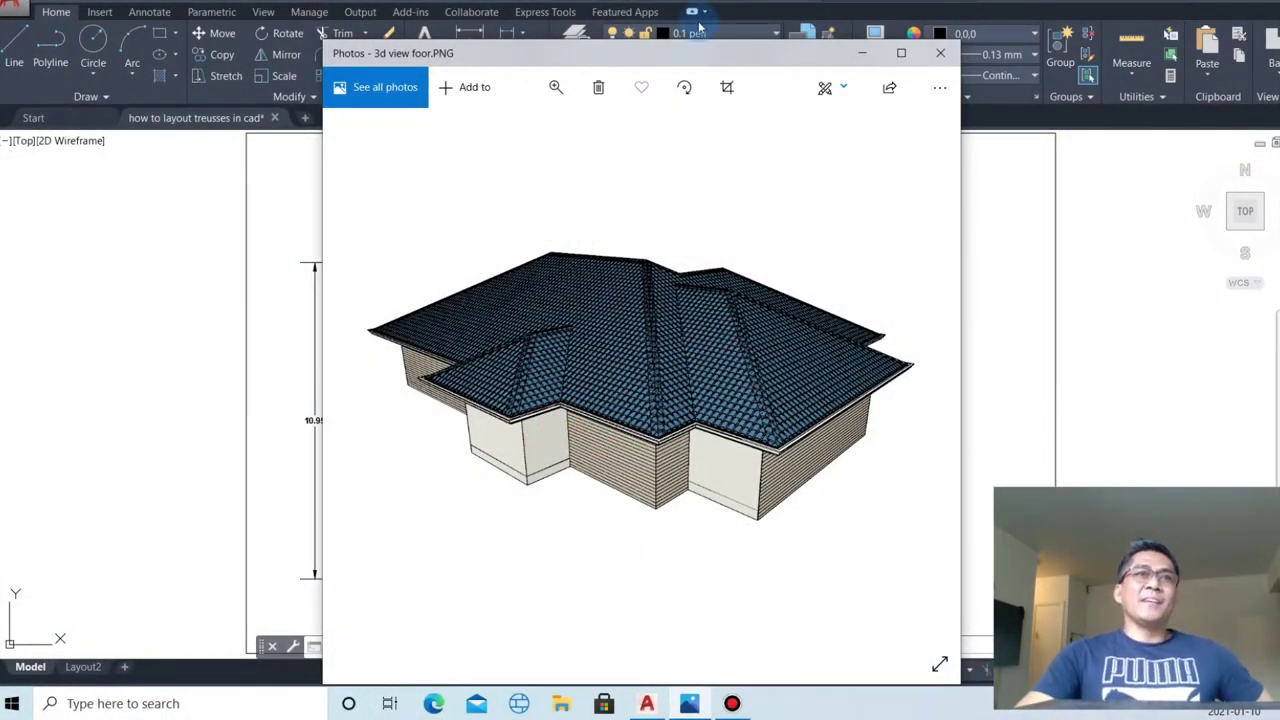
- Move the photo viewer and switch from '3d view foor.PNG' to 'top view.PNG', then return to the house plan
{"action": "left_click_drag", "start_coordinate": [718, 57], "coordinate": [684, 48]}
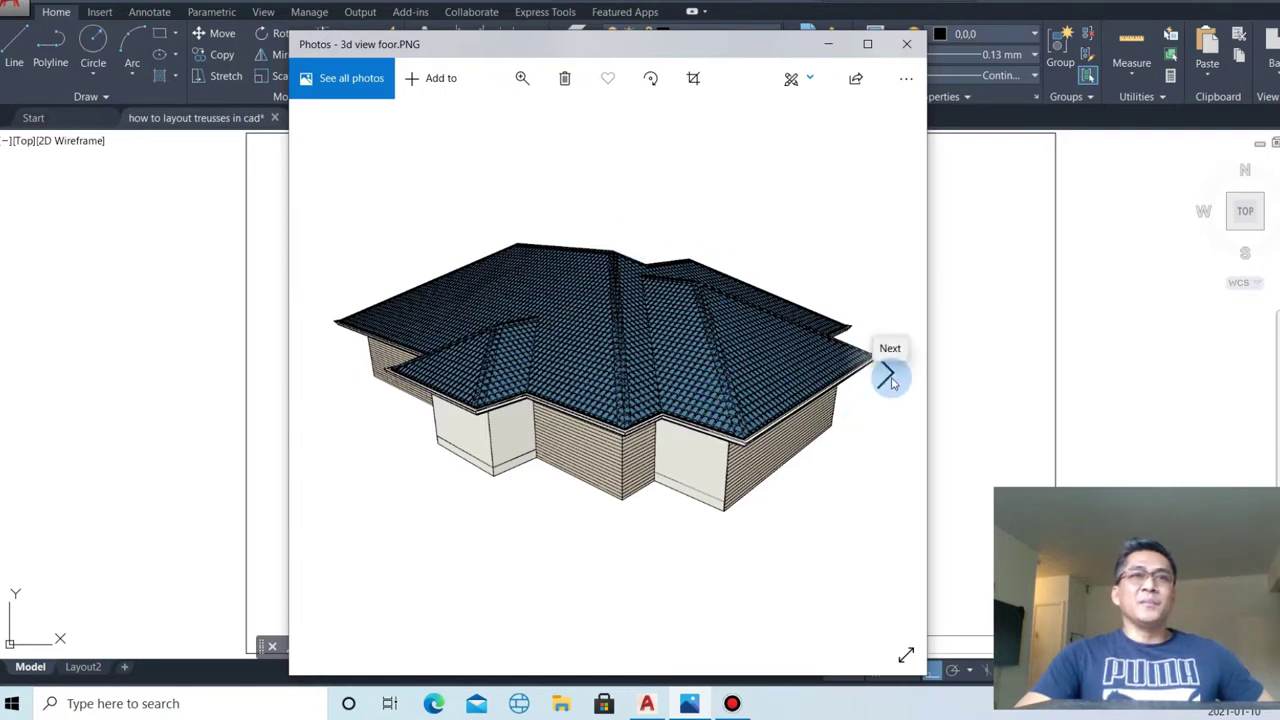
{"action": "left_click", "coordinate": [889, 377]}
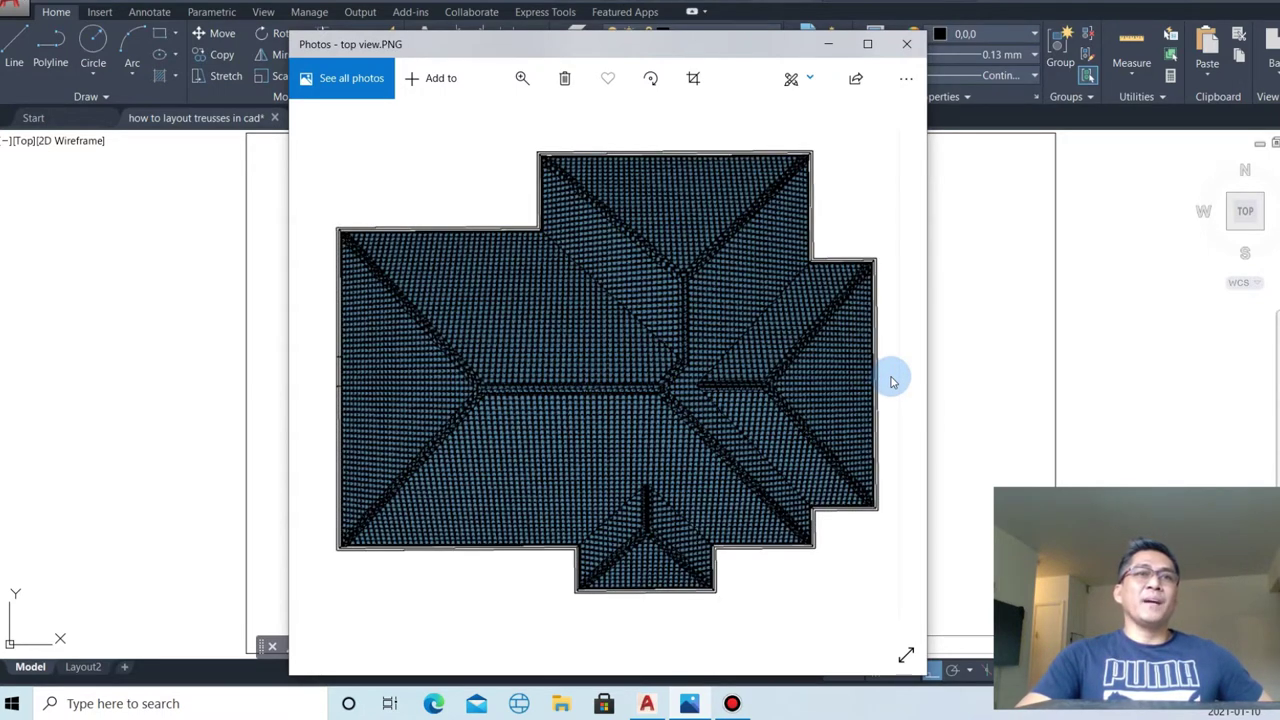
{"action": "left_click", "coordinate": [985, 398]}
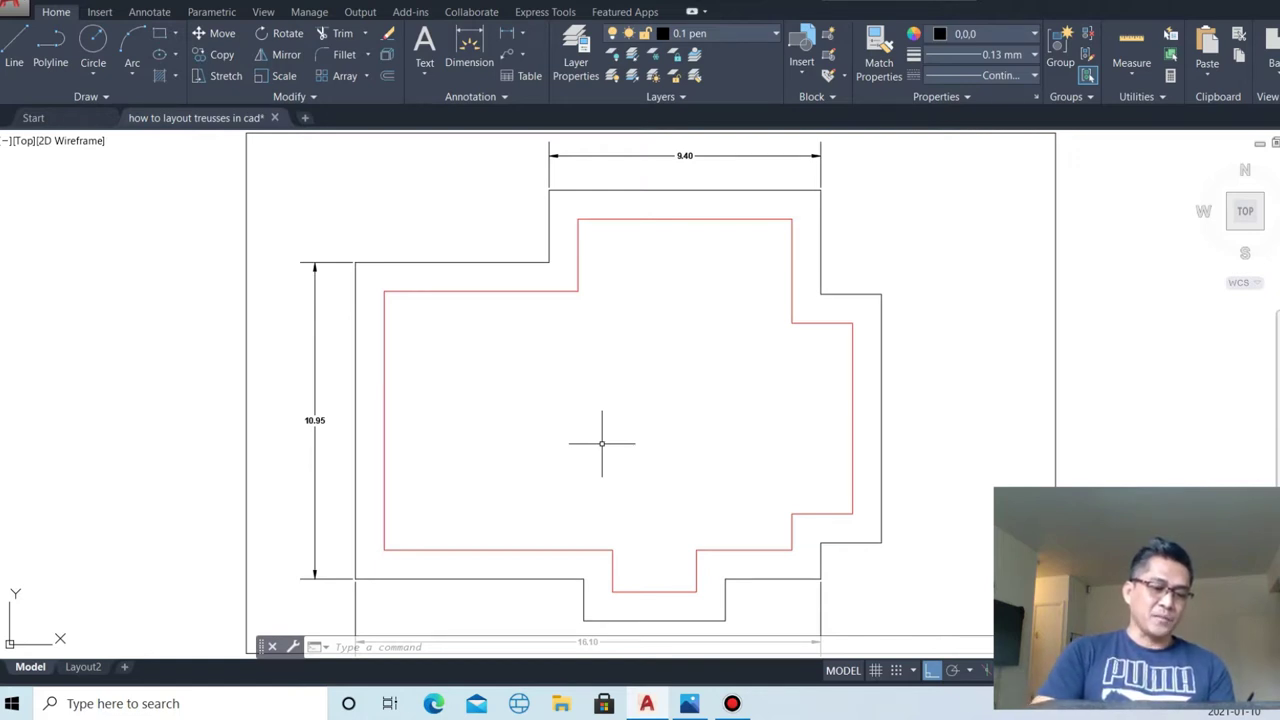
- Cancel the pending command so the house plan with the 9.40, 10.95 and 16.10 dimensions is ready
{"action": "key", "text": "Escape"}
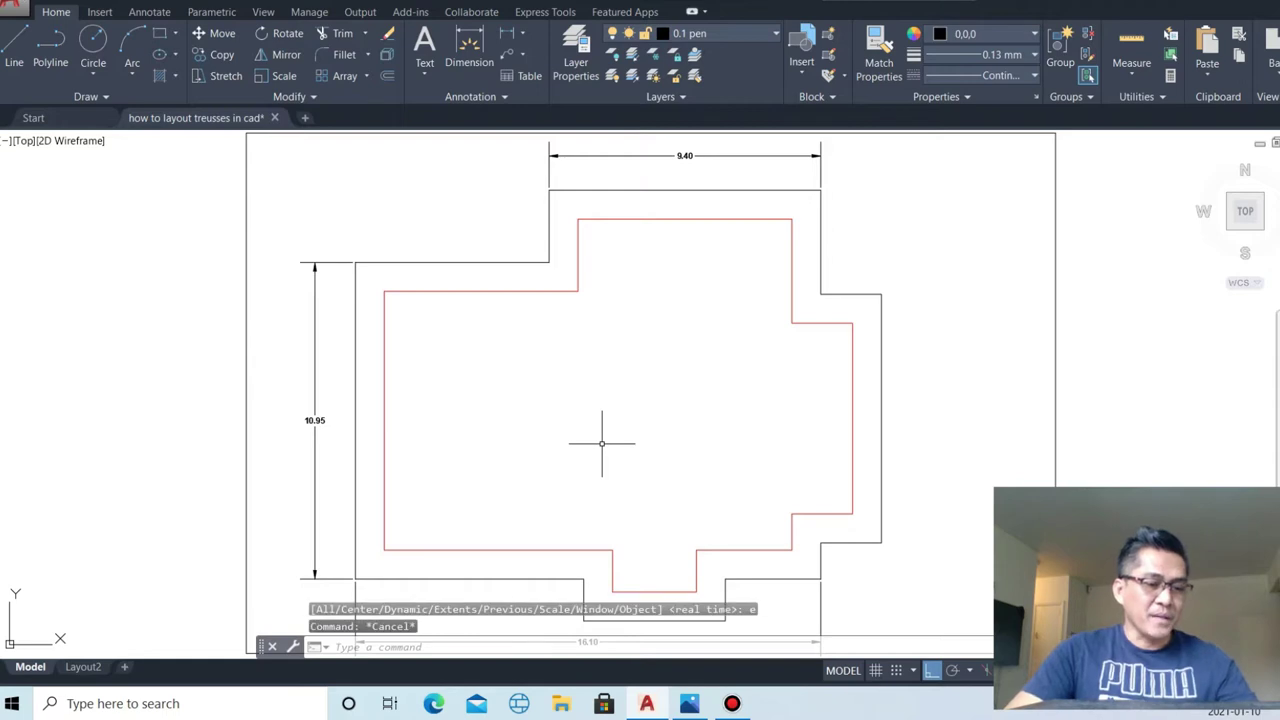
- Offset a plan line by 5.475 to create the mid-height ridge line
{"action": "type", "text": "0"}
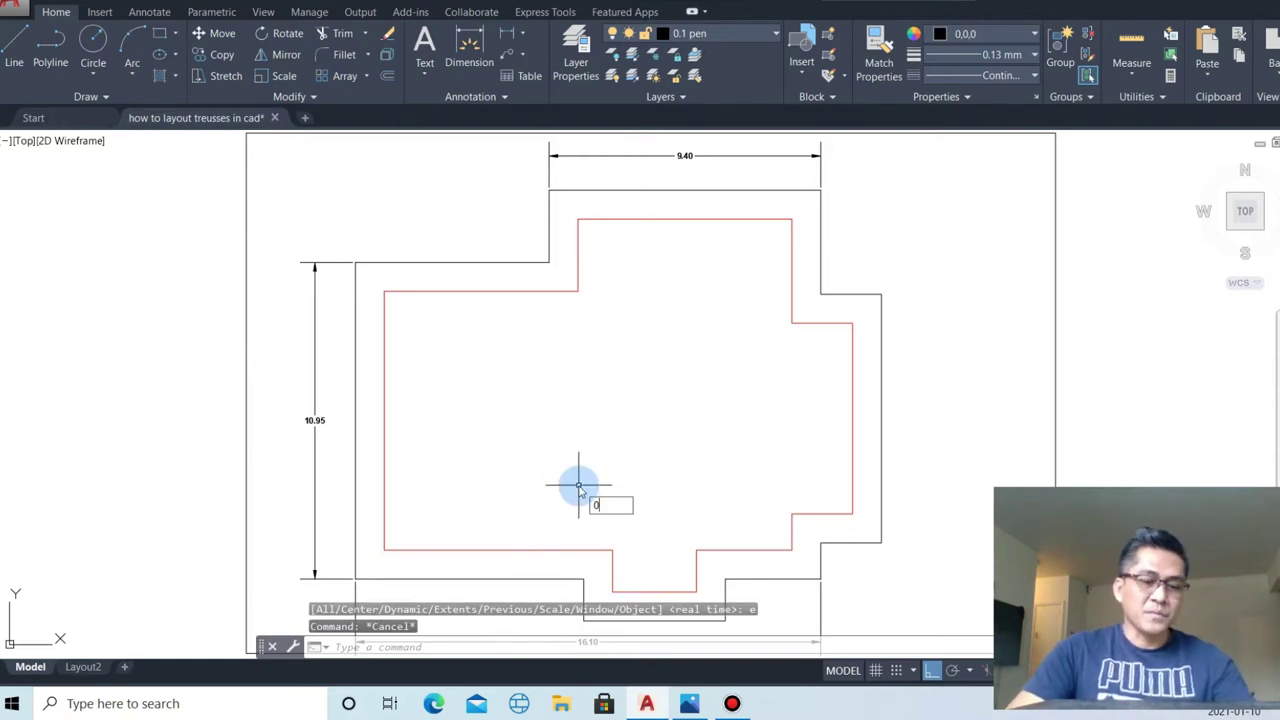
{"action": "key", "text": "Return"}
{"action": "type", "text": "5.475"}
{"action": "key", "text": "Return"}
{"action": "key", "text": "Escape"}
{"action": "key", "text": "Escape"}
{"action": "type", "text": "0"}
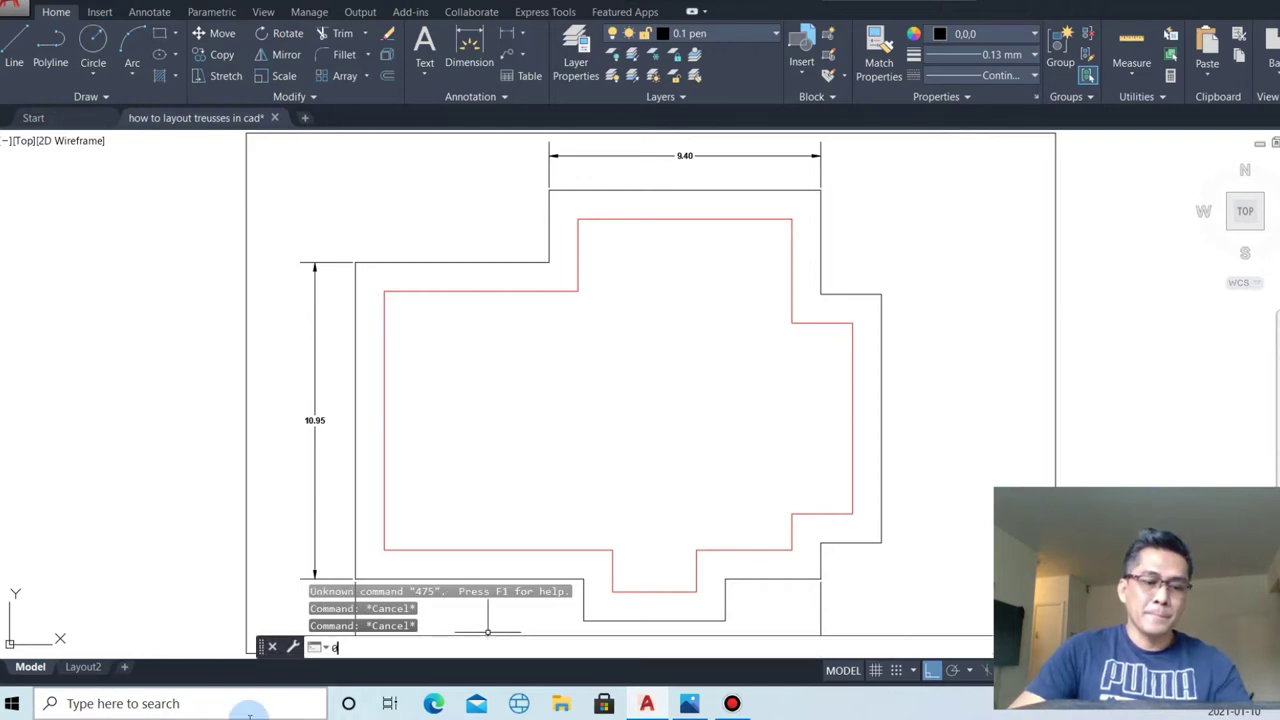
{"action": "type", "text": "o"}
{"action": "key", "text": "Return"}
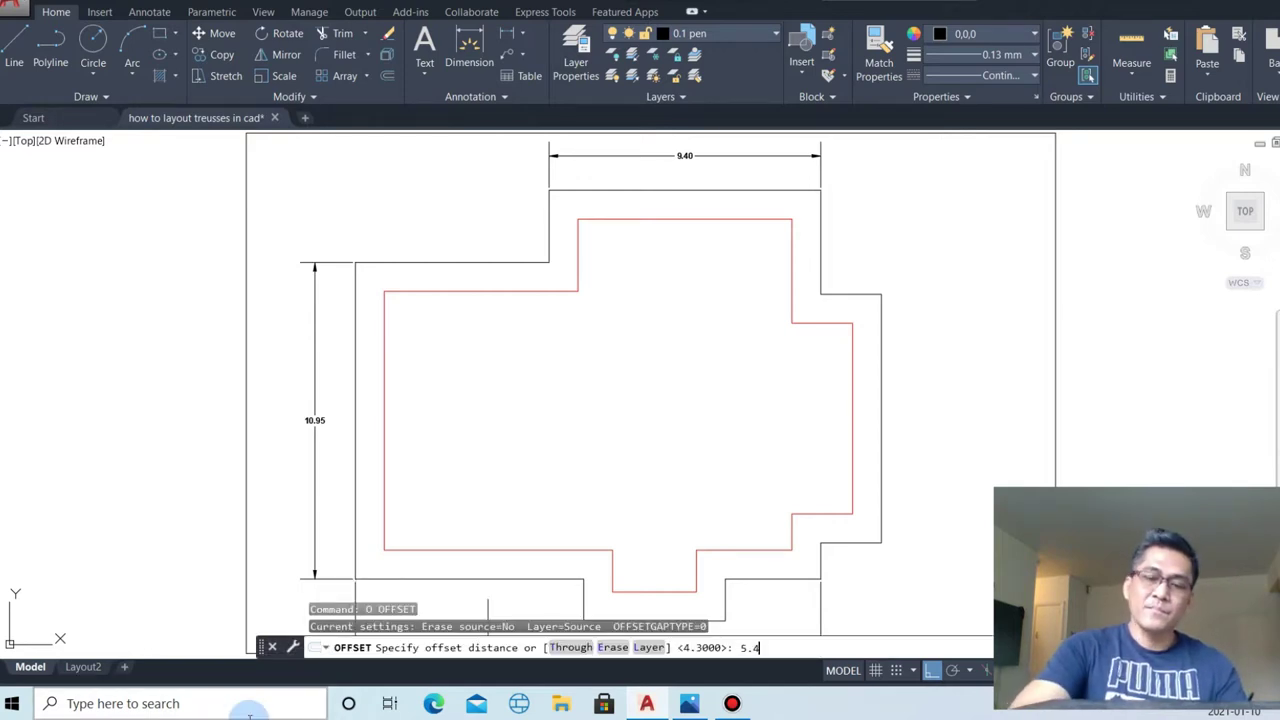
{"action": "type", "text": "75"}
{"action": "key", "text": "Return"}
{"action": "left_click", "coordinate": [497, 263]}
{"action": "key", "text": "Escape"}
- Draw the upper-left hip from the outer corner to the red wall corner and extend it to the ridge
{"action": "type", "text": "l"}
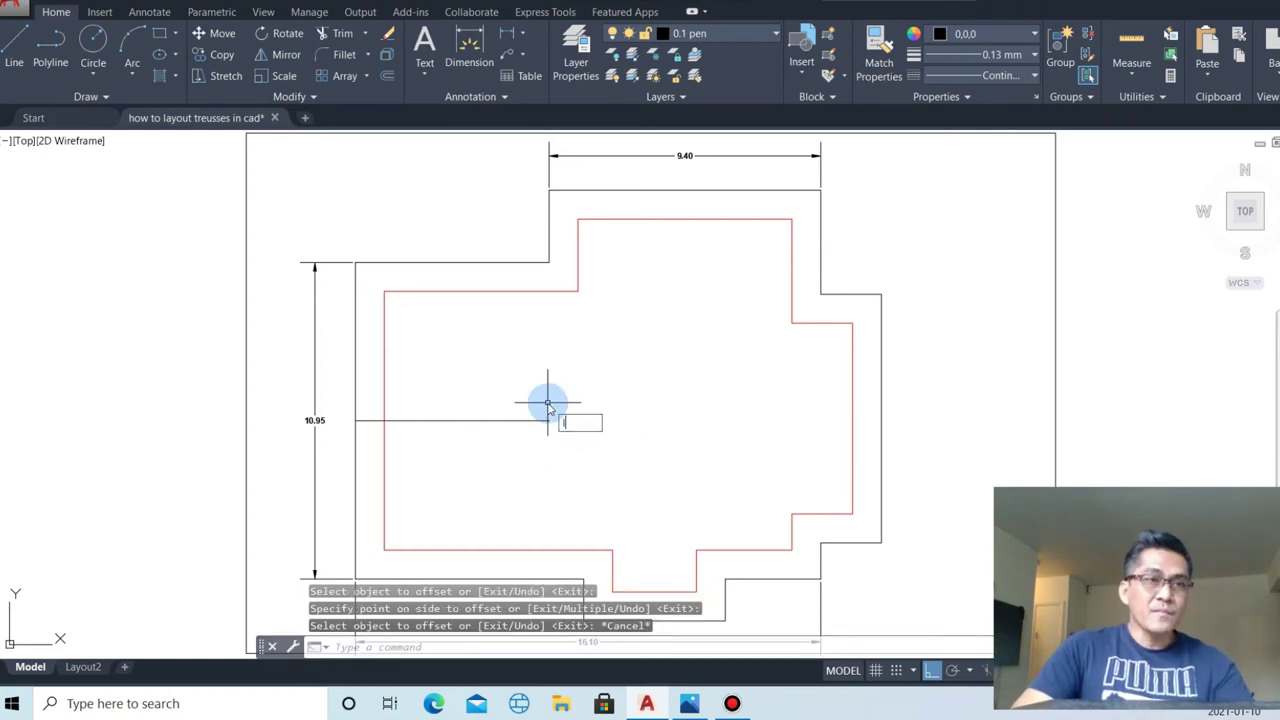
{"action": "key", "text": "Return"}
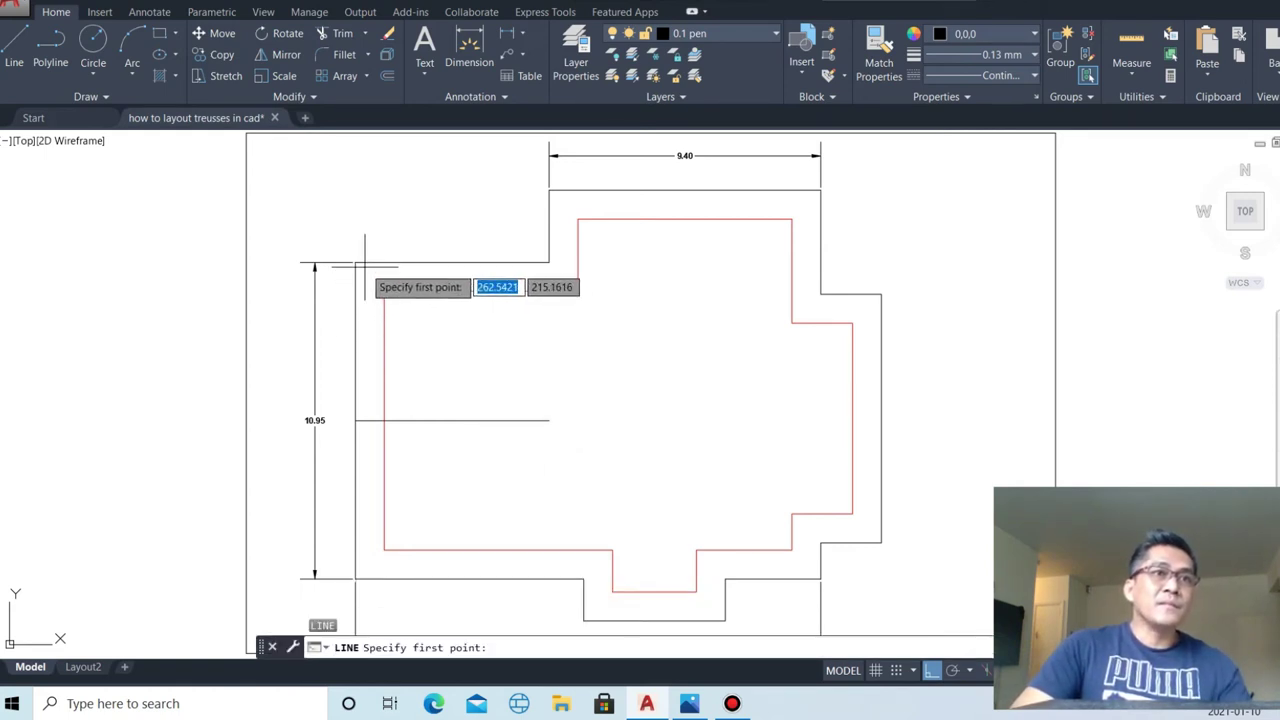
{"action": "left_click", "coordinate": [355, 263]}
{"action": "left_click", "coordinate": [384, 291]}
{"action": "key", "text": "Escape"}
{"action": "type", "text": "ex"}
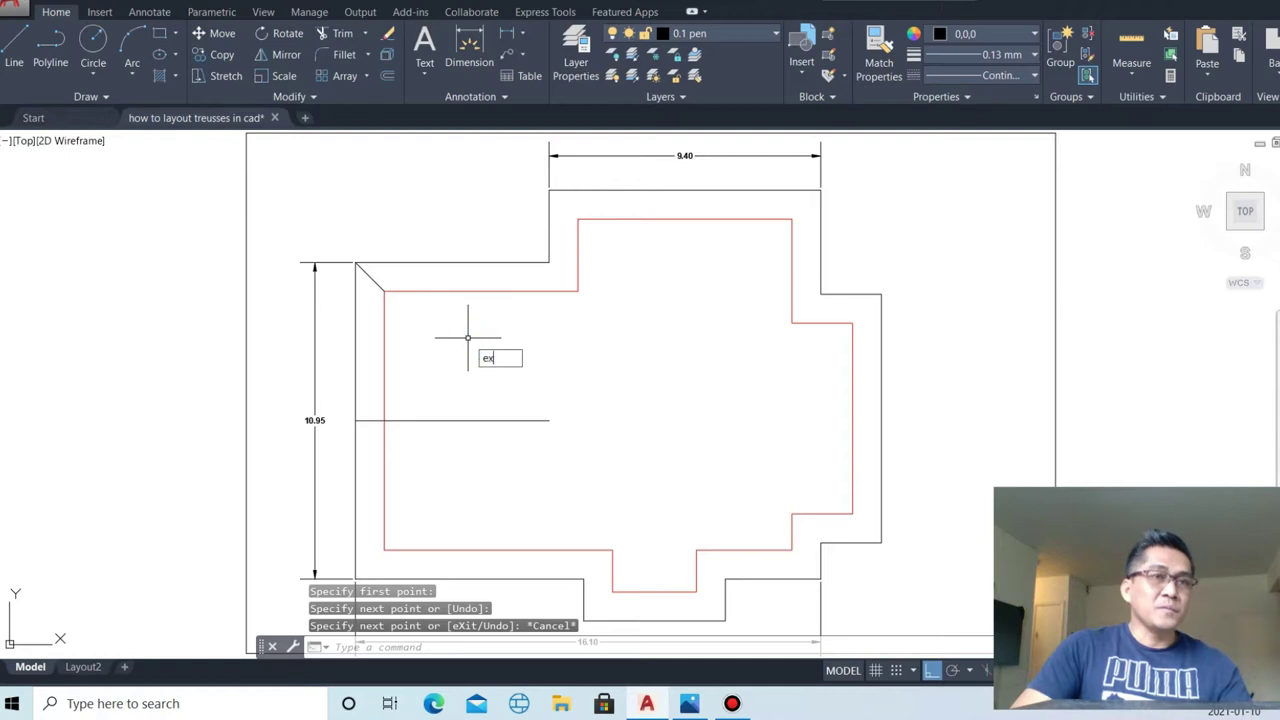
{"action": "key", "text": "Return"}
{"action": "left_click", "coordinate": [372, 280]}
{"action": "key", "text": "Escape"}
- Draw the lower-left hip from the outer bottom-left corner to the apex and trim the ridge beyond it
{"action": "scroll", "coordinate": [561, 379], "scroll_direction": "down", "scroll_amount": 2}
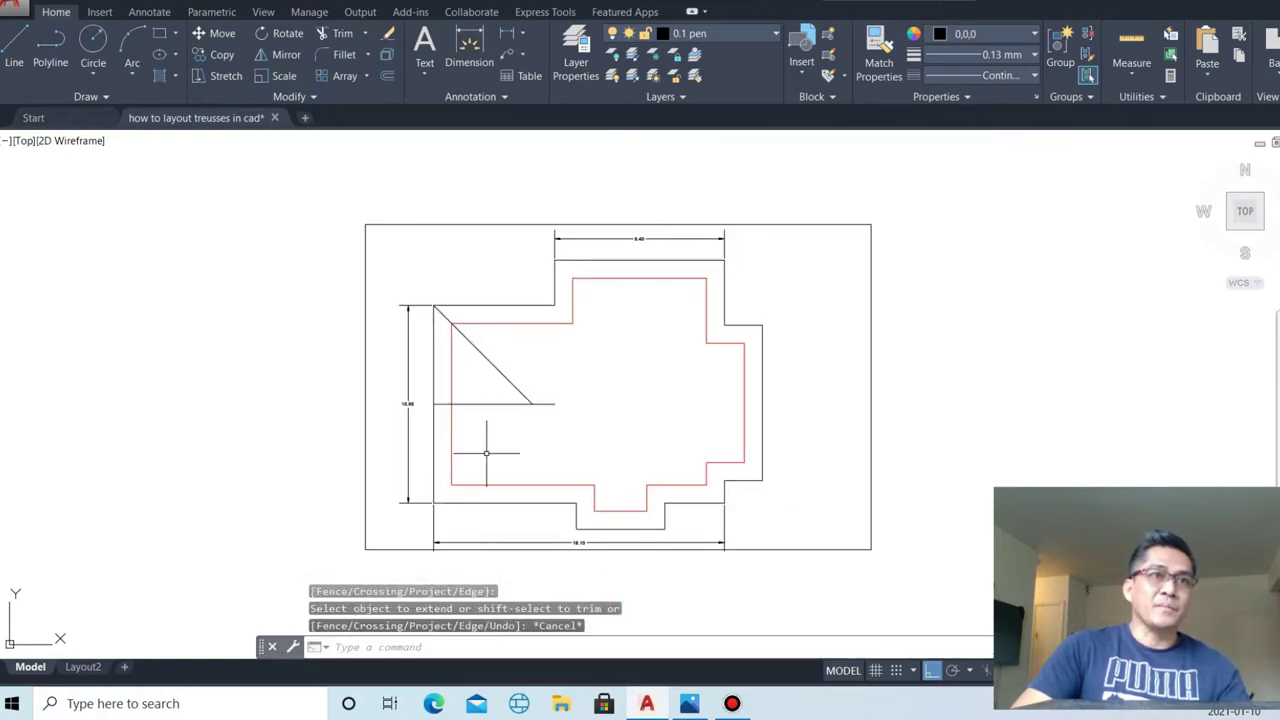
{"action": "type", "text": "l"}
{"action": "key", "text": "Return"}
{"action": "scroll", "coordinate": [452, 526], "scroll_direction": "up", "scroll_amount": 4}
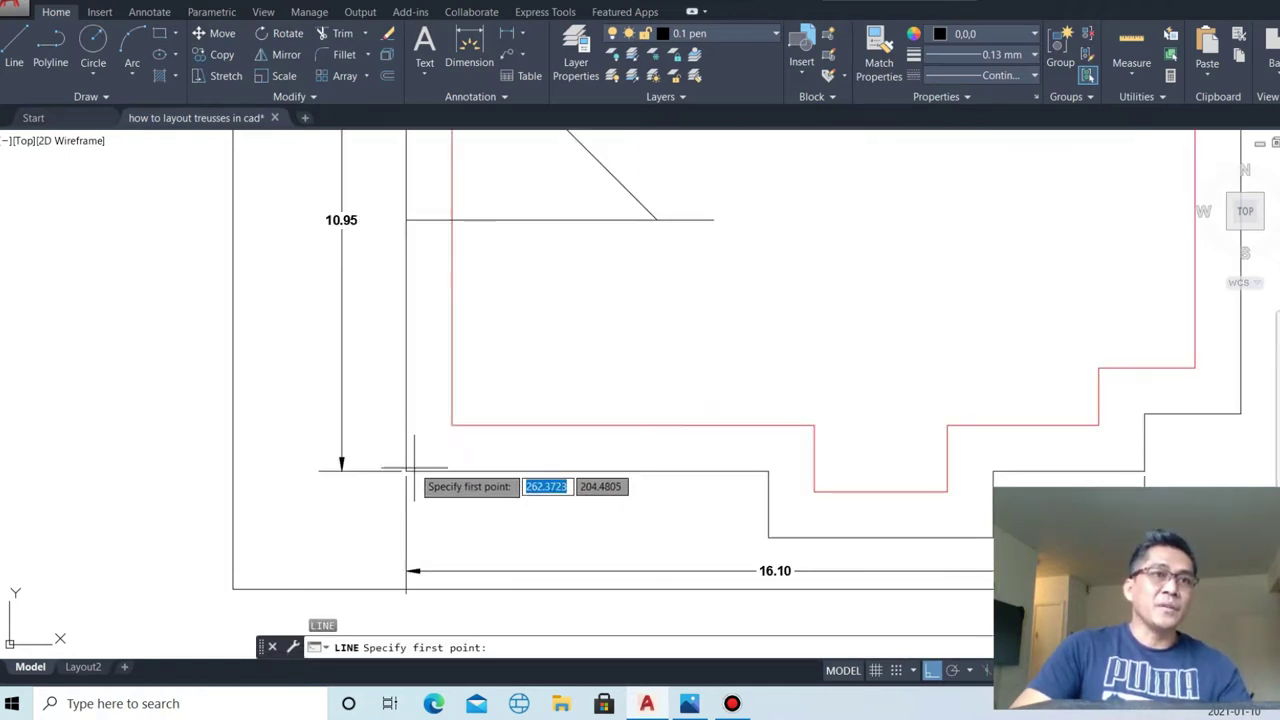
{"action": "left_click", "coordinate": [406, 470]}
{"action": "left_click", "coordinate": [656, 219]}
{"action": "key", "text": "Escape"}
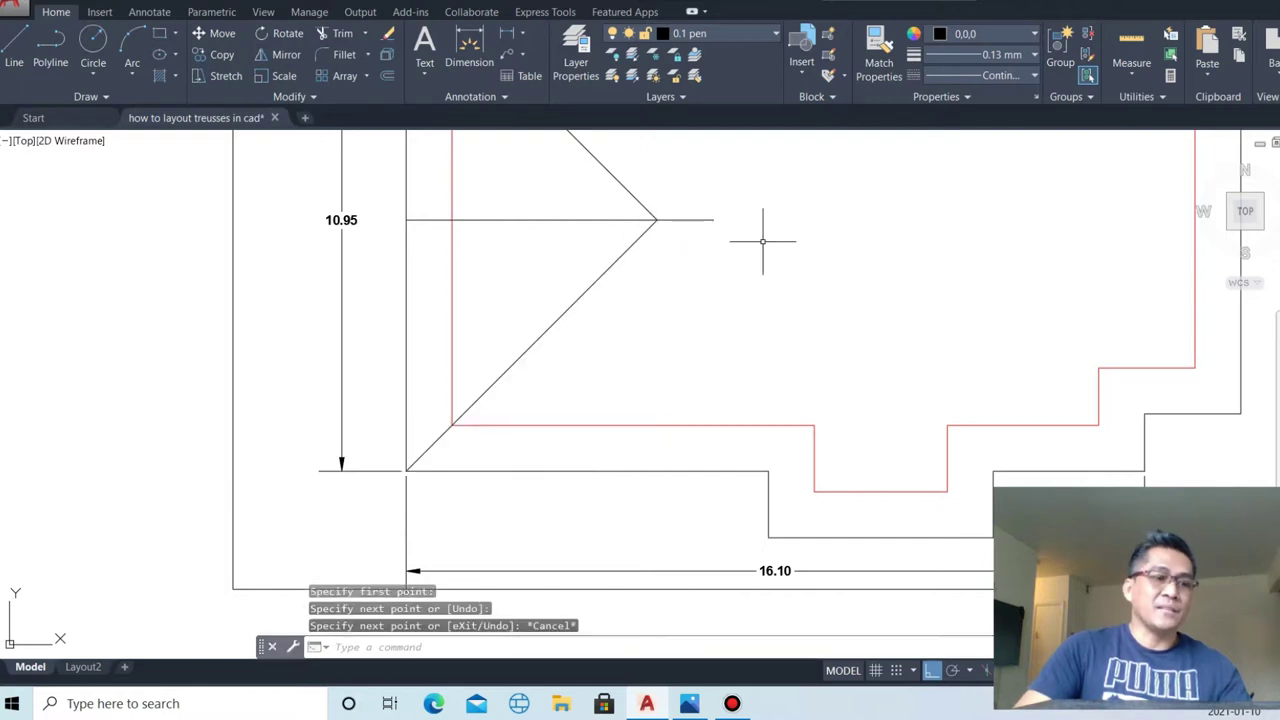
{"action": "type", "text": "r"}
{"action": "key", "text": "Return"}
{"action": "key", "text": "Return"}
{"action": "key", "text": "Escape"}
- Start a new LINE for the right-hand hip
{"action": "scroll", "coordinate": [619, 333], "scroll_direction": "down", "scroll_amount": 3}
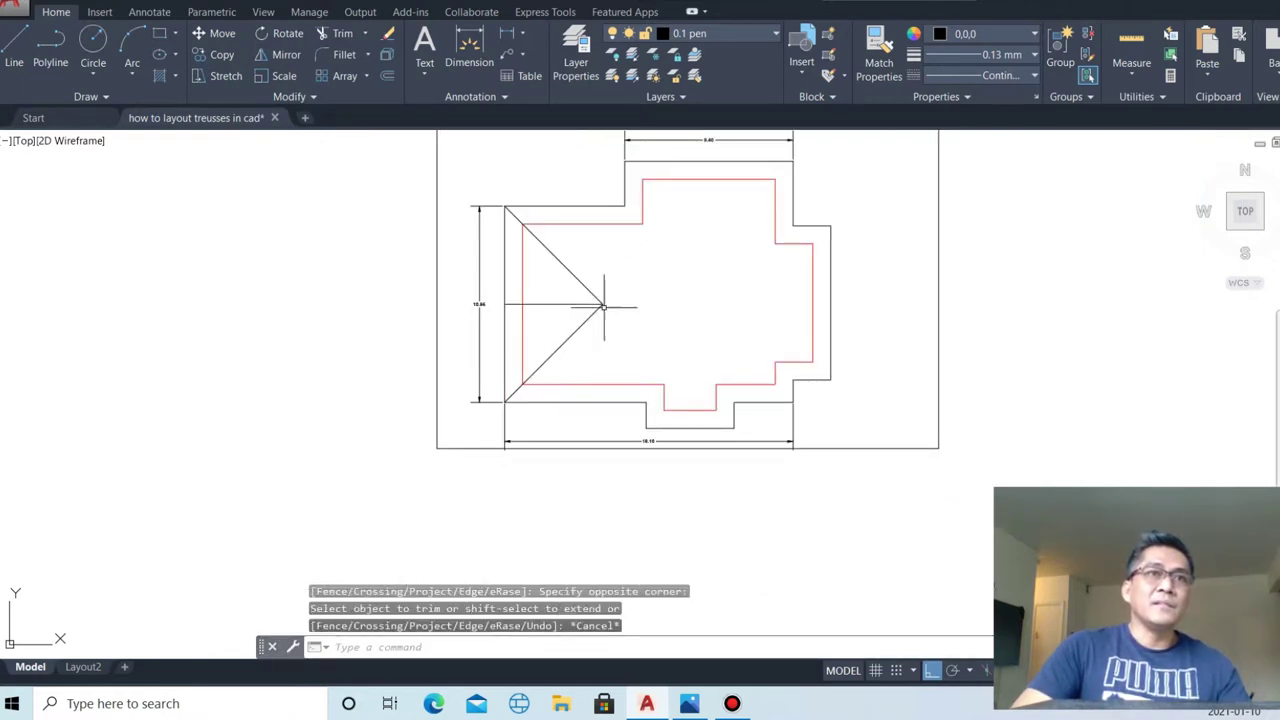
{"action": "scroll", "coordinate": [620, 276], "scroll_direction": "up", "scroll_amount": 2}
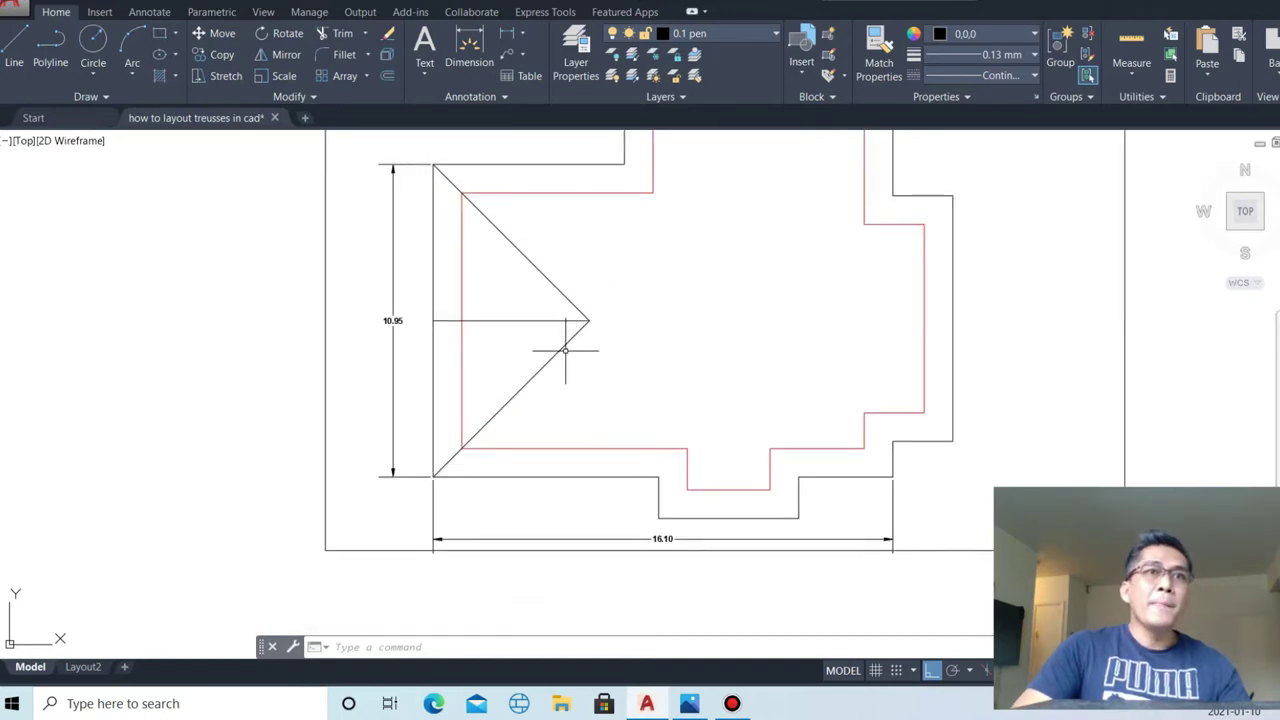
{"action": "type", "text": "l"}
{"action": "key", "text": "Return"}
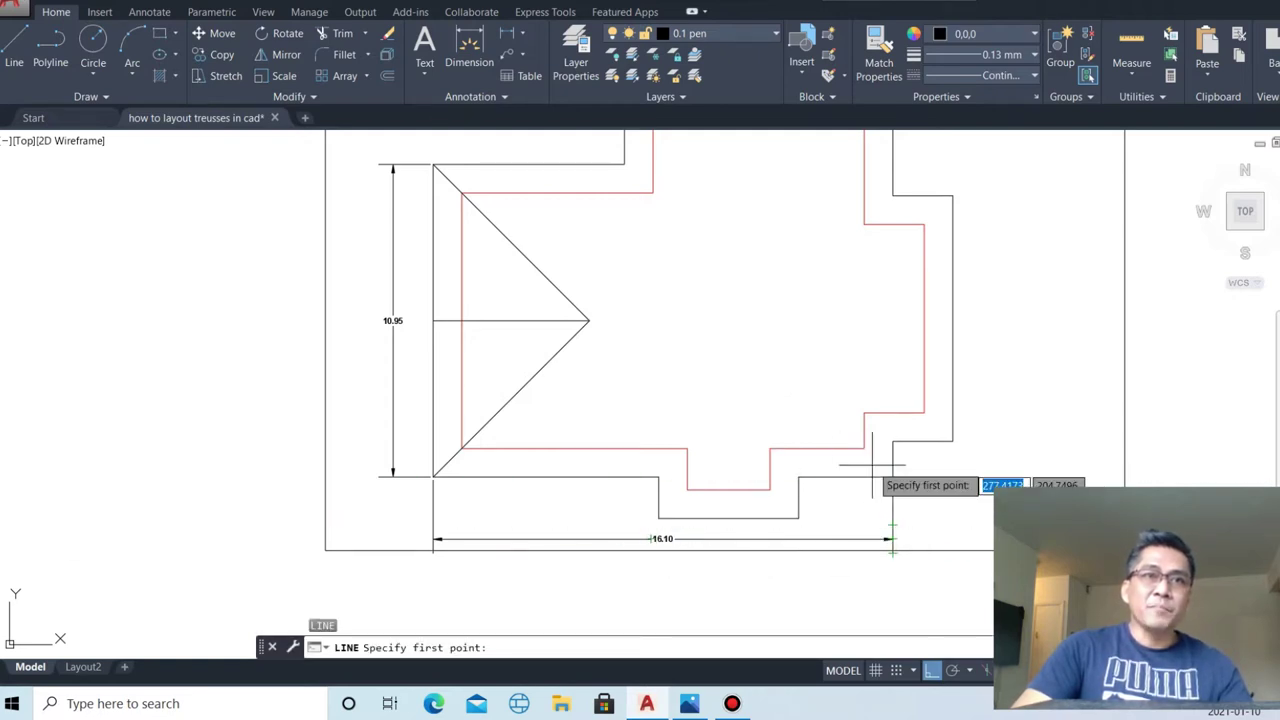
- Draw a first bottom-right hip line, then erase the unwanted lines
{"action": "left_click", "coordinate": [892, 476]}
{"action": "left_click", "coordinate": [864, 448]}
{"action": "key", "text": "Escape"}
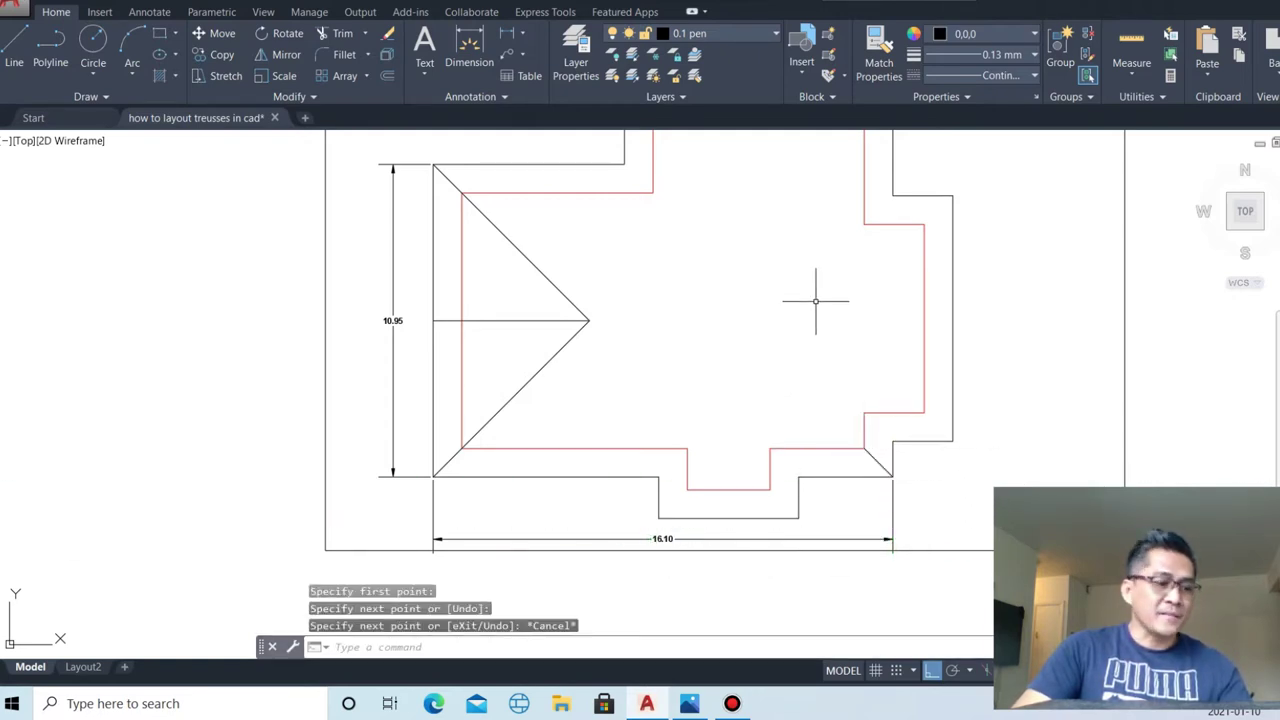
{"action": "type", "text": "ex"}
{"action": "key", "text": "Return"}
{"action": "key", "text": "Escape"}
{"action": "type", "text": "e"}
{"action": "key", "text": "Return"}
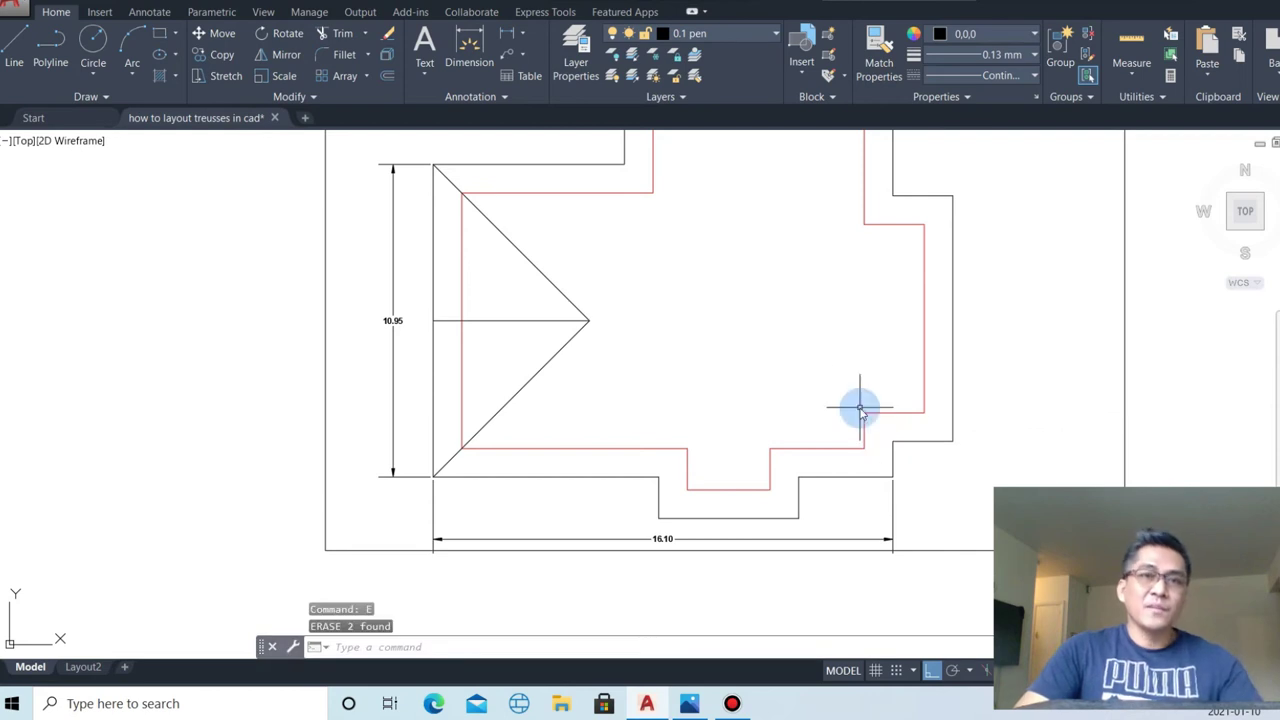
- Redraw the hip from the outer bottom-right corner and extend it up to the red outline
{"action": "type", "text": "l"}
{"action": "key", "text": "Return"}
{"action": "left_click", "coordinate": [892, 476]}
{"action": "left_click", "coordinate": [864, 448]}
{"action": "key", "text": "Escape"}
{"action": "type", "text": "ex"}
{"action": "key", "text": "Return"}
- Draw the ridge from the left hip apex rightward past the new hip line
{"action": "key", "text": "Return"}
{"action": "left_click", "coordinate": [874, 456]}
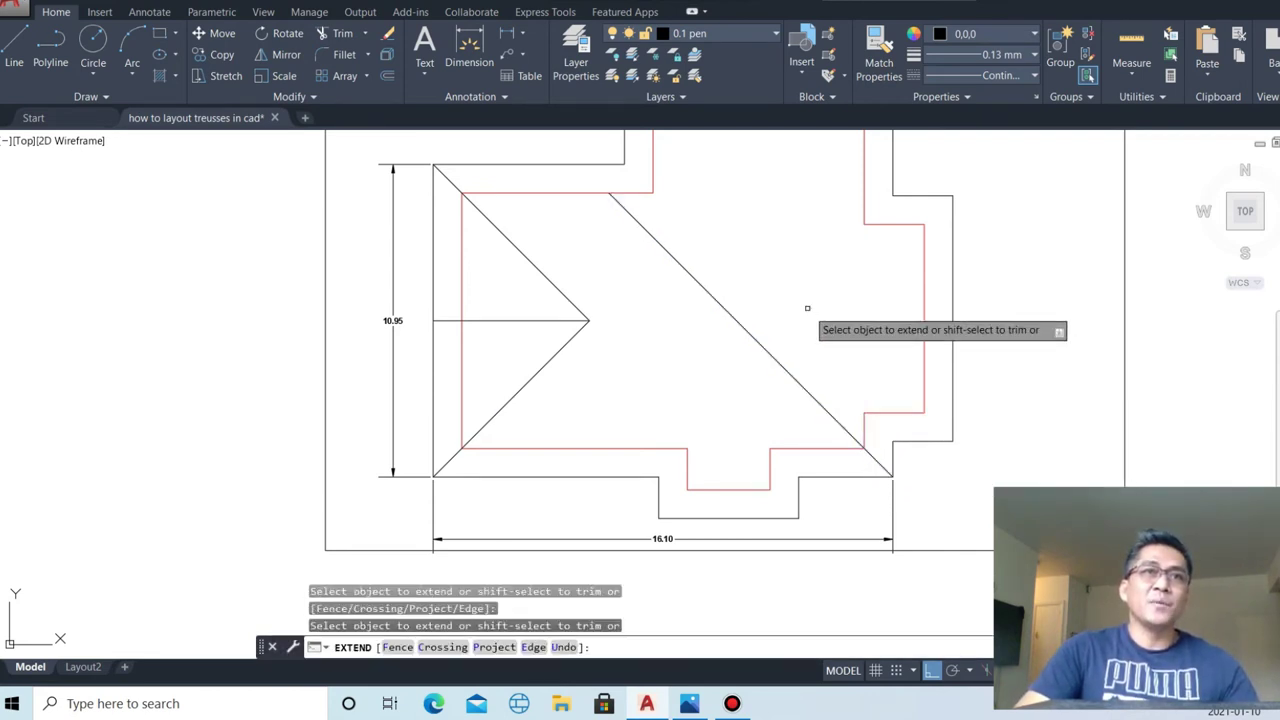
{"action": "key", "text": "Escape"}
{"action": "type", "text": "l"}
{"action": "key", "text": "Return"}
{"action": "left_click", "coordinate": [588, 320]}
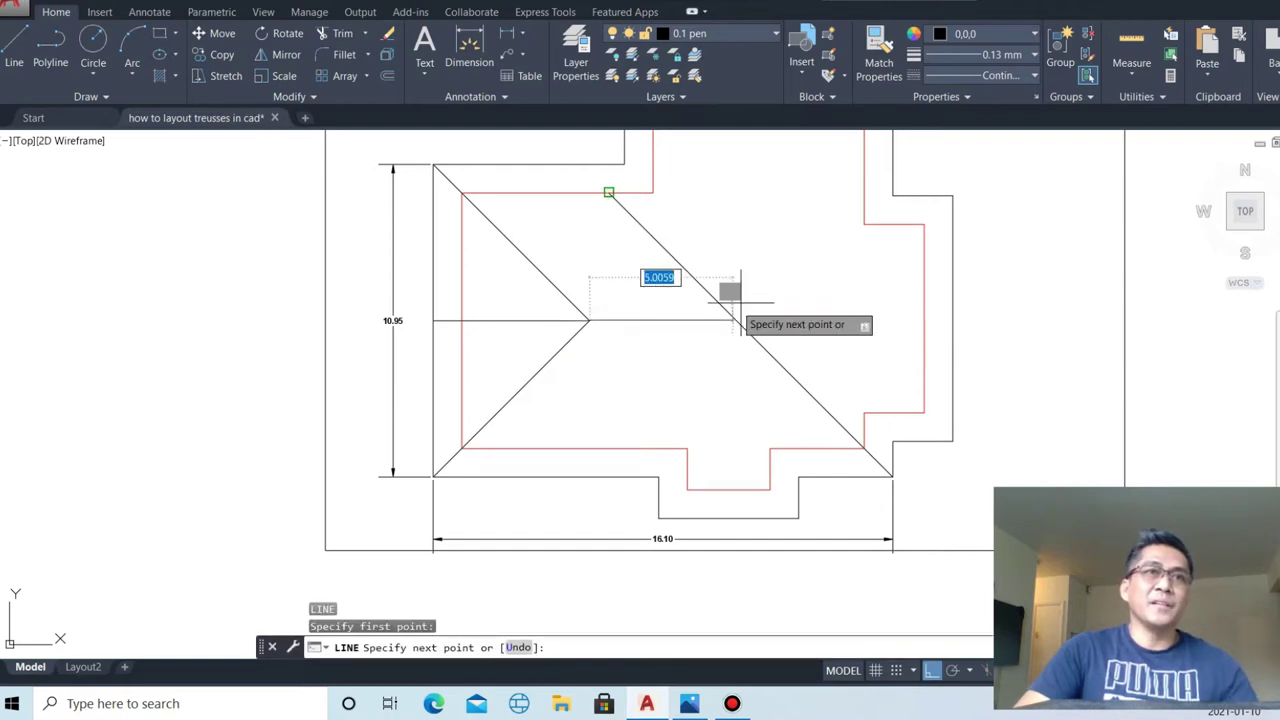
{"action": "left_click", "coordinate": [788, 320]}
{"action": "key", "text": "Escape"}
- Trim the hip line above the ridge and the ridge overhang beyond the hip
{"action": "type", "text": "l"}
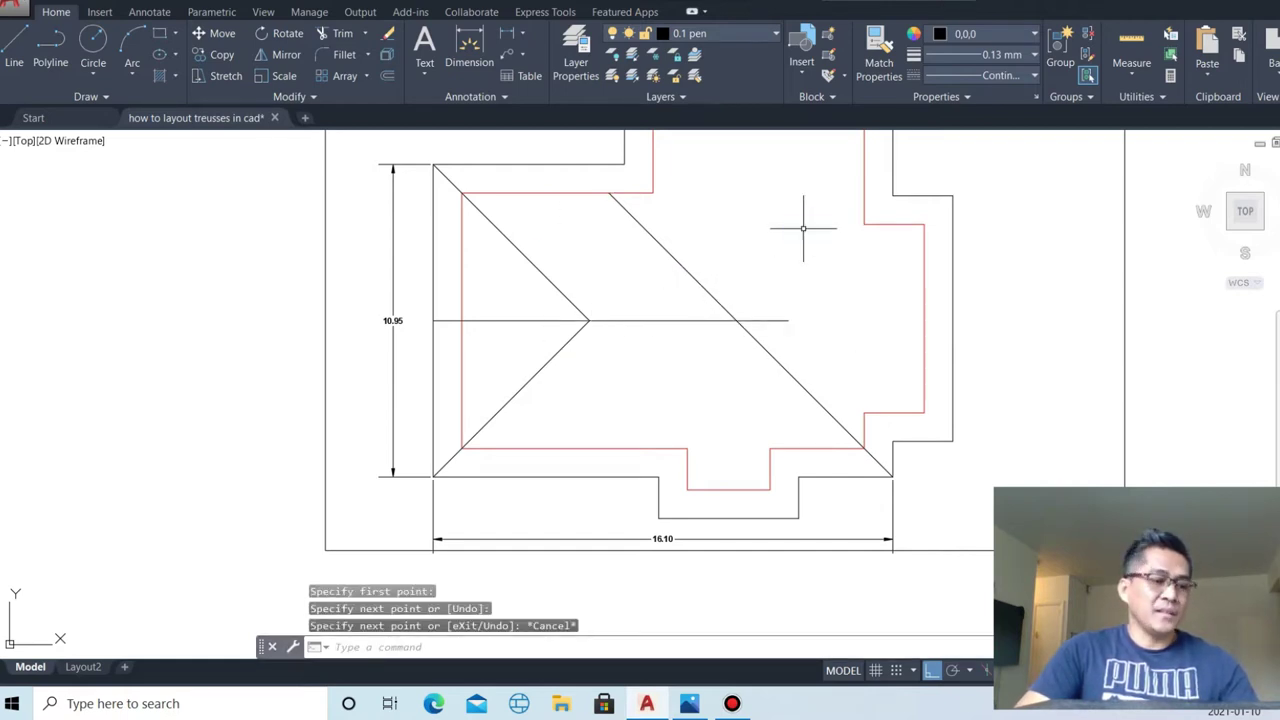
{"action": "type", "text": "r"}
{"action": "key", "text": "Return"}
{"action": "key", "text": "Return"}
{"action": "left_click_drag", "start_coordinate": [743, 251], "coordinate": [700, 290]}
{"action": "key", "text": "Escape"}
{"action": "type", "text": "tr"}
{"action": "key", "text": "Return"}
{"action": "left_click_drag", "start_coordinate": [857, 309], "coordinate": [785, 325]}
{"action": "key", "text": "Escape"}
- Cancel an unfinished line and select the lower-left hip line
{"action": "type", "text": "l"}
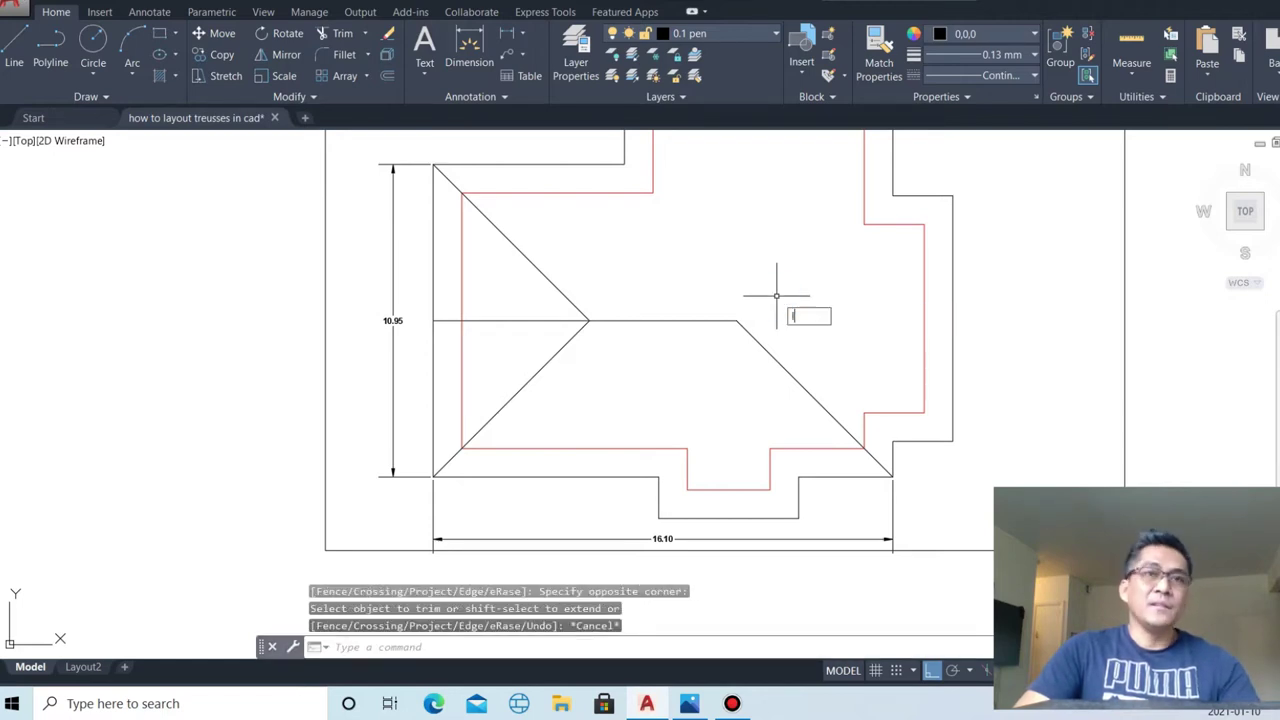
{"action": "key", "text": "Return"}
{"action": "scroll", "coordinate": [608, 366], "scroll_direction": "down", "scroll_amount": 3}
{"action": "scroll", "coordinate": [771, 337], "scroll_direction": "up", "scroll_amount": 3}
{"action": "left_click", "coordinate": [500, 429]}
{"action": "key", "text": "Escape"}
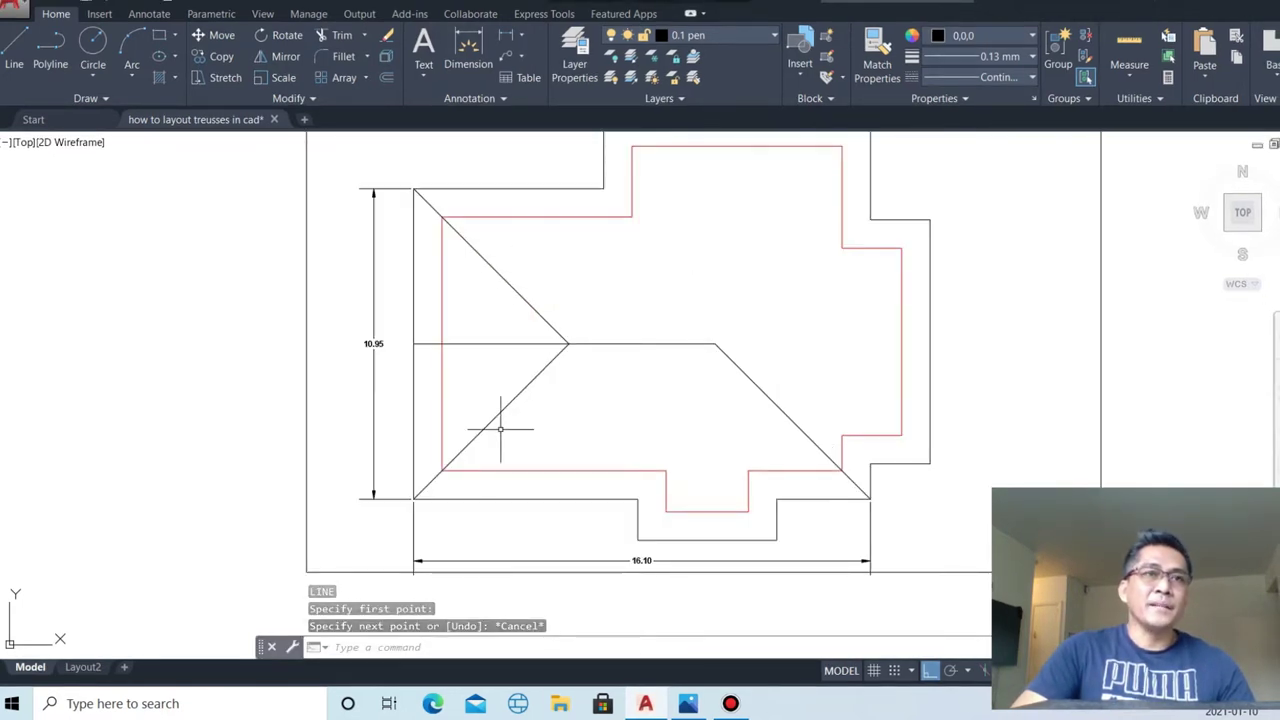
{"action": "left_click", "coordinate": [503, 409]}
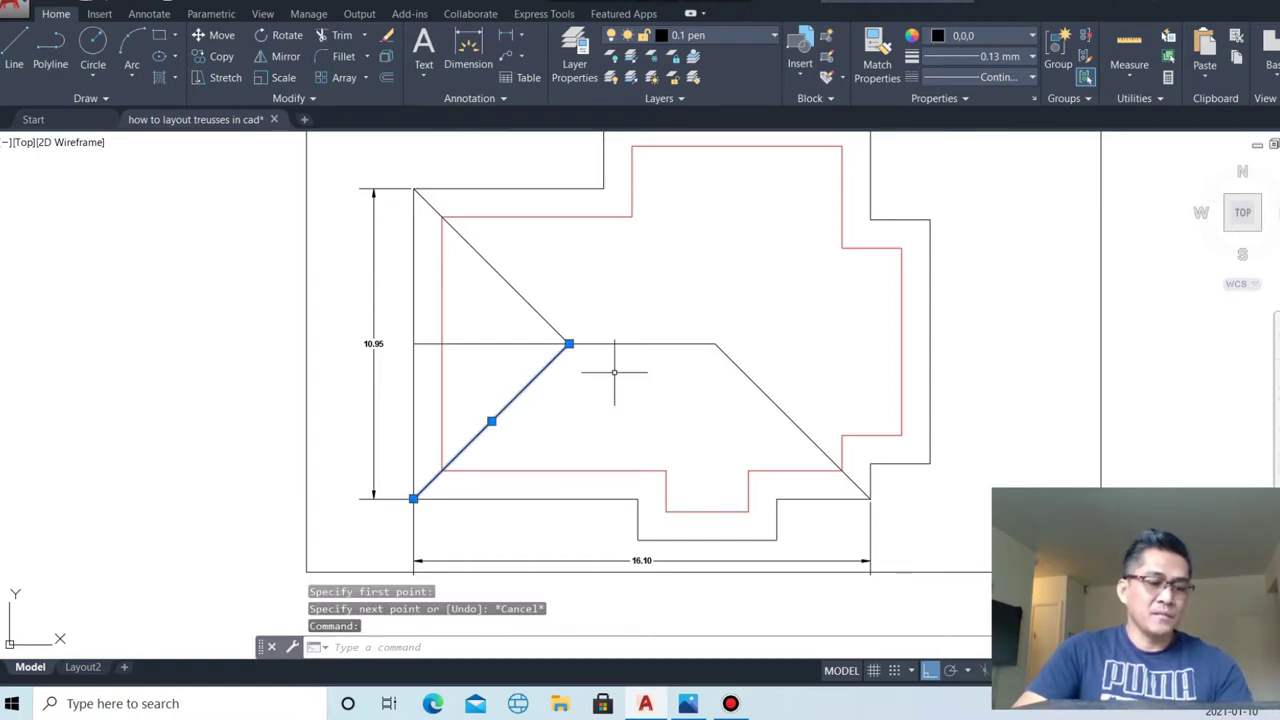
{"action": "type", "text": "co"}
{"action": "key", "text": "Return"}
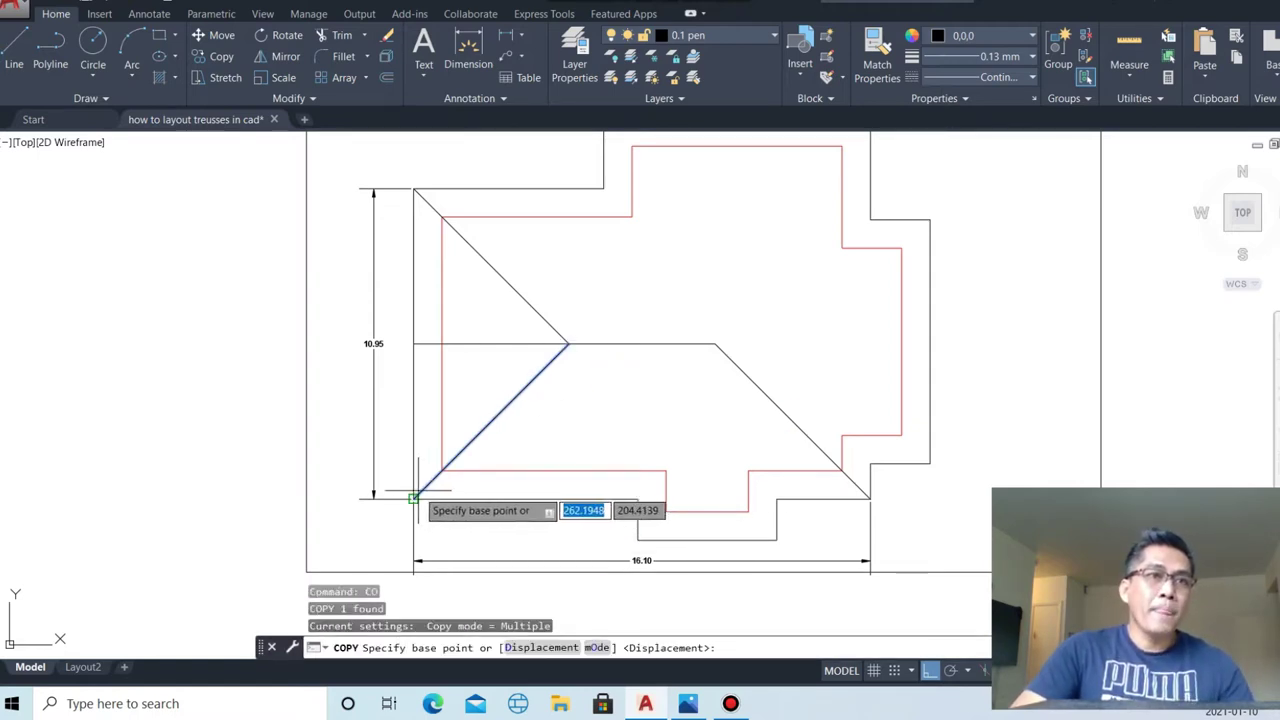
{"action": "left_click", "coordinate": [413, 498]}
{"action": "left_click", "coordinate": [715, 344]}
{"action": "key", "text": "Escape"}
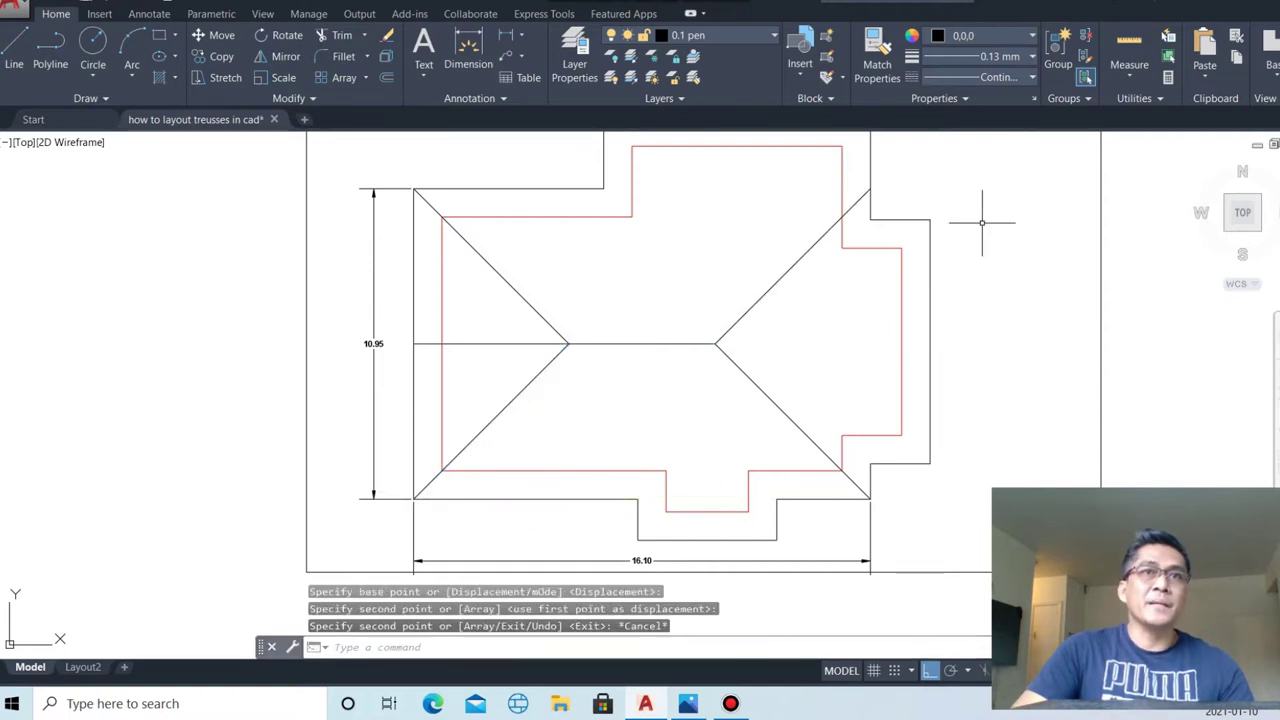
{"action": "scroll", "coordinate": [1034, 342], "scroll_direction": "down", "scroll_amount": 1}
{"action": "scroll", "coordinate": [736, 265], "scroll_direction": "up", "scroll_amount": 1}
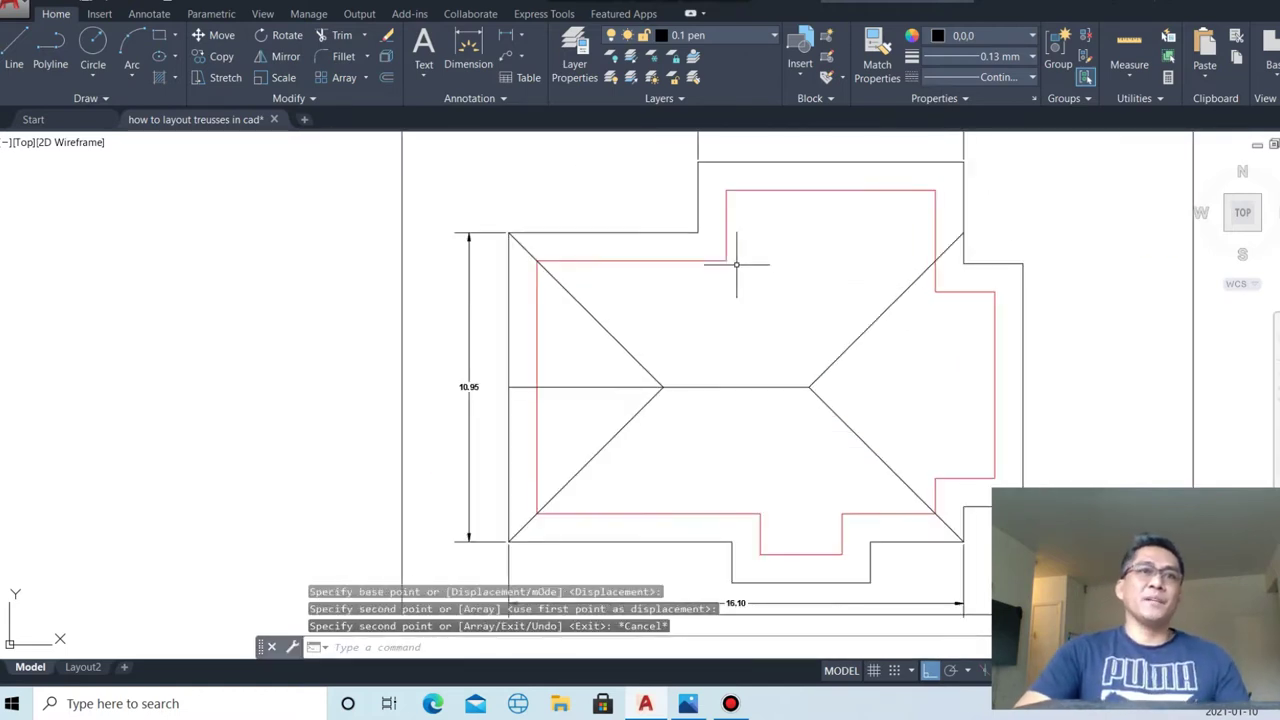
{"action": "type", "text": "tr"}
{"action": "key", "text": "Return"}
{"action": "left_click", "coordinate": [834, 392]}
{"action": "left_click", "coordinate": [548, 370]}
{"action": "key", "text": "Escape"}
{"action": "left_click", "coordinate": [514, 408]}
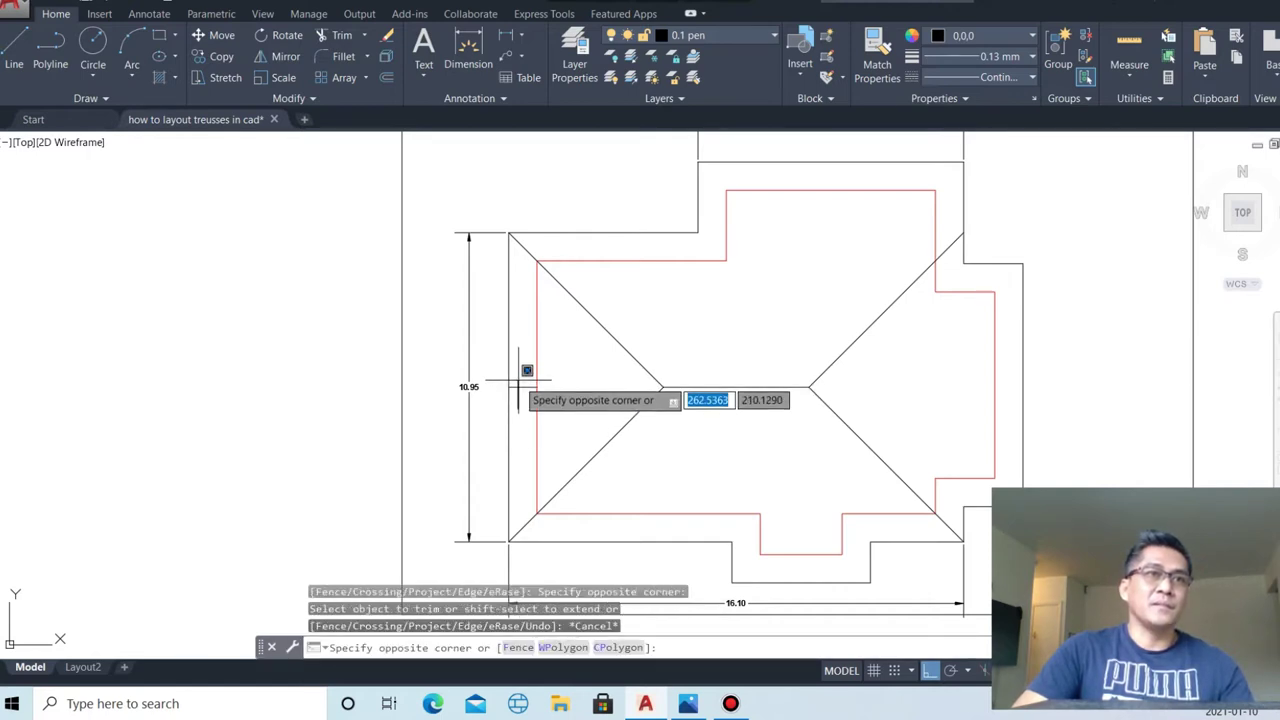
{"action": "key", "text": "Escape"}
{"action": "left_click", "coordinate": [517, 386]}
{"action": "type", "text": "e"}
{"action": "key", "text": "Return"}
{"action": "key", "text": "Escape"}
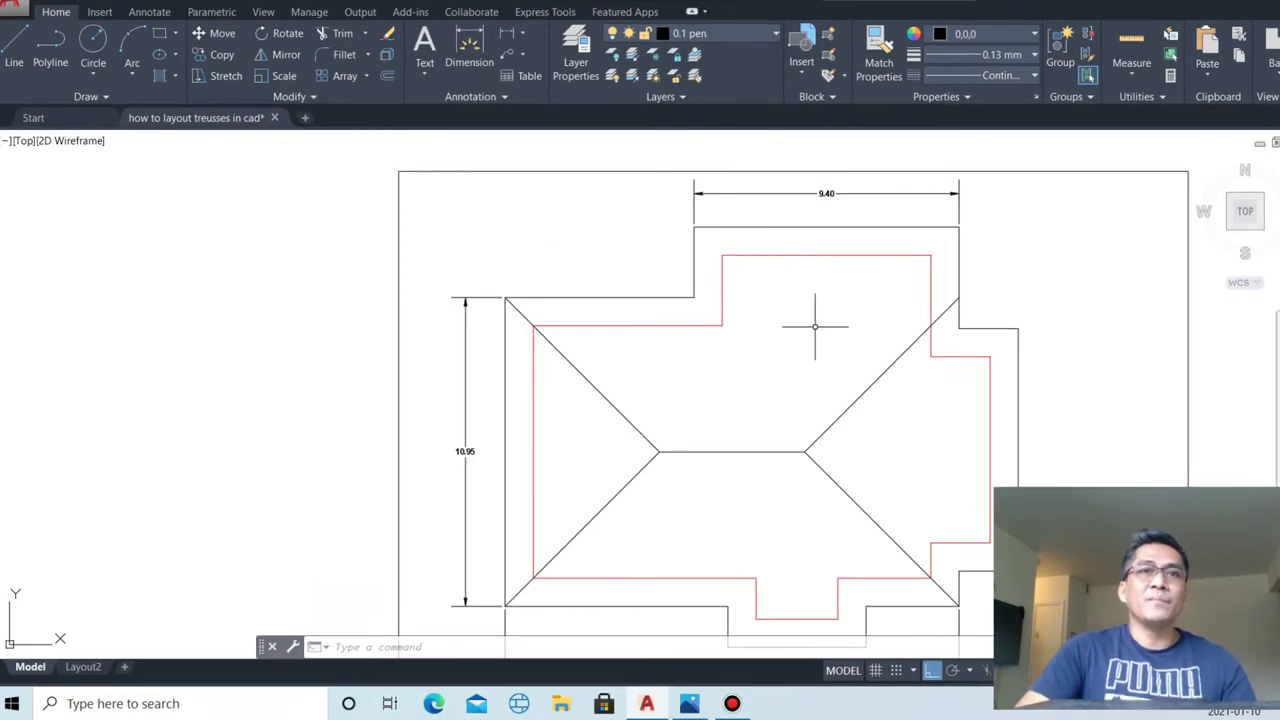
{"action": "scroll", "coordinate": [815, 326], "scroll_direction": "up", "scroll_amount": 2}
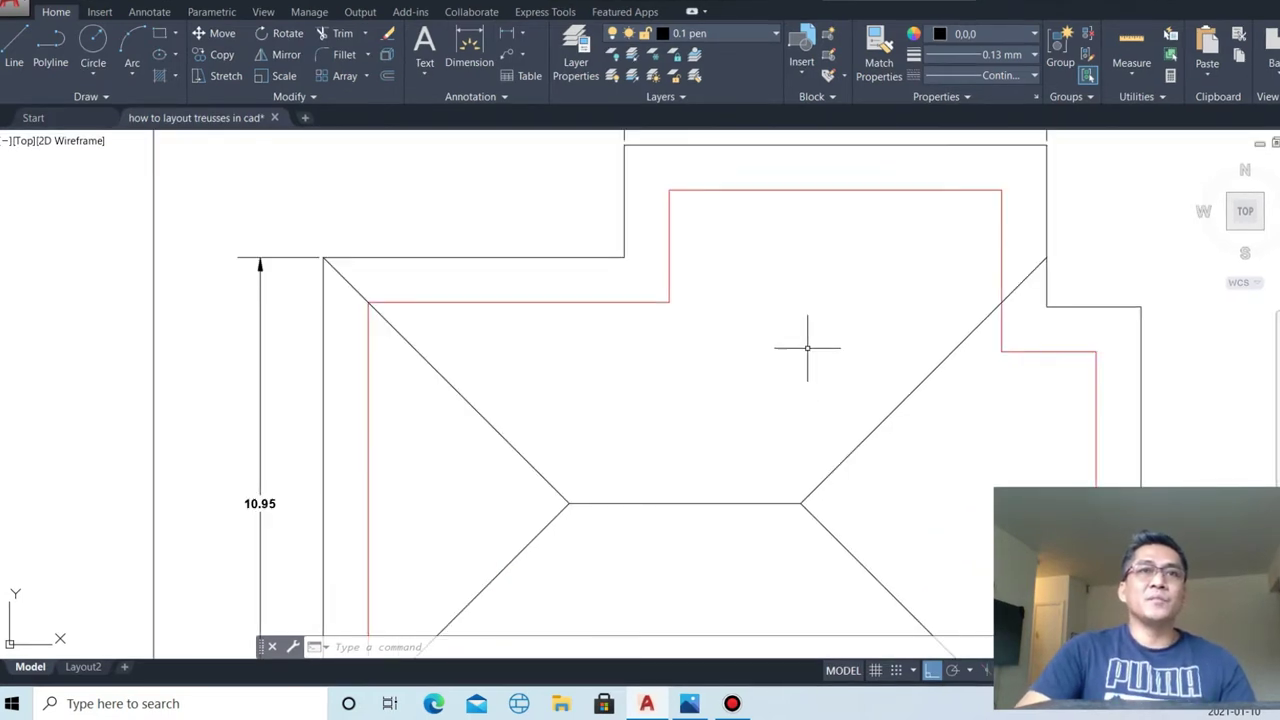
{"action": "scroll", "coordinate": [827, 312], "scroll_direction": "down", "scroll_amount": 2}
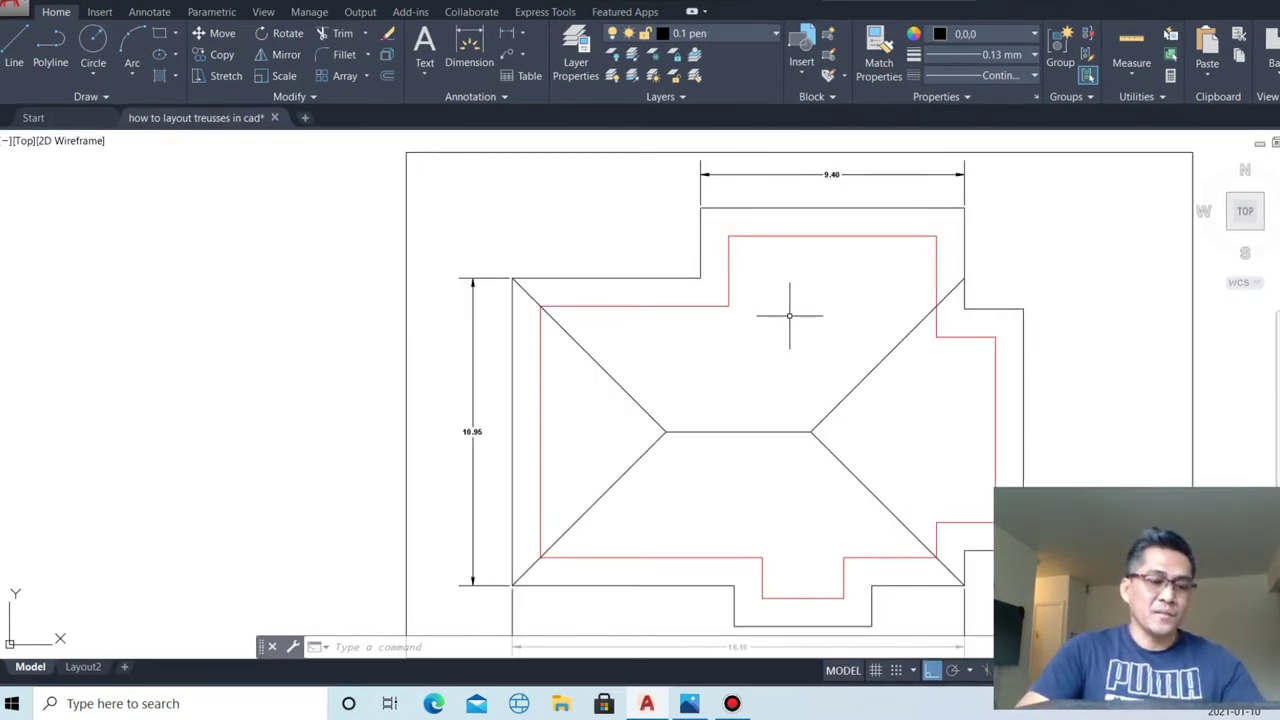
- Draw a short hip from the top projection's corner to the red outline corner
{"action": "type", "text": "l"}
{"action": "key", "text": "Return"}
{"action": "left_click", "coordinate": [936, 235]}
{"action": "key", "text": "Escape"}
{"action": "key", "text": "Return"}
{"action": "left_click", "coordinate": [700, 208]}
{"action": "left_click", "coordinate": [729, 236]}
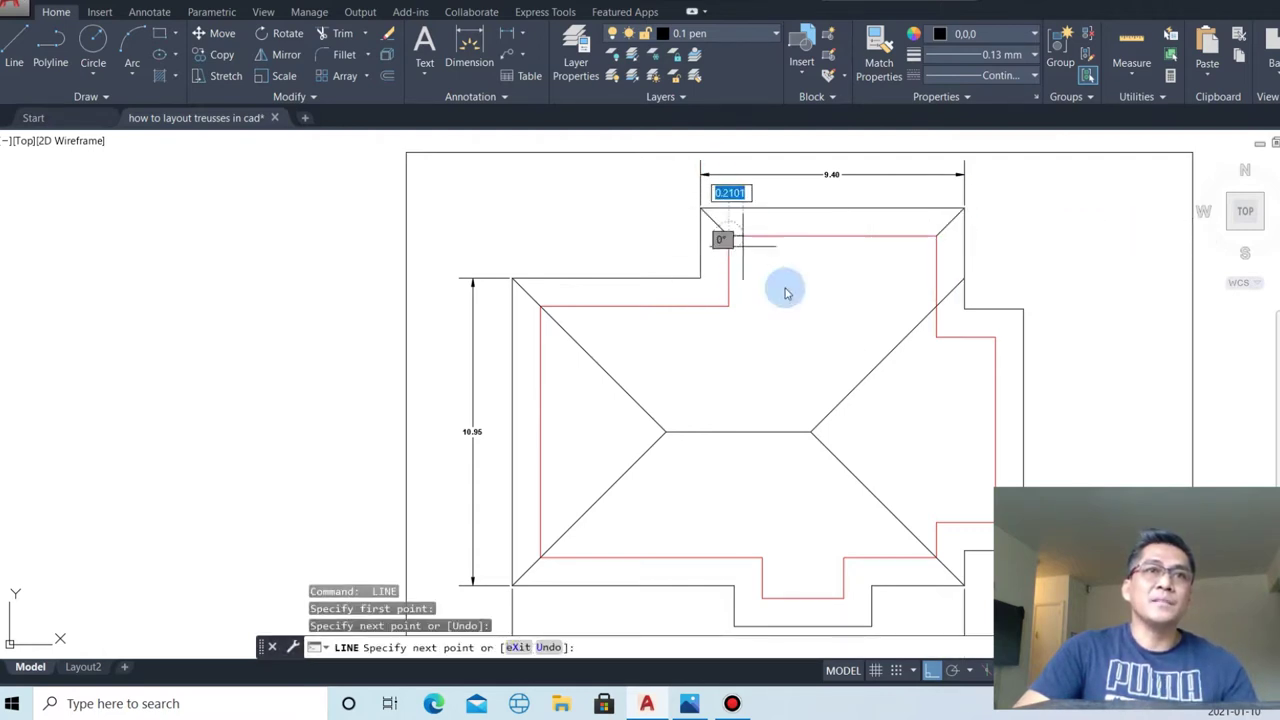
{"action": "key", "text": "Escape"}
- Extend both projection hip lines across until they meet
{"action": "type", "text": "ex"}
{"action": "key", "text": "Return"}
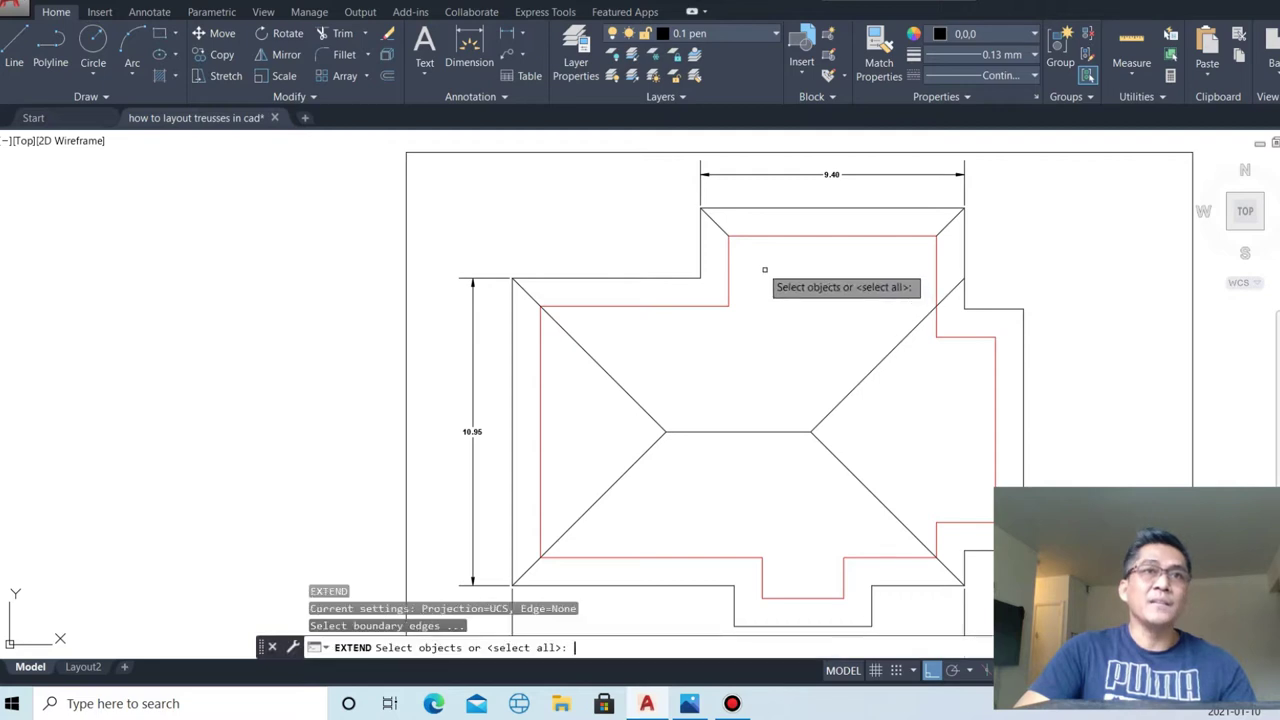
{"action": "key", "text": "Return"}
{"action": "left_click", "coordinate": [714, 222]}
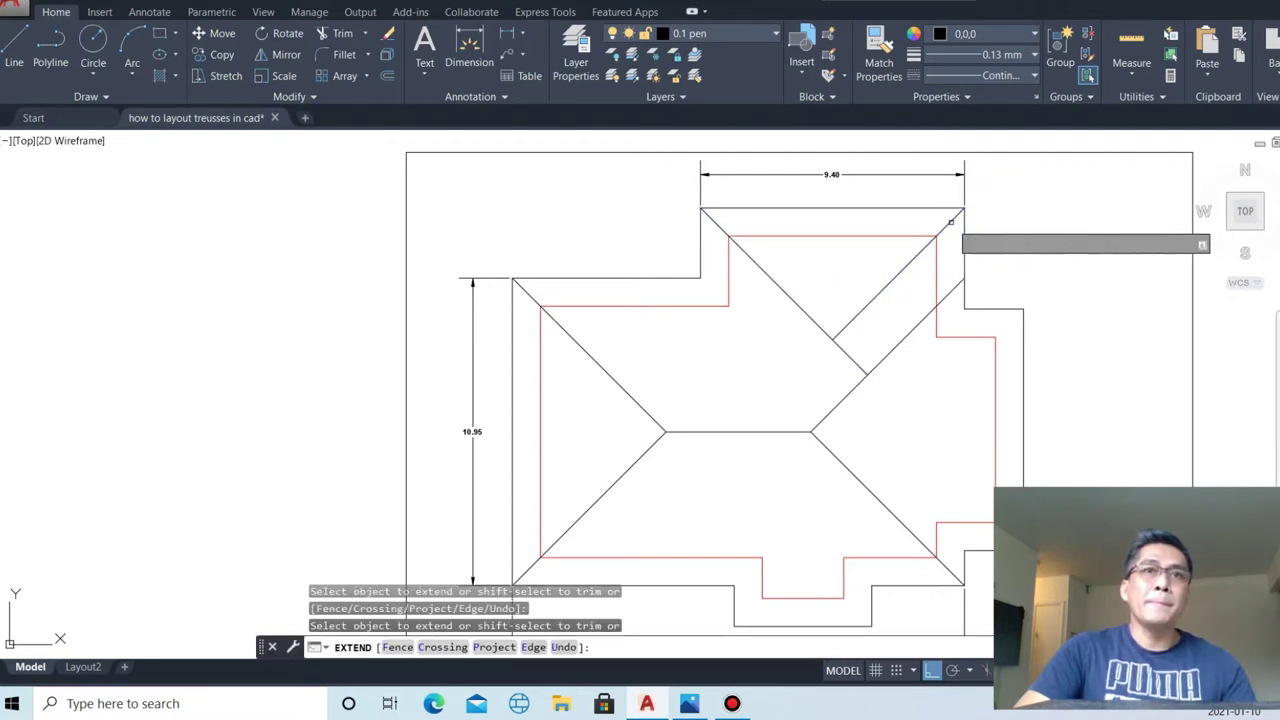
{"action": "left_click", "coordinate": [870, 296]}
{"action": "key", "text": "Escape"}
- Draw a vertical ridge from the hips' meeting point down to the main roof's hip
{"action": "type", "text": "l"}
{"action": "key", "text": "Return"}
{"action": "left_click", "coordinate": [832, 340]}
{"action": "left_click", "coordinate": [870, 430]}
{"action": "key", "text": "Escape"}
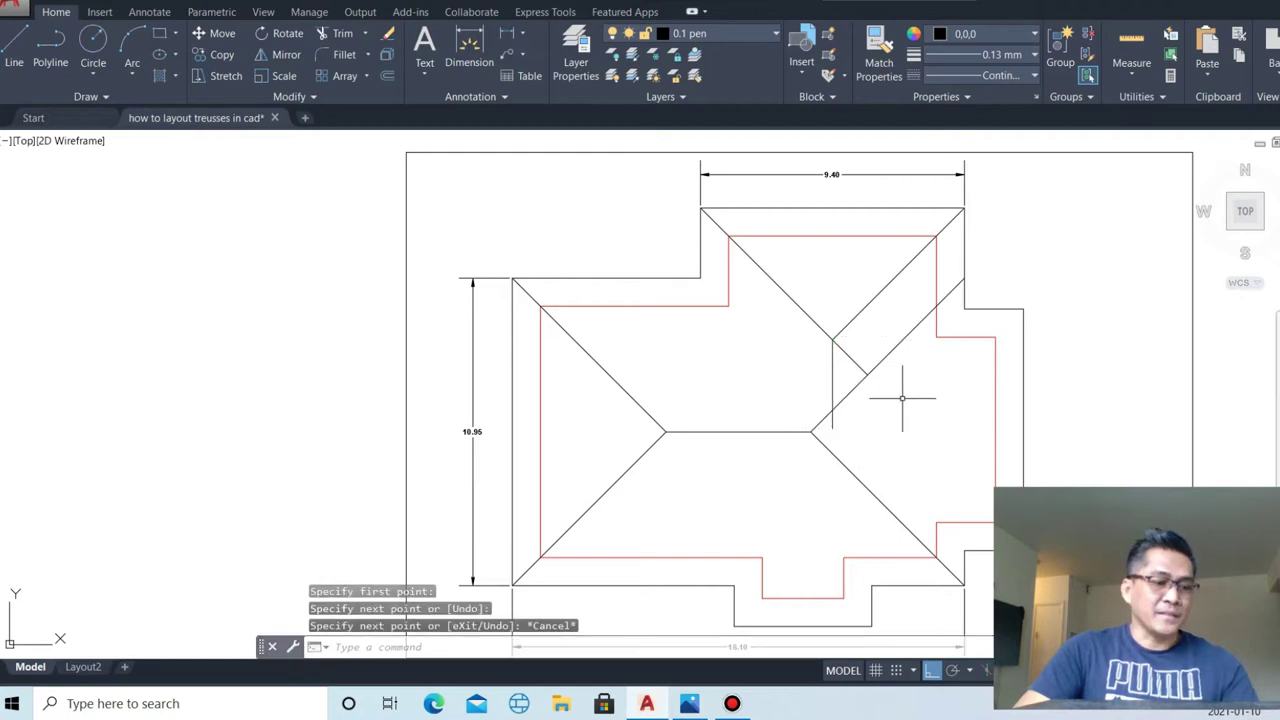
- Attempt trimming at the ridge's lower end, cancel it, and start a new line
{"action": "type", "text": "tr"}
{"action": "key", "text": "Return"}
{"action": "scroll", "coordinate": [812, 434], "scroll_direction": "up", "scroll_amount": 2}
{"action": "left_click", "coordinate": [851, 429]}
{"action": "left_click", "coordinate": [834, 429]}
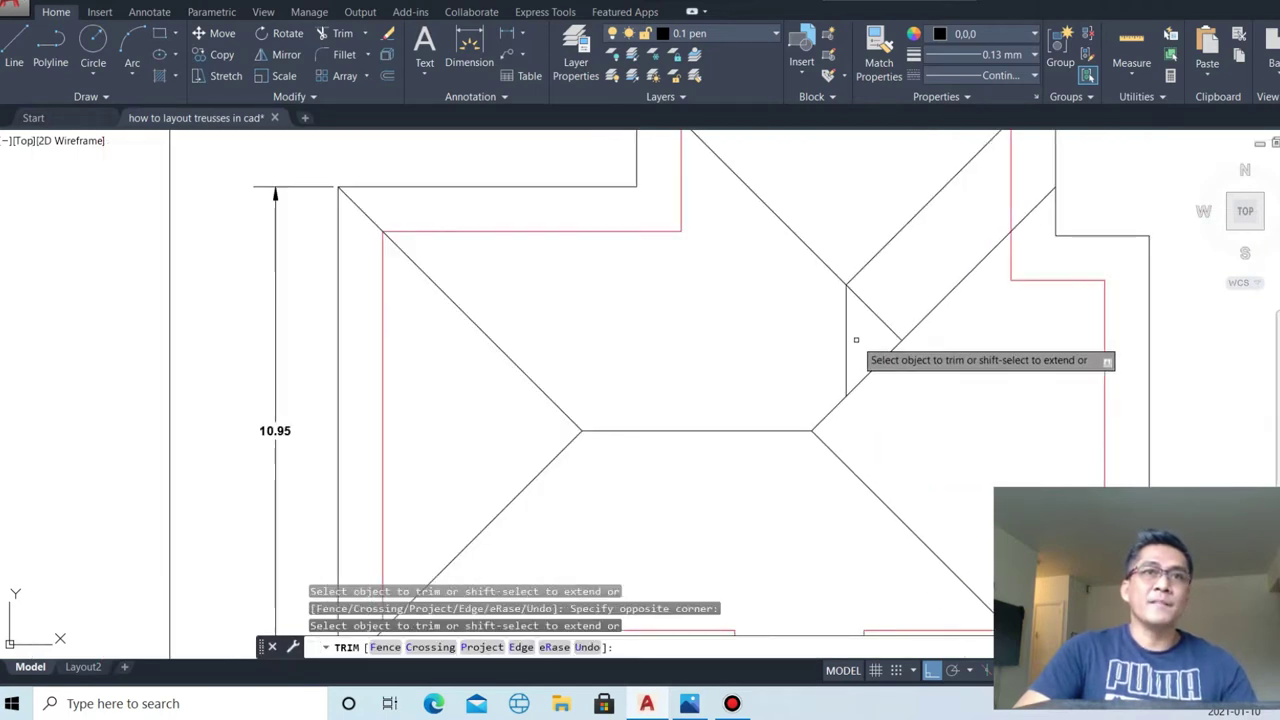
{"action": "key", "text": "Escape"}
{"action": "scroll", "coordinate": [870, 428], "scroll_direction": "down", "scroll_amount": 2}
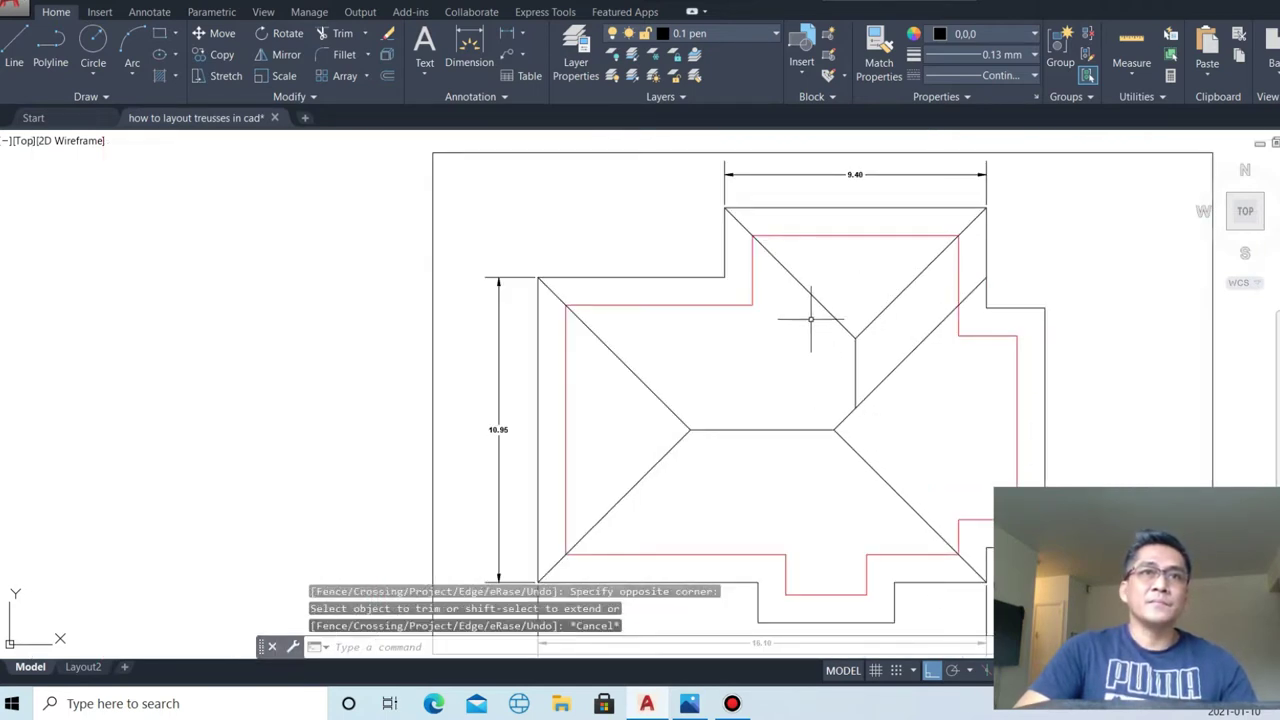
{"action": "type", "text": "l"}
{"action": "key", "text": "Return"}
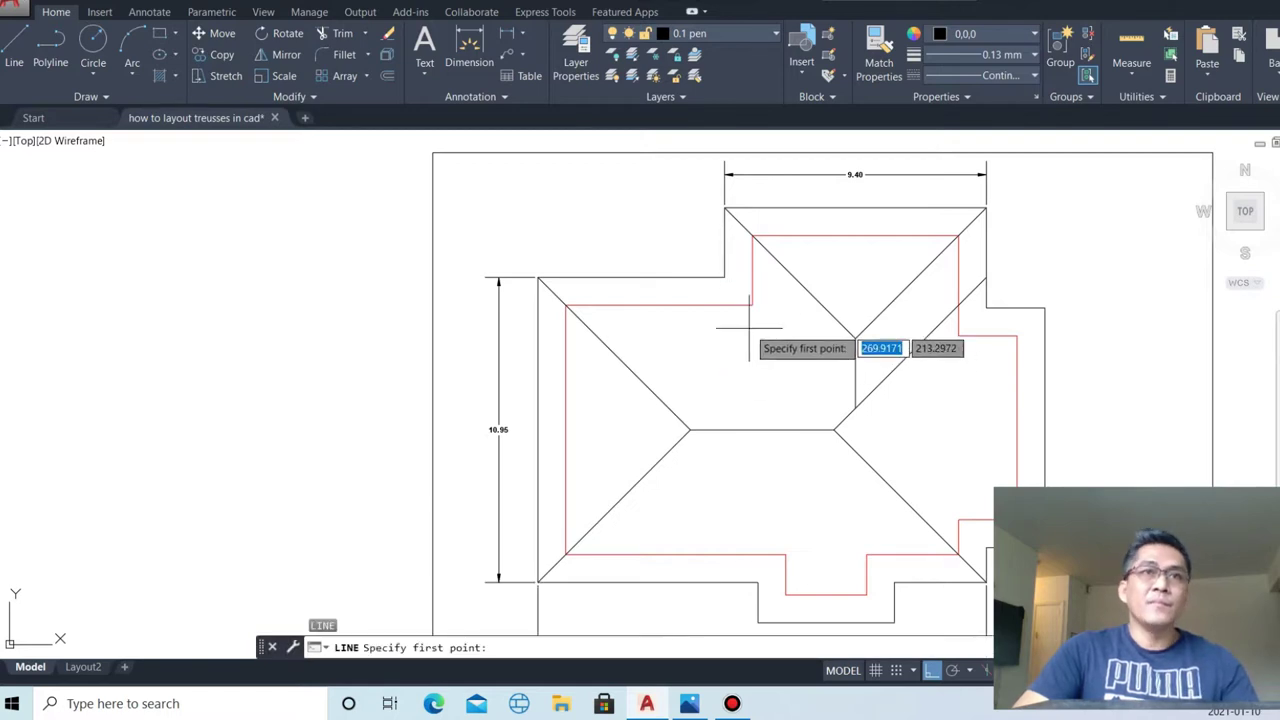
- Draw a line from the roof corner to the snapped point on the main hip
{"action": "left_click", "coordinate": [725, 277]}
{"action": "left_click", "coordinate": [856, 408]}
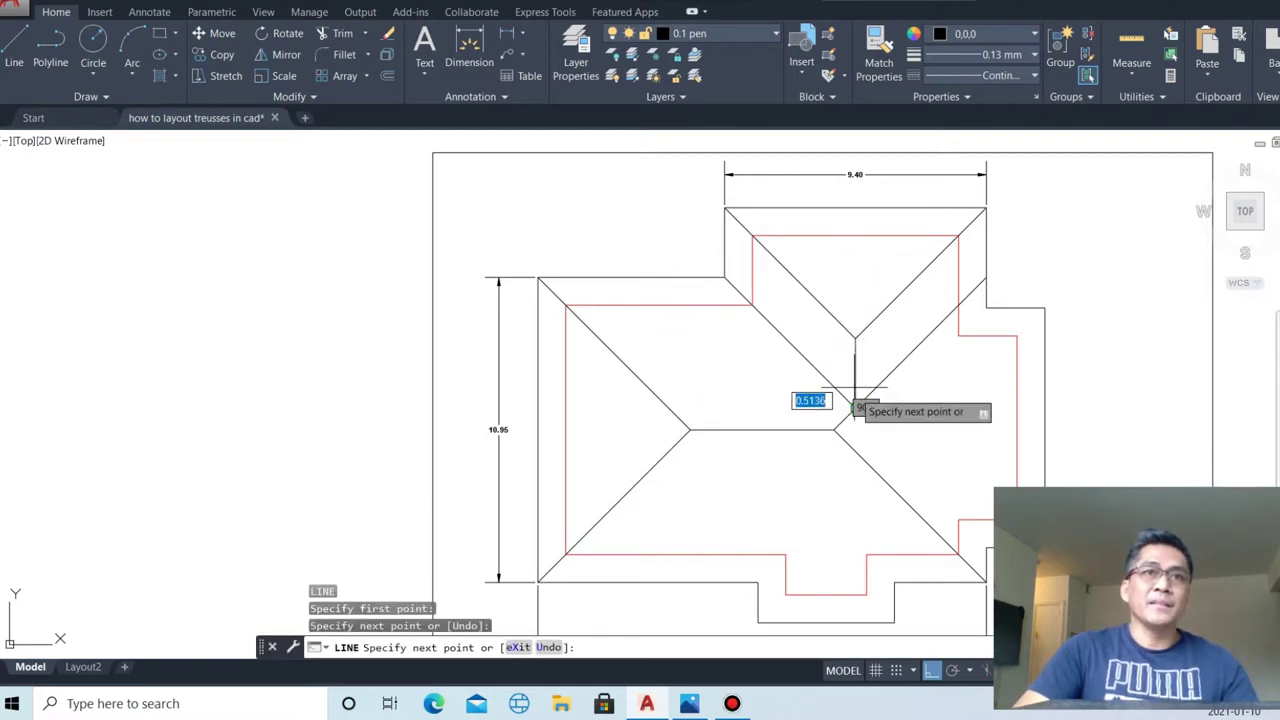
{"action": "key", "text": "Escape"}
{"action": "scroll", "coordinate": [943, 380], "scroll_direction": "down", "scroll_amount": 2}
{"action": "scroll", "coordinate": [965, 340], "scroll_direction": "up", "scroll_amount": 2}
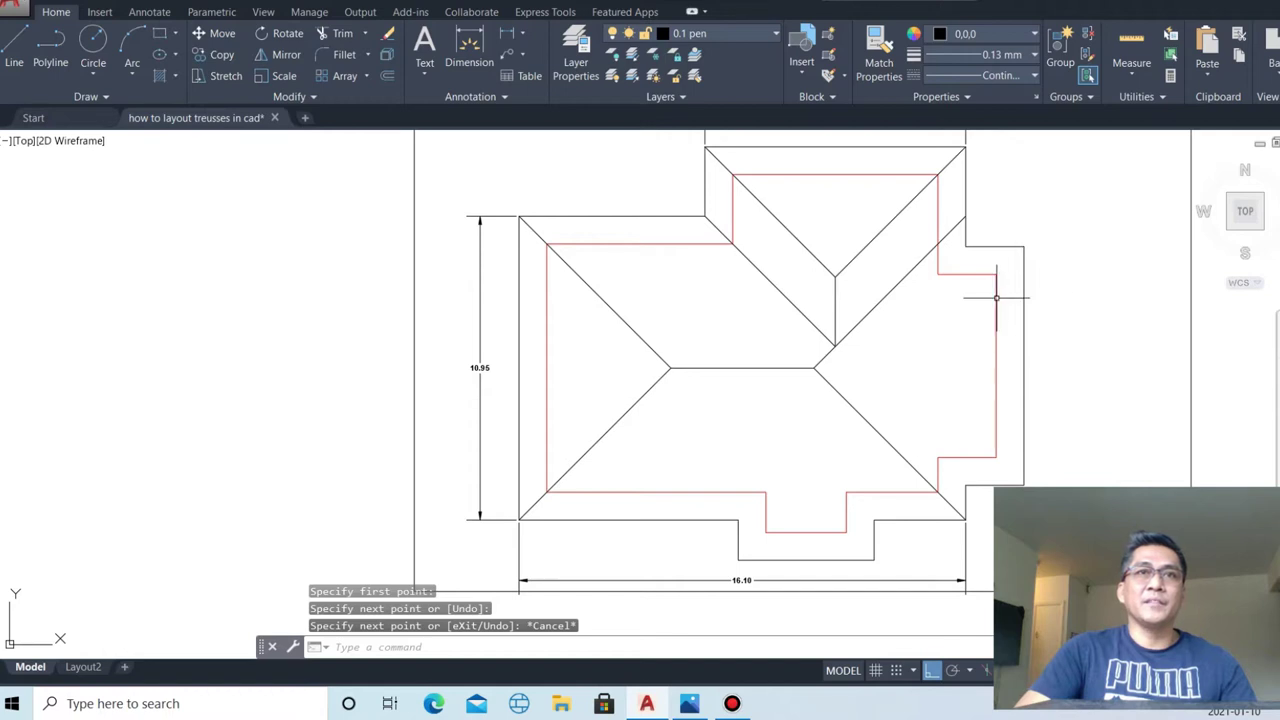
- Draw short hip lines inward from the right wing's upper and lower outer corners
{"action": "type", "text": "l"}
{"action": "key", "text": "Return"}
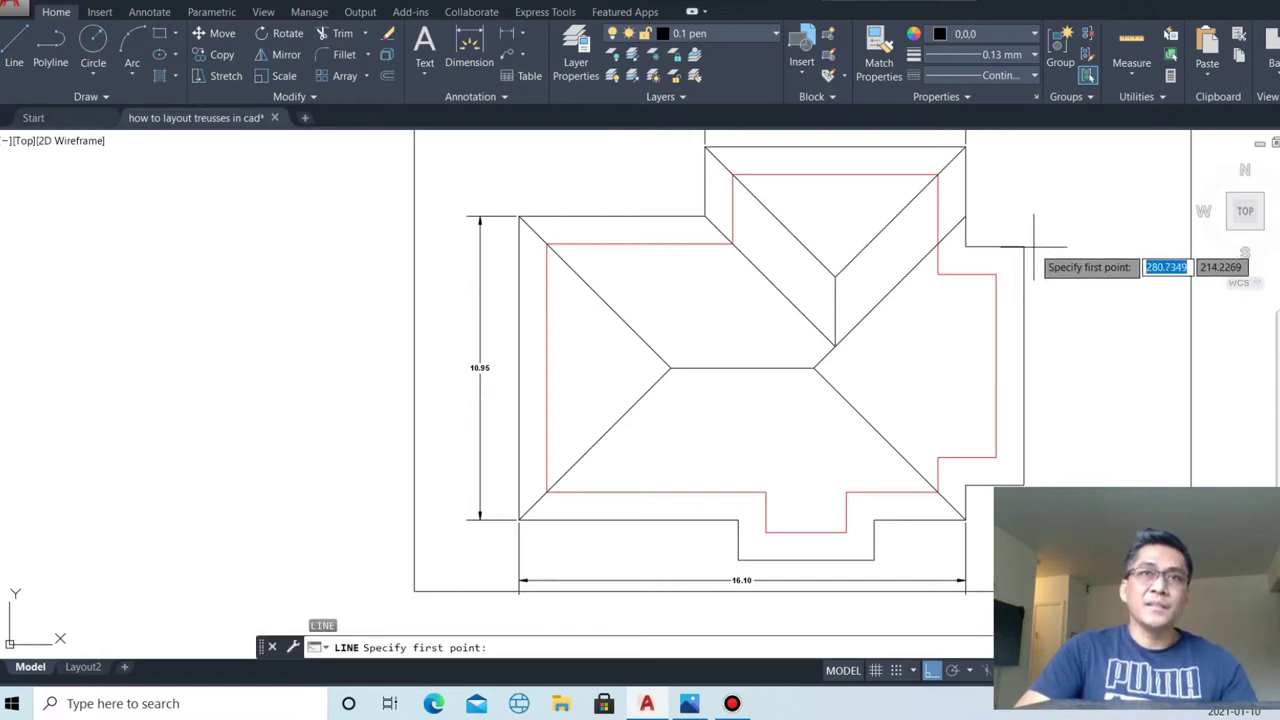
{"action": "left_click", "coordinate": [1024, 245]}
{"action": "left_click", "coordinate": [996, 273]}
{"action": "key", "text": "Escape"}
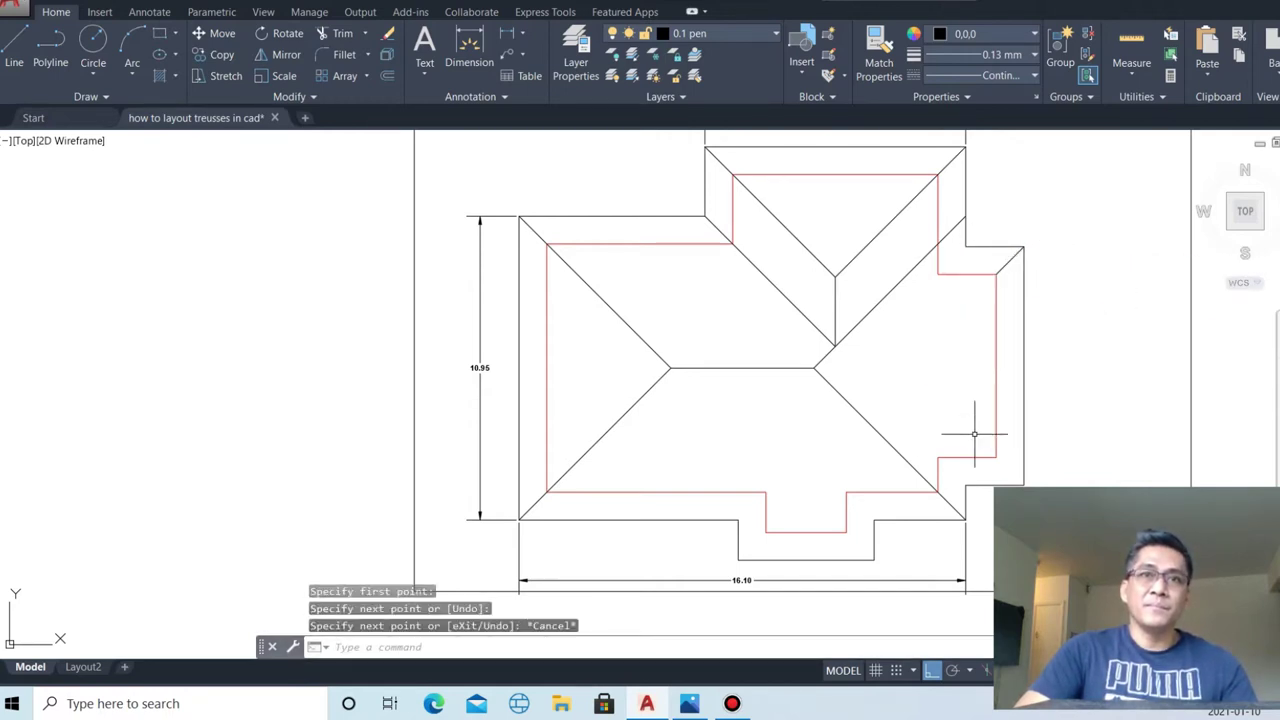
{"action": "key", "text": "Return"}
{"action": "left_click", "coordinate": [996, 457]}
{"action": "left_click", "coordinate": [996, 457]}
{"action": "key", "text": "Escape"}
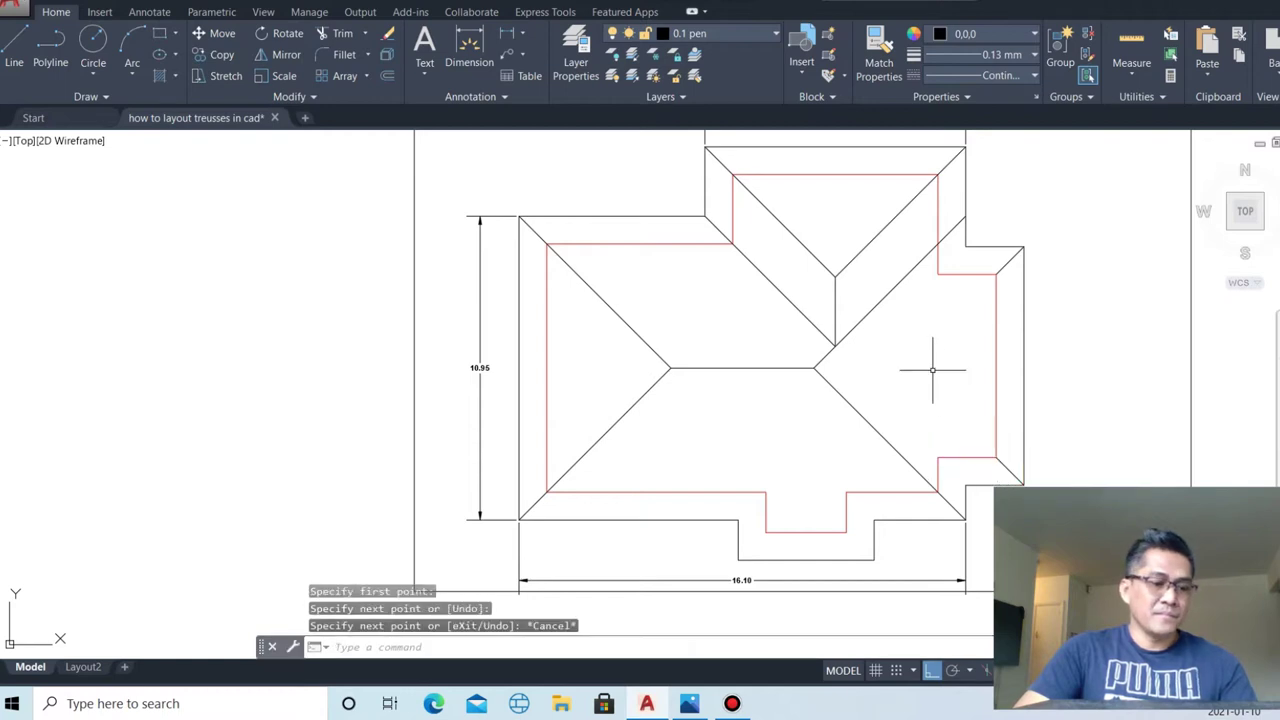
- Extend the lower and upper right-wing hips inward to meet the other hips
{"action": "type", "text": "ex"}
{"action": "key", "text": "Return"}
{"action": "key", "text": "Return"}
{"action": "left_click", "coordinate": [997, 459]}
{"action": "left_click", "coordinate": [998, 273]}
{"action": "key", "text": "Escape"}
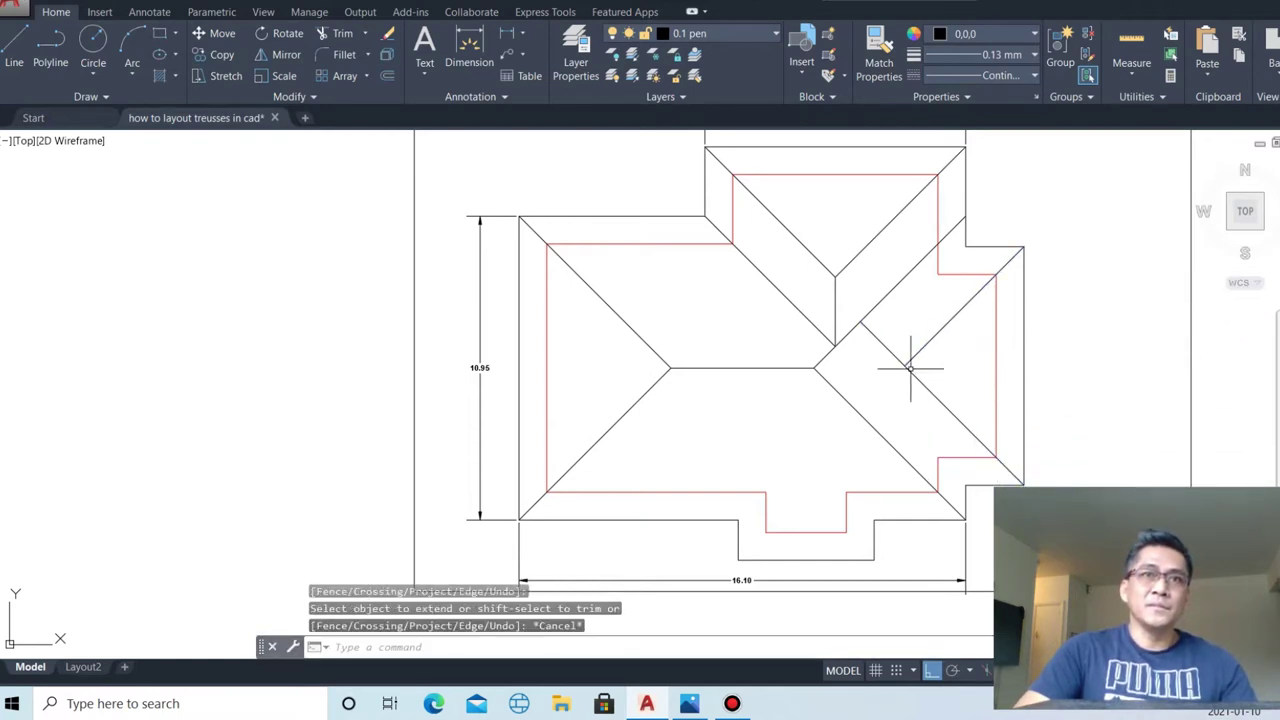
- Trim away the crossing hip segments on the right wing so they form a clean V
{"action": "type", "text": "tr"}
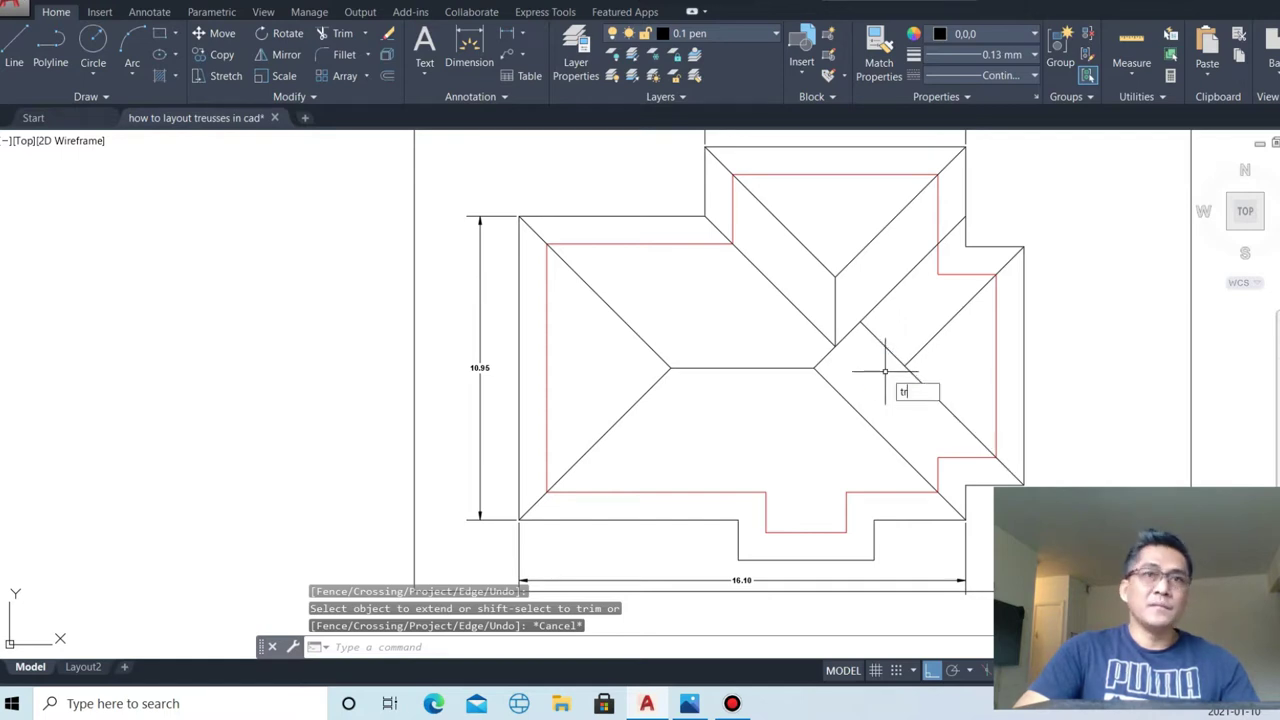
{"action": "key", "text": "Return"}
{"action": "left_click", "coordinate": [888, 375]}
{"action": "left_click", "coordinate": [884, 334]}
{"action": "key", "text": "Escape"}
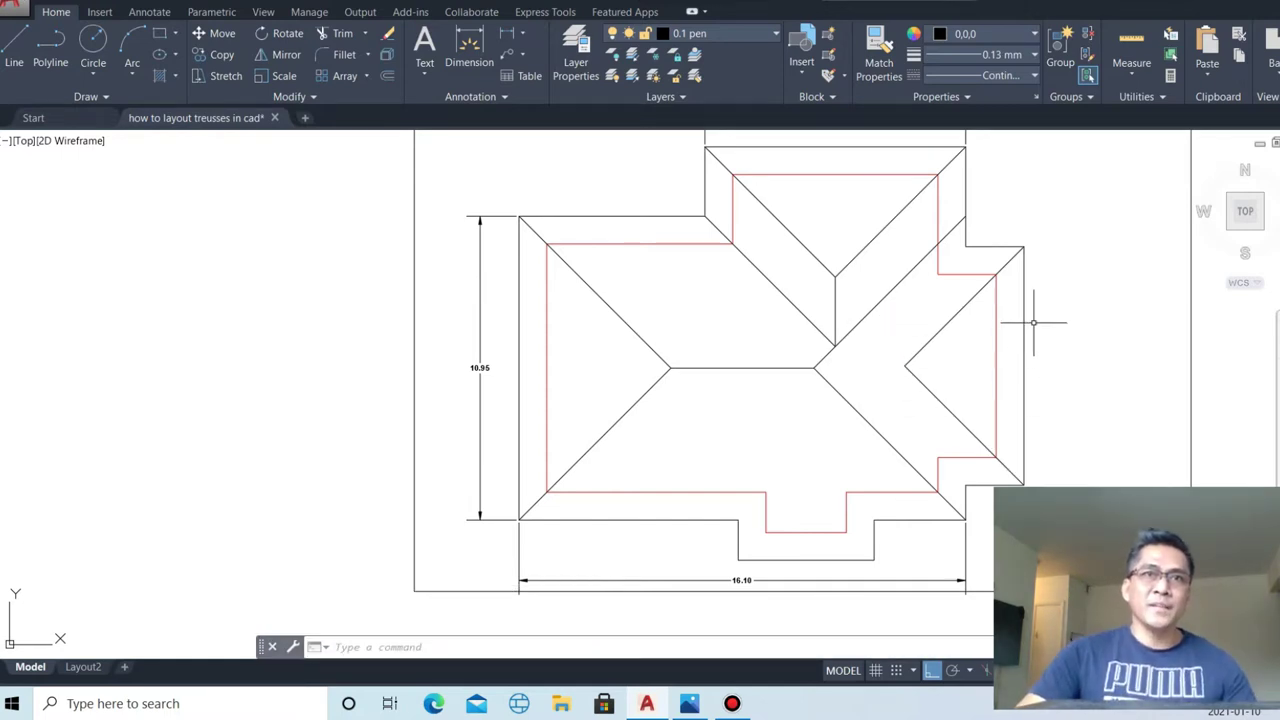
- Copy the two V hip lines inward toward the main roof
{"action": "left_click", "coordinate": [917, 405]}
{"action": "left_click", "coordinate": [885, 350]}
{"action": "type", "text": "co"}
{"action": "key", "text": "Return"}
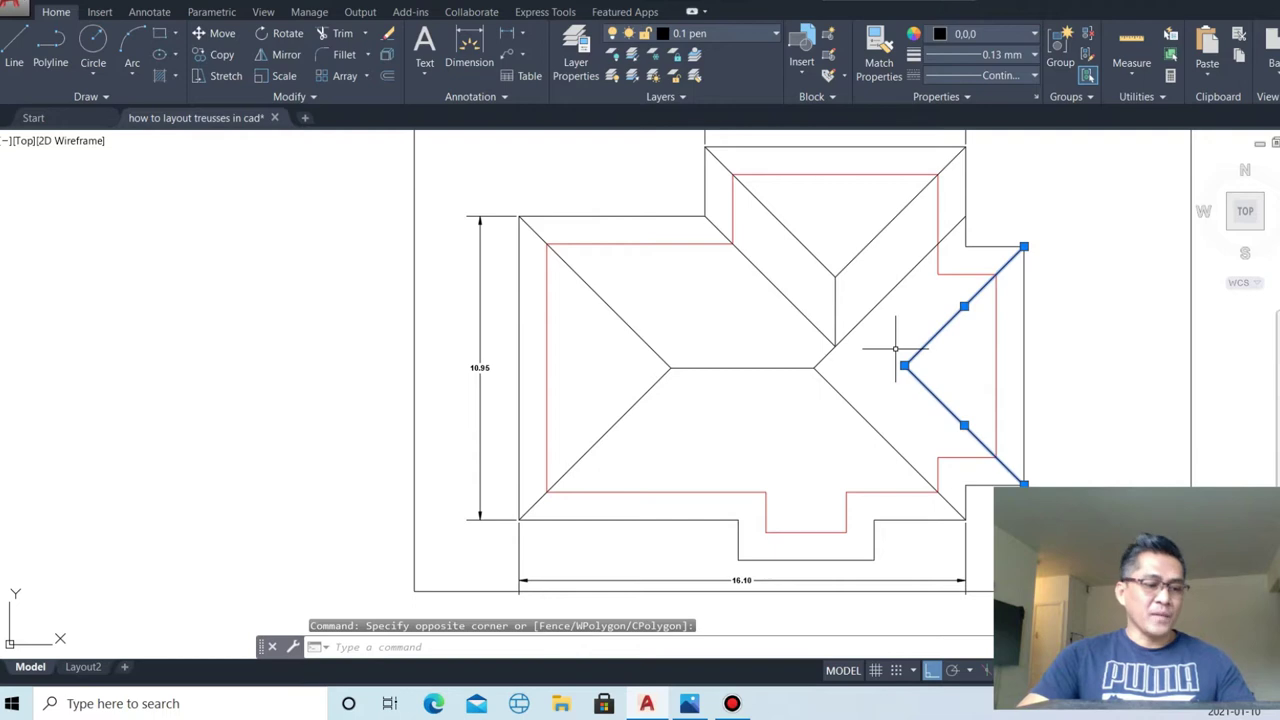
{"action": "left_click", "coordinate": [1022, 484]}
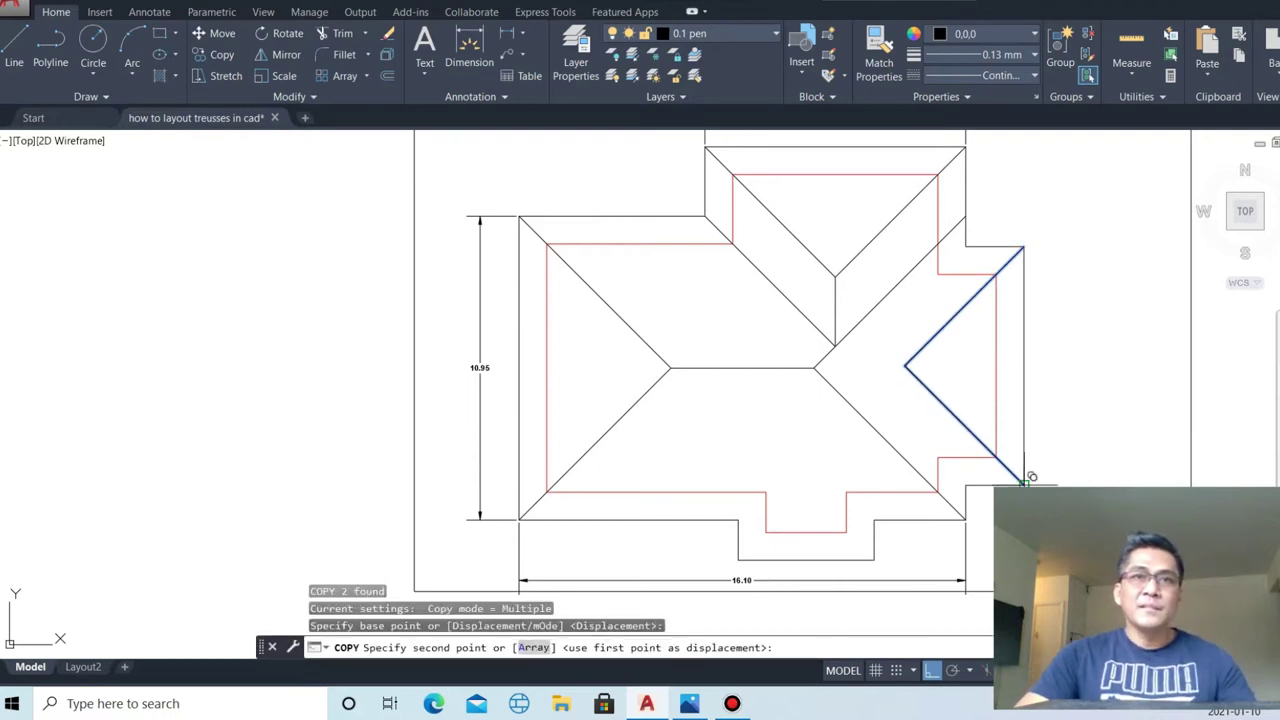
{"action": "key", "text": "Escape"}
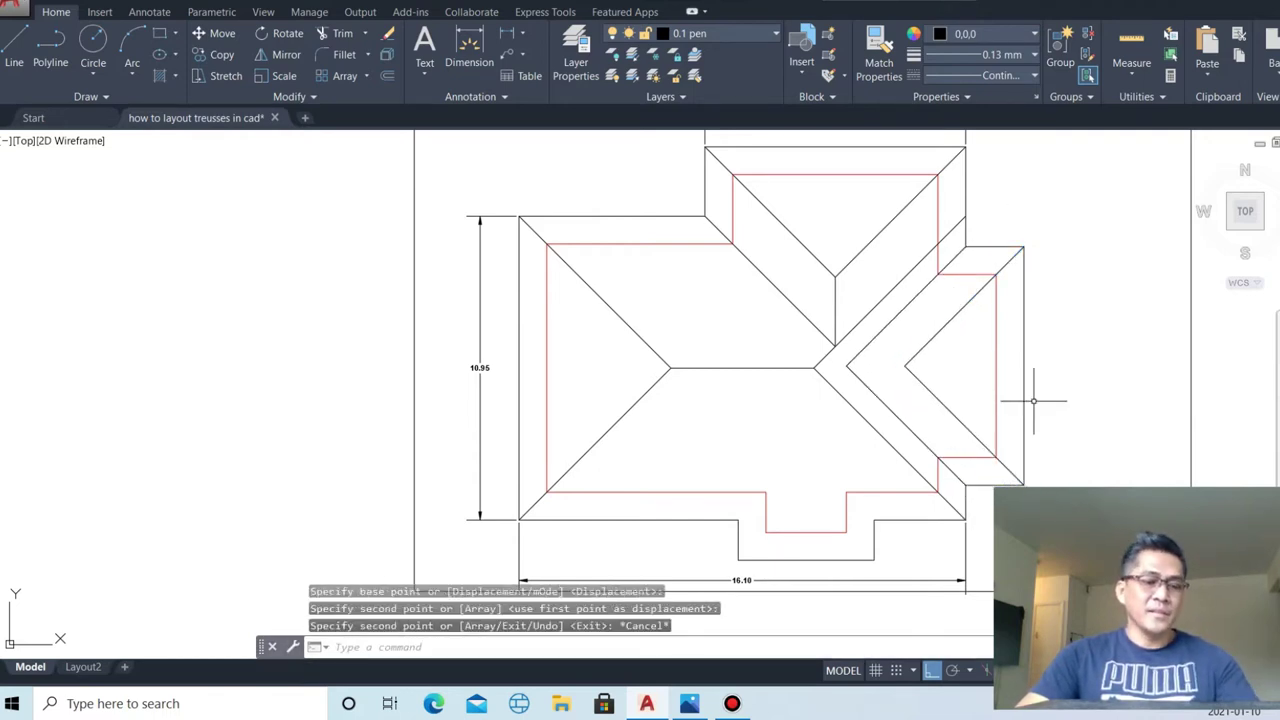
- Draw a short ridge line from the inner V apex to the snapped corner
{"action": "type", "text": "l"}
{"action": "key", "text": "Return"}
{"action": "scroll", "coordinate": [929, 400], "scroll_direction": "up", "scroll_amount": 4}
{"action": "left_click", "coordinate": [848, 328]}
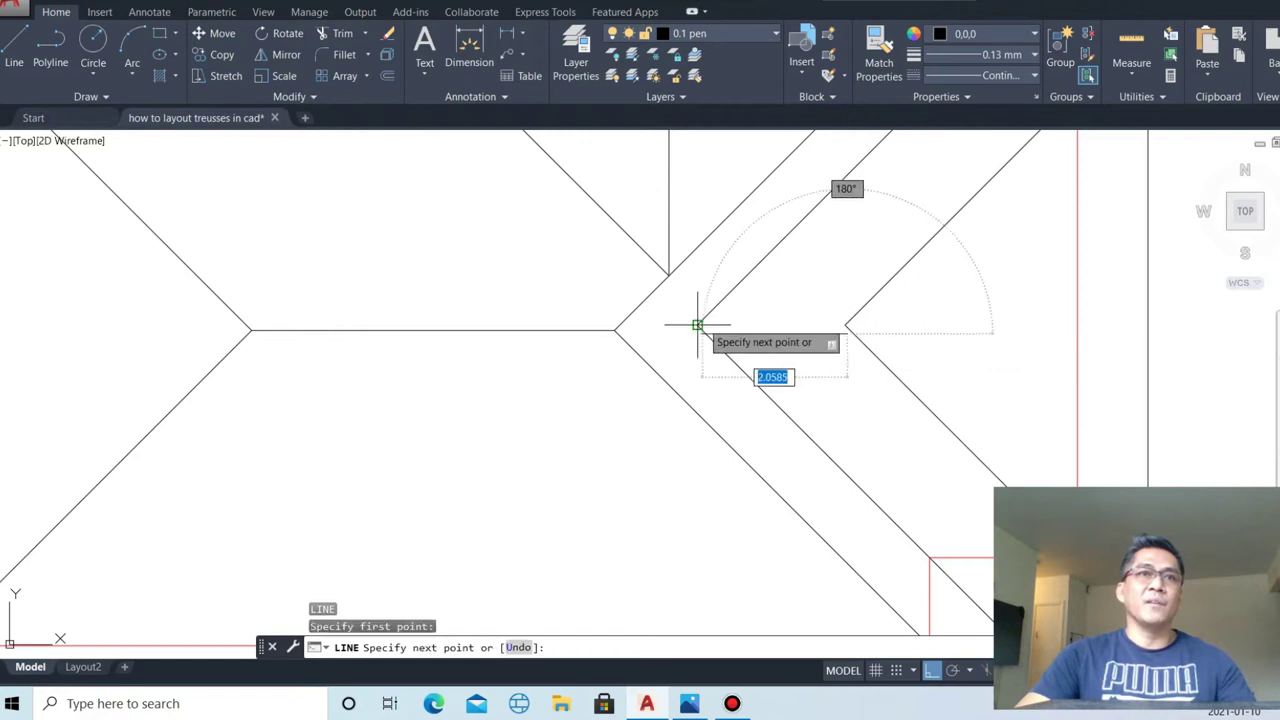
{"action": "left_click", "coordinate": [697, 325]}
{"action": "key", "text": "Escape"}
{"action": "scroll", "coordinate": [786, 371], "scroll_direction": "down", "scroll_amount": 4}
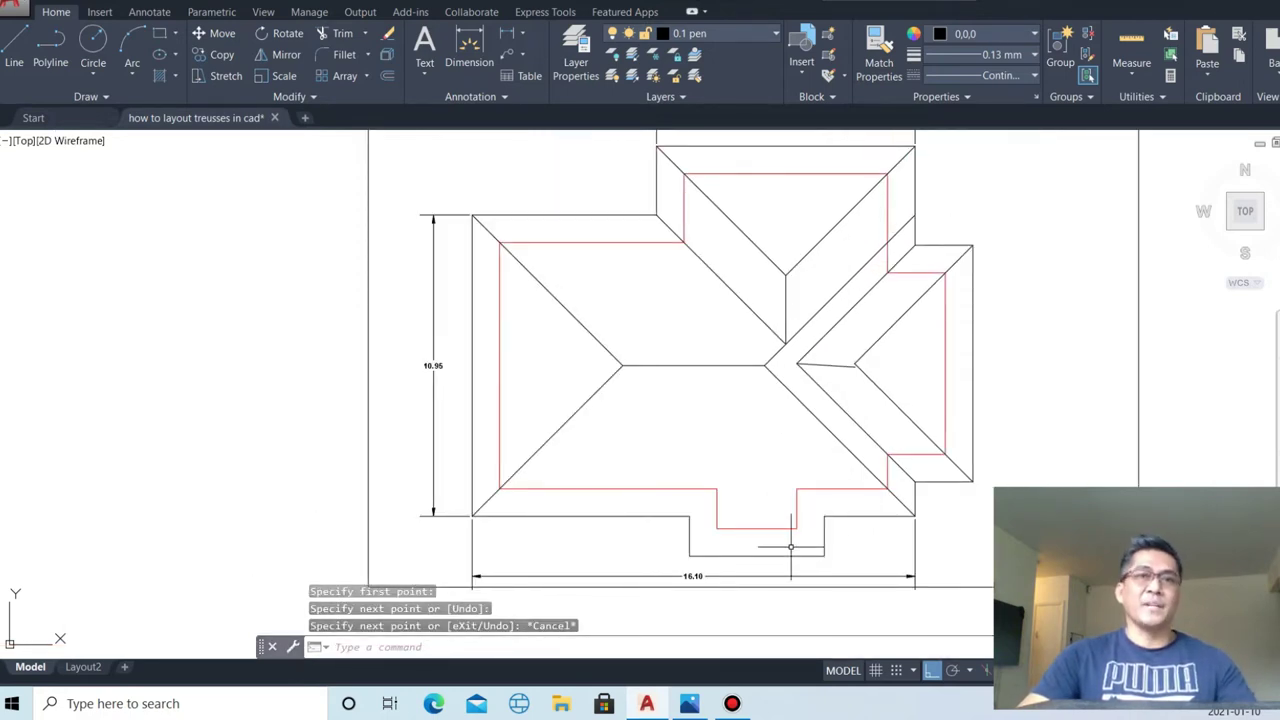
{"action": "type", "text": "l"}
{"action": "key", "text": "Return"}
{"action": "scroll", "coordinate": [853, 560], "scroll_direction": "up", "scroll_amount": 3}
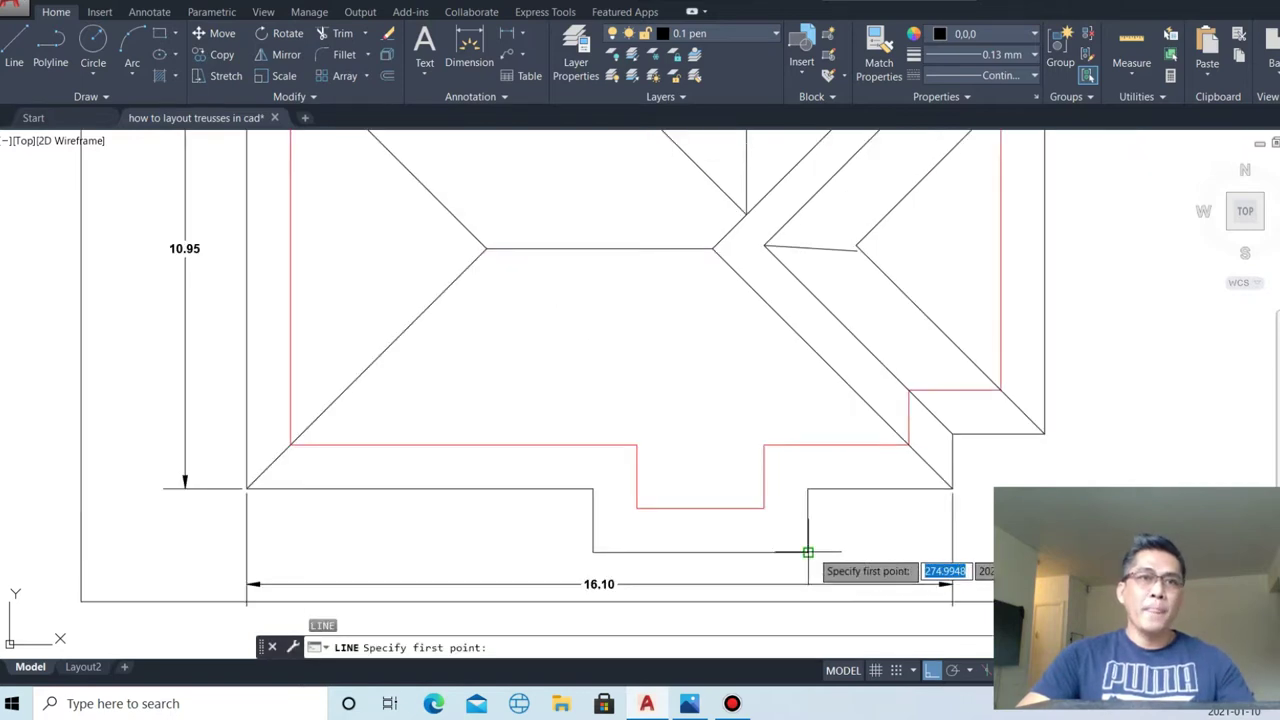
- Draw two diagonals from the bottom projection's notch corners to the red corners
{"action": "left_click", "coordinate": [808, 552]}
{"action": "left_click", "coordinate": [764, 508]}
{"action": "key", "text": "Escape"}
{"action": "key", "text": "Return"}
{"action": "left_click", "coordinate": [637, 508]}
{"action": "left_click", "coordinate": [593, 552]}
{"action": "key", "text": "Escape"}
- Extend both notch diagonals upward until they meet at the apex
{"action": "type", "text": "ex"}
{"action": "key", "text": "Return"}
{"action": "left_click", "coordinate": [624, 520]}
{"action": "left_click", "coordinate": [766, 512]}
{"action": "key", "text": "Escape"}
{"action": "type", "text": "tr"}
{"action": "key", "text": "Return"}
{"action": "left_click", "coordinate": [783, 434]}
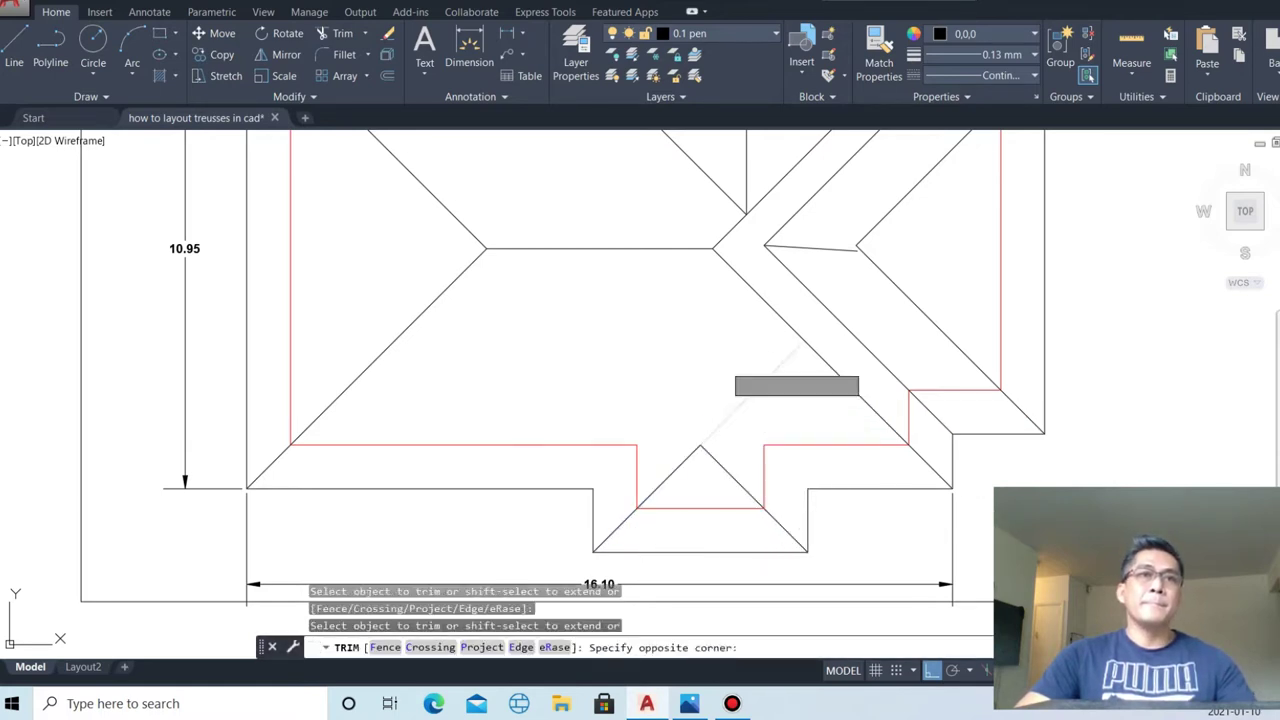
{"action": "key", "text": "Escape"}
- Copy both notch diagonals upward, placing the copy above the original triangle
{"action": "left_click", "coordinate": [740, 464]}
{"action": "left_click", "coordinate": [686, 432]}
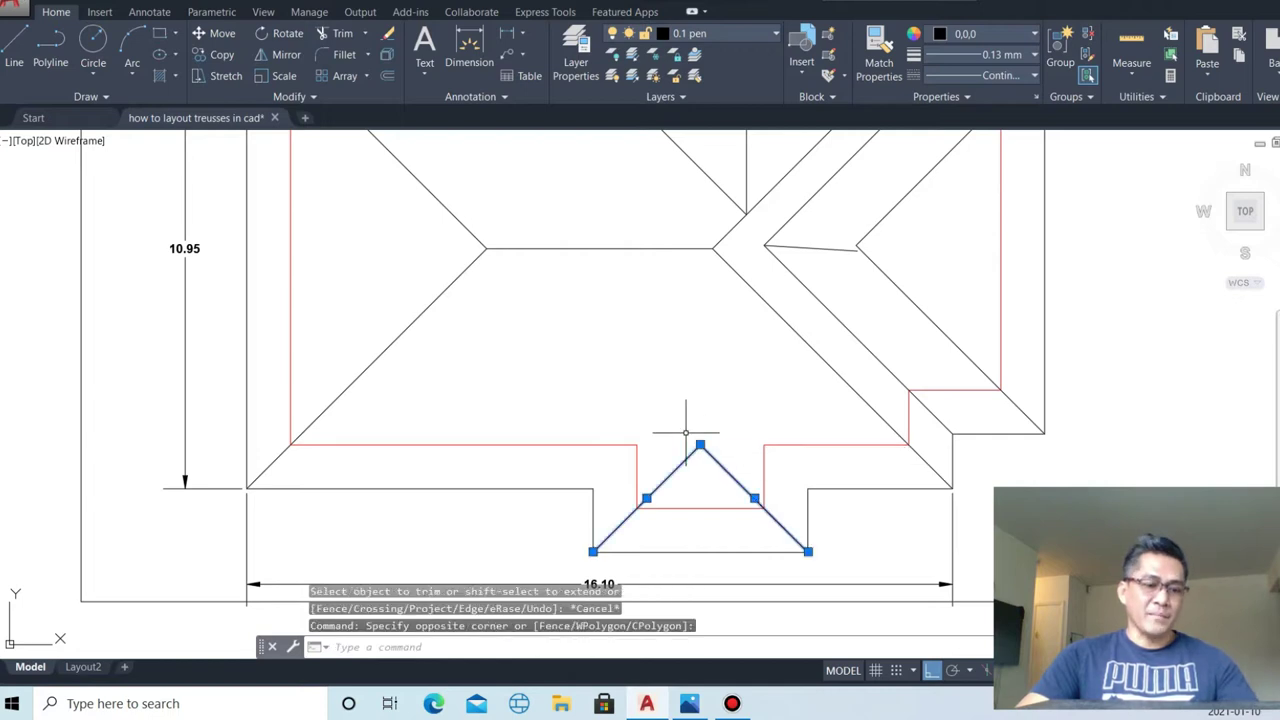
{"action": "type", "text": "c"}
{"action": "type", "text": "co"}
{"action": "key", "text": "Return"}
{"action": "left_click", "coordinate": [808, 551]}
{"action": "left_click", "coordinate": [797, 487]}
{"action": "key", "text": "Escape"}
- Erase the short stray line near the right wing
{"action": "type", "text": "l"}
{"action": "key", "text": "Return"}
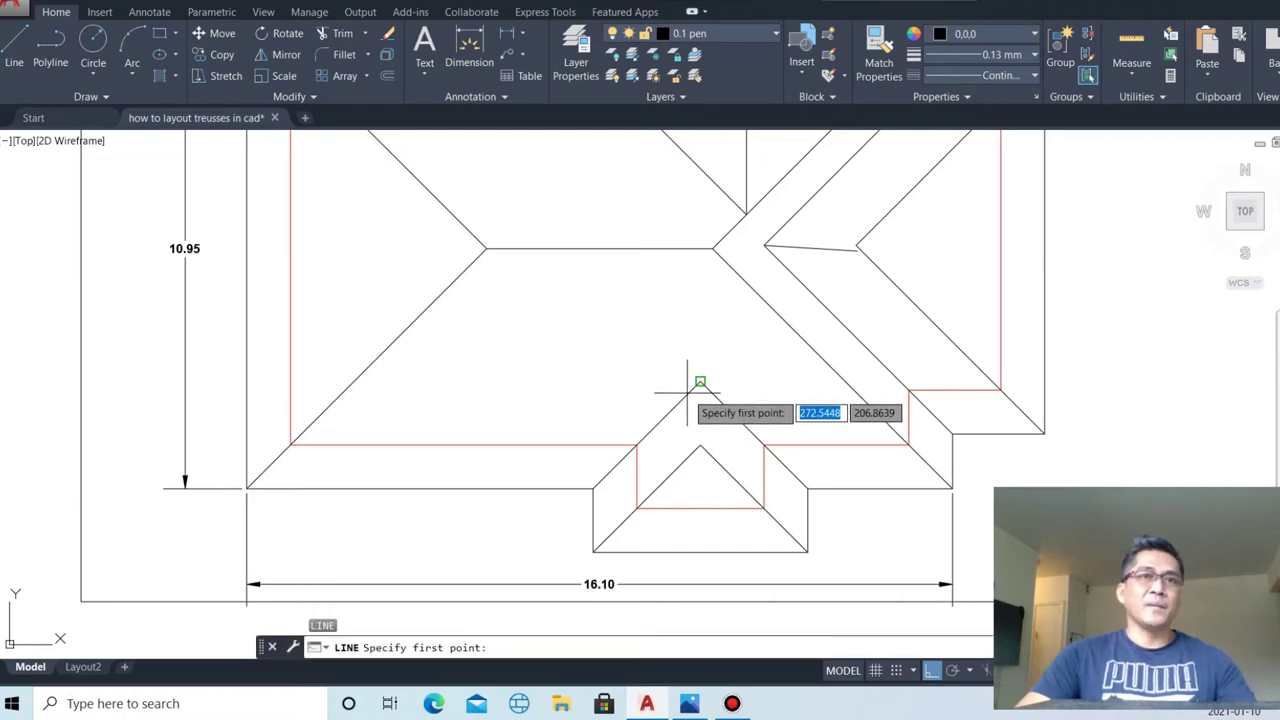
{"action": "left_click", "coordinate": [700, 382]}
{"action": "key", "text": "Escape"}
{"action": "scroll", "coordinate": [1007, 437], "scroll_direction": "down", "scroll_amount": 2}
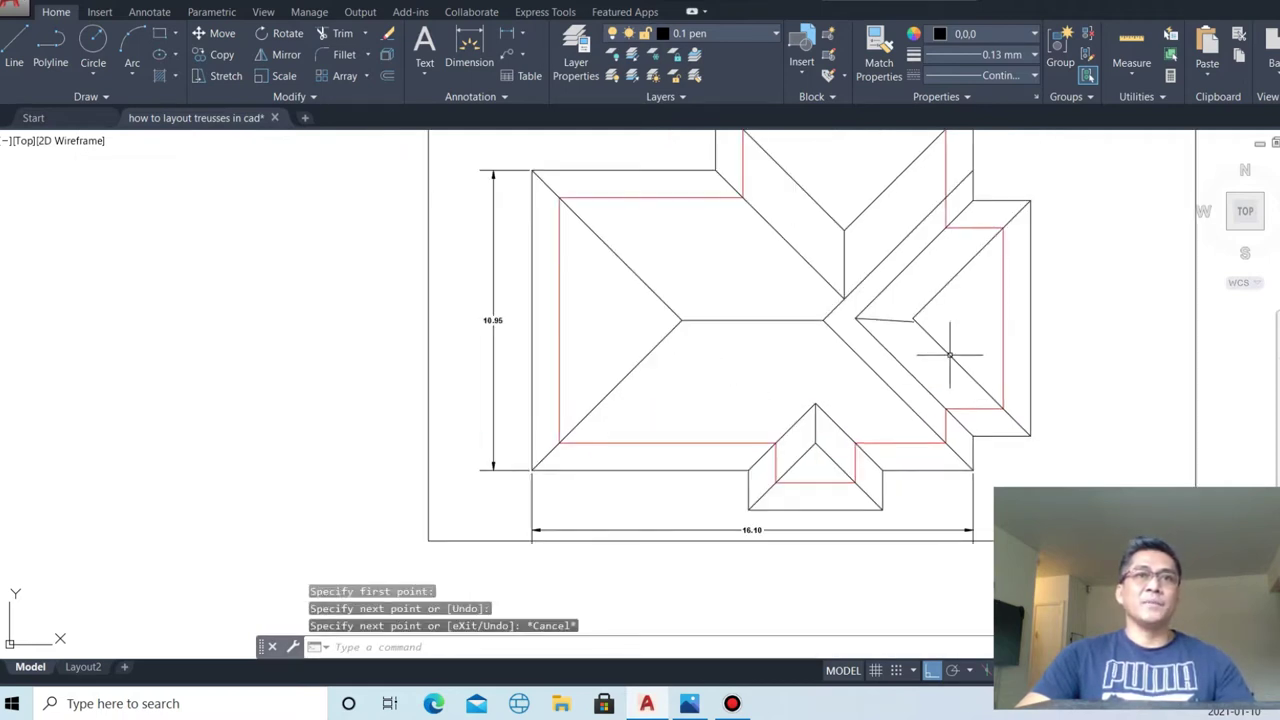
{"action": "scroll", "coordinate": [955, 390], "scroll_direction": "up", "scroll_amount": 3}
{"action": "left_click", "coordinate": [830, 398]}
{"action": "left_click", "coordinate": [788, 332]}
{"action": "type", "text": "e"}
{"action": "key", "text": "Return"}
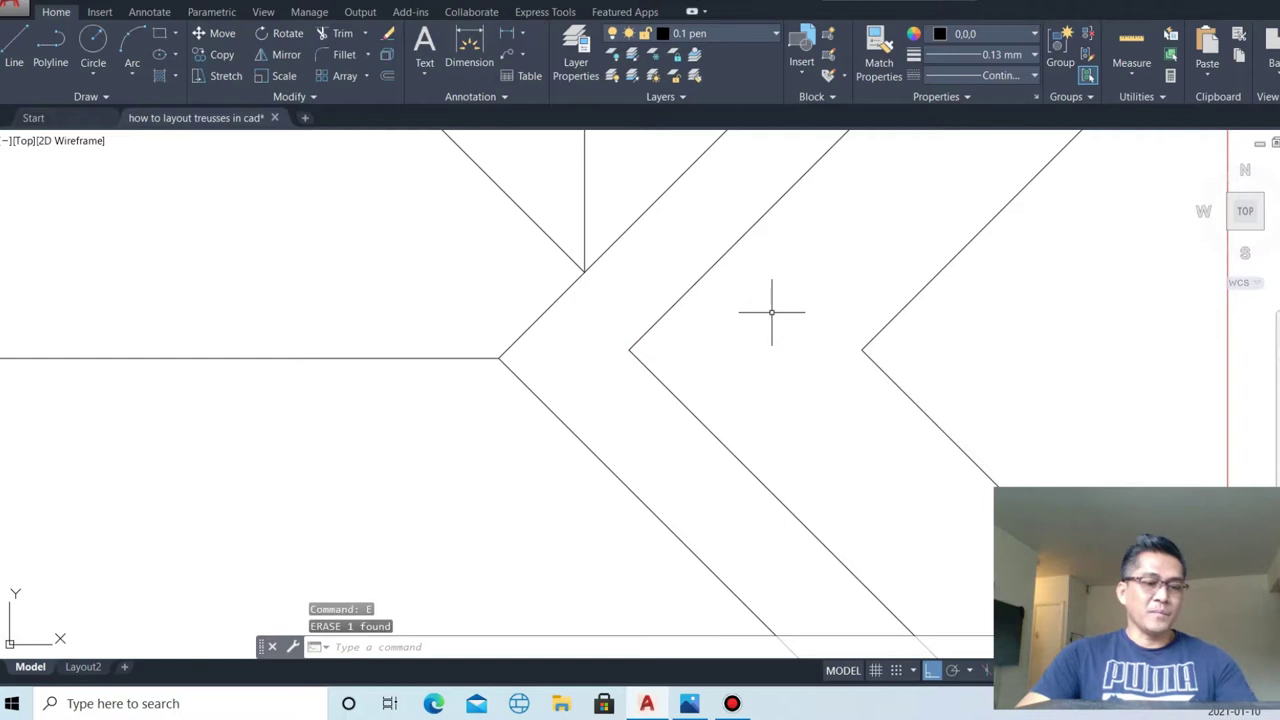
- Begin a line at the outer V vertex, then cancel it and zoom back out
{"action": "type", "text": "l"}
{"action": "key", "text": "Return"}
{"action": "left_click", "coordinate": [862, 350]}
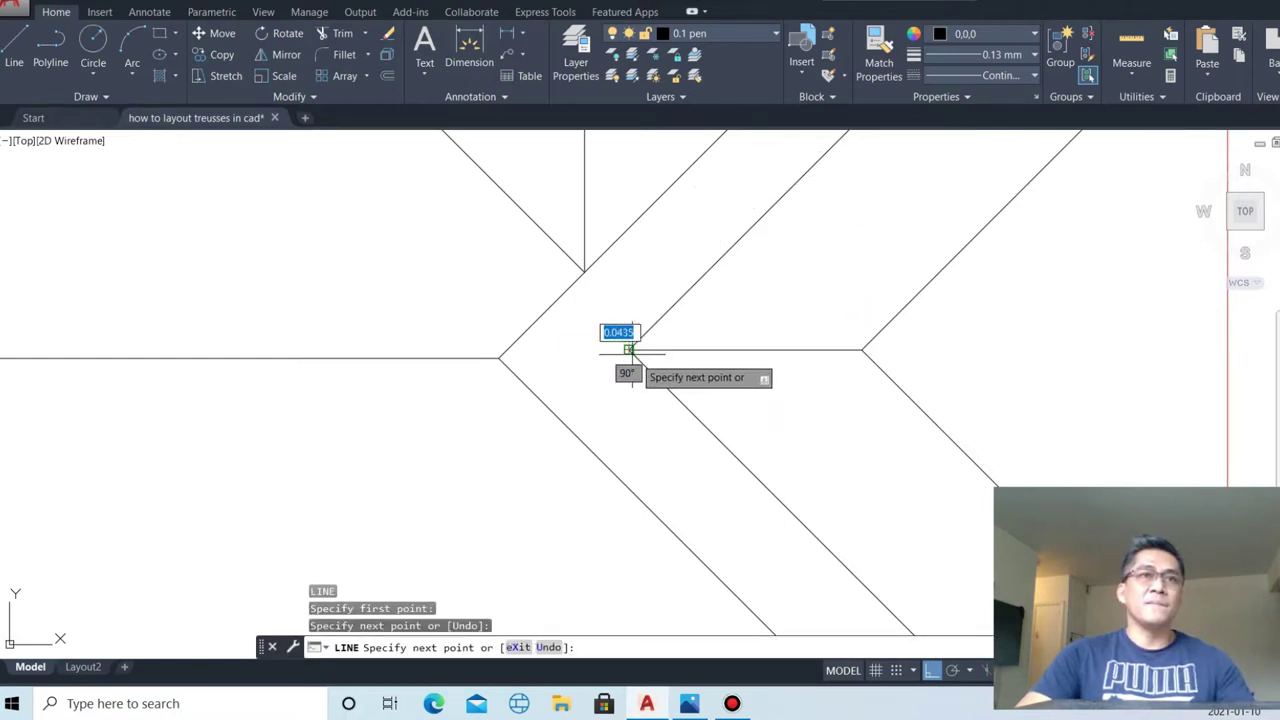
{"action": "key", "text": "Escape"}
{"action": "scroll", "coordinate": [791, 440], "scroll_direction": "down", "scroll_amount": 2}
{"action": "scroll", "coordinate": [908, 363], "scroll_direction": "down", "scroll_amount": 1}
{"action": "scroll", "coordinate": [1000, 357], "scroll_direction": "down", "scroll_amount": 1}
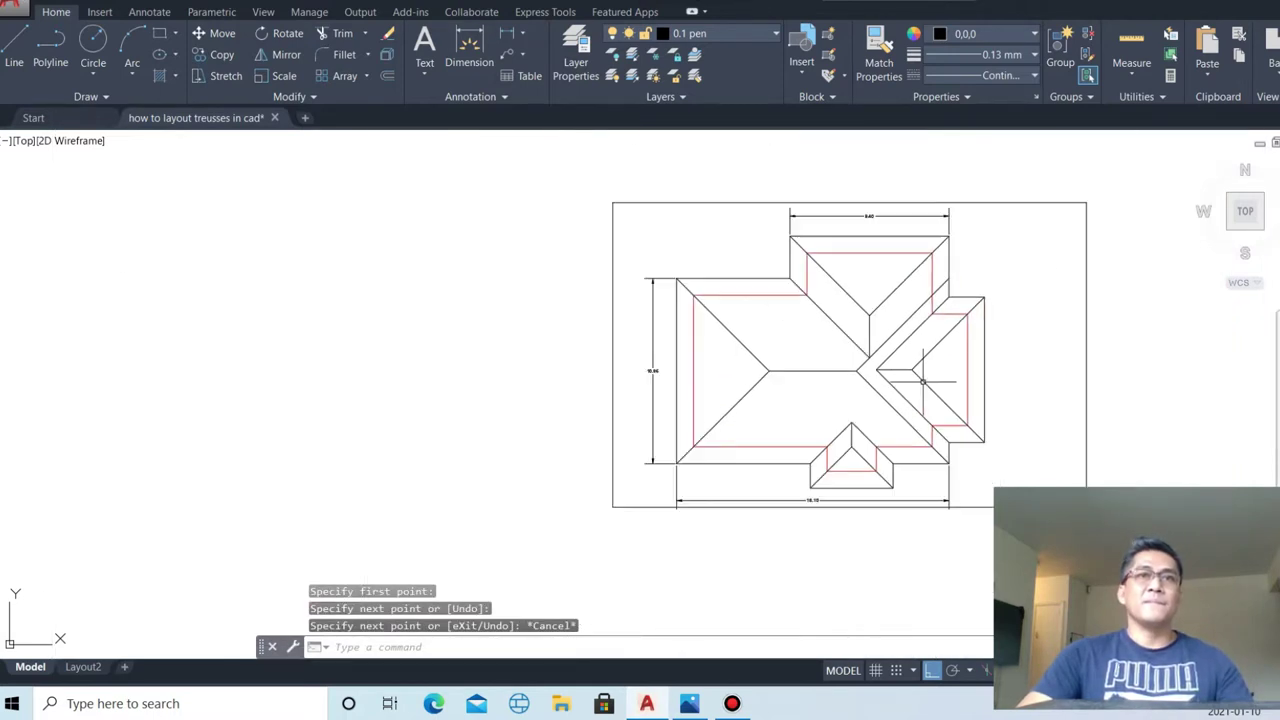
- Extend the main ridge with a line from its left end to the left eave
{"action": "scroll", "coordinate": [1044, 412], "scroll_direction": "up", "scroll_amount": 1}
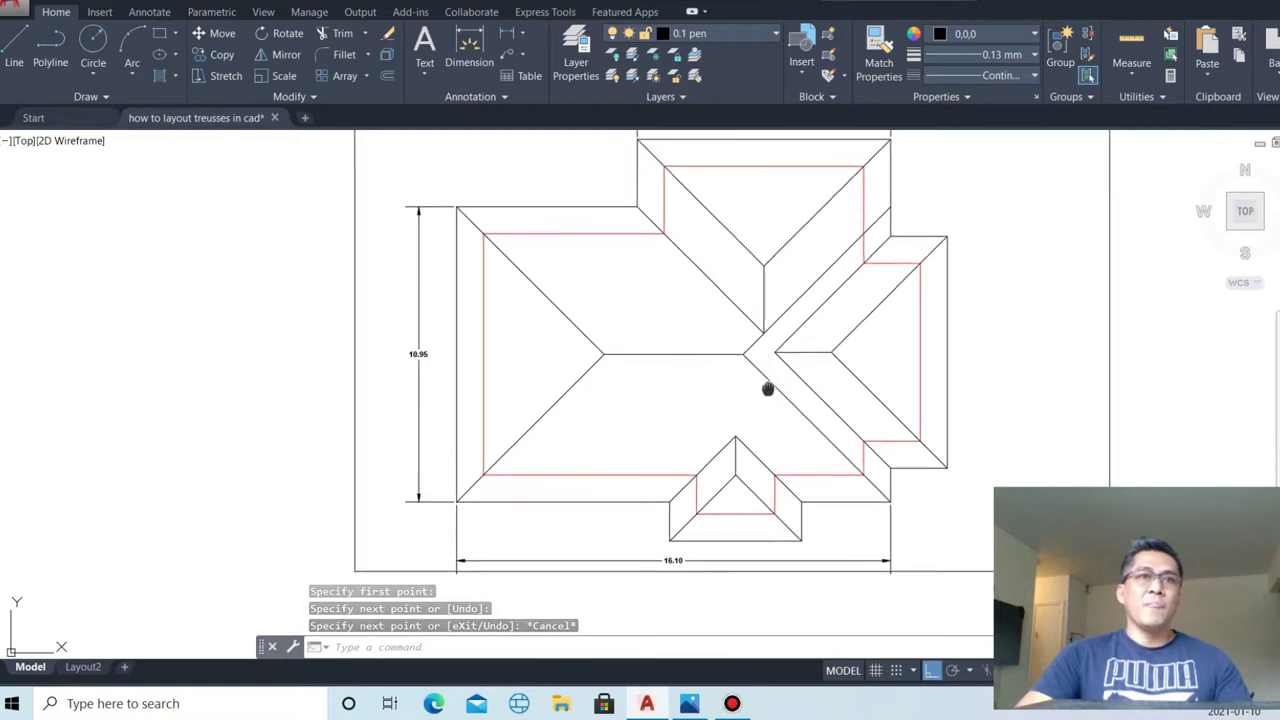
{"action": "middle_click_drag", "start_coordinate": [768, 379], "coordinate": [763, 402]}
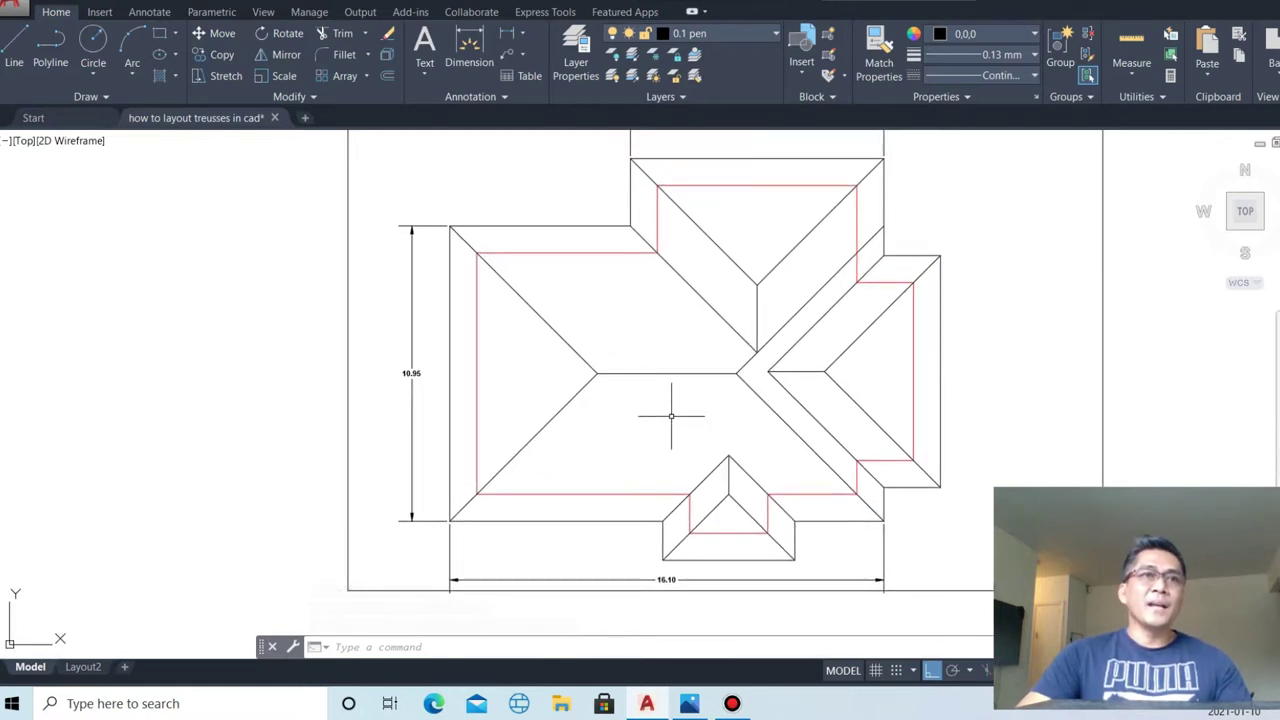
{"action": "key", "text": "l"}
{"action": "key", "text": "Return"}
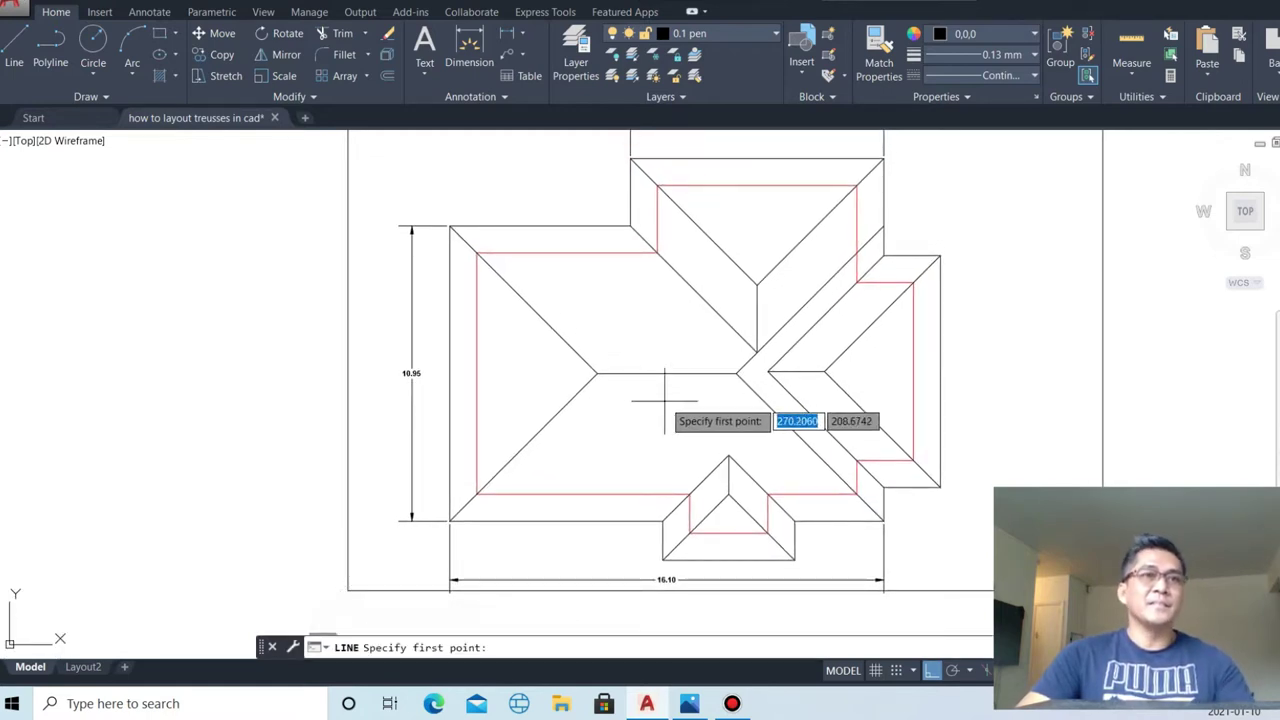
{"action": "left_click", "coordinate": [597, 374]}
{"action": "left_click", "coordinate": [431, 374]}
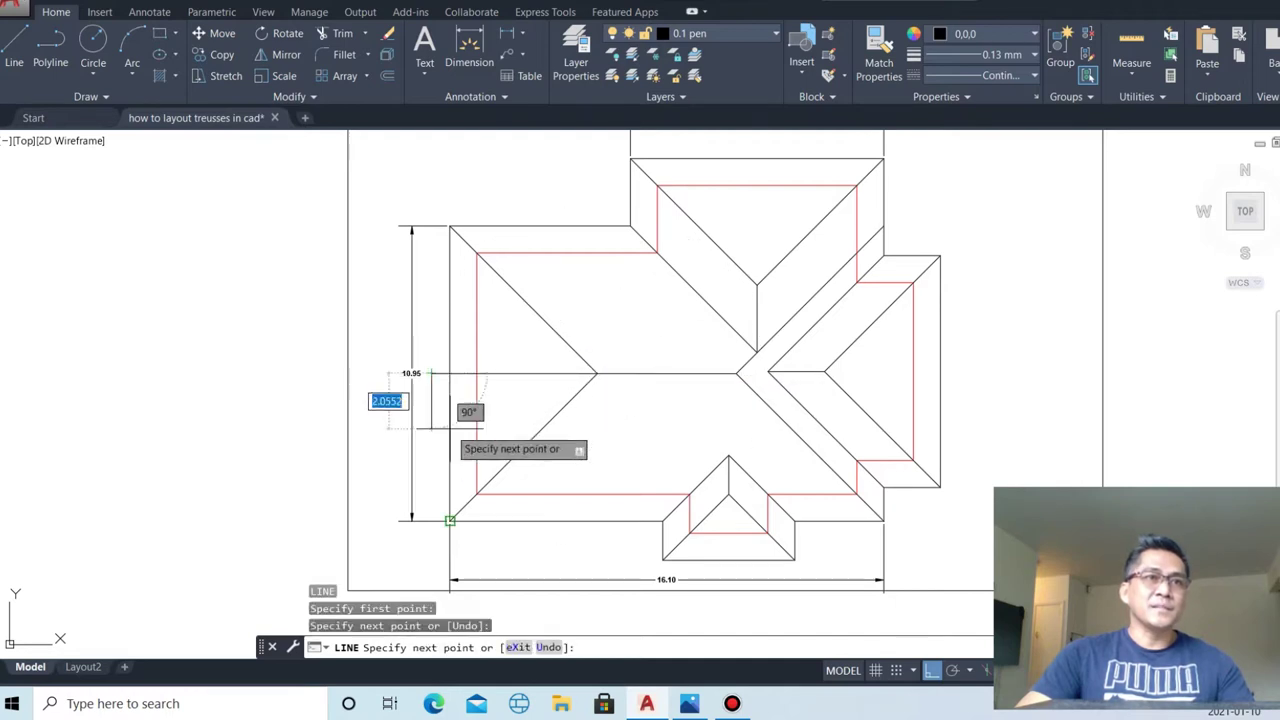
{"action": "key", "text": "Escape"}
- Trim the ridge line's stub that runs past the left eave
{"action": "key", "text": "Return"}
{"action": "left_click", "coordinate": [434, 340]}
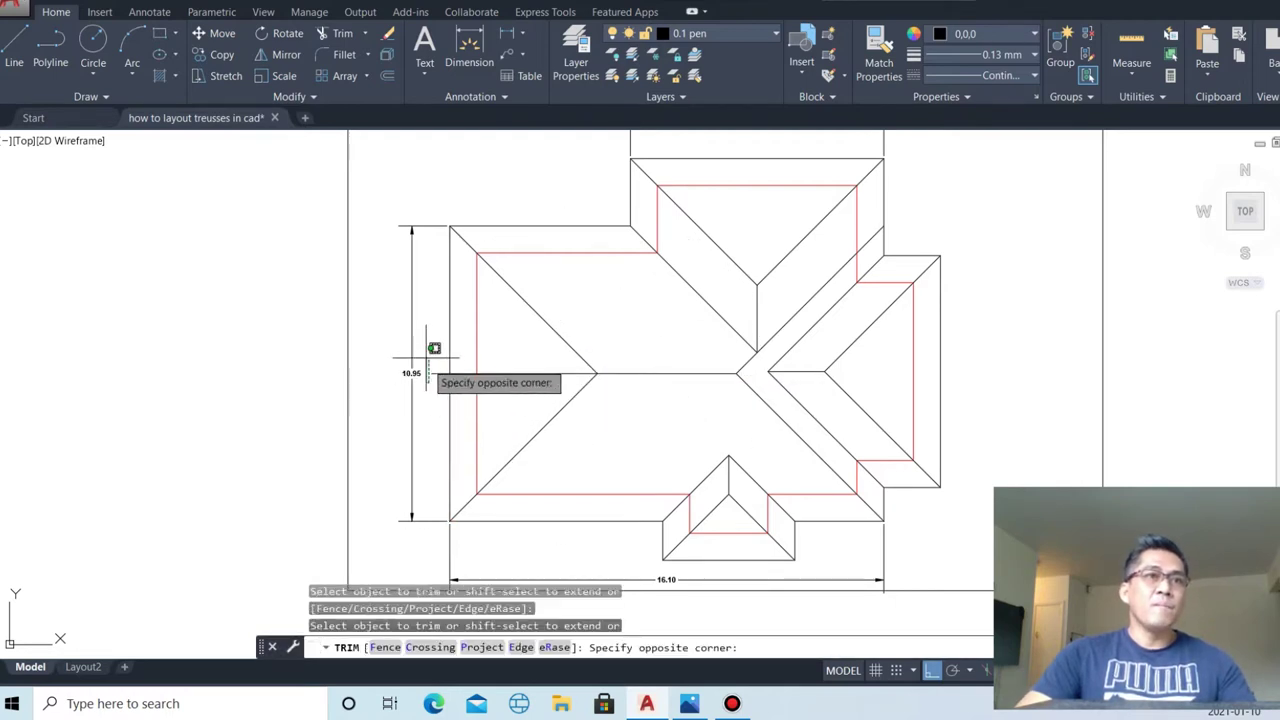
{"action": "key", "text": "Escape"}
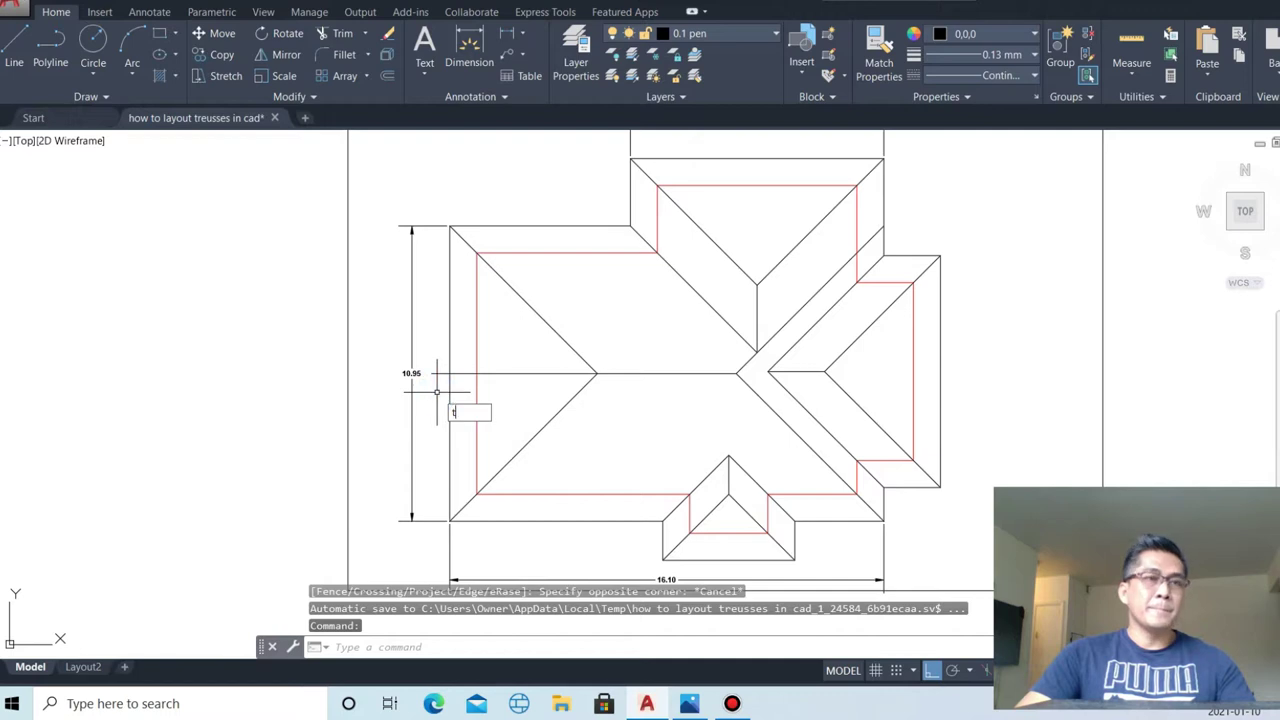
{"action": "type", "text": "r"}
{"action": "key", "text": "Return"}
{"action": "left_click", "coordinate": [440, 390]}
{"action": "left_click", "coordinate": [440, 358]}
{"action": "key", "text": "Escape"}
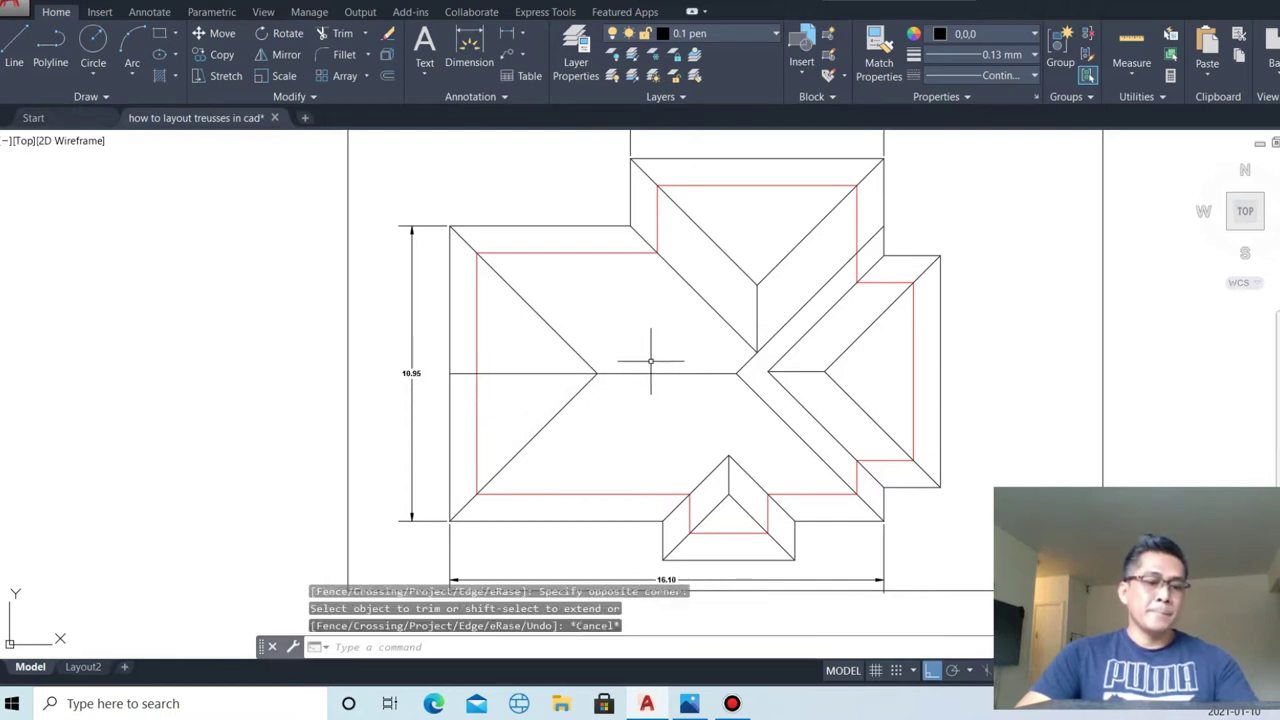
- Draw vertical lines from the left ridge end up past the top eave and down past the bottom eave
{"action": "type", "text": "l"}
{"action": "key", "text": "Return"}
{"action": "left_click", "coordinate": [597, 374]}
{"action": "left_click", "coordinate": [597, 168]}
{"action": "key", "text": "Return"}
{"action": "key", "text": "Return"}
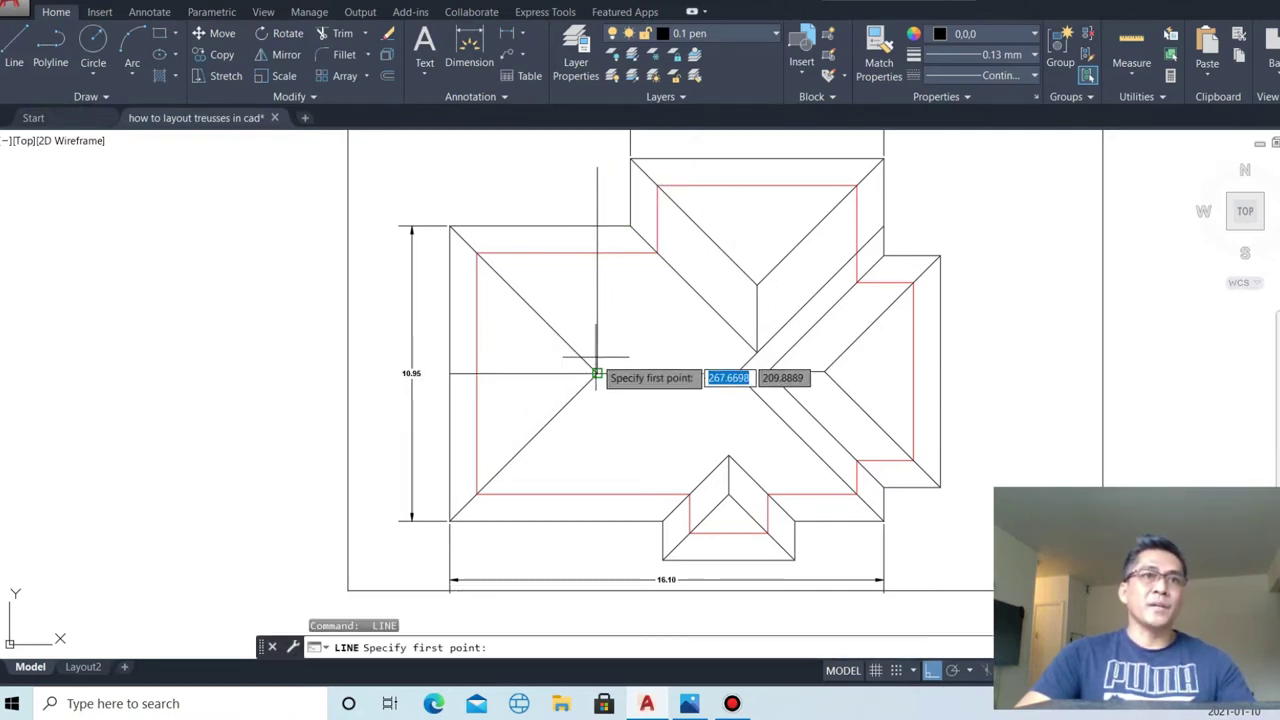
{"action": "left_click", "coordinate": [597, 374]}
{"action": "left_click", "coordinate": [605, 520]}
{"action": "key", "text": "Escape"}
{"action": "type", "text": "t"}
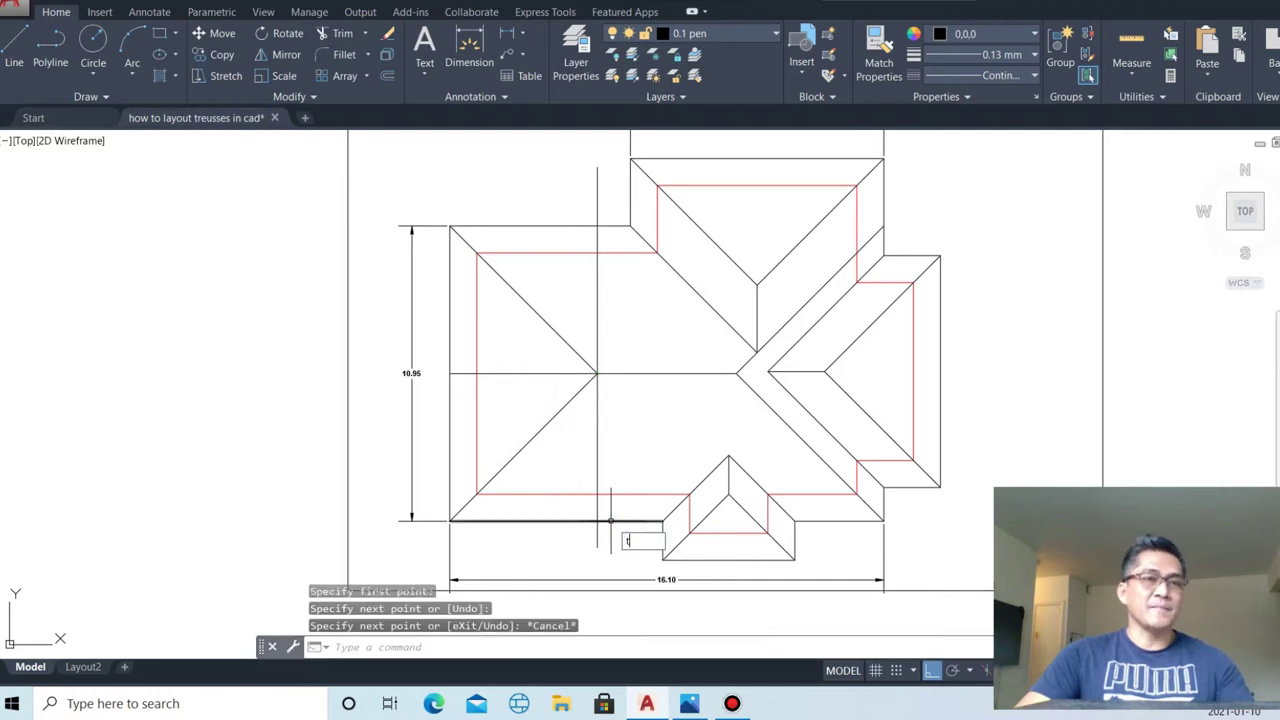
- Trim the vertical's overshoots beyond both eaves, then select its lower half
{"action": "key", "text": "Return"}
{"action": "left_click", "coordinate": [599, 535]}
{"action": "left_click", "coordinate": [599, 195]}
{"action": "key", "text": "Escape"}
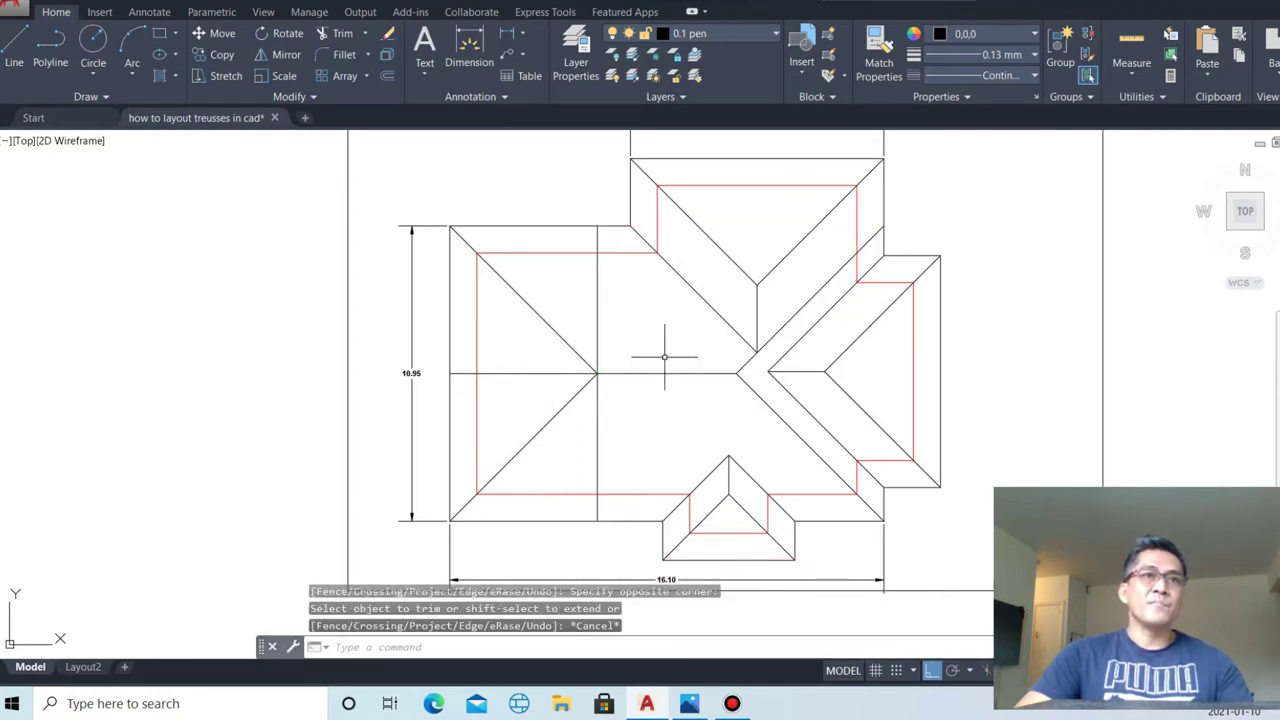
{"action": "left_click", "coordinate": [597, 307]}
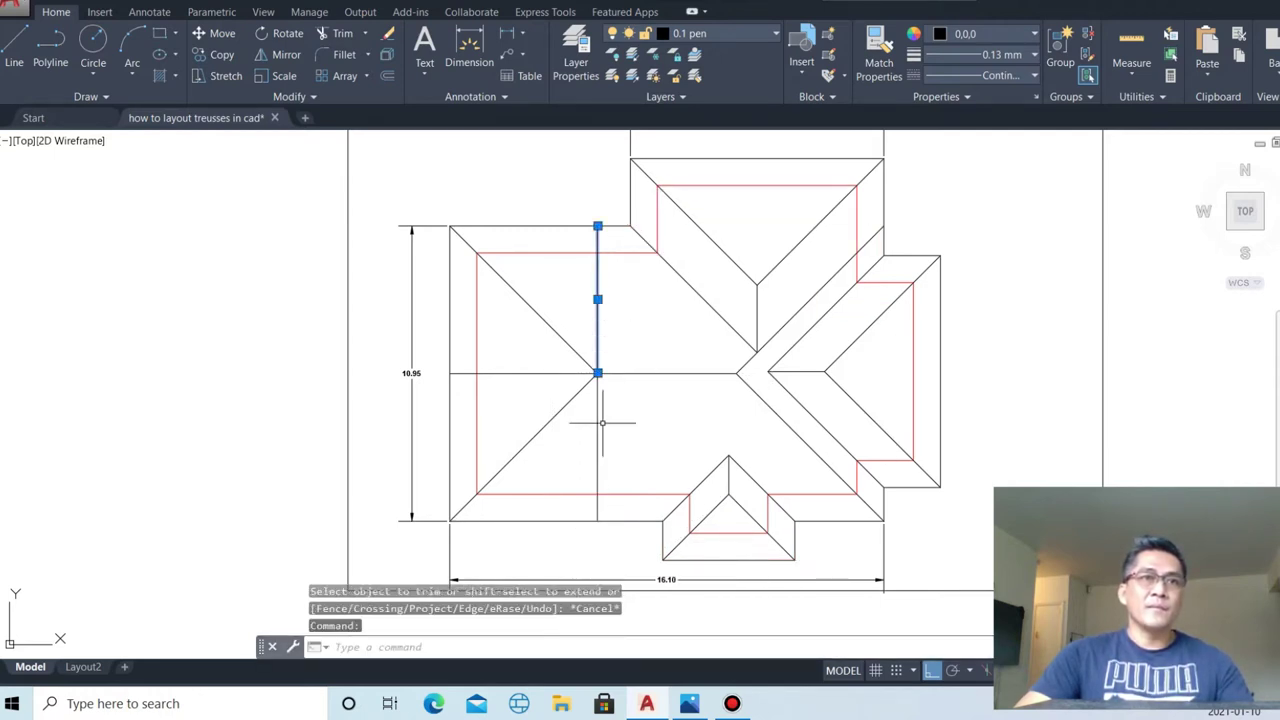
{"action": "key", "text": "Escape"}
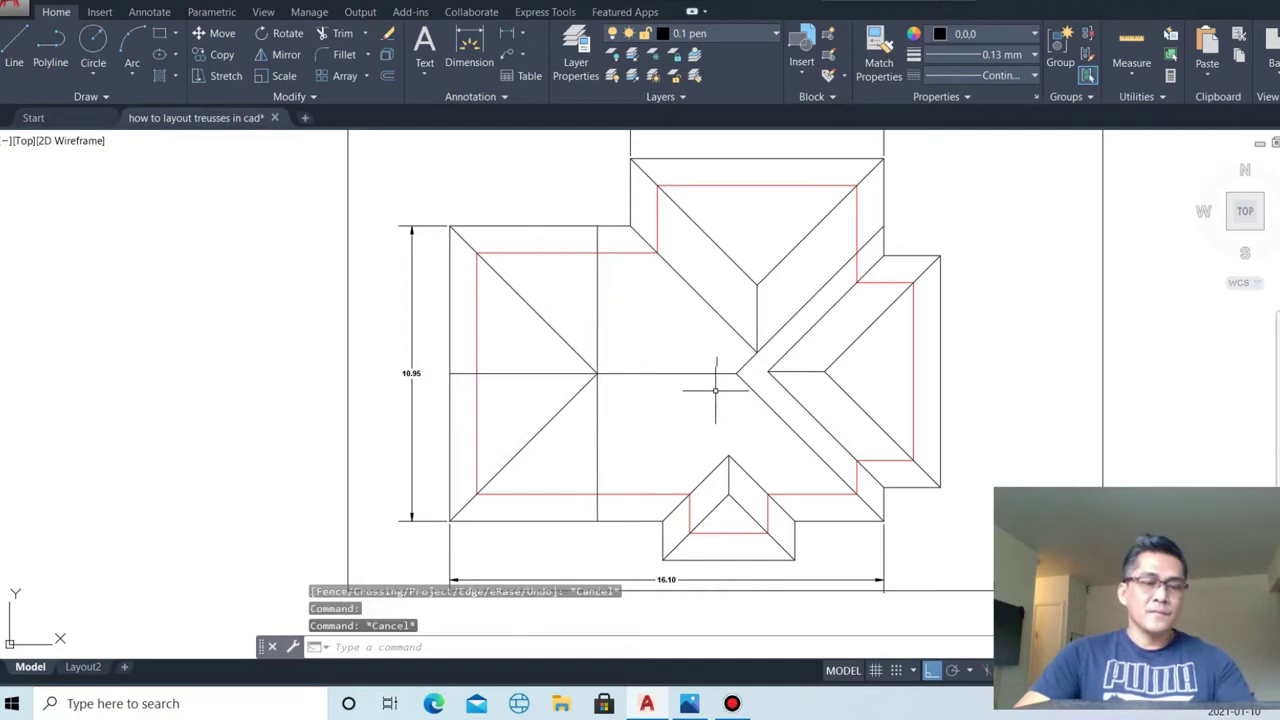
{"action": "left_click", "coordinate": [613, 441]}
{"action": "left_click", "coordinate": [577, 438]}
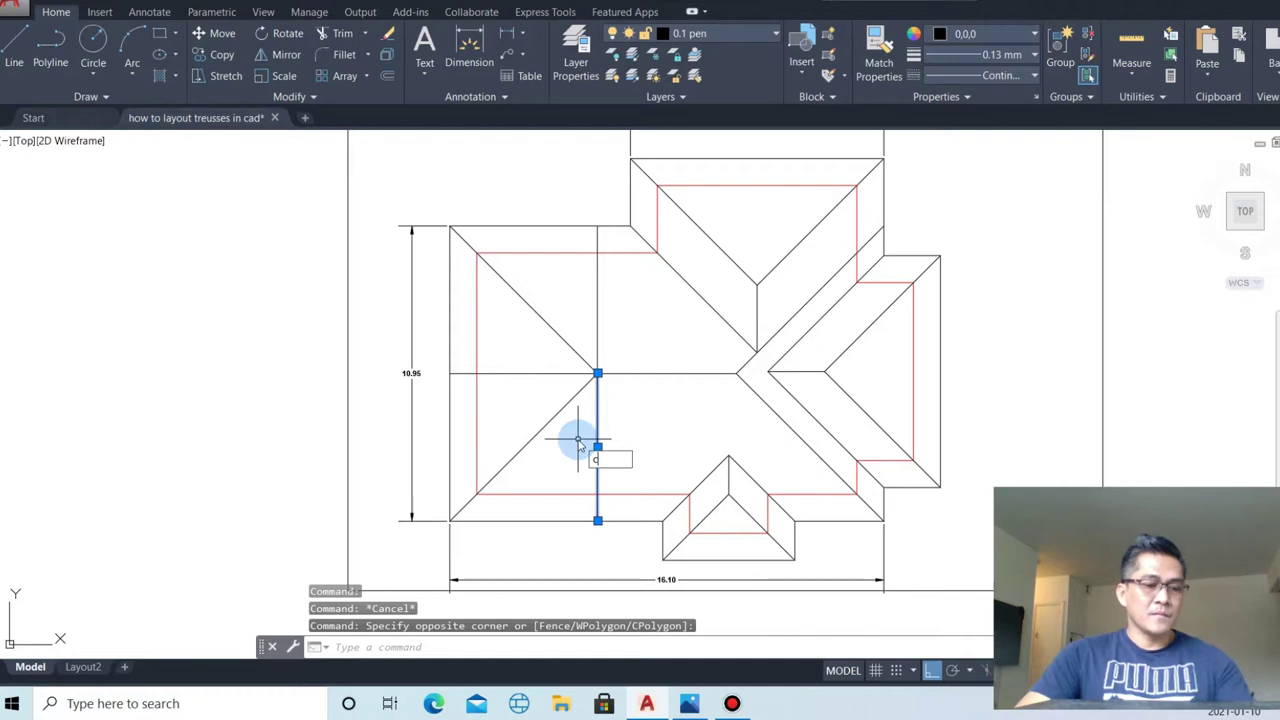
- Copy the lower vertical line 5.15 to the right ridge end
{"action": "type", "text": "o"}
{"action": "key", "text": "Return"}
{"action": "left_click", "coordinate": [597, 373]}
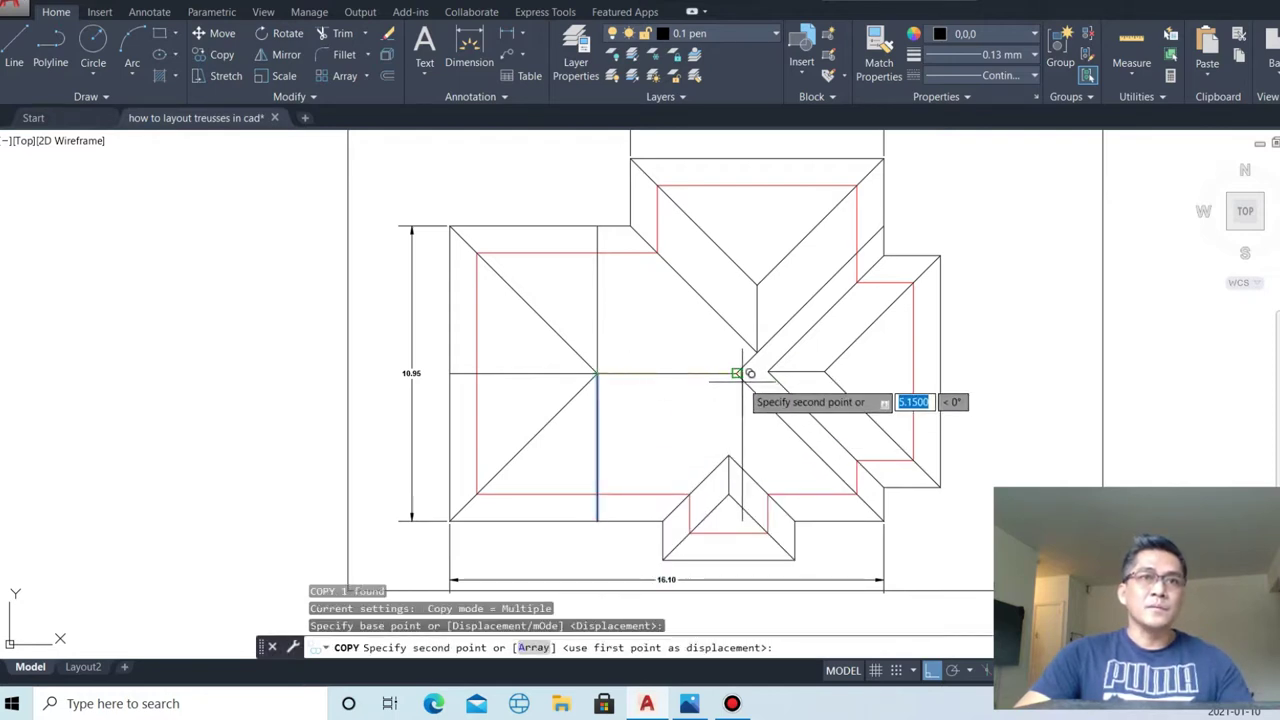
{"action": "left_click", "coordinate": [737, 373]}
{"action": "key", "text": "Escape"}
- Extend the copied vertical line up to the valley line
{"action": "scroll", "coordinate": [745, 380], "scroll_direction": "up", "scroll_amount": 2}
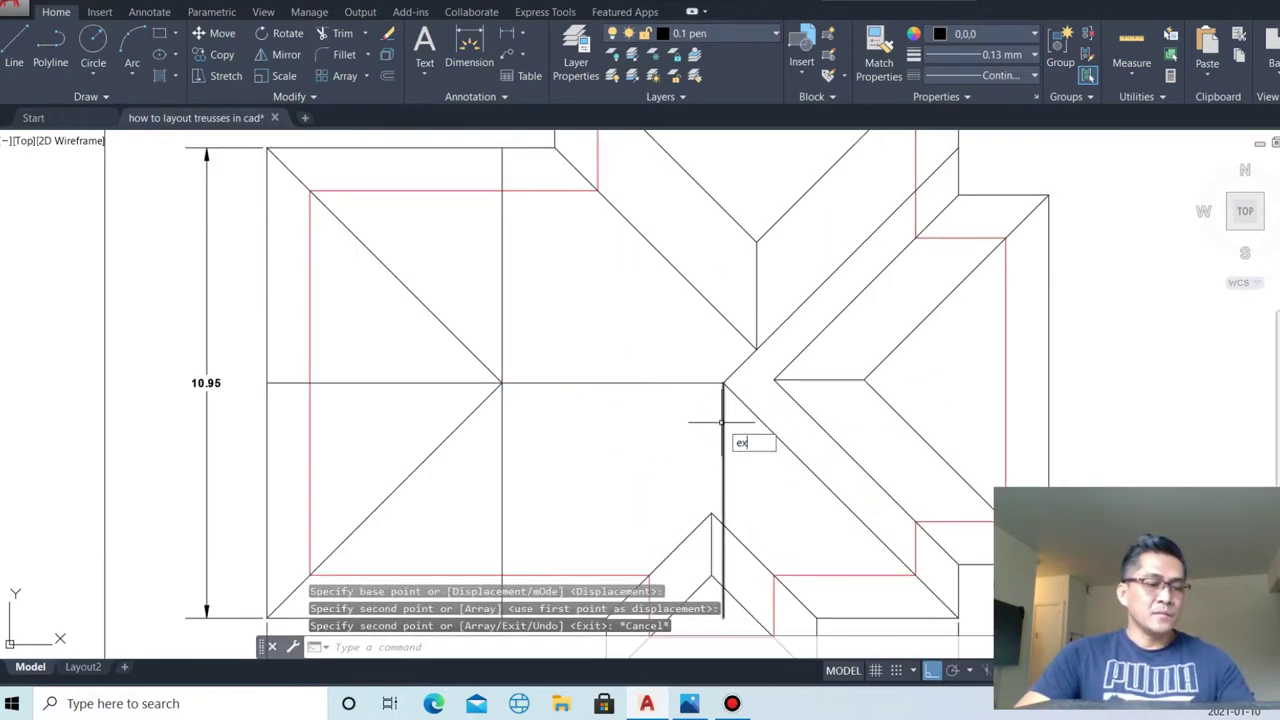
{"action": "type", "text": "x"}
{"action": "key", "text": "Return"}
{"action": "key", "text": "Return"}
{"action": "left_click", "coordinate": [705, 475]}
{"action": "left_click", "coordinate": [757, 336]}
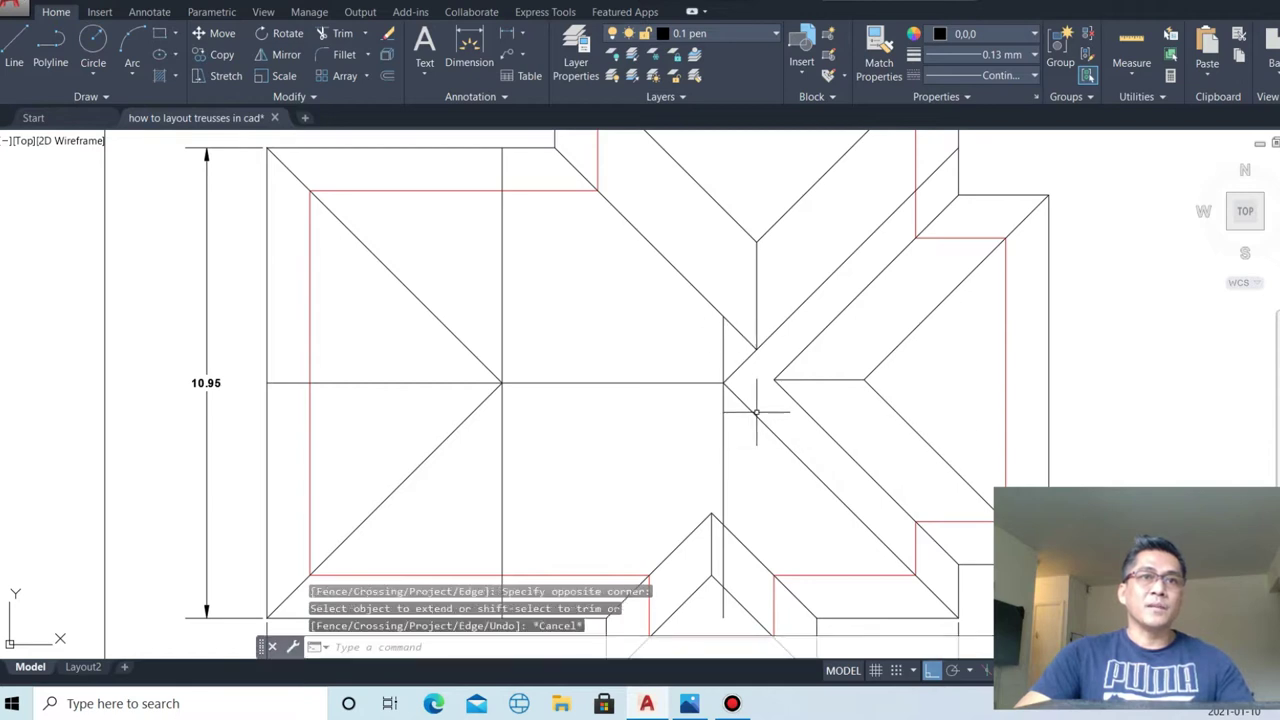
{"action": "scroll", "coordinate": [757, 411], "scroll_direction": "down", "scroll_amount": 2}
{"action": "scroll", "coordinate": [755, 490], "scroll_direction": "up", "scroll_amount": 5}
- Trim the copied line below the front gable
{"action": "type", "text": "tr"}
{"action": "key", "text": "Return"}
{"action": "left_click", "coordinate": [757, 540]}
{"action": "left_click", "coordinate": [786, 571]}
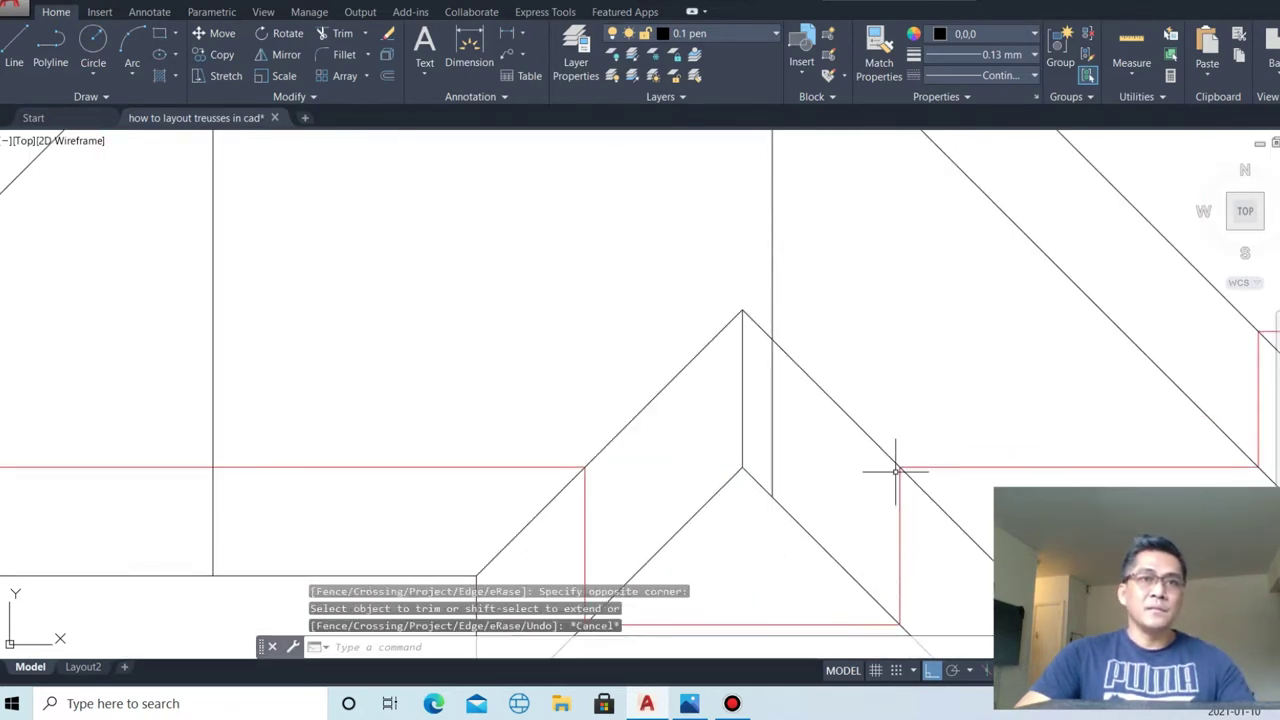
- Draw a helper line along the small front gable
{"action": "type", "text": "l"}
{"action": "key", "text": "Return"}
{"action": "left_click", "coordinate": [900, 467]}
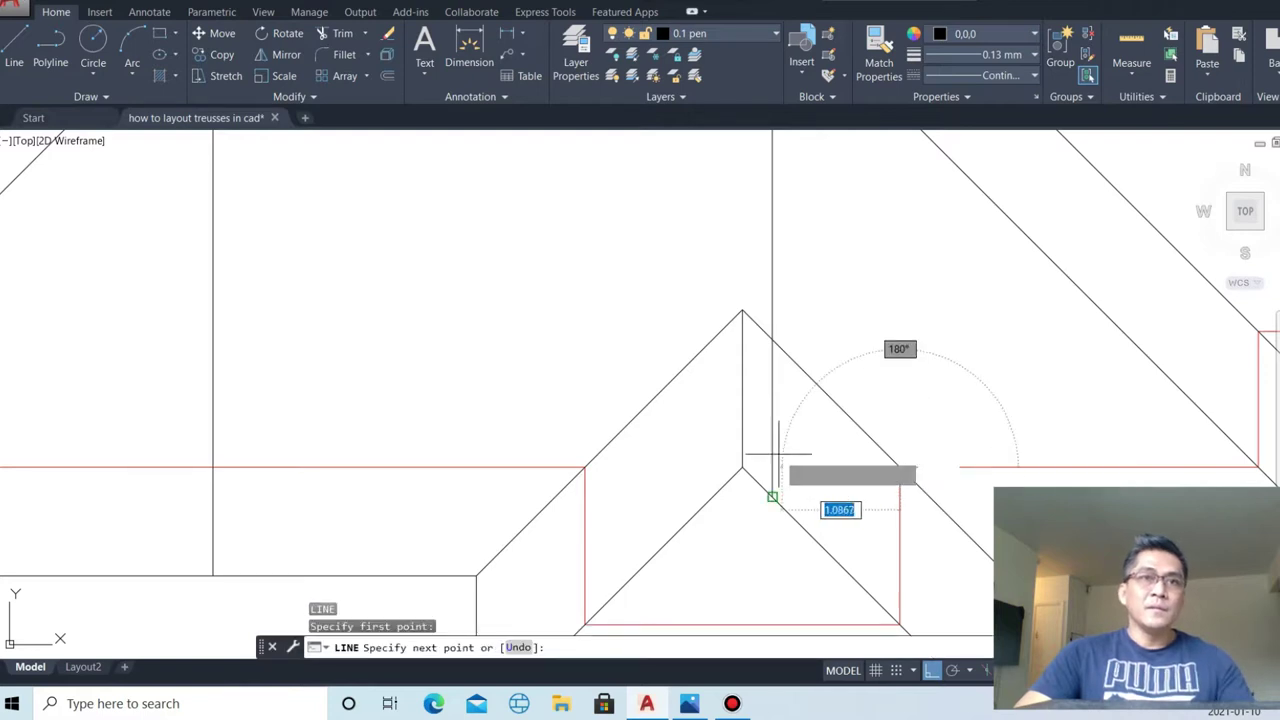
{"action": "left_click", "coordinate": [772, 467]}
{"action": "key", "text": "Escape"}
- Trim the extra line ends at the gable apex and erase the helper line
{"action": "scroll", "coordinate": [774, 494], "scroll_direction": "up", "scroll_amount": 4}
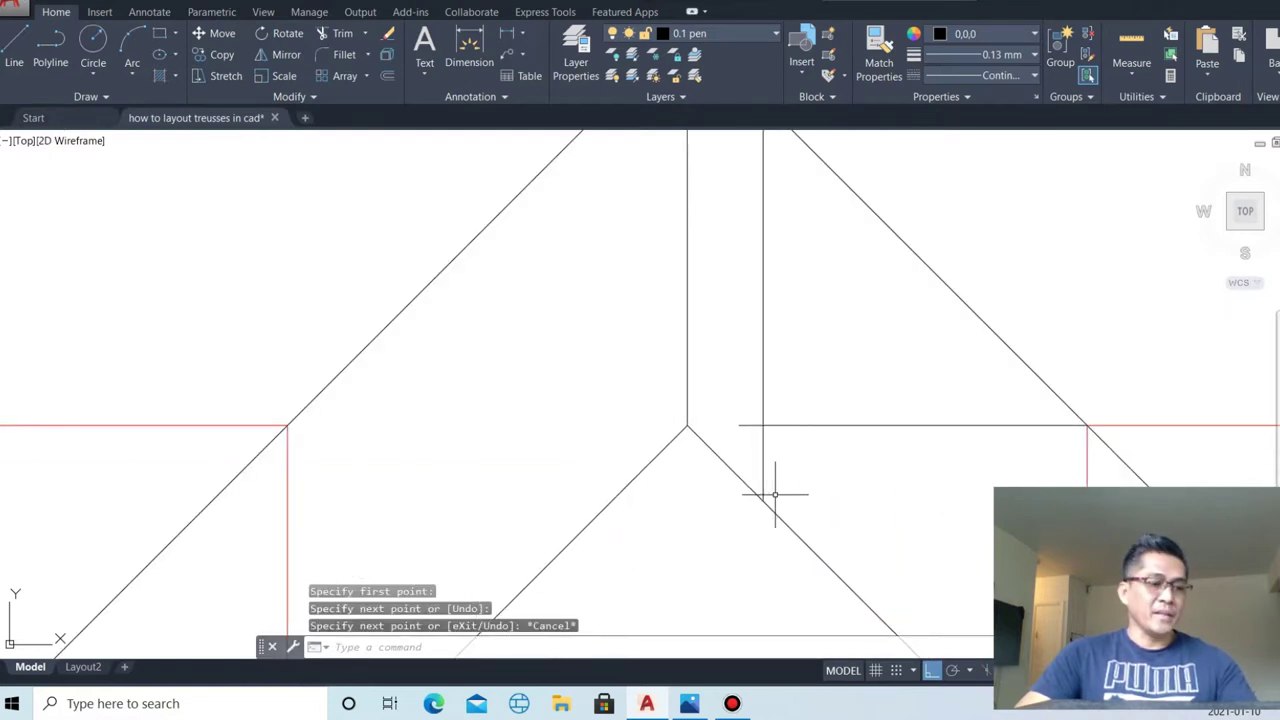
{"action": "type", "text": "tr"}
{"action": "key", "text": "Return"}
{"action": "left_click", "coordinate": [768, 418]}
{"action": "left_click", "coordinate": [752, 446]}
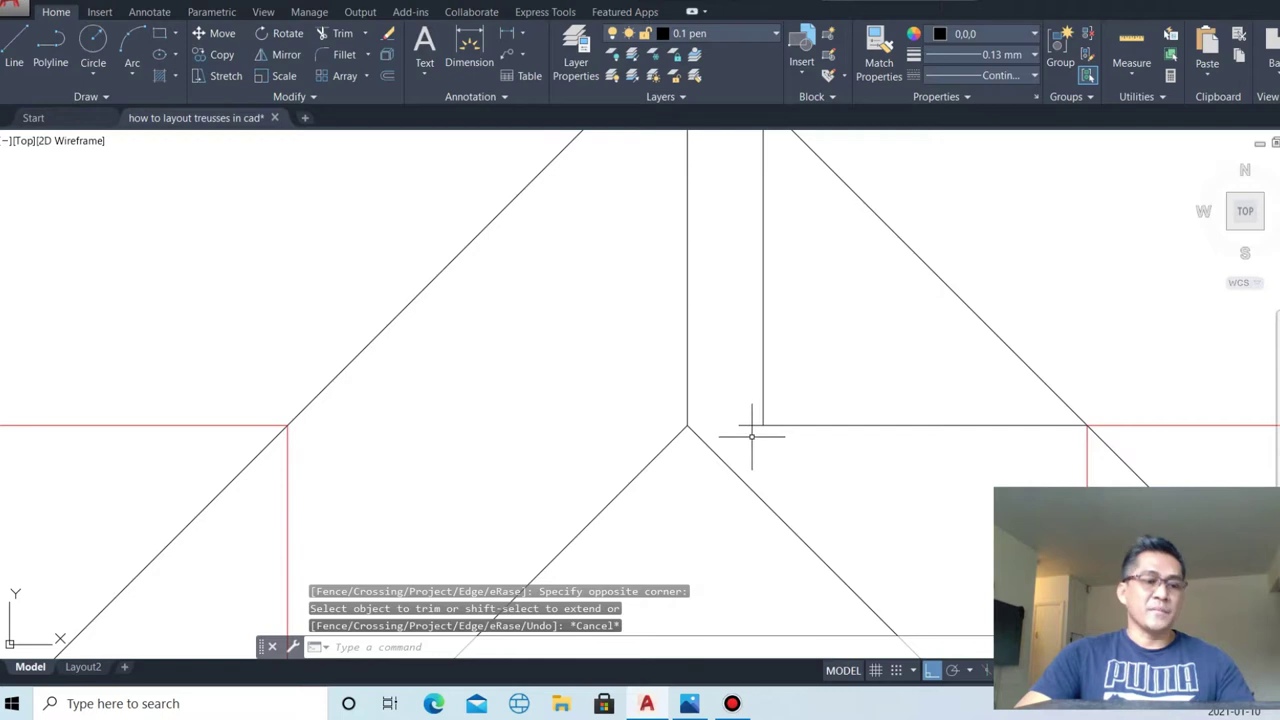
{"action": "left_click", "coordinate": [805, 425]}
{"action": "key", "text": "Return"}
- Begin an aligned dimension (DAL) from a ridge end
{"action": "scroll", "coordinate": [849, 520], "scroll_direction": "down", "scroll_amount": 2}
{"action": "scroll", "coordinate": [843, 506], "scroll_direction": "down", "scroll_amount": 3}
{"action": "scroll", "coordinate": [825, 420], "scroll_direction": "up", "scroll_amount": 3}
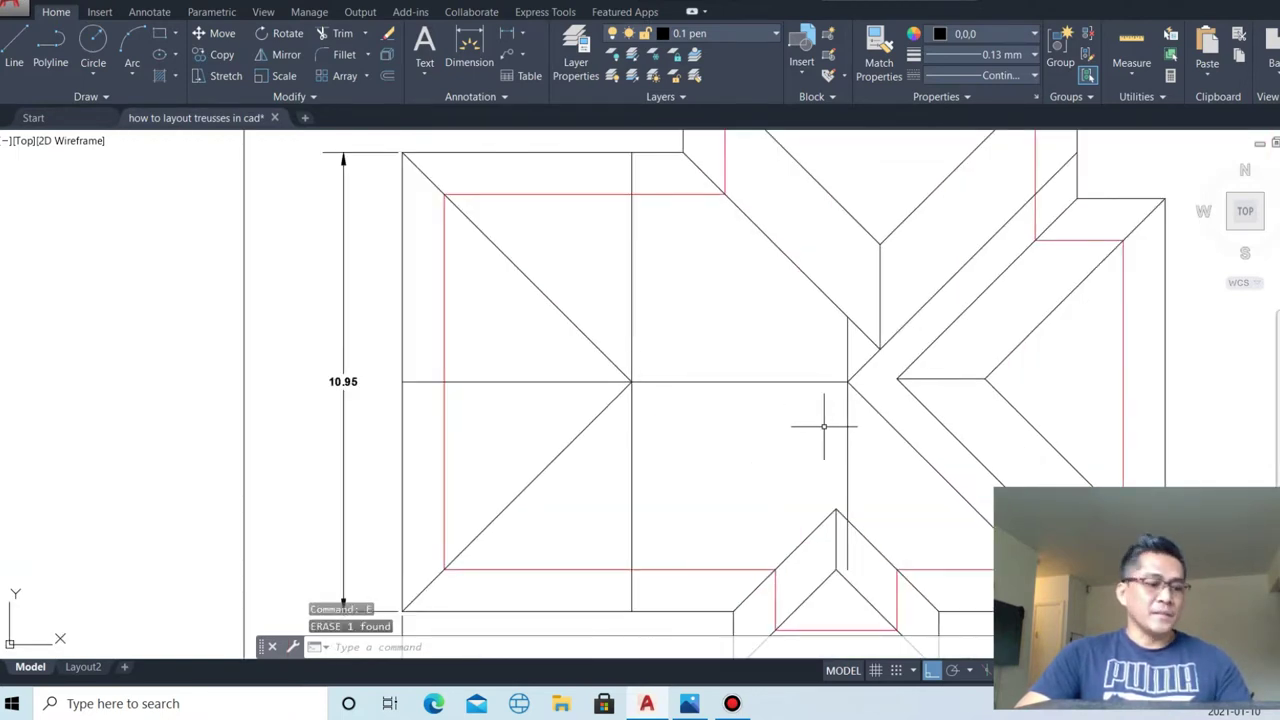
{"action": "type", "text": "dal"}
{"action": "key", "text": "Return"}
{"action": "left_click", "coordinate": [848, 381]}
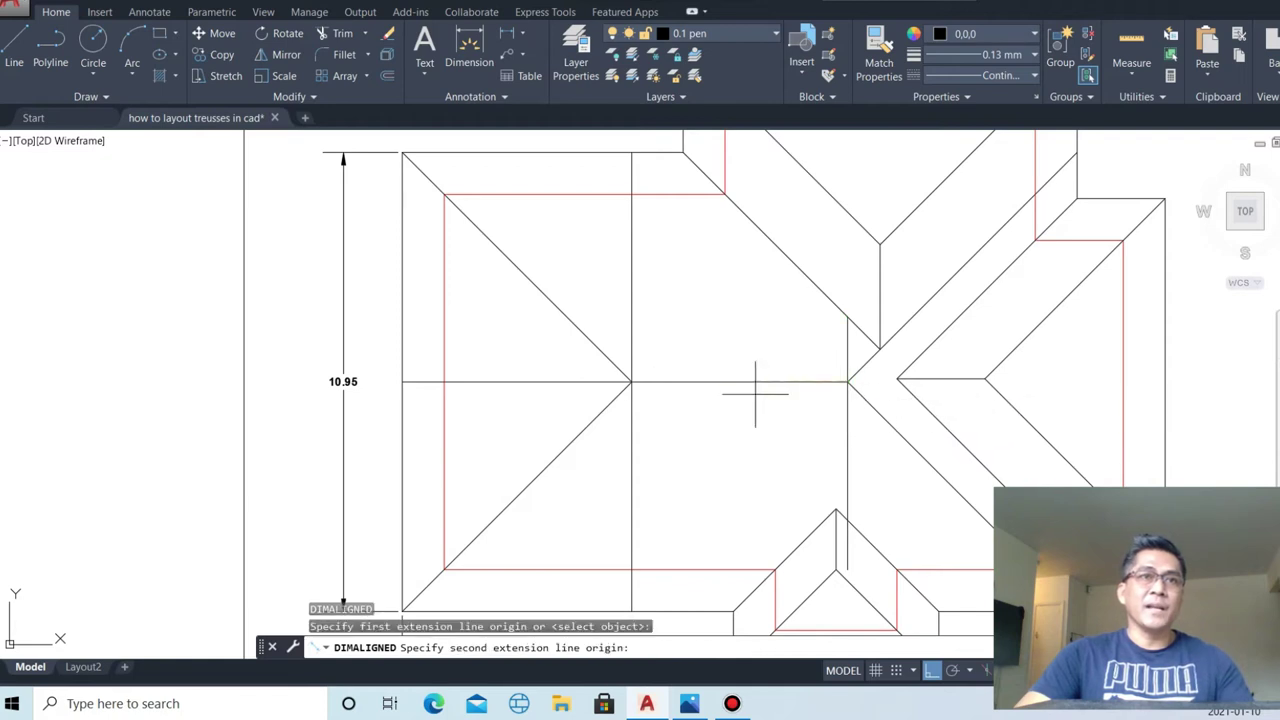
- Abandon the ridge dimension and offset the lower and upper vertical lines 2.575 to the right
{"action": "left_click", "coordinate": [632, 381]}
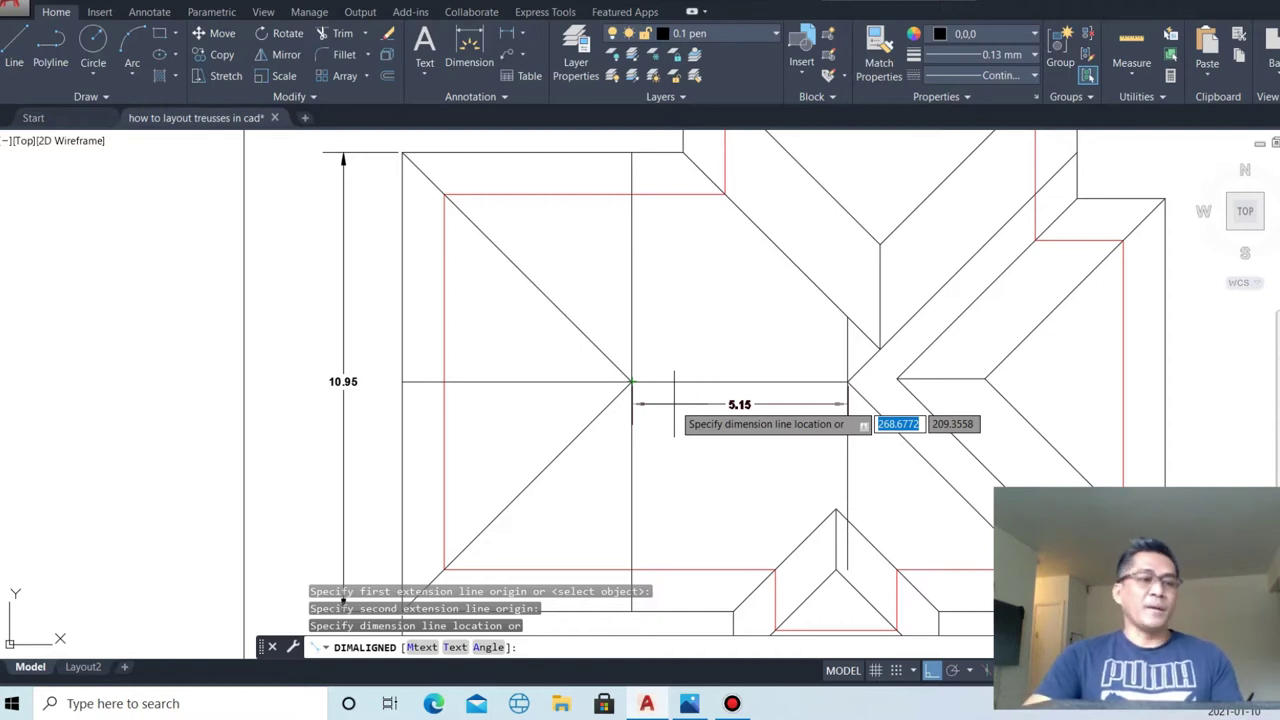
{"action": "key", "text": "Escape"}
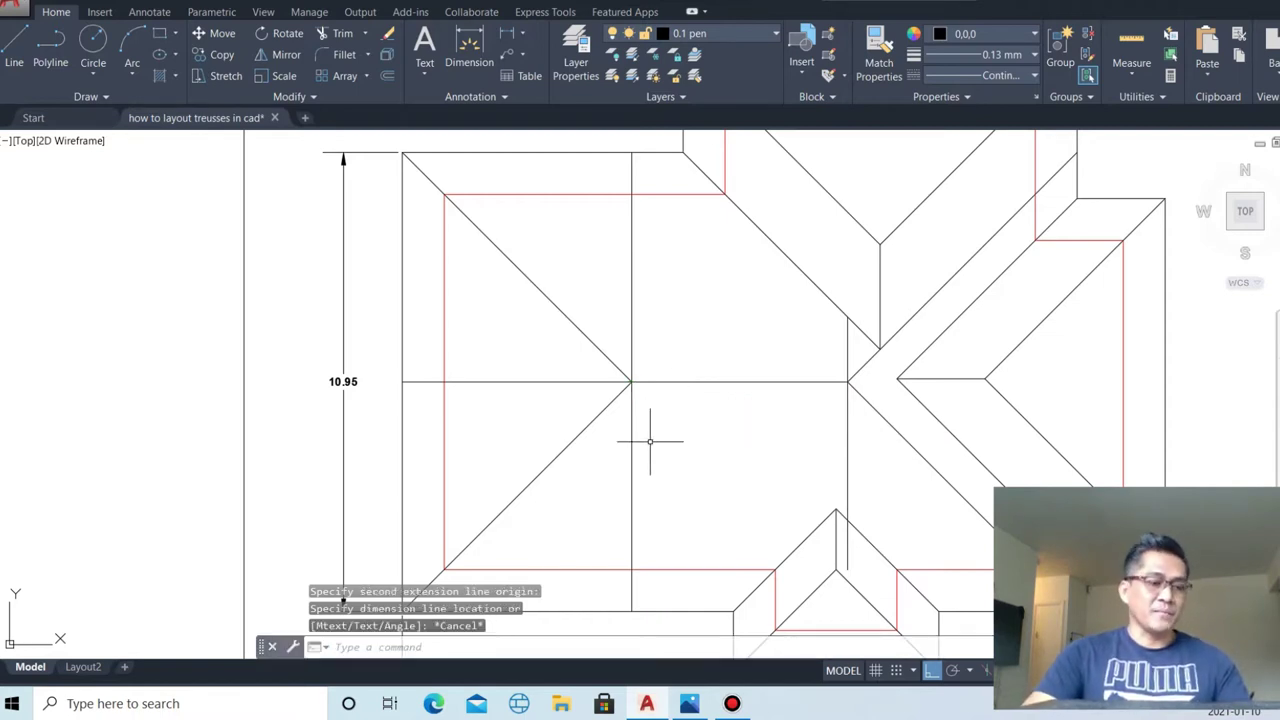
{"action": "type", "text": "o"}
{"action": "key", "text": "Return"}
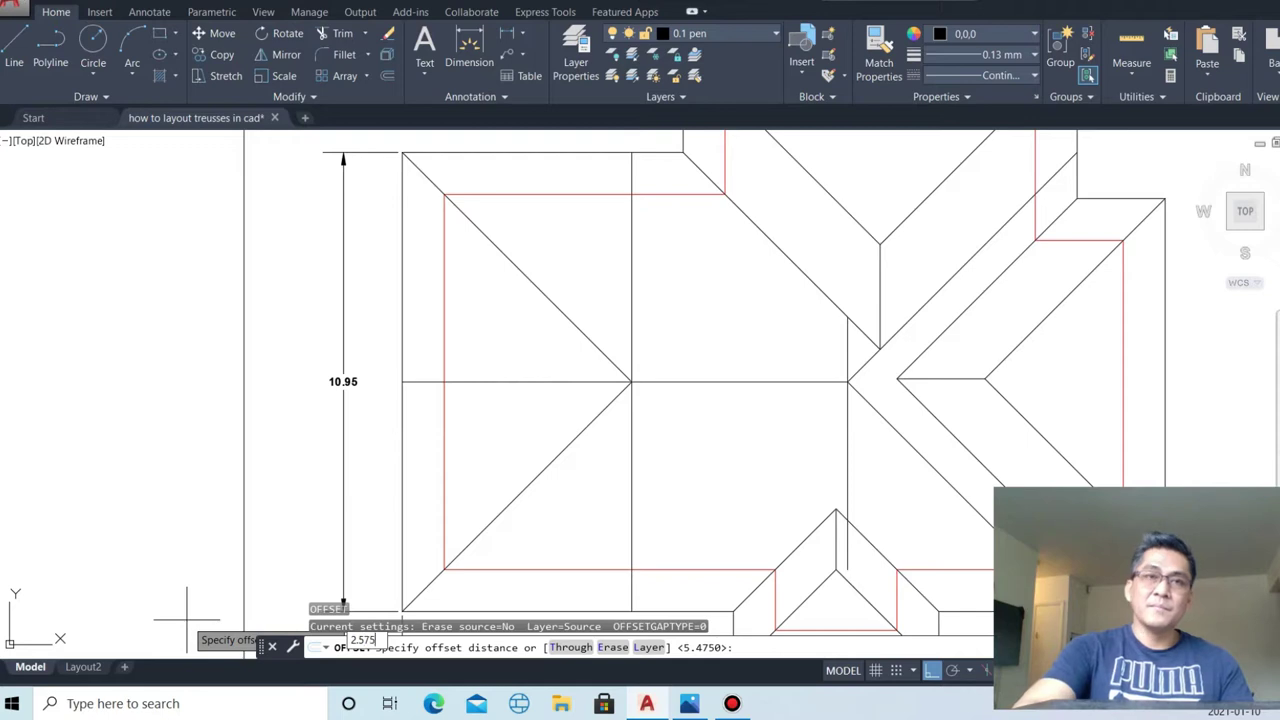
{"action": "type", "text": "5"}
{"action": "key", "text": "Return"}
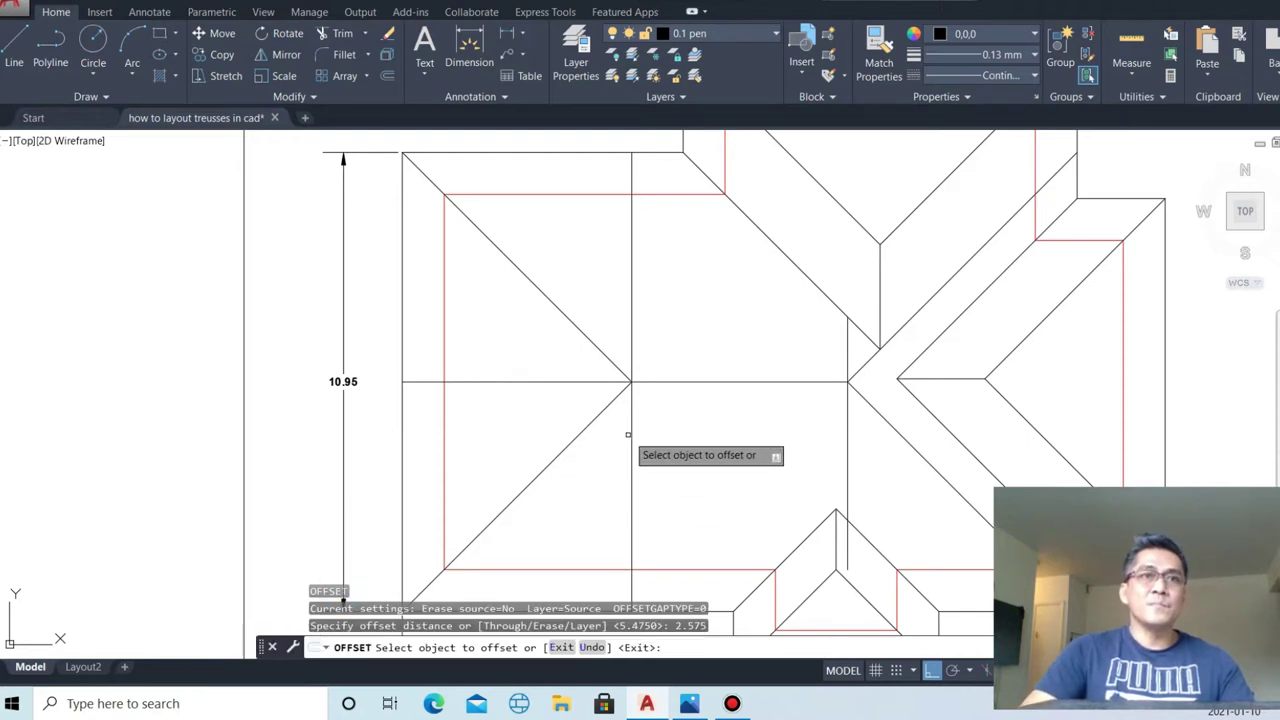
{"action": "left_click", "coordinate": [629, 435]}
{"action": "left_click", "coordinate": [680, 422]}
{"action": "left_click", "coordinate": [631, 322]}
{"action": "left_click", "coordinate": [680, 312]}
{"action": "key", "text": "Escape"}
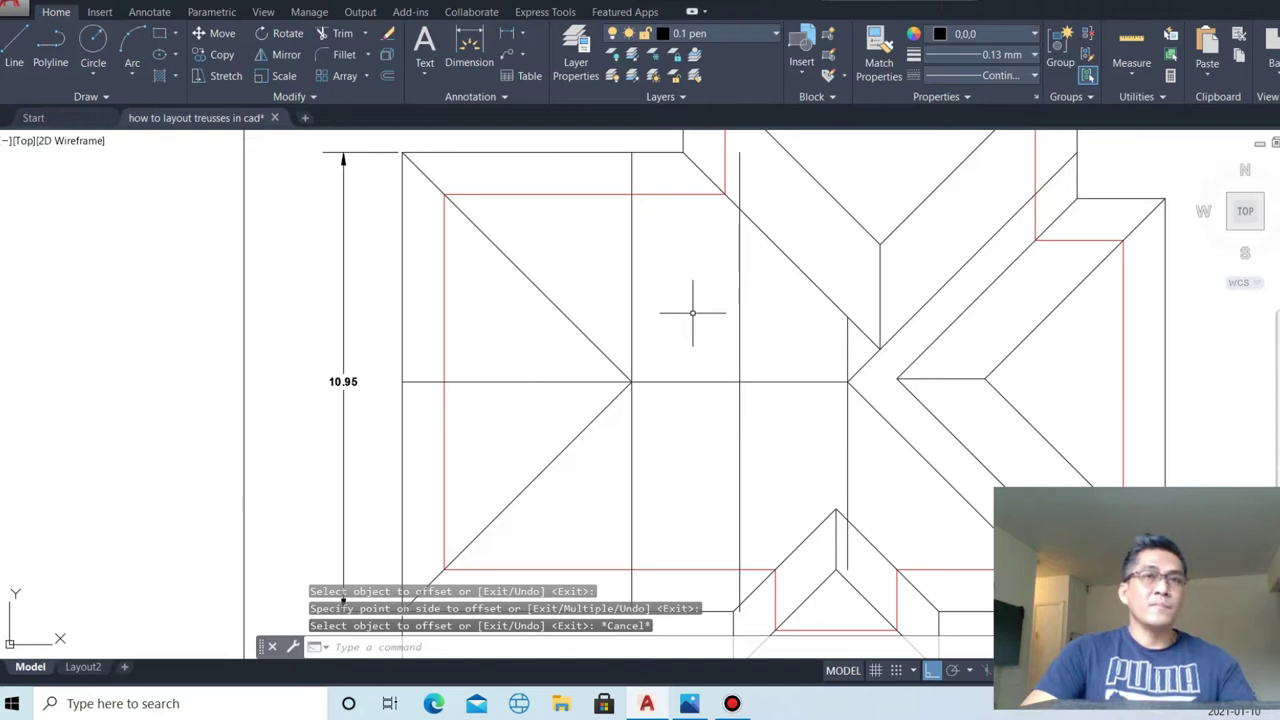
- Draw a short temporary line along the eave from the eave corner
{"action": "key", "text": "Escape"}
{"action": "type", "text": "l"}
{"action": "key", "text": "Return"}
{"action": "scroll", "coordinate": [709, 196], "scroll_direction": "up", "scroll_amount": 5}
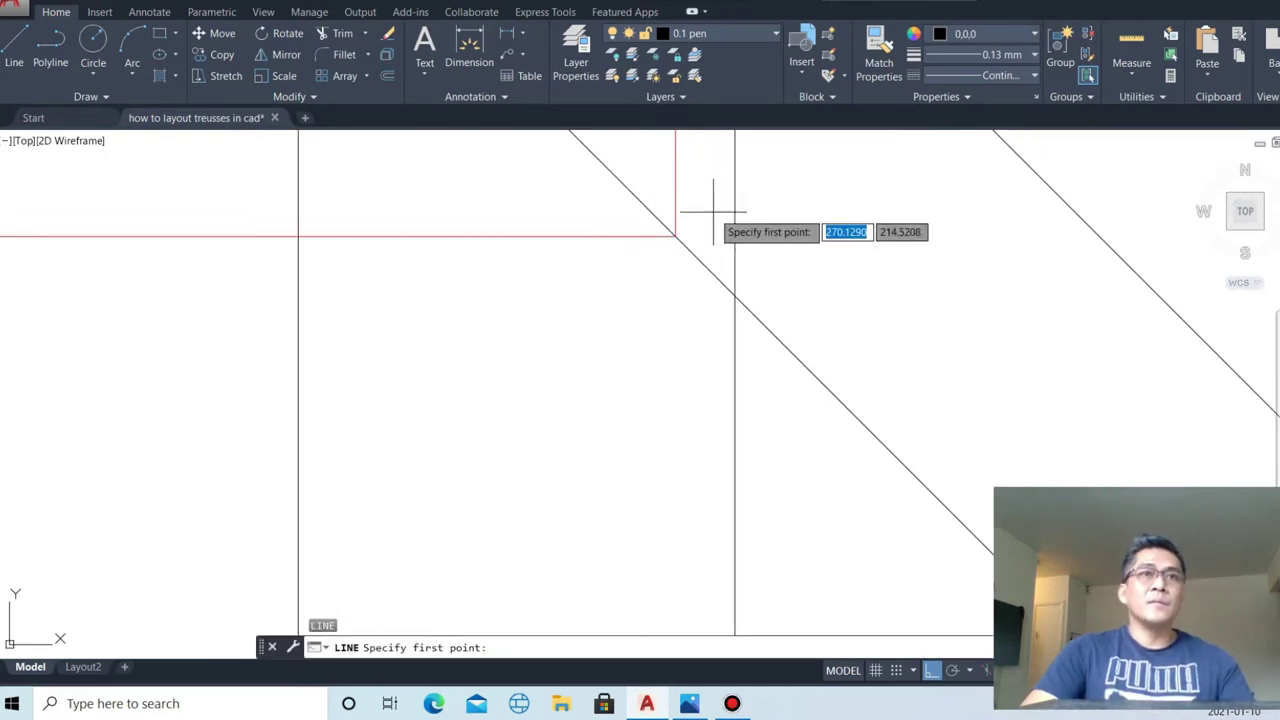
{"action": "left_click", "coordinate": [675, 237]}
{"action": "left_click", "coordinate": [835, 231]}
{"action": "key", "text": "Escape"}
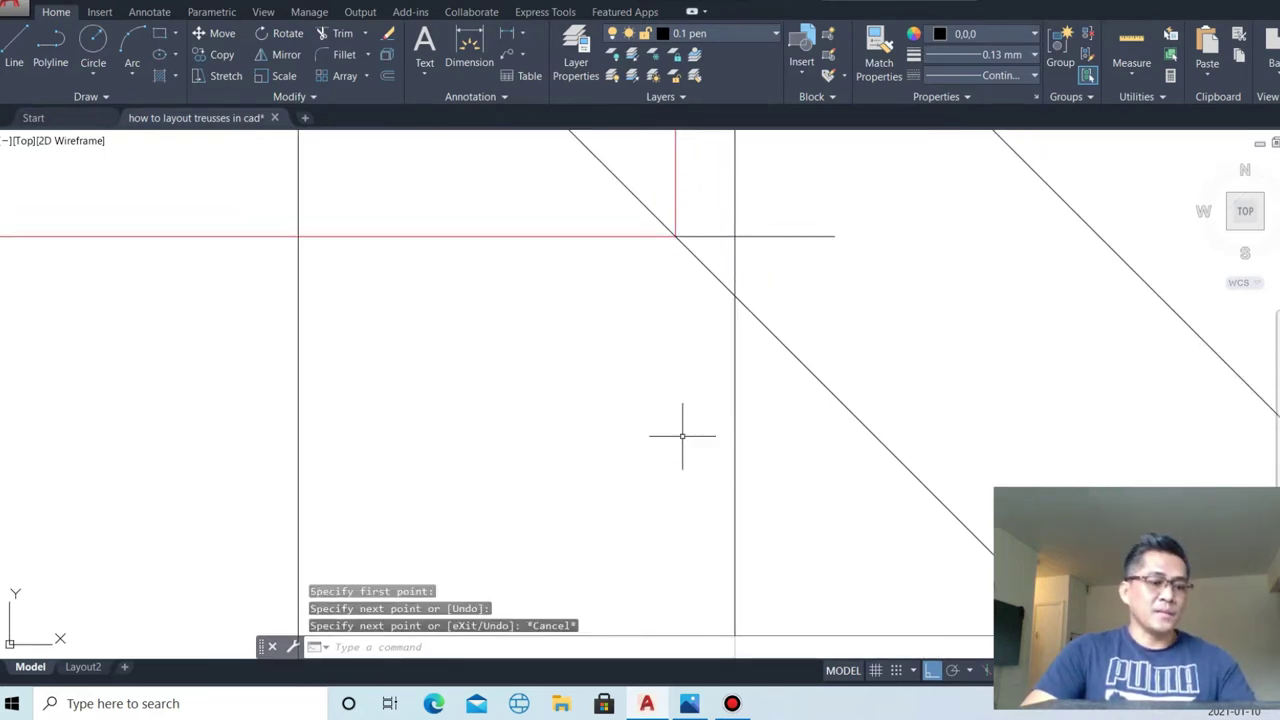
{"action": "type", "text": "tr"}
- Cancel a trim and erase the short eave line with E
{"action": "key", "text": "Return"}
{"action": "left_click", "coordinate": [790, 176]}
{"action": "key", "text": "Escape"}
{"action": "left_click", "coordinate": [782, 205]}
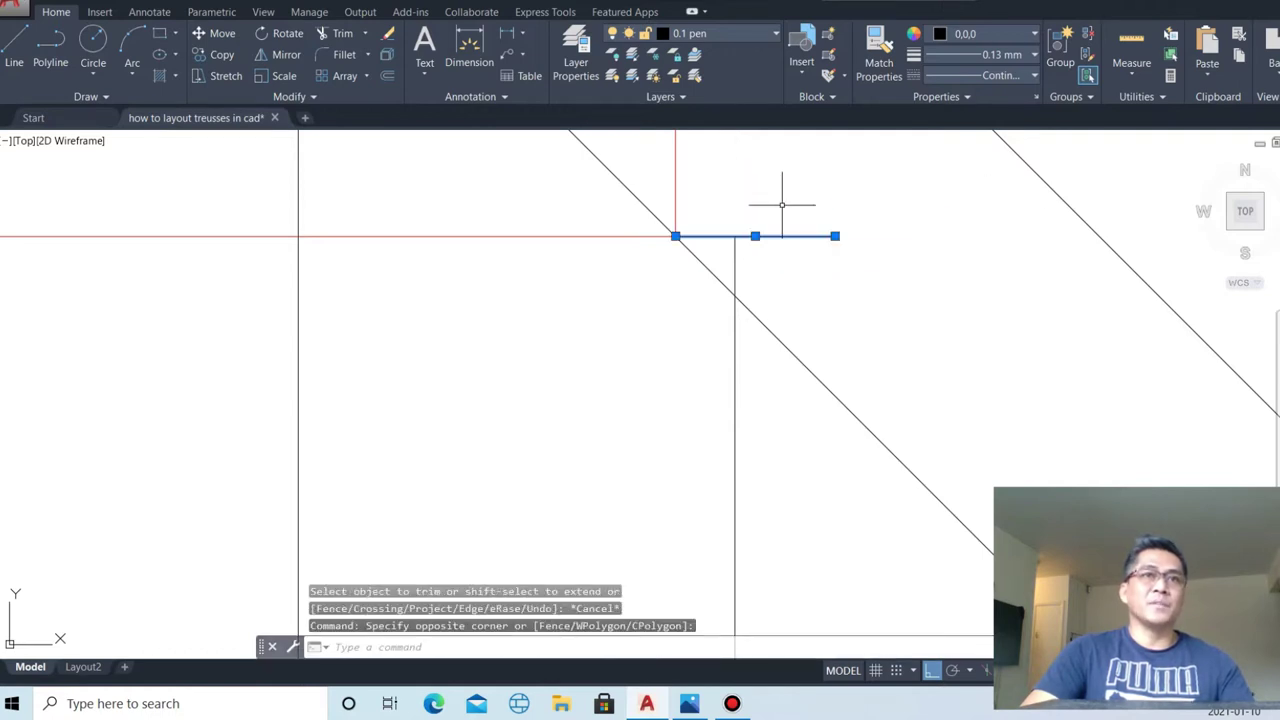
{"action": "type", "text": "e"}
{"action": "key", "text": "Return"}
- Start and cancel another trim, then zoom out to show the whole roof plan
{"action": "scroll", "coordinate": [770, 215], "scroll_direction": "down", "scroll_amount": 5}
{"action": "scroll", "coordinate": [779, 490], "scroll_direction": "up", "scroll_amount": 6}
{"action": "scroll", "coordinate": [771, 486], "scroll_direction": "up", "scroll_amount": 2}
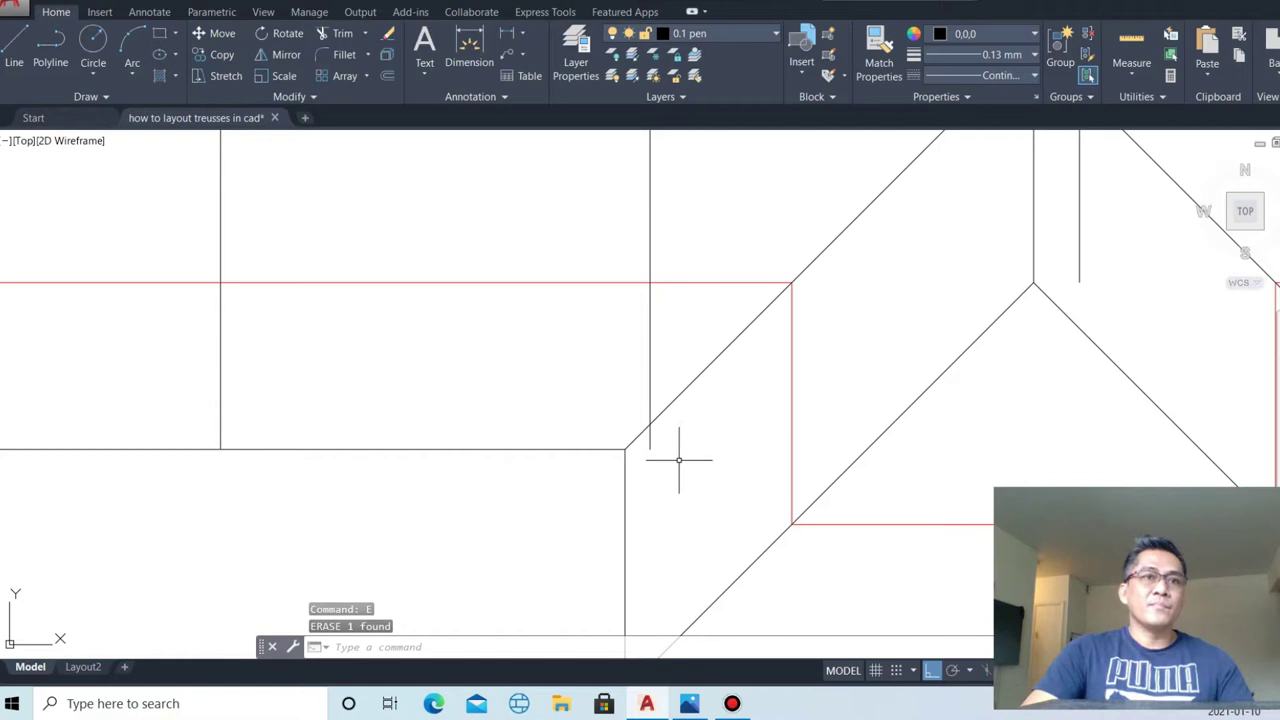
{"action": "type", "text": "r"}
{"action": "key", "text": "Return"}
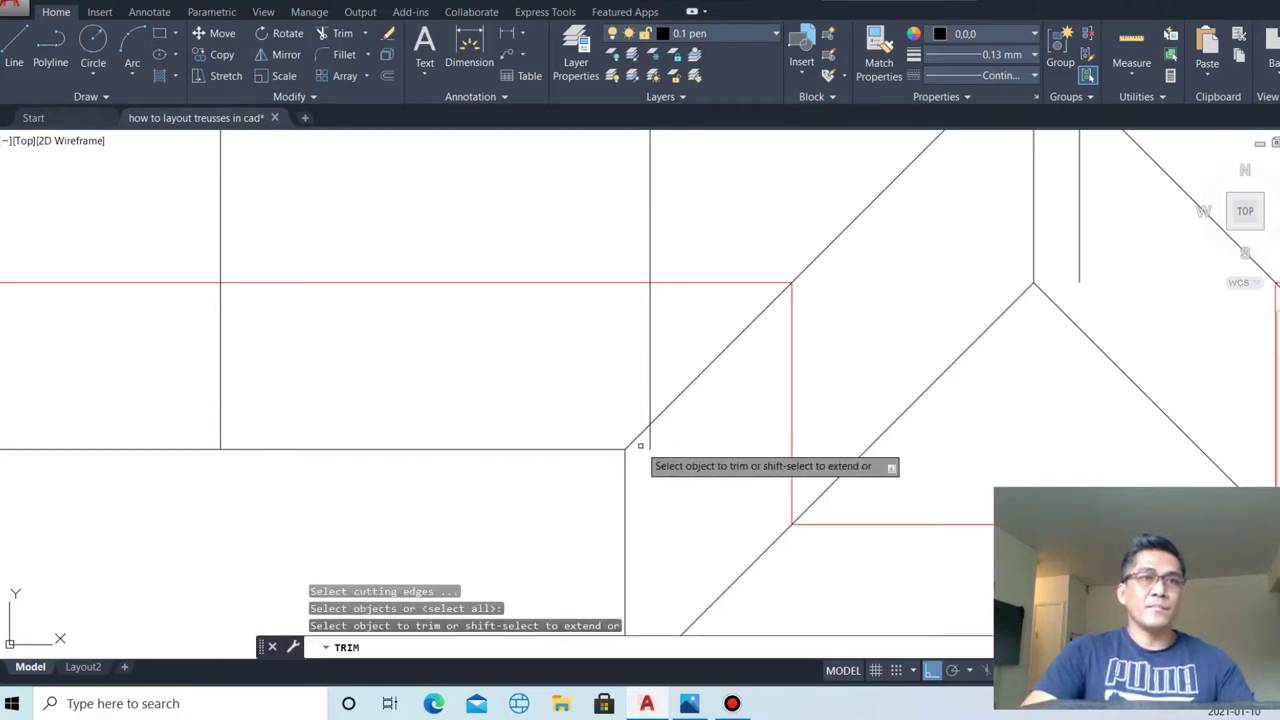
{"action": "left_click", "coordinate": [660, 443]}
{"action": "key", "text": "Escape"}
{"action": "scroll", "coordinate": [744, 421], "scroll_direction": "down", "scroll_amount": 3}
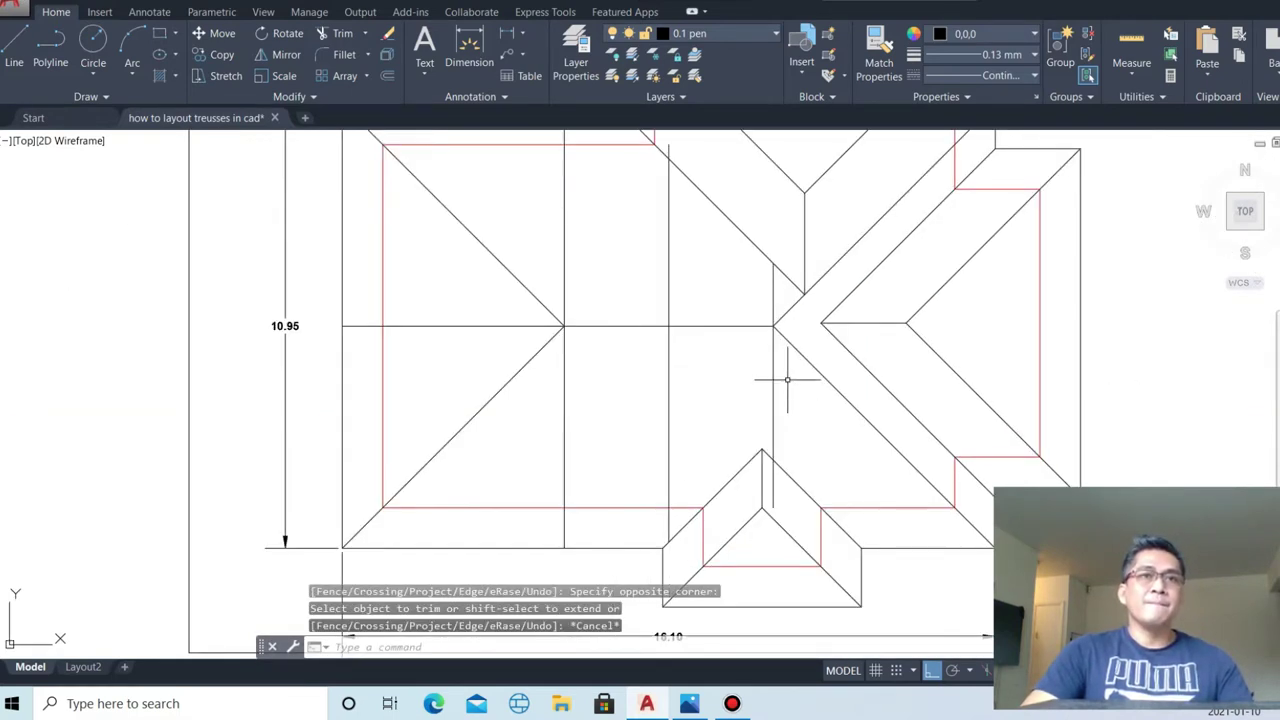
{"action": "scroll", "coordinate": [787, 380], "scroll_direction": "down", "scroll_amount": 2}
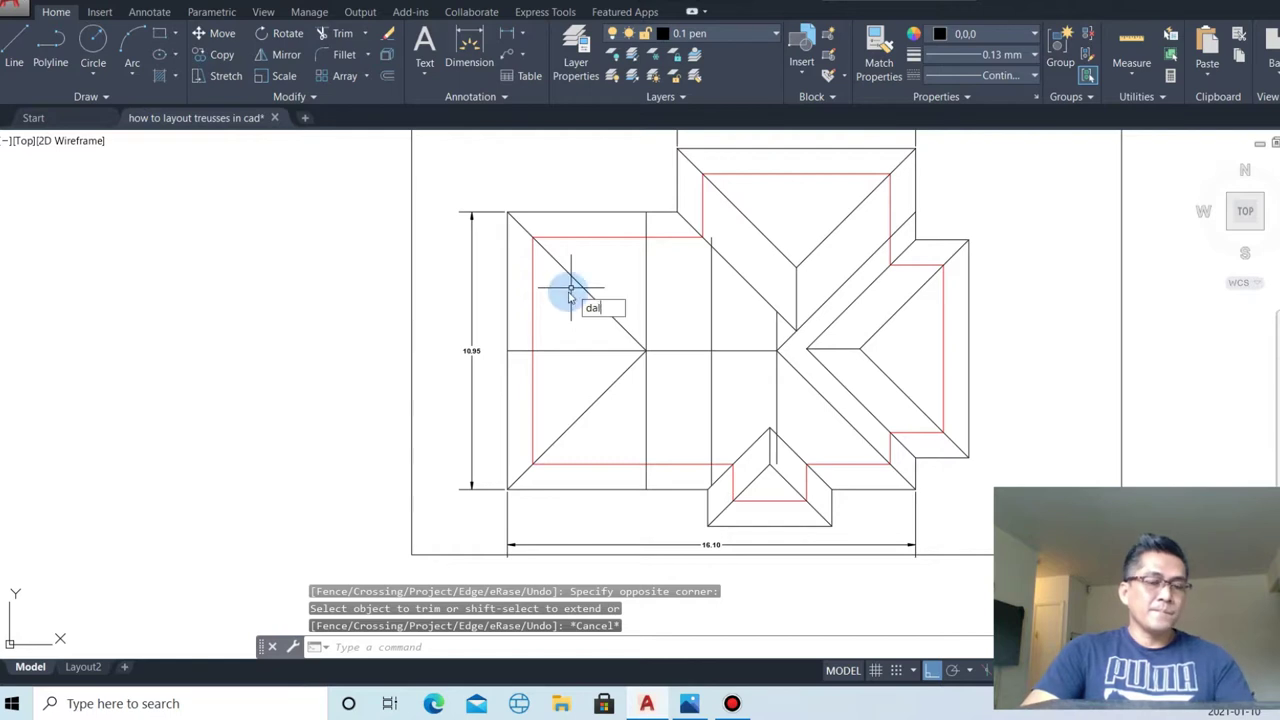
- Place a trial aligned dimension from the top-left to the lower-left roof corner, then cancel it
{"action": "key", "text": "Return"}
{"action": "scroll", "coordinate": [510, 213], "scroll_direction": "up", "scroll_amount": 4}
{"action": "left_click", "coordinate": [547, 209]}
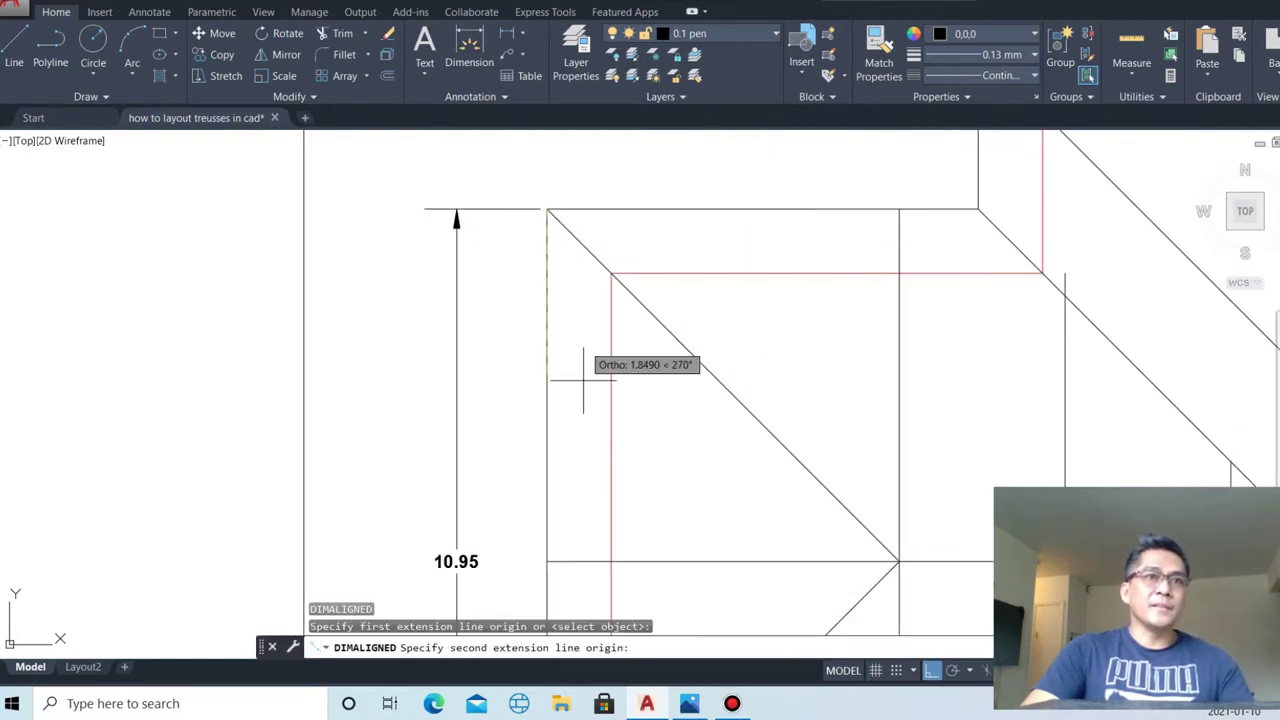
{"action": "left_click", "coordinate": [547, 561]}
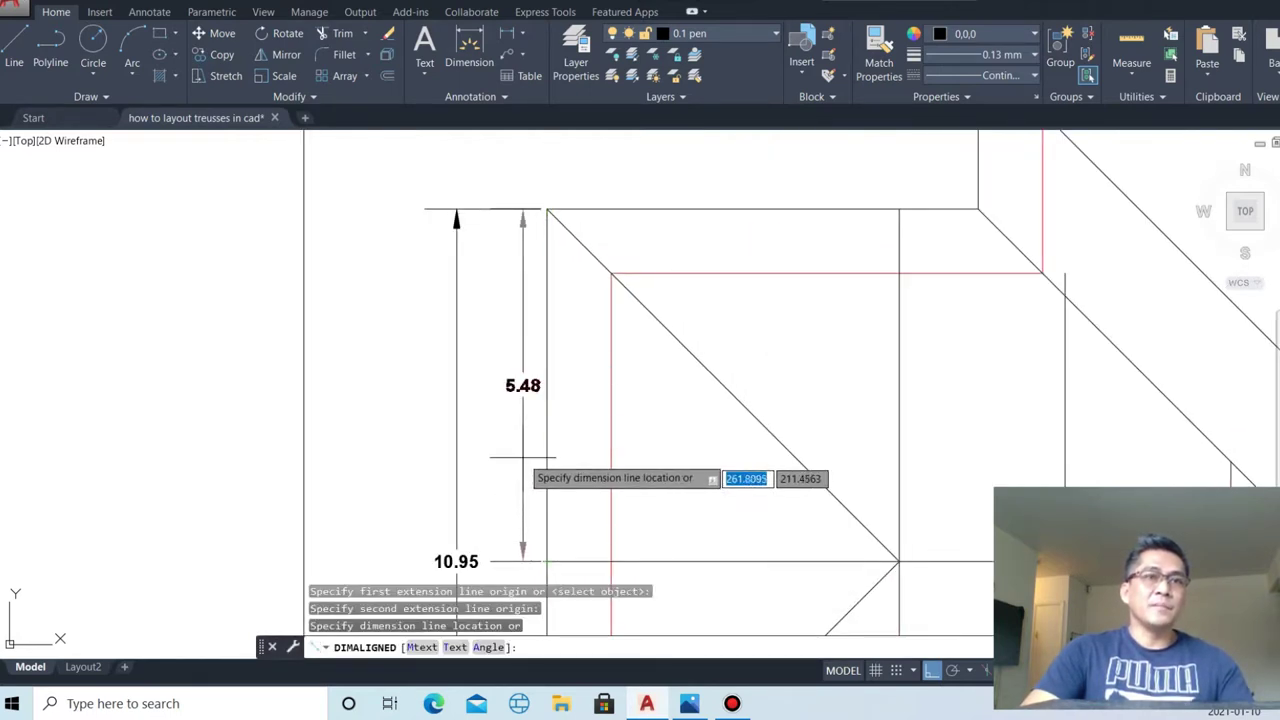
{"action": "key", "text": "Escape"}
{"action": "scroll", "coordinate": [530, 430], "scroll_direction": "down", "scroll_amount": 4}
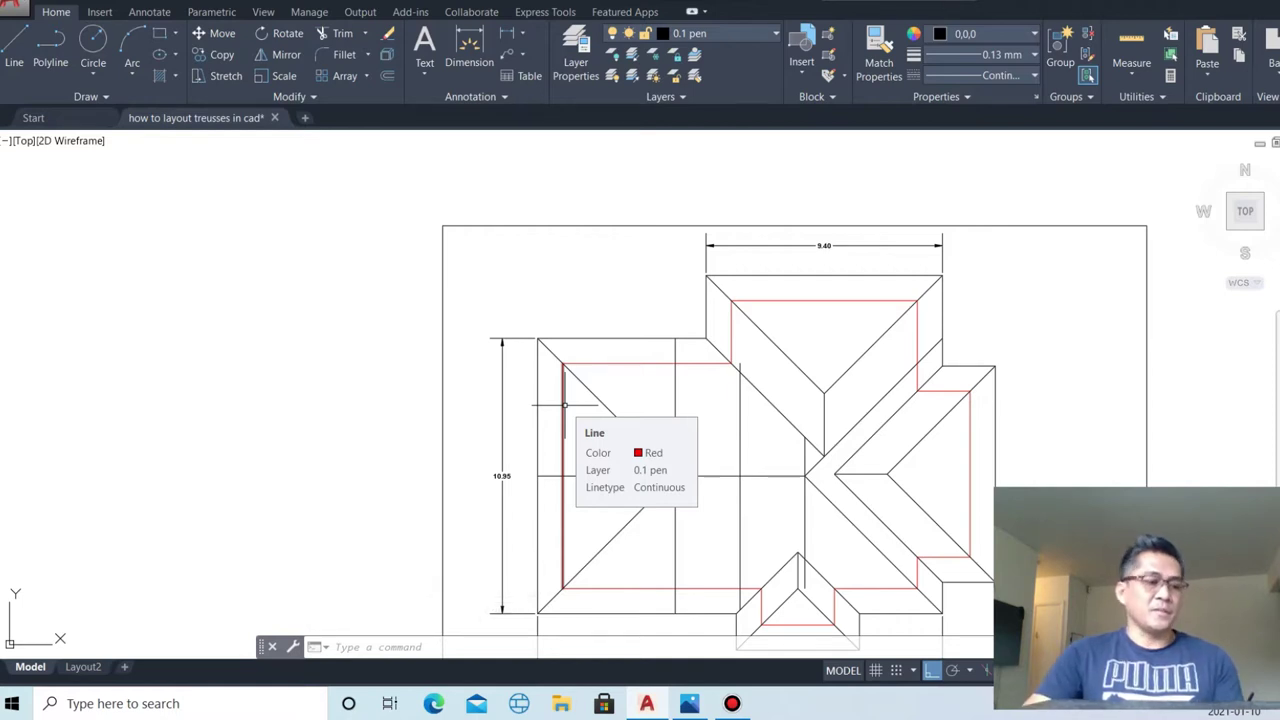
{"action": "key", "text": "Escape"}
- Try another aligned dimension from the red eave corner to the lower eave, then discard it
{"action": "type", "text": "o"}
{"action": "key", "text": "Return"}
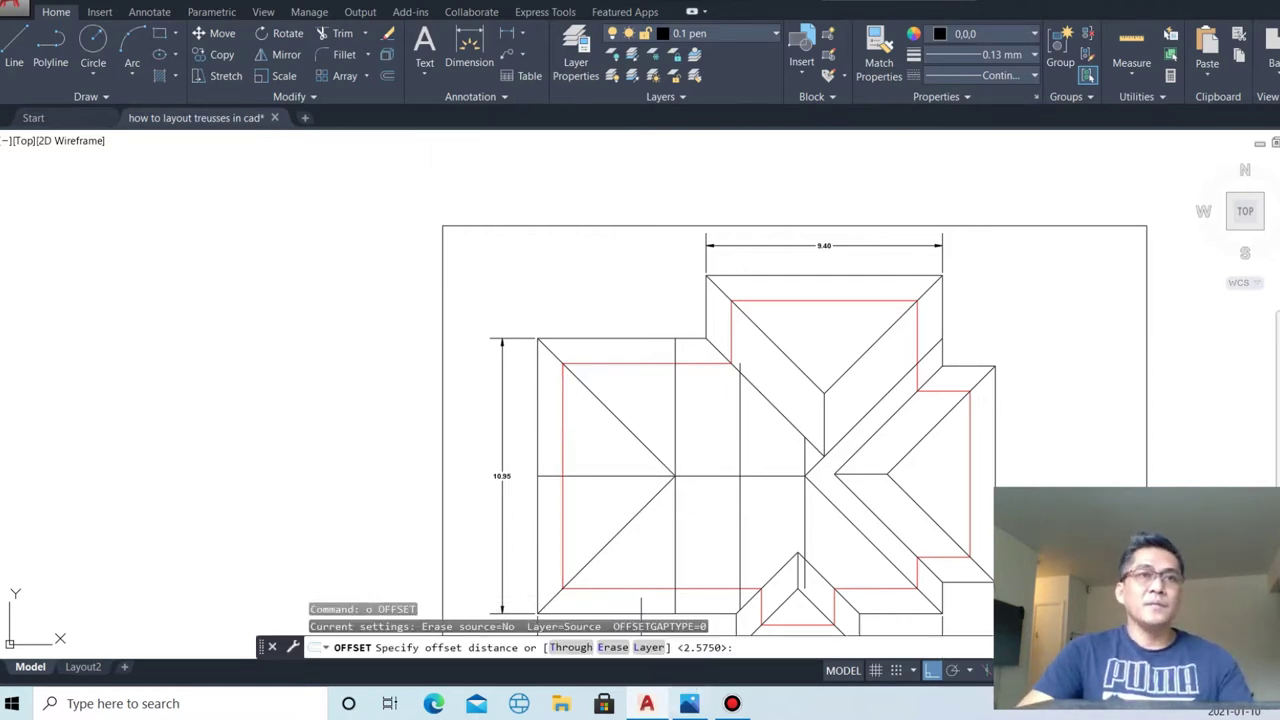
{"action": "key", "text": "Escape"}
{"action": "scroll", "coordinate": [541, 425], "scroll_direction": "up", "scroll_amount": 4}
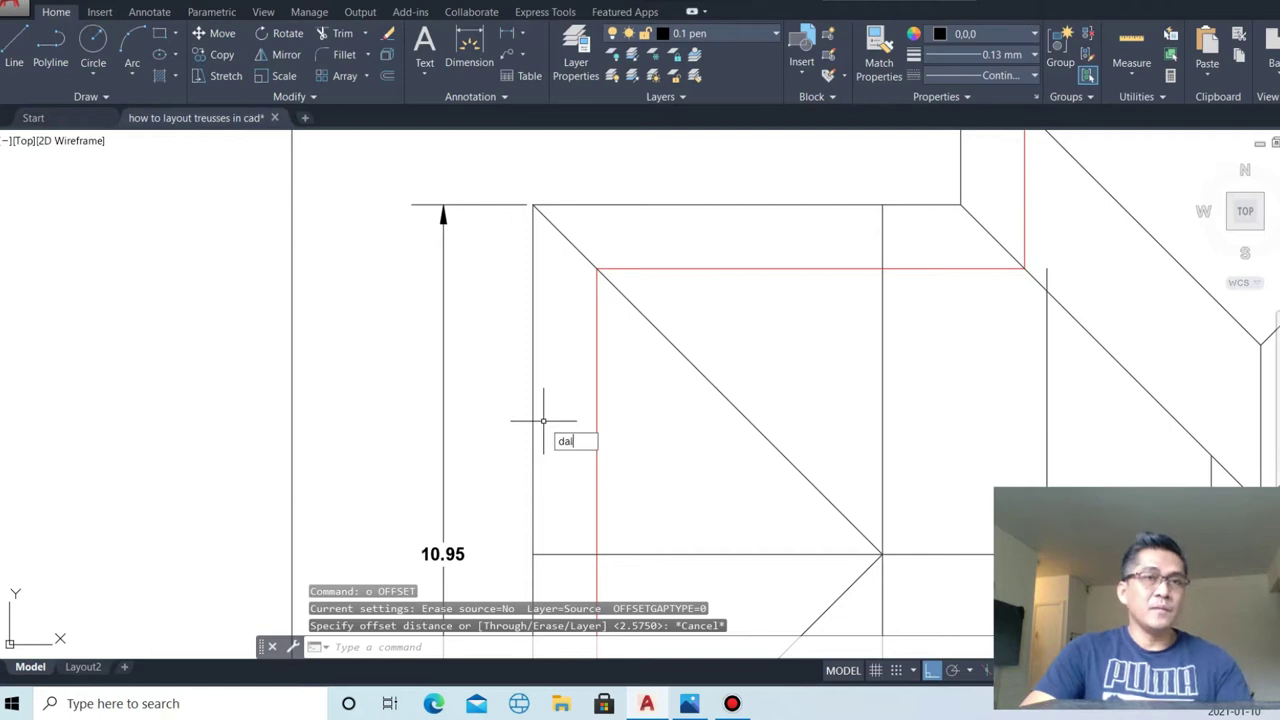
{"action": "key", "text": "Return"}
{"action": "left_click", "coordinate": [597, 269]}
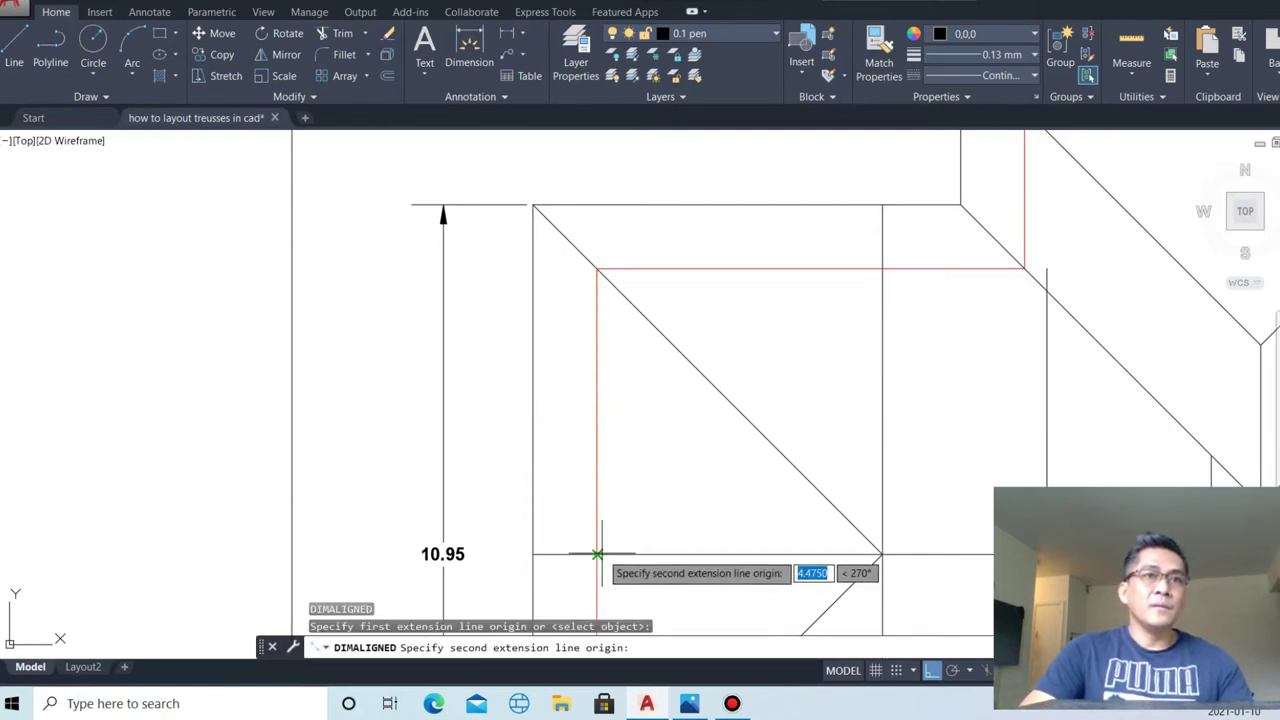
{"action": "left_click", "coordinate": [597, 554]}
{"action": "key", "text": "Escape"}
- Offset the left wing's centre line by 2.74
{"action": "type", "text": "o"}
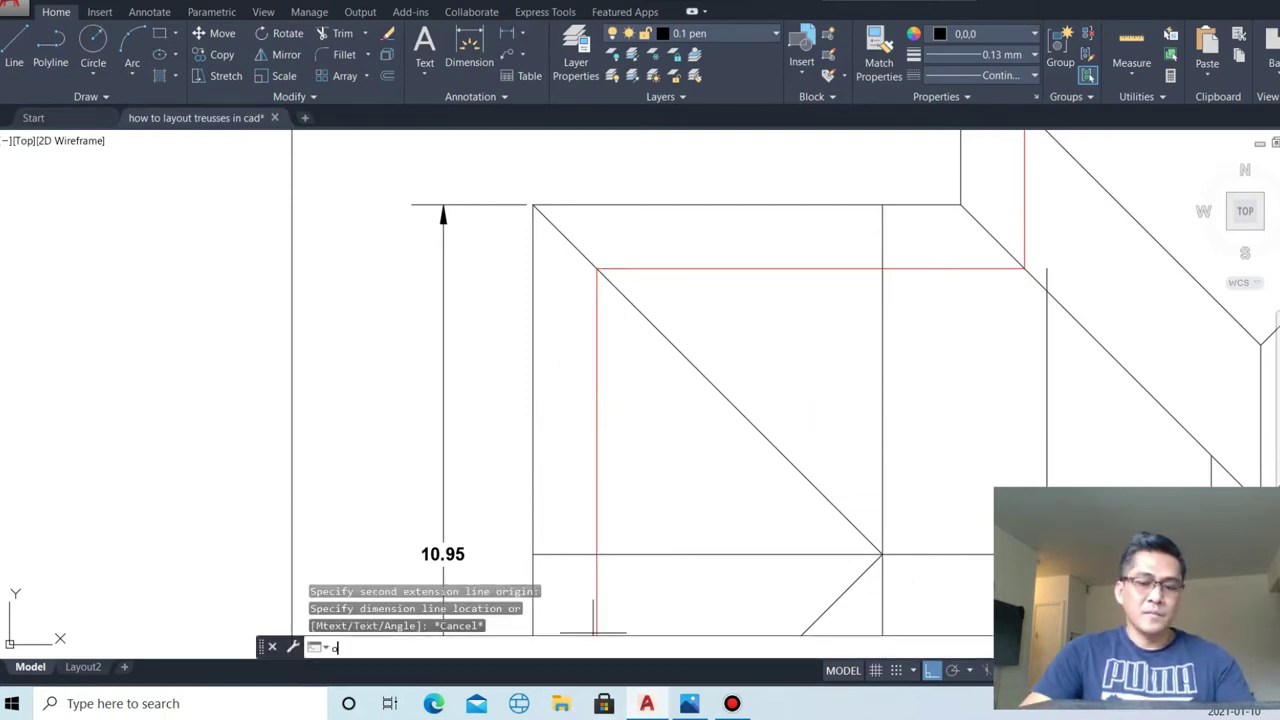
{"action": "key", "text": "Return"}
{"action": "type", "text": "74"}
{"action": "key", "text": "Return"}
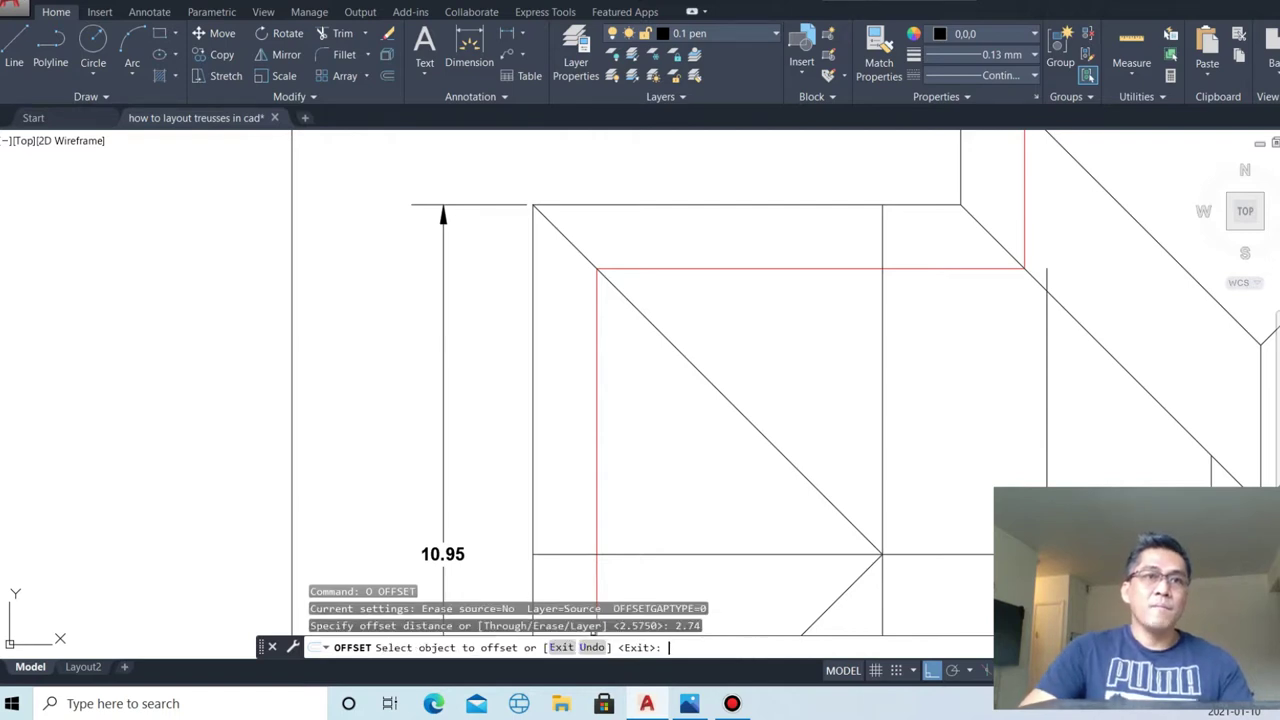
{"action": "left_click", "coordinate": [720, 534]}
{"action": "left_click", "coordinate": [705, 490]}
{"action": "scroll", "coordinate": [709, 488], "scroll_direction": "down", "scroll_amount": 2}
{"action": "scroll", "coordinate": [755, 381], "scroll_direction": "down", "scroll_amount": 2}
{"action": "scroll", "coordinate": [755, 381], "scroll_direction": "down", "scroll_amount": 2}
{"action": "scroll", "coordinate": [718, 445], "scroll_direction": "up", "scroll_amount": 2}
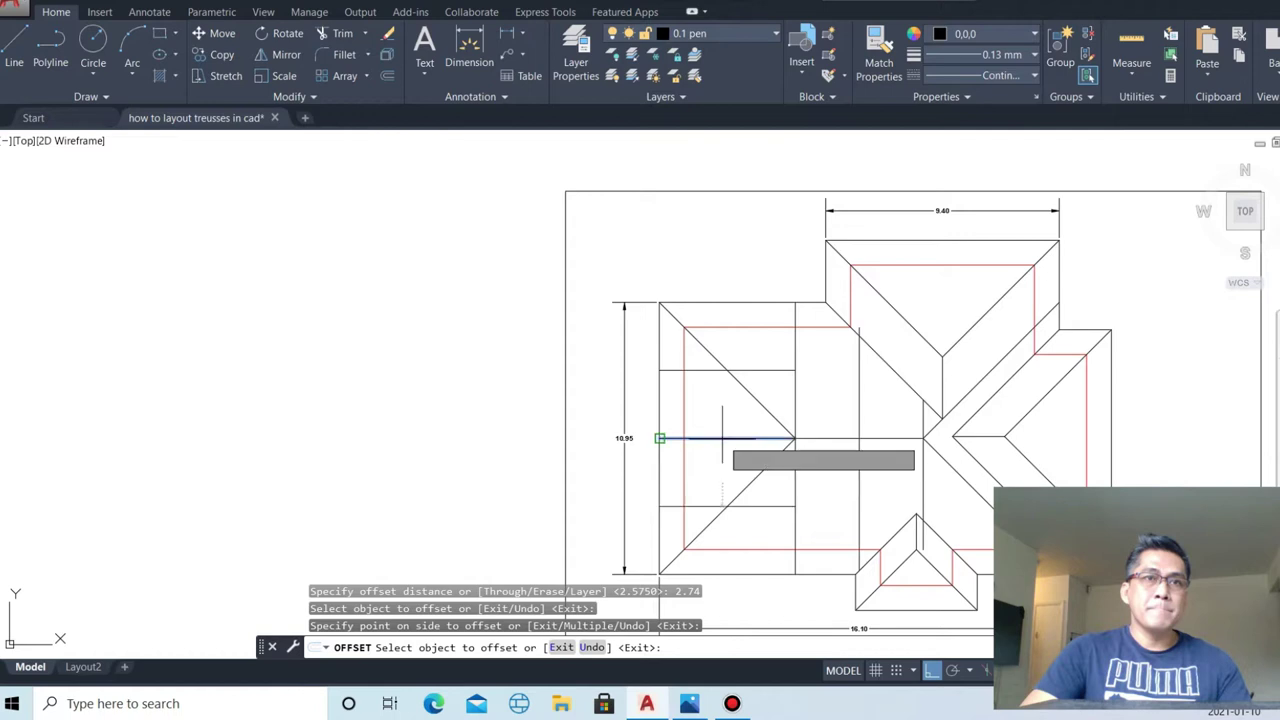
{"action": "key", "text": "Escape"}
- Cancel a trim and begin a line at the top-left roof corner
{"action": "key", "text": "Return"}
{"action": "scroll", "coordinate": [775, 530], "scroll_direction": "up", "scroll_amount": 2}
{"action": "left_click", "coordinate": [780, 480]}
{"action": "scroll", "coordinate": [790, 400], "scroll_direction": "down", "scroll_amount": 1}
{"action": "key", "text": "Escape"}
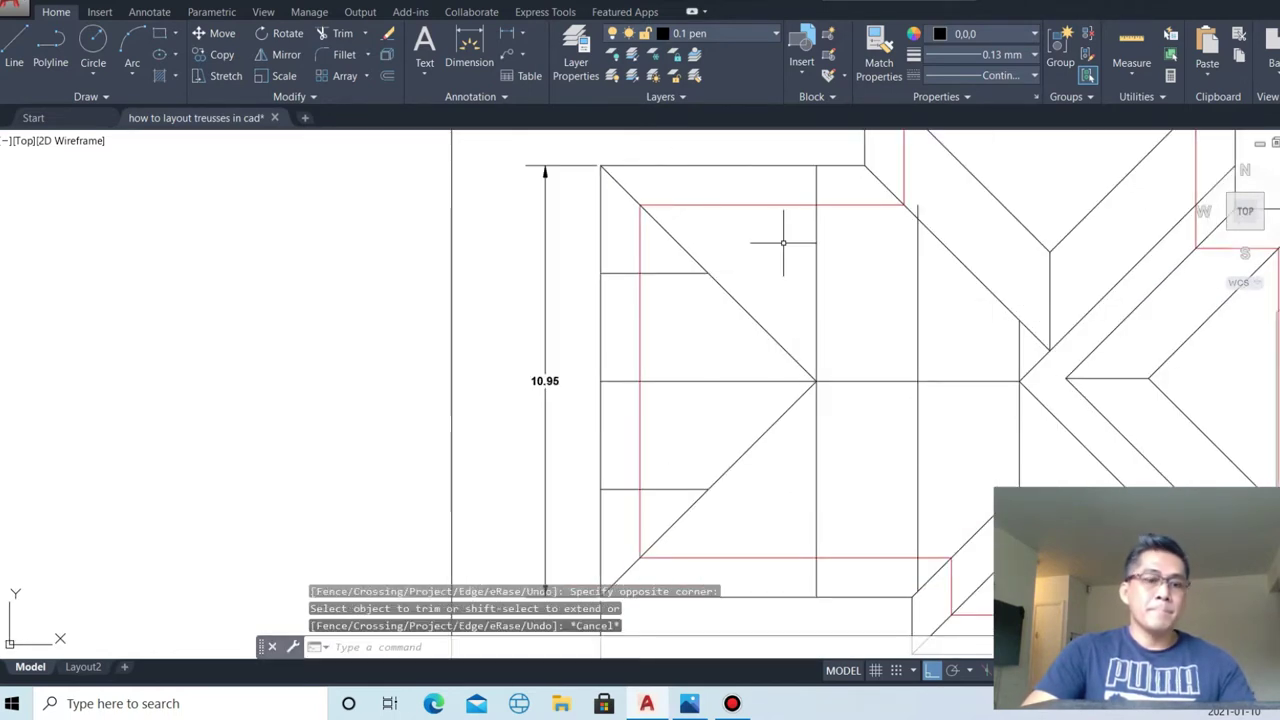
{"action": "type", "text": "l"}
{"action": "key", "text": "Return"}
{"action": "left_click", "coordinate": [709, 273]}
{"action": "scroll", "coordinate": [709, 275], "scroll_direction": "down", "scroll_amount": 2}
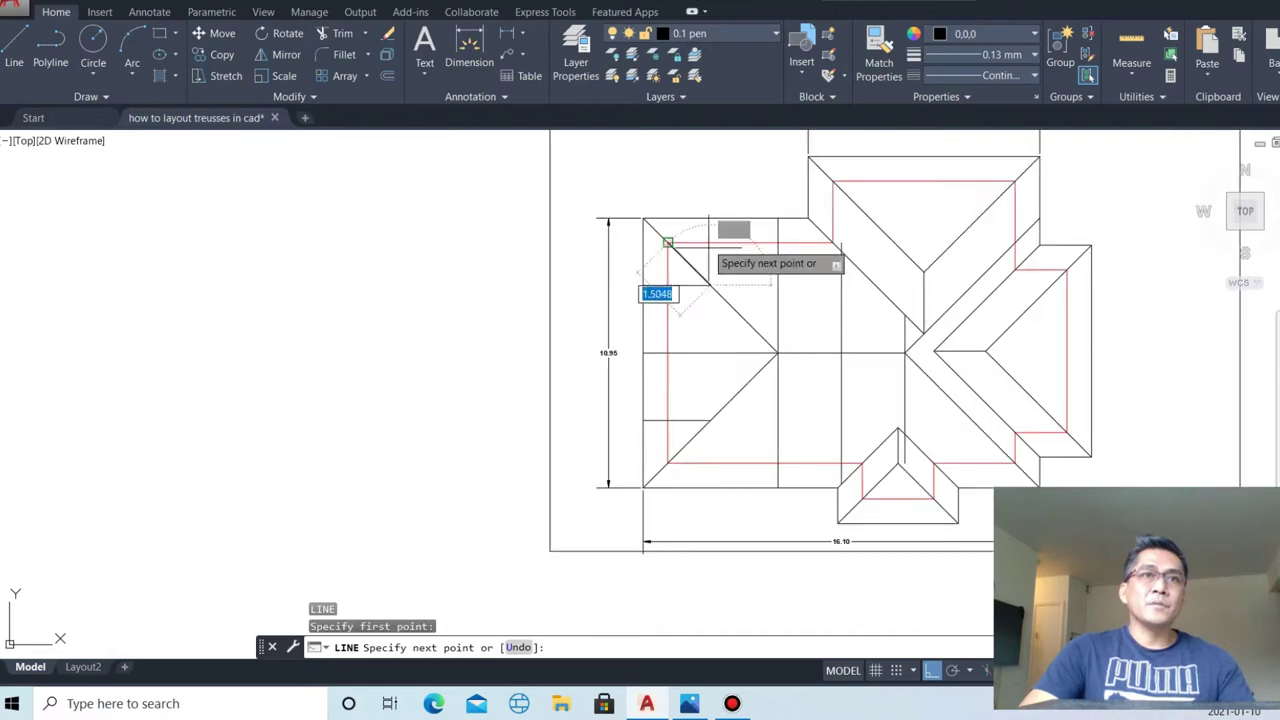
- Draw a line from where the horizontal meets the diagonal down to the eave
{"action": "key", "text": "Escape"}
{"action": "key", "text": "Return"}
{"action": "scroll", "coordinate": [708, 428], "scroll_direction": "up", "scroll_amount": 3}
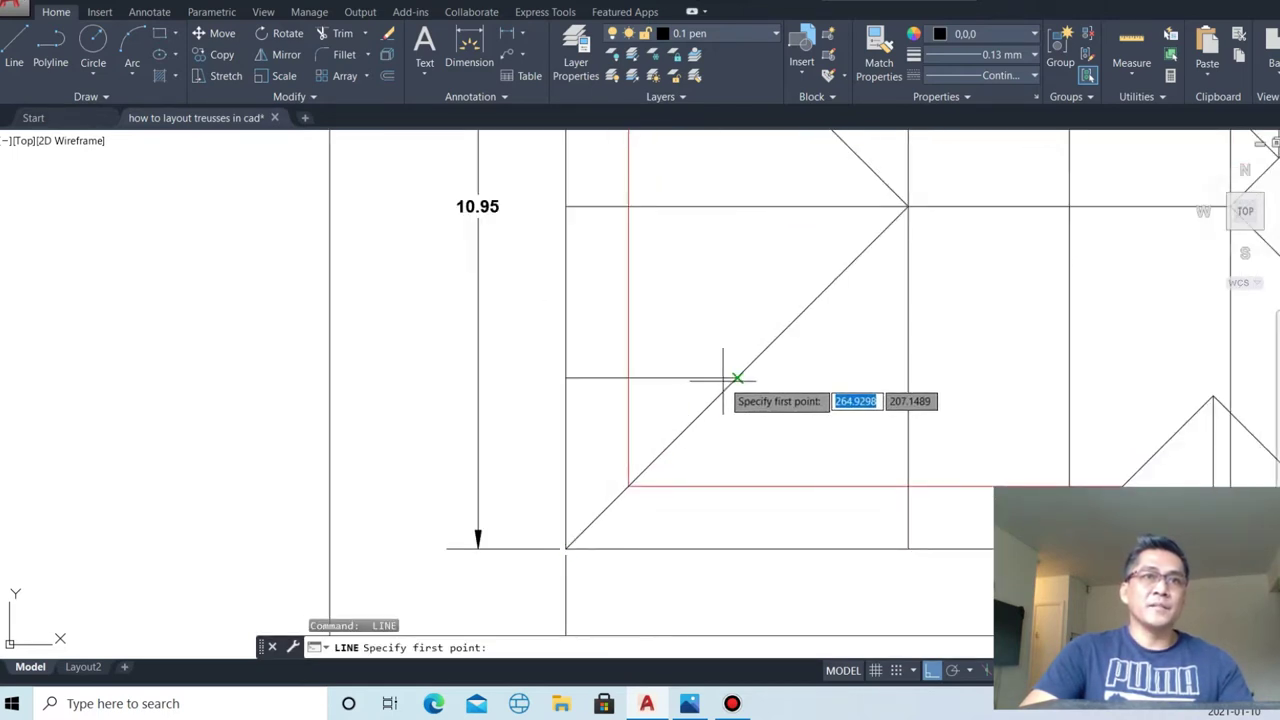
{"action": "left_click", "coordinate": [566, 548]}
{"action": "left_click", "coordinate": [738, 566]}
{"action": "key", "text": "Escape"}
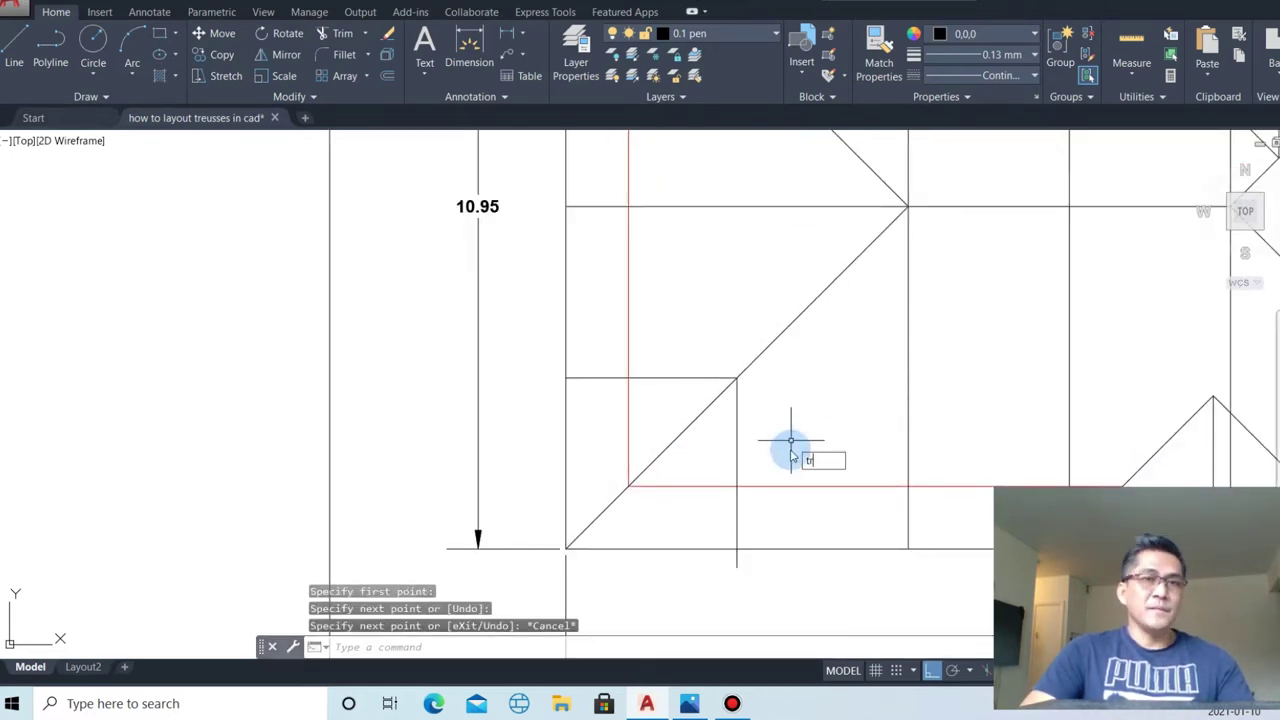
{"action": "key", "text": "Return"}
{"action": "left_click", "coordinate": [772, 590]}
{"action": "scroll", "coordinate": [746, 580], "scroll_direction": "down", "scroll_amount": 3}
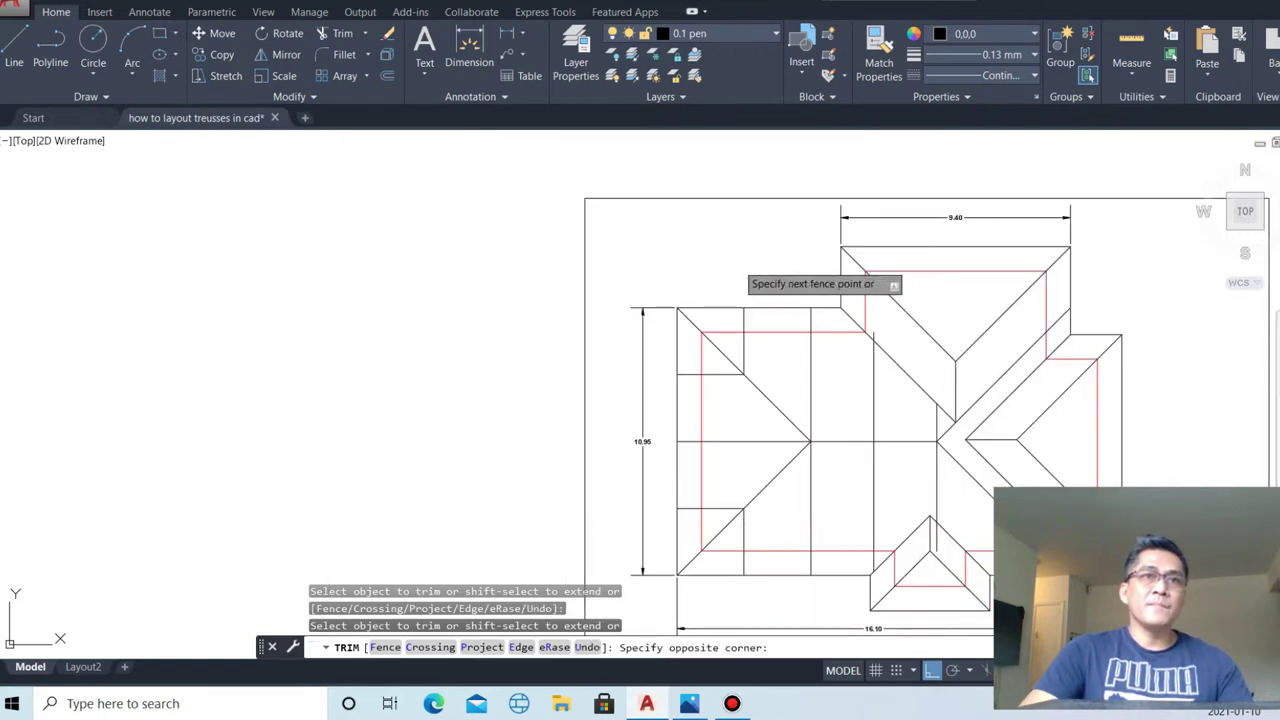
{"action": "key", "text": "Escape"}
{"action": "scroll", "coordinate": [700, 458], "scroll_direction": "down", "scroll_amount": 2}
{"action": "scroll", "coordinate": [859, 497], "scroll_direction": "up", "scroll_amount": 2}
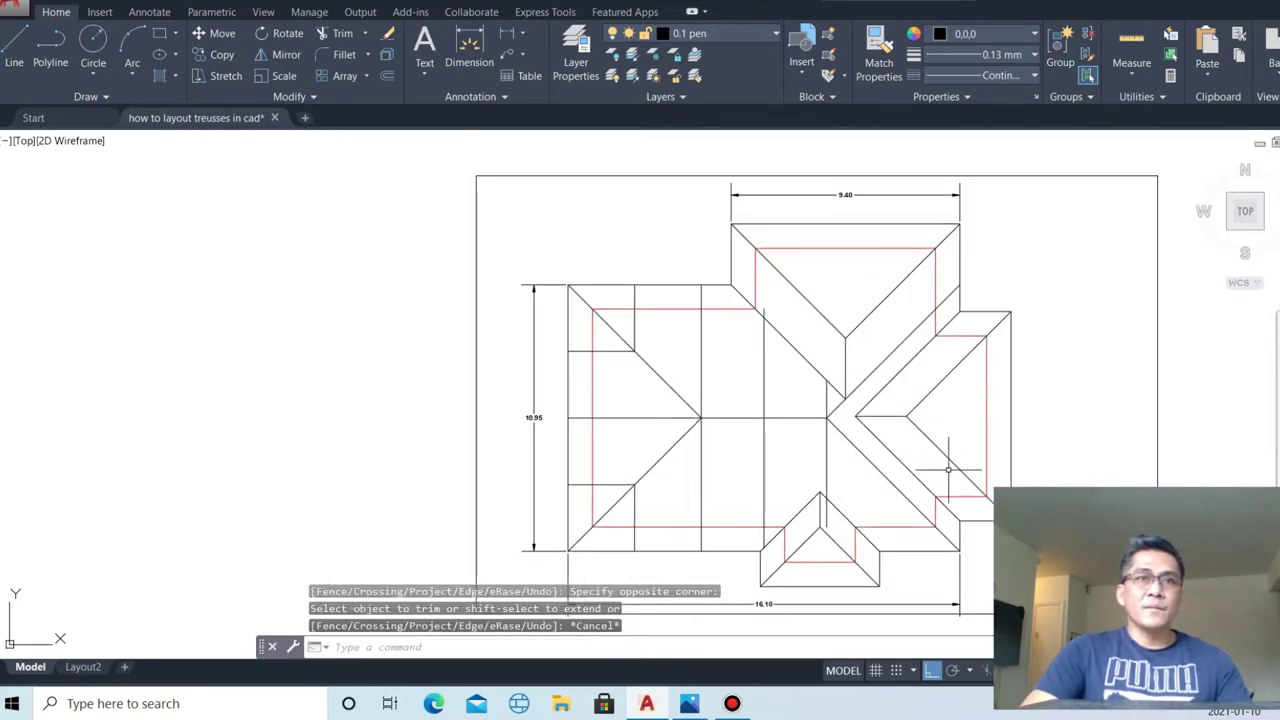
- Draw a horizontal line running right from the snapped endpoint, plus a vertical line down to the eave
{"action": "type", "text": "l"}
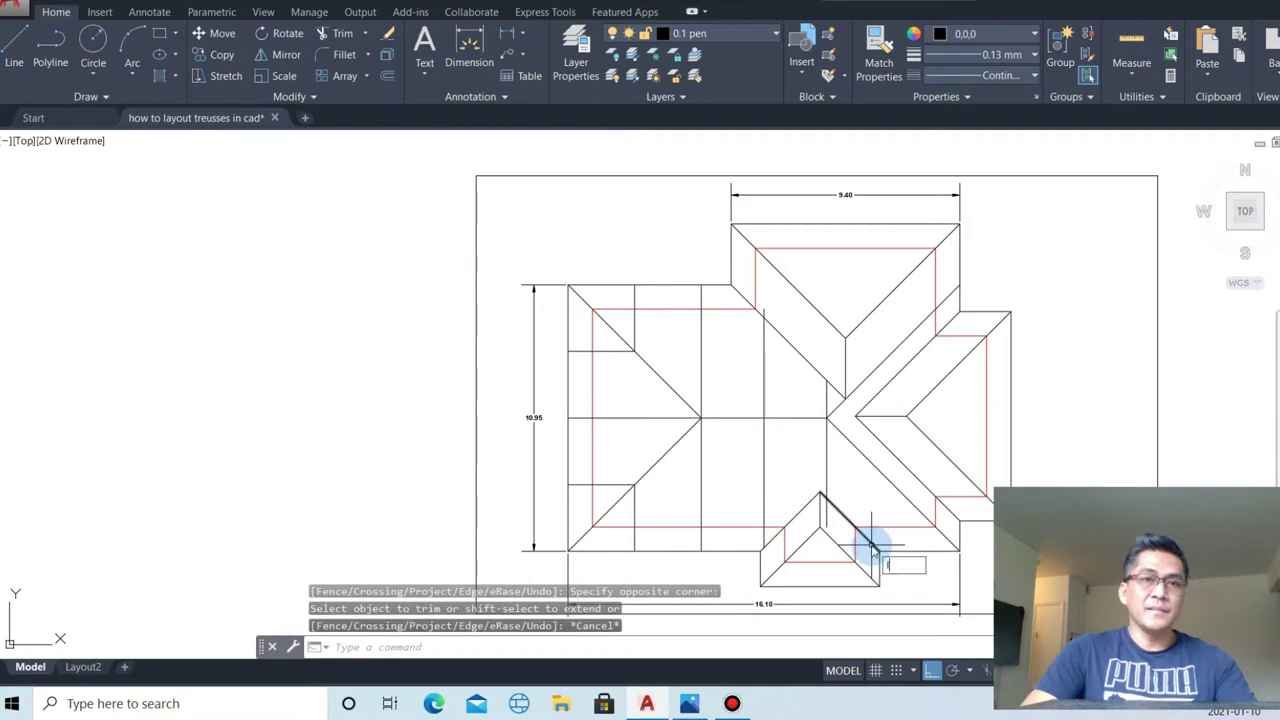
{"action": "key", "text": "Return"}
{"action": "left_click", "coordinate": [634, 485]}
{"action": "scroll", "coordinate": [903, 462], "scroll_direction": "up", "scroll_amount": 2}
{"action": "left_click", "coordinate": [888, 475]}
{"action": "key", "text": "Escape"}
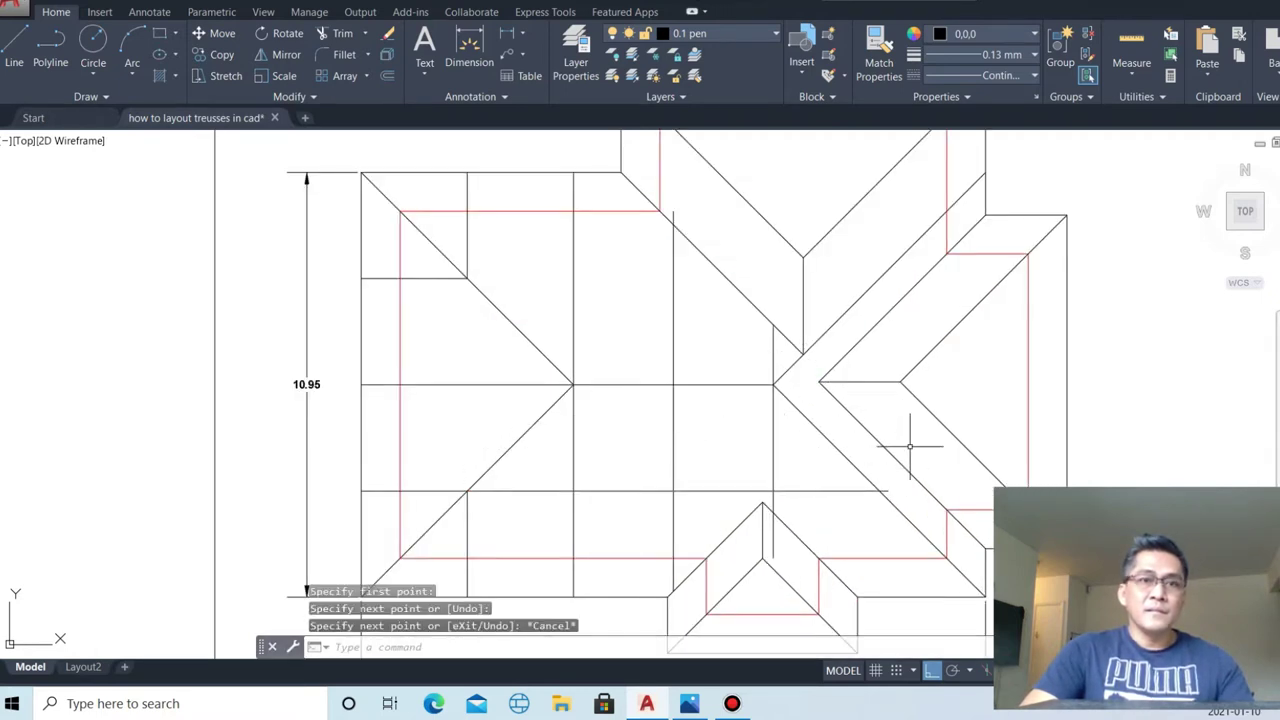
{"action": "key", "text": "Return"}
{"action": "scroll", "coordinate": [880, 470], "scroll_direction": "up", "scroll_amount": 3}
{"action": "left_click", "coordinate": [846, 437]}
{"action": "scroll", "coordinate": [846, 437], "scroll_direction": "down", "scroll_amount": 3}
{"action": "left_click", "coordinate": [850, 545]}
{"action": "key", "text": "Escape"}
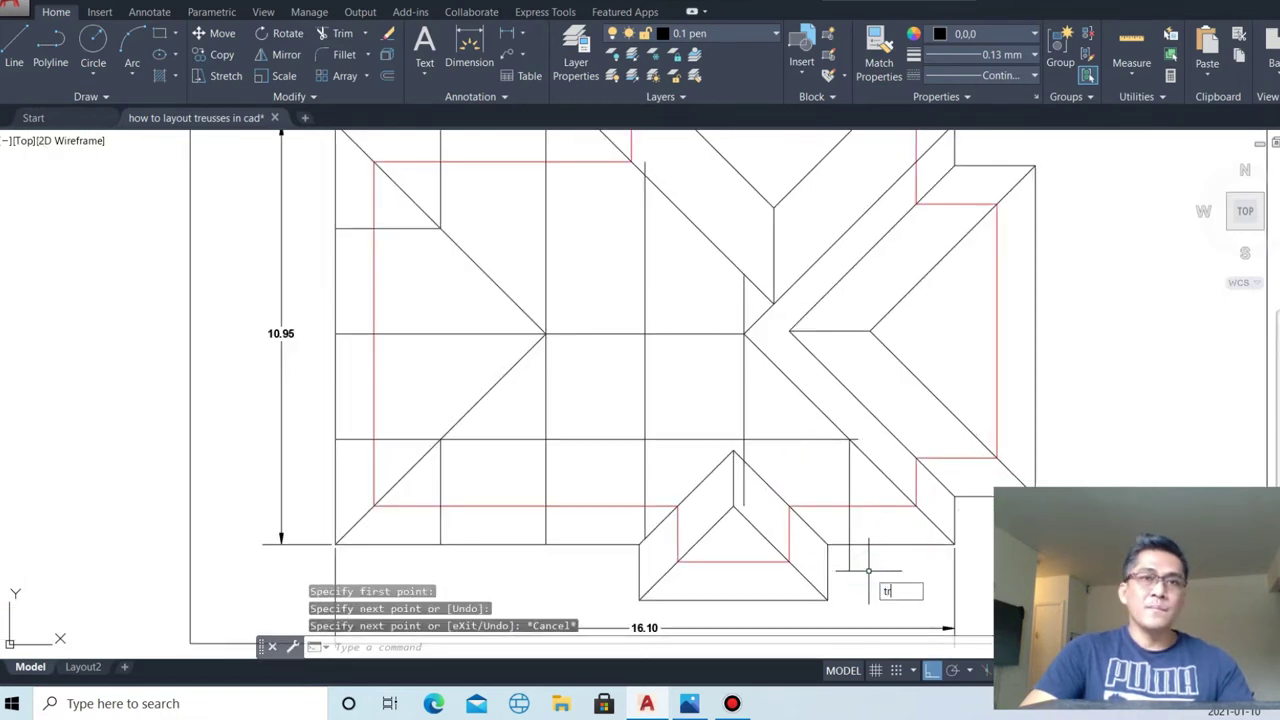
- Erase the overlong horizontal line and redraw it from the corner point
{"action": "key", "text": "Return"}
{"action": "scroll", "coordinate": [860, 568], "scroll_direction": "up", "scroll_amount": 4}
{"action": "left_click", "coordinate": [748, 312]}
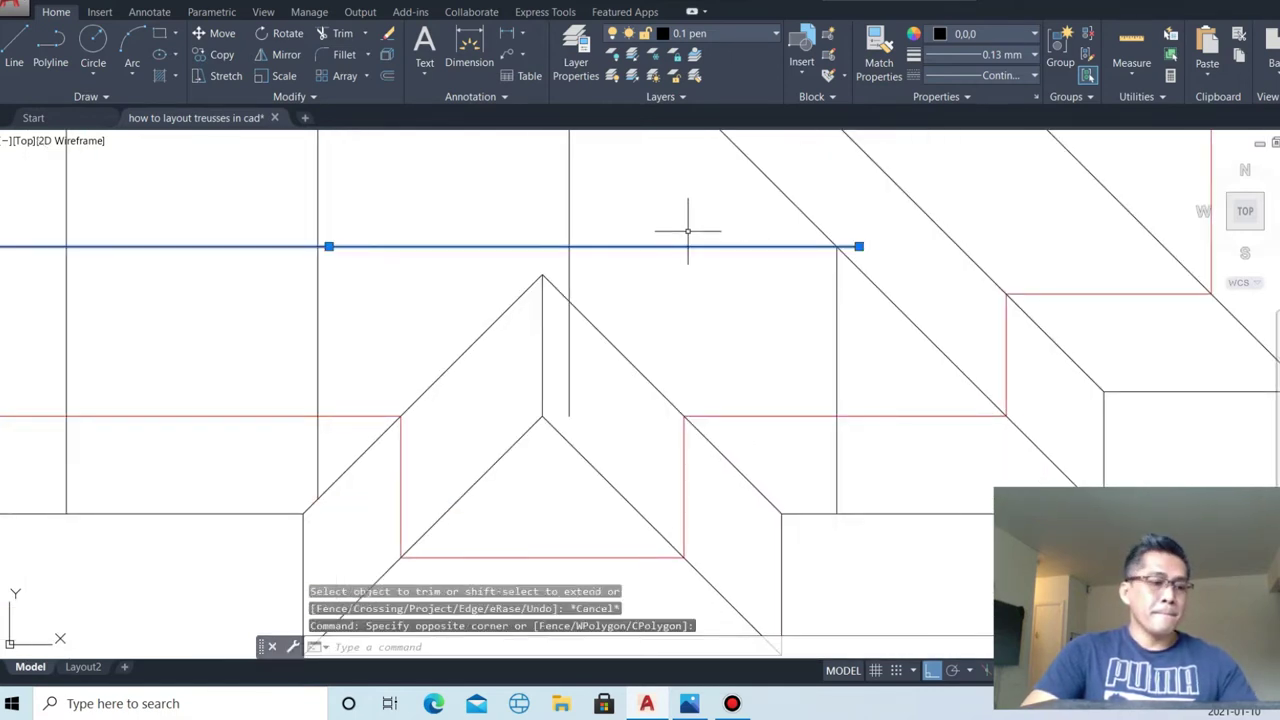
{"action": "type", "text": "e"}
{"action": "key", "text": "Return"}
{"action": "scroll", "coordinate": [763, 408], "scroll_direction": "down", "scroll_amount": 2}
{"action": "type", "text": "l"}
{"action": "key", "text": "Return"}
{"action": "scroll", "coordinate": [873, 302], "scroll_direction": "up", "scroll_amount": 5}
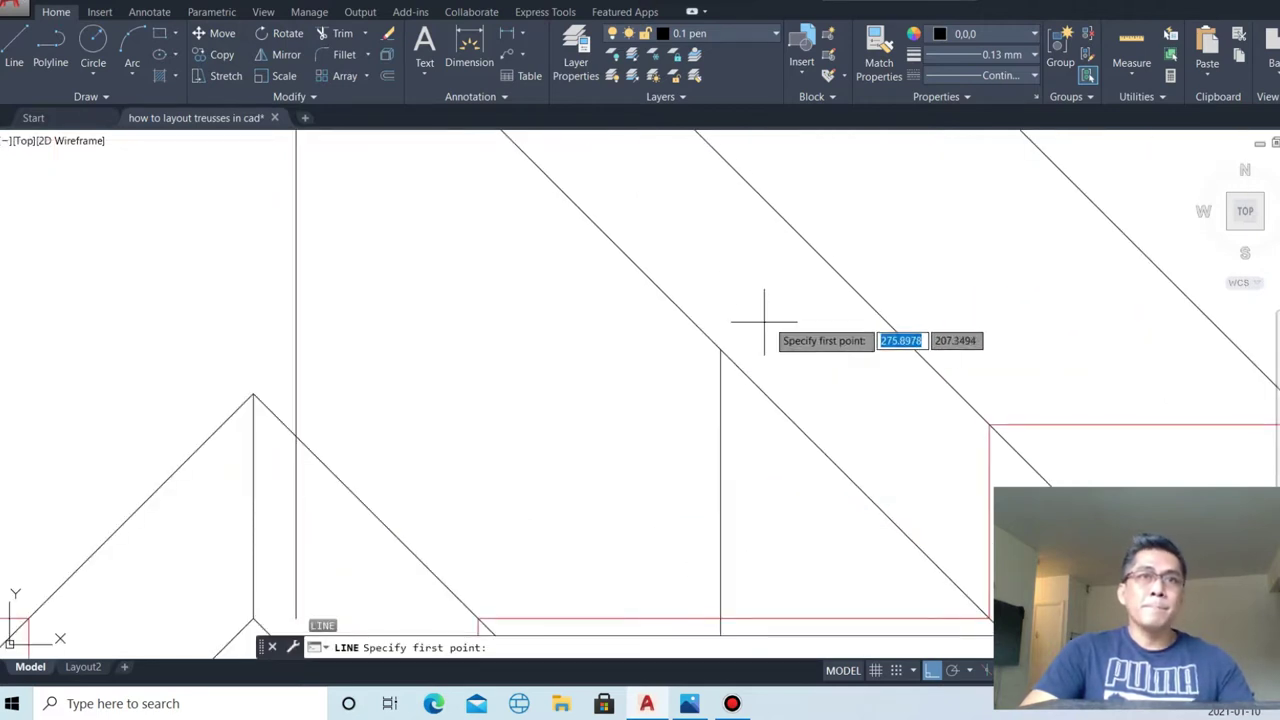
{"action": "left_click", "coordinate": [720, 350]}
{"action": "left_click", "coordinate": [1030, 349]}
{"action": "key", "text": "Escape"}
- Trim the new horizontal line's excess with a crossing window
{"action": "type", "text": "tr"}
{"action": "key", "text": "Return"}
{"action": "left_click_drag", "start_coordinate": [1006, 362], "coordinate": [988, 314]}
{"action": "scroll", "coordinate": [1021, 410], "scroll_direction": "down", "scroll_amount": 3}
{"action": "scroll", "coordinate": [1021, 410], "scroll_direction": "down", "scroll_amount": 3}
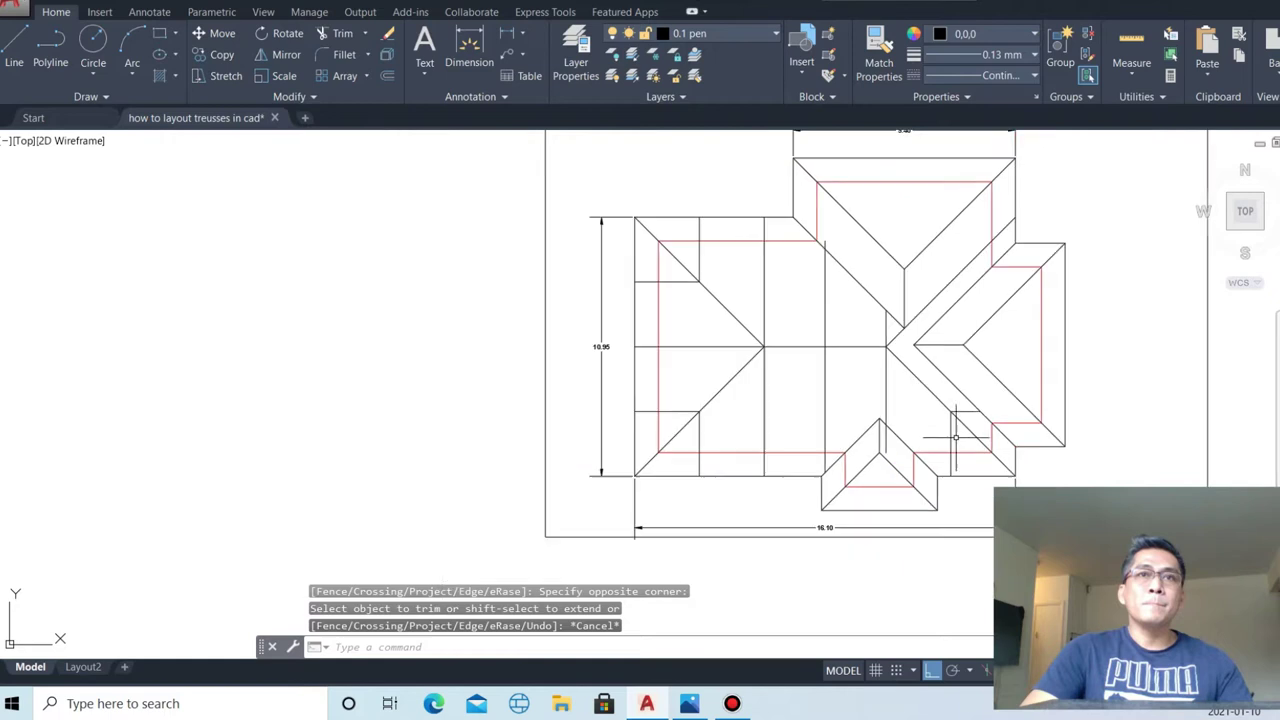
{"action": "scroll", "coordinate": [986, 281], "scroll_direction": "up", "scroll_amount": 4}
{"action": "scroll", "coordinate": [893, 408], "scroll_direction": "down", "scroll_amount": 3}
{"action": "scroll", "coordinate": [906, 330], "scroll_direction": "up", "scroll_amount": 3}
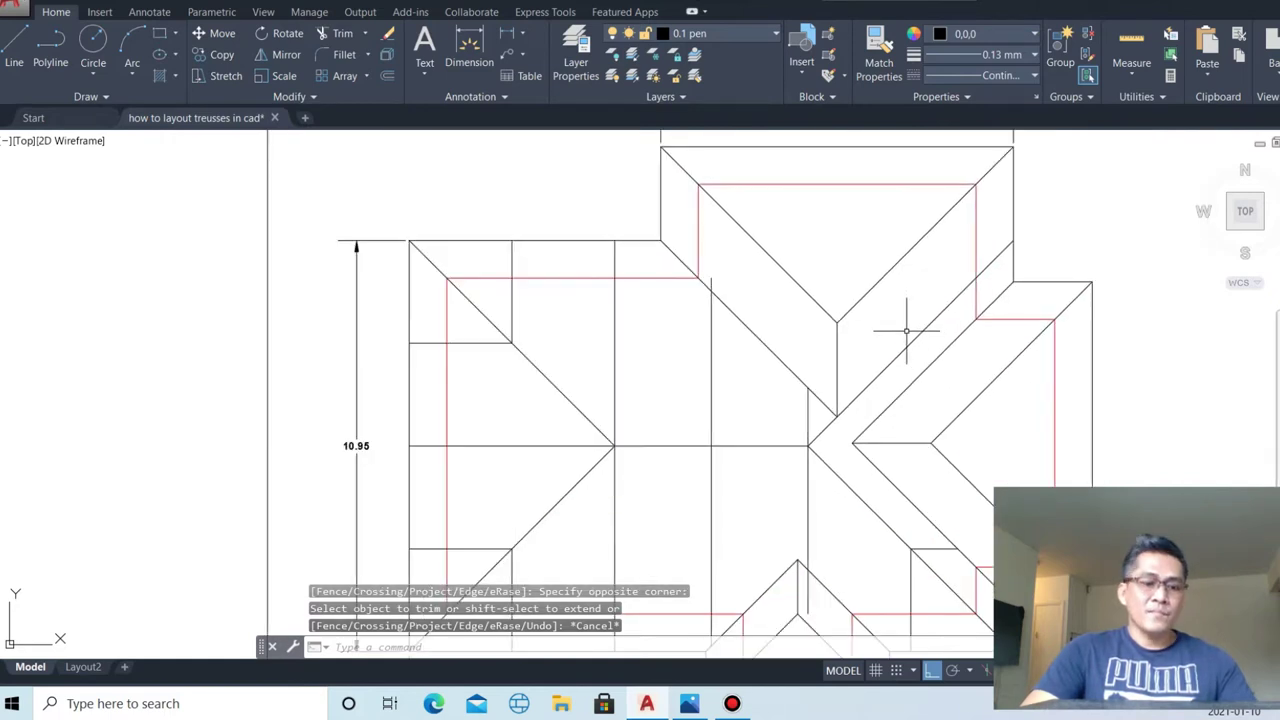
- Begin a line at the snapped endpoint and a trim higher up, cancelling both
{"action": "type", "text": "l"}
{"action": "key", "text": "Return"}
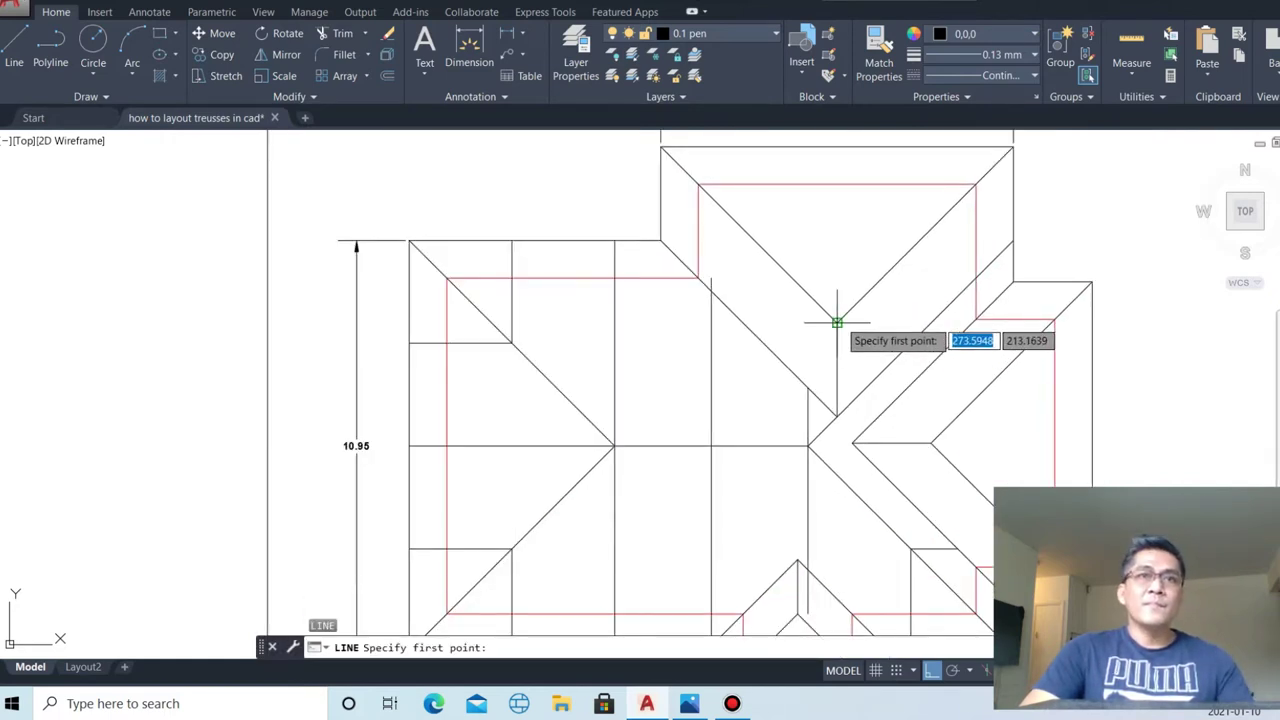
{"action": "left_click", "coordinate": [837, 322]}
{"action": "scroll", "coordinate": [862, 334], "scroll_direction": "down", "scroll_amount": 1}
{"action": "scroll", "coordinate": [862, 198], "scroll_direction": "up", "scroll_amount": 2}
{"action": "key", "text": "Escape"}
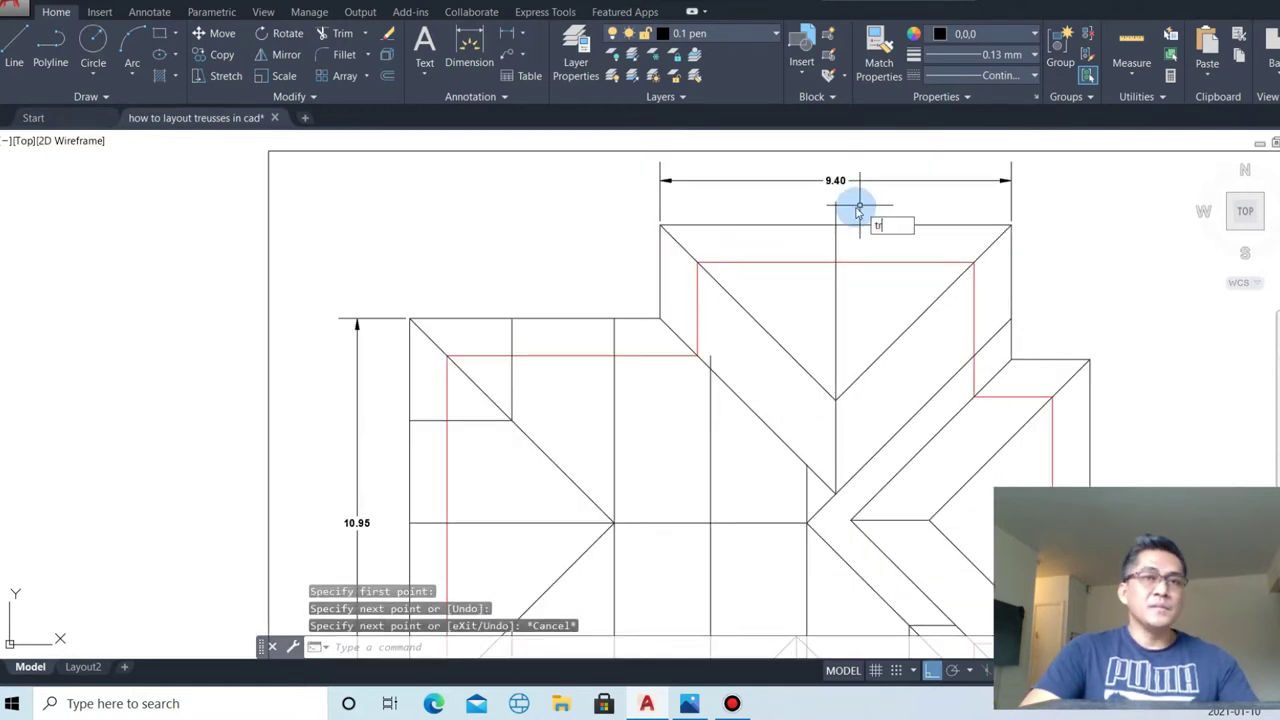
{"action": "key", "text": "Return"}
{"action": "scroll", "coordinate": [843, 206], "scroll_direction": "up", "scroll_amount": 3}
{"action": "left_click", "coordinate": [786, 196]}
{"action": "key", "text": "Escape"}
{"action": "scroll", "coordinate": [908, 200], "scroll_direction": "down", "scroll_amount": 2}
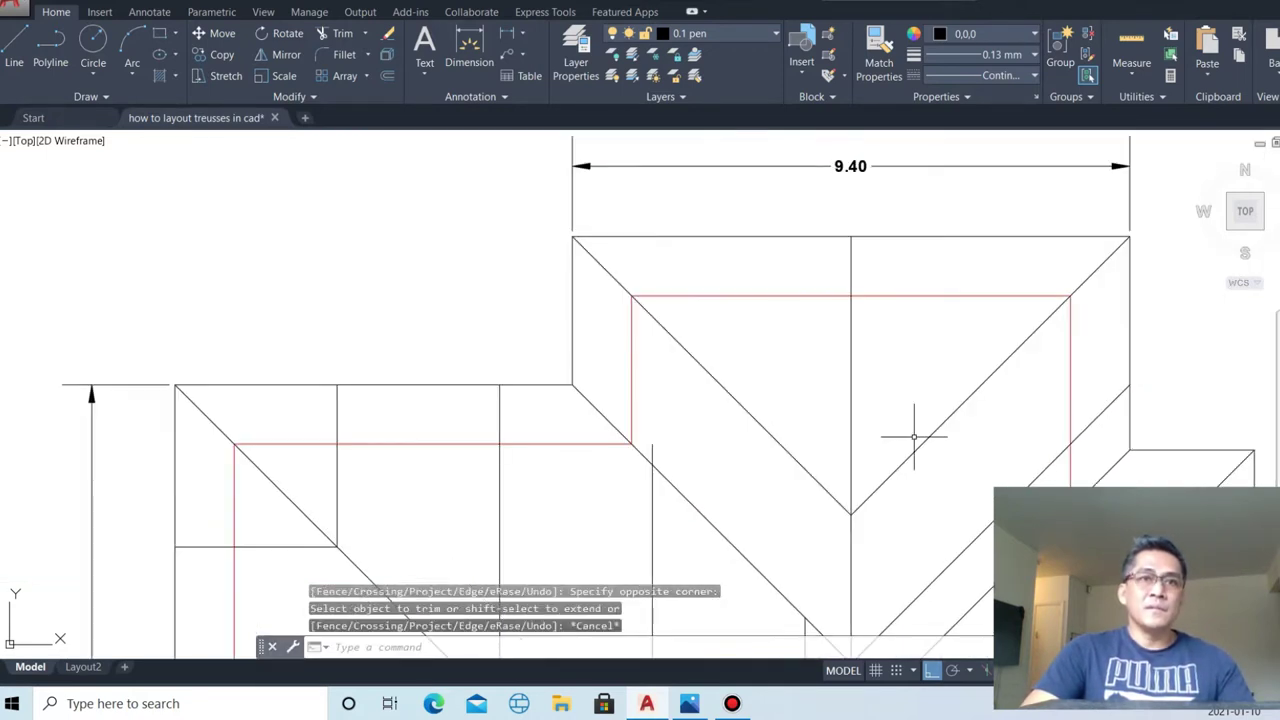
- Draw a horizontal line leftward from the V apex
{"action": "type", "text": "l"}
{"action": "key", "text": "Return"}
{"action": "left_click", "coordinate": [851, 515]}
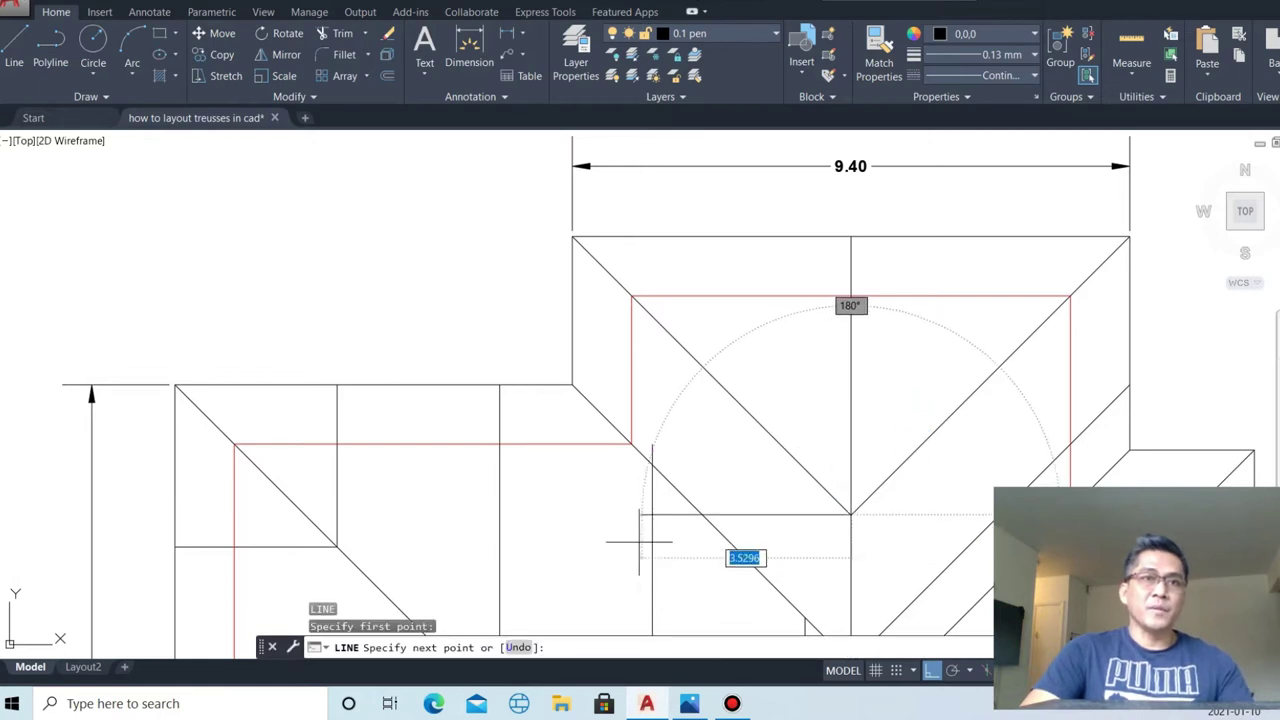
{"action": "left_click", "coordinate": [660, 515]}
{"action": "scroll", "coordinate": [662, 515], "scroll_direction": "up", "scroll_amount": 3}
{"action": "key", "text": "Escape"}
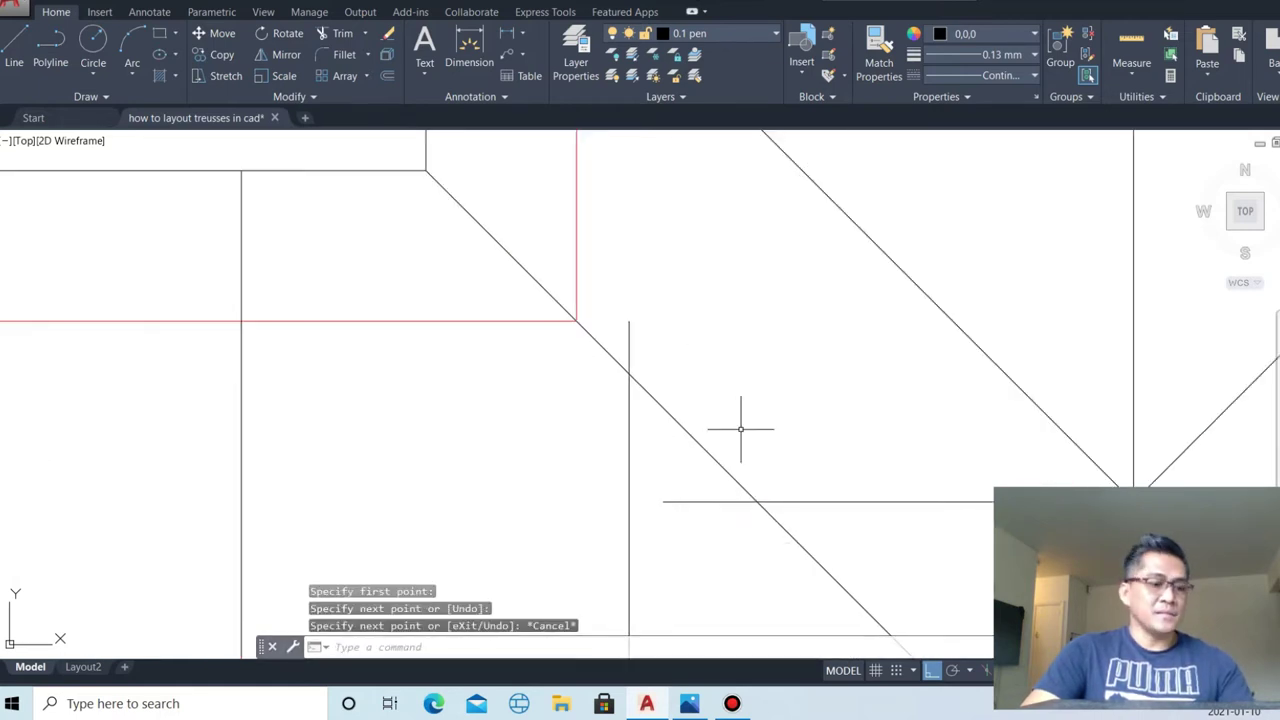
{"action": "type", "text": "tr"}
{"action": "key", "text": "Return"}
{"action": "left_click", "coordinate": [682, 526]}
{"action": "key", "text": "Escape"}
{"action": "scroll", "coordinate": [770, 487], "scroll_direction": "down", "scroll_amount": 3}
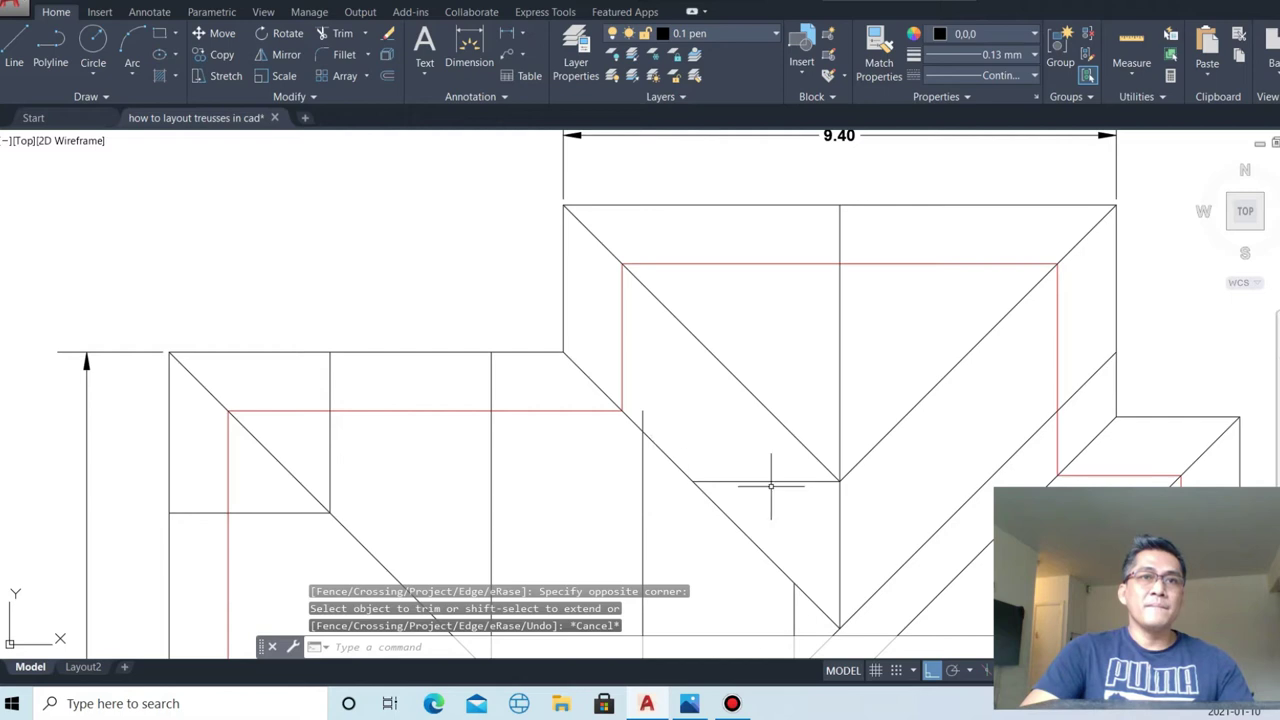
{"action": "type", "text": "e"}
- Extend the horizontal line to the right hip diagonal using a crossing window
{"action": "key", "text": "Return"}
{"action": "left_click_drag", "start_coordinate": [805, 470], "coordinate": [790, 500]}
{"action": "key", "text": "Escape"}
{"action": "scroll", "coordinate": [766, 528], "scroll_direction": "down", "scroll_amount": 2}
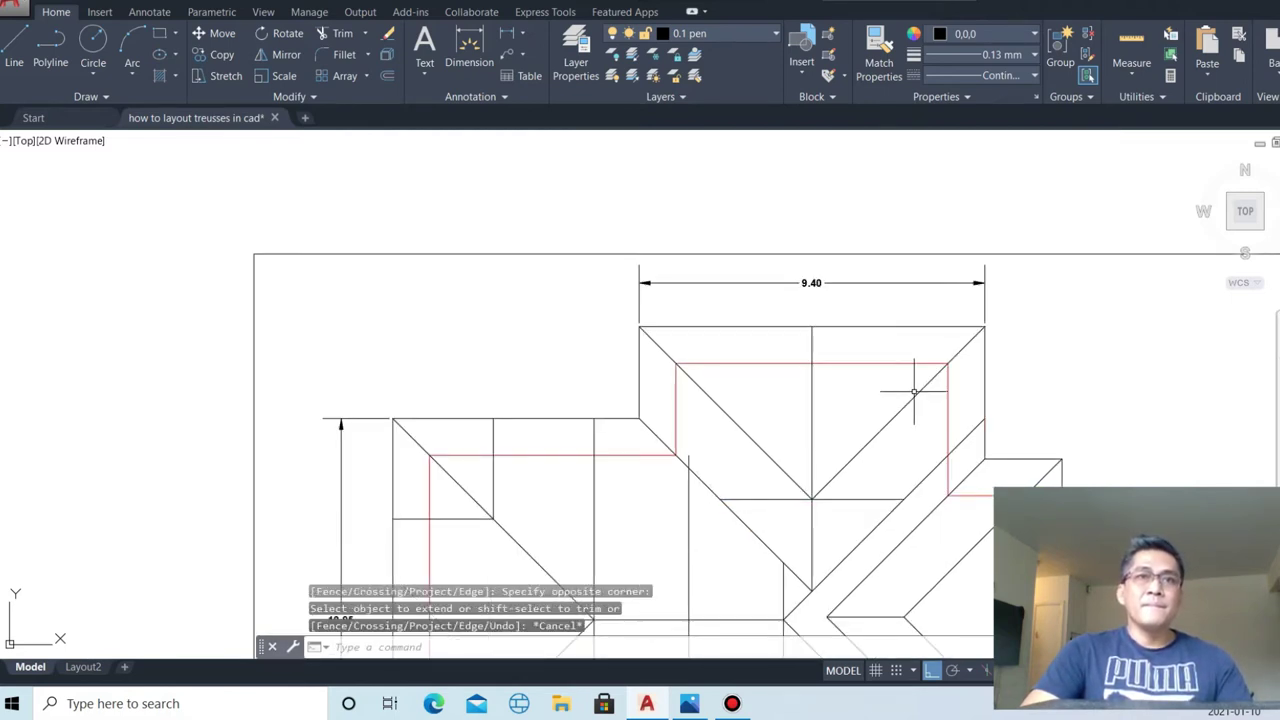
- Start an aligned dimension from the projection's right corner to the ridge midpoint
{"action": "type", "text": "dal"}
{"action": "key", "text": "Return"}
{"action": "scroll", "coordinate": [980, 325], "scroll_direction": "up", "scroll_amount": 4}
{"action": "left_click", "coordinate": [1016, 323]}
{"action": "left_click", "coordinate": [582, 322]}
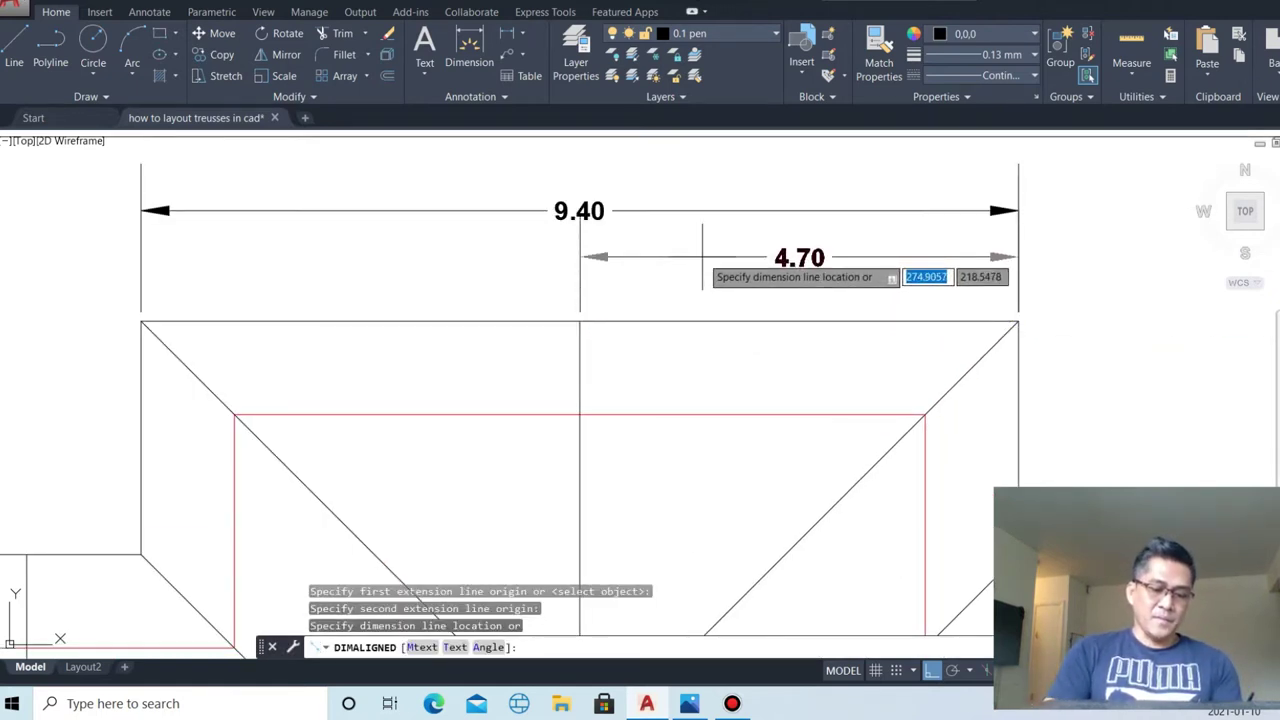
- Abandon the 4.70 dimension and offset the projection's centre line 2.35 to both sides
{"action": "key", "text": "Escape"}
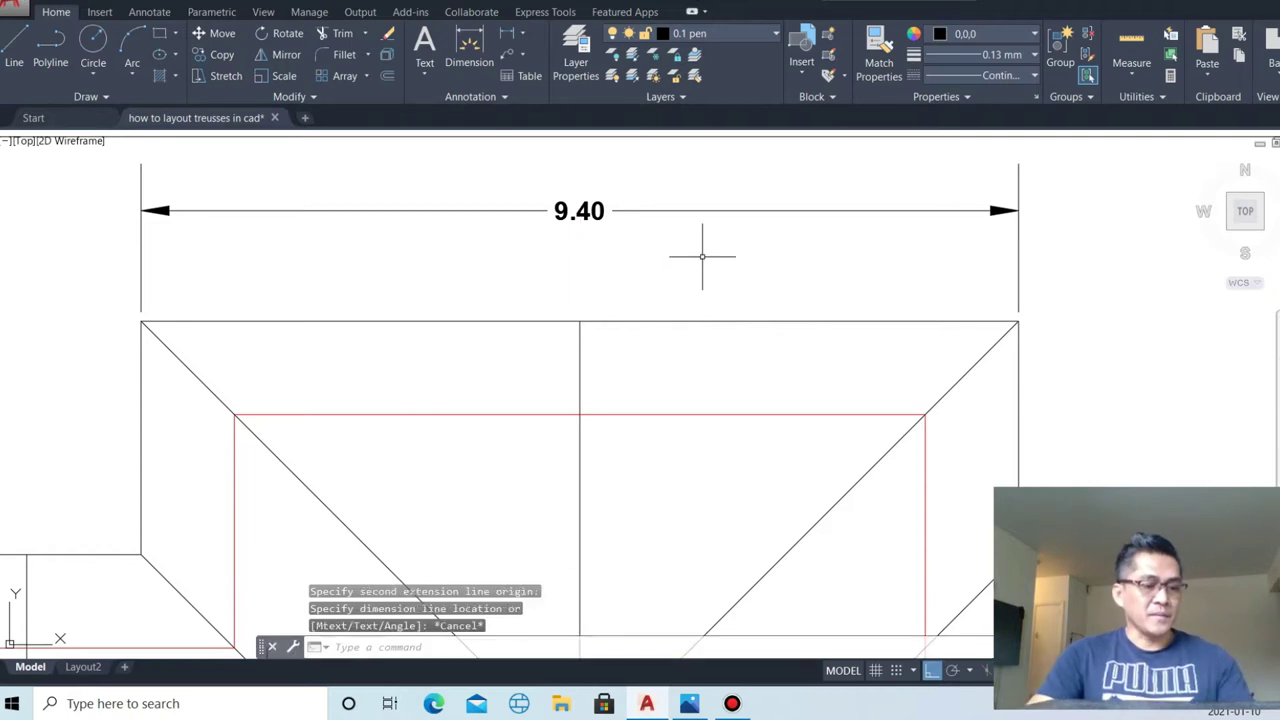
{"action": "type", "text": "o"}
{"action": "key", "text": "Return"}
{"action": "type", "text": "5"}
{"action": "key", "text": "Return"}
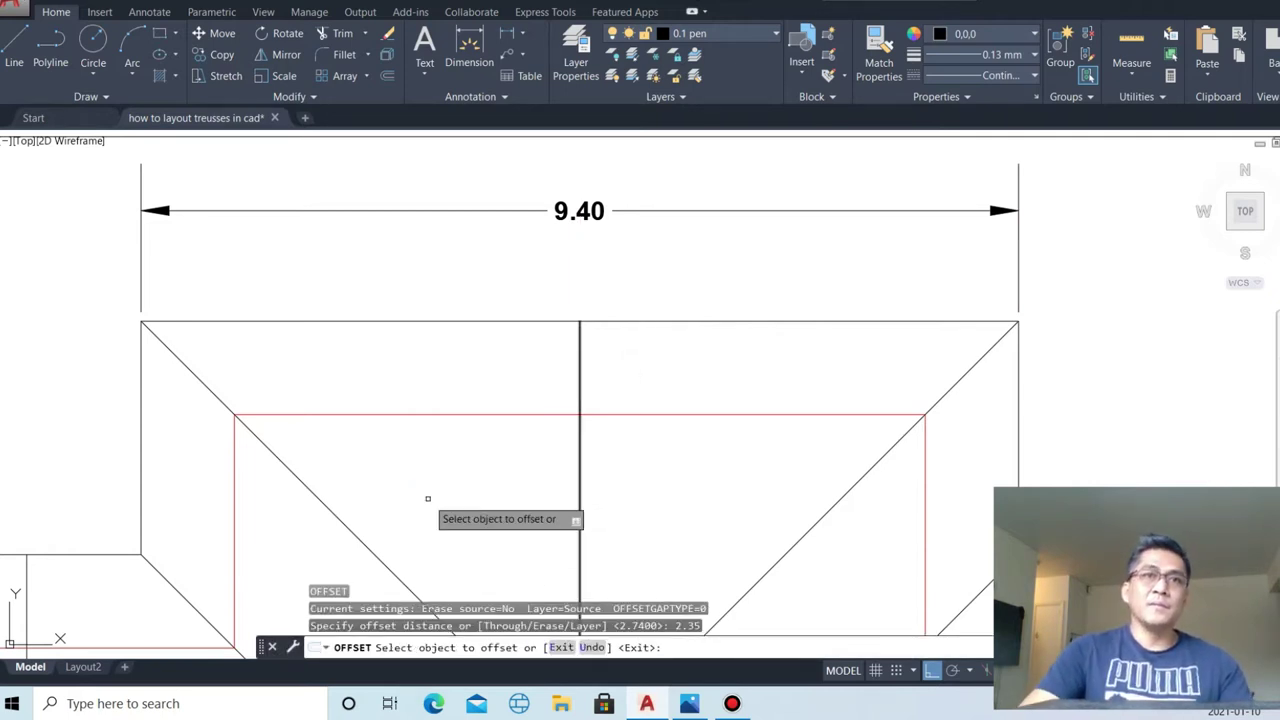
{"action": "left_click", "coordinate": [581, 356]}
{"action": "left_click", "coordinate": [650, 357]}
{"action": "left_click", "coordinate": [580, 356]}
{"action": "left_click", "coordinate": [480, 358]}
{"action": "key", "text": "Escape"}
- Trim the two new vertical truss lines back to the hips
{"action": "type", "text": "tr"}
{"action": "key", "text": "Return"}
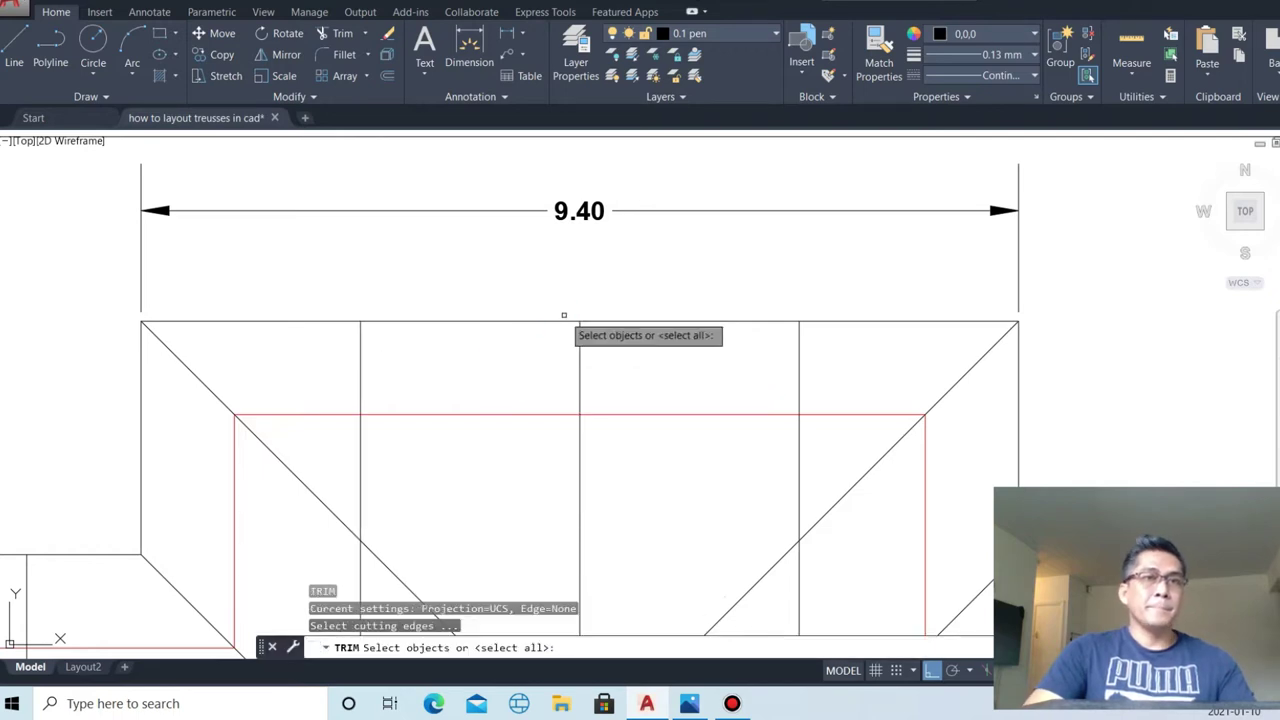
{"action": "key", "text": "Return"}
{"action": "scroll", "coordinate": [563, 314], "scroll_direction": "down", "scroll_amount": 5}
{"action": "scroll", "coordinate": [663, 470], "scroll_direction": "up", "scroll_amount": 5}
{"action": "left_click_drag", "start_coordinate": [663, 471], "coordinate": [564, 454]}
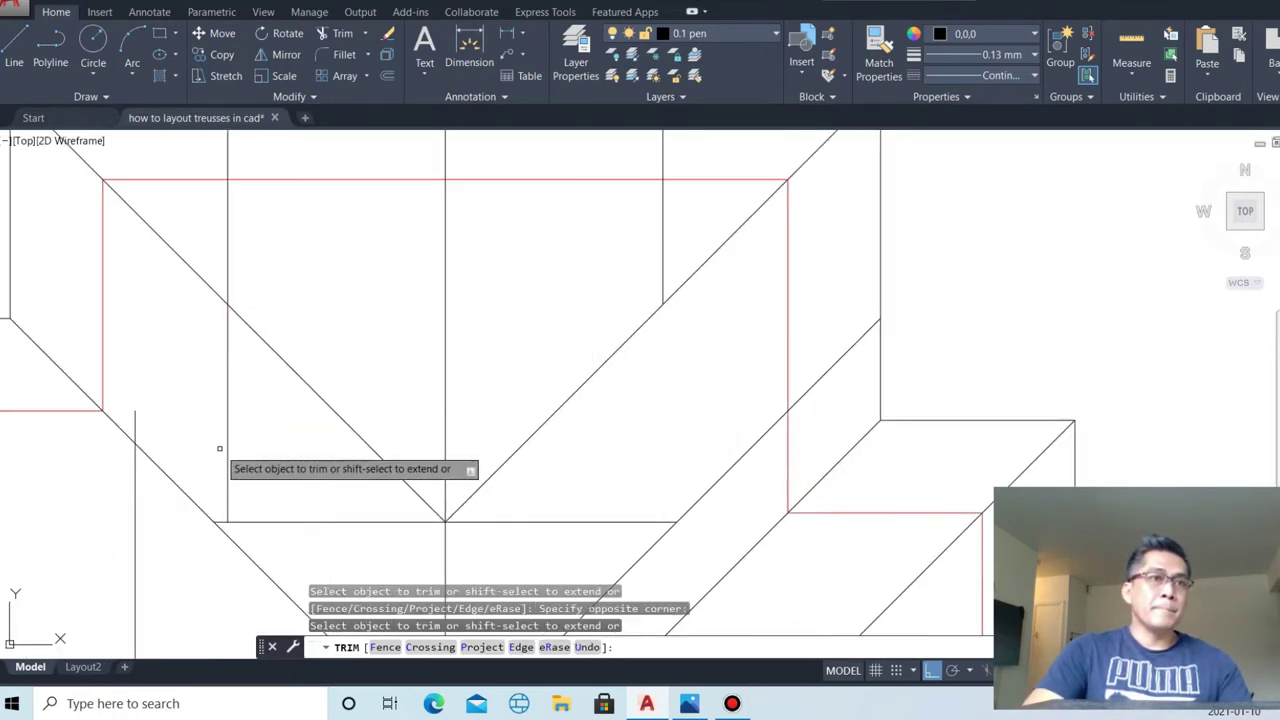
{"action": "key", "text": "Escape"}
{"action": "scroll", "coordinate": [222, 505], "scroll_direction": "down", "scroll_amount": 2}
- Draw two horizontal truss lines across the top projection
{"action": "type", "text": "l"}
{"action": "key", "text": "Return"}
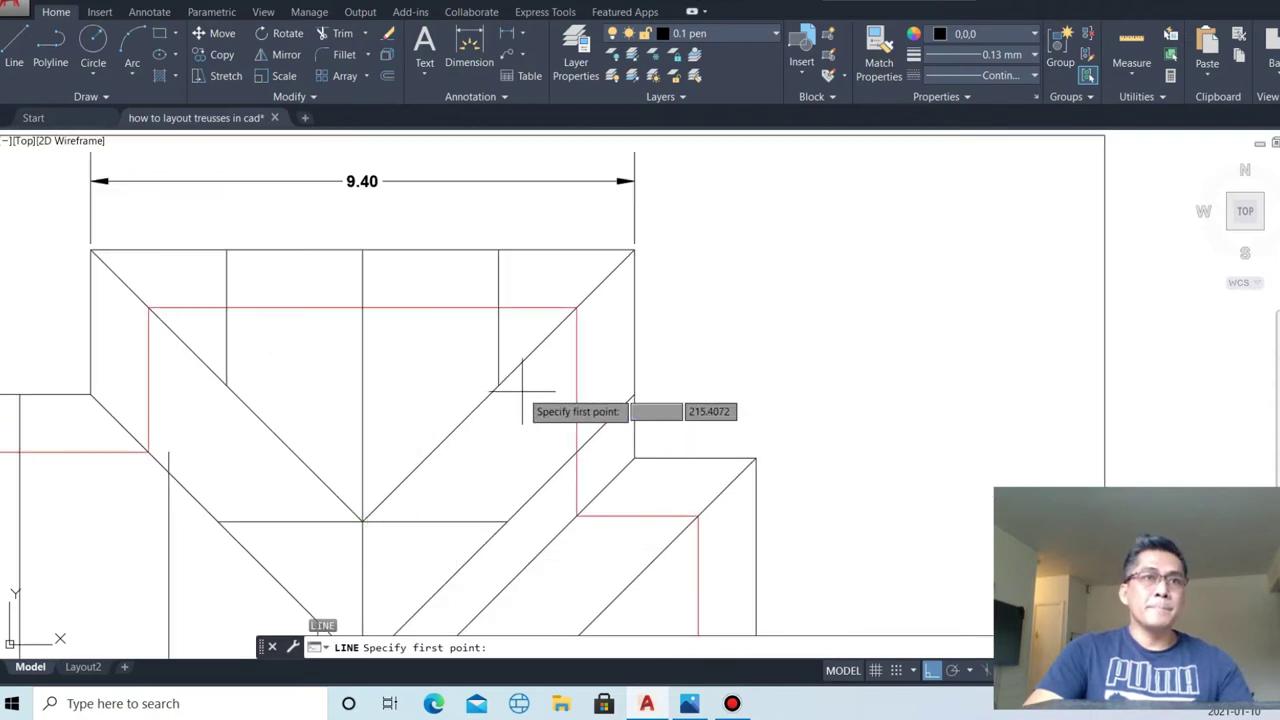
{"action": "left_click", "coordinate": [498, 384]}
{"action": "left_click", "coordinate": [680, 384]}
{"action": "key", "text": "Escape"}
{"action": "scroll", "coordinate": [684, 352], "scroll_direction": "down", "scroll_amount": 3}
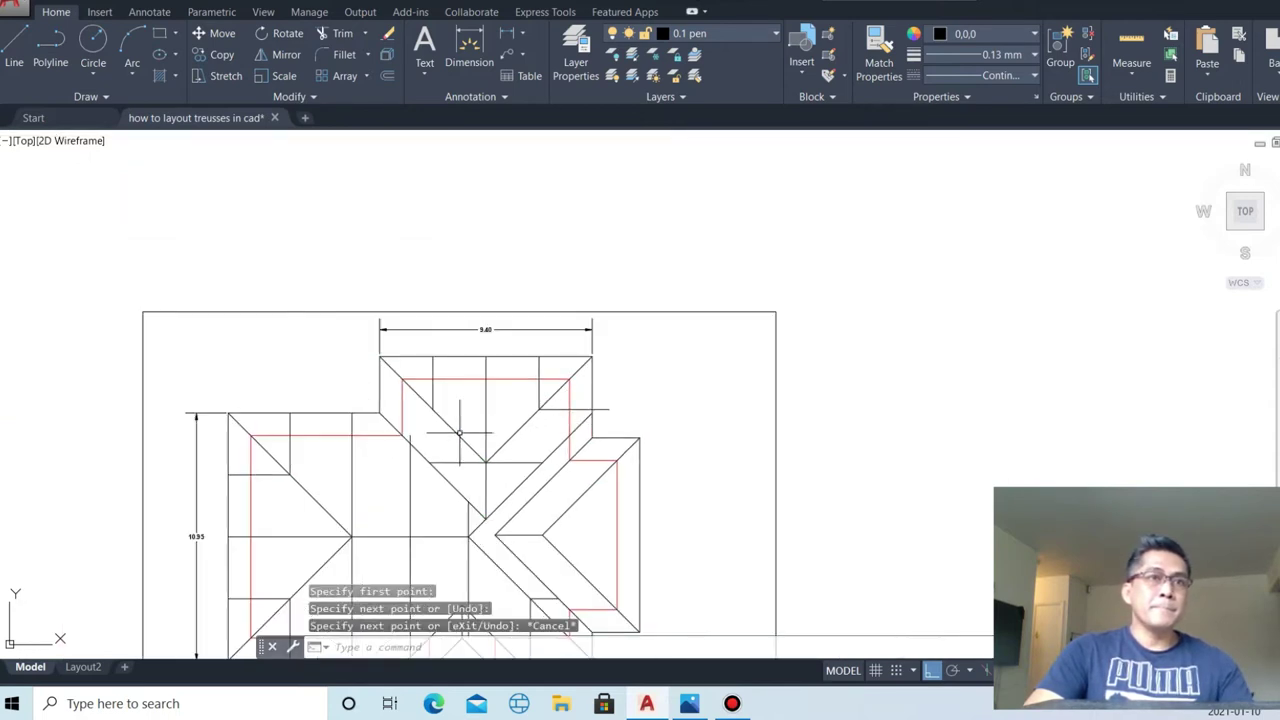
{"action": "scroll", "coordinate": [443, 425], "scroll_direction": "up", "scroll_amount": 3}
{"action": "type", "text": "l"}
{"action": "key", "text": "Return"}
{"action": "left_click", "coordinate": [554, 367]}
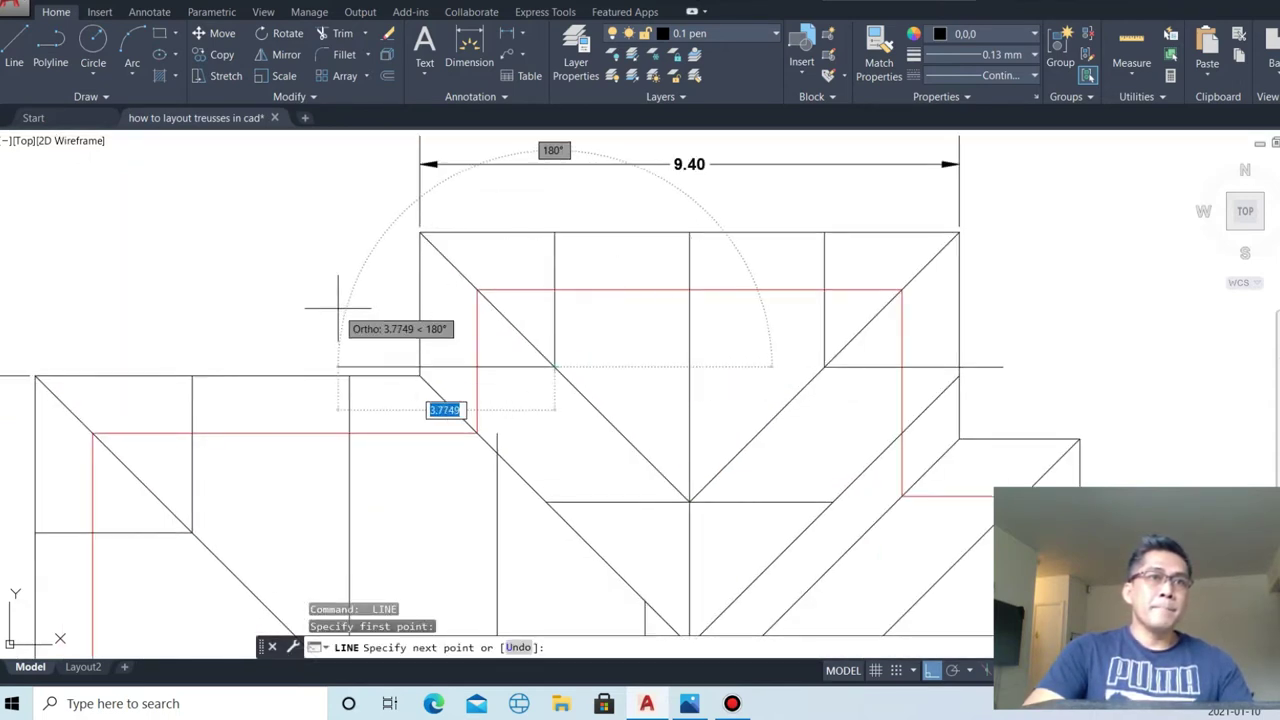
{"action": "left_click", "coordinate": [336, 290]}
{"action": "key", "text": "Escape"}
- Trim away the excess of the new horizontal line with a crossing window
{"action": "type", "text": "tr"}
{"action": "key", "text": "Return"}
{"action": "key", "text": "Return"}
{"action": "scroll", "coordinate": [394, 400], "scroll_direction": "up", "scroll_amount": 2}
{"action": "scroll", "coordinate": [400, 330], "scroll_direction": "up", "scroll_amount": 1}
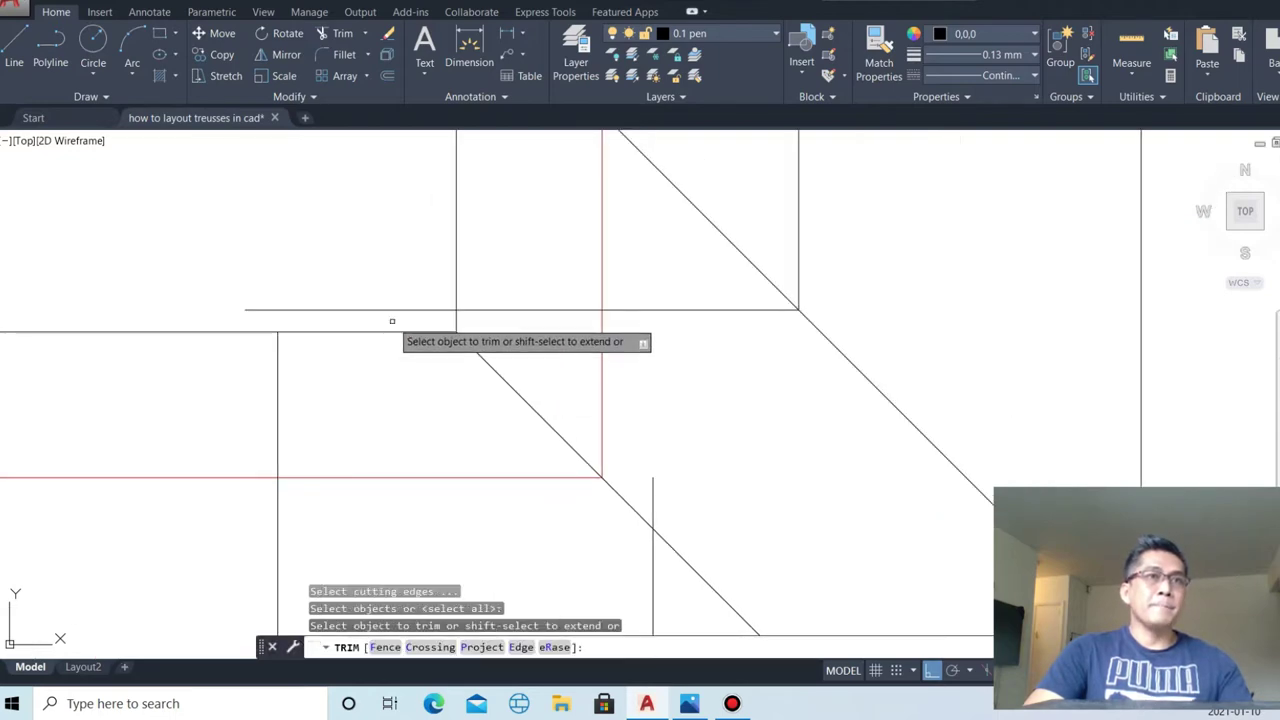
{"action": "left_click_drag", "start_coordinate": [400, 330], "coordinate": [223, 397]}
{"action": "scroll", "coordinate": [844, 347], "scroll_direction": "down", "scroll_amount": 3}
{"action": "key", "text": "Escape"}
{"action": "scroll", "coordinate": [881, 280], "scroll_direction": "down", "scroll_amount": 4}
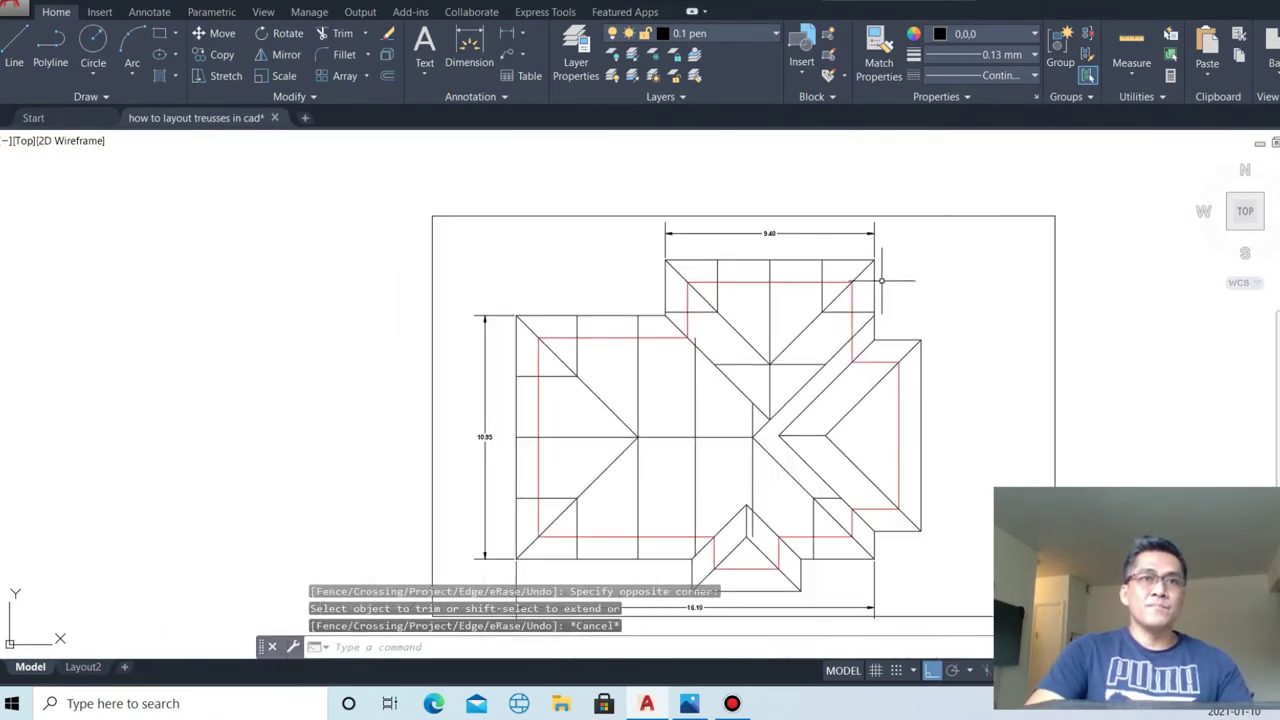
{"action": "scroll", "coordinate": [738, 304], "scroll_direction": "down", "scroll_amount": 2}
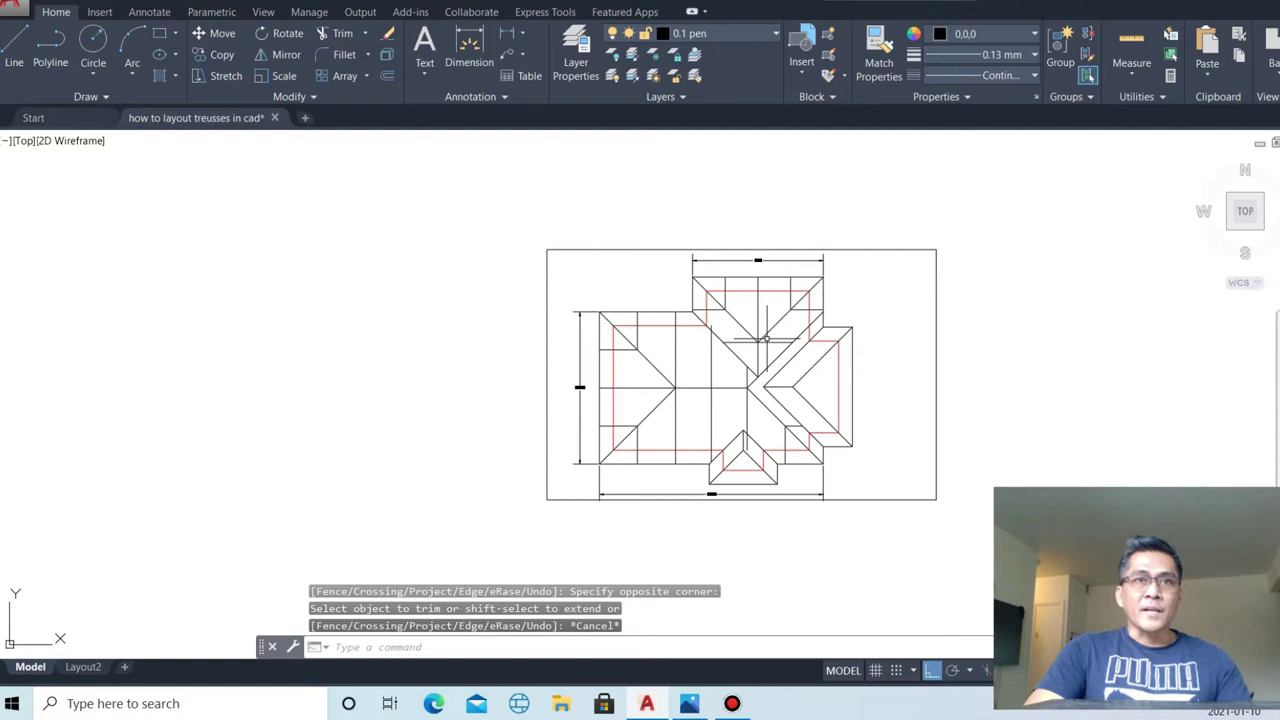
{"action": "scroll", "coordinate": [786, 343], "scroll_direction": "up", "scroll_amount": 4}
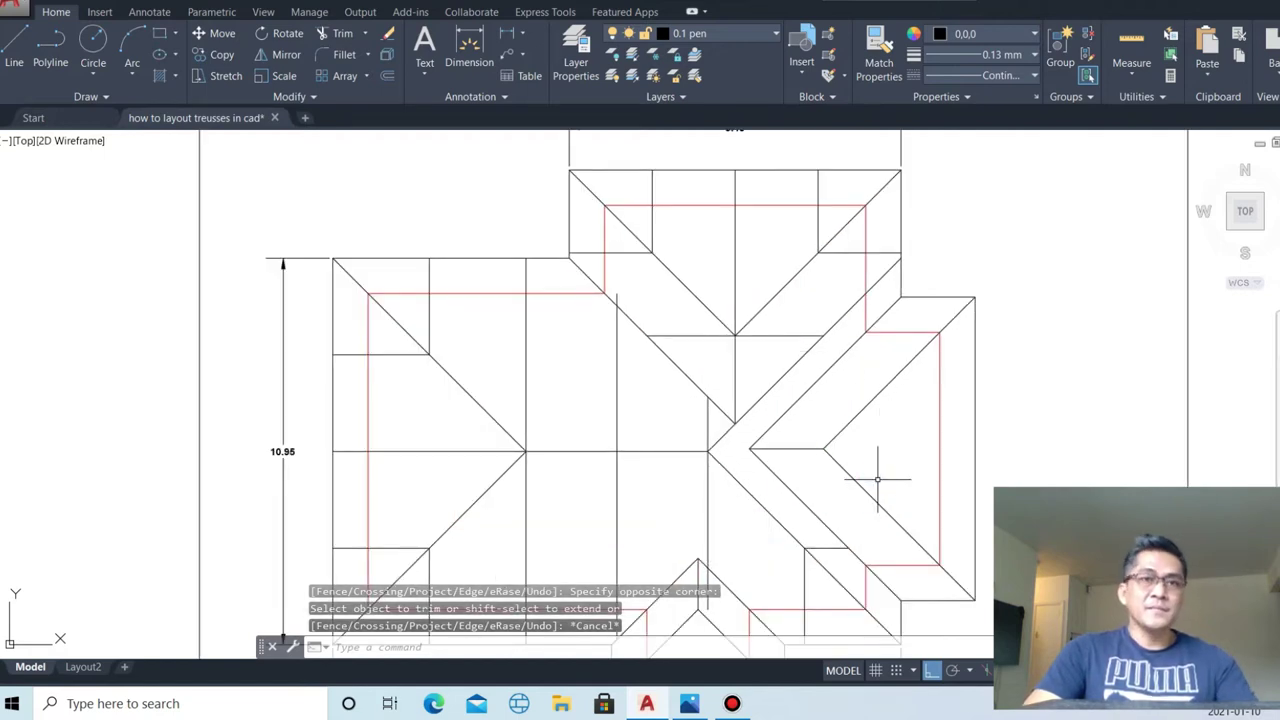
- Draw a horizontal line on the right wing extending past the roof edge
{"action": "type", "text": "l"}
{"action": "key", "text": "Return"}
{"action": "left_click", "coordinate": [825, 450]}
{"action": "left_click", "coordinate": [1055, 450]}
{"action": "key", "text": "Escape"}
- Trim the part of the line that runs past the roof edge
{"action": "type", "text": "tr"}
{"action": "key", "text": "Return"}
{"action": "key", "text": "Return"}
{"action": "left_click_drag", "start_coordinate": [1040, 470], "coordinate": [990, 420]}
{"action": "key", "text": "Escape"}
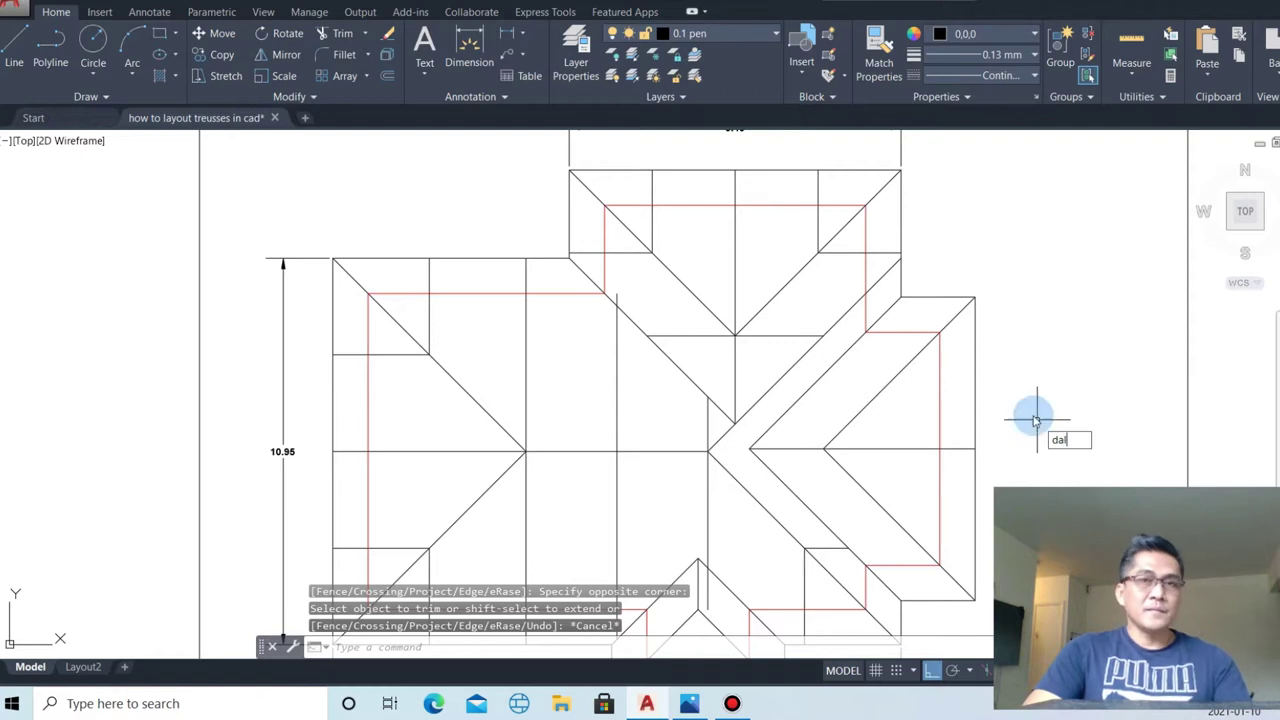
- Start a 4.30 aligned dimension between two roof corners, then abandon it
{"action": "key", "text": "Return"}
{"action": "left_click", "coordinate": [975, 297]}
{"action": "left_click", "coordinate": [975, 449]}
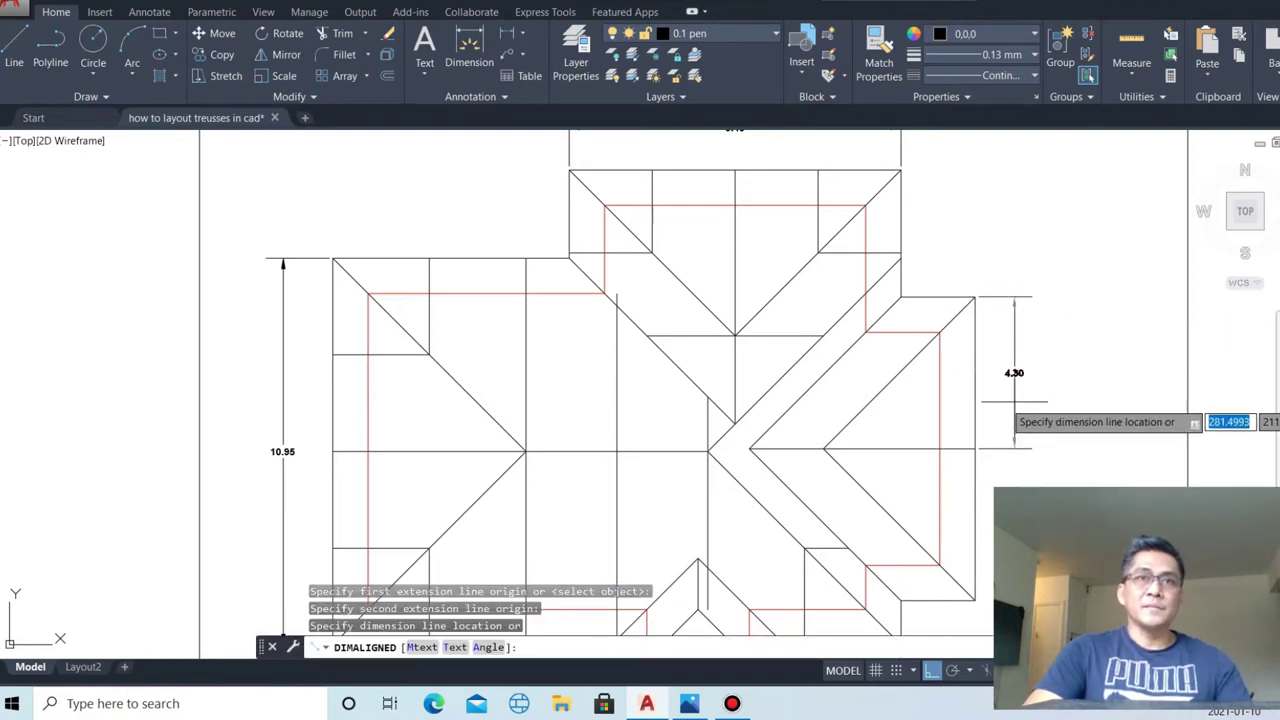
{"action": "scroll", "coordinate": [965, 465], "scroll_direction": "up", "scroll_amount": 2}
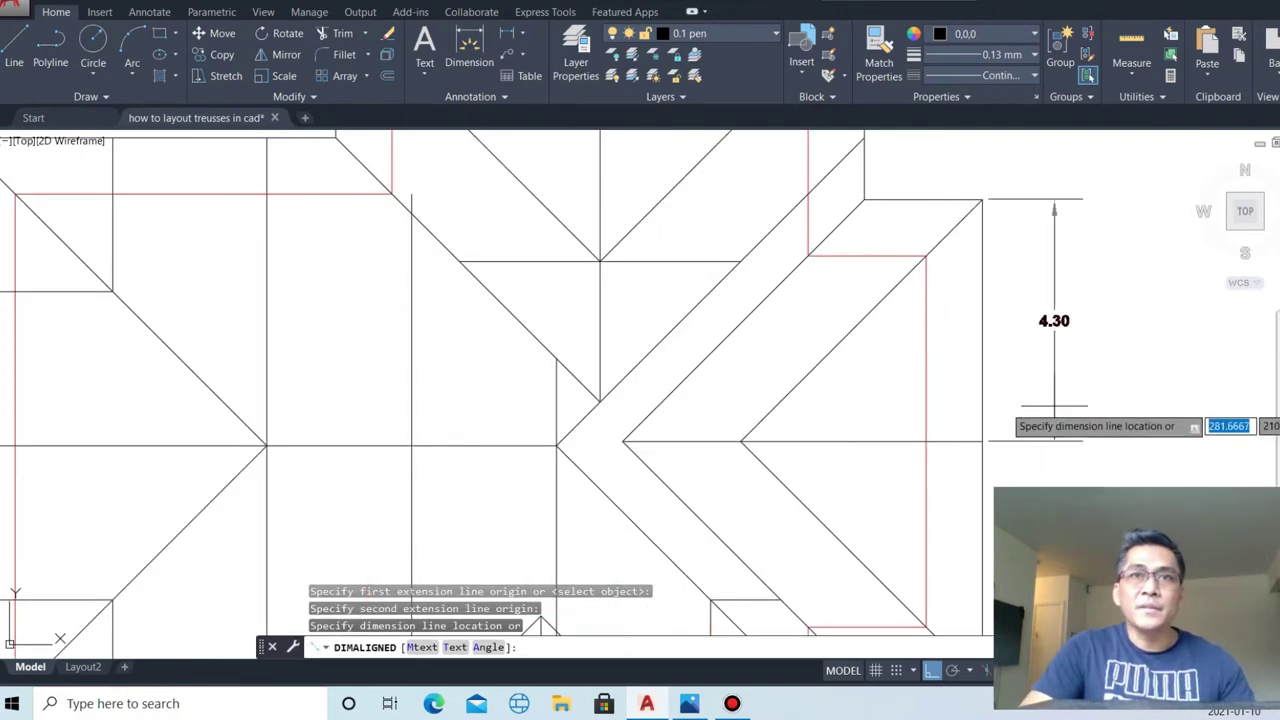
{"action": "key", "text": "Escape"}
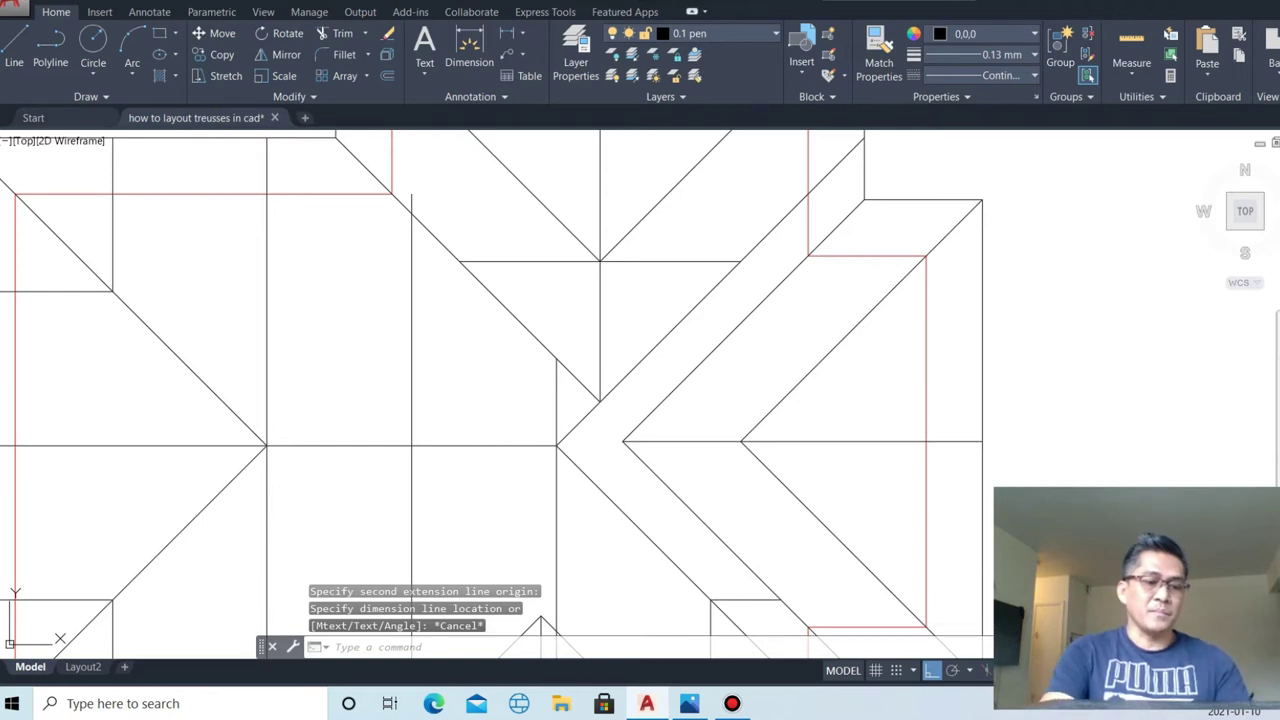
- Offset the right wing's horizontal line 2.15 both above and below
{"action": "type", "text": "o"}
{"action": "key", "text": "Return"}
{"action": "type", "text": "2"}
{"action": "key", "text": "Return"}
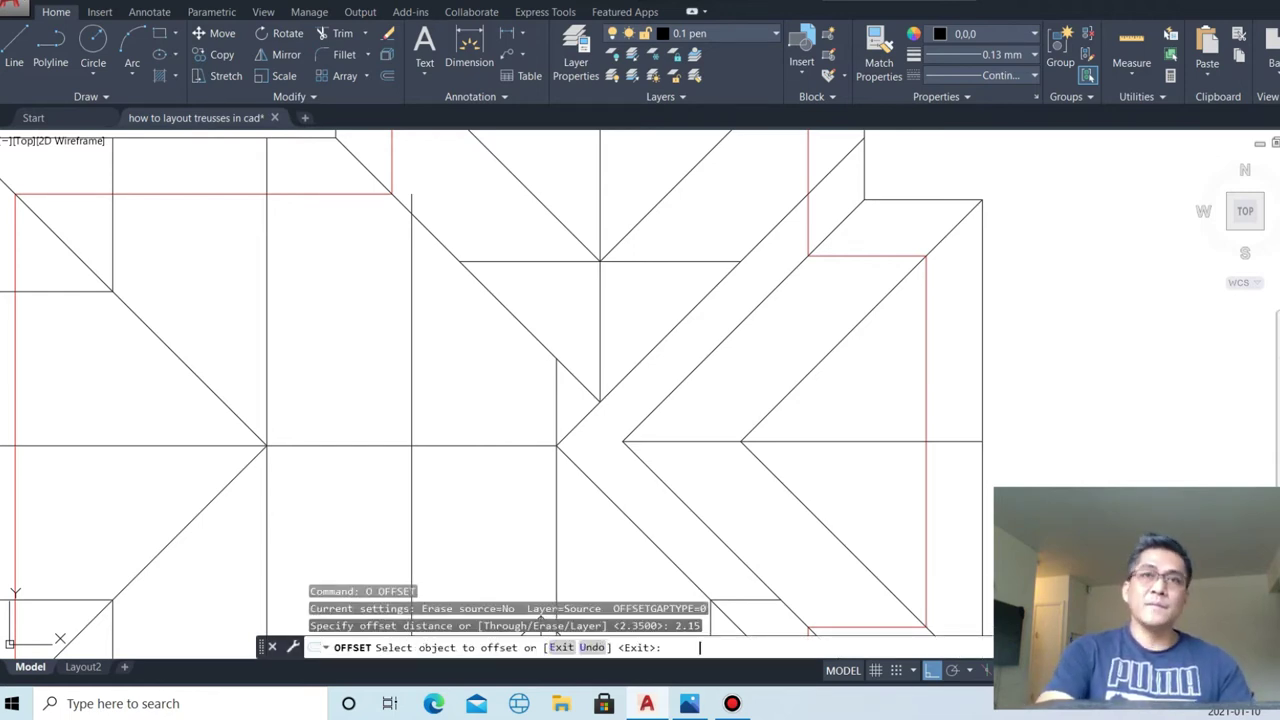
{"action": "left_click", "coordinate": [881, 442]}
{"action": "left_click", "coordinate": [889, 400]}
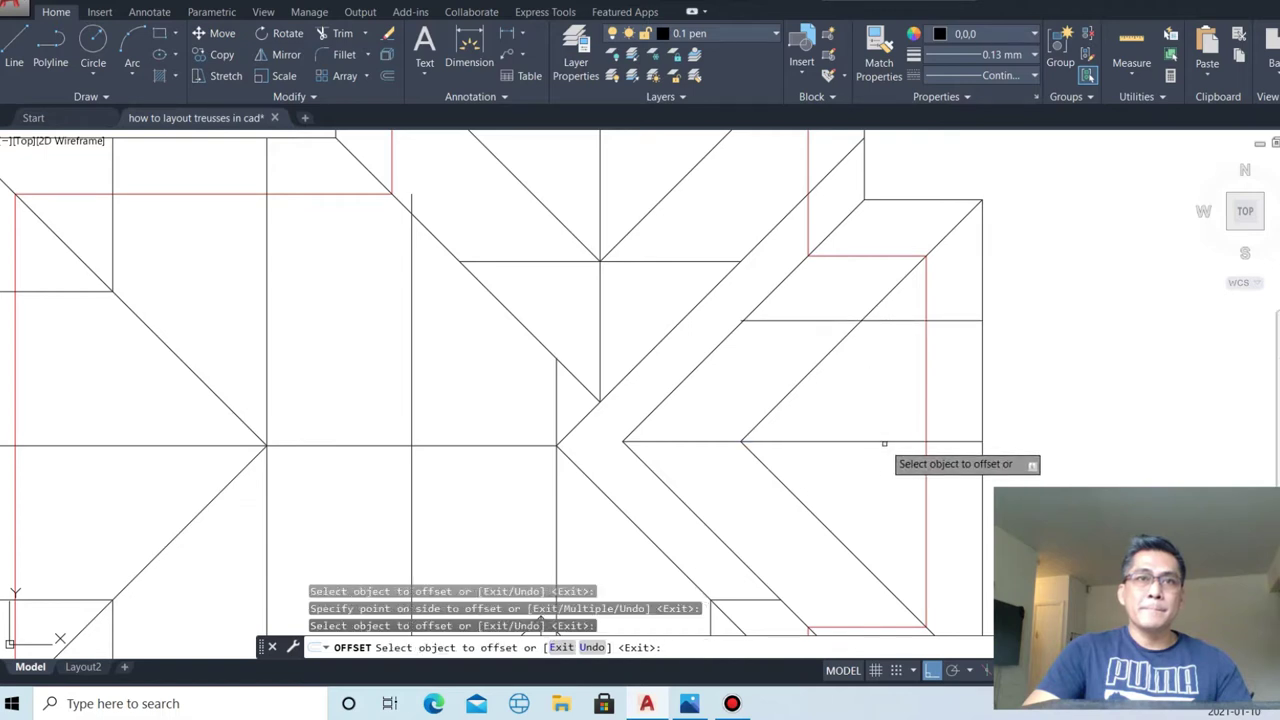
{"action": "left_click", "coordinate": [887, 441]}
{"action": "scroll", "coordinate": [891, 438], "scroll_direction": "down", "scroll_amount": 2}
{"action": "left_click", "coordinate": [880, 505]}
{"action": "key", "text": "Escape"}
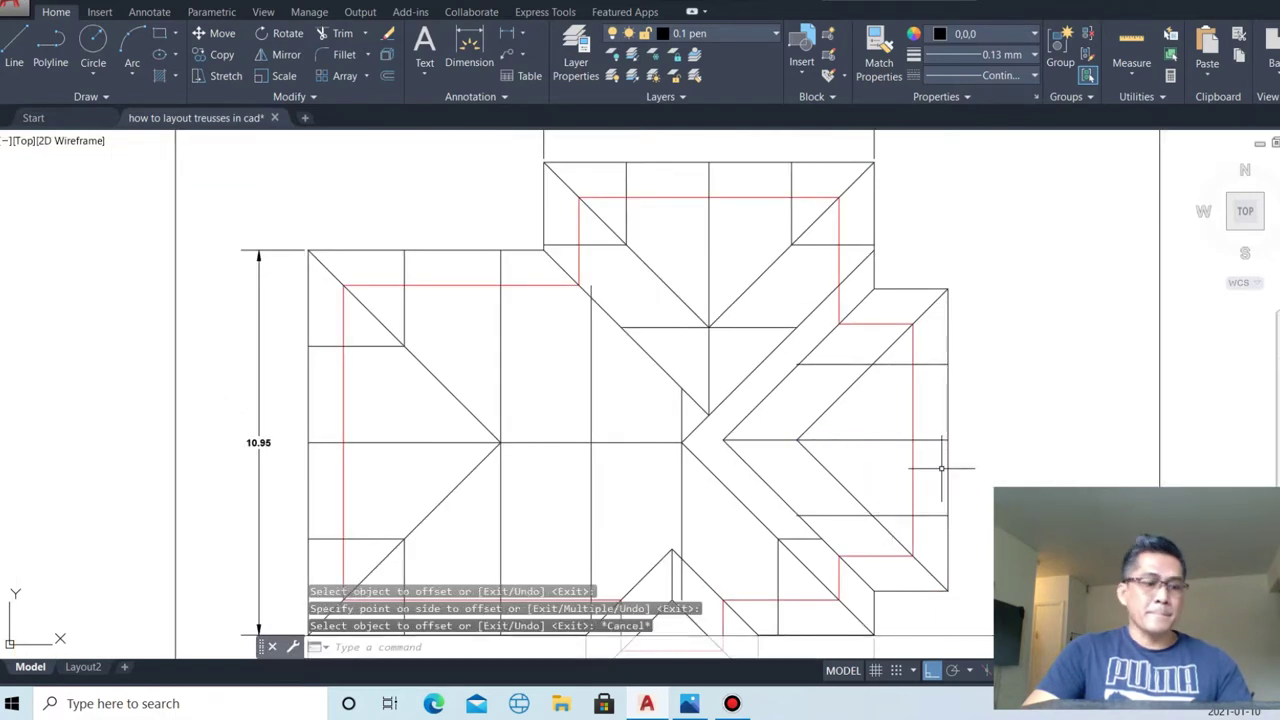
- Trim the new lines' ends past the hips and the piece between the diagonals
{"action": "type", "text": "r"}
{"action": "key", "text": "Return"}
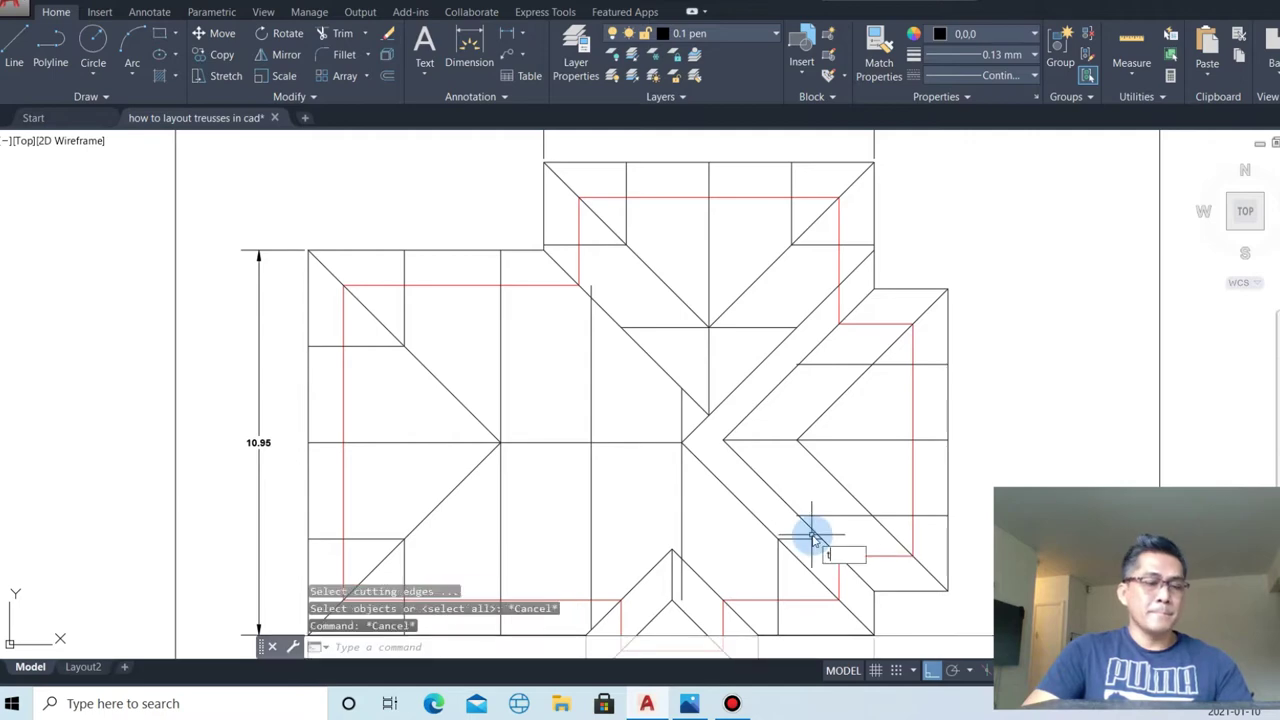
{"action": "key", "text": "Return"}
{"action": "scroll", "coordinate": [780, 525], "scroll_direction": "up", "scroll_amount": 3}
{"action": "scroll", "coordinate": [794, 514], "scroll_direction": "up", "scroll_amount": 2}
{"action": "left_click_drag", "start_coordinate": [629, 474], "coordinate": [597, 446]}
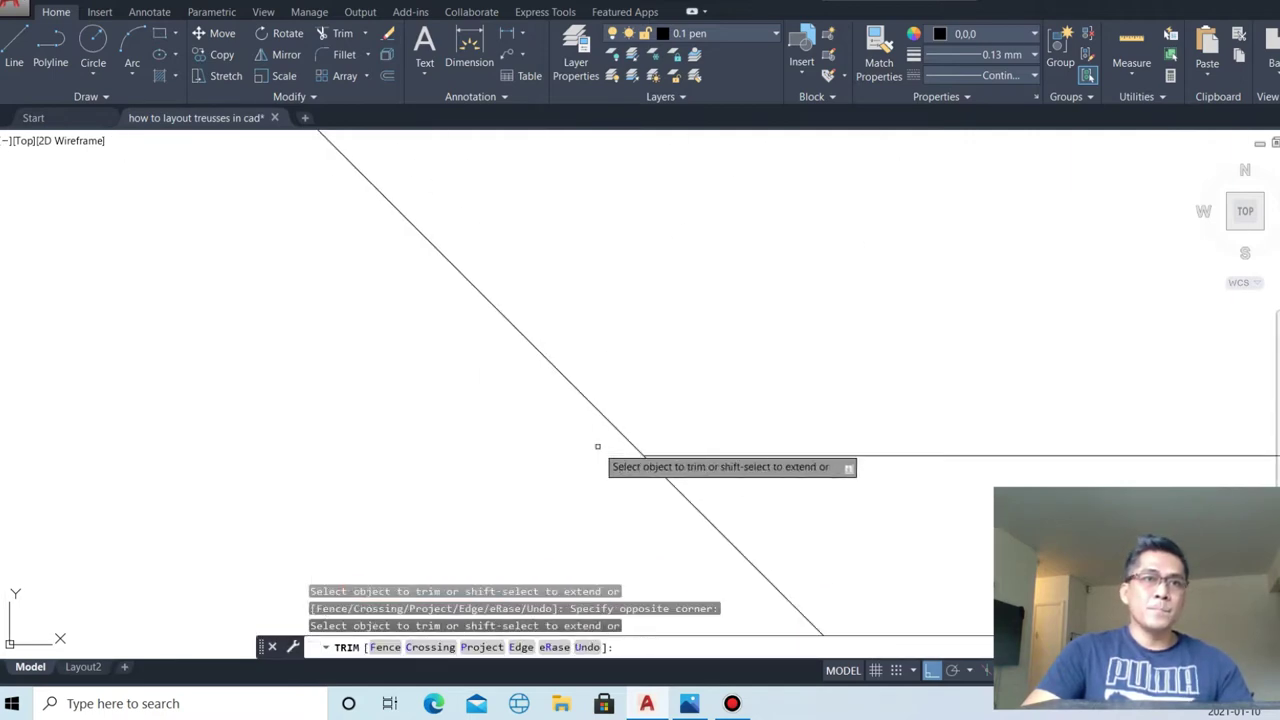
{"action": "scroll", "coordinate": [771, 504], "scroll_direction": "down", "scroll_amount": 2}
{"action": "scroll", "coordinate": [857, 500], "scroll_direction": "down", "scroll_amount": 1}
{"action": "scroll", "coordinate": [951, 477], "scroll_direction": "down", "scroll_amount": 3}
{"action": "scroll", "coordinate": [914, 404], "scroll_direction": "up", "scroll_amount": 2}
{"action": "scroll", "coordinate": [914, 404], "scroll_direction": "up", "scroll_amount": 2}
{"action": "scroll", "coordinate": [871, 440], "scroll_direction": "down", "scroll_amount": 1}
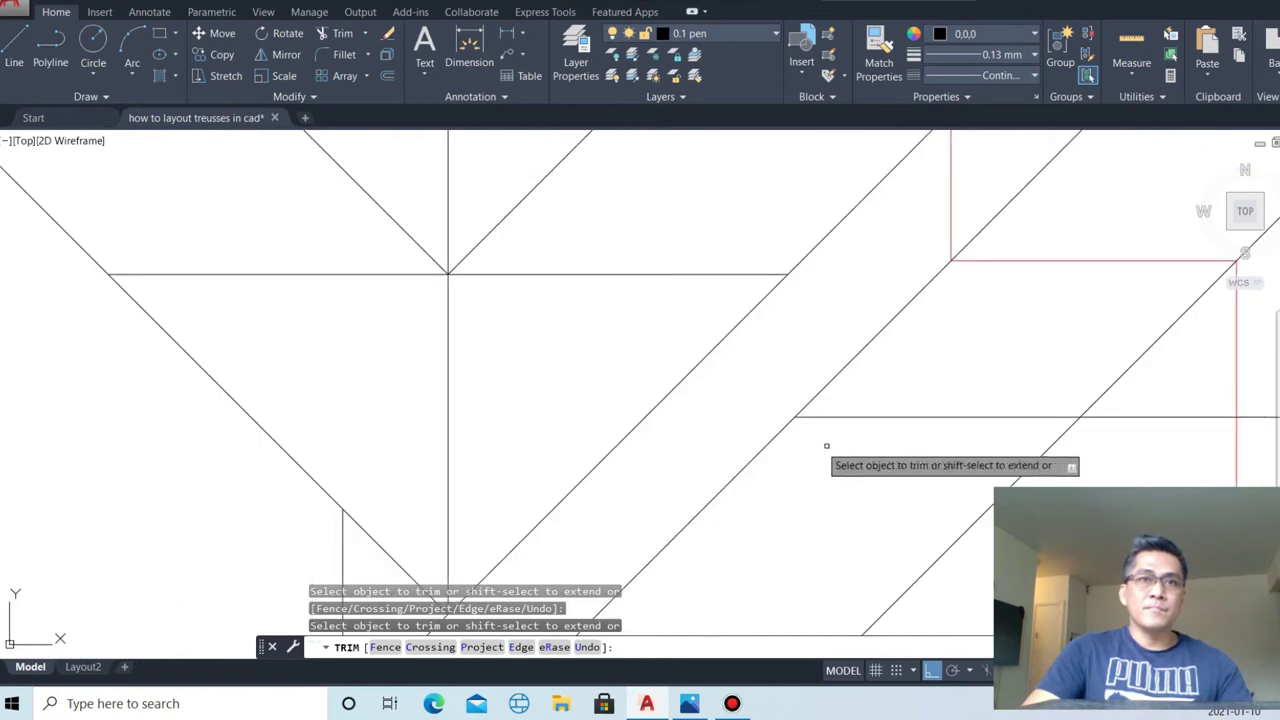
{"action": "left_click_drag", "start_coordinate": [933, 421], "coordinate": [859, 394]}
{"action": "key", "text": "Escape"}
{"action": "scroll", "coordinate": [867, 413], "scroll_direction": "down", "scroll_amount": 2}
- Draw a vertical line up from the wing's lower corner and start trimming its end
{"action": "key", "text": "l"}
{"action": "key", "text": "Return"}
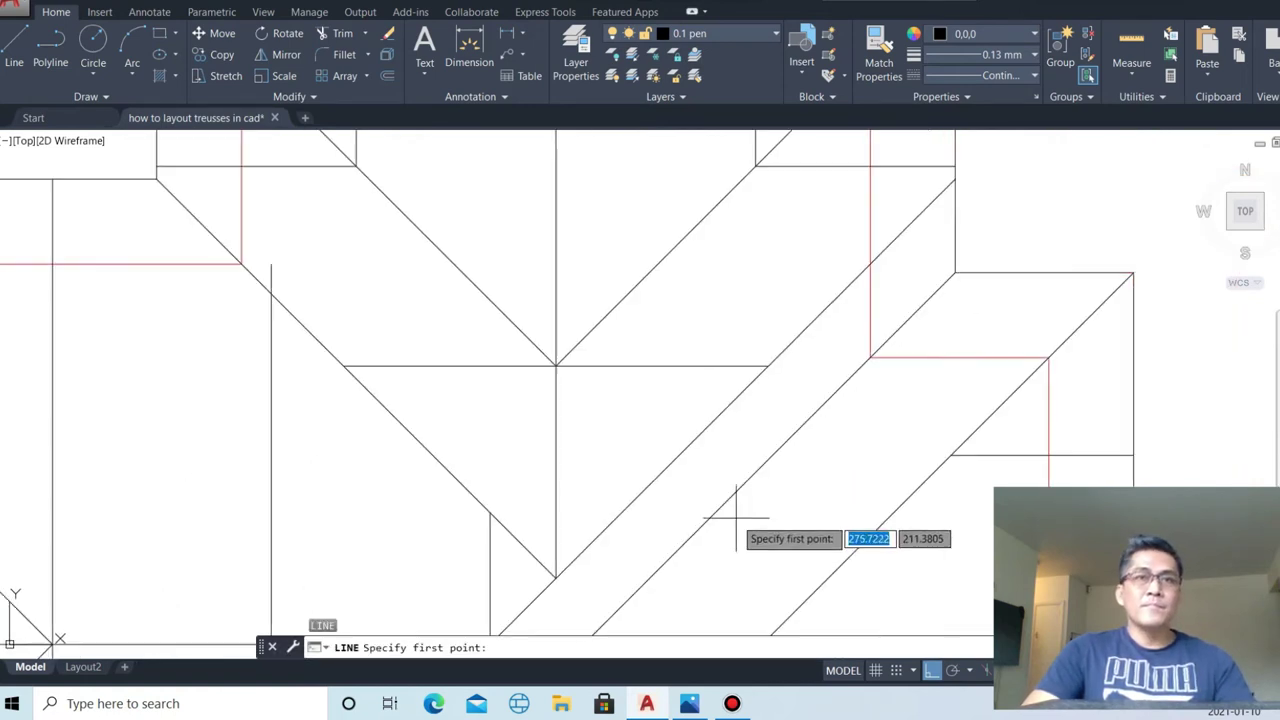
{"action": "left_click", "coordinate": [951, 456]}
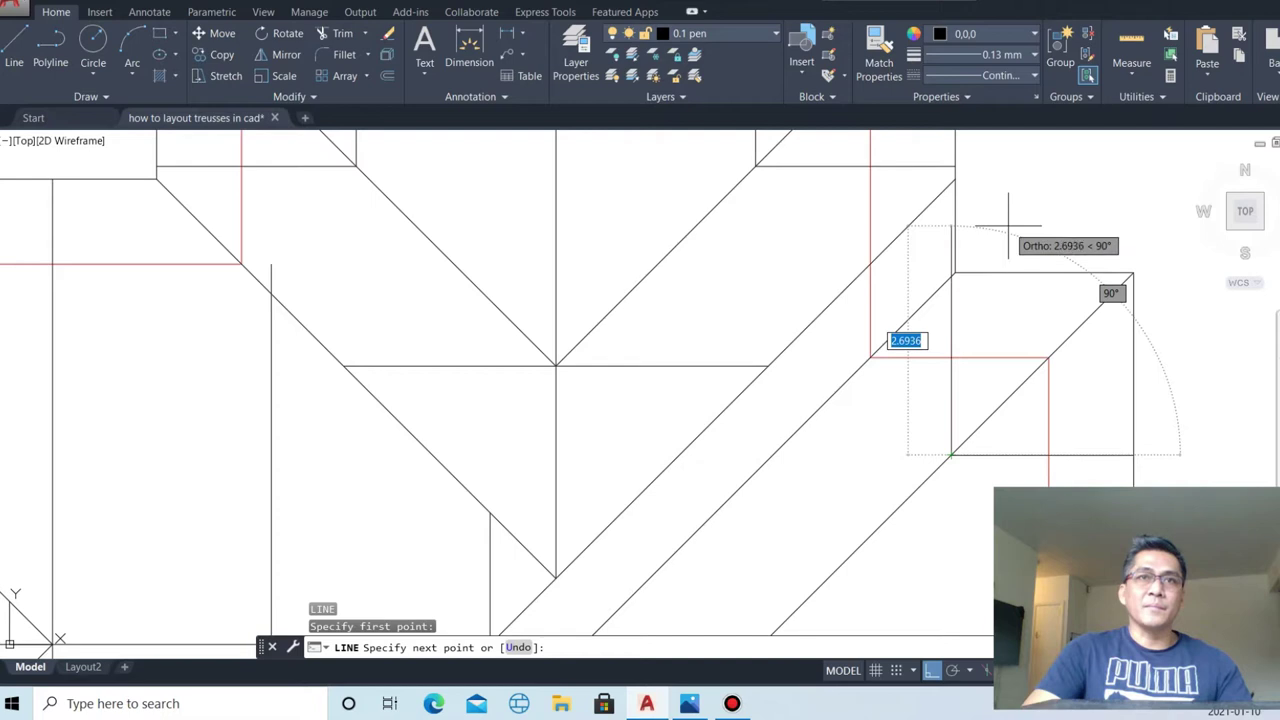
{"action": "left_click", "coordinate": [951, 273]}
{"action": "key", "text": "Escape"}
{"action": "key", "text": "t"}
{"action": "key", "text": "r"}
{"action": "key", "text": "Return"}
{"action": "key", "text": "Return"}
{"action": "scroll", "coordinate": [955, 240], "scroll_direction": "up", "scroll_amount": 3}
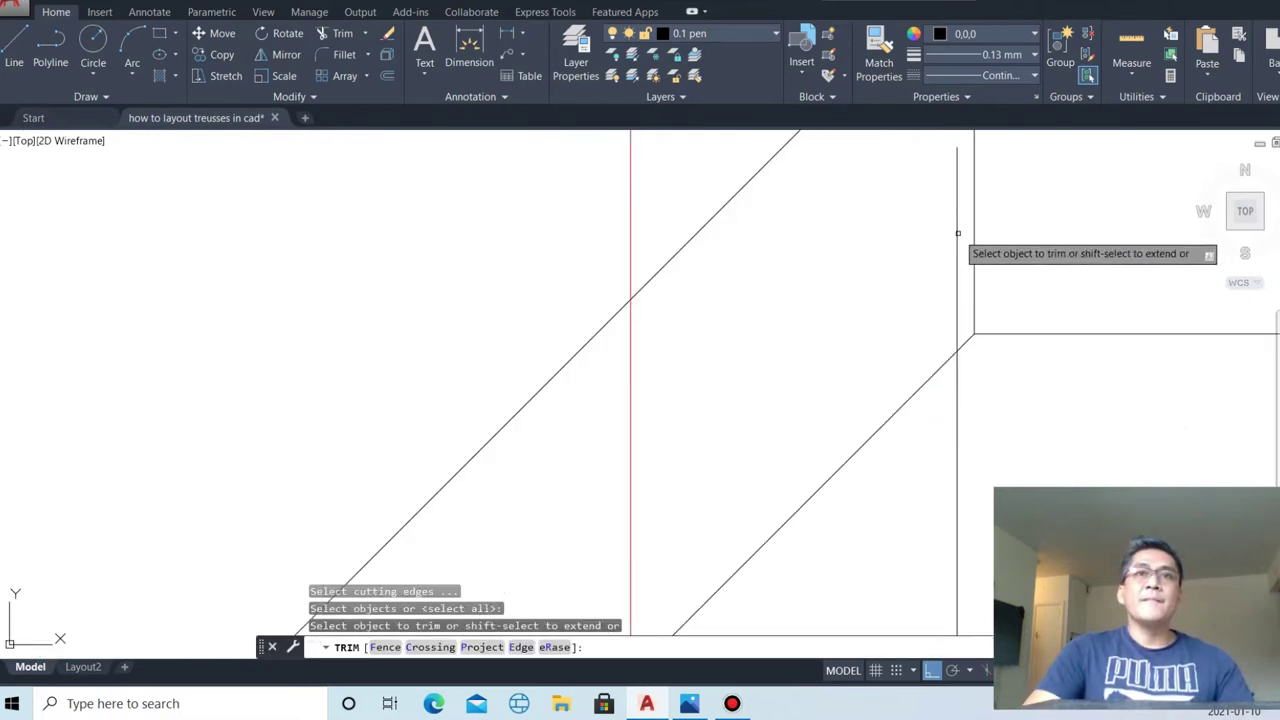
{"action": "left_click", "coordinate": [945, 217]}
{"action": "scroll", "coordinate": [1011, 216], "scroll_direction": "down", "scroll_amount": 5}
{"action": "key", "text": "Escape"}
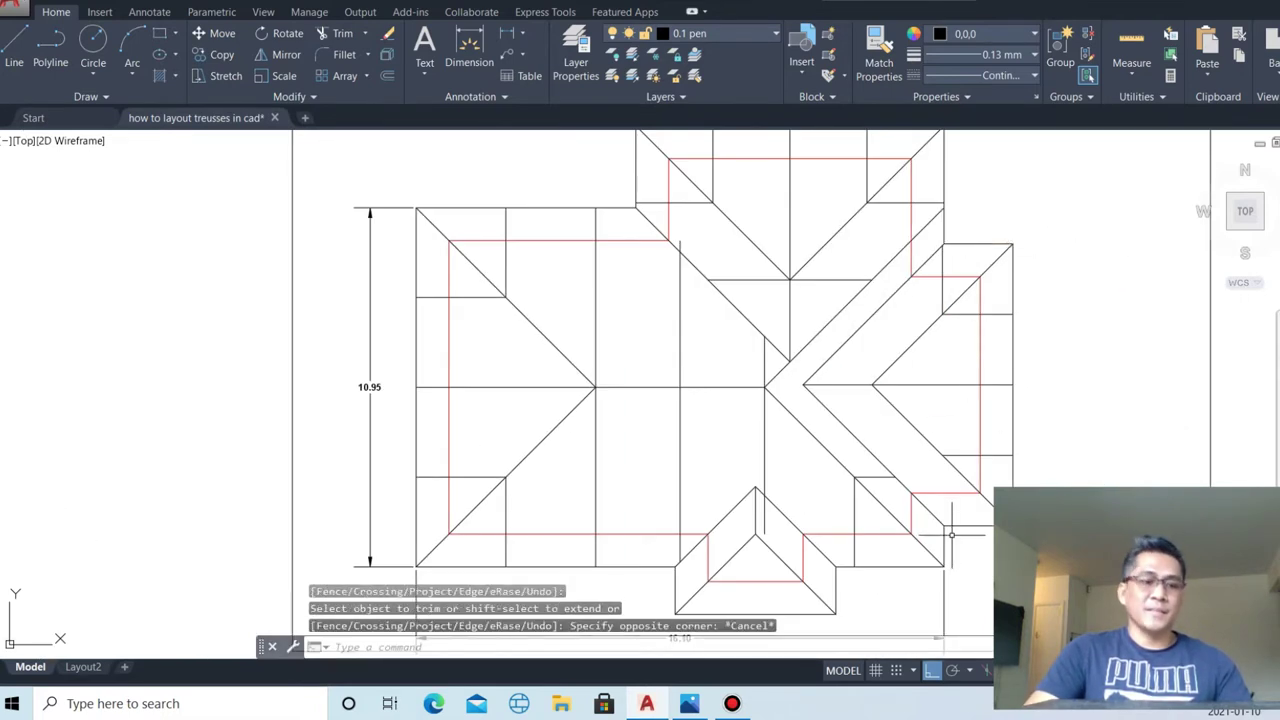
- Add a short vertical fascia corner line and trim its overshooting ends
{"action": "key", "text": "l"}
{"action": "key", "text": "Return"}
{"action": "scroll", "coordinate": [951, 540], "scroll_direction": "up", "scroll_amount": 2}
{"action": "scroll", "coordinate": [955, 320], "scroll_direction": "up", "scroll_amount": 2}
{"action": "left_click", "coordinate": [943, 293]}
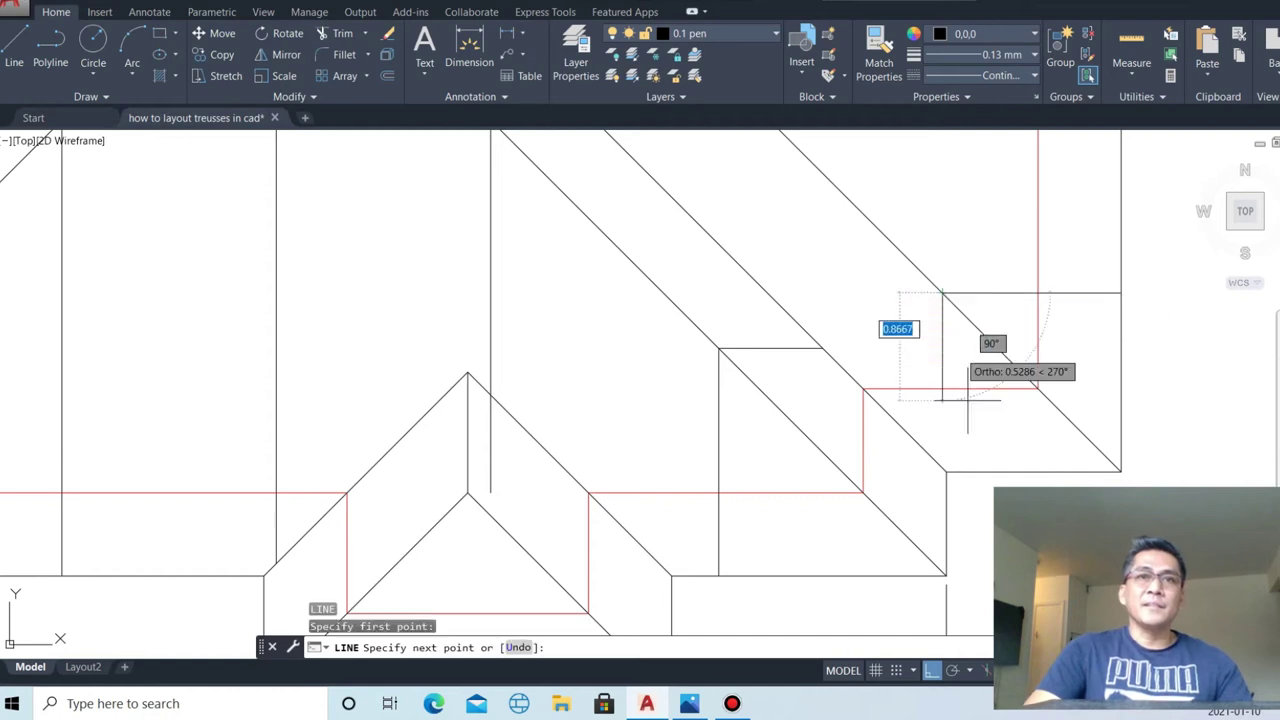
{"action": "left_click", "coordinate": [971, 518]}
{"action": "key", "text": "Escape"}
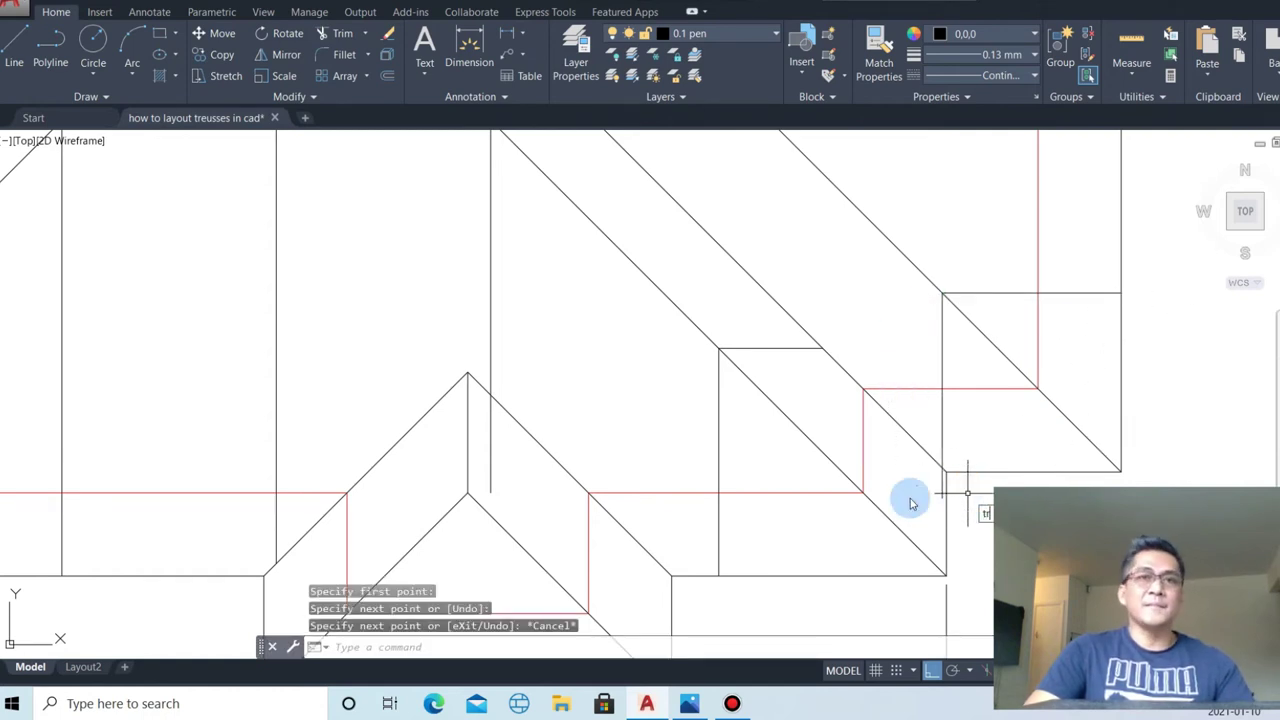
{"action": "key", "text": "Return"}
{"action": "key", "text": "Return"}
{"action": "scroll", "coordinate": [934, 489], "scroll_direction": "up", "scroll_amount": 3}
{"action": "left_click", "coordinate": [967, 476]}
{"action": "key", "text": "Escape"}
{"action": "scroll", "coordinate": [1036, 481], "scroll_direction": "down", "scroll_amount": 5}
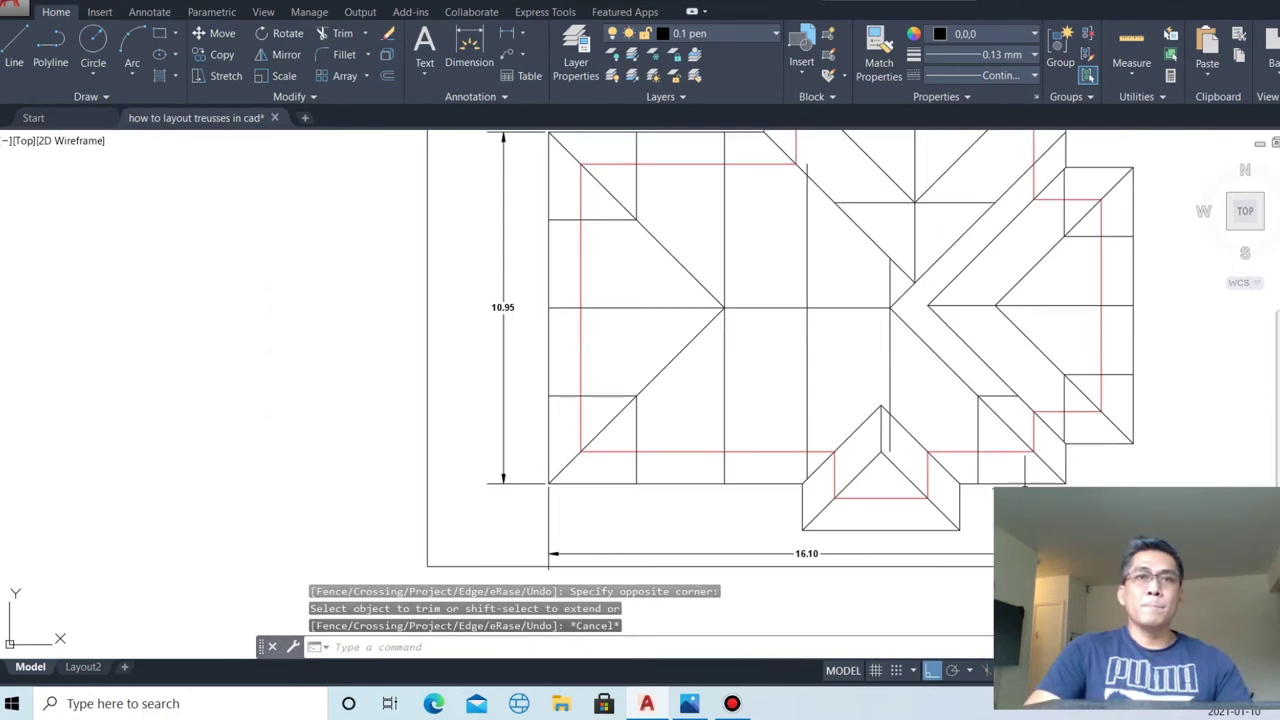
{"action": "scroll", "coordinate": [862, 539], "scroll_direction": "down", "scroll_amount": 2}
{"action": "scroll", "coordinate": [829, 389], "scroll_direction": "up", "scroll_amount": 2}
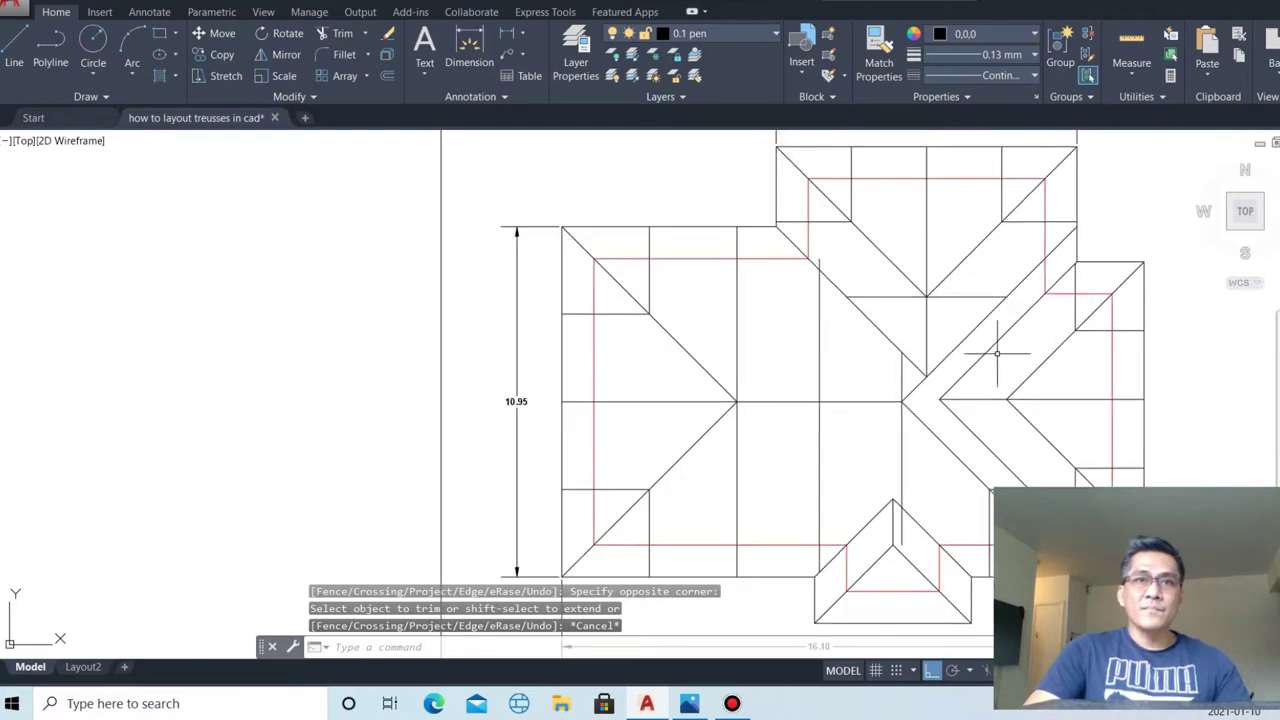
{"action": "scroll", "coordinate": [975, 388], "scroll_direction": "up", "scroll_amount": 3}
{"action": "scroll", "coordinate": [960, 404], "scroll_direction": "up", "scroll_amount": 3}
- Draw a horizontal line from the diagonal intersection rightward and trim off its excess
{"action": "type", "text": "l"}
{"action": "key", "text": "Return"}
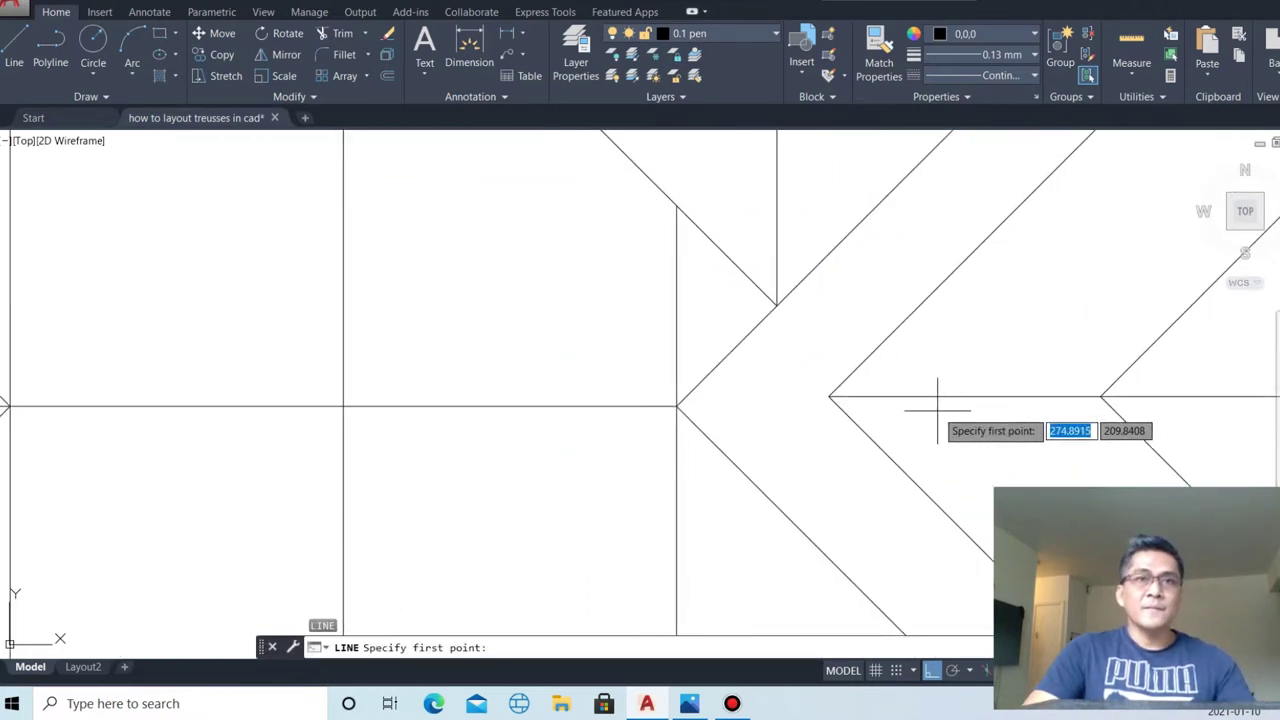
{"action": "left_click", "coordinate": [680, 407]}
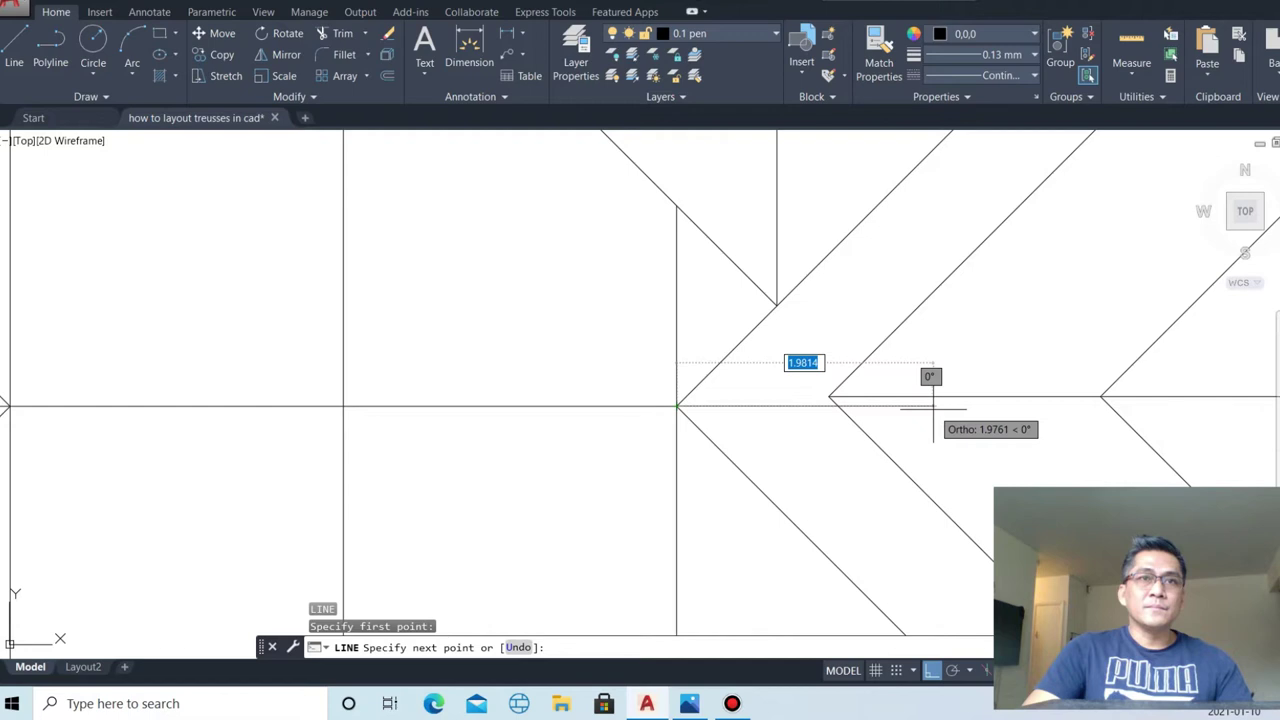
{"action": "left_click", "coordinate": [932, 385]}
{"action": "key", "text": "Escape"}
{"action": "type", "text": "tr"}
{"action": "key", "text": "Return"}
{"action": "key", "text": "Return"}
{"action": "left_click", "coordinate": [855, 385]}
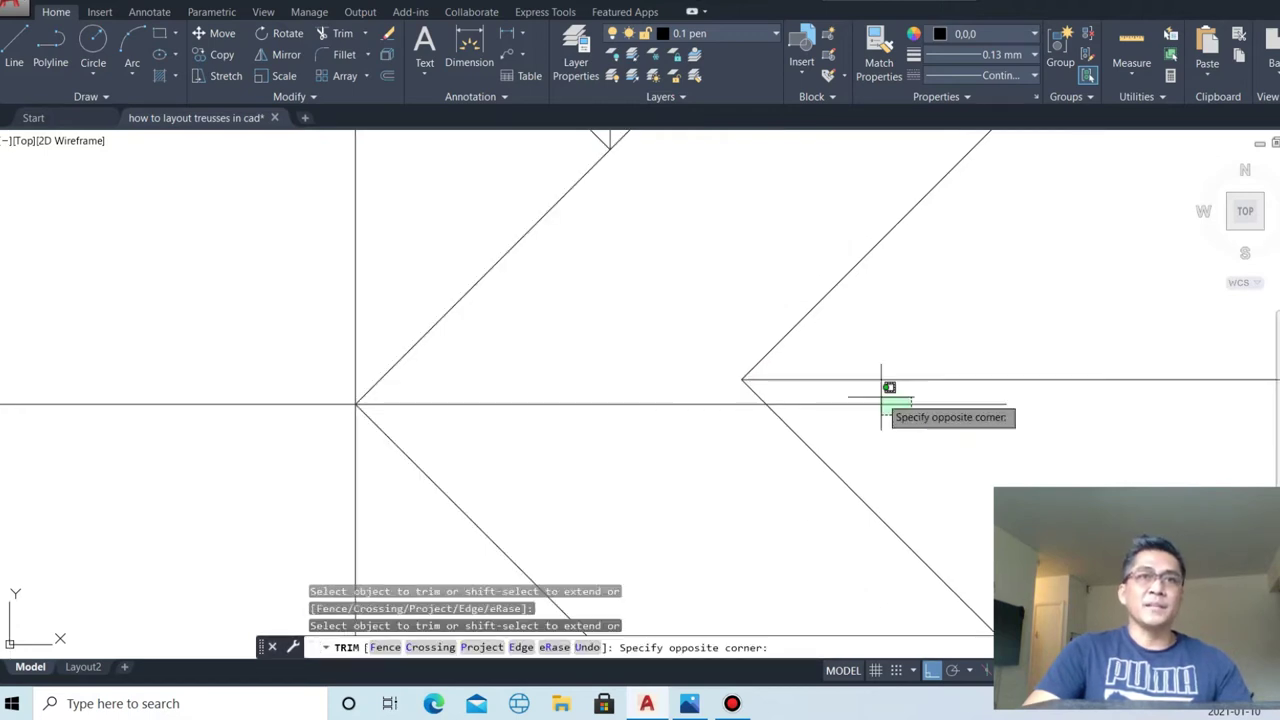
{"action": "left_click", "coordinate": [900, 405]}
{"action": "scroll", "coordinate": [986, 402], "scroll_direction": "down", "scroll_amount": 3}
{"action": "scroll", "coordinate": [975, 380], "scroll_direction": "down", "scroll_amount": 5}
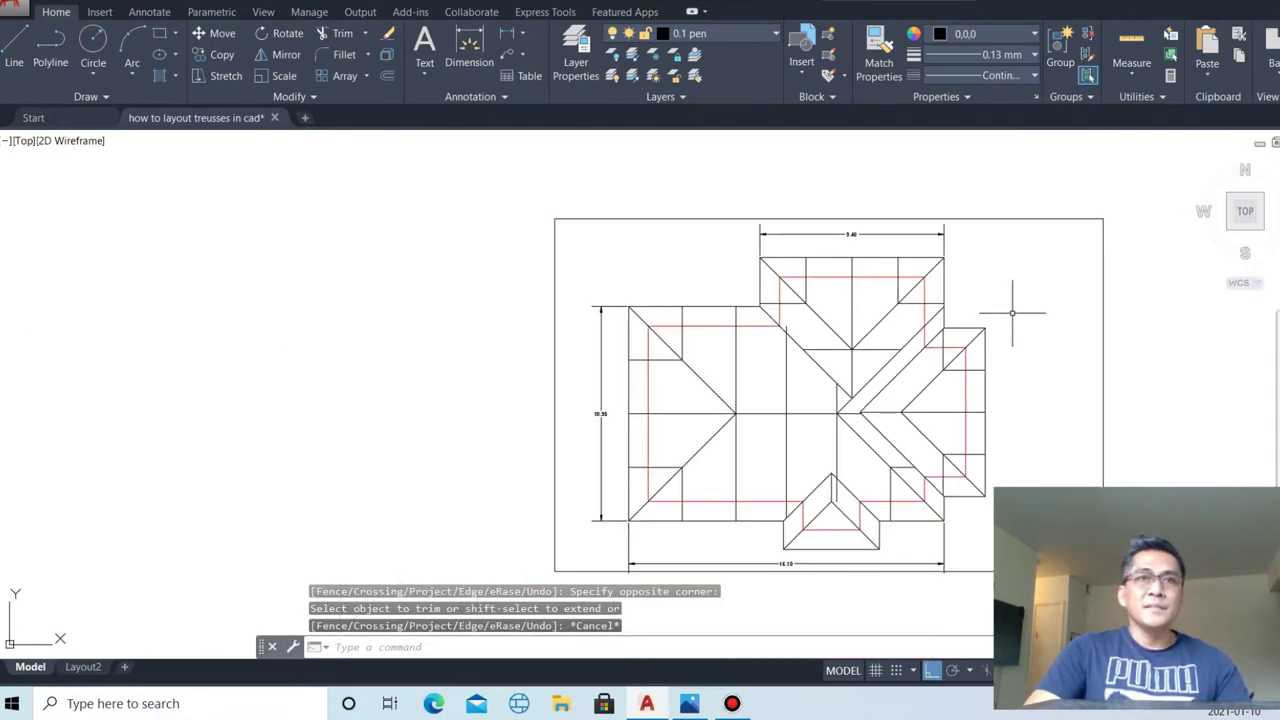
- Zoom to extents and erase the selected outer border frame lines
{"action": "type", "text": "z"}
{"action": "key", "text": "Return"}
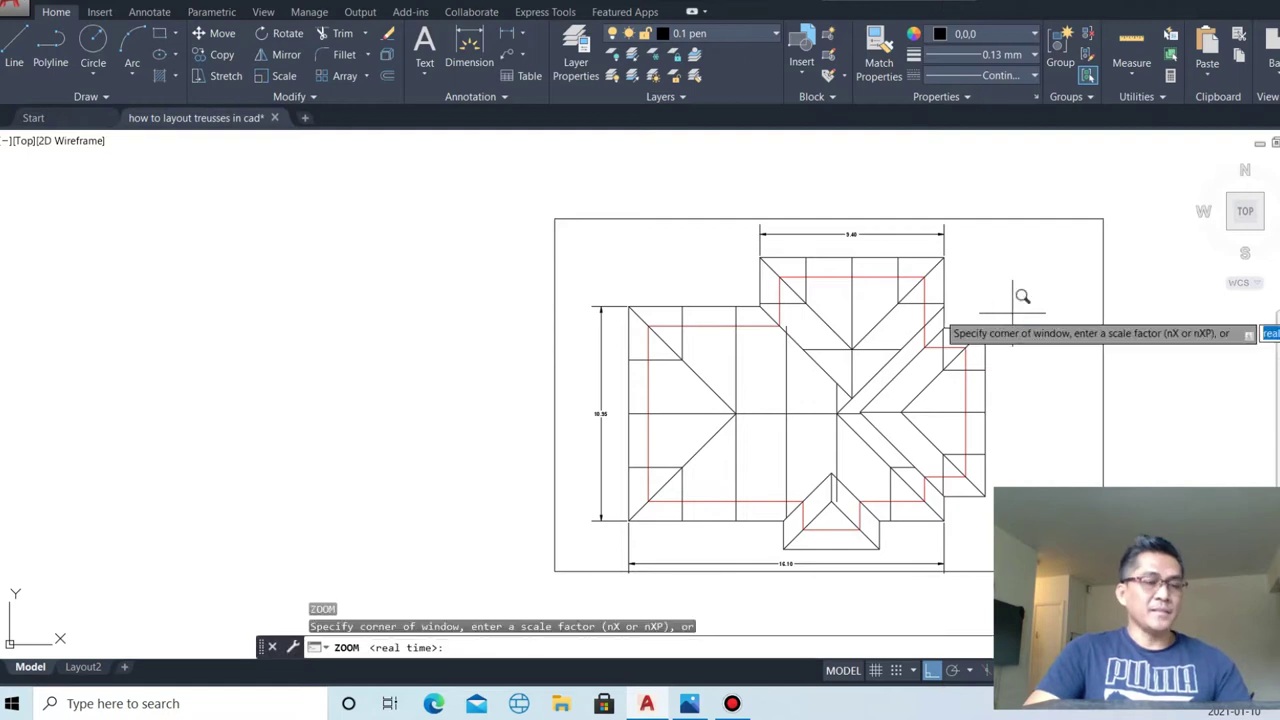
{"action": "type", "text": "e"}
{"action": "key", "text": "Return"}
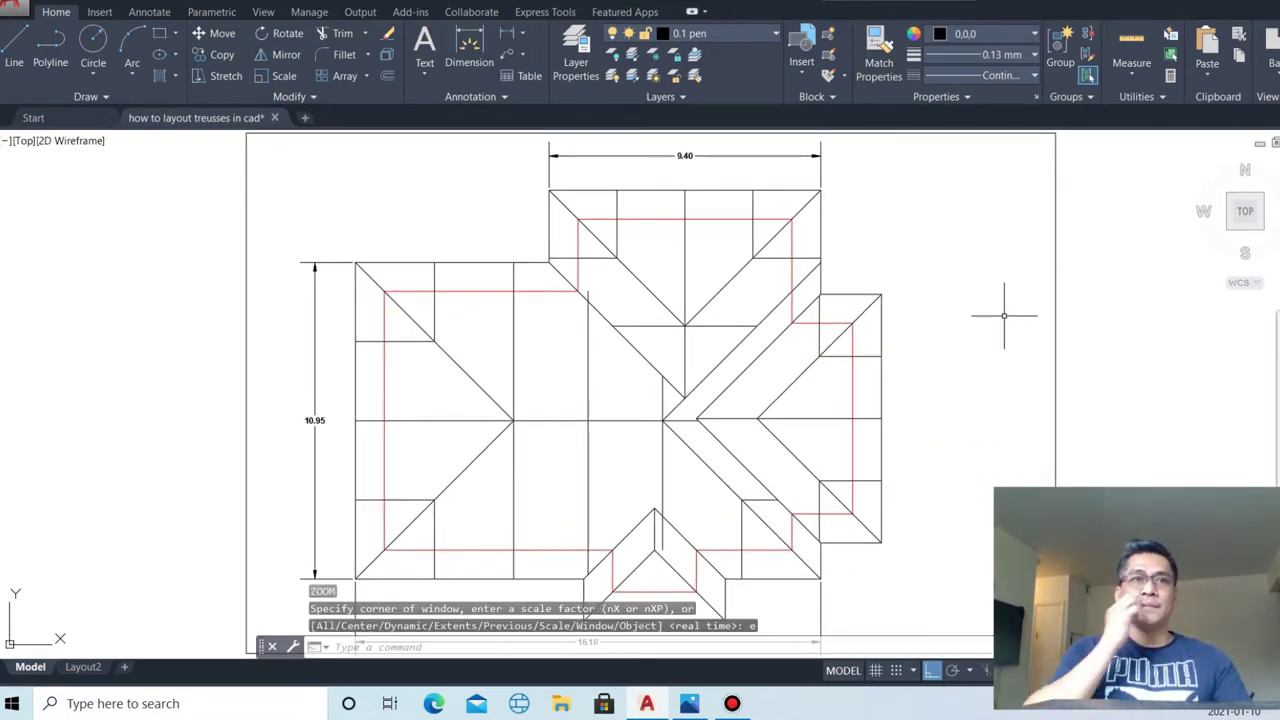
{"action": "scroll", "coordinate": [888, 355], "scroll_direction": "down", "scroll_amount": 2}
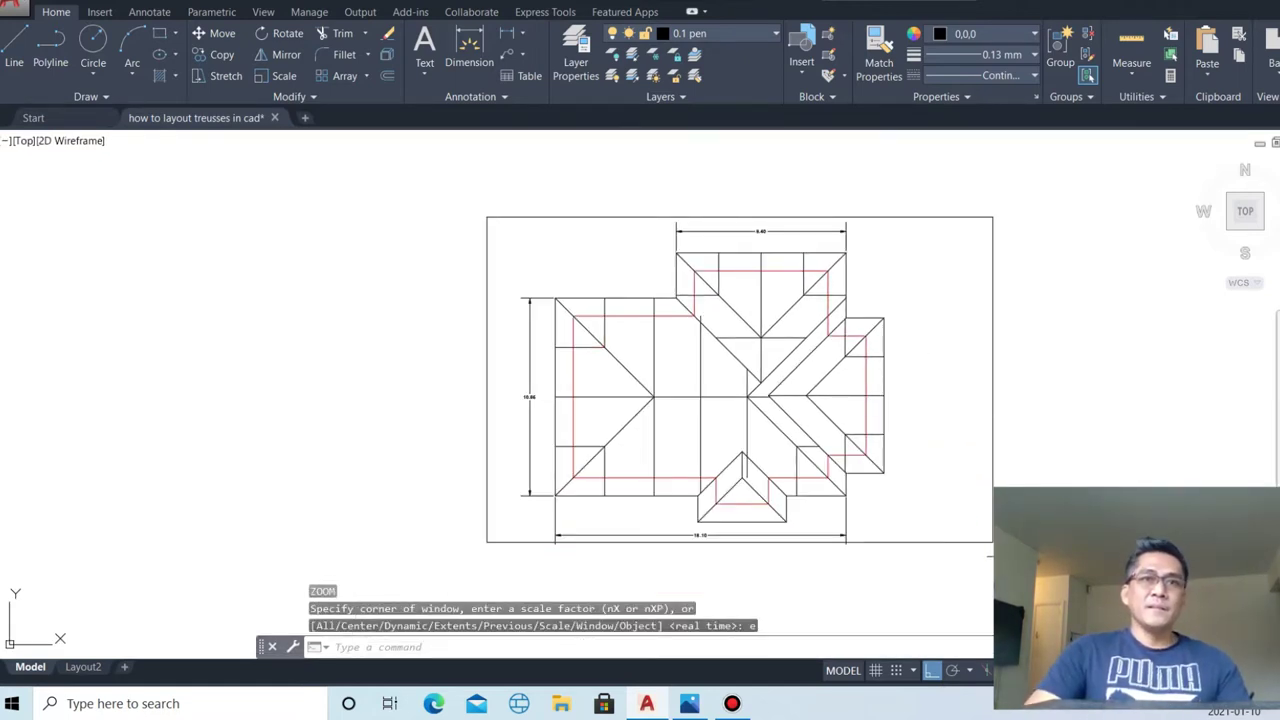
{"action": "left_click", "coordinate": [990, 555]}
{"action": "left_click", "coordinate": [590, 333]}
{"action": "left_click", "coordinate": [475, 198]}
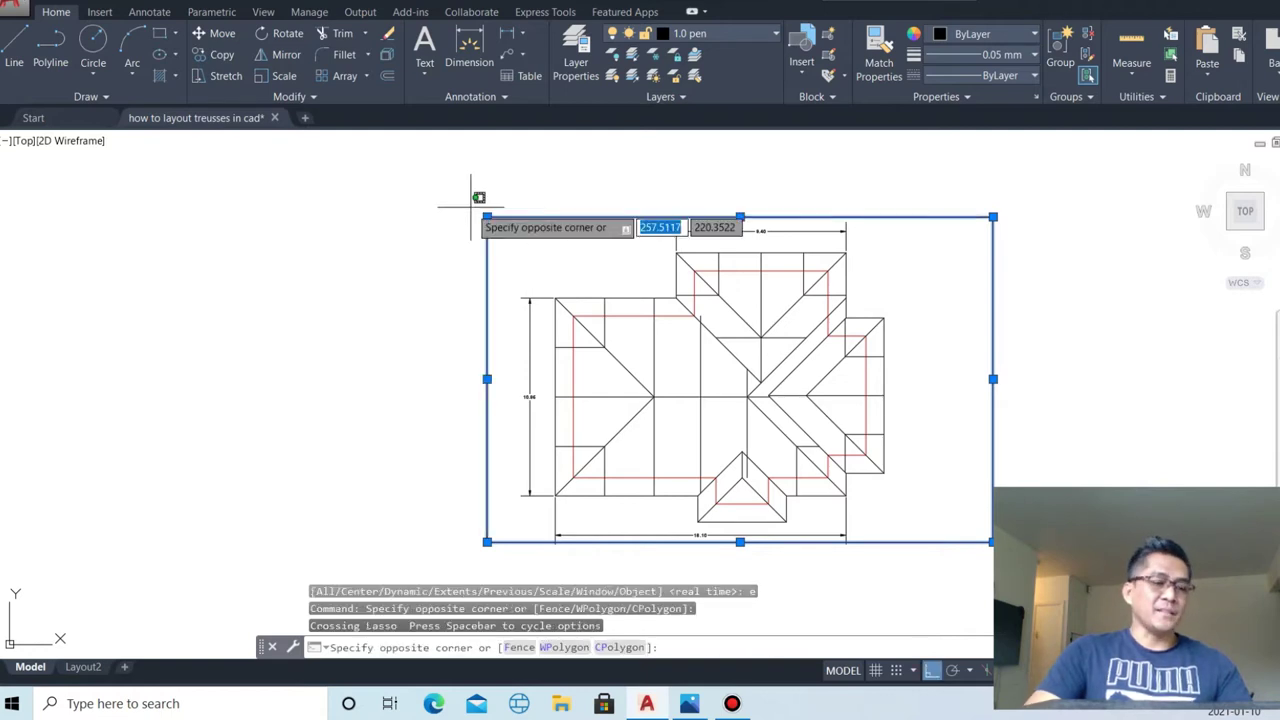
{"action": "key", "text": "Escape"}
{"action": "key", "text": "Escape"}
{"action": "key", "text": "Return"}
- Erase the bottom and right border lines
{"action": "left_click", "coordinate": [956, 532]}
{"action": "key", "text": "e"}
{"action": "key", "text": "Return"}
{"action": "left_click", "coordinate": [990, 470]}
{"action": "type", "text": "e"}
{"action": "key", "text": "Return"}
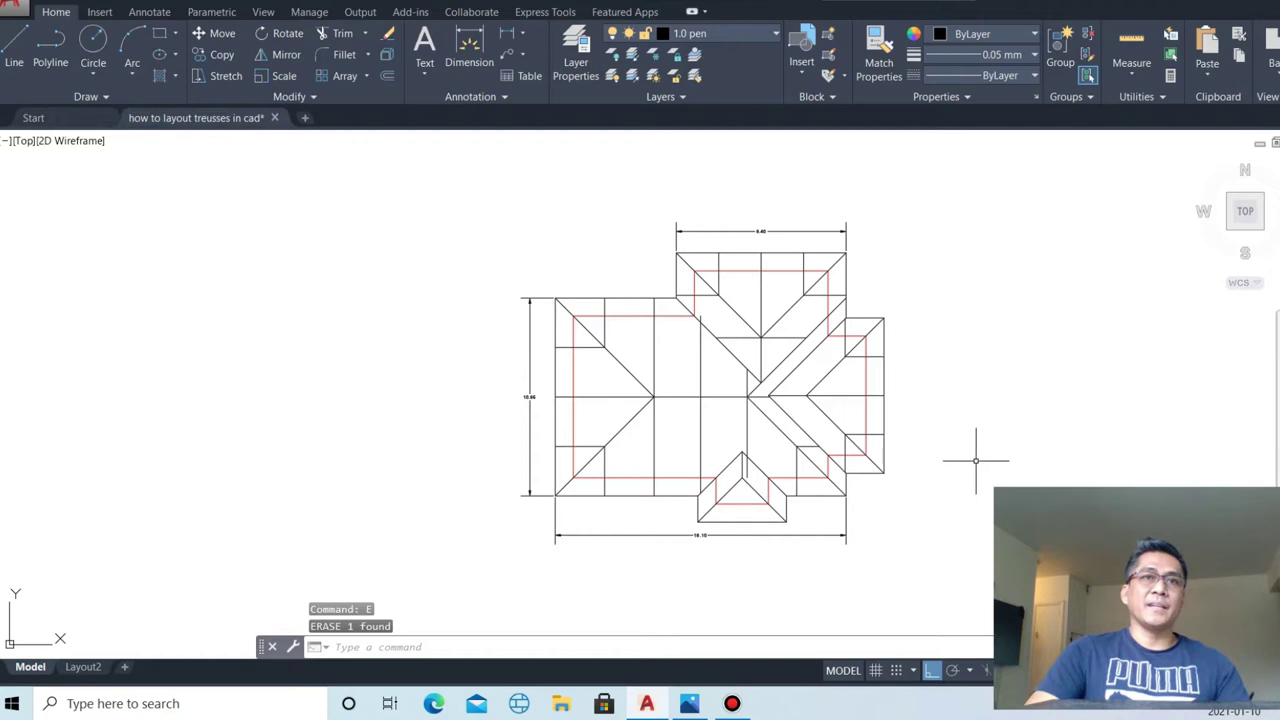
- Erase the 10.95 dimension on the left
{"action": "scroll", "coordinate": [540, 397], "scroll_direction": "up", "scroll_amount": 2}
{"action": "left_click", "coordinate": [526, 390]}
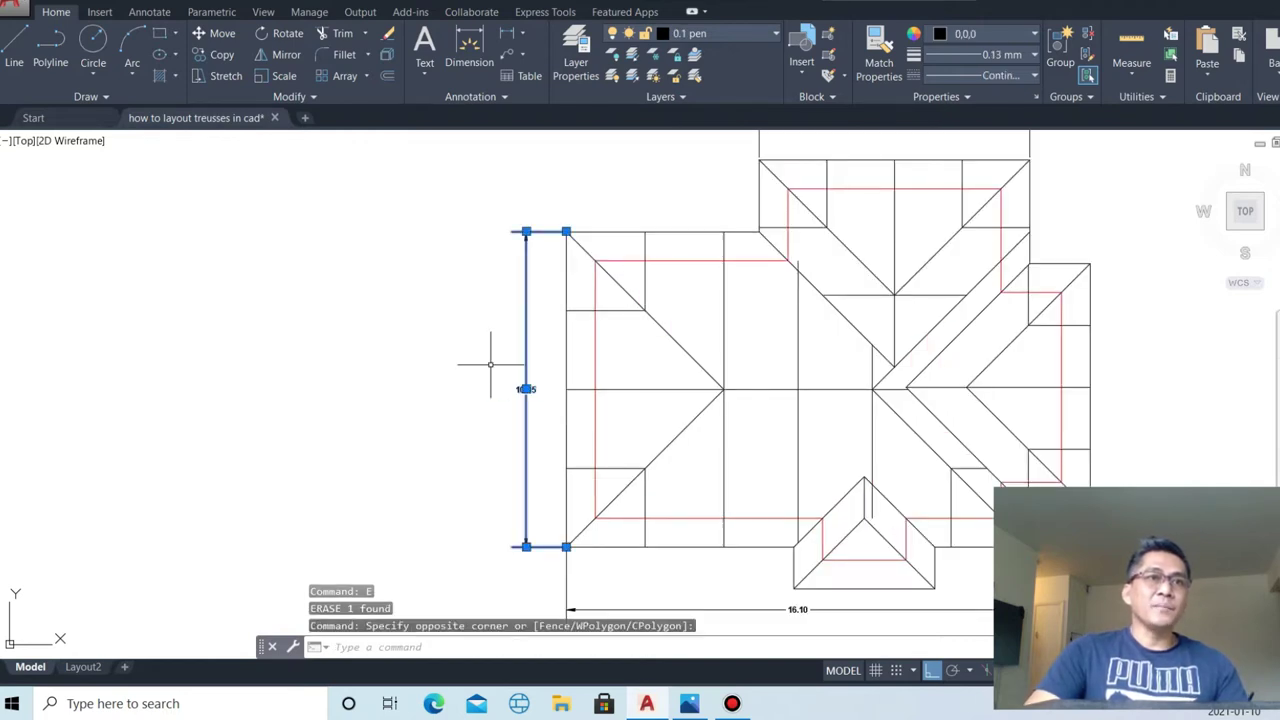
{"action": "key", "text": "Escape"}
{"action": "key", "text": "Escape"}
{"action": "left_click", "coordinate": [524, 372]}
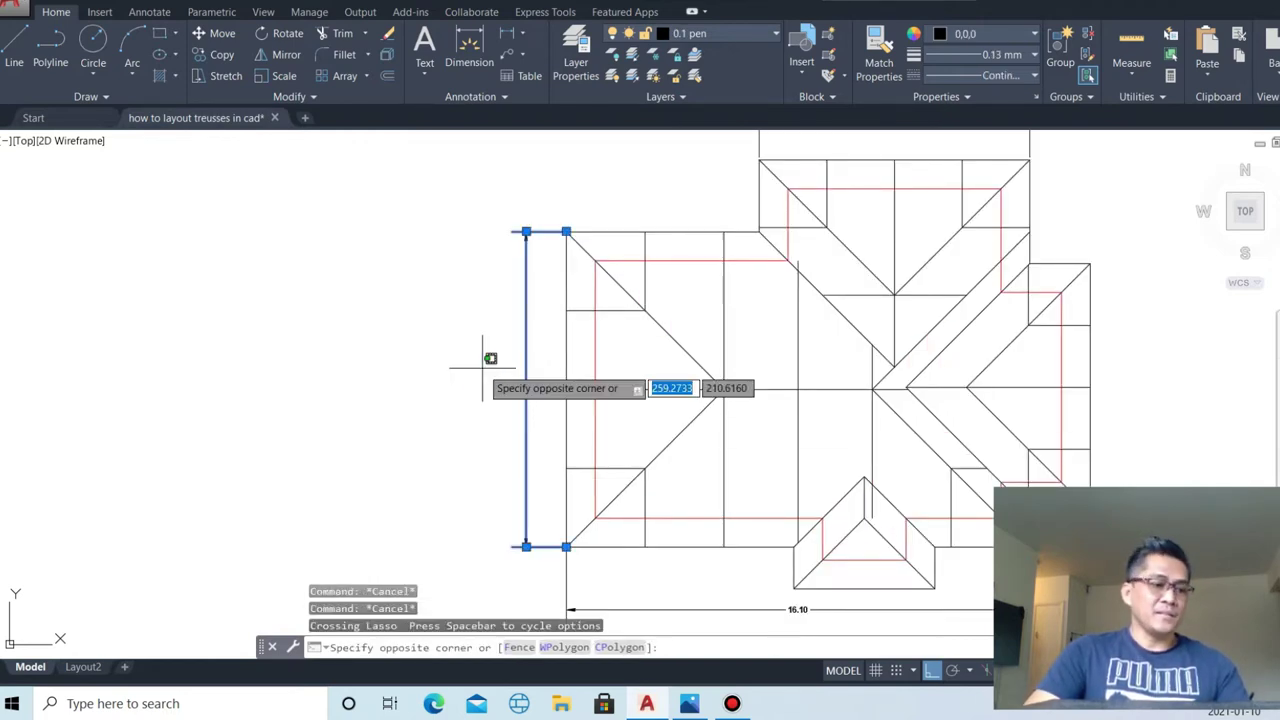
{"action": "type", "text": "e"}
{"action": "key", "text": "Return"}
{"action": "scroll", "coordinate": [570, 360], "scroll_direction": "down", "scroll_amount": 4}
{"action": "scroll", "coordinate": [657, 471], "scroll_direction": "up", "scroll_amount": 3}
{"action": "scroll", "coordinate": [670, 471], "scroll_direction": "up", "scroll_amount": 2}
- Erase the 16.10 bottom dimension
{"action": "left_click", "coordinate": [677, 471]}
{"action": "left_click", "coordinate": [614, 366]}
{"action": "type", "text": "e"}
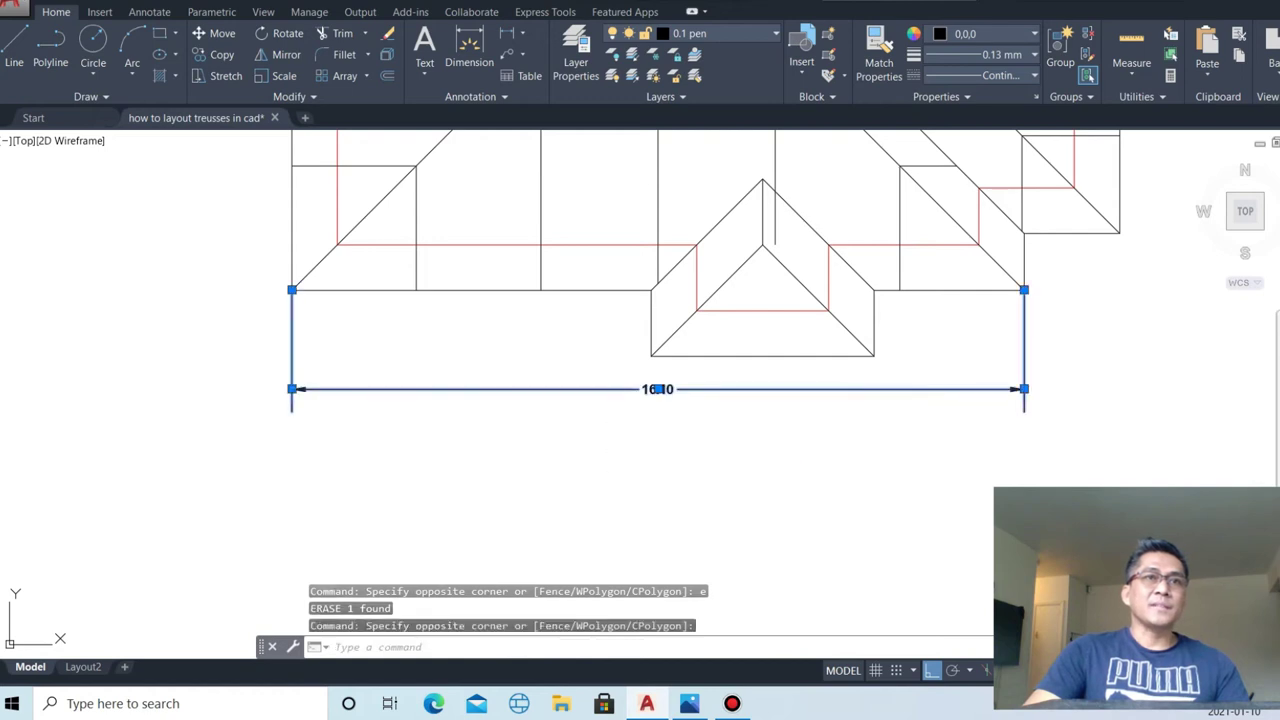
{"action": "key", "text": "Return"}
{"action": "scroll", "coordinate": [760, 400], "scroll_direction": "down", "scroll_amount": 1}
{"action": "scroll", "coordinate": [748, 335], "scroll_direction": "up", "scroll_amount": 3}
{"action": "scroll", "coordinate": [837, 369], "scroll_direction": "down", "scroll_amount": 2}
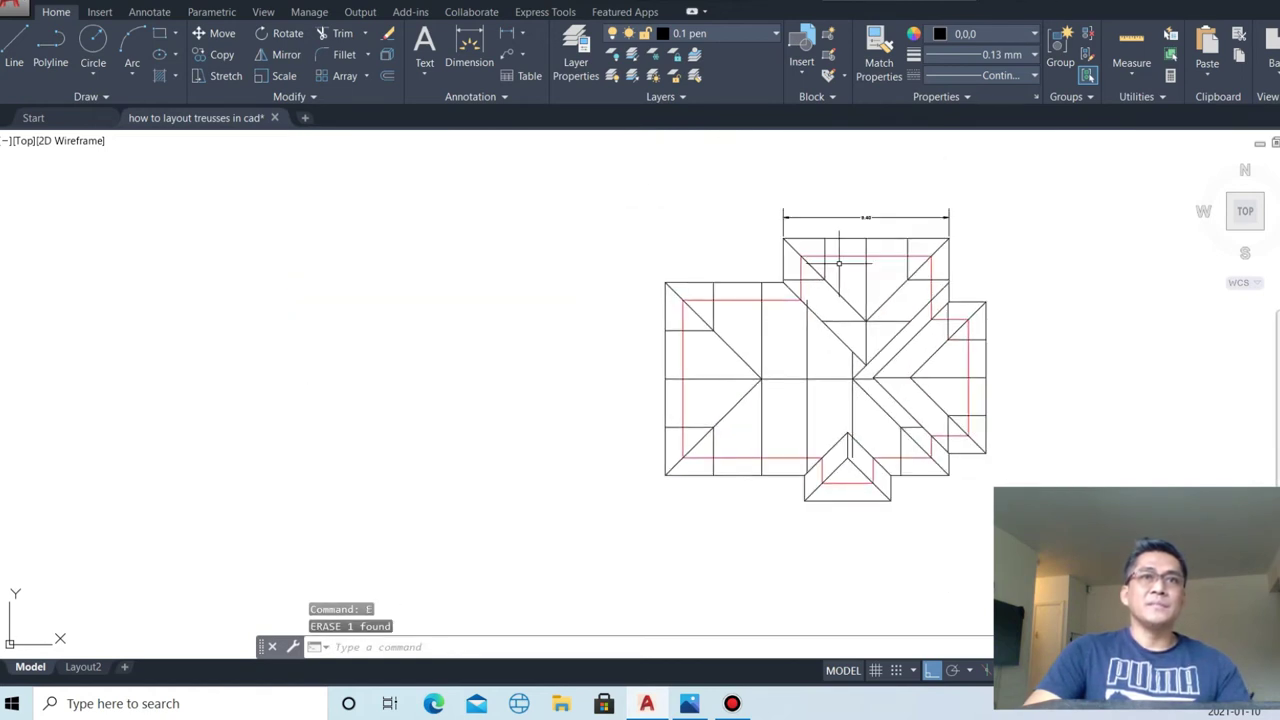
{"action": "scroll", "coordinate": [870, 218], "scroll_direction": "up", "scroll_amount": 4}
- Erase the 9.40 top dimension
{"action": "left_click", "coordinate": [857, 208]}
{"action": "type", "text": "e"}
{"action": "key", "text": "Return"}
{"action": "scroll", "coordinate": [808, 386], "scroll_direction": "down", "scroll_amount": 2}
{"action": "scroll", "coordinate": [747, 459], "scroll_direction": "down", "scroll_amount": 1}
{"action": "scroll", "coordinate": [747, 459], "scroll_direction": "up", "scroll_amount": 2}
- Draw three guide lines extending left from the top-left, bottom-left and mid-left building corners
{"action": "type", "text": "l"}
{"action": "key", "text": "Return"}
{"action": "left_click", "coordinate": [574, 274]}
{"action": "left_click", "coordinate": [358, 274]}
{"action": "key", "text": "Return"}
{"action": "key", "text": "Return"}
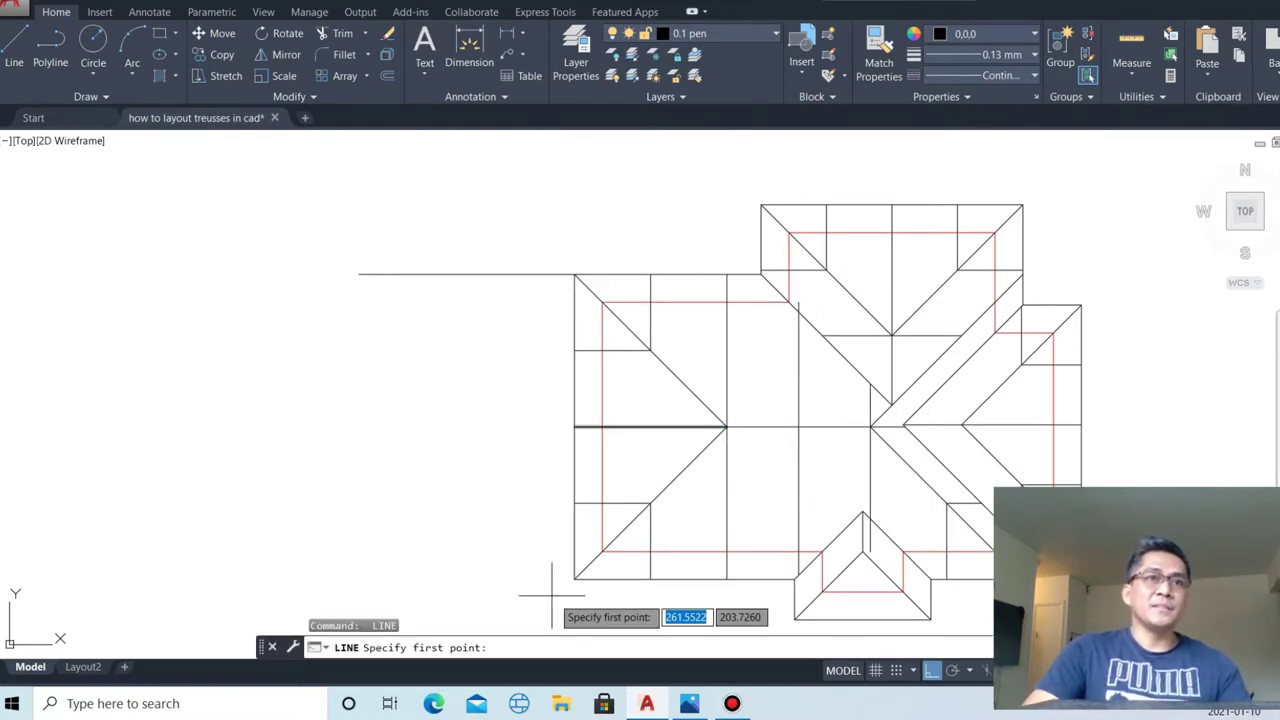
{"action": "left_click", "coordinate": [574, 578]}
{"action": "left_click", "coordinate": [394, 550]}
{"action": "key", "text": "Return"}
- Draw a vertical guide line left of the building, from above it to below it
{"action": "key", "text": "Return"}
{"action": "left_click", "coordinate": [574, 426]}
{"action": "left_click", "coordinate": [377, 426]}
{"action": "key", "text": "Escape"}
{"action": "key", "text": "Return"}
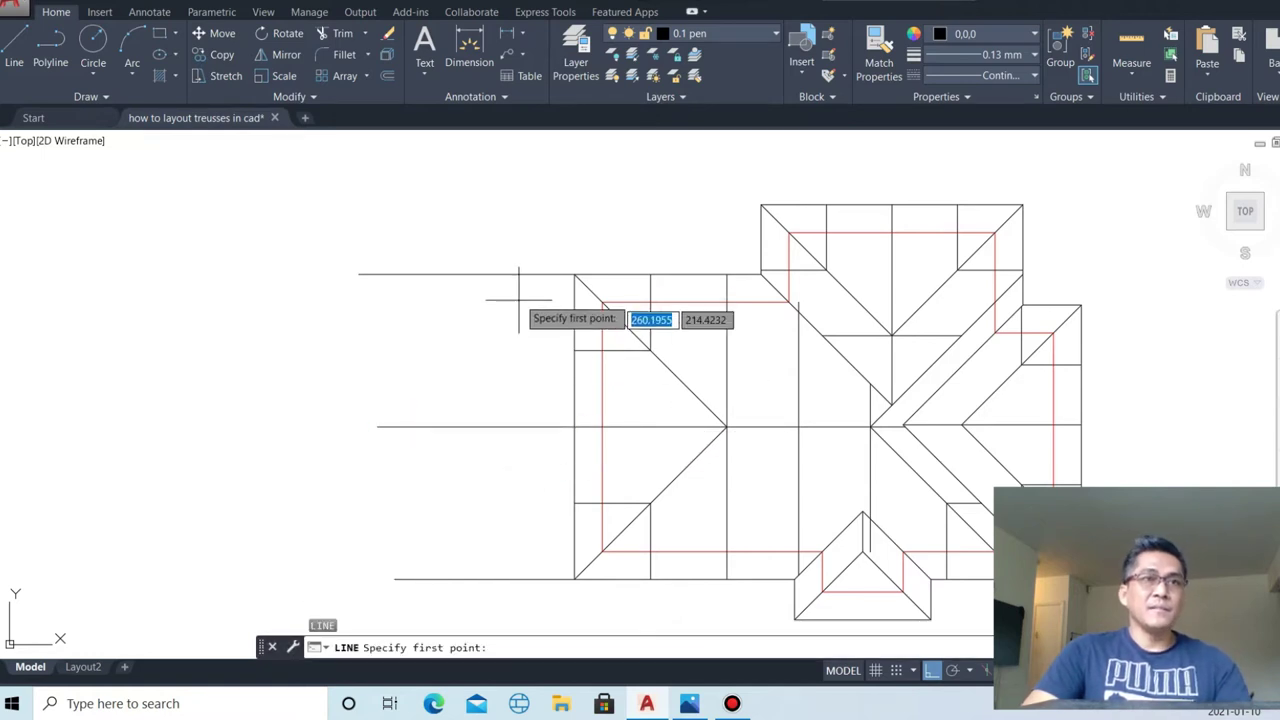
{"action": "left_click", "coordinate": [505, 274]}
{"action": "key", "text": "Escape"}
{"action": "key", "text": "Return"}
{"action": "left_click", "coordinate": [514, 237]}
{"action": "scroll", "coordinate": [515, 237], "scroll_direction": "down", "scroll_amount": 2}
{"action": "left_click", "coordinate": [518, 515]}
{"action": "key", "text": "Escape"}
{"action": "scroll", "coordinate": [521, 346], "scroll_direction": "up", "scroll_amount": 2}
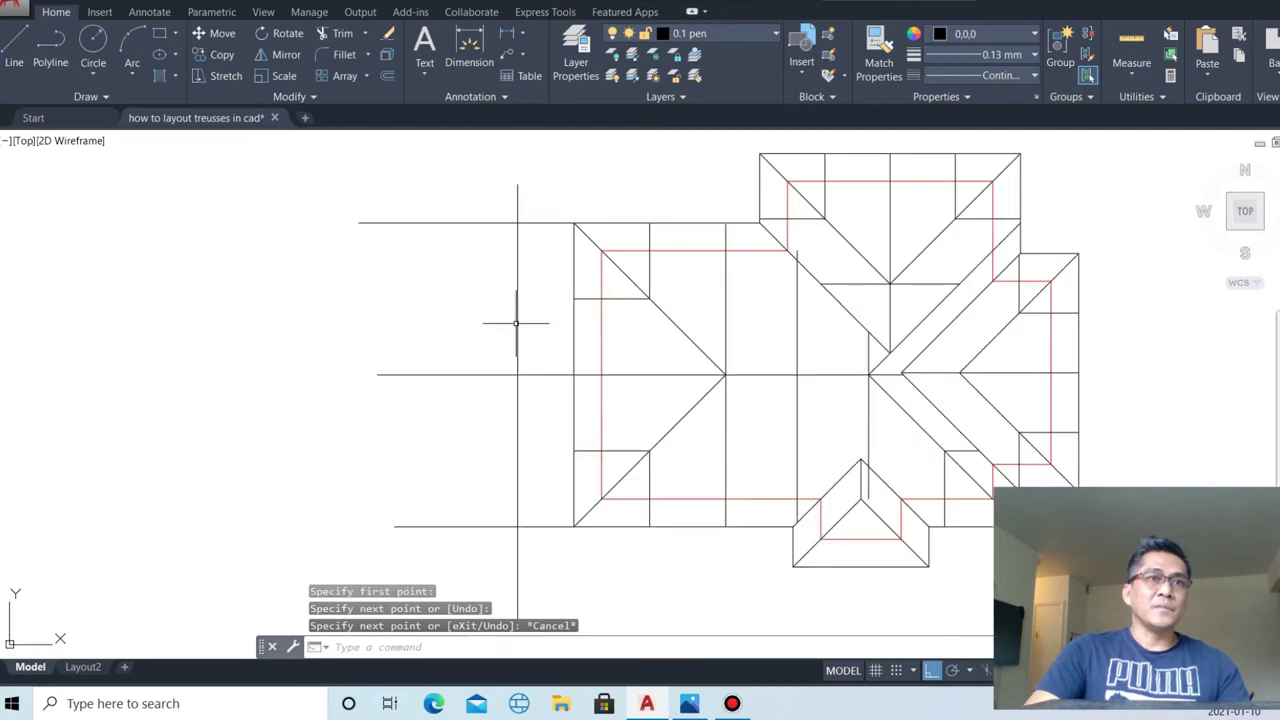
- Offset the vertical guide line to create a parallel copy on its left
{"action": "type", "text": "o"}
{"action": "key", "text": "Return"}
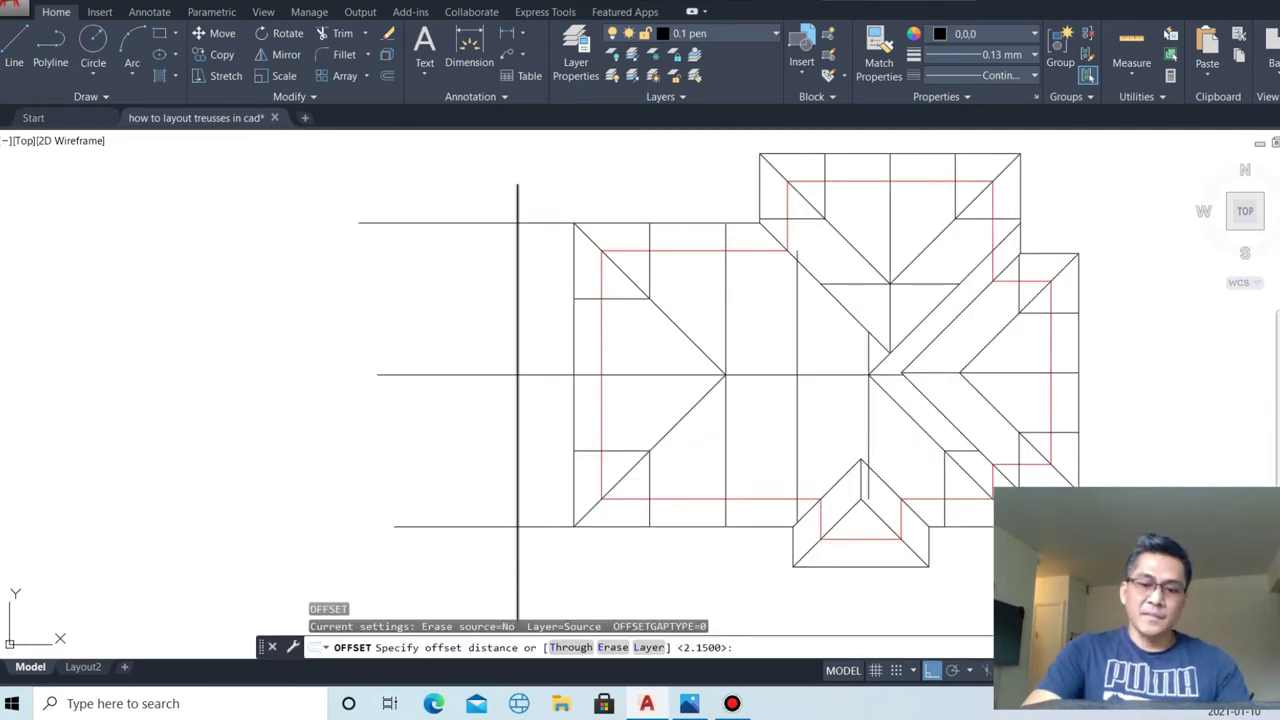
{"action": "type", "text": "5"}
{"action": "key", "text": "Return"}
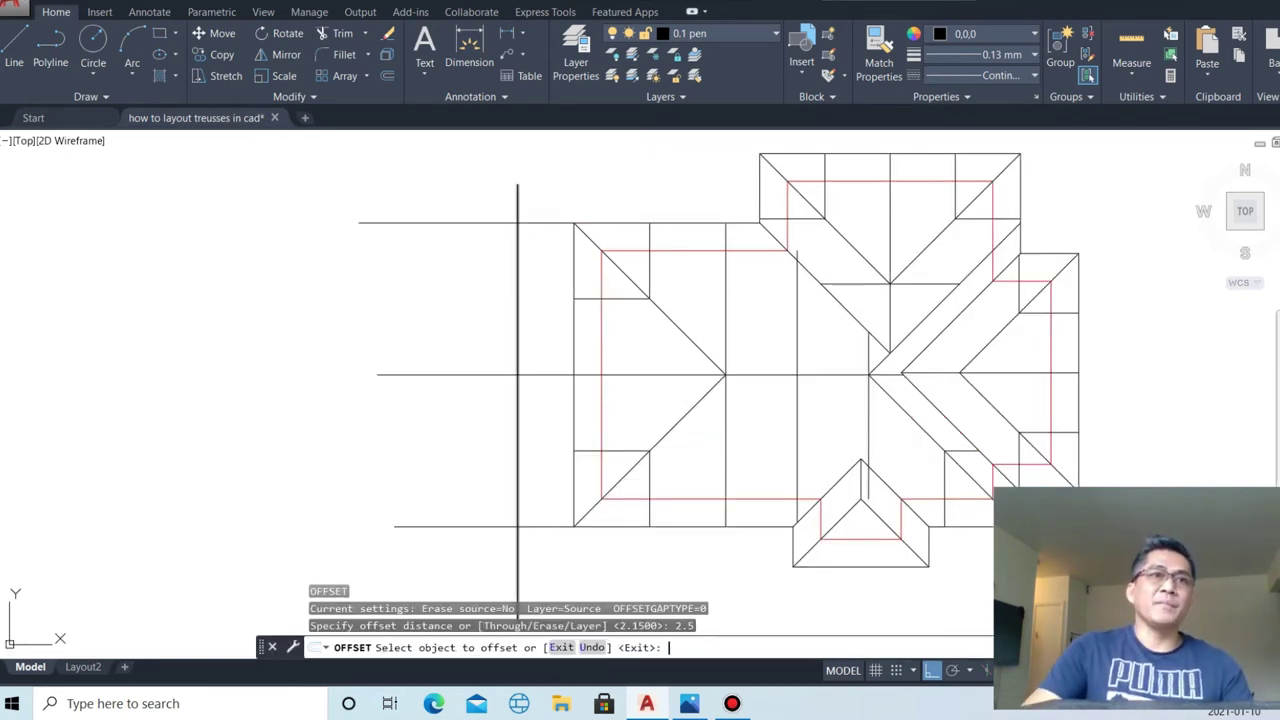
{"action": "left_click", "coordinate": [518, 320]}
{"action": "left_click", "coordinate": [459, 305]}
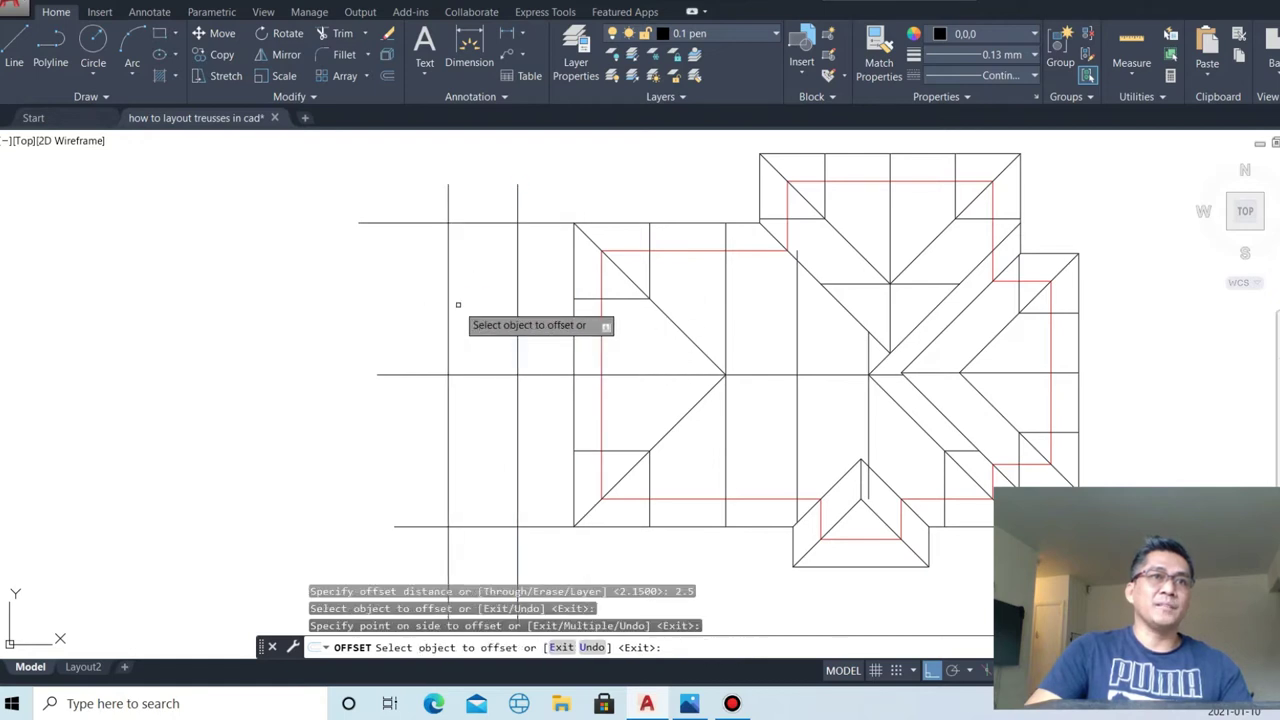
{"action": "key", "text": "Escape"}
- Try starting a line at the lower-left and top-left red corners, then cancel it
{"action": "type", "text": "l"}
{"action": "key", "text": "Return"}
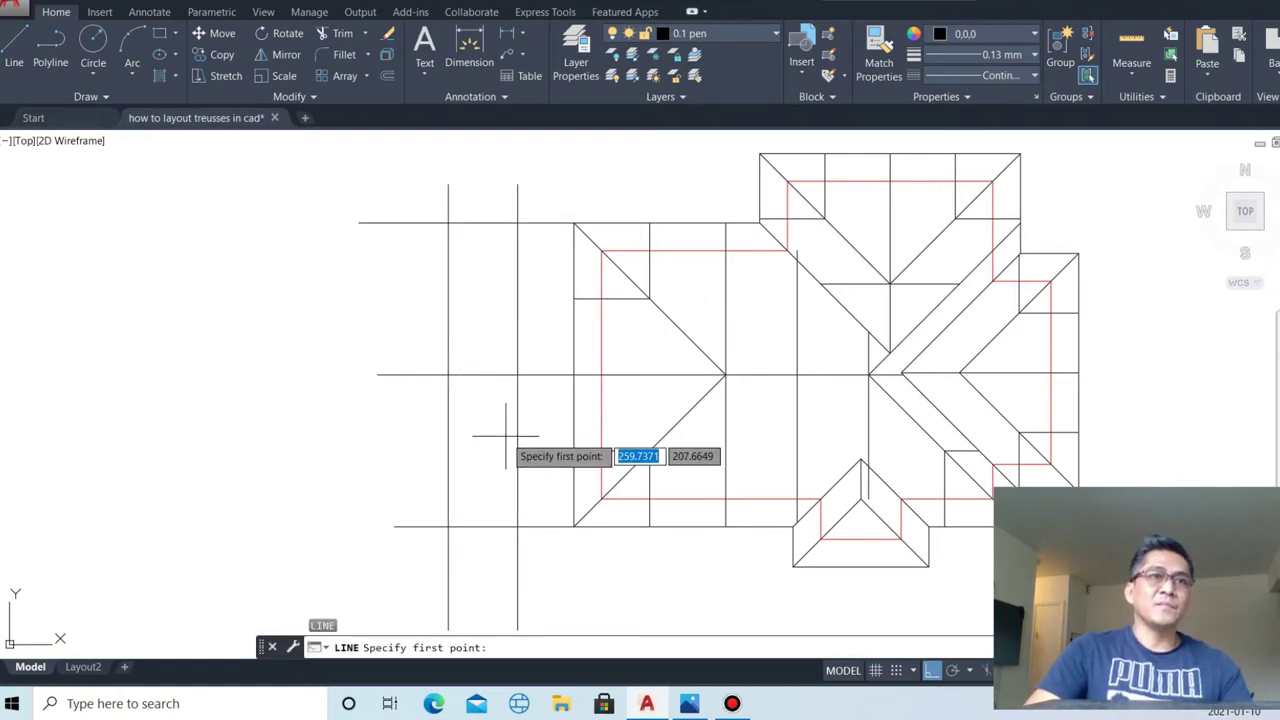
{"action": "key", "text": "Escape"}
{"action": "right_click", "coordinate": [571, 476]}
{"action": "scroll", "coordinate": [571, 476], "scroll_direction": "up", "scroll_amount": 2}
{"action": "scroll", "coordinate": [563, 529], "scroll_direction": "up", "scroll_amount": 2}
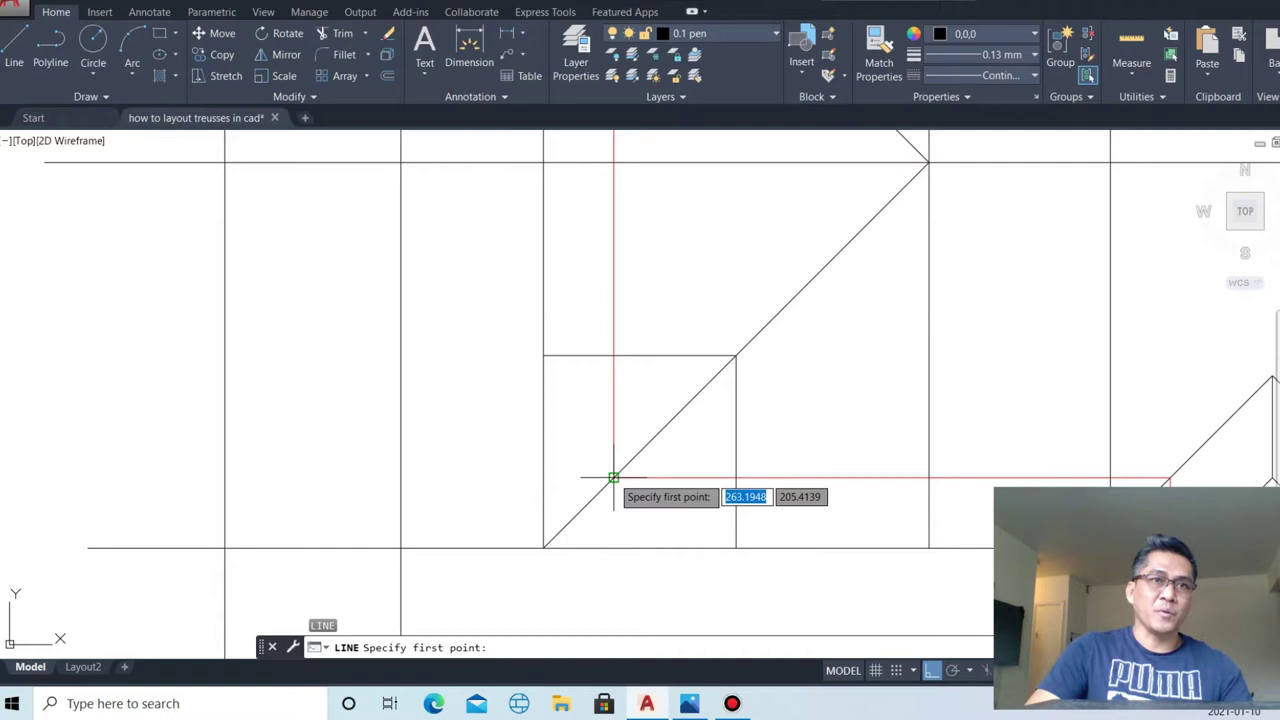
{"action": "left_click", "coordinate": [614, 477]}
{"action": "scroll", "coordinate": [347, 477], "scroll_direction": "down", "scroll_amount": 3}
{"action": "scroll", "coordinate": [400, 430], "scroll_direction": "down", "scroll_amount": 2}
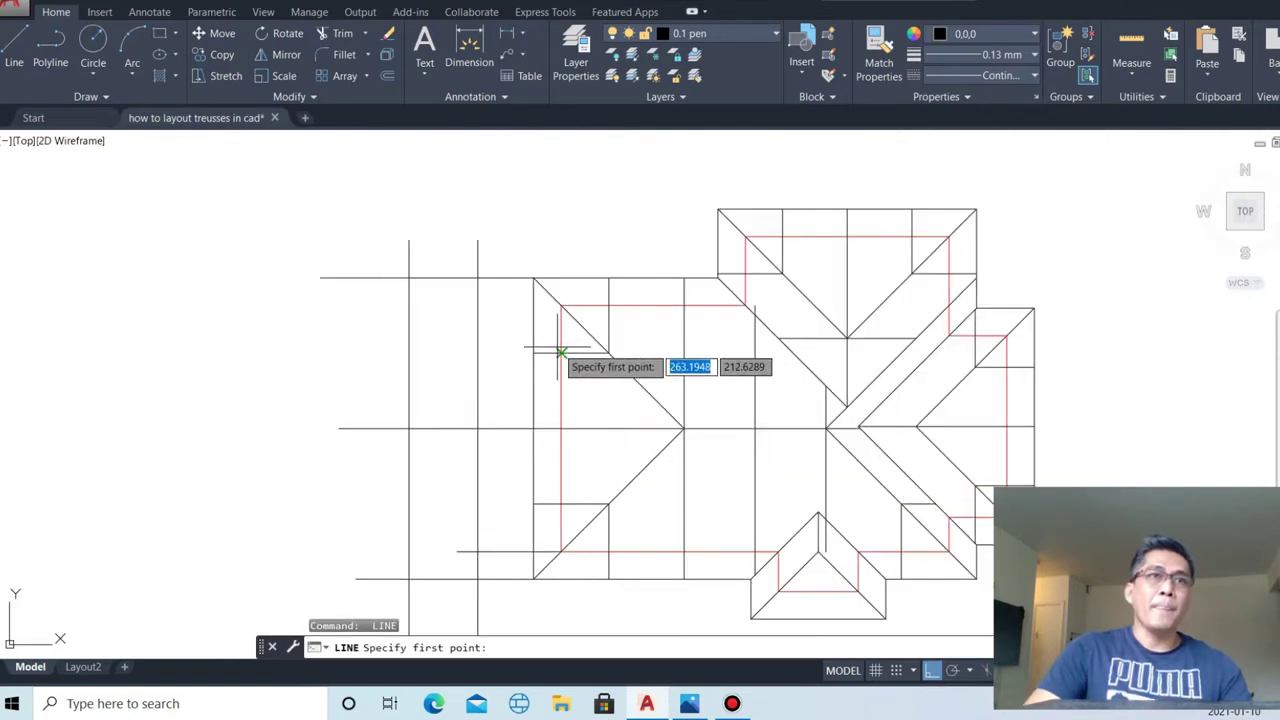
{"action": "left_click", "coordinate": [561, 305]}
{"action": "key", "text": "Escape"}
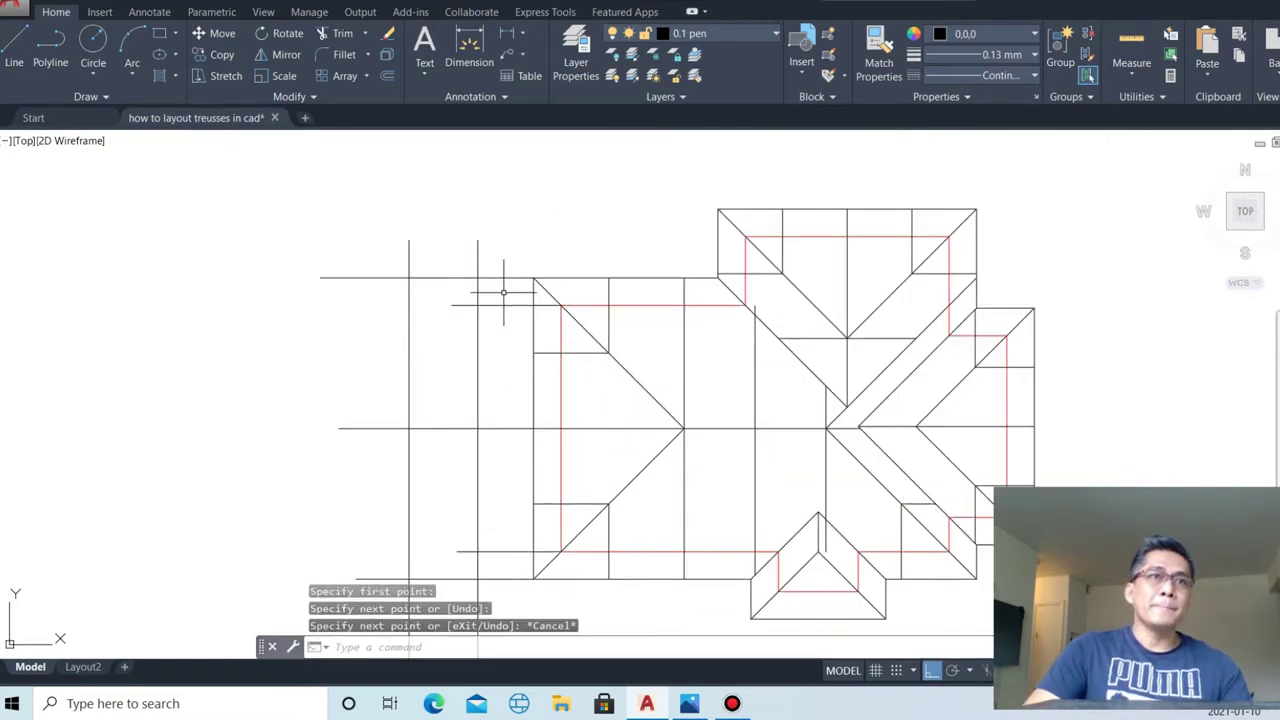
{"action": "scroll", "coordinate": [498, 289], "scroll_direction": "up", "scroll_amount": 3}
{"action": "scroll", "coordinate": [512, 324], "scroll_direction": "up", "scroll_amount": 2}
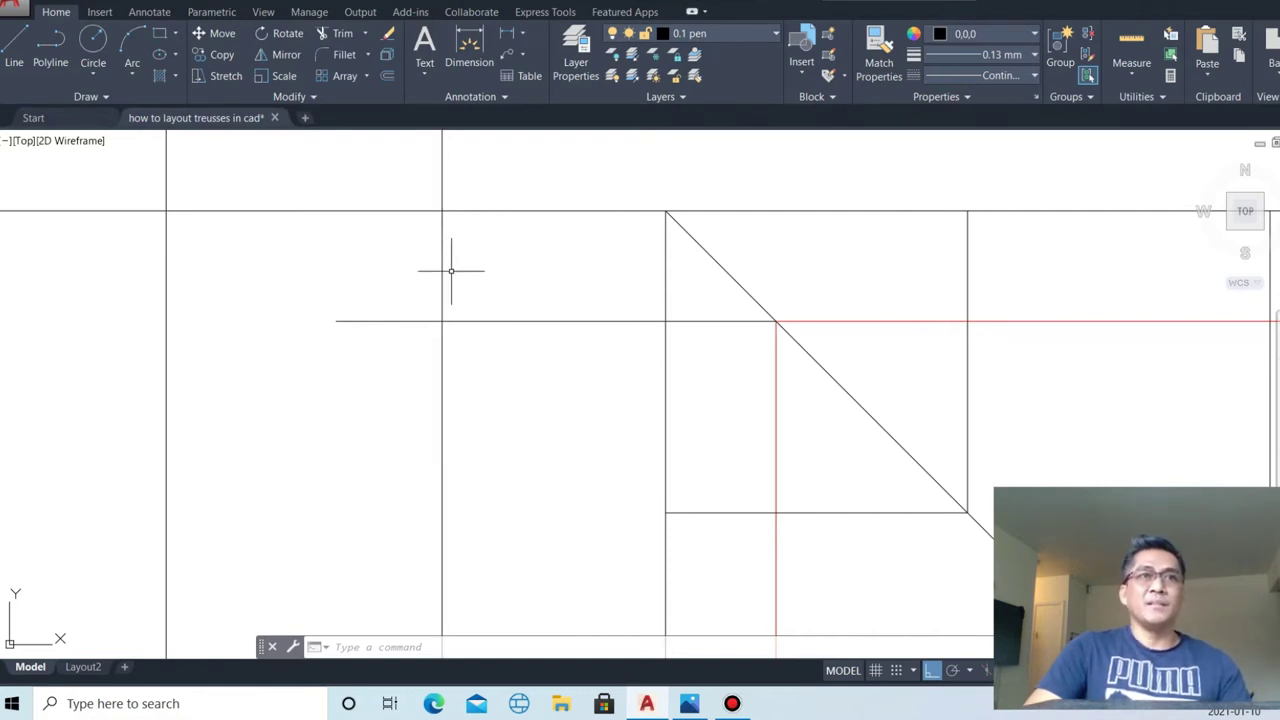
{"action": "type", "text": "o"}
- Offset a horizontal line 0.5 upward near the lower-left corner
{"action": "key", "text": "Return"}
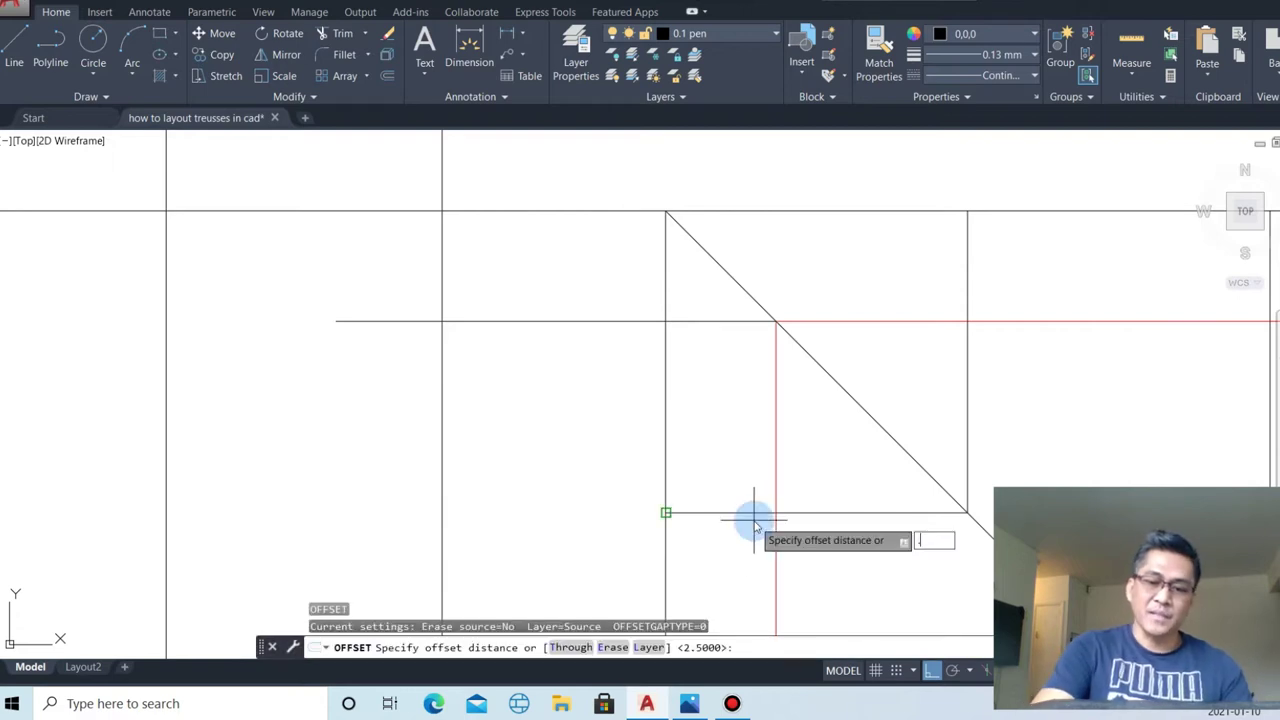
{"action": "type", "text": ".5"}
{"action": "key", "text": "Return"}
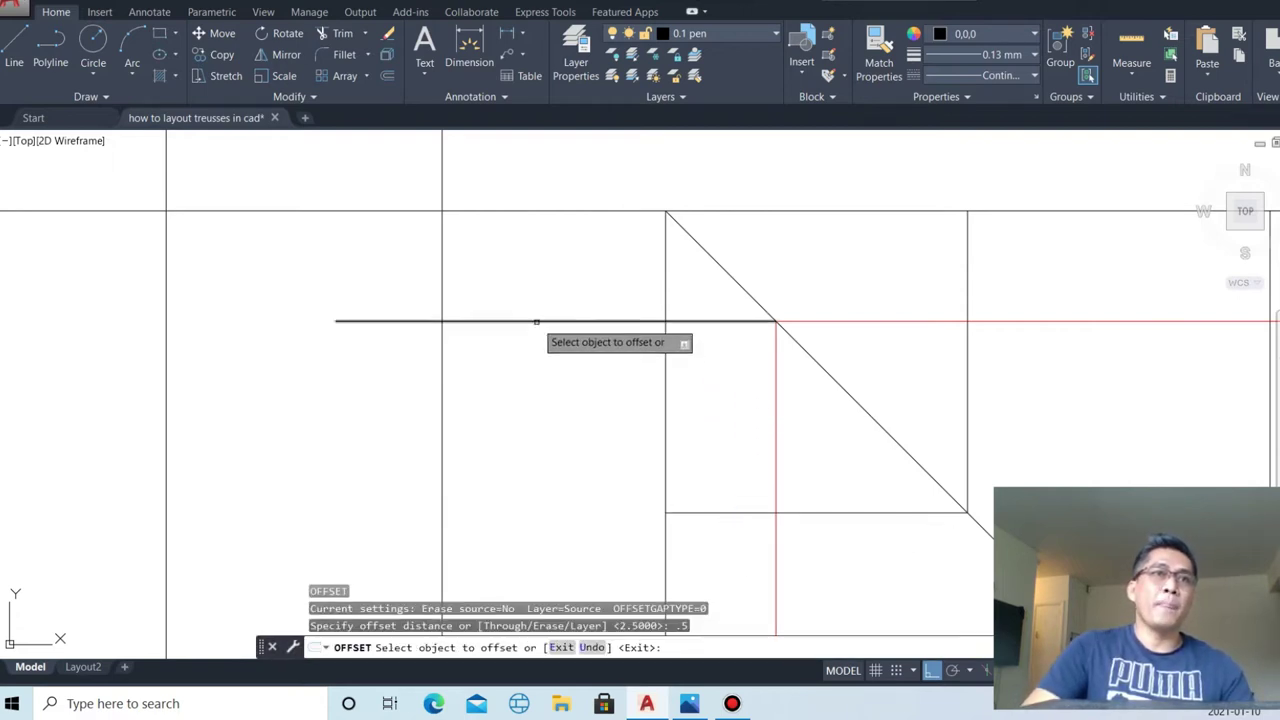
{"action": "left_click", "coordinate": [536, 318]}
{"action": "left_click", "coordinate": [534, 298]}
{"action": "scroll", "coordinate": [532, 298], "scroll_direction": "down", "scroll_amount": 5}
{"action": "scroll", "coordinate": [545, 467], "scroll_direction": "up", "scroll_amount": 4}
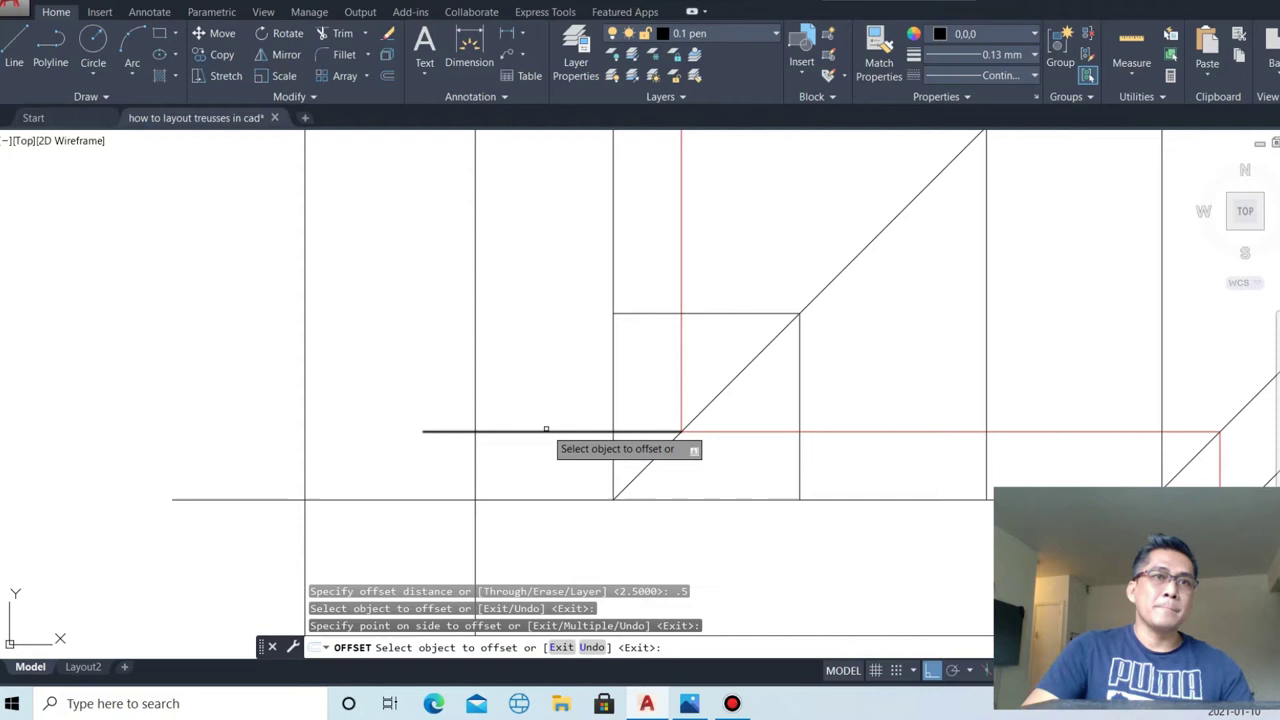
{"action": "left_click", "coordinate": [546, 431]}
{"action": "key", "text": "Escape"}
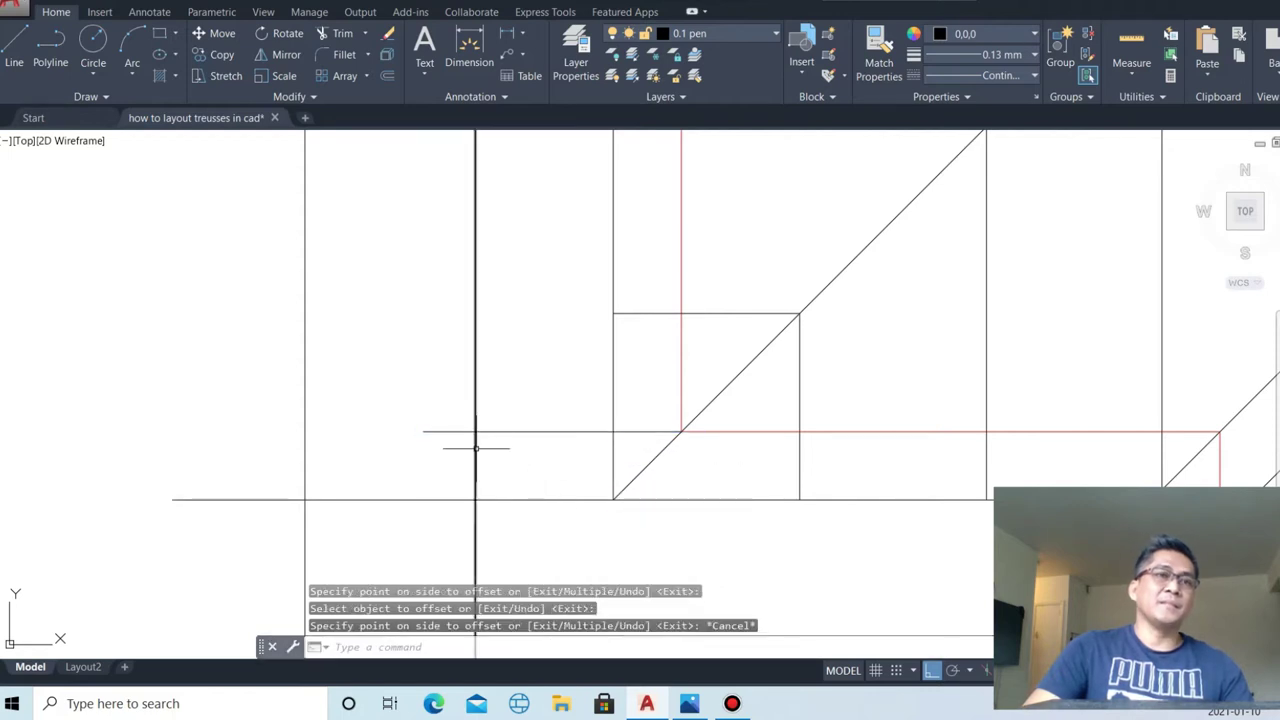
- Offset the horizontal line at the lower-left corner 0.5 downward
{"action": "key", "text": "Return"}
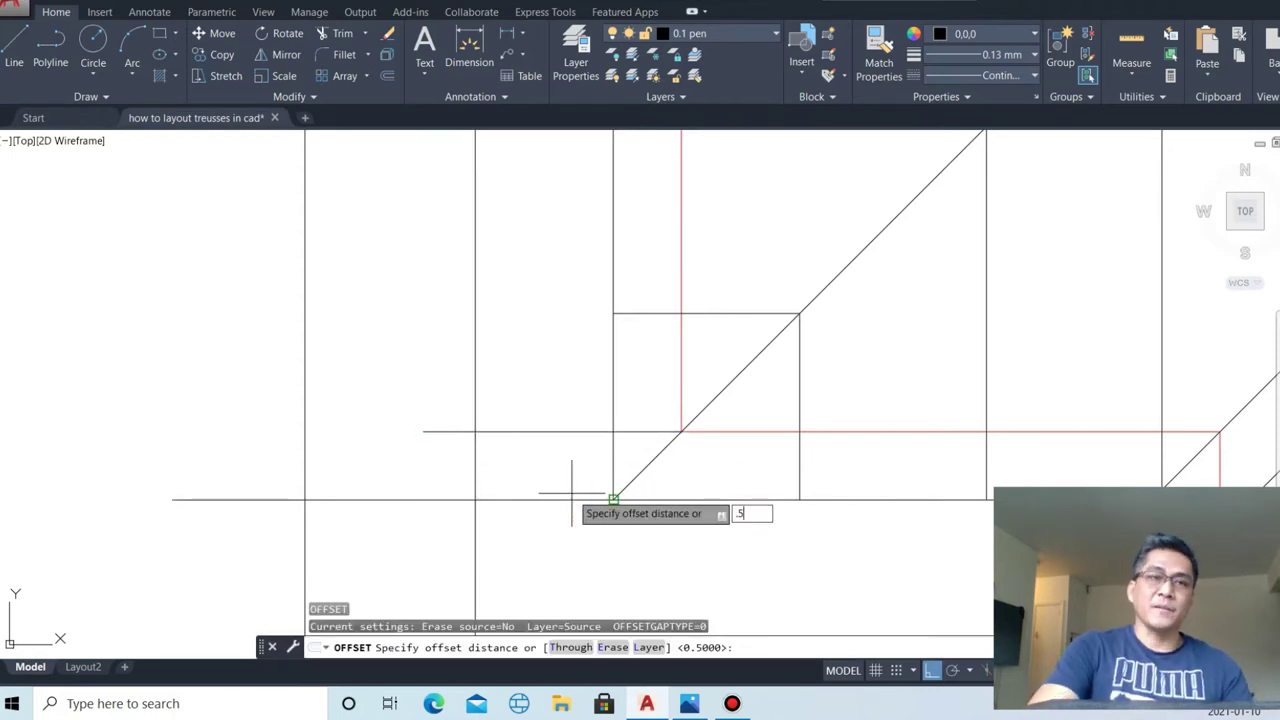
{"action": "type", "text": ".5"}
{"action": "key", "text": "Return"}
{"action": "left_click", "coordinate": [540, 440]}
{"action": "left_click", "coordinate": [530, 464]}
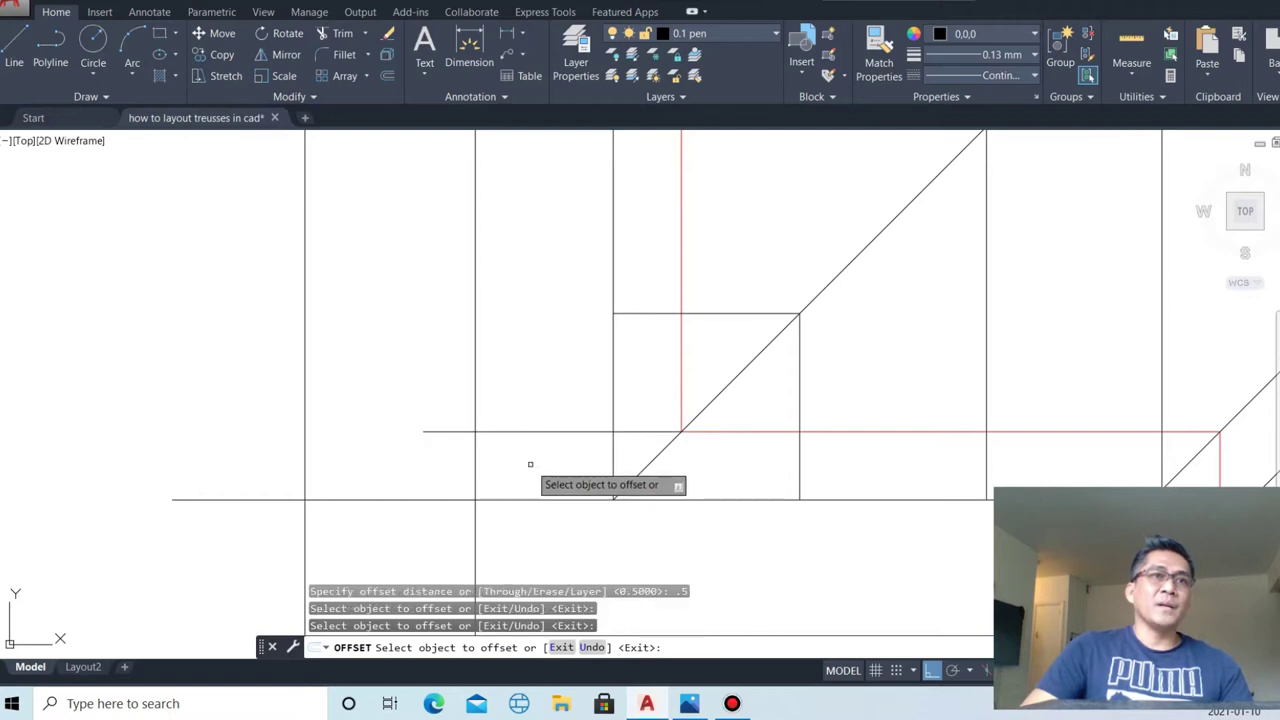
{"action": "left_click", "coordinate": [531, 431]}
{"action": "left_click", "coordinate": [533, 458]}
{"action": "key", "text": "Escape"}
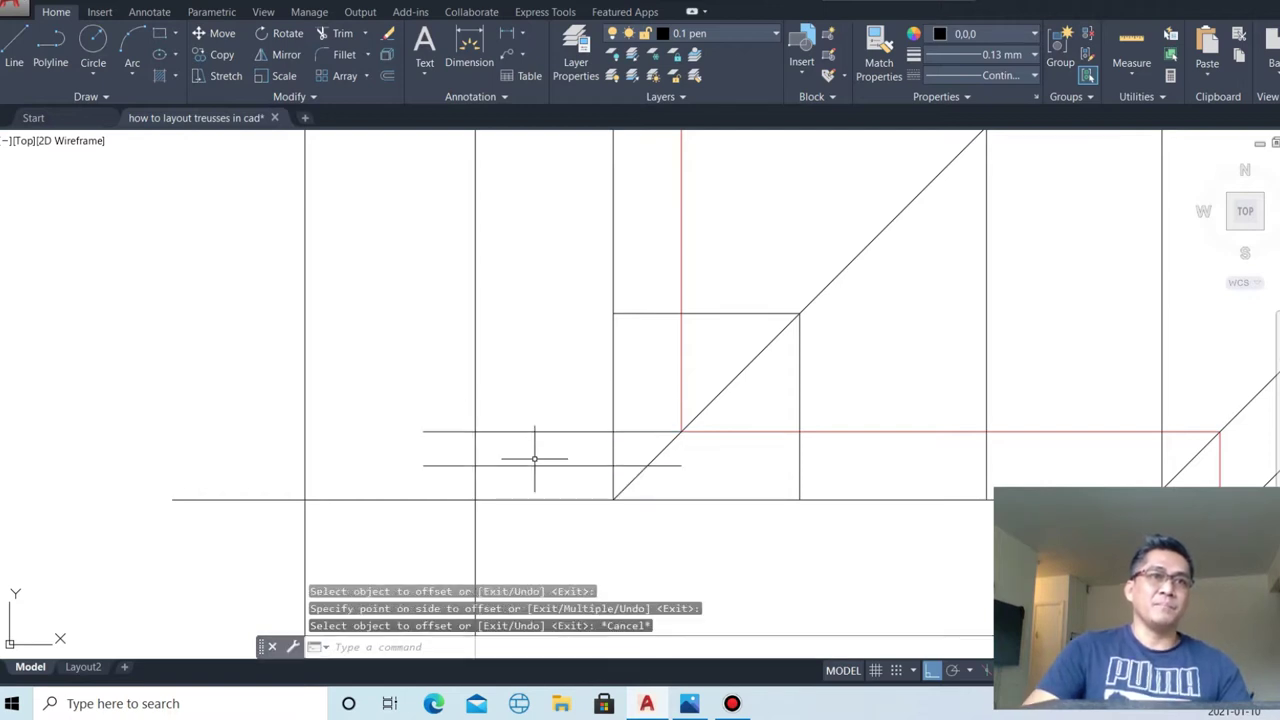
{"action": "scroll", "coordinate": [581, 508], "scroll_direction": "down", "scroll_amount": 2}
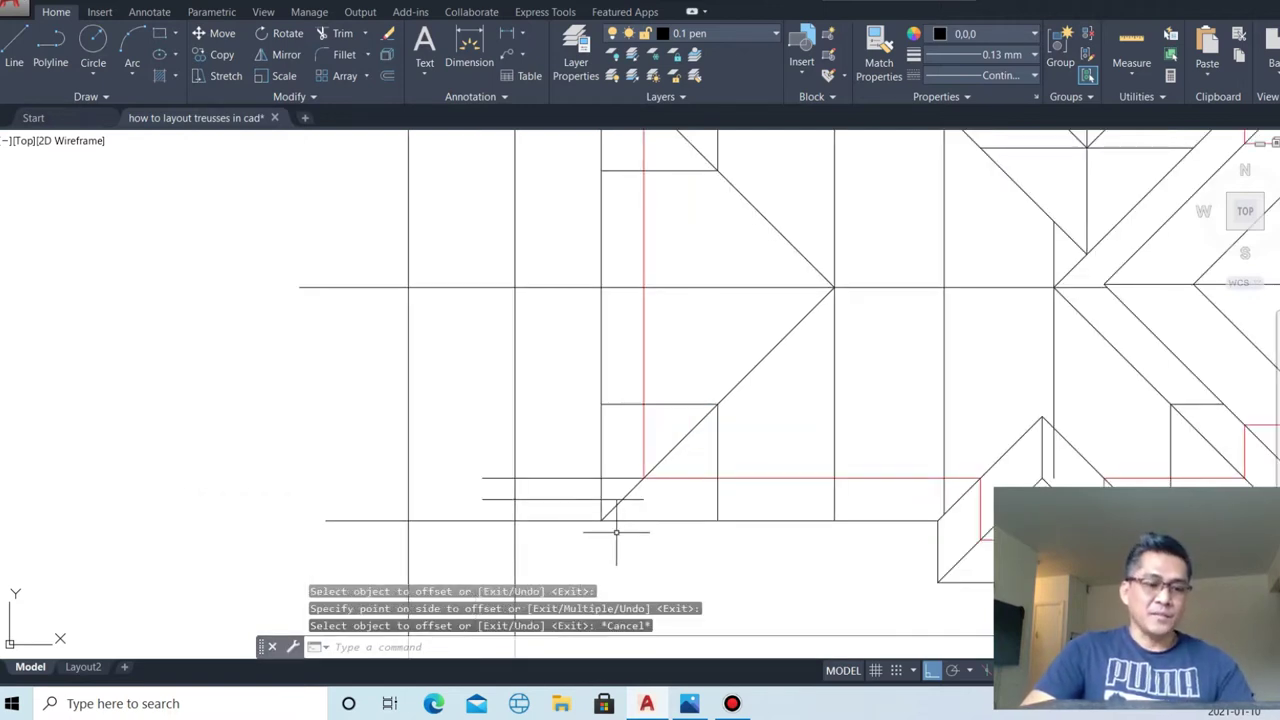
{"action": "type", "text": "l"}
{"action": "key", "text": "Return"}
- Draw the lower and upper sloped gable edges meeting at the left apex
{"action": "left_click", "coordinate": [514, 498]}
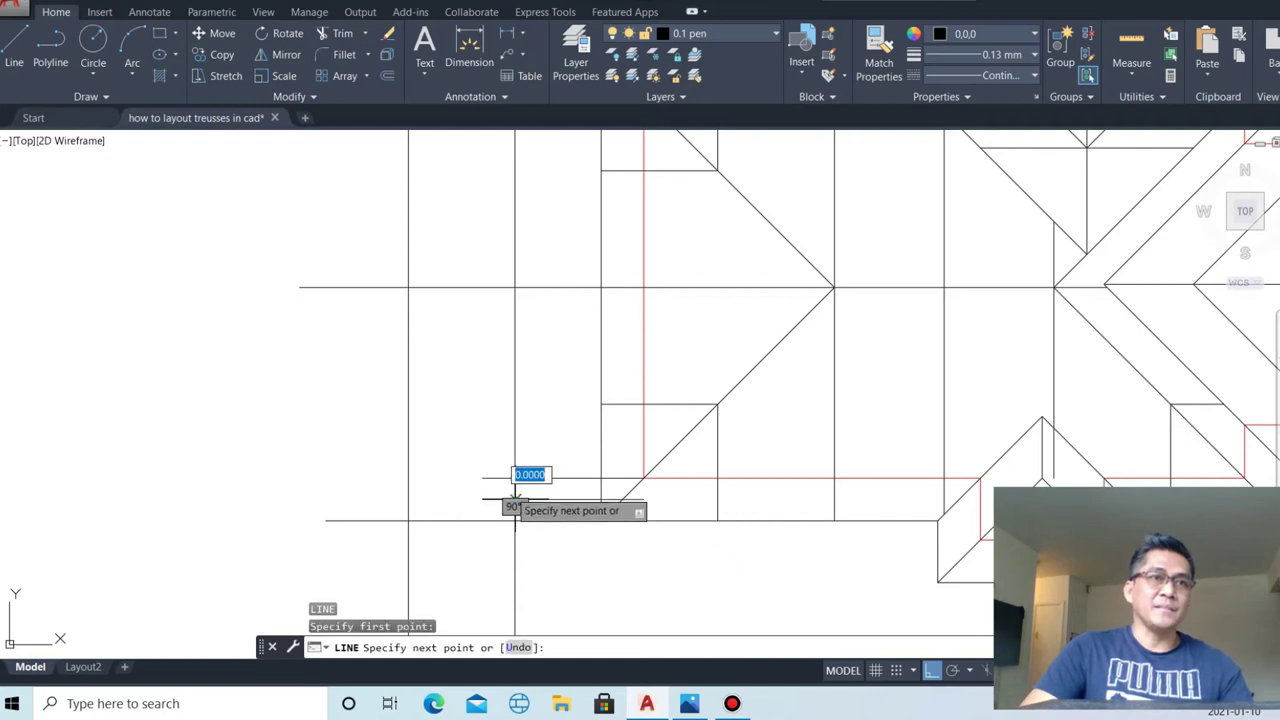
{"action": "left_click", "coordinate": [409, 288]}
{"action": "key", "text": "Return"}
{"action": "middle_click_drag", "start_coordinate": [426, 186], "coordinate": [443, 286]}
{"action": "key", "text": "Return"}
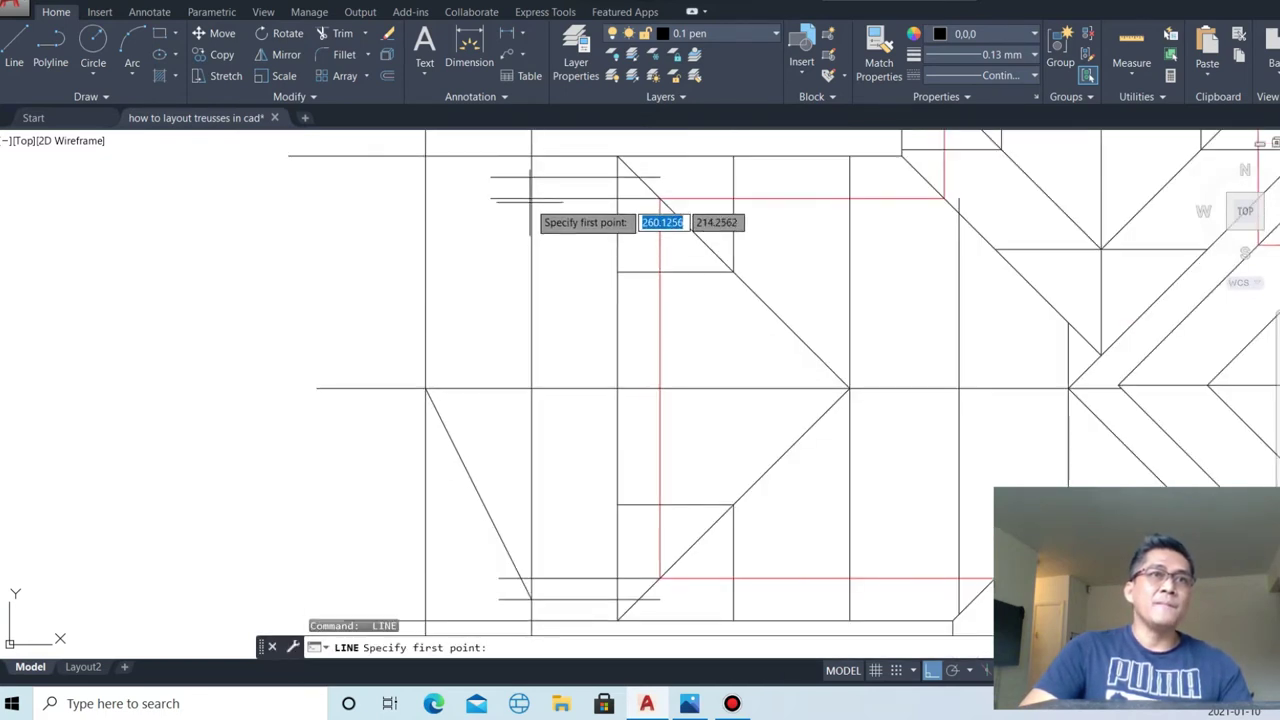
{"action": "left_click", "coordinate": [531, 176]}
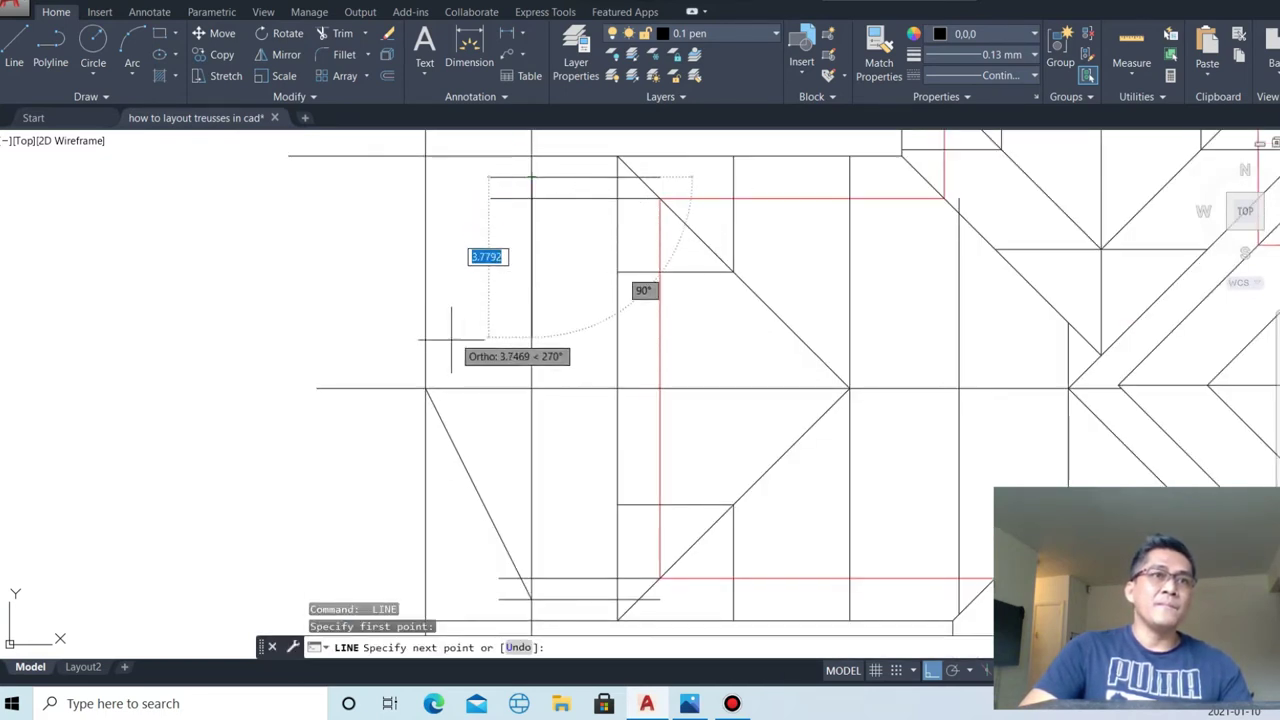
{"action": "left_click", "coordinate": [426, 388]}
{"action": "key", "text": "Escape"}
- Attempt to extend the lines near the gable, then cancel the extend
{"action": "scroll", "coordinate": [516, 396], "scroll_direction": "down", "scroll_amount": 4}
{"action": "key", "text": "Return"}
{"action": "scroll", "coordinate": [494, 310], "scroll_direction": "up", "scroll_amount": 3}
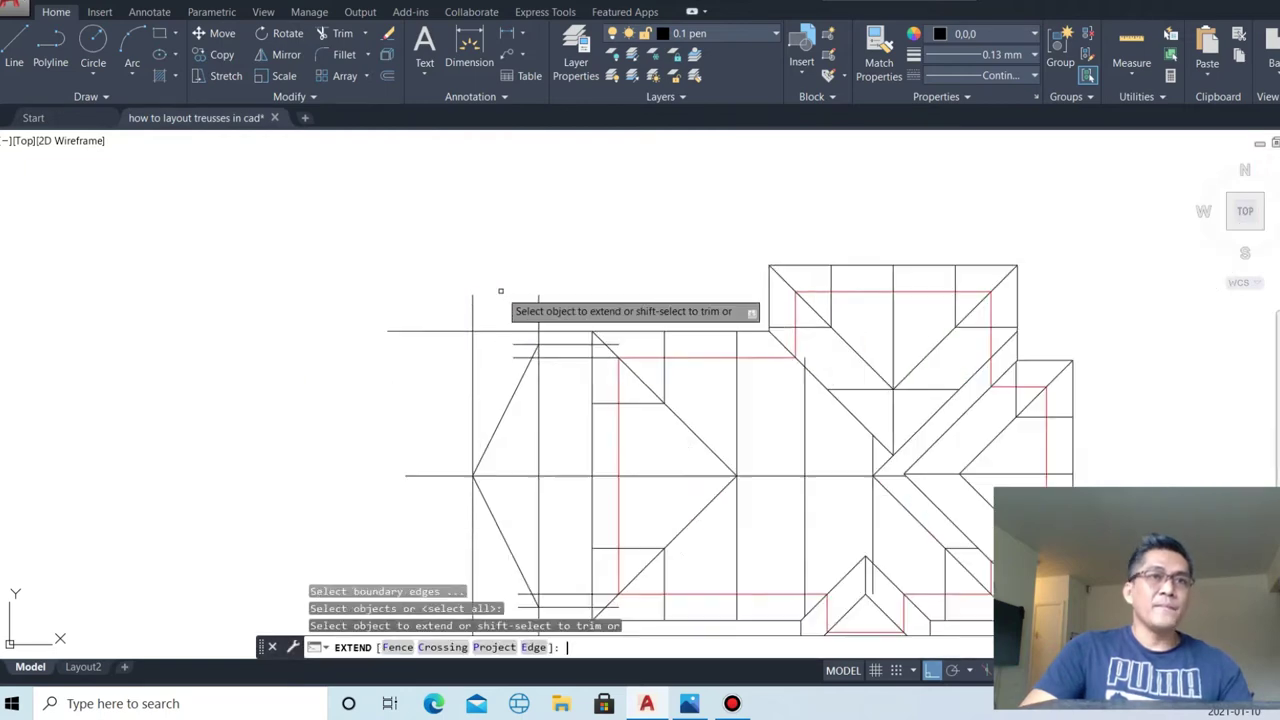
{"action": "scroll", "coordinate": [500, 289], "scroll_direction": "up", "scroll_amount": 2}
{"action": "left_click_drag", "start_coordinate": [523, 471], "coordinate": [586, 329]}
{"action": "scroll", "coordinate": [586, 329], "scroll_direction": "down", "scroll_amount": 4}
{"action": "scroll", "coordinate": [590, 459], "scroll_direction": "up", "scroll_amount": 5}
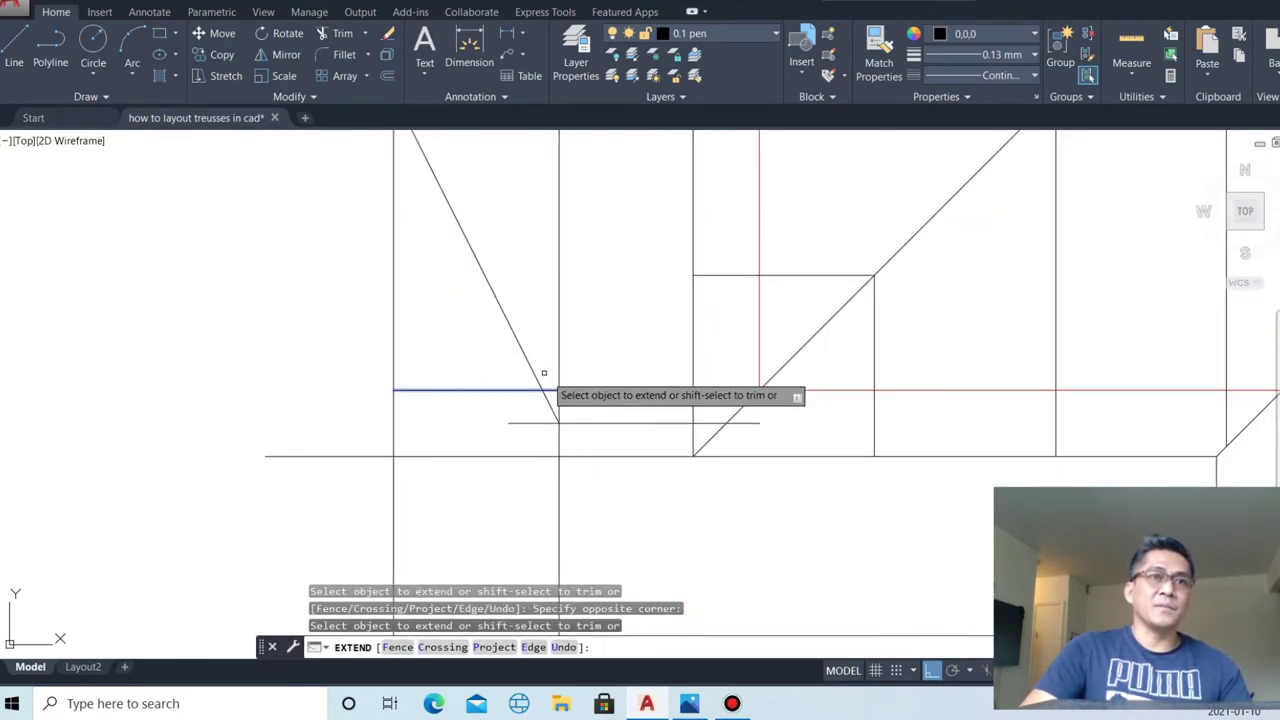
{"action": "key", "text": "Escape"}
- Erase the stray horizontal line and the unneeded vertical construction line
{"action": "left_click_drag", "start_coordinate": [557, 486], "coordinate": [454, 440]}
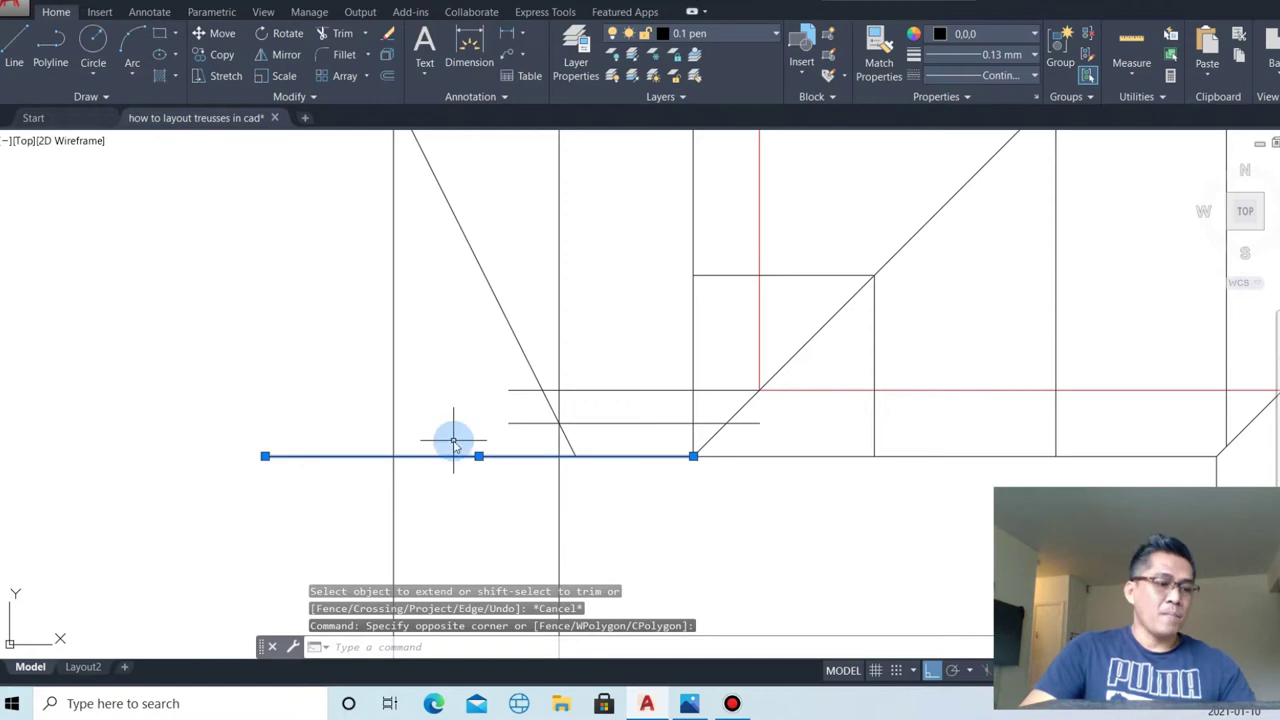
{"action": "type", "text": "e"}
{"action": "key", "text": "Return"}
{"action": "scroll", "coordinate": [453, 440], "scroll_direction": "down", "scroll_amount": 4}
{"action": "scroll", "coordinate": [589, 336], "scroll_direction": "up", "scroll_amount": 4}
{"action": "mouse_move", "coordinate": [540, 489]}
{"action": "left_mouse_down"}
{"action": "mouse_move", "coordinate": [517, 391]}
{"action": "mouse_move", "coordinate": [480, 450]}
{"action": "left_mouse_up"}
{"action": "key", "text": "Delete"}
{"action": "key", "text": "Delete"}
{"action": "scroll", "coordinate": [729, 317], "scroll_direction": "down", "scroll_amount": 4}
{"action": "scroll", "coordinate": [689, 464], "scroll_direction": "up", "scroll_amount": 4}
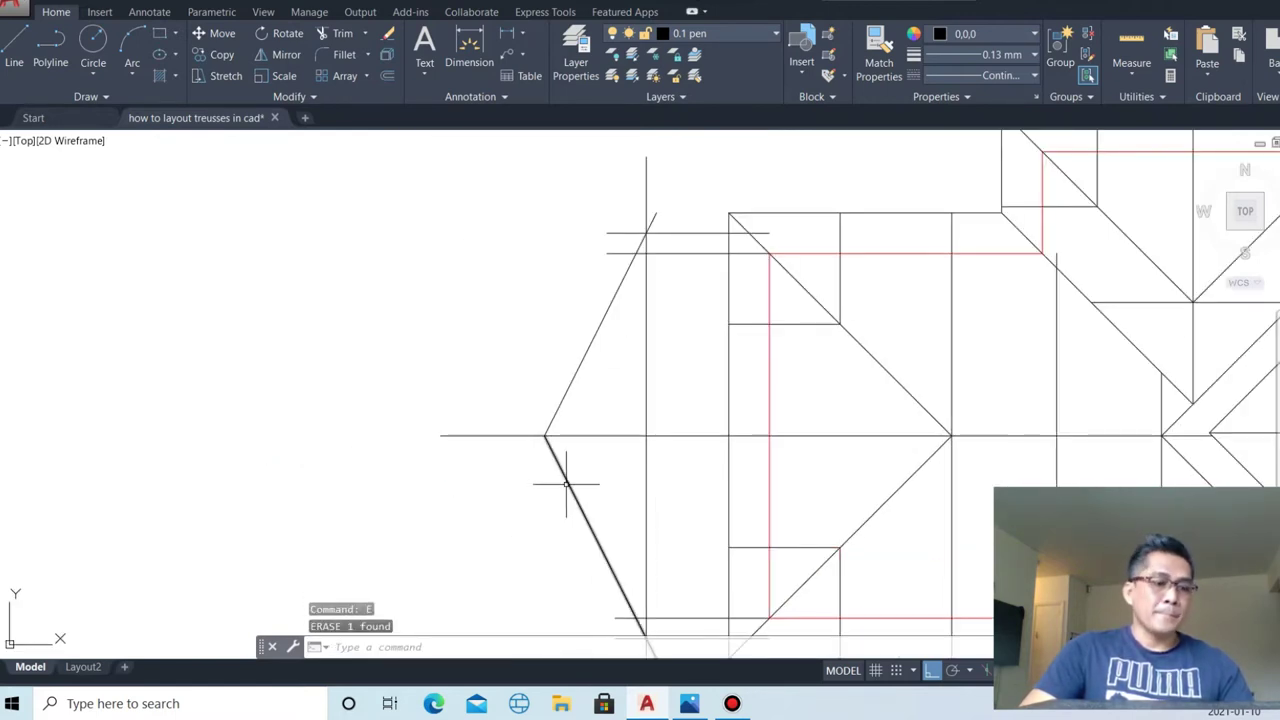
- Trim the horizontal line's left overhang and the piece inside the gable
{"action": "type", "text": "r"}
{"action": "key", "text": "Return"}
{"action": "key", "text": "Return"}
{"action": "left_click", "coordinate": [500, 435]}
{"action": "left_click", "coordinate": [689, 449]}
{"action": "left_click", "coordinate": [677, 403]}
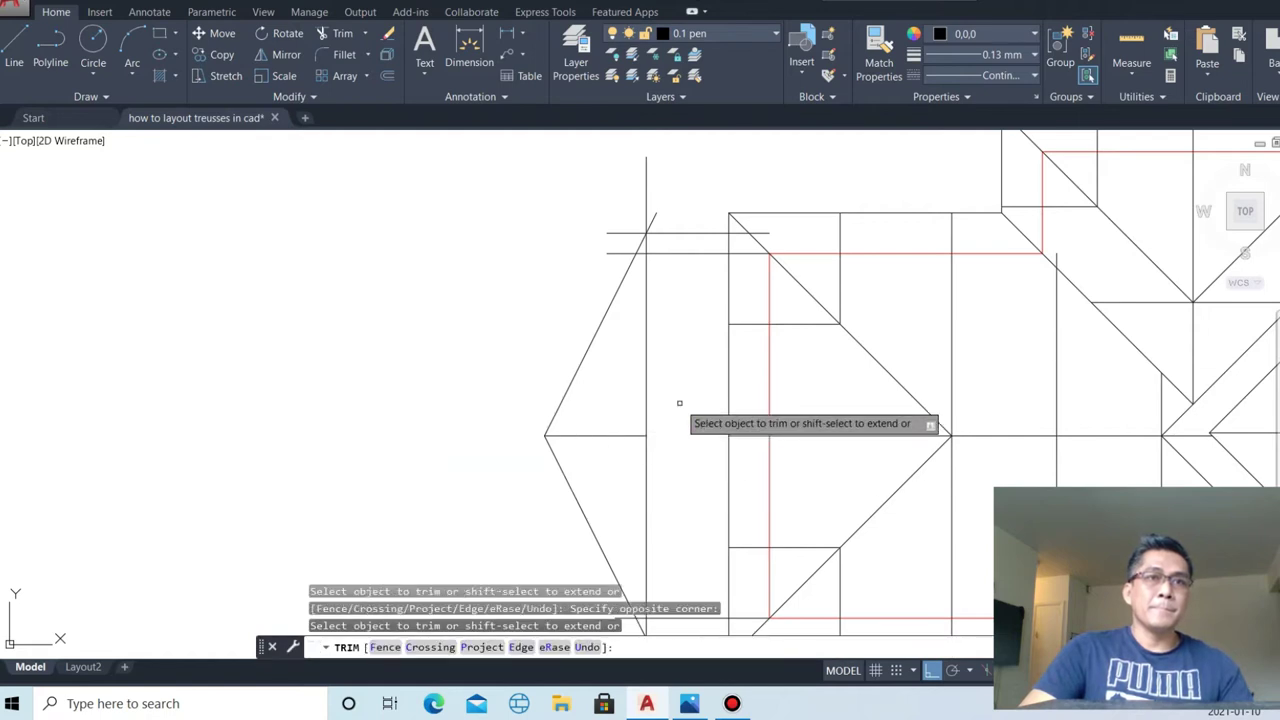
{"action": "key", "text": "Escape"}
{"action": "scroll", "coordinate": [695, 462], "scroll_direction": "down", "scroll_amount": 3}
{"action": "scroll", "coordinate": [675, 330], "scroll_direction": "up", "scroll_amount": 5}
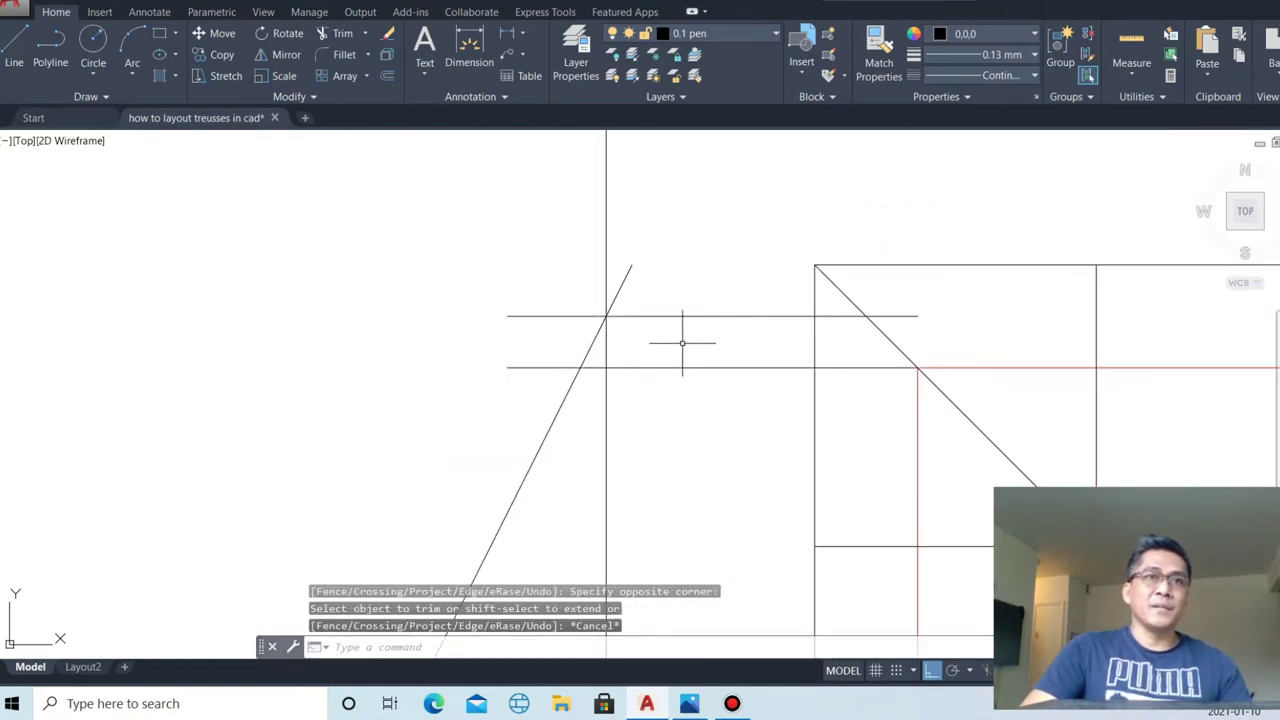
{"action": "left_click", "coordinate": [690, 356]}
{"action": "key", "text": "Escape"}
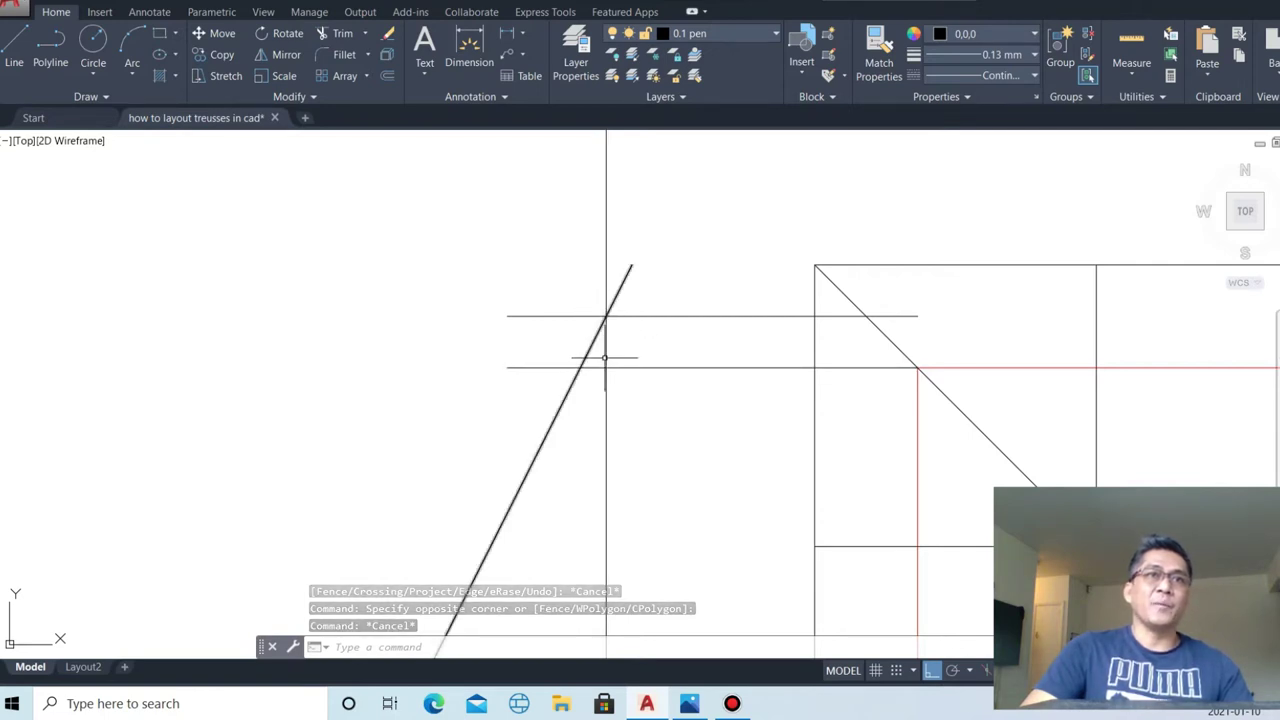
{"action": "scroll", "coordinate": [608, 315], "scroll_direction": "down", "scroll_amount": 5}
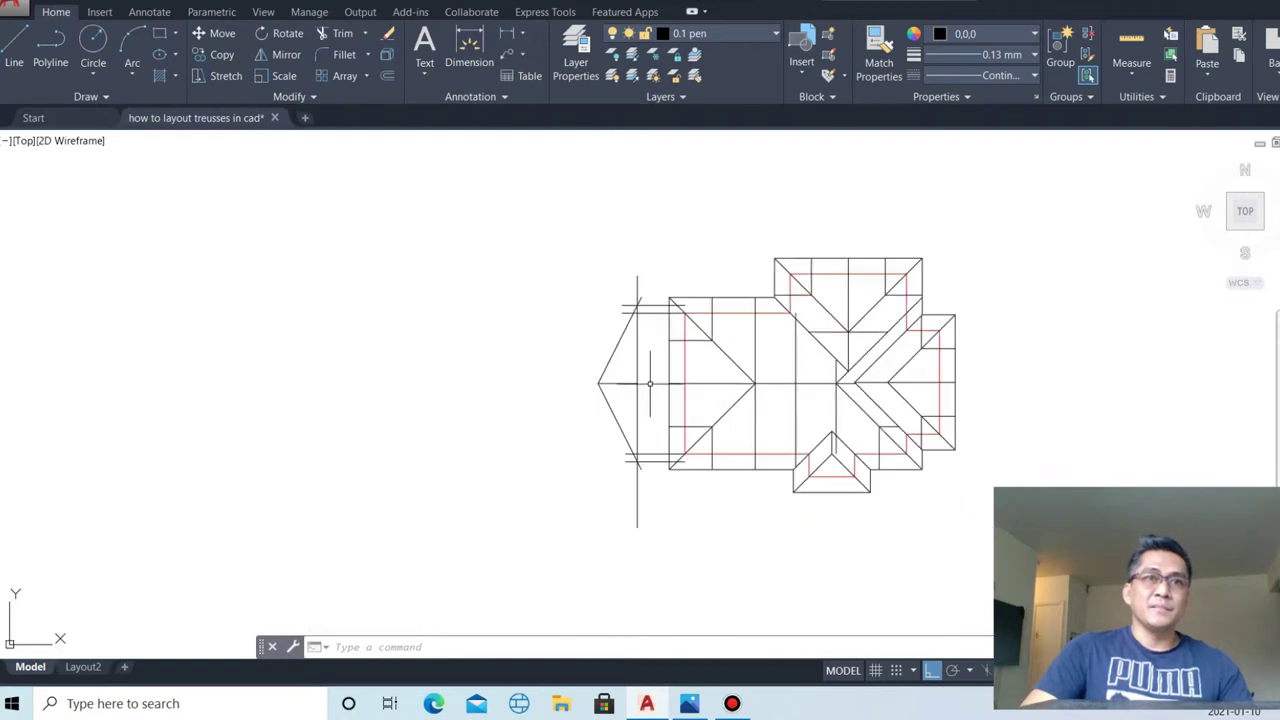
- Offset the vertical line at the gable's left corner 0.25 to the right
{"action": "scroll", "coordinate": [643, 357], "scroll_direction": "up", "scroll_amount": 6}
{"action": "scroll", "coordinate": [629, 451], "scroll_direction": "down", "scroll_amount": 1}
{"action": "scroll", "coordinate": [645, 505], "scroll_direction": "down", "scroll_amount": 5}
{"action": "scroll", "coordinate": [651, 500], "scroll_direction": "up", "scroll_amount": 8}
{"action": "scroll", "coordinate": [623, 500], "scroll_direction": "up", "scroll_amount": 2}
{"action": "scroll", "coordinate": [640, 495], "scroll_direction": "up", "scroll_amount": 3}
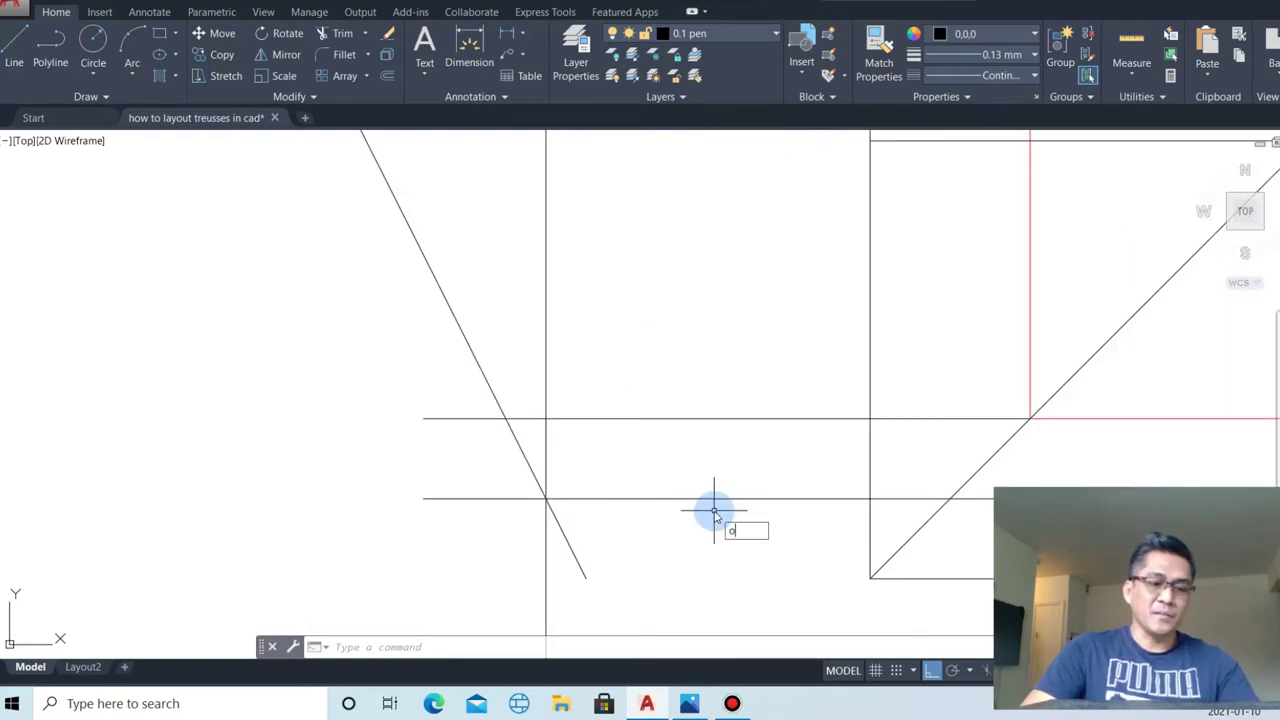
{"action": "key", "text": "Return"}
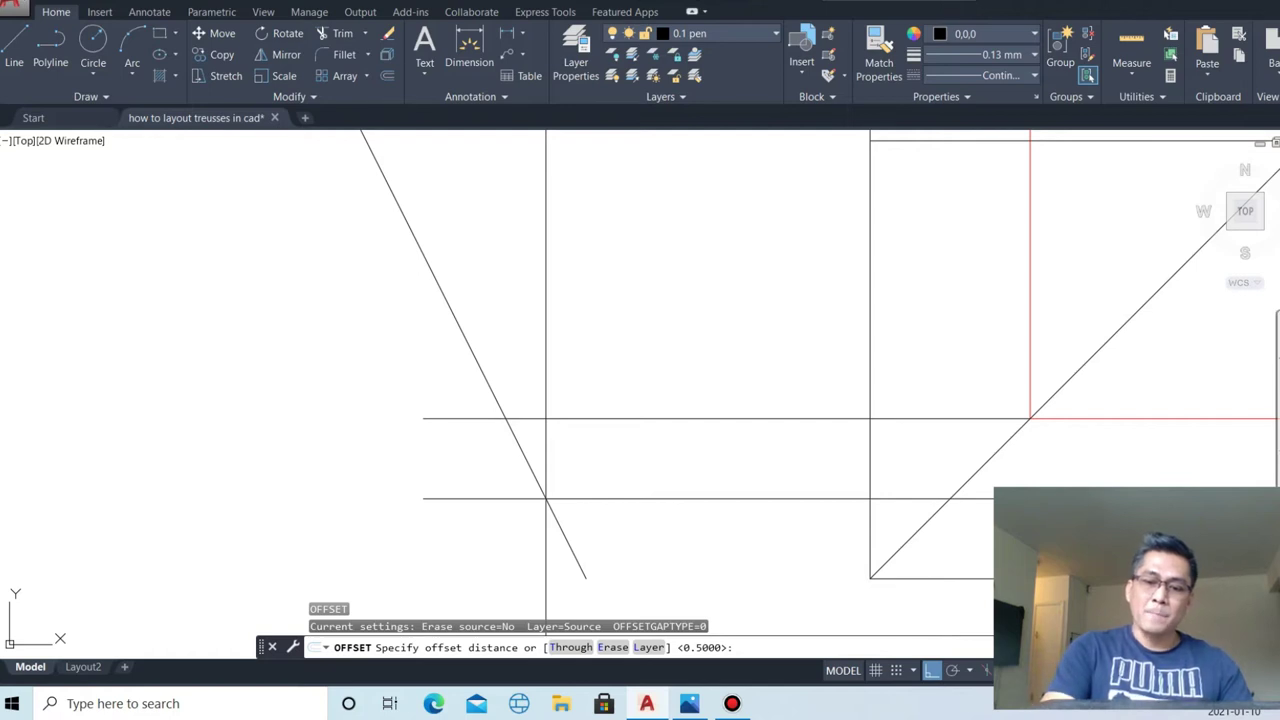
{"action": "type", "text": ".25"}
{"action": "key", "text": "Return"}
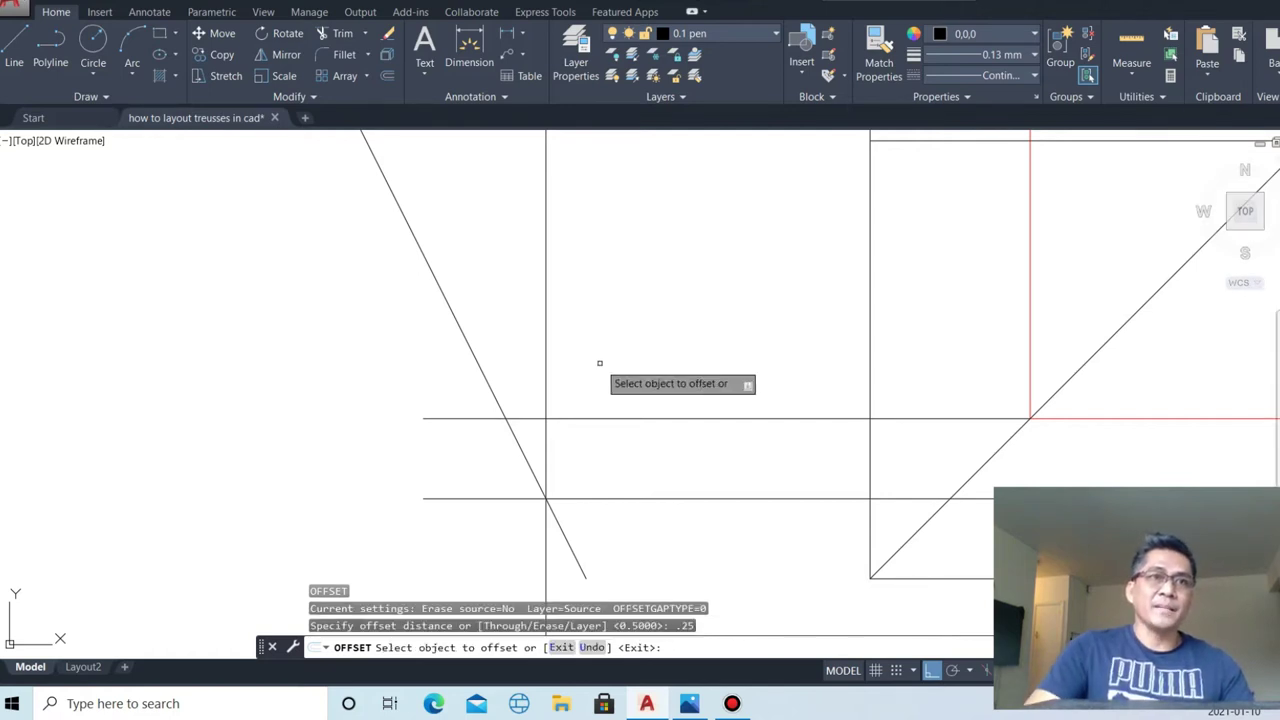
{"action": "left_click", "coordinate": [545, 315]}
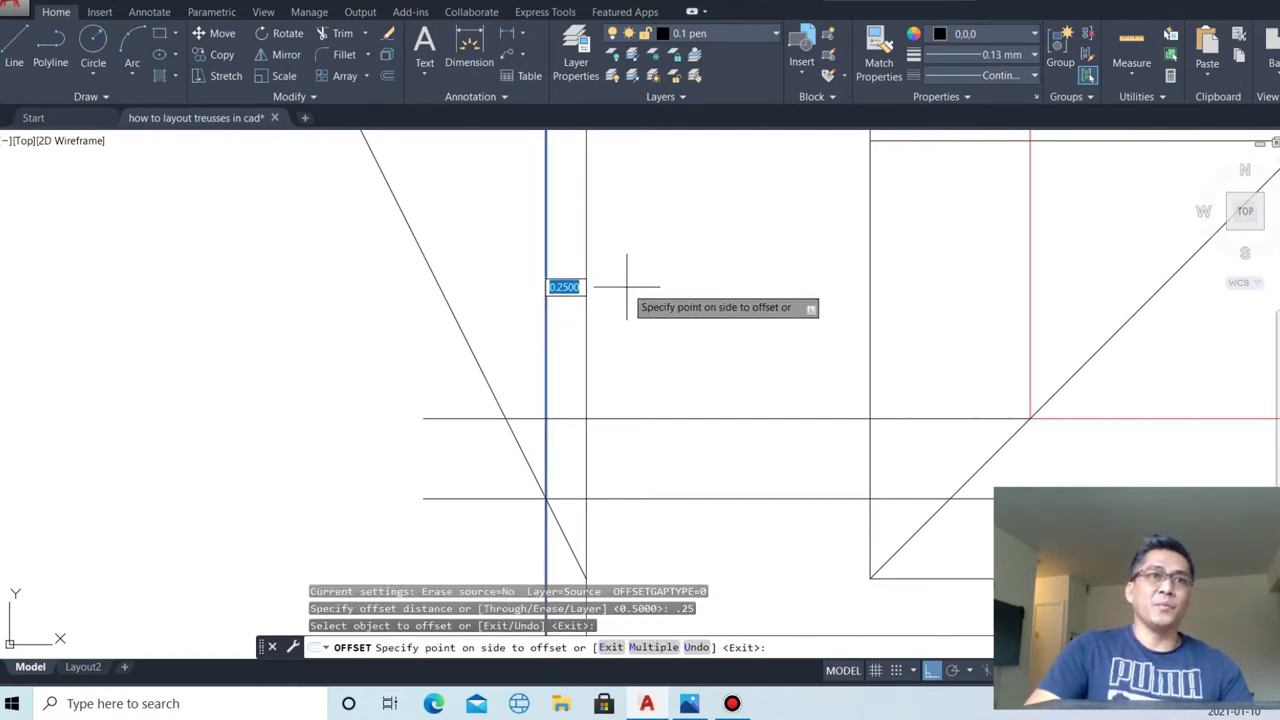
{"action": "left_click", "coordinate": [638, 315]}
{"action": "key", "text": "Escape"}
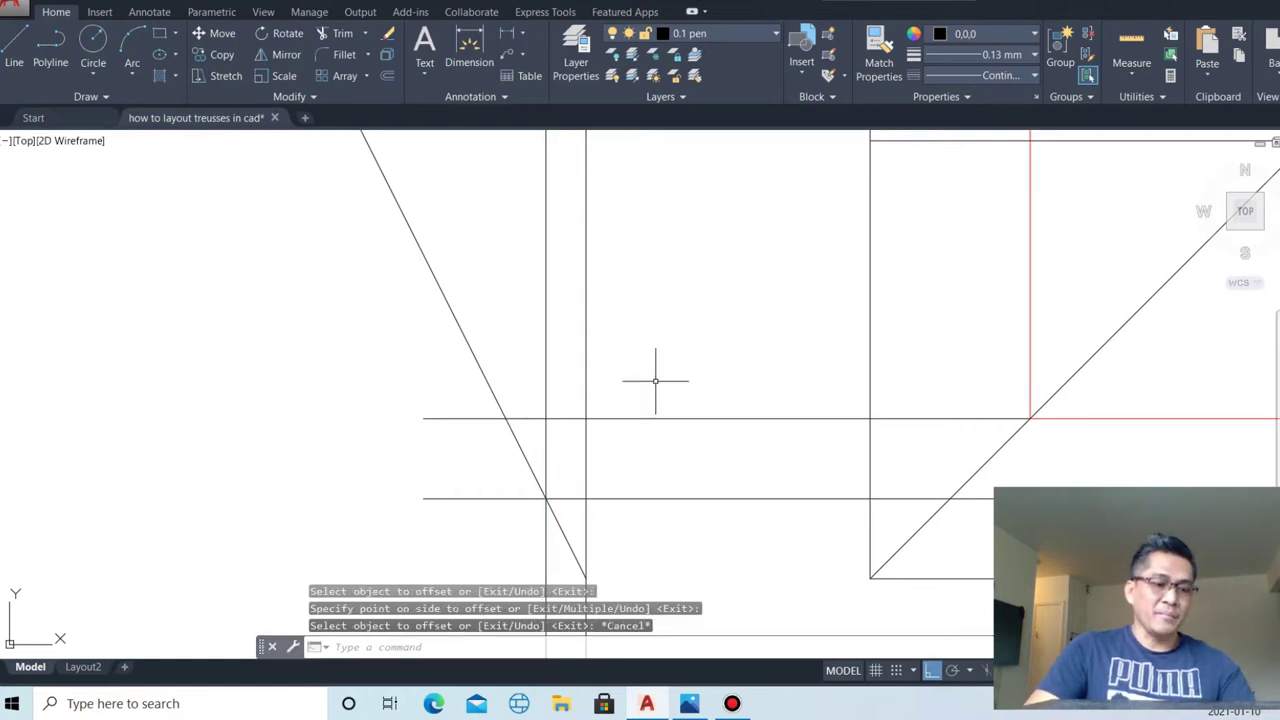
{"action": "type", "text": "o"}
- Offset the next line by 0.2 to add another parallel copy
{"action": "key", "text": "Return"}
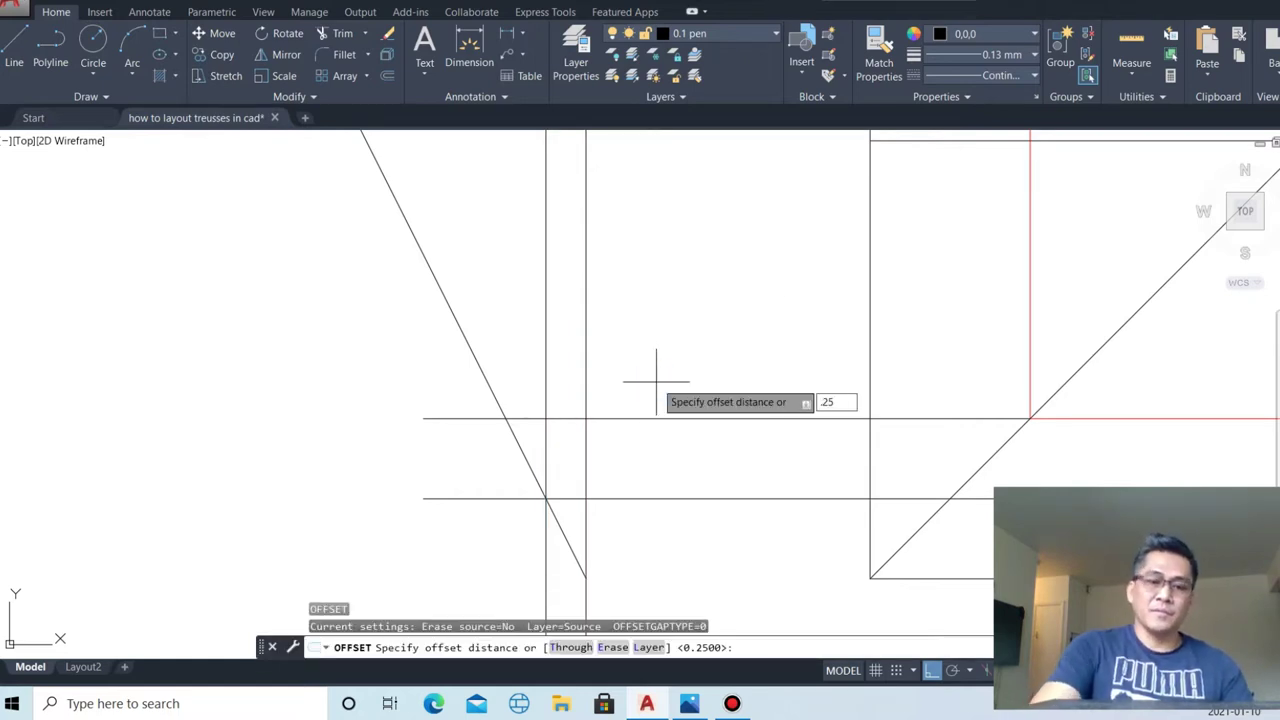
{"action": "type", "text": ".2"}
{"action": "key", "text": "Escape"}
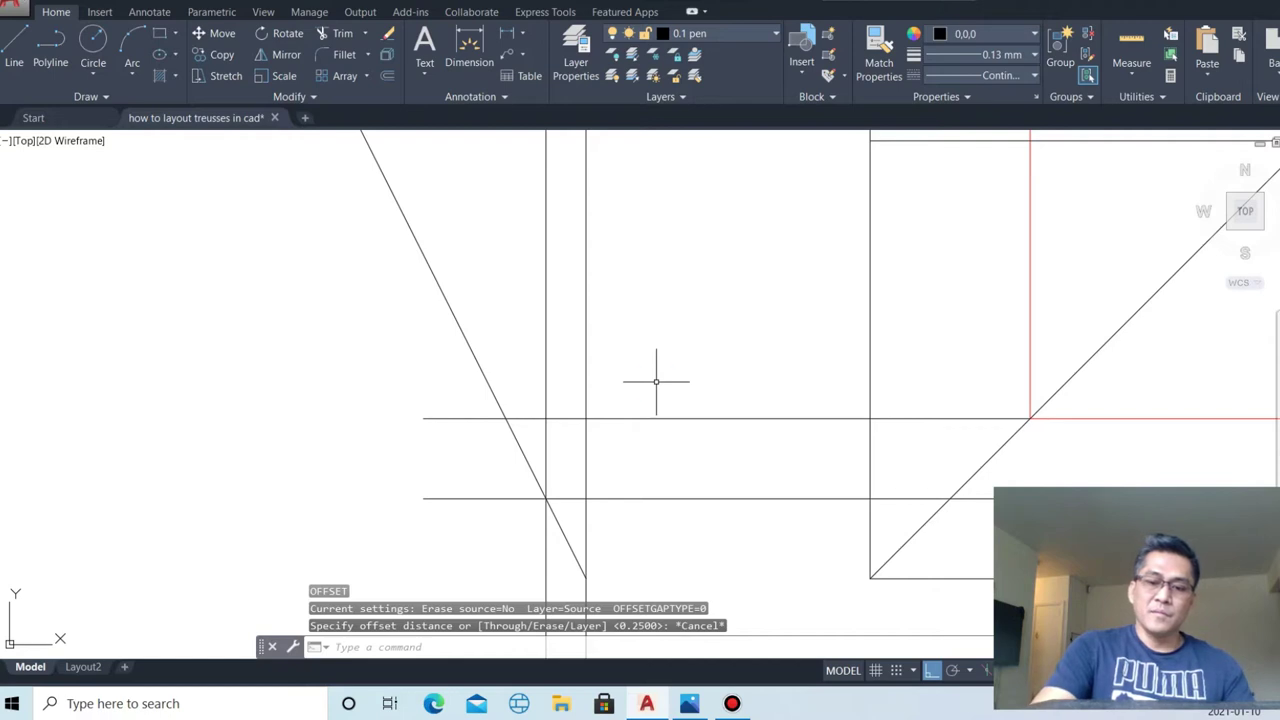
{"action": "type", "text": ".2"}
{"action": "key", "text": "Return"}
{"action": "key", "text": "Escape"}
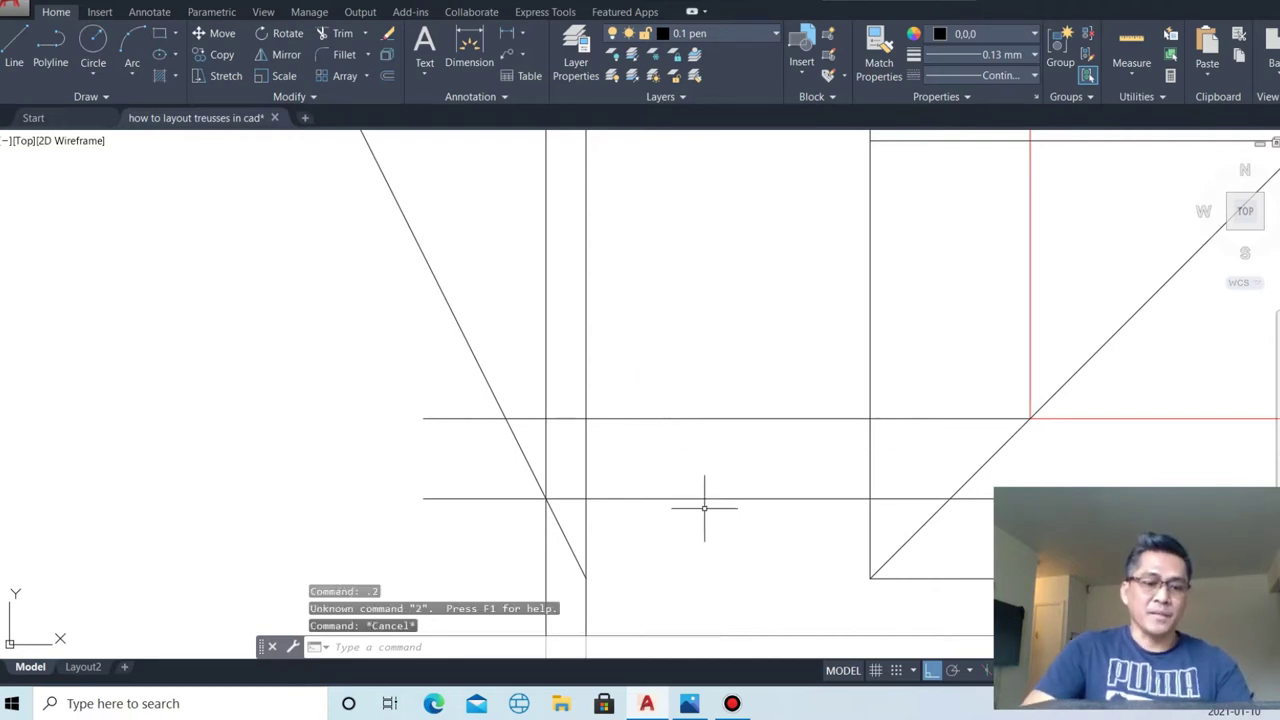
{"action": "type", "text": "P"}
{"action": "key", "text": "Escape"}
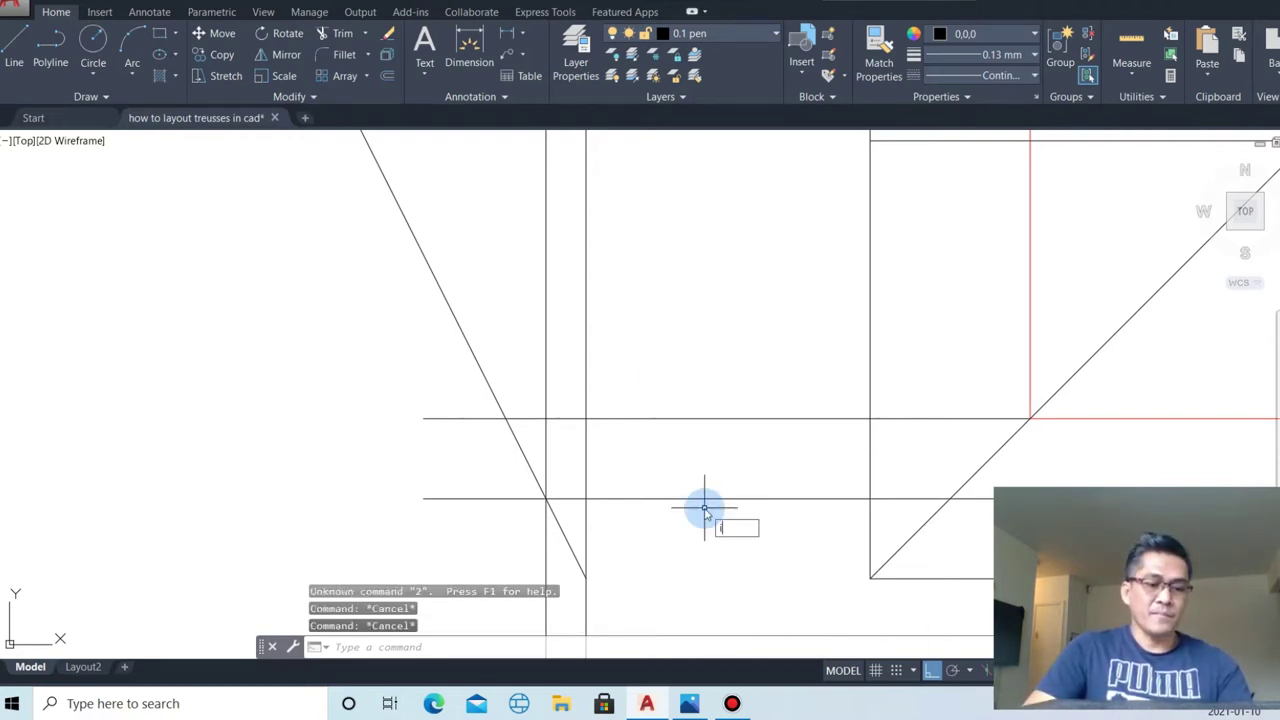
{"action": "key", "text": "Escape"}
{"action": "key", "text": "Return"}
{"action": "type", "text": ".2"}
{"action": "key", "text": "Return"}
{"action": "left_click", "coordinate": [688, 418]}
{"action": "left_click", "coordinate": [686, 365]}
{"action": "scroll", "coordinate": [686, 400], "scroll_direction": "down", "scroll_amount": 3}
{"action": "scroll", "coordinate": [701, 209], "scroll_direction": "down", "scroll_amount": 2}
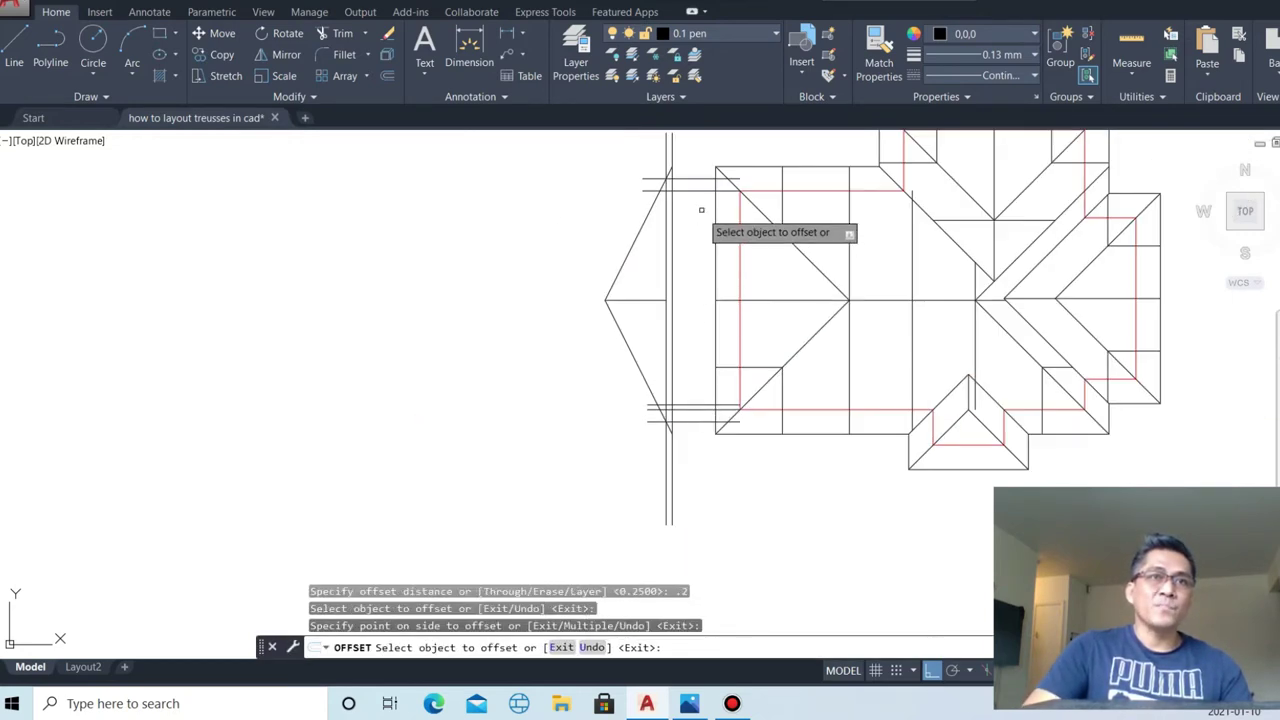
- Offset a copy of the horizontal line beside it
{"action": "scroll", "coordinate": [701, 209], "scroll_direction": "up", "scroll_amount": 5}
{"action": "left_click", "coordinate": [670, 189]}
{"action": "left_click", "coordinate": [658, 250]}
{"action": "key", "text": "Escape"}
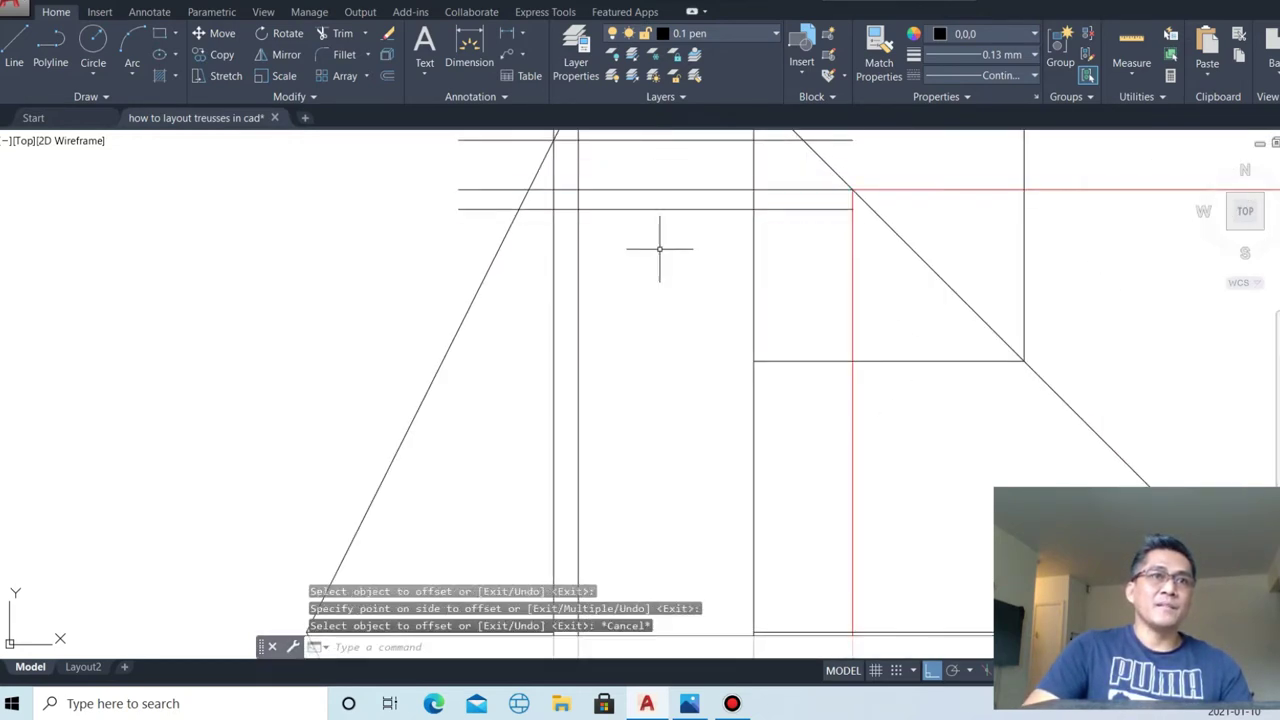
{"action": "type", "text": "tr"}
- Trim the overhanging line ends at the left fascia corner
{"action": "key", "text": "Return"}
{"action": "key", "text": "Return"}
{"action": "scroll", "coordinate": [628, 251], "scroll_direction": "down", "scroll_amount": 2}
{"action": "scroll", "coordinate": [605, 397], "scroll_direction": "down", "scroll_amount": 1}
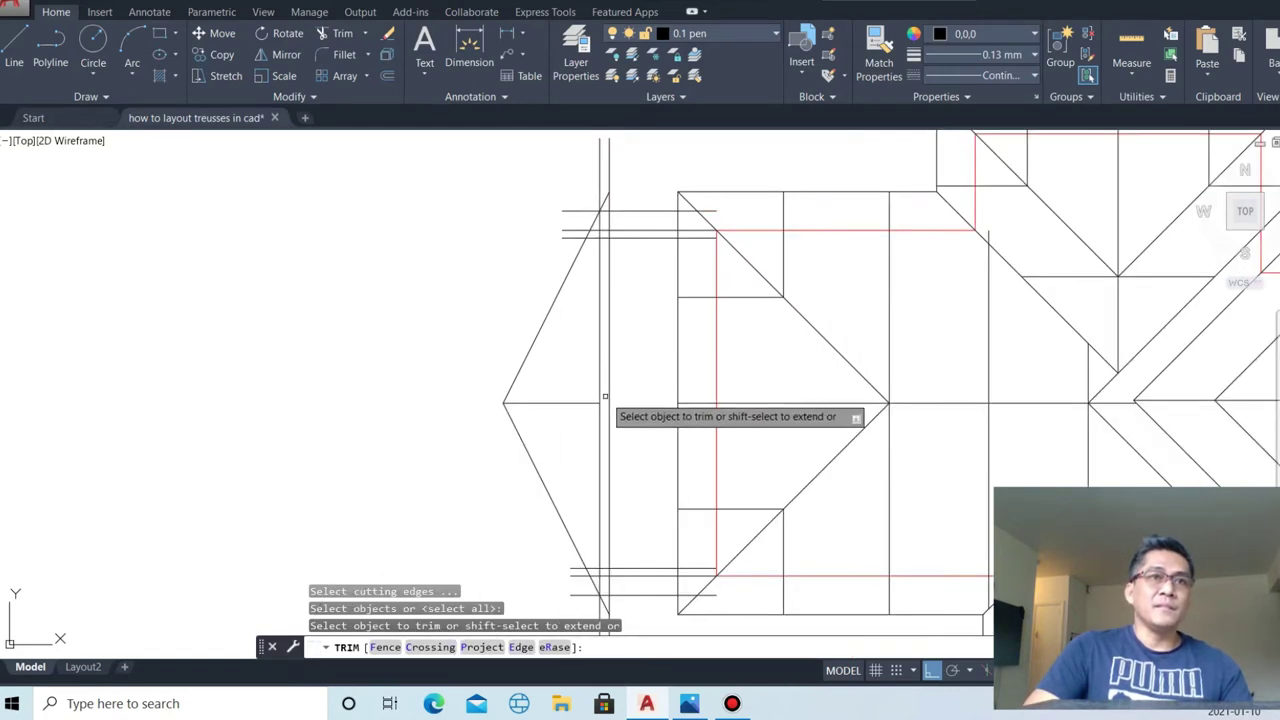
{"action": "scroll", "coordinate": [587, 229], "scroll_direction": "up", "scroll_amount": 3}
{"action": "left_click", "coordinate": [694, 331]}
{"action": "scroll", "coordinate": [673, 314], "scroll_direction": "down", "scroll_amount": 1}
{"action": "left_click", "coordinate": [673, 314]}
{"action": "scroll", "coordinate": [673, 314], "scroll_direction": "up", "scroll_amount": 1}
{"action": "left_click", "coordinate": [663, 323]}
{"action": "left_click", "coordinate": [632, 306]}
{"action": "scroll", "coordinate": [663, 408], "scroll_direction": "down", "scroll_amount": 3}
{"action": "scroll", "coordinate": [660, 538], "scroll_direction": "up", "scroll_amount": 3}
{"action": "scroll", "coordinate": [660, 538], "scroll_direction": "up", "scroll_amount": 2}
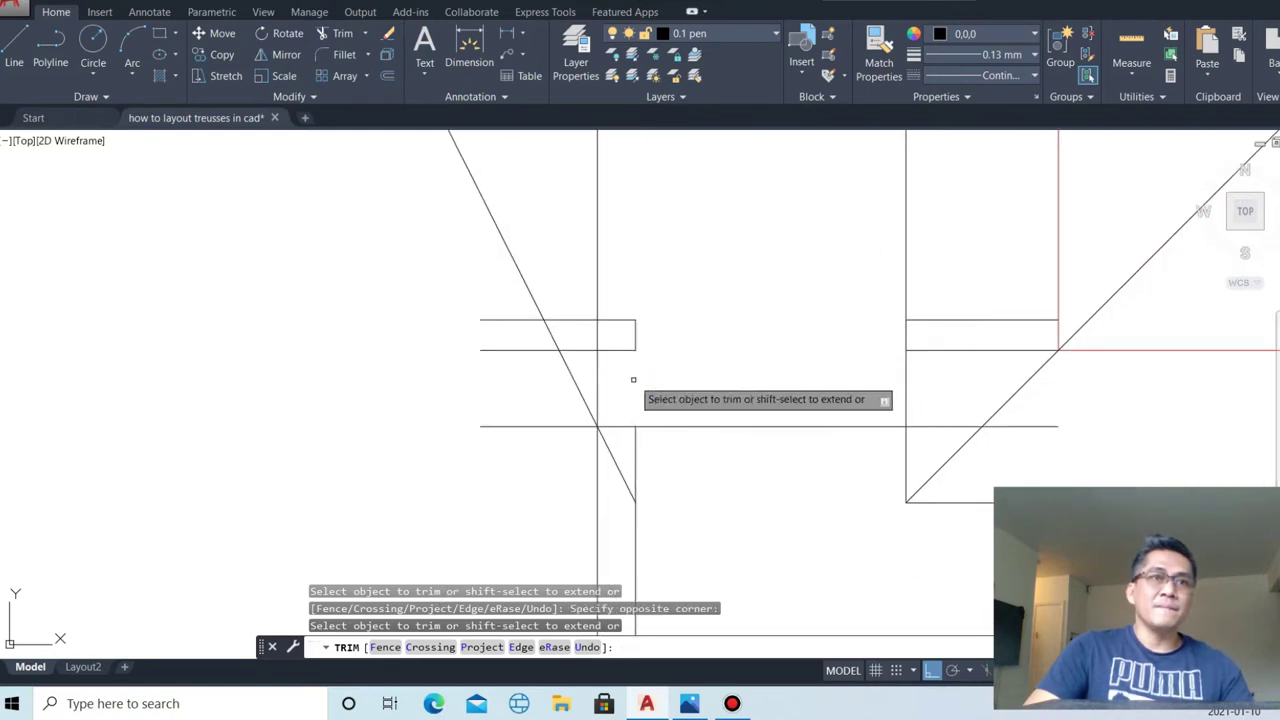
- Erase the stray vertical line and the leftover horizontal line at the corner
{"action": "left_click", "coordinate": [690, 447]}
{"action": "left_click", "coordinate": [631, 409]}
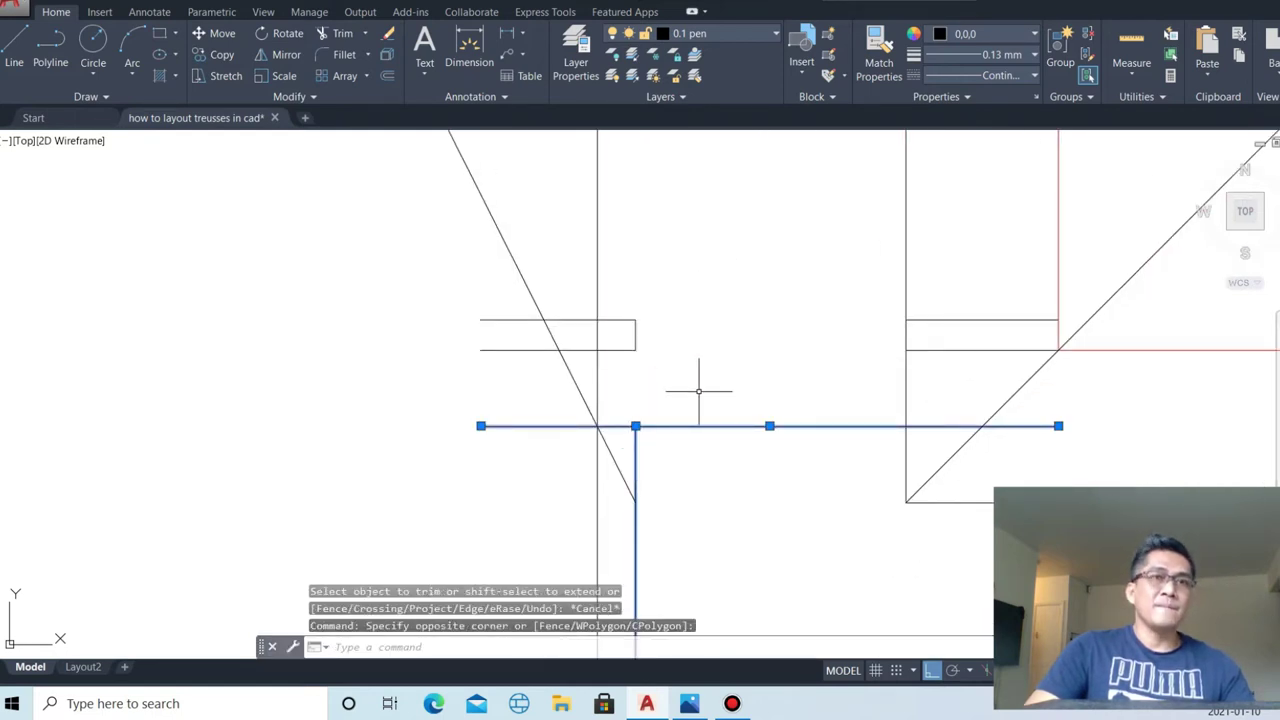
{"action": "key", "text": "Escape"}
{"action": "key", "text": "Escape"}
{"action": "left_click", "coordinate": [648, 436]}
{"action": "left_click", "coordinate": [634, 447]}
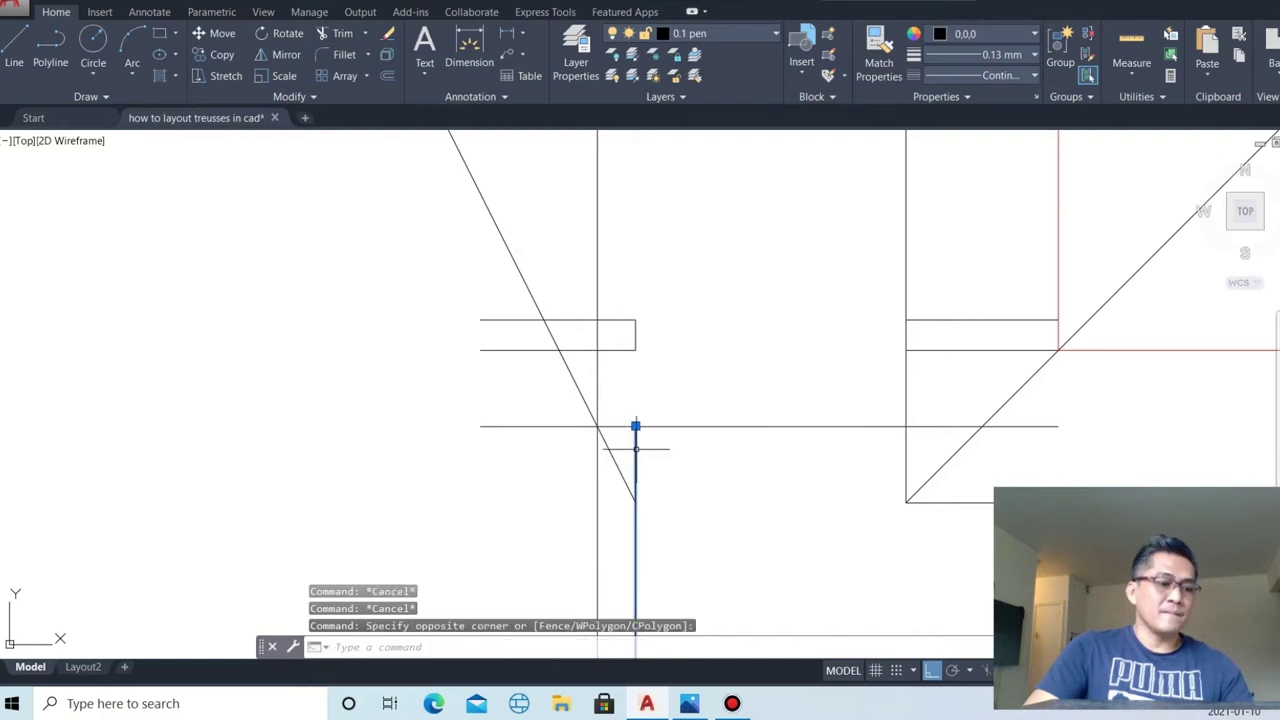
{"action": "type", "text": "e"}
{"action": "key", "text": "Return"}
{"action": "left_click", "coordinate": [654, 463]}
{"action": "left_click", "coordinate": [680, 380]}
{"action": "type", "text": "e"}
{"action": "key", "text": "Return"}
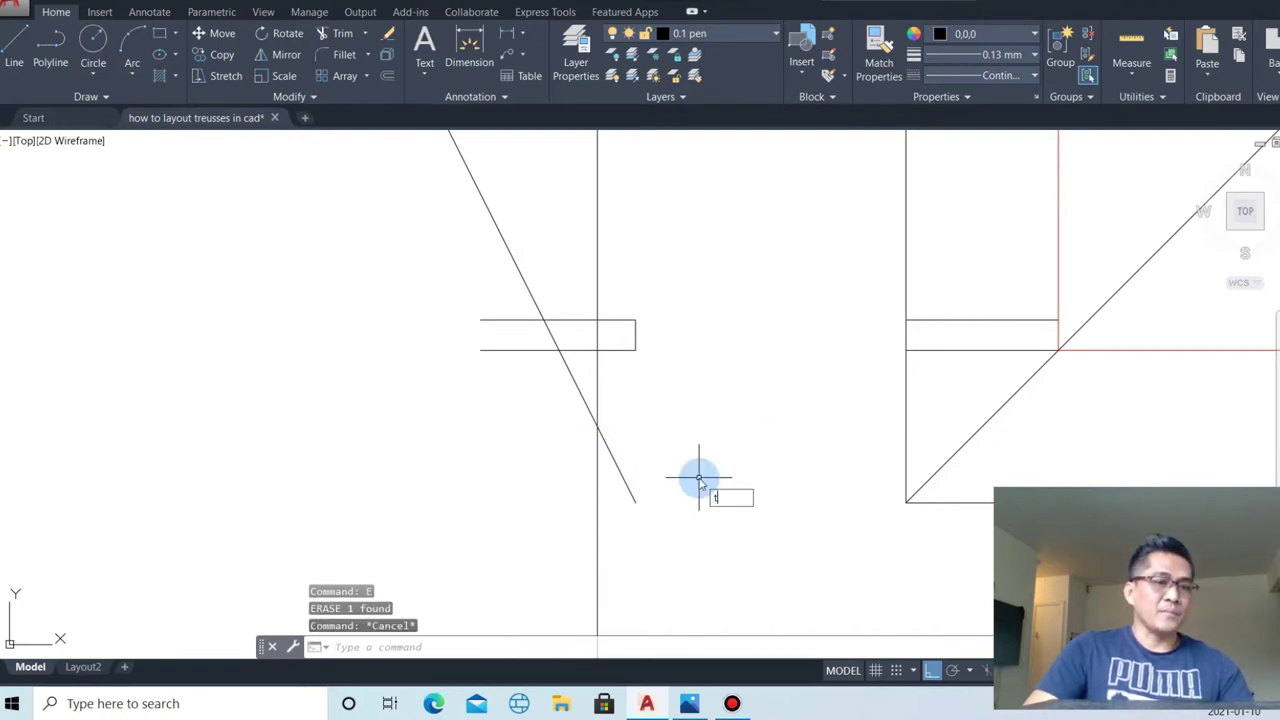
- Trim the vertical line above the horizontal and the remaining overshoot
{"action": "type", "text": "r"}
{"action": "key", "text": "Return"}
{"action": "key", "text": "Return"}
{"action": "key", "text": "Escape"}
{"action": "scroll", "coordinate": [614, 523], "scroll_direction": "down", "scroll_amount": 5}
{"action": "scroll", "coordinate": [631, 280], "scroll_direction": "up", "scroll_amount": 3}
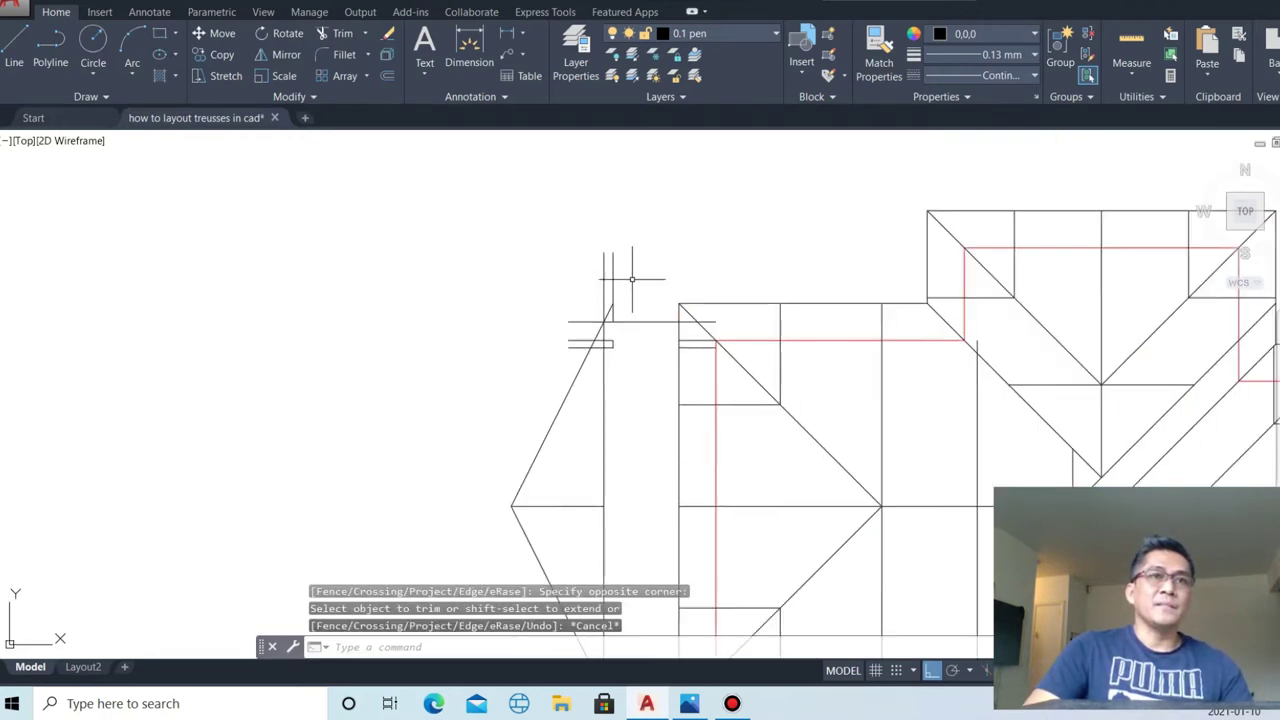
{"action": "scroll", "coordinate": [631, 280], "scroll_direction": "up", "scroll_amount": 3}
{"action": "type", "text": "r"}
{"action": "key", "text": "Return"}
{"action": "left_click", "coordinate": [505, 288]}
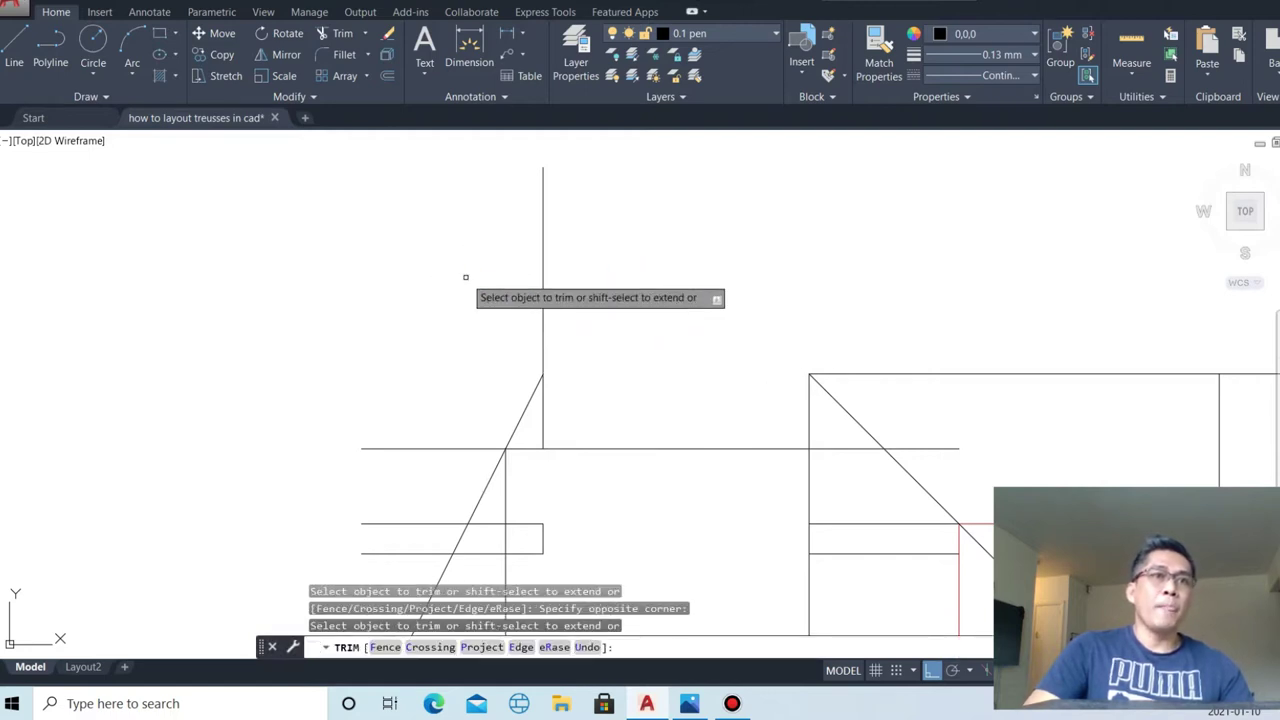
{"action": "key", "text": "Escape"}
{"action": "left_click", "coordinate": [628, 460]}
- Erase the two leftover lines at the corner
{"action": "left_click", "coordinate": [530, 437]}
{"action": "type", "text": "e"}
{"action": "key", "text": "Return"}
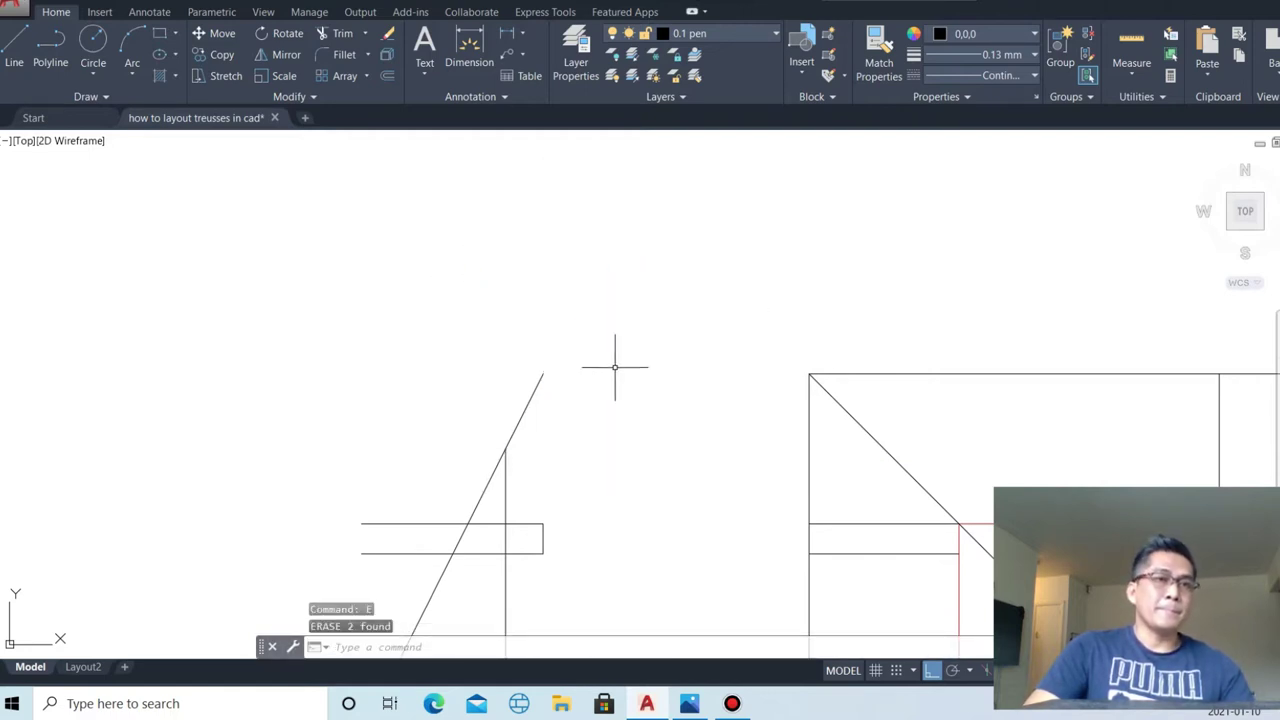
{"action": "scroll", "coordinate": [626, 356], "scroll_direction": "down", "scroll_amount": 2}
- Trim the rectangle lines crossing the sloped gable edge
{"action": "type", "text": "tr"}
{"action": "key", "text": "Return"}
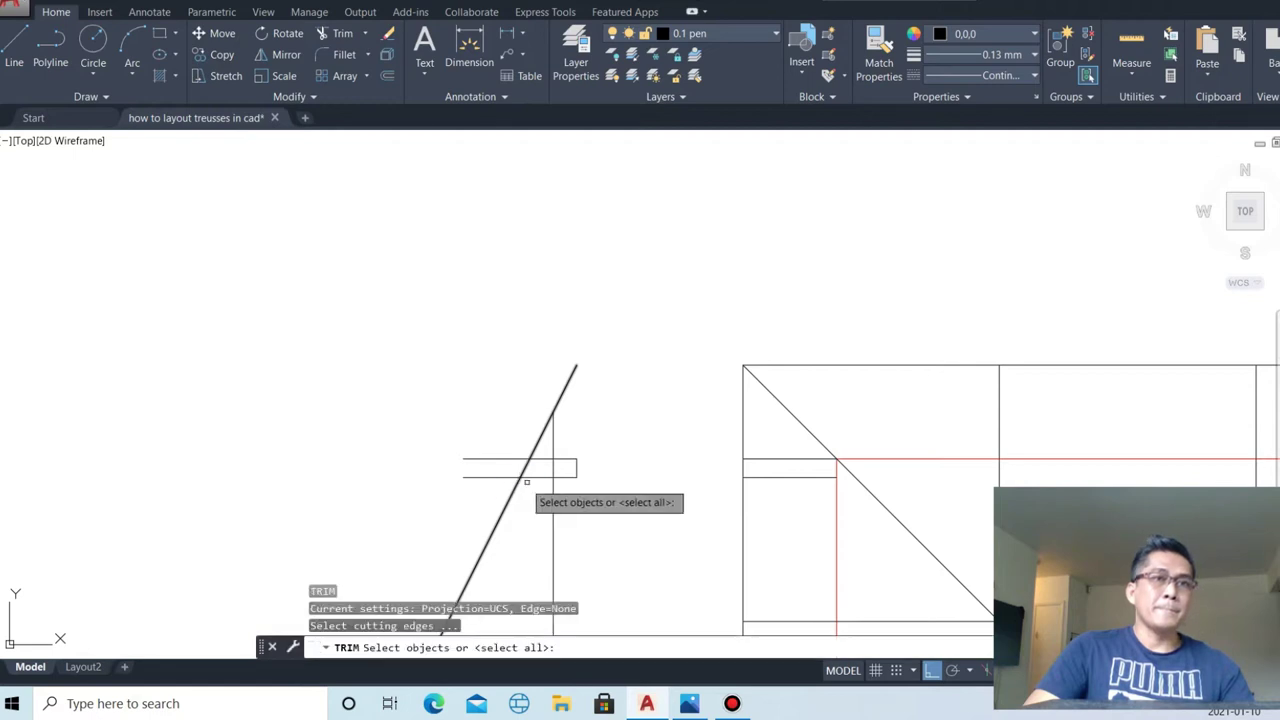
{"action": "key", "text": "Return"}
{"action": "scroll", "coordinate": [536, 476], "scroll_direction": "up", "scroll_amount": 5}
{"action": "left_click_drag", "start_coordinate": [551, 486], "coordinate": [537, 404]}
- Erase the two horizontal lines left of the slope
{"action": "left_click_drag", "start_coordinate": [397, 521], "coordinate": [346, 357]}
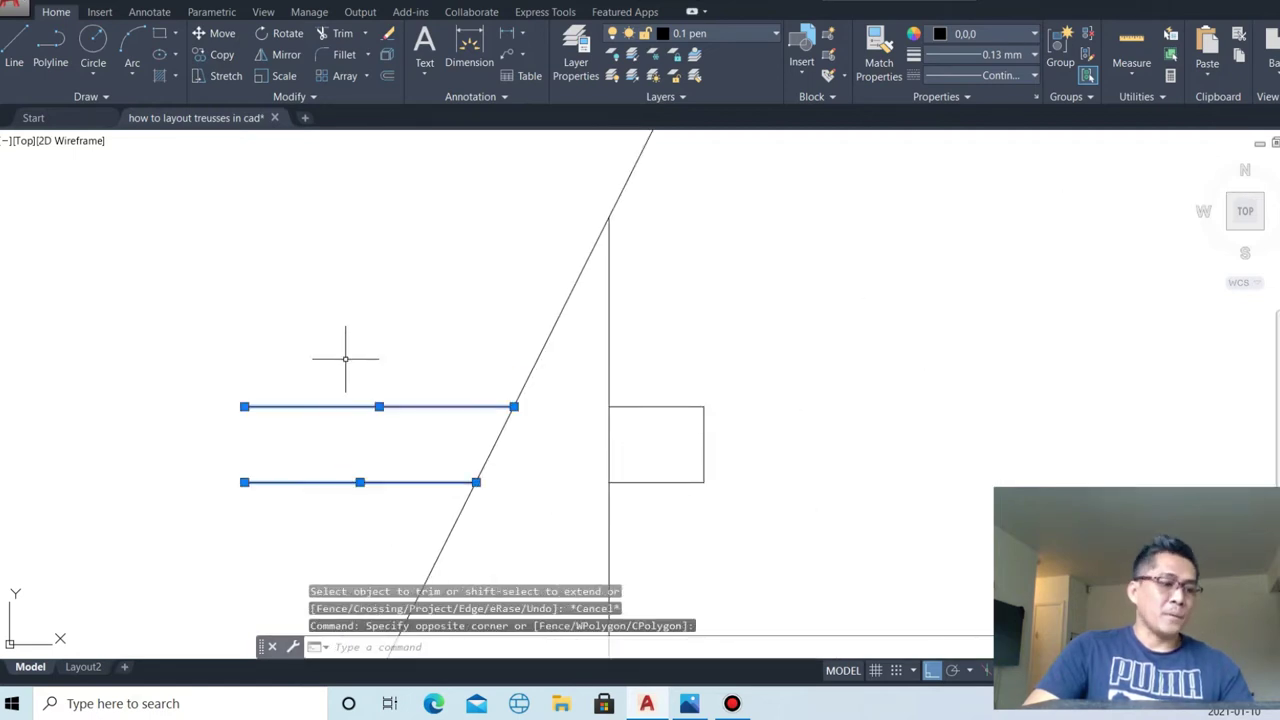
{"action": "type", "text": "e"}
{"action": "key", "text": "Return"}
{"action": "scroll", "coordinate": [551, 286], "scroll_direction": "down", "scroll_amount": 3}
{"action": "scroll", "coordinate": [694, 297], "scroll_direction": "down", "scroll_amount": 2}
{"action": "scroll", "coordinate": [632, 595], "scroll_direction": "down", "scroll_amount": 1}
{"action": "scroll", "coordinate": [637, 565], "scroll_direction": "up", "scroll_amount": 8}
- Trim rectangle segments between the slope and wall line, then erase the two leftover lines
{"action": "type", "text": "tr"}
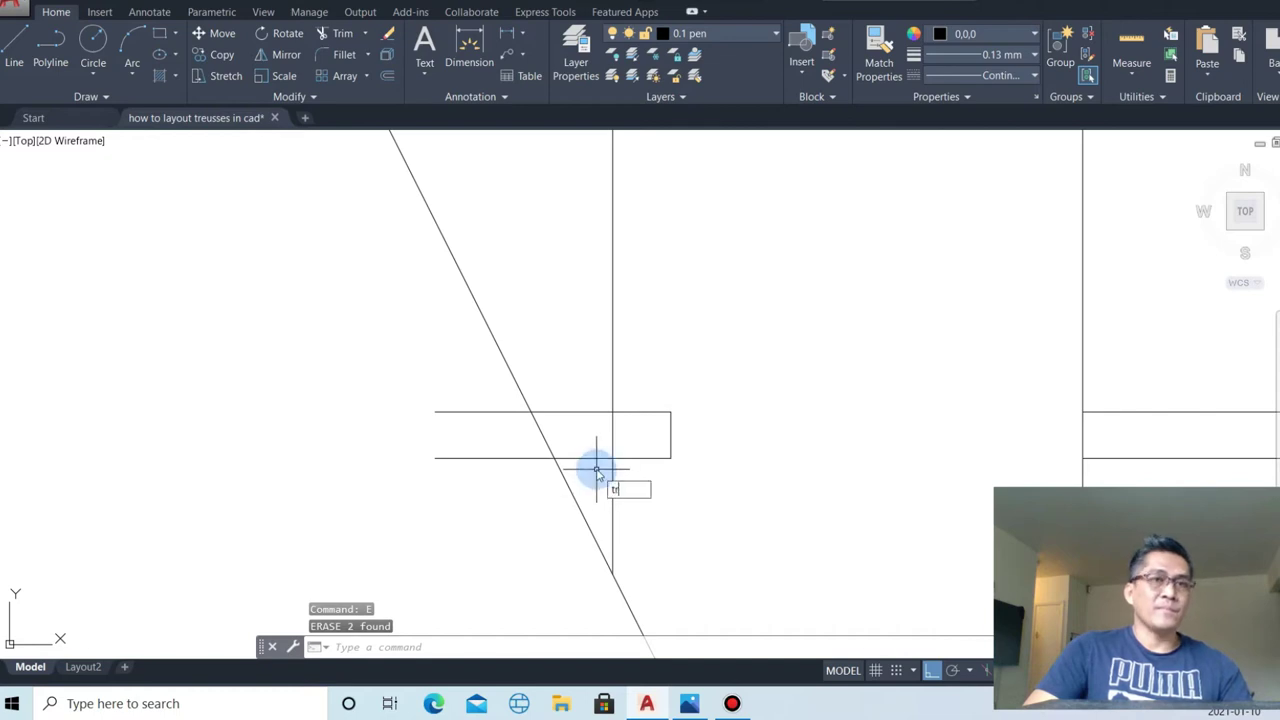
{"action": "key", "text": "Return"}
{"action": "left_click_drag", "start_coordinate": [597, 463], "coordinate": [584, 376]}
{"action": "key", "text": "Escape"}
{"action": "left_click_drag", "start_coordinate": [486, 514], "coordinate": [403, 379]}
{"action": "type", "text": "e"}
{"action": "key", "text": "Return"}
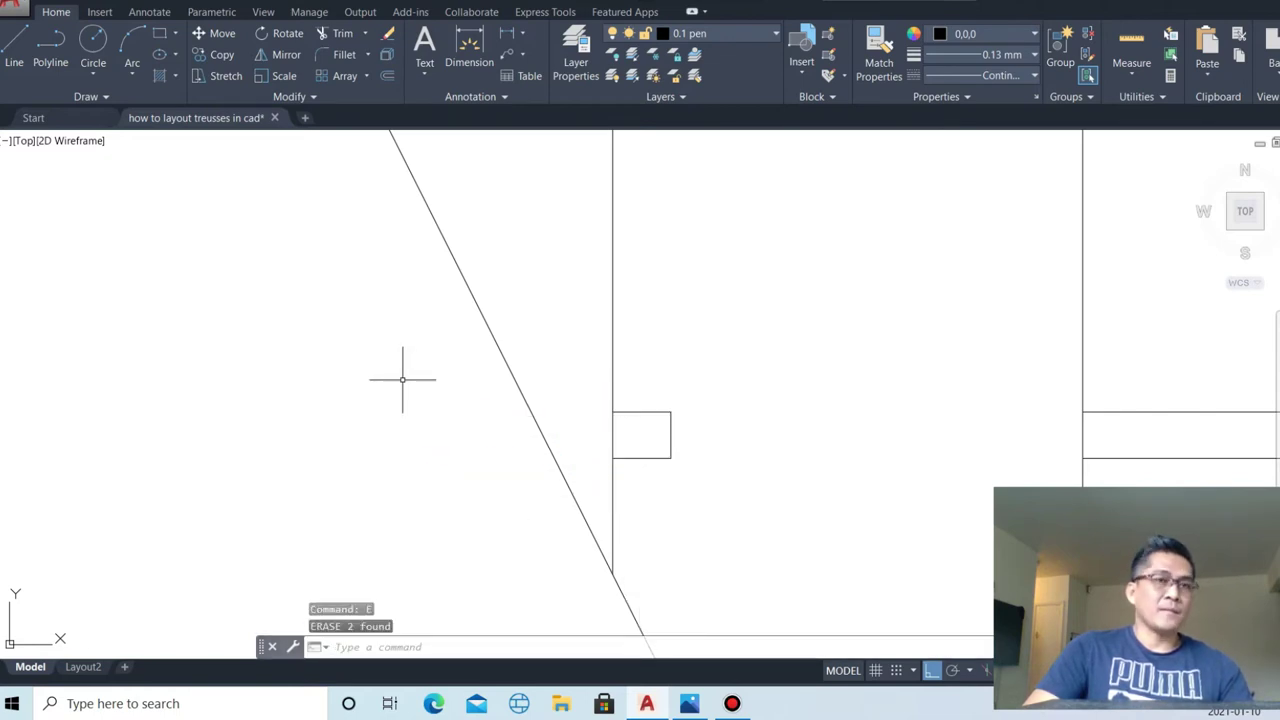
- Offset the small rectangle's bottom line by 0.05
{"action": "type", "text": "o"}
{"action": "key", "text": "Return"}
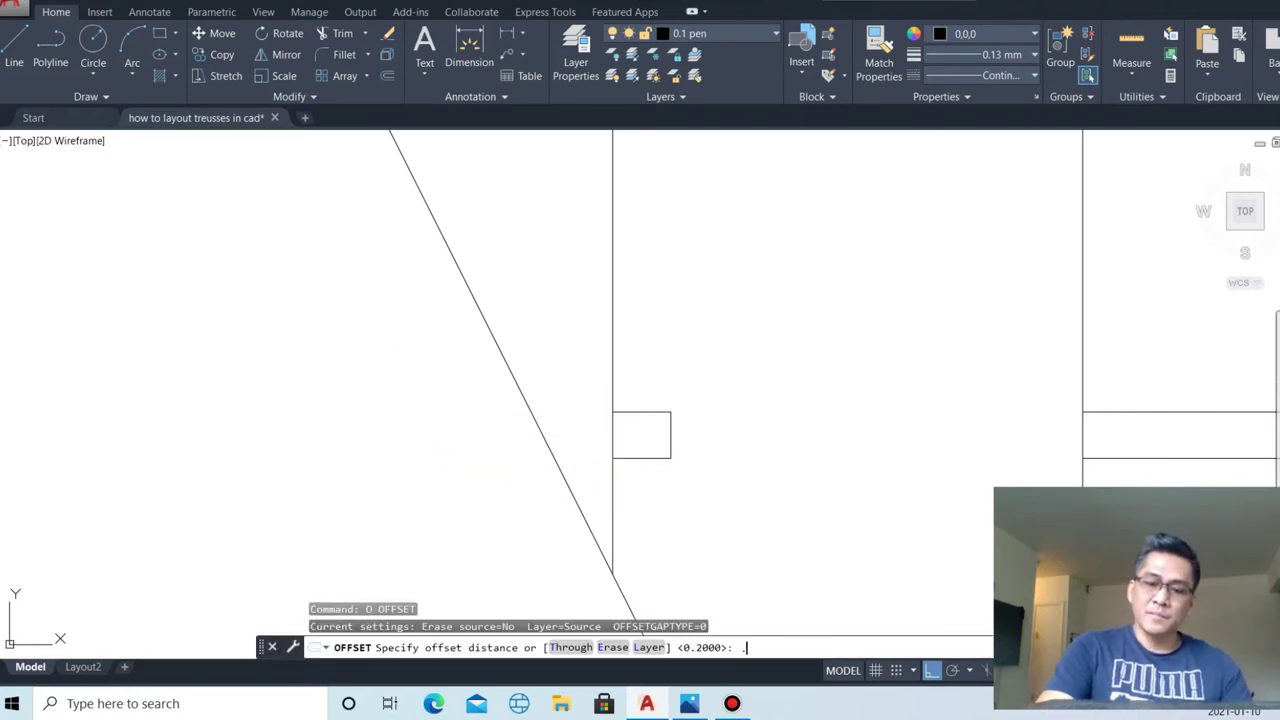
{"action": "type", "text": "5"}
{"action": "key", "text": "Return"}
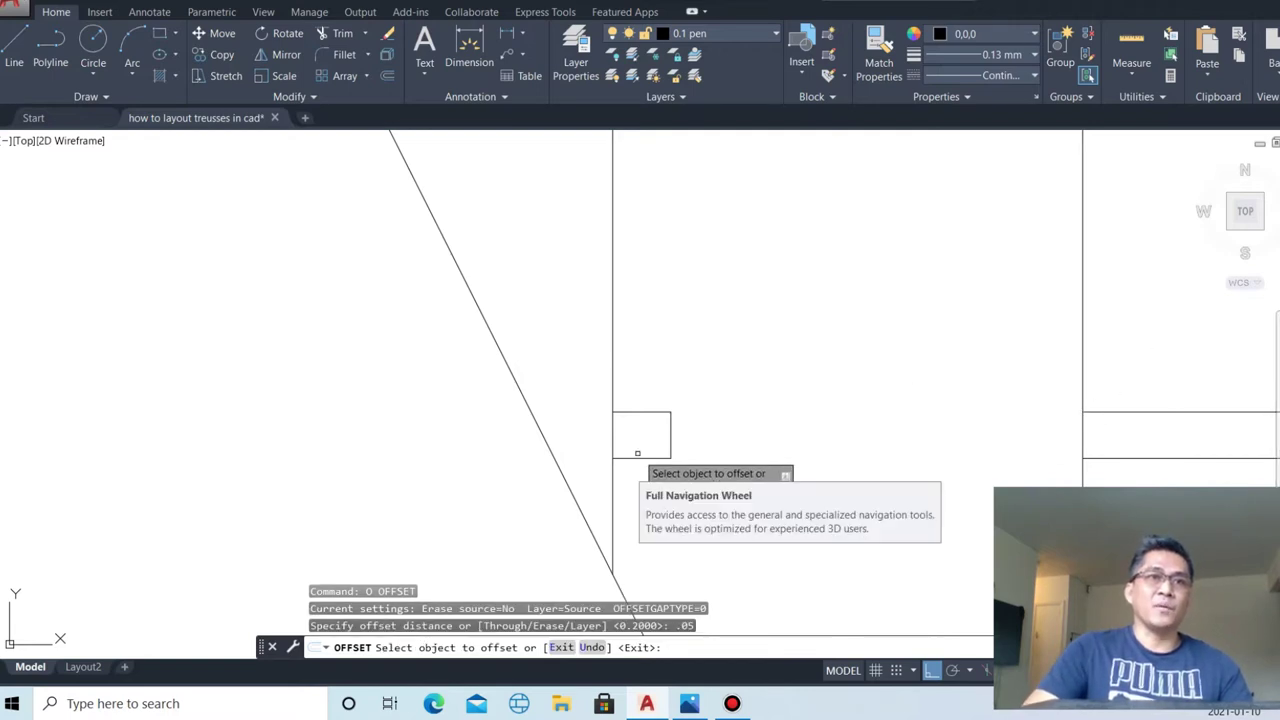
{"action": "left_click", "coordinate": [640, 456]}
{"action": "left_click", "coordinate": [651, 376]}
{"action": "scroll", "coordinate": [690, 400], "scroll_direction": "down", "scroll_amount": 5}
{"action": "scroll", "coordinate": [704, 312], "scroll_direction": "down", "scroll_amount": 2}
{"action": "scroll", "coordinate": [704, 312], "scroll_direction": "up", "scroll_amount": 4}
{"action": "scroll", "coordinate": [731, 343], "scroll_direction": "up", "scroll_amount": 3}
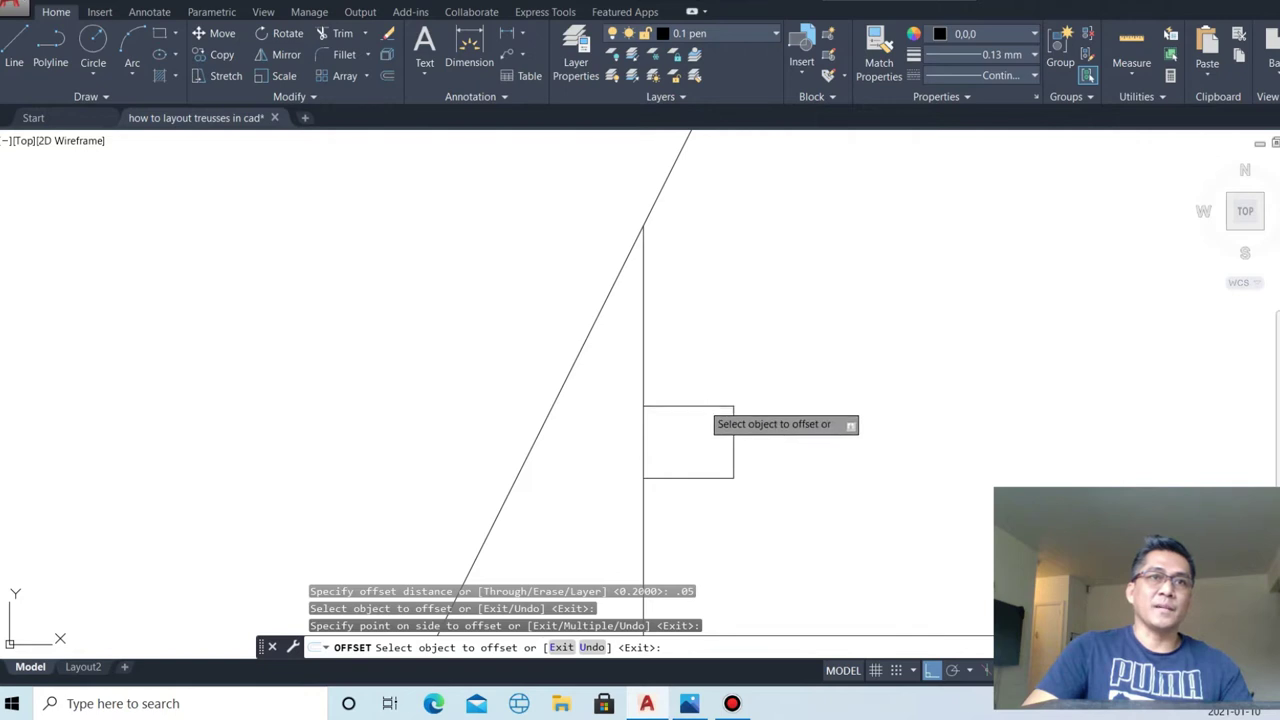
{"action": "key", "text": "Escape"}
{"action": "scroll", "coordinate": [585, 357], "scroll_direction": "down", "scroll_amount": 3}
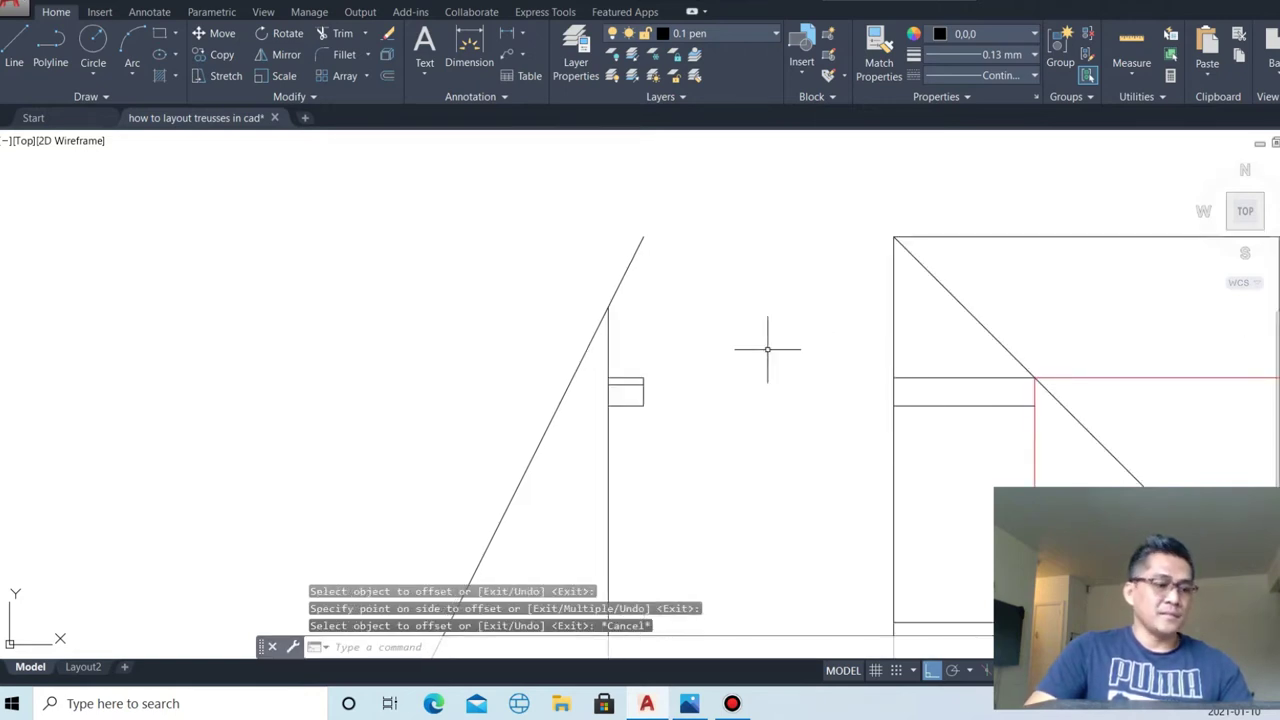
- Extend the rectangle's offset line to the roof outline
{"action": "type", "text": "ex"}
{"action": "key", "text": "Return"}
{"action": "key", "text": "Return"}
{"action": "left_click", "coordinate": [645, 384]}
{"action": "key", "text": "Escape"}
{"action": "type", "text": "t"}
{"action": "key", "text": "Return"}
{"action": "key", "text": "Return"}
{"action": "scroll", "coordinate": [680, 298], "scroll_direction": "down", "scroll_amount": 3}
{"action": "scroll", "coordinate": [676, 560], "scroll_direction": "up", "scroll_amount": 7}
{"action": "scroll", "coordinate": [711, 540], "scroll_direction": "up", "scroll_amount": 3}
- Extend the rectangle's bottom line rightward to the boundary
{"action": "key", "text": "Escape"}
{"action": "type", "text": "ex"}
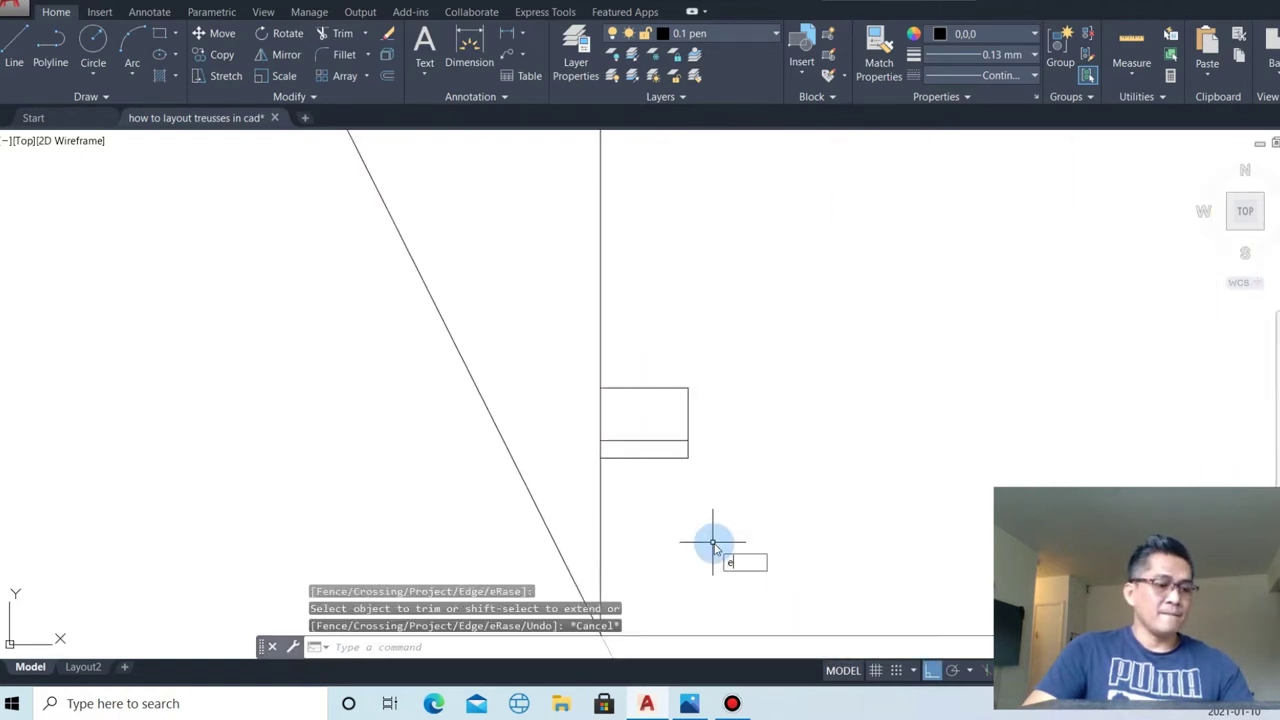
{"action": "key", "text": "Return"}
{"action": "key", "text": "Return"}
{"action": "scroll", "coordinate": [694, 508], "scroll_direction": "down", "scroll_amount": 4}
{"action": "left_click", "coordinate": [620, 490]}
{"action": "key", "text": "Escape"}
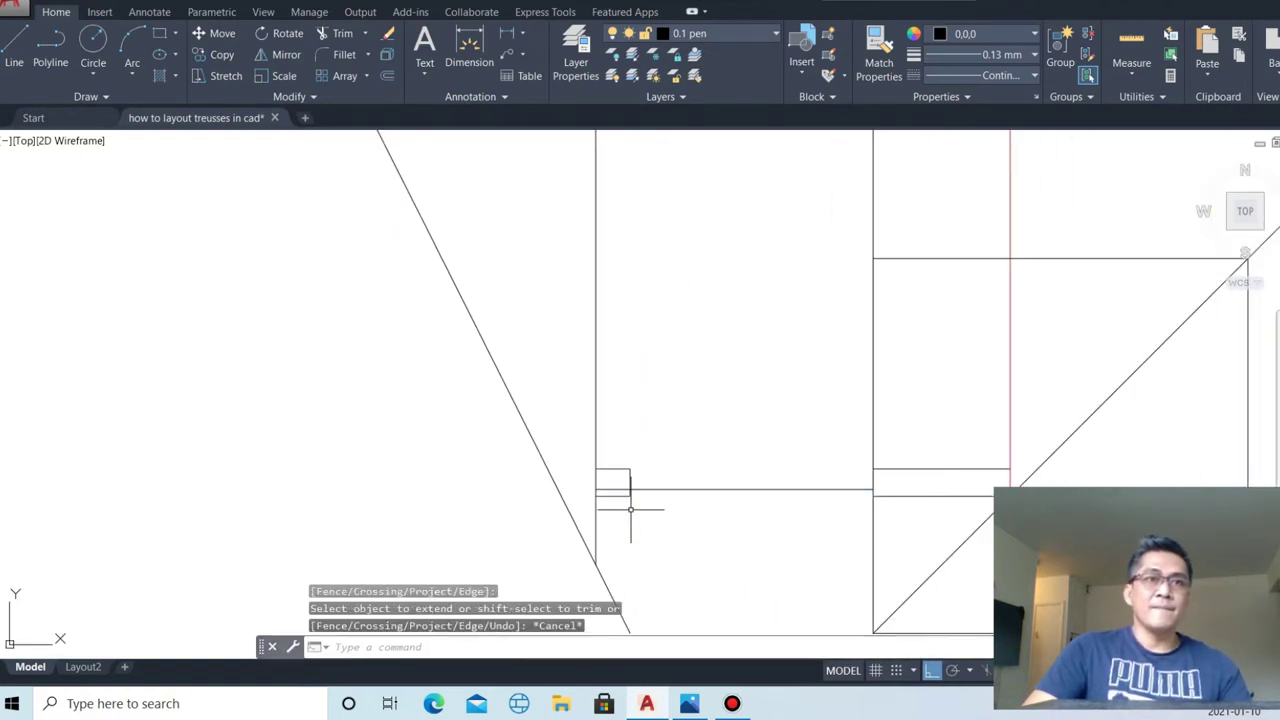
- Trim the lines inside a crossing window below the rectangle
{"action": "type", "text": "tr"}
{"action": "key", "text": "Return"}
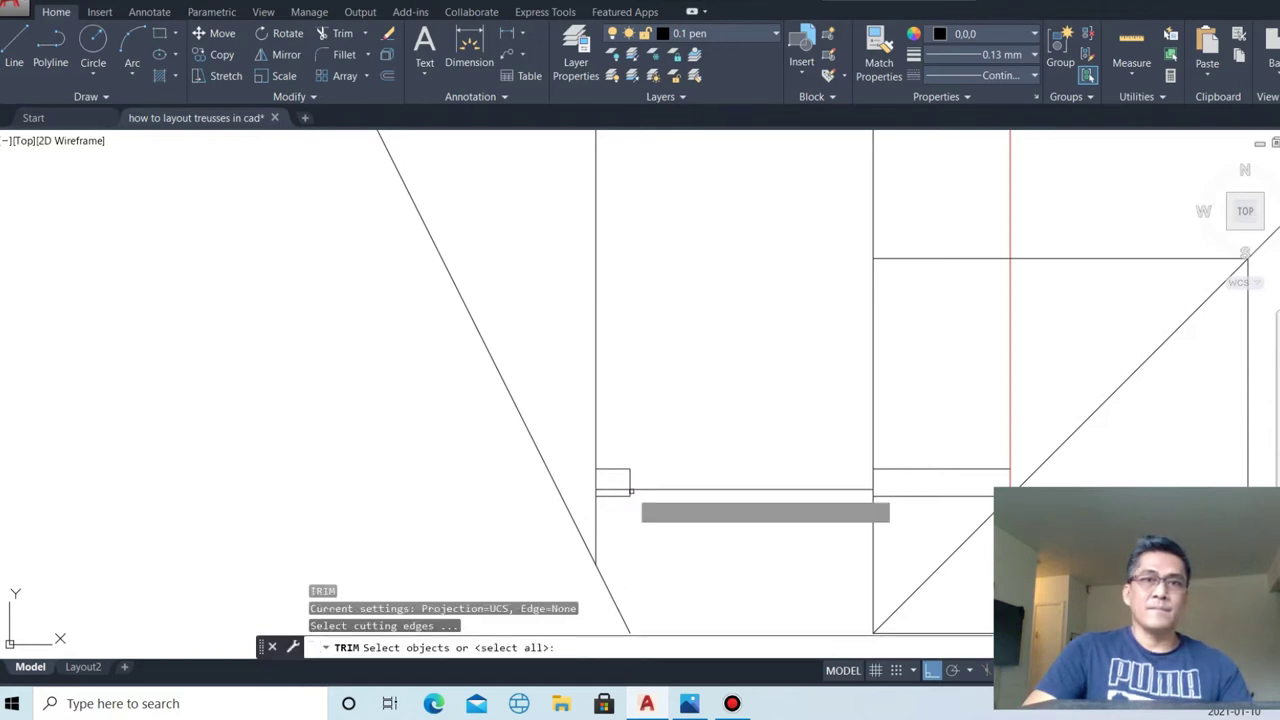
{"action": "key", "text": "Return"}
{"action": "scroll", "coordinate": [613, 500], "scroll_direction": "up", "scroll_amount": 5}
{"action": "left_click", "coordinate": [613, 500]}
{"action": "left_click", "coordinate": [597, 543]}
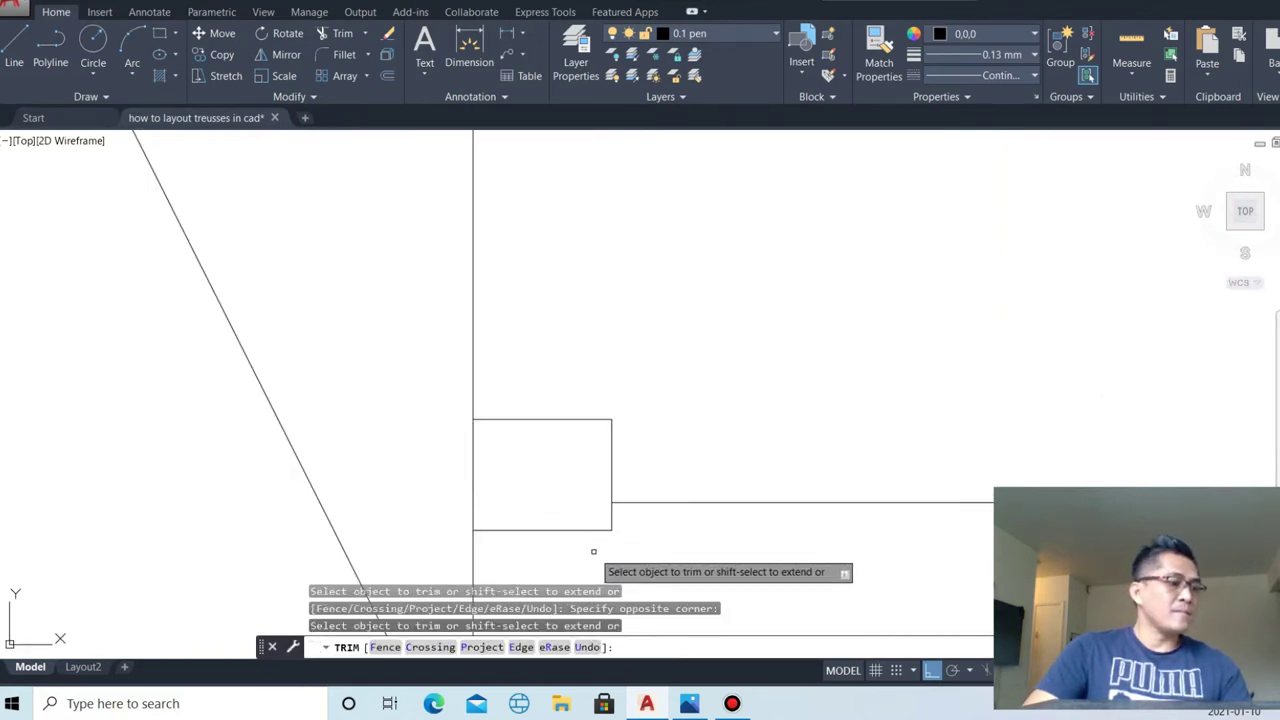
{"action": "key", "text": "Escape"}
{"action": "scroll", "coordinate": [709, 523], "scroll_direction": "down", "scroll_amount": 5}
{"action": "scroll", "coordinate": [691, 400], "scroll_direction": "down", "scroll_amount": 3}
{"action": "scroll", "coordinate": [686, 466], "scroll_direction": "up", "scroll_amount": 4}
- Draw a test vertical line straight up from the slope's lower end
{"action": "type", "text": "l"}
{"action": "key", "text": "Return"}
{"action": "scroll", "coordinate": [690, 355], "scroll_direction": "down", "scroll_amount": 2}
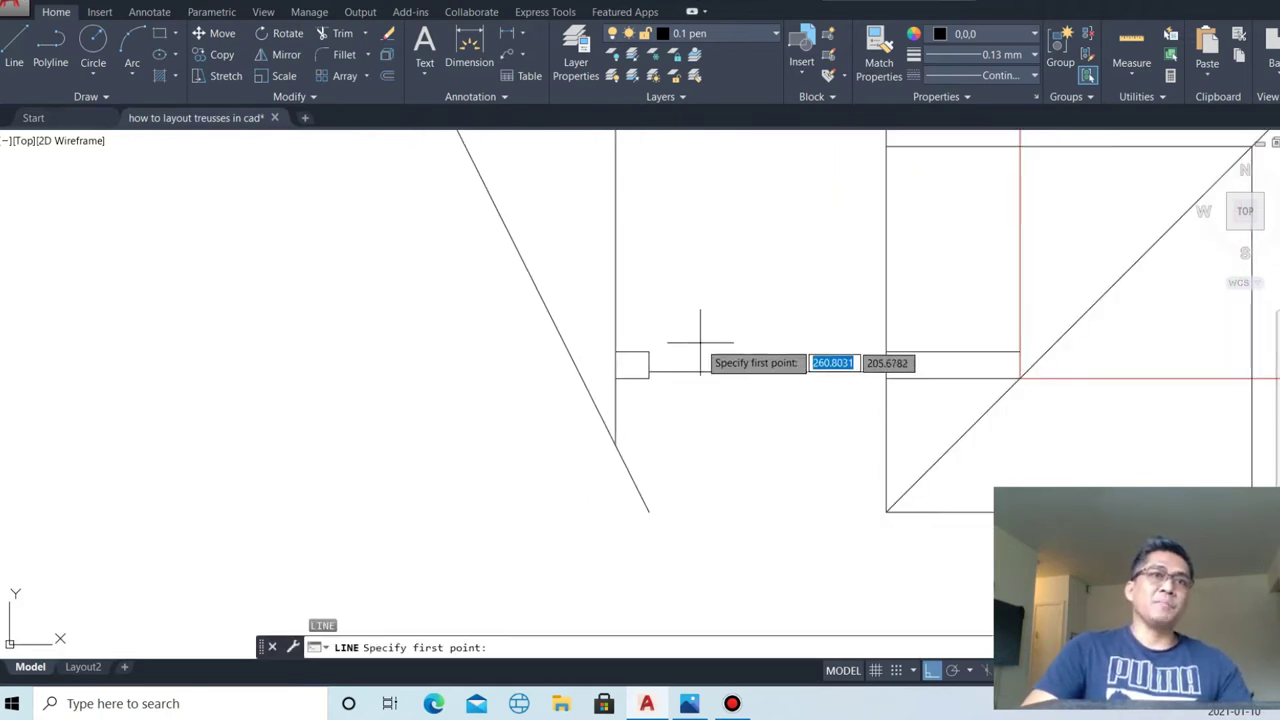
{"action": "left_click", "coordinate": [650, 508]}
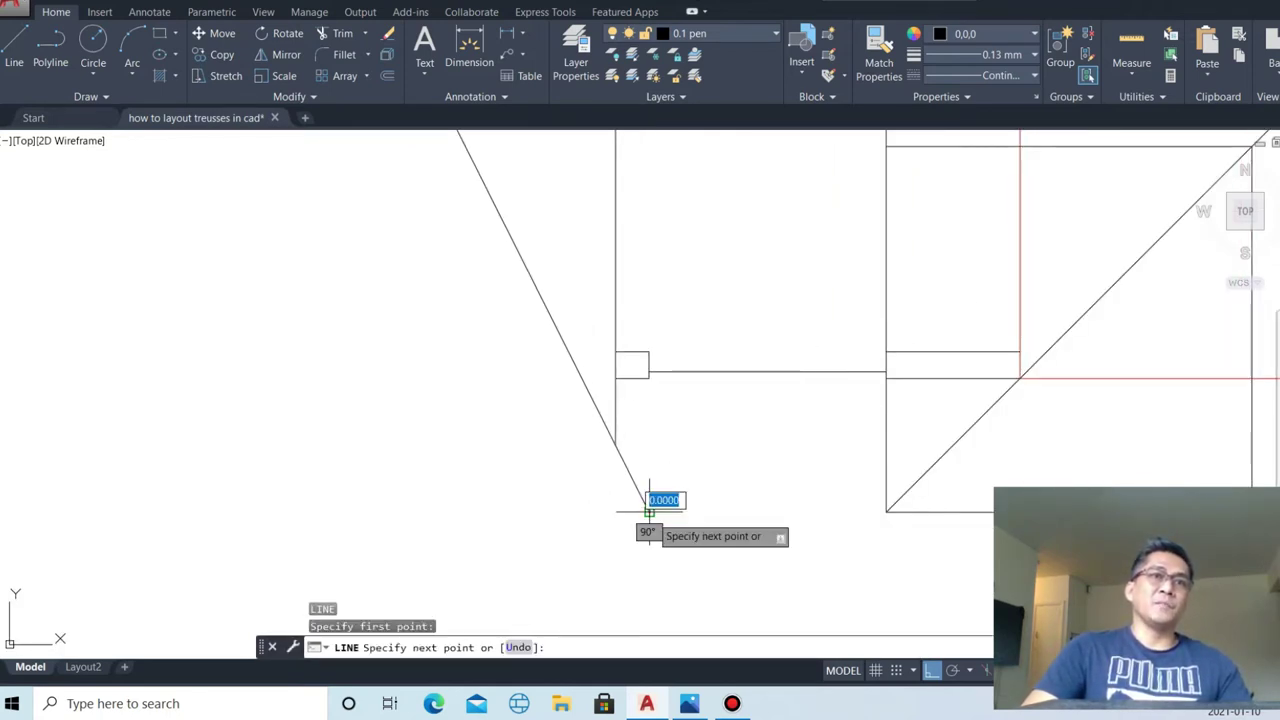
{"action": "left_click", "coordinate": [645, 286]}
{"action": "key", "text": "Escape"}
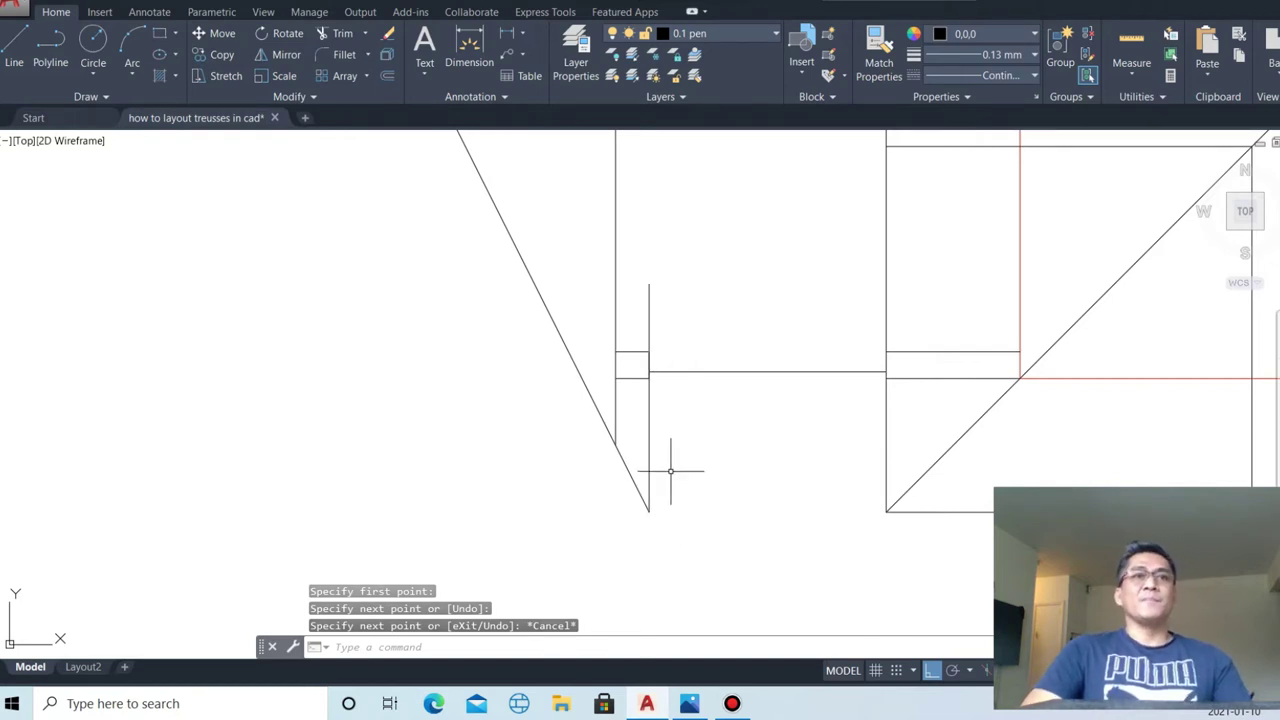
{"action": "scroll", "coordinate": [660, 372], "scroll_direction": "up", "scroll_amount": 2}
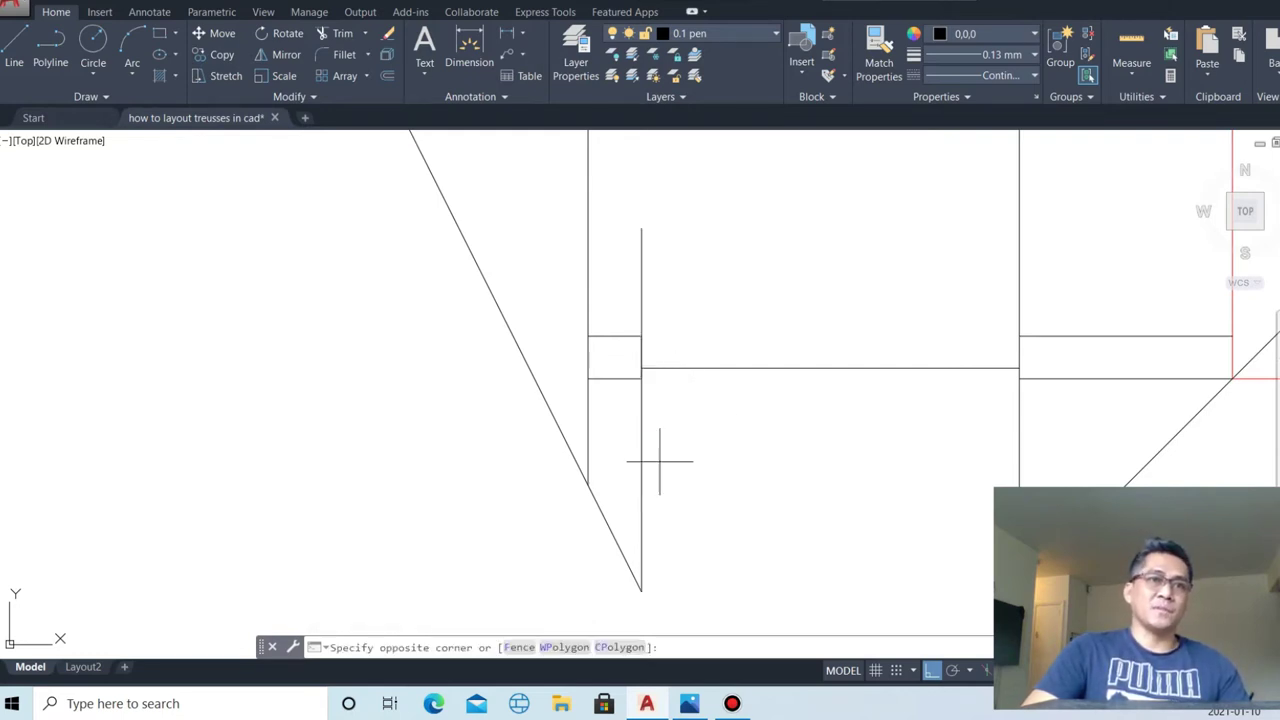
- Erase the test vertical line
{"action": "left_click", "coordinate": [641, 478]}
{"action": "left_click", "coordinate": [613, 449]}
{"action": "type", "text": "e"}
{"action": "key", "text": "Return"}
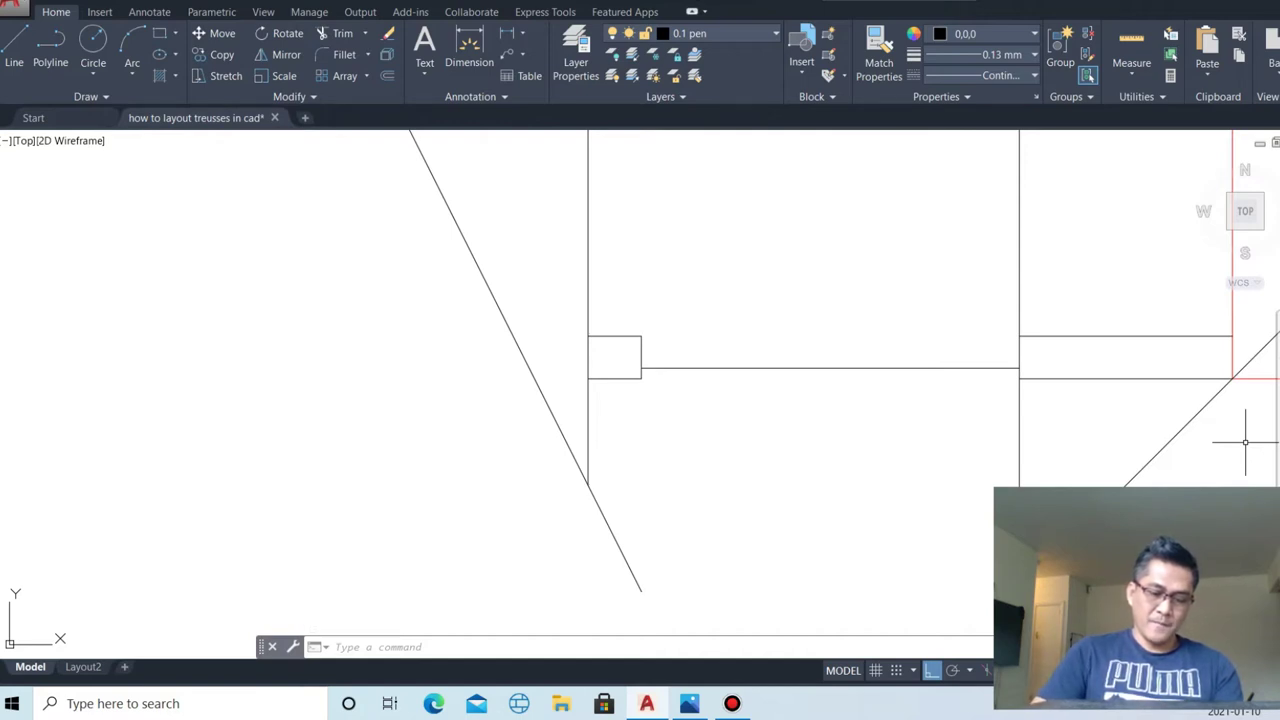
{"action": "type", "text": "o"}
{"action": "key", "text": "Return"}
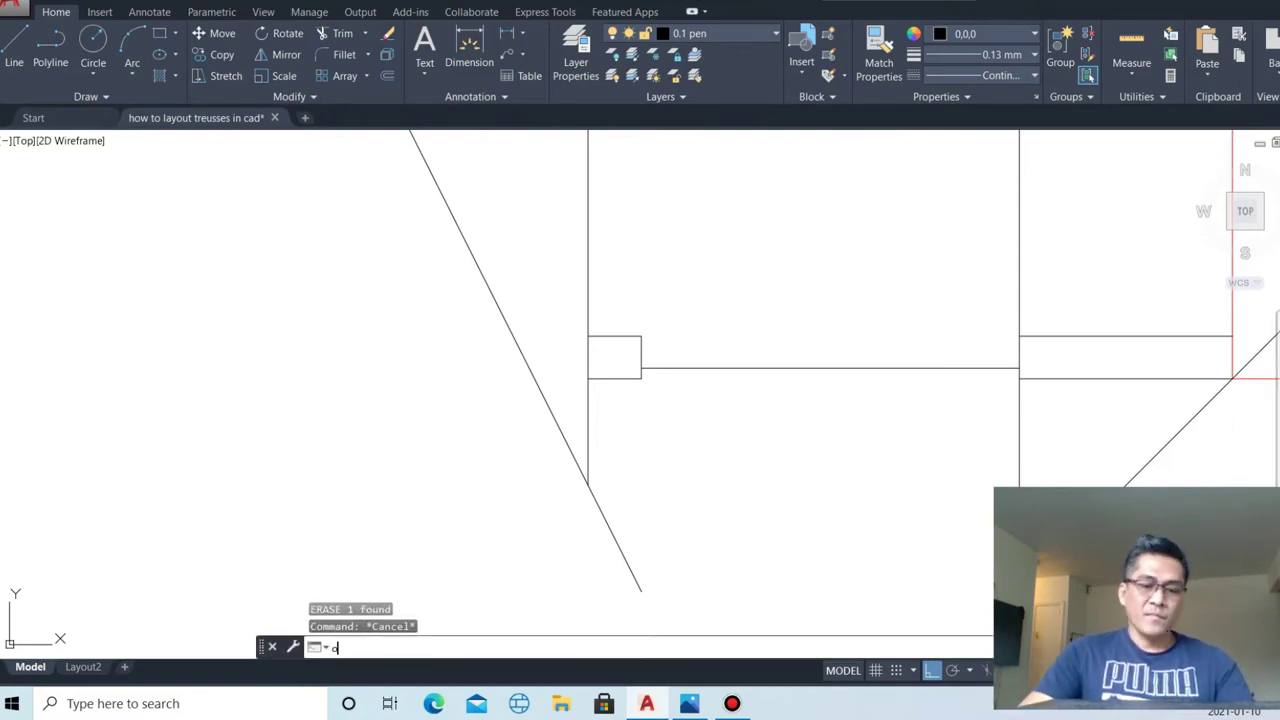
- Draw a short horizontal line and a short vertical line from the slope's lower-end corner
{"action": "key", "text": "Escape"}
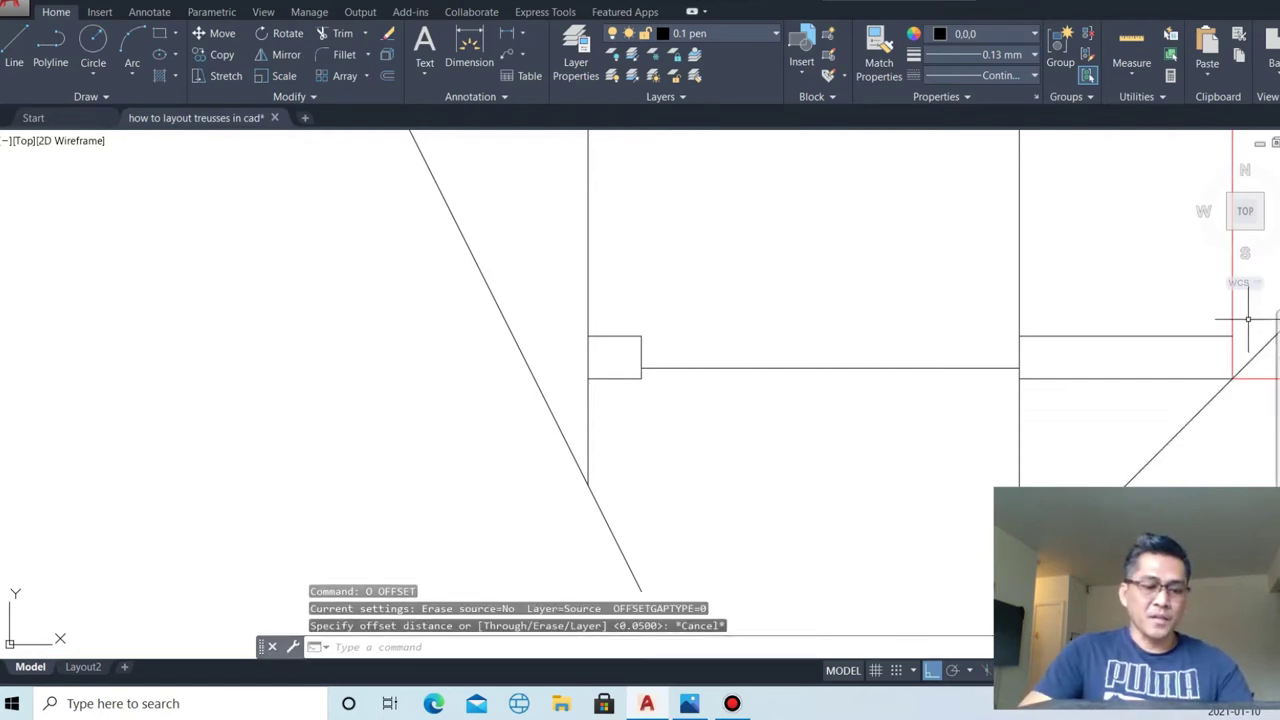
{"action": "type", "text": "l"}
{"action": "key", "text": "Return"}
{"action": "scroll", "coordinate": [1247, 319], "scroll_direction": "down", "scroll_amount": 2}
{"action": "left_click", "coordinate": [865, 466]}
{"action": "left_click", "coordinate": [962, 466]}
{"action": "key", "text": "Escape"}
{"action": "key", "text": "Return"}
{"action": "left_click", "coordinate": [865, 466]}
{"action": "left_click", "coordinate": [865, 538]}
{"action": "key", "text": "Escape"}
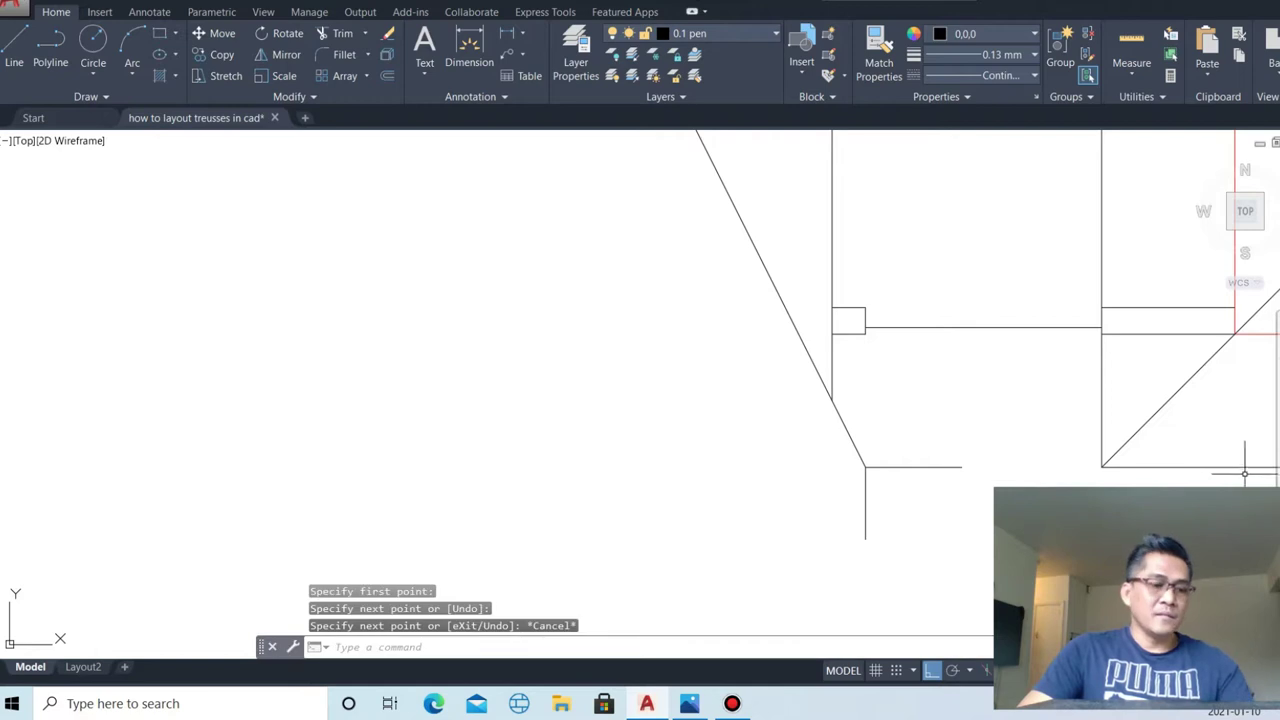
- Offset the short vertical line 0.15 to the right and trim the horizontal line's overshoot
{"action": "type", "text": "o"}
{"action": "key", "text": "Return"}
{"action": "type", "text": ".15"}
{"action": "key", "text": "Return"}
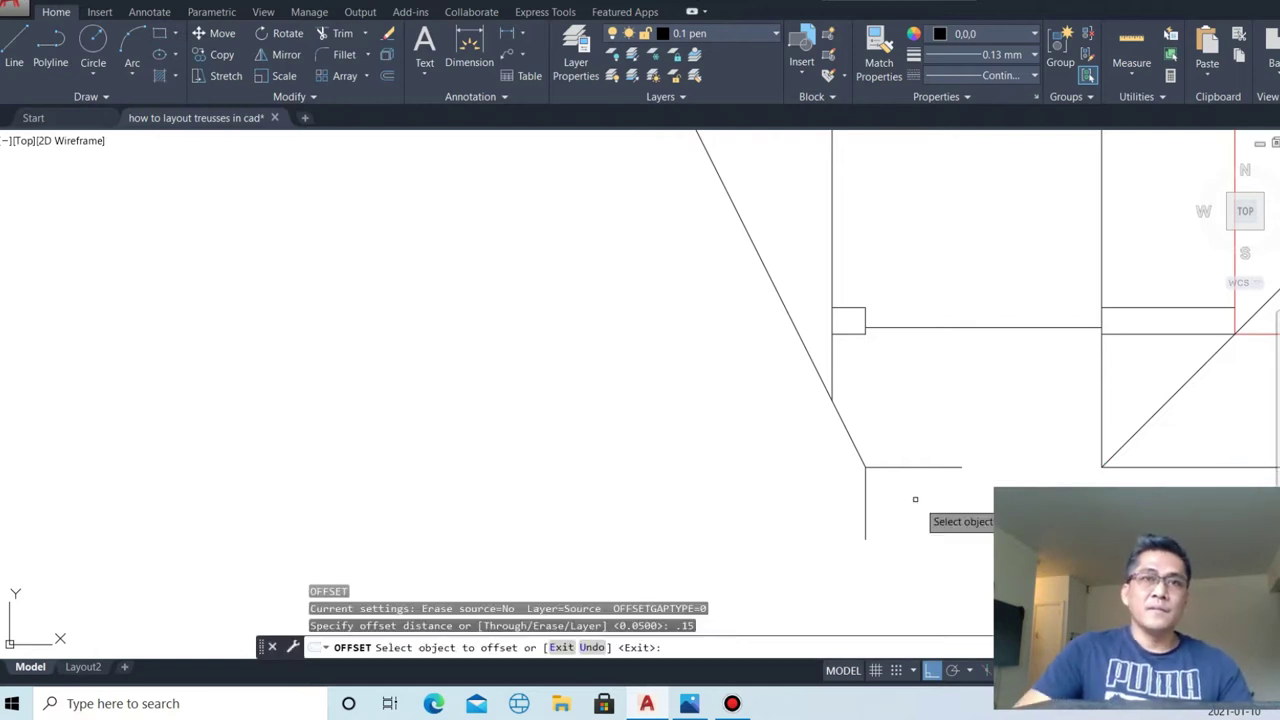
{"action": "left_click", "coordinate": [868, 488]}
{"action": "left_click", "coordinate": [890, 495]}
{"action": "key", "text": "Return"}
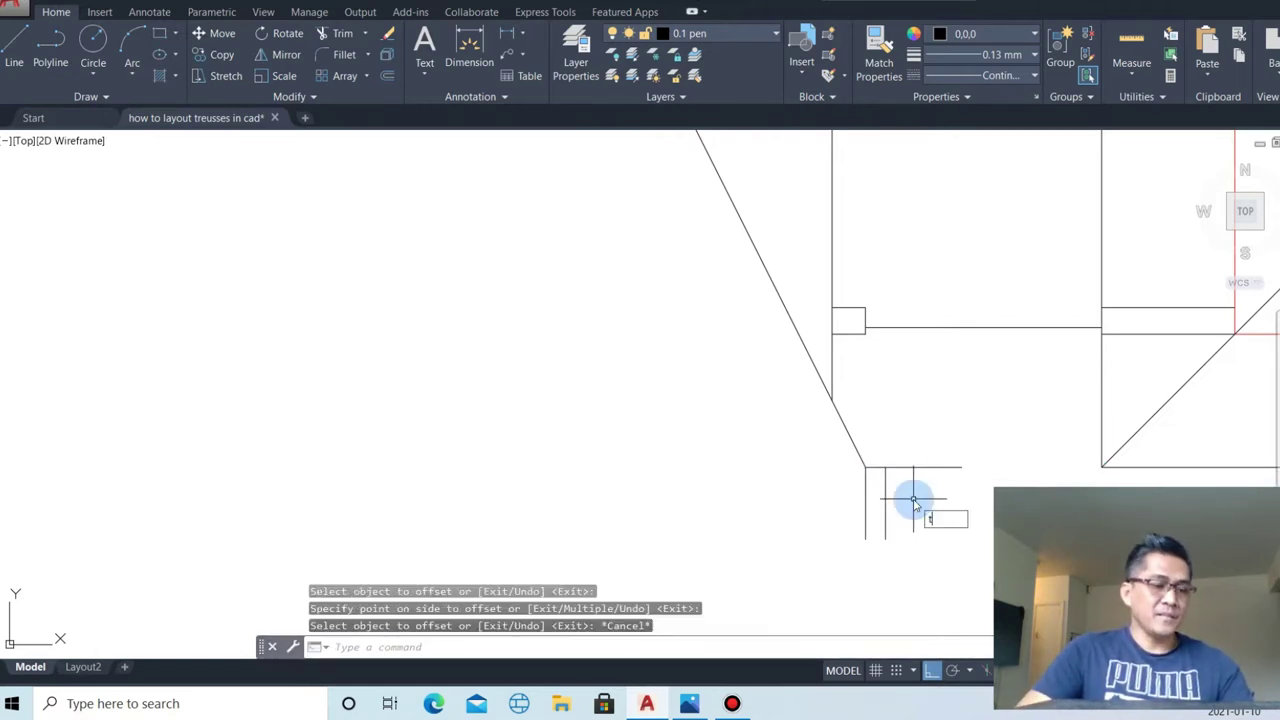
{"action": "type", "text": "tr"}
{"action": "key", "text": "Return"}
{"action": "key", "text": "Return"}
{"action": "left_click", "coordinate": [930, 487]}
{"action": "key", "text": "Escape"}
- Window-select the two short vertical lines and erase them
{"action": "left_click", "coordinate": [900, 528]}
{"action": "left_click", "coordinate": [786, 523]}
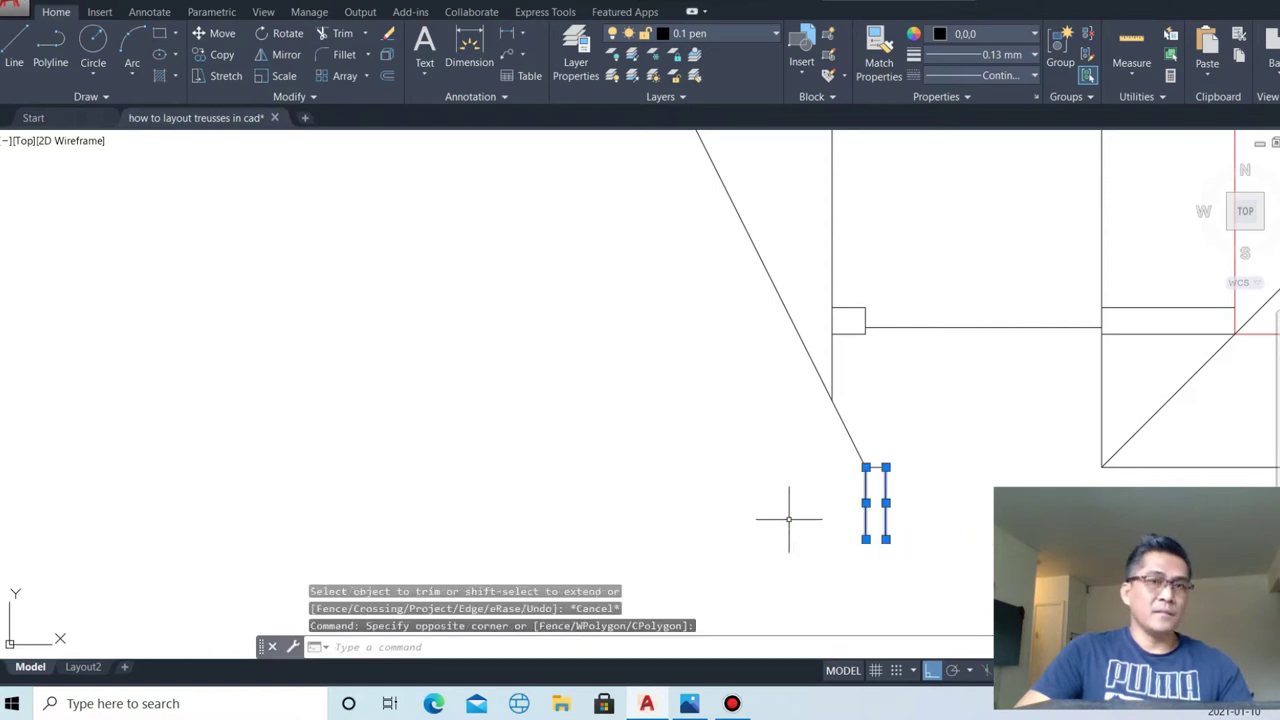
{"action": "key", "text": "Escape"}
{"action": "left_click", "coordinate": [957, 528]}
{"action": "left_click", "coordinate": [749, 487]}
{"action": "type", "text": "e"}
{"action": "key", "text": "Return"}
{"action": "key", "text": "Escape"}
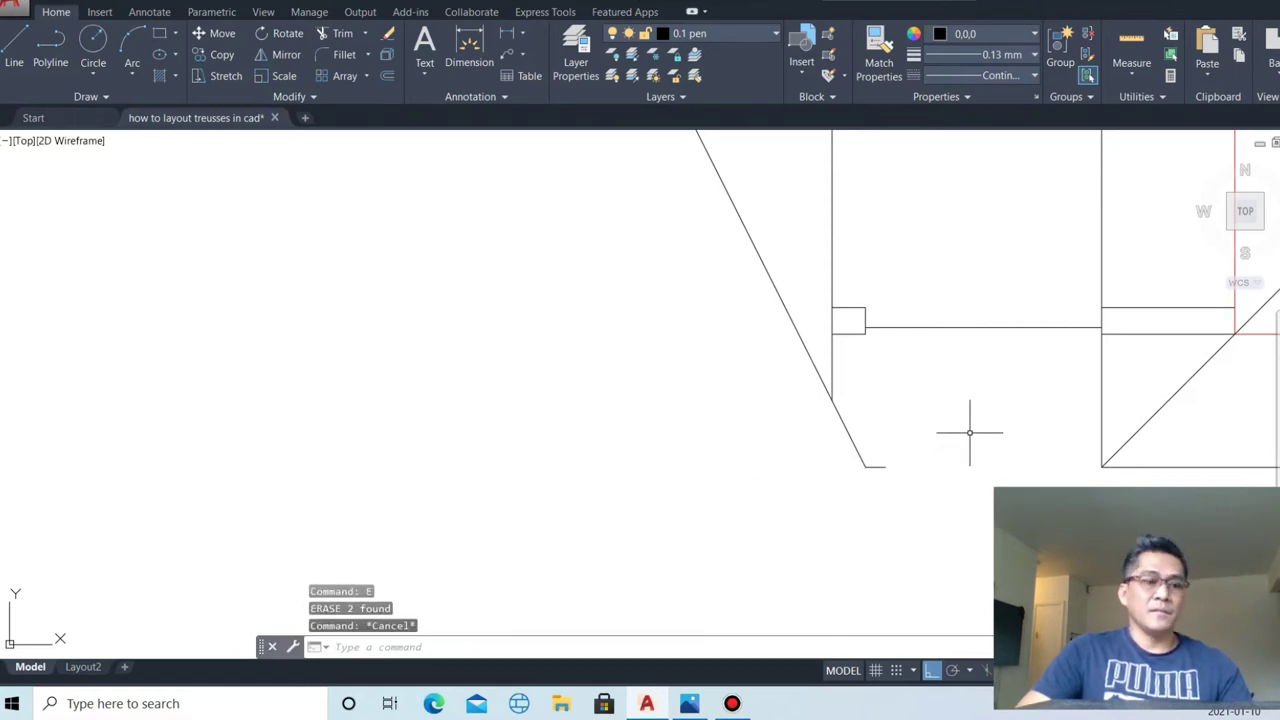
- Draw a vertical line up from the slope's lower end at the fascia corner, then trim its upper part
{"action": "type", "text": "l"}
{"action": "key", "text": "Return"}
{"action": "scroll", "coordinate": [851, 509], "scroll_direction": "down", "scroll_amount": 1}
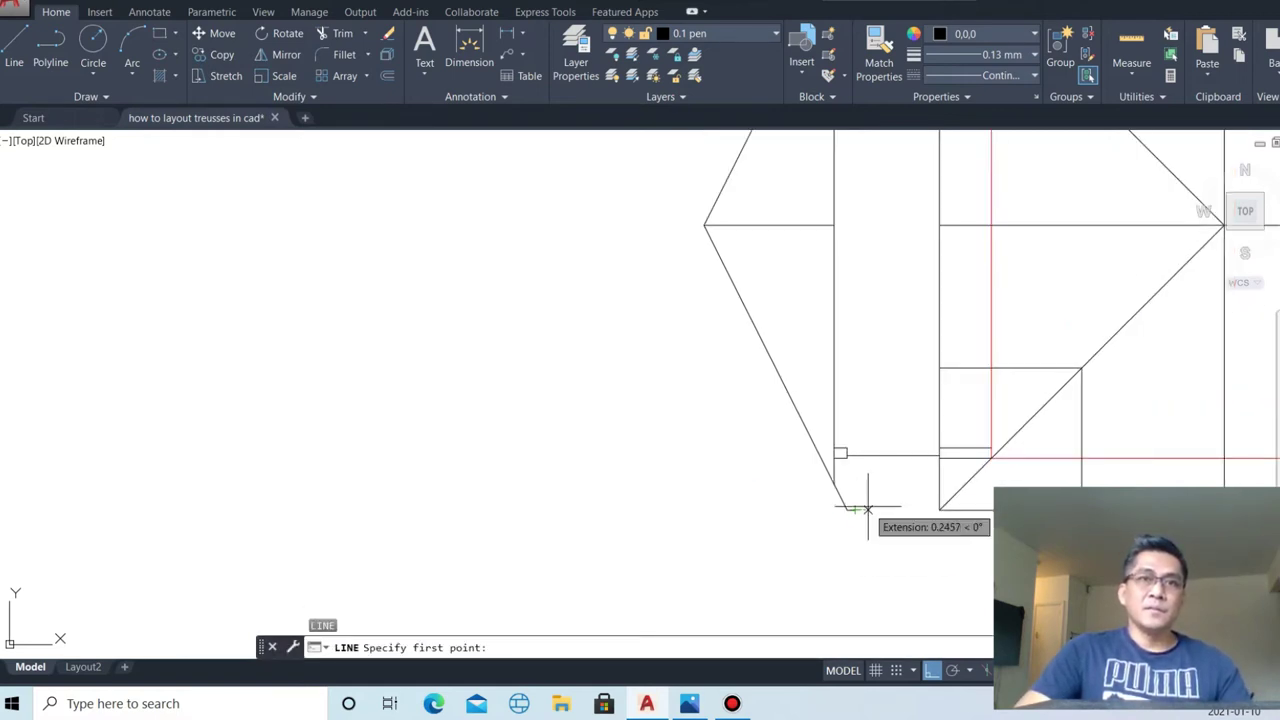
{"action": "scroll", "coordinate": [838, 516], "scroll_direction": "up", "scroll_amount": 1}
{"action": "left_click", "coordinate": [829, 514]}
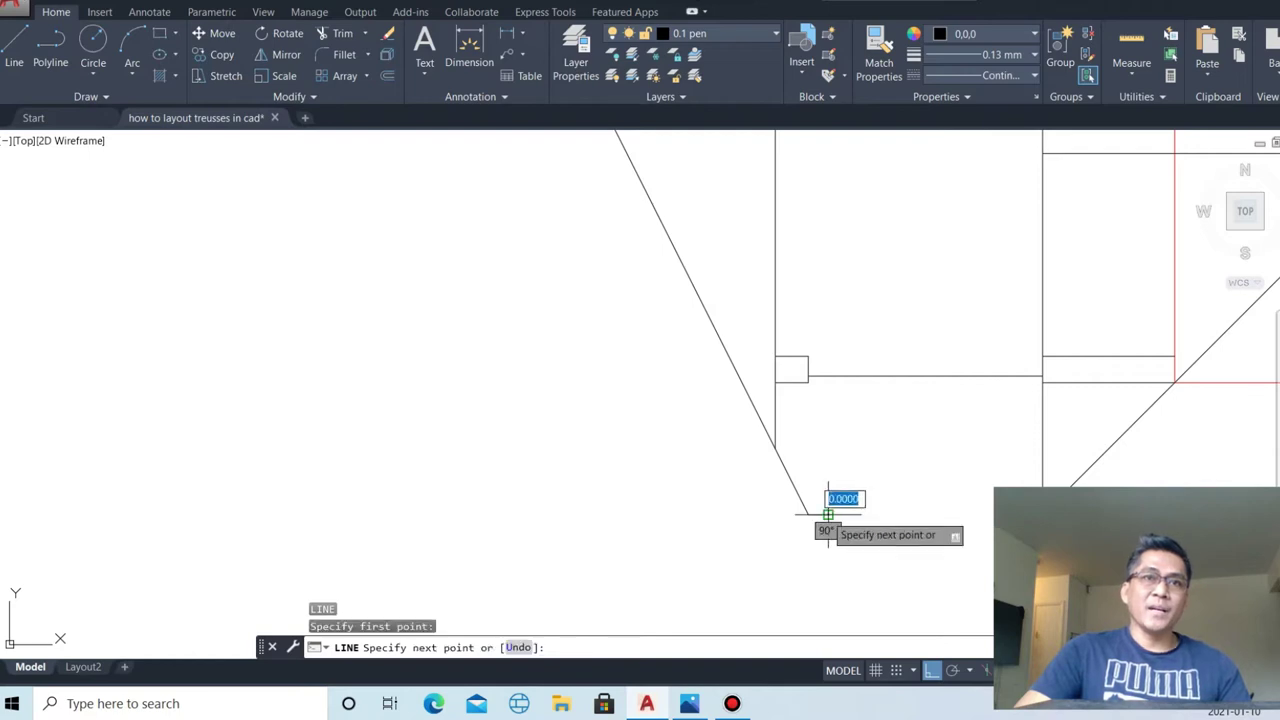
{"action": "left_click", "coordinate": [853, 274]}
{"action": "key", "text": "Escape"}
{"action": "type", "text": "tr"}
{"action": "key", "text": "Return"}
{"action": "left_click_drag", "start_coordinate": [877, 266], "coordinate": [800, 280]}
{"action": "key", "text": "Escape"}
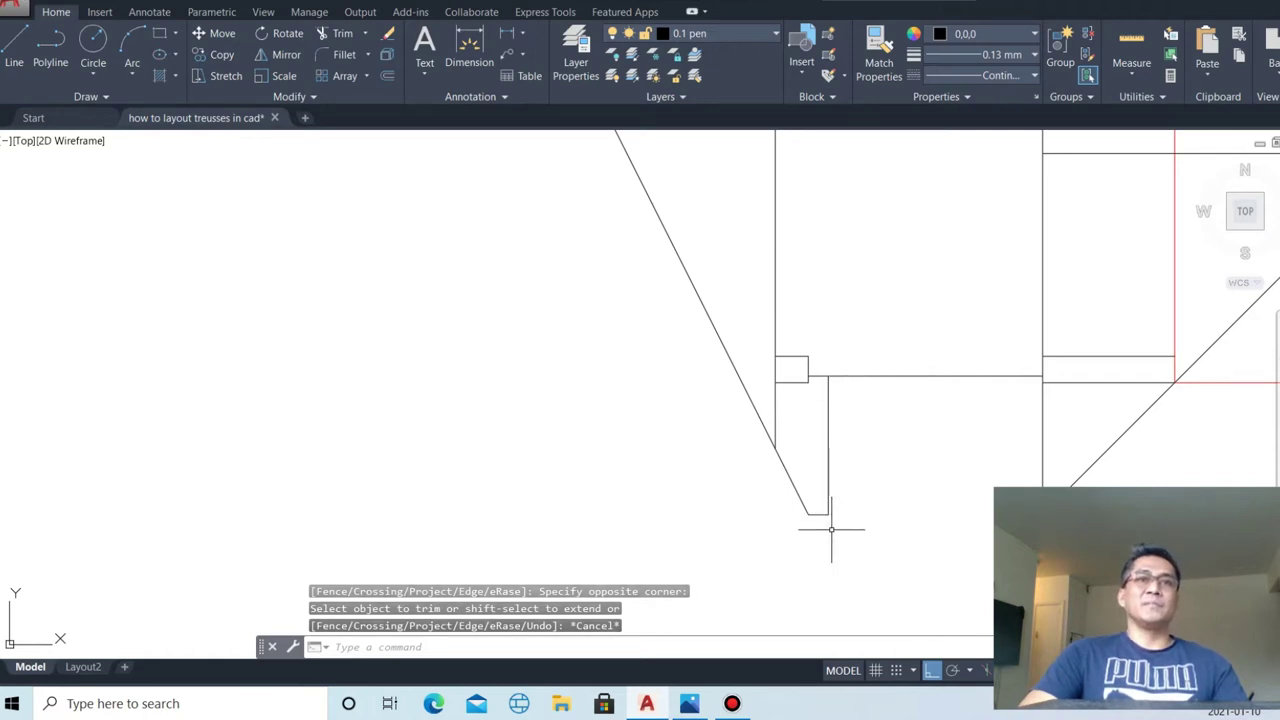
- Erase the short leftover line at the bottom corner of the gable projection
{"action": "scroll", "coordinate": [825, 543], "scroll_direction": "down", "scroll_amount": 1}
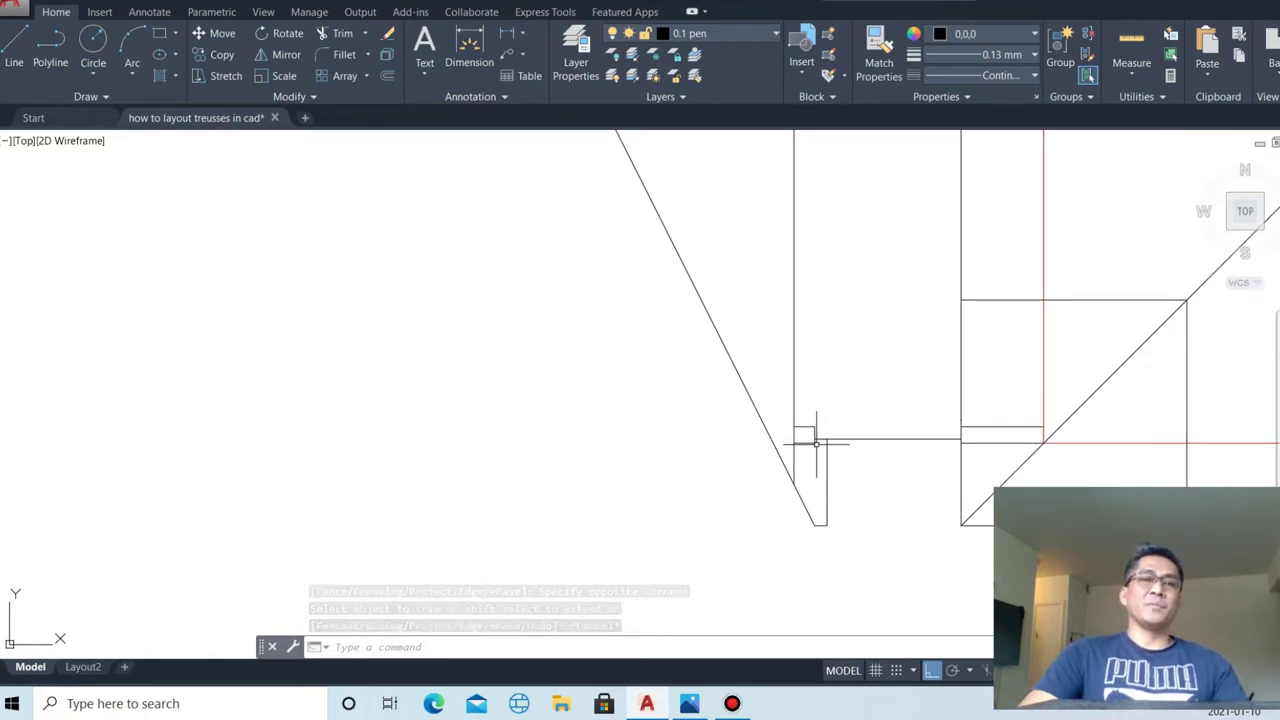
{"action": "scroll", "coordinate": [818, 535], "scroll_direction": "down", "scroll_amount": 2}
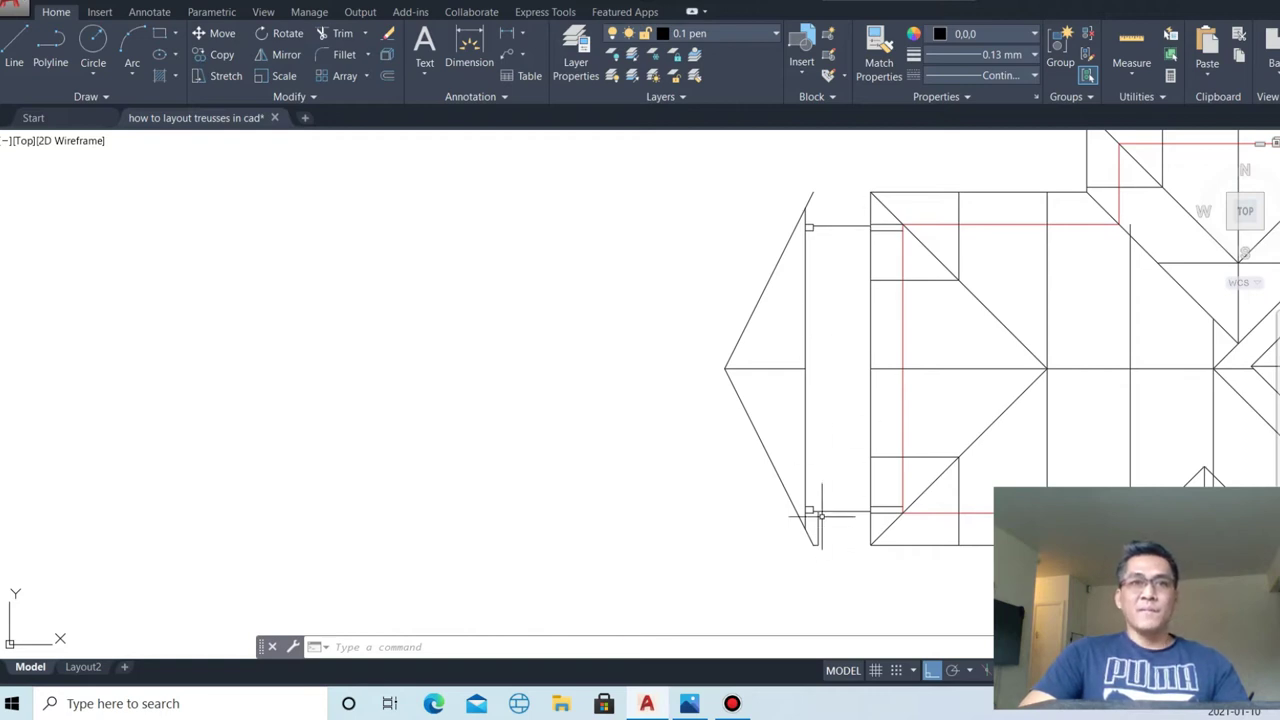
{"action": "scroll", "coordinate": [817, 569], "scroll_direction": "up", "scroll_amount": 2}
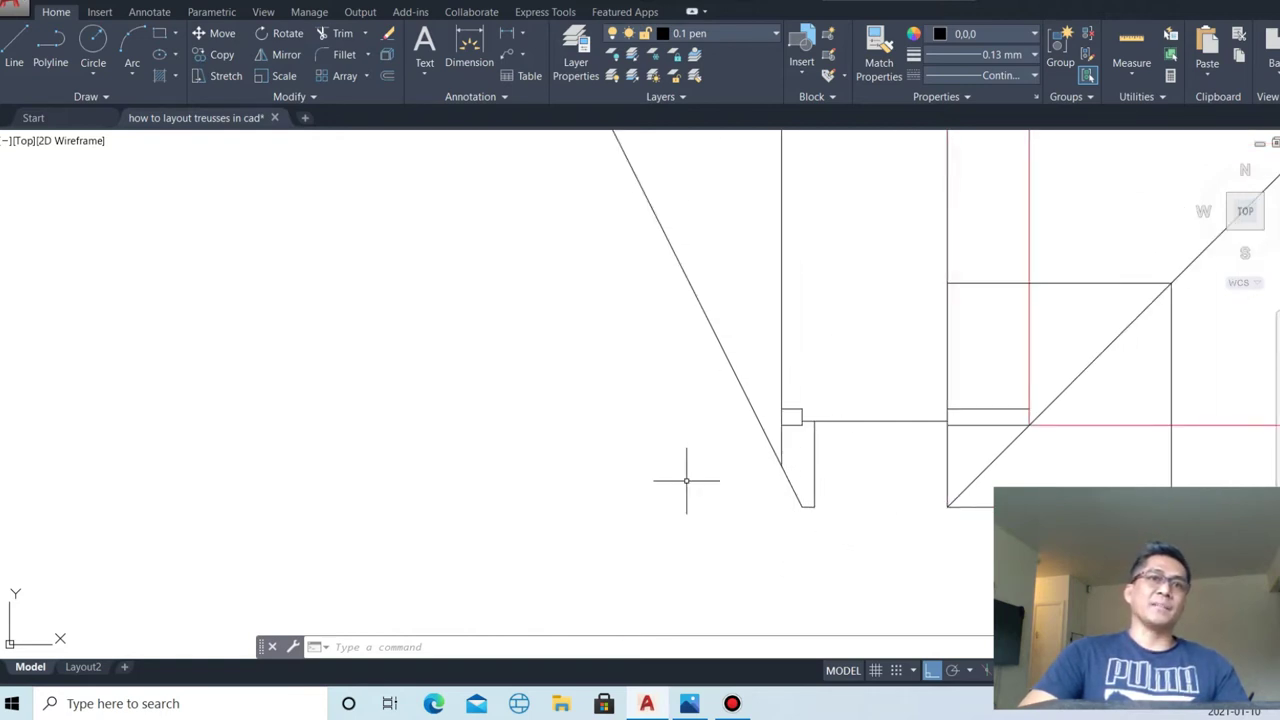
{"action": "scroll", "coordinate": [884, 490], "scroll_direction": "up", "scroll_amount": 1}
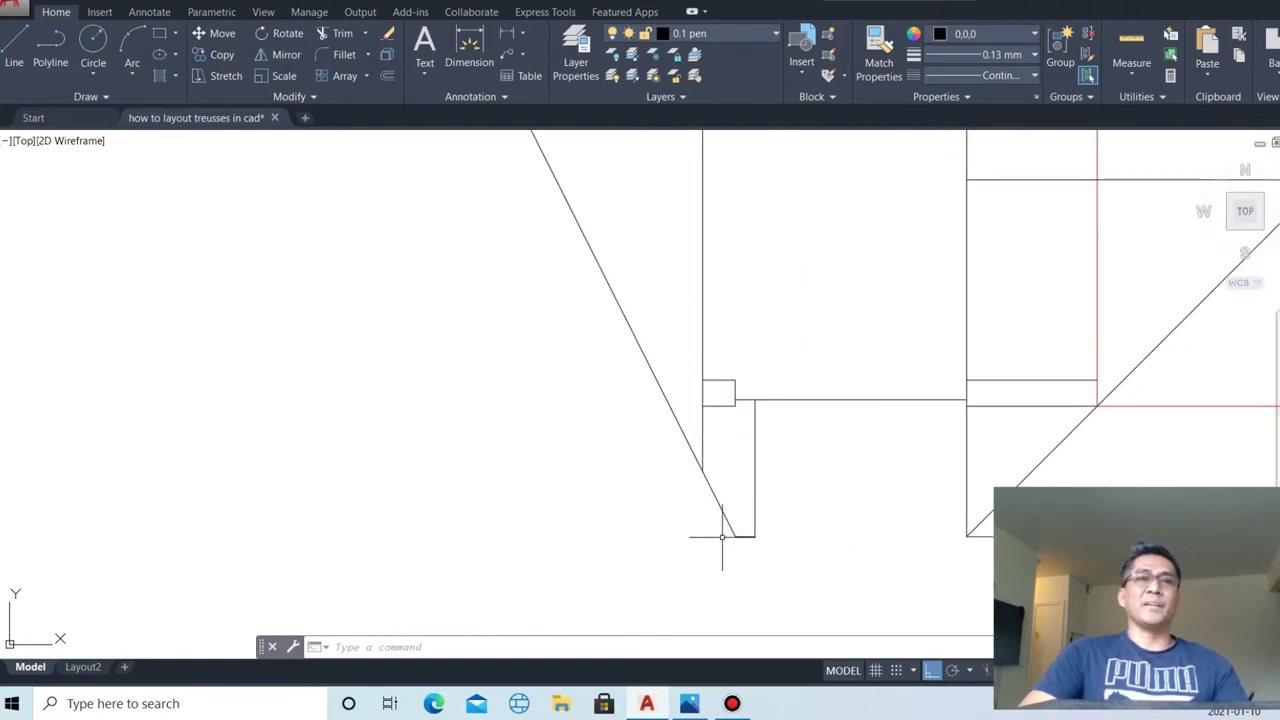
{"action": "scroll", "coordinate": [722, 537], "scroll_direction": "down", "scroll_amount": 2}
{"action": "key", "text": "Escape"}
{"action": "key", "text": "Escape"}
{"action": "scroll", "coordinate": [749, 545], "scroll_direction": "up", "scroll_amount": 1}
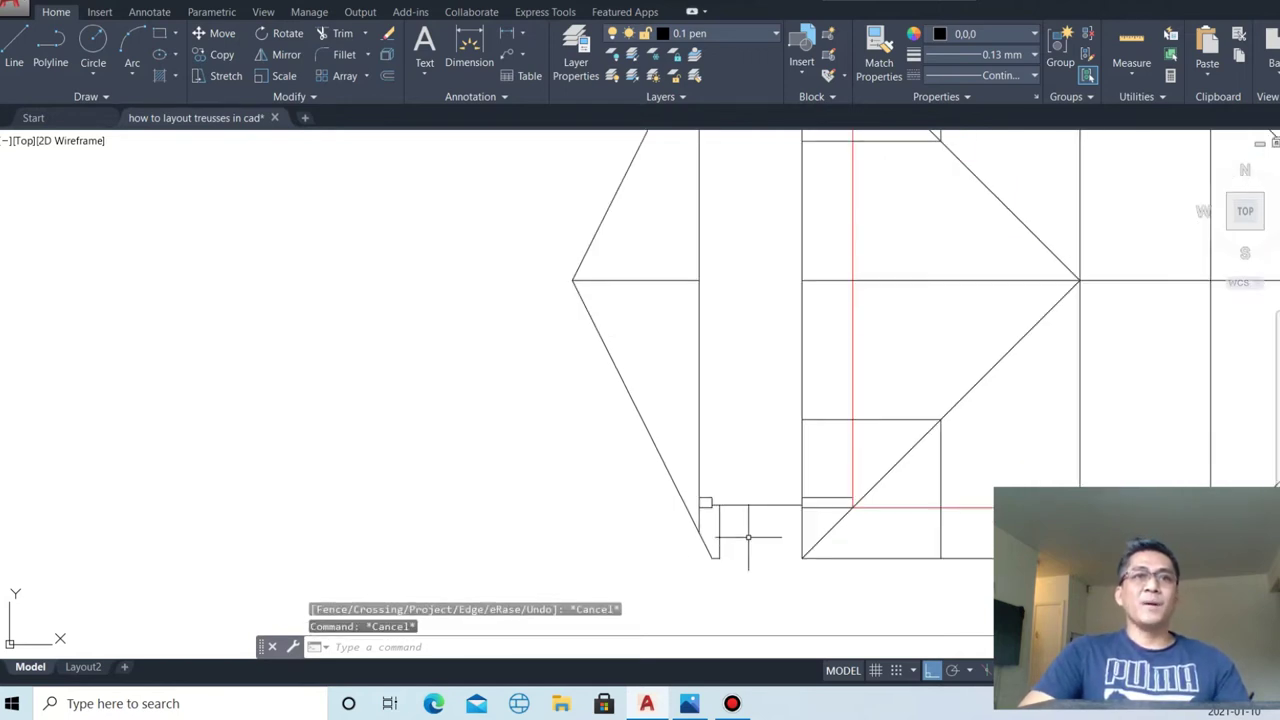
{"action": "left_click", "coordinate": [728, 526]}
{"action": "left_click", "coordinate": [712, 516]}
{"action": "key", "text": "e"}
{"action": "key", "text": "Return"}
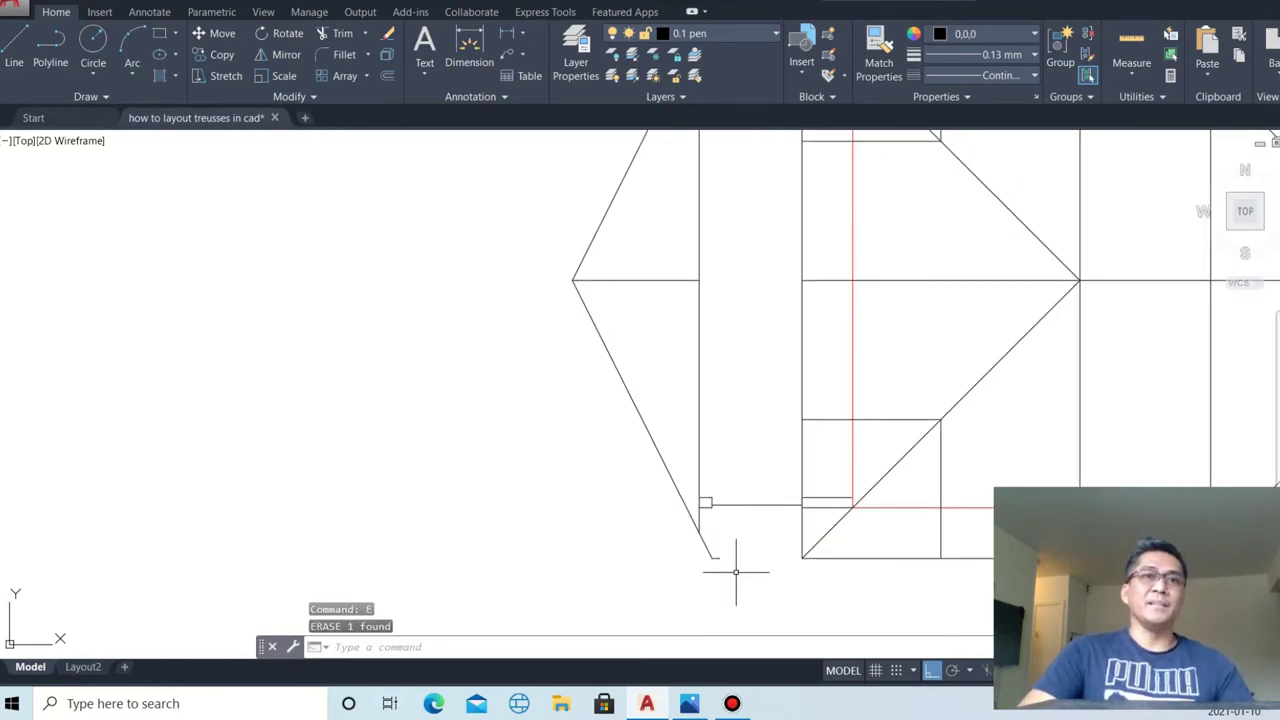
{"action": "scroll", "coordinate": [714, 573], "scroll_direction": "up", "scroll_amount": 2}
{"action": "left_click", "coordinate": [706, 524]}
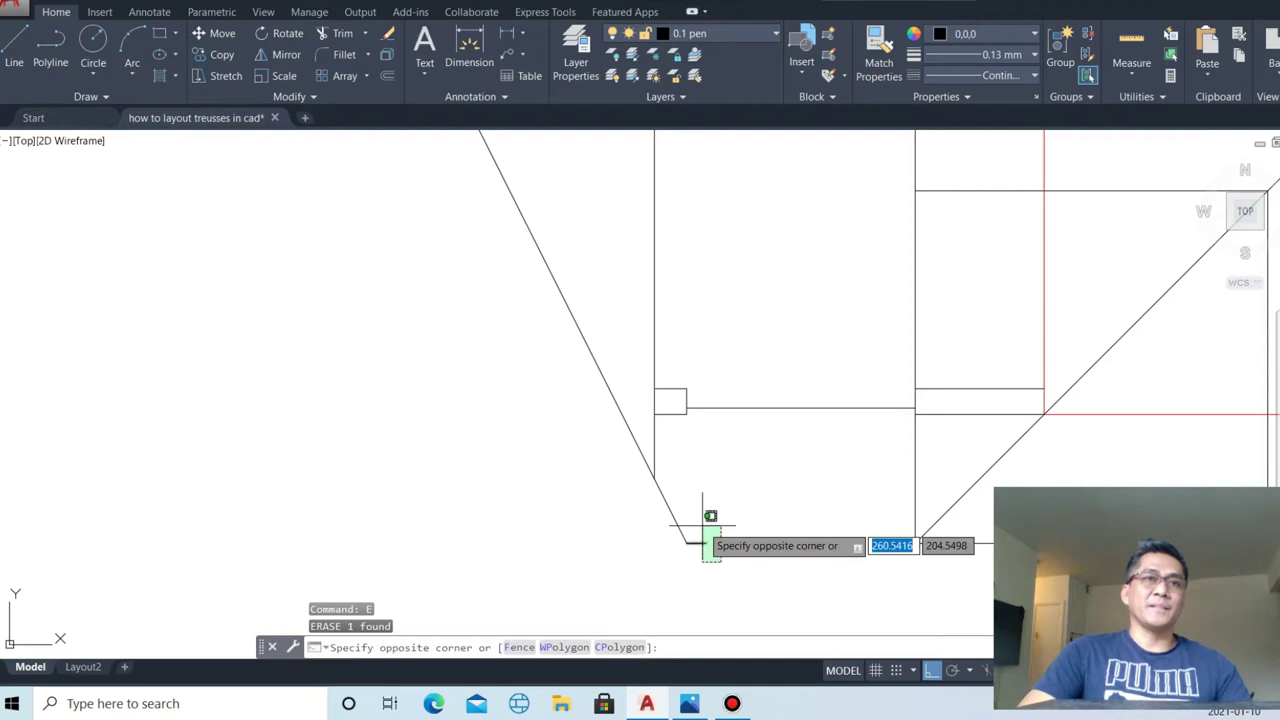
{"action": "key", "text": "Escape"}
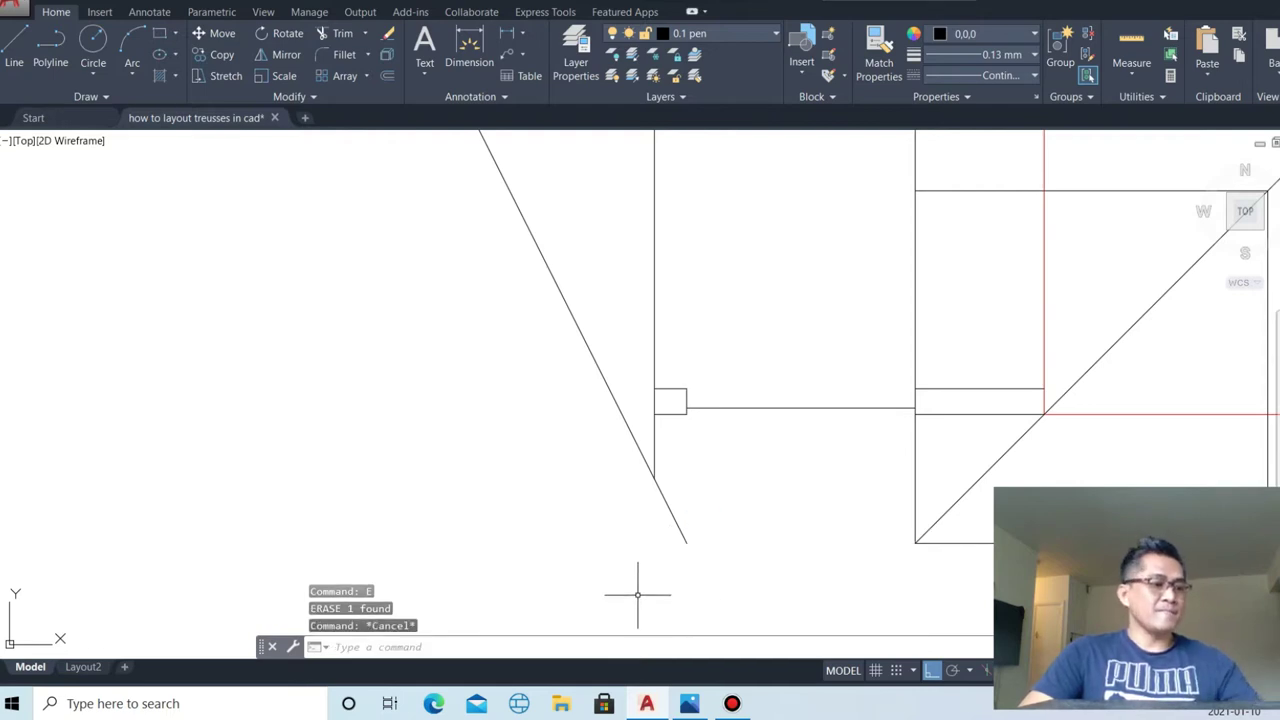
{"action": "type", "text": "z"}
{"action": "key", "text": "Return"}
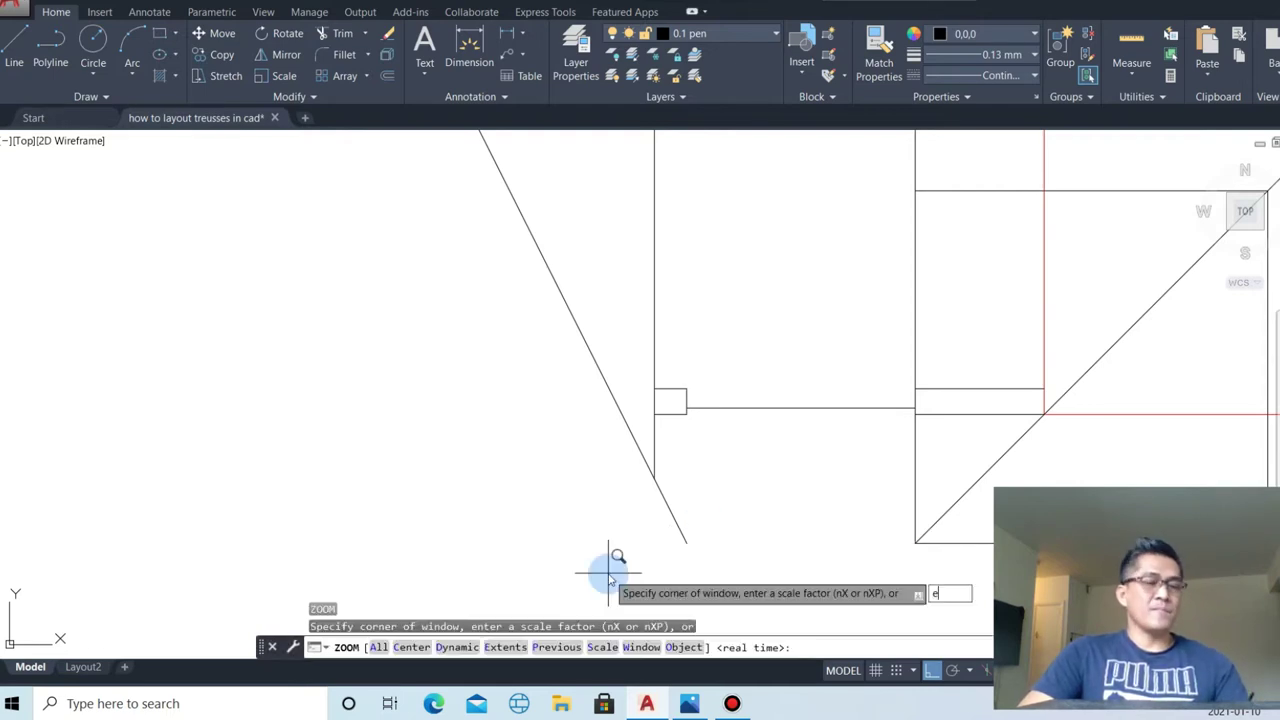
- Zoom to extents and delete the stray horizontal line
{"action": "type", "text": "e"}
{"action": "key", "text": "Return"}
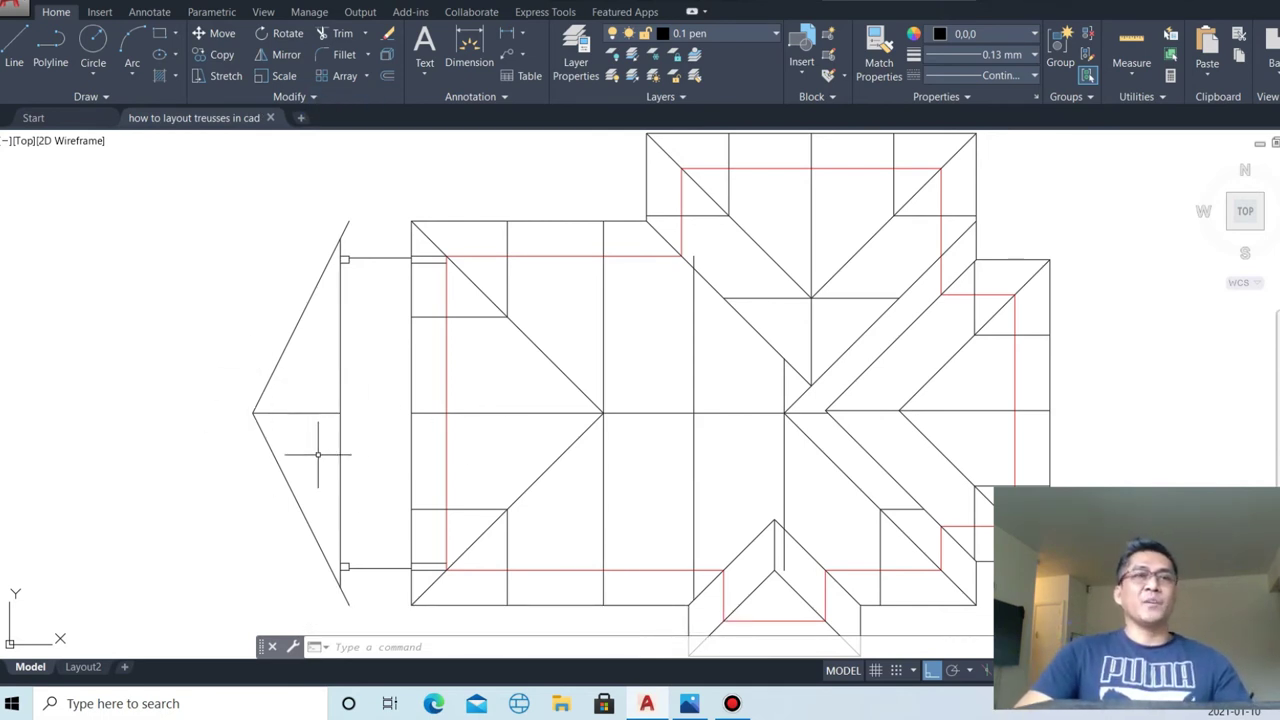
{"action": "left_click", "coordinate": [706, 423]}
{"action": "left_click", "coordinate": [735, 405]}
{"action": "key", "text": "Delete"}
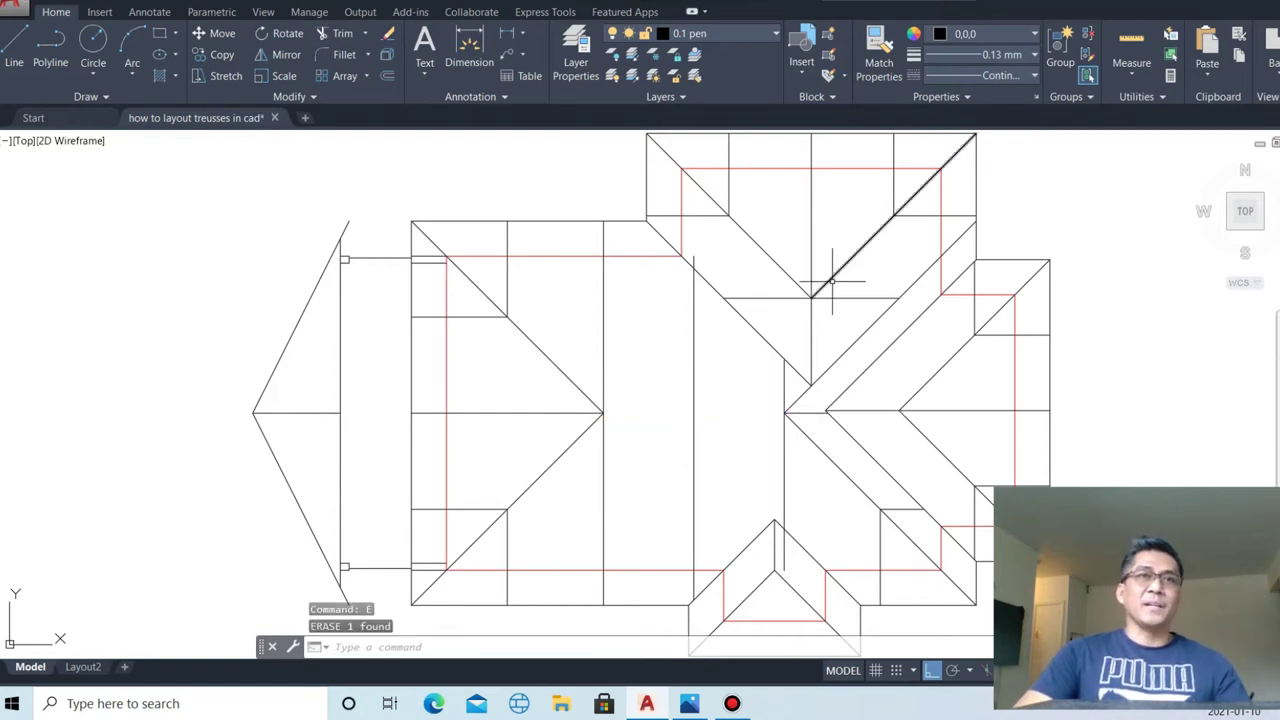
- Delete the stray vertical line from the truss layout
{"action": "left_click", "coordinate": [811, 342]}
{"action": "key", "text": "Delete"}
{"action": "left_click", "coordinate": [886, 397]}
{"action": "key", "text": "Escape"}
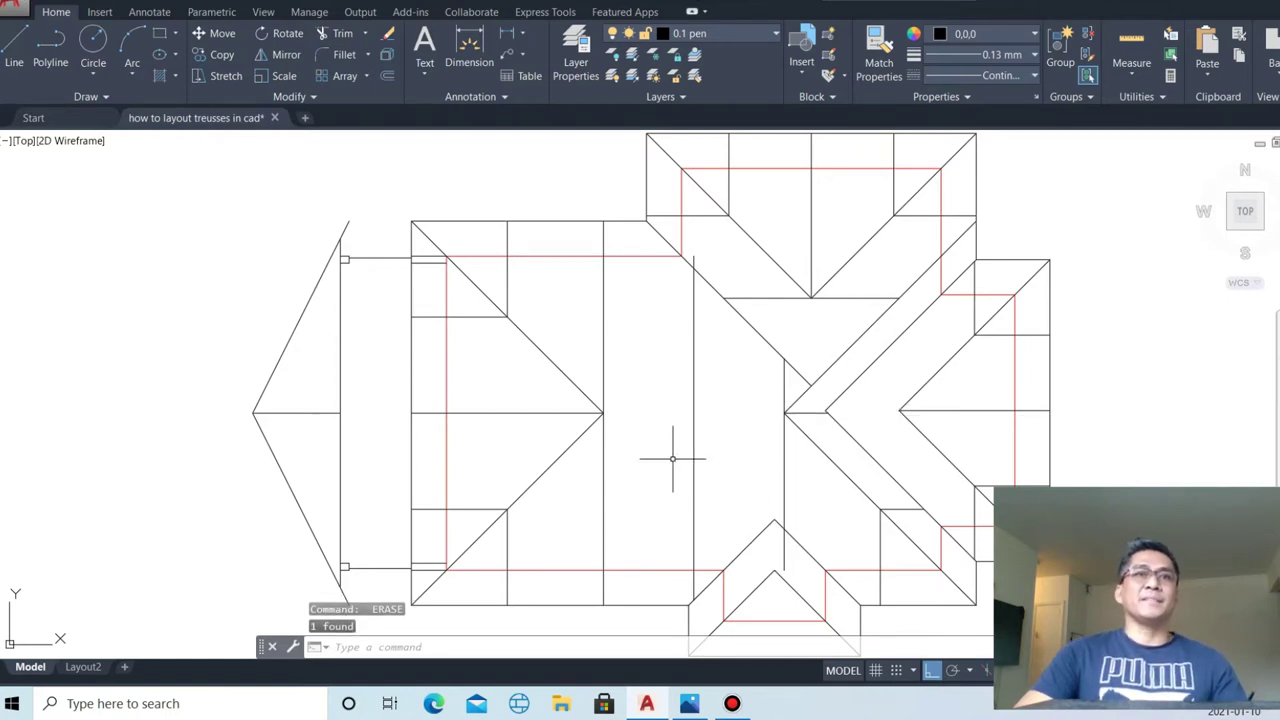
{"action": "scroll", "coordinate": [366, 349], "scroll_direction": "down", "scroll_amount": 1}
{"action": "scroll", "coordinate": [380, 258], "scroll_direction": "up", "scroll_amount": 3}
{"action": "scroll", "coordinate": [380, 262], "scroll_direction": "up", "scroll_amount": 4}
{"action": "type", "text": "l"}
{"action": "key", "text": "Return"}
- With Ortho off, draw an angled line up-left from the gable projection's tip
{"action": "left_click", "coordinate": [379, 328]}
{"action": "scroll", "coordinate": [391, 335], "scroll_direction": "down", "scroll_amount": 1}
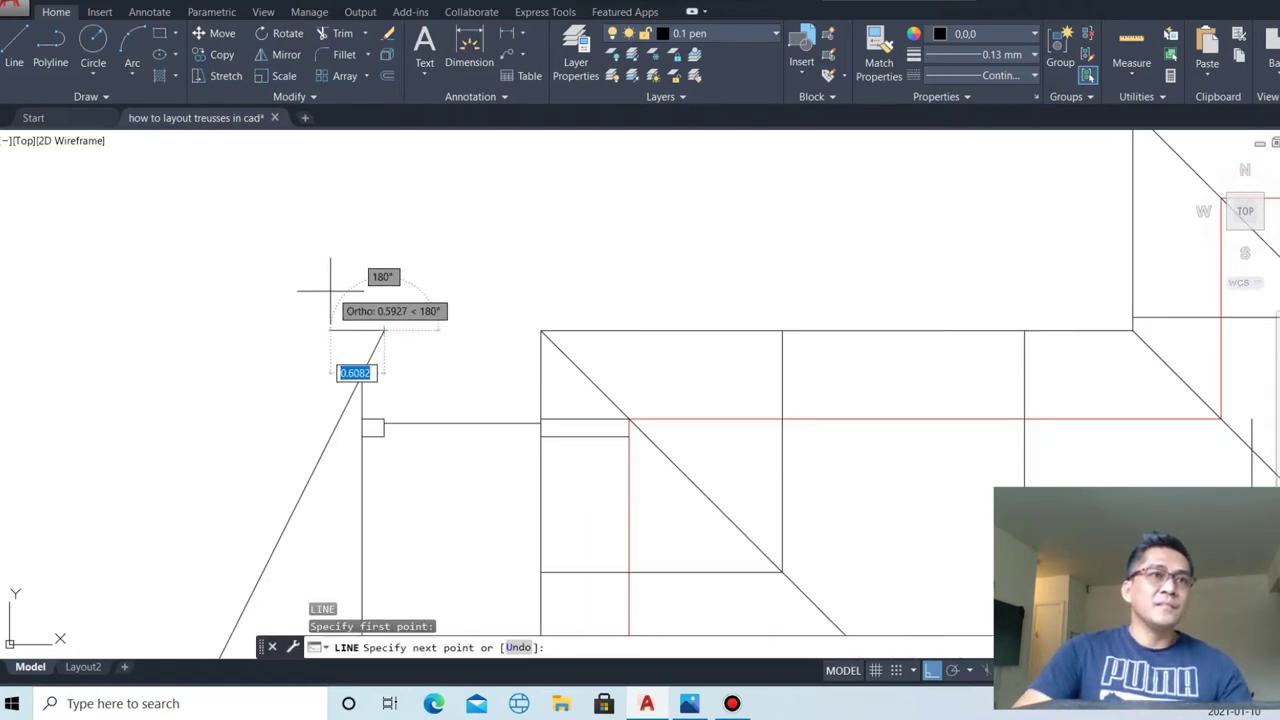
{"action": "key", "text": "F8"}
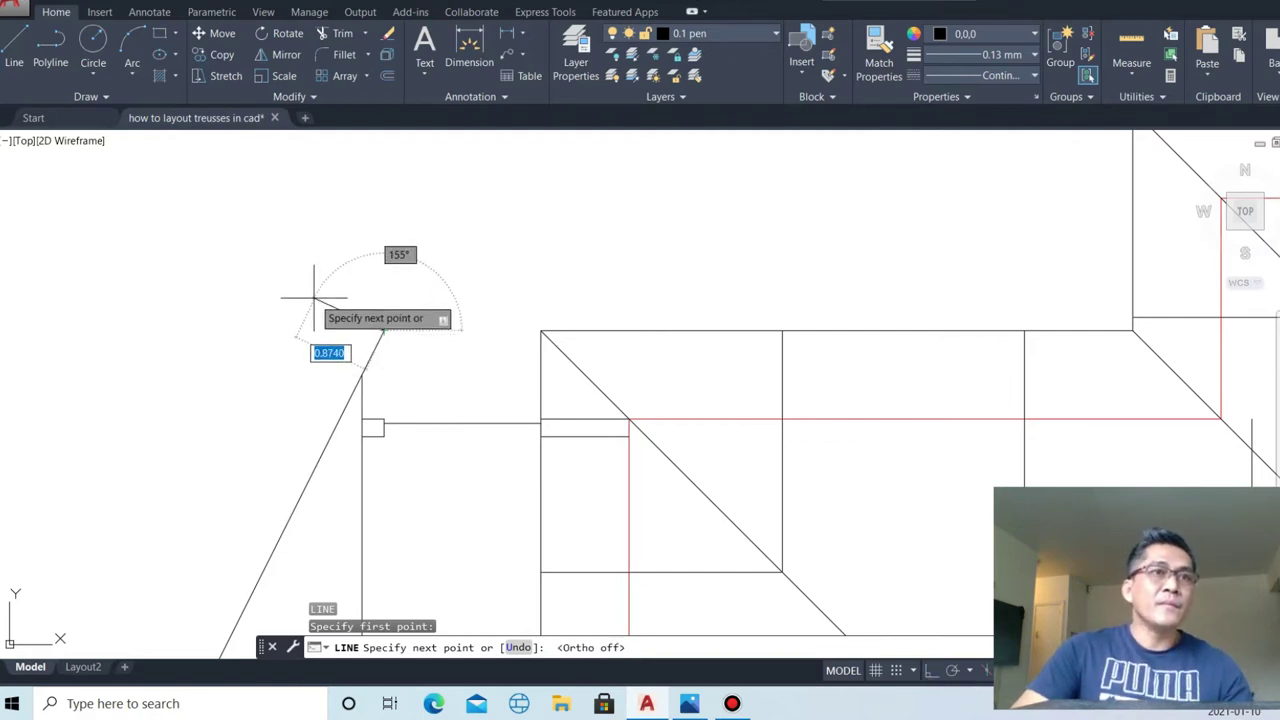
{"action": "key", "text": "Escape"}
{"action": "scroll", "coordinate": [277, 451], "scroll_direction": "down", "scroll_amount": 2}
{"action": "scroll", "coordinate": [283, 486], "scroll_direction": "up", "scroll_amount": 4}
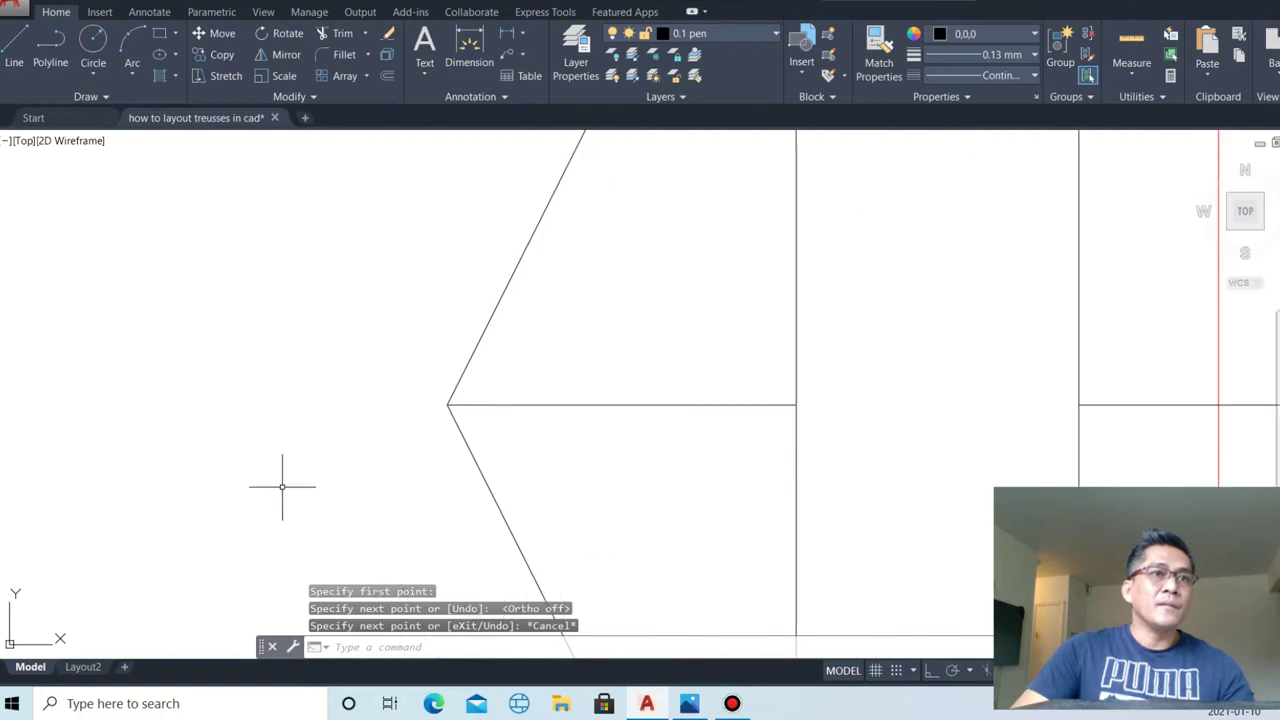
{"action": "key", "text": "Return"}
{"action": "left_click", "coordinate": [449, 405]}
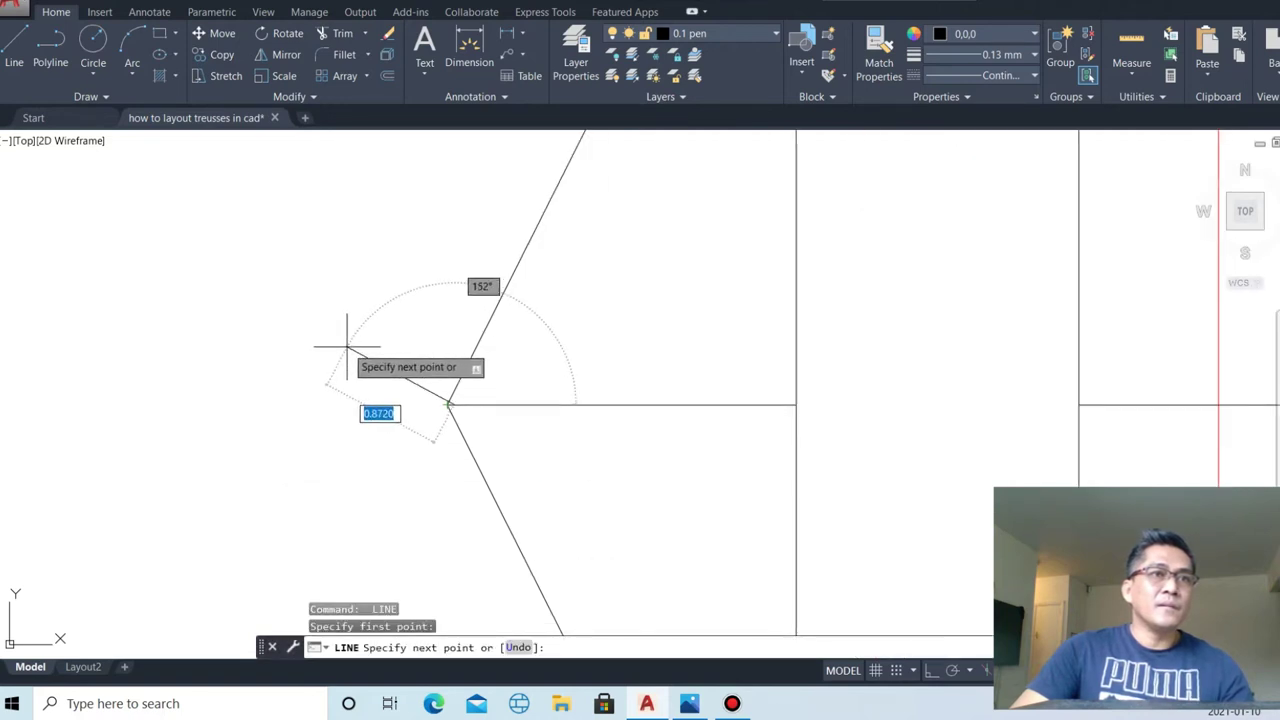
{"action": "key", "text": "Escape"}
{"action": "scroll", "coordinate": [436, 421], "scroll_direction": "up", "scroll_amount": 2}
{"action": "key", "text": "Return"}
{"action": "left_click", "coordinate": [455, 370]}
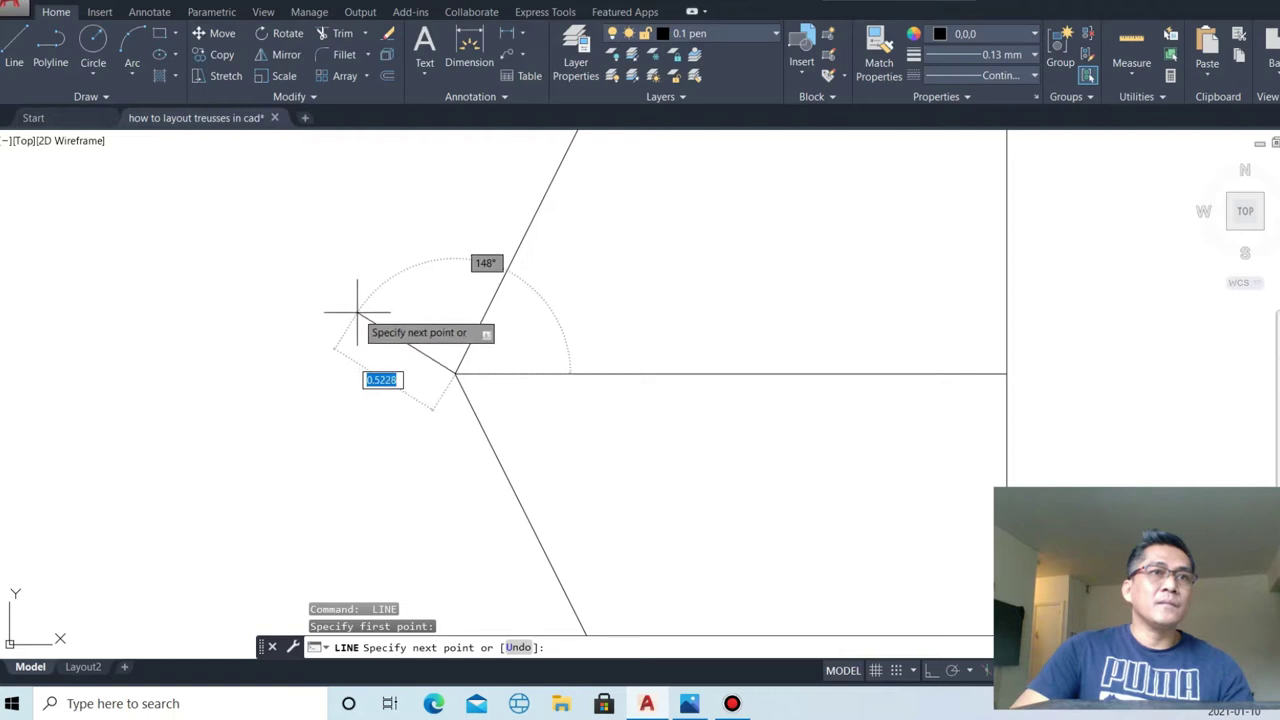
{"action": "left_click", "coordinate": [360, 309]}
{"action": "key", "text": "Escape"}
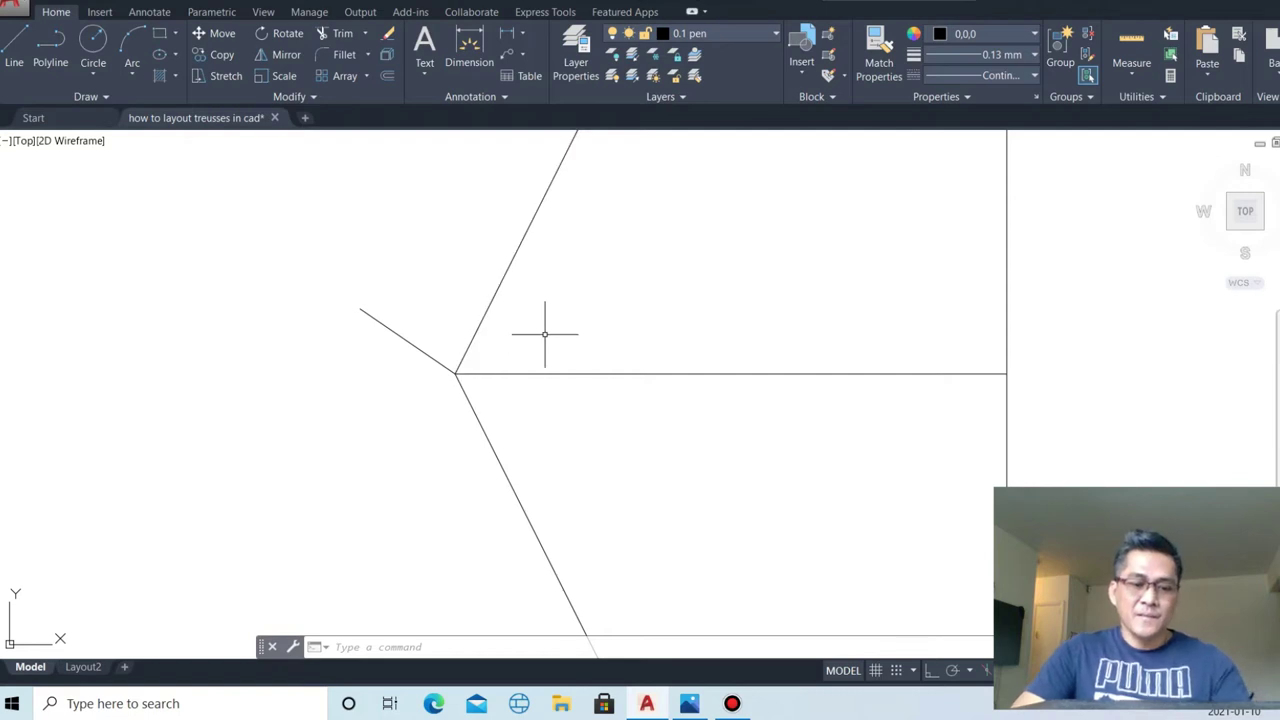
- Offset the angled line by 0.1 and delete the original
{"action": "type", "text": "o"}
{"action": "key", "text": "Return"}
{"action": "type", "text": ".1"}
{"action": "key", "text": "Return"}
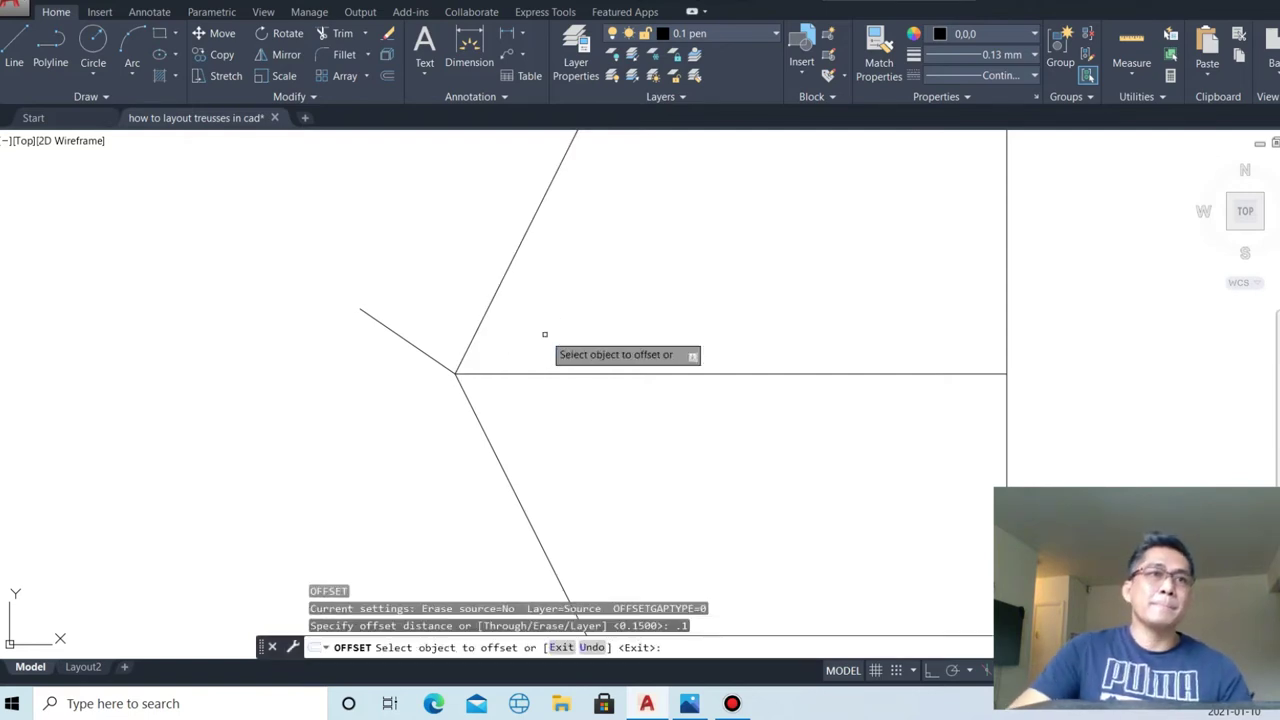
{"action": "left_click", "coordinate": [440, 360]}
{"action": "left_click", "coordinate": [449, 314]}
{"action": "key", "text": "Escape"}
{"action": "scroll", "coordinate": [452, 363], "scroll_direction": "up", "scroll_amount": 3}
{"action": "left_click", "coordinate": [410, 352]}
{"action": "left_click_drag", "start_coordinate": [395, 353], "coordinate": [376, 355]}
{"action": "key", "text": "Delete"}
- Trim the overhanging end of the offset fascia line at the sloped edge
{"action": "type", "text": "tr"}
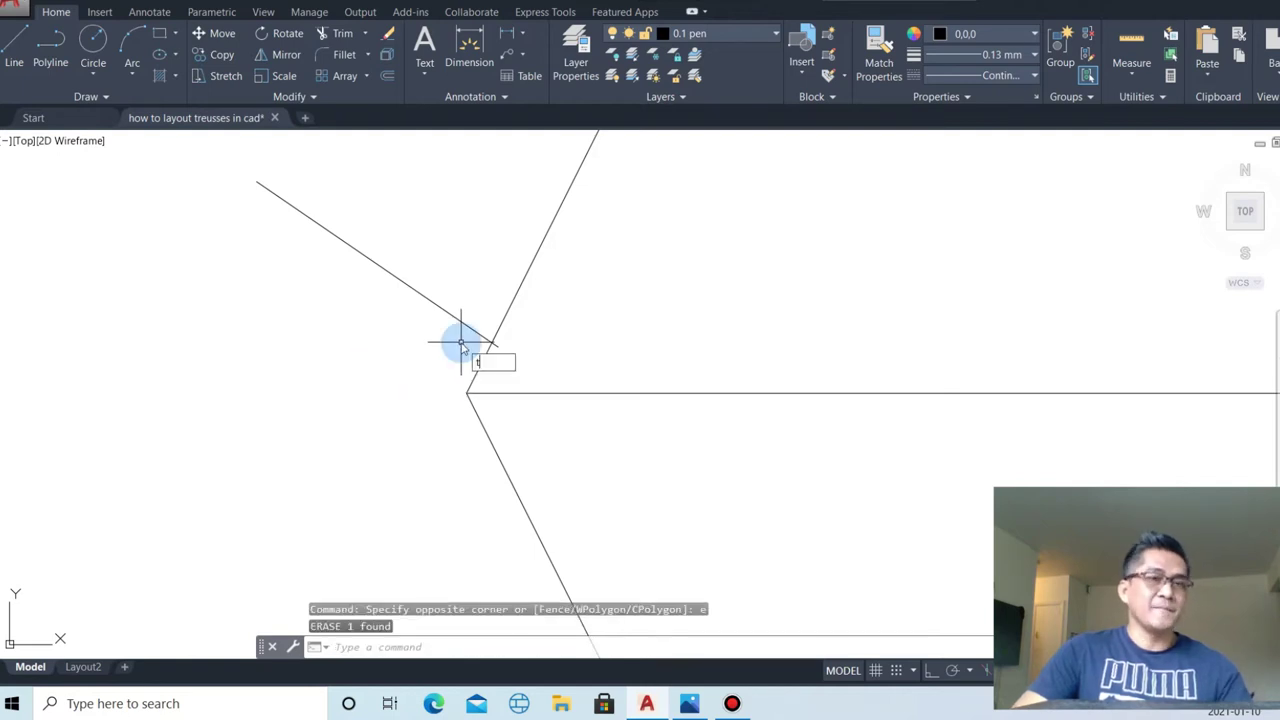
{"action": "key", "text": "Return"}
- Start an aligned dimension (DAL) at the gable projection's tip
{"action": "key", "text": "Return"}
{"action": "scroll", "coordinate": [524, 325], "scroll_direction": "up", "scroll_amount": 3}
{"action": "left_click", "coordinate": [466, 371]}
{"action": "left_click", "coordinate": [471, 366]}
{"action": "key", "text": "Escape"}
{"action": "type", "text": "dal"}
{"action": "key", "text": "Return"}
{"action": "left_click", "coordinate": [434, 366]}
{"action": "scroll", "coordinate": [423, 423], "scroll_direction": "down", "scroll_amount": 2}
- End the aligned dimension at the top corner and place the 6.03 dimension beside the sloped edge
{"action": "scroll", "coordinate": [424, 416], "scroll_direction": "down", "scroll_amount": 2}
{"action": "scroll", "coordinate": [478, 325], "scroll_direction": "down", "scroll_amount": 2}
{"action": "scroll", "coordinate": [578, 184], "scroll_direction": "up", "scroll_amount": 2}
{"action": "scroll", "coordinate": [578, 184], "scroll_direction": "up", "scroll_amount": 2}
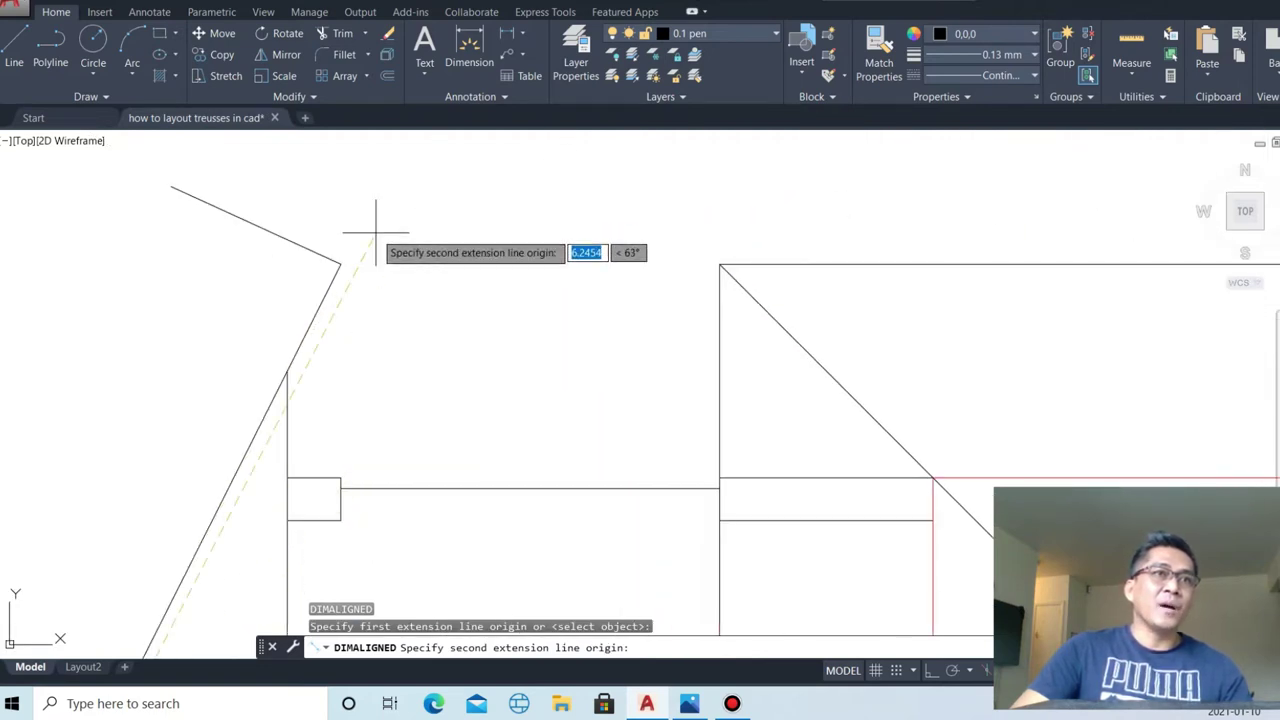
{"action": "left_click", "coordinate": [341, 263]}
{"action": "scroll", "coordinate": [341, 263], "scroll_direction": "down", "scroll_amount": 2}
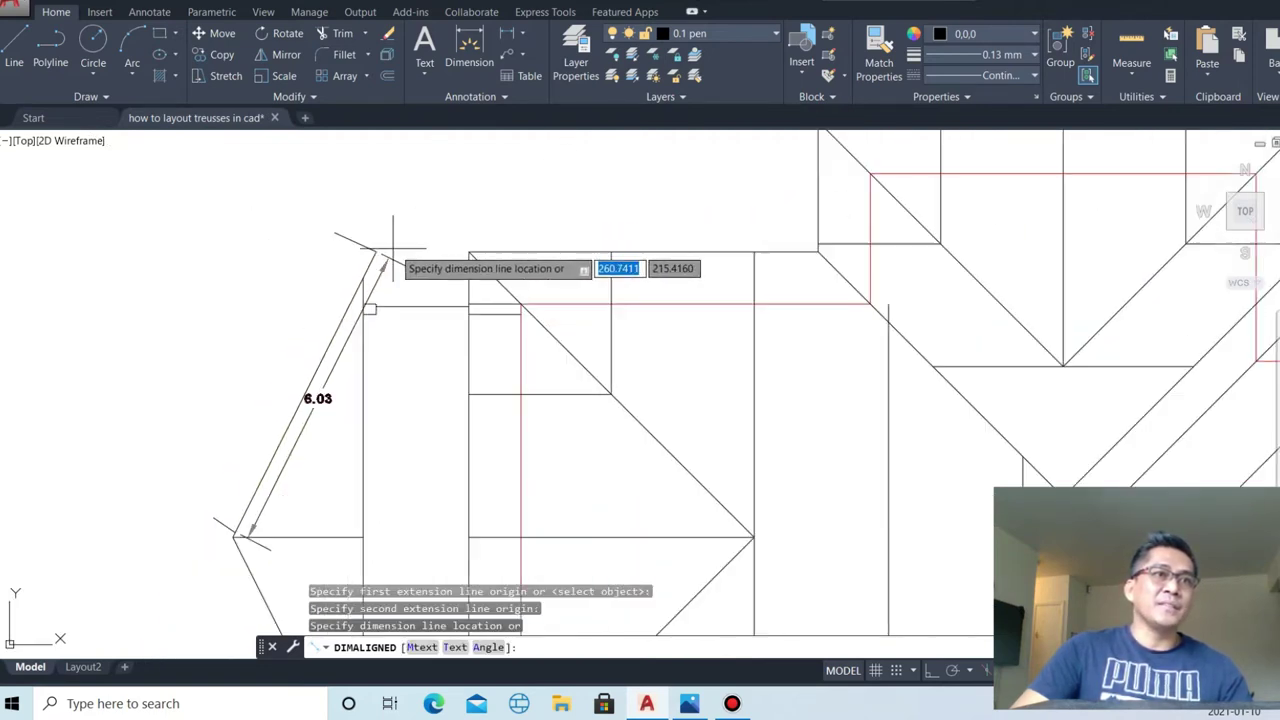
{"action": "left_click", "coordinate": [268, 336]}
{"action": "scroll", "coordinate": [469, 311], "scroll_direction": "down", "scroll_amount": 2}
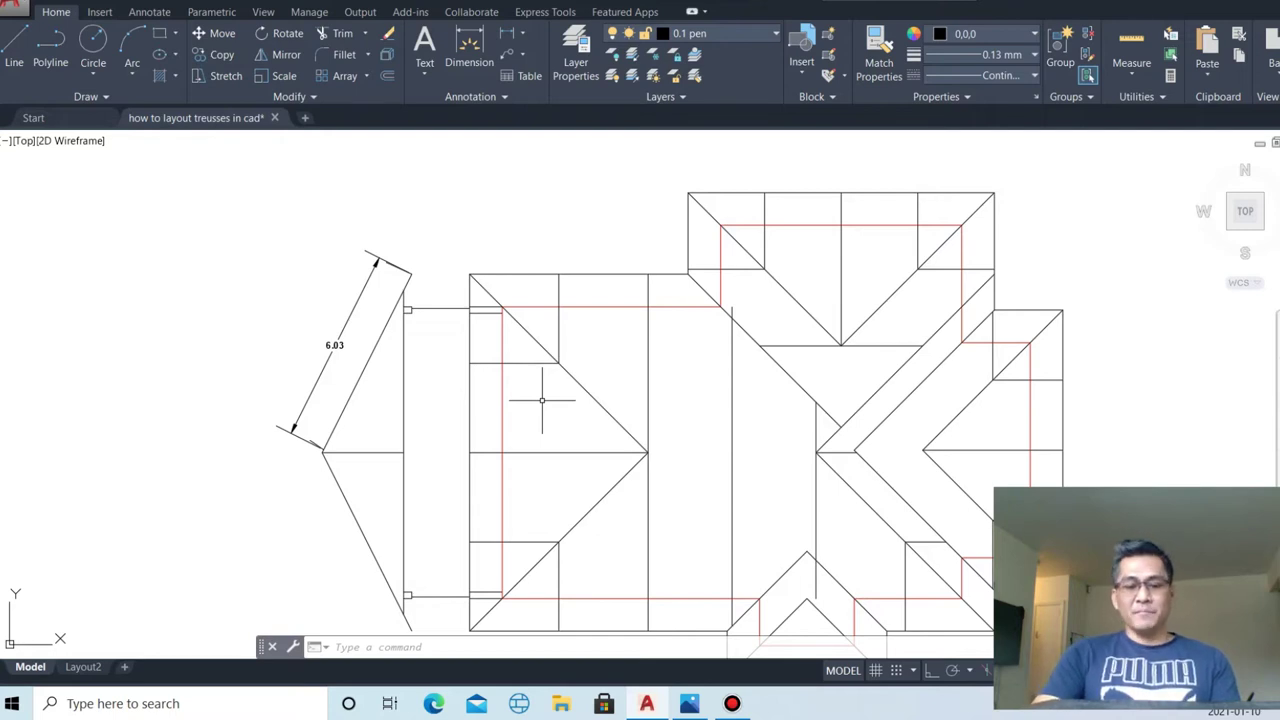
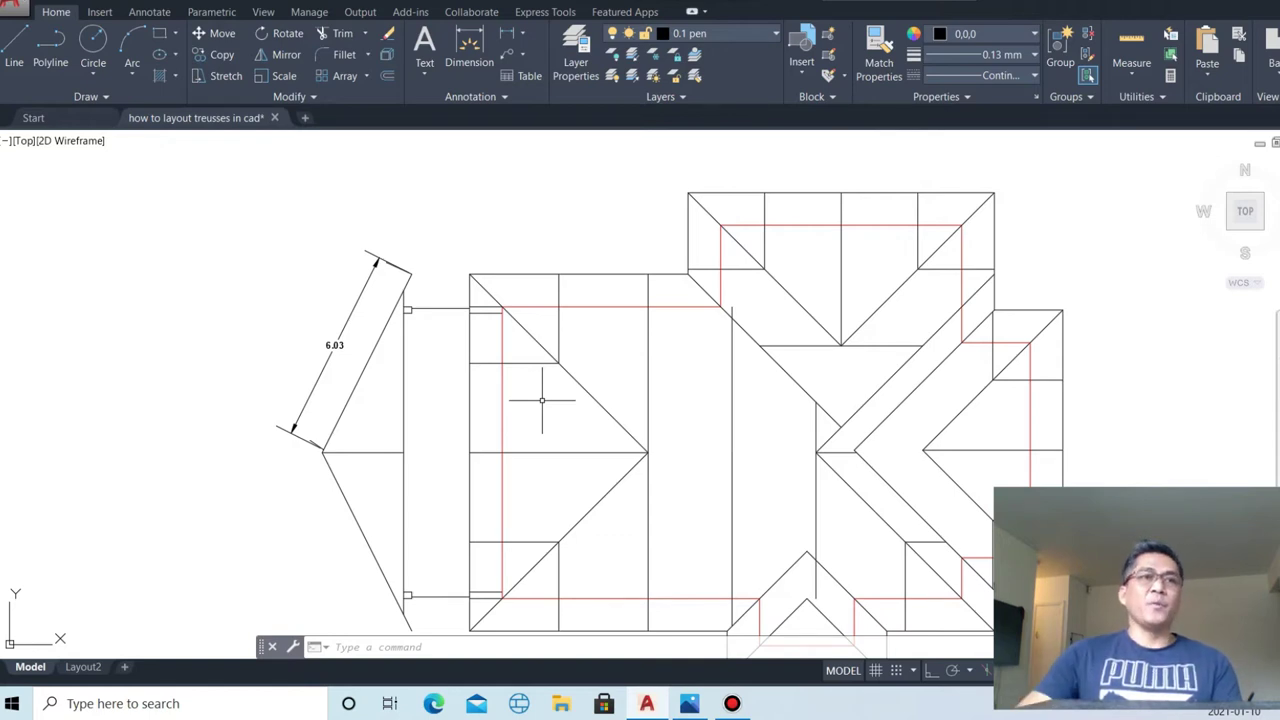
- Offset the truss elevation's top chord 0.75 inward as a parallel line
{"action": "key", "text": "Escape"}
{"action": "key", "text": "Escape"}
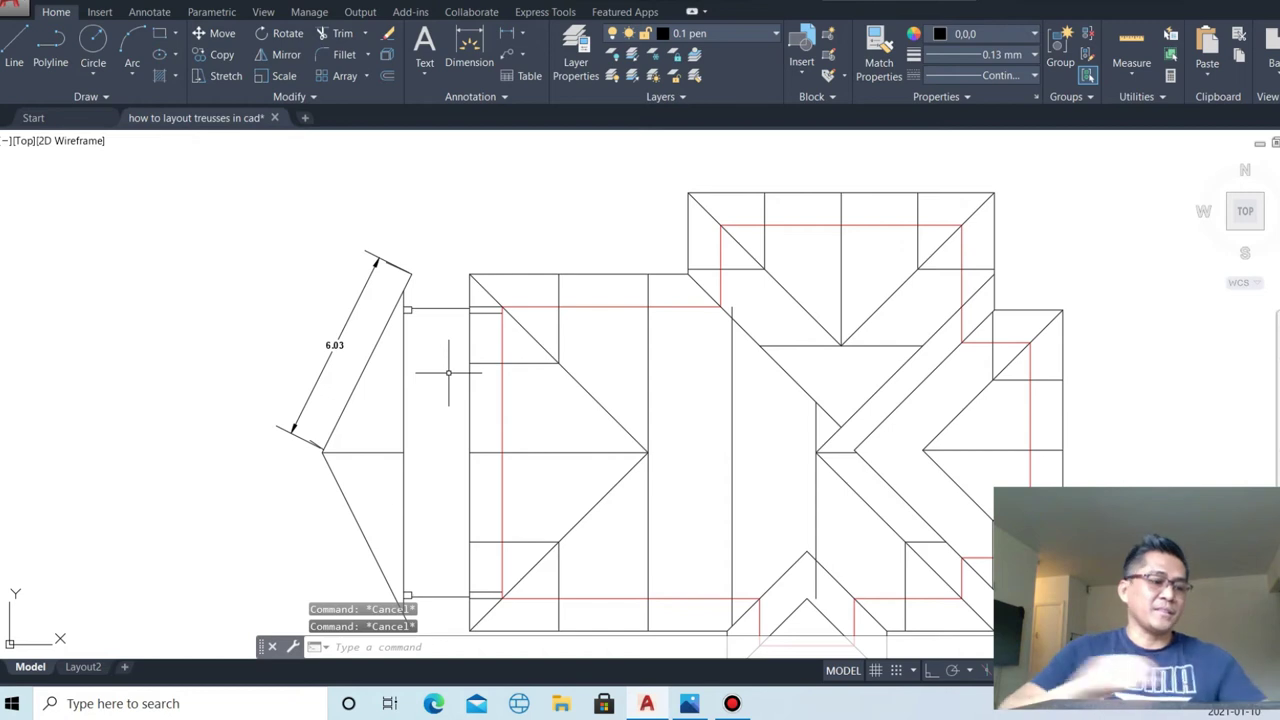
{"action": "type", "text": "o"}
{"action": "key", "text": "Return"}
{"action": "type", "text": "."}
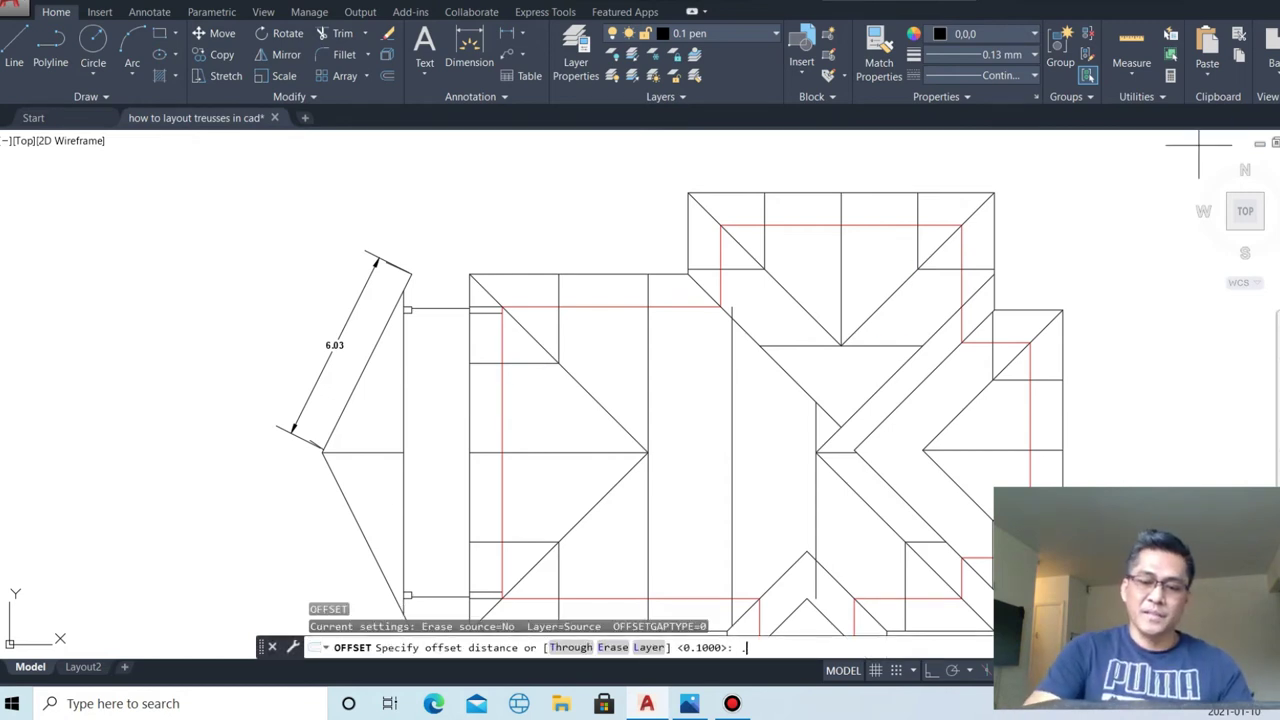
{"action": "key", "text": "Return"}
{"action": "scroll", "coordinate": [394, 271], "scroll_direction": "up", "scroll_amount": 3}
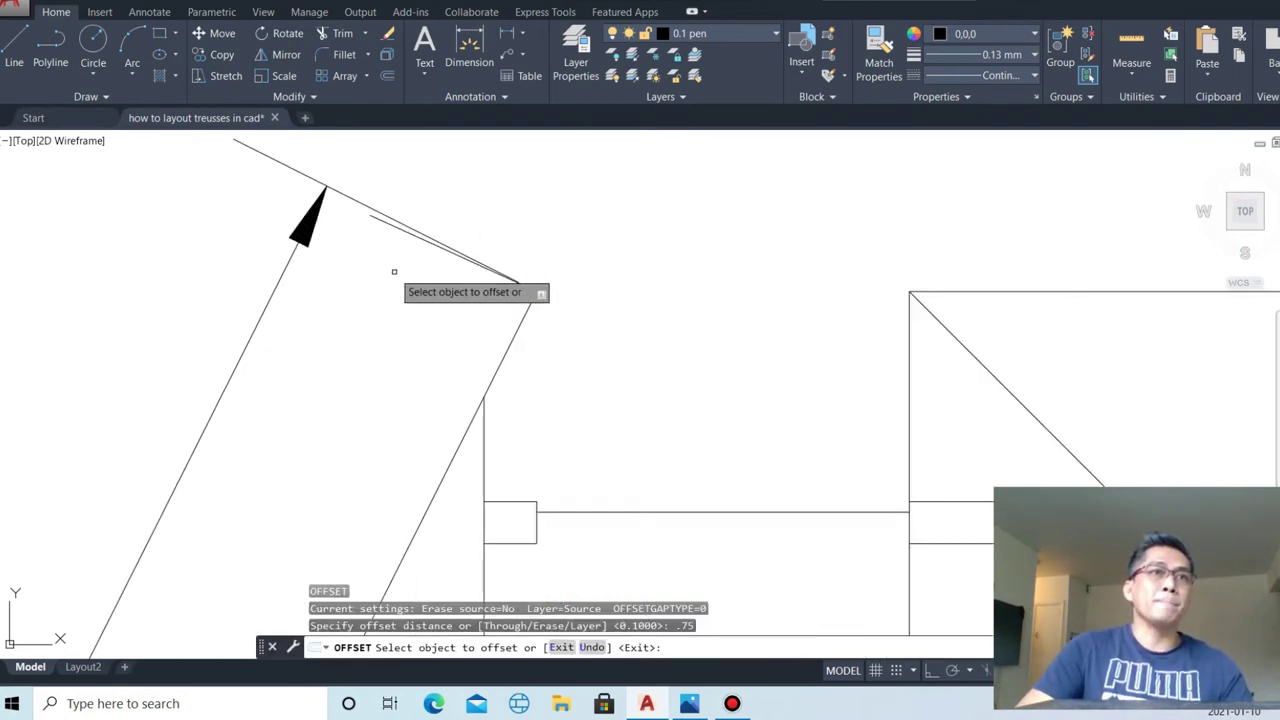
{"action": "scroll", "coordinate": [454, 230], "scroll_direction": "up", "scroll_amount": 3}
{"action": "left_click", "coordinate": [454, 230]}
{"action": "scroll", "coordinate": [617, 166], "scroll_direction": "down", "scroll_amount": 3}
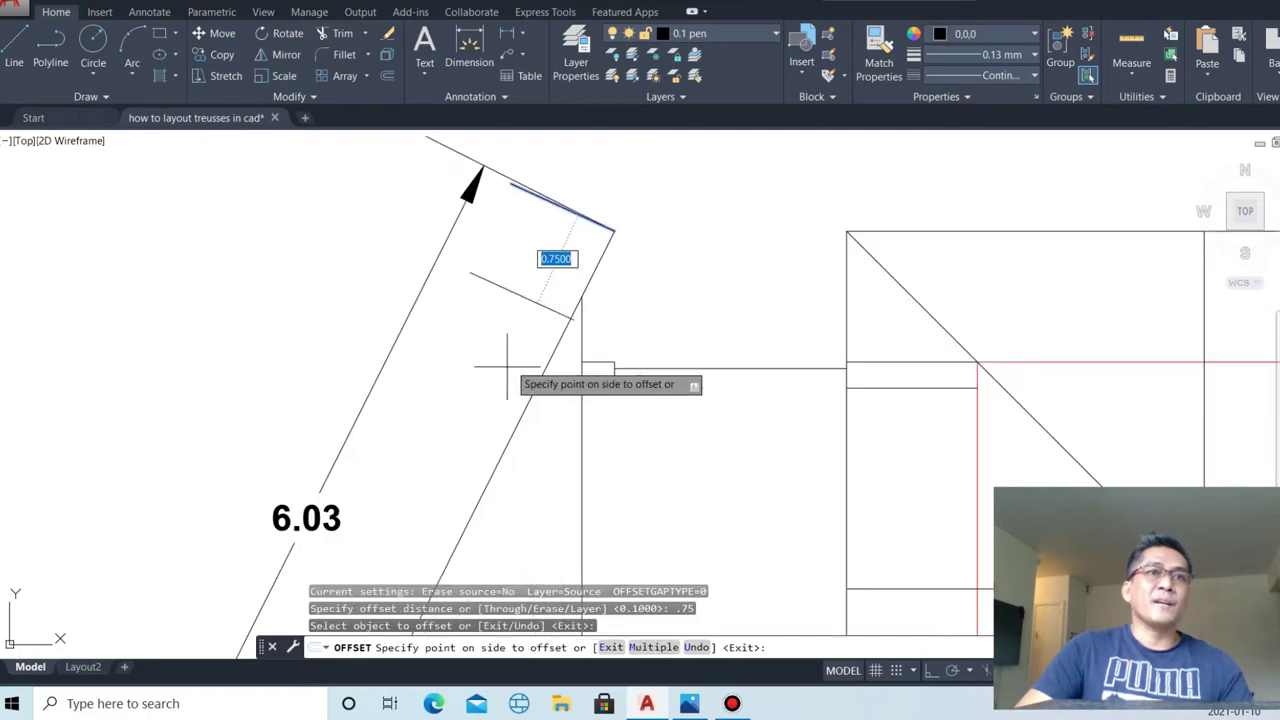
{"action": "left_click", "coordinate": [500, 376]}
{"action": "key", "text": "Escape"}
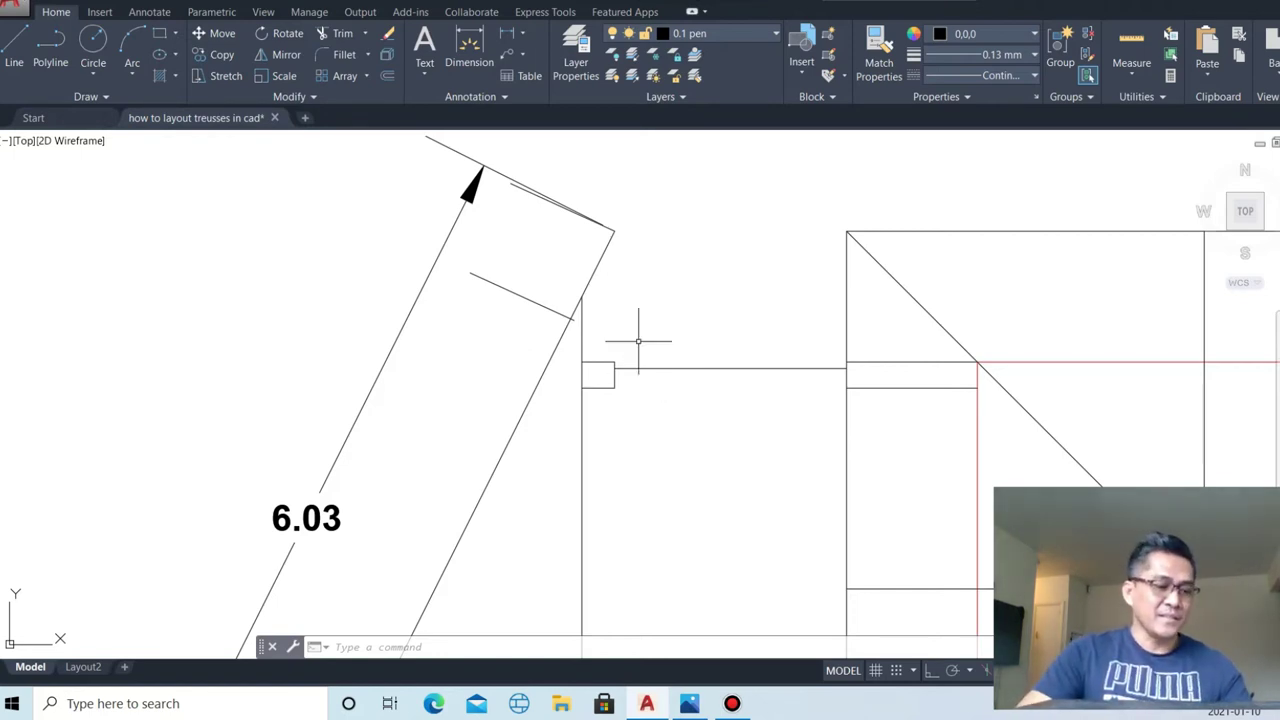
{"action": "scroll", "coordinate": [586, 309], "scroll_direction": "up", "scroll_amount": 3}
- Trim the lines crossing near the truss end
{"action": "scroll", "coordinate": [581, 316], "scroll_direction": "up", "scroll_amount": 2}
{"action": "key", "text": "Return"}
{"action": "key", "text": "Return"}
{"action": "left_click_drag", "start_coordinate": [520, 349], "coordinate": [508, 334]}
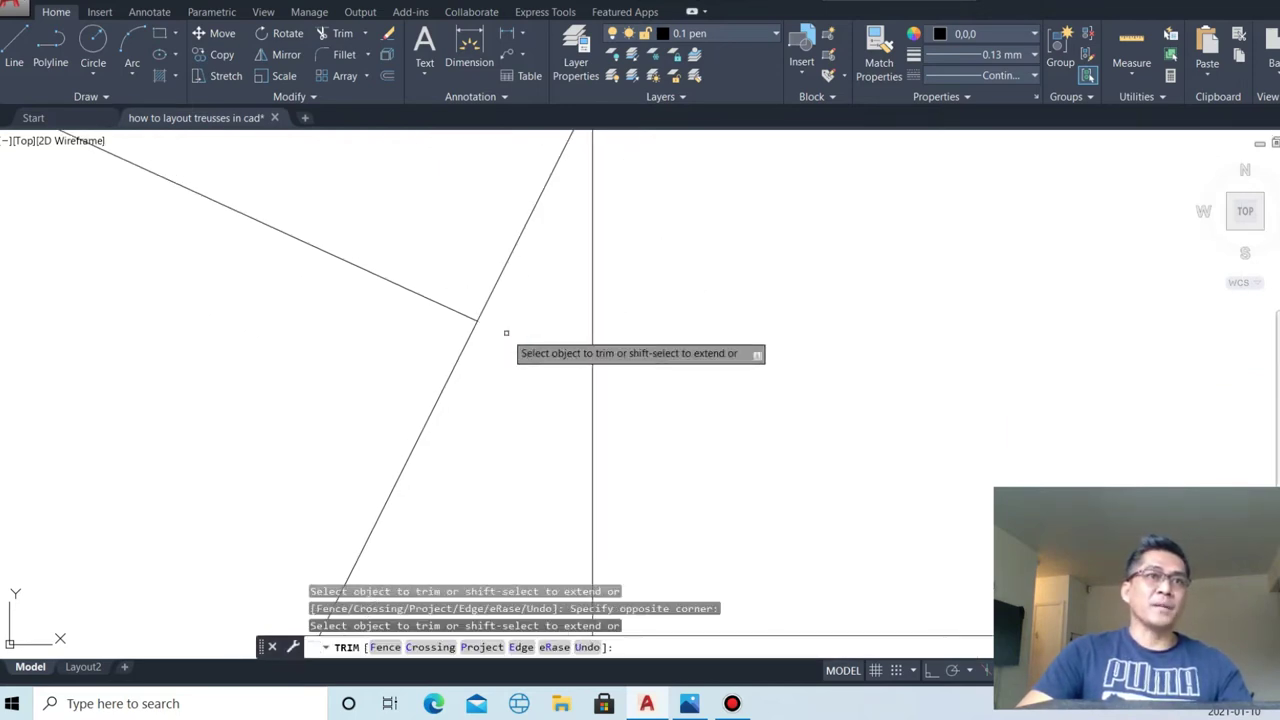
{"action": "key", "text": "Escape"}
- Draw a horizontal line from the truss top endpoint to the roof plan intersection
{"action": "key", "text": "l"}
{"action": "key", "text": "Return"}
{"action": "left_click", "coordinate": [477, 320]}
{"action": "scroll", "coordinate": [457, 323], "scroll_direction": "down", "scroll_amount": 2}
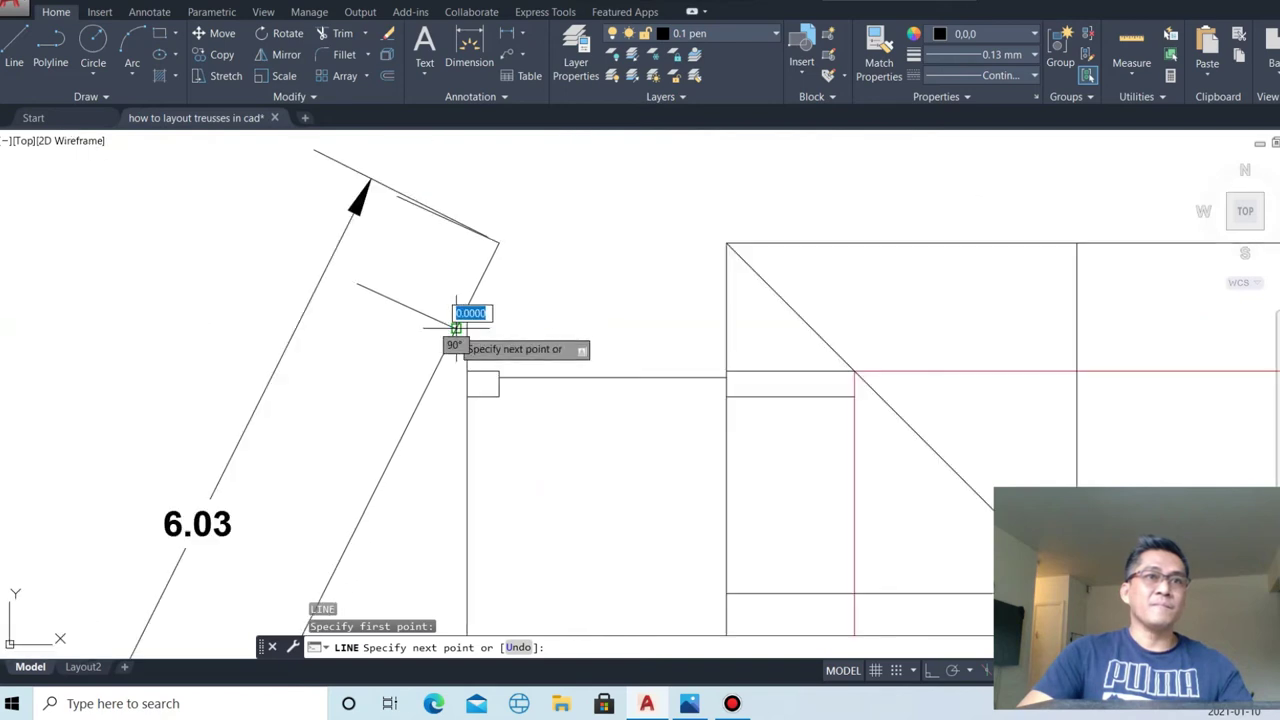
{"action": "scroll", "coordinate": [455, 328], "scroll_direction": "down", "scroll_amount": 2}
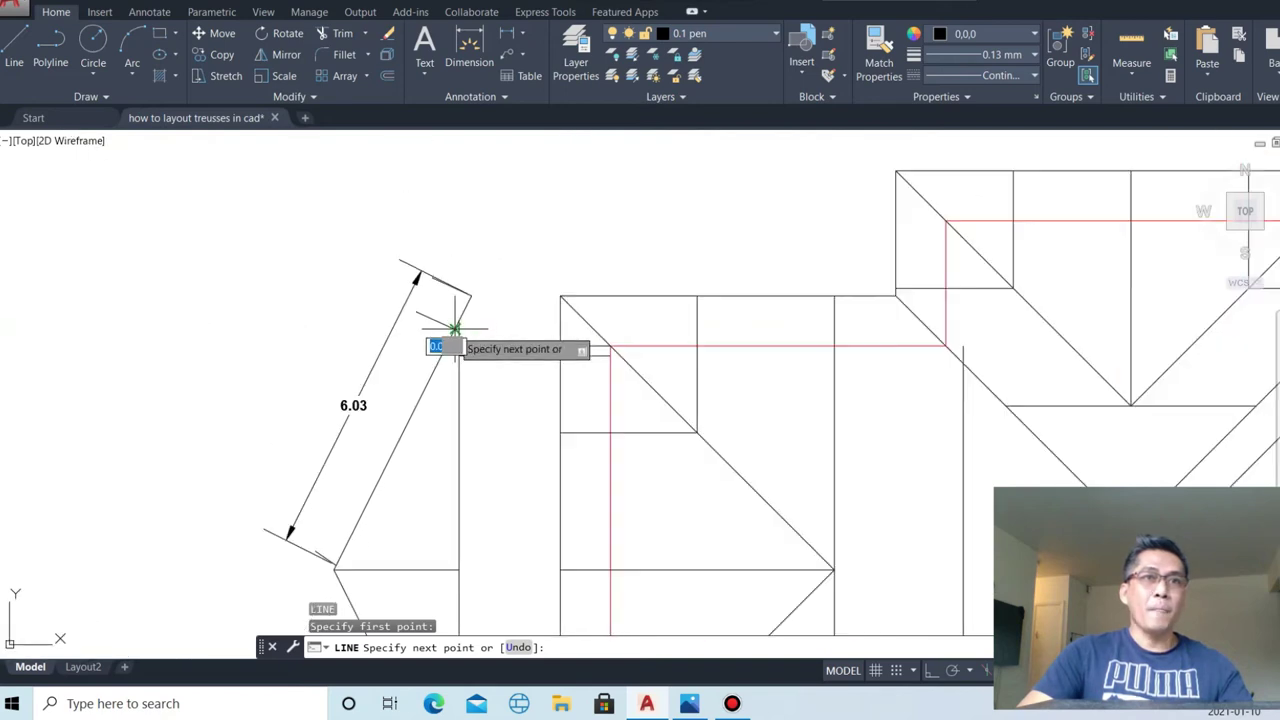
{"action": "left_click", "coordinate": [989, 327]}
{"action": "key", "text": "Escape"}
- Trim the new line back so it stops at the hip diagonal
{"action": "type", "text": "tr"}
{"action": "key", "text": "Return"}
{"action": "key", "text": "Return"}
{"action": "scroll", "coordinate": [990, 320], "scroll_direction": "up", "scroll_amount": 3}
{"action": "left_click", "coordinate": [871, 307]}
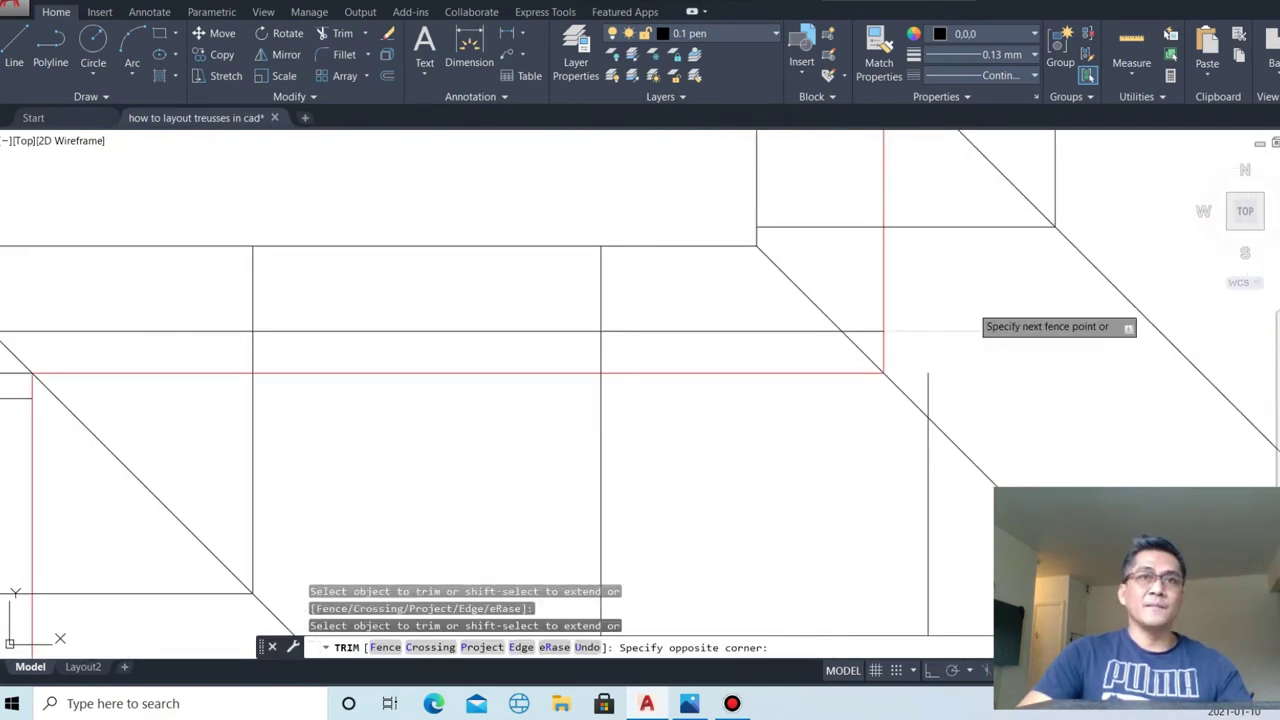
{"action": "left_click", "coordinate": [863, 340]}
{"action": "scroll", "coordinate": [920, 320], "scroll_direction": "down", "scroll_amount": 3}
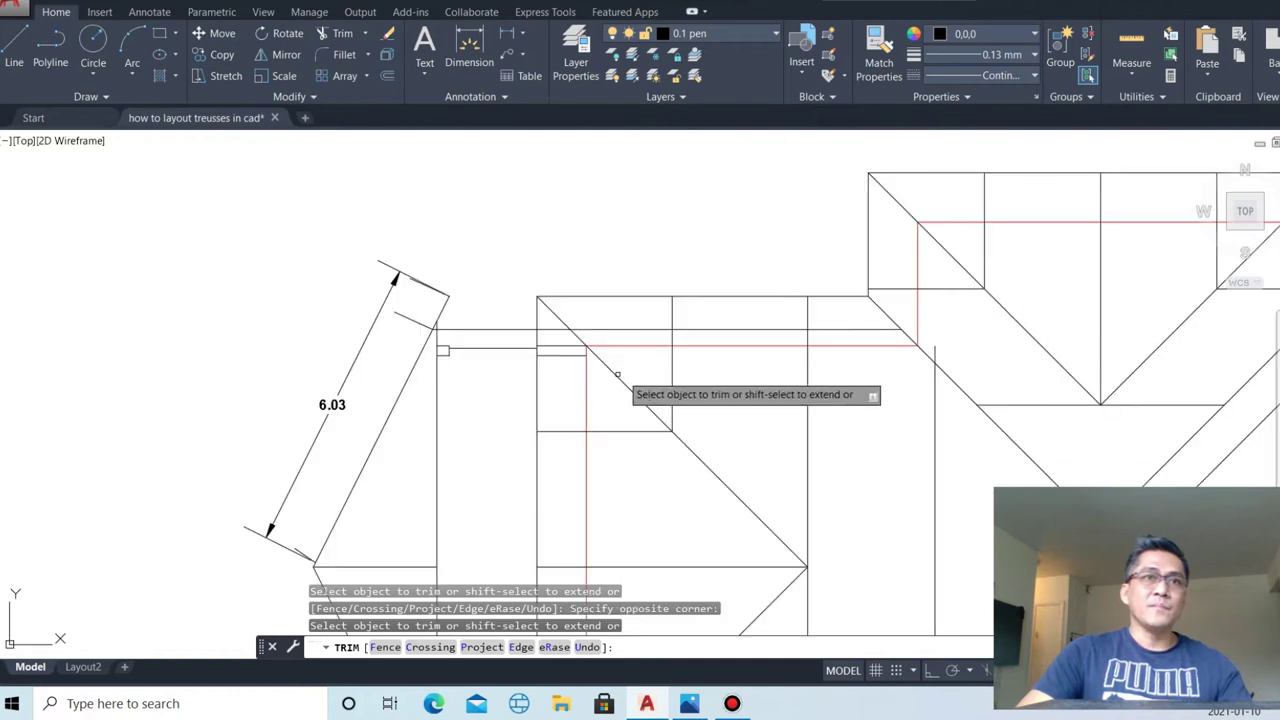
{"action": "scroll", "coordinate": [625, 380], "scroll_direction": "up", "scroll_amount": 3}
{"action": "left_click", "coordinate": [434, 294]}
{"action": "left_click", "coordinate": [502, 290]}
{"action": "left_click", "coordinate": [546, 280]}
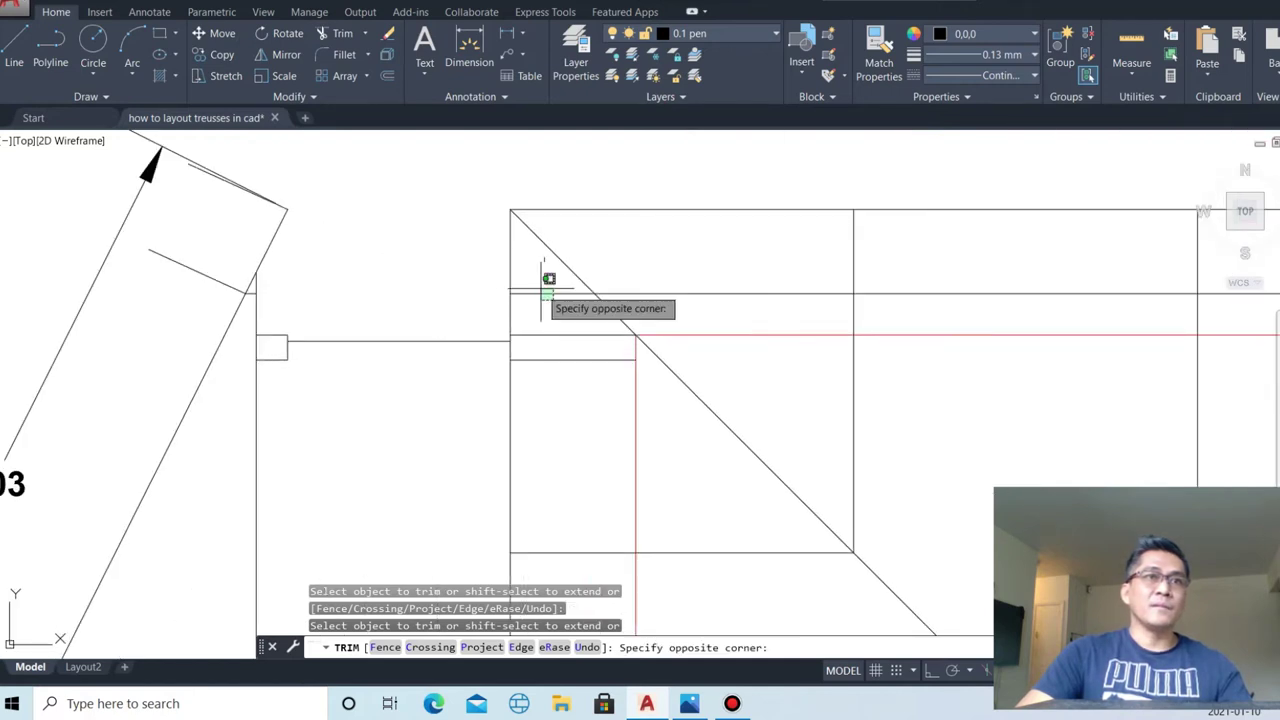
{"action": "left_click", "coordinate": [540, 305]}
{"action": "key", "text": "Escape"}
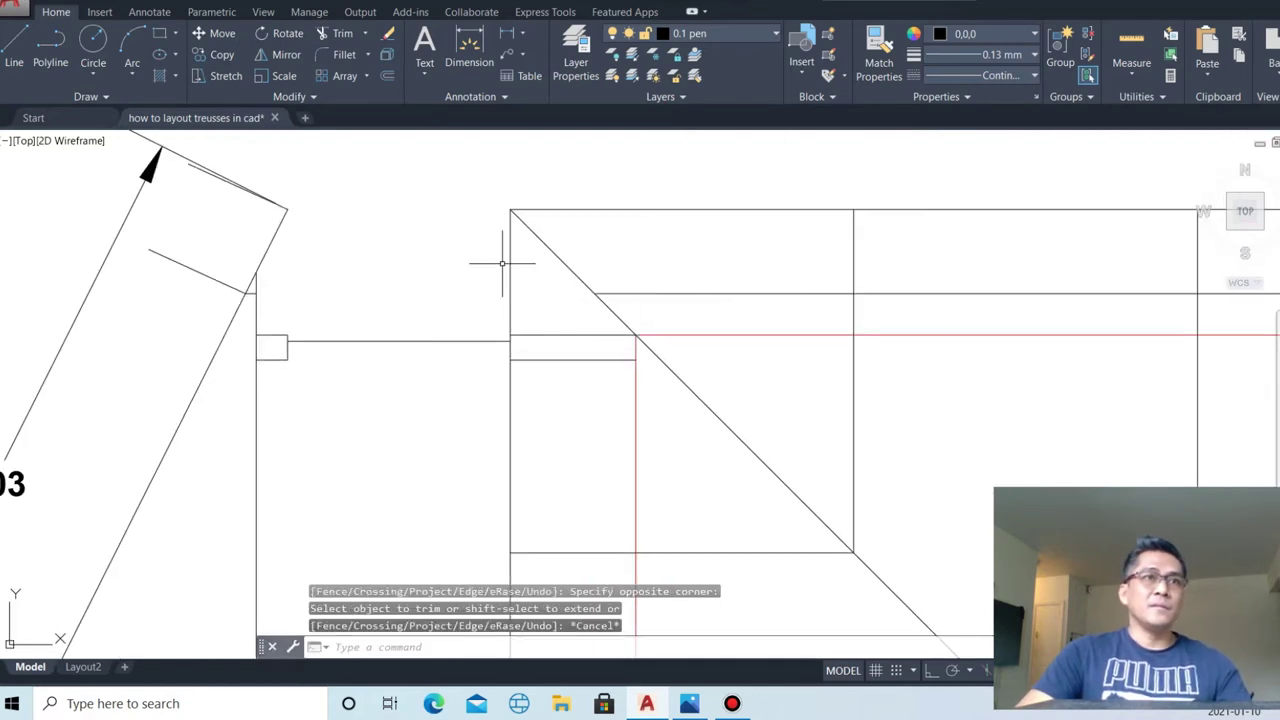
- Measure the 0.67 truss spacing with an aligned dimension, then cancel it
{"action": "scroll", "coordinate": [502, 263], "scroll_direction": "down", "scroll_amount": 2}
{"action": "type", "text": "DAl"}
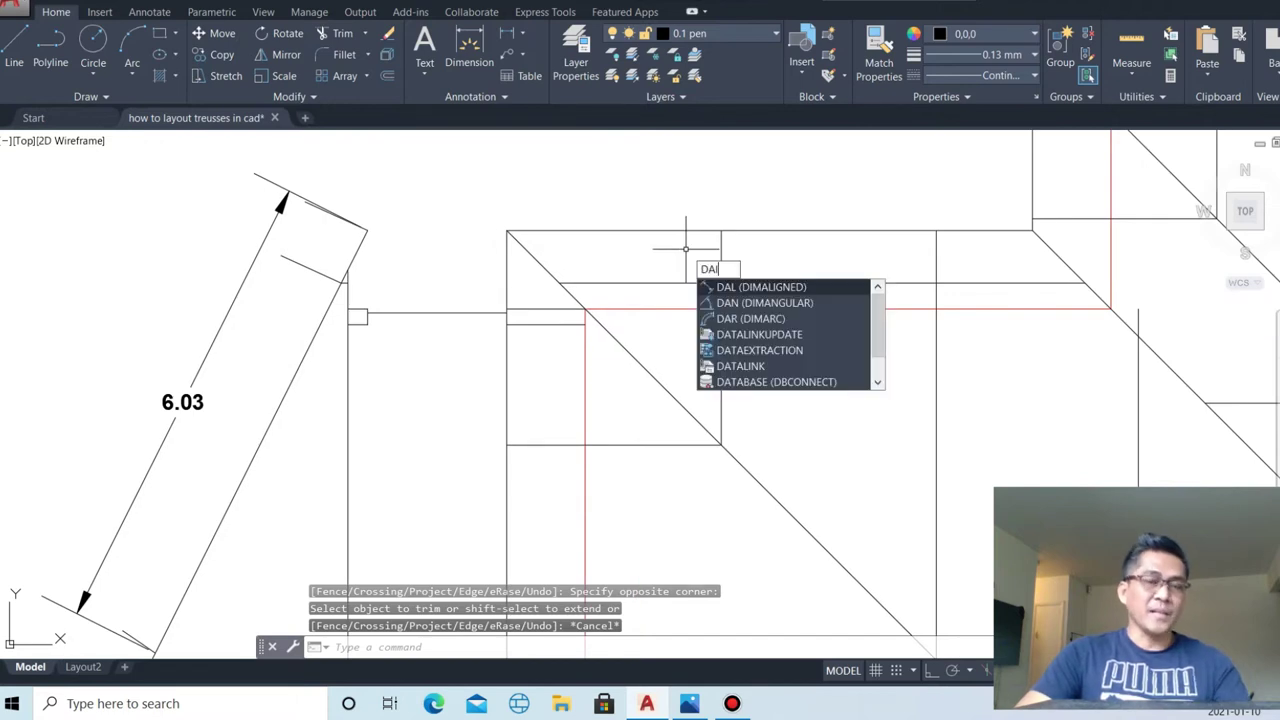
{"action": "key", "text": "Return"}
{"action": "scroll", "coordinate": [710, 232], "scroll_direction": "up", "scroll_amount": 2}
{"action": "left_click", "coordinate": [727, 231]}
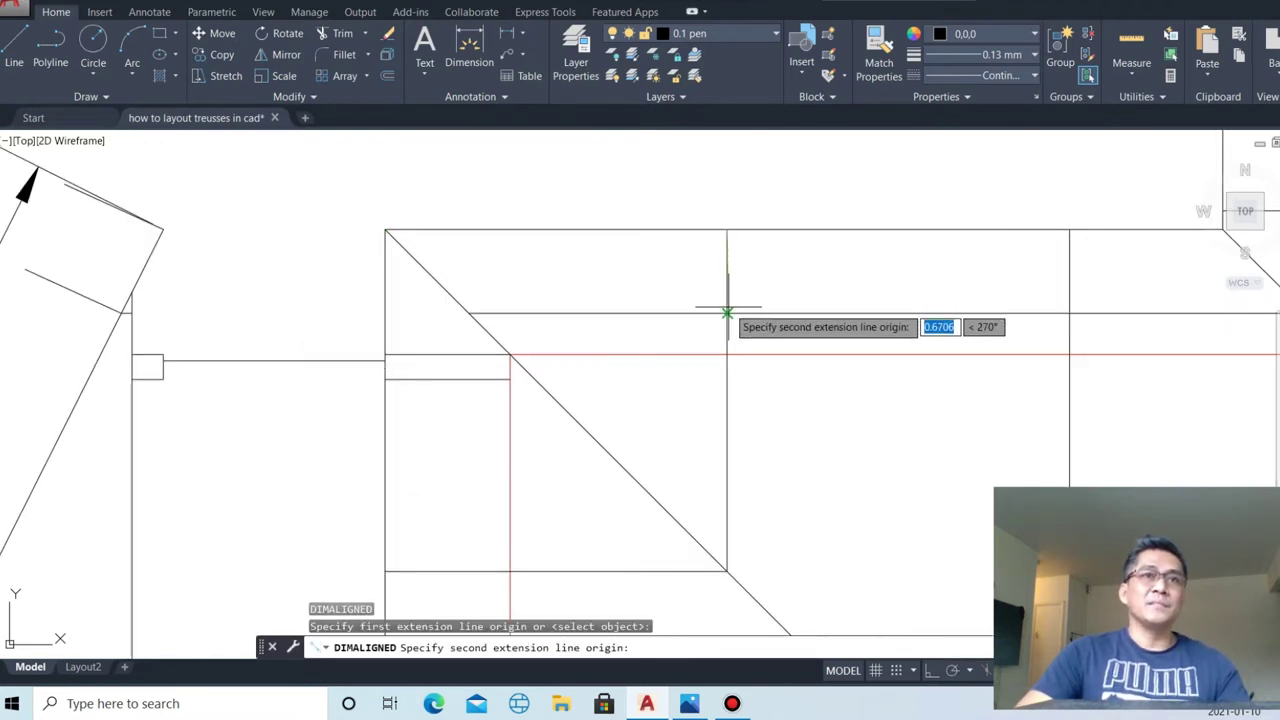
{"action": "left_click", "coordinate": [727, 313]}
{"action": "key", "text": "Escape"}
{"action": "scroll", "coordinate": [633, 290], "scroll_direction": "down", "scroll_amount": 3}
{"action": "scroll", "coordinate": [623, 333], "scroll_direction": "up", "scroll_amount": 2}
{"action": "scroll", "coordinate": [680, 332], "scroll_direction": "up", "scroll_amount": 1}
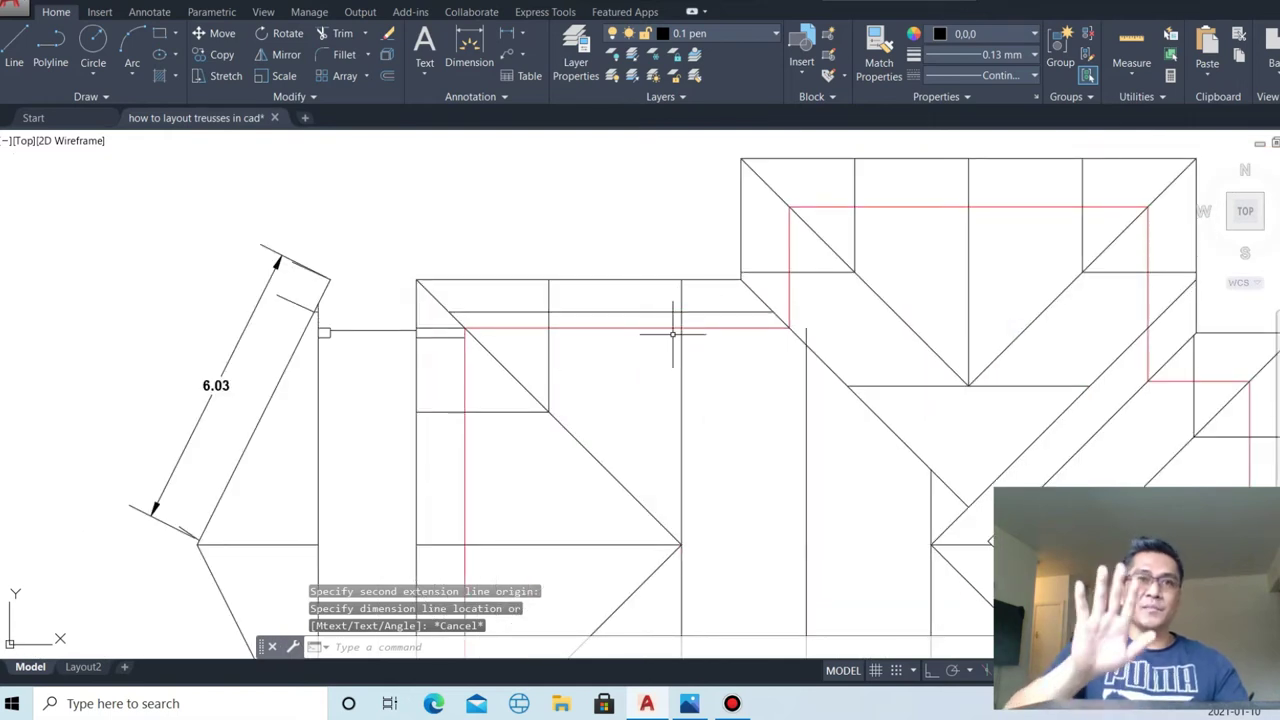
- Offset the projected truss line downward repeatedly at 0.67 spacing, adding six lines
{"action": "type", "text": "o"}
{"action": "key", "text": "Return"}
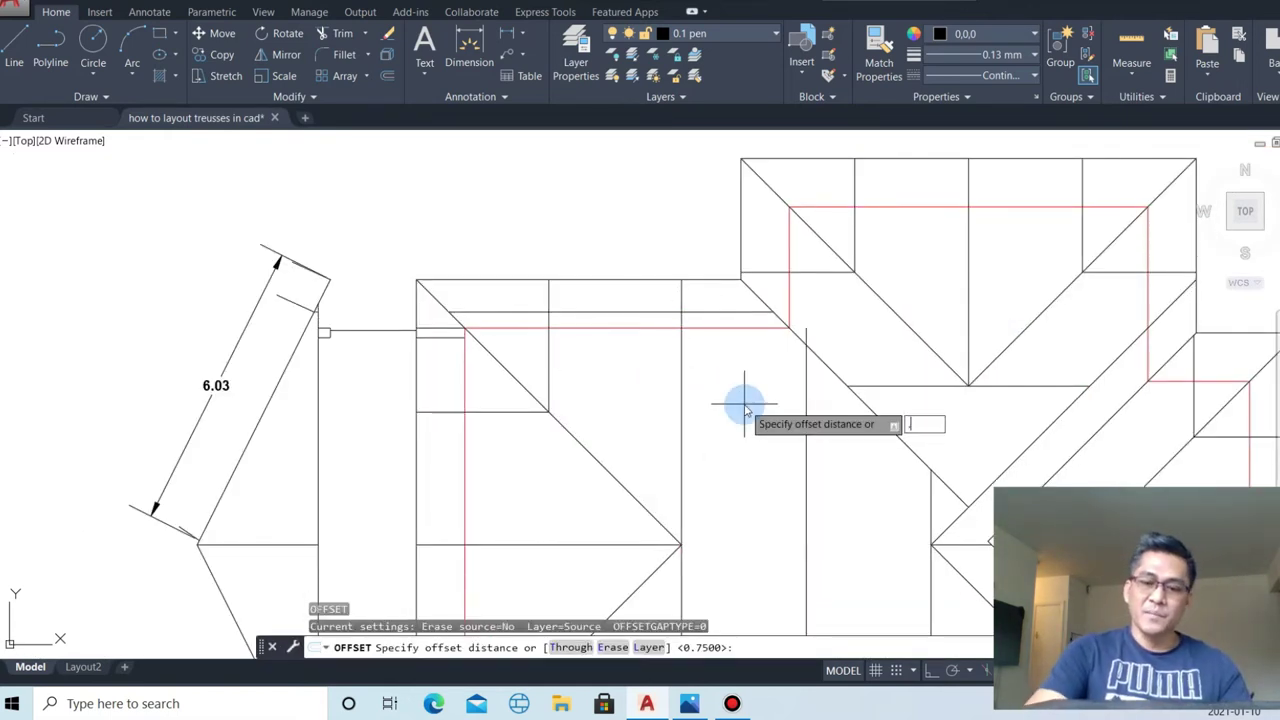
{"action": "type", "text": ".67"}
{"action": "key", "text": "Return"}
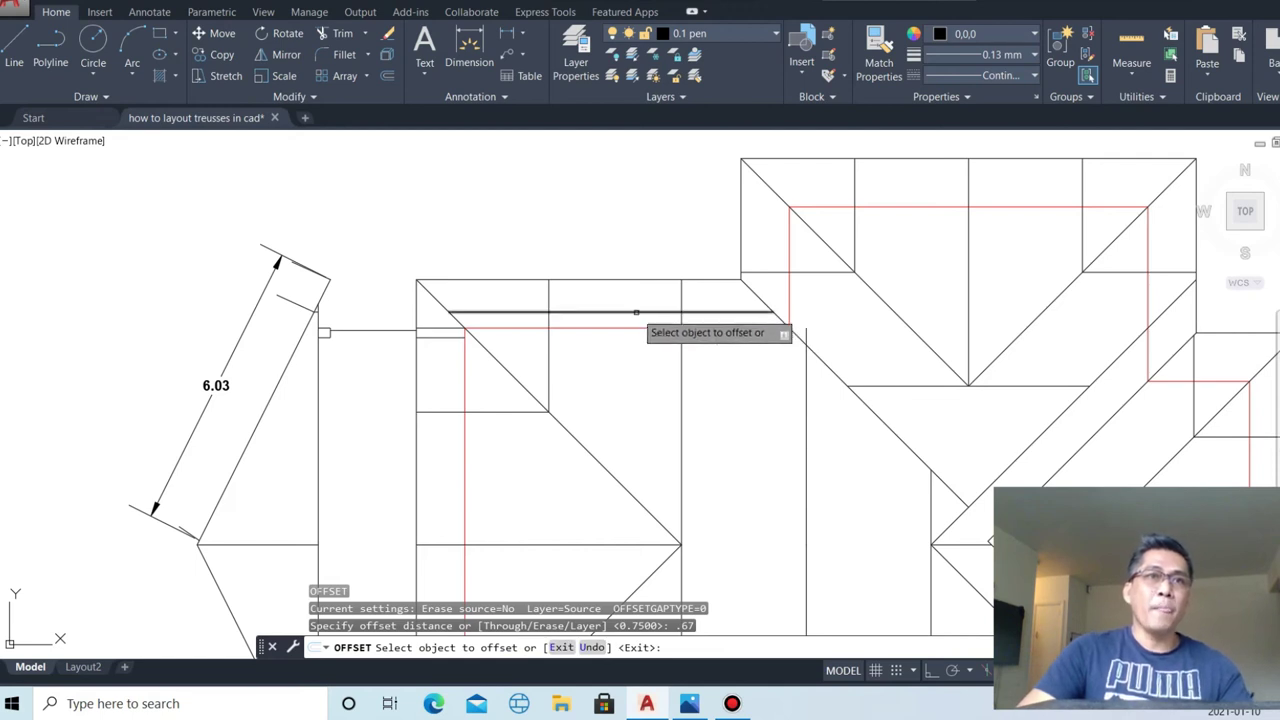
{"action": "left_click", "coordinate": [636, 313]}
{"action": "left_click", "coordinate": [636, 372]}
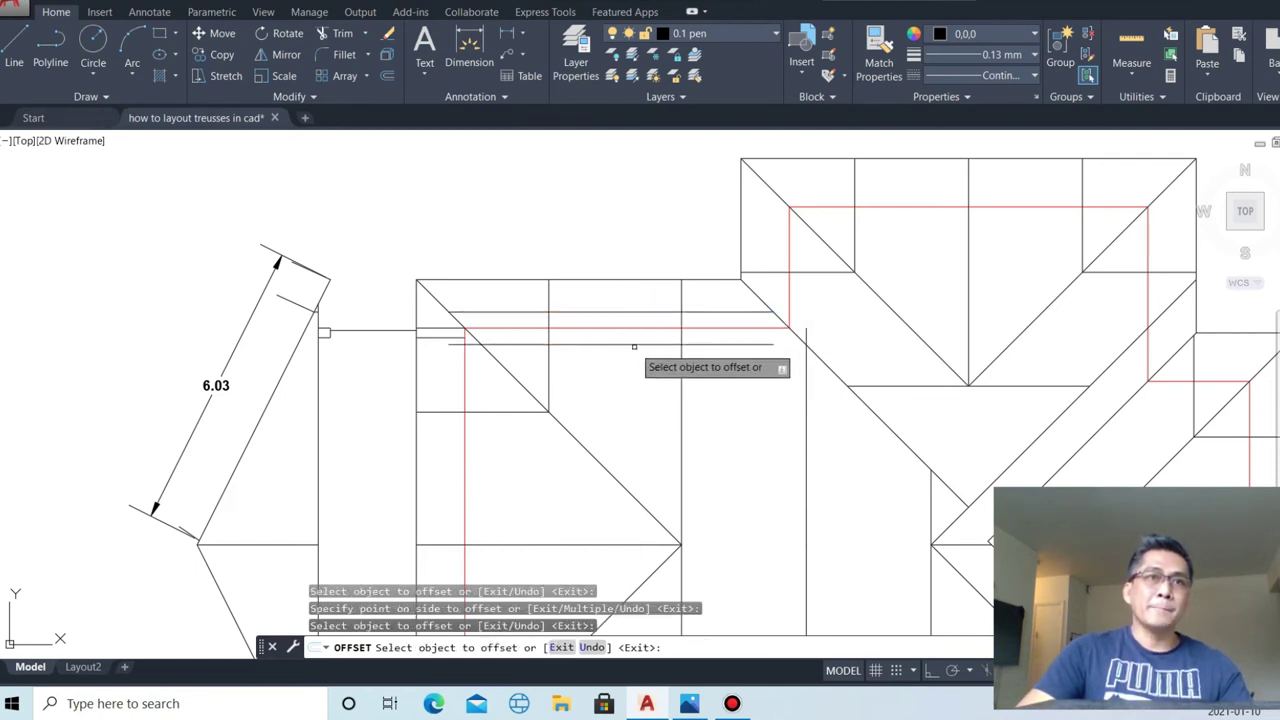
{"action": "left_click", "coordinate": [634, 345]}
{"action": "key", "text": "m"}
{"action": "key", "text": "Return"}
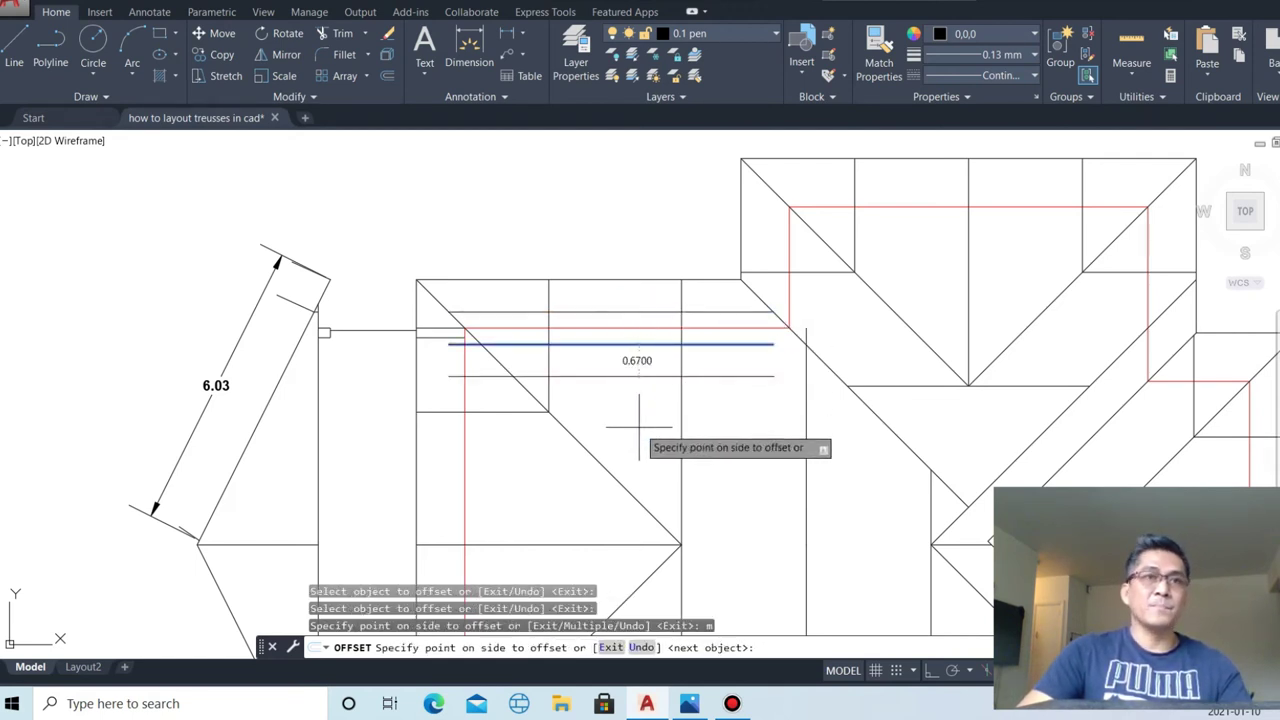
{"action": "left_click", "coordinate": [645, 445]}
{"action": "left_click", "coordinate": [690, 458]}
{"action": "left_click", "coordinate": [735, 480]}
{"action": "left_click", "coordinate": [769, 505]}
{"action": "left_click", "coordinate": [774, 530]}
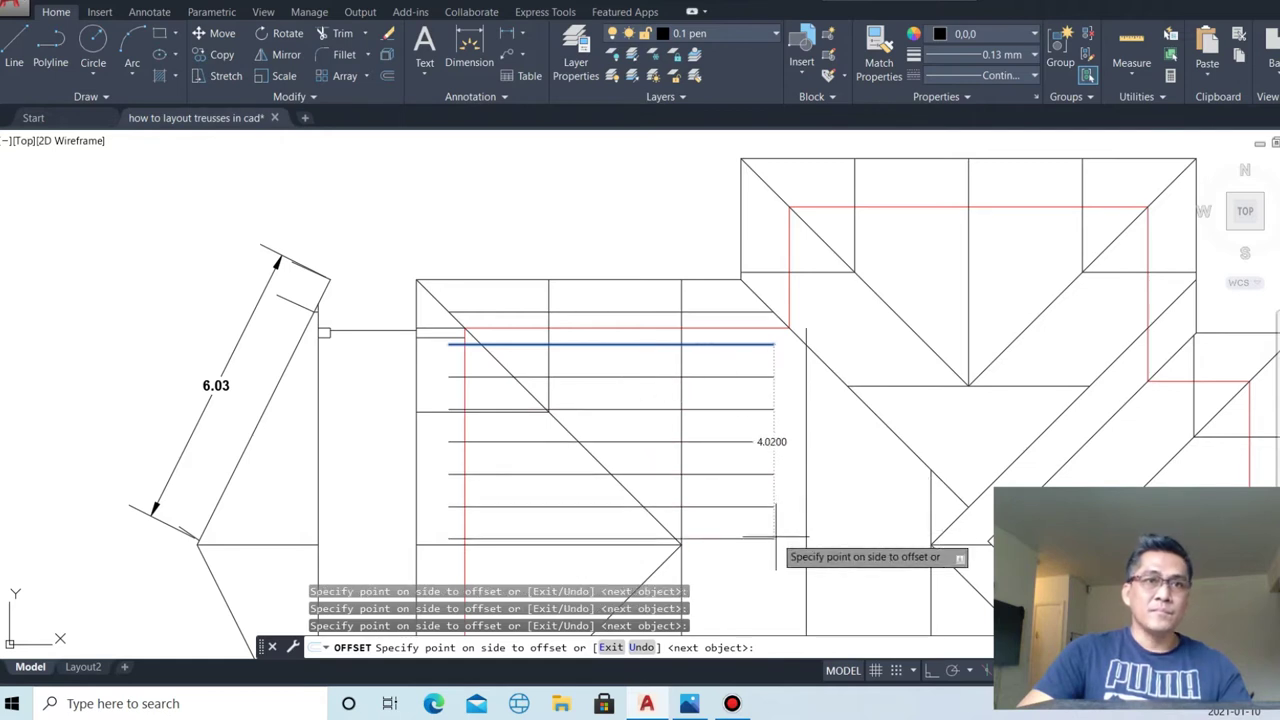
{"action": "key", "text": "Escape"}
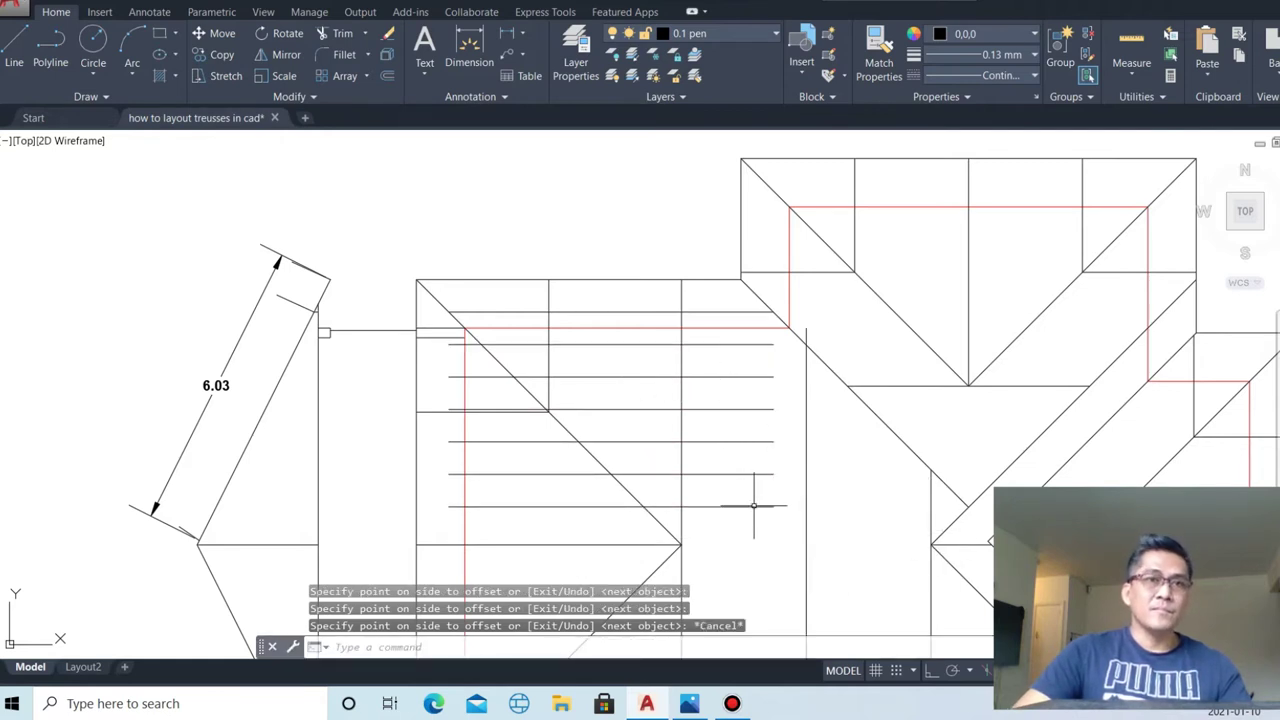
{"action": "type", "text": "o"}
- Add two more truss lines 0.67 apart below the lowest one
{"action": "key", "text": "Return"}
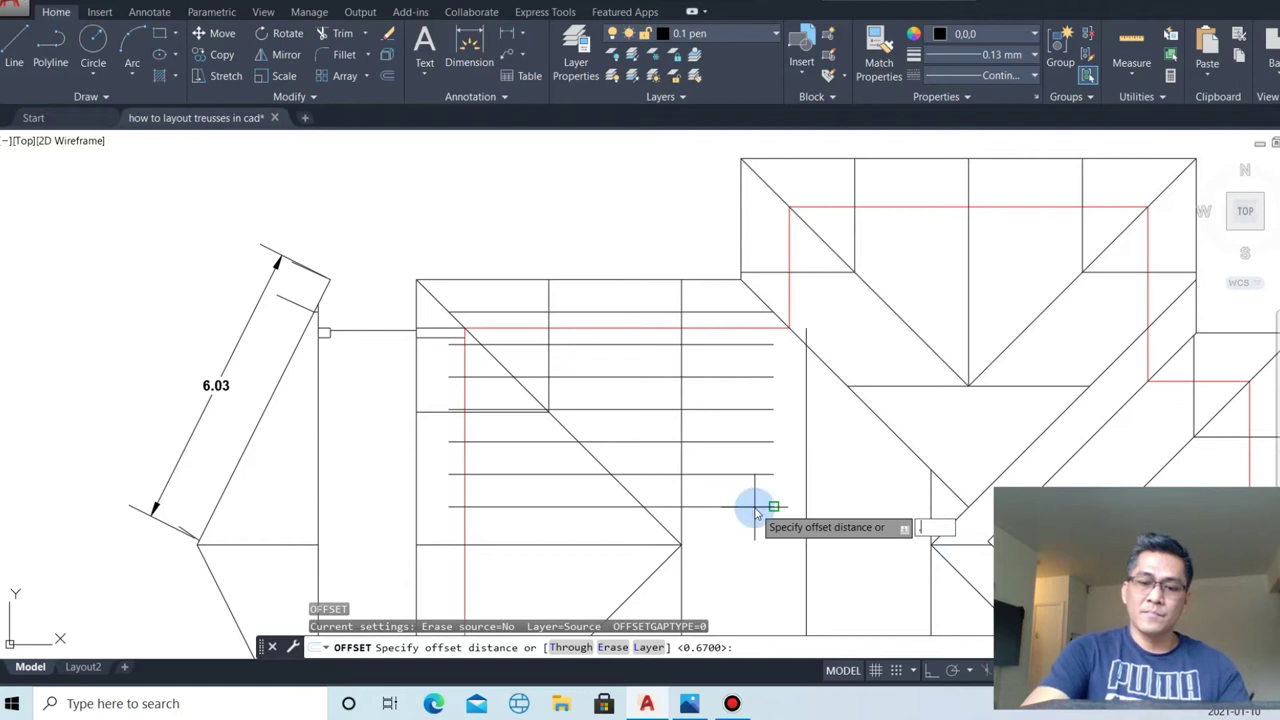
{"action": "type", "text": ".67"}
{"action": "key", "text": "Return"}
{"action": "left_click", "coordinate": [756, 507]}
{"action": "left_click", "coordinate": [755, 512]}
{"action": "left_click", "coordinate": [752, 507]}
{"action": "left_click", "coordinate": [763, 575]}
{"action": "key", "text": "Escape"}
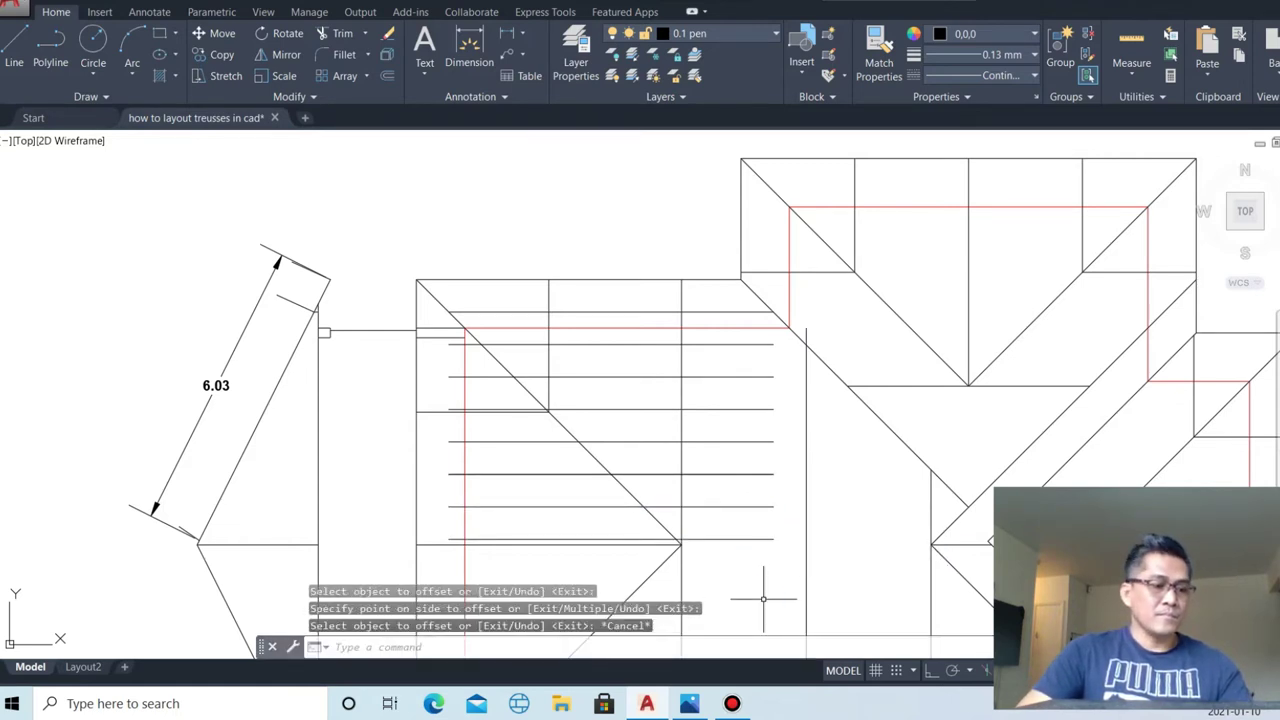
{"action": "type", "text": "ex"}
{"action": "key", "text": "Return"}
- Extend the lower horizontal truss lines in the left hip out to the boundary
{"action": "left_click_drag", "start_coordinate": [770, 563], "coordinate": [778, 507]}
{"action": "scroll", "coordinate": [935, 547], "scroll_direction": "up", "scroll_amount": 3}
{"action": "left_click", "coordinate": [907, 485]}
{"action": "scroll", "coordinate": [912, 555], "scroll_direction": "up", "scroll_amount": 3}
{"action": "left_click", "coordinate": [874, 396]}
{"action": "left_click", "coordinate": [855, 487]}
{"action": "left_click", "coordinate": [857, 512]}
{"action": "scroll", "coordinate": [878, 451], "scroll_direction": "down", "scroll_amount": 2}
{"action": "left_click", "coordinate": [866, 391]}
{"action": "left_click", "coordinate": [837, 337]}
- Extend the remaining upper truss lines to the boundary
{"action": "scroll", "coordinate": [903, 477], "scroll_direction": "down", "scroll_amount": 3}
{"action": "scroll", "coordinate": [737, 386], "scroll_direction": "up", "scroll_amount": 3}
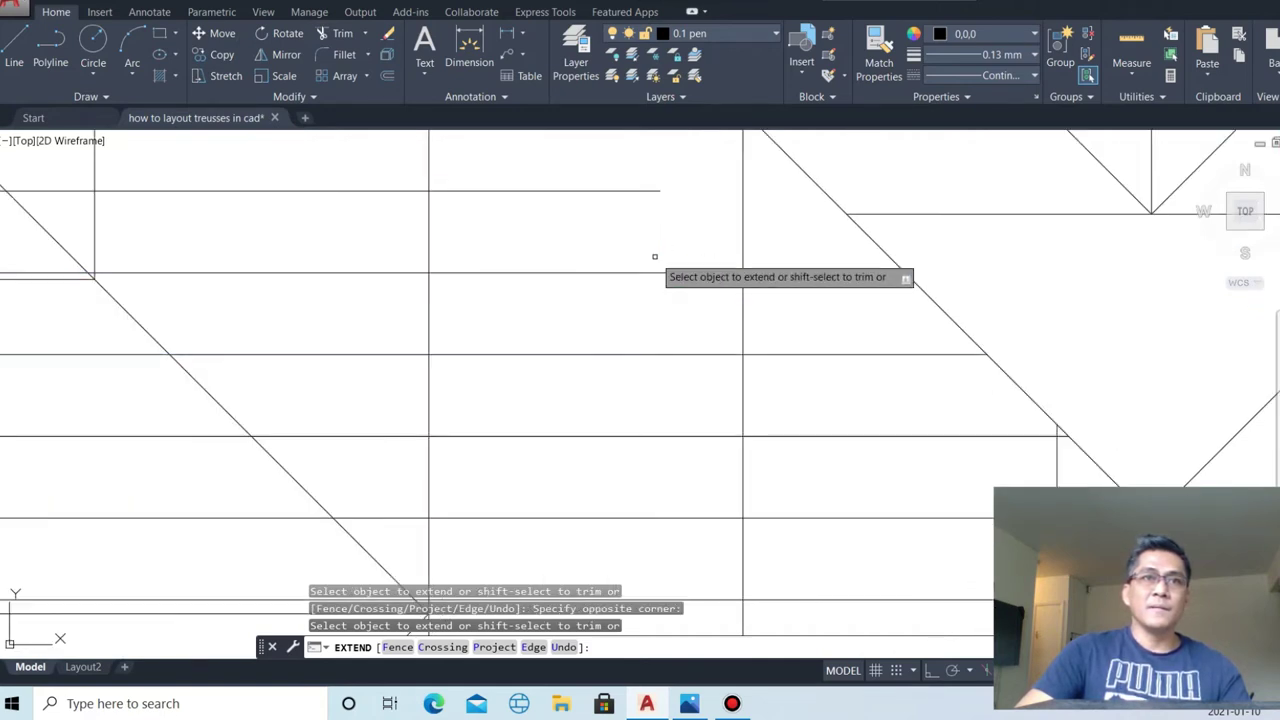
{"action": "scroll", "coordinate": [735, 364], "scroll_direction": "down", "scroll_amount": 3}
{"action": "scroll", "coordinate": [769, 364], "scroll_direction": "up", "scroll_amount": 3}
{"action": "left_click", "coordinate": [803, 384]}
{"action": "left_click", "coordinate": [755, 283]}
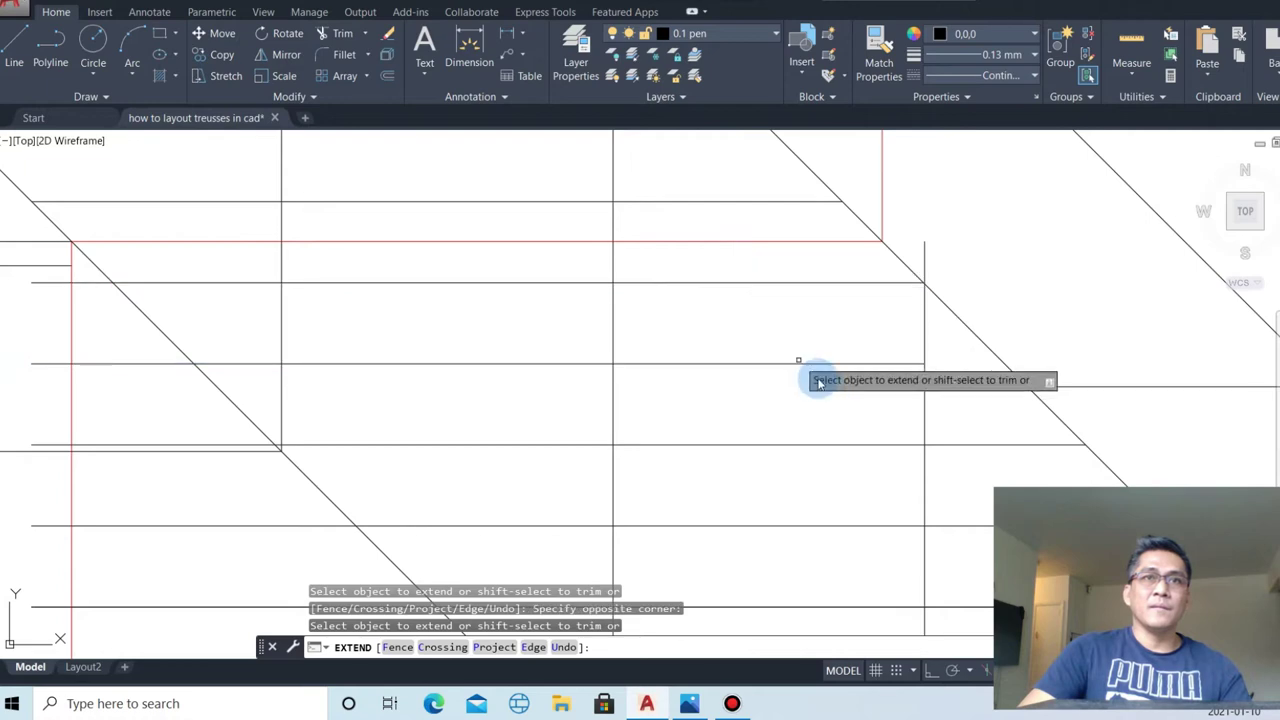
{"action": "scroll", "coordinate": [814, 370], "scroll_direction": "down", "scroll_amount": 2}
{"action": "key", "text": "Escape"}
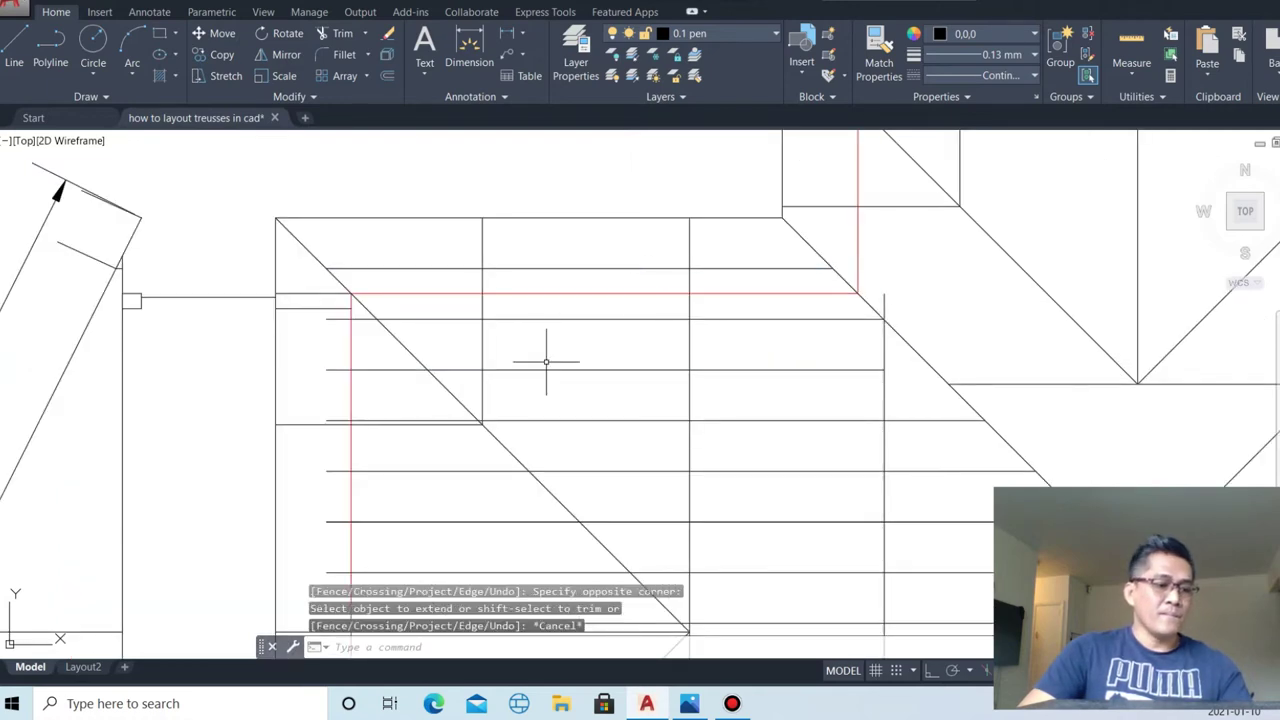
{"action": "type", "text": "tr"}
- Trim the truss line ends that overshoot the hip line
{"action": "key", "text": "Return"}
{"action": "scroll", "coordinate": [508, 383], "scroll_direction": "down", "scroll_amount": 5}
{"action": "scroll", "coordinate": [491, 414], "scroll_direction": "up", "scroll_amount": 3}
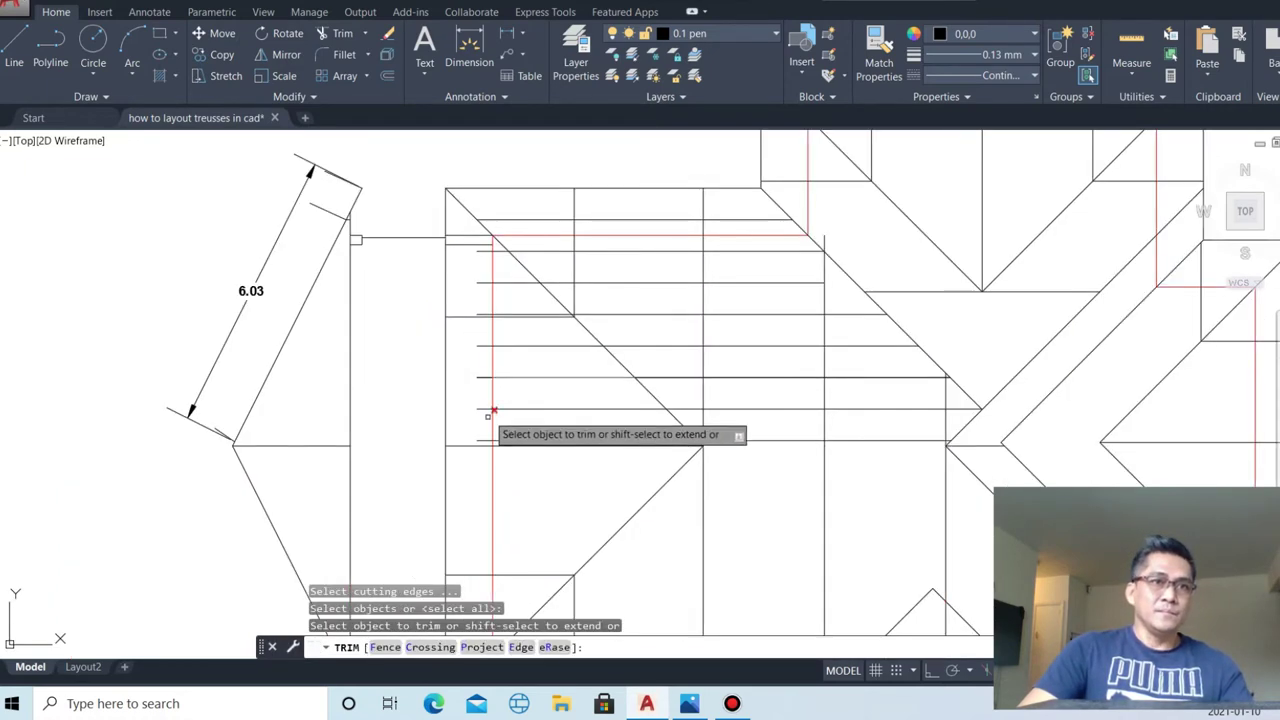
{"action": "scroll", "coordinate": [481, 432], "scroll_direction": "up", "scroll_amount": 3}
{"action": "left_click", "coordinate": [615, 425]}
{"action": "left_click", "coordinate": [471, 286]}
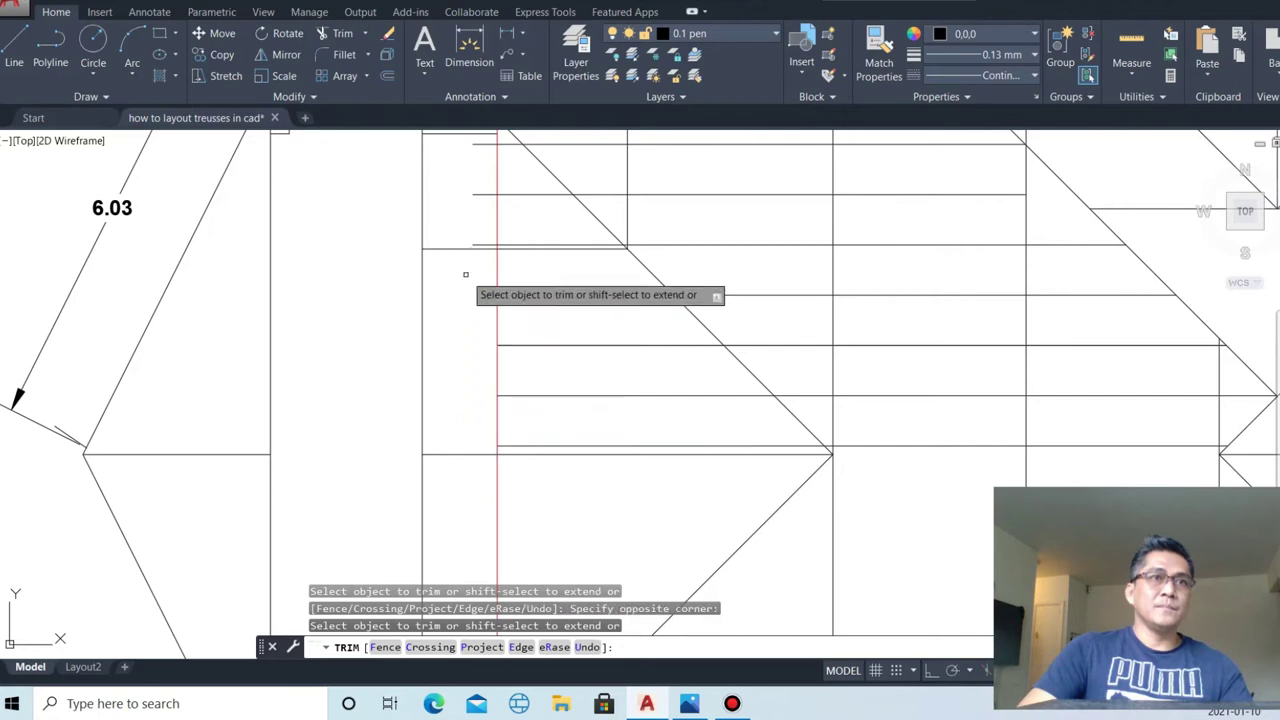
{"action": "scroll", "coordinate": [505, 220], "scroll_direction": "down", "scroll_amount": 3}
{"action": "scroll", "coordinate": [497, 212], "scroll_direction": "up", "scroll_amount": 5}
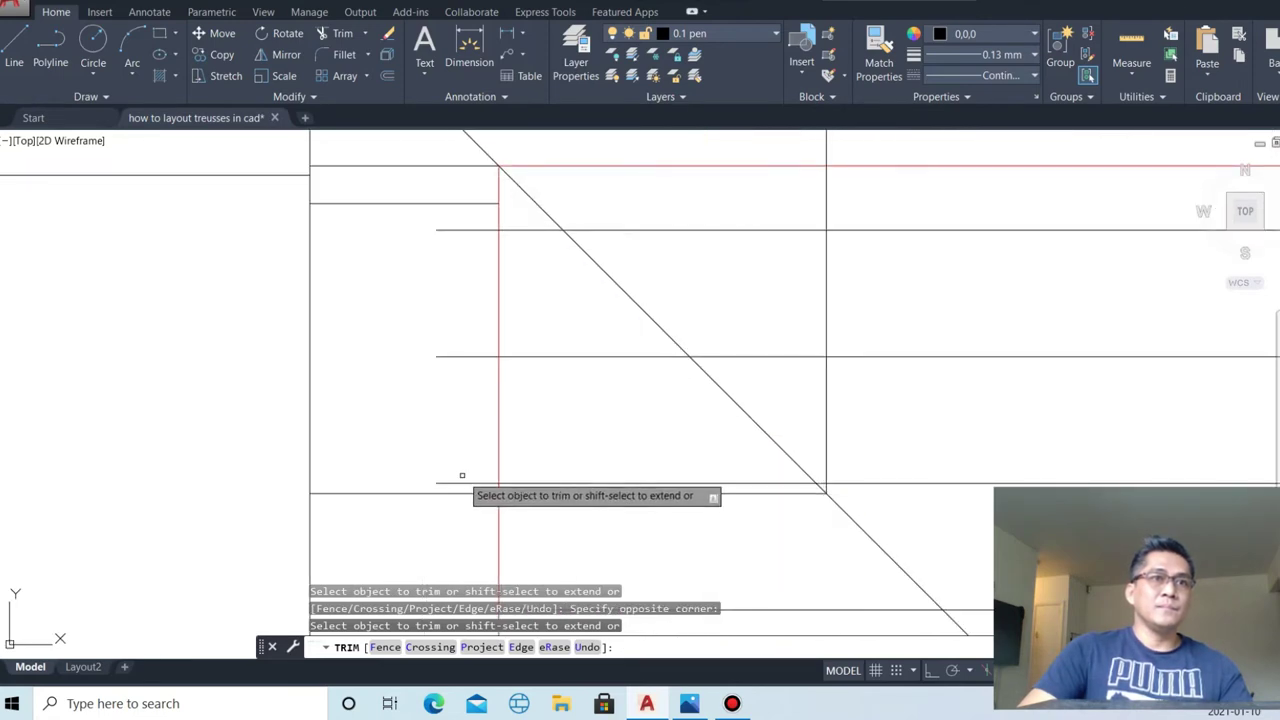
{"action": "left_click", "coordinate": [463, 421]}
{"action": "left_click", "coordinate": [423, 206]}
{"action": "scroll", "coordinate": [575, 215], "scroll_direction": "down", "scroll_amount": 4}
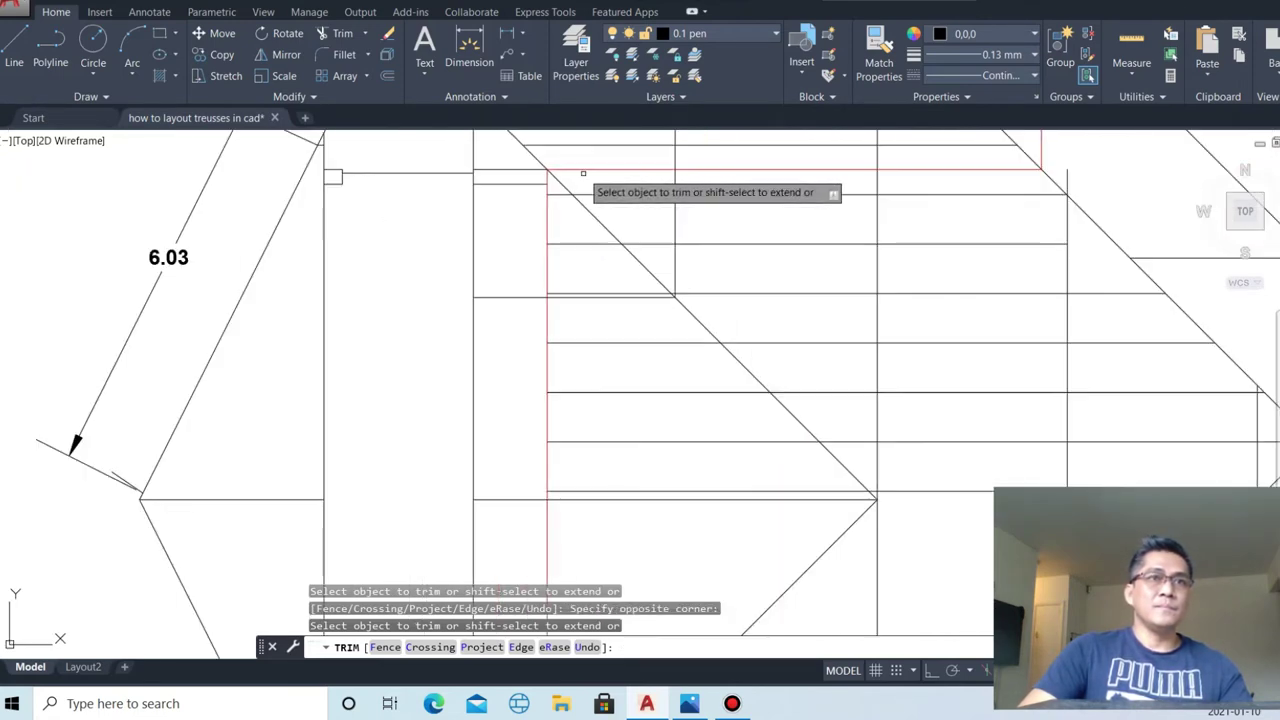
{"action": "scroll", "coordinate": [575, 218], "scroll_direction": "up", "scroll_amount": 4}
- Cut the remaining overshooting line ends using crossing windows
{"action": "left_click", "coordinate": [551, 329]}
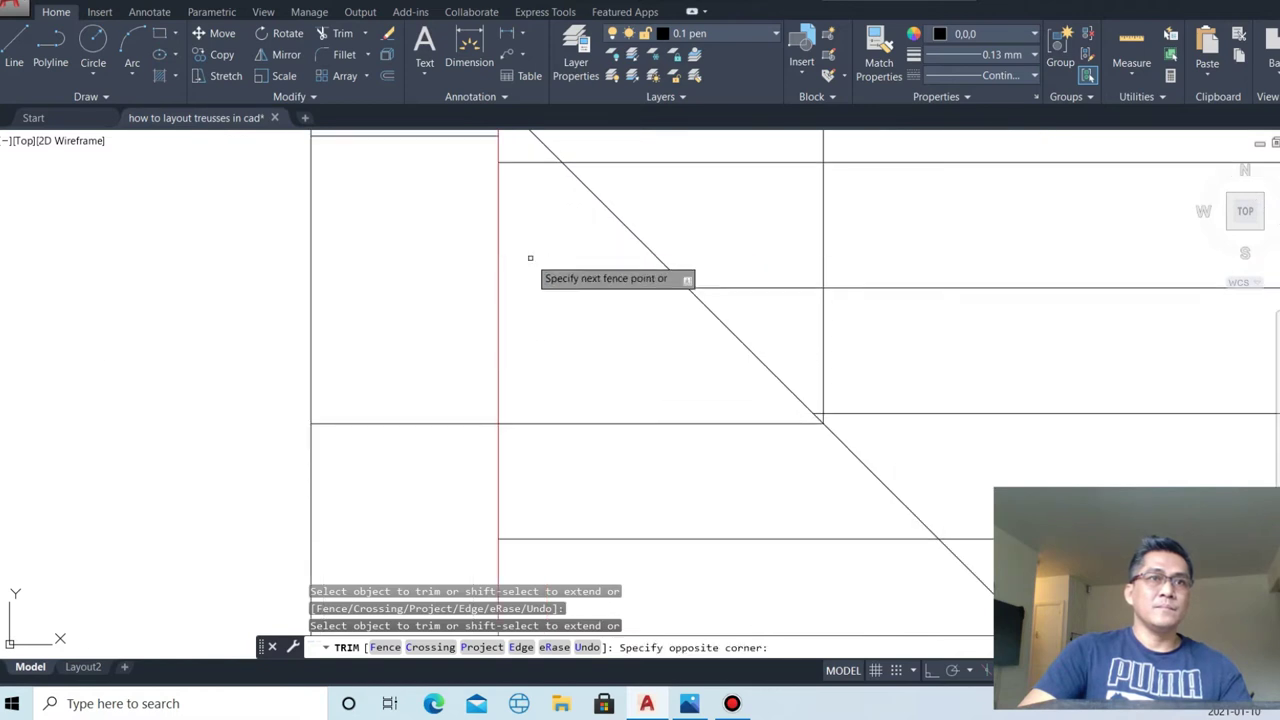
{"action": "left_click", "coordinate": [531, 251]}
{"action": "scroll", "coordinate": [535, 291], "scroll_direction": "down", "scroll_amount": 2}
{"action": "left_click", "coordinate": [536, 222]}
{"action": "scroll", "coordinate": [629, 340], "scroll_direction": "down", "scroll_amount": 4}
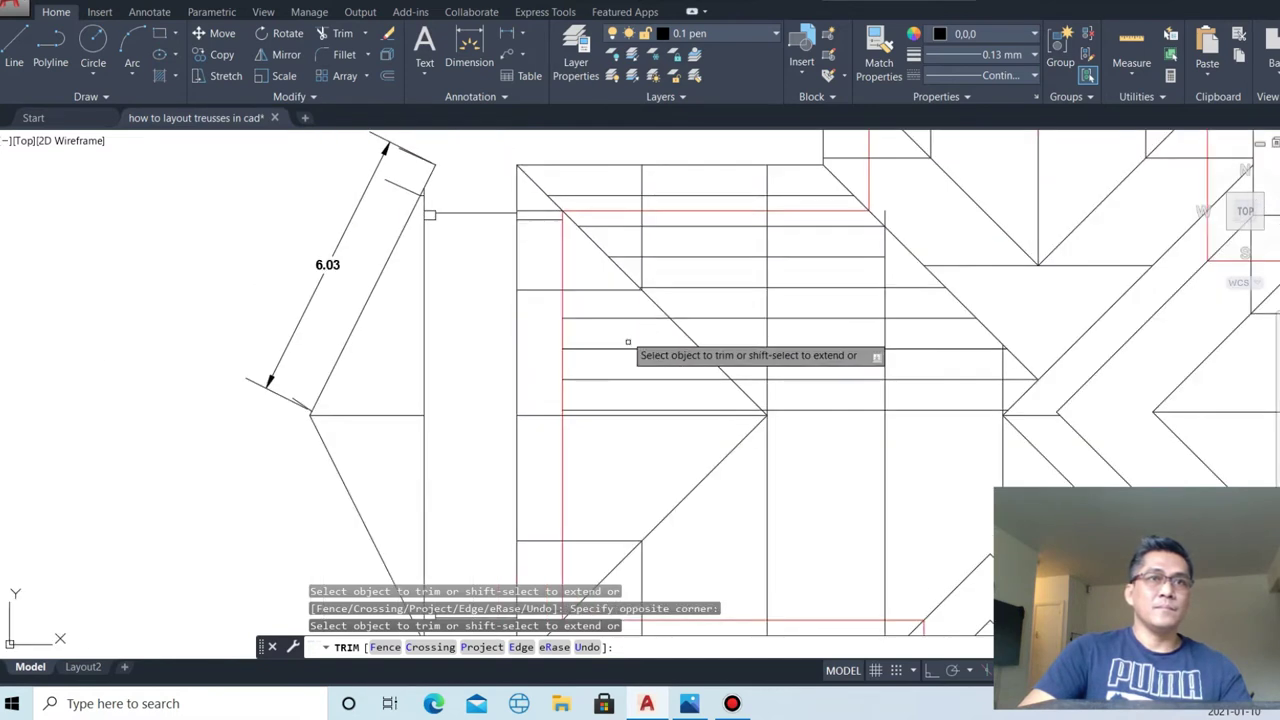
{"action": "scroll", "coordinate": [629, 403], "scroll_direction": "up", "scroll_amount": 2}
{"action": "left_click", "coordinate": [605, 403]}
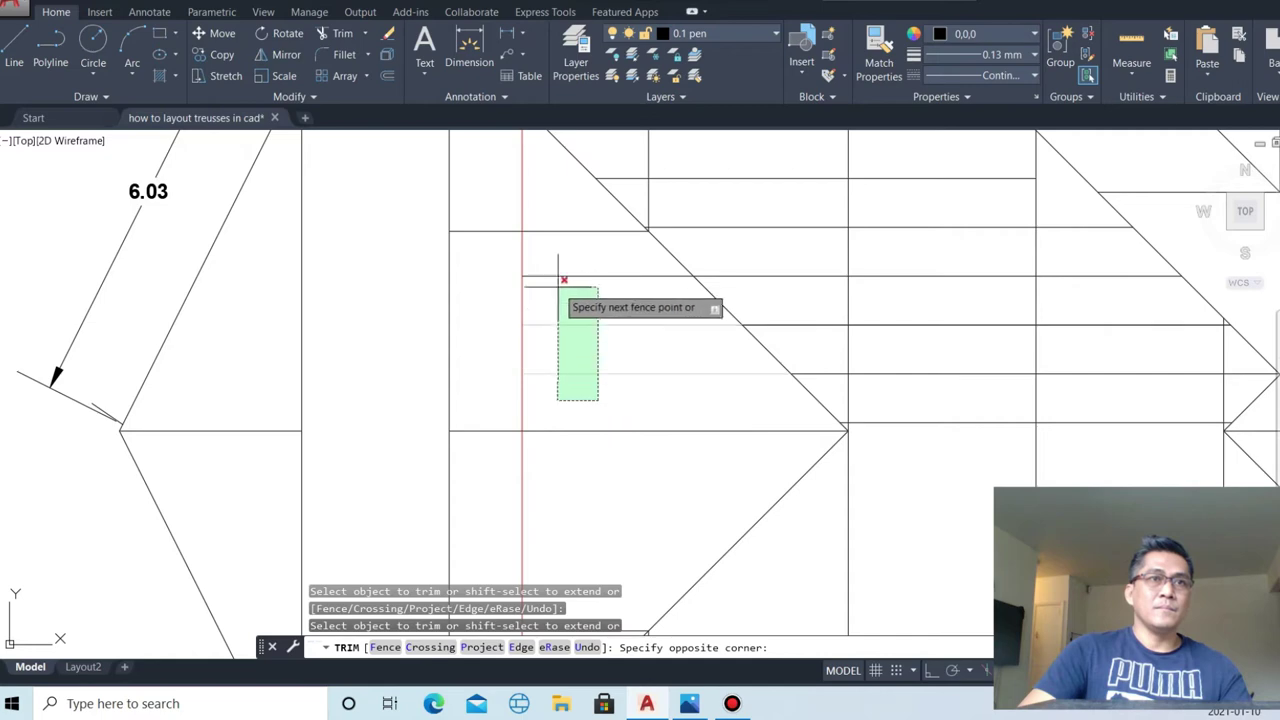
{"action": "left_click", "coordinate": [558, 272]}
{"action": "scroll", "coordinate": [560, 300], "scroll_direction": "down", "scroll_amount": 5}
{"action": "scroll", "coordinate": [868, 398], "scroll_direction": "up", "scroll_amount": 3}
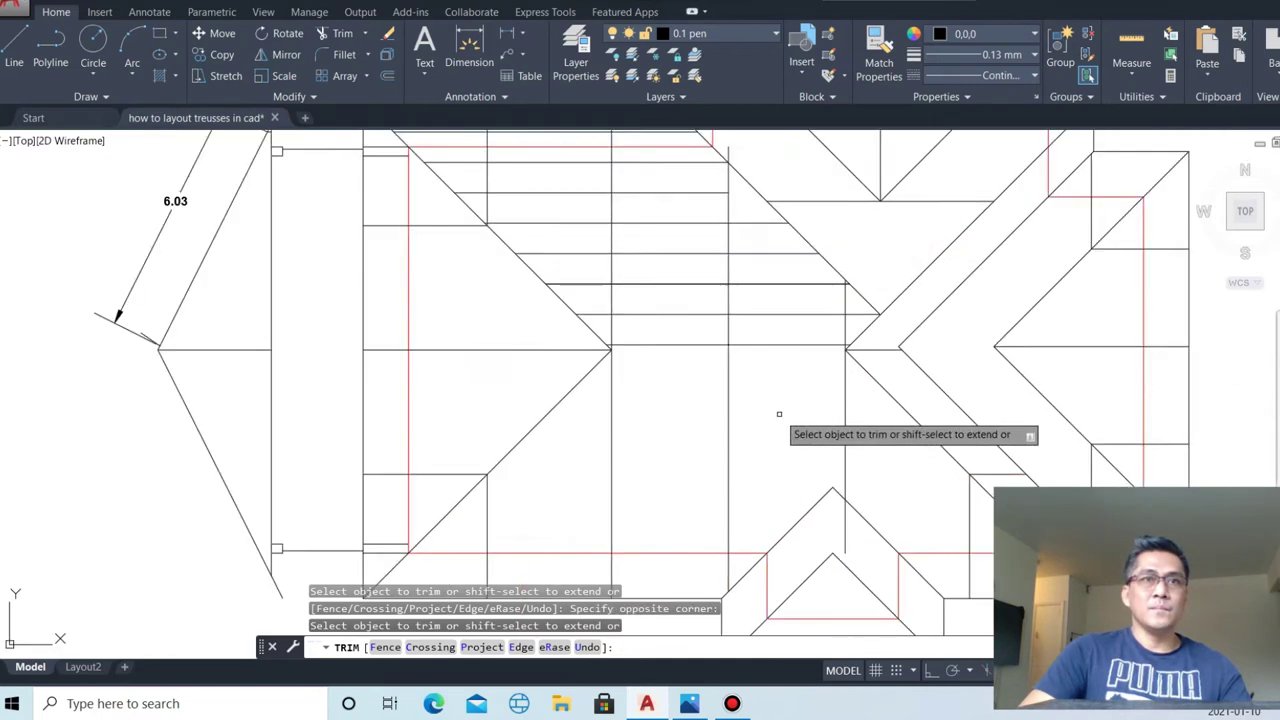
{"action": "scroll", "coordinate": [786, 400], "scroll_direction": "up", "scroll_amount": 2}
{"action": "scroll", "coordinate": [683, 372], "scroll_direction": "down", "scroll_amount": 5}
{"action": "key", "text": "Escape"}
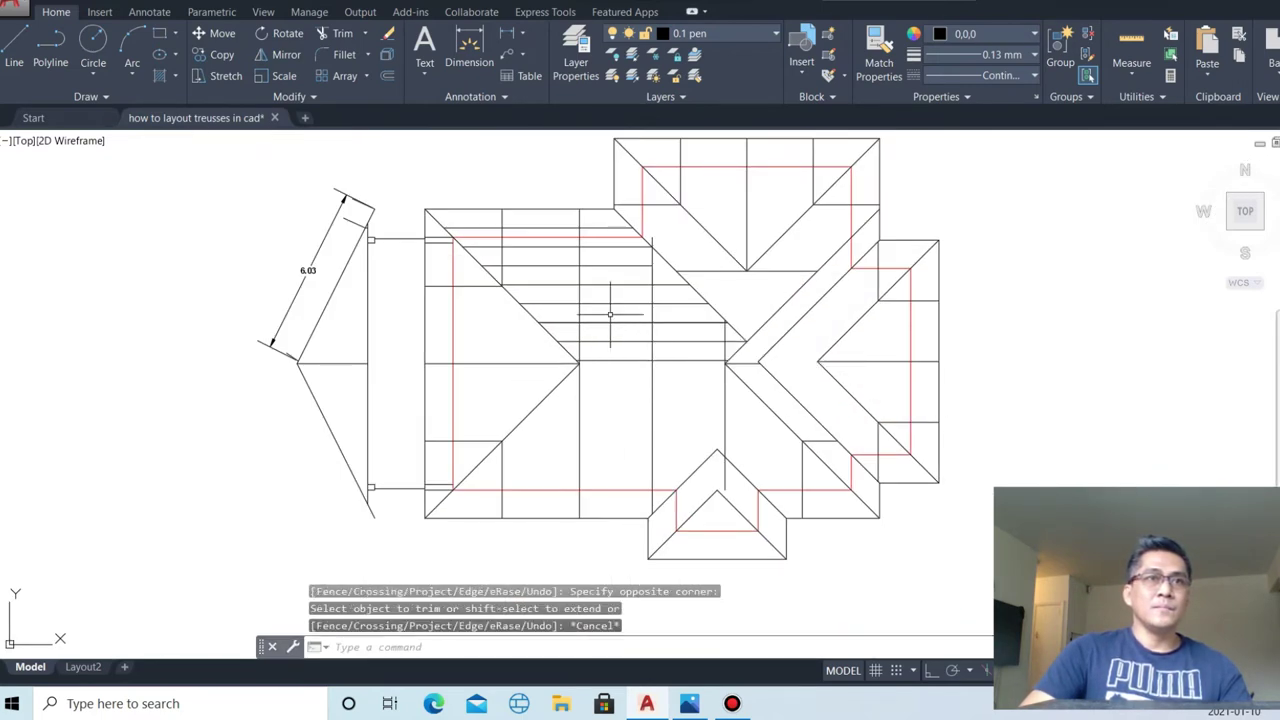
- Select the nine truss lines in the upper-left hip section
{"action": "left_click", "coordinate": [617, 257]}
{"action": "scroll", "coordinate": [620, 270], "scroll_direction": "up", "scroll_amount": 4}
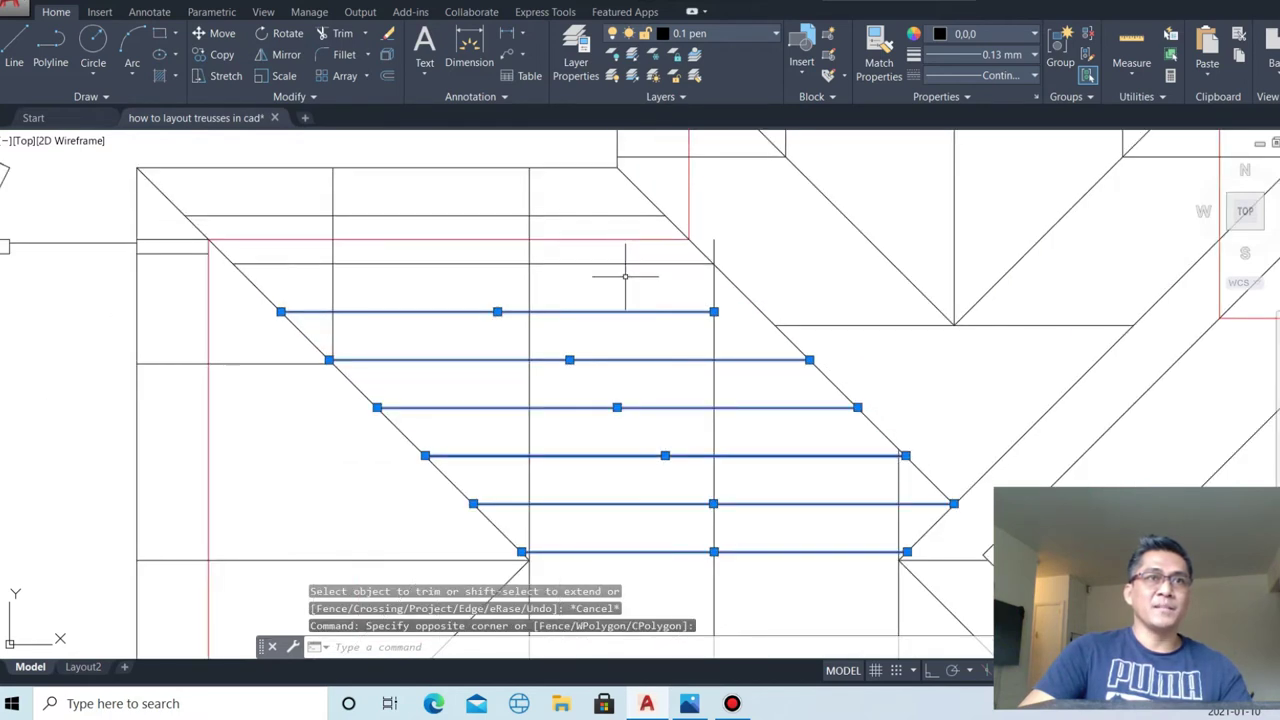
{"action": "left_click", "coordinate": [614, 249]}
{"action": "left_click", "coordinate": [606, 200]}
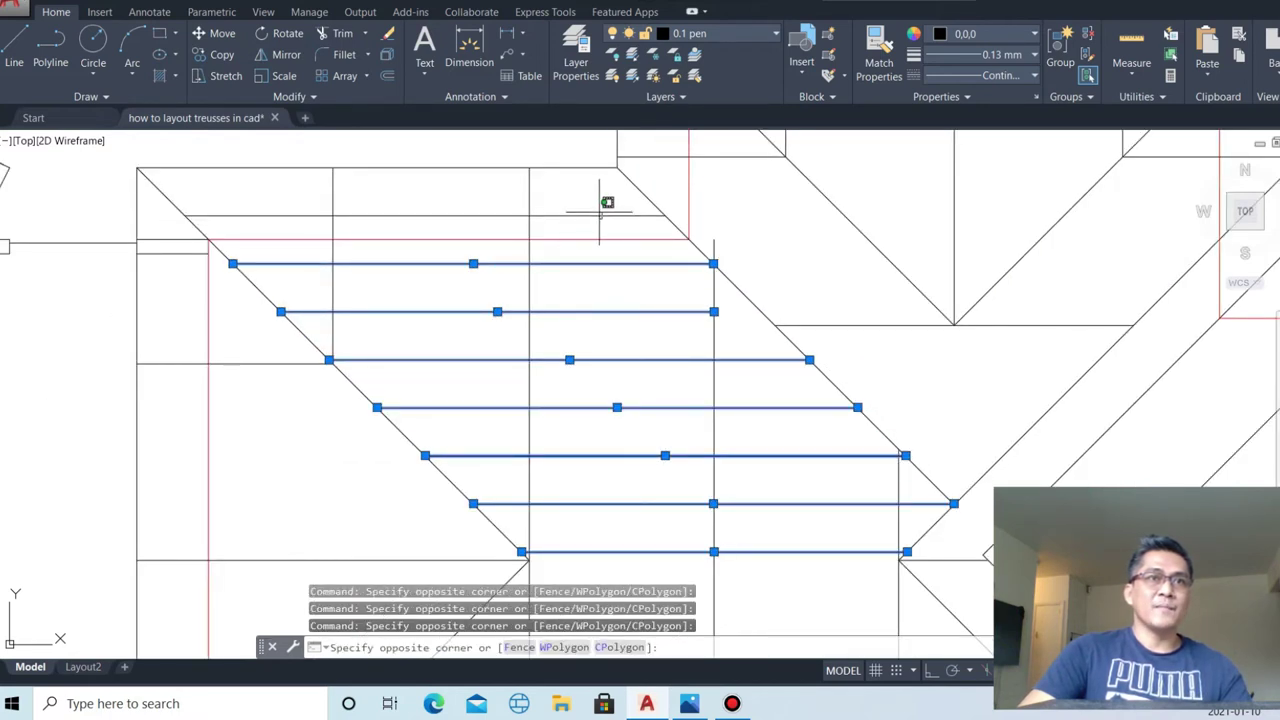
{"action": "scroll", "coordinate": [700, 270], "scroll_direction": "down", "scroll_amount": 3}
{"action": "scroll", "coordinate": [637, 383], "scroll_direction": "down", "scroll_amount": 2}
{"action": "type", "text": "m"}
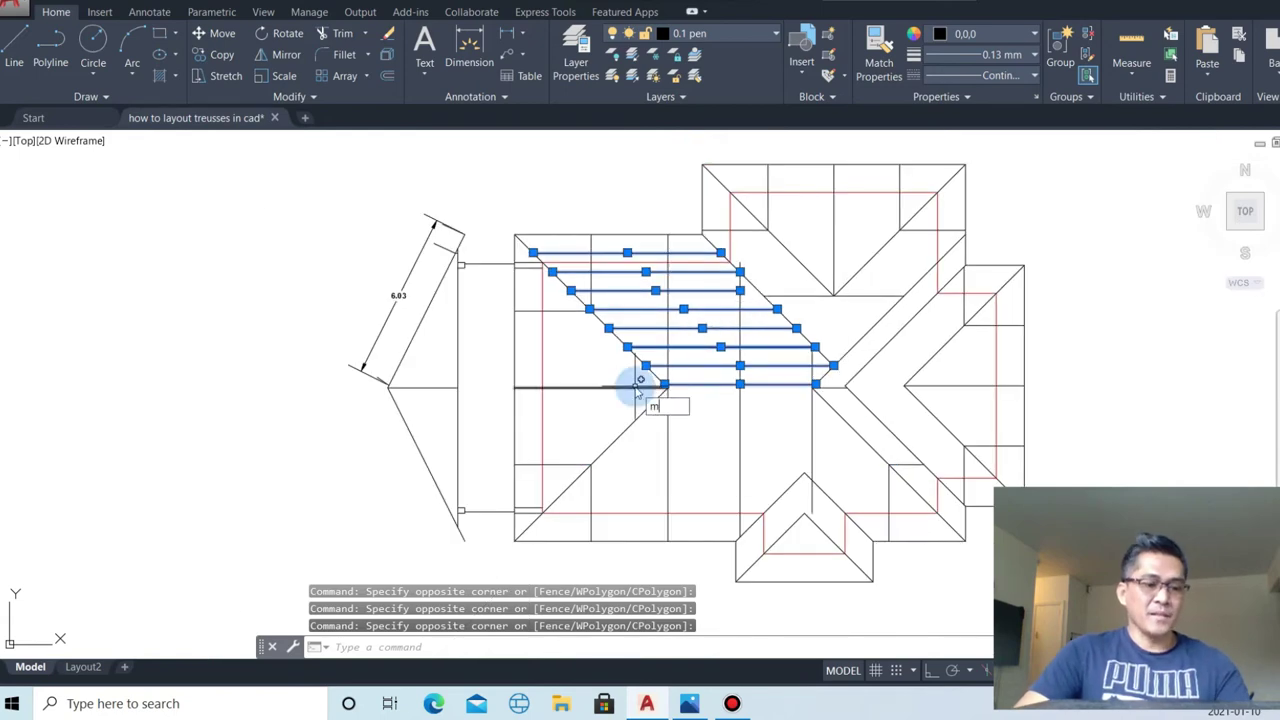
- Mirror them across a horizontal axis through the hip corner, keeping the originals
{"action": "type", "text": "i"}
{"action": "key", "text": "Return"}
{"action": "scroll", "coordinate": [610, 415], "scroll_direction": "up", "scroll_amount": 5}
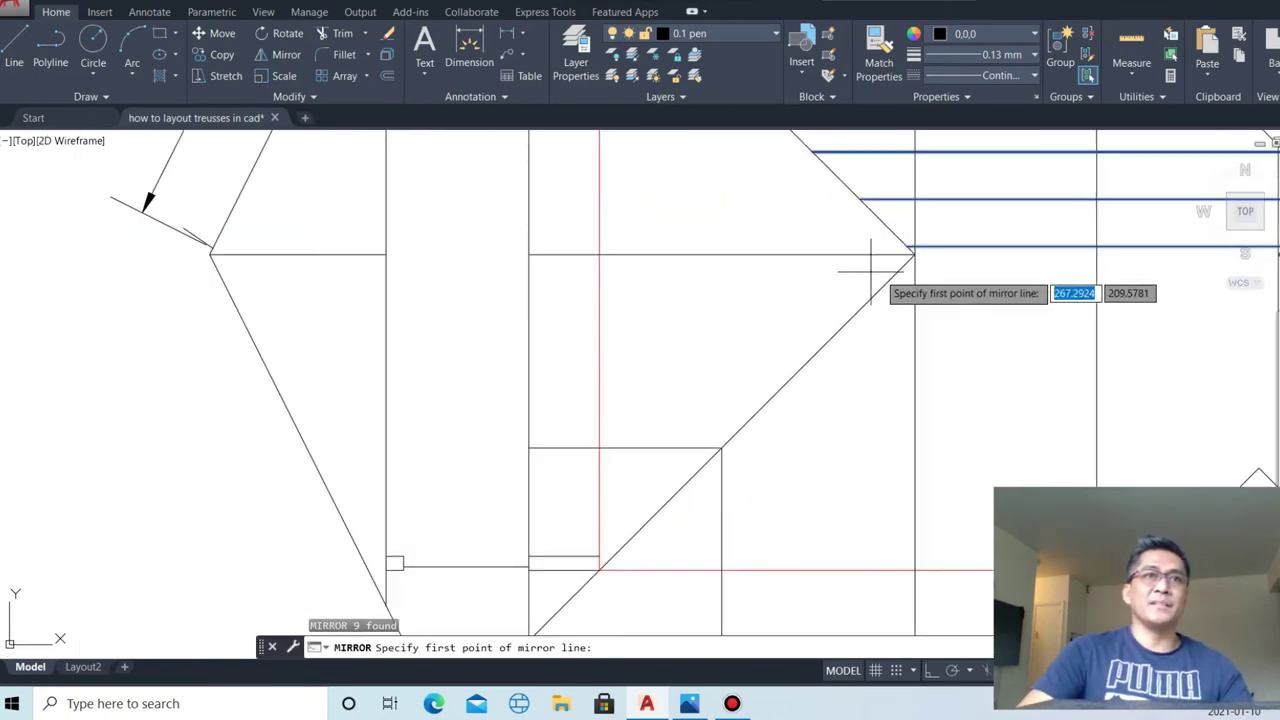
{"action": "left_click", "coordinate": [529, 254]}
{"action": "scroll", "coordinate": [529, 254], "scroll_direction": "down", "scroll_amount": 2}
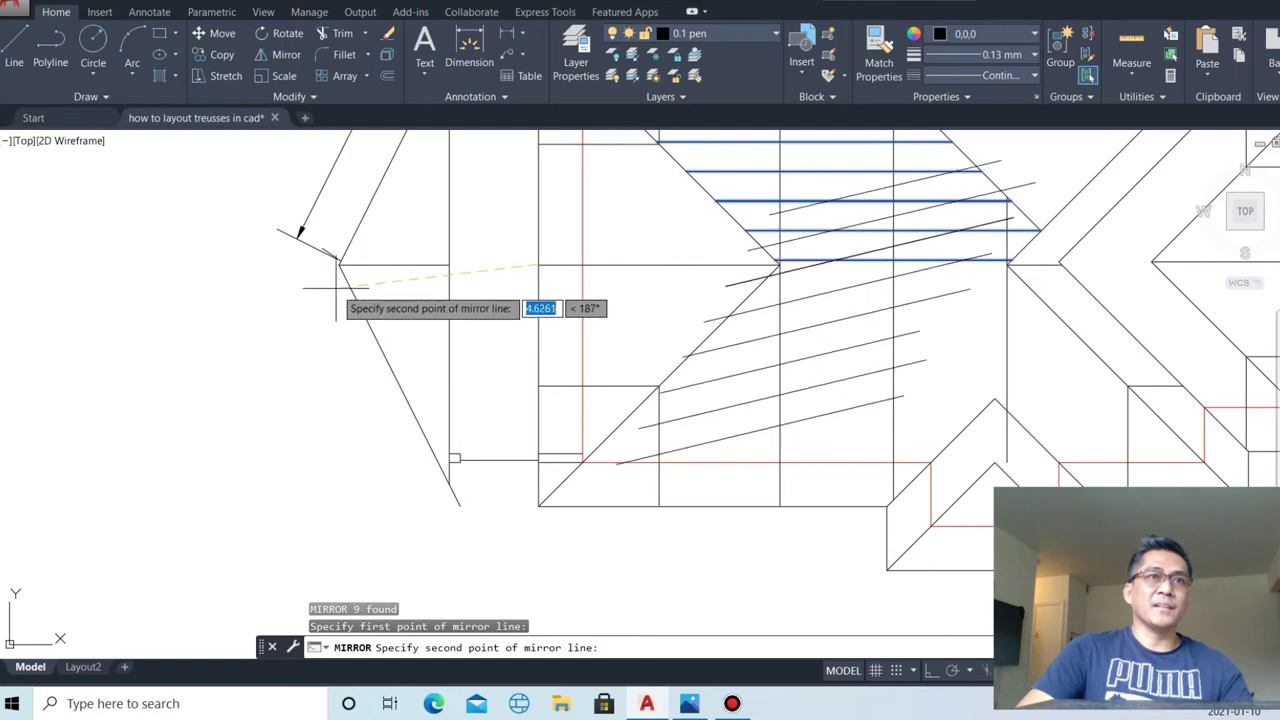
{"action": "key", "text": "F8"}
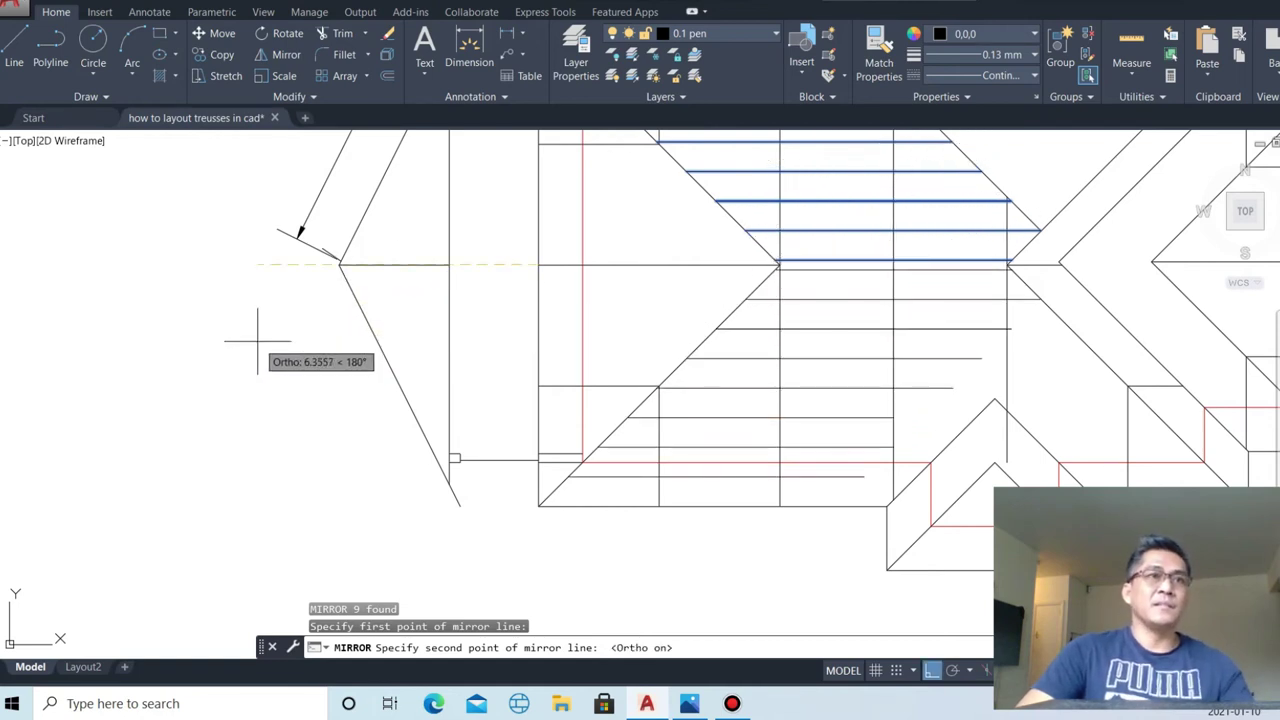
{"action": "left_click", "coordinate": [258, 341]}
{"action": "key", "text": "Return"}
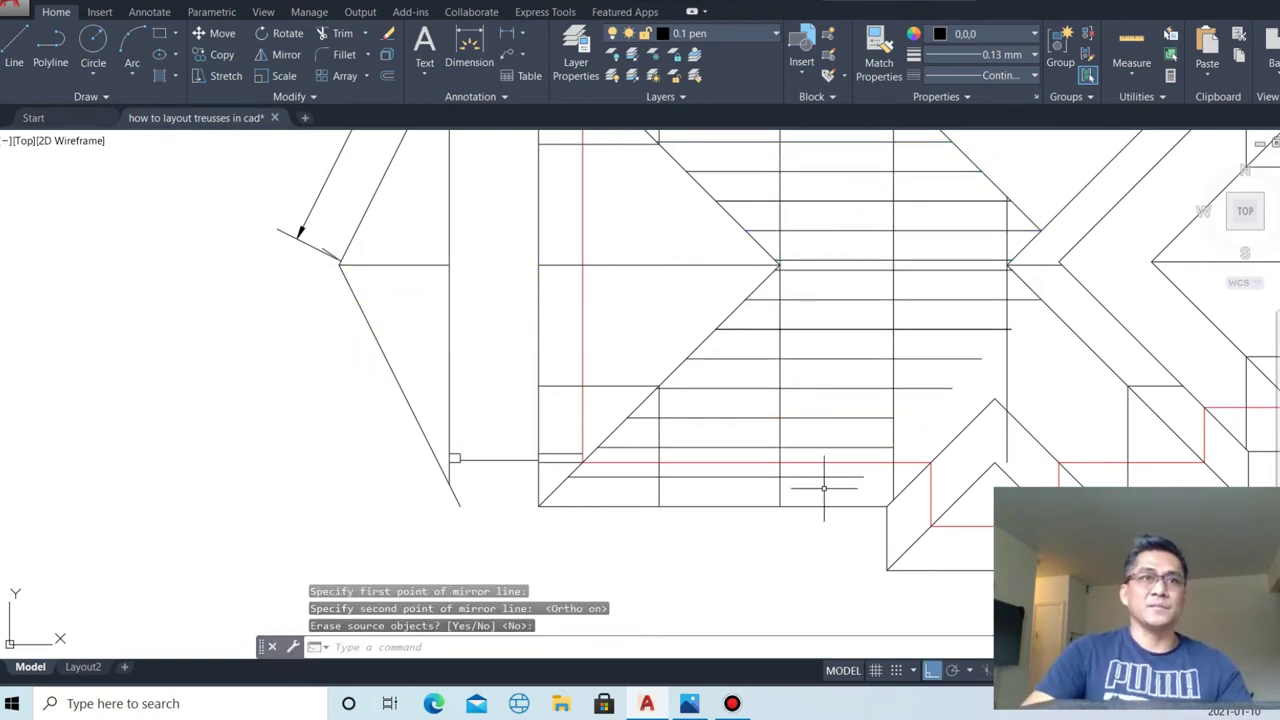
{"action": "type", "text": "ex"}
- Extend the first short mirrored lower truss lines to the hip and valley diagonals
{"action": "key", "text": "Return"}
{"action": "key", "text": "Return"}
{"action": "scroll", "coordinate": [925, 480], "scroll_direction": "up", "scroll_amount": 2}
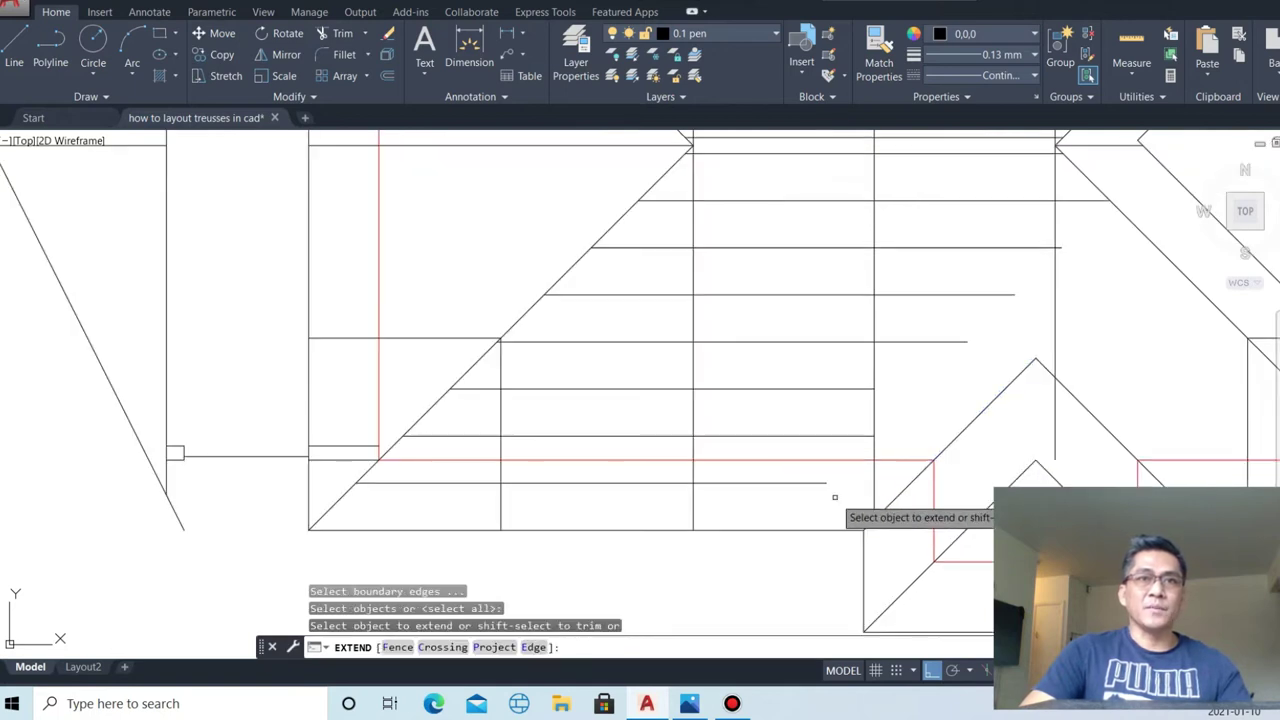
{"action": "left_click", "coordinate": [834, 497]}
{"action": "left_click", "coordinate": [825, 466]}
{"action": "left_click", "coordinate": [872, 483]}
{"action": "left_click", "coordinate": [852, 482]}
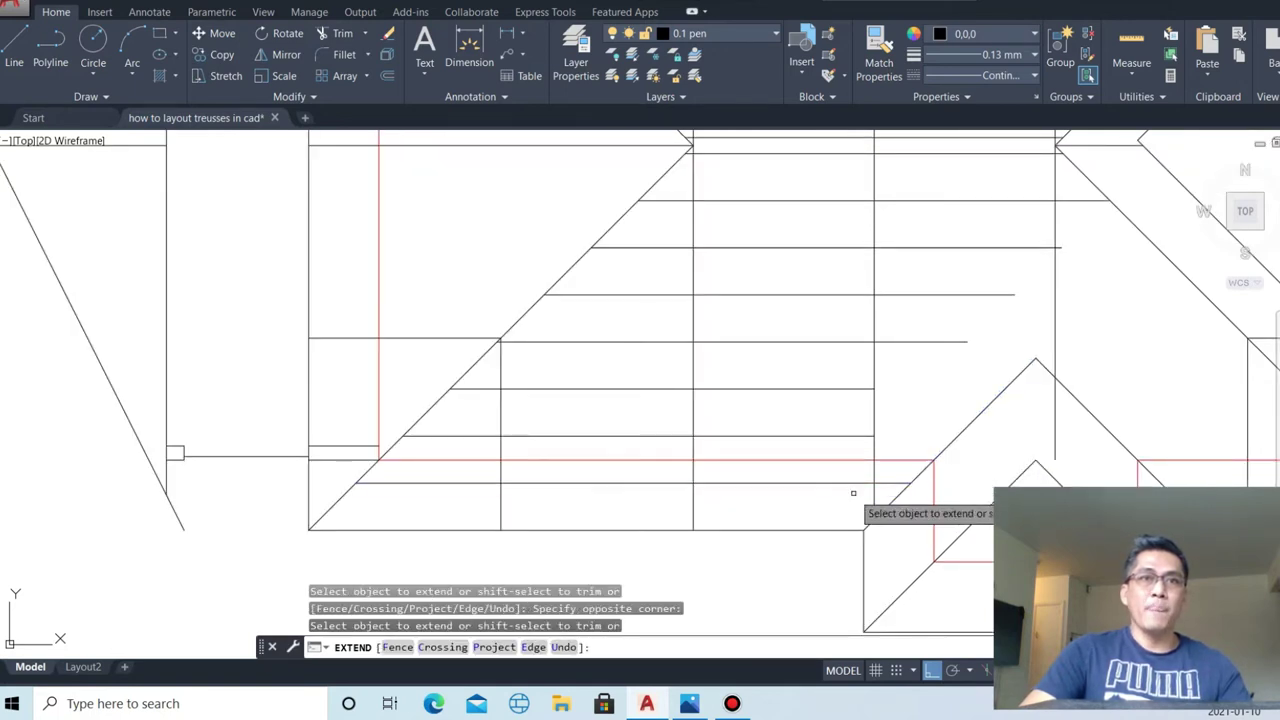
{"action": "left_click", "coordinate": [840, 441]}
{"action": "left_click", "coordinate": [838, 402]}
{"action": "left_click", "coordinate": [854, 444]}
{"action": "left_click", "coordinate": [960, 380]}
- Extend the remaining short truss lines, including two crossed ones, to the diagonal
{"action": "scroll", "coordinate": [840, 430], "scroll_direction": "down", "scroll_amount": 2}
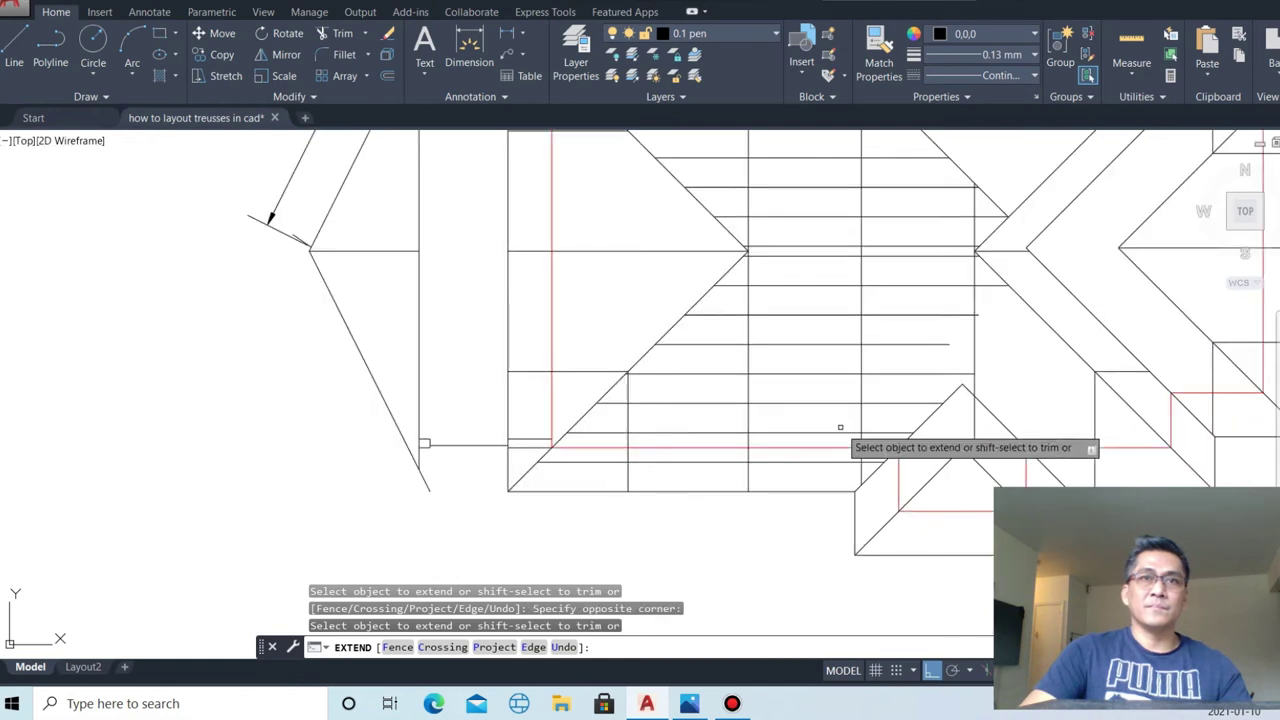
{"action": "left_click", "coordinate": [932, 358]}
{"action": "left_click", "coordinate": [923, 270]}
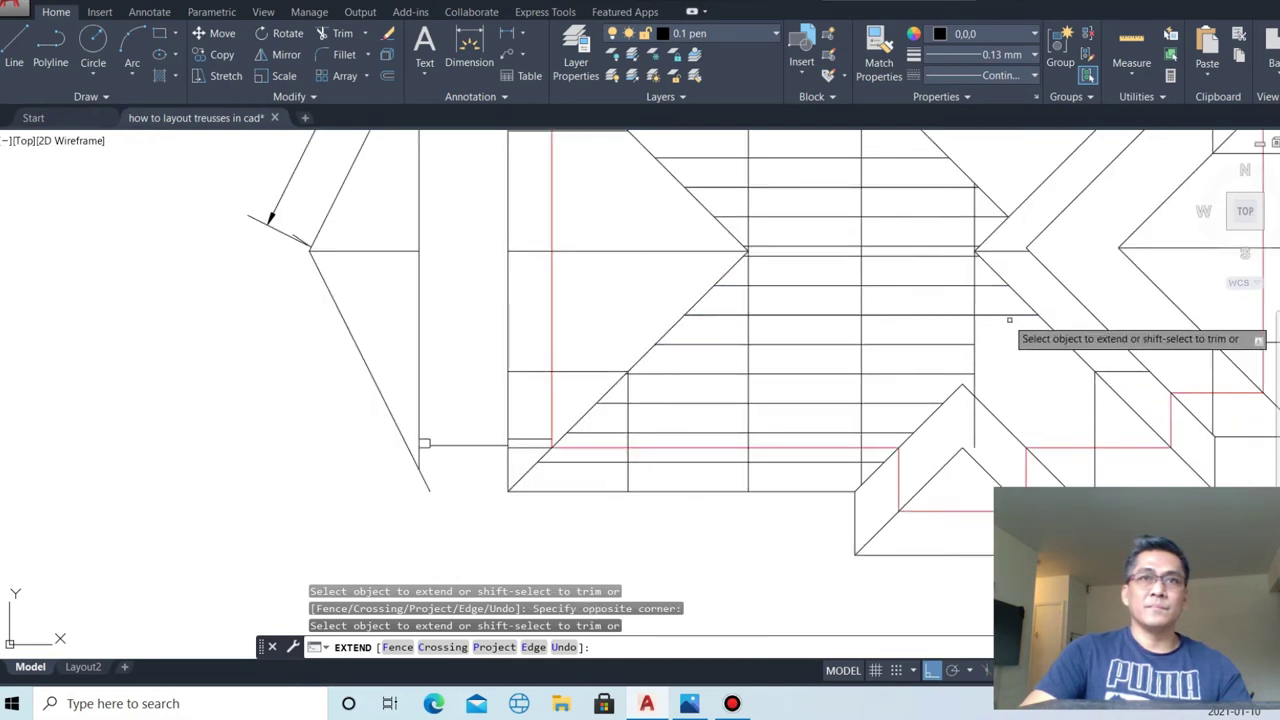
{"action": "left_click", "coordinate": [930, 384]}
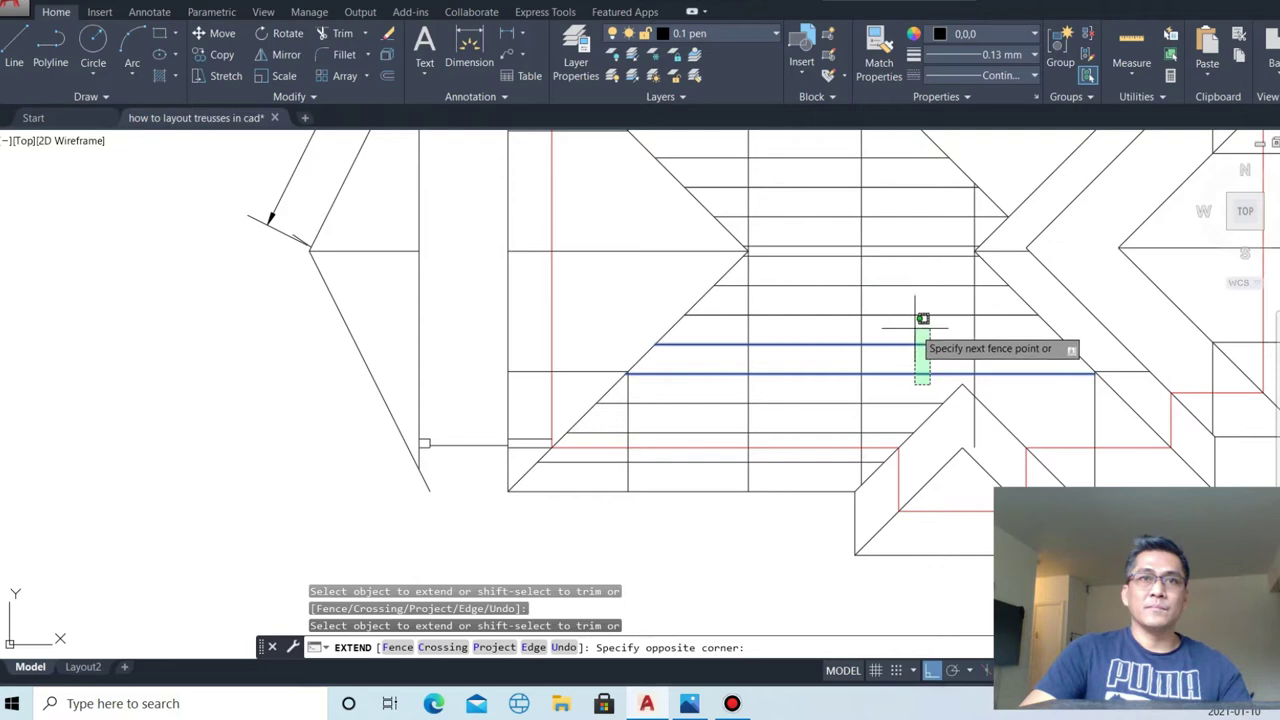
{"action": "left_click", "coordinate": [918, 320]}
{"action": "key", "text": "Escape"}
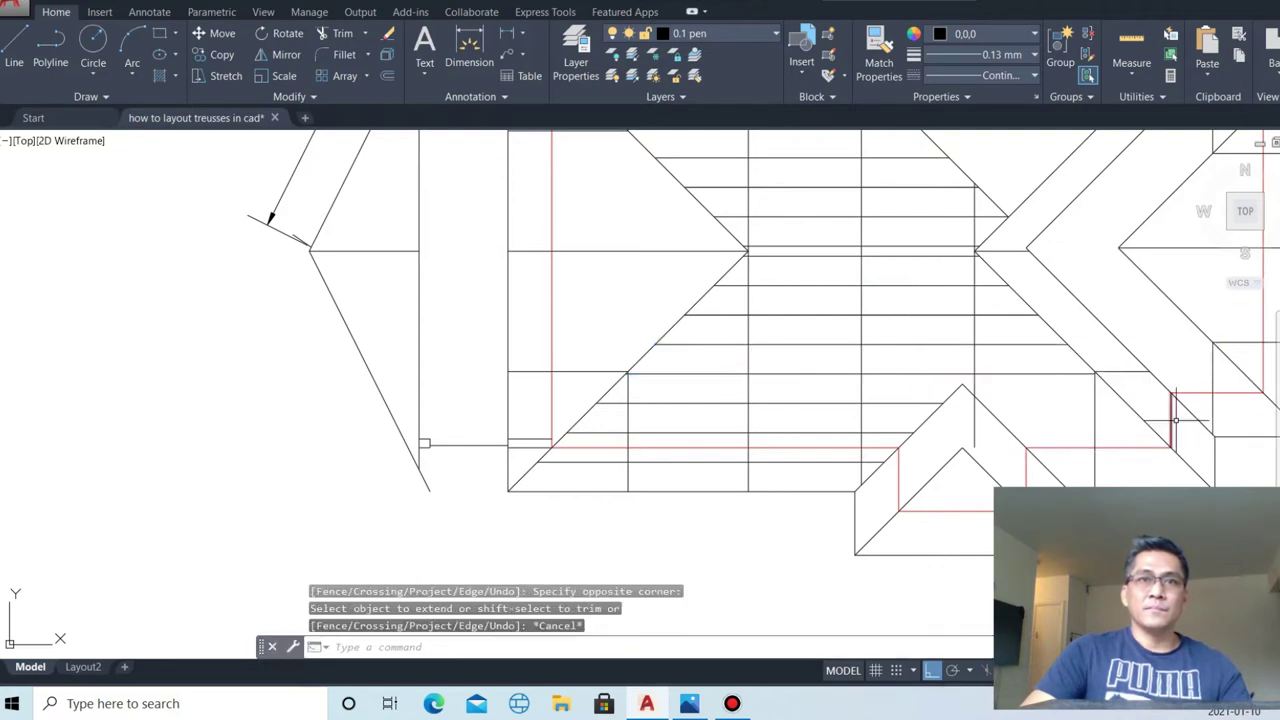
- Draw a horizontal truss line from the gable peak to just past the valley
{"action": "type", "text": "l"}
{"action": "key", "text": "Return"}
{"action": "scroll", "coordinate": [1170, 450], "scroll_direction": "down", "scroll_amount": 2}
{"action": "scroll", "coordinate": [1150, 420], "scroll_direction": "up", "scroll_amount": 2}
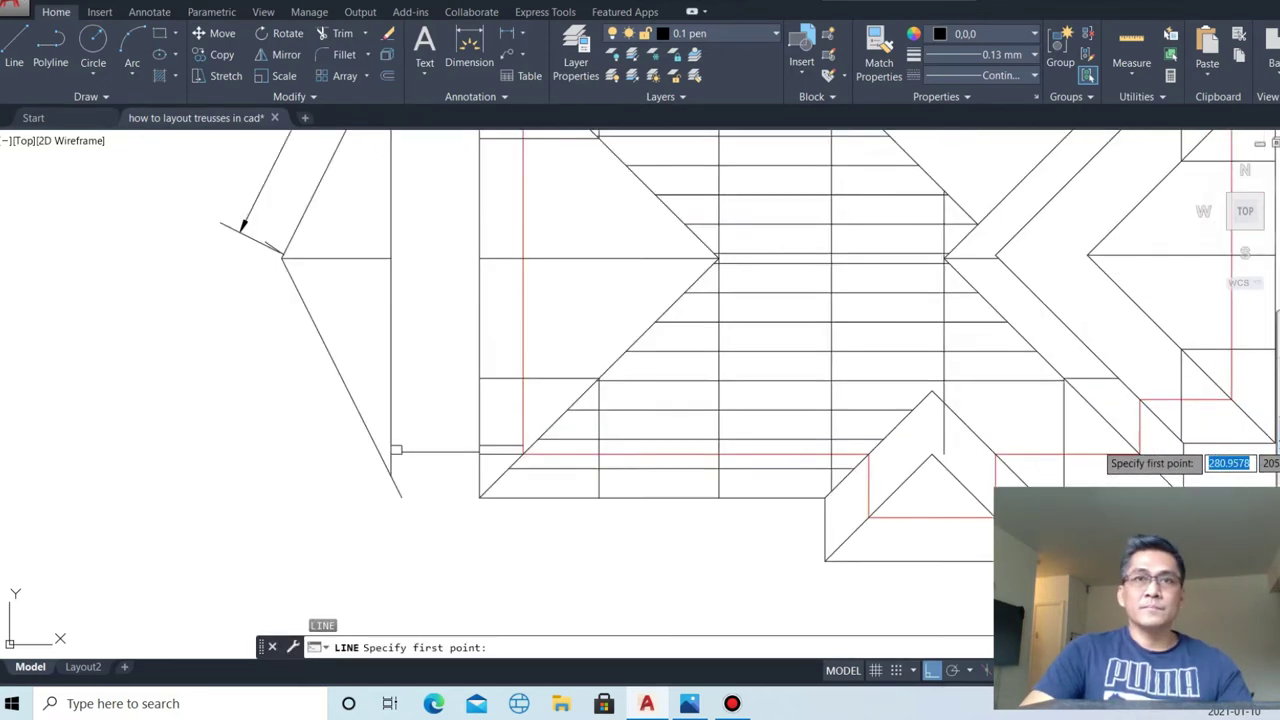
{"action": "scroll", "coordinate": [726, 483], "scroll_direction": "up", "scroll_amount": 3}
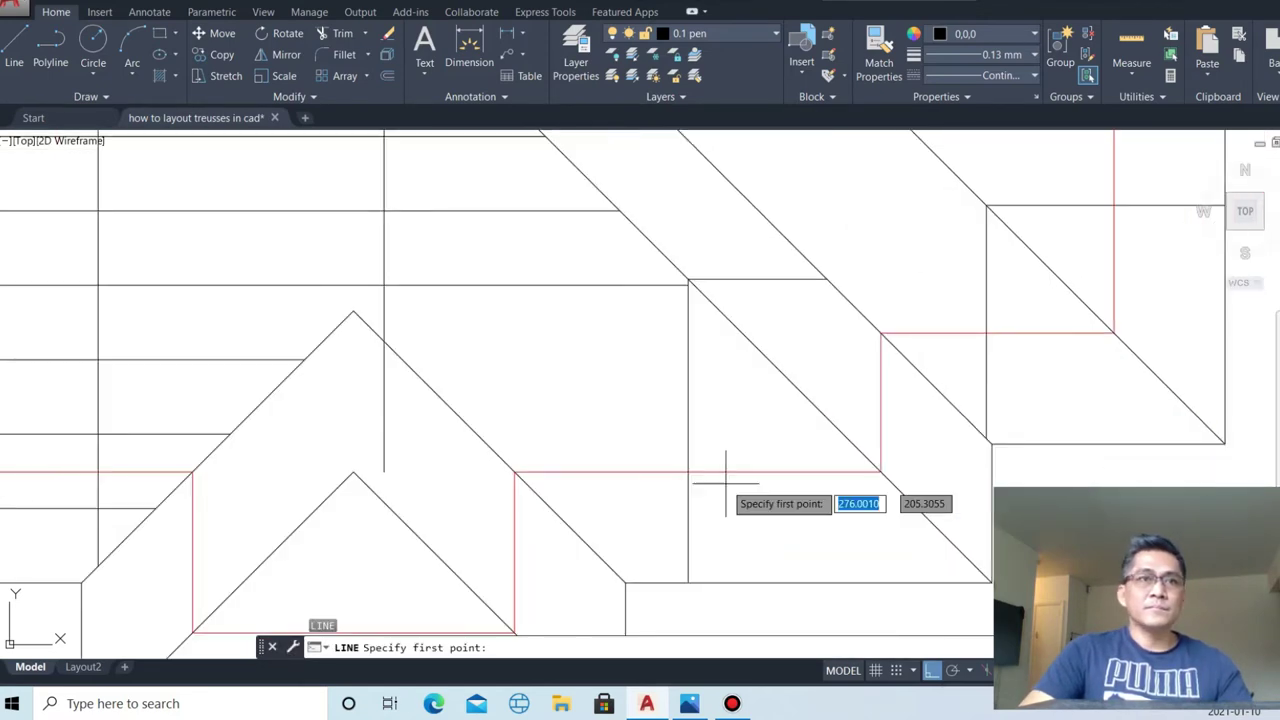
{"action": "left_click", "coordinate": [305, 358]}
{"action": "left_click", "coordinate": [816, 358]}
{"action": "key", "text": "Escape"}
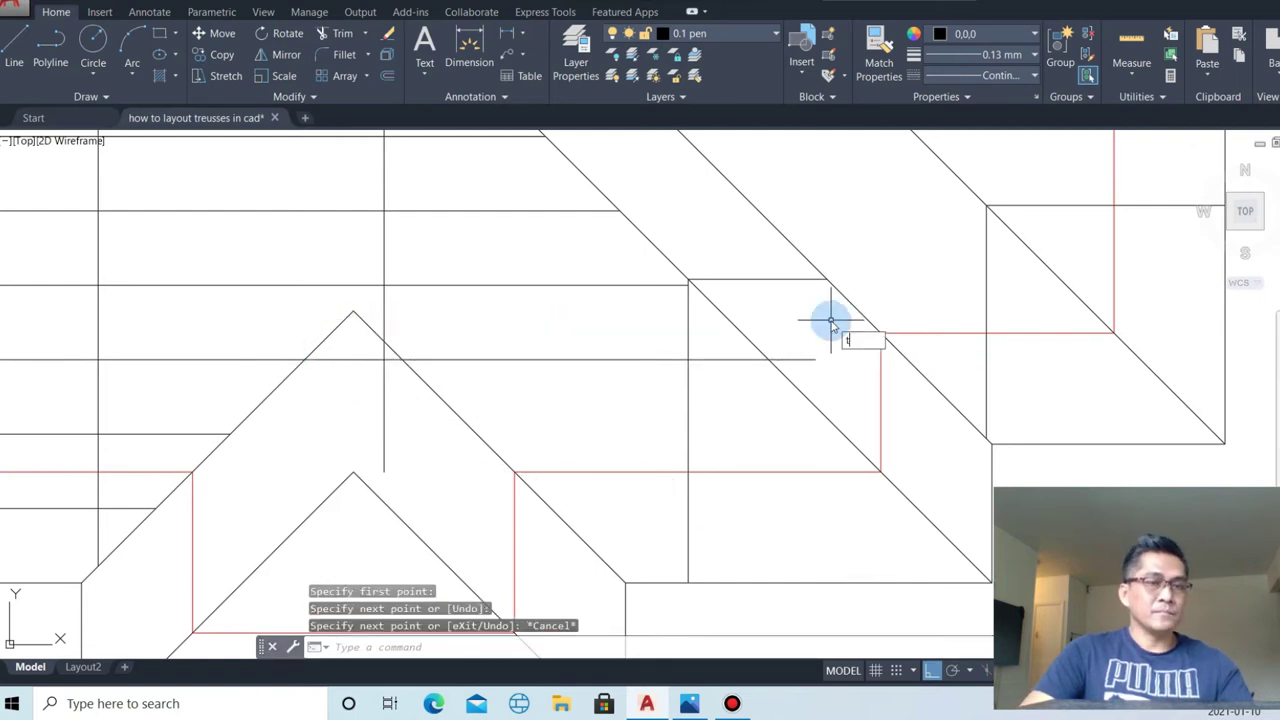
- Trim the new line's overhang past the diagonal and excess line near the gable
{"action": "key", "text": "Return"}
{"action": "left_click_drag", "start_coordinate": [817, 363], "coordinate": [814, 355]}
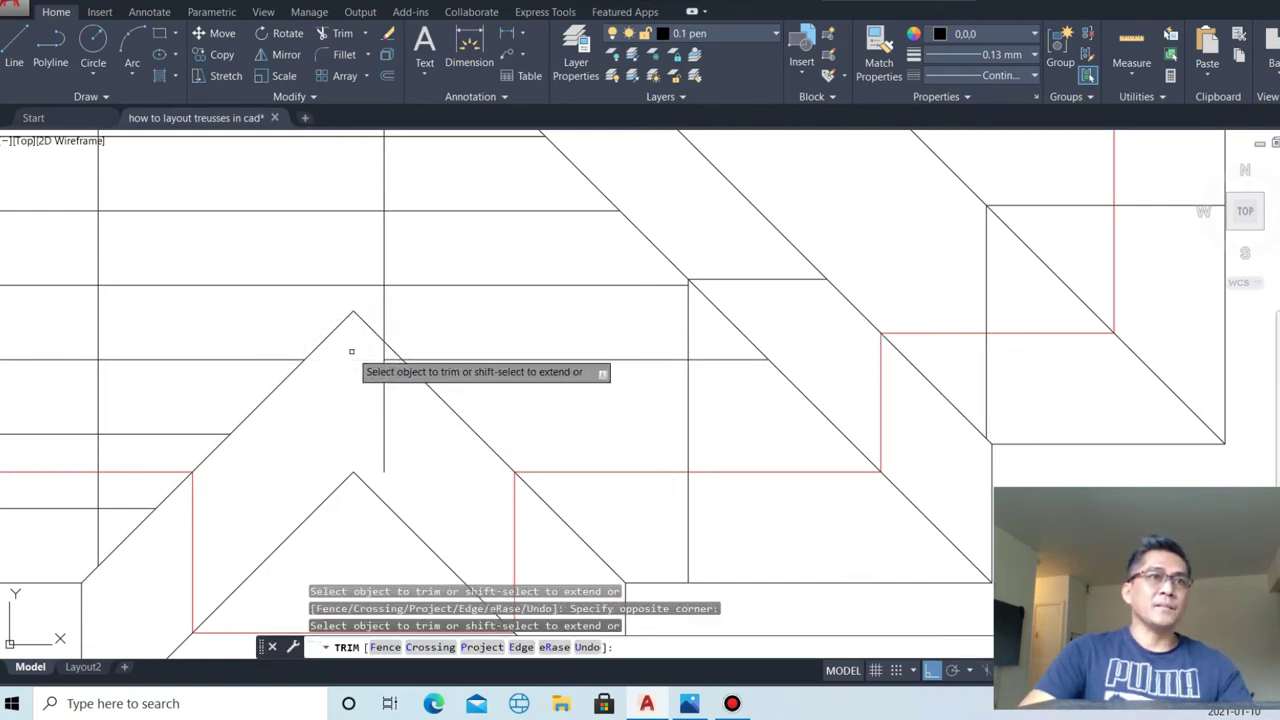
{"action": "scroll", "coordinate": [396, 375], "scroll_direction": "up", "scroll_amount": 3}
{"action": "left_click", "coordinate": [371, 303]}
{"action": "left_click", "coordinate": [437, 340]}
{"action": "scroll", "coordinate": [728, 364], "scroll_direction": "down", "scroll_amount": 5}
{"action": "key", "text": "Escape"}
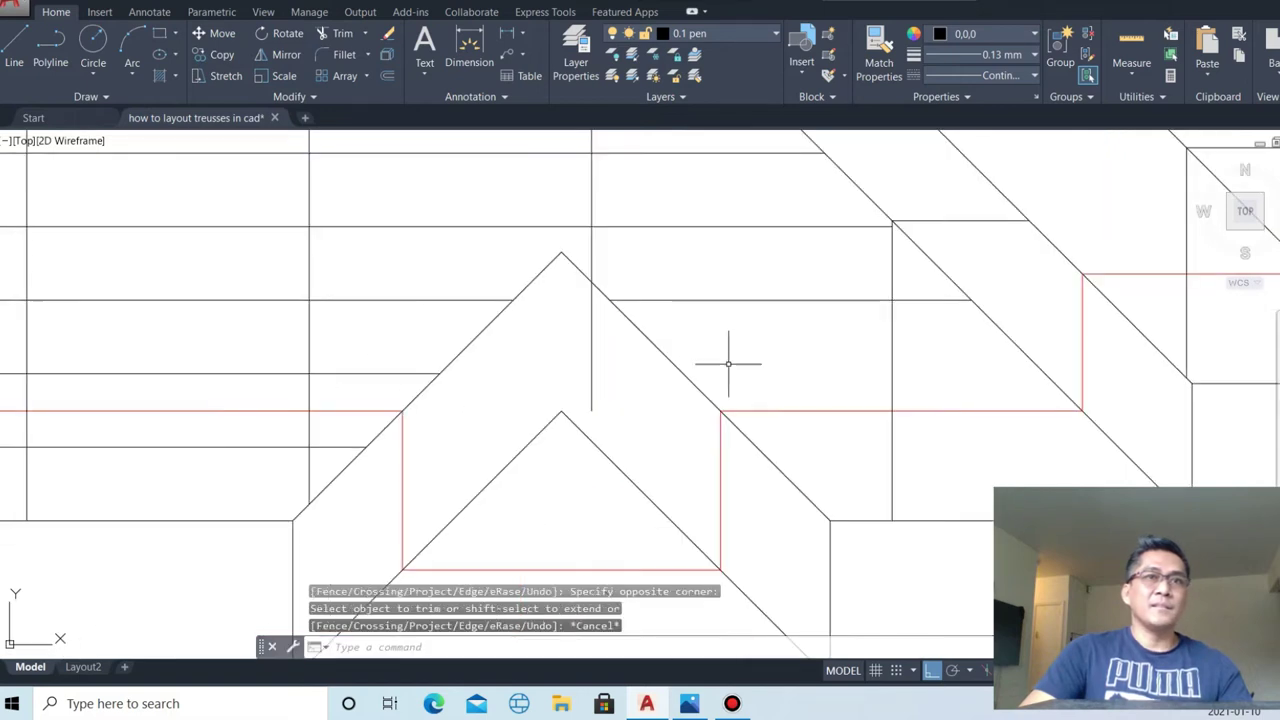
{"action": "scroll", "coordinate": [776, 400], "scroll_direction": "down", "scroll_amount": 2}
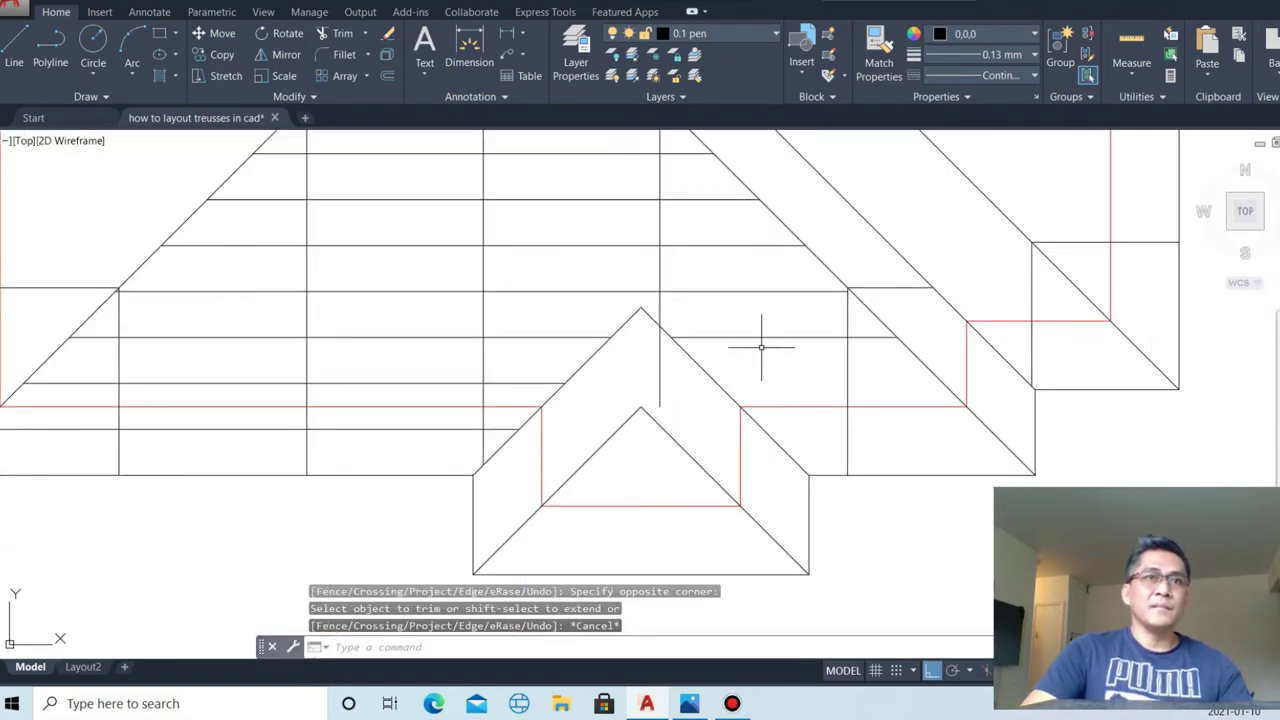
- Start another truss line on the gable edge, then cancel it
{"action": "left_click", "coordinate": [572, 441]}
{"action": "key", "text": "Return"}
{"action": "left_click", "coordinate": [565, 383]}
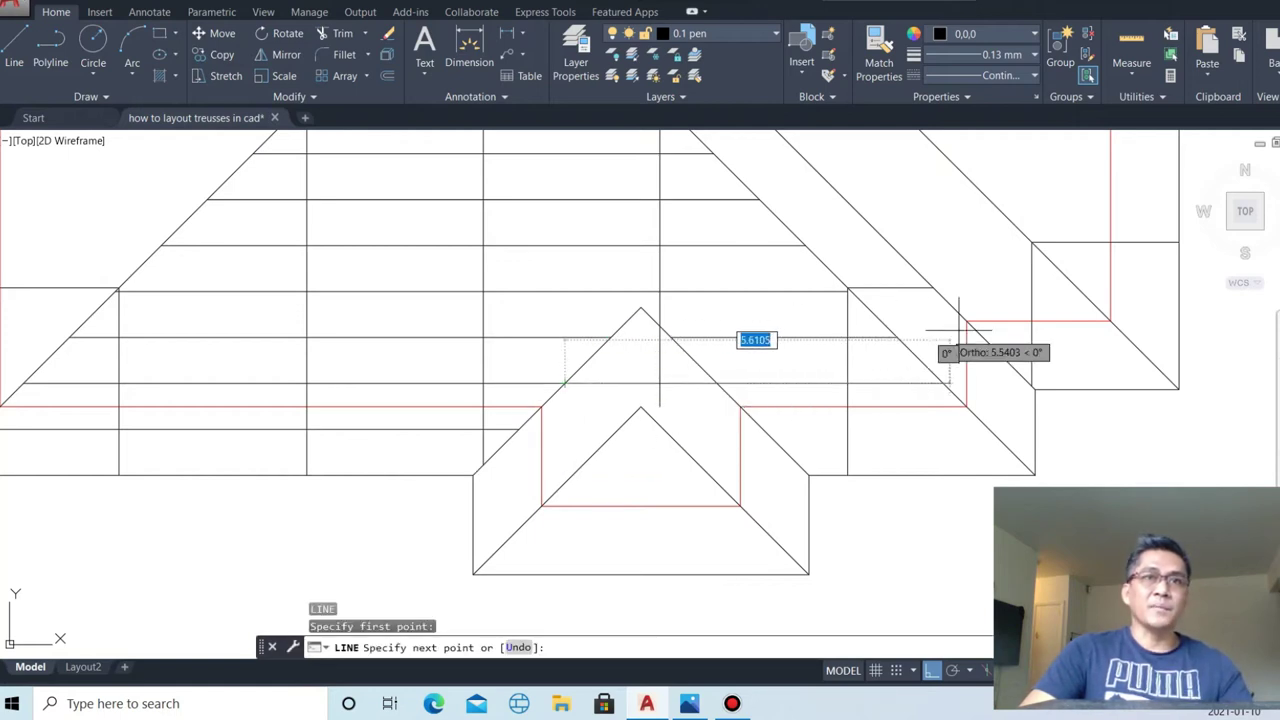
{"action": "key", "text": "Return"}
{"action": "key", "text": "Return"}
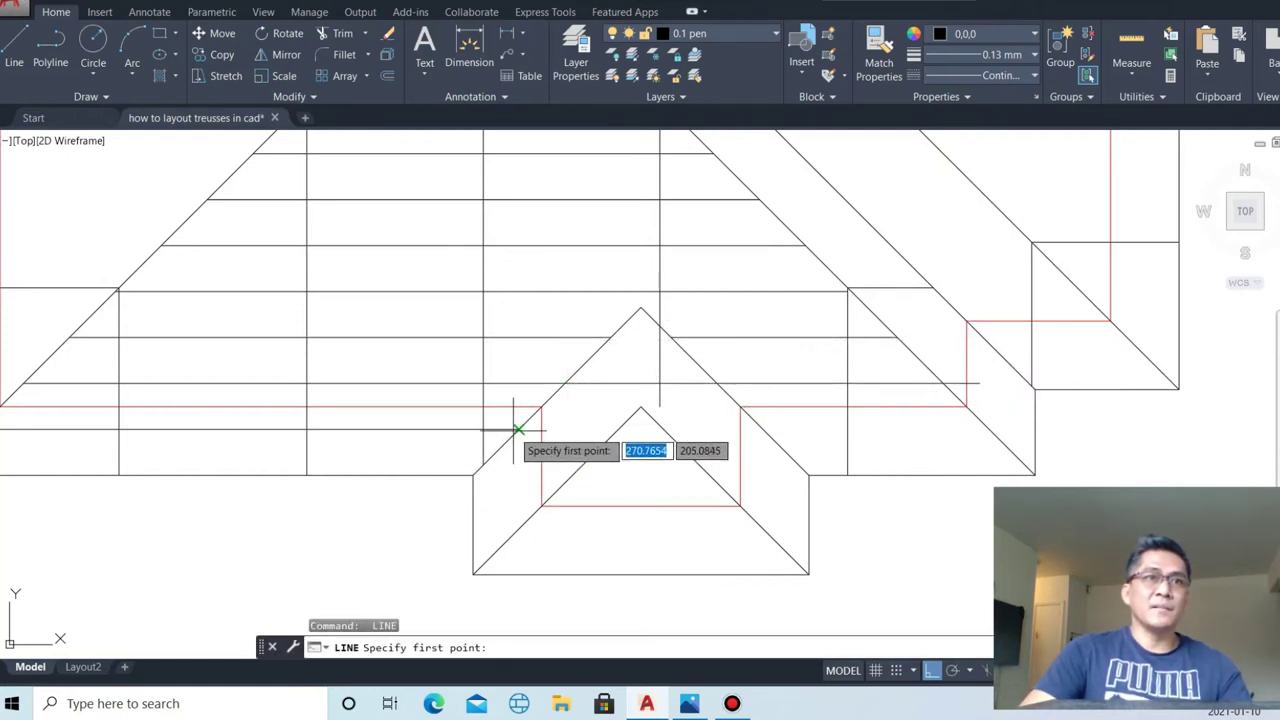
{"action": "left_click", "coordinate": [519, 428]}
{"action": "key", "text": "Escape"}
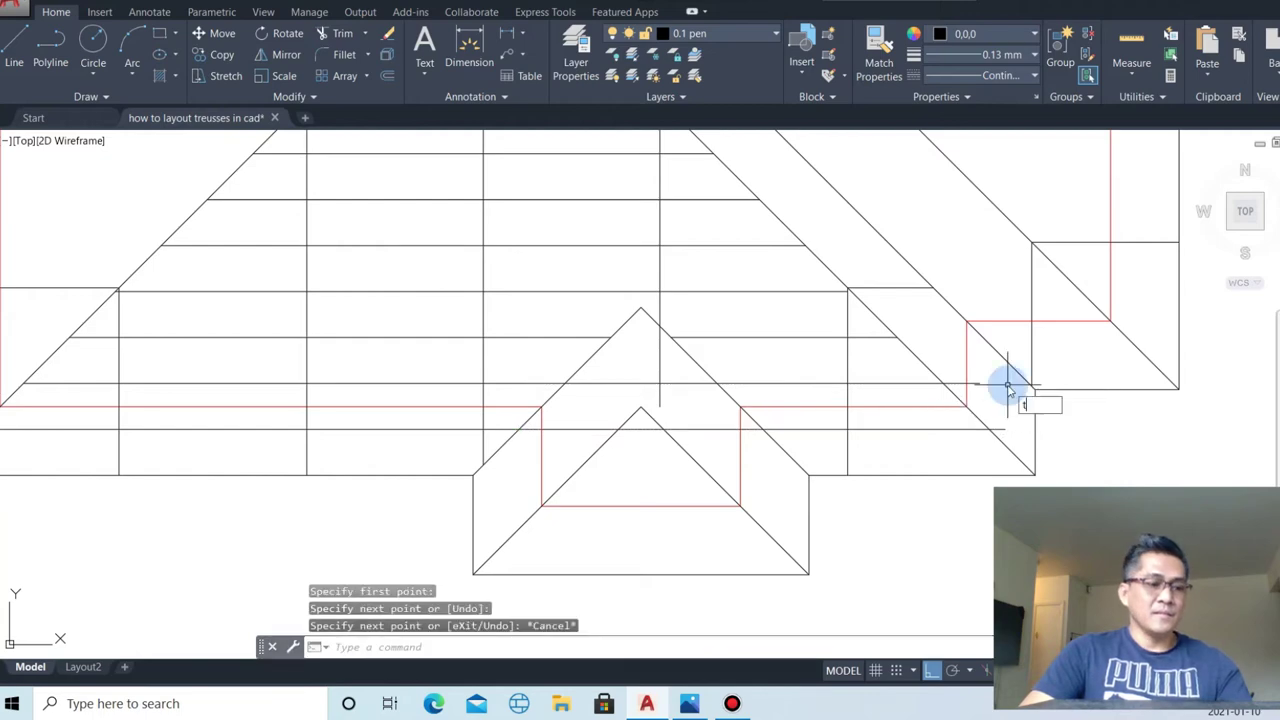
- Trim line overhangs past the valley and excess truss ends inside the gable using TR
{"action": "type", "text": "tr"}
{"action": "key", "text": "Return"}
{"action": "key", "text": "Return"}
{"action": "left_click", "coordinate": [1018, 428]}
{"action": "left_click", "coordinate": [975, 385]}
{"action": "scroll", "coordinate": [975, 384], "scroll_direction": "up", "scroll_amount": 2}
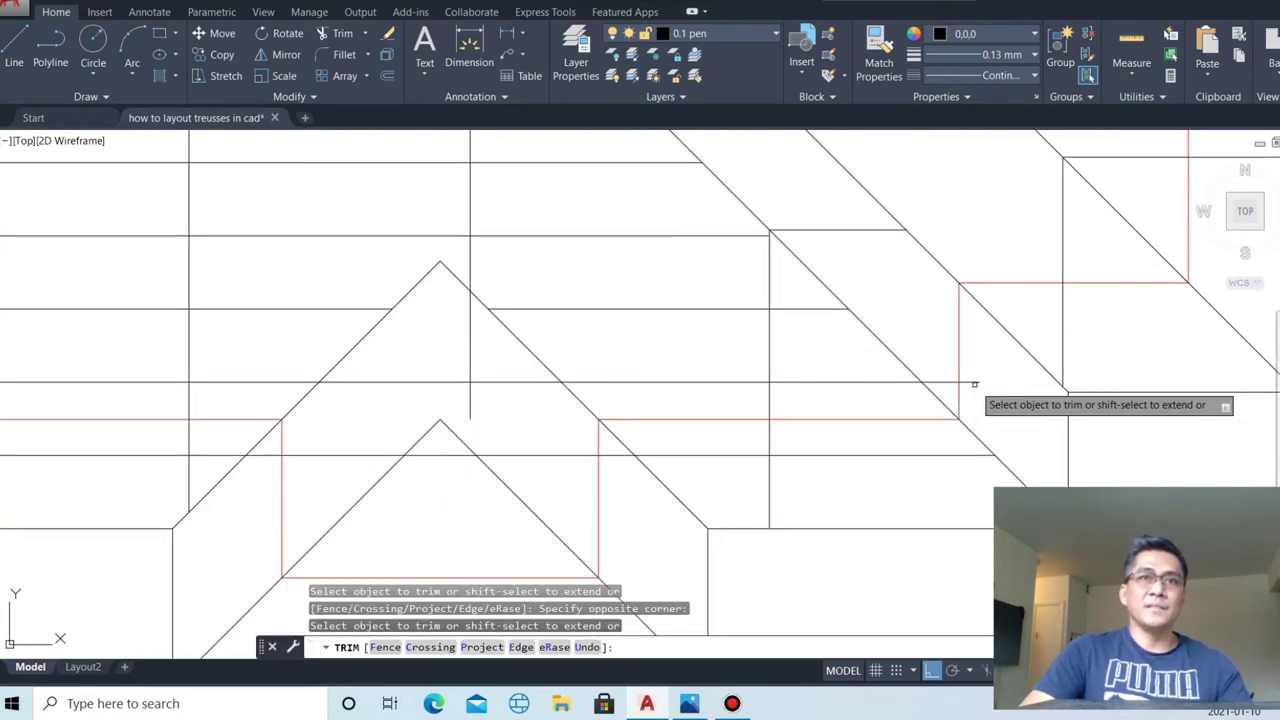
{"action": "scroll", "coordinate": [674, 434], "scroll_direction": "down", "scroll_amount": 2}
{"action": "scroll", "coordinate": [777, 414], "scroll_direction": "up", "scroll_amount": 1}
{"action": "scroll", "coordinate": [768, 437], "scroll_direction": "up", "scroll_amount": 1}
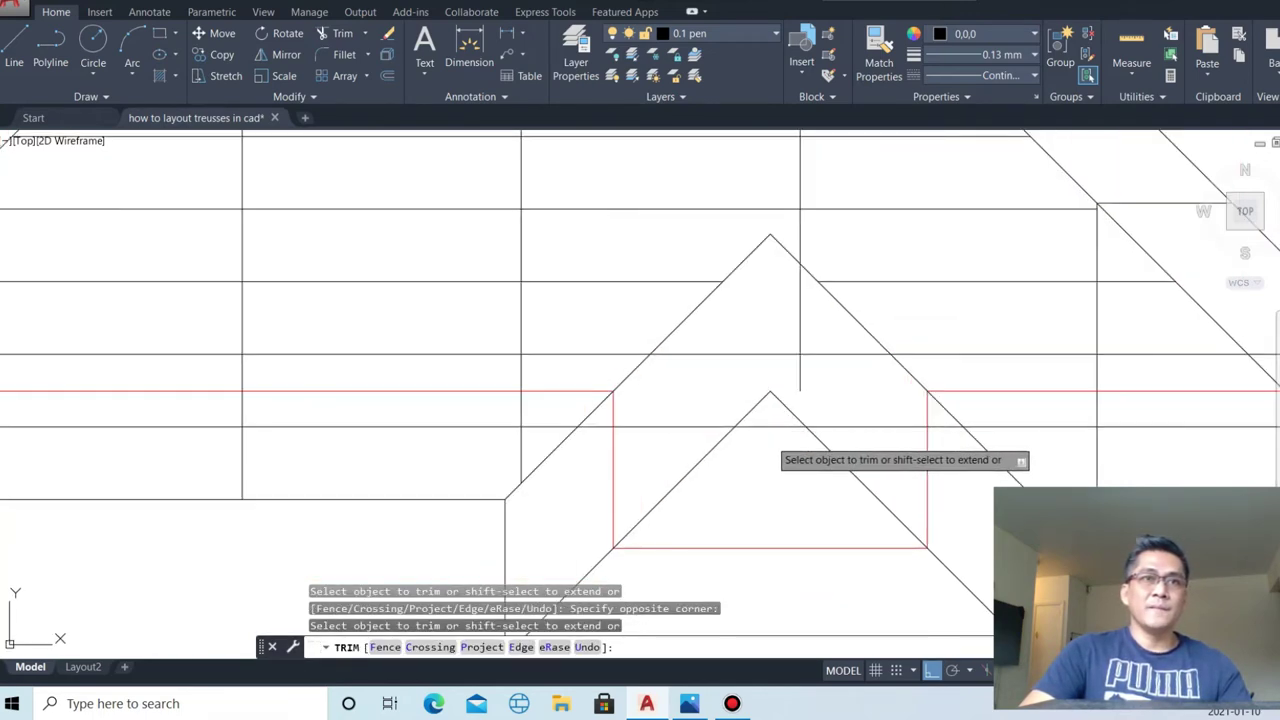
{"action": "left_click", "coordinate": [770, 412]}
{"action": "left_click", "coordinate": [666, 434]}
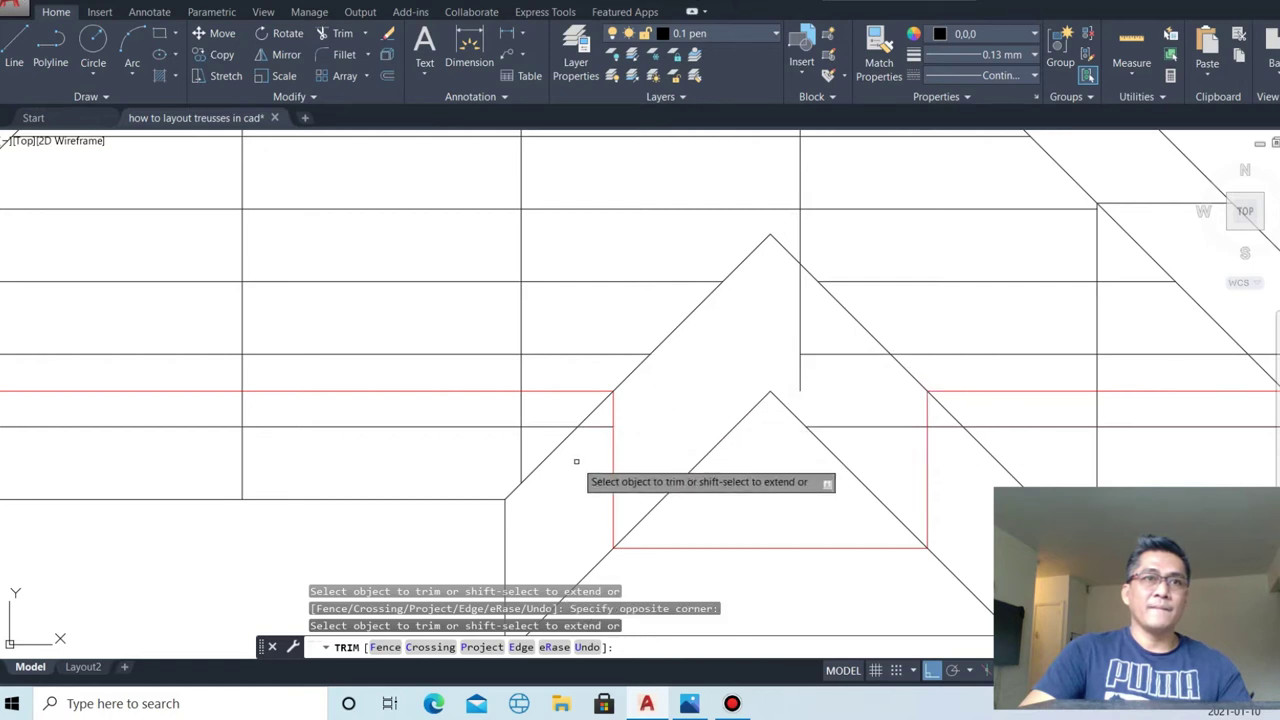
{"action": "left_click", "coordinate": [596, 427]}
- Trim the remaining line ends near the right red gable outline
{"action": "left_click", "coordinate": [600, 420]}
{"action": "scroll", "coordinate": [600, 420], "scroll_direction": "up", "scroll_amount": 4}
{"action": "scroll", "coordinate": [757, 443], "scroll_direction": "down", "scroll_amount": 4}
{"action": "left_click", "coordinate": [800, 470]}
{"action": "left_click", "coordinate": [795, 414]}
{"action": "left_click", "coordinate": [786, 383]}
{"action": "scroll", "coordinate": [871, 466], "scroll_direction": "up", "scroll_amount": 4}
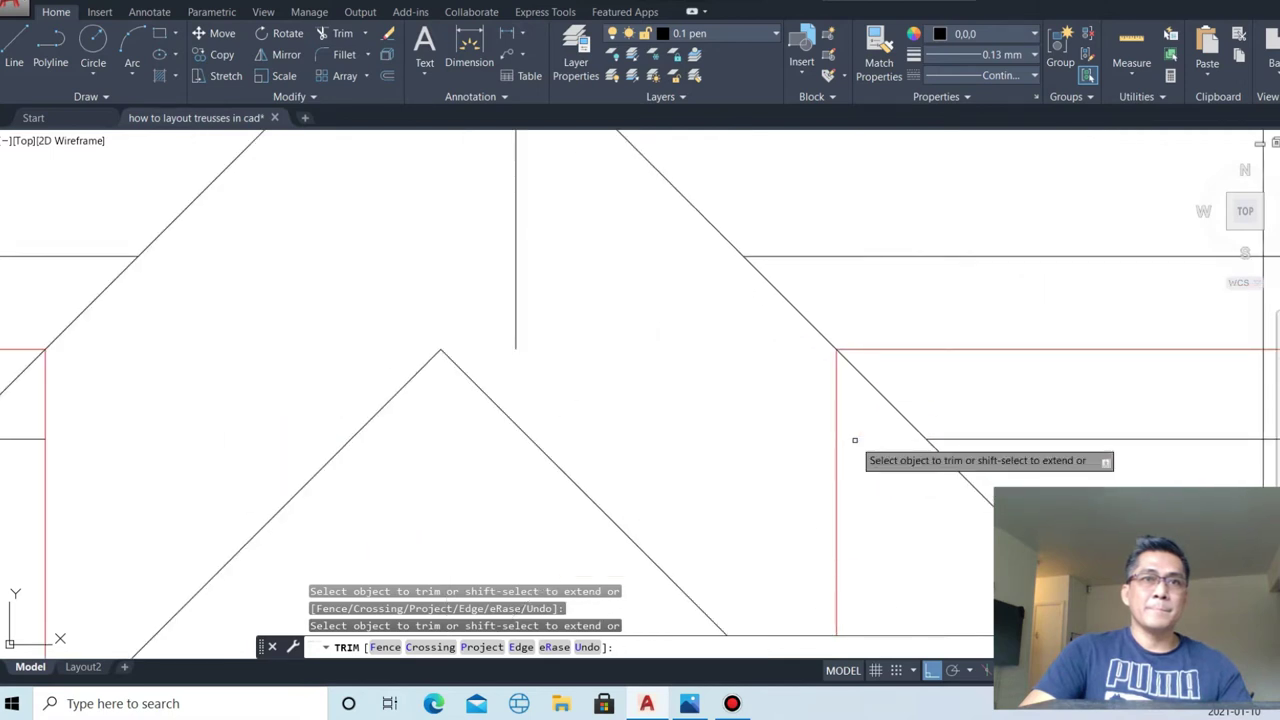
{"action": "key", "text": "Escape"}
- Trim one more line end at the red outline and erase the stray horizontal line
{"action": "scroll", "coordinate": [819, 487], "scroll_direction": "down", "scroll_amount": 4}
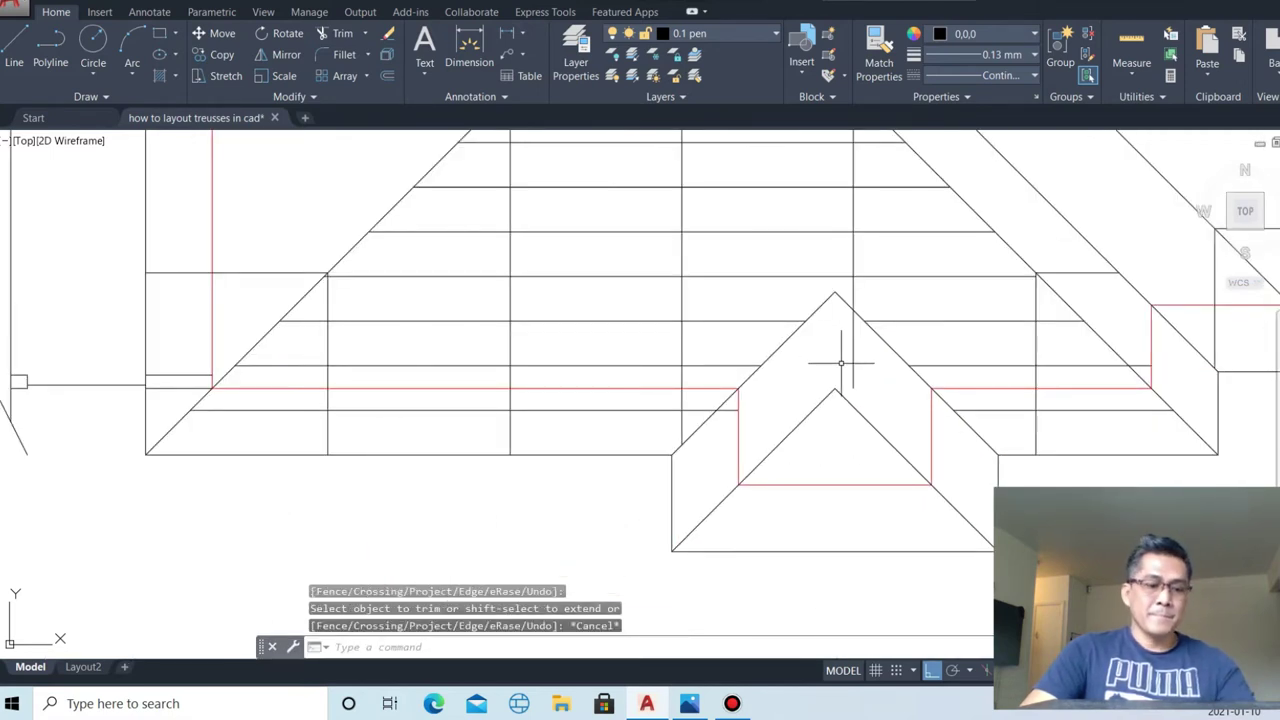
{"action": "scroll", "coordinate": [732, 402], "scroll_direction": "up", "scroll_amount": 2}
{"action": "key", "text": "Return"}
{"action": "key", "text": "Return"}
{"action": "scroll", "coordinate": [728, 424], "scroll_direction": "up", "scroll_amount": 4}
{"action": "left_click", "coordinate": [727, 412]}
{"action": "key", "text": "Escape"}
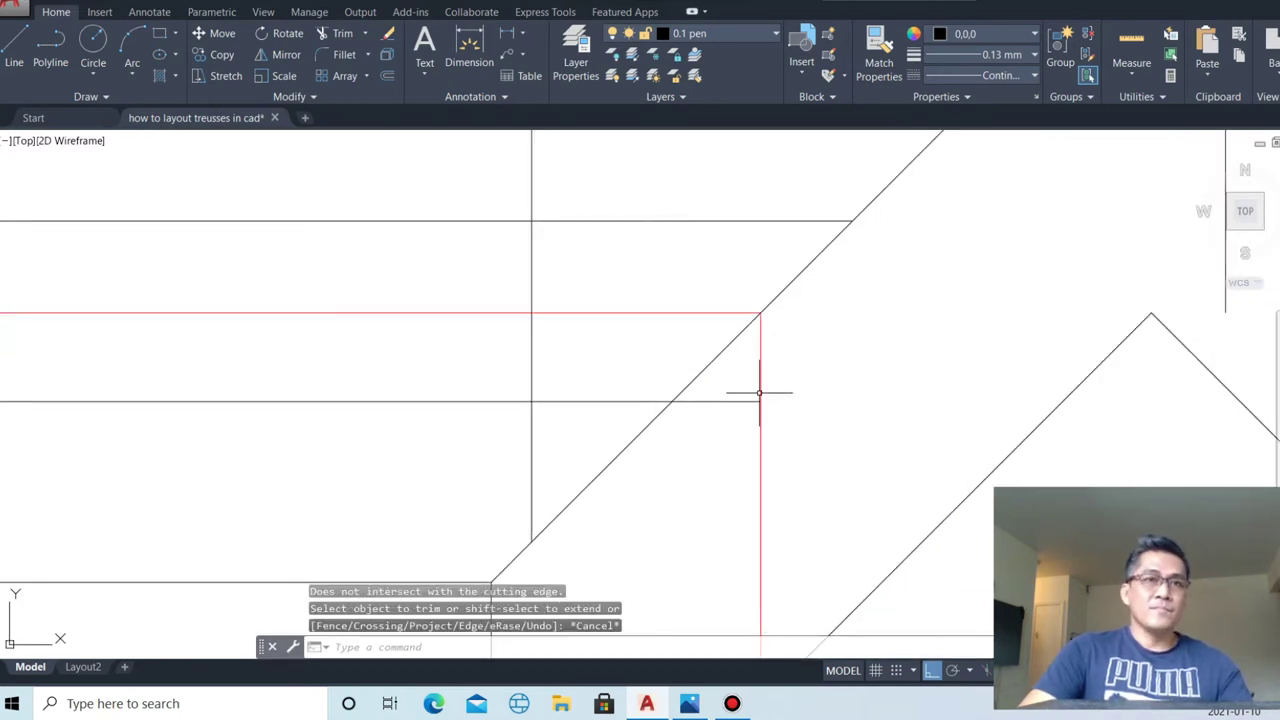
{"action": "left_click", "coordinate": [736, 401]}
{"action": "left_click", "coordinate": [736, 387]}
{"action": "key", "text": "Return"}
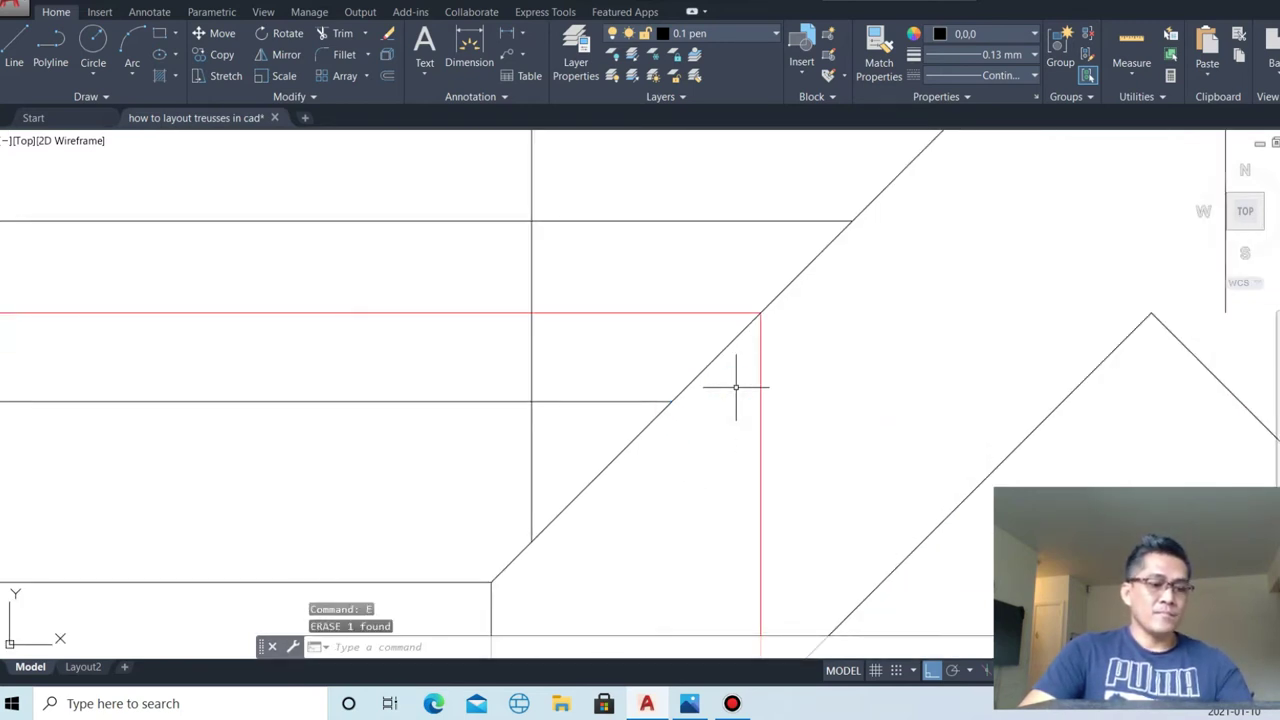
- Draw a vertical truss line at the front gable corner and trim it at the diagonal
{"action": "type", "text": "l"}
{"action": "key", "text": "Return"}
{"action": "scroll", "coordinate": [737, 380], "scroll_direction": "down", "scroll_amount": 3}
{"action": "left_click", "coordinate": [727, 374]}
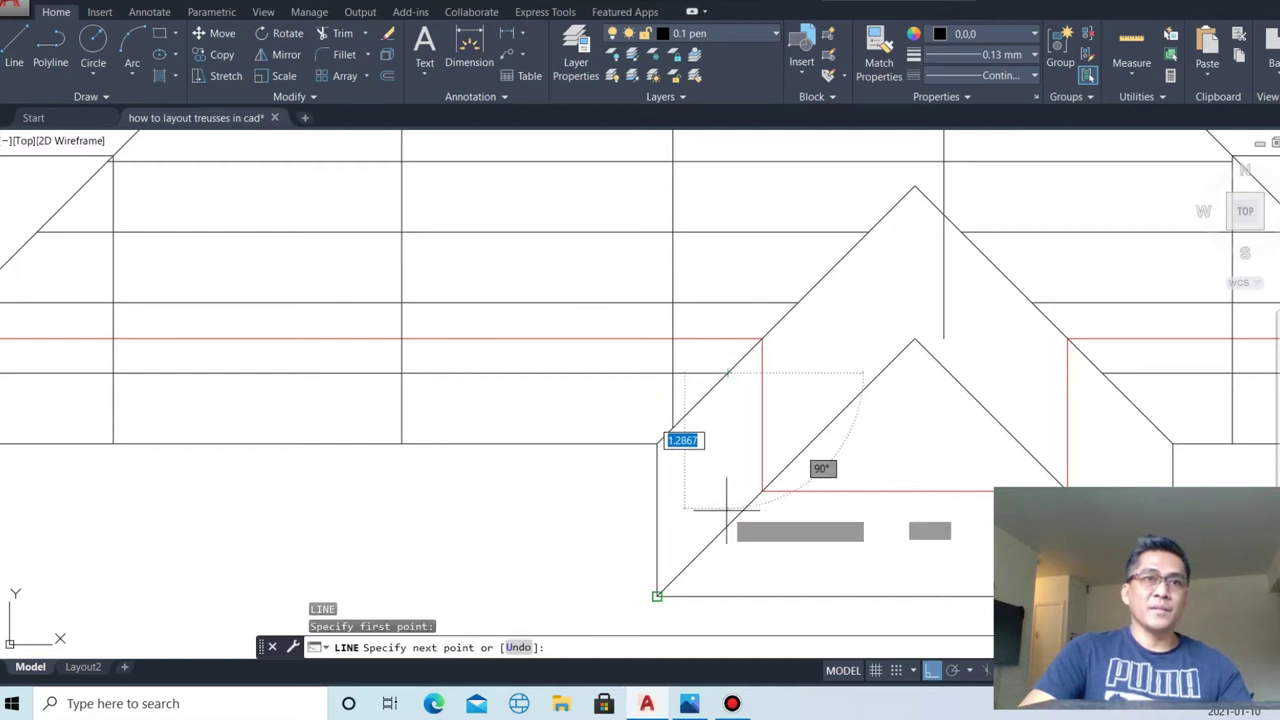
{"action": "left_click", "coordinate": [734, 549]}
{"action": "key", "text": "Escape"}
{"action": "type", "text": "t"}
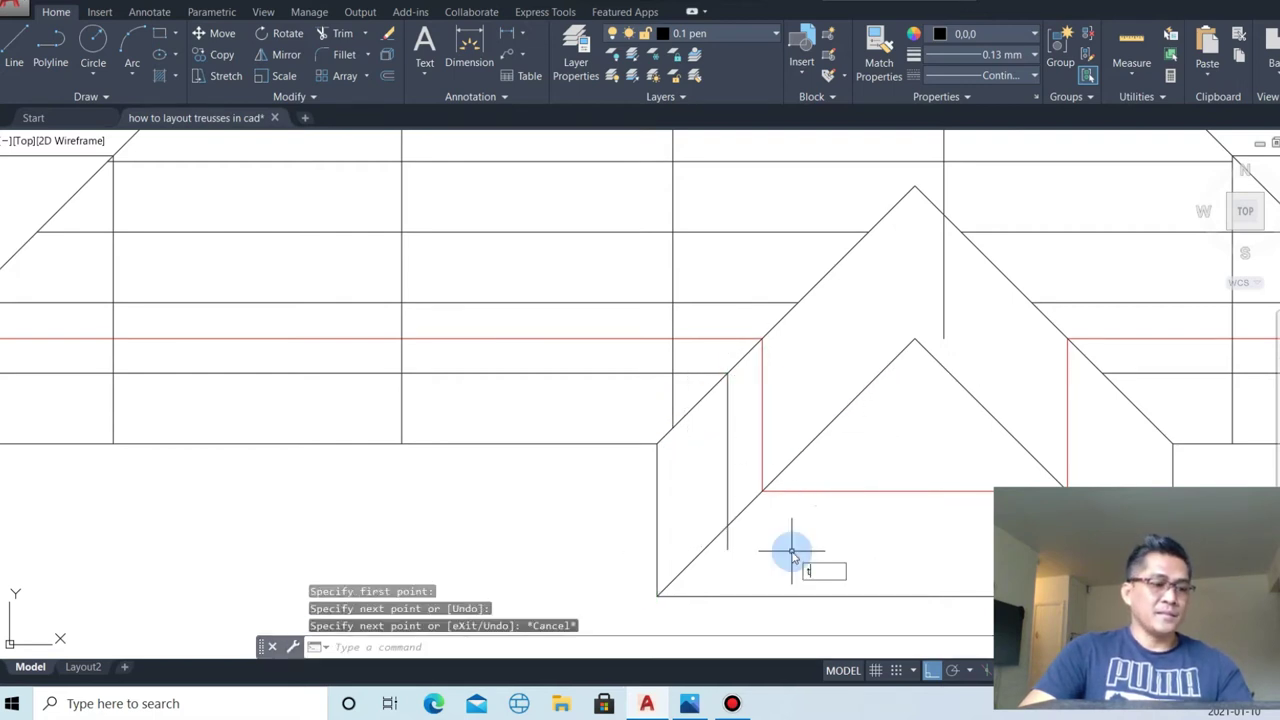
{"action": "key", "text": "Return"}
{"action": "key", "text": "Return"}
{"action": "scroll", "coordinate": [792, 552], "scroll_direction": "up", "scroll_amount": 3}
{"action": "left_click", "coordinate": [722, 524]}
{"action": "key", "text": "Escape"}
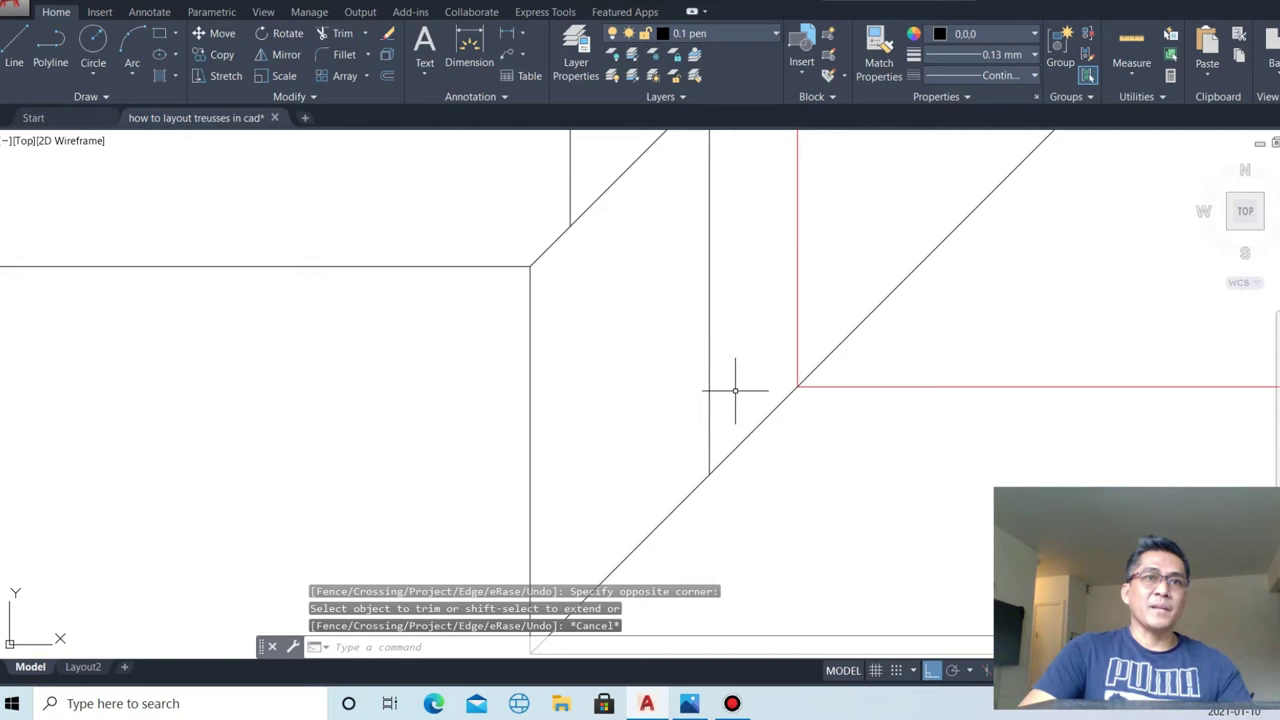
- Copy the vertical truss line four times along both gable diagonals
{"action": "left_click_drag", "start_coordinate": [735, 391], "coordinate": [645, 140]}
{"action": "key", "text": "Return"}
{"action": "scroll", "coordinate": [762, 503], "scroll_direction": "down", "scroll_amount": 2}
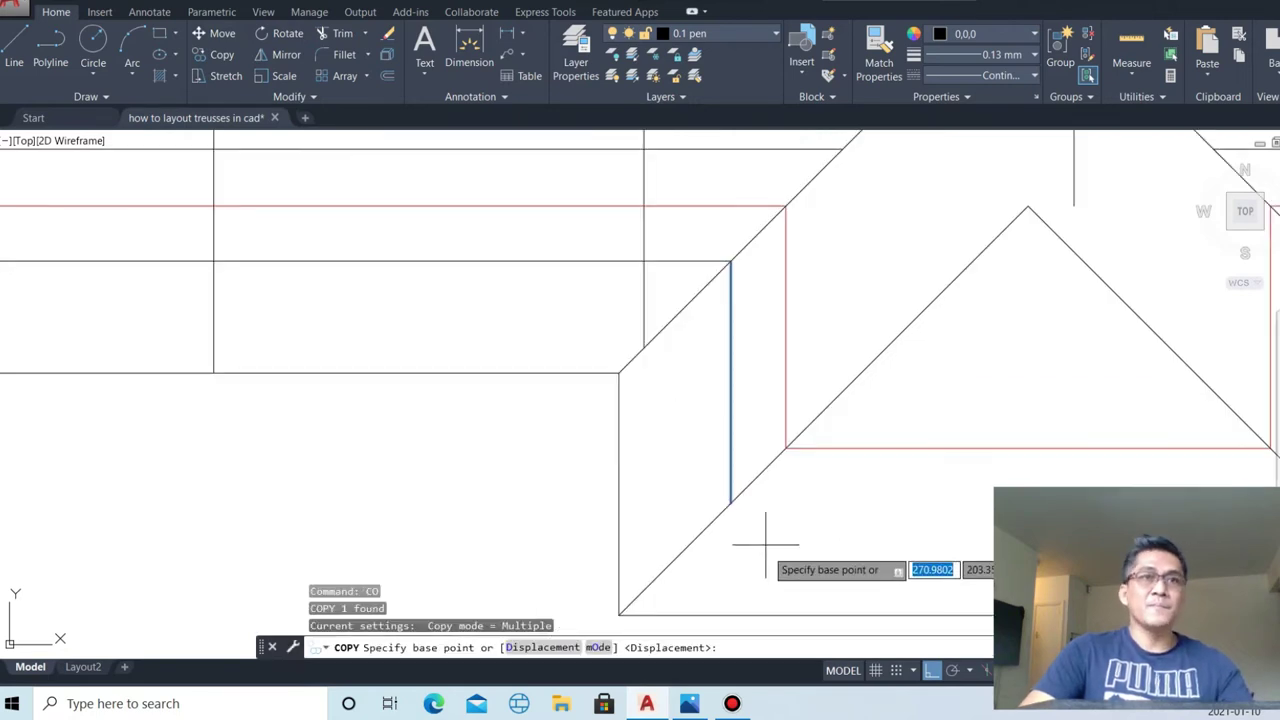
{"action": "left_click", "coordinate": [726, 314]}
{"action": "scroll", "coordinate": [740, 420], "scroll_direction": "down", "scroll_amount": 4}
{"action": "scroll", "coordinate": [755, 381], "scroll_direction": "up", "scroll_amount": 3}
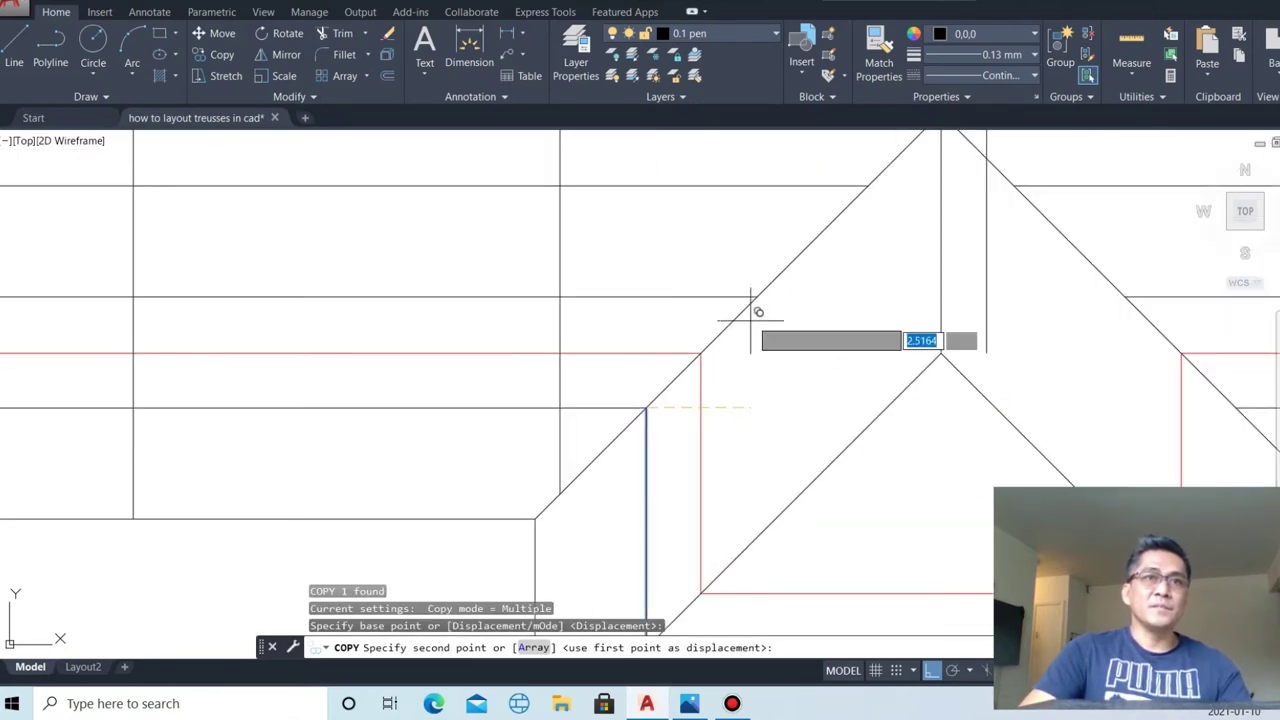
{"action": "left_click", "coordinate": [757, 297]}
{"action": "left_click", "coordinate": [868, 186]}
{"action": "scroll", "coordinate": [763, 374], "scroll_direction": "down", "scroll_amount": 2}
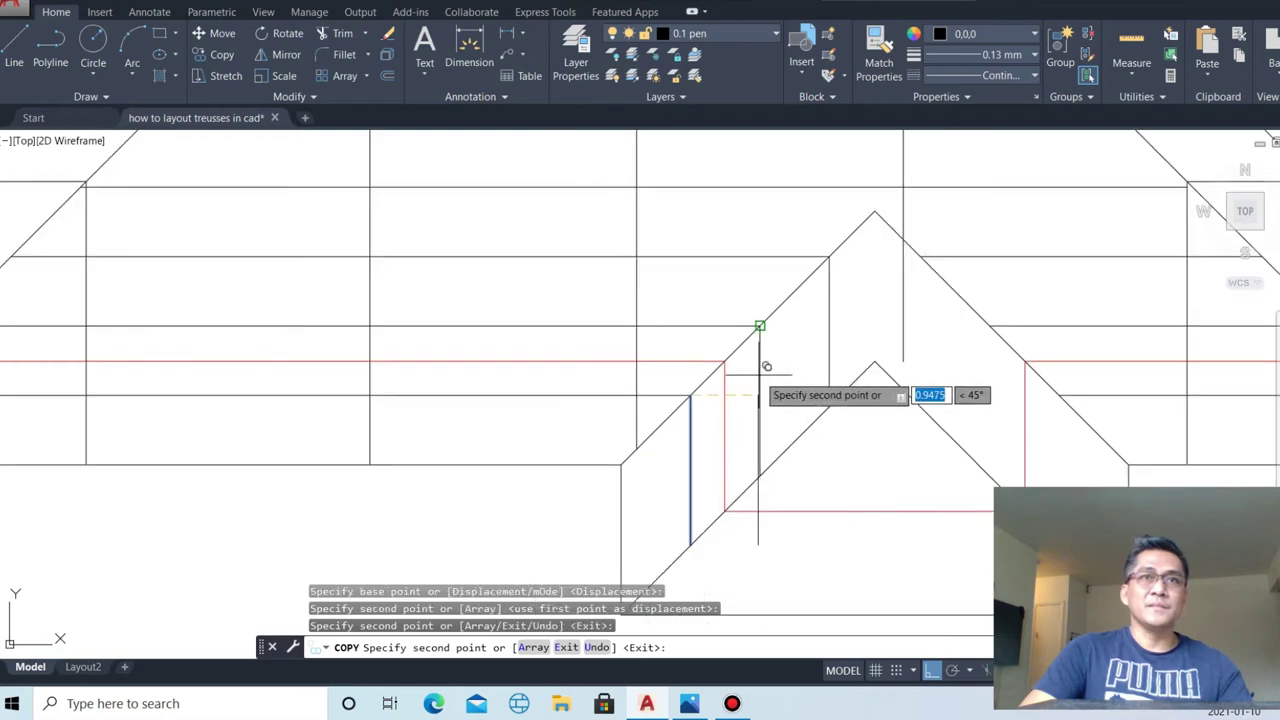
{"action": "left_click", "coordinate": [920, 256]}
{"action": "left_click", "coordinate": [990, 327]}
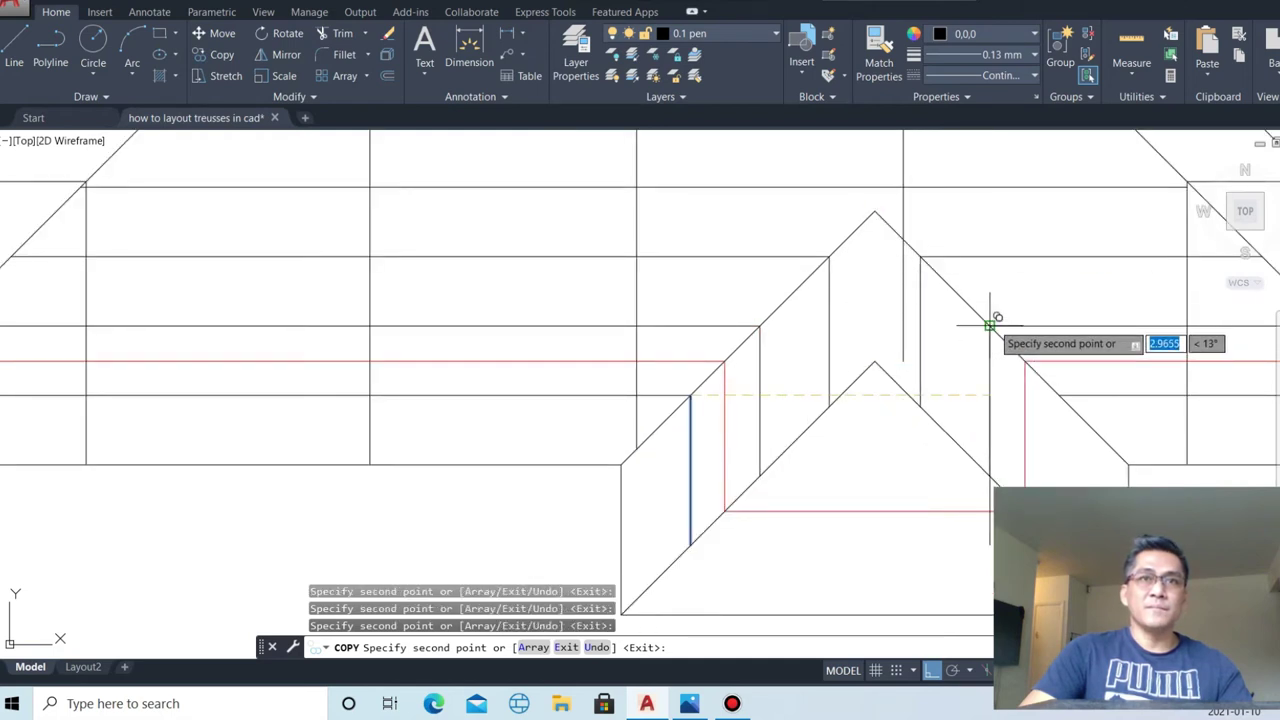
{"action": "key", "text": "Escape"}
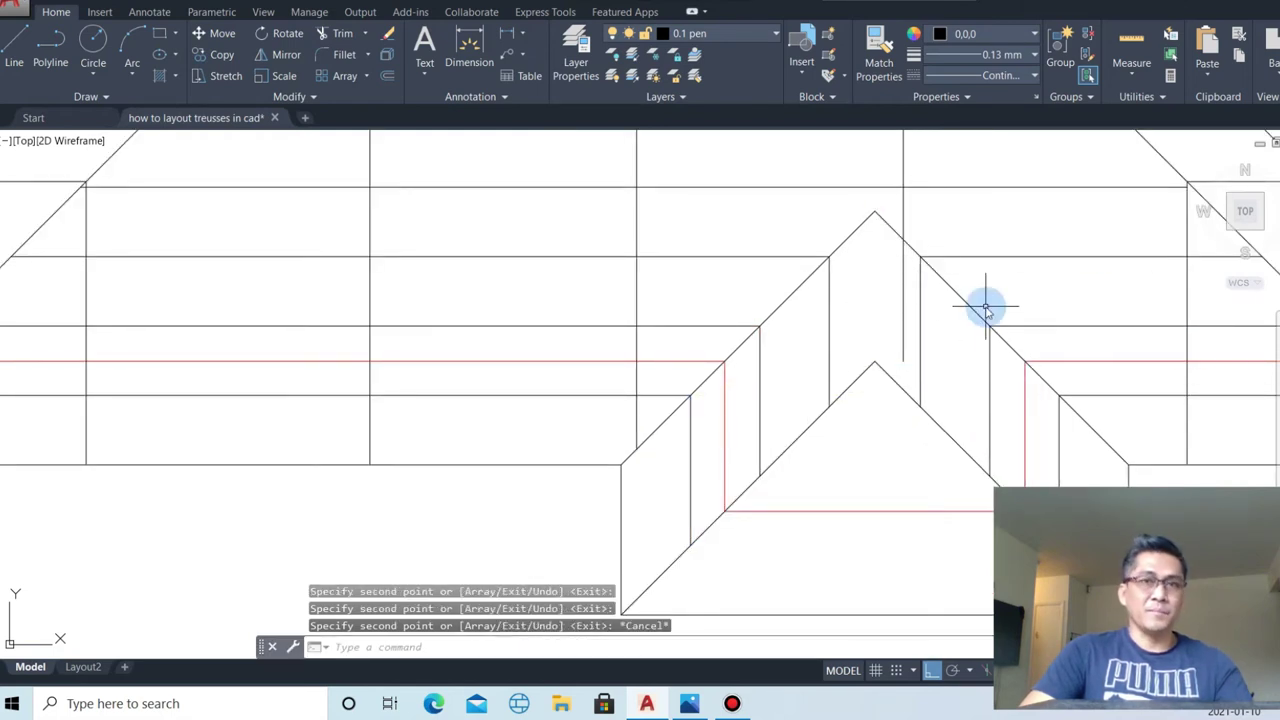
- Draw two horizontal lines across the gable, one along the inner triangle base
{"action": "key", "text": "l"}
{"action": "key", "text": "Return"}
{"action": "left_click", "coordinate": [1059, 545]}
{"action": "left_click", "coordinate": [695, 545]}
{"action": "key", "text": "Escape"}
{"action": "key", "text": "l"}
{"action": "key", "text": "Return"}
{"action": "left_click", "coordinate": [990, 476]}
{"action": "left_click", "coordinate": [760, 476]}
{"action": "key", "text": "Escape"}
- Draw a line to the inner triangle's small apex and down the right diagonal
{"action": "key", "text": "l"}
{"action": "key", "text": "Return"}
{"action": "left_click", "coordinate": [903, 362]}
{"action": "left_click", "coordinate": [874, 362]}
{"action": "left_click", "coordinate": [990, 476]}
{"action": "key", "text": "Escape"}
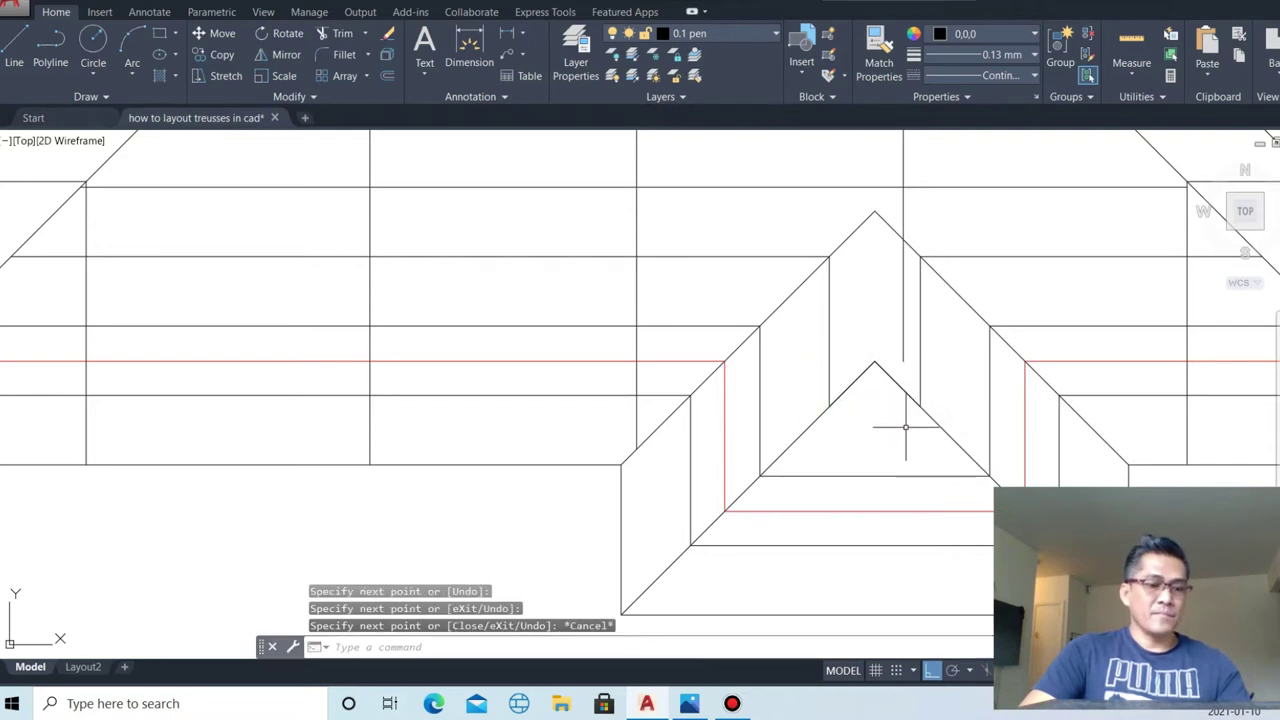
- Add a short horizontal segment and a vertical line down from the inner apex
{"action": "key", "text": "l"}
{"action": "key", "text": "Return"}
{"action": "left_click", "coordinate": [919, 401]}
{"action": "left_click", "coordinate": [829, 406]}
{"action": "key", "text": "Escape"}
{"action": "key", "text": "l"}
{"action": "key", "text": "Return"}
{"action": "left_click", "coordinate": [877, 368]}
{"action": "left_click", "coordinate": [874, 630]}
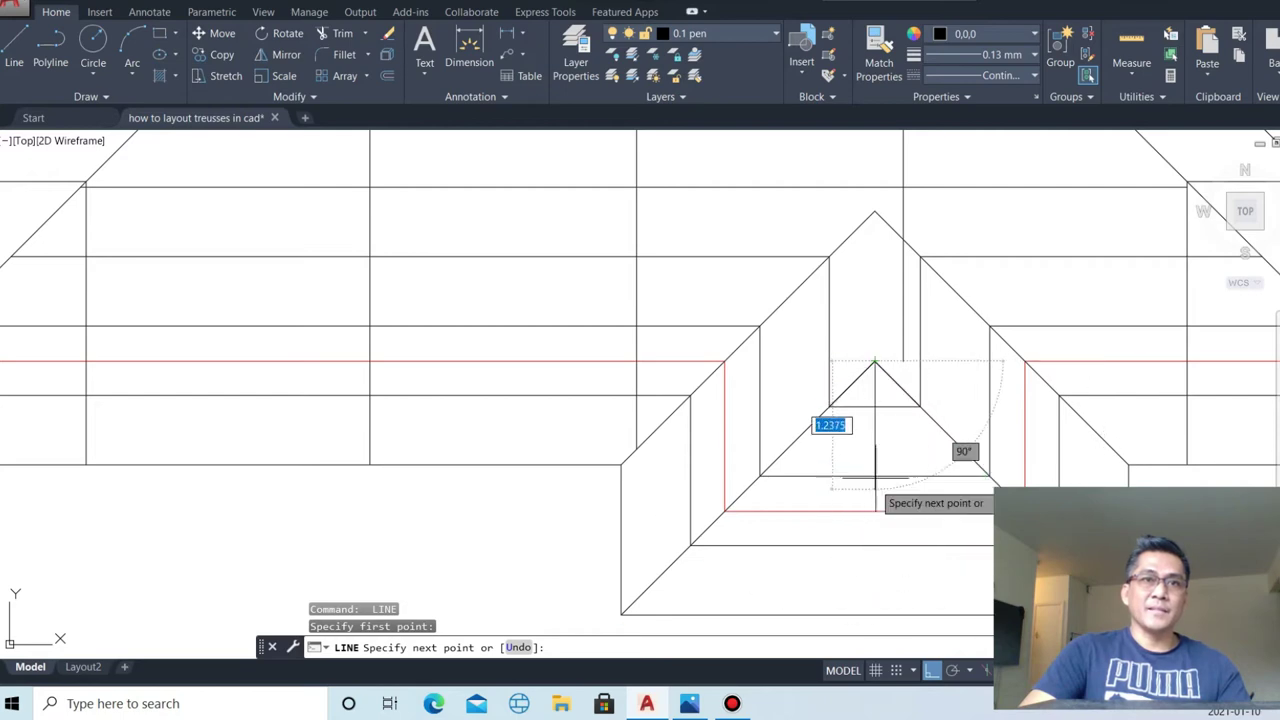
- Trim the stray line ends near the small inner gable apex
{"action": "scroll", "coordinate": [877, 480], "scroll_direction": "down", "scroll_amount": 3}
{"action": "key", "text": "Escape"}
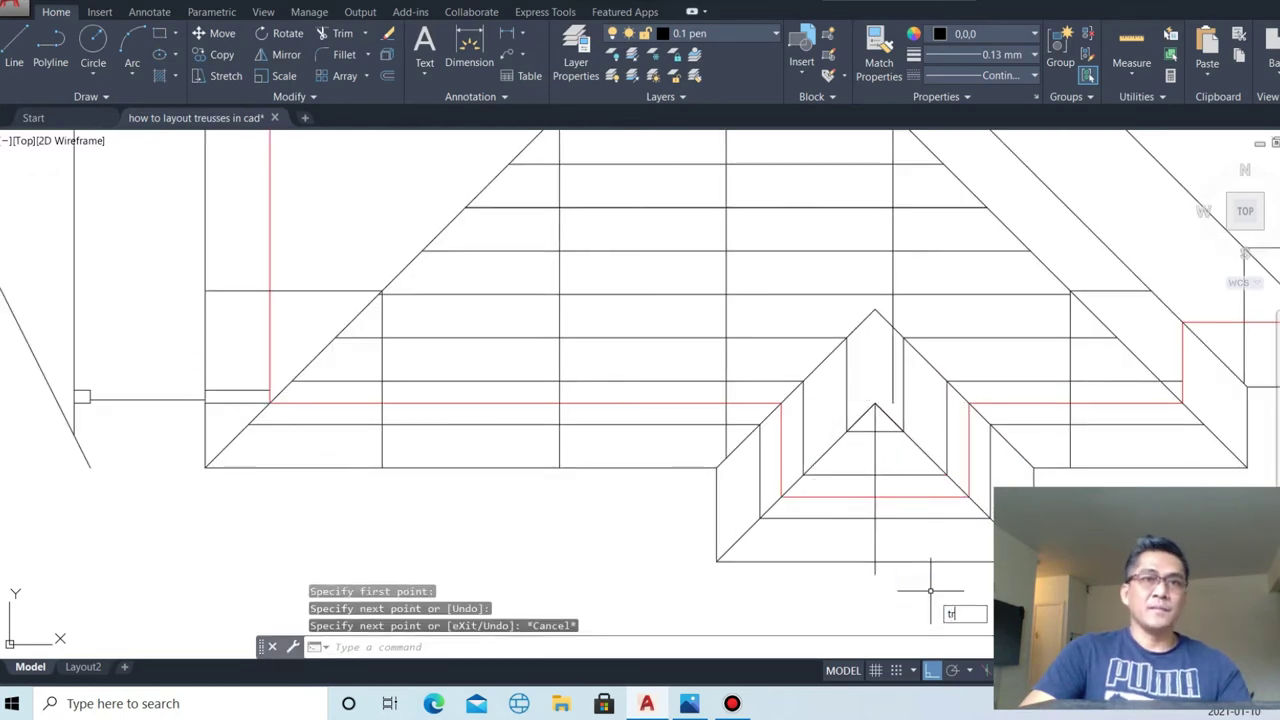
{"action": "key", "text": "Return"}
{"action": "key", "text": "Return"}
{"action": "left_click", "coordinate": [905, 575]}
{"action": "left_click", "coordinate": [860, 588]}
{"action": "key", "text": "Escape"}
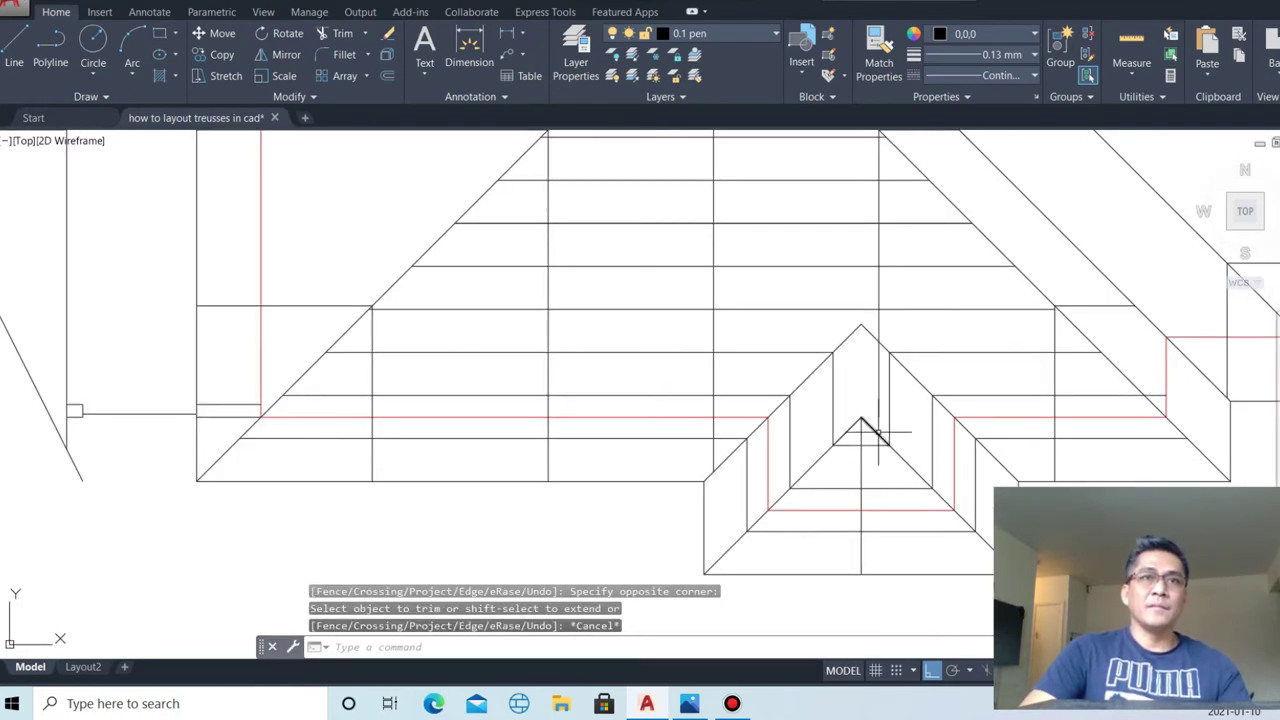
{"action": "key", "text": "Return"}
{"action": "scroll", "coordinate": [868, 426], "scroll_direction": "up", "scroll_amount": 2}
{"action": "key", "text": "Escape"}
- Draw a test sloped line from the small apex to the right hip, then erase it
{"action": "type", "text": "l"}
{"action": "key", "text": "Return"}
{"action": "left_click", "coordinate": [857, 416]}
{"action": "scroll", "coordinate": [674, 428], "scroll_direction": "up", "scroll_amount": 2}
{"action": "scroll", "coordinate": [677, 414], "scroll_direction": "up", "scroll_amount": 1}
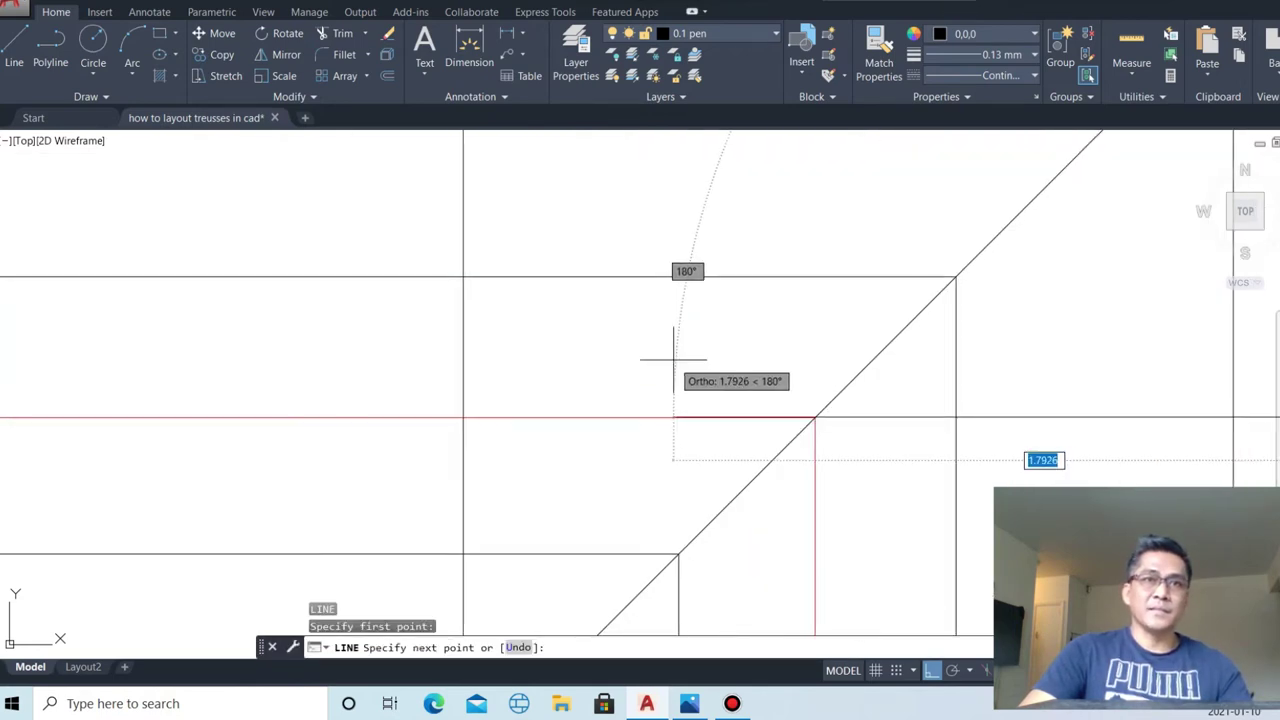
{"action": "key", "text": "Escape"}
{"action": "scroll", "coordinate": [665, 465], "scroll_direction": "down", "scroll_amount": 3}
{"action": "key", "text": "Return"}
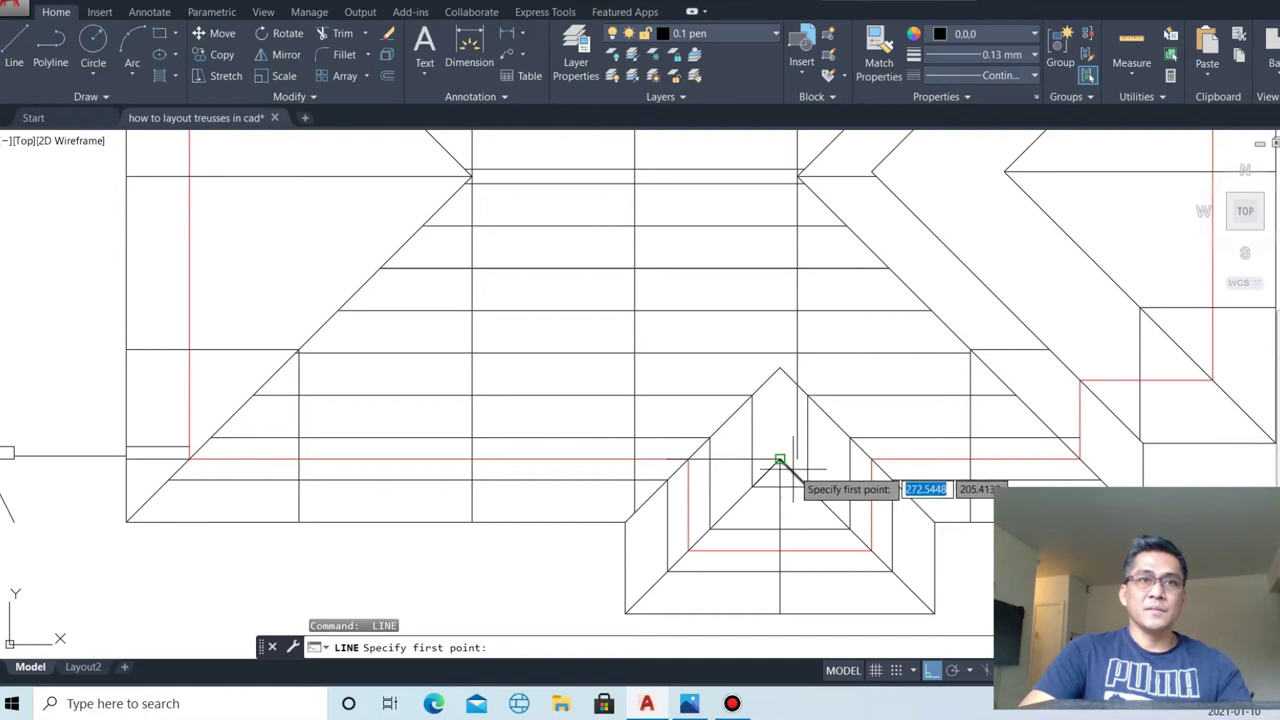
{"action": "scroll", "coordinate": [840, 460], "scroll_direction": "up", "scroll_amount": 3}
{"action": "left_click", "coordinate": [886, 405]}
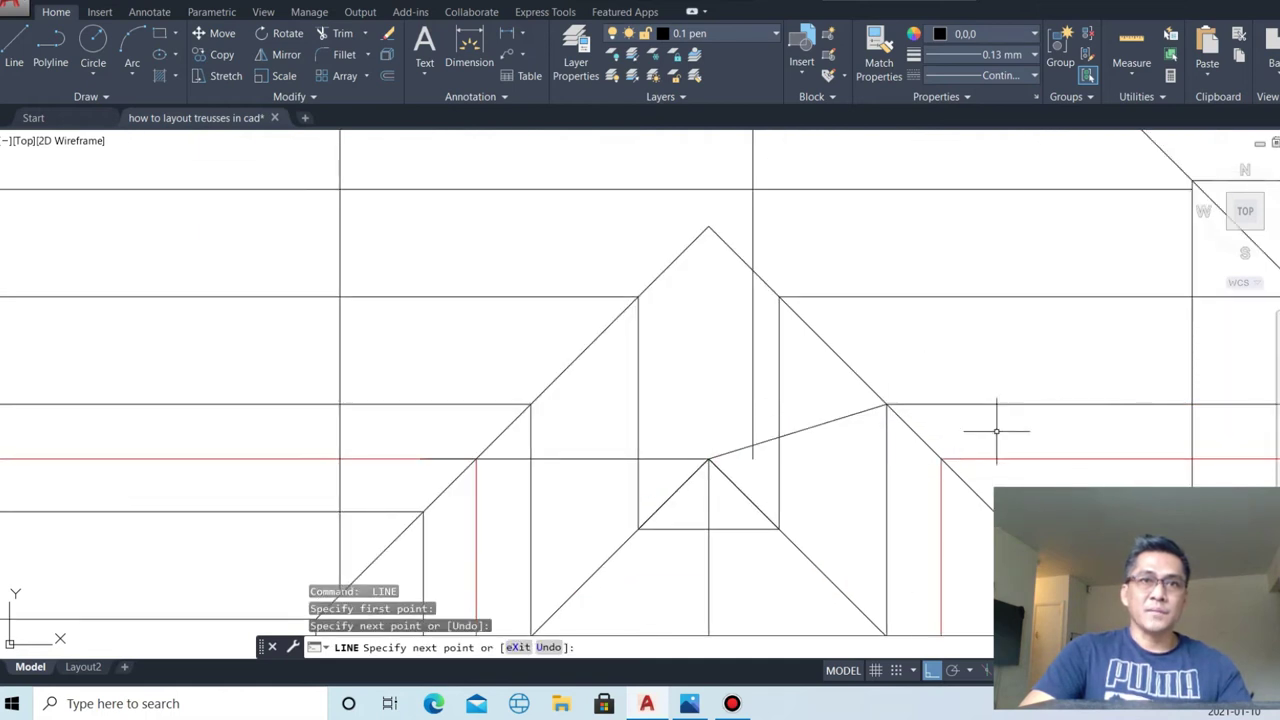
{"action": "key", "text": "Escape"}
{"action": "left_click", "coordinate": [824, 412]}
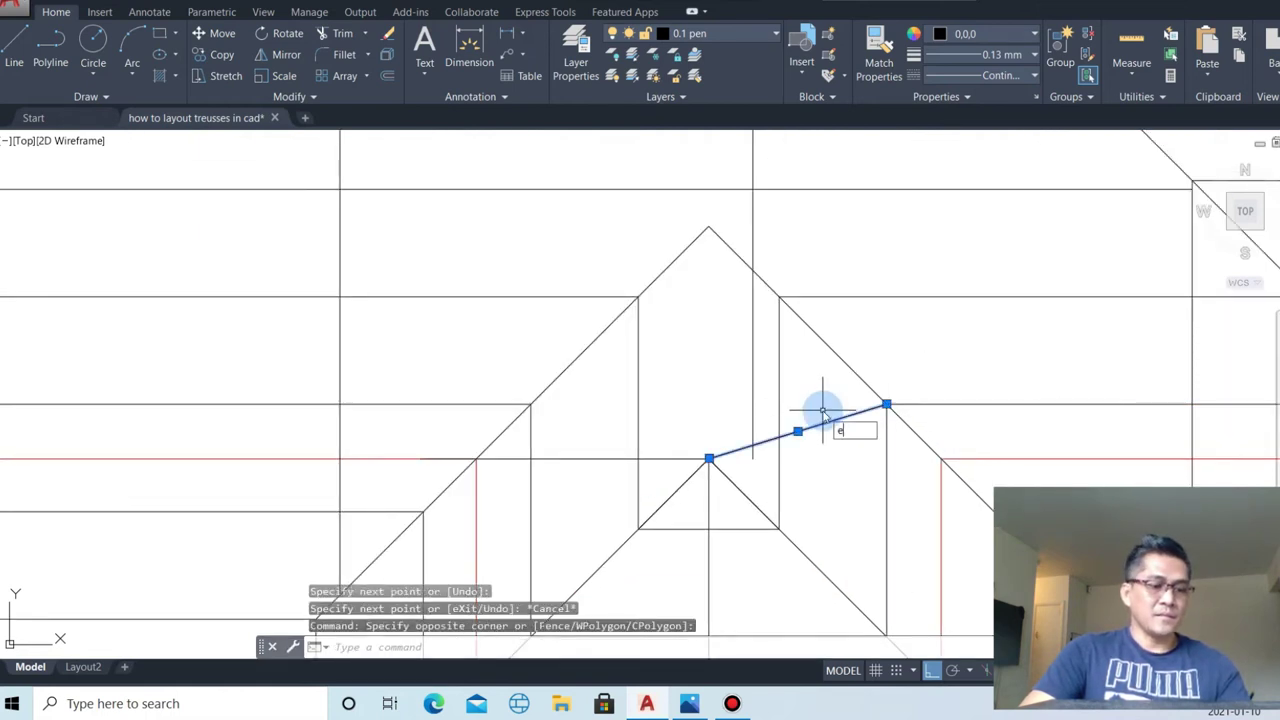
{"action": "key", "text": "Return"}
- Draw a horizontal line from the small apex to the right diagonal and trim around it
{"action": "type", "text": "l"}
{"action": "key", "text": "Return"}
{"action": "left_click", "coordinate": [709, 459]}
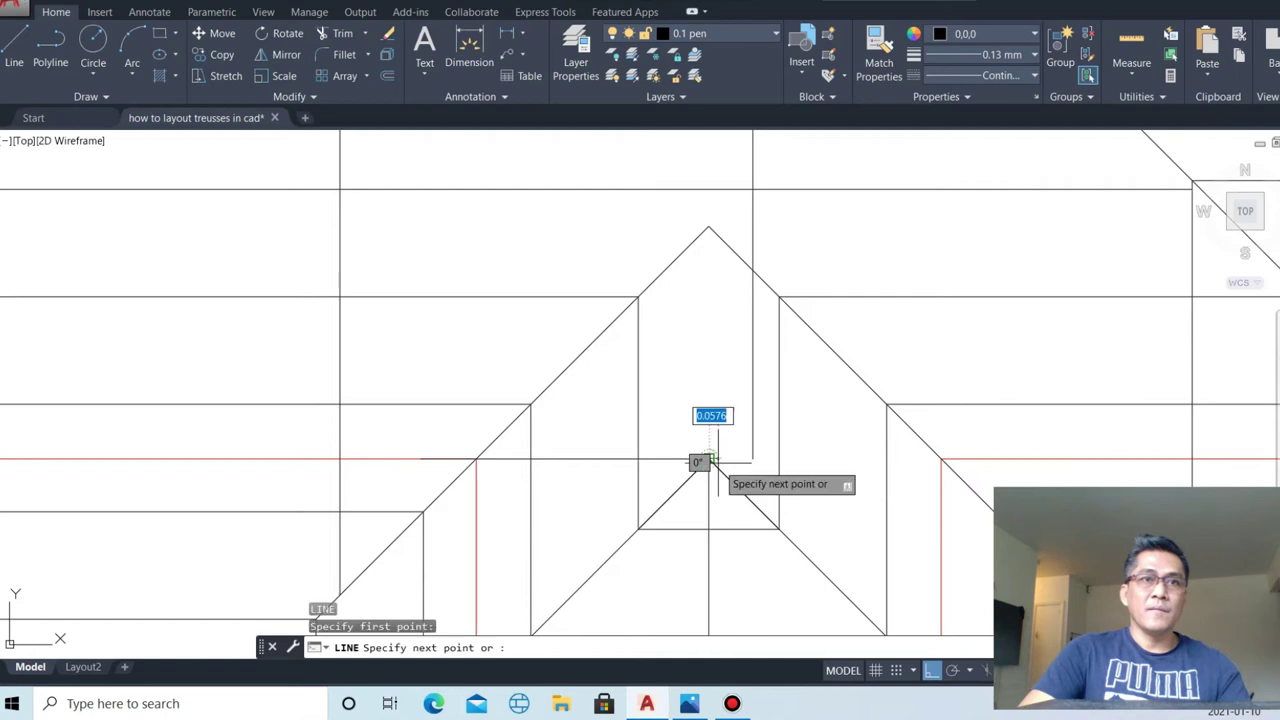
{"action": "left_click", "coordinate": [940, 459]}
{"action": "key", "text": "Escape"}
{"action": "scroll", "coordinate": [433, 466], "scroll_direction": "up", "scroll_amount": 5}
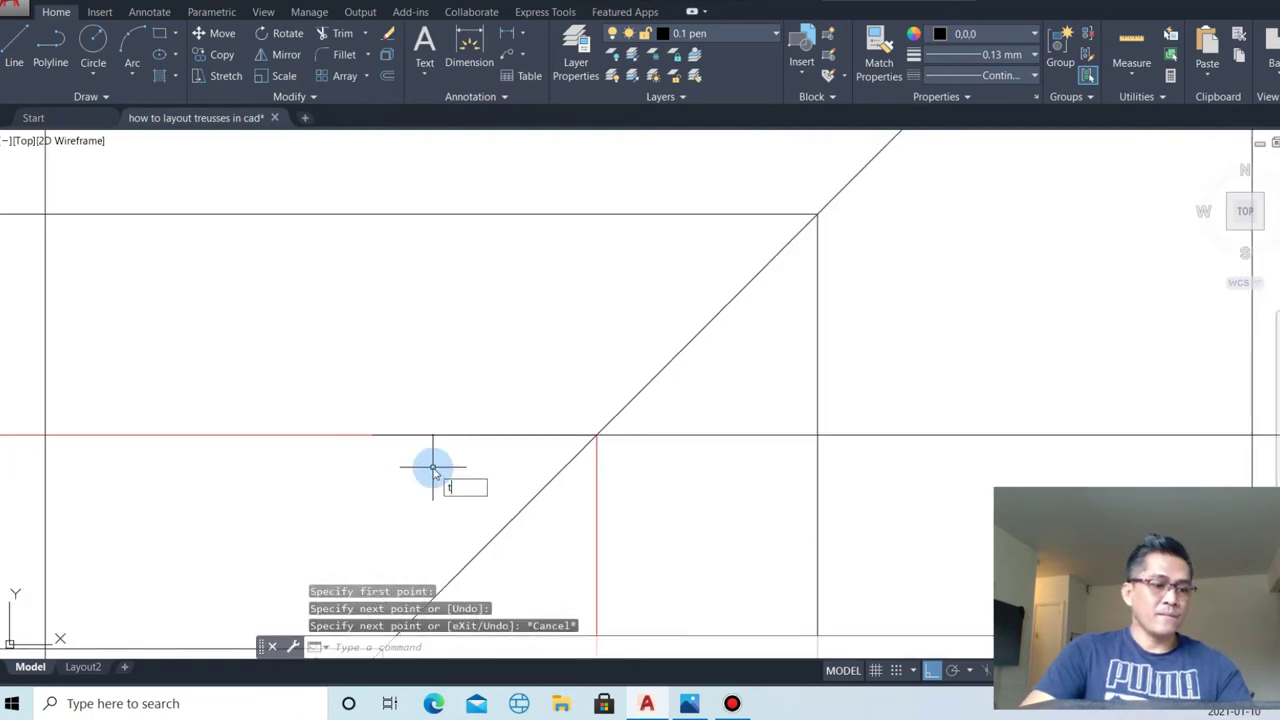
{"action": "type", "text": "tr"}
{"action": "key", "text": "Return"}
{"action": "key", "text": "Return"}
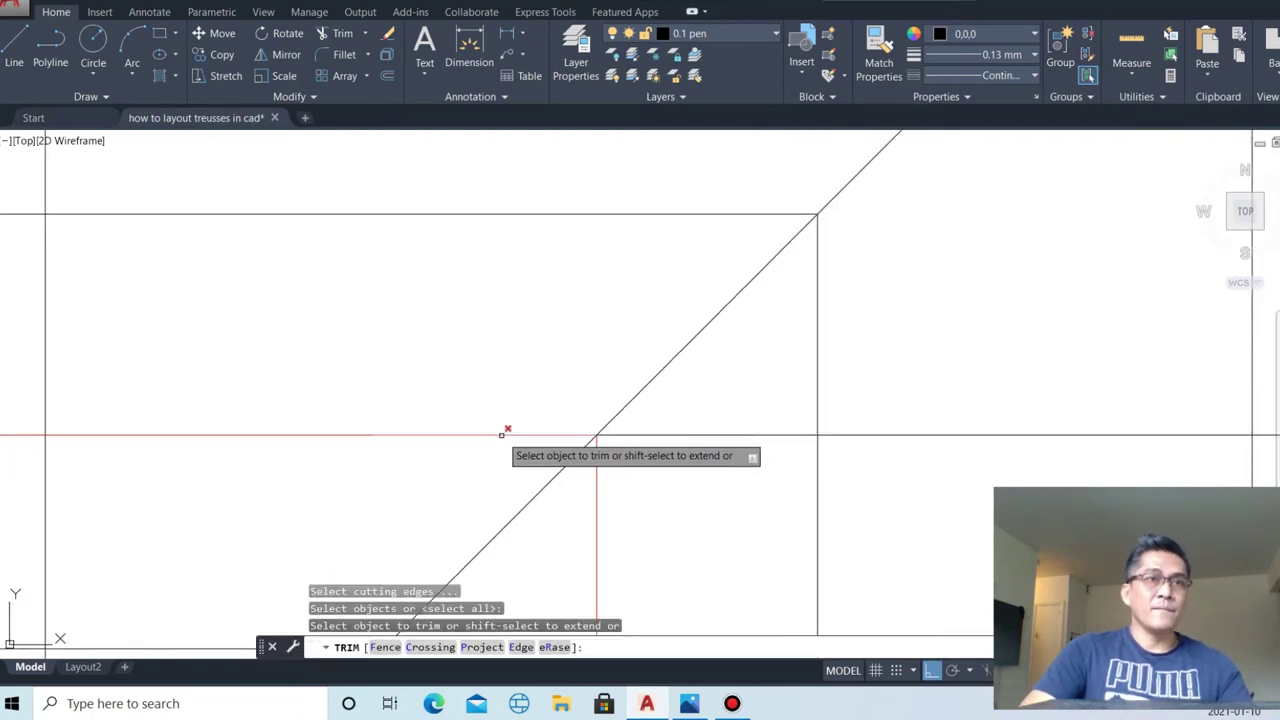
{"action": "key", "text": "Escape"}
{"action": "scroll", "coordinate": [843, 271], "scroll_direction": "down", "scroll_amount": 5}
{"action": "scroll", "coordinate": [845, 280], "scroll_direction": "down", "scroll_amount": 2}
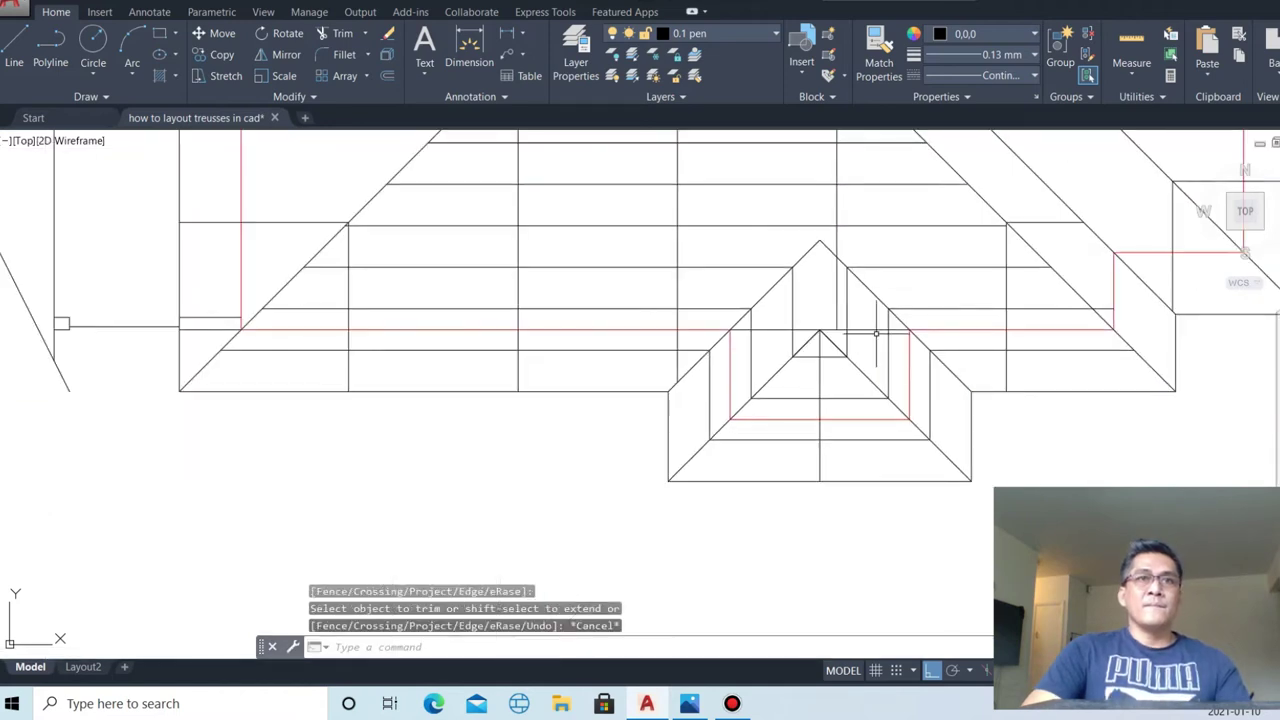
{"action": "scroll", "coordinate": [875, 300], "scroll_direction": "up", "scroll_amount": 2}
- Draw a vertical line from the small apex up to the ridge
{"action": "type", "text": "l"}
{"action": "key", "text": "Return"}
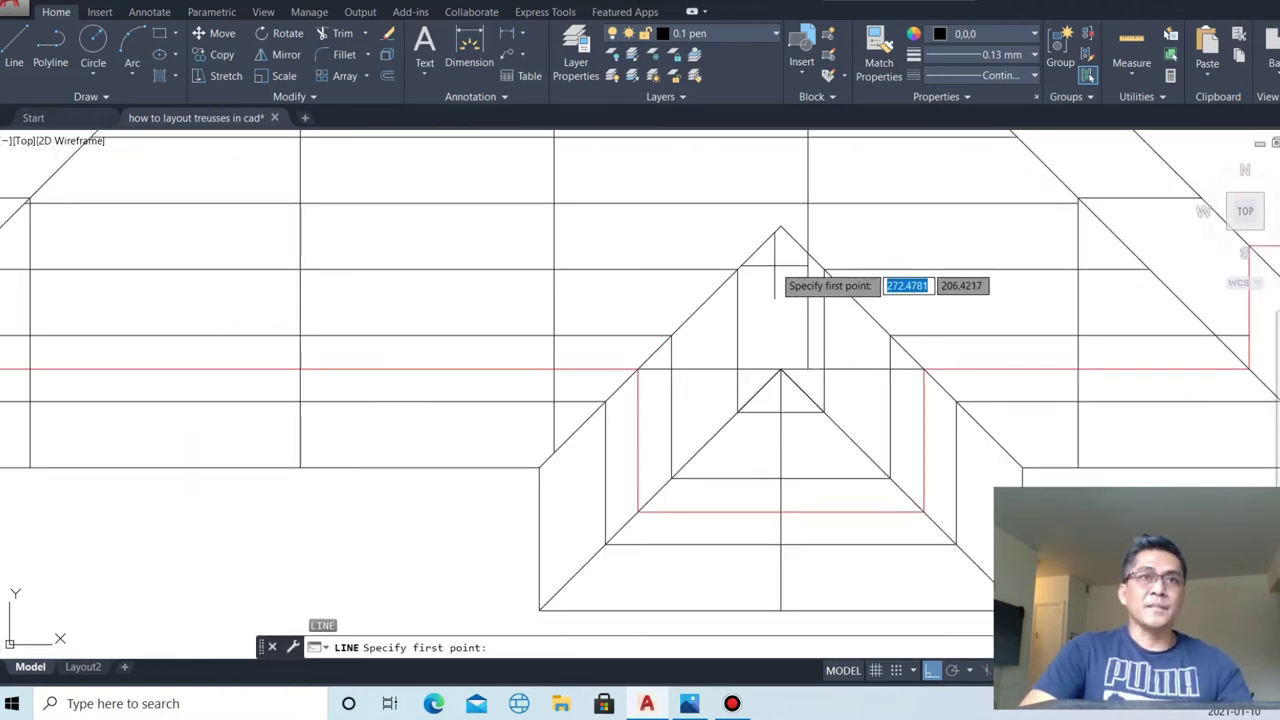
{"action": "left_click", "coordinate": [781, 370]}
{"action": "key", "text": "Escape"}
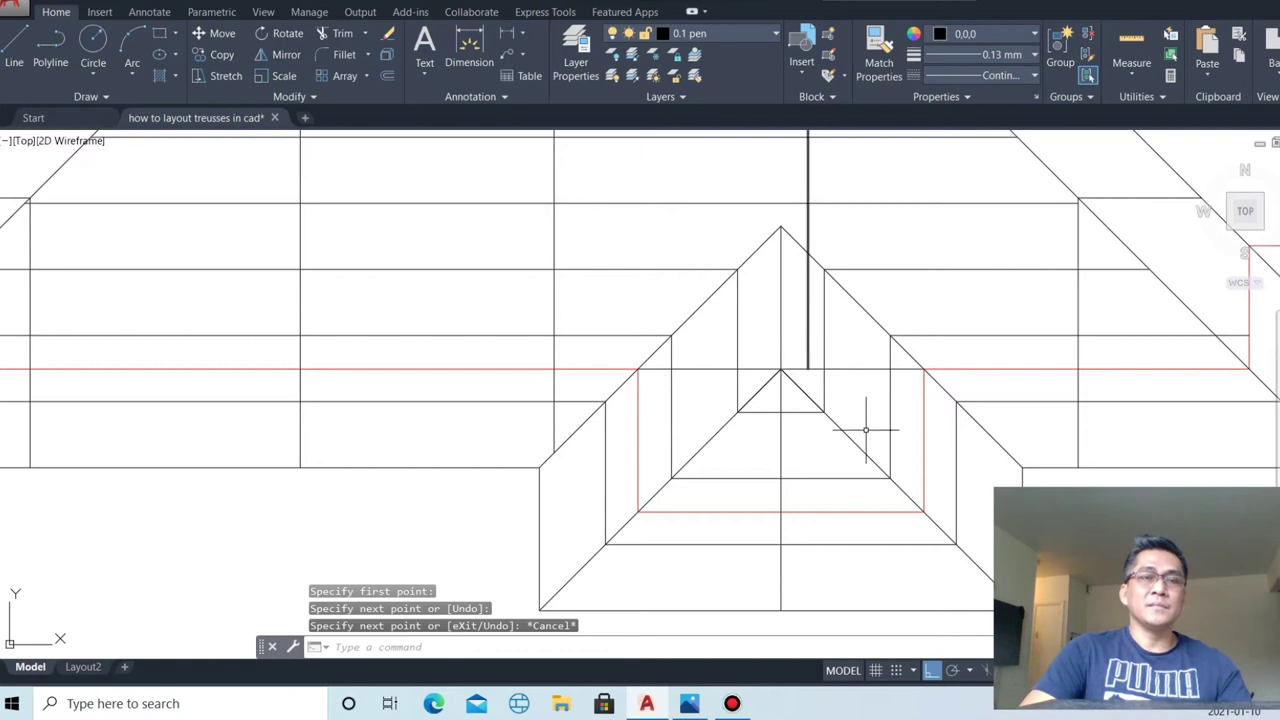
{"action": "scroll", "coordinate": [850, 410], "scroll_direction": "down", "scroll_amount": 5}
{"action": "scroll", "coordinate": [491, 300], "scroll_direction": "up", "scroll_amount": 5}
{"action": "scroll", "coordinate": [481, 375], "scroll_direction": "up", "scroll_amount": 2}
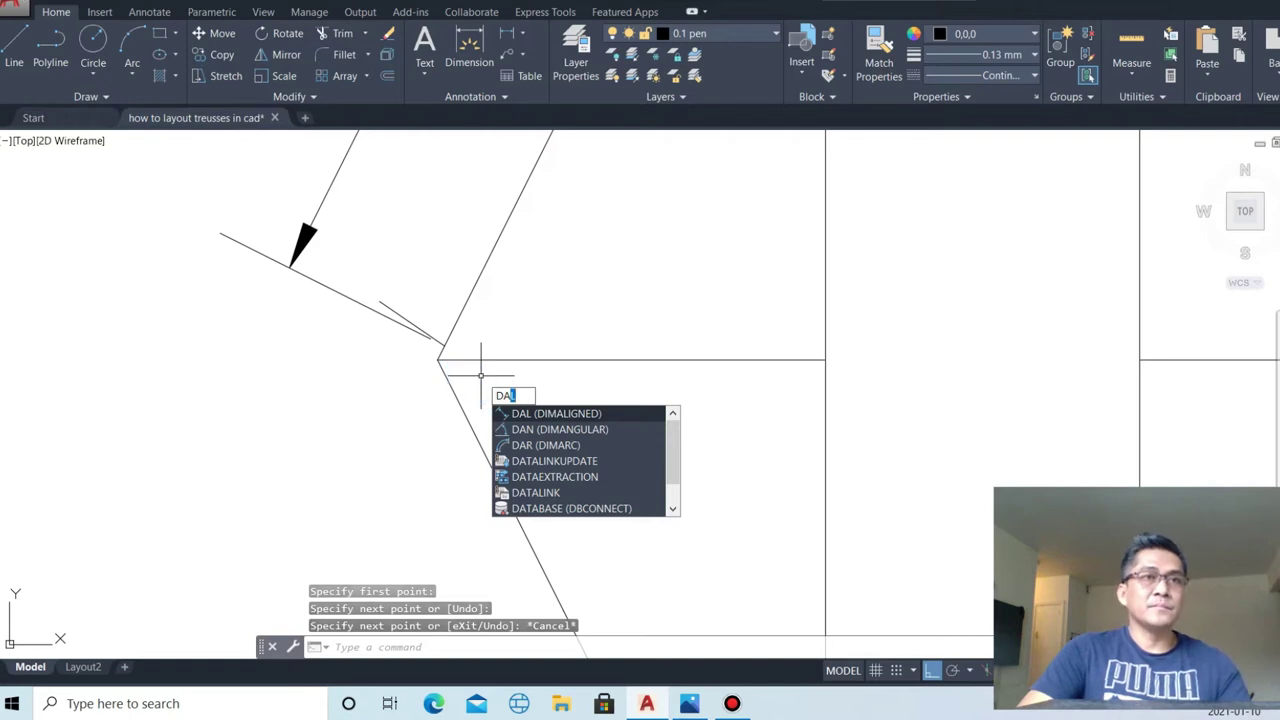
{"action": "key", "text": "Return"}
{"action": "key", "text": "Escape"}
{"action": "key", "text": "Escape"}
{"action": "type", "text": "l"}
{"action": "key", "text": "Return"}
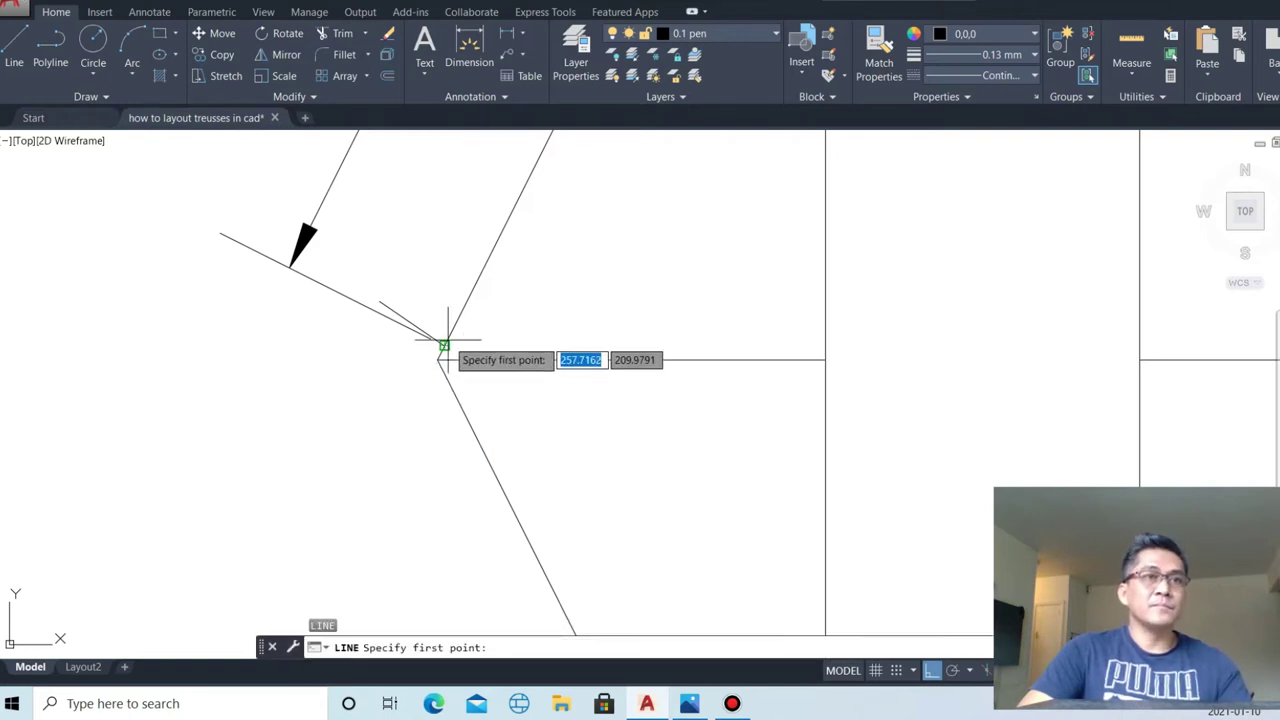
{"action": "left_click", "coordinate": [441, 358]}
{"action": "scroll", "coordinate": [441, 358], "scroll_direction": "down", "scroll_amount": 2}
{"action": "key", "text": "Escape"}
{"action": "scroll", "coordinate": [1090, 330], "scroll_direction": "up", "scroll_amount": 3}
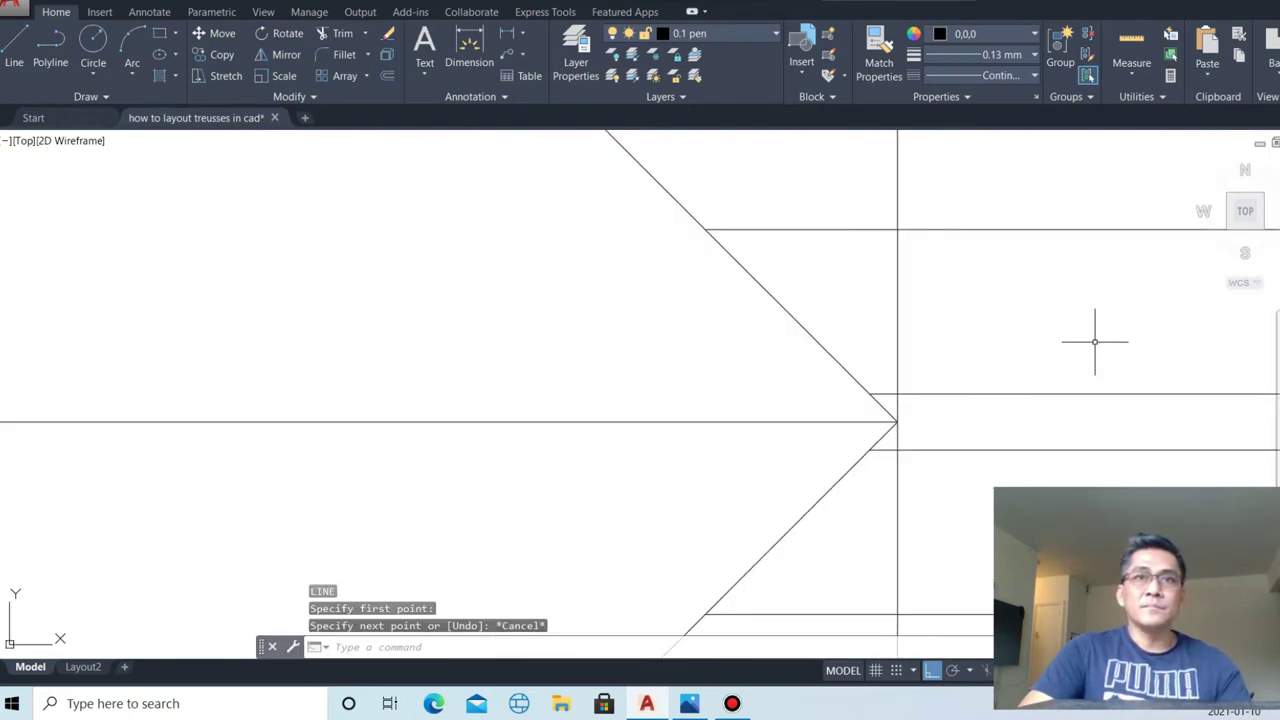
{"action": "type", "text": "DA"}
{"action": "key", "text": "Return"}
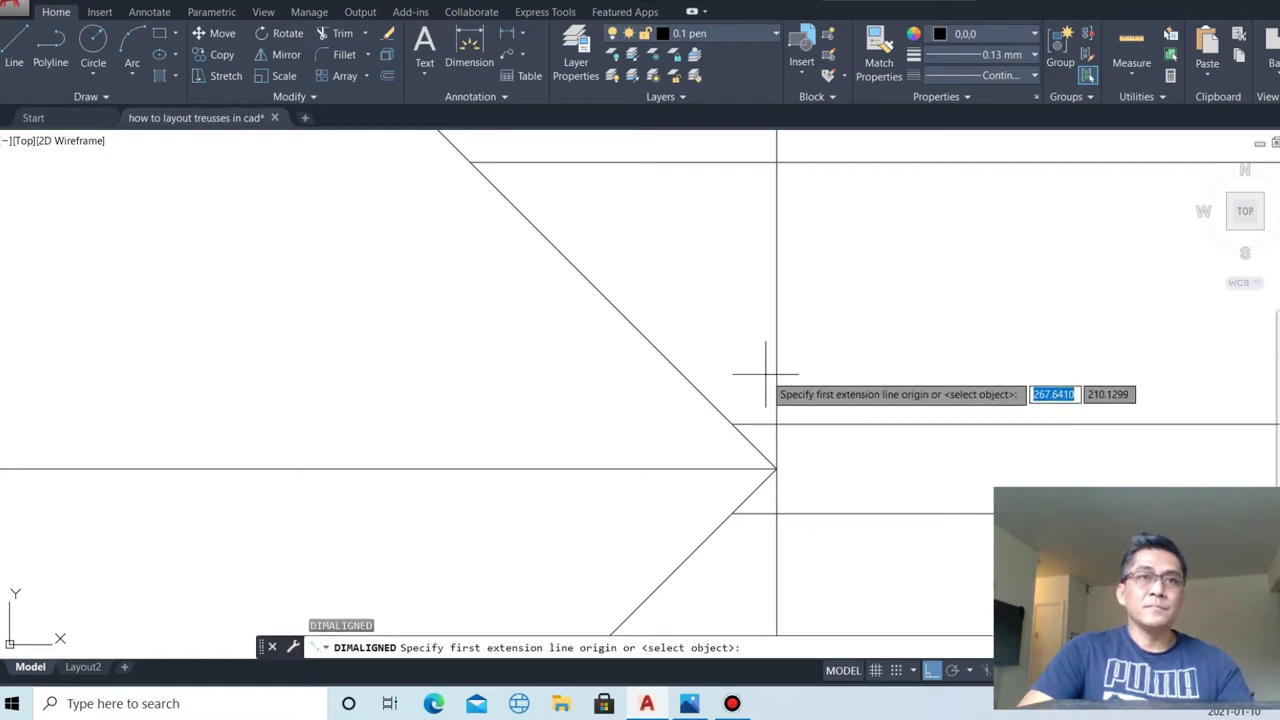
{"action": "left_click", "coordinate": [776, 451]}
{"action": "left_click", "coordinate": [776, 464]}
{"action": "key", "text": "Escape"}
{"action": "scroll", "coordinate": [660, 405], "scroll_direction": "down", "scroll_amount": 3}
{"action": "scroll", "coordinate": [660, 405], "scroll_direction": "down", "scroll_amount": 3}
{"action": "scroll", "coordinate": [623, 380], "scroll_direction": "up", "scroll_amount": 2}
{"action": "scroll", "coordinate": [580, 337], "scroll_direction": "up", "scroll_amount": 3}
{"action": "scroll", "coordinate": [558, 367], "scroll_direction": "up", "scroll_amount": 2}
{"action": "scroll", "coordinate": [603, 380], "scroll_direction": "down", "scroll_amount": 3}
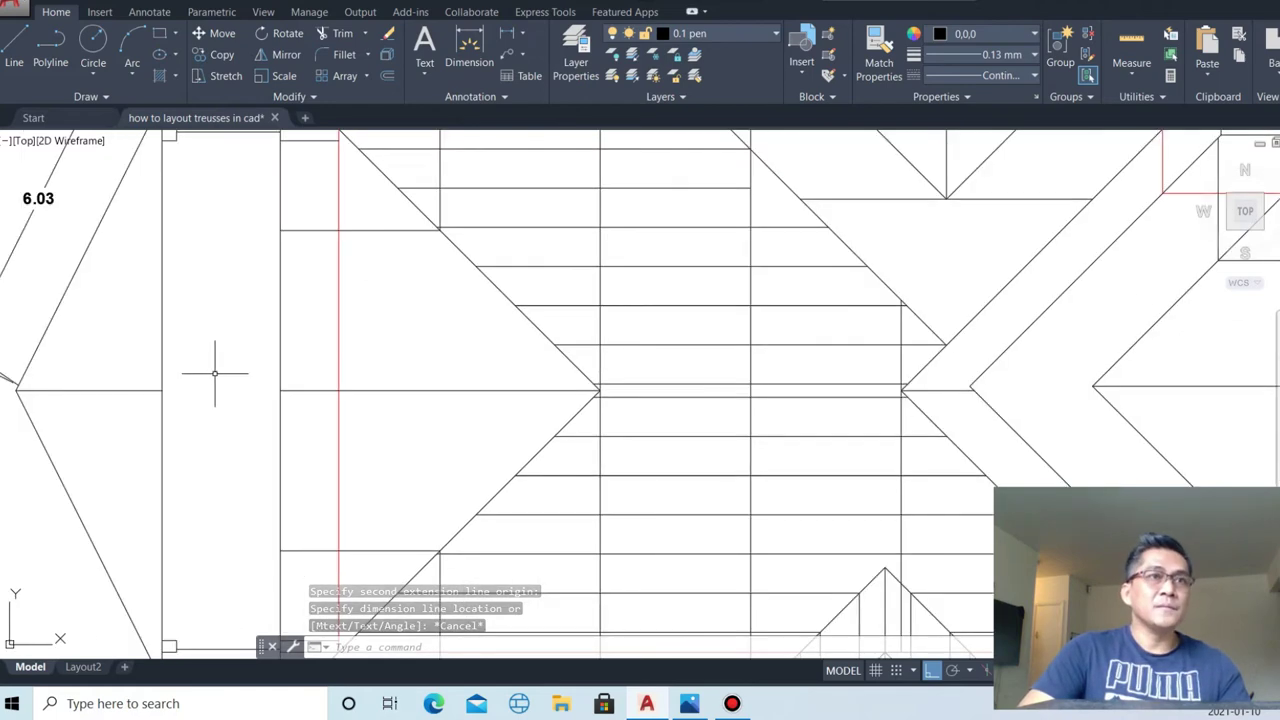
{"action": "middle_click_drag", "start_coordinate": [217, 371], "coordinate": [367, 380]}
{"action": "scroll", "coordinate": [234, 382], "scroll_direction": "up", "scroll_amount": 5}
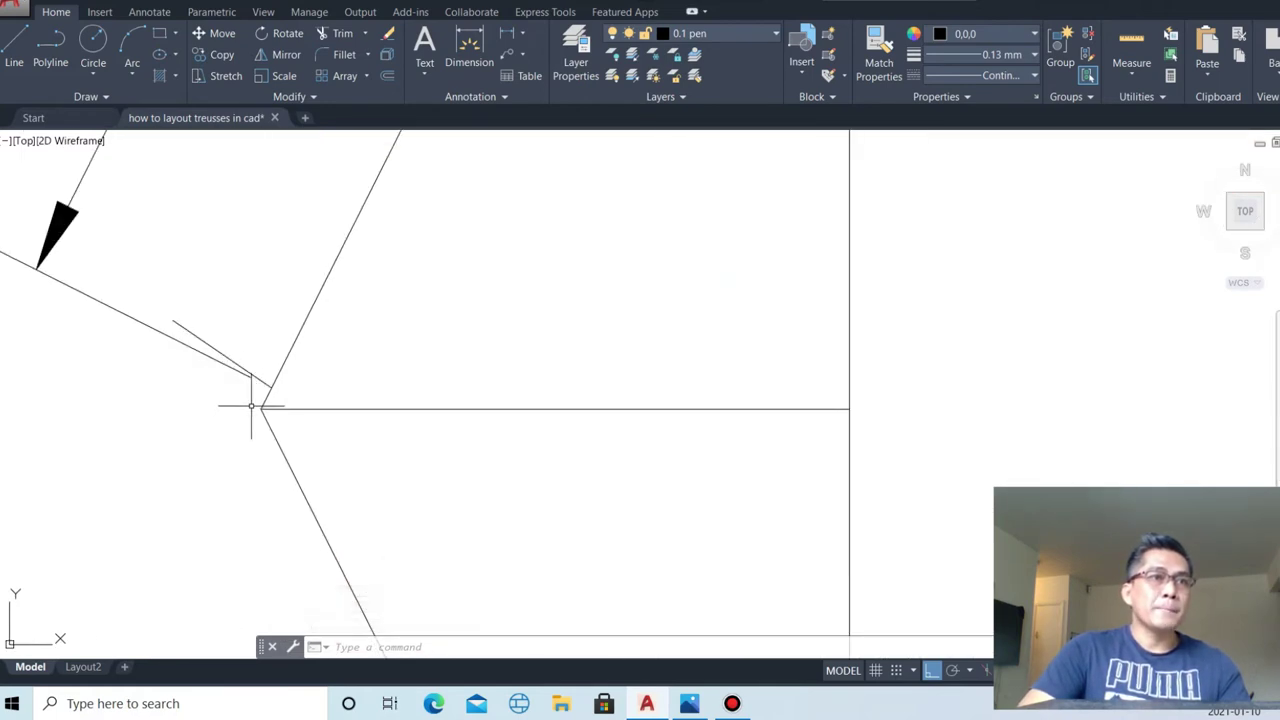
{"action": "scroll", "coordinate": [255, 407], "scroll_direction": "up", "scroll_amount": 2}
{"action": "type", "text": "l"}
{"action": "key", "text": "Return"}
{"action": "left_click", "coordinate": [282, 377]}
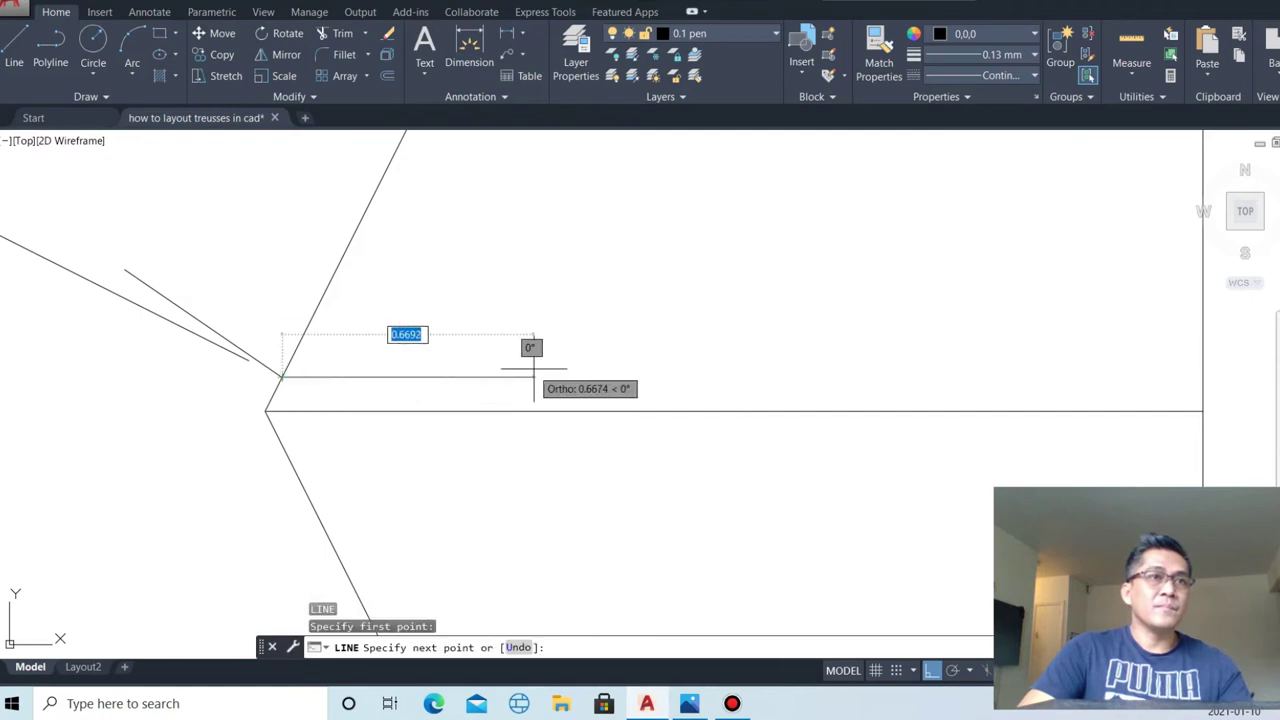
{"action": "left_click", "coordinate": [533, 377]}
{"action": "key", "text": "Escape"}
{"action": "type", "text": "l"}
{"action": "key", "text": "Return"}
{"action": "left_click", "coordinate": [439, 285]}
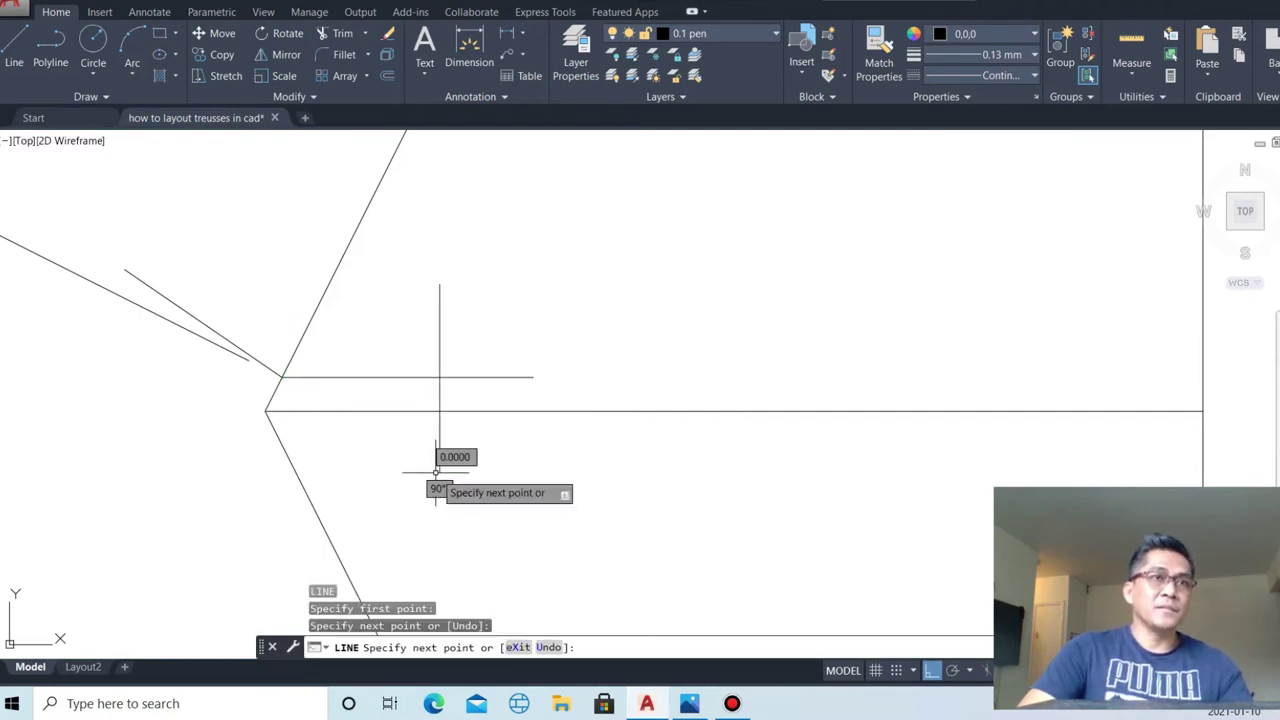
{"action": "left_click", "coordinate": [439, 471]}
{"action": "key", "text": "Escape"}
{"action": "key", "text": "Return"}
{"action": "left_click", "coordinate": [439, 377]}
{"action": "left_click", "coordinate": [439, 410]}
{"action": "key", "text": "Escape"}
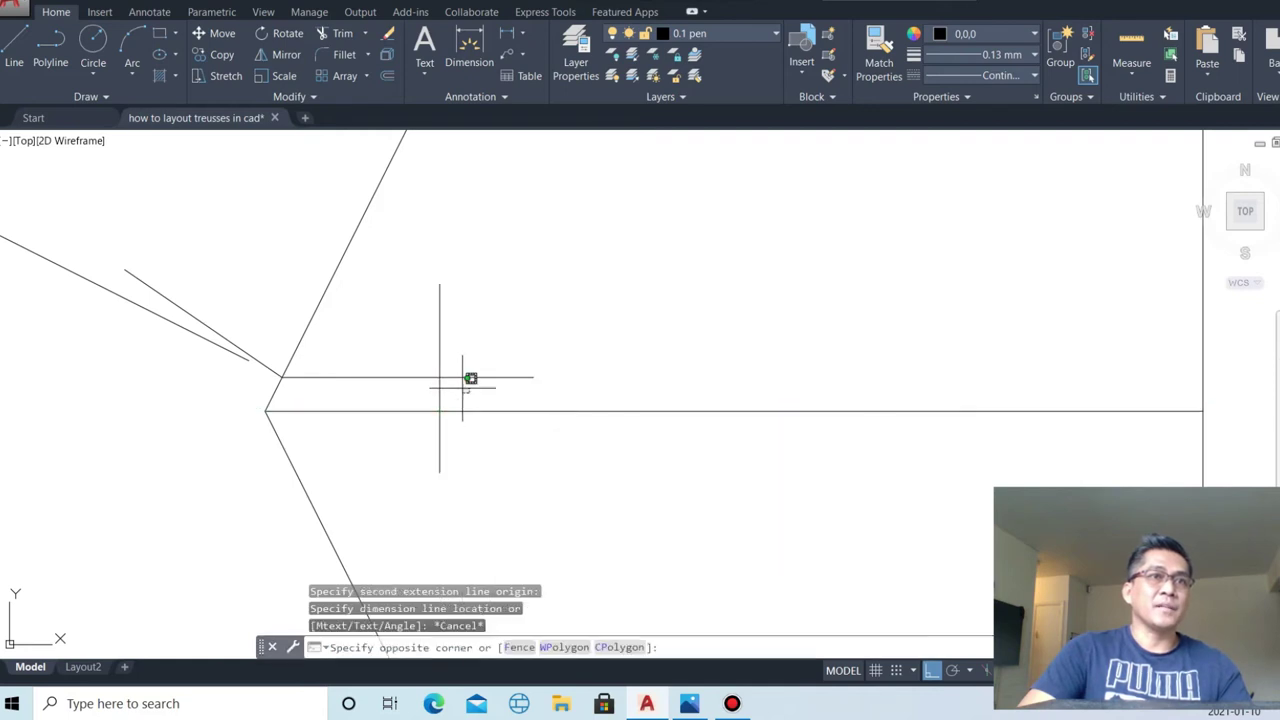
{"action": "left_click", "coordinate": [414, 366]}
{"action": "type", "text": "e"}
{"action": "key", "text": "Return"}
{"action": "scroll", "coordinate": [400, 400], "scroll_direction": "down", "scroll_amount": 5}
{"action": "scroll", "coordinate": [935, 396], "scroll_direction": "up", "scroll_amount": 3}
- Erase the two horizontal lines beside the hip apex
{"action": "scroll", "coordinate": [935, 396], "scroll_direction": "up", "scroll_amount": 4}
{"action": "left_click_drag", "start_coordinate": [831, 466], "coordinate": [808, 400]}
{"action": "key", "text": "Escape"}
{"action": "key", "text": "Escape"}
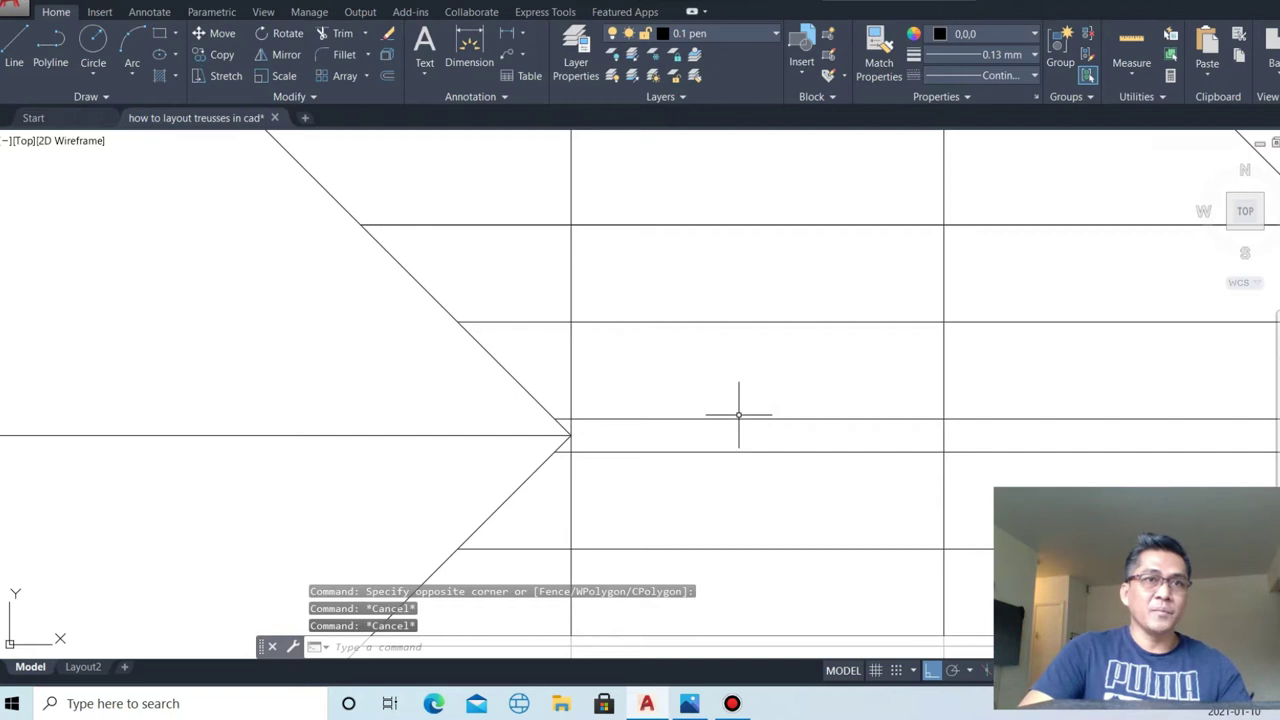
{"action": "left_click_drag", "start_coordinate": [702, 466], "coordinate": [680, 404]}
{"action": "type", "text": "e"}
{"action": "key", "text": "Return"}
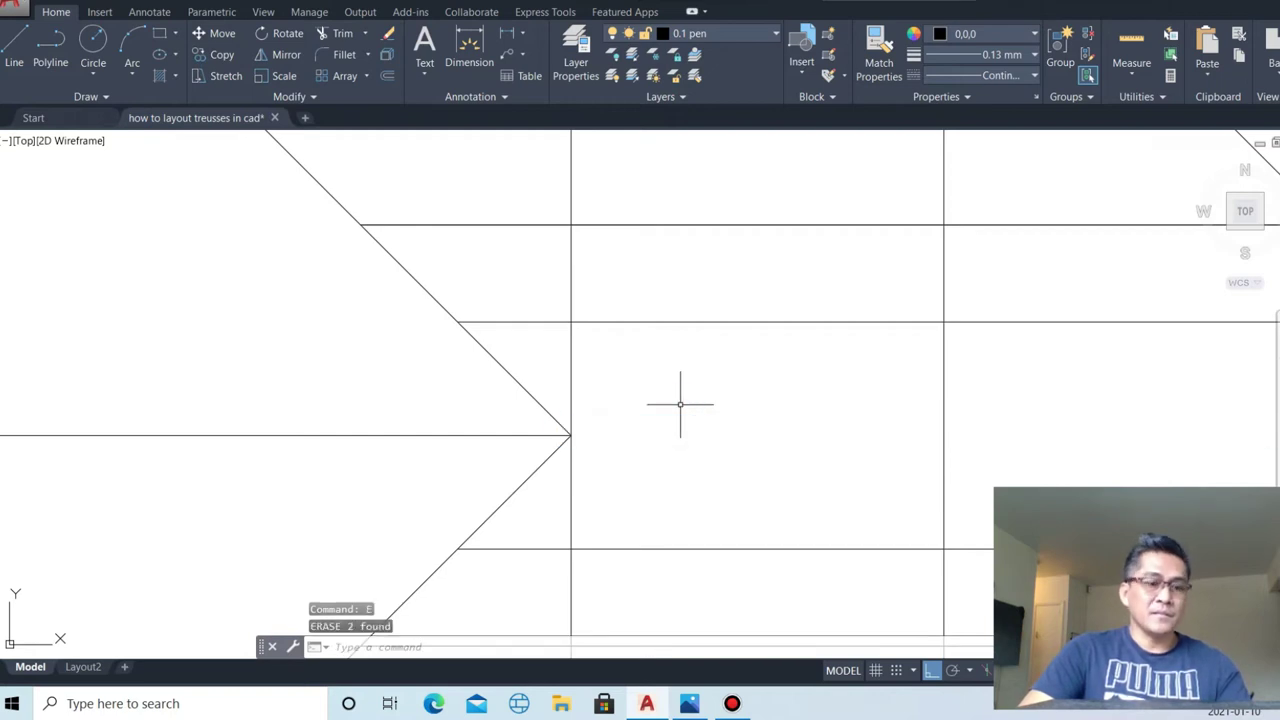
- Draw the ridge centre line from the hip apex to the valley point
{"action": "type", "text": "l"}
{"action": "key", "text": "Return"}
{"action": "left_click", "coordinate": [570, 435]}
{"action": "scroll", "coordinate": [570, 437], "scroll_direction": "down", "scroll_amount": 3}
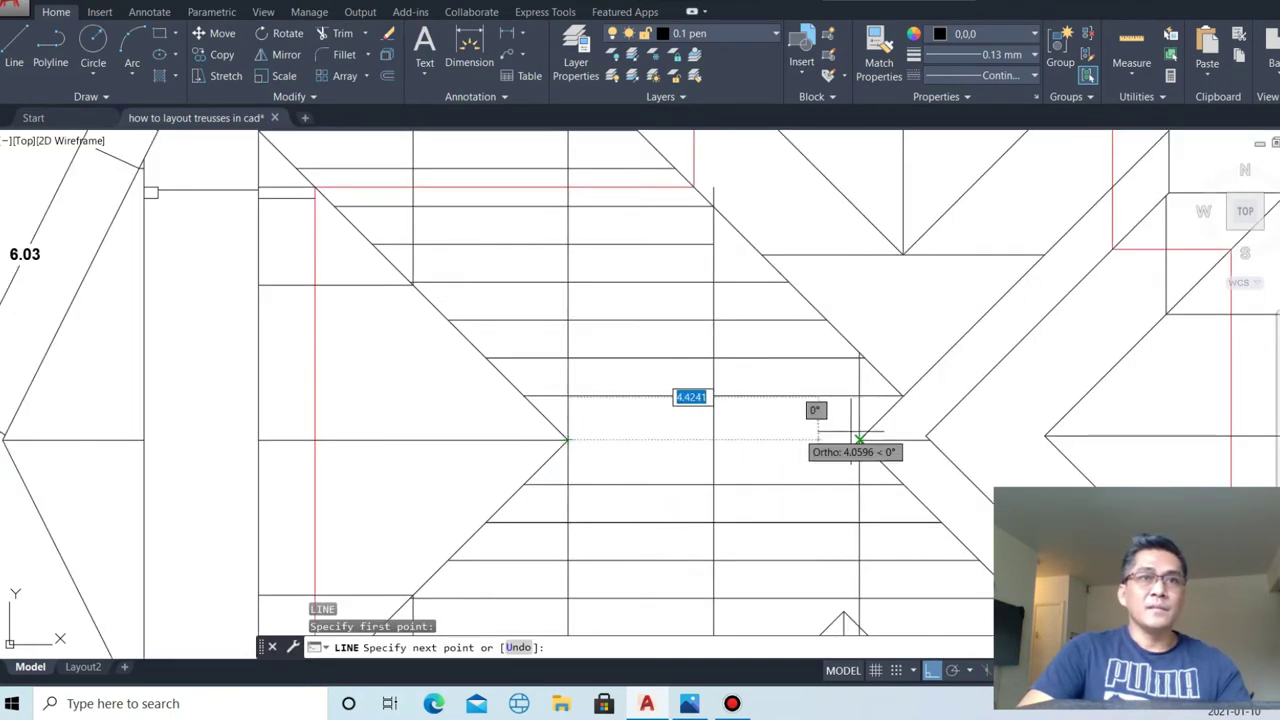
{"action": "left_click", "coordinate": [860, 440]}
{"action": "key", "text": "Escape"}
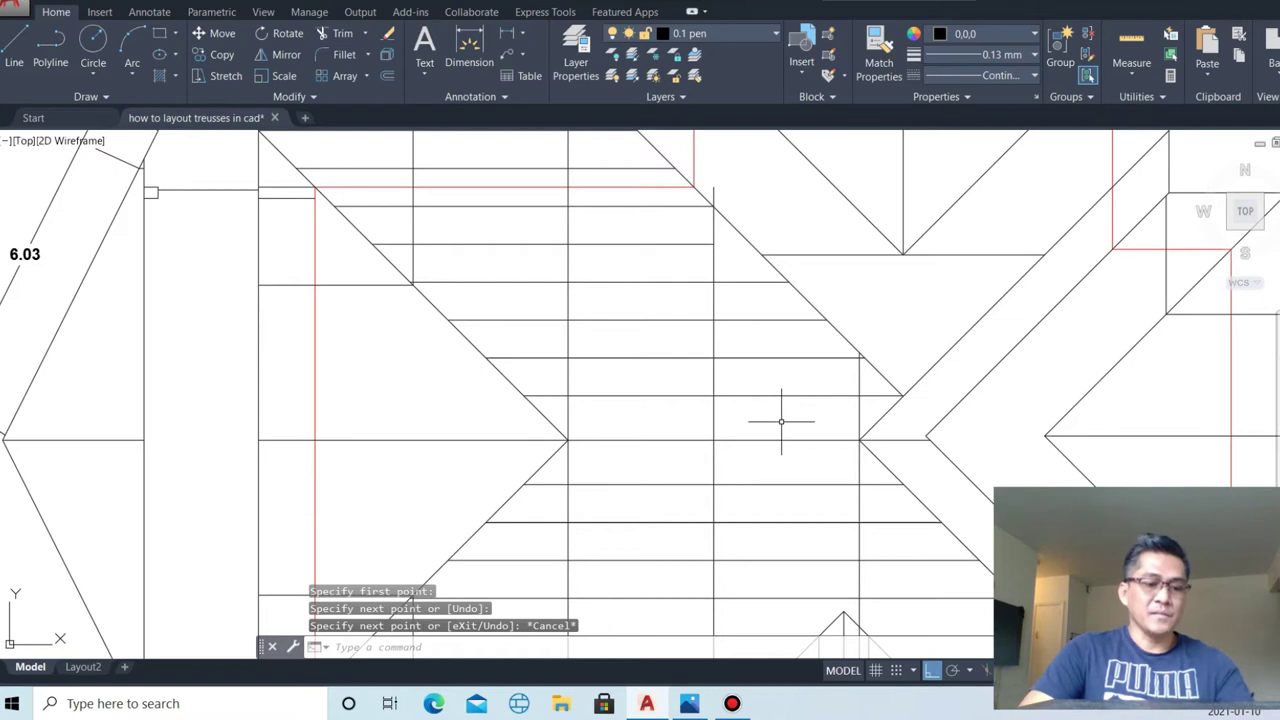
{"action": "type", "text": "o"}
- Offset the ridge line 0.09 above and below, then delete the centre line
{"action": "key", "text": "Return"}
{"action": "type", "text": ".09"}
{"action": "key", "text": "Return"}
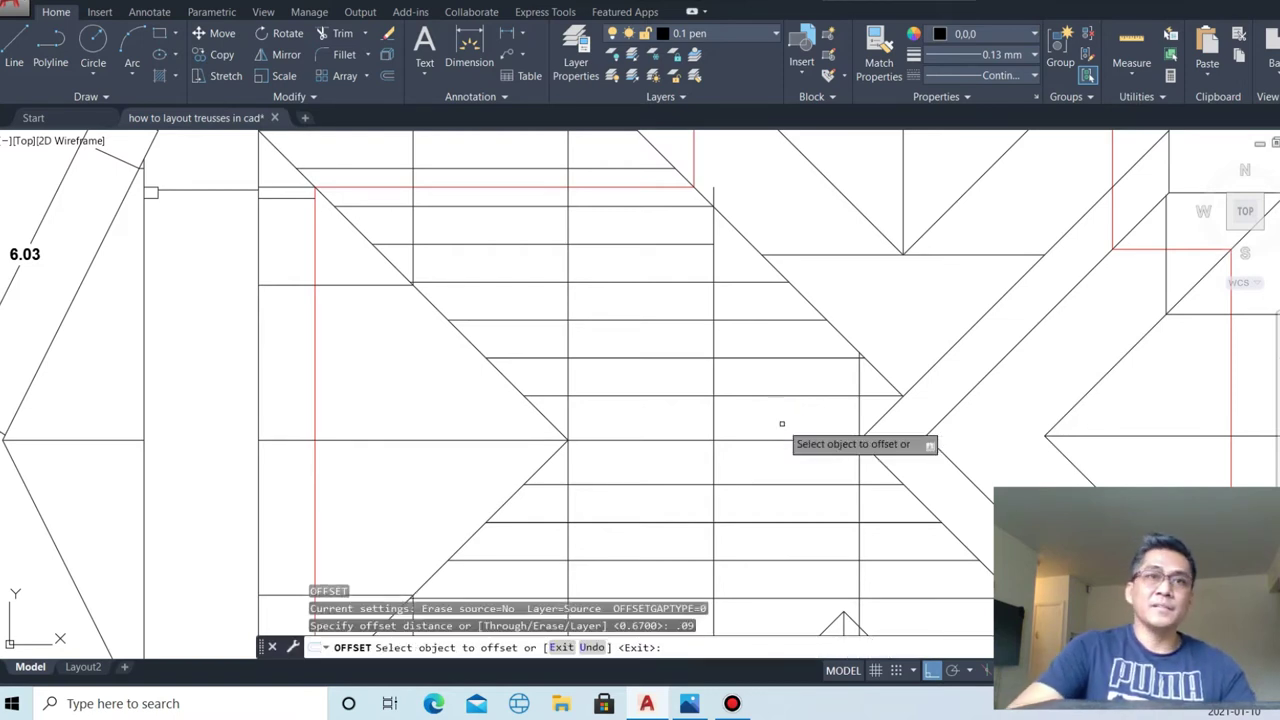
{"action": "left_click", "coordinate": [786, 441]}
{"action": "left_click", "coordinate": [780, 429]}
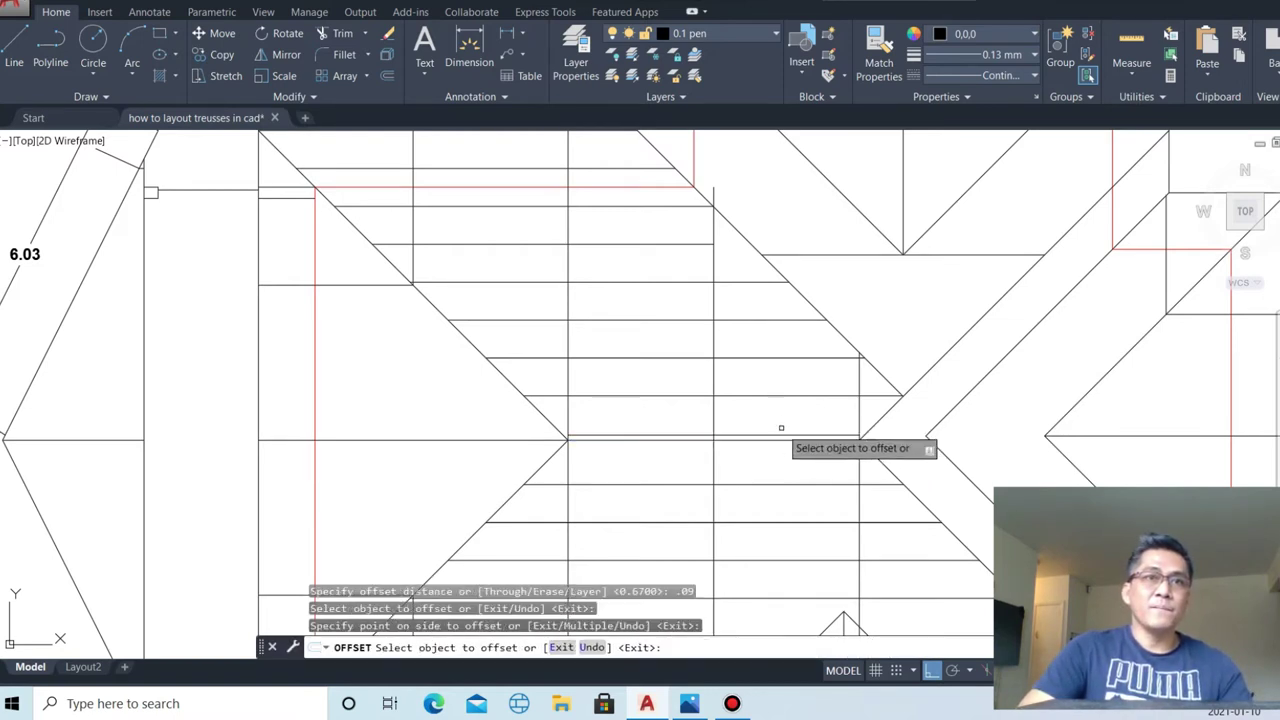
{"action": "scroll", "coordinate": [677, 442], "scroll_direction": "up", "scroll_amount": 4}
{"action": "left_click", "coordinate": [659, 430]}
{"action": "left_click", "coordinate": [659, 462]}
{"action": "key", "text": "Escape"}
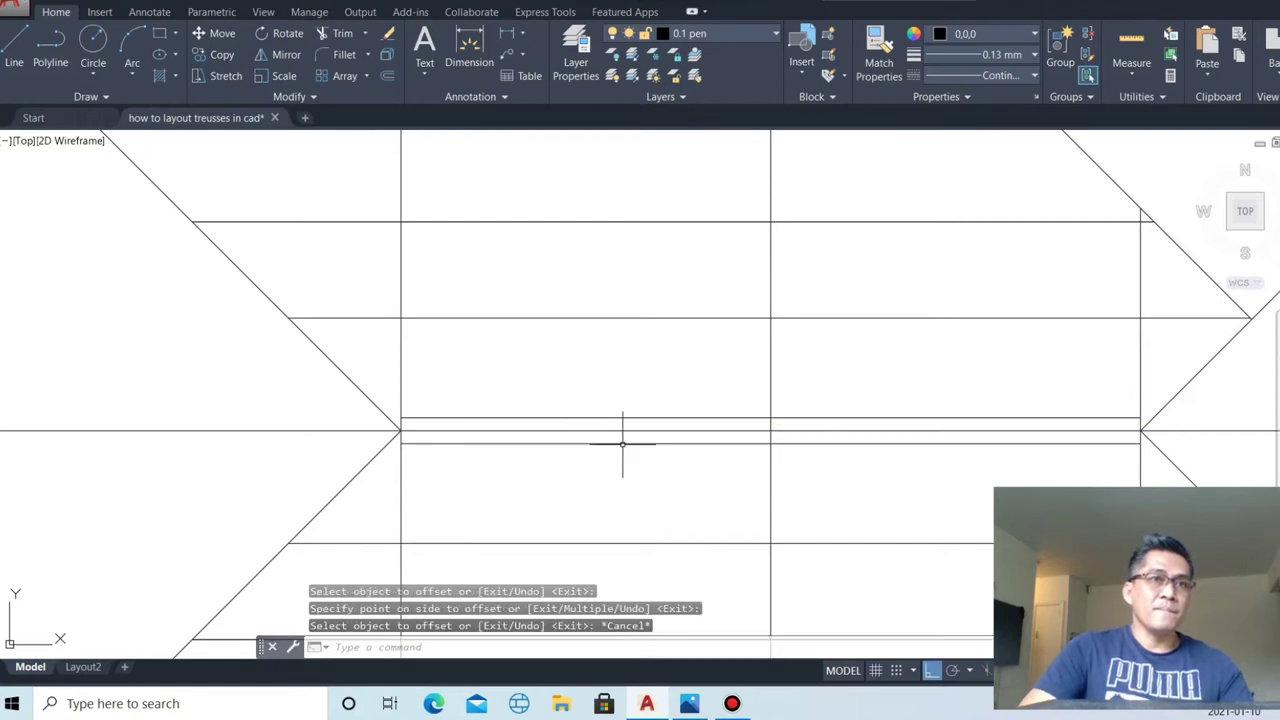
{"action": "left_click", "coordinate": [617, 430]}
{"action": "key", "text": "Return"}
- Extend the ridge-area lines using a window selection across them
{"action": "type", "text": "l"}
{"action": "key", "text": "Return"}
{"action": "key", "text": "Escape"}
{"action": "key", "text": "Return"}
{"action": "left_click", "coordinate": [554, 457]}
{"action": "left_click", "coordinate": [528, 408]}
{"action": "key", "text": "Escape"}
{"action": "type", "text": "e"}
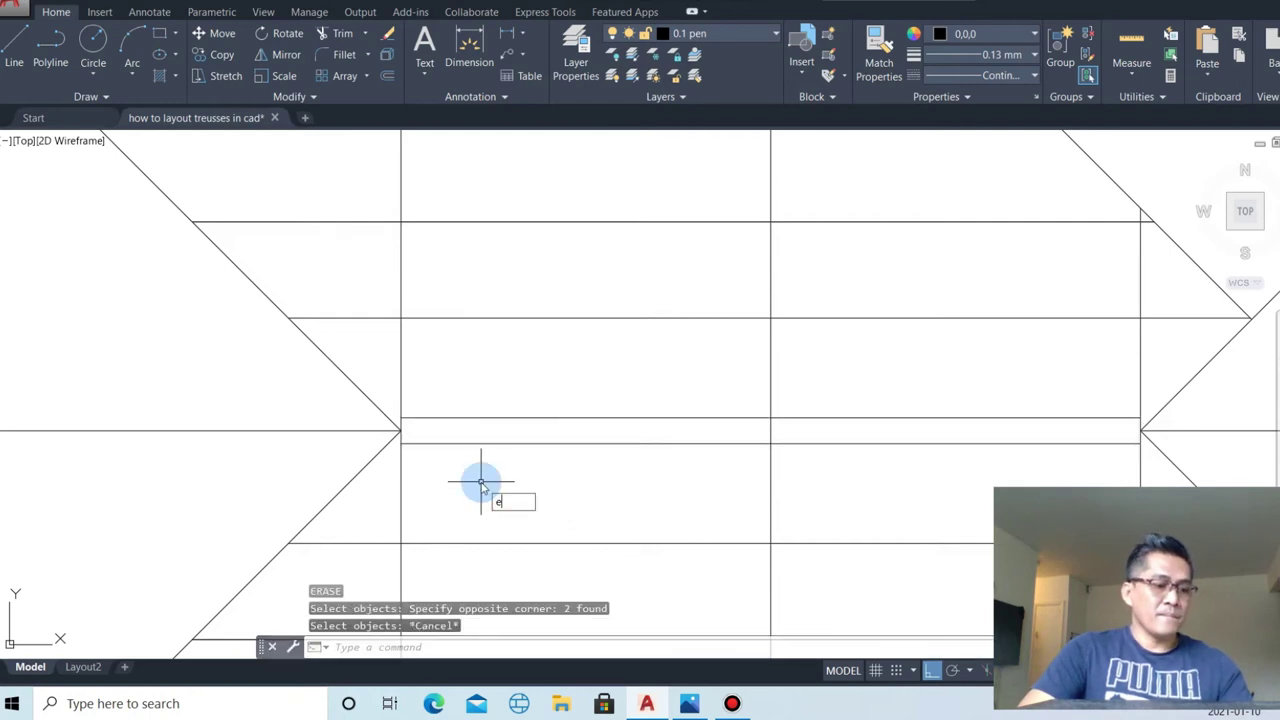
{"action": "type", "text": "x"}
{"action": "key", "text": "Return"}
{"action": "left_click", "coordinate": [714, 431]}
{"action": "left_click", "coordinate": [457, 403]}
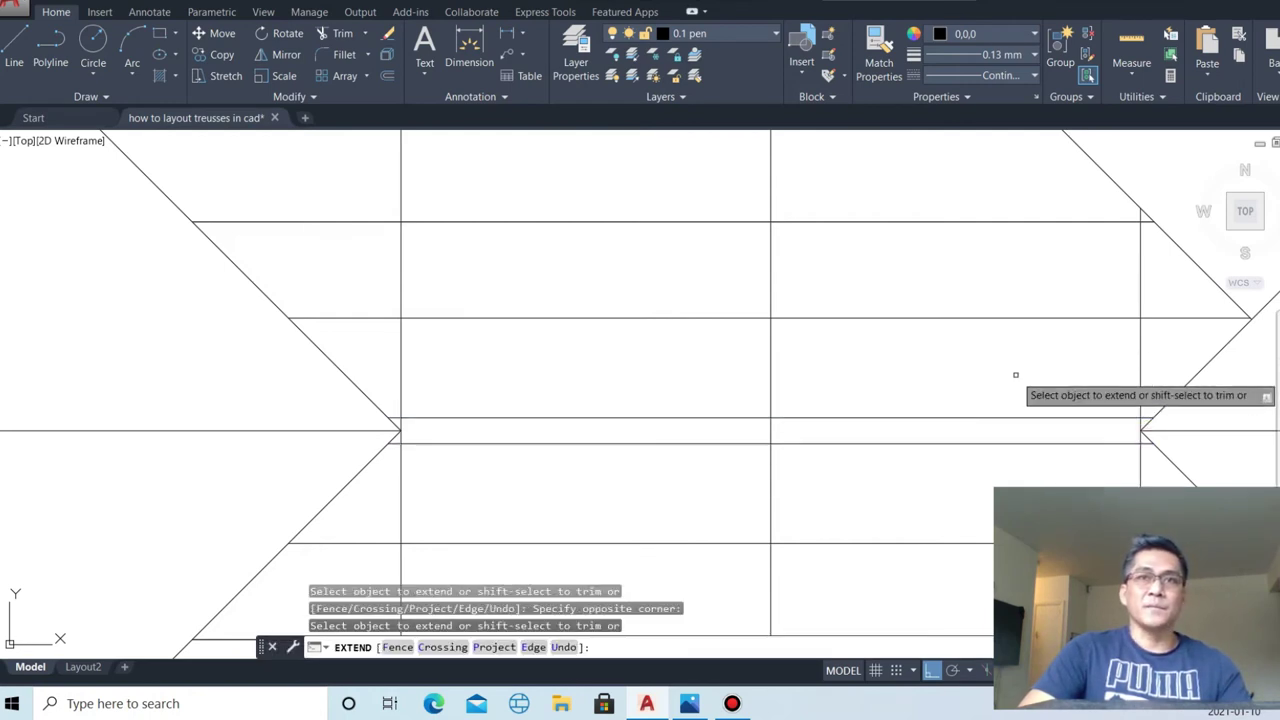
- Offset the front gable's centre line 0.09 to each side
{"action": "scroll", "coordinate": [700, 440], "scroll_direction": "down", "scroll_amount": 5}
{"action": "scroll", "coordinate": [810, 605], "scroll_direction": "up", "scroll_amount": 2}
{"action": "scroll", "coordinate": [780, 545], "scroll_direction": "down", "scroll_amount": 2}
{"action": "scroll", "coordinate": [773, 533], "scroll_direction": "up", "scroll_amount": 5}
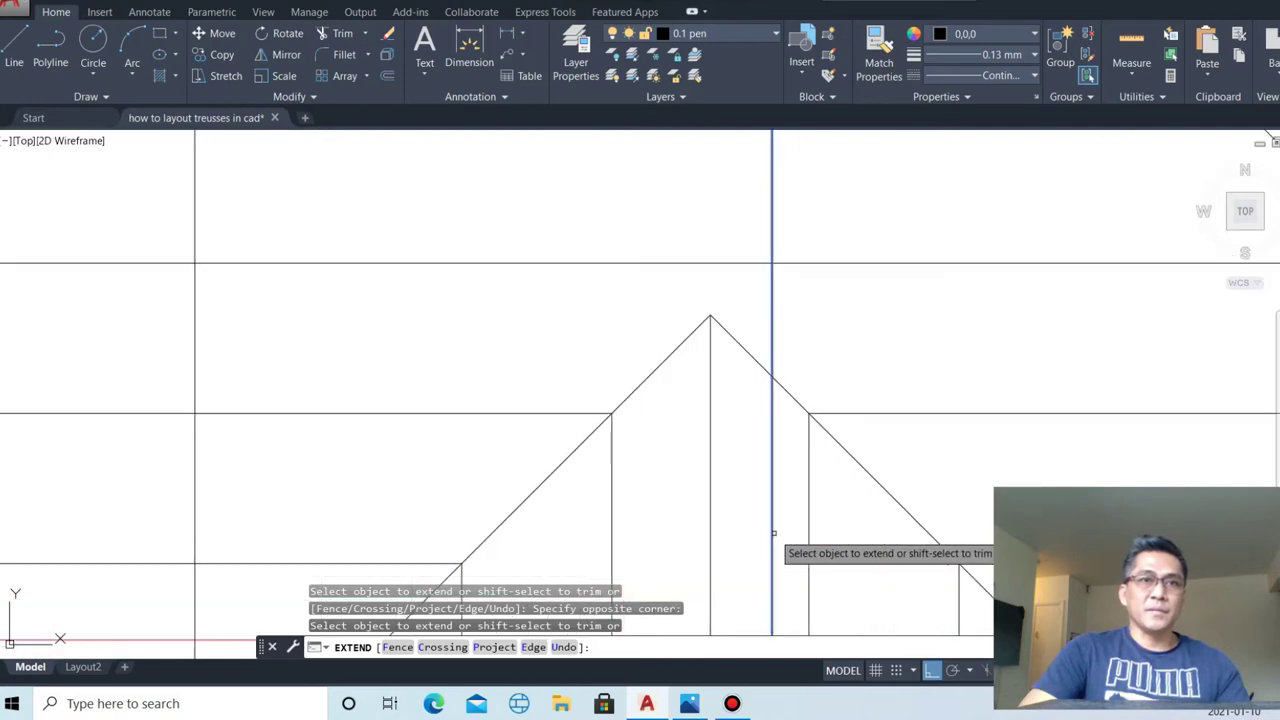
{"action": "key", "text": "Escape"}
{"action": "key", "text": "Return"}
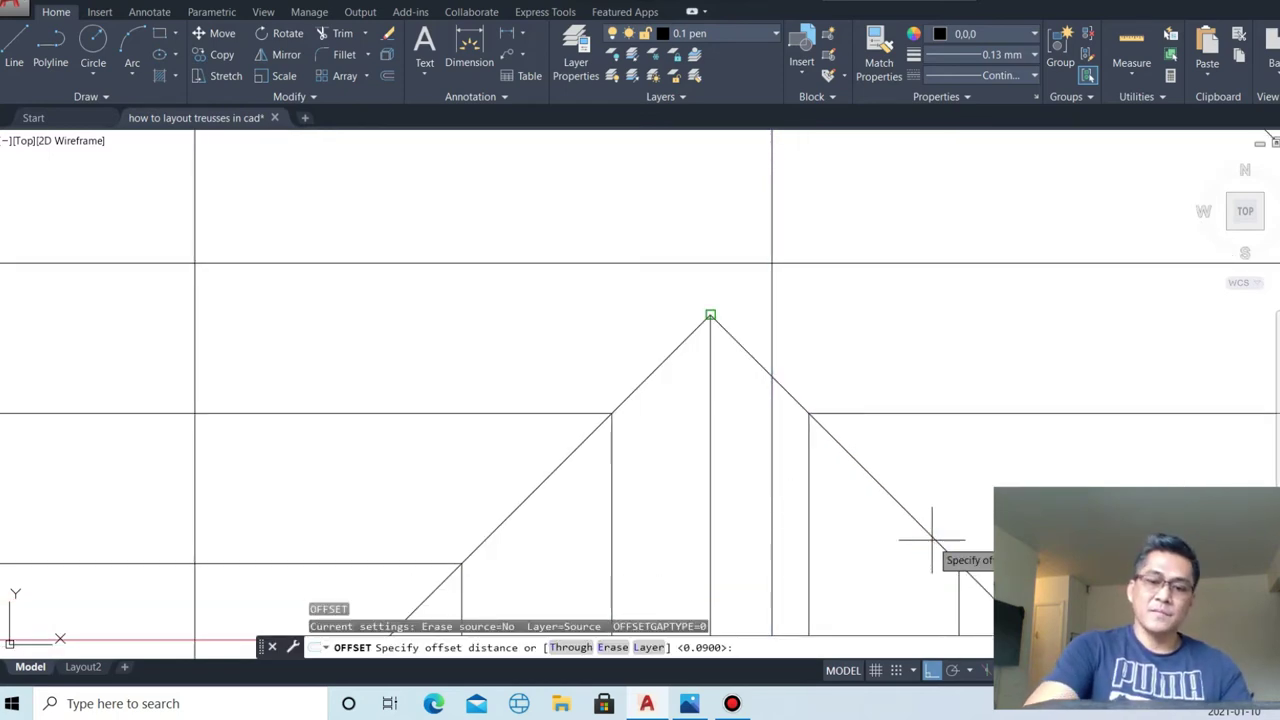
{"action": "type", "text": ".09"}
{"action": "key", "text": "Return"}
{"action": "left_click", "coordinate": [710, 390]}
{"action": "left_click", "coordinate": [703, 397]}
{"action": "left_click", "coordinate": [710, 397]}
{"action": "left_click", "coordinate": [715, 394]}
{"action": "key", "text": "Escape"}
- Erase the original gable centre line and trim the new lines at the apex
{"action": "left_click", "coordinate": [711, 392]}
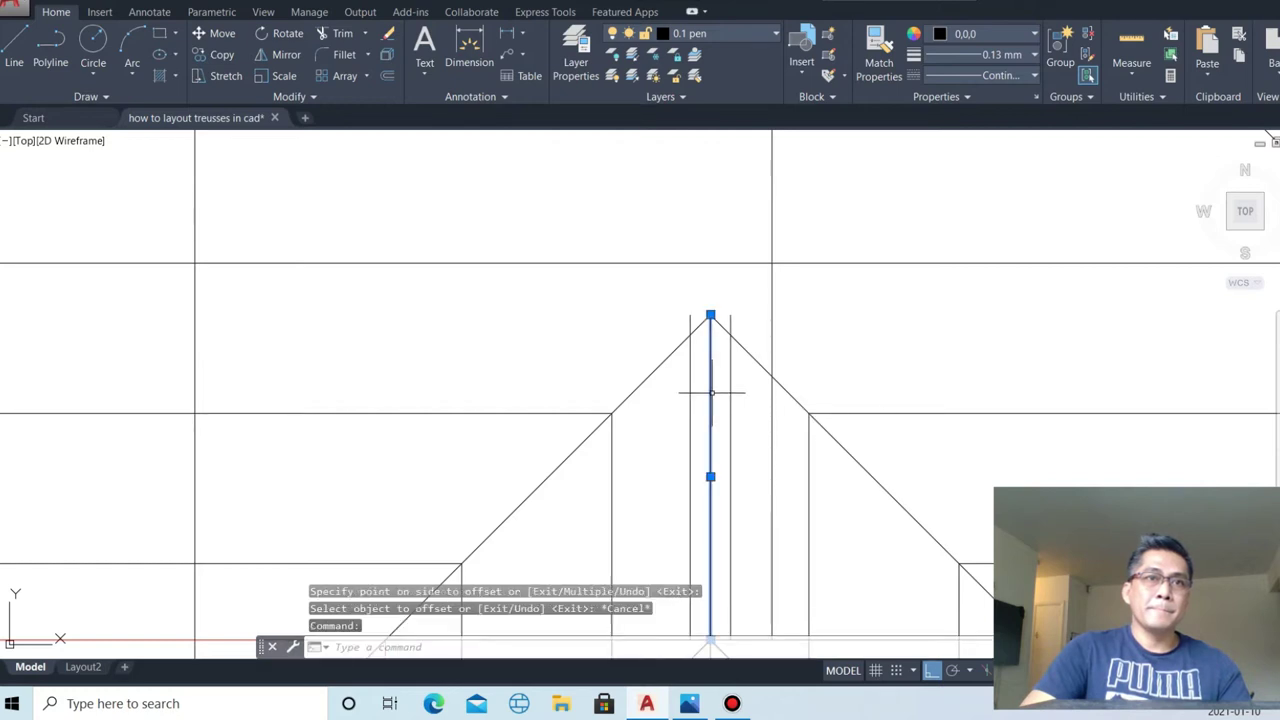
{"action": "type", "text": "e"}
{"action": "key", "text": "Return"}
{"action": "key", "text": "Return"}
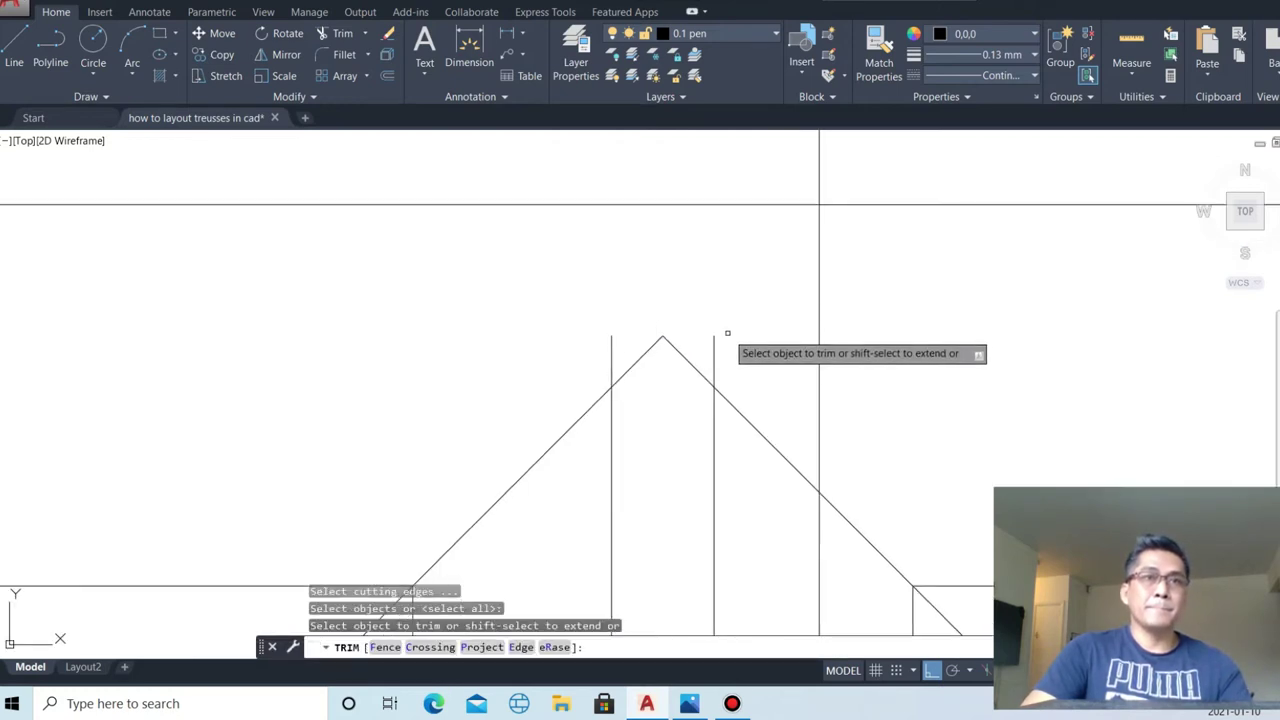
{"action": "left_click_drag", "start_coordinate": [617, 346], "coordinate": [599, 330]}
{"action": "scroll", "coordinate": [640, 310], "scroll_direction": "down", "scroll_amount": 2}
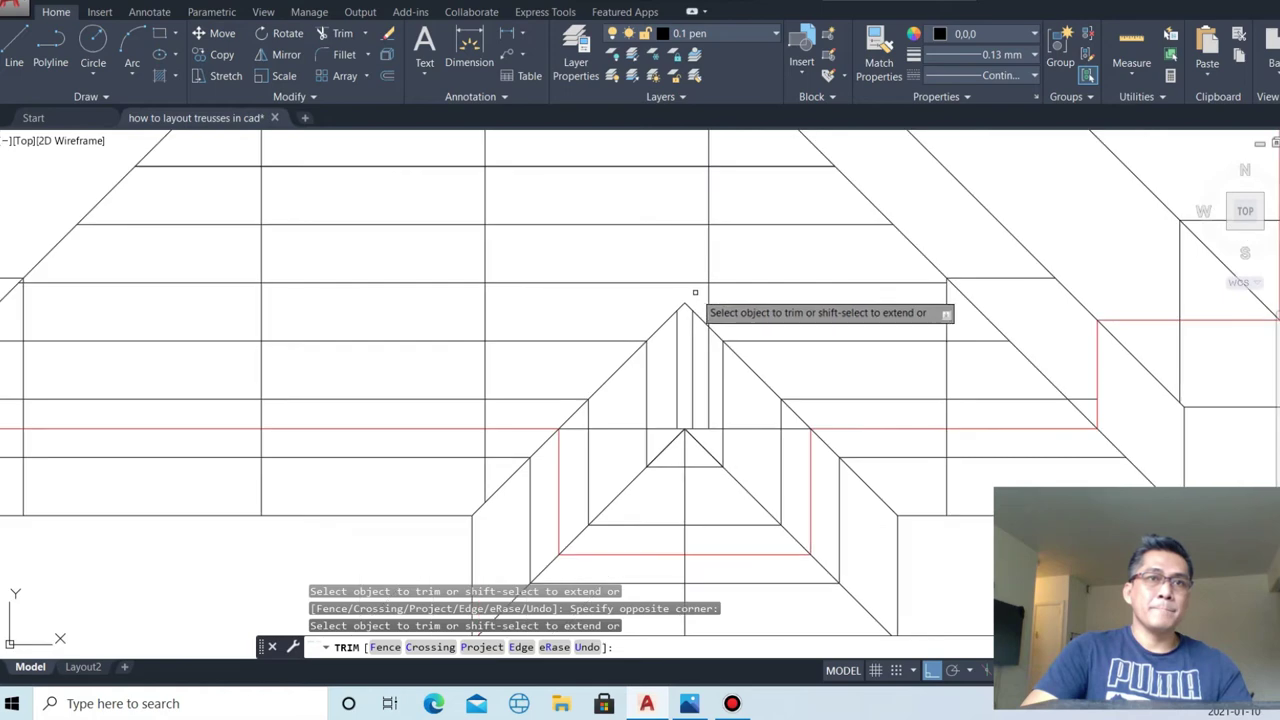
{"action": "scroll", "coordinate": [677, 449], "scroll_direction": "up", "scroll_amount": 2}
{"action": "scroll", "coordinate": [675, 430], "scroll_direction": "up", "scroll_amount": 2}
{"action": "key", "text": "Escape"}
- Extend the two gable lines to meet the roof slope diagonals
{"action": "type", "text": "ex"}
{"action": "key", "text": "Return"}
{"action": "left_click_drag", "start_coordinate": [806, 309], "coordinate": [737, 366]}
{"action": "scroll", "coordinate": [781, 499], "scroll_direction": "down", "scroll_amount": 2}
{"action": "key", "text": "Escape"}
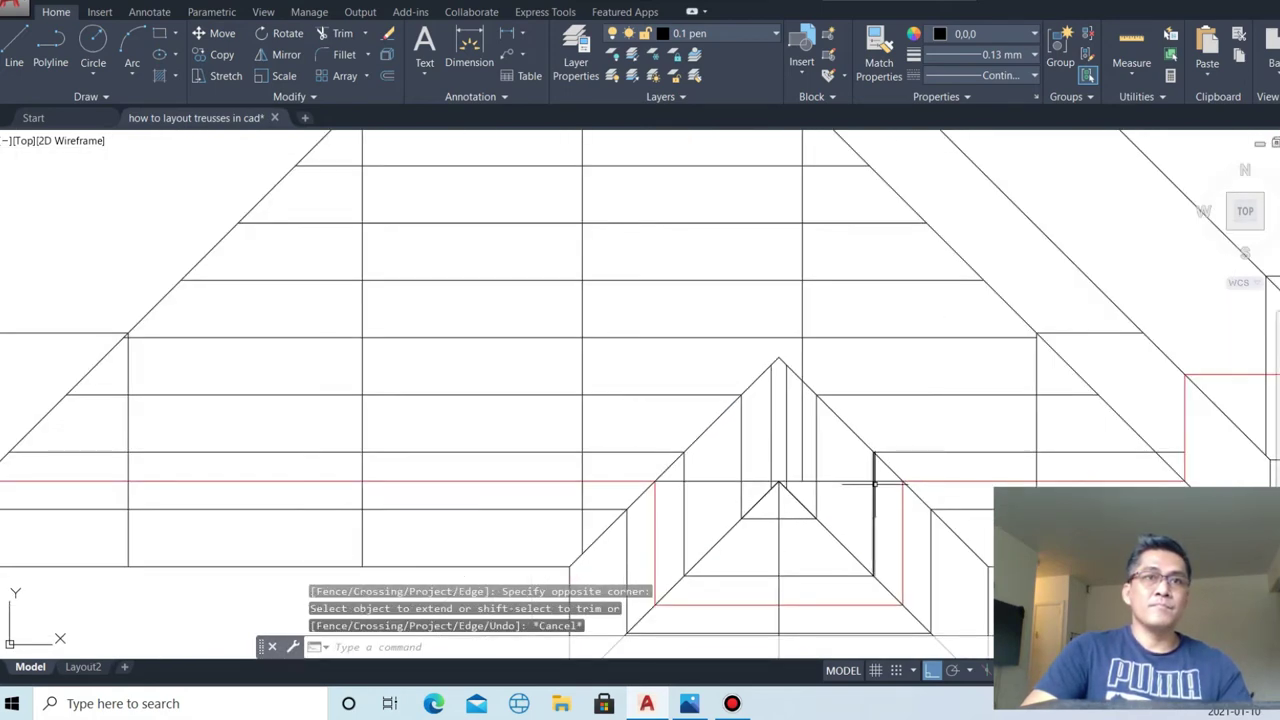
{"action": "scroll", "coordinate": [899, 494], "scroll_direction": "down", "scroll_amount": 2}
{"action": "scroll", "coordinate": [676, 305], "scroll_direction": "up", "scroll_amount": 3}
{"action": "scroll", "coordinate": [523, 409], "scroll_direction": "down", "scroll_amount": 1}
{"action": "scroll", "coordinate": [731, 343], "scroll_direction": "down", "scroll_amount": 2}
{"action": "scroll", "coordinate": [929, 321], "scroll_direction": "down", "scroll_amount": 1}
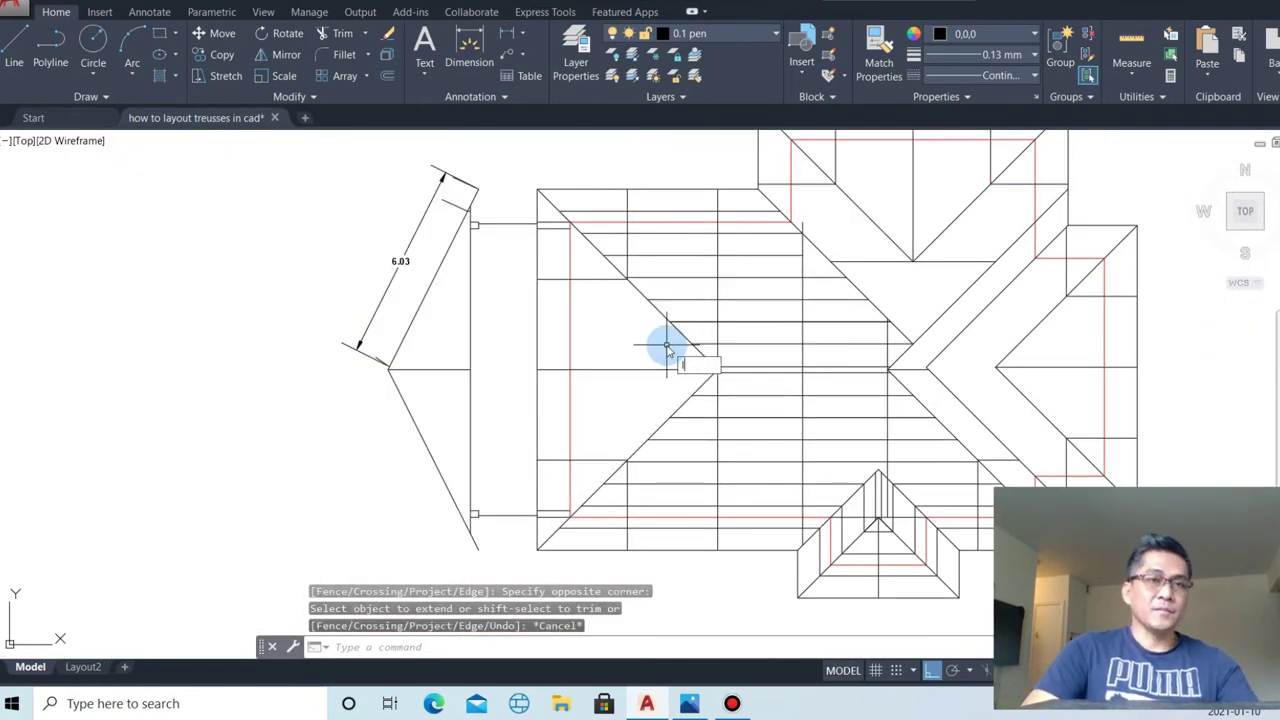
- Draw the first three vertical truss lines from the top roof edge down to the bottom edge
{"action": "type", "text": "l"}
{"action": "key", "text": "Return"}
{"action": "scroll", "coordinate": [557, 209], "scroll_direction": "up", "scroll_amount": 4}
{"action": "left_click", "coordinate": [569, 216]}
{"action": "scroll", "coordinate": [569, 216], "scroll_direction": "down", "scroll_amount": 4}
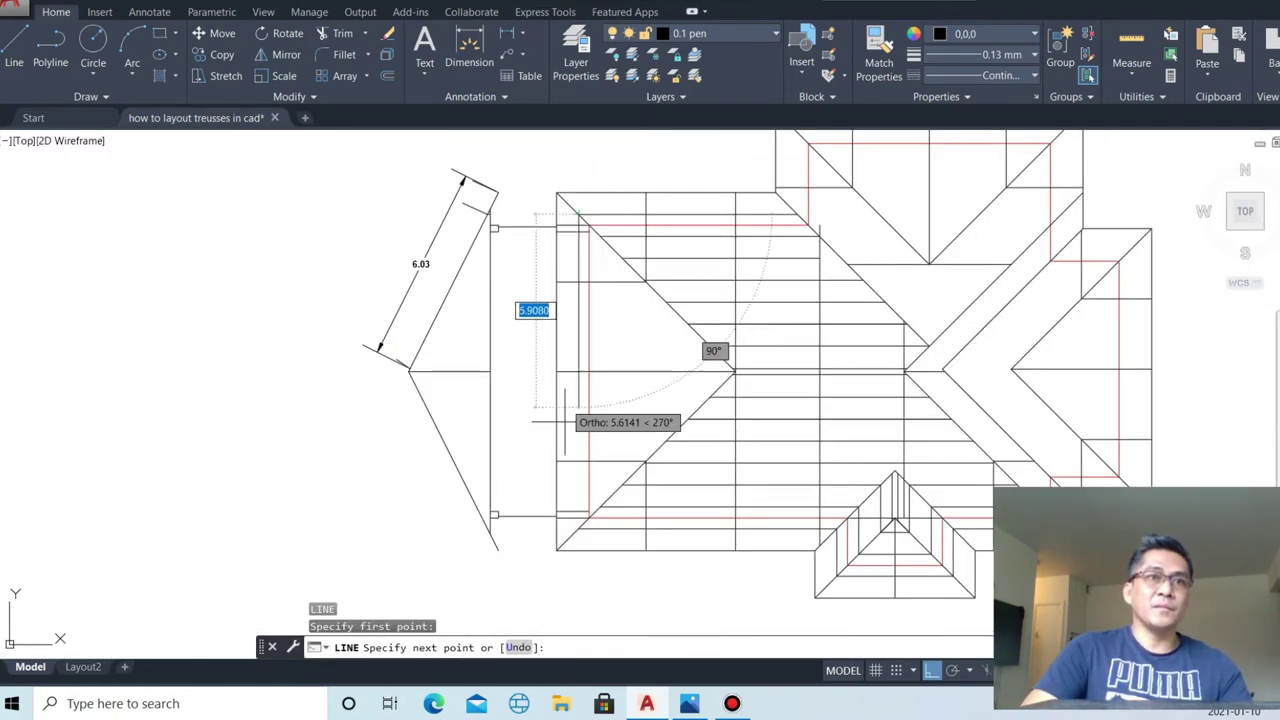
{"action": "left_click", "coordinate": [578, 527]}
{"action": "key", "text": "Return"}
{"action": "key", "text": "Return"}
{"action": "left_click", "coordinate": [600, 236]}
{"action": "left_click", "coordinate": [556, 549]}
{"action": "key", "text": "Return"}
{"action": "key", "text": "Return"}
{"action": "left_click", "coordinate": [623, 258]}
{"action": "left_click", "coordinate": [621, 480]}
{"action": "key", "text": "Return"}
{"action": "key", "text": "Return"}
- Draw two truss lines ending on the hip diagonals of the left hip end
{"action": "scroll", "coordinate": [646, 283], "scroll_direction": "up", "scroll_amount": 5}
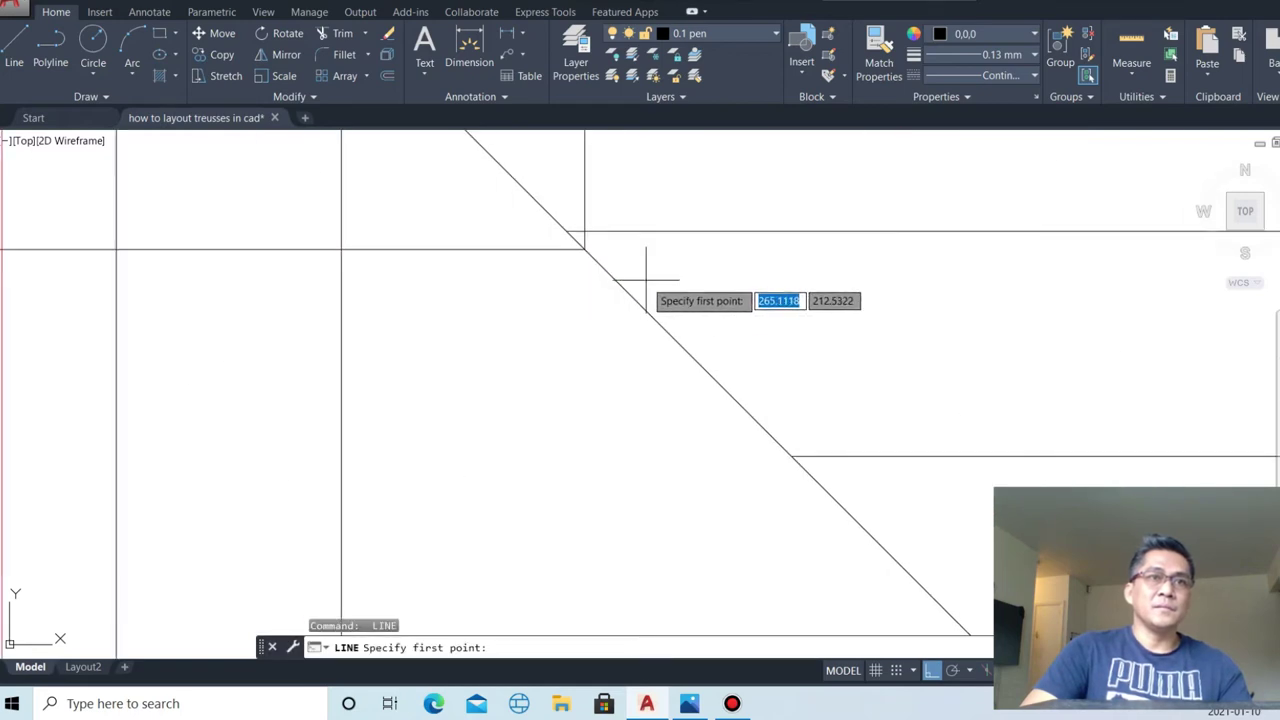
{"action": "left_click", "coordinate": [567, 231]}
{"action": "scroll", "coordinate": [567, 231], "scroll_direction": "down", "scroll_amount": 5}
{"action": "scroll", "coordinate": [590, 530], "scroll_direction": "up", "scroll_amount": 4}
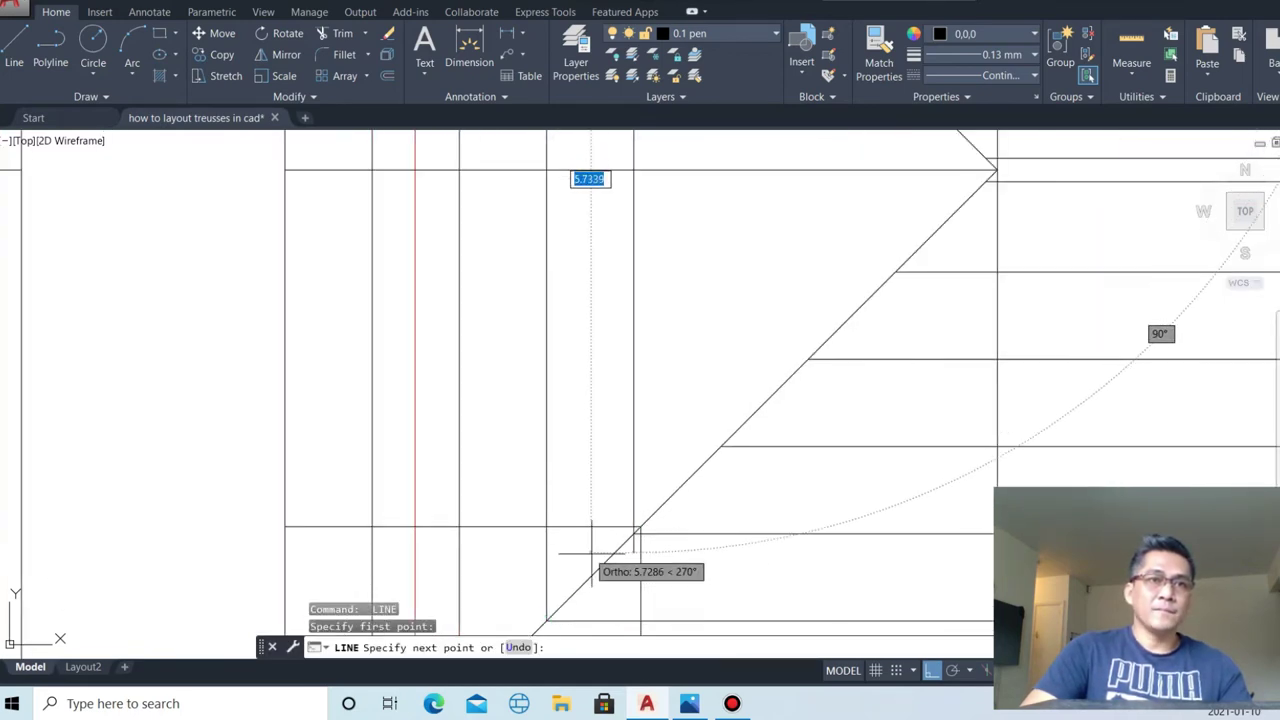
{"action": "scroll", "coordinate": [636, 530], "scroll_direction": "down", "scroll_amount": 2}
{"action": "left_click", "coordinate": [641, 533]}
{"action": "key", "text": "Escape"}
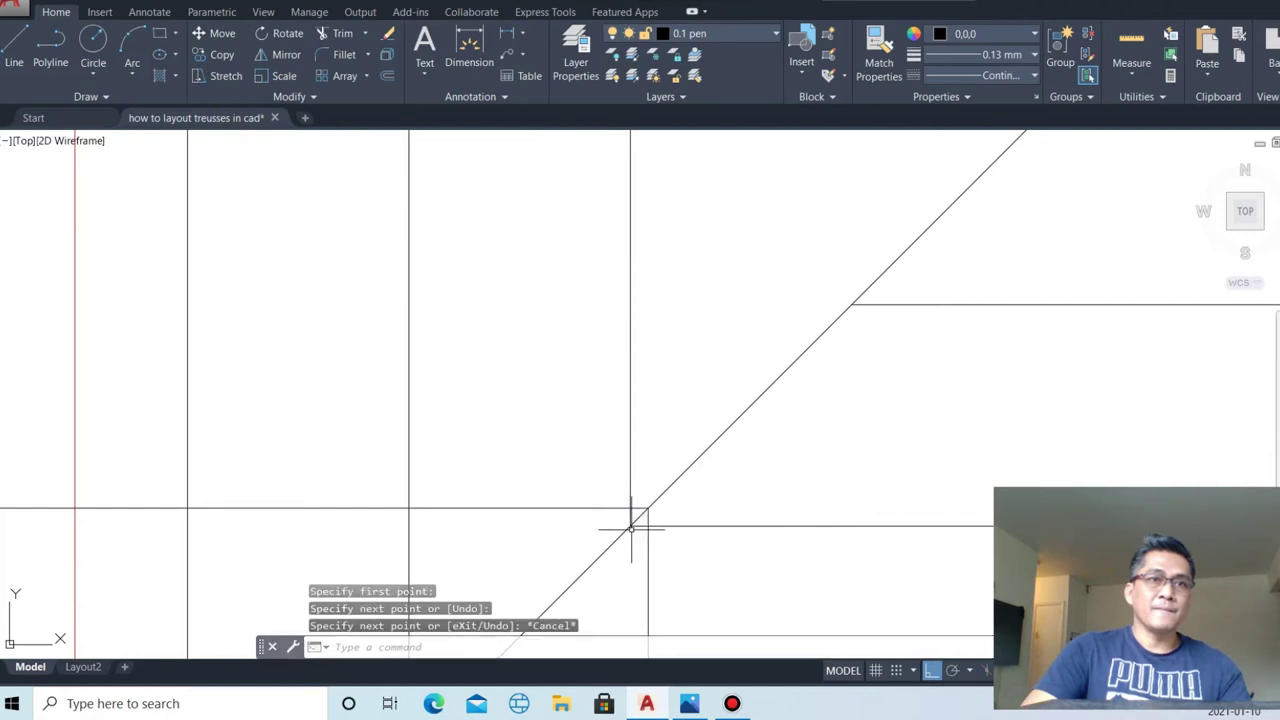
{"action": "key", "text": "Return"}
{"action": "left_click", "coordinate": [686, 480]}
{"action": "scroll", "coordinate": [700, 471], "scroll_direction": "down", "scroll_amount": 2}
{"action": "left_click", "coordinate": [747, 307]}
{"action": "key", "text": "Escape"}
{"action": "key", "text": "Return"}
{"action": "key", "text": "Escape"}
{"action": "key", "text": "Return"}
- Add progressively shorter vertical truss lines toward the hip apex, finishing with a short line at the tip
{"action": "left_click", "coordinate": [696, 270]}
{"action": "left_click", "coordinate": [696, 484]}
{"action": "key", "text": "Escape"}
{"action": "key", "text": "Return"}
{"action": "left_click", "coordinate": [730, 305]}
{"action": "left_click", "coordinate": [730, 450]}
{"action": "key", "text": "Escape"}
{"action": "key", "text": "Return"}
{"action": "left_click", "coordinate": [764, 339]}
{"action": "left_click", "coordinate": [764, 416]}
{"action": "key", "text": "Escape"}
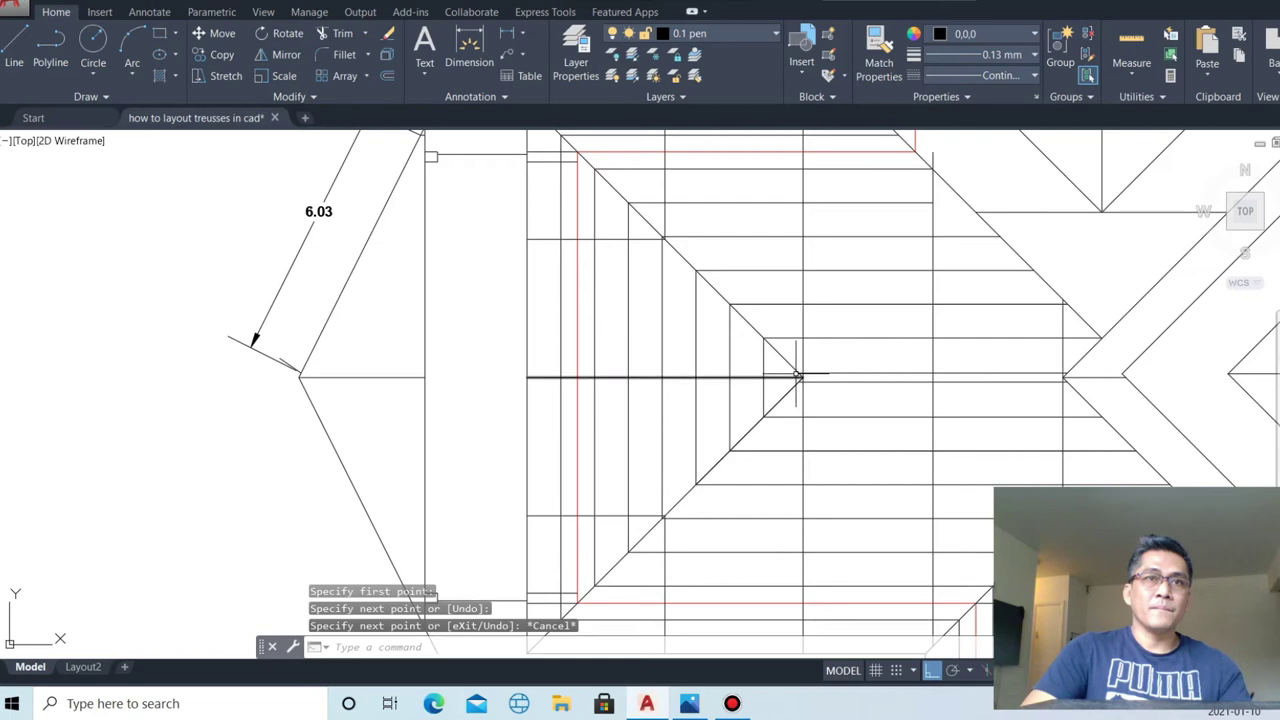
{"action": "key", "text": "Return"}
{"action": "scroll", "coordinate": [797, 377], "scroll_direction": "up", "scroll_amount": 8}
{"action": "left_click", "coordinate": [791, 369]}
{"action": "left_click", "coordinate": [786, 423]}
{"action": "key", "text": "Escape"}
{"action": "scroll", "coordinate": [600, 414], "scroll_direction": "down", "scroll_amount": 3}
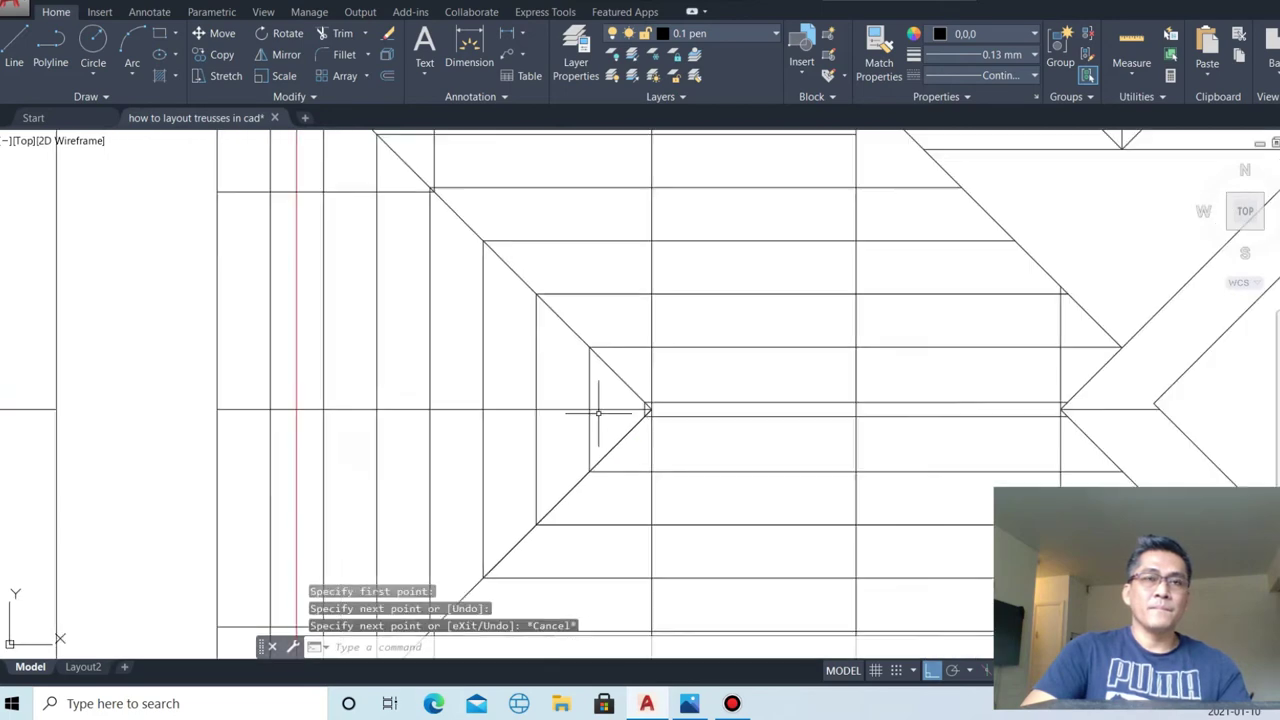
{"action": "scroll", "coordinate": [640, 400], "scroll_direction": "down", "scroll_amount": 5}
{"action": "scroll", "coordinate": [689, 346], "scroll_direction": "down", "scroll_amount": 2}
{"action": "scroll", "coordinate": [722, 332], "scroll_direction": "down", "scroll_amount": 1}
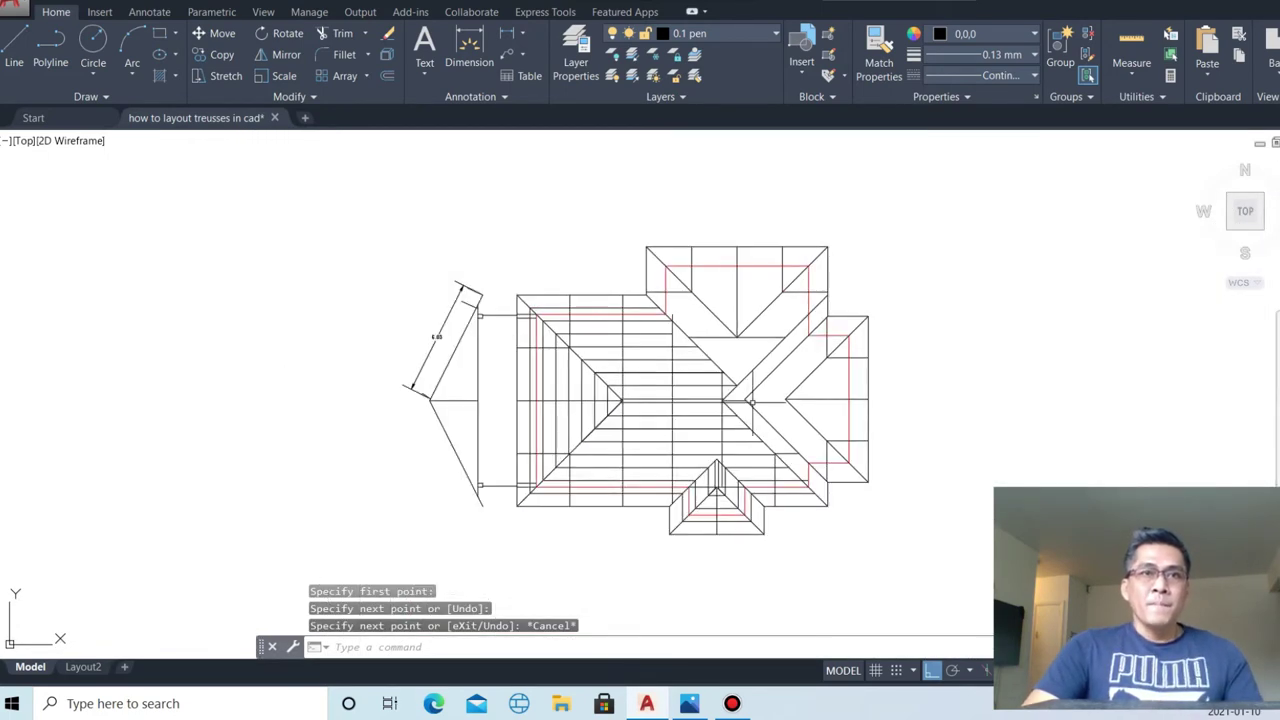
- Draw a new truss line from the hip area up to the top roof edge
{"action": "scroll", "coordinate": [690, 258], "scroll_direction": "up", "scroll_amount": 1}
{"action": "scroll", "coordinate": [606, 217], "scroll_direction": "up", "scroll_amount": 3}
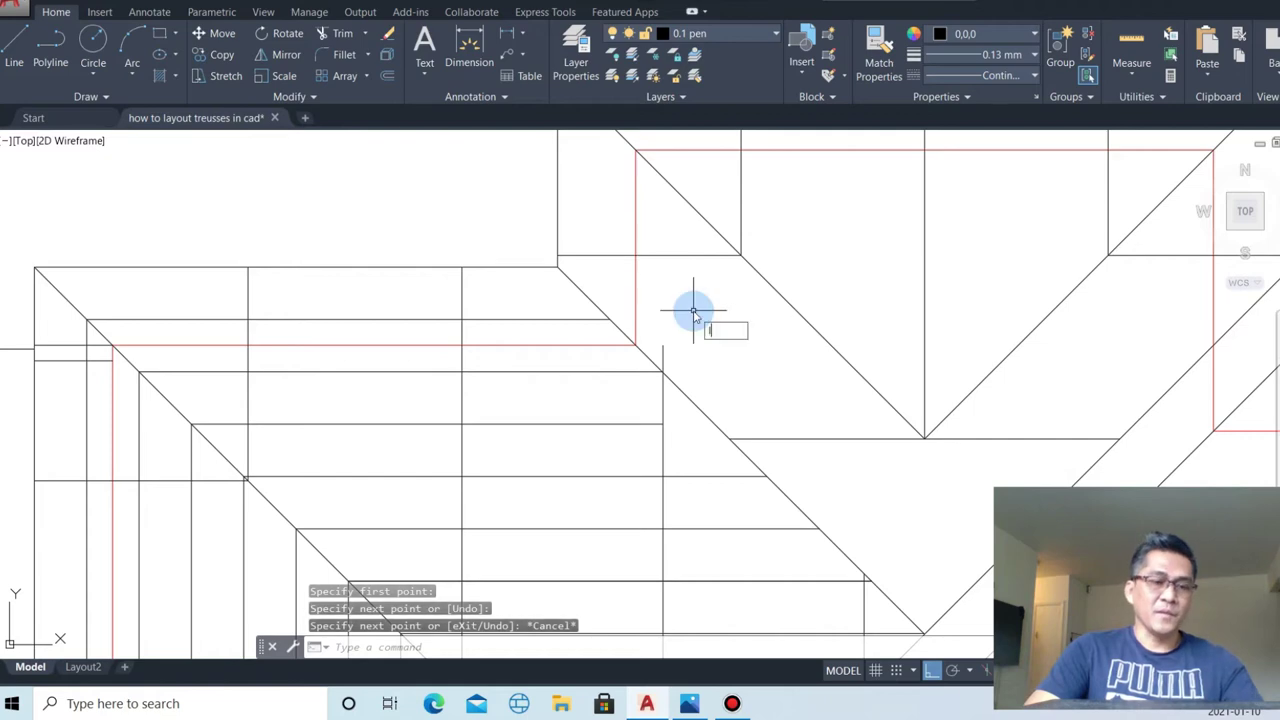
{"action": "key", "text": "Return"}
{"action": "scroll", "coordinate": [700, 340], "scroll_direction": "down", "scroll_amount": 3}
{"action": "scroll", "coordinate": [701, 364], "scroll_direction": "up", "scroll_amount": 3}
{"action": "left_click", "coordinate": [677, 376]}
{"action": "scroll", "coordinate": [660, 330], "scroll_direction": "down", "scroll_amount": 4}
{"action": "scroll", "coordinate": [690, 250], "scroll_direction": "up", "scroll_amount": 5}
{"action": "left_click", "coordinate": [700, 212]}
{"action": "key", "text": "Escape"}
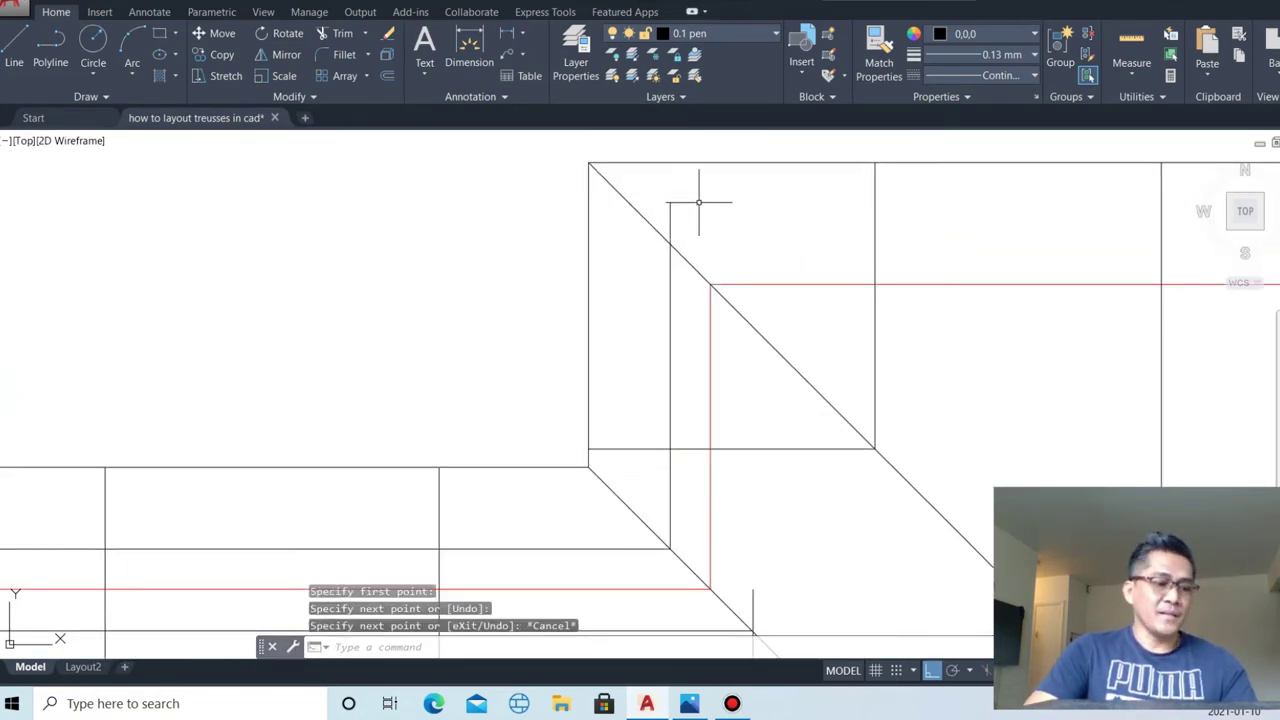
{"action": "type", "text": "tr"}
{"action": "key", "text": "Return"}
{"action": "left_click", "coordinate": [651, 180]}
{"action": "key", "text": "Escape"}
- Copy a vertical truss line from its bottom endpoint onto the roof diagonal
{"action": "left_click_drag", "start_coordinate": [686, 300], "coordinate": [657, 305]}
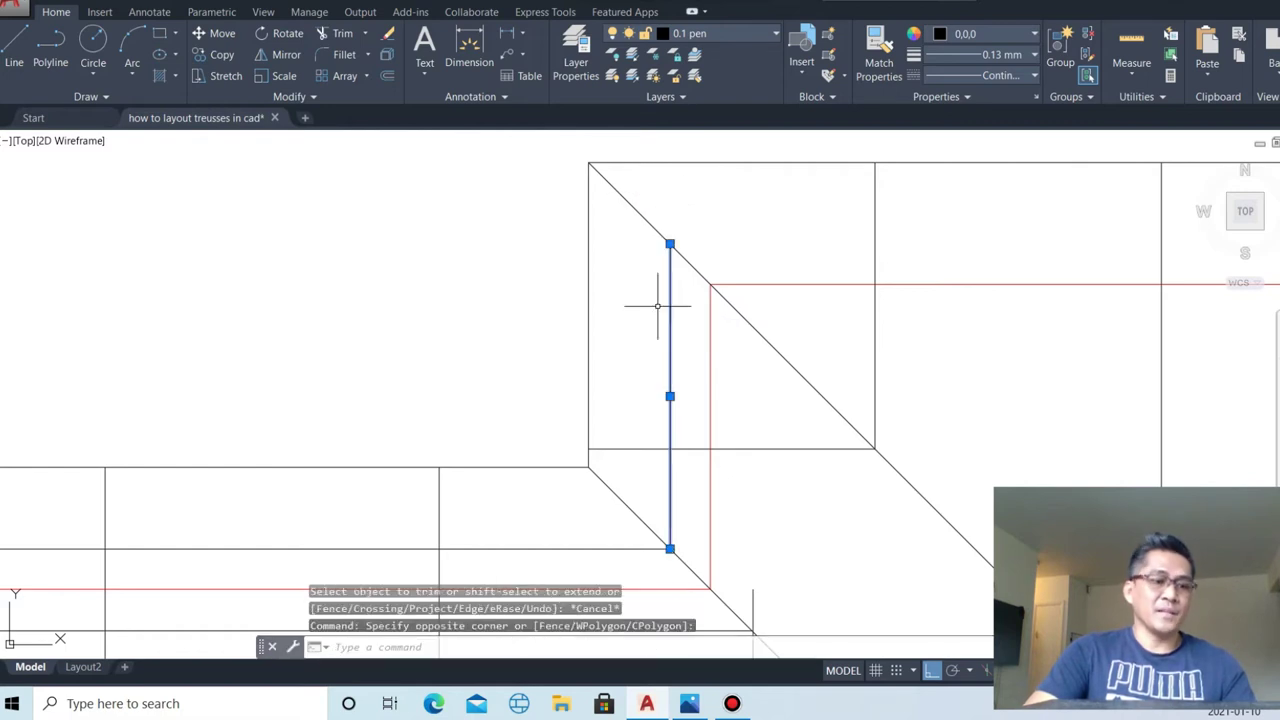
{"action": "type", "text": "co"}
{"action": "key", "text": "Return"}
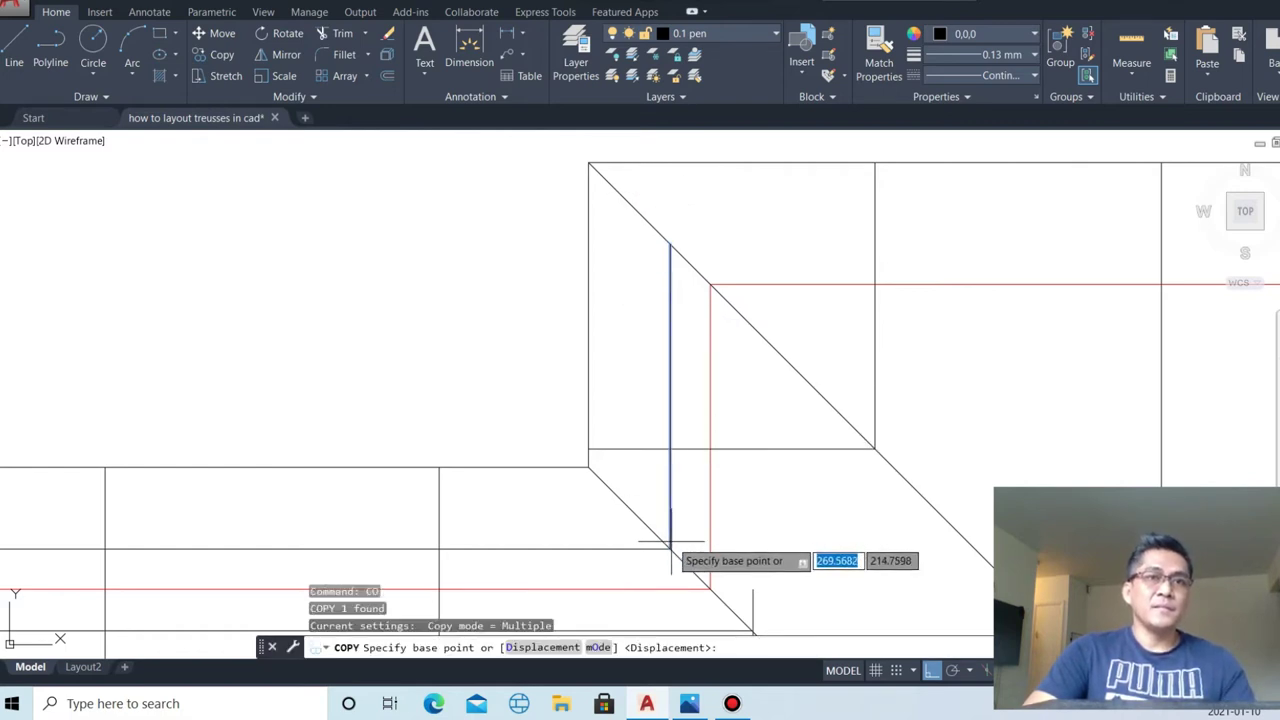
{"action": "left_click", "coordinate": [670, 548]}
{"action": "scroll", "coordinate": [735, 462], "scroll_direction": "down", "scroll_amount": 4}
{"action": "scroll", "coordinate": [745, 525], "scroll_direction": "up", "scroll_amount": 3}
{"action": "scroll", "coordinate": [737, 523], "scroll_direction": "up", "scroll_amount": 2}
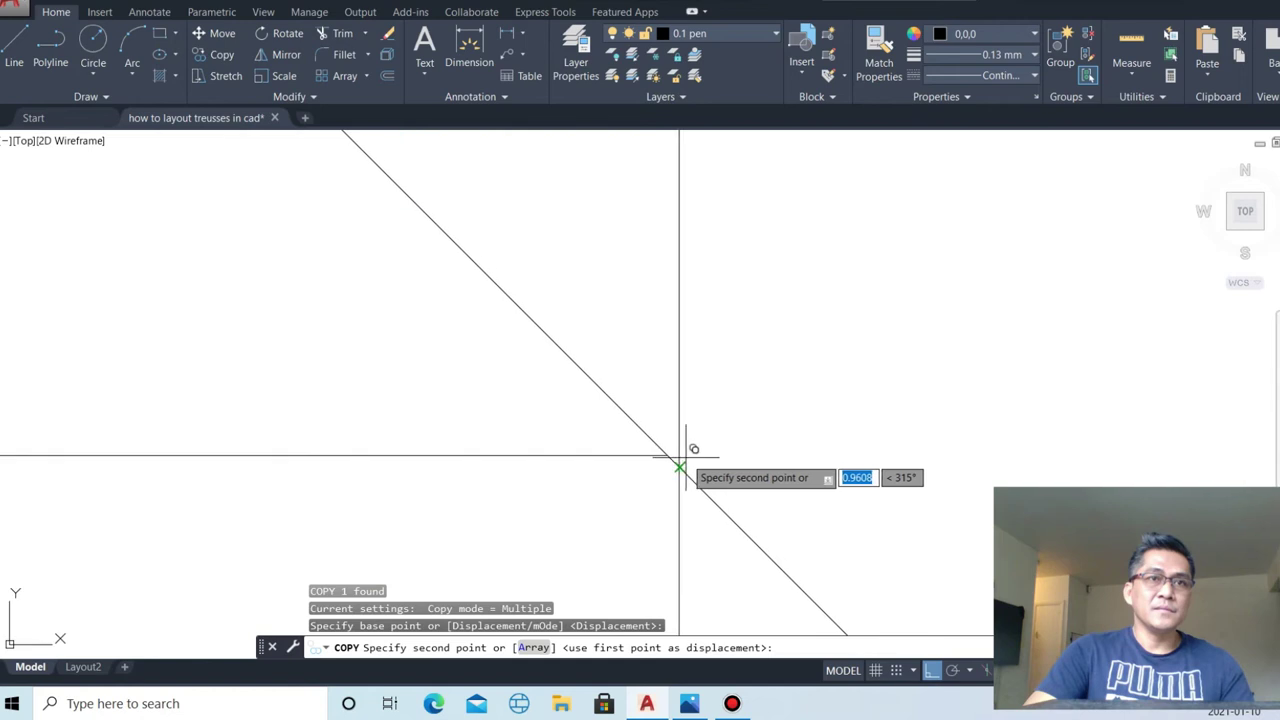
{"action": "left_click", "coordinate": [676, 440]}
{"action": "scroll", "coordinate": [700, 420], "scroll_direction": "down", "scroll_amount": 2}
{"action": "scroll", "coordinate": [730, 450], "scroll_direction": "down", "scroll_amount": 2}
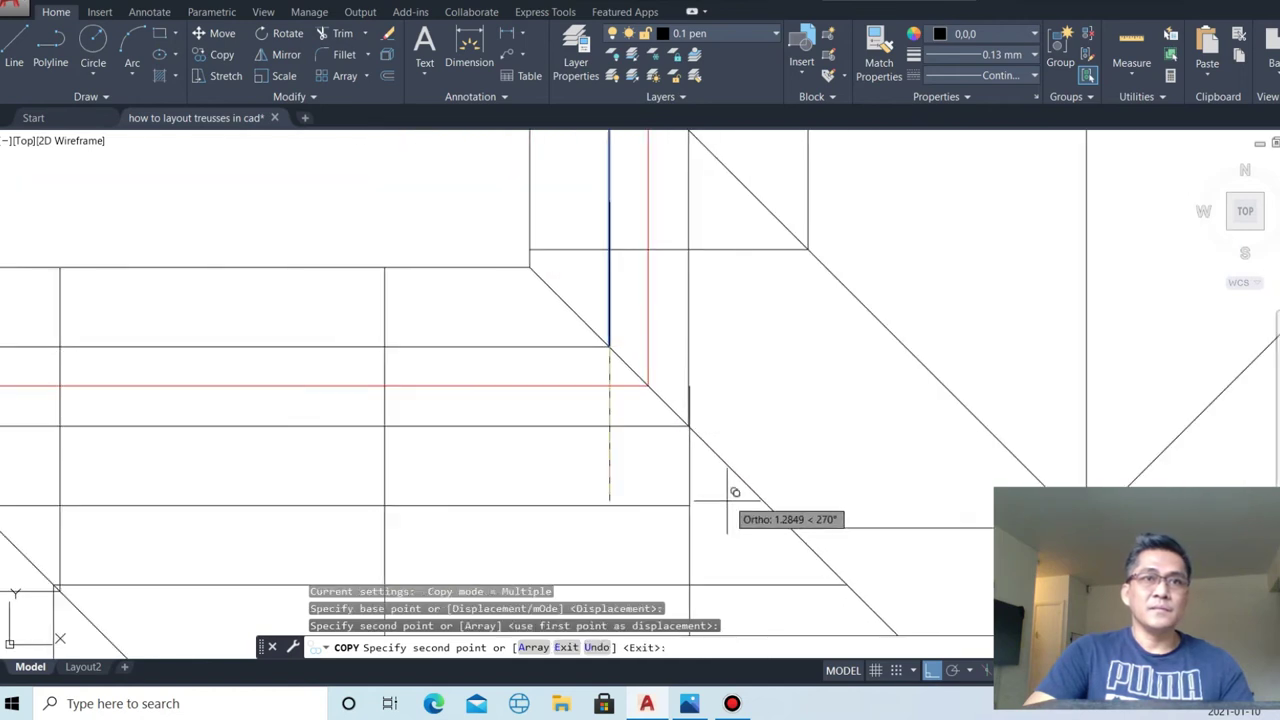
{"action": "key", "text": "Escape"}
- Extend the horizontal truss line to meet the diagonal
{"action": "key", "text": "Return"}
{"action": "left_click", "coordinate": [650, 488]}
{"action": "left_click", "coordinate": [630, 528]}
{"action": "key", "text": "Escape"}
- Copy another vertical truss line to three intersections along the diagonal hip
{"action": "left_click", "coordinate": [717, 330]}
{"action": "key", "text": "Escape"}
{"action": "left_click", "coordinate": [634, 283]}
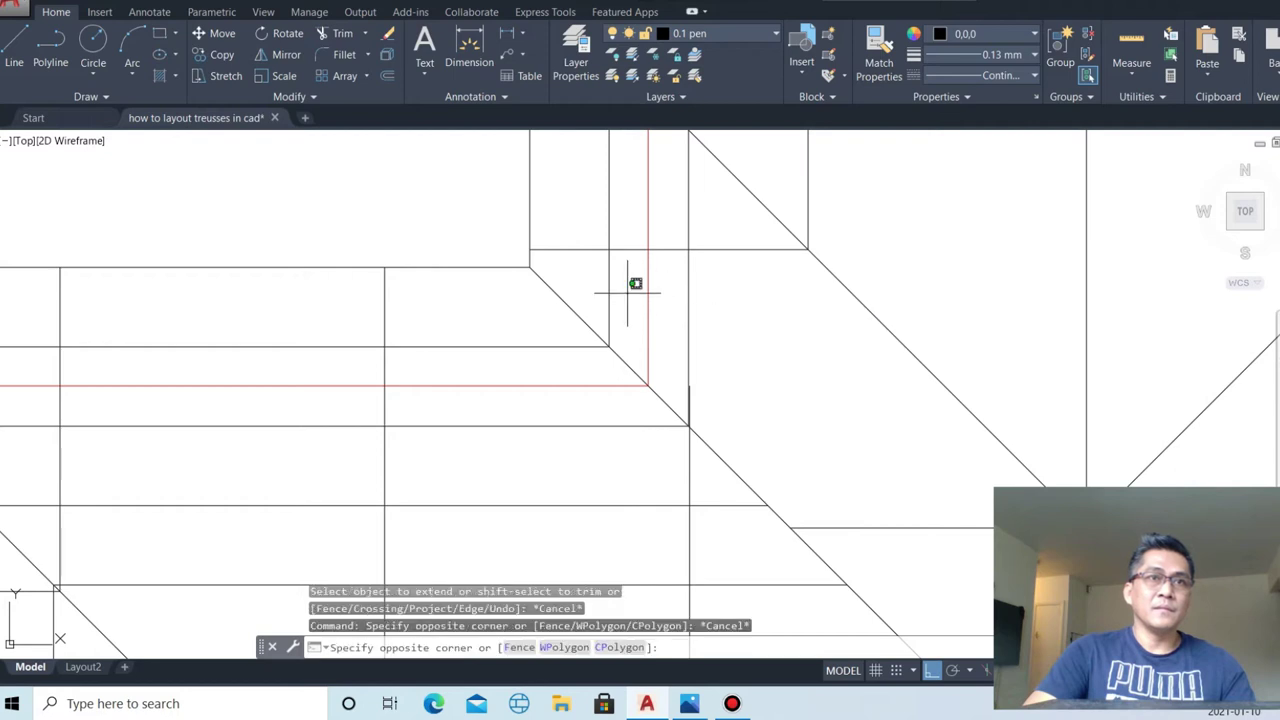
{"action": "left_click", "coordinate": [588, 272]}
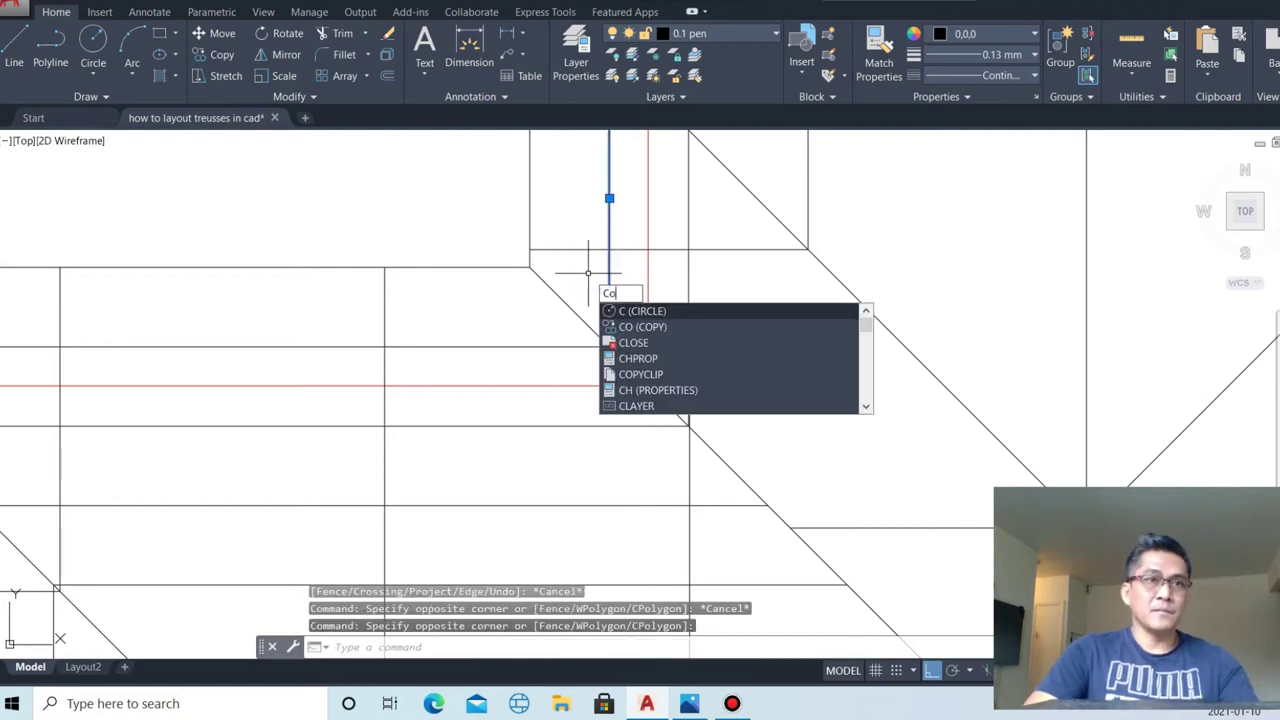
{"action": "type", "text": "o"}
{"action": "key", "text": "Return"}
{"action": "left_click", "coordinate": [609, 346]}
{"action": "left_click", "coordinate": [748, 504]}
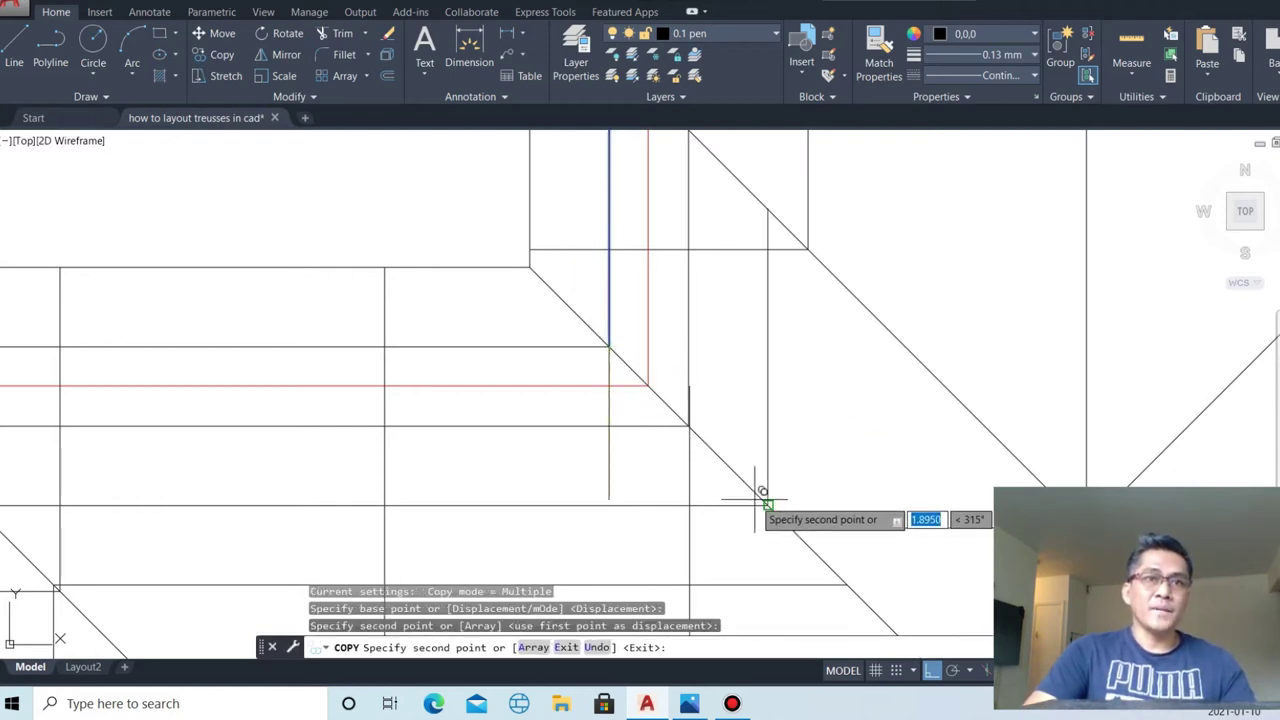
{"action": "left_click", "coordinate": [768, 498]}
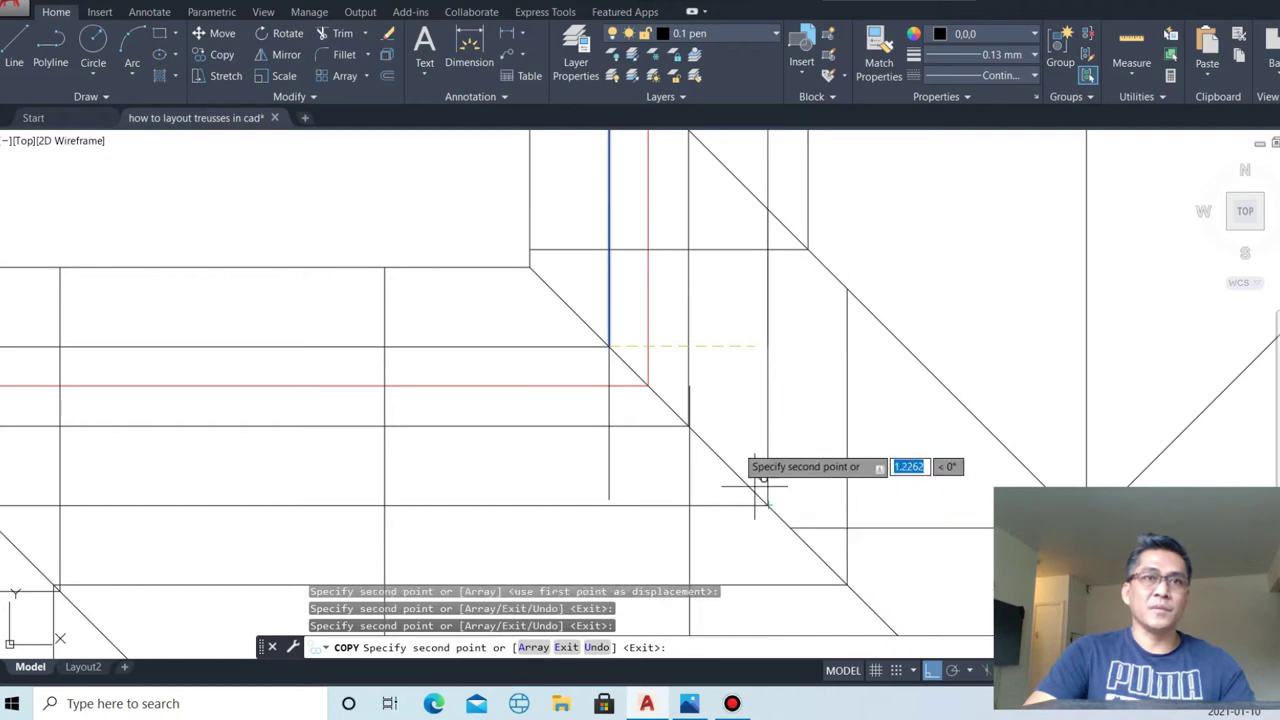
{"action": "scroll", "coordinate": [714, 405], "scroll_direction": "down", "scroll_amount": 3}
{"action": "scroll", "coordinate": [777, 480], "scroll_direction": "up", "scroll_amount": 2}
{"action": "scroll", "coordinate": [716, 304], "scroll_direction": "up", "scroll_amount": 3}
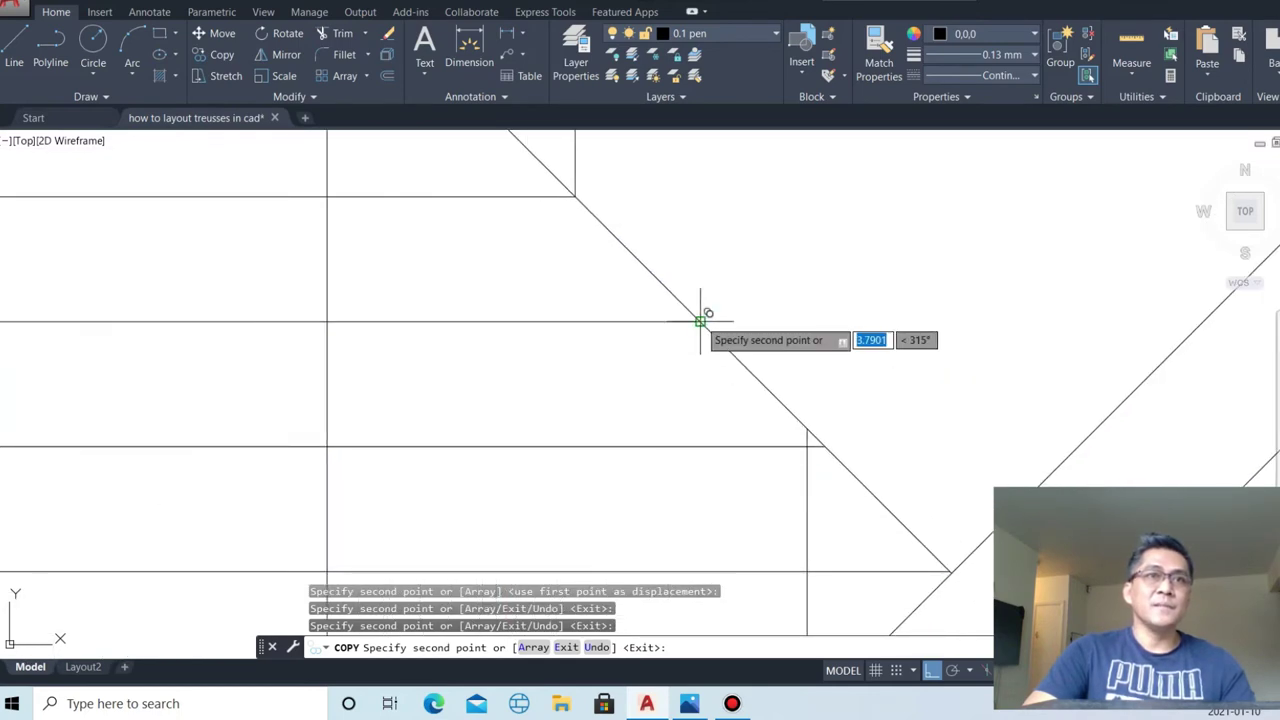
{"action": "left_click", "coordinate": [701, 321]}
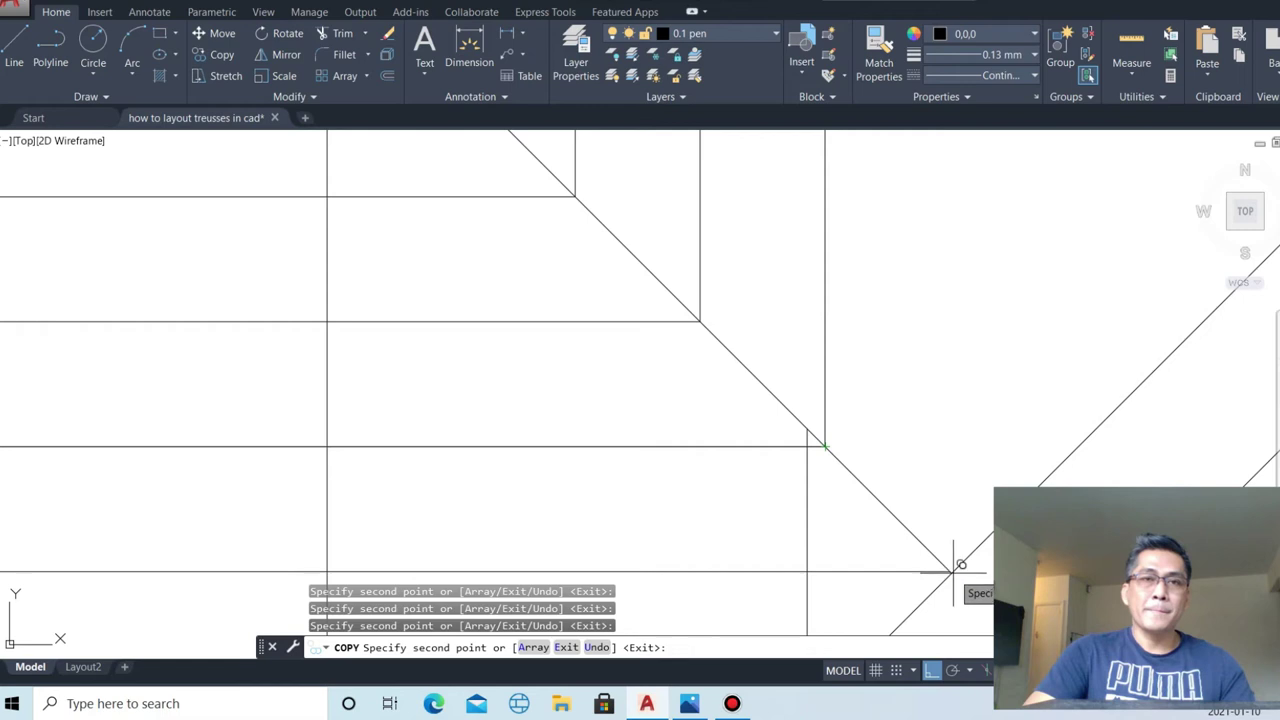
{"action": "scroll", "coordinate": [946, 562], "scroll_direction": "up", "scroll_amount": 5}
{"action": "key", "text": "Escape"}
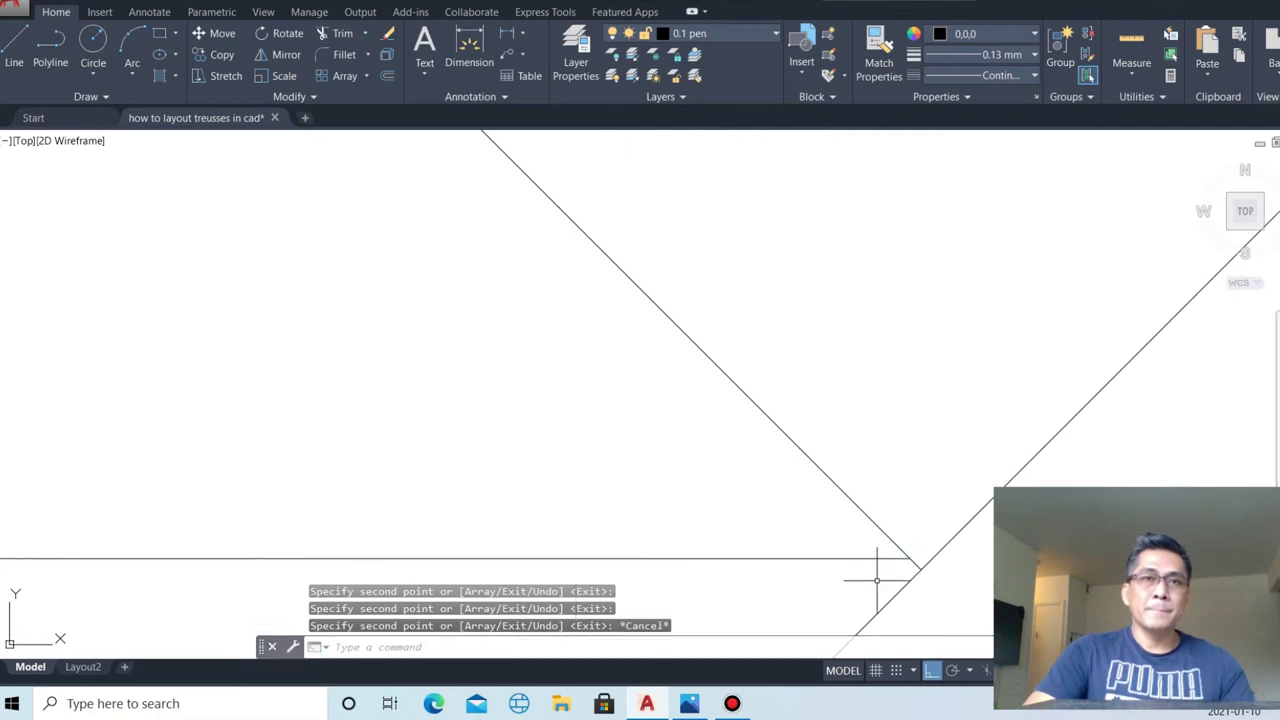
{"action": "scroll", "coordinate": [885, 590], "scroll_direction": "down", "scroll_amount": 5}
{"action": "key", "text": "l"}
{"action": "key", "text": "Return"}
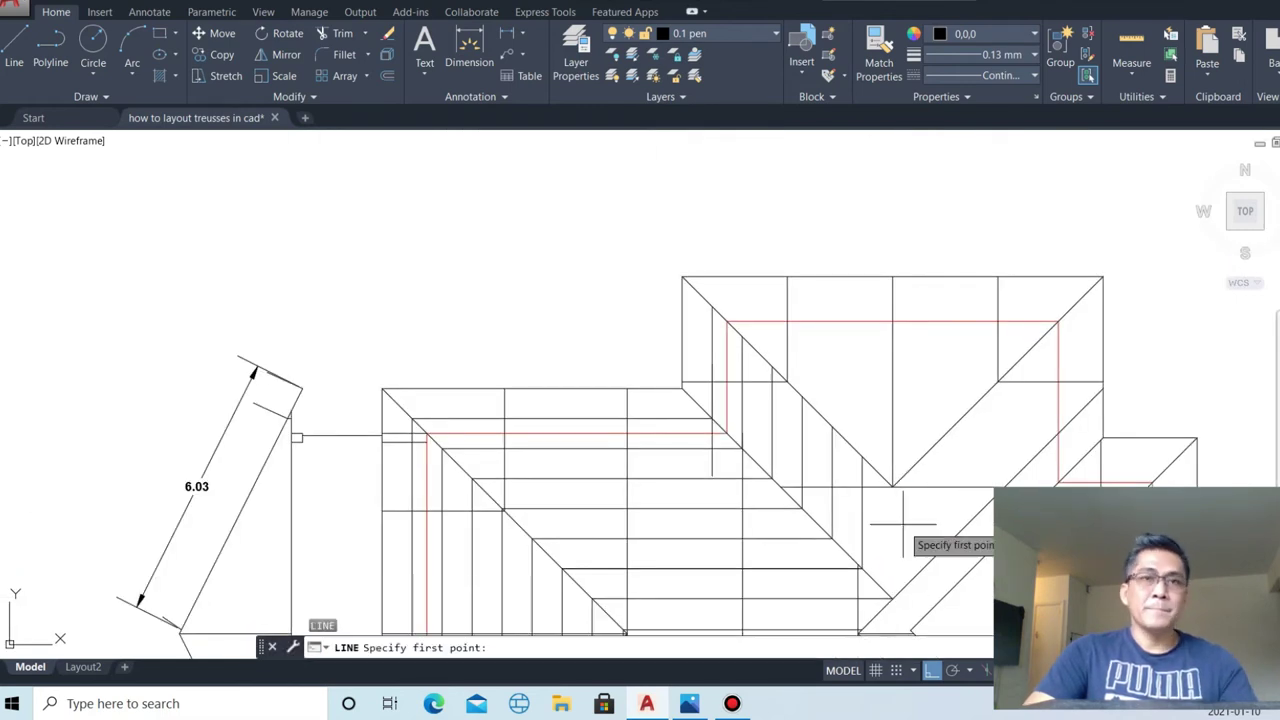
- Draw a vertical line at the valley apex
{"action": "scroll", "coordinate": [910, 534], "scroll_direction": "up", "scroll_amount": 3}
{"action": "left_click", "coordinate": [864, 354]}
{"action": "scroll", "coordinate": [866, 412], "scroll_direction": "up", "scroll_amount": 3}
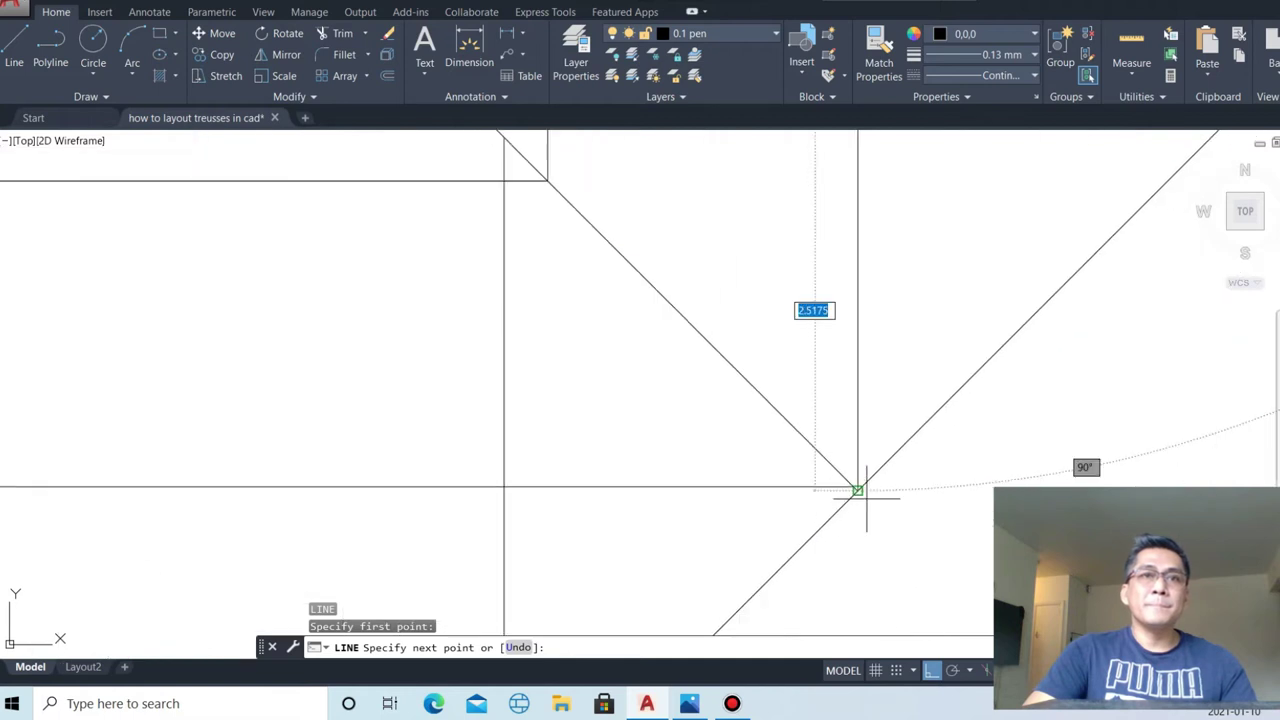
{"action": "left_click", "coordinate": [857, 490]}
{"action": "key", "text": "Escape"}
{"action": "scroll", "coordinate": [894, 523], "scroll_direction": "down", "scroll_amount": 2}
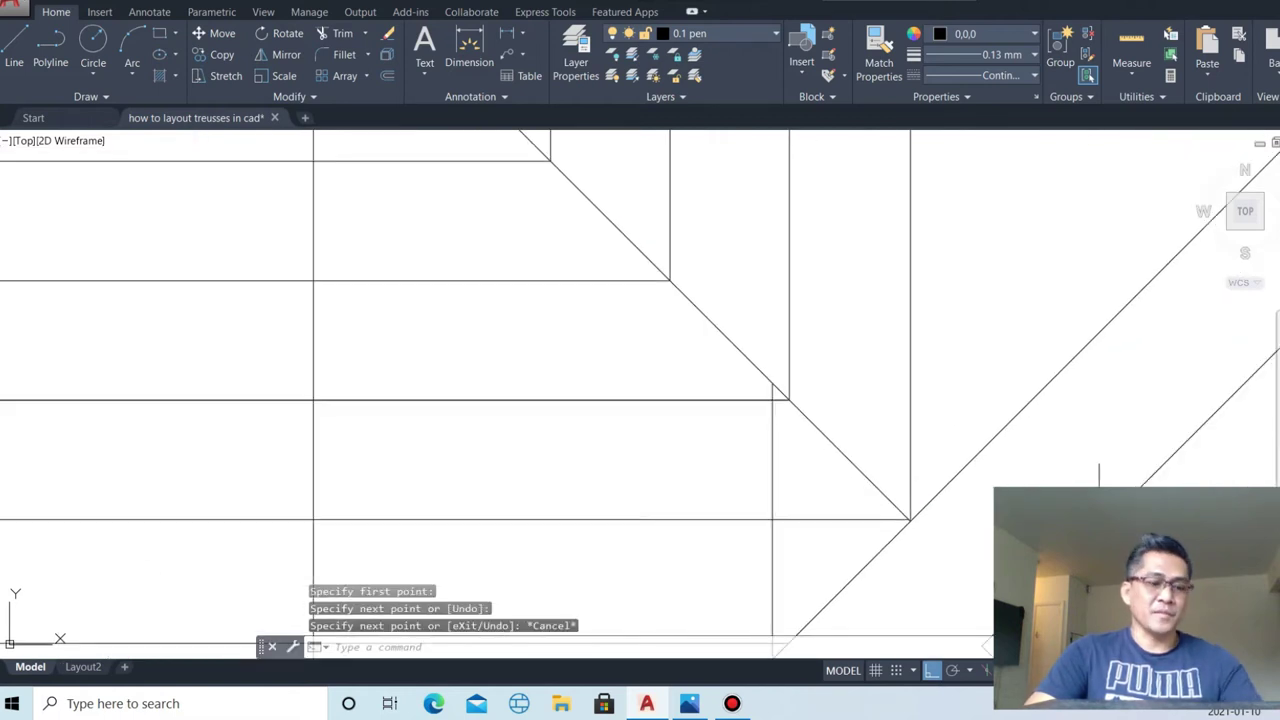
- Offset the apex line 0.09 to both its left and right sides
{"action": "type", "text": "o"}
{"action": "key", "text": "Return"}
{"action": "key", "text": "Escape"}
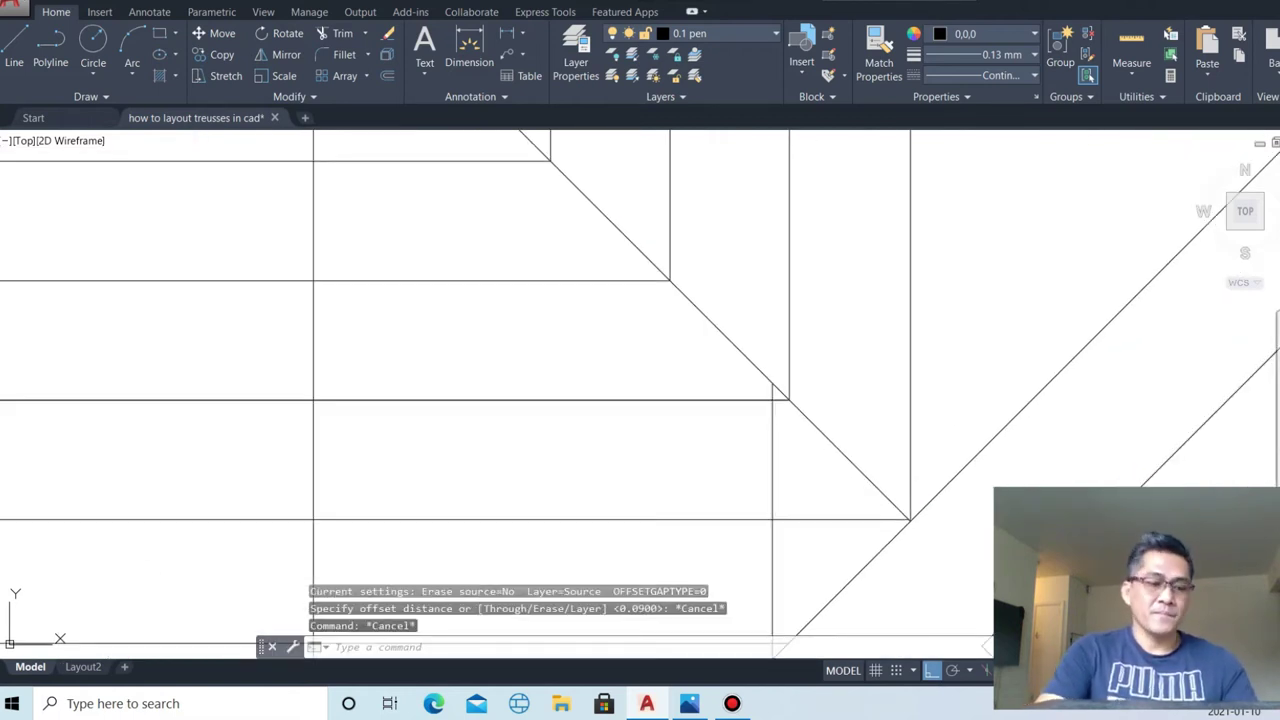
{"action": "key", "text": "Return"}
{"action": "type", "text": ".09"}
{"action": "key", "text": "Return"}
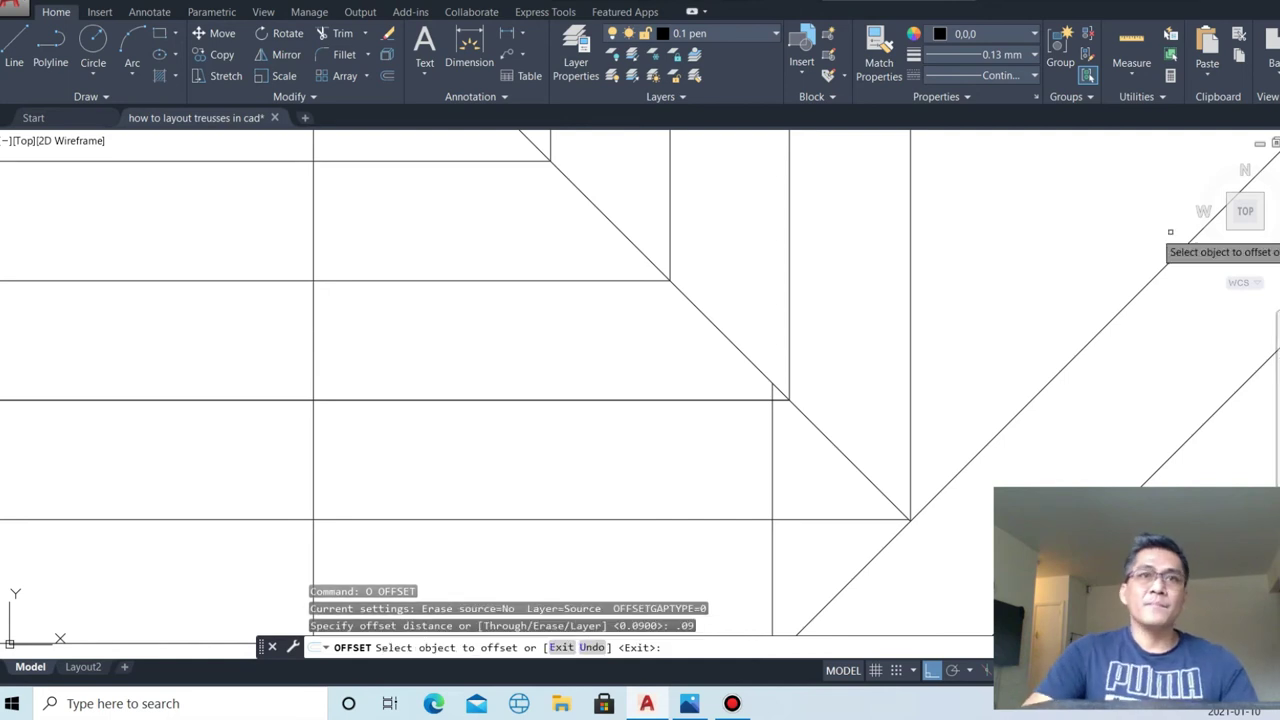
{"action": "left_click", "coordinate": [912, 255]}
{"action": "left_click", "coordinate": [858, 262]}
{"action": "left_click", "coordinate": [908, 274]}
{"action": "left_click", "coordinate": [960, 300]}
{"action": "key", "text": "Escape"}
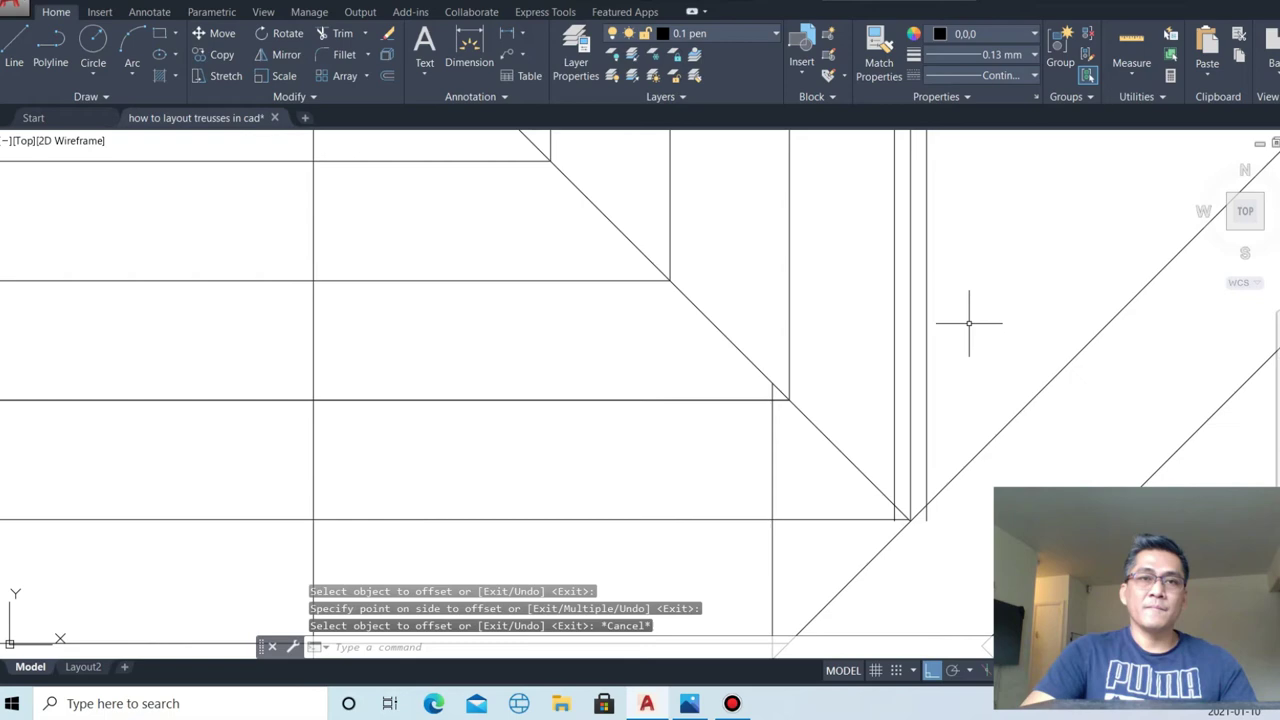
- Extend the two parallel offset lines up to the valley
{"action": "scroll", "coordinate": [906, 555], "scroll_direction": "up", "scroll_amount": 3}
{"action": "type", "text": "x"}
{"action": "key", "text": "Return"}
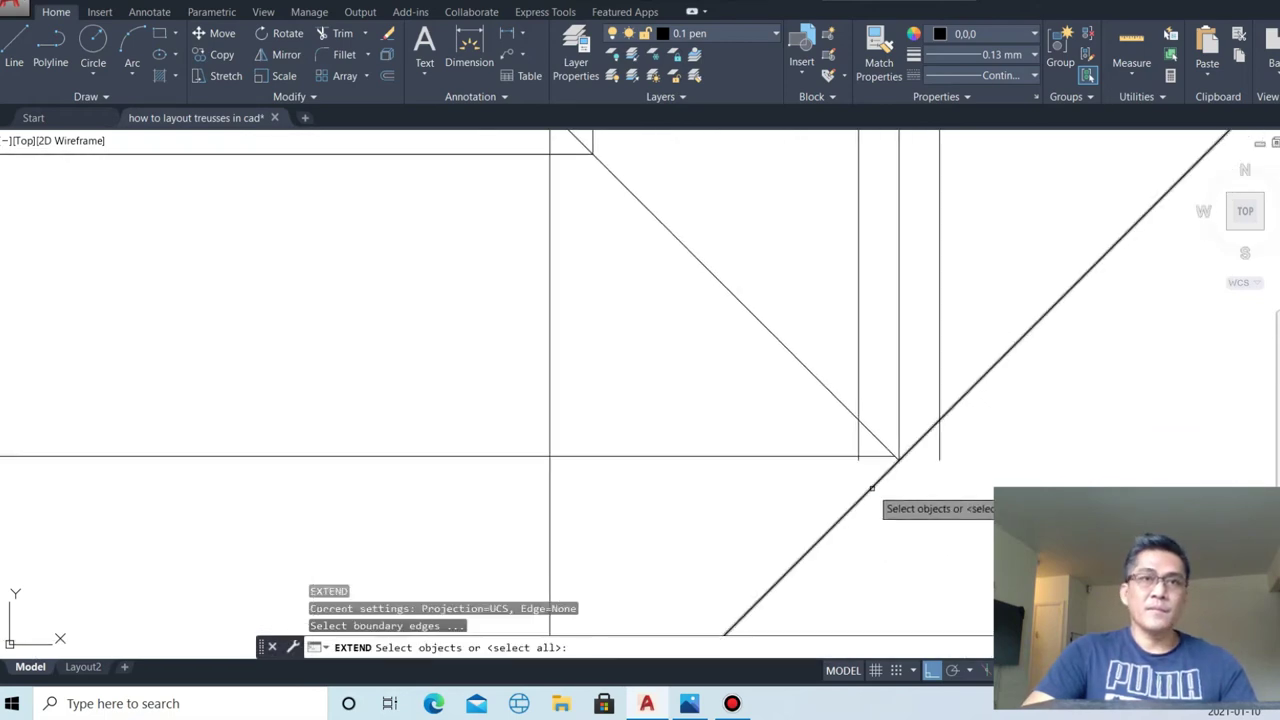
{"action": "key", "text": "Return"}
{"action": "left_click", "coordinate": [837, 400]}
{"action": "left_click", "coordinate": [794, 366]}
{"action": "scroll", "coordinate": [901, 560], "scroll_direction": "down", "scroll_amount": 4}
{"action": "scroll", "coordinate": [951, 277], "scroll_direction": "down", "scroll_amount": 4}
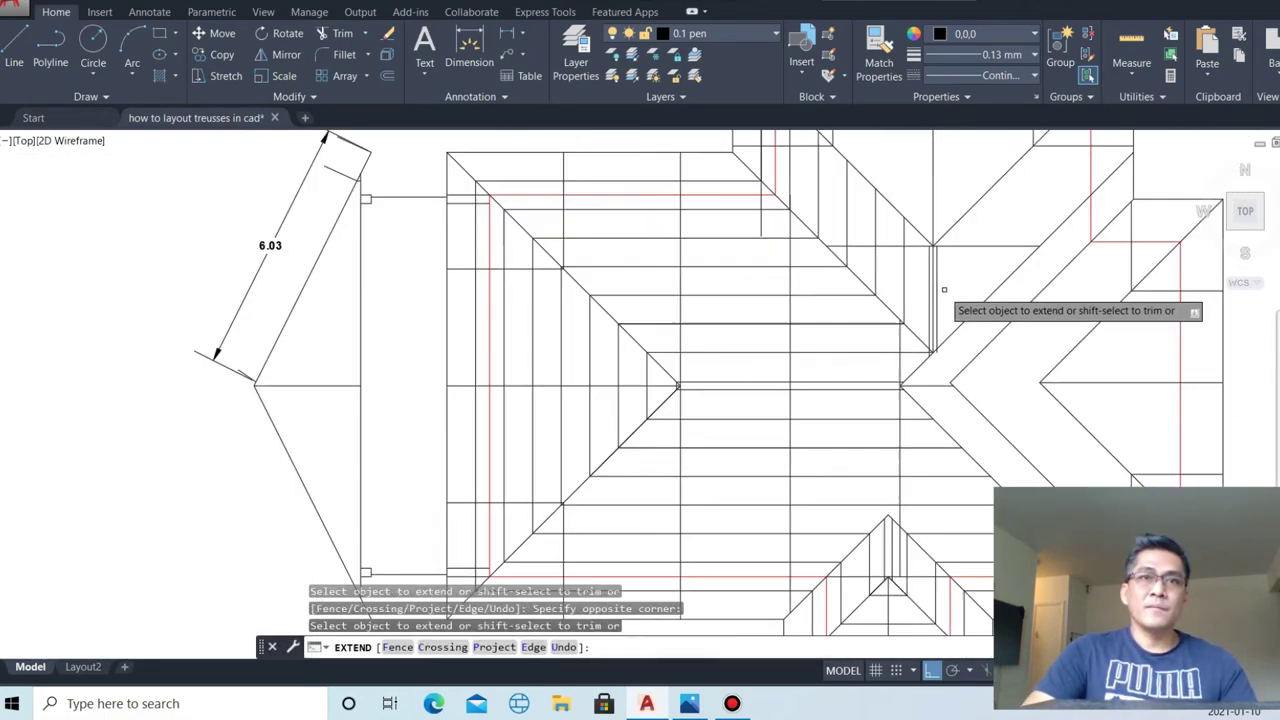
{"action": "scroll", "coordinate": [951, 357], "scroll_direction": "up", "scroll_amount": 2}
{"action": "scroll", "coordinate": [951, 357], "scroll_direction": "up", "scroll_amount": 2}
{"action": "key", "text": "Escape"}
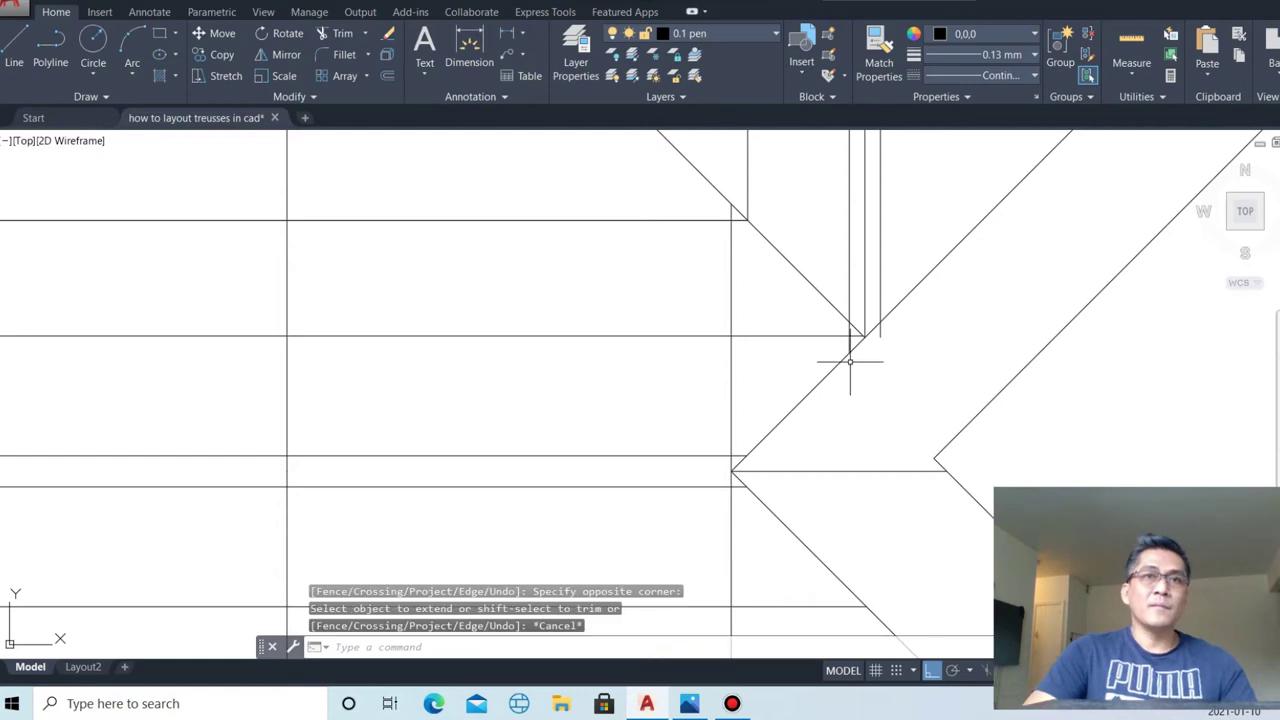
- Trim the offset line ends at the roof corner and extend them down to the ridge
{"action": "type", "text": "tr"}
{"action": "key", "text": "Return"}
{"action": "key", "text": "Return"}
{"action": "left_click", "coordinate": [875, 345]}
{"action": "left_click", "coordinate": [831, 337]}
{"action": "scroll", "coordinate": [909, 426], "scroll_direction": "down", "scroll_amount": 3}
{"action": "scroll", "coordinate": [909, 426], "scroll_direction": "down", "scroll_amount": 2}
{"action": "scroll", "coordinate": [908, 360], "scroll_direction": "up", "scroll_amount": 5}
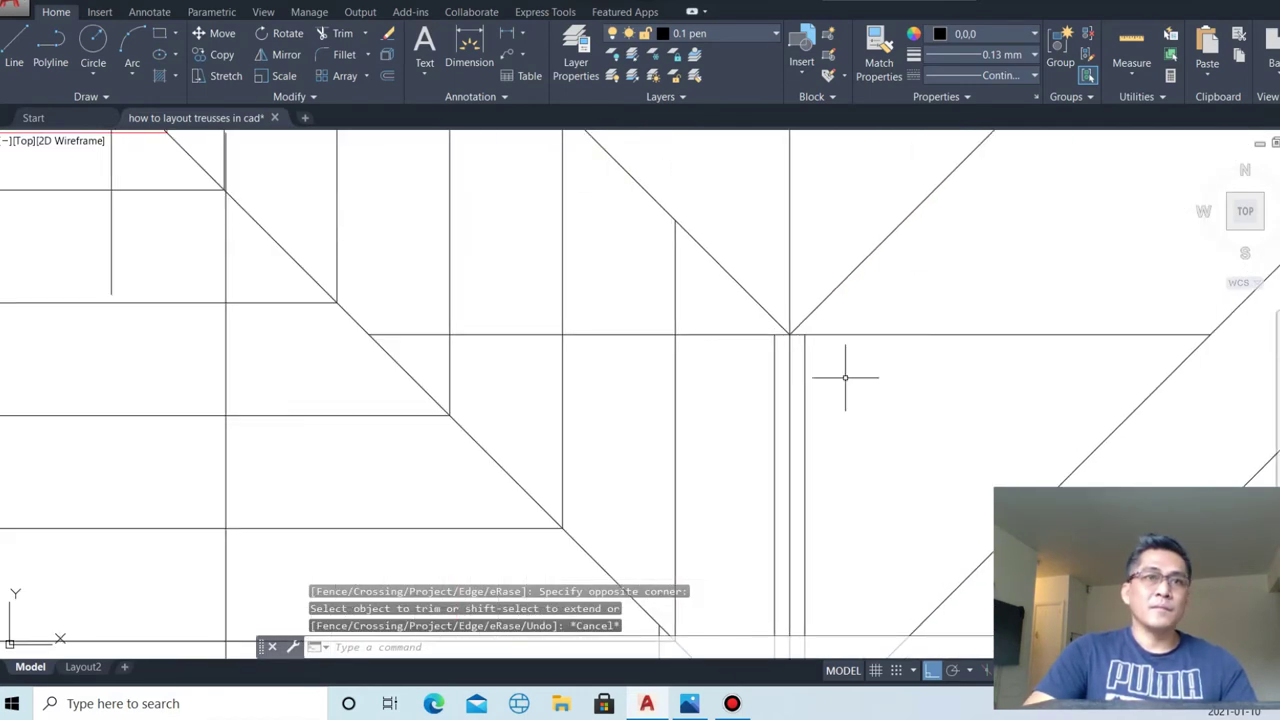
{"action": "type", "text": "x"}
{"action": "key", "text": "Return"}
- Erase the original middle line between the two offsets
{"action": "key", "text": "Return"}
{"action": "scroll", "coordinate": [800, 363], "scroll_direction": "up", "scroll_amount": 2}
{"action": "left_click_drag", "start_coordinate": [777, 366], "coordinate": [871, 377]}
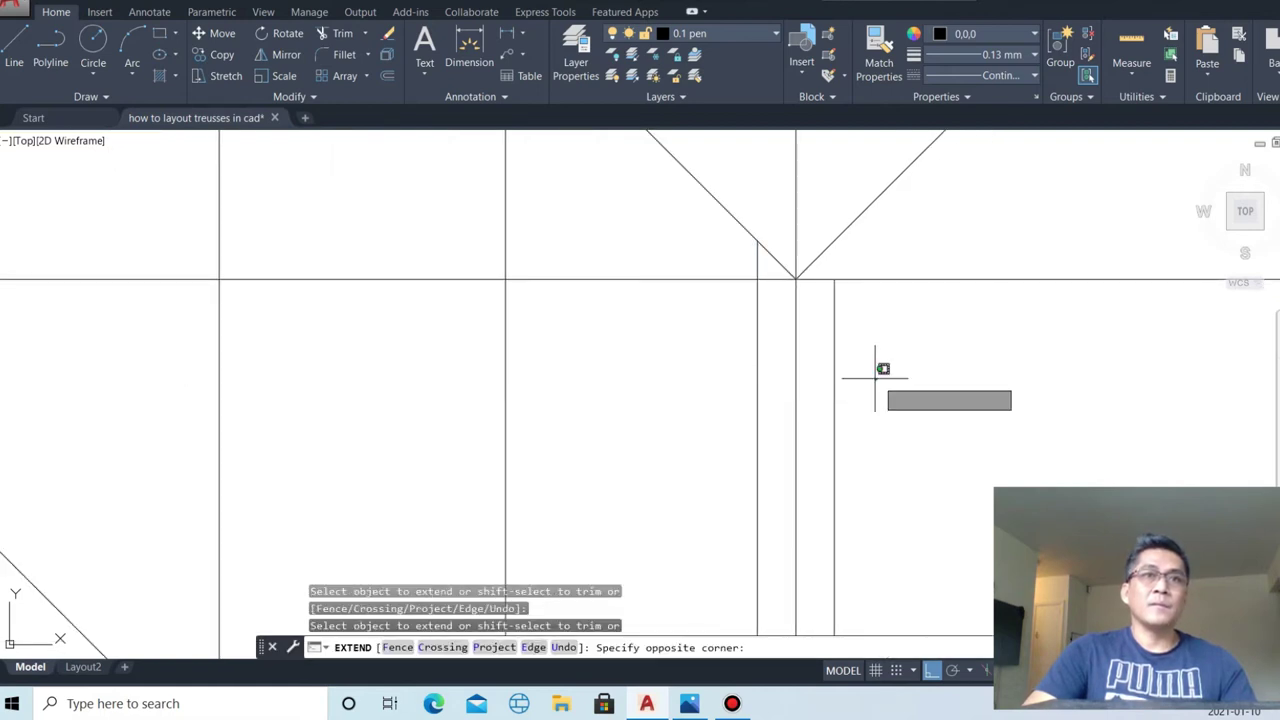
{"action": "key", "text": "Escape"}
{"action": "left_click", "coordinate": [793, 375]}
{"action": "type", "text": "e"}
{"action": "key", "text": "Return"}
{"action": "scroll", "coordinate": [826, 443], "scroll_direction": "down", "scroll_amount": 2}
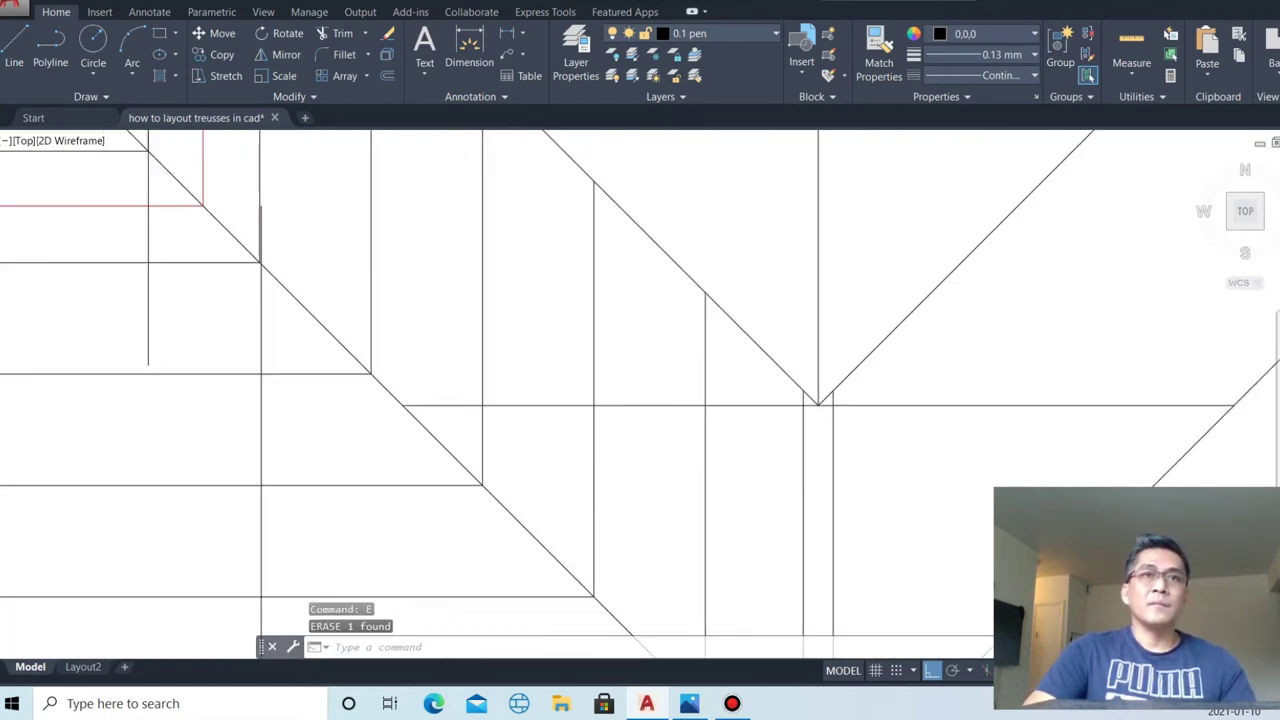
{"action": "scroll", "coordinate": [852, 413], "scroll_direction": "down", "scroll_amount": 2}
{"action": "scroll", "coordinate": [800, 423], "scroll_direction": "down", "scroll_amount": 2}
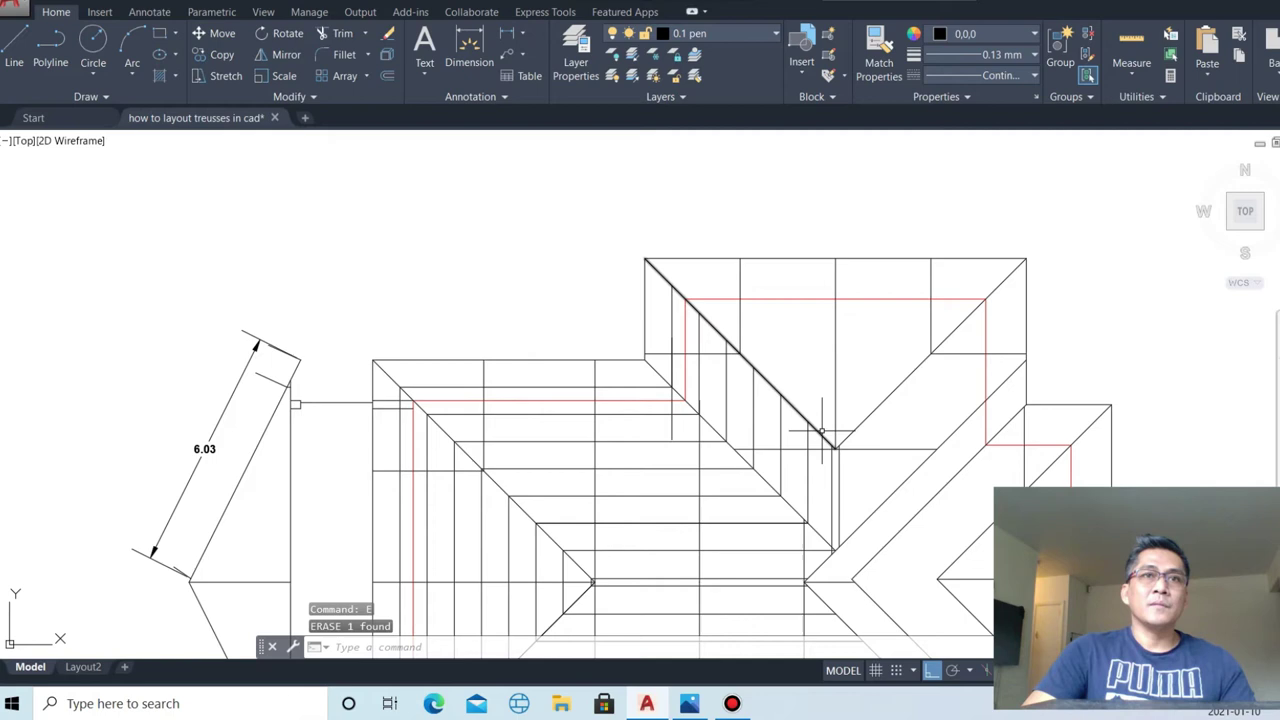
- Select the six vertical truss lines along the upper wing's valley
{"action": "scroll", "coordinate": [813, 470], "scroll_direction": "up", "scroll_amount": 2}
{"action": "left_click", "coordinate": [801, 465]}
{"action": "left_click", "coordinate": [789, 448]}
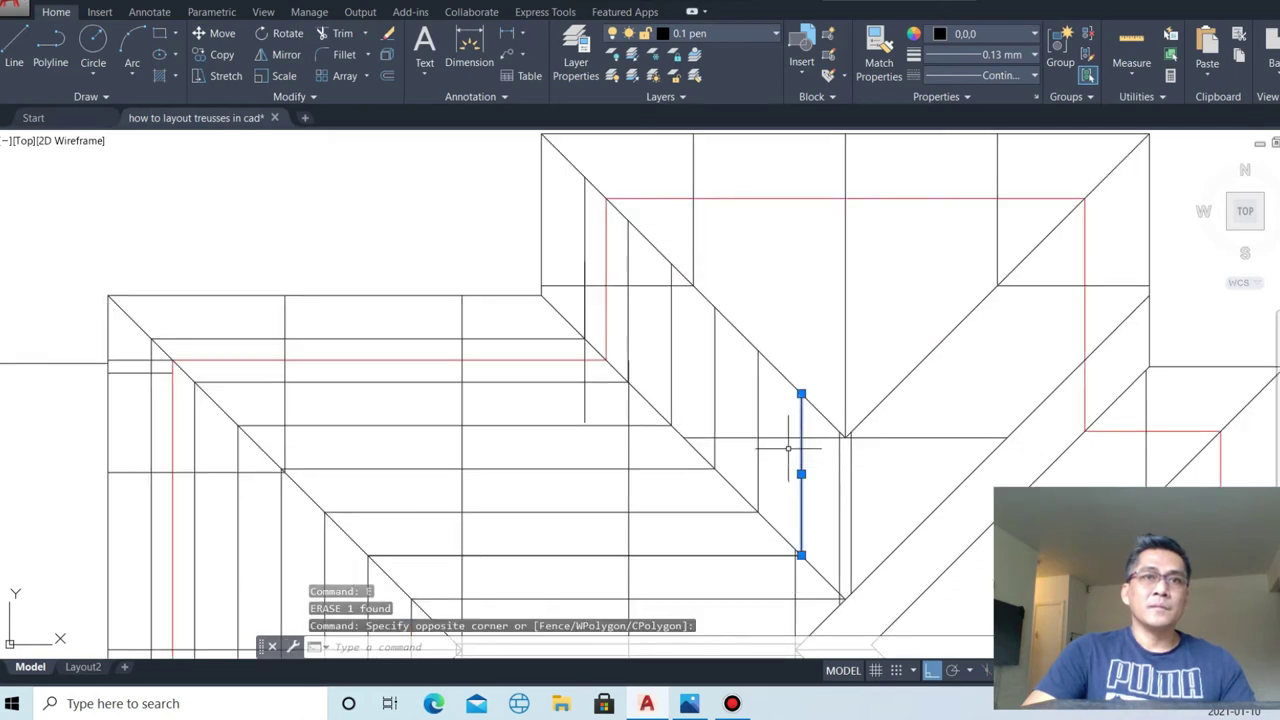
{"action": "left_click", "coordinate": [746, 366]}
{"action": "left_click", "coordinate": [730, 360]}
{"action": "left_click", "coordinate": [688, 348]}
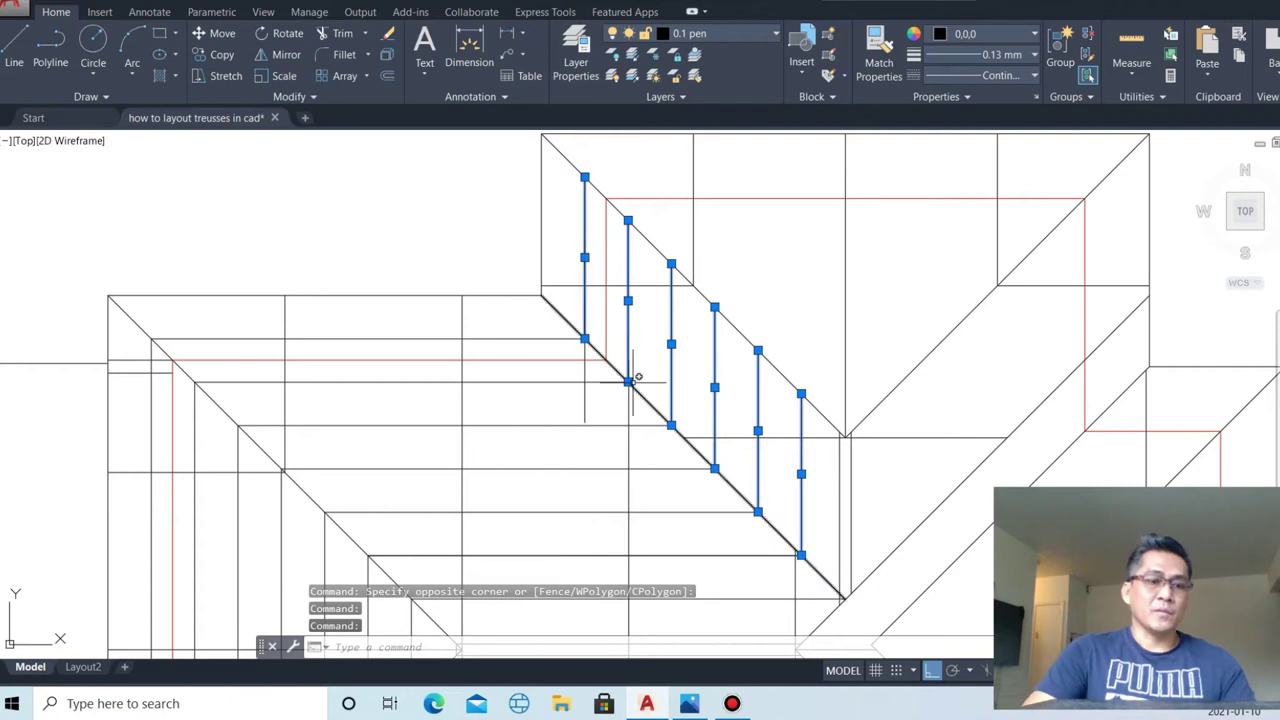
- Mirror the selected lines across the vertical centre axis, keeping the originals
{"action": "type", "text": "mi"}
{"action": "key", "text": "Return"}
{"action": "scroll", "coordinate": [843, 440], "scroll_direction": "up", "scroll_amount": 2}
{"action": "scroll", "coordinate": [815, 540], "scroll_direction": "up", "scroll_amount": 2}
{"action": "scroll", "coordinate": [815, 548], "scroll_direction": "down", "scroll_amount": 4}
{"action": "left_click", "coordinate": [828, 350]}
{"action": "left_click", "coordinate": [828, 258]}
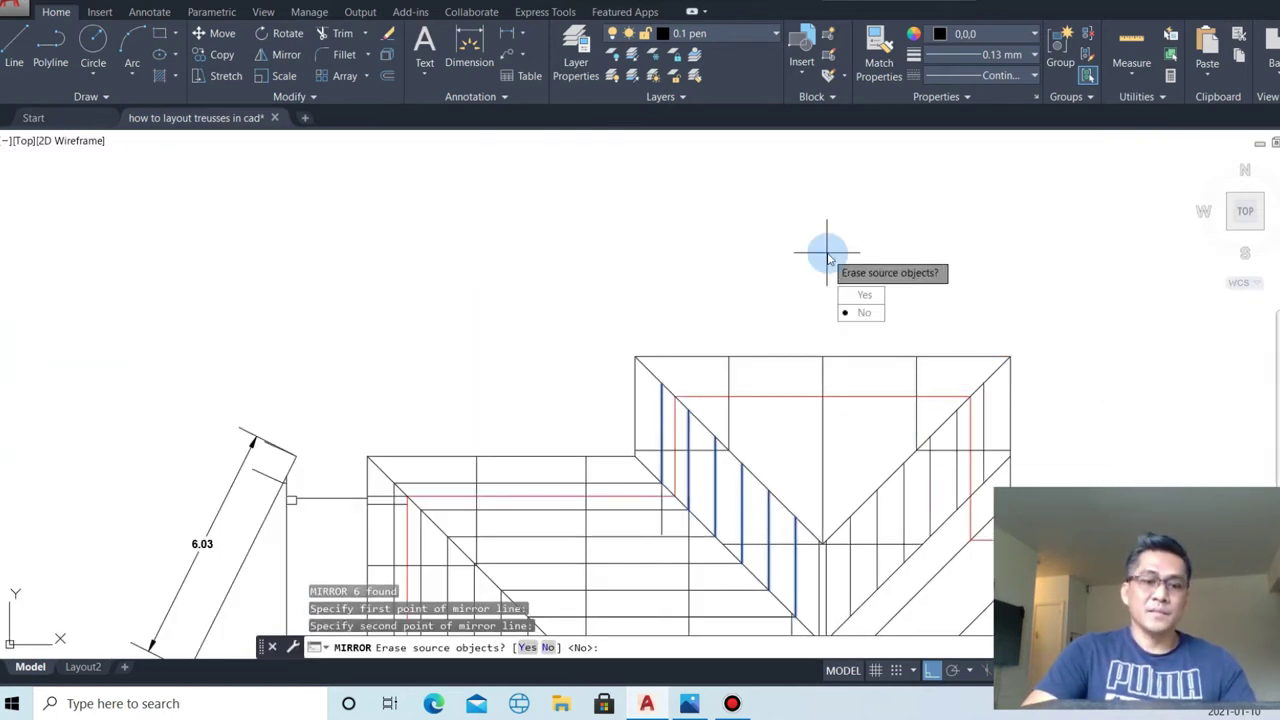
{"action": "key", "text": "Return"}
{"action": "scroll", "coordinate": [827, 253], "scroll_direction": "down", "scroll_amount": 3}
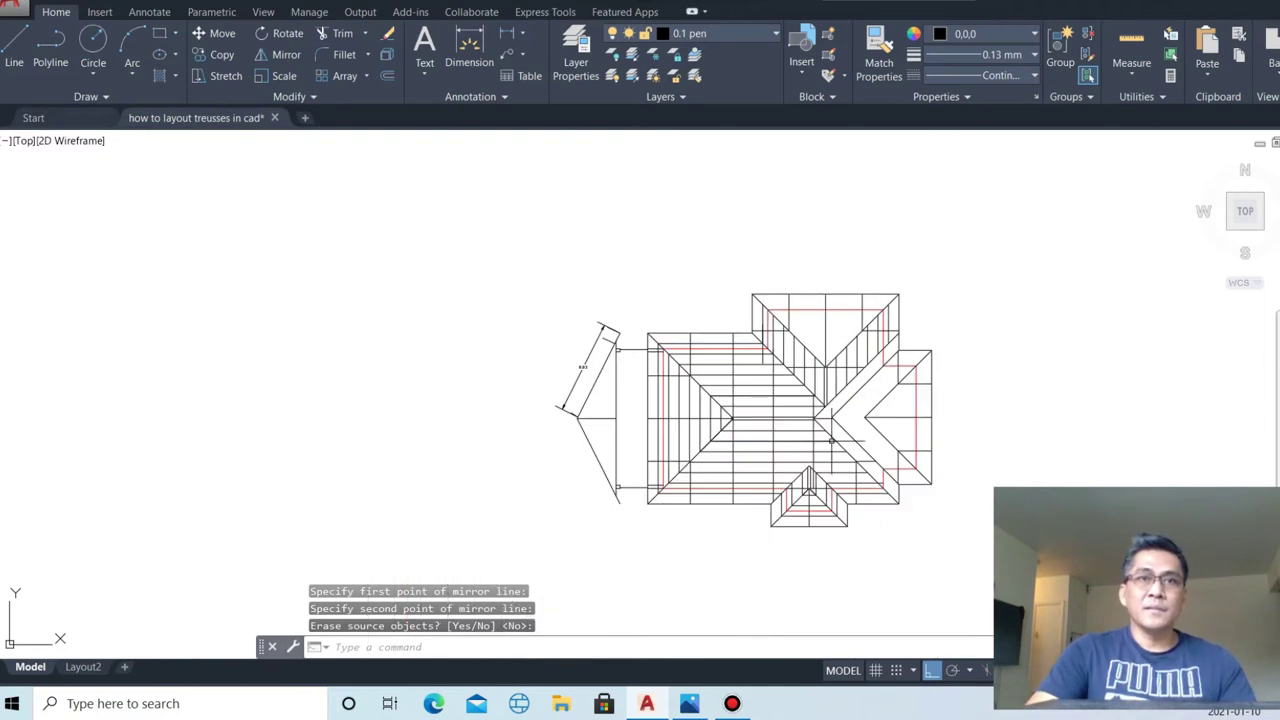
{"action": "scroll", "coordinate": [831, 440], "scroll_direction": "up", "scroll_amount": 4}
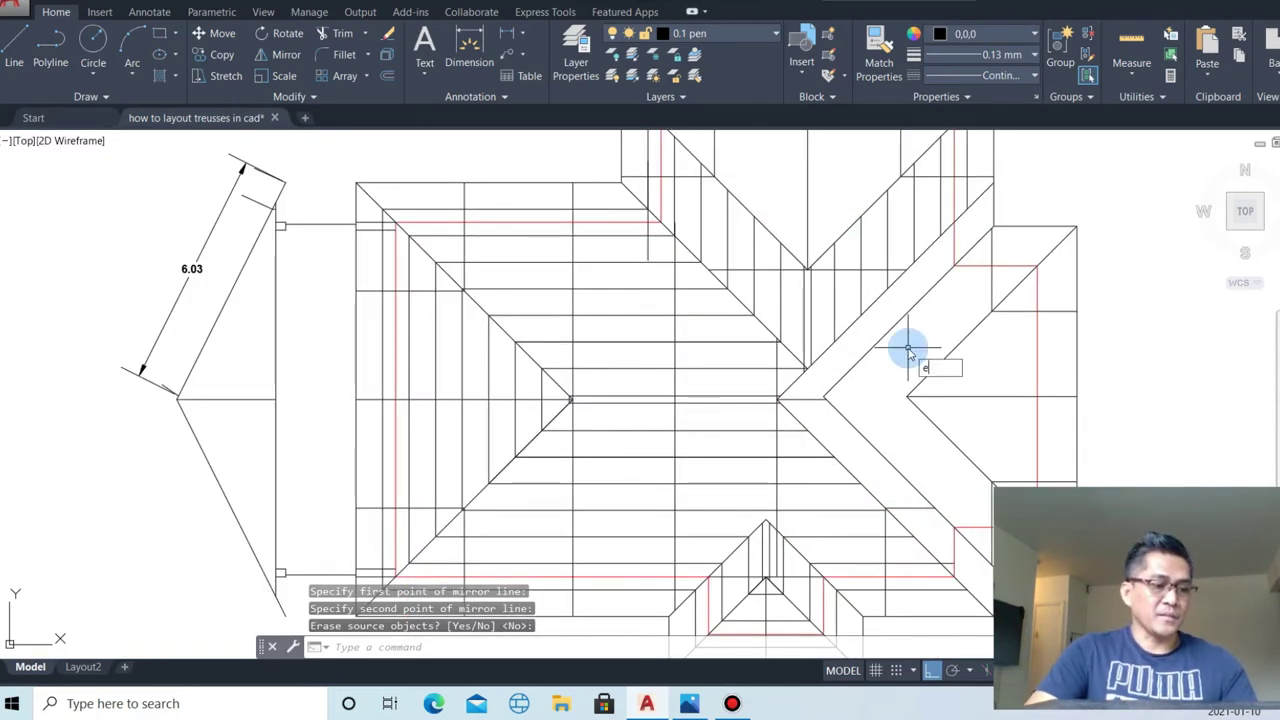
- Extend the vertical truss lines down to the ridge and the diagonal valley lines
{"action": "type", "text": "x"}
{"action": "key", "text": "Return"}
{"action": "key", "text": "Return"}
{"action": "scroll", "coordinate": [895, 365], "scroll_direction": "up", "scroll_amount": 3}
{"action": "left_click", "coordinate": [800, 270]}
{"action": "left_click", "coordinate": [741, 311]}
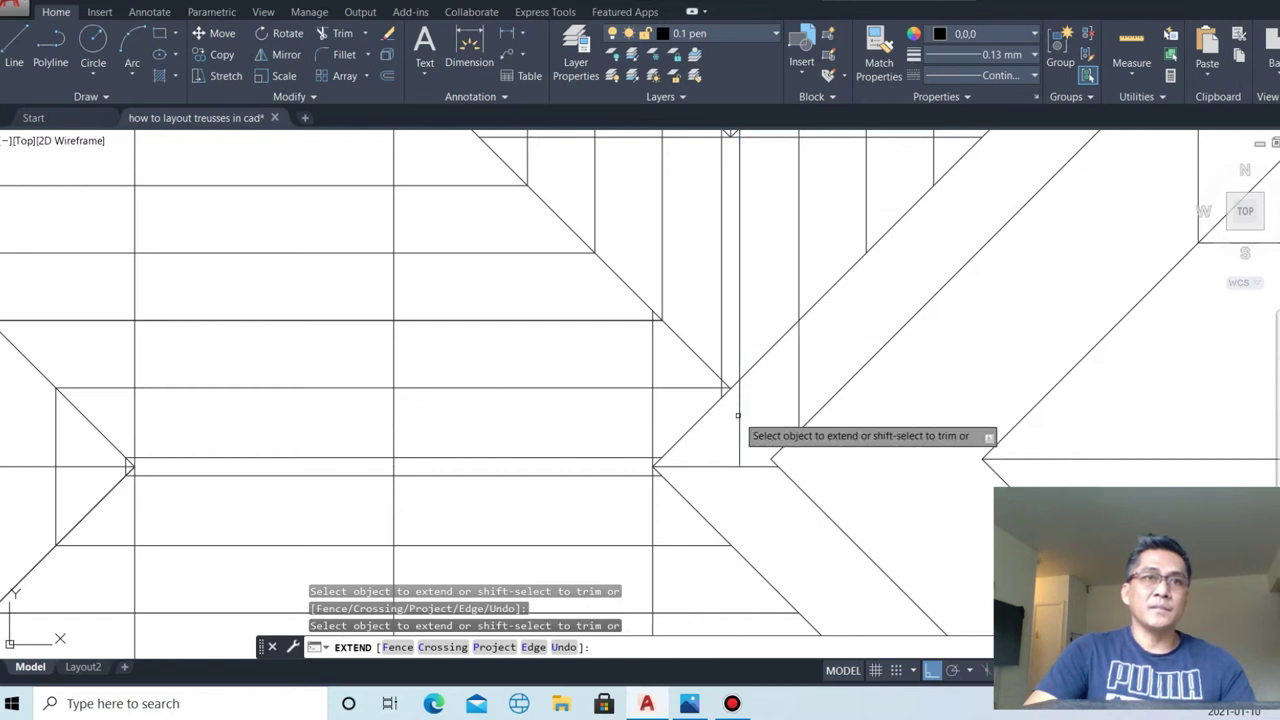
{"action": "scroll", "coordinate": [750, 420], "scroll_direction": "down", "scroll_amount": 5}
{"action": "scroll", "coordinate": [780, 385], "scroll_direction": "up", "scroll_amount": 4}
{"action": "left_click", "coordinate": [720, 368]}
{"action": "left_click", "coordinate": [722, 366]}
{"action": "left_click", "coordinate": [826, 277]}
{"action": "left_click", "coordinate": [849, 255]}
{"action": "left_click", "coordinate": [849, 255]}
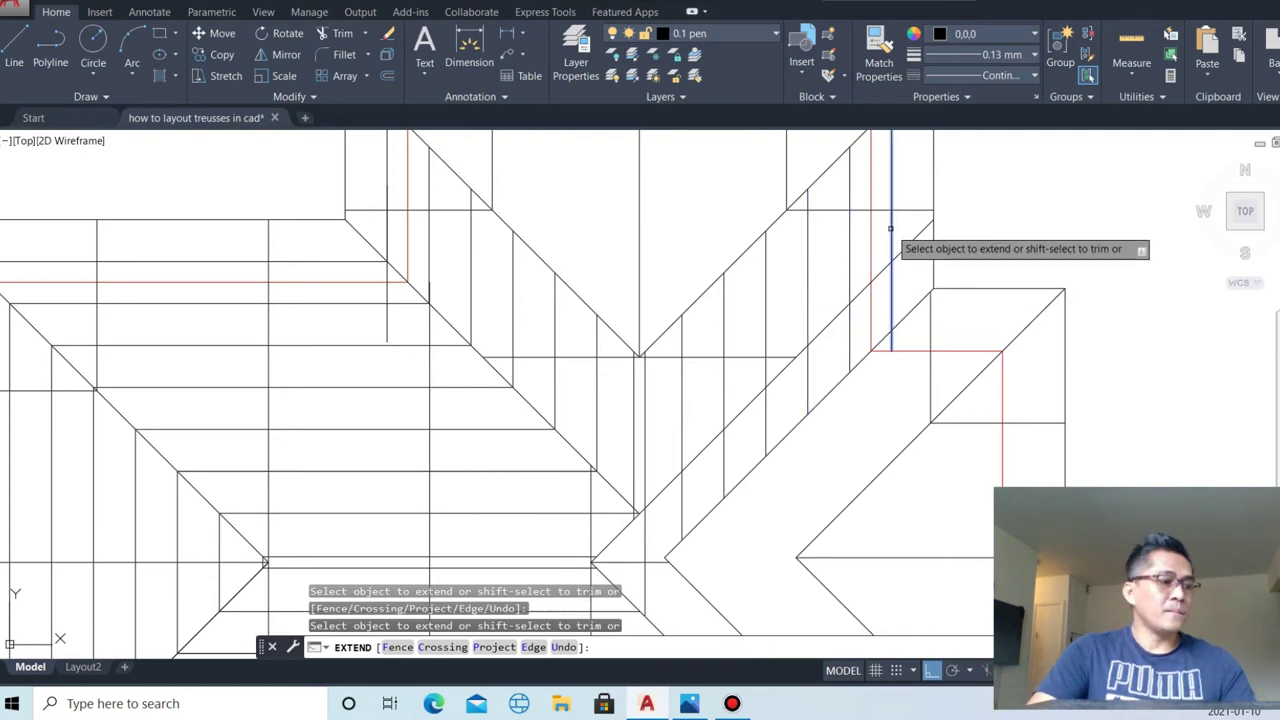
{"action": "scroll", "coordinate": [890, 228], "scroll_direction": "down", "scroll_amount": 2}
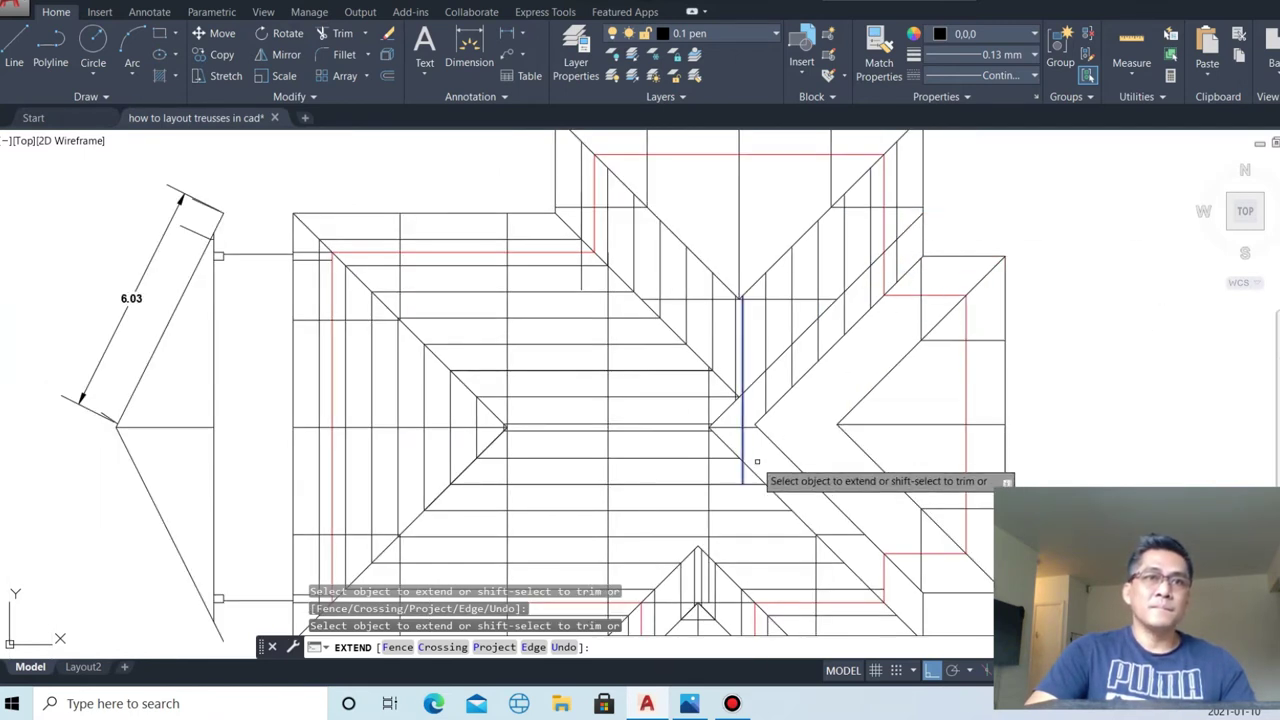
{"action": "scroll", "coordinate": [758, 490], "scroll_direction": "up", "scroll_amount": 2}
{"action": "key", "text": "Escape"}
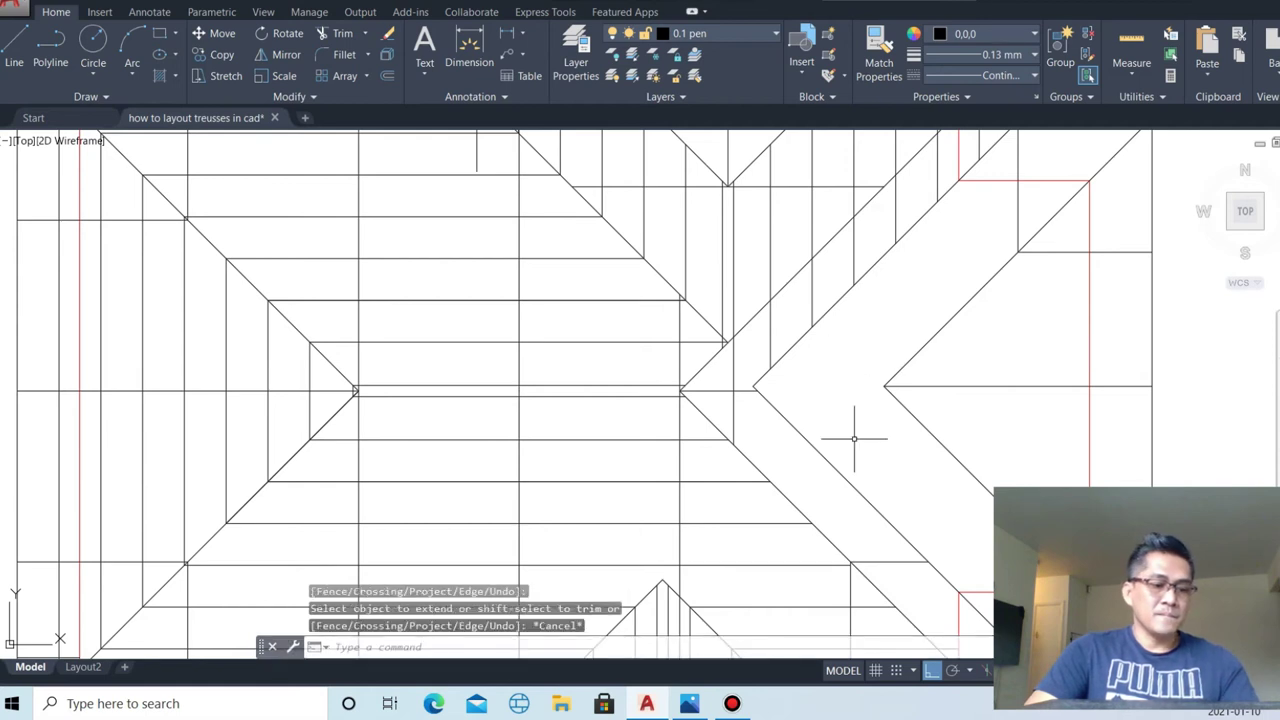
- Draw a vertical line from the notch corner to the diagonal and trim its excess
{"action": "type", "text": "l"}
{"action": "key", "text": "Return"}
{"action": "scroll", "coordinate": [770, 470], "scroll_direction": "up", "scroll_amount": 2}
{"action": "left_click", "coordinate": [771, 466]}
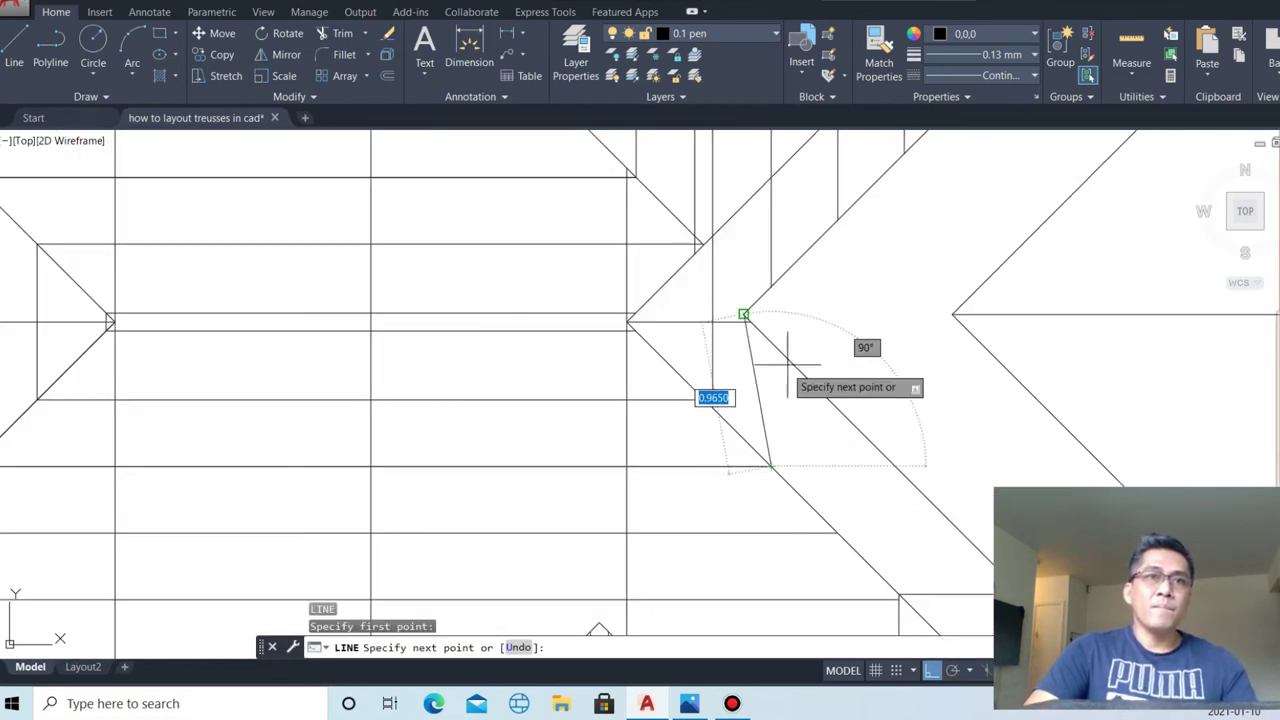
{"action": "left_click", "coordinate": [806, 340]}
{"action": "key", "text": "Escape"}
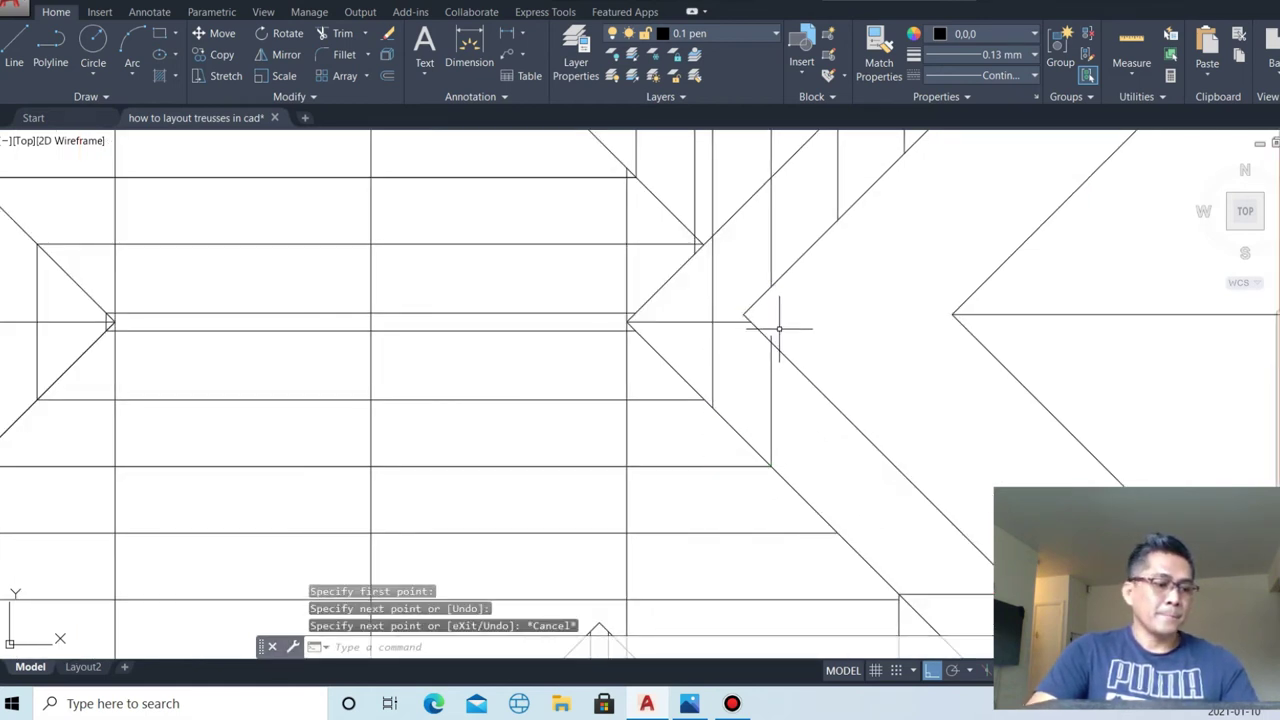
{"action": "type", "text": "tr"}
{"action": "key", "text": "Return"}
{"action": "key", "text": "Return"}
{"action": "scroll", "coordinate": [779, 328], "scroll_direction": "up", "scroll_amount": 2}
{"action": "left_click", "coordinate": [790, 333]}
{"action": "left_click", "coordinate": [776, 332]}
{"action": "left_click", "coordinate": [783, 328]}
{"action": "key", "text": "Escape"}
- Copy a vertical truss line up to the diagonal with COPY
{"action": "scroll", "coordinate": [814, 286], "scroll_direction": "down", "scroll_amount": 2}
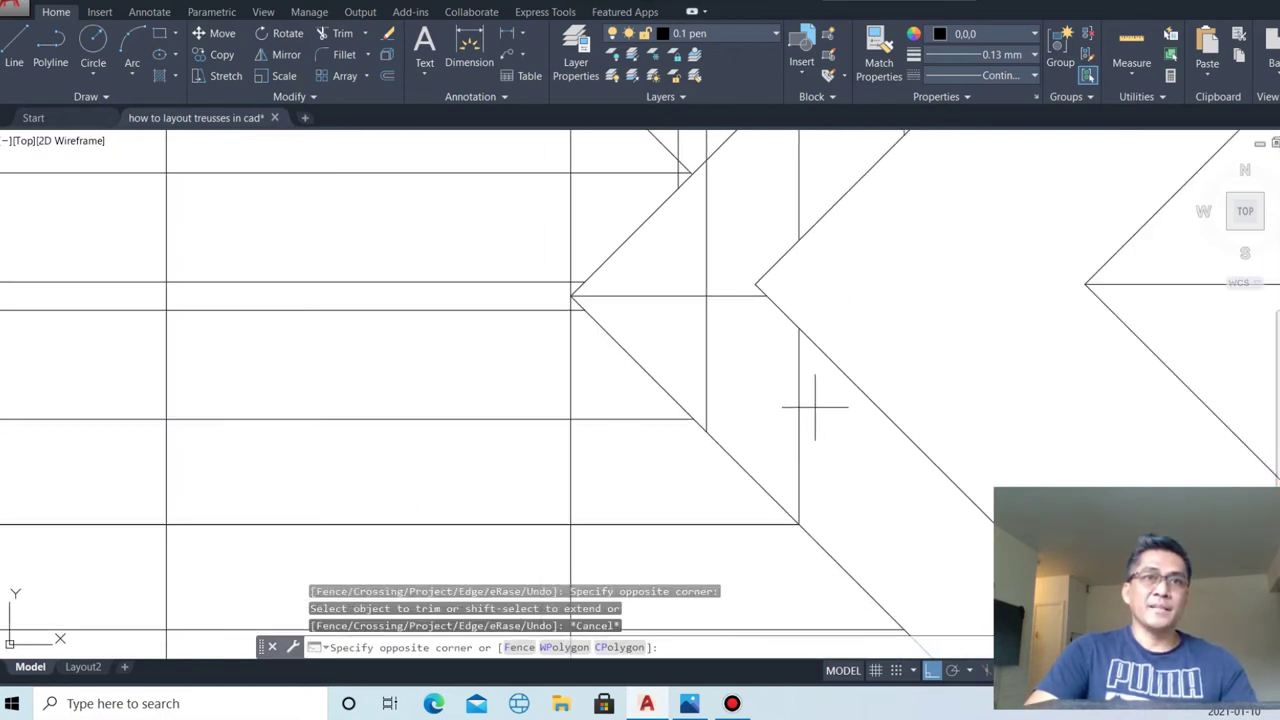
{"action": "left_click", "coordinate": [820, 408]}
{"action": "left_click", "coordinate": [781, 394]}
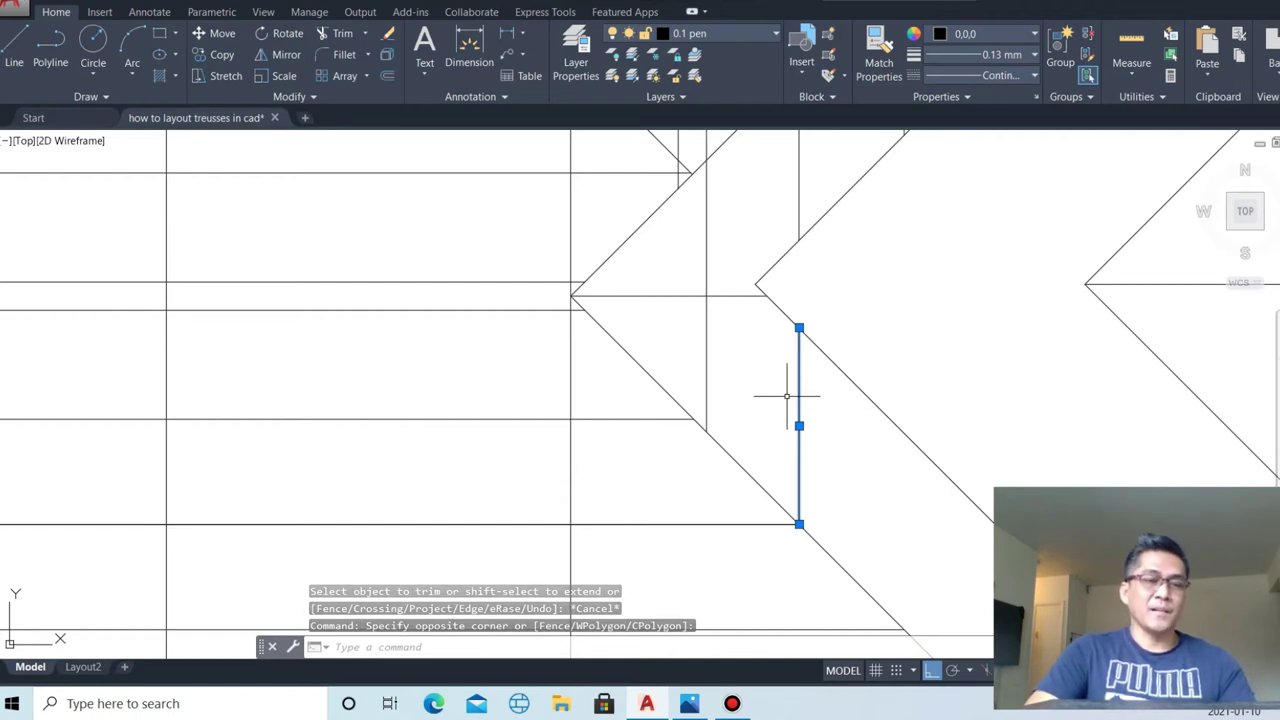
{"action": "type", "text": "co"}
{"action": "key", "text": "Return"}
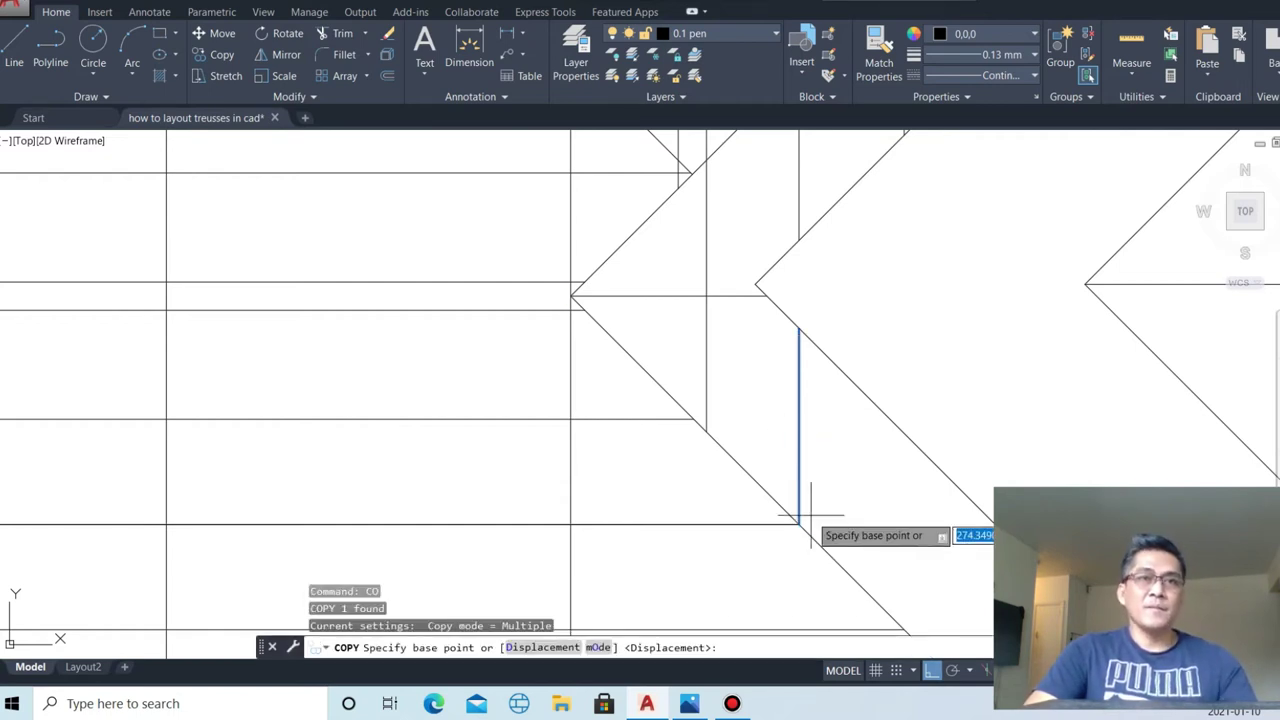
{"action": "left_click", "coordinate": [799, 521]}
{"action": "scroll", "coordinate": [810, 420], "scroll_direction": "down", "scroll_amount": 3}
{"action": "scroll", "coordinate": [885, 540], "scroll_direction": "up", "scroll_amount": 4}
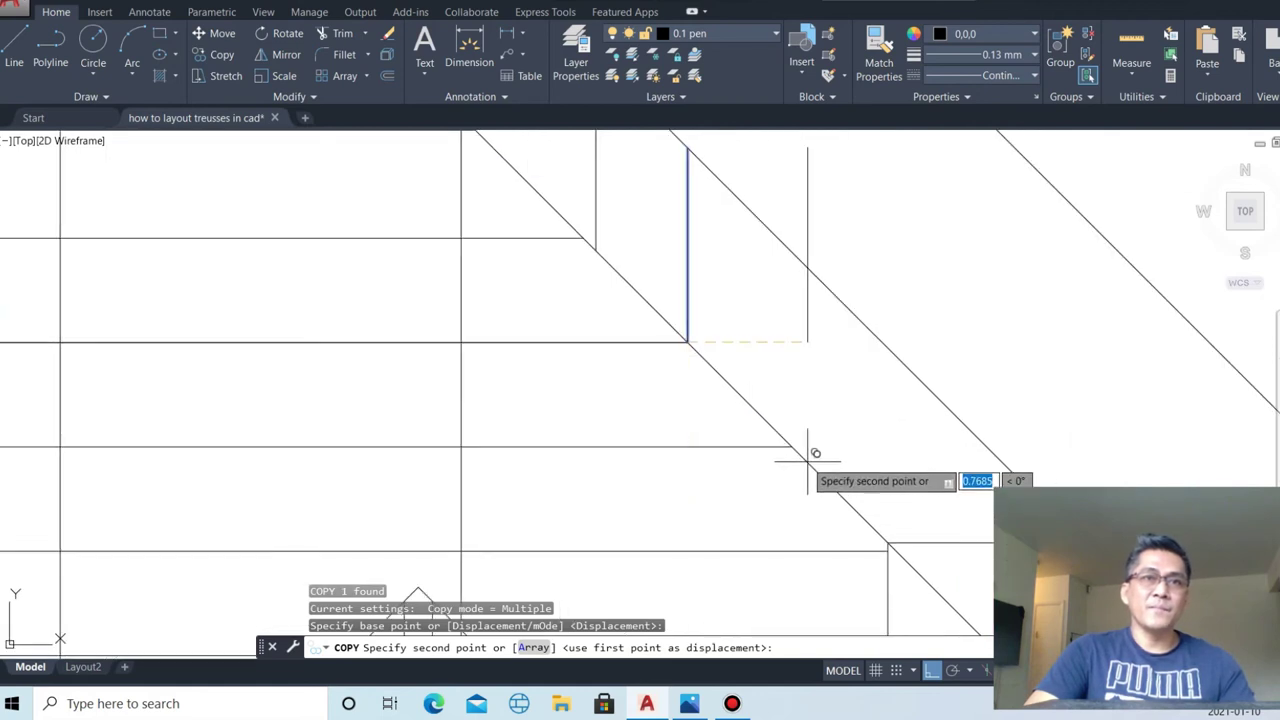
{"action": "left_click", "coordinate": [793, 444]}
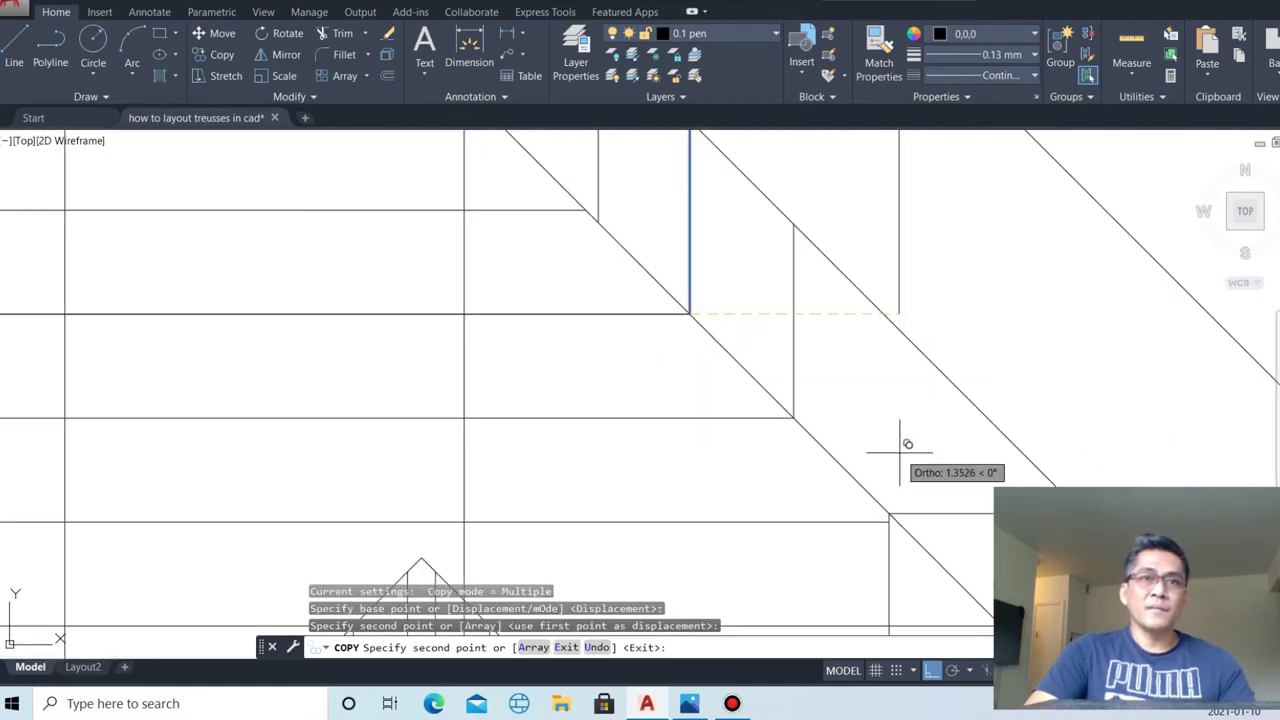
{"action": "key", "text": "Escape"}
{"action": "key", "text": "Return"}
{"action": "left_click", "coordinate": [786, 500]}
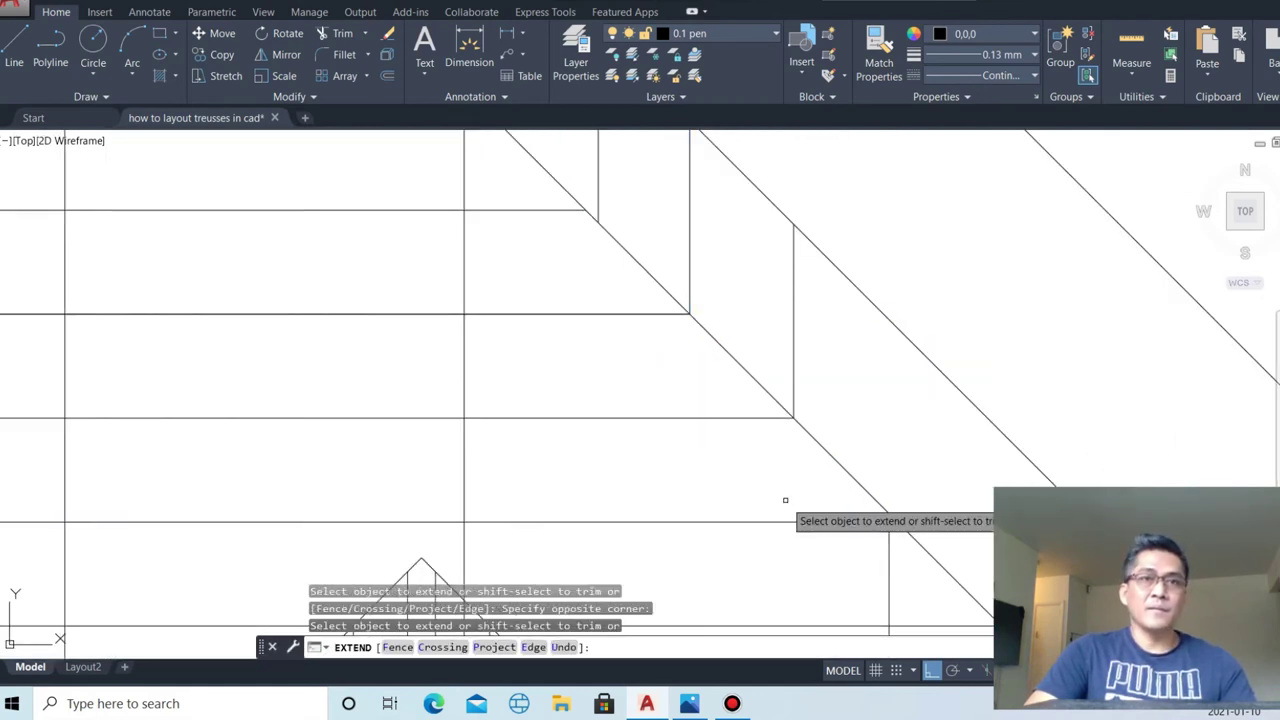
{"action": "key", "text": "Escape"}
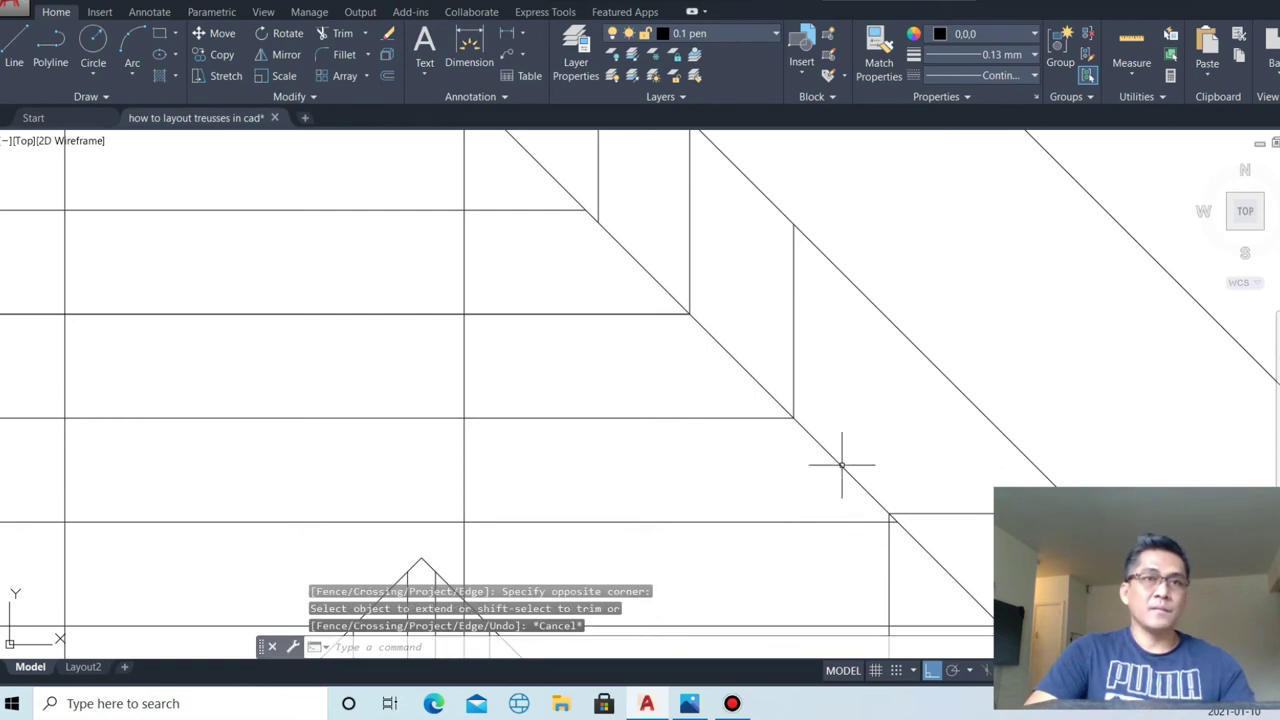
- Place three more copies of the vertical truss line along the right valley
{"action": "left_click", "coordinate": [788, 329]}
{"action": "key", "text": "Return"}
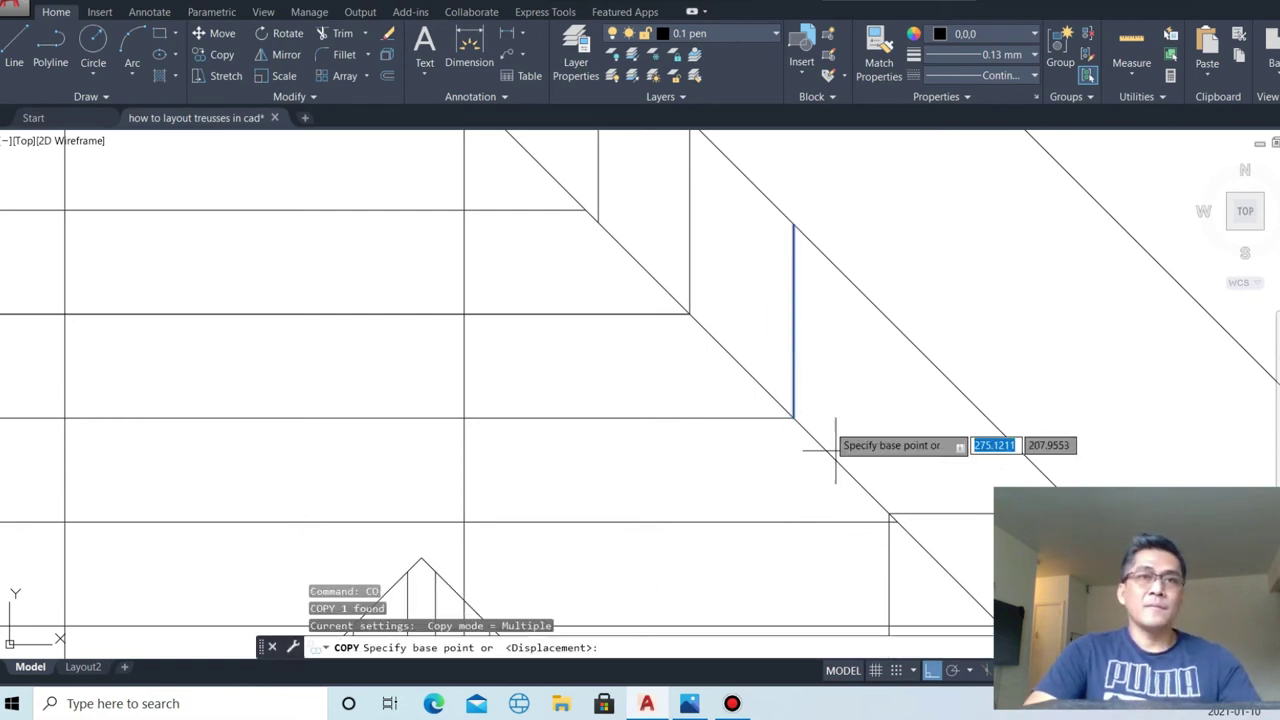
{"action": "scroll", "coordinate": [836, 445], "scroll_direction": "up", "scroll_amount": 2}
{"action": "left_click", "coordinate": [769, 401]}
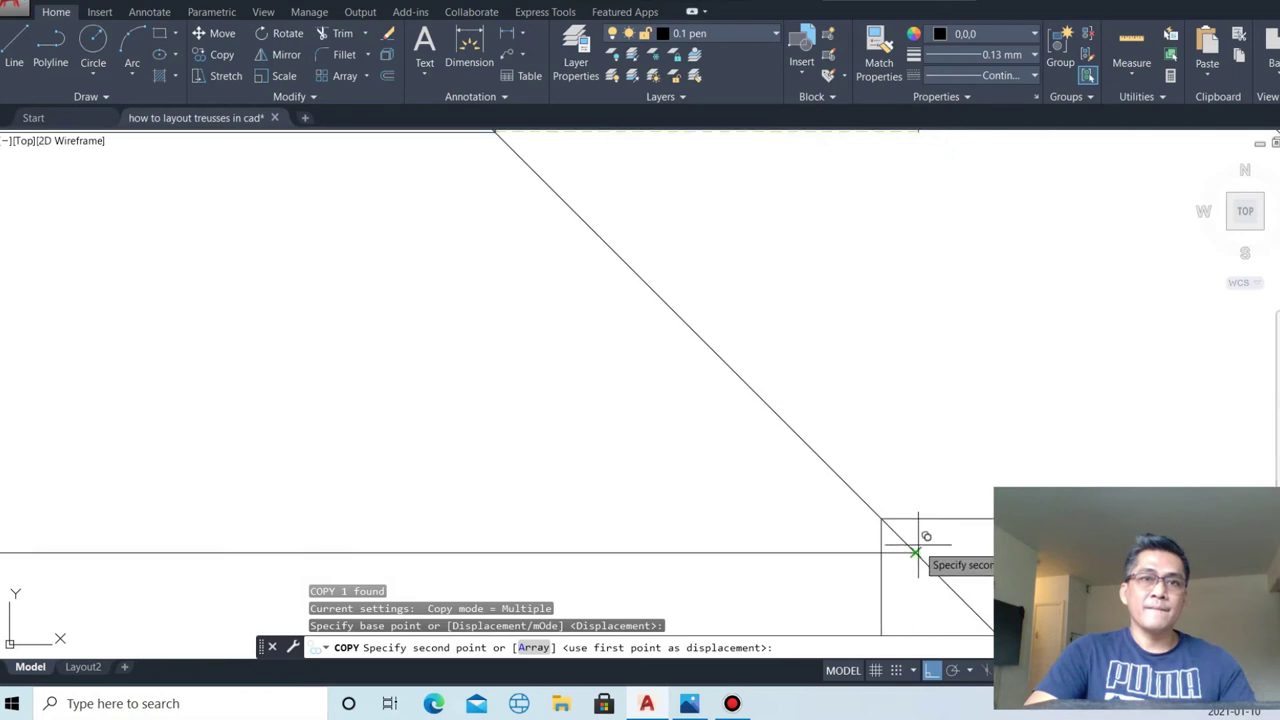
{"action": "left_click", "coordinate": [930, 549]}
{"action": "left_click", "coordinate": [960, 588]}
{"action": "scroll", "coordinate": [851, 508], "scroll_direction": "down", "scroll_amount": 2}
{"action": "scroll", "coordinate": [945, 573], "scroll_direction": "up", "scroll_amount": 2}
{"action": "left_click", "coordinate": [916, 543]}
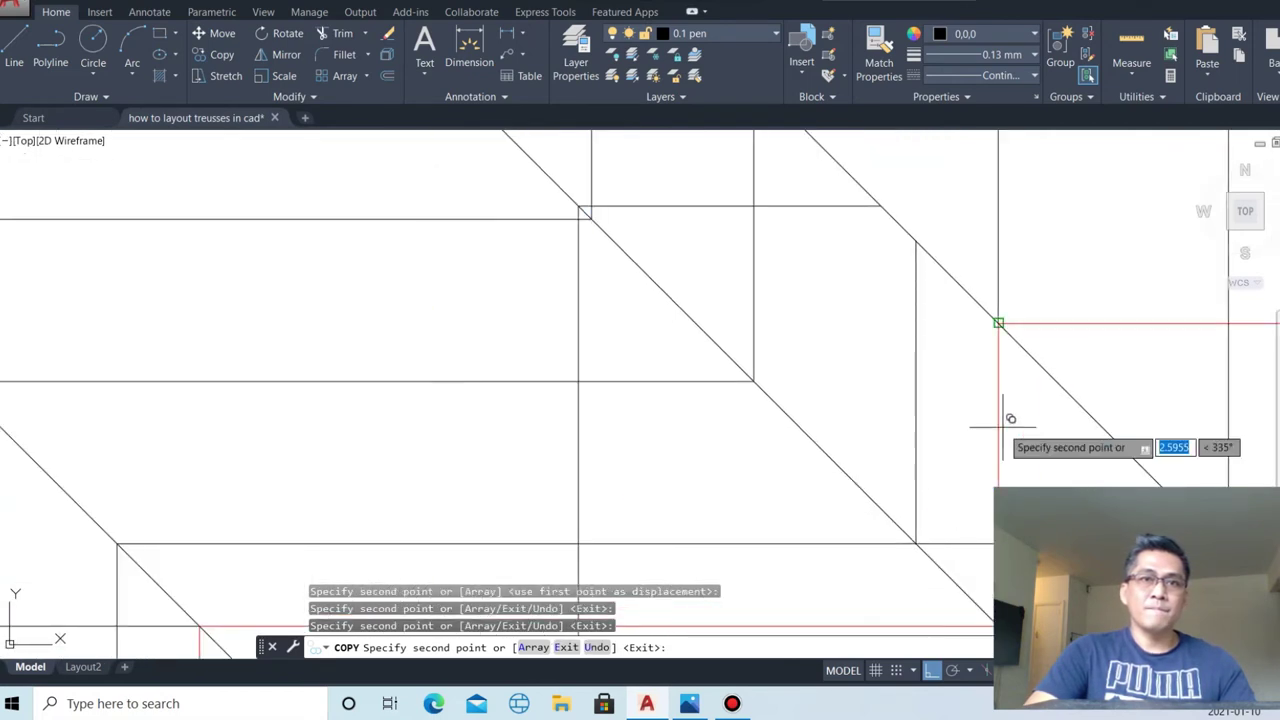
{"action": "key", "text": "Escape"}
{"action": "scroll", "coordinate": [960, 530], "scroll_direction": "down", "scroll_amount": 1}
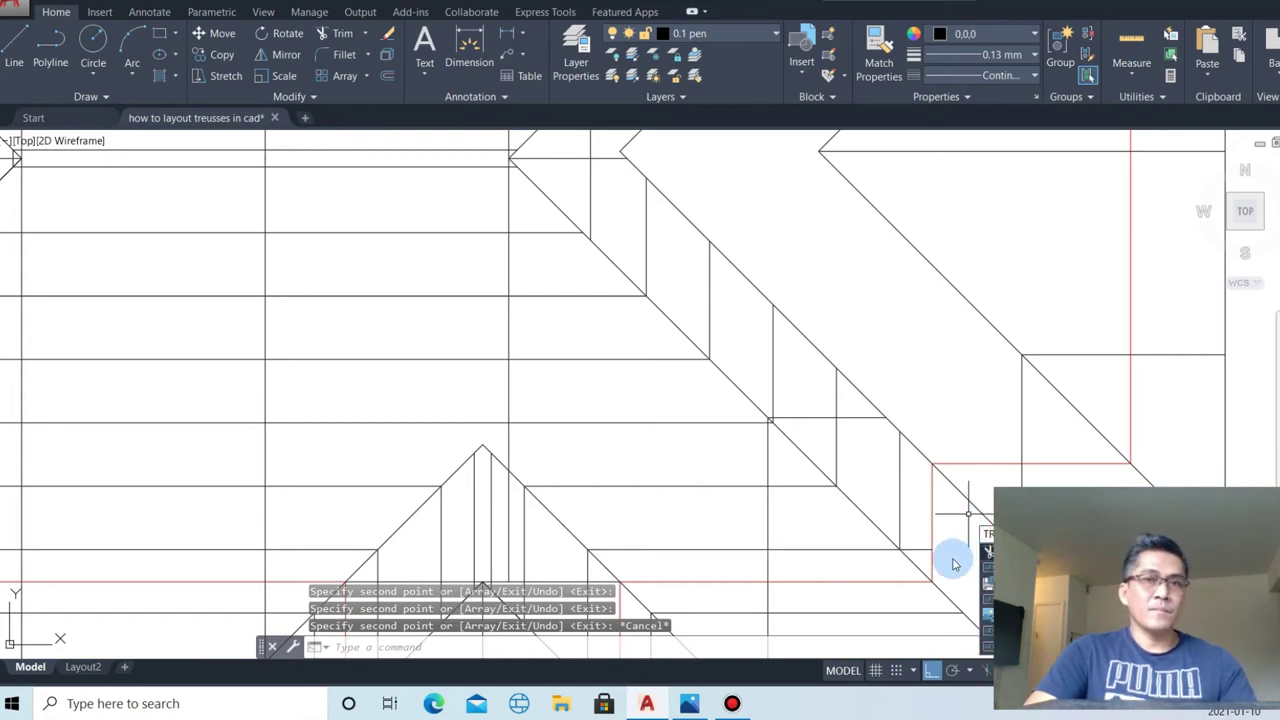
- Trim the overhanging ends of the copied truss lines
{"action": "key", "text": "Return"}
{"action": "key", "text": "Return"}
{"action": "scroll", "coordinate": [929, 569], "scroll_direction": "down", "scroll_amount": 1}
{"action": "scroll", "coordinate": [925, 540], "scroll_direction": "up", "scroll_amount": 1}
{"action": "left_click_drag", "start_coordinate": [920, 535], "coordinate": [900, 451]}
{"action": "key", "text": "Escape"}
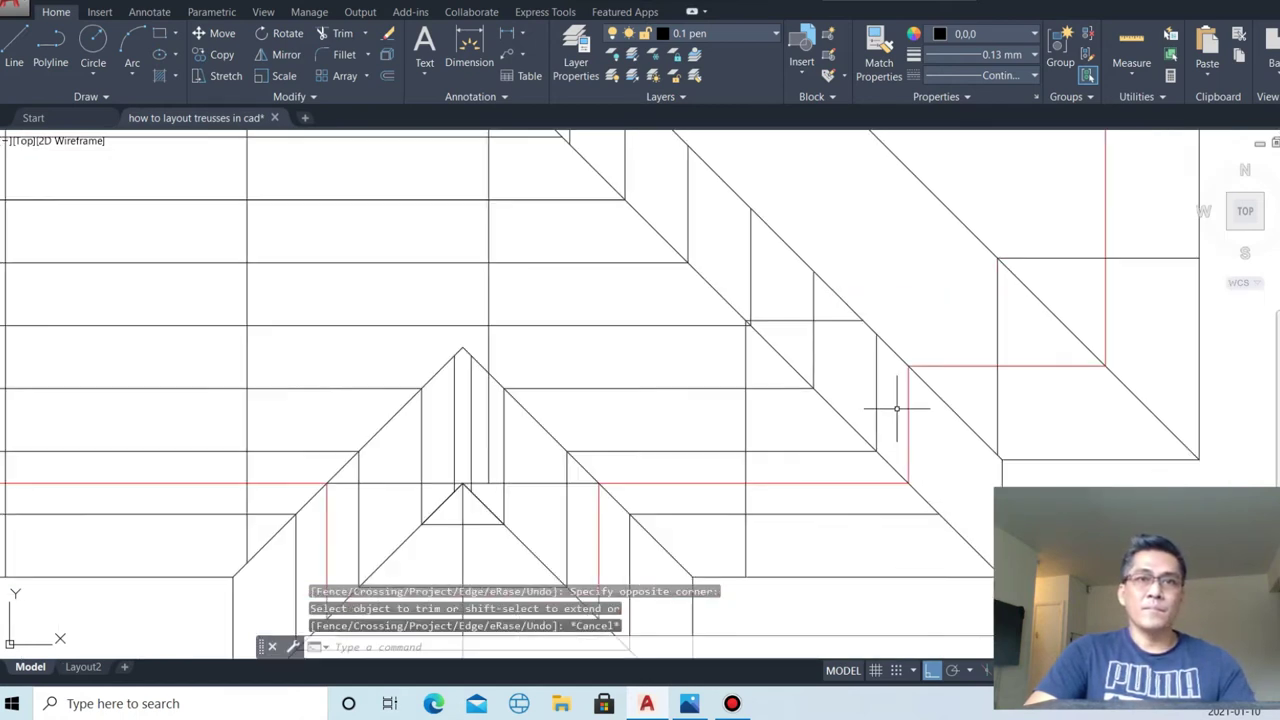
- Copy the short vertical truss line to the next valley point
{"action": "left_click", "coordinate": [876, 387]}
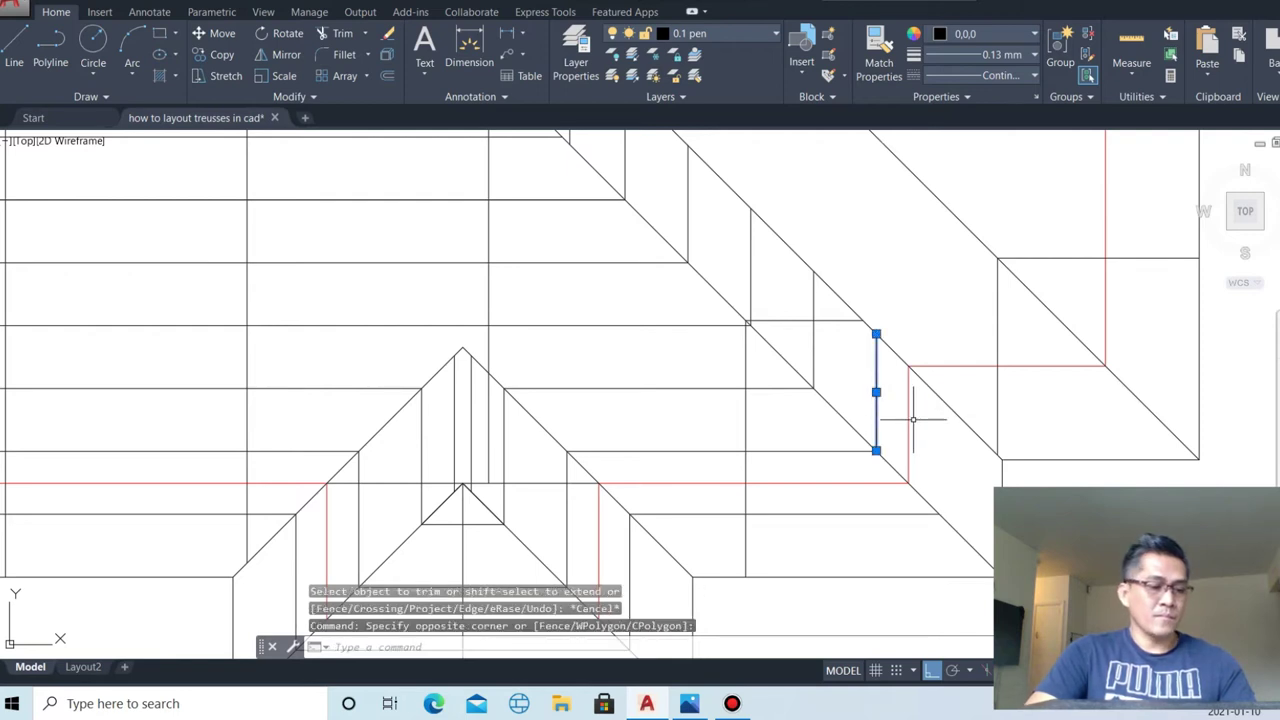
{"action": "type", "text": "co"}
{"action": "key", "text": "Return"}
{"action": "scroll", "coordinate": [929, 491], "scroll_direction": "up", "scroll_amount": 2}
{"action": "left_click", "coordinate": [845, 435]}
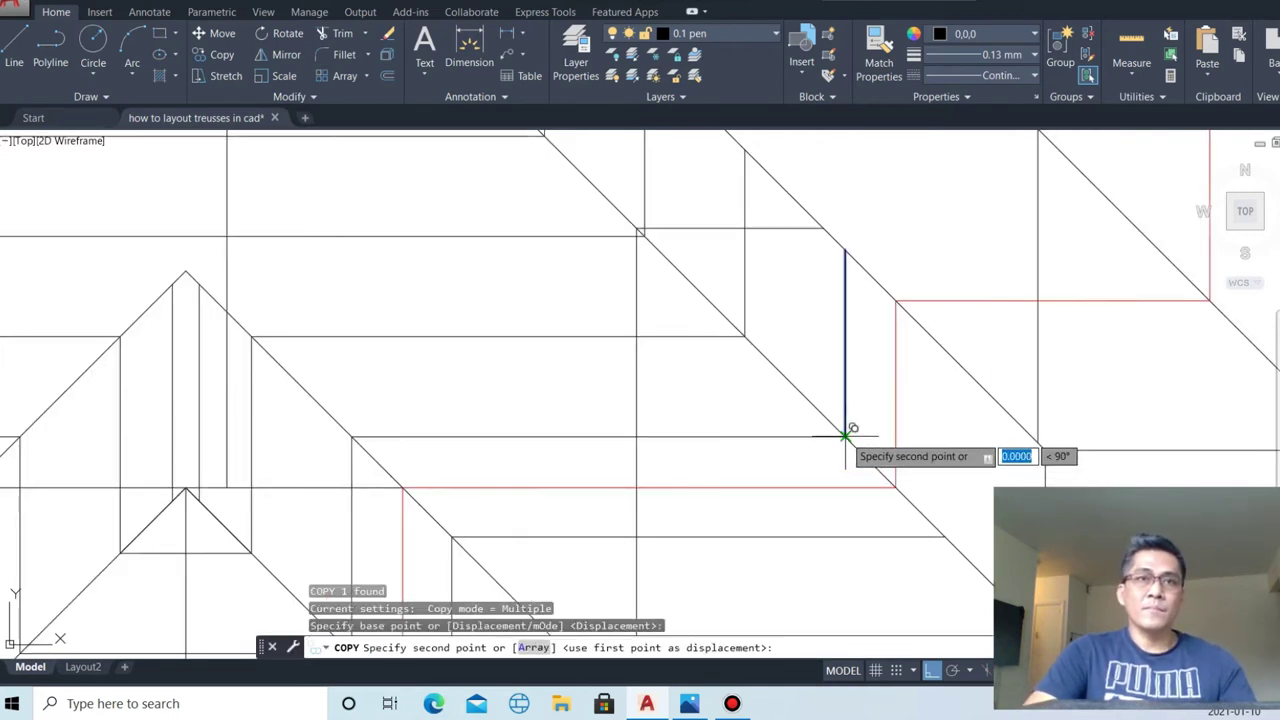
{"action": "left_click", "coordinate": [945, 537]}
{"action": "scroll", "coordinate": [940, 543], "scroll_direction": "down", "scroll_amount": 4}
{"action": "key", "text": "Escape"}
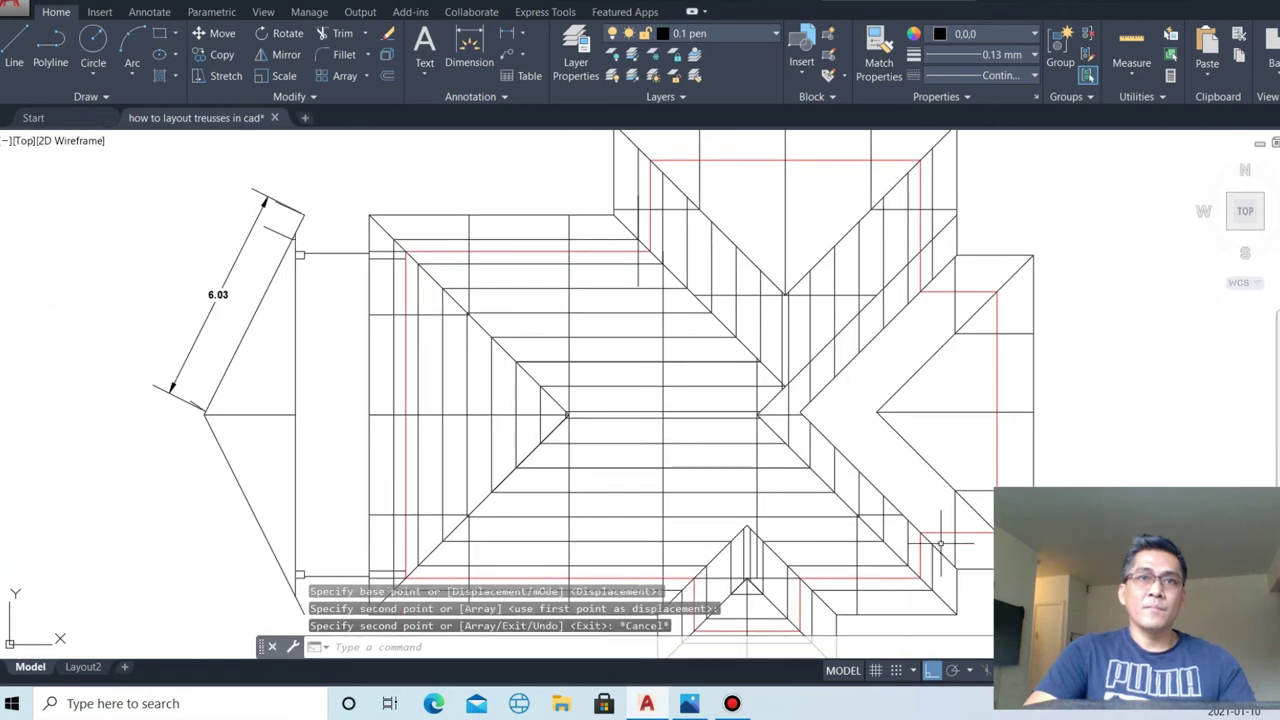
{"action": "scroll", "coordinate": [790, 330], "scroll_direction": "down", "scroll_amount": 4}
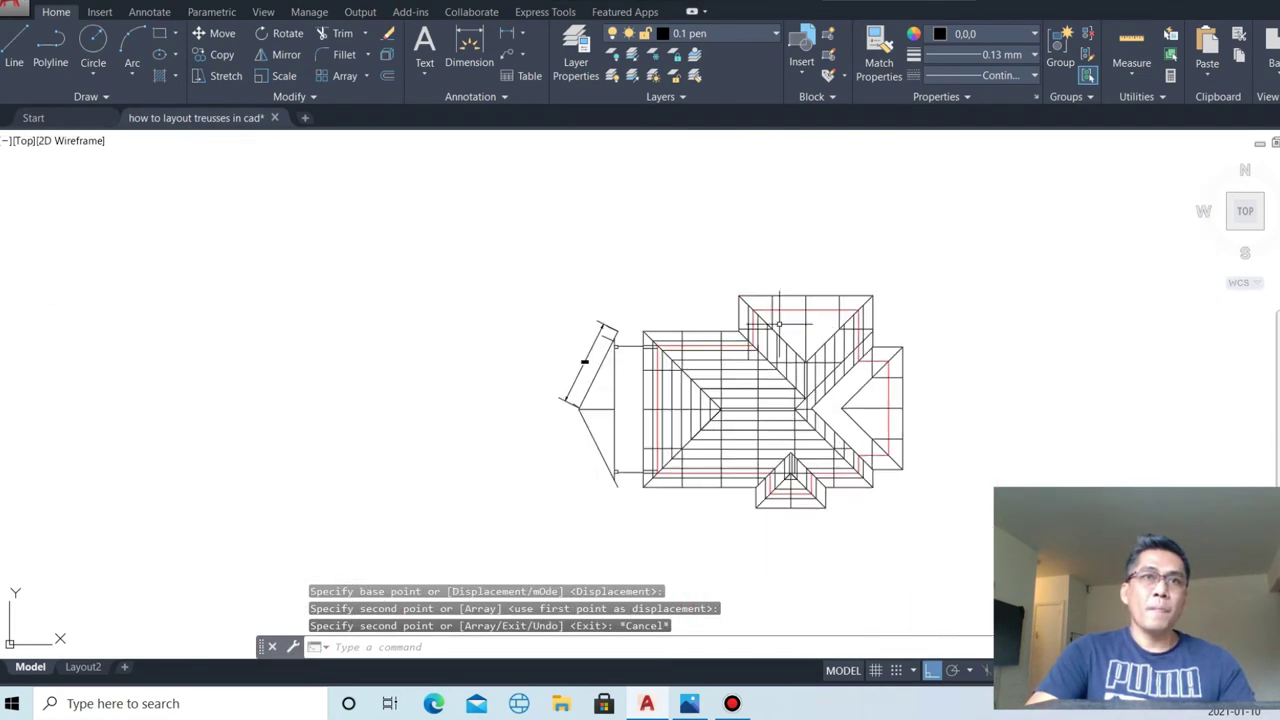
{"action": "scroll", "coordinate": [779, 323], "scroll_direction": "up", "scroll_amount": 6}
{"action": "key", "text": "Escape"}
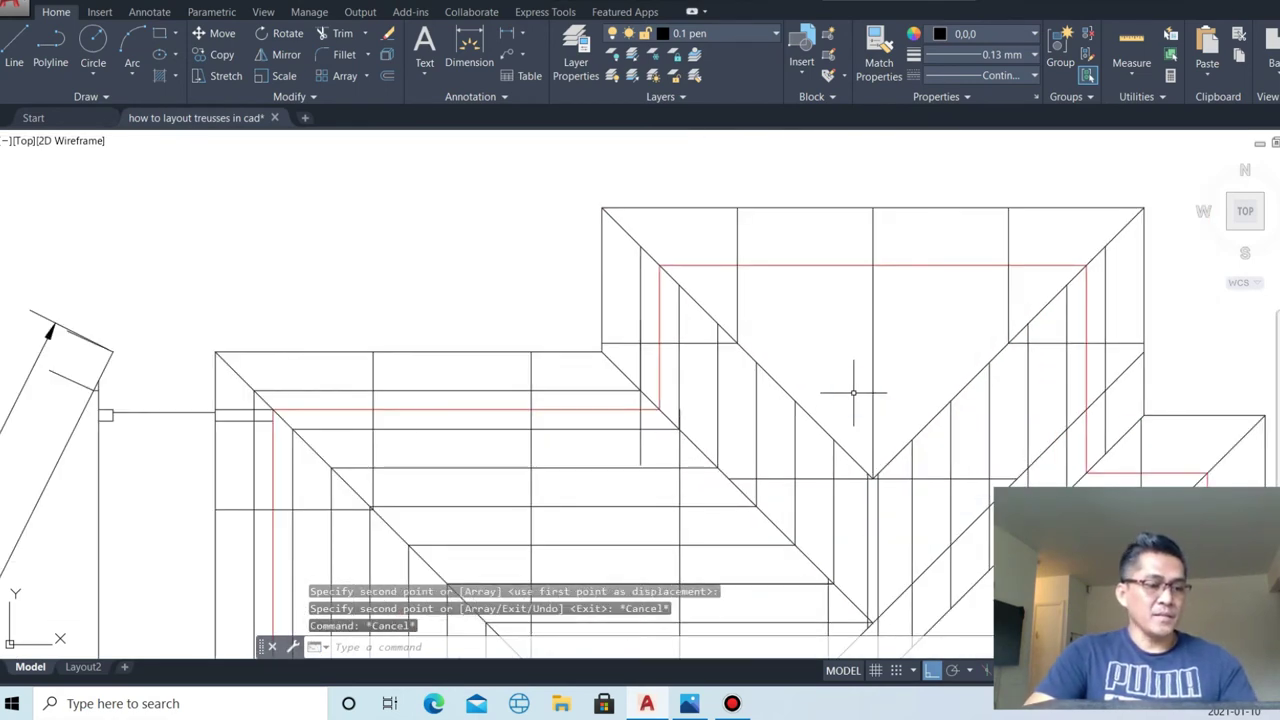
- Draw the first four horizontal truss lines across the upper hip wing, hip to hip
{"action": "key", "text": "l"}
{"action": "key", "text": "Return"}
{"action": "left_click", "coordinate": [1106, 245]}
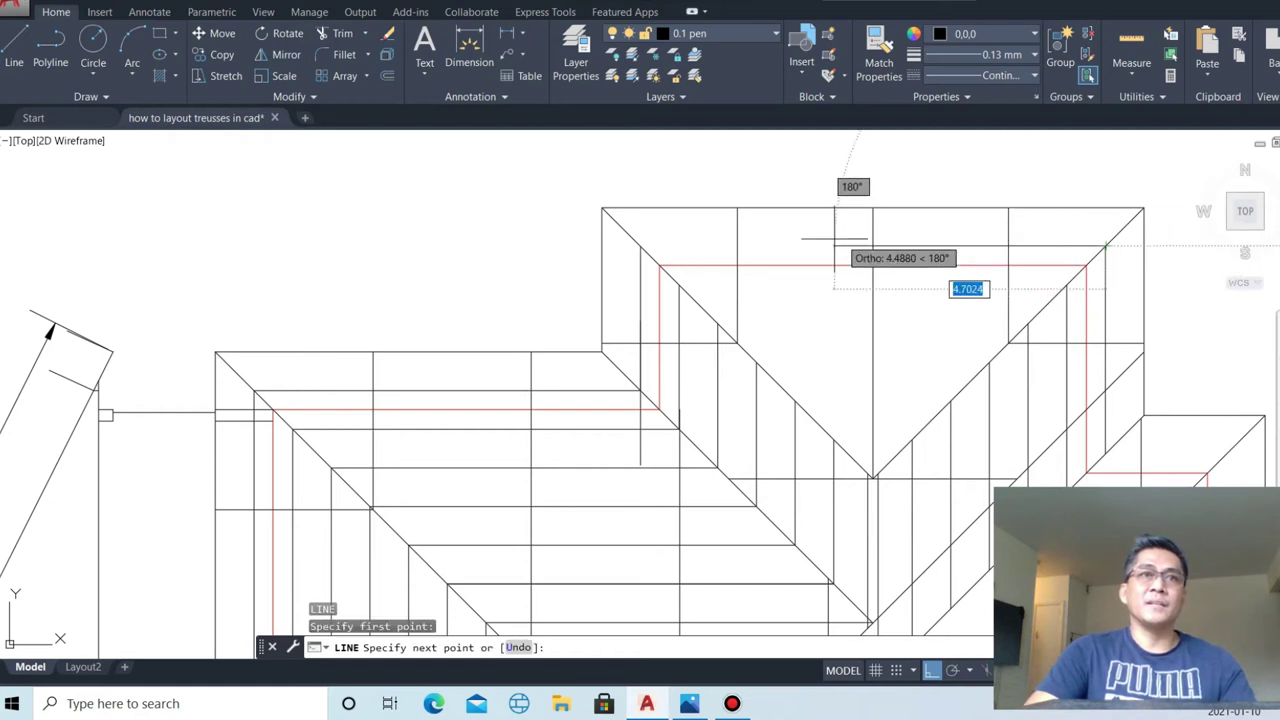
{"action": "left_click", "coordinate": [640, 245]}
{"action": "key", "text": "Return"}
{"action": "key", "text": "Return"}
{"action": "left_click", "coordinate": [1067, 284]}
{"action": "left_click", "coordinate": [680, 285]}
{"action": "key", "text": "Return"}
{"action": "key", "text": "Return"}
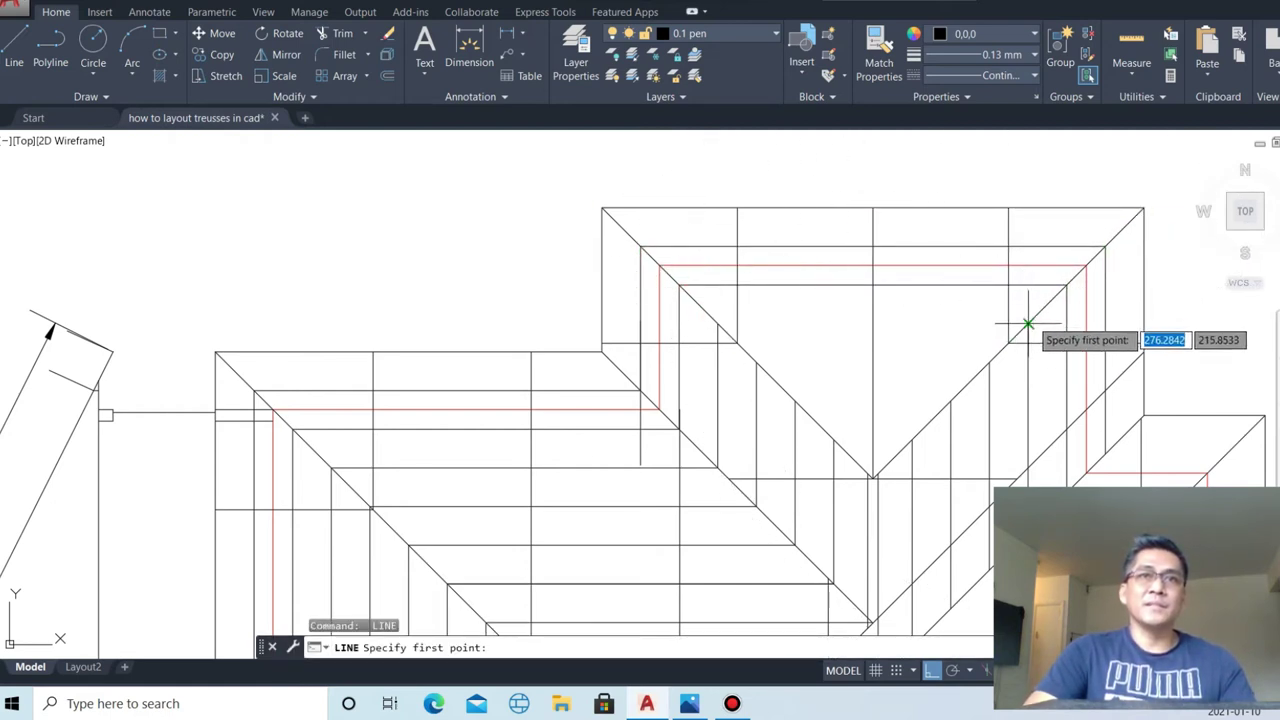
{"action": "left_click", "coordinate": [1028, 323]}
{"action": "left_click", "coordinate": [717, 323]}
{"action": "key", "text": "Return"}
- Draw three progressively shorter horizontal lines down to the ridge point
{"action": "key", "text": "Return"}
{"action": "left_click", "coordinate": [989, 362]}
{"action": "left_click", "coordinate": [757, 362]}
{"action": "key", "text": "Return"}
{"action": "key", "text": "Return"}
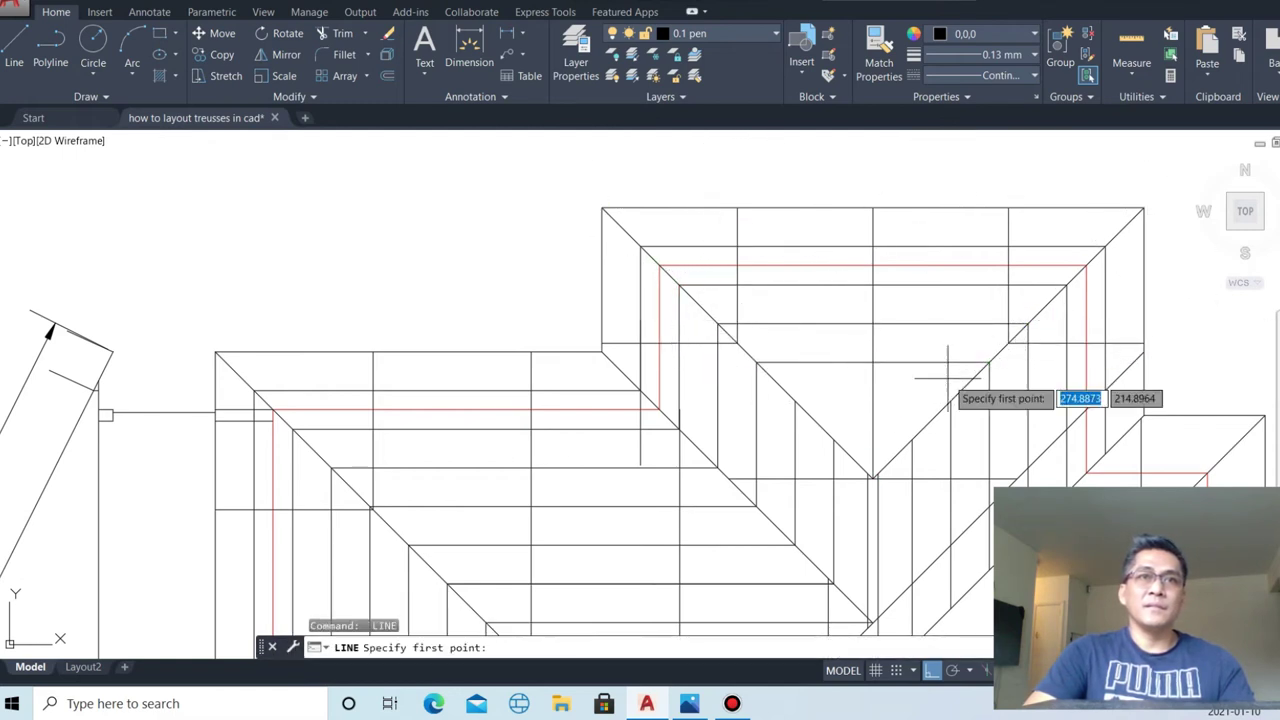
{"action": "left_click", "coordinate": [951, 400]}
{"action": "left_click", "coordinate": [795, 400]}
{"action": "key", "text": "Return"}
{"action": "key", "text": "Return"}
{"action": "left_click", "coordinate": [912, 440]}
{"action": "left_click", "coordinate": [834, 440]}
{"action": "key", "text": "Return"}
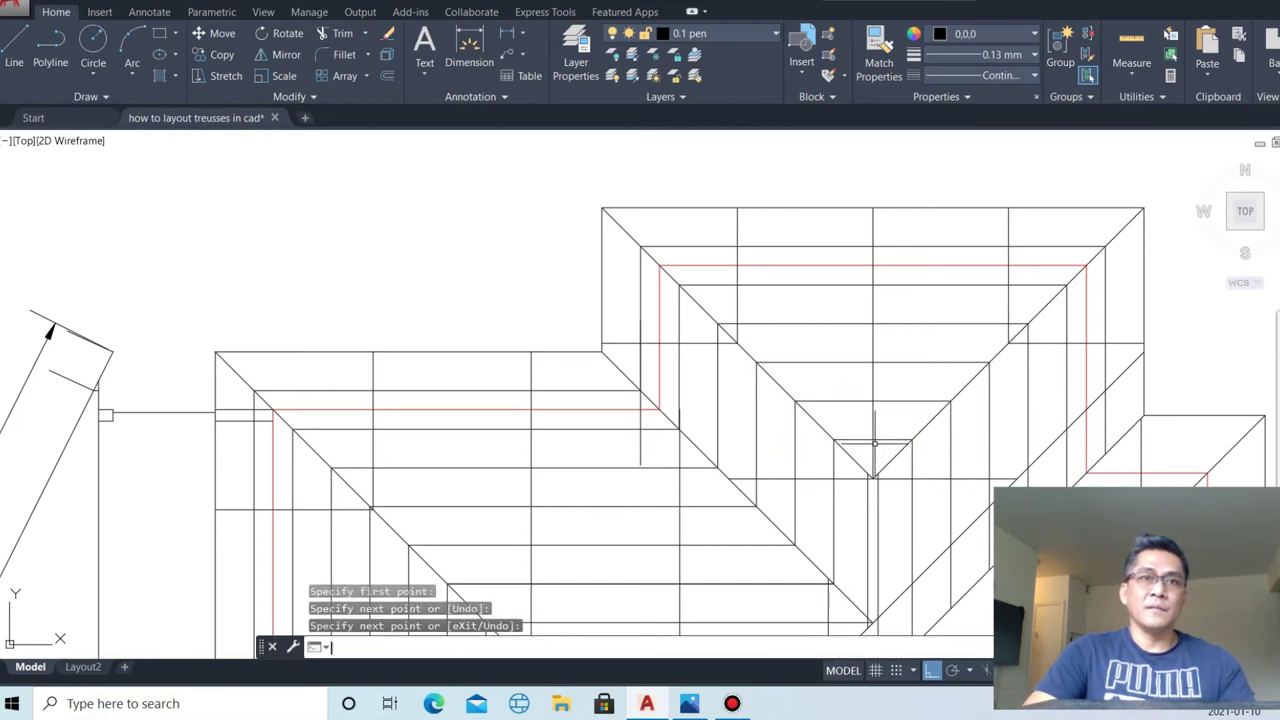
{"action": "scroll", "coordinate": [870, 445], "scroll_direction": "up", "scroll_amount": 3}
{"action": "key", "text": "Return"}
{"action": "left_click", "coordinate": [901, 428]}
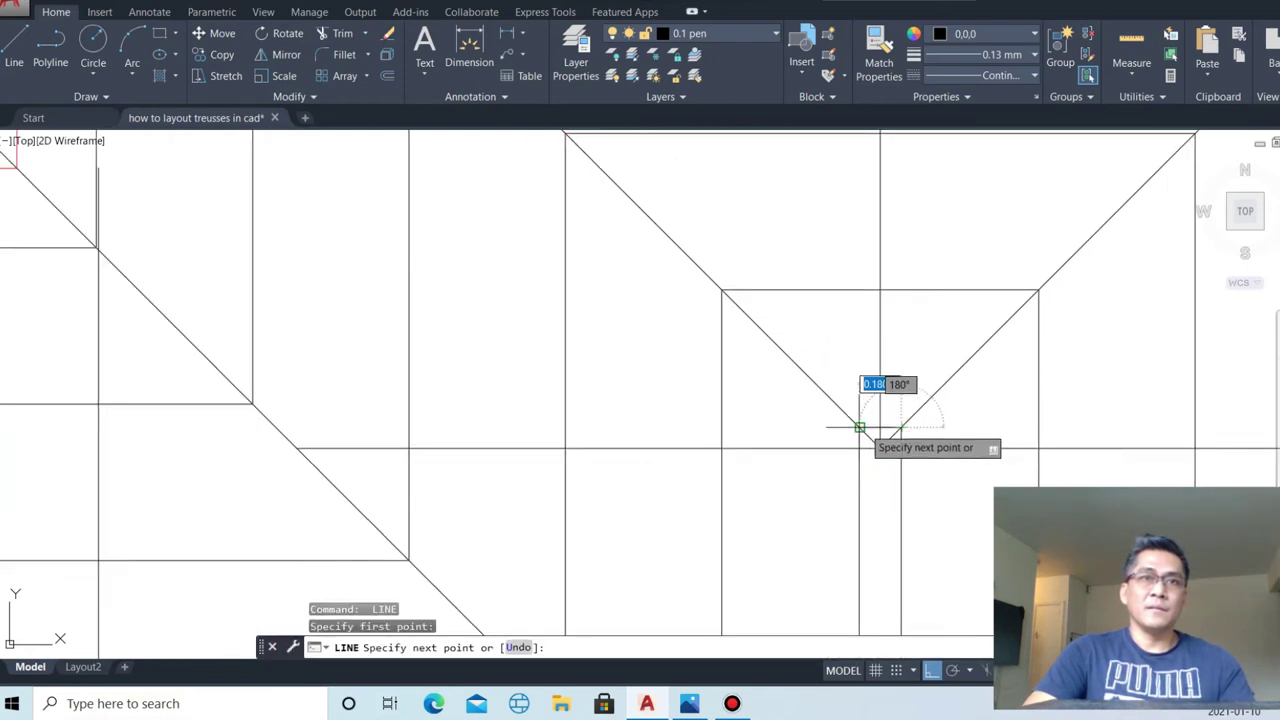
{"action": "left_click", "coordinate": [860, 427]}
{"action": "key", "text": "Return"}
{"action": "scroll", "coordinate": [908, 362], "scroll_direction": "down", "scroll_amount": 5}
- Draw a horizontal line across the right wing from its hip to the wing edge
{"action": "key", "text": "Return"}
{"action": "scroll", "coordinate": [908, 368], "scroll_direction": "up", "scroll_amount": 3}
{"action": "scroll", "coordinate": [915, 275], "scroll_direction": "up", "scroll_amount": 2}
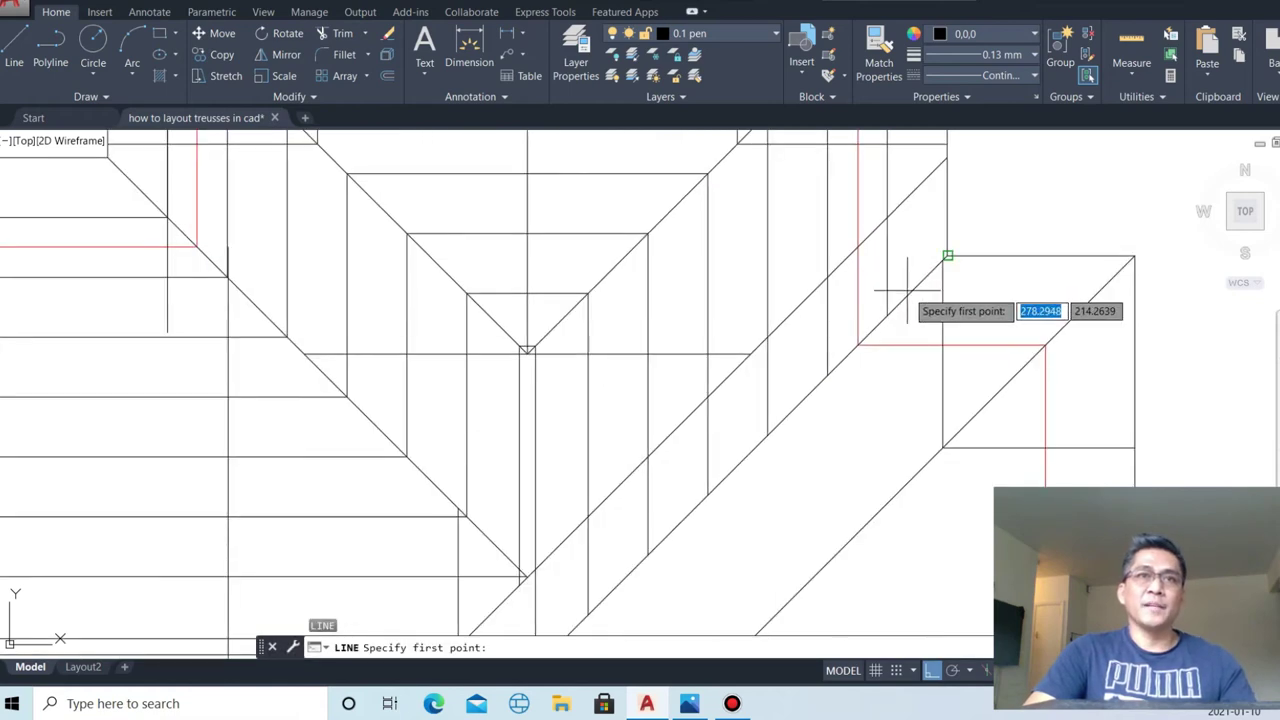
{"action": "left_click", "coordinate": [888, 314]}
{"action": "left_click", "coordinate": [1103, 330]}
{"action": "key", "text": "Escape"}
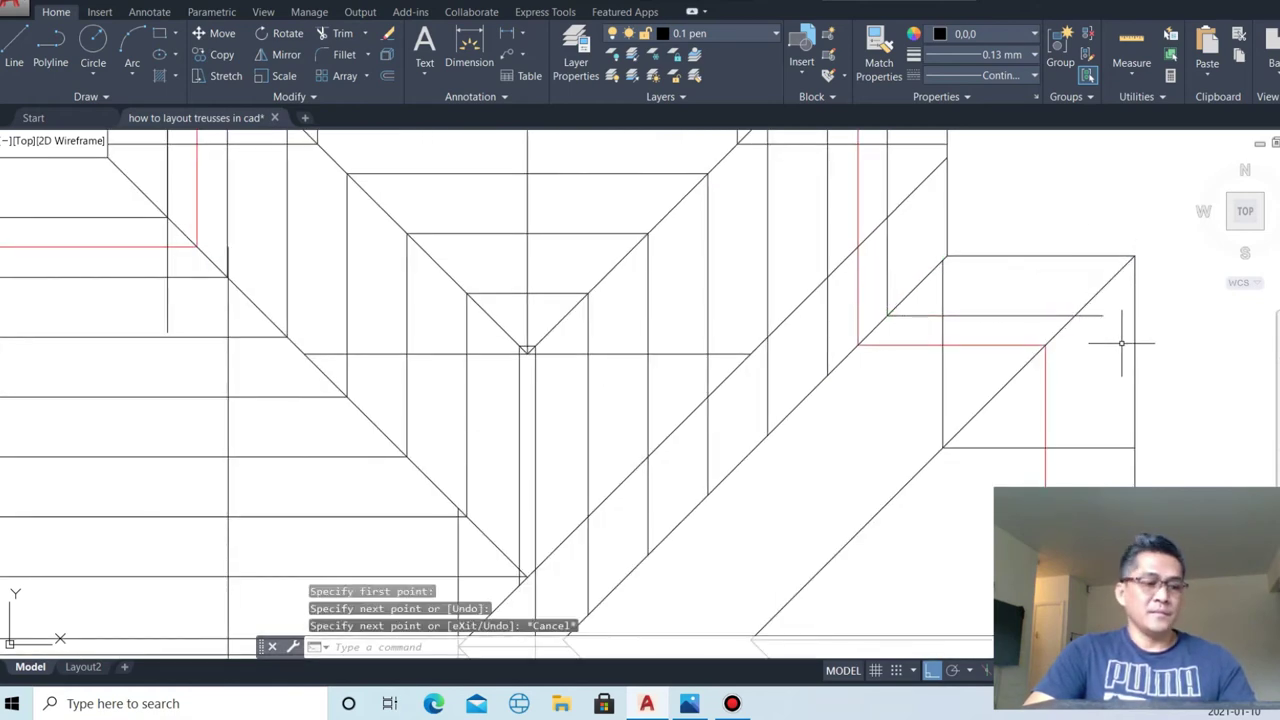
{"action": "type", "text": "tr"}
{"action": "key", "text": "Return"}
{"action": "key", "text": "Return"}
{"action": "scroll", "coordinate": [1100, 330], "scroll_direction": "up", "scroll_amount": 2}
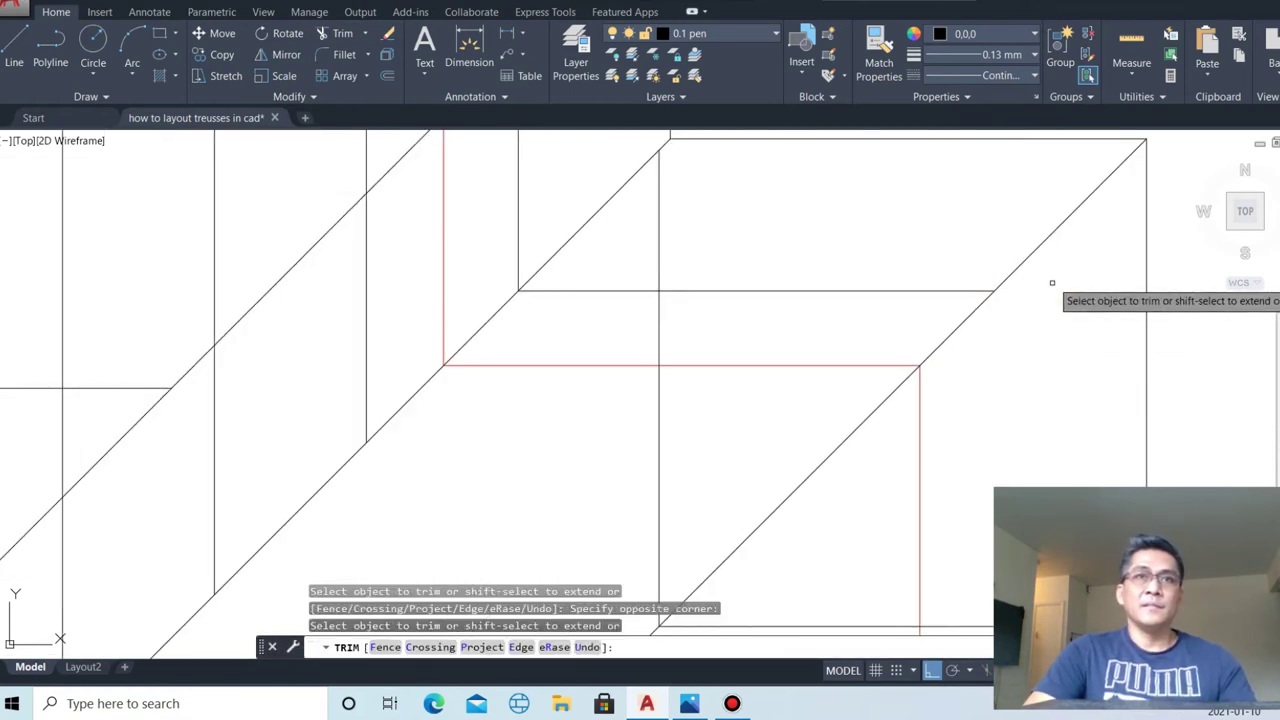
- Select the horizontal truss line and copy it to the first truss positions below
{"action": "key", "text": "Escape"}
{"action": "left_click", "coordinate": [831, 267]}
{"action": "type", "text": "V"}
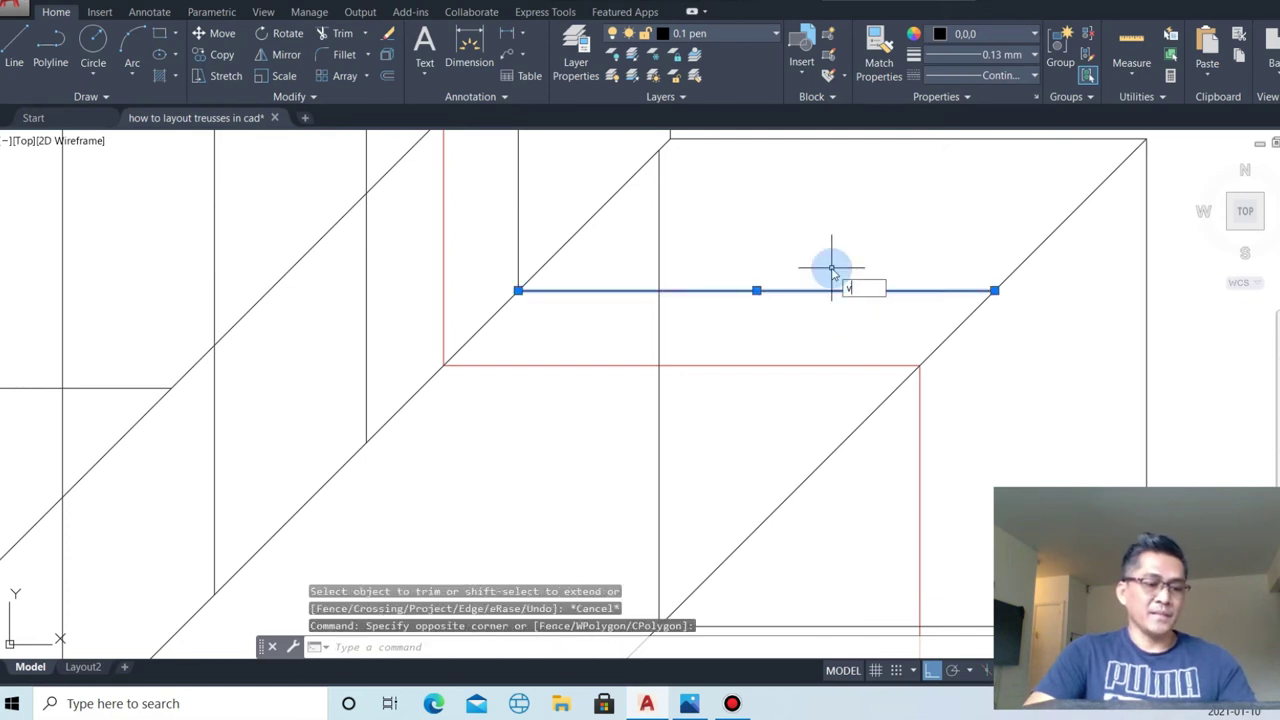
{"action": "key", "text": "Escape"}
{"action": "type", "text": "o"}
{"action": "key", "text": "Return"}
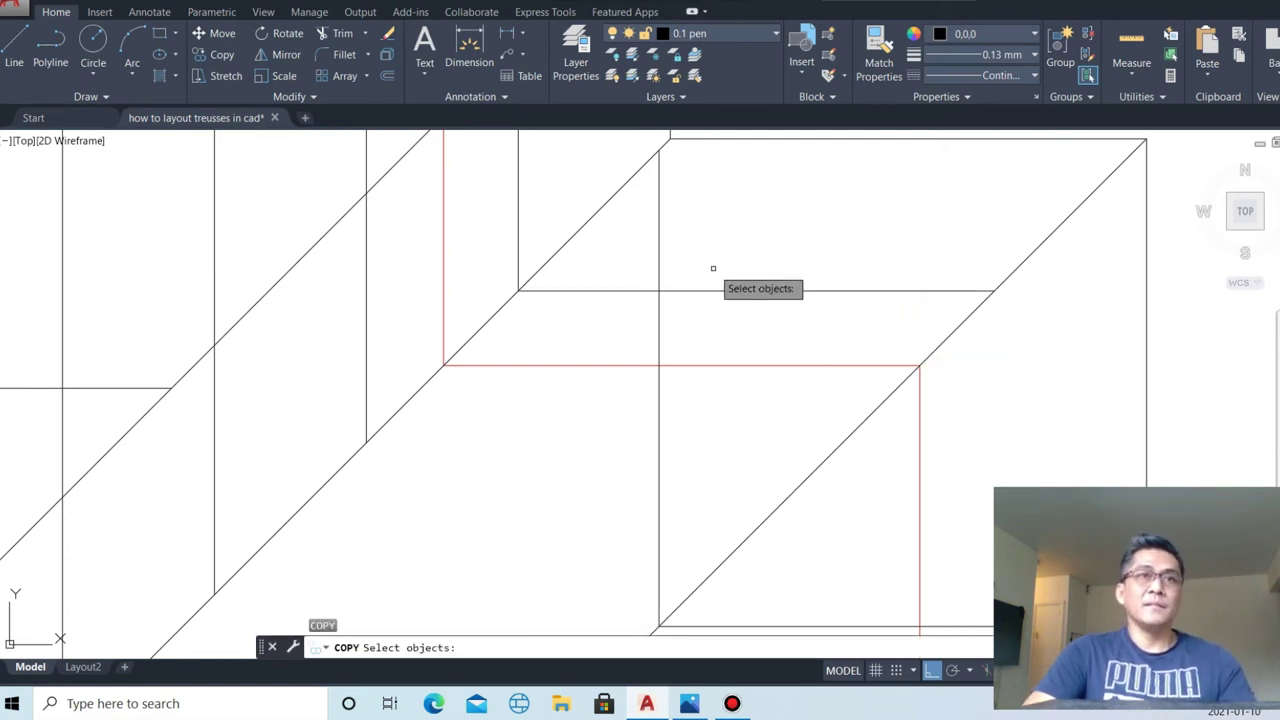
{"action": "key", "text": "Escape"}
{"action": "left_click", "coordinate": [577, 297]}
{"action": "left_click", "coordinate": [566, 270]}
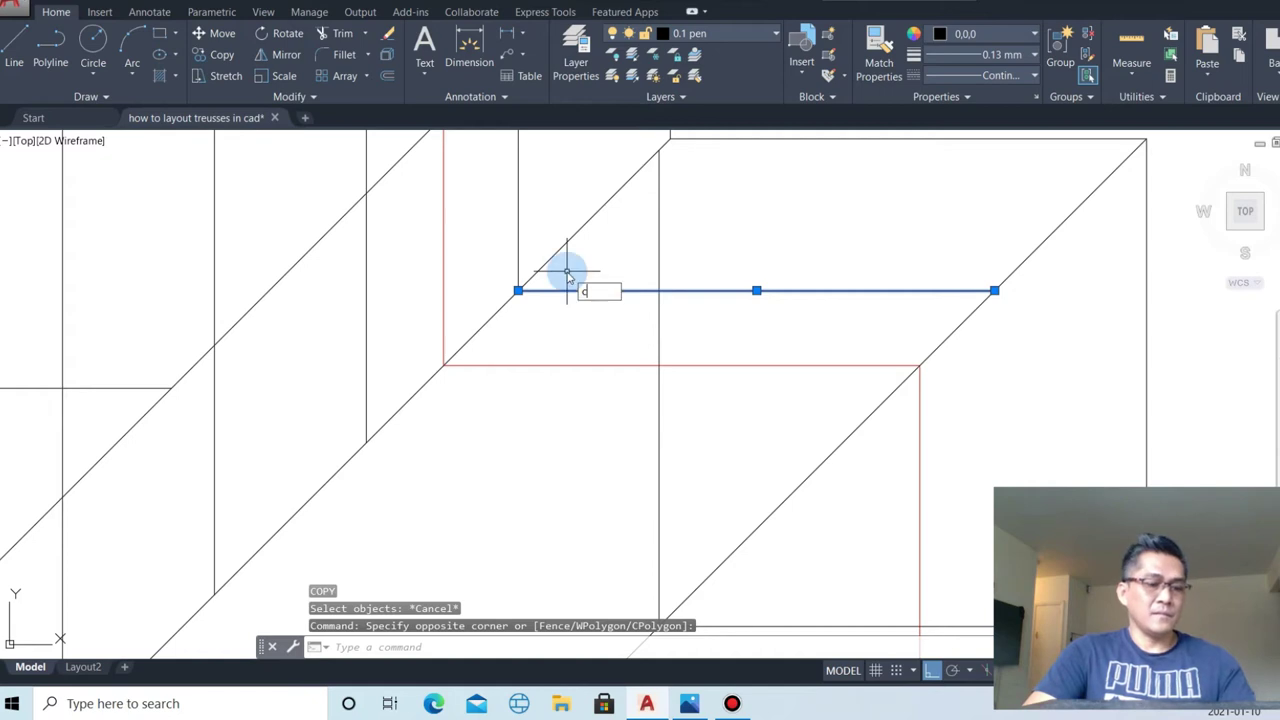
{"action": "type", "text": "o"}
{"action": "key", "text": "Return"}
{"action": "left_click", "coordinate": [518, 291]}
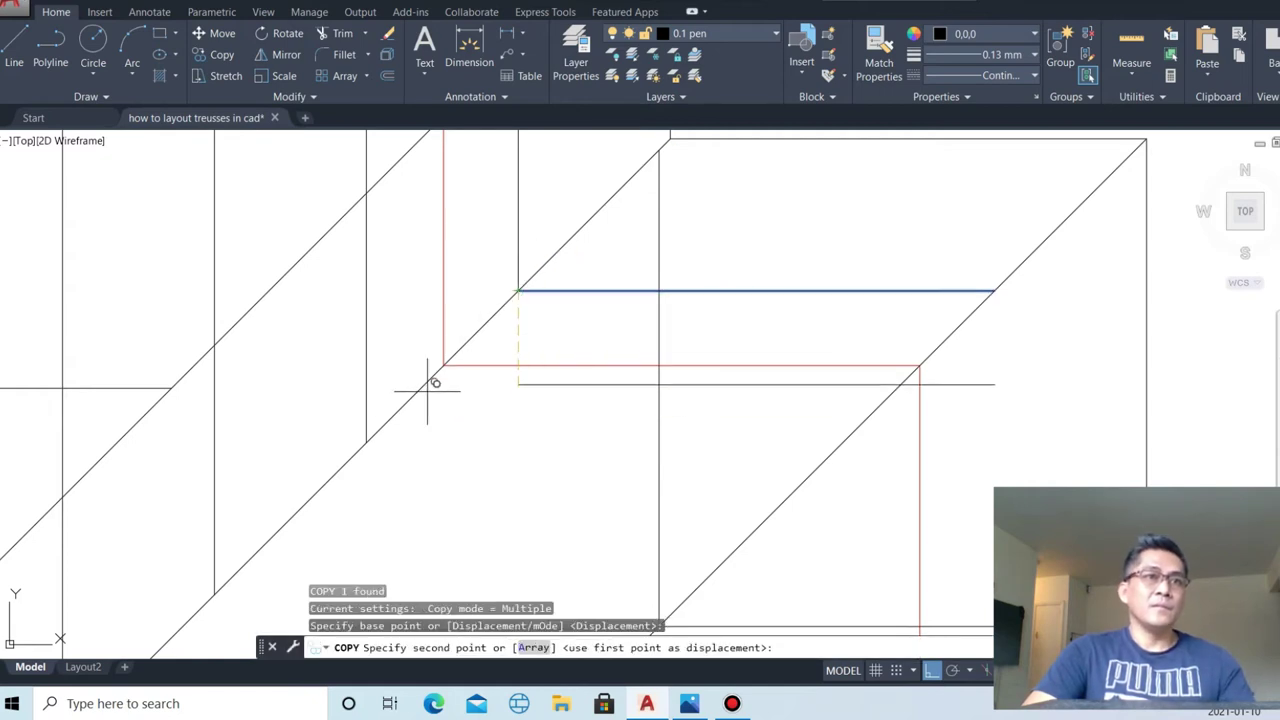
{"action": "left_click", "coordinate": [368, 437]}
{"action": "scroll", "coordinate": [656, 336], "scroll_direction": "down", "scroll_amount": 2}
{"action": "scroll", "coordinate": [528, 408], "scroll_direction": "up", "scroll_amount": 2}
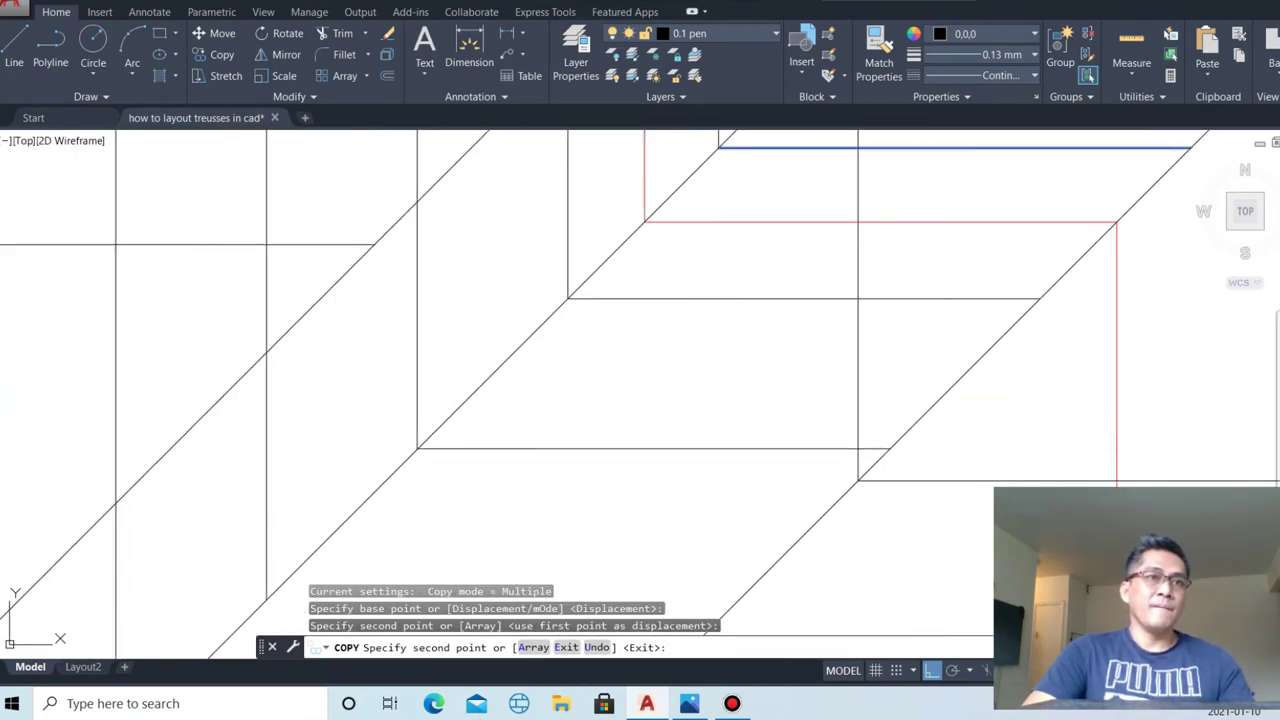
{"action": "left_click", "coordinate": [417, 449]}
- Place further truss line copies at the hip corners and in the lower roof section
{"action": "scroll", "coordinate": [729, 306], "scroll_direction": "down", "scroll_amount": 2}
{"action": "scroll", "coordinate": [620, 357], "scroll_direction": "up", "scroll_amount": 2}
{"action": "left_click", "coordinate": [614, 340]}
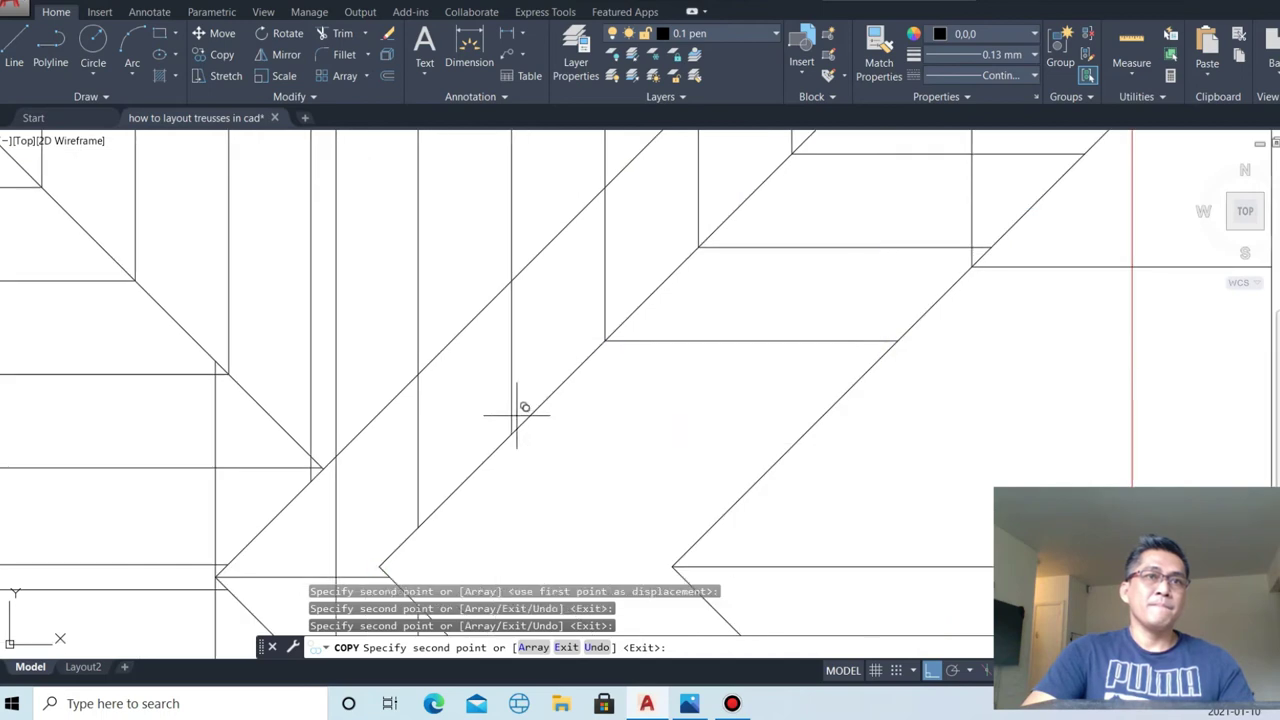
{"action": "left_click", "coordinate": [511, 435]}
{"action": "scroll", "coordinate": [513, 421], "scroll_direction": "down", "scroll_amount": 2}
{"action": "scroll", "coordinate": [620, 414], "scroll_direction": "up", "scroll_amount": 2}
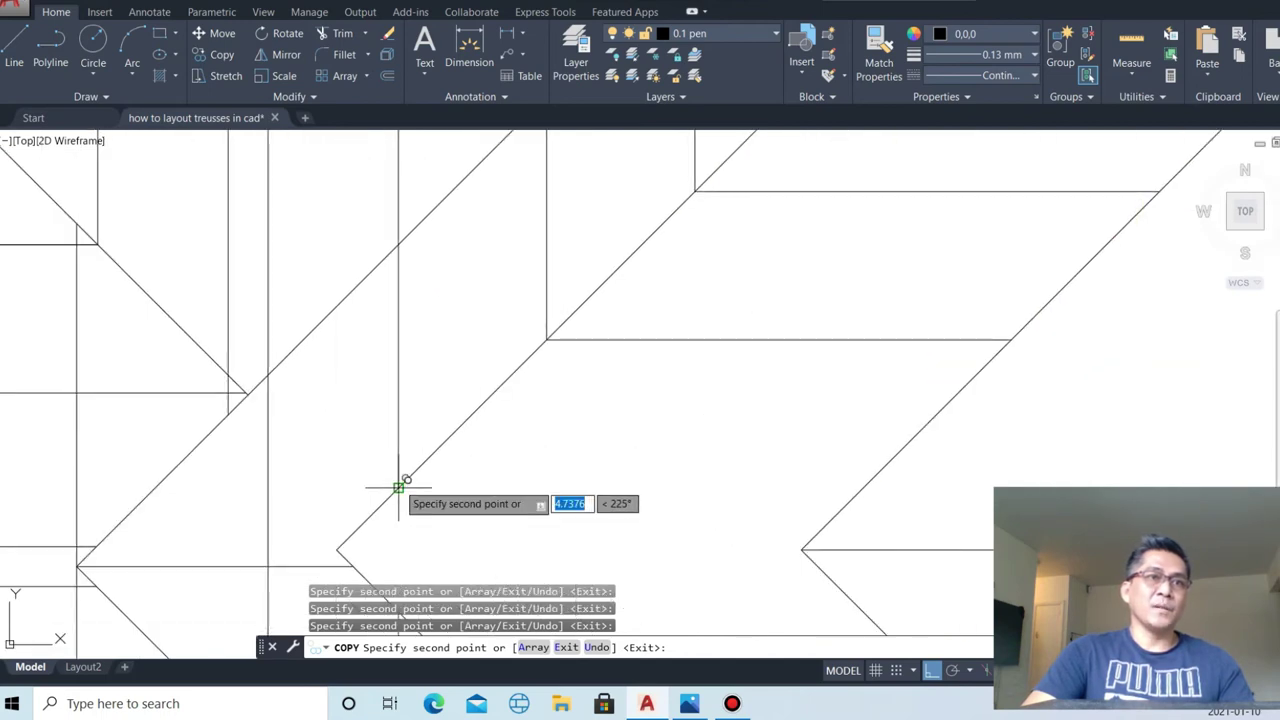
{"action": "scroll", "coordinate": [400, 486], "scroll_direction": "up", "scroll_amount": 1}
{"action": "left_click", "coordinate": [537, 451]}
{"action": "left_click", "coordinate": [591, 514]}
{"action": "scroll", "coordinate": [672, 394], "scroll_direction": "down", "scroll_amount": 2}
{"action": "scroll", "coordinate": [690, 490], "scroll_direction": "up", "scroll_amount": 2}
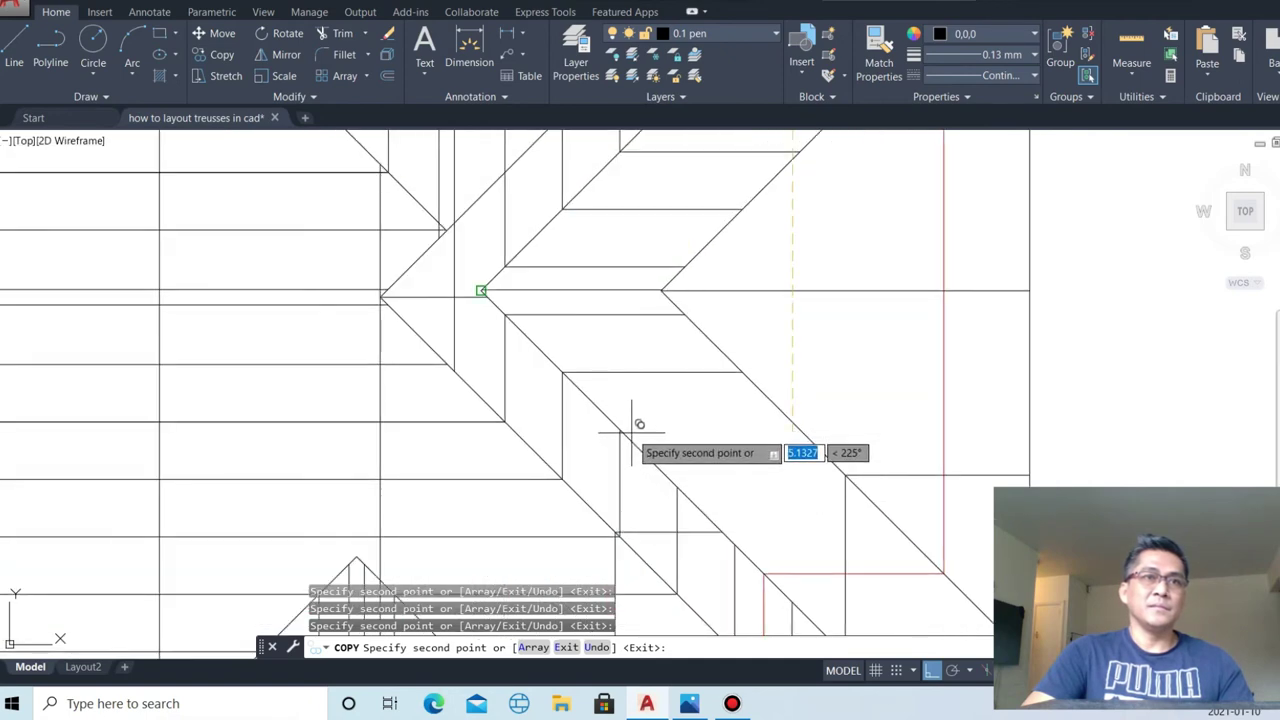
{"action": "left_click", "coordinate": [679, 487]}
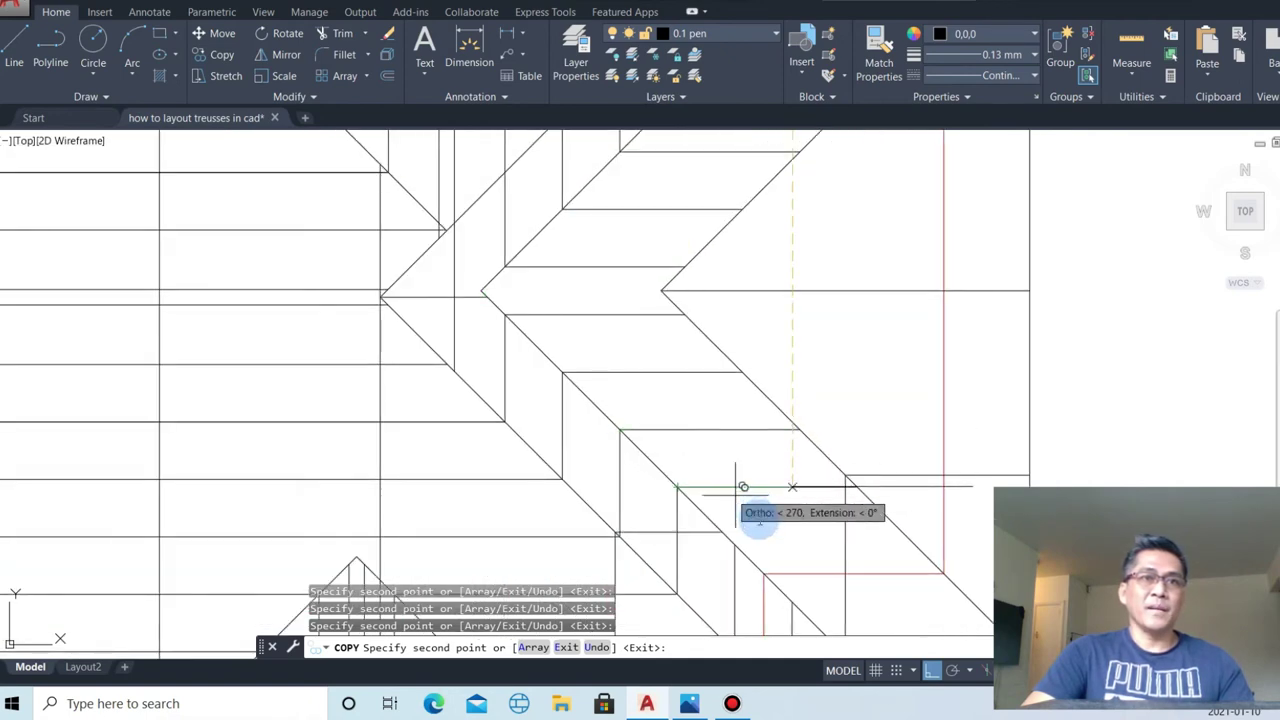
{"action": "scroll", "coordinate": [784, 459], "scroll_direction": "down", "scroll_amount": 2}
{"action": "scroll", "coordinate": [794, 520], "scroll_direction": "up", "scroll_amount": 3}
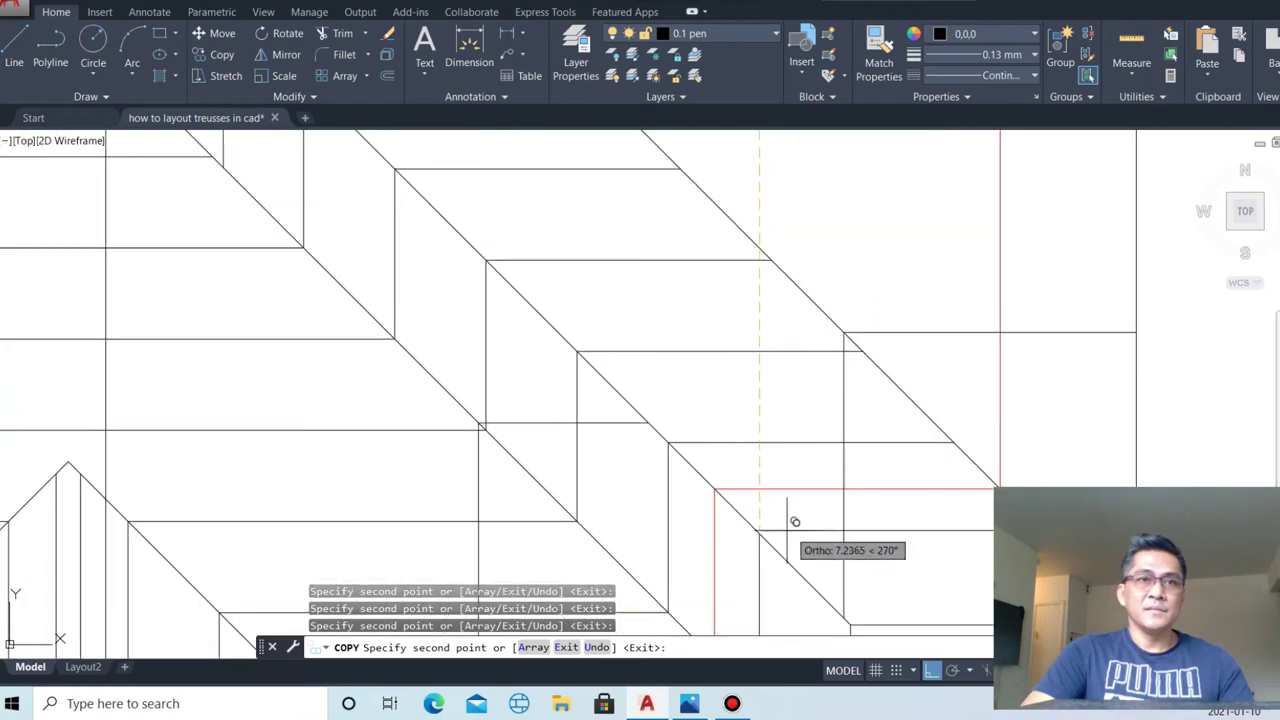
{"action": "key", "text": "Escape"}
{"action": "scroll", "coordinate": [760, 529], "scroll_direction": "down", "scroll_amount": 2}
{"action": "scroll", "coordinate": [873, 370], "scroll_direction": "up", "scroll_amount": 2}
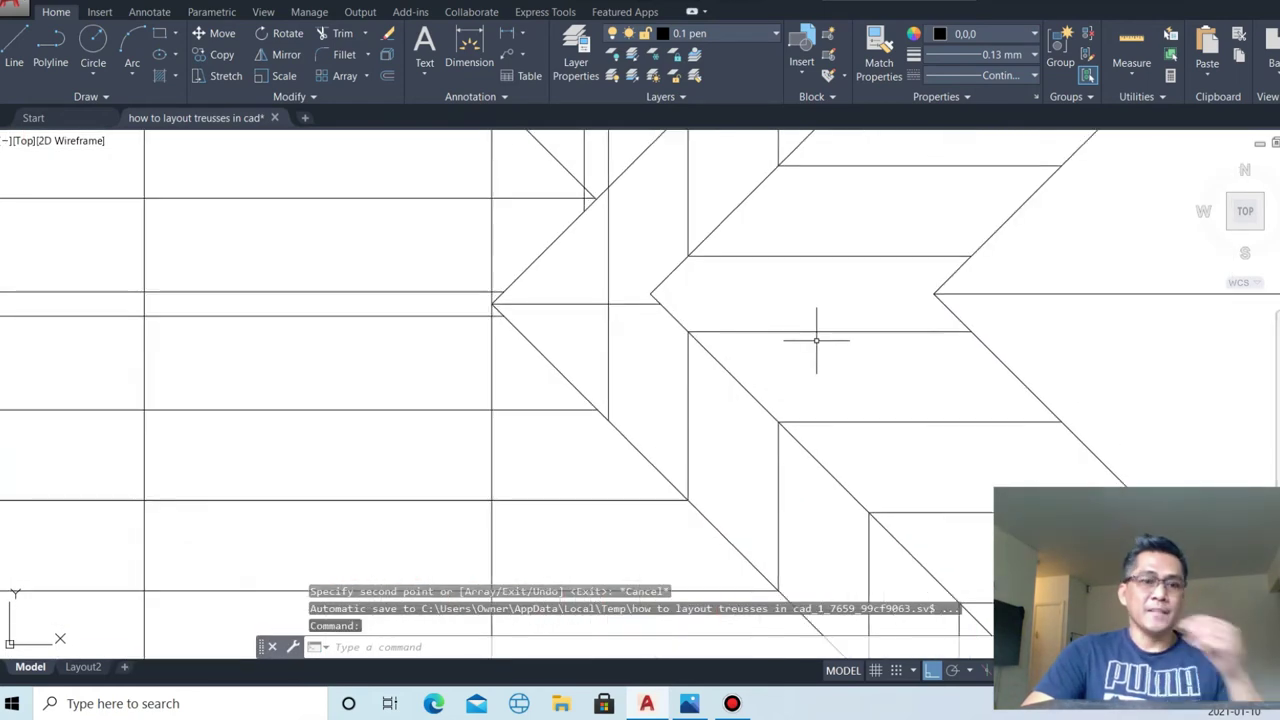
- Draw the right wing's ridge line from the valley tip to the opposite hip
{"action": "type", "text": "l"}
{"action": "key", "text": "Return"}
{"action": "scroll", "coordinate": [816, 340], "scroll_direction": "up", "scroll_amount": 2}
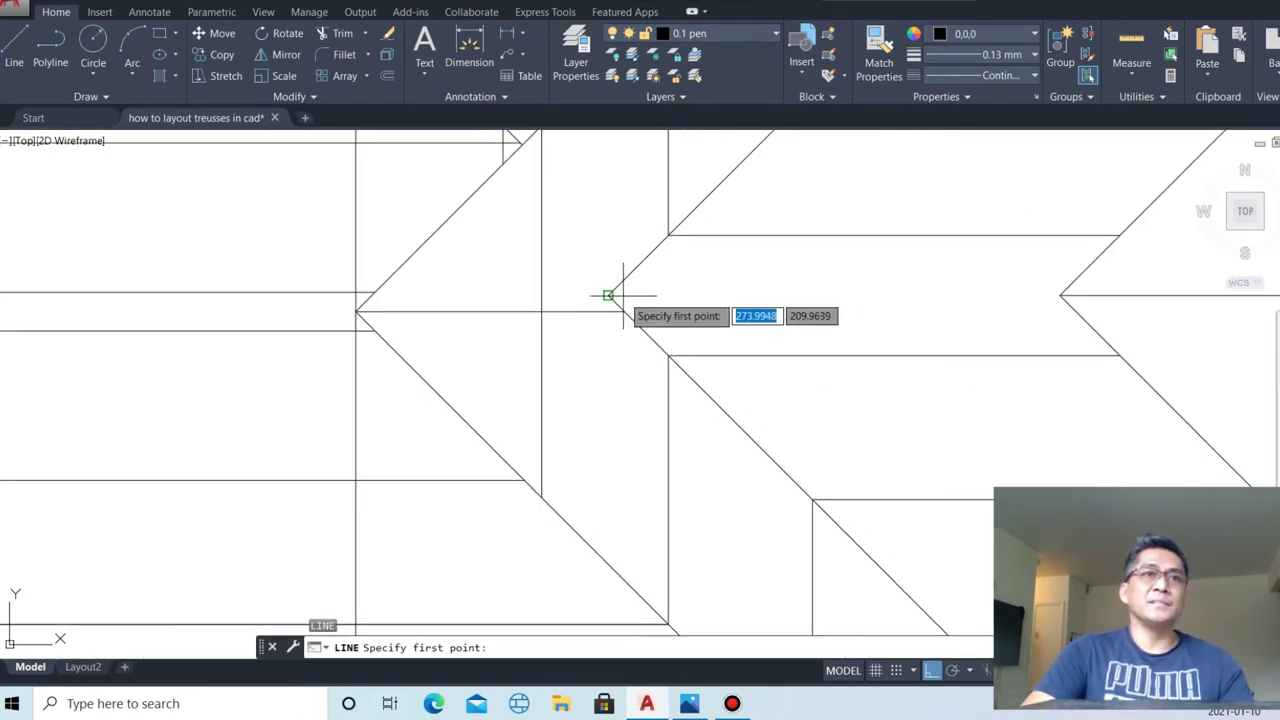
{"action": "left_click", "coordinate": [609, 295]}
{"action": "left_click", "coordinate": [1060, 296]}
{"action": "key", "text": "Escape"}
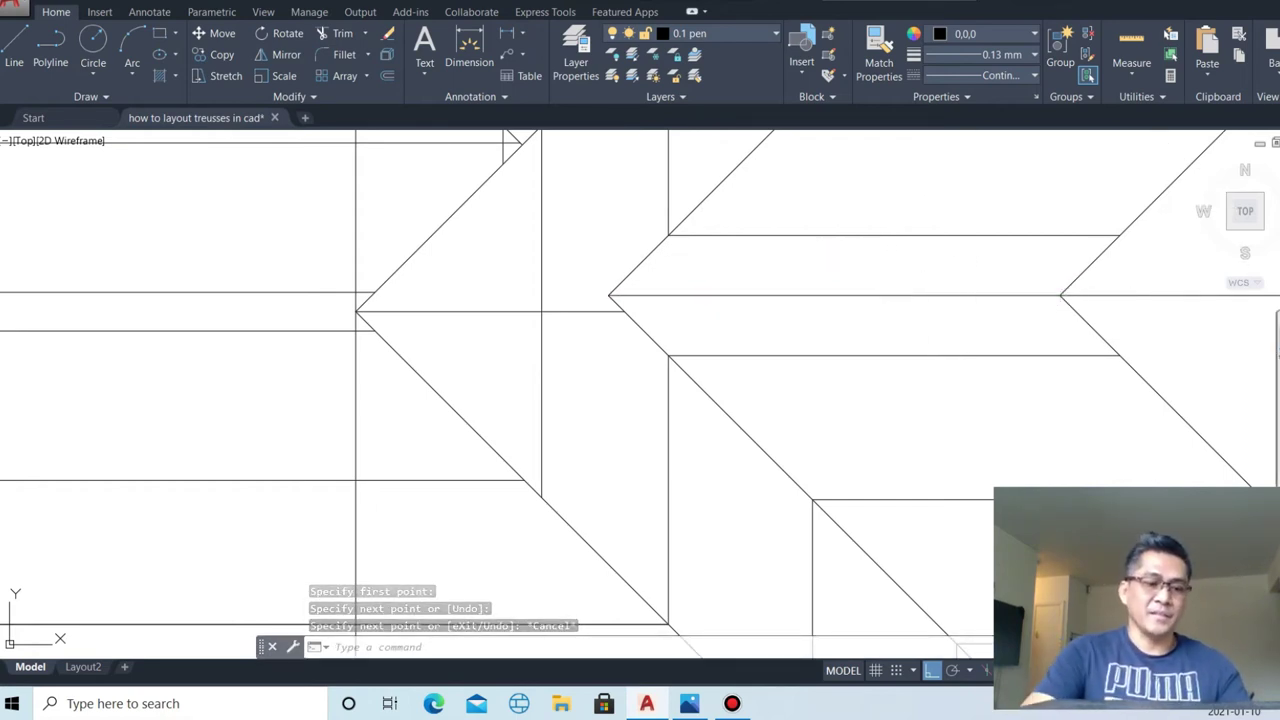
- Offset the ridge line 0.09 above and below
{"action": "type", "text": "o"}
{"action": "key", "text": "Return"}
{"action": "type", "text": ".09"}
{"action": "key", "text": "Return"}
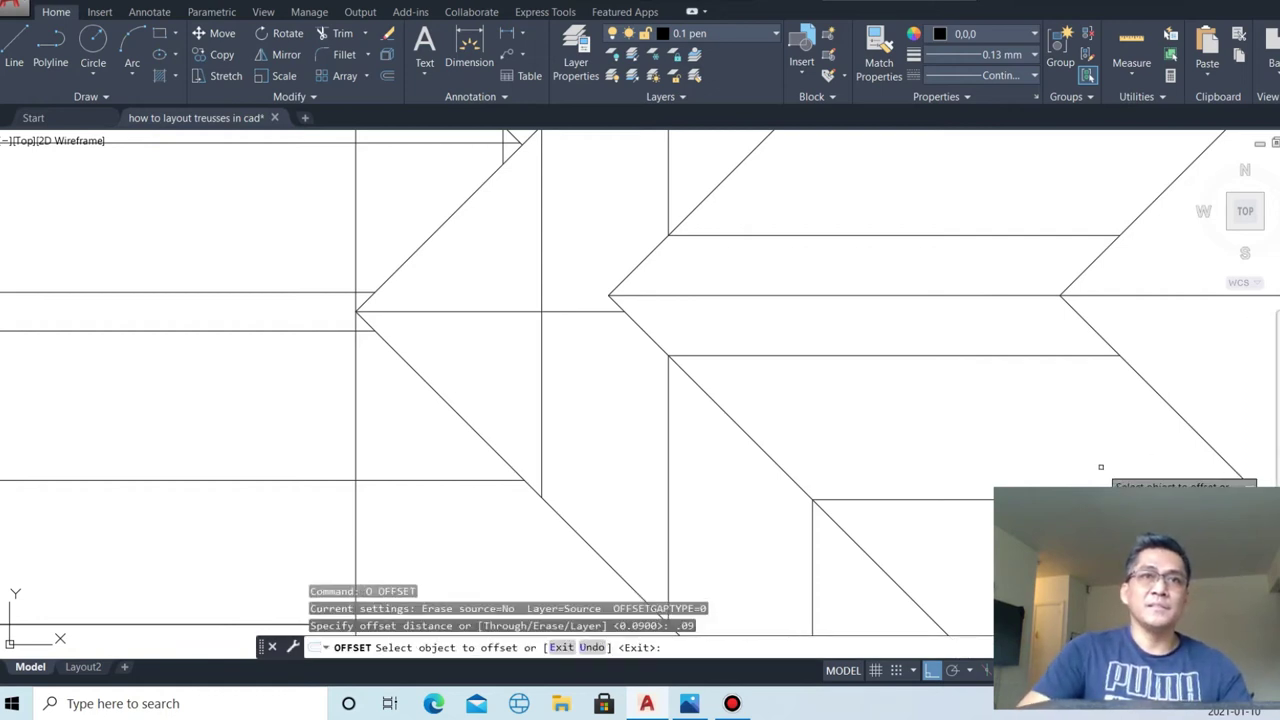
{"action": "left_click", "coordinate": [910, 274]}
{"action": "left_click", "coordinate": [908, 295]}
{"action": "left_click", "coordinate": [908, 273]}
{"action": "left_click", "coordinate": [908, 295]}
{"action": "left_click", "coordinate": [907, 315]}
{"action": "key", "text": "Escape"}
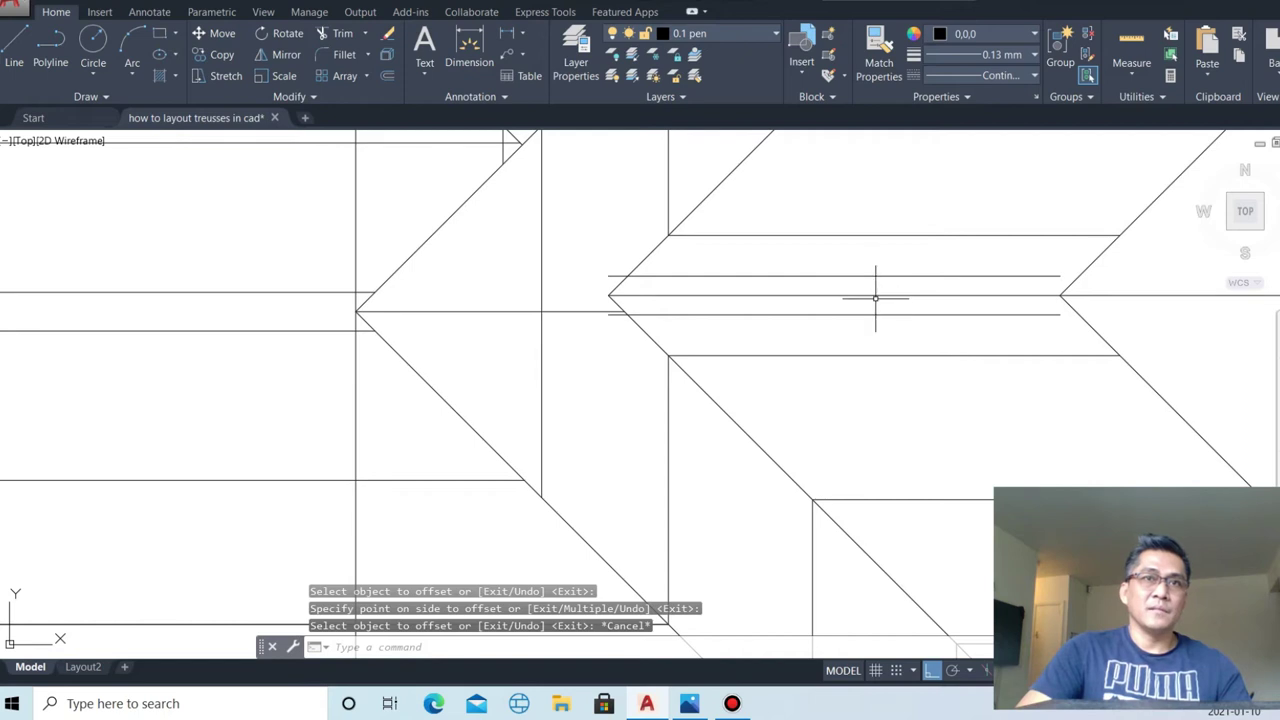
- Erase the centre ridge line and trim the offset line ends
{"action": "left_click", "coordinate": [875, 295]}
{"action": "type", "text": "e"}
{"action": "key", "text": "Return"}
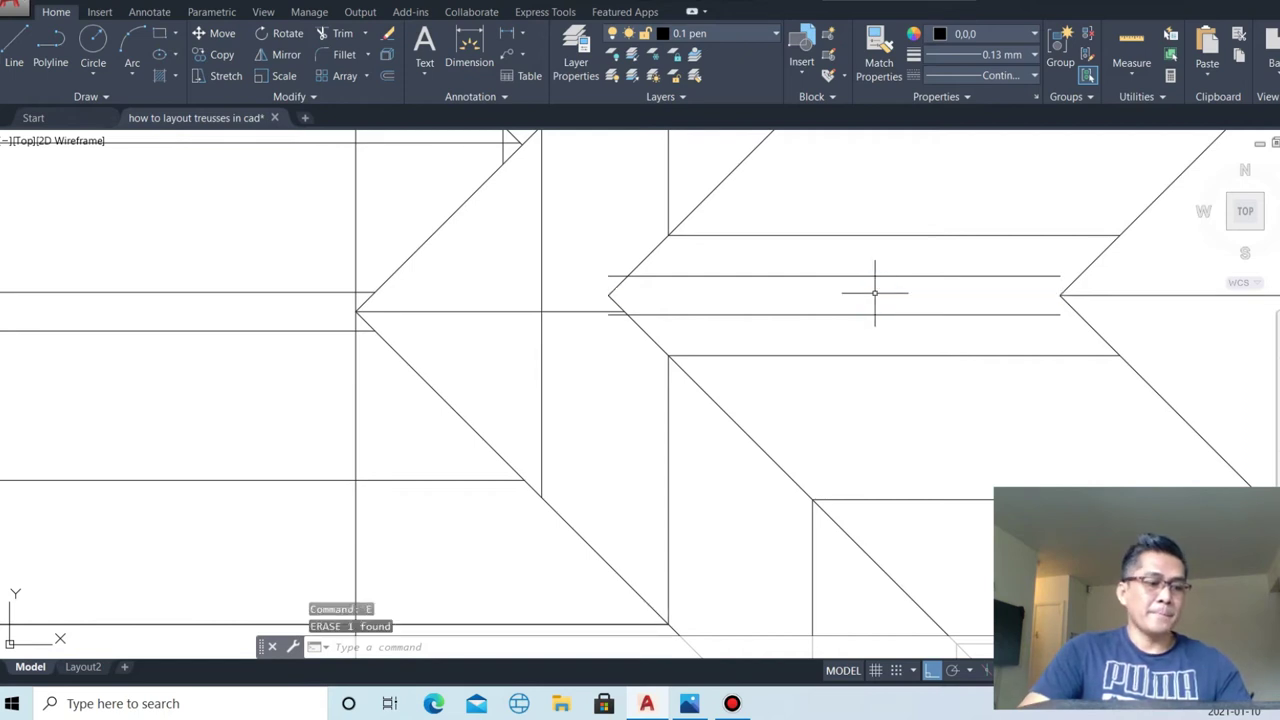
{"action": "scroll", "coordinate": [639, 259], "scroll_direction": "up", "scroll_amount": 4}
{"action": "type", "text": "tr"}
{"action": "key", "text": "Return"}
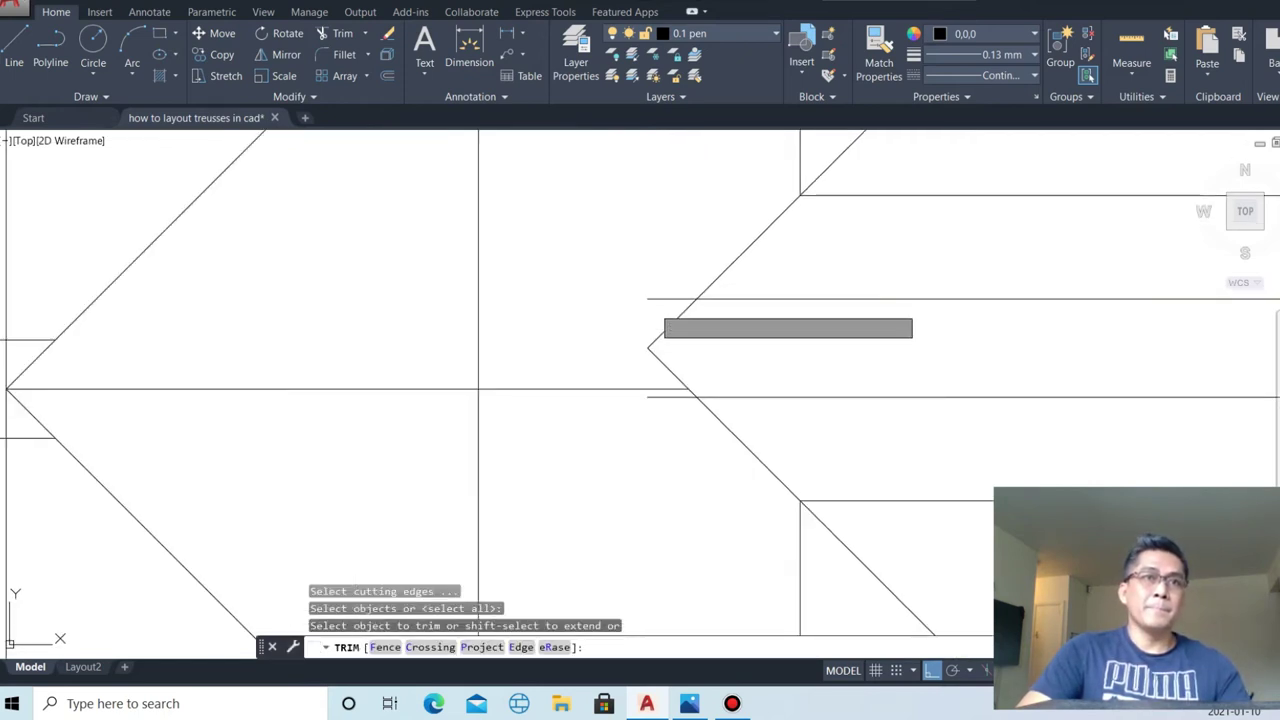
{"action": "left_click", "coordinate": [667, 393]}
{"action": "left_click", "coordinate": [663, 394]}
{"action": "key", "text": "Escape"}
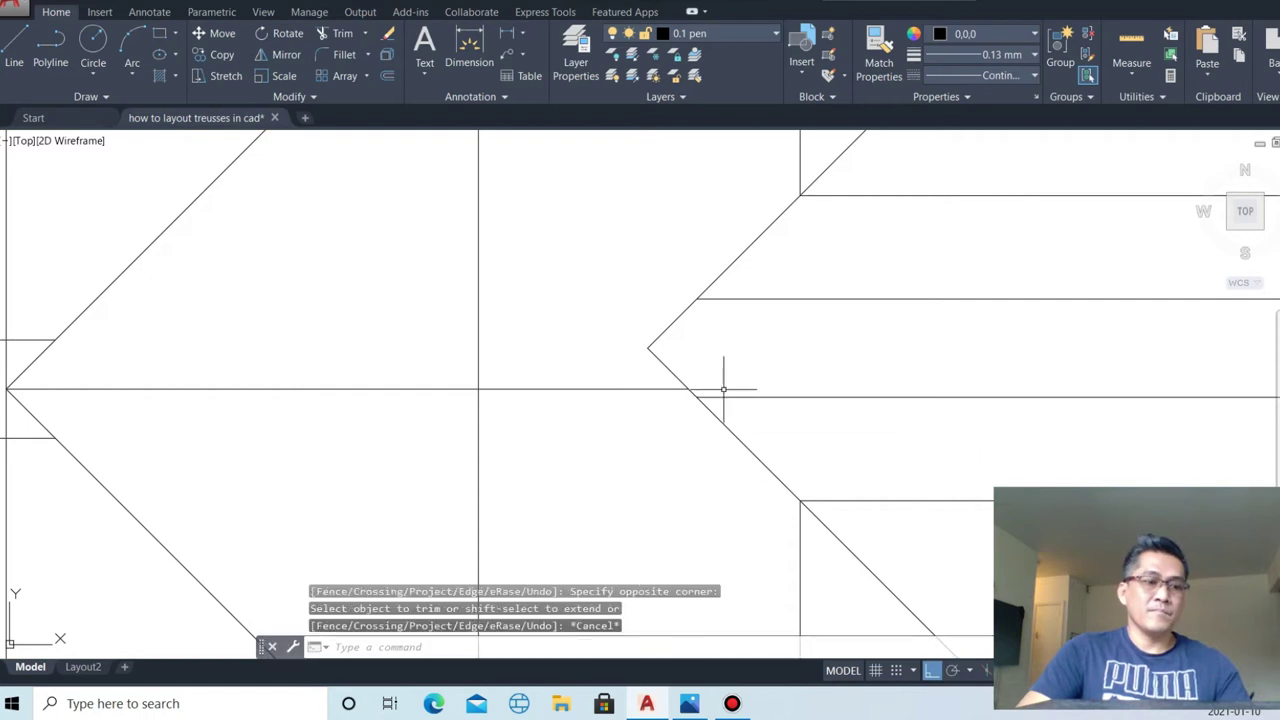
- Extend the two offset ridge lines to the hip diagonals
{"action": "scroll", "coordinate": [648, 369], "scroll_direction": "down", "scroll_amount": 2}
{"action": "key", "text": "Return"}
{"action": "scroll", "coordinate": [808, 368], "scroll_direction": "down", "scroll_amount": 2}
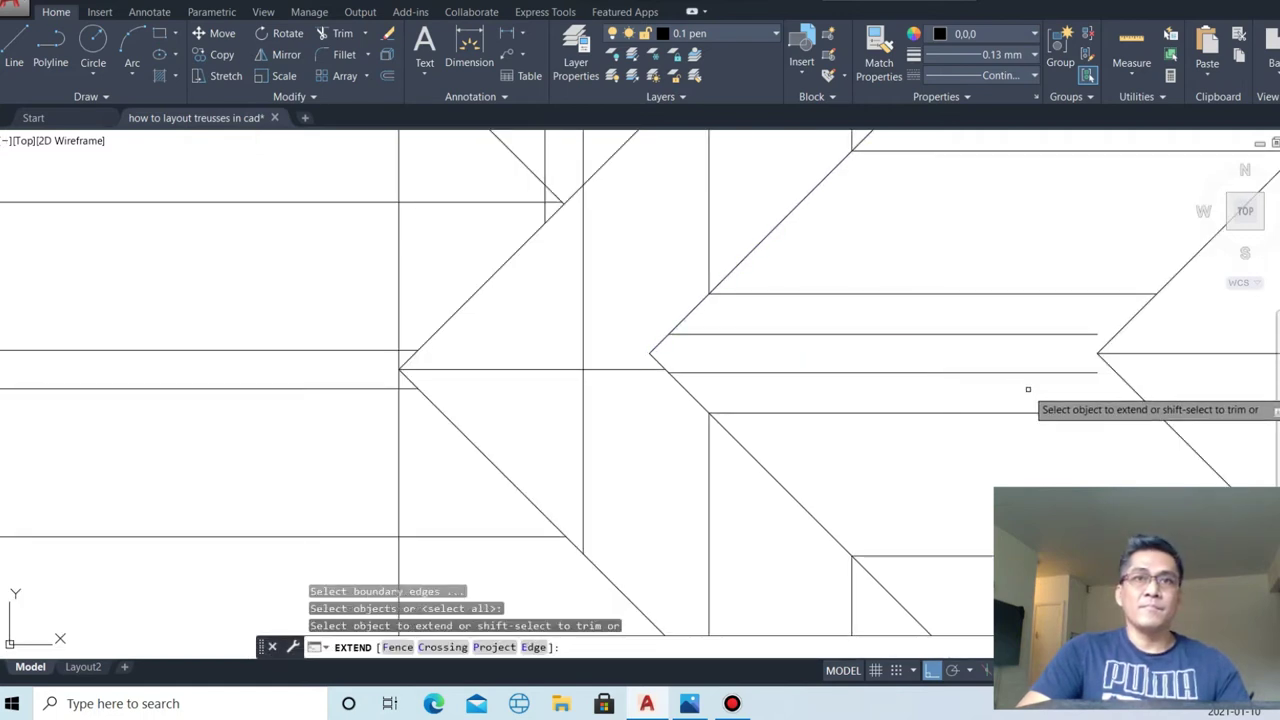
{"action": "left_click", "coordinate": [1029, 386]}
{"action": "left_click", "coordinate": [1009, 320]}
{"action": "key", "text": "Escape"}
{"action": "scroll", "coordinate": [775, 397], "scroll_direction": "up", "scroll_amount": 1}
{"action": "scroll", "coordinate": [775, 397], "scroll_direction": "down", "scroll_amount": 1}
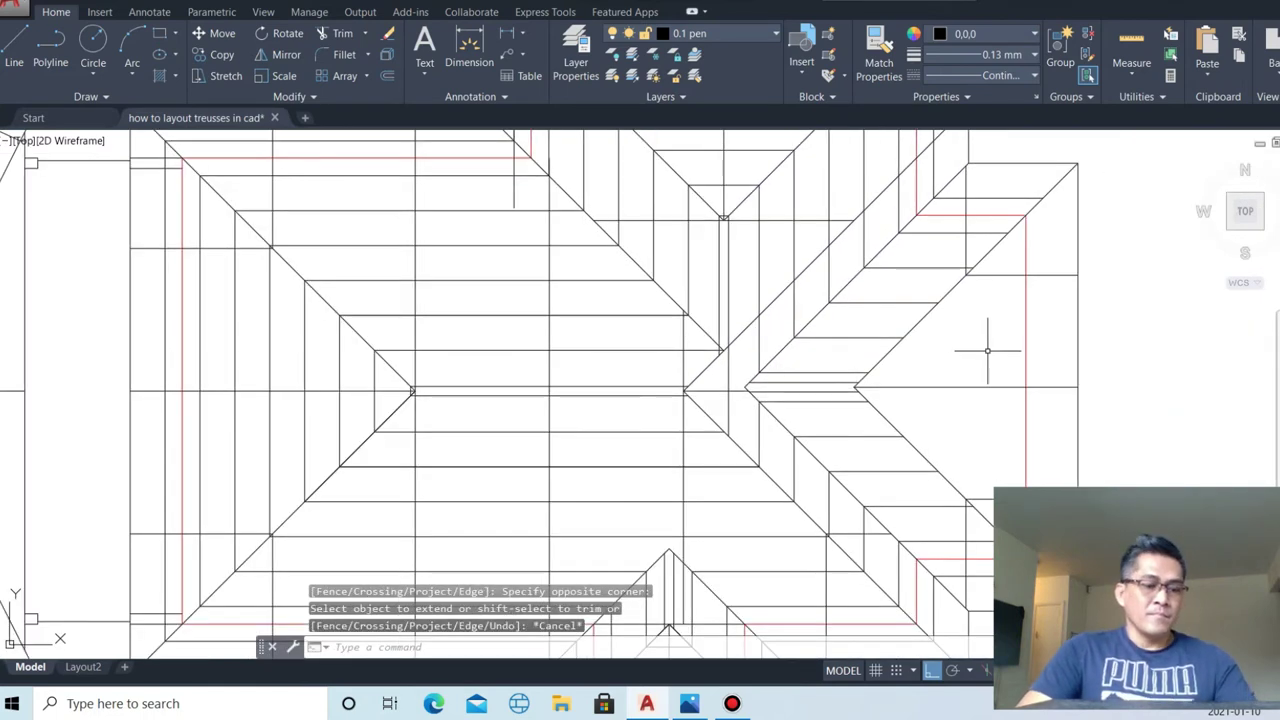
- Draw the first vertical truss lines across the right wing's hip end
{"action": "type", "text": "l"}
{"action": "key", "text": "Return"}
{"action": "left_click", "coordinate": [1043, 197]}
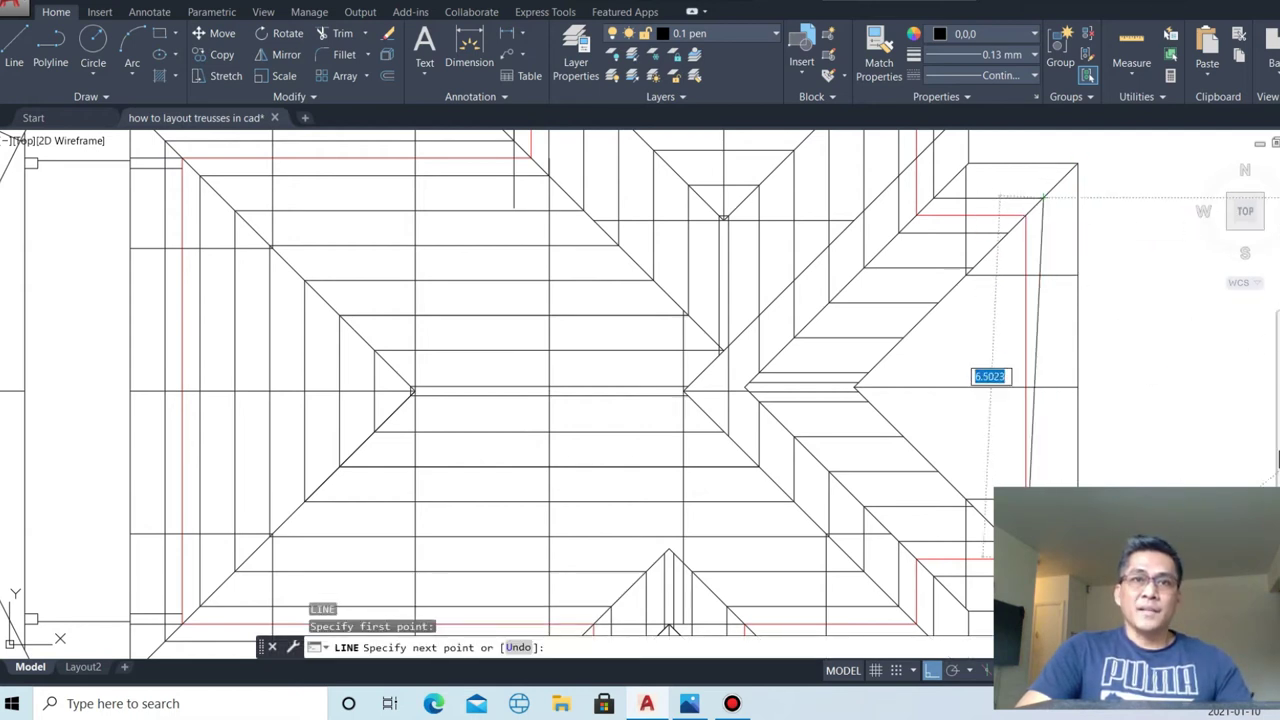
{"action": "left_click", "coordinate": [1043, 486]}
{"action": "key", "text": "Return"}
{"action": "key", "text": "Return"}
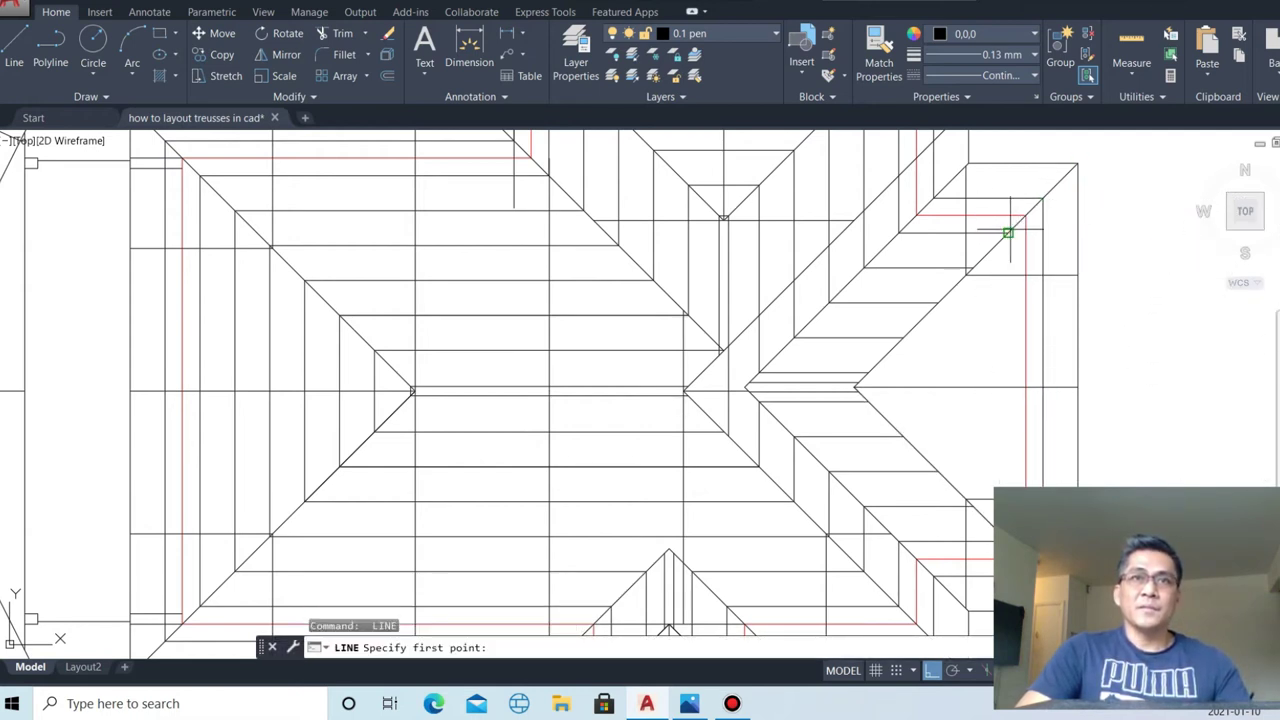
{"action": "left_click", "coordinate": [1008, 232]}
{"action": "key", "text": "Return"}
- Add the shorter vertical truss lines toward the hip tip
{"action": "key", "text": "Return"}
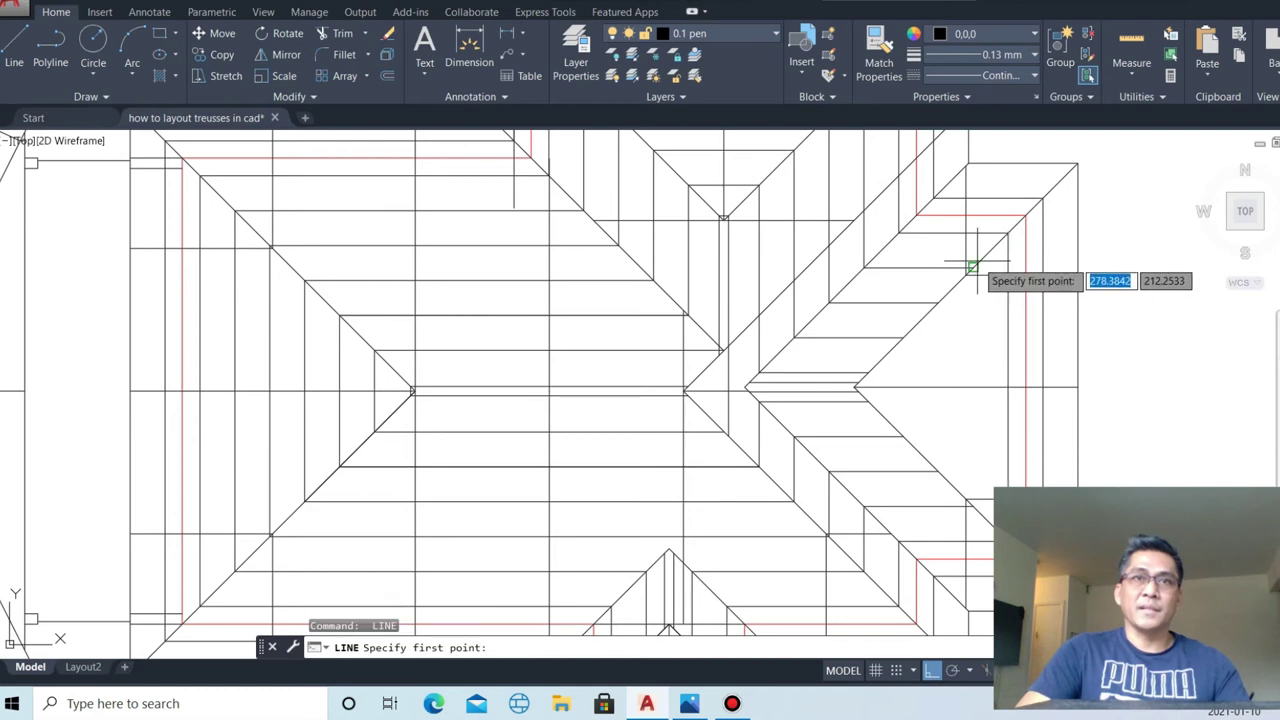
{"action": "left_click", "coordinate": [972, 268]}
{"action": "left_click", "coordinate": [972, 506]}
{"action": "key", "text": "Return"}
{"action": "key", "text": "Return"}
{"action": "left_click", "coordinate": [939, 301]}
{"action": "left_click", "coordinate": [942, 458]}
{"action": "key", "text": "Return"}
{"action": "key", "text": "Return"}
{"action": "left_click", "coordinate": [903, 340]}
{"action": "left_click", "coordinate": [903, 436]}
{"action": "key", "text": "Return"}
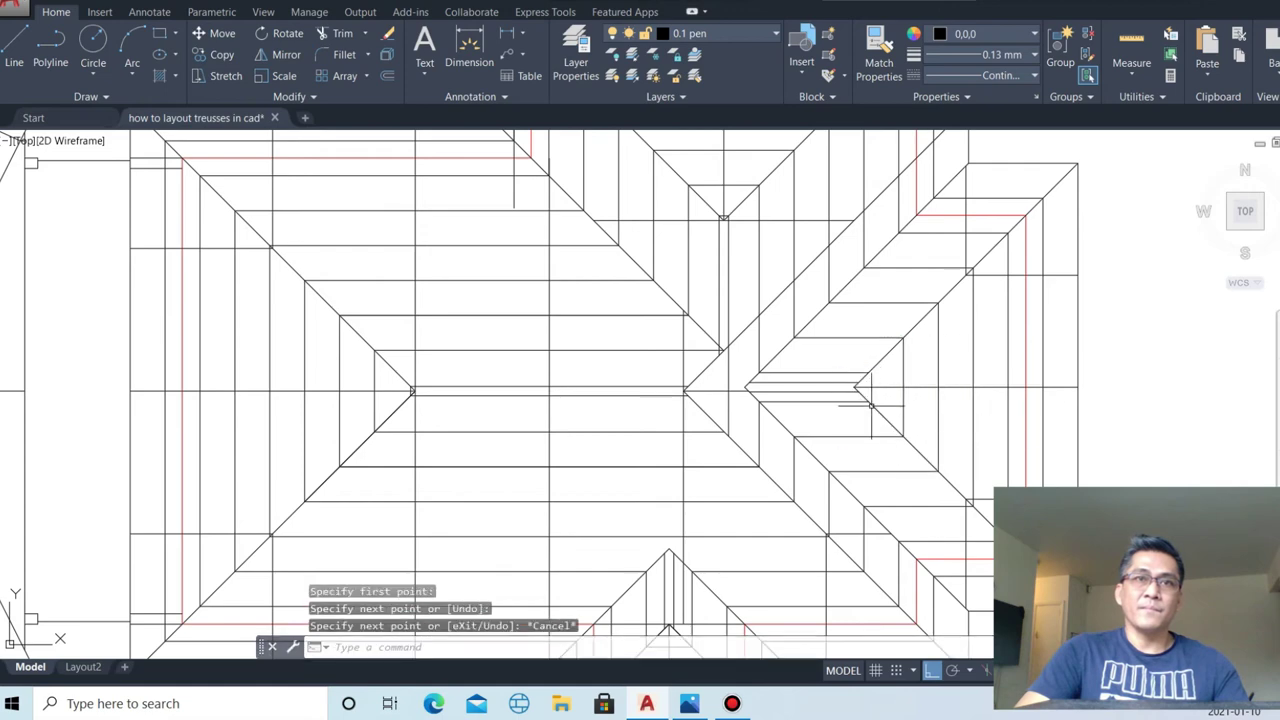
{"action": "scroll", "coordinate": [857, 386], "scroll_direction": "up", "scroll_amount": 4}
{"action": "key", "text": "Return"}
{"action": "key", "text": "Escape"}
{"action": "key", "text": "Return"}
{"action": "left_click", "coordinate": [852, 388]}
{"action": "scroll", "coordinate": [1057, 323], "scroll_direction": "down", "scroll_amount": 3}
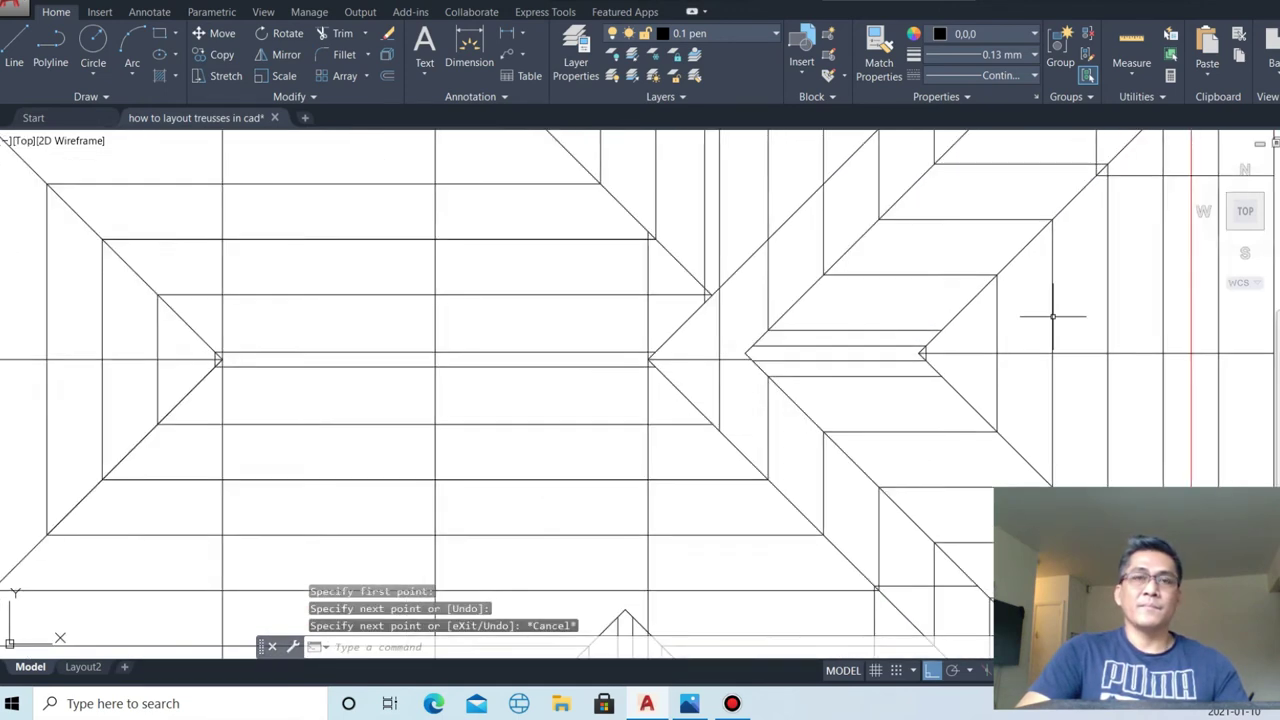
{"action": "scroll", "coordinate": [1057, 323], "scroll_direction": "down", "scroll_amount": 2}
{"action": "key", "text": "Escape"}
- Zoom to extents to show the whole roof plan
{"action": "type", "text": "z"}
{"action": "key", "text": "Return"}
{"action": "type", "text": "e"}
{"action": "key", "text": "Return"}
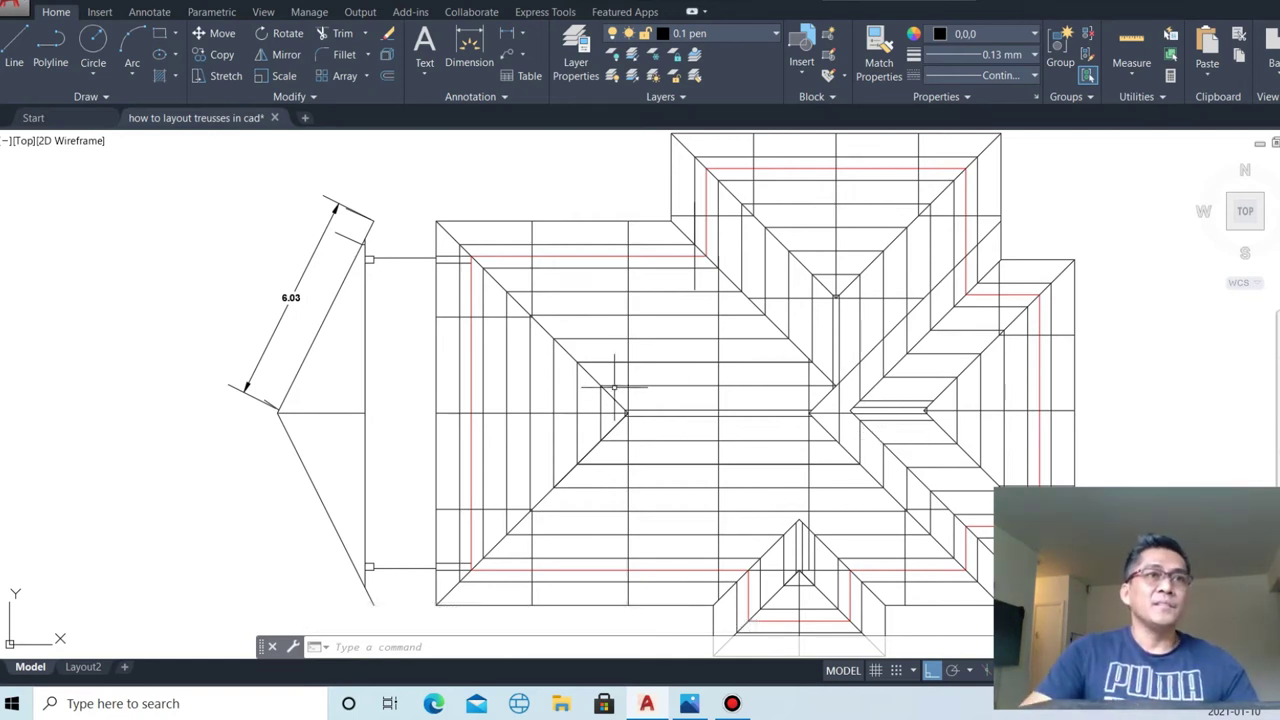
- Erase the 6.03 dimension on the truss elevation
{"action": "left_click", "coordinate": [294, 286]}
{"action": "left_click", "coordinate": [290, 292]}
{"action": "type", "text": "e"}
{"action": "key", "text": "Return"}
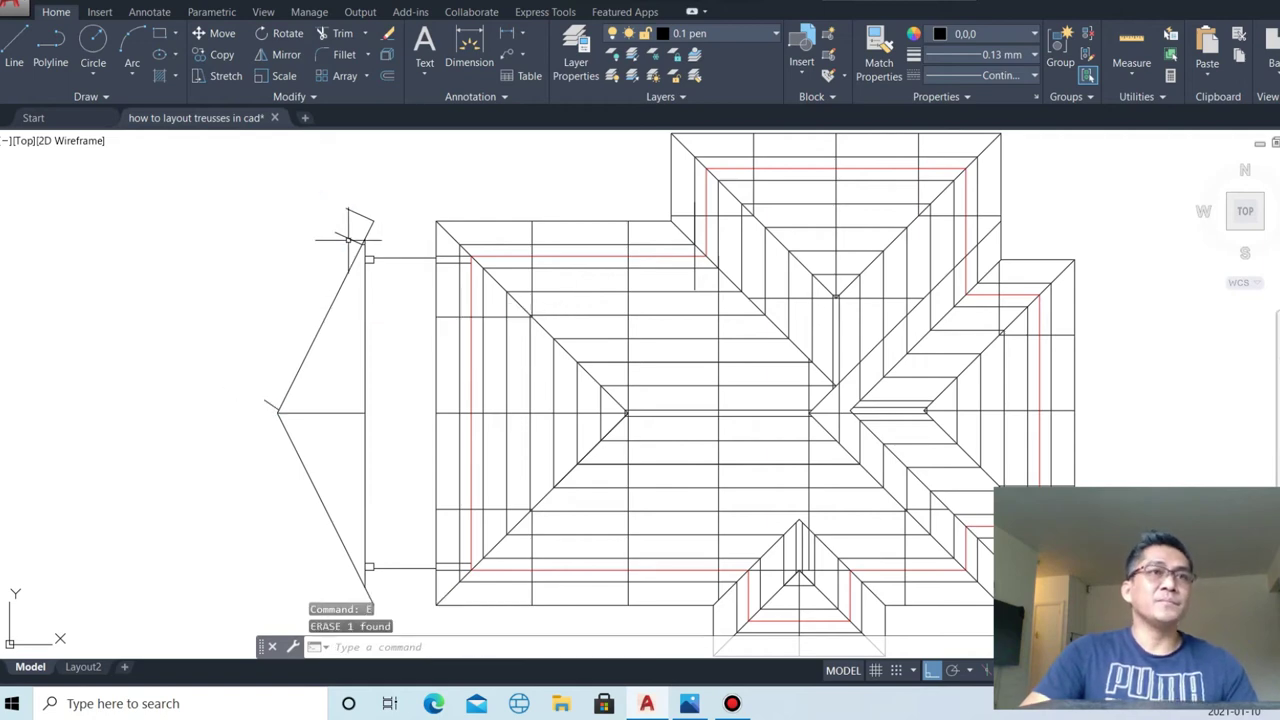
- Window-select the connector lines beside the truss elevation and erase them
{"action": "scroll", "coordinate": [369, 208], "scroll_direction": "up", "scroll_amount": 4}
{"action": "scroll", "coordinate": [376, 212], "scroll_direction": "down", "scroll_amount": 4}
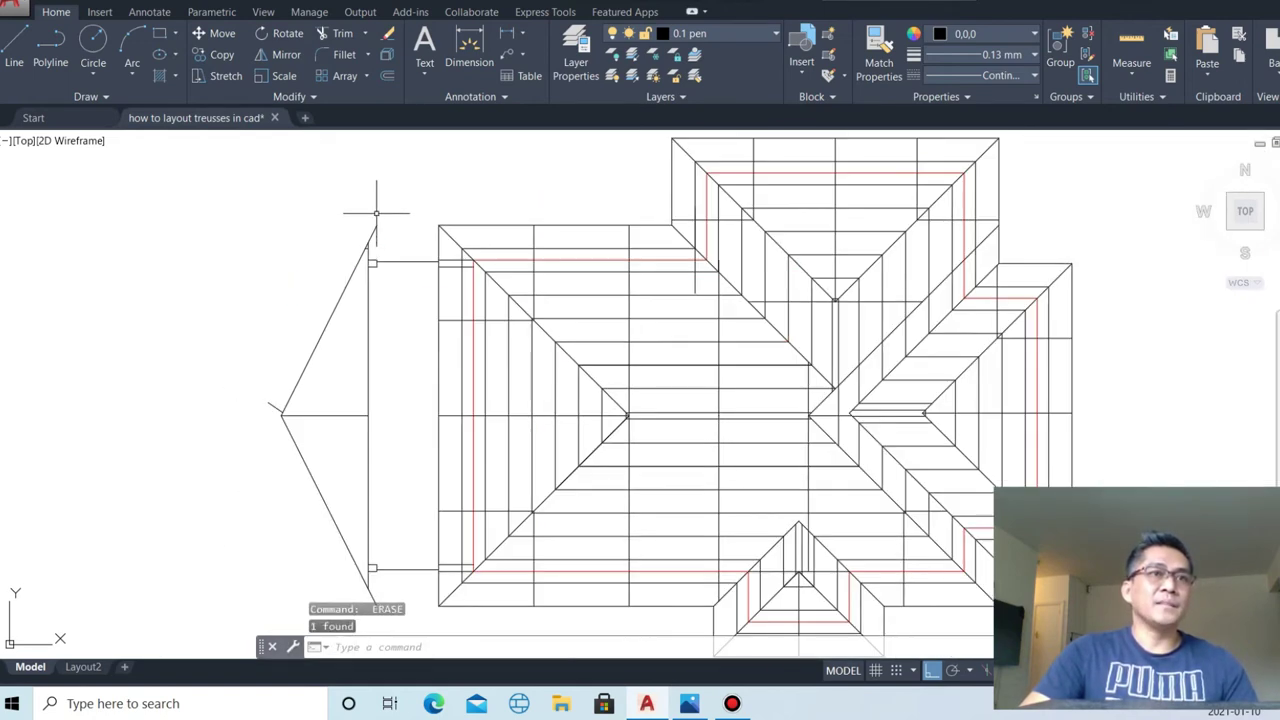
{"action": "scroll", "coordinate": [369, 251], "scroll_direction": "up", "scroll_amount": 2}
{"action": "scroll", "coordinate": [309, 289], "scroll_direction": "up", "scroll_amount": 3}
{"action": "left_click", "coordinate": [277, 240]}
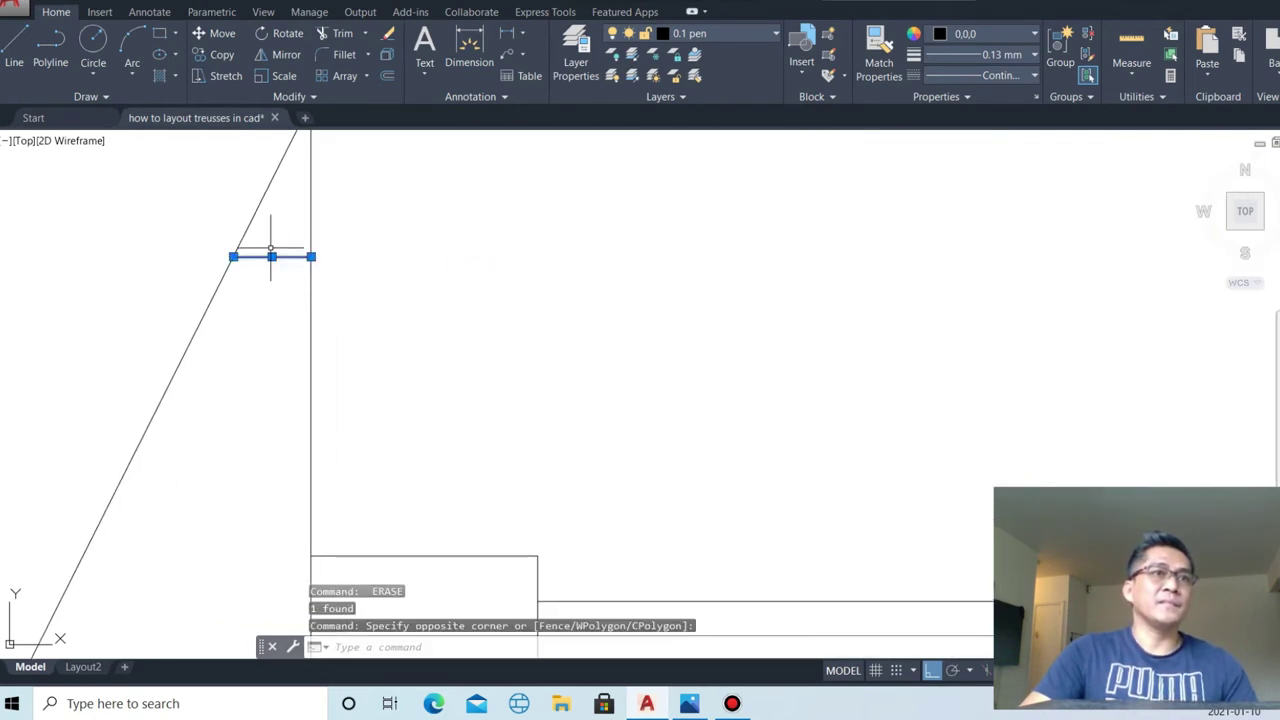
{"action": "scroll", "coordinate": [300, 260], "scroll_direction": "down", "scroll_amount": 2}
{"action": "scroll", "coordinate": [400, 271], "scroll_direction": "down", "scroll_amount": 4}
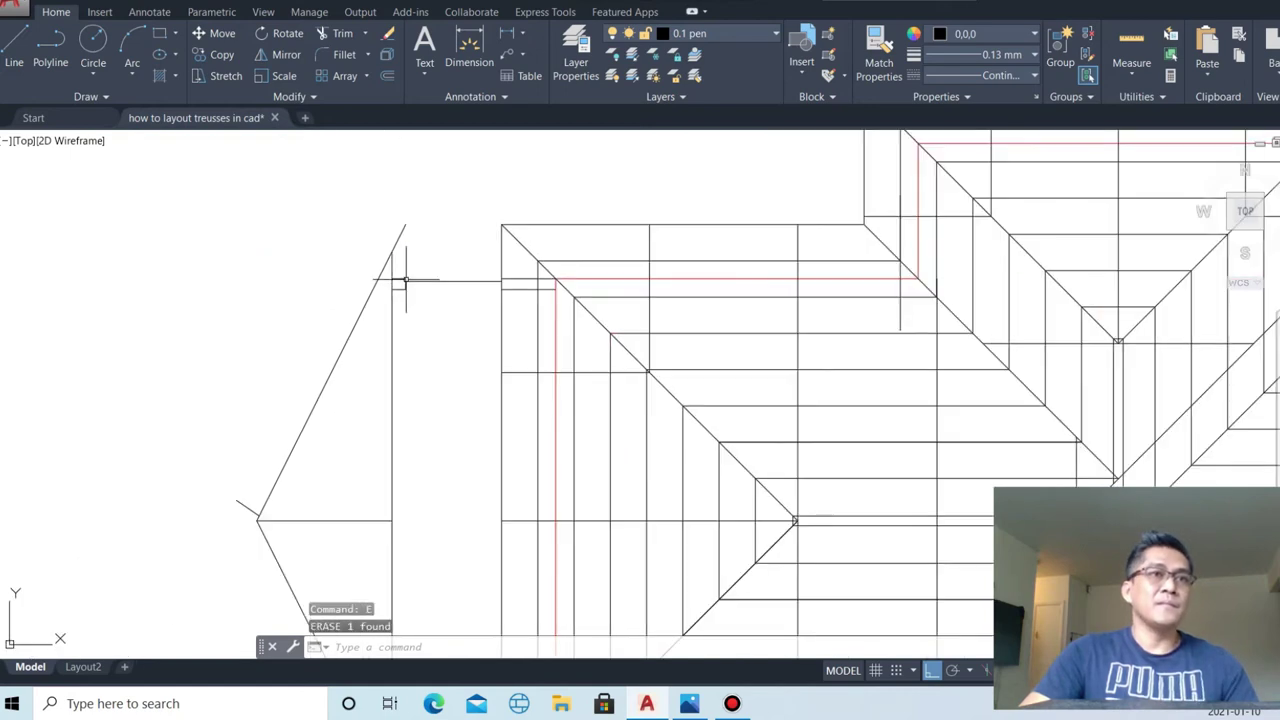
{"action": "left_click", "coordinate": [242, 527]}
{"action": "scroll", "coordinate": [251, 394], "scroll_direction": "down", "scroll_amount": 5}
{"action": "scroll", "coordinate": [321, 488], "scroll_direction": "up", "scroll_amount": 2}
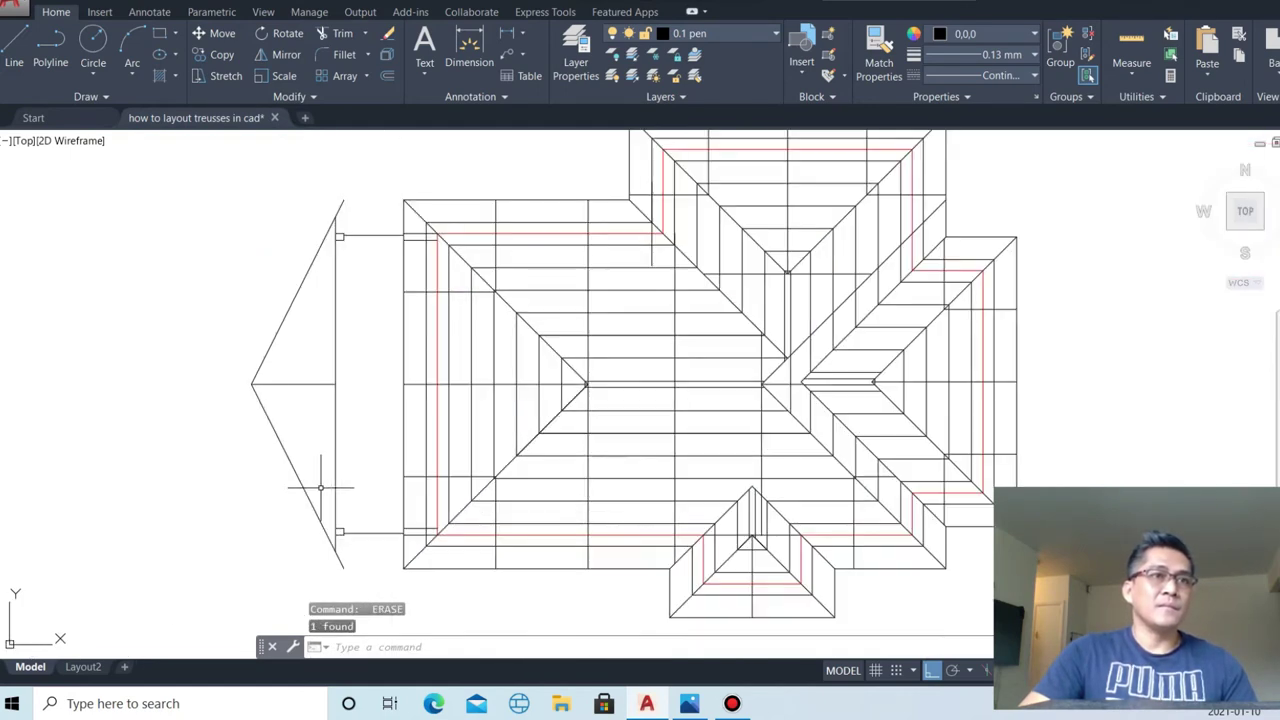
{"action": "left_click", "coordinate": [375, 547]}
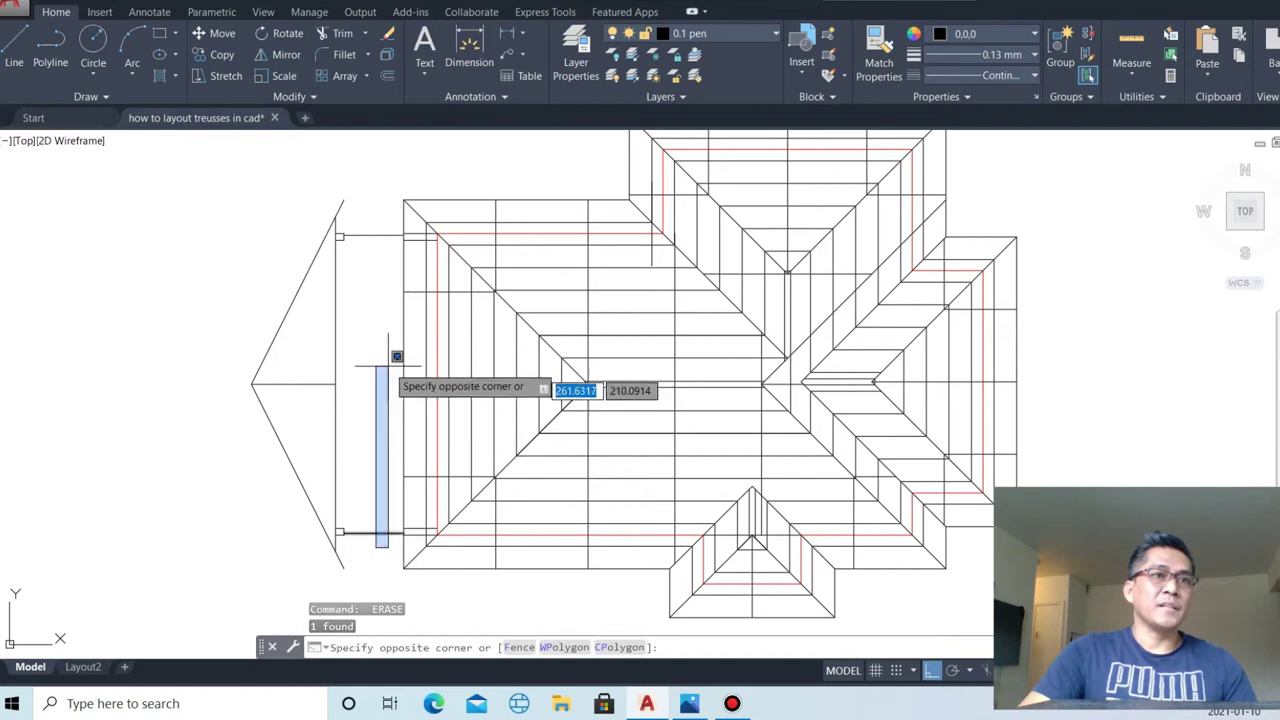
{"action": "left_click", "coordinate": [340, 236]}
{"action": "type", "text": "e"}
{"action": "key", "text": "Return"}
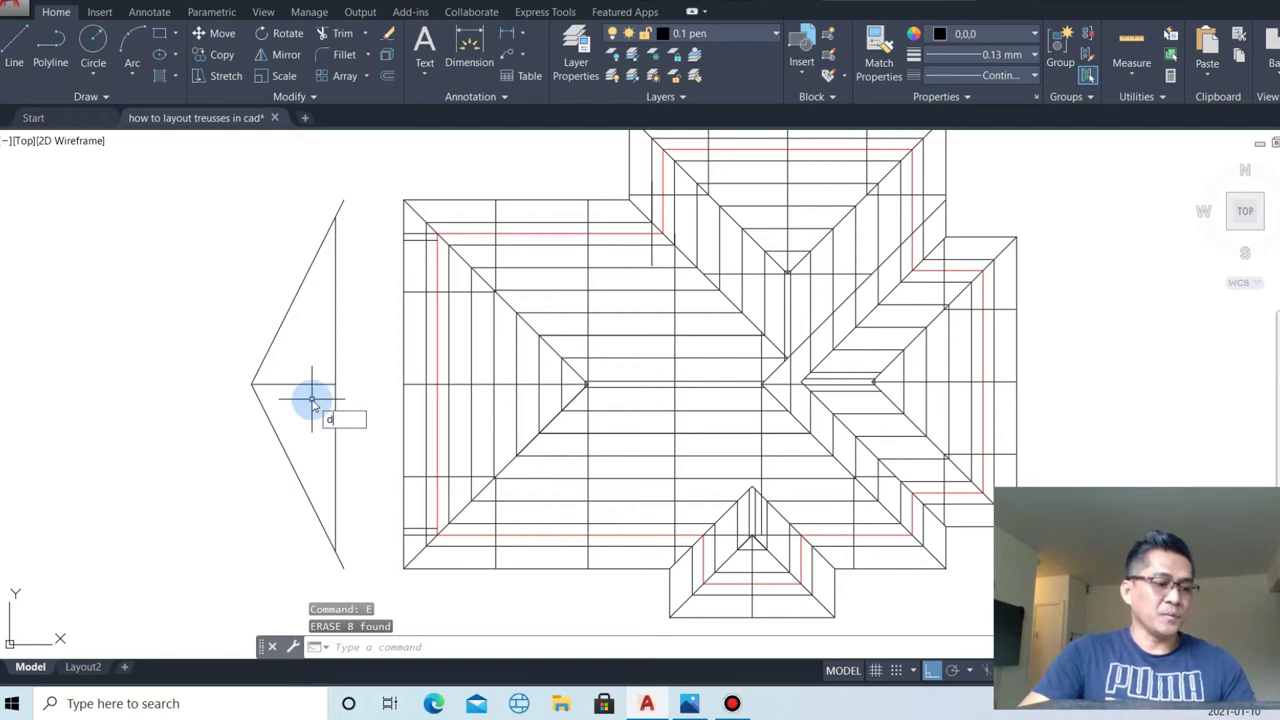
- Measure an aligned dimension across the elevation, then cancel without placing it
{"action": "key", "text": "Return"}
{"action": "left_click", "coordinate": [335, 383]}
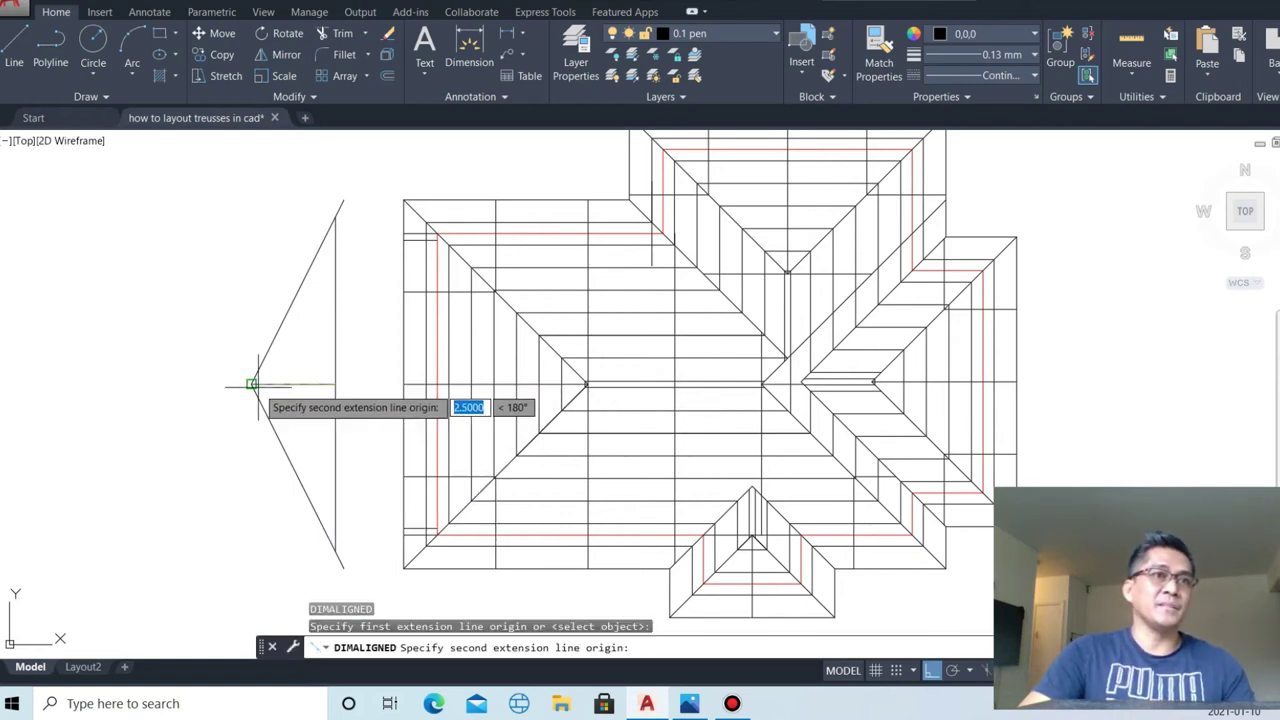
{"action": "left_click", "coordinate": [252, 384]}
{"action": "scroll", "coordinate": [268, 372], "scroll_direction": "up", "scroll_amount": 2}
{"action": "scroll", "coordinate": [286, 378], "scroll_direction": "down", "scroll_amount": 2}
{"action": "key", "text": "Escape"}
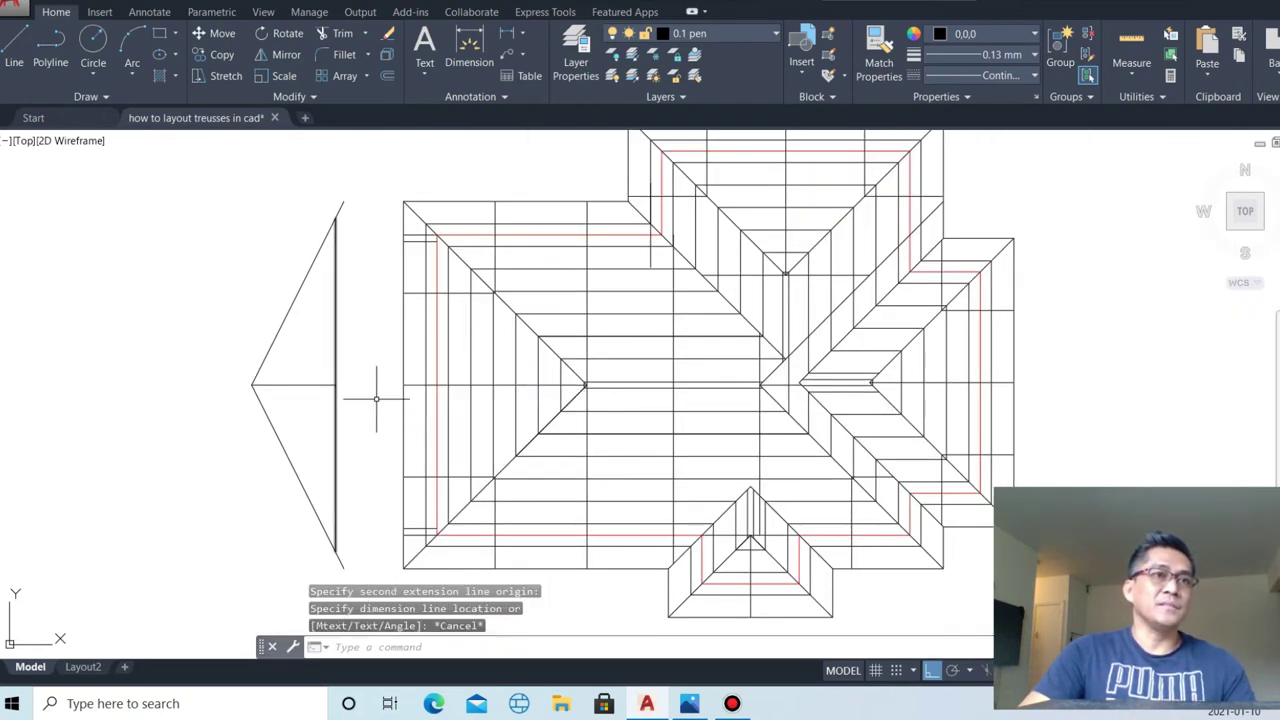
{"action": "scroll", "coordinate": [376, 382], "scroll_direction": "down", "scroll_amount": 2}
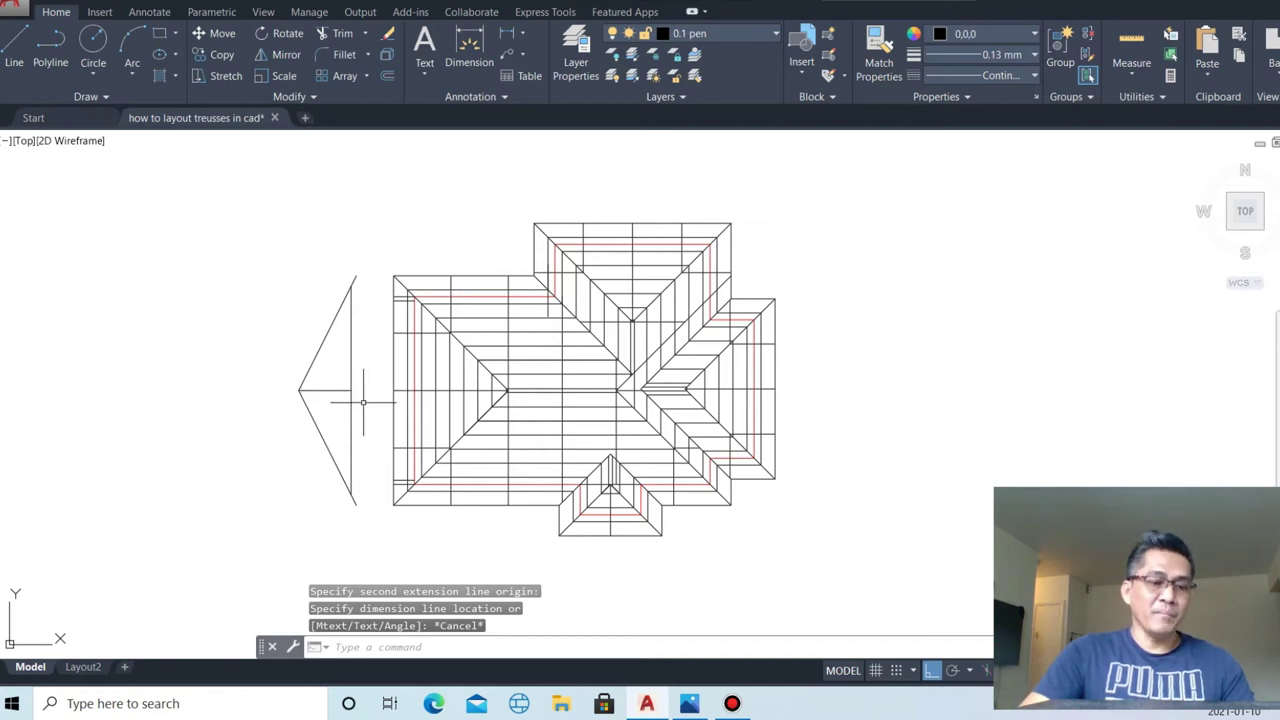
{"action": "scroll", "coordinate": [371, 330], "scroll_direction": "up", "scroll_amount": 2}
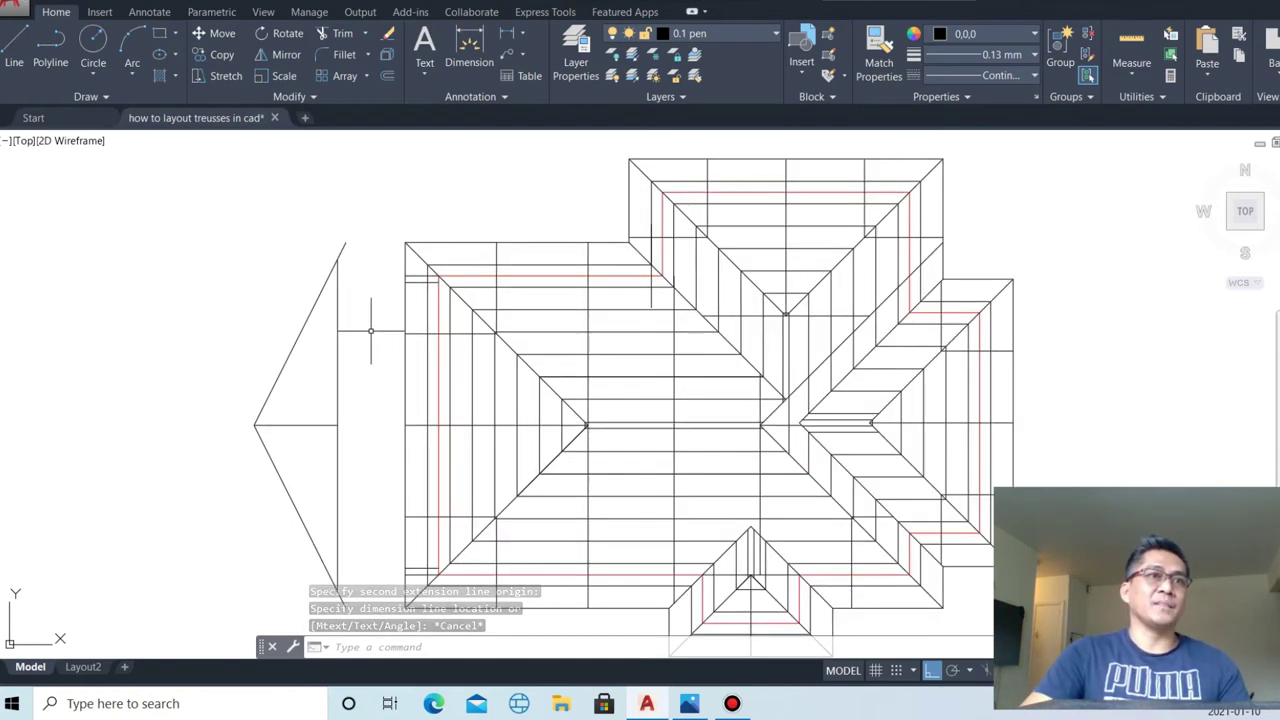
- Offset the triangle's base line at distance 1 into several parallel lines above and below it
{"action": "type", "text": "o"}
{"action": "key", "text": "Return"}
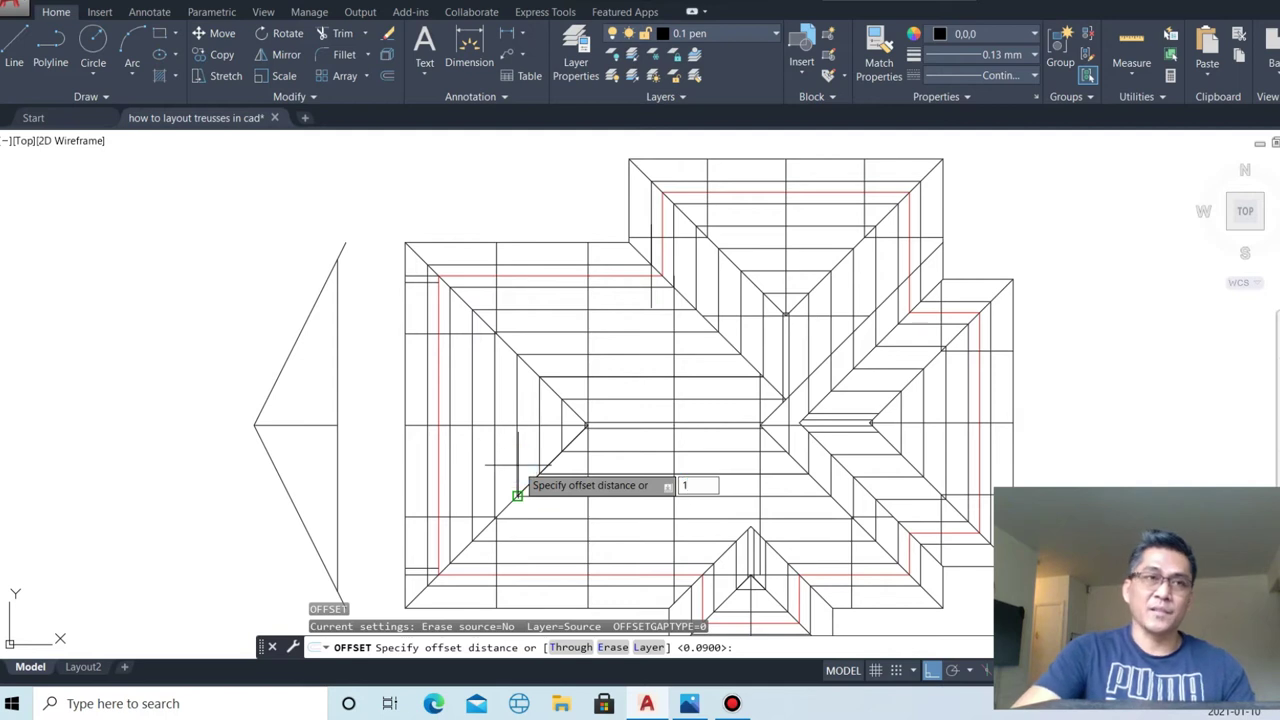
{"action": "key", "text": "Return"}
{"action": "left_click", "coordinate": [289, 425]}
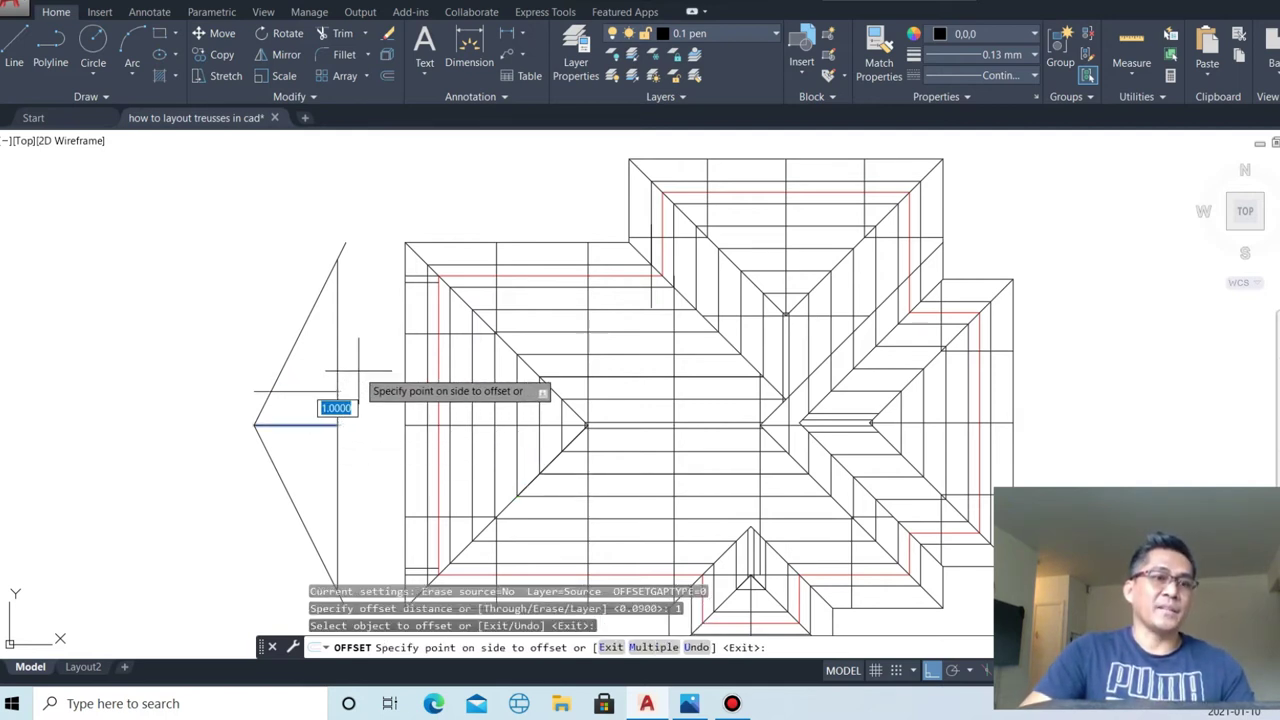
{"action": "type", "text": "m"}
{"action": "key", "text": "Return"}
{"action": "left_click", "coordinate": [343, 349]}
{"action": "left_click", "coordinate": [350, 330]}
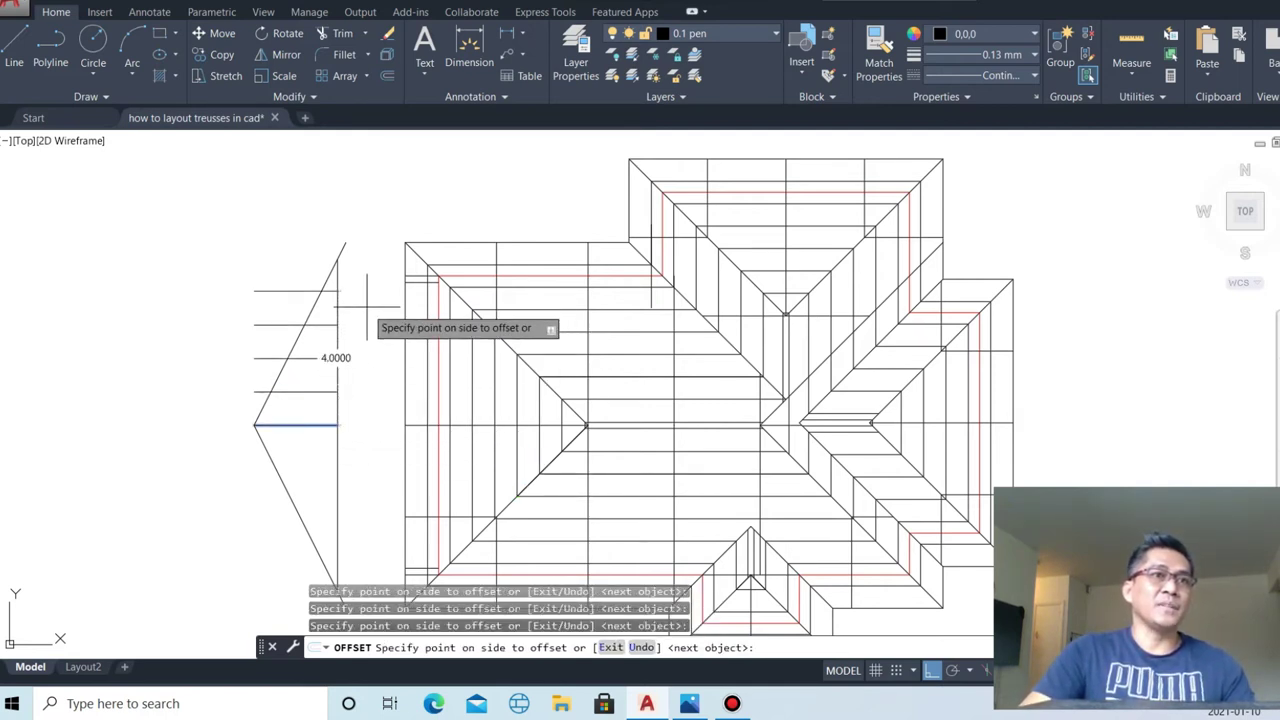
{"action": "left_click", "coordinate": [345, 459]}
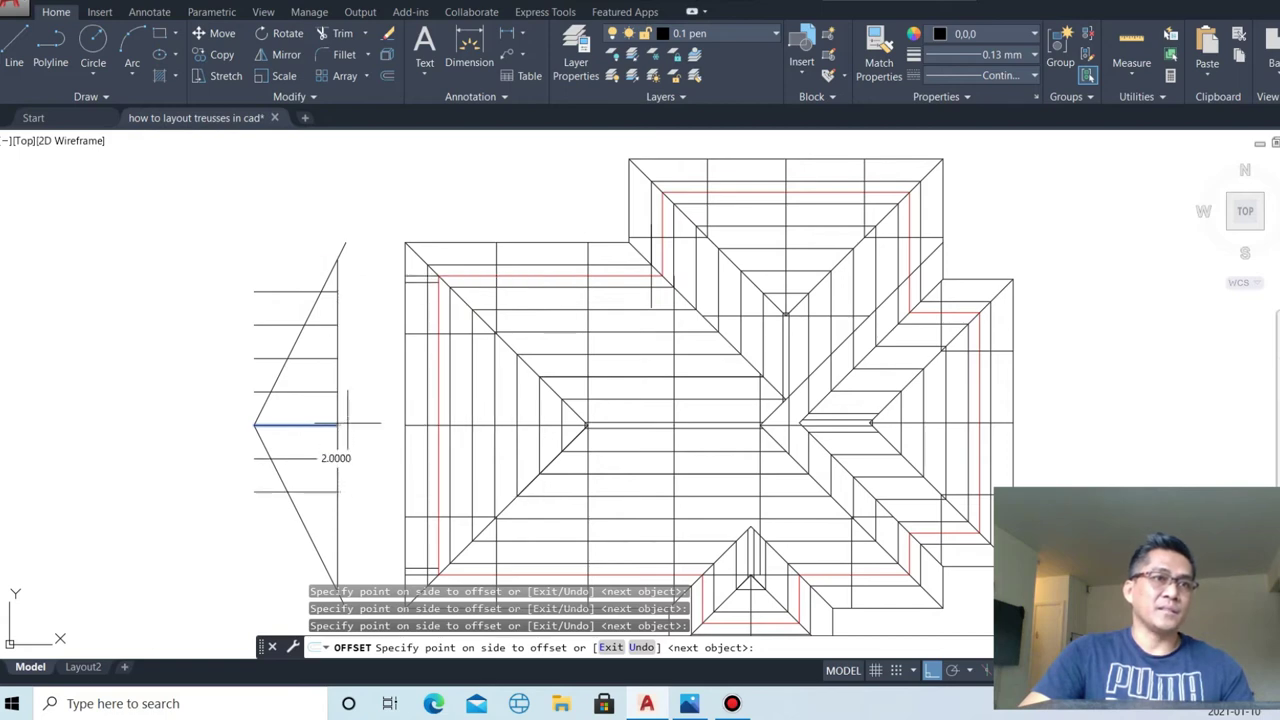
{"action": "scroll", "coordinate": [357, 400], "scroll_direction": "down", "scroll_amount": 2}
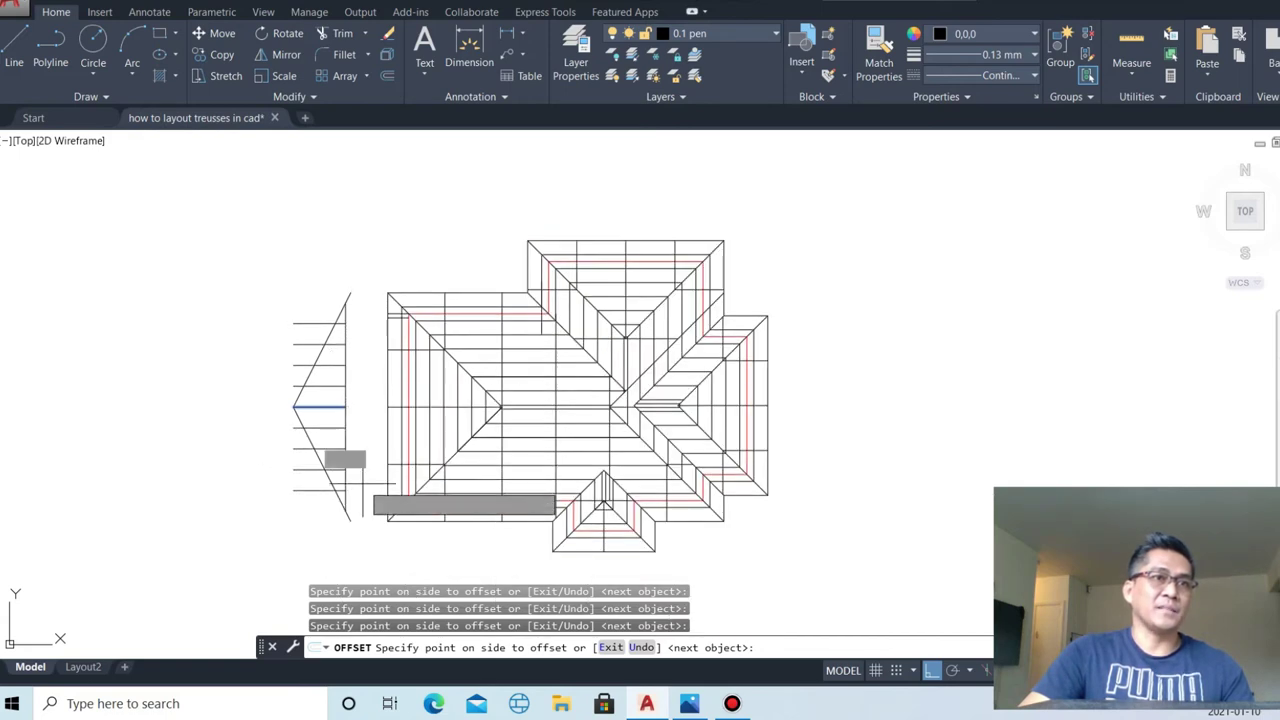
{"action": "key", "text": "Escape"}
- Trim the horizontal line ends sticking out left of the triangle using crossing windows
{"action": "key", "text": "Return"}
{"action": "scroll", "coordinate": [320, 455], "scroll_direction": "up", "scroll_amount": 4}
{"action": "left_click", "coordinate": [314, 486]}
{"action": "left_click", "coordinate": [325, 488]}
{"action": "left_click", "coordinate": [322, 476]}
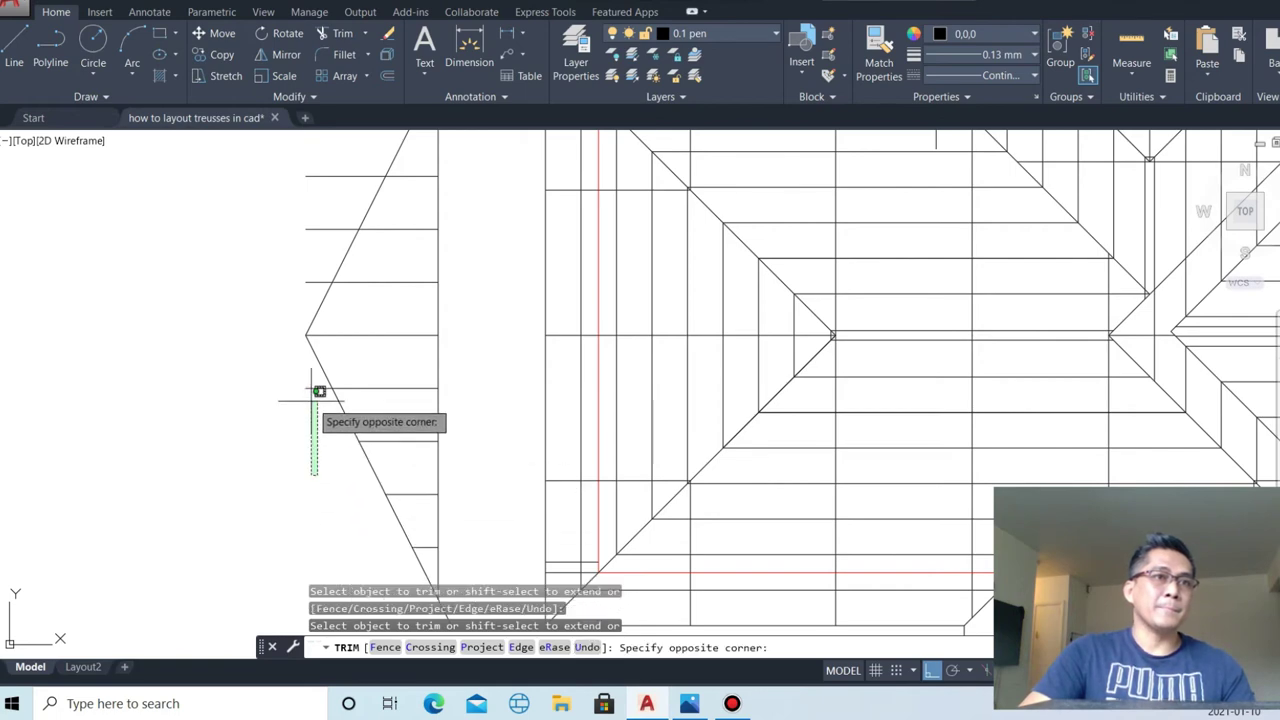
{"action": "left_click", "coordinate": [300, 371]}
{"action": "scroll", "coordinate": [314, 449], "scroll_direction": "down", "scroll_amount": 5}
{"action": "scroll", "coordinate": [299, 329], "scroll_direction": "up", "scroll_amount": 7}
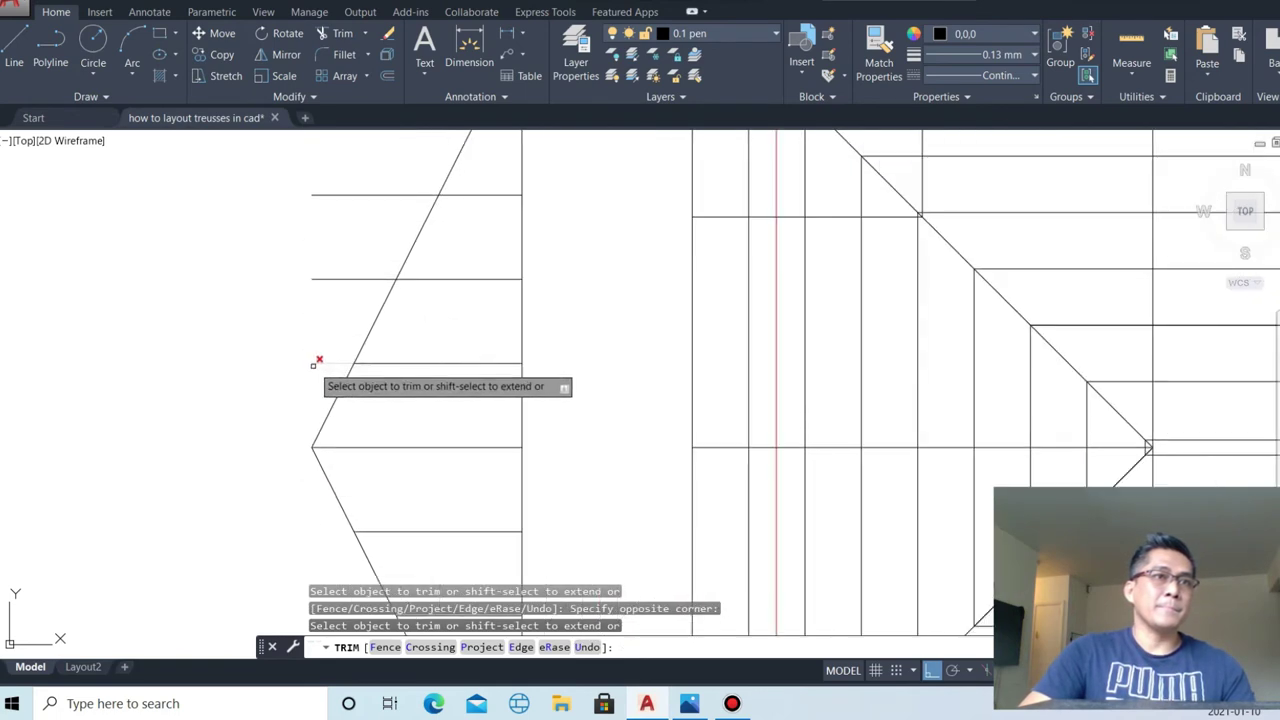
{"action": "scroll", "coordinate": [362, 290], "scroll_direction": "down", "scroll_amount": 4}
{"action": "left_click", "coordinate": [346, 206]}
{"action": "left_click", "coordinate": [380, 266]}
{"action": "key", "text": "Escape"}
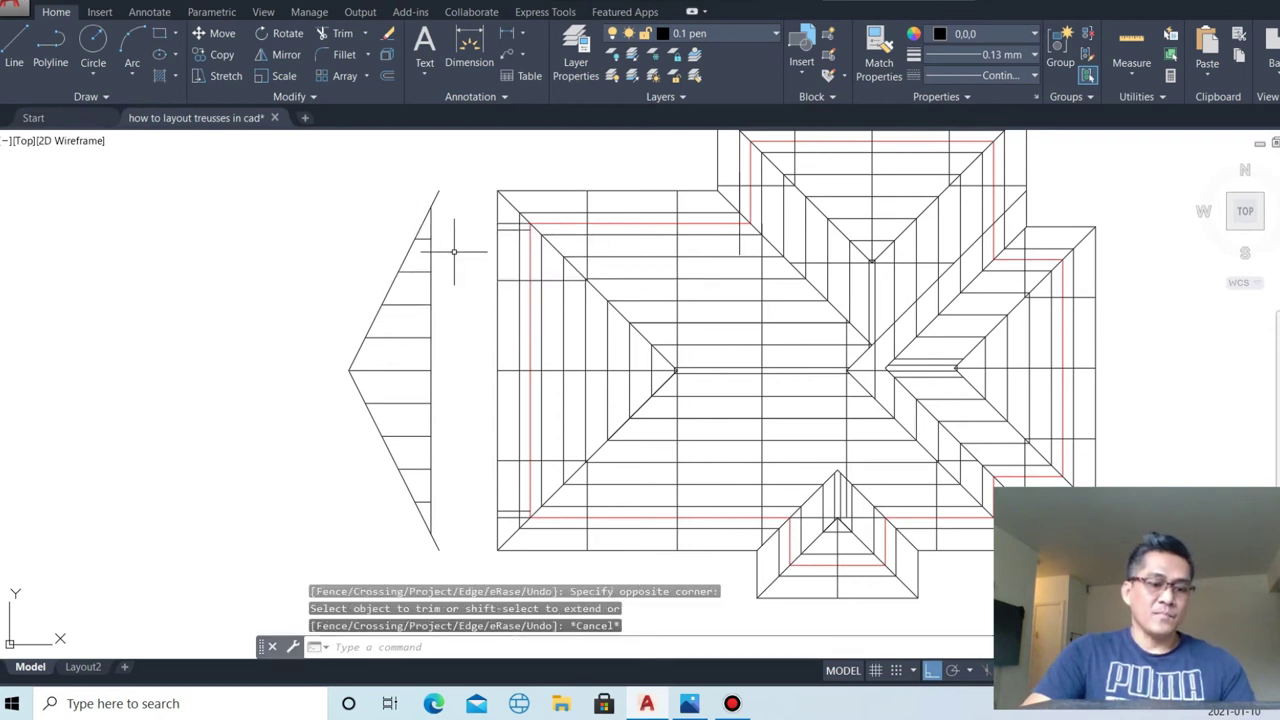
- Draw a line from the triangle's top corner, then delete the stray vertical segment
{"action": "type", "text": "l"}
{"action": "key", "text": "Return"}
{"action": "scroll", "coordinate": [410, 258], "scroll_direction": "up", "scroll_amount": 2}
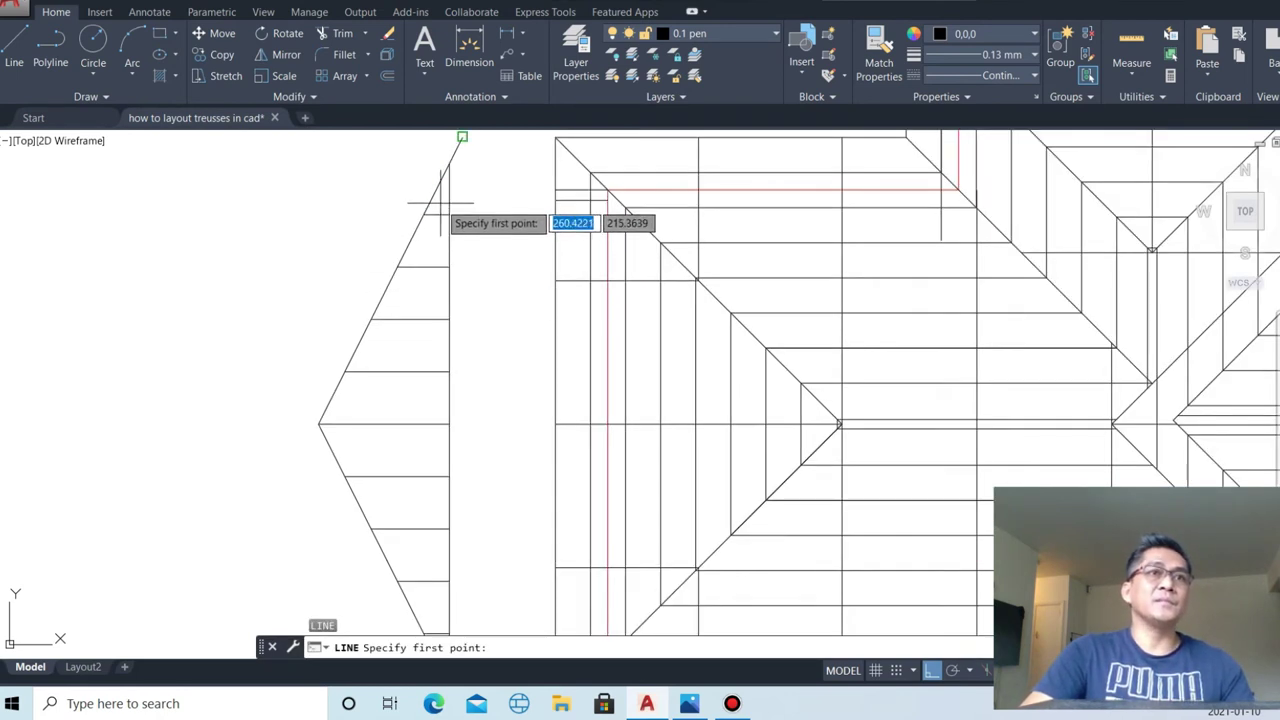
{"action": "left_click", "coordinate": [424, 213]}
{"action": "key", "text": "Escape"}
{"action": "scroll", "coordinate": [442, 290], "scroll_direction": "up", "scroll_amount": 2}
{"action": "key", "text": "Return"}
{"action": "left_click", "coordinate": [371, 252]}
{"action": "left_click", "coordinate": [433, 330]}
{"action": "key", "text": "Escape"}
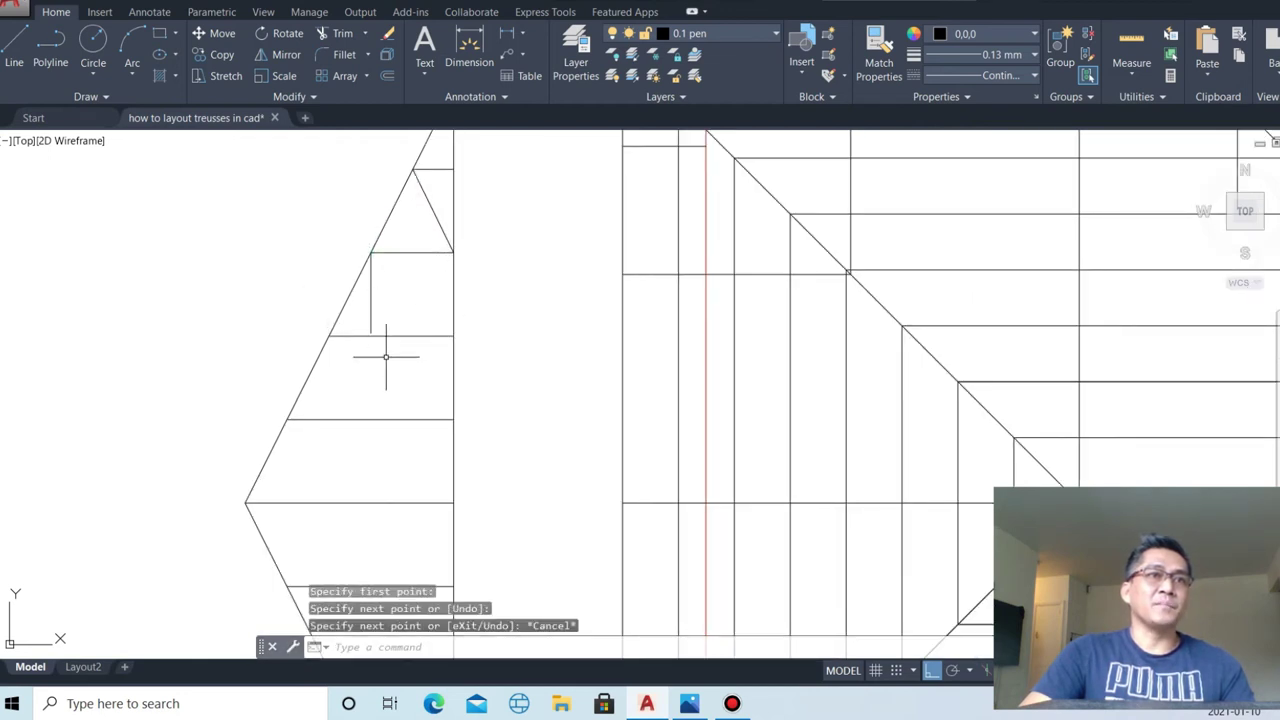
{"action": "left_click", "coordinate": [365, 295]}
{"action": "key", "text": "Delete"}
{"action": "key", "text": "l"}
{"action": "key", "text": "Return"}
{"action": "key", "text": "Escape"}
- Draw three web diagonals running down from the sloping edge to the vertical chord
{"action": "key", "text": "Return"}
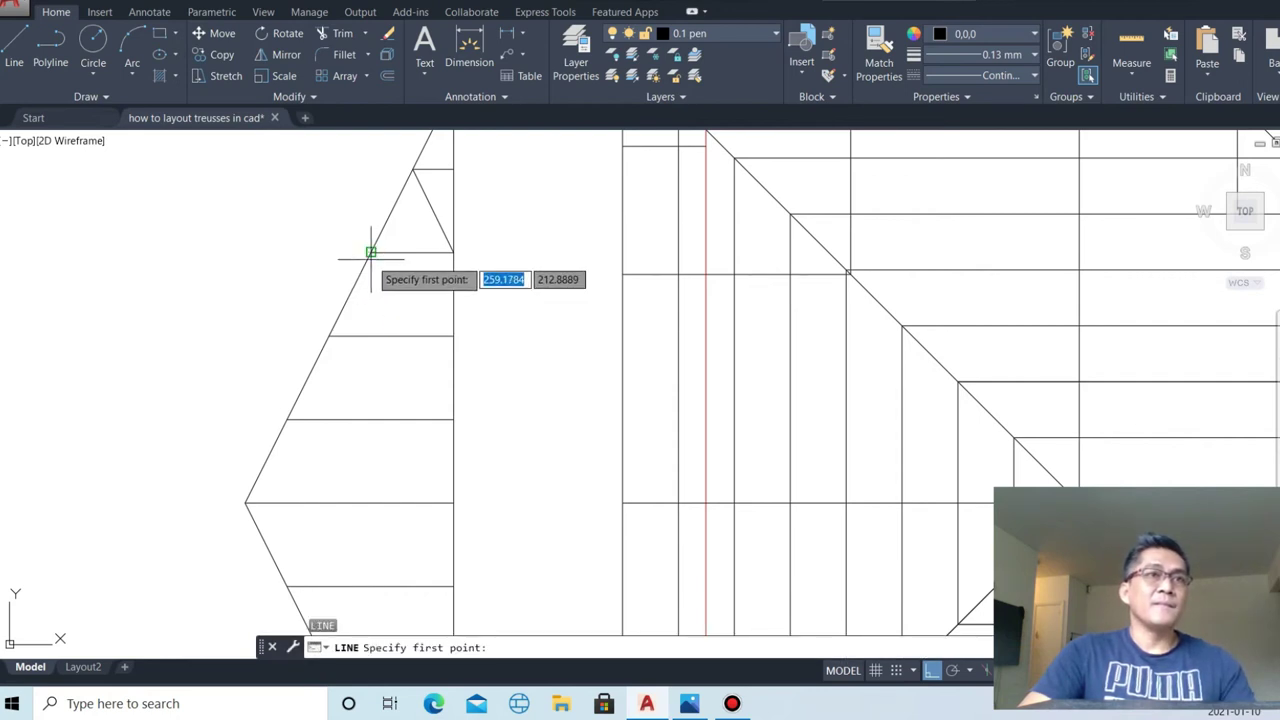
{"action": "left_click", "coordinate": [371, 252]}
{"action": "left_click", "coordinate": [453, 336]}
{"action": "key", "text": "Return"}
{"action": "key", "text": "Return"}
{"action": "left_click", "coordinate": [329, 336]}
{"action": "left_click", "coordinate": [453, 419]}
{"action": "key", "text": "Return"}
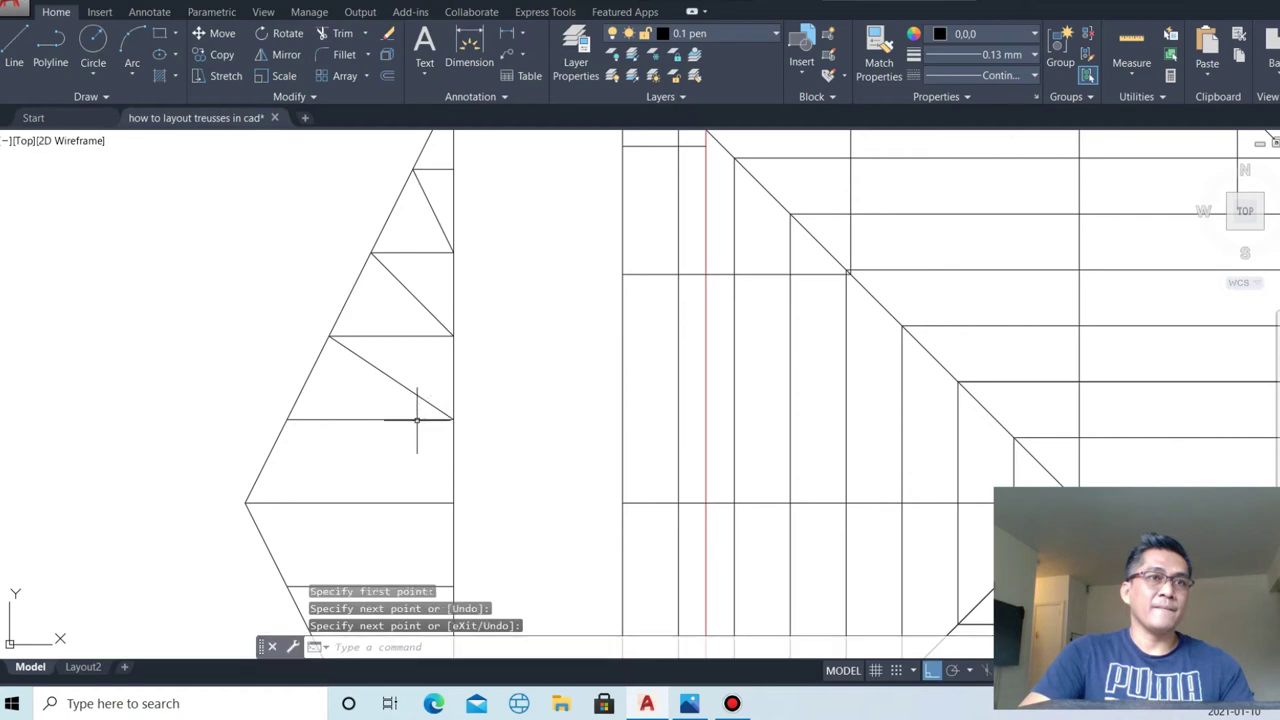
{"action": "key", "text": "Return"}
{"action": "left_click", "coordinate": [288, 419]}
{"action": "left_click", "coordinate": [453, 502]}
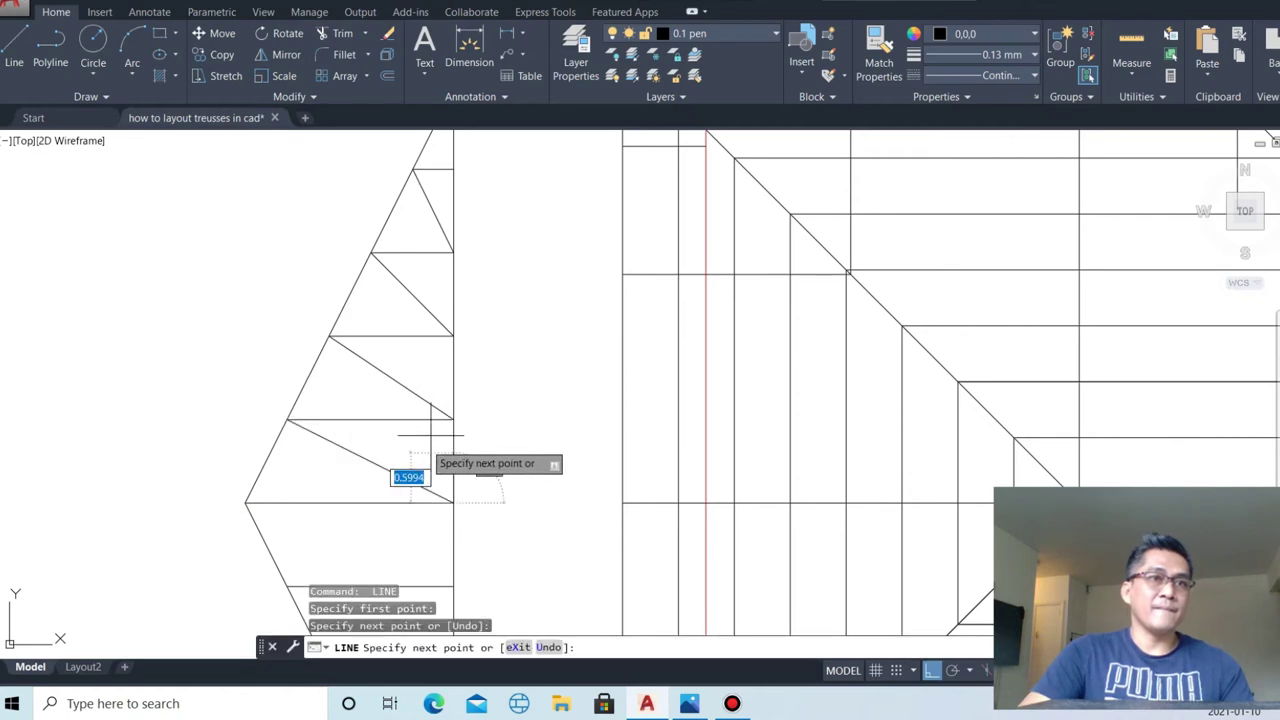
{"action": "key", "text": "Return"}
{"action": "scroll", "coordinate": [494, 380], "scroll_direction": "down", "scroll_amount": 3}
{"action": "scroll", "coordinate": [459, 443], "scroll_direction": "up", "scroll_amount": 3}
- Draw two diagonals from the vertical chord corners back to the sloping edge
{"action": "key", "text": "Return"}
{"action": "left_click", "coordinate": [528, 351]}
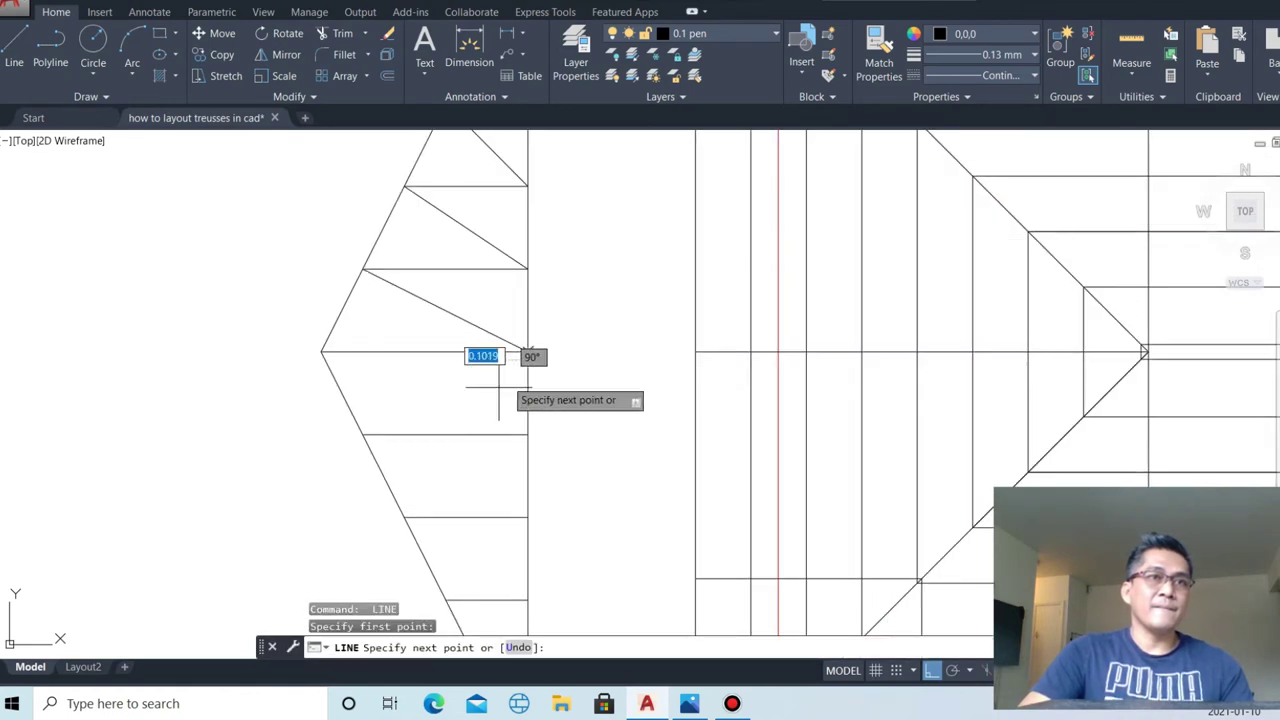
{"action": "left_click", "coordinate": [366, 430]}
{"action": "key", "text": "Return"}
{"action": "key", "text": "Return"}
{"action": "left_click", "coordinate": [528, 434]}
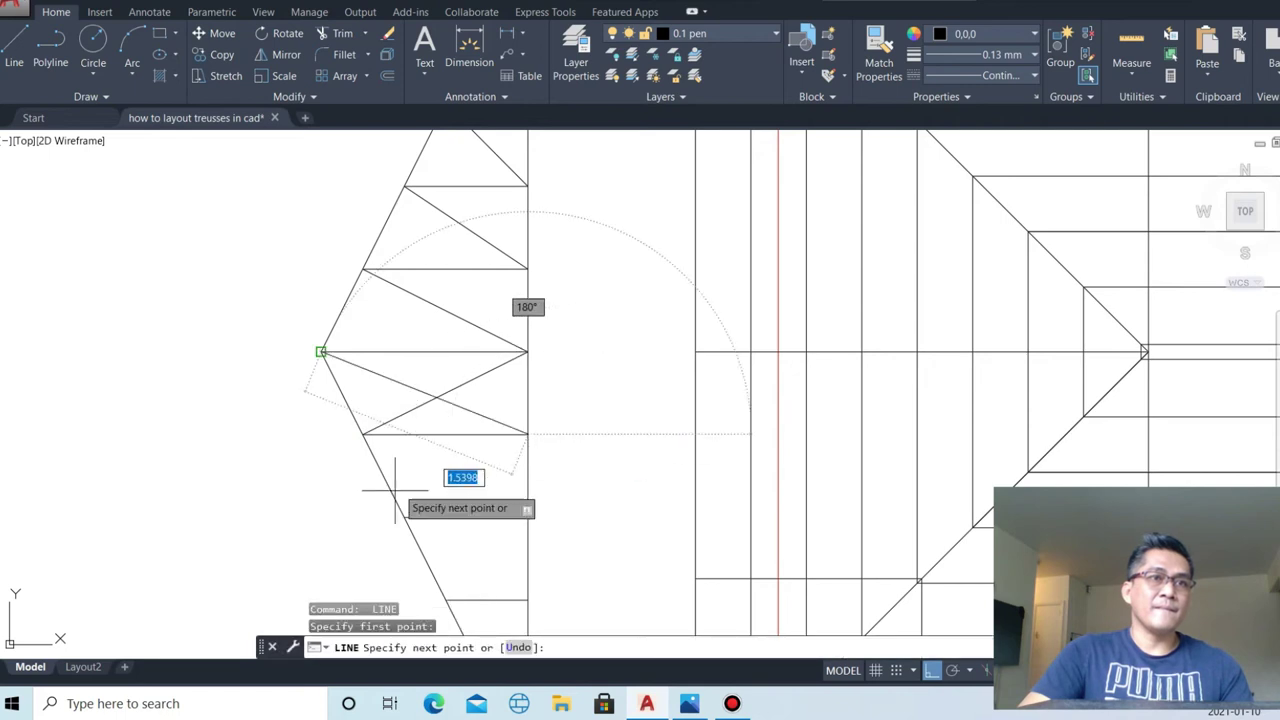
{"action": "left_click", "coordinate": [399, 516]}
{"action": "key", "text": "Escape"}
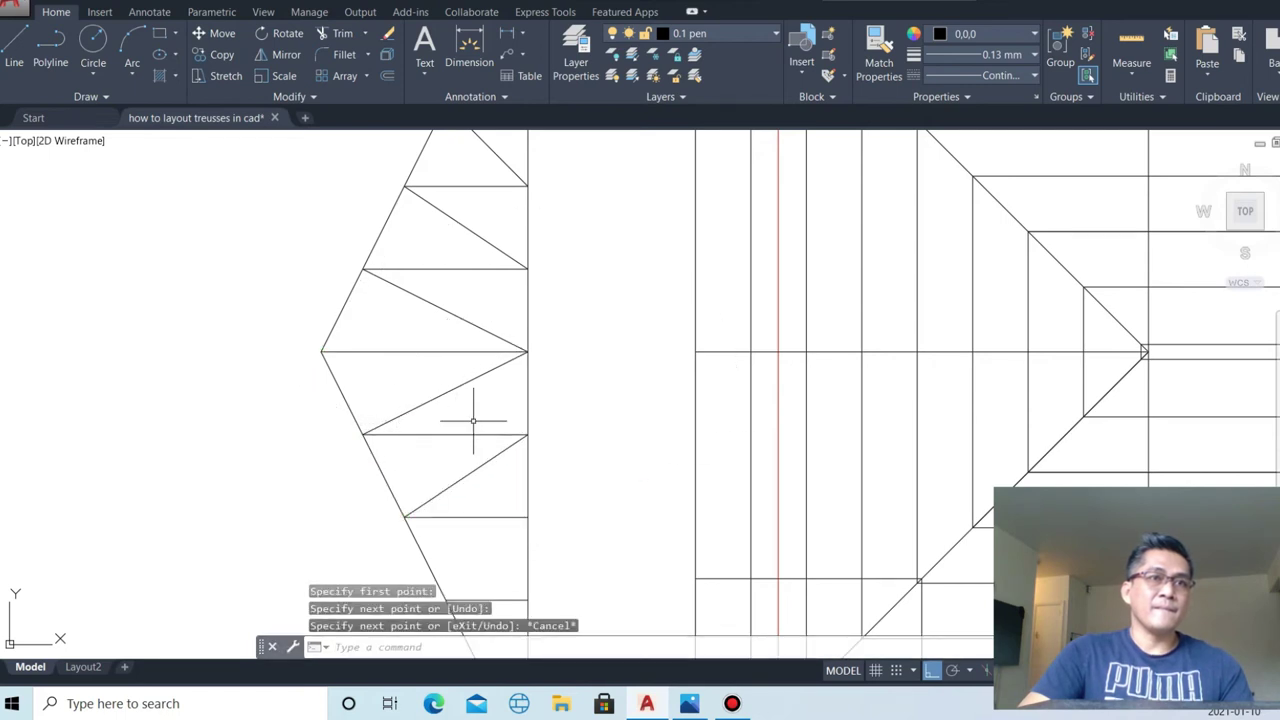
{"action": "scroll", "coordinate": [508, 421], "scroll_direction": "down", "scroll_amount": 3}
{"action": "scroll", "coordinate": [508, 421], "scroll_direction": "up", "scroll_amount": 3}
- Add the final two chord-to-edge diagonals, completing the zigzag webbing
{"action": "key", "text": "Return"}
{"action": "left_click", "coordinate": [523, 413]}
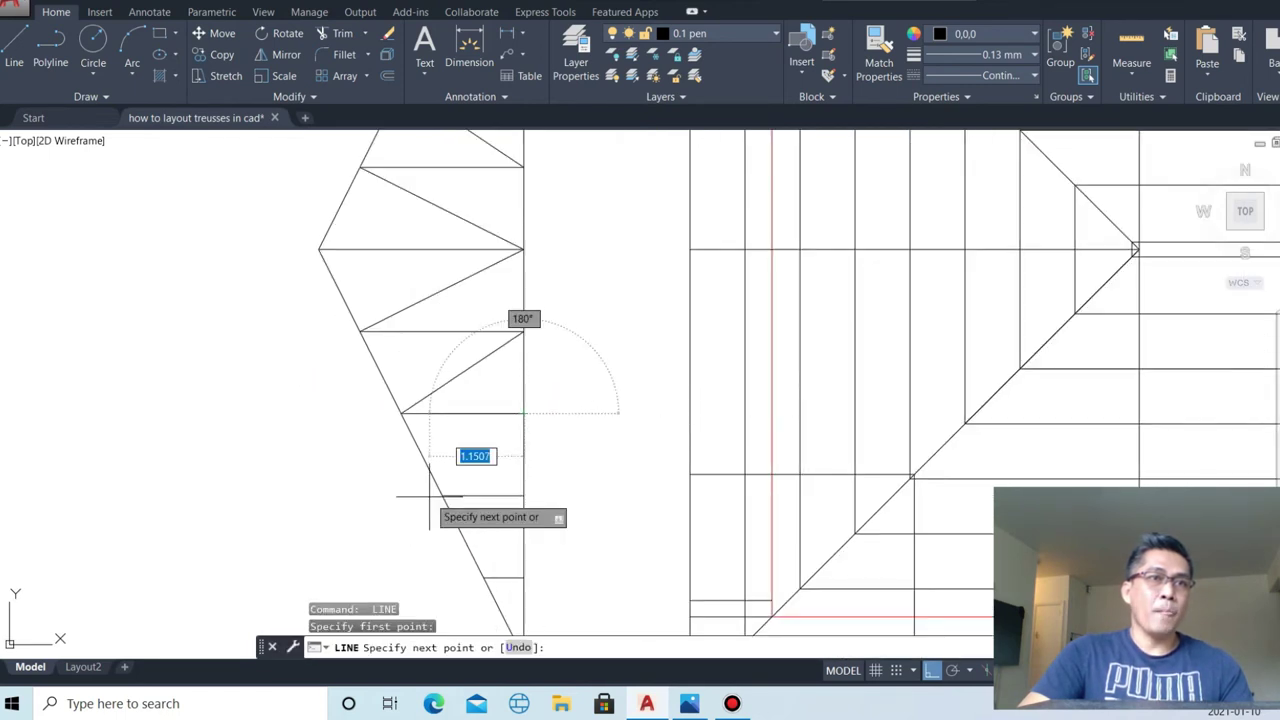
{"action": "left_click", "coordinate": [442, 495]}
{"action": "key", "text": "Return"}
{"action": "key", "text": "Return"}
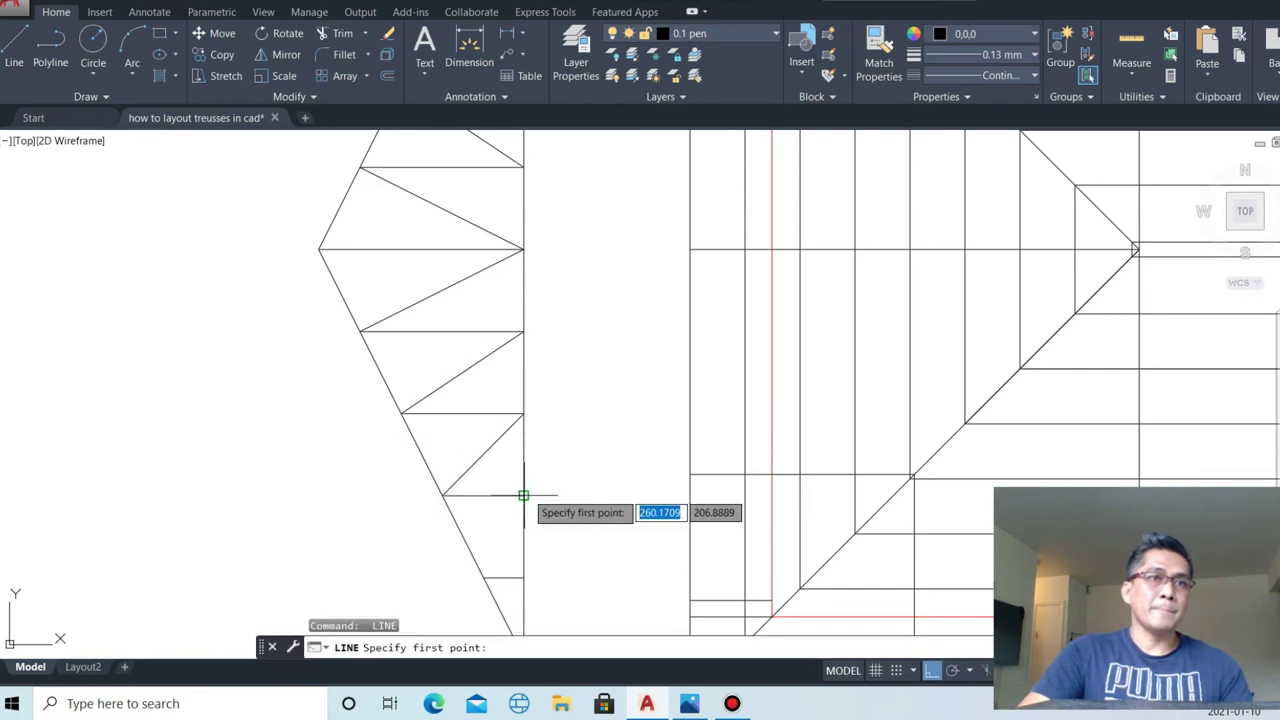
{"action": "left_click", "coordinate": [523, 495]}
{"action": "left_click", "coordinate": [485, 577]}
{"action": "key", "text": "Escape"}
{"action": "scroll", "coordinate": [490, 493], "scroll_direction": "down", "scroll_amount": 5}
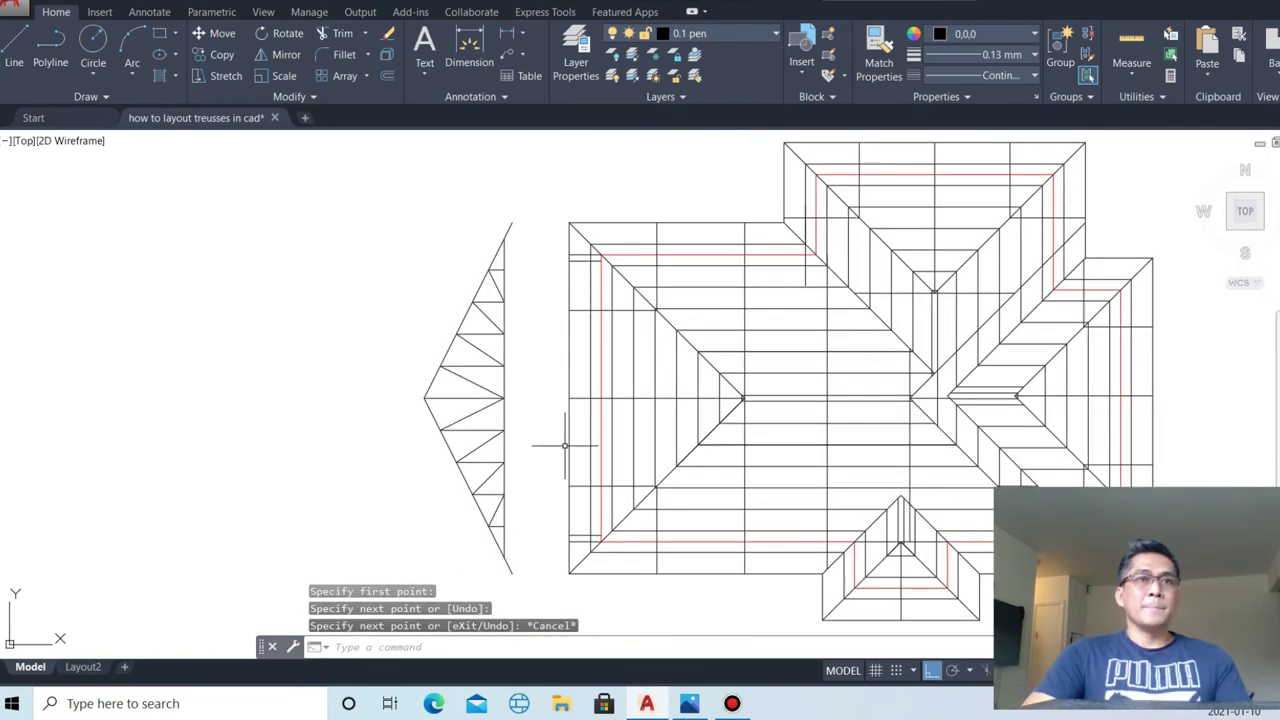
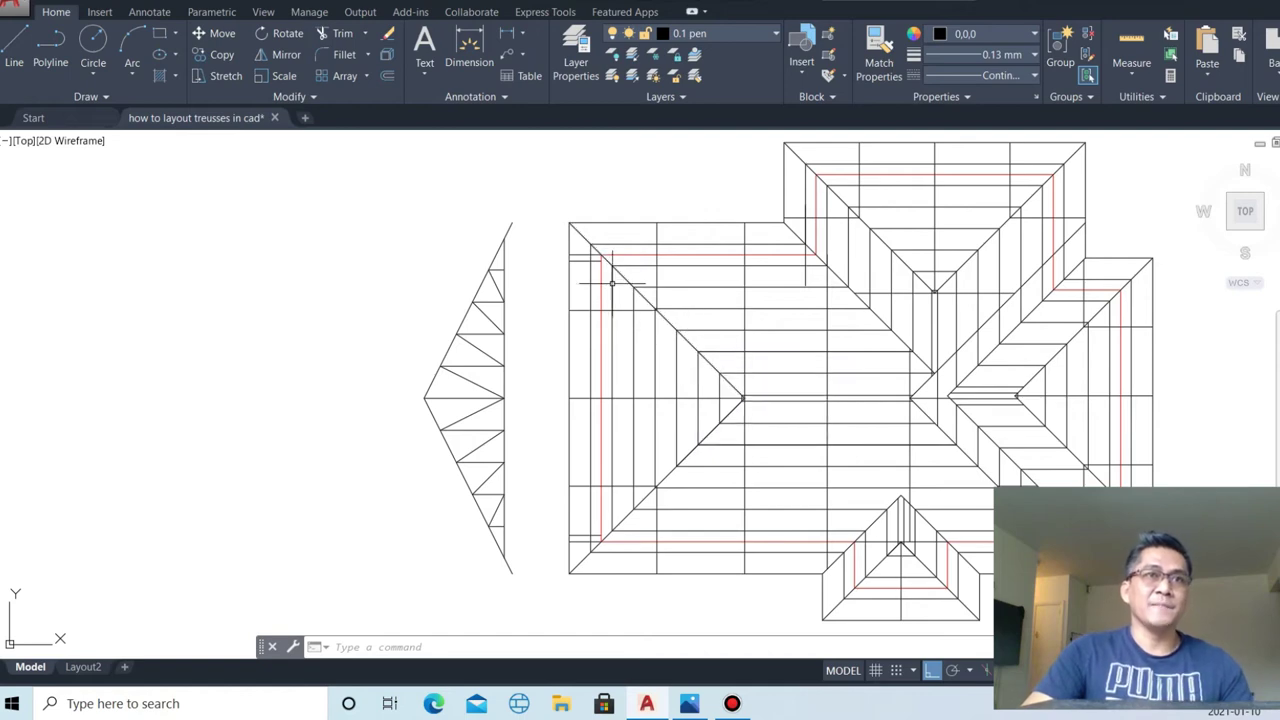
- Erase the short stray lines at the roof's upper-left and lower-left corners
{"action": "scroll", "coordinate": [604, 252], "scroll_direction": "up", "scroll_amount": 2}
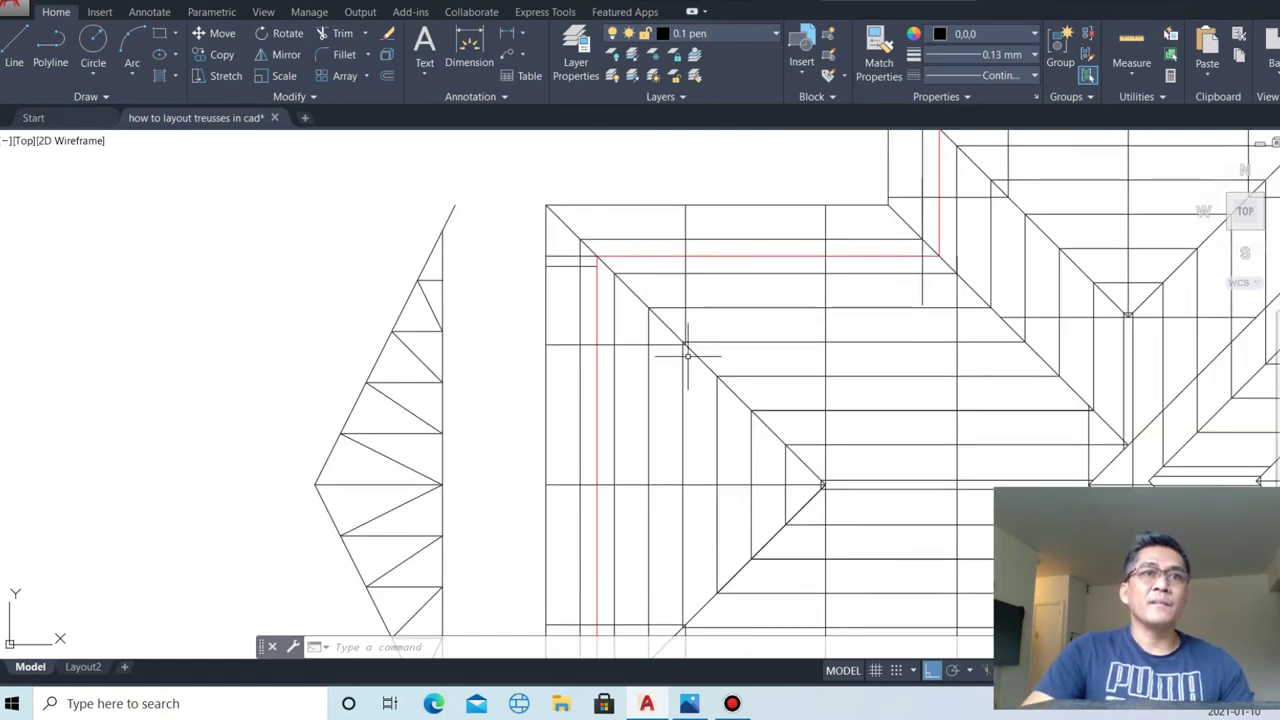
{"action": "left_click", "coordinate": [561, 272]}
{"action": "left_click", "coordinate": [557, 246]}
{"action": "type", "text": "e"}
{"action": "key", "text": "Return"}
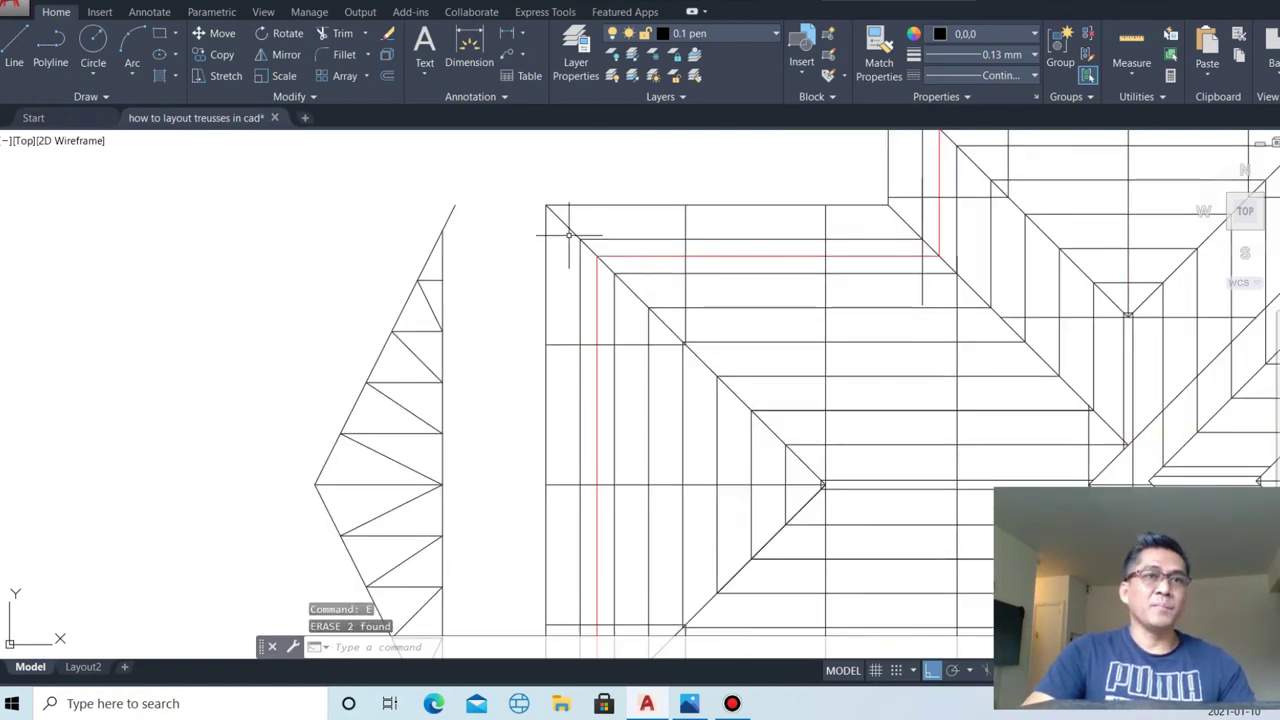
{"action": "scroll", "coordinate": [572, 380], "scroll_direction": "down", "scroll_amount": 5}
{"action": "scroll", "coordinate": [572, 380], "scroll_direction": "up", "scroll_amount": 5}
{"action": "left_click", "coordinate": [556, 456]}
{"action": "left_click", "coordinate": [540, 412]}
{"action": "type", "text": "e"}
{"action": "key", "text": "Return"}
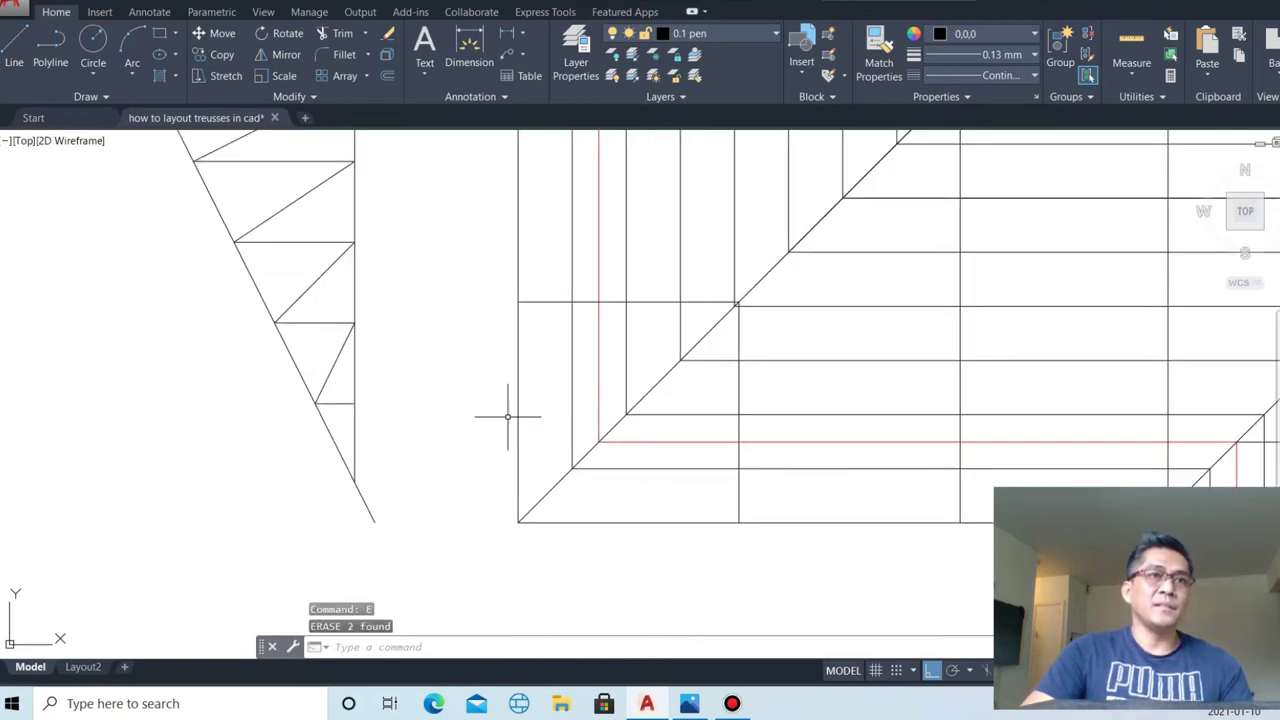
- Draw a trial line from the truss's bottom end toward the hip, then delete it as misplaced
{"action": "type", "text": "l"}
{"action": "key", "text": "Return"}
{"action": "left_click", "coordinate": [355, 481]}
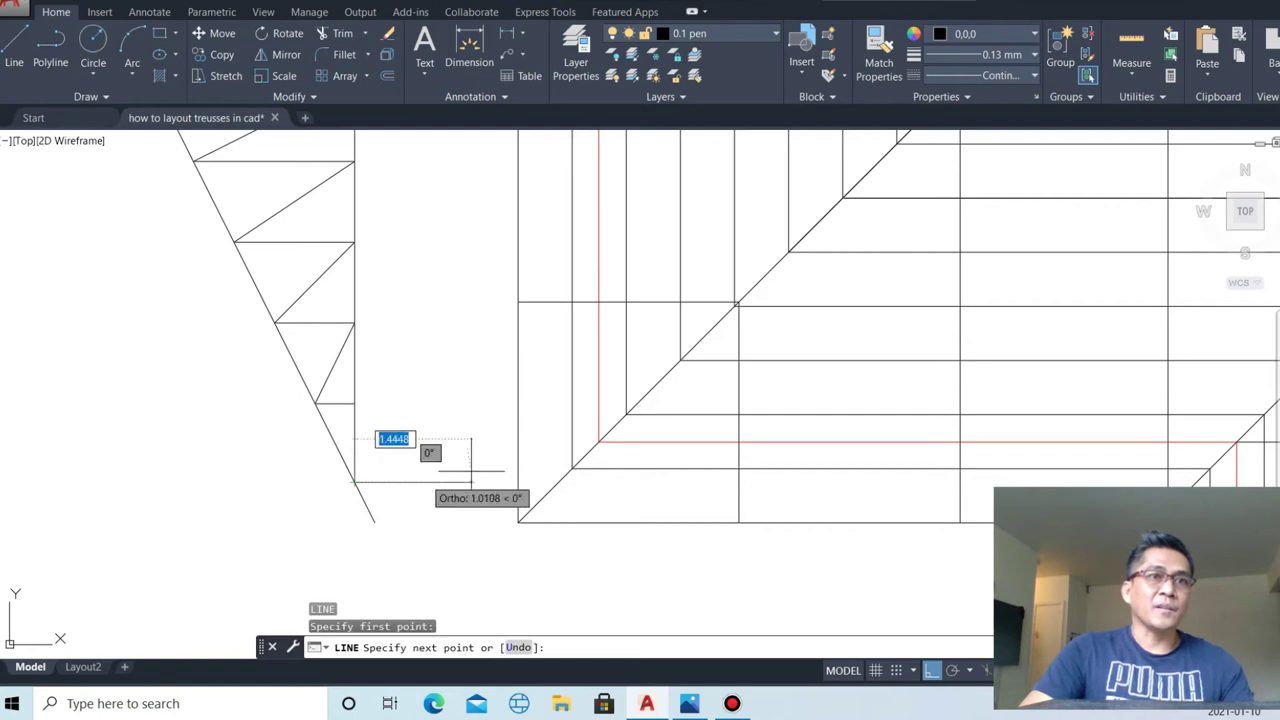
{"action": "left_click", "coordinate": [571, 468]}
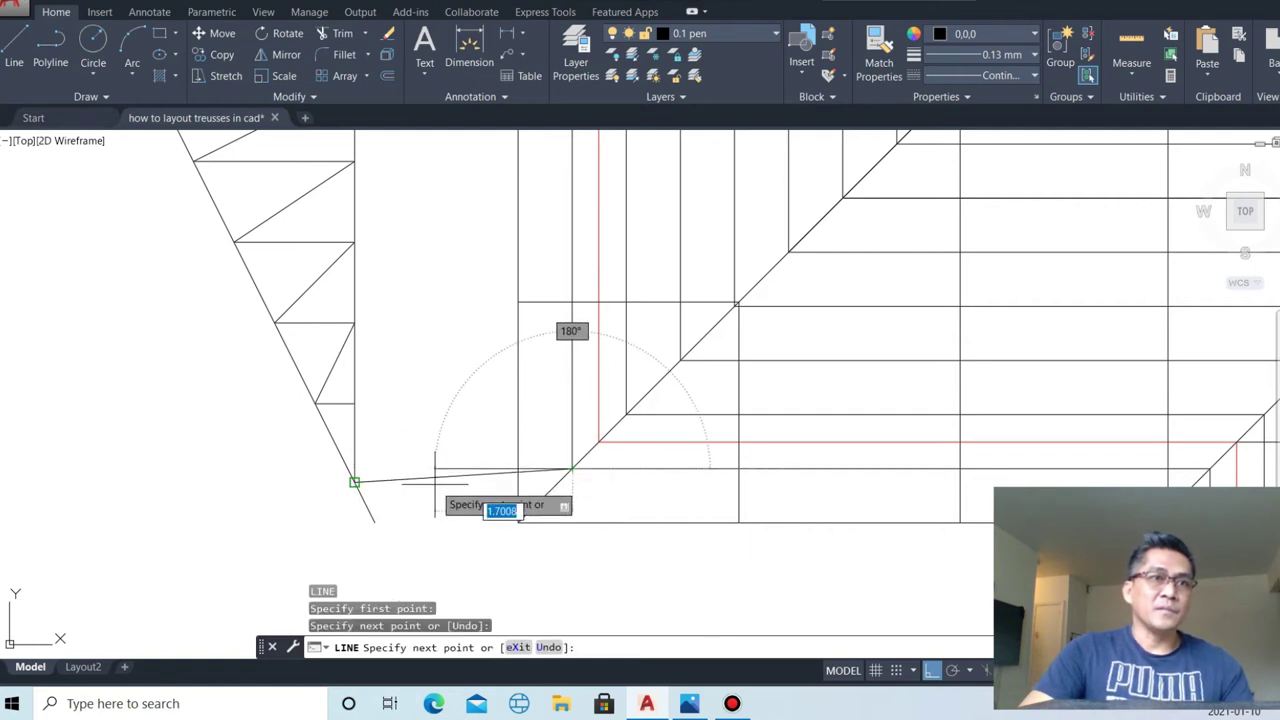
{"action": "key", "text": "Escape"}
{"action": "left_click", "coordinate": [560, 505]}
{"action": "left_click", "coordinate": [432, 455]}
{"action": "key", "text": "Delete"}
- Draw a horizontal line from the half-truss's bottom end to the hip diagonal, then select both lines
{"action": "type", "text": "l"}
{"action": "key", "text": "Return"}
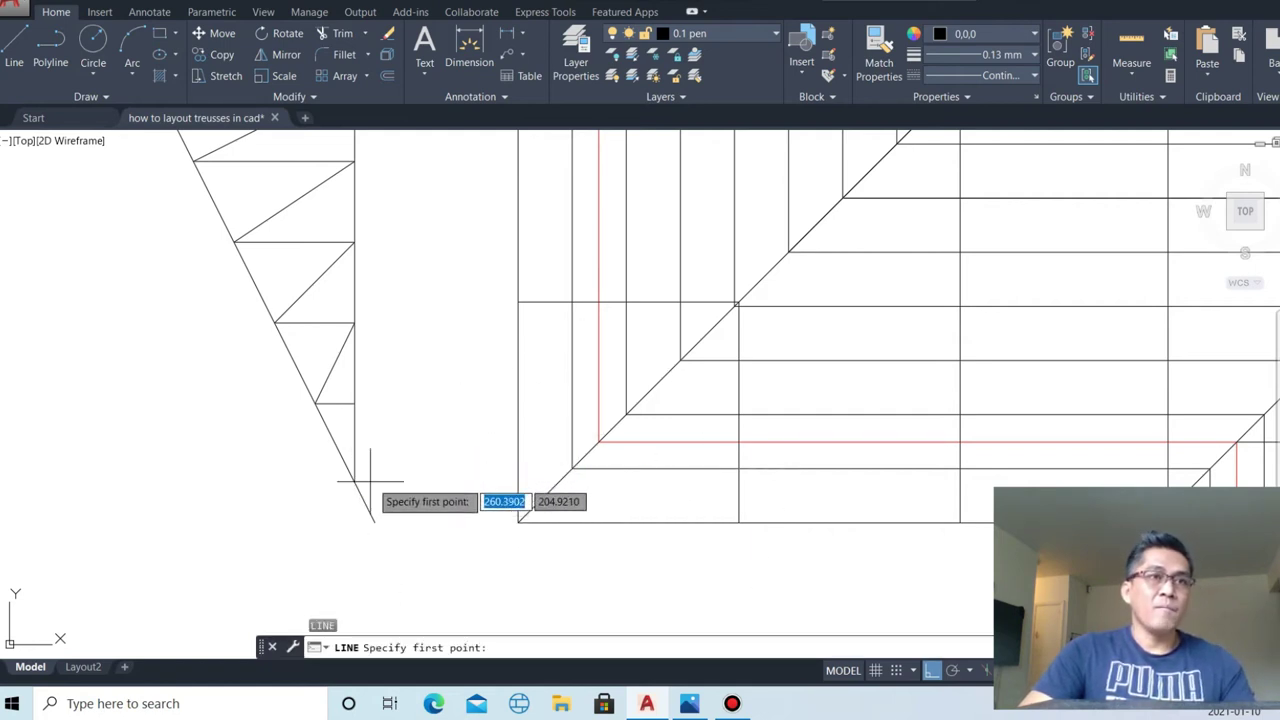
{"action": "left_click", "coordinate": [355, 482]}
{"action": "left_click", "coordinate": [585, 503]}
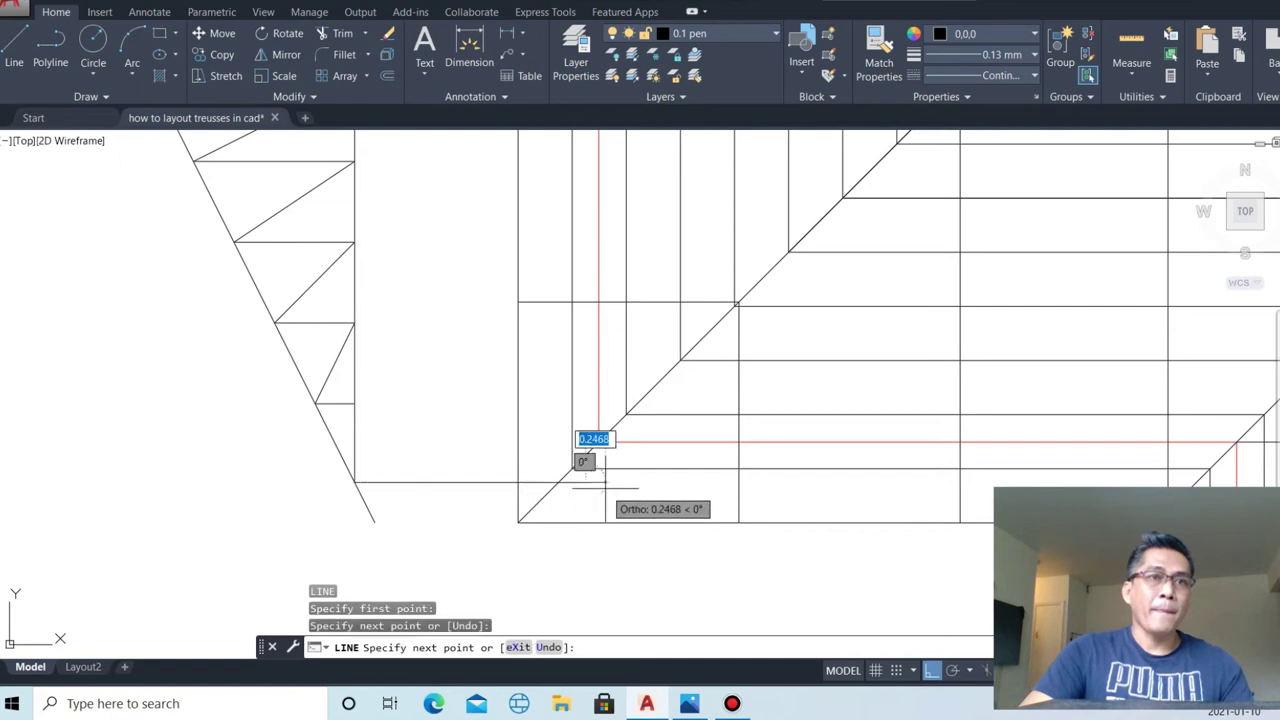
{"action": "key", "text": "Escape"}
{"action": "scroll", "coordinate": [594, 486], "scroll_direction": "up", "scroll_amount": 2}
{"action": "left_click_drag", "start_coordinate": [595, 484], "coordinate": [571, 514]}
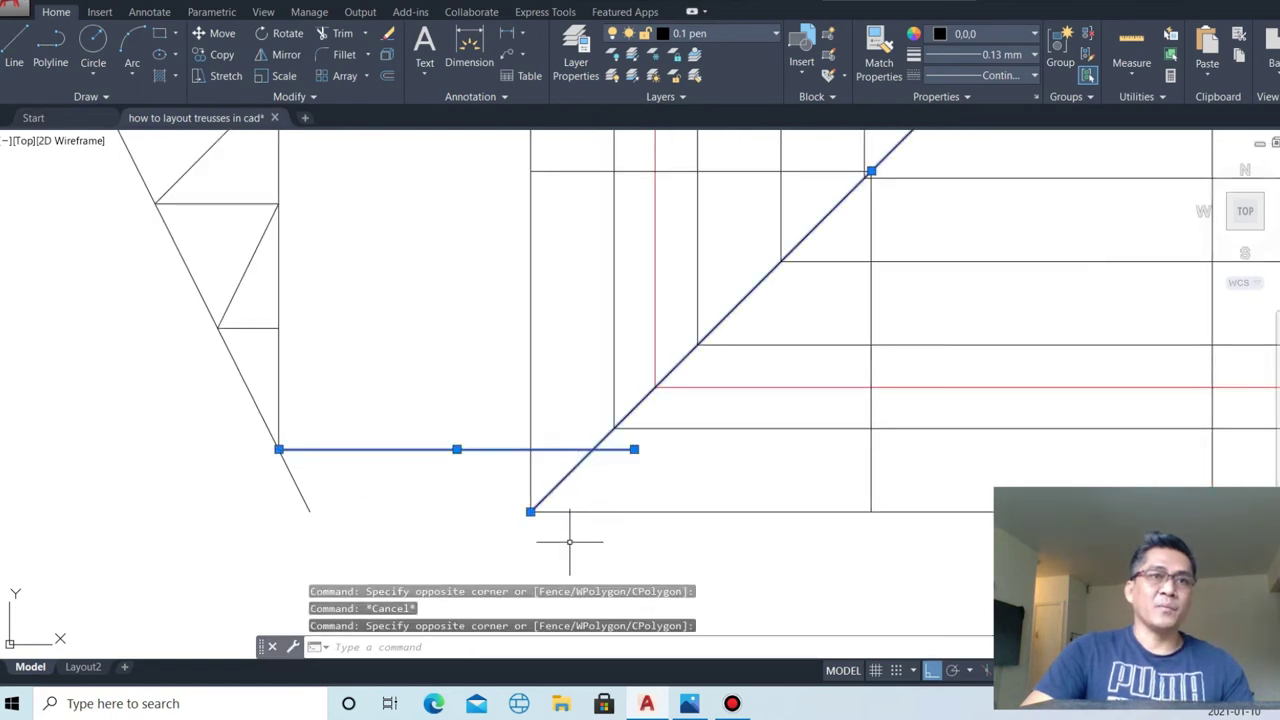
- Copy the selected hip lines, with Ortho off, to the half-truss apex
{"action": "scroll", "coordinate": [578, 512], "scroll_direction": "down", "scroll_amount": 1}
{"action": "left_click", "coordinate": [766, 221]}
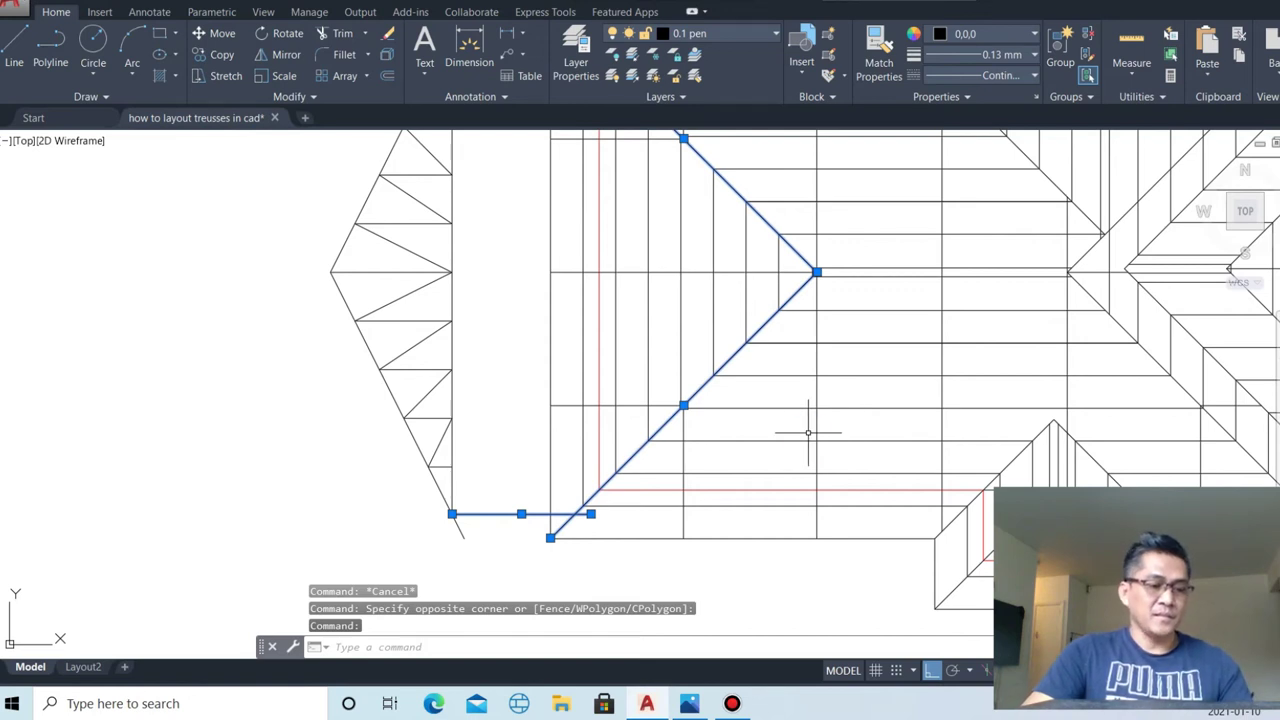
{"action": "type", "text": "co"}
{"action": "key", "text": "Return"}
{"action": "scroll", "coordinate": [750, 470], "scroll_direction": "down", "scroll_amount": 2}
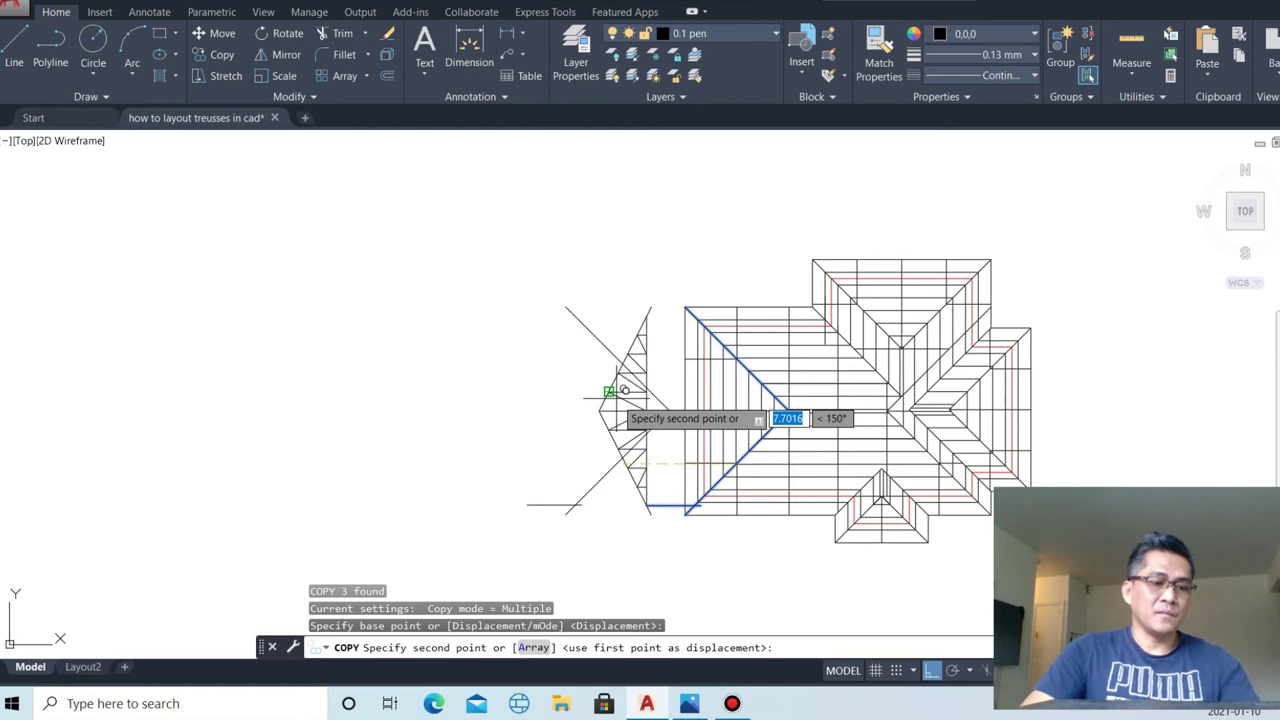
{"action": "key", "text": "F8"}
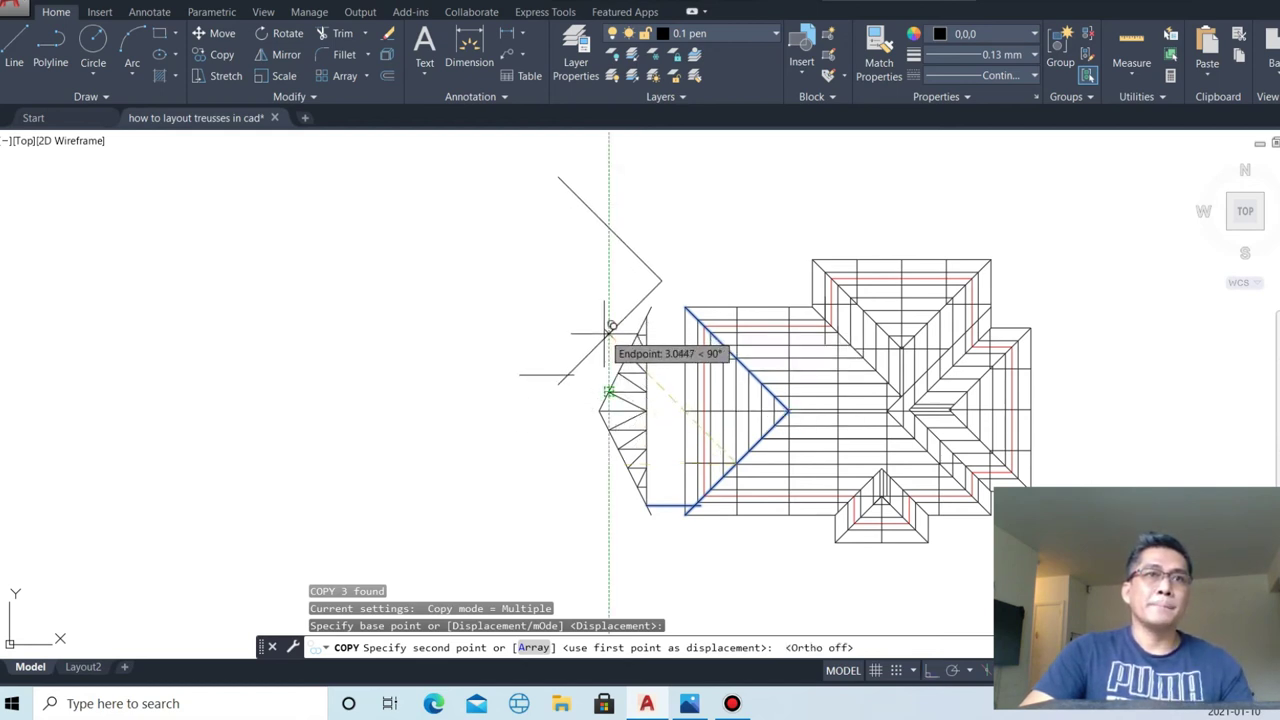
{"action": "left_click", "coordinate": [609, 327]}
{"action": "key", "text": "Escape"}
{"action": "scroll", "coordinate": [594, 300], "scroll_direction": "up", "scroll_amount": 4}
{"action": "scroll", "coordinate": [543, 463], "scroll_direction": "down", "scroll_amount": 2}
{"action": "scroll", "coordinate": [714, 200], "scroll_direction": "up", "scroll_amount": 3}
{"action": "scroll", "coordinate": [693, 227], "scroll_direction": "down", "scroll_amount": 1}
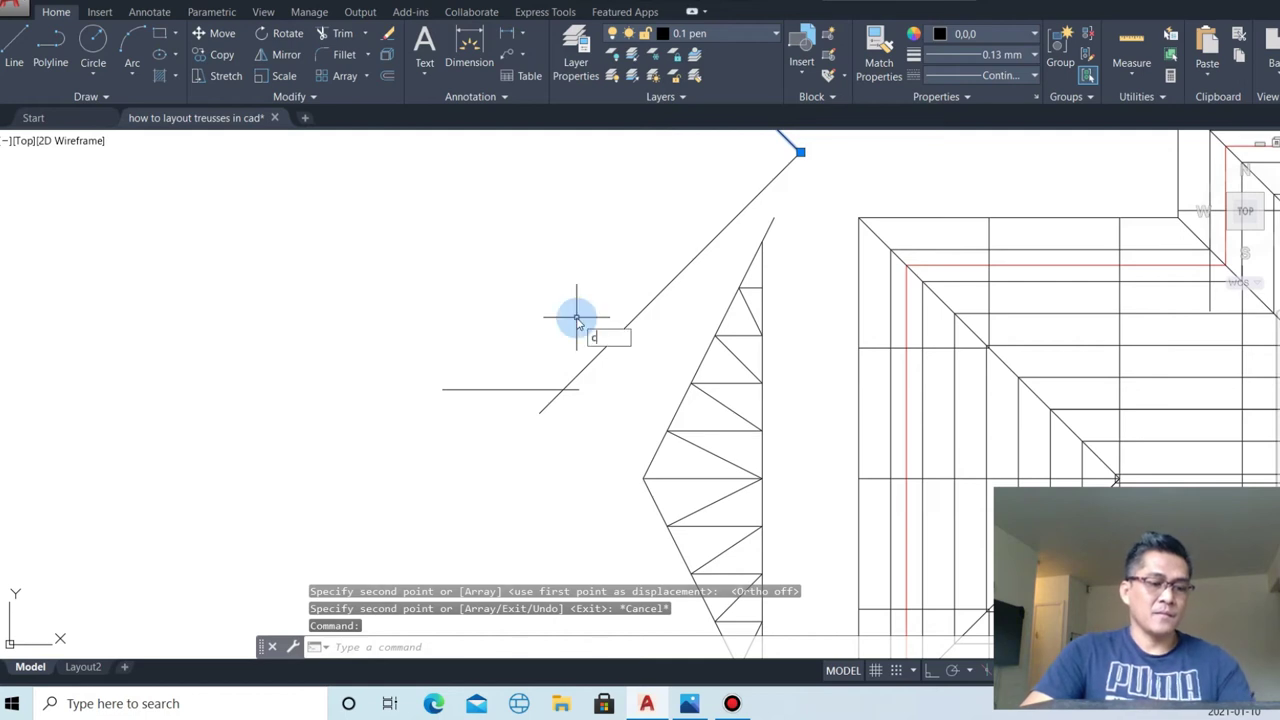
- Copy one hip line again so its end lands on the vertex
{"action": "key", "text": "Return"}
{"action": "left_click", "coordinate": [800, 152]}
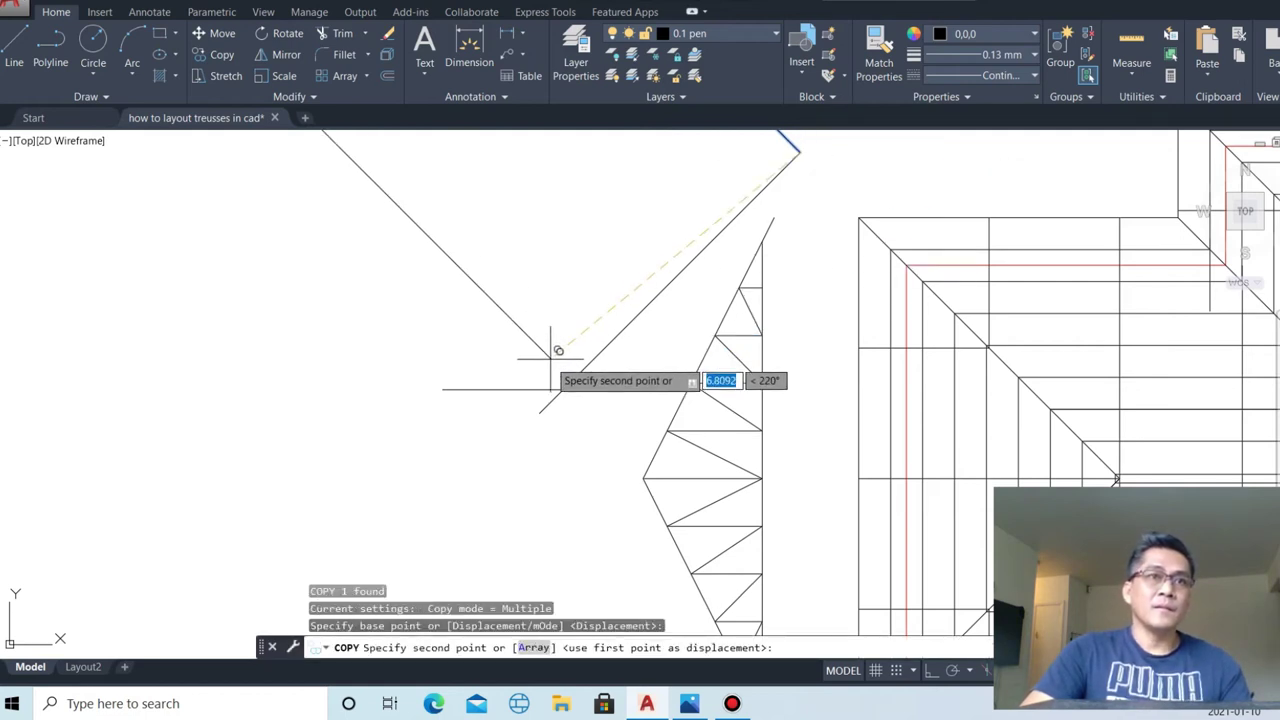
{"action": "left_click", "coordinate": [540, 410]}
{"action": "key", "text": "Escape"}
- Extend the left diagonal past the vertex to the boundary line
{"action": "key", "text": "Return"}
{"action": "left_click", "coordinate": [523, 331]}
{"action": "left_click", "coordinate": [423, 337]}
{"action": "key", "text": "Escape"}
{"action": "scroll", "coordinate": [589, 370], "scroll_direction": "down", "scroll_amount": 1}
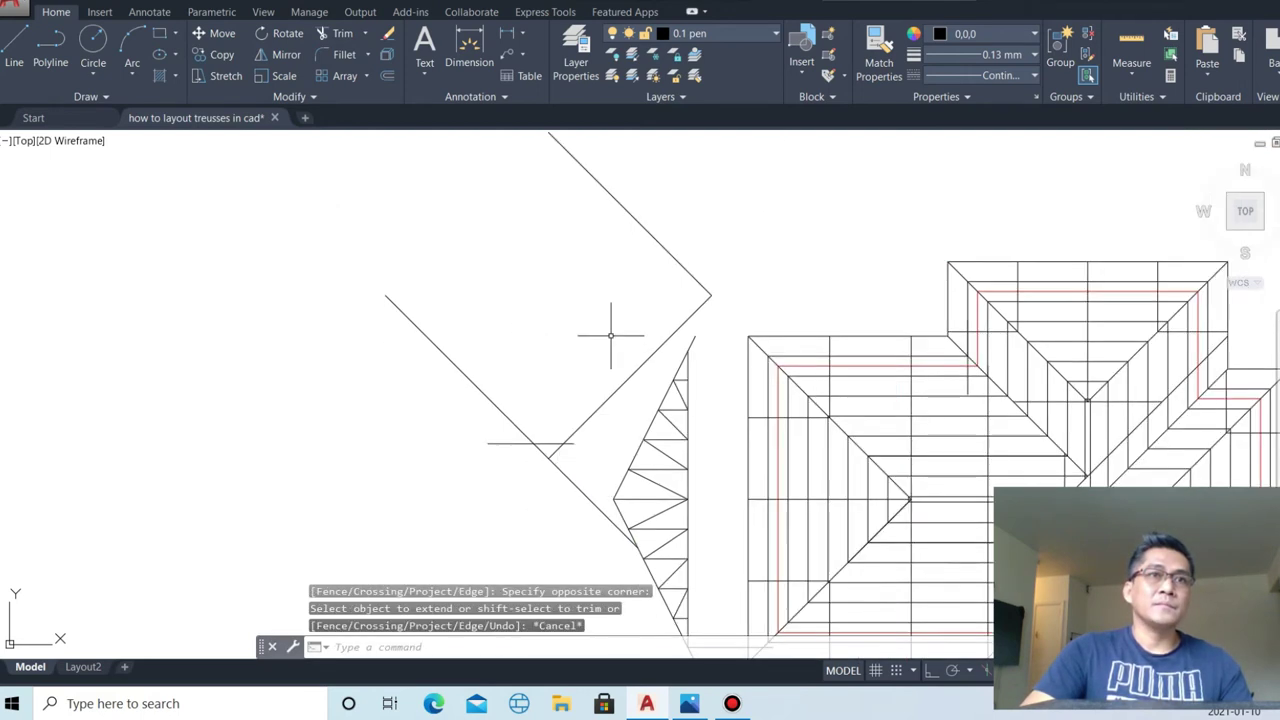
- Offset the right diagonal 2.5 units toward the inside
{"action": "scroll", "coordinate": [618, 310], "scroll_direction": "up", "scroll_amount": 1}
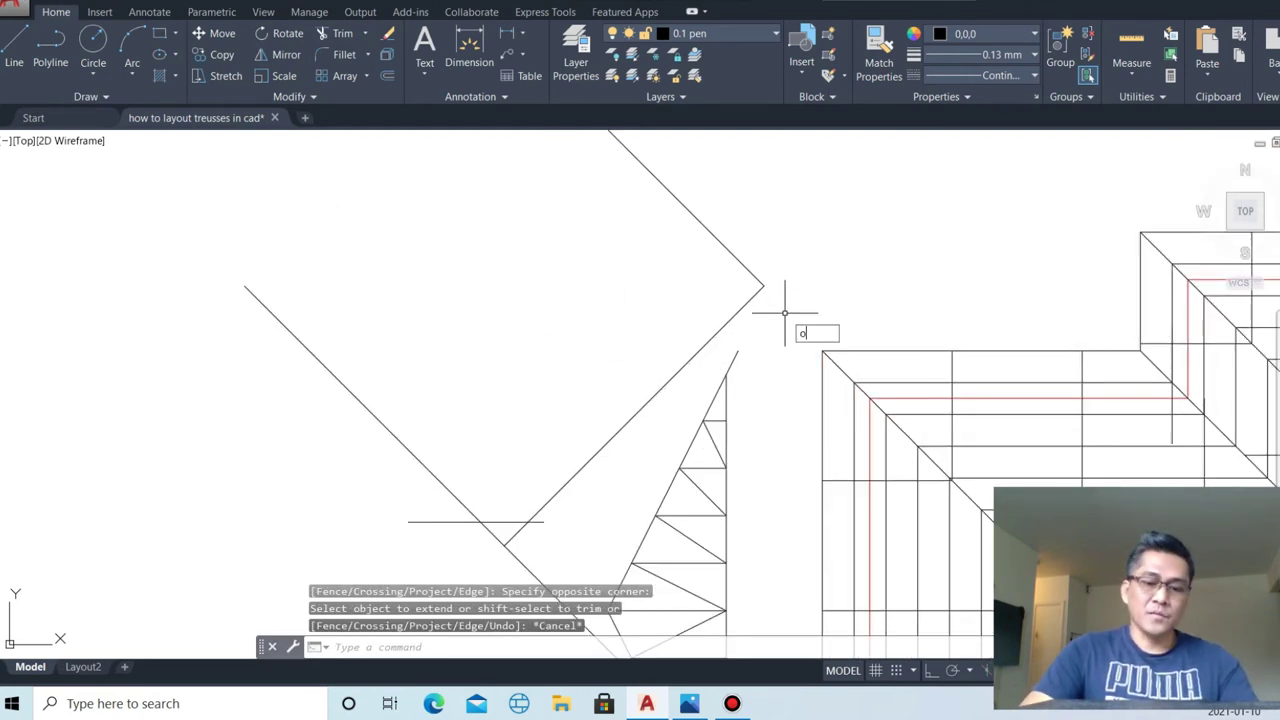
{"action": "key", "text": "Return"}
{"action": "type", "text": "2.5"}
{"action": "key", "text": "Return"}
{"action": "left_click", "coordinate": [754, 314]}
{"action": "left_click", "coordinate": [700, 276]}
{"action": "key", "text": "Escape"}
- Extend the inner offset diagonal to meet the outer diagonal
{"action": "middle_click_drag", "start_coordinate": [523, 528], "coordinate": [545, 485]}
{"action": "key", "text": "l"}
{"action": "key", "text": "Return"}
{"action": "left_click", "coordinate": [587, 429]}
{"action": "key", "text": "Escape"}
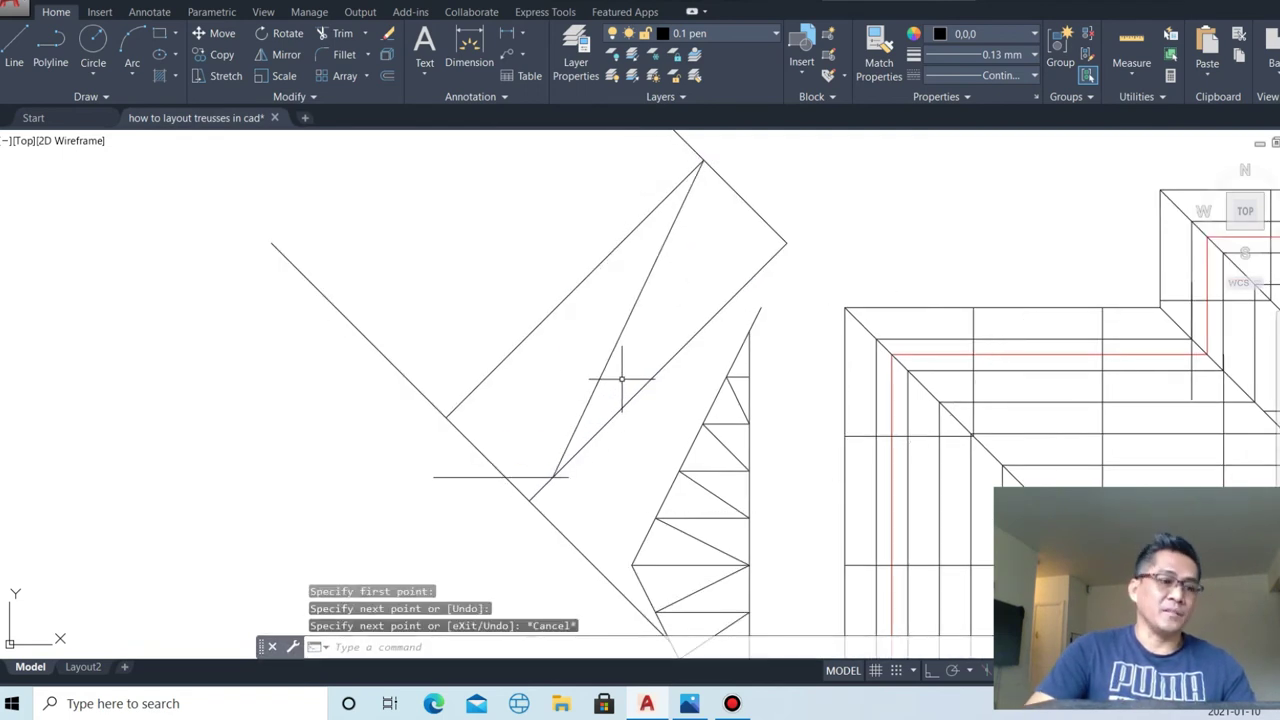
{"action": "key", "text": "Return"}
{"action": "key", "text": "Return"}
{"action": "left_click", "coordinate": [553, 478]}
{"action": "key", "text": "Escape"}
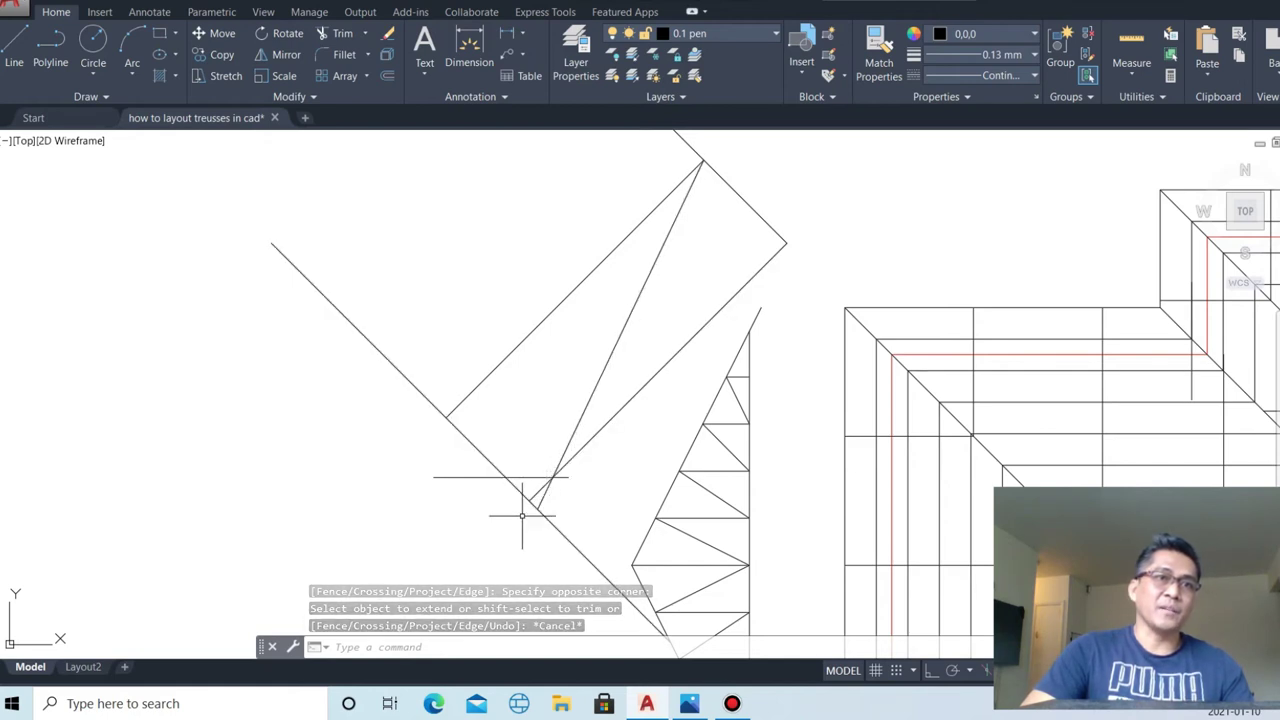
- Erase the outer left and upper diagonals plus the leftover horizontal line
{"action": "left_click_drag", "start_coordinate": [490, 437], "coordinate": [455, 468]}
{"action": "left_click_drag", "start_coordinate": [523, 414], "coordinate": [487, 320]}
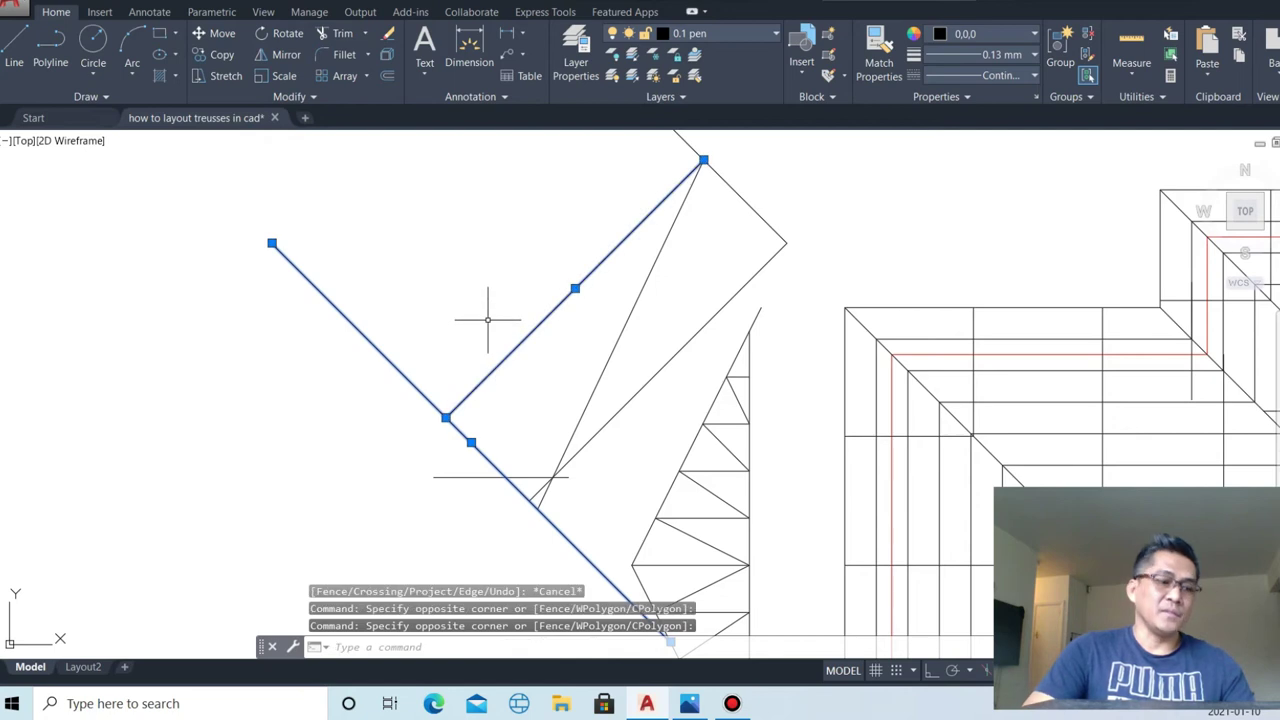
{"action": "type", "text": "e"}
{"action": "key", "text": "Return"}
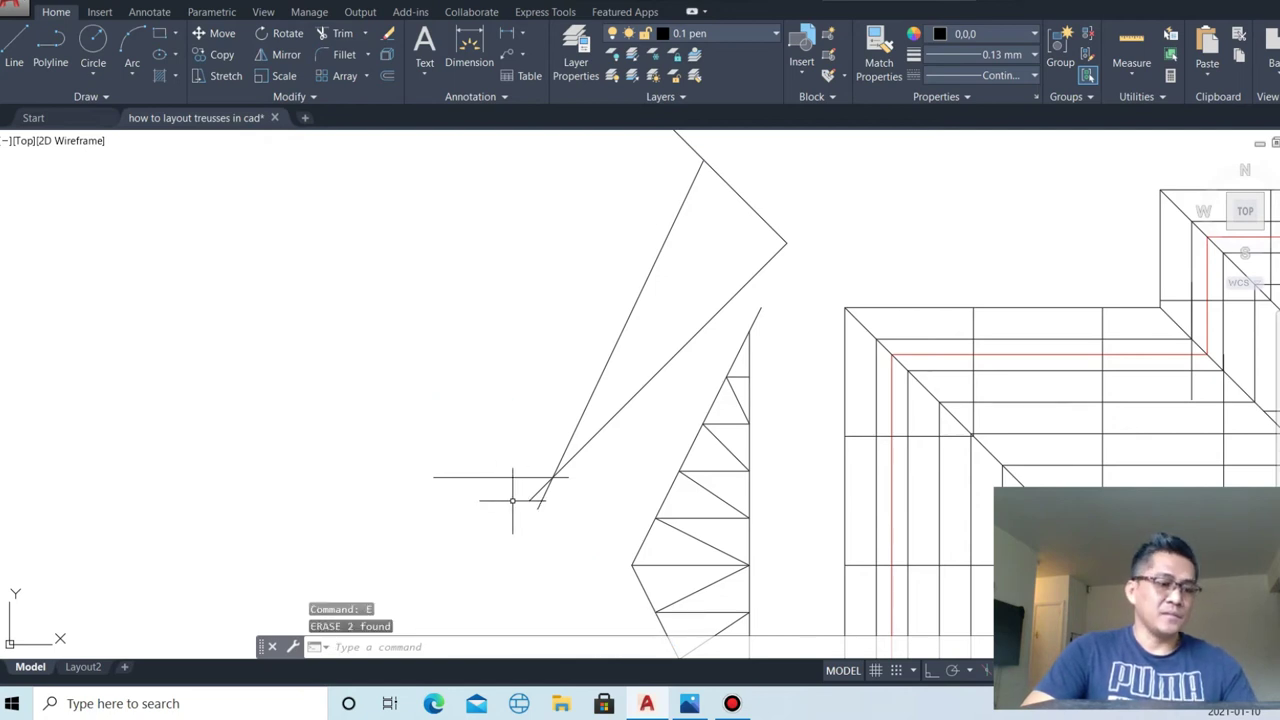
{"action": "type", "text": "tr"}
{"action": "key", "text": "Return"}
{"action": "scroll", "coordinate": [517, 500], "scroll_direction": "up", "scroll_amount": 2}
{"action": "left_click", "coordinate": [540, 515]}
{"action": "key", "text": "Escape"}
{"action": "left_click_drag", "start_coordinate": [525, 500], "coordinate": [485, 407]}
{"action": "type", "text": "e"}
{"action": "key", "text": "Return"}
{"action": "scroll", "coordinate": [646, 370], "scroll_direction": "down", "scroll_amount": 3}
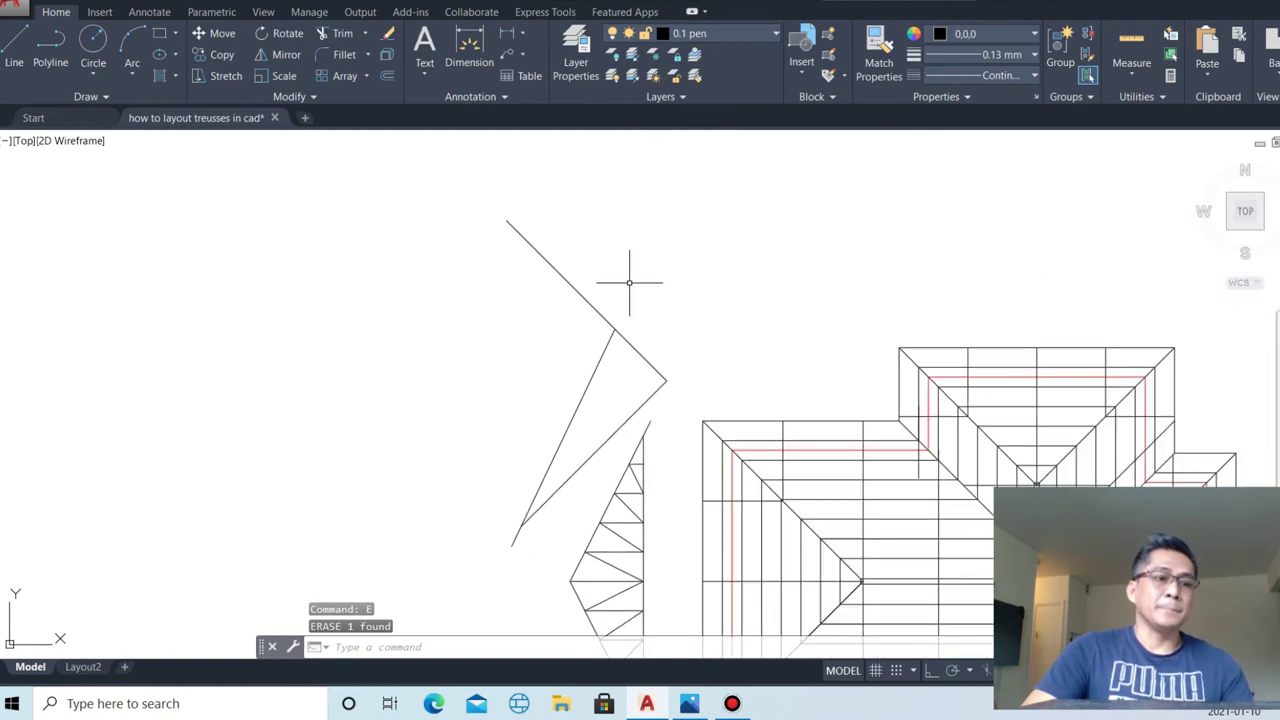
- Trim away the excess of the upper-left diagonal
{"action": "key", "text": "Return"}
{"action": "left_click_drag", "start_coordinate": [540, 300], "coordinate": [688, 262]}
{"action": "key", "text": "Escape"}
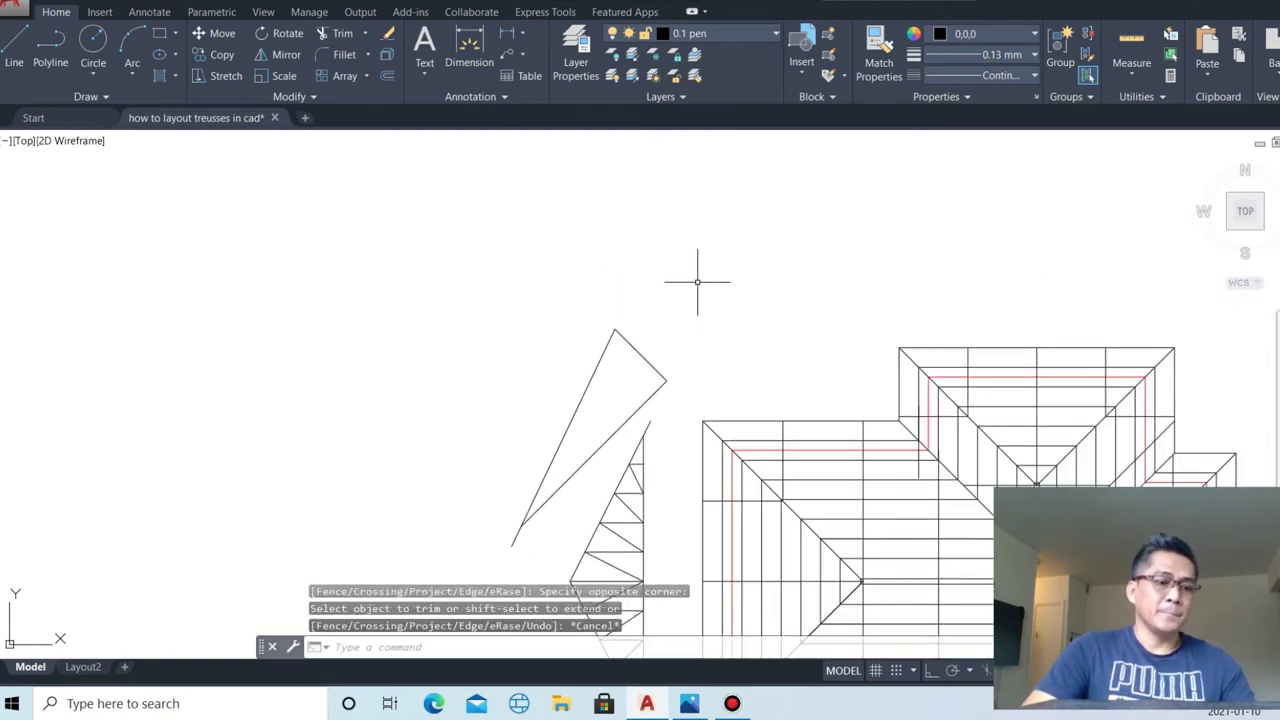
{"action": "type", "text": "o"}
{"action": "key", "text": "Return"}
- Offset the triangle's top line by 1 four times in Multiple mode to create web lines
{"action": "type", "text": "1"}
{"action": "key", "text": "Return"}
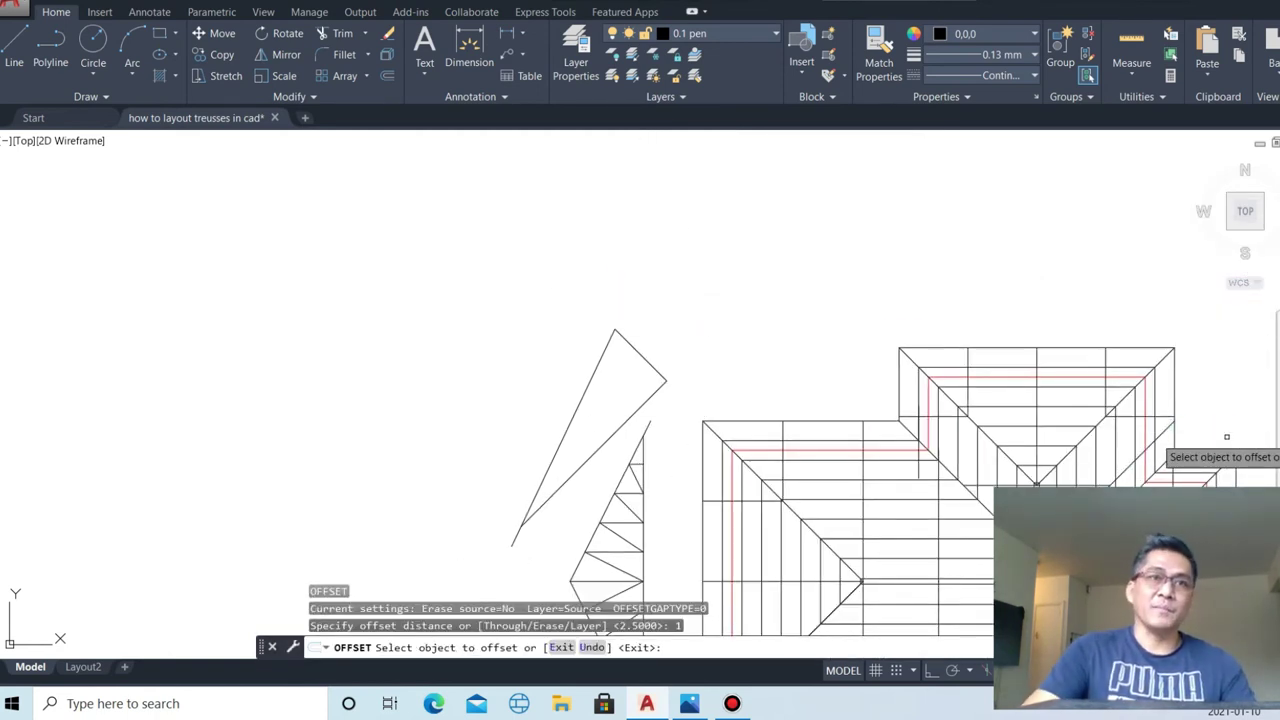
{"action": "left_click", "coordinate": [644, 352]}
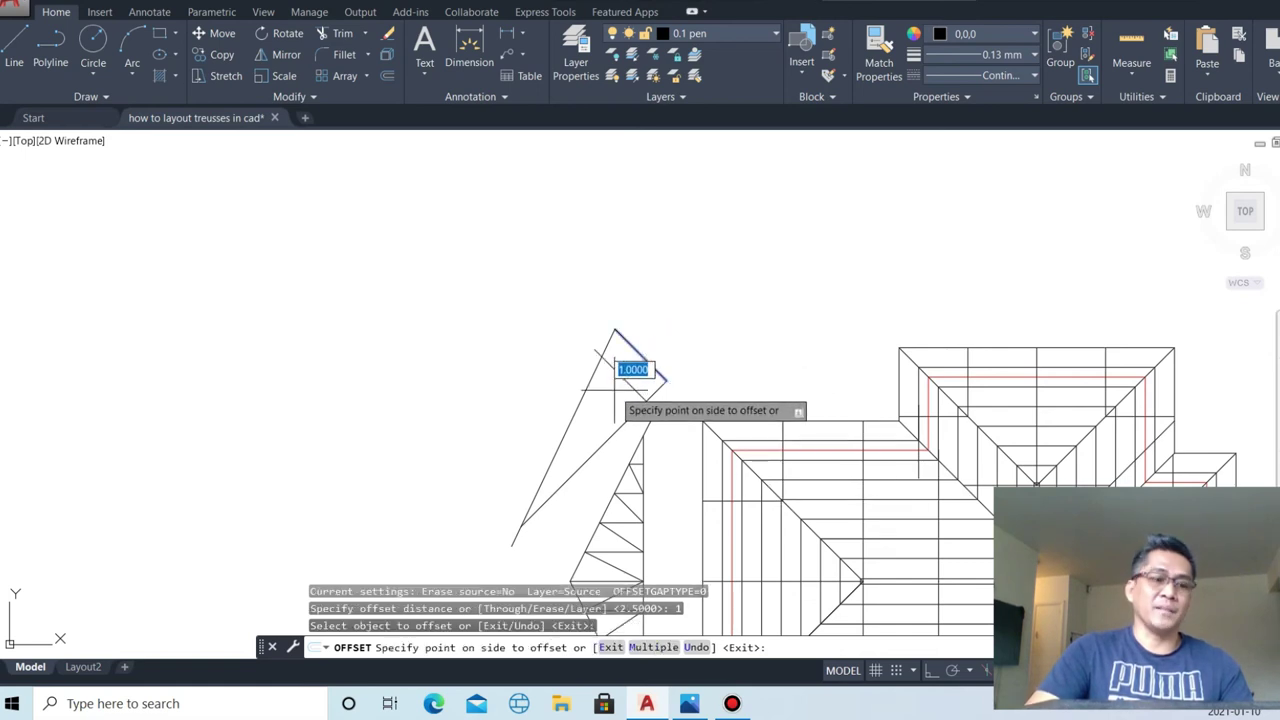
{"action": "type", "text": "m"}
{"action": "key", "text": "Return"}
{"action": "left_click", "coordinate": [500, 420]}
{"action": "left_click", "coordinate": [471, 443]}
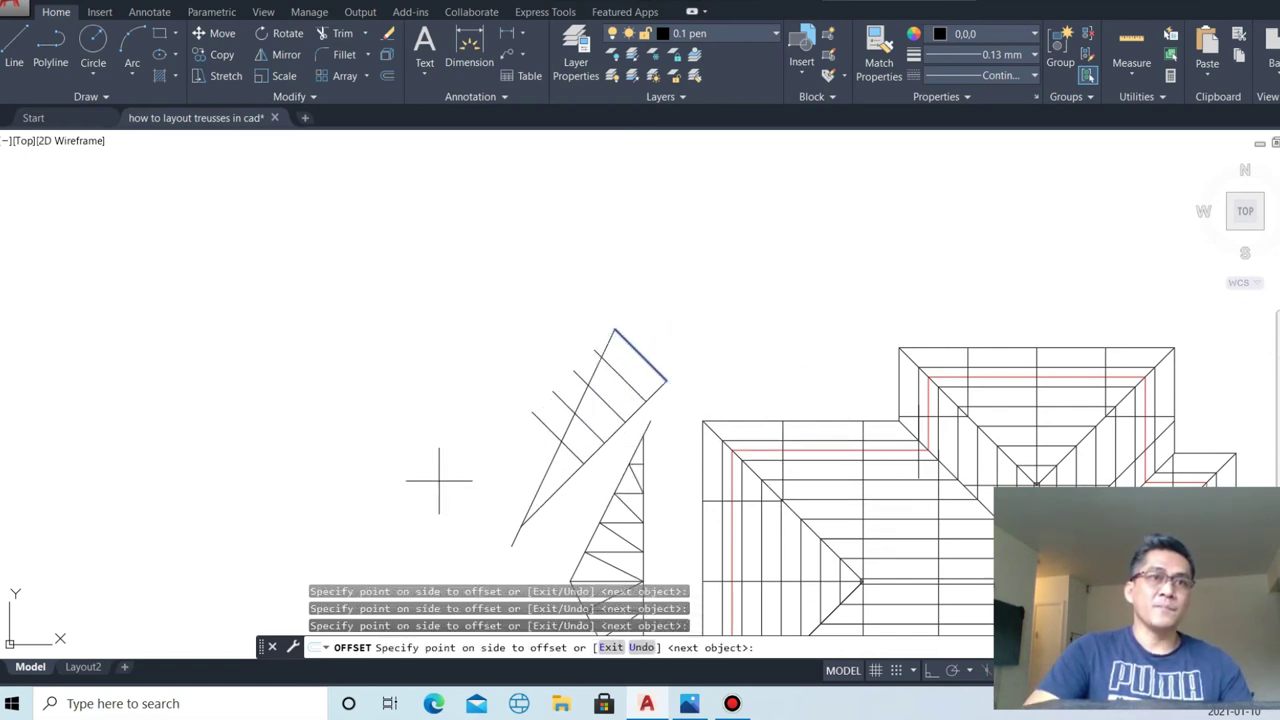
{"action": "left_click", "coordinate": [434, 480]}
{"action": "left_click", "coordinate": [410, 500]}
{"action": "key", "text": "Escape"}
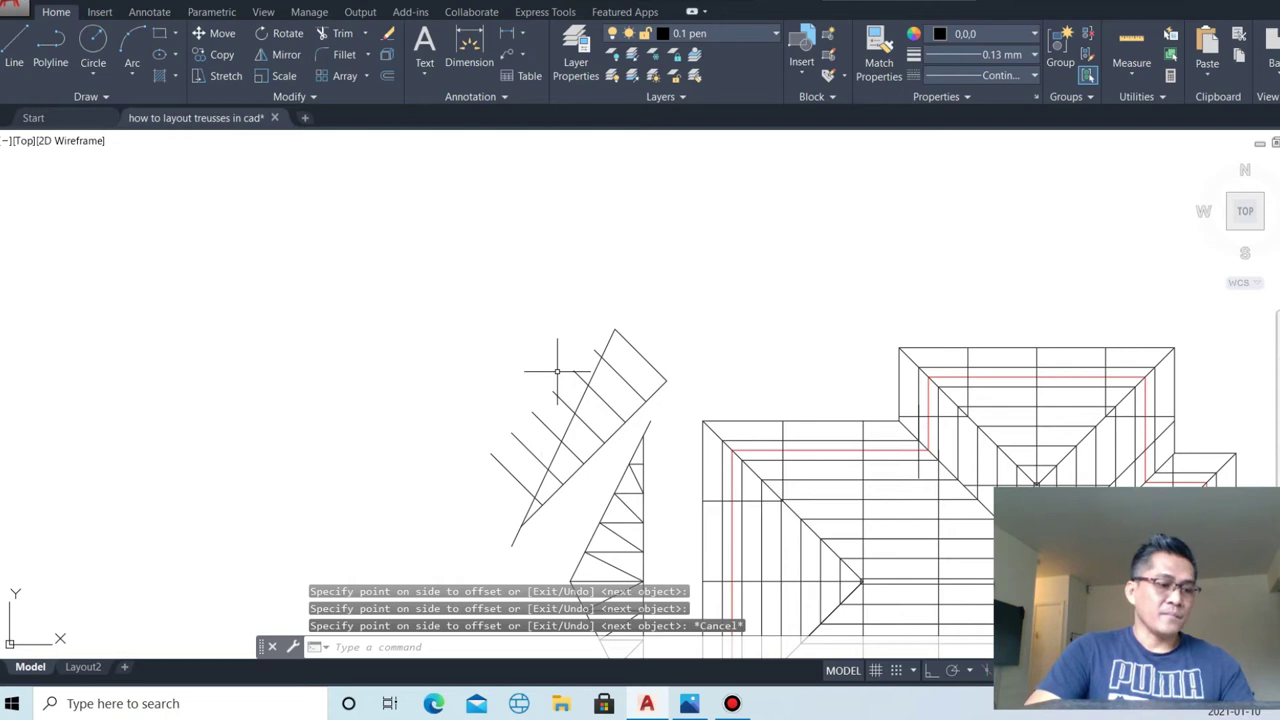
{"action": "type", "text": "tr"}
- Trim the web line ends overhanging the left chord
{"action": "key", "text": "Return"}
{"action": "scroll", "coordinate": [548, 420], "scroll_direction": "up", "scroll_amount": 2}
{"action": "left_click", "coordinate": [488, 494]}
{"action": "left_click", "coordinate": [502, 458]}
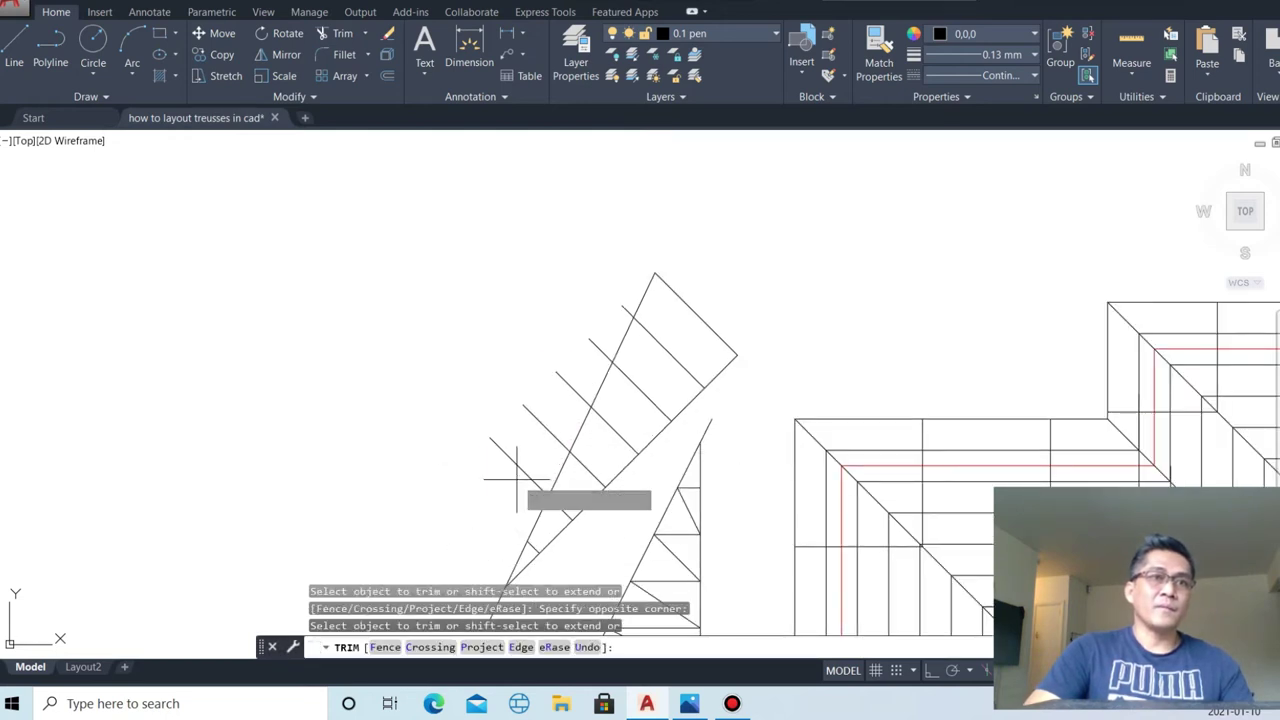
{"action": "left_click", "coordinate": [540, 421]}
{"action": "left_click", "coordinate": [568, 386]}
{"action": "left_click", "coordinate": [597, 345]}
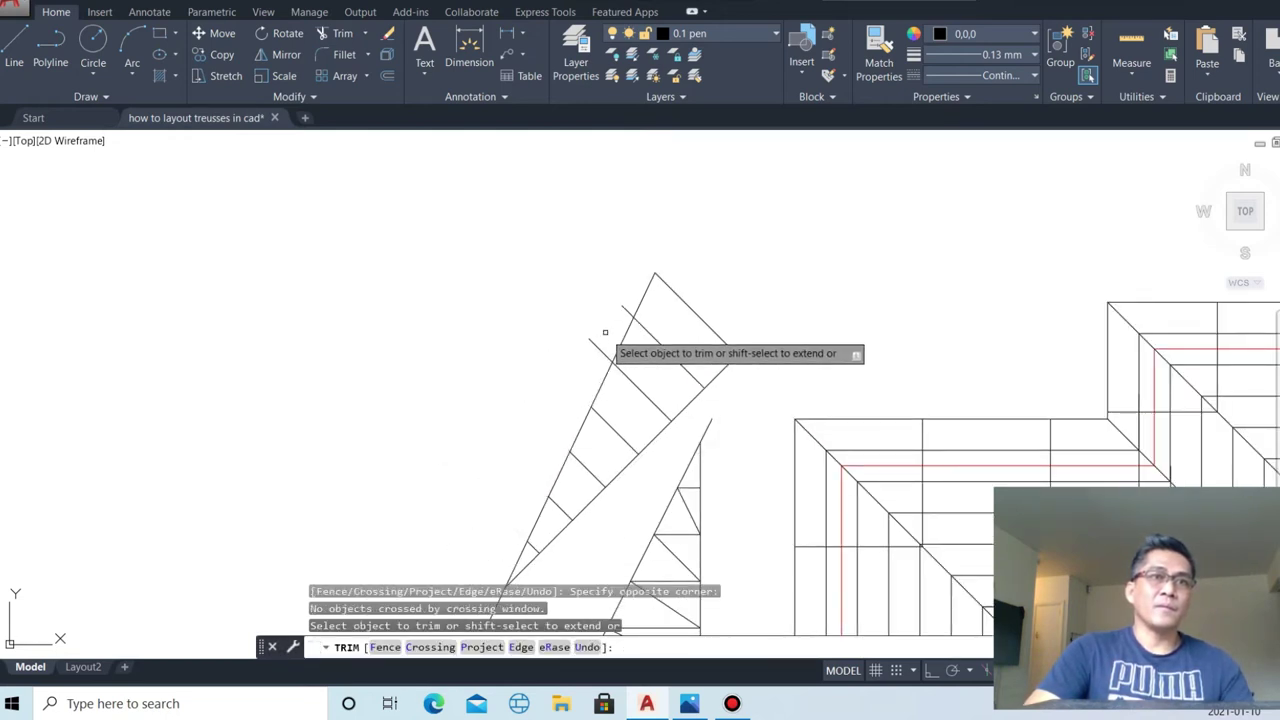
{"action": "scroll", "coordinate": [606, 329], "scroll_direction": "up", "scroll_amount": 2}
{"action": "key", "text": "Escape"}
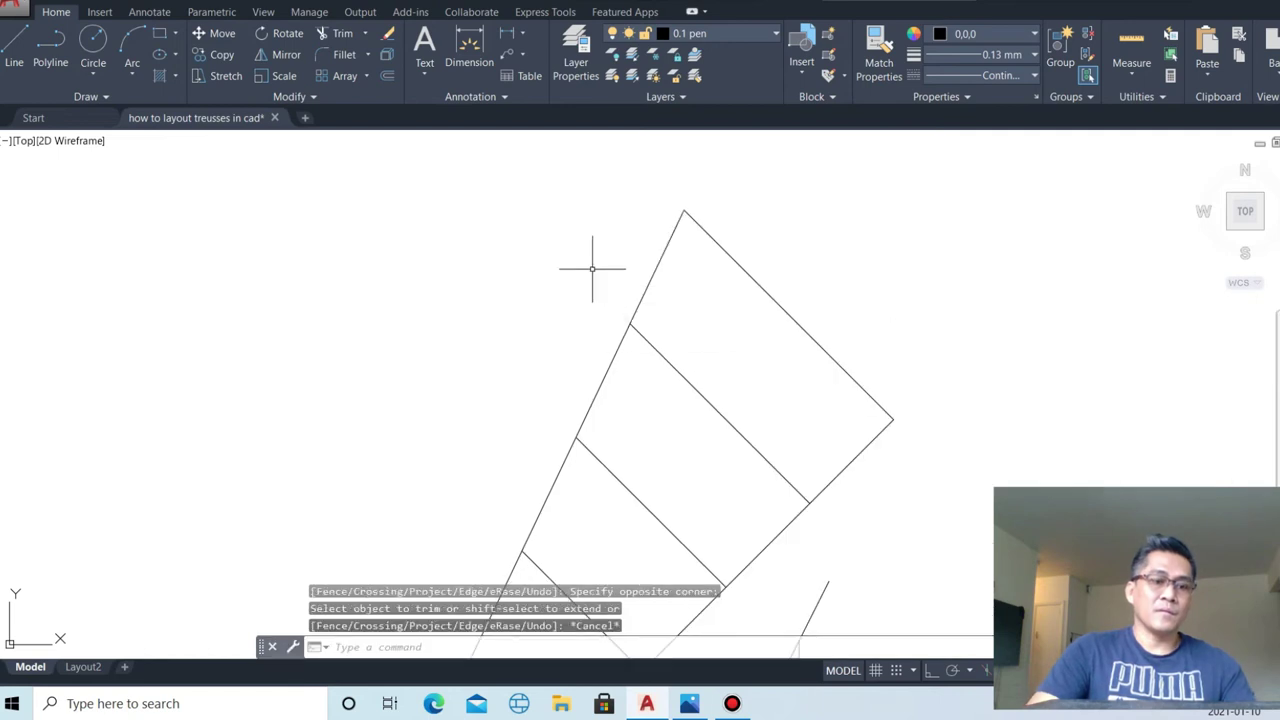
- Draw the first three diagonal webs from the right chord to the left chord
{"action": "type", "text": "l"}
{"action": "key", "text": "Return"}
{"action": "left_click", "coordinate": [893, 418]}
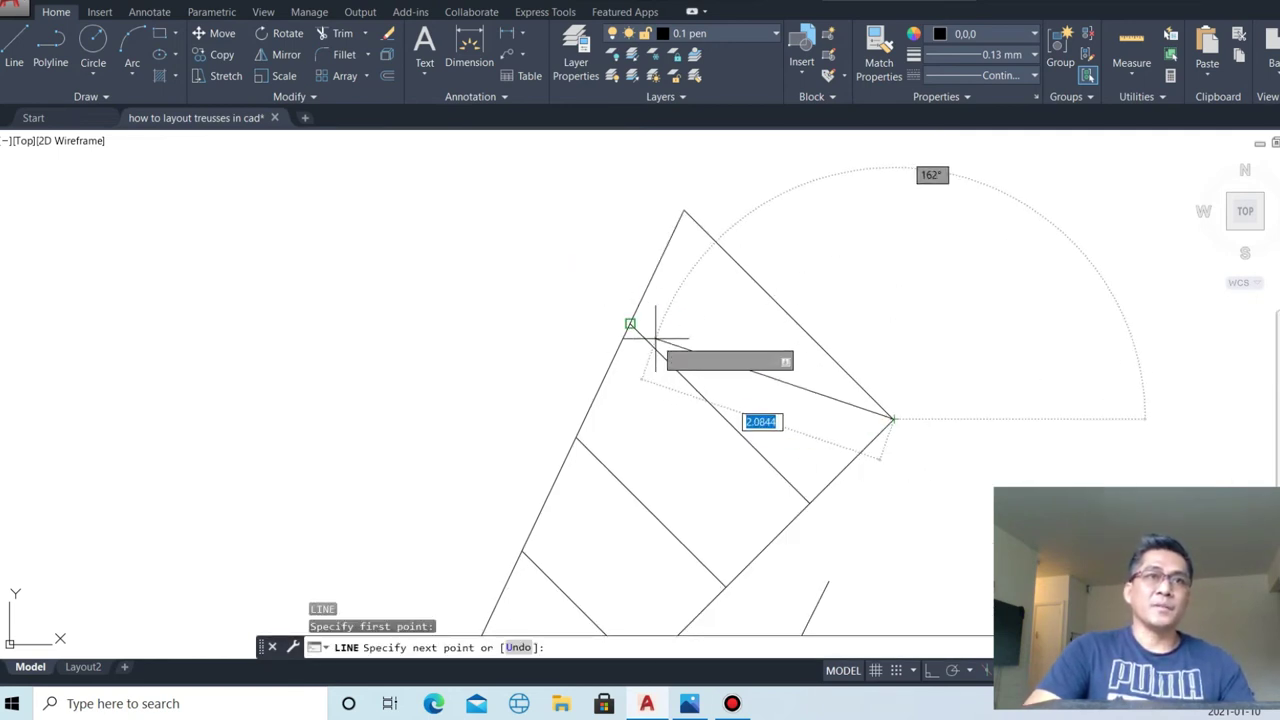
{"action": "left_click", "coordinate": [630, 323]}
{"action": "key", "text": "Return"}
{"action": "key", "text": "Return"}
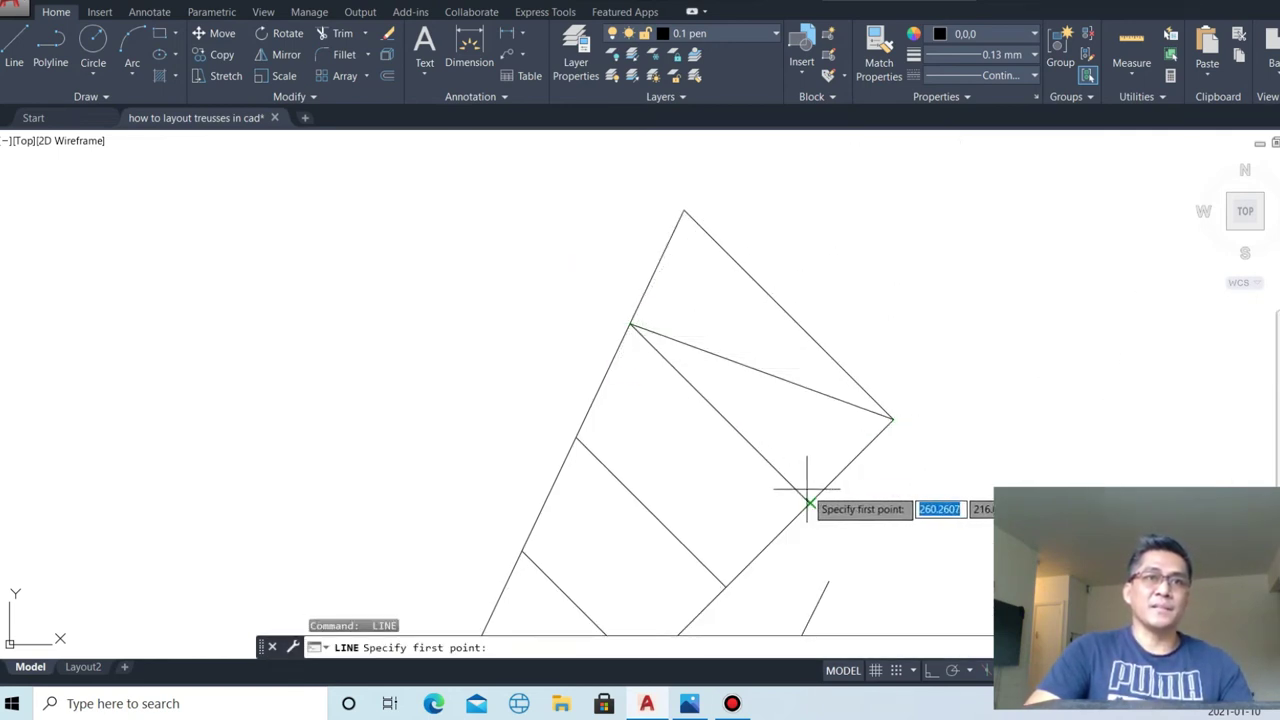
{"action": "left_click", "coordinate": [809, 501]}
{"action": "left_click", "coordinate": [576, 437]}
{"action": "key", "text": "Return"}
{"action": "key", "text": "Return"}
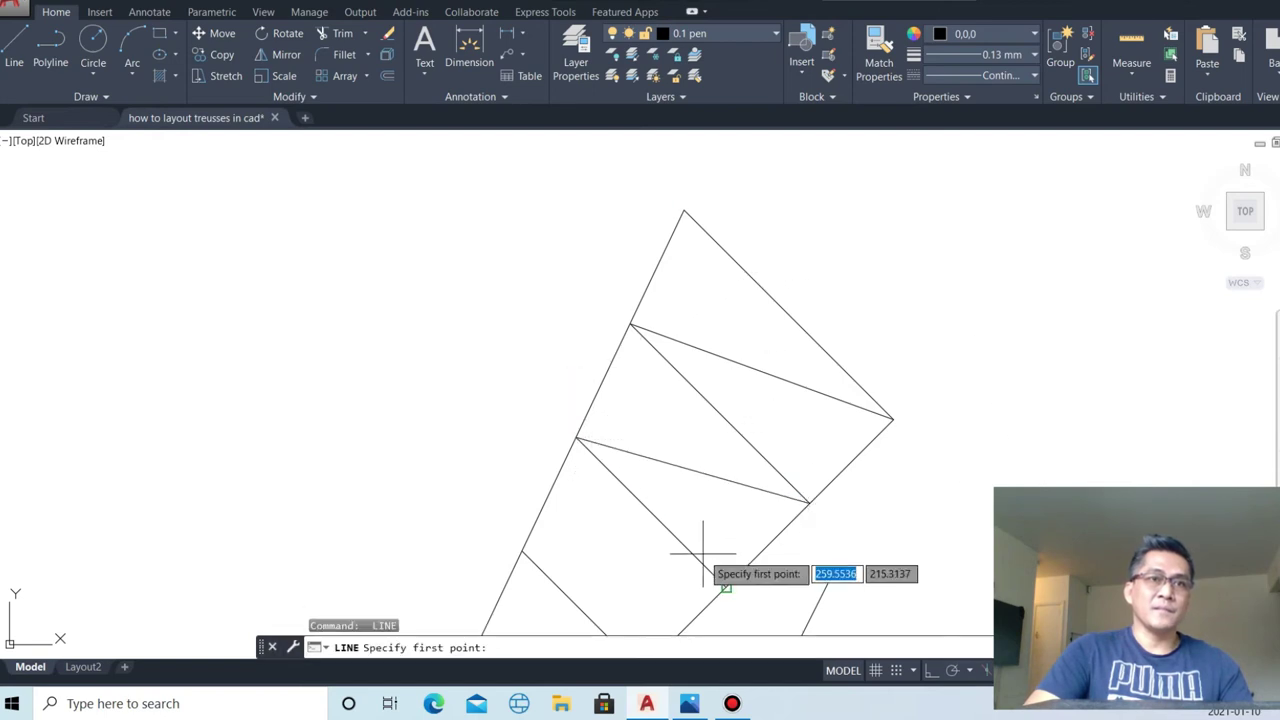
{"action": "left_click", "coordinate": [726, 587]}
{"action": "left_click", "coordinate": [522, 552]}
{"action": "key", "text": "Return"}
{"action": "scroll", "coordinate": [720, 390], "scroll_direction": "down", "scroll_amount": 2}
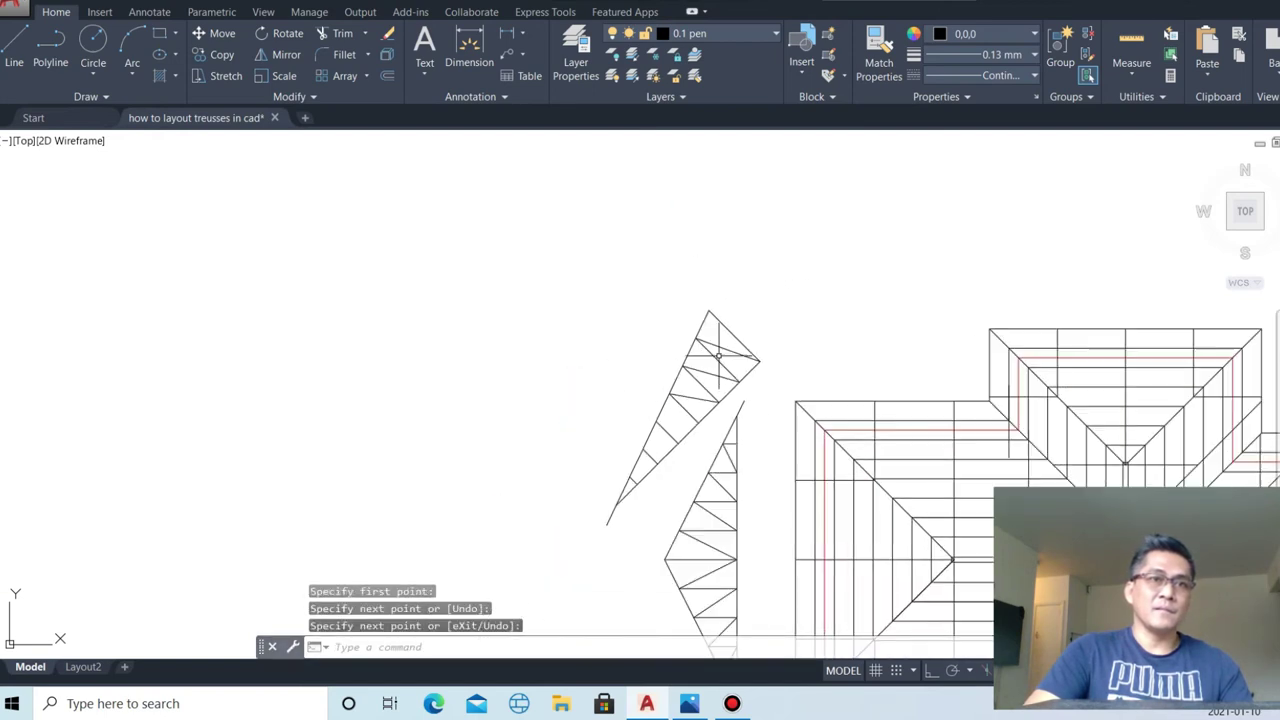
{"action": "scroll", "coordinate": [693, 423], "scroll_direction": "up", "scroll_amount": 2}
{"action": "key", "text": "Return"}
- Add three more diagonal webs between the chords toward the truss's lower end
{"action": "left_click", "coordinate": [723, 423]}
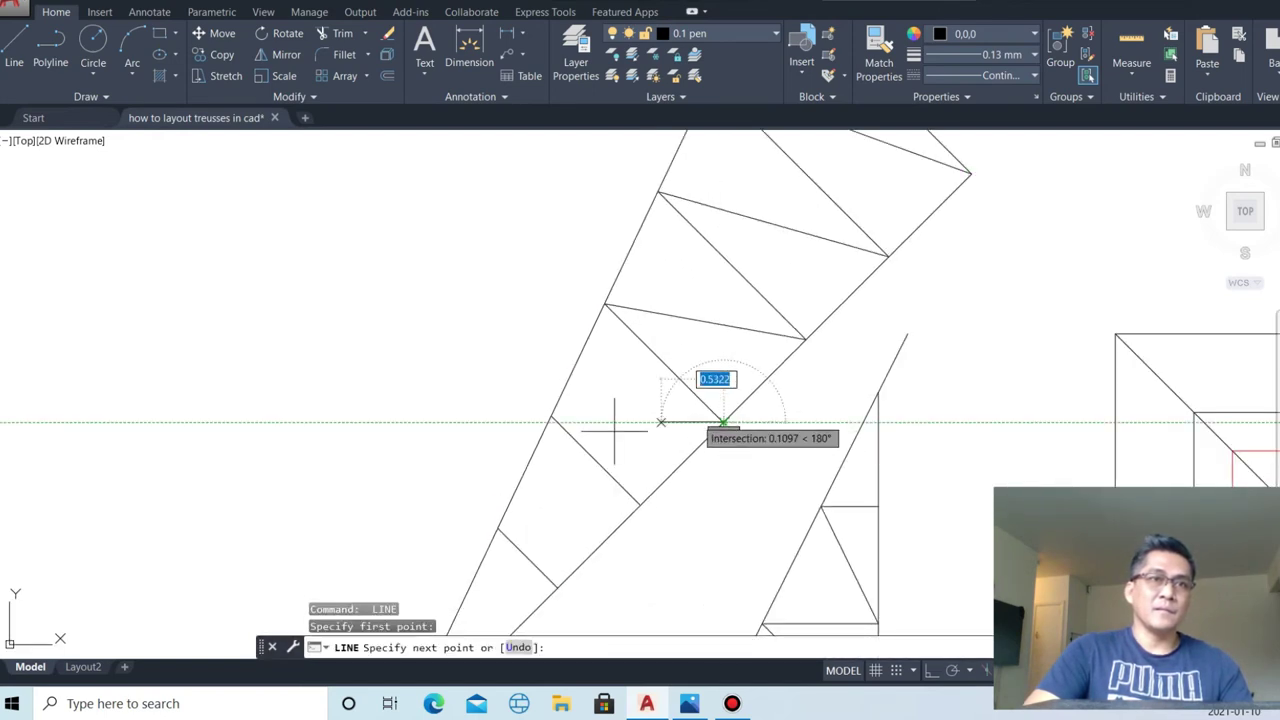
{"action": "left_click", "coordinate": [552, 421]}
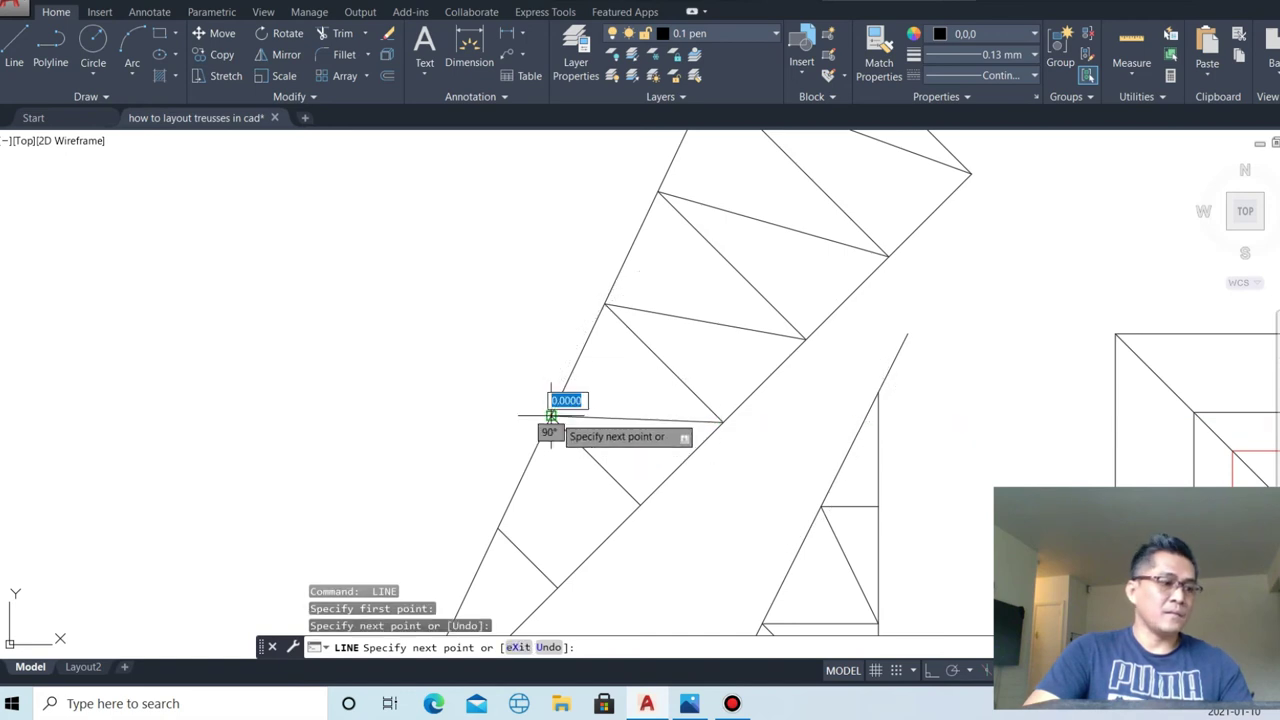
{"action": "key", "text": "Return"}
{"action": "key", "text": "Return"}
{"action": "left_click", "coordinate": [640, 505]}
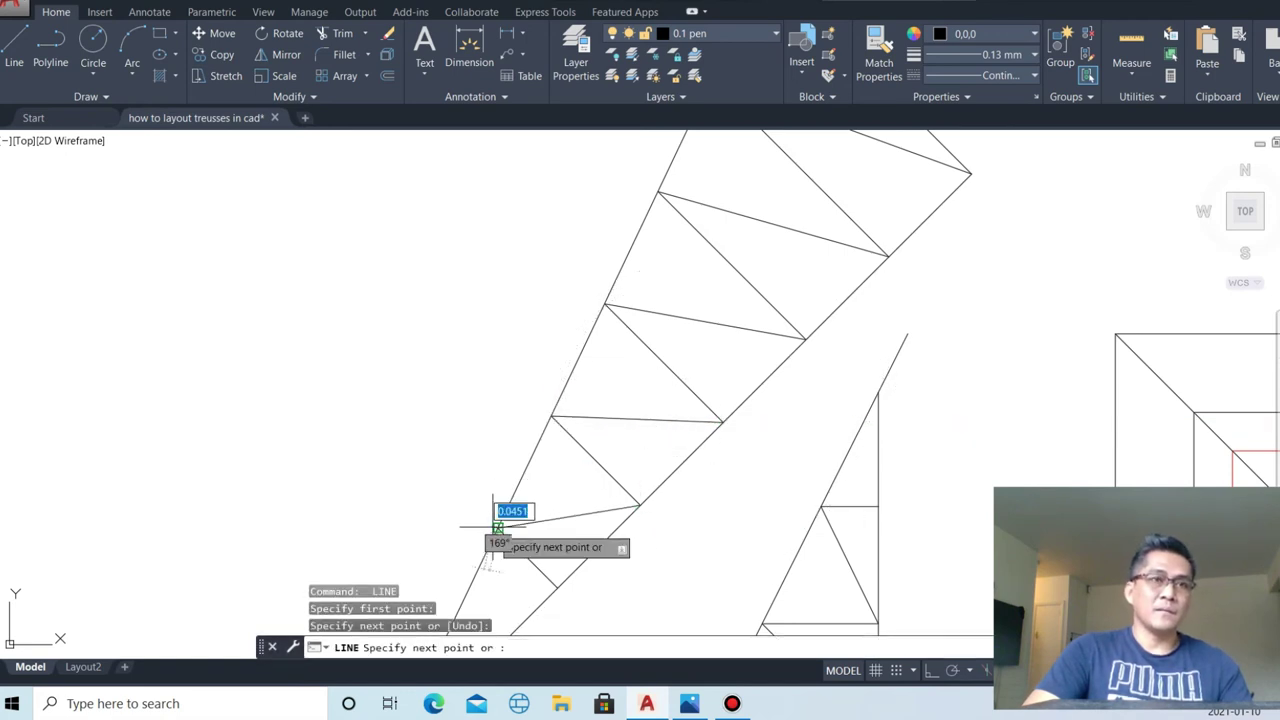
{"action": "left_click", "coordinate": [503, 516]}
{"action": "key", "text": "Return"}
{"action": "scroll", "coordinate": [537, 497], "scroll_direction": "down", "scroll_amount": 2}
{"action": "scroll", "coordinate": [537, 497], "scroll_direction": "up", "scroll_amount": 2}
{"action": "key", "text": "Return"}
{"action": "left_click", "coordinate": [645, 429]}
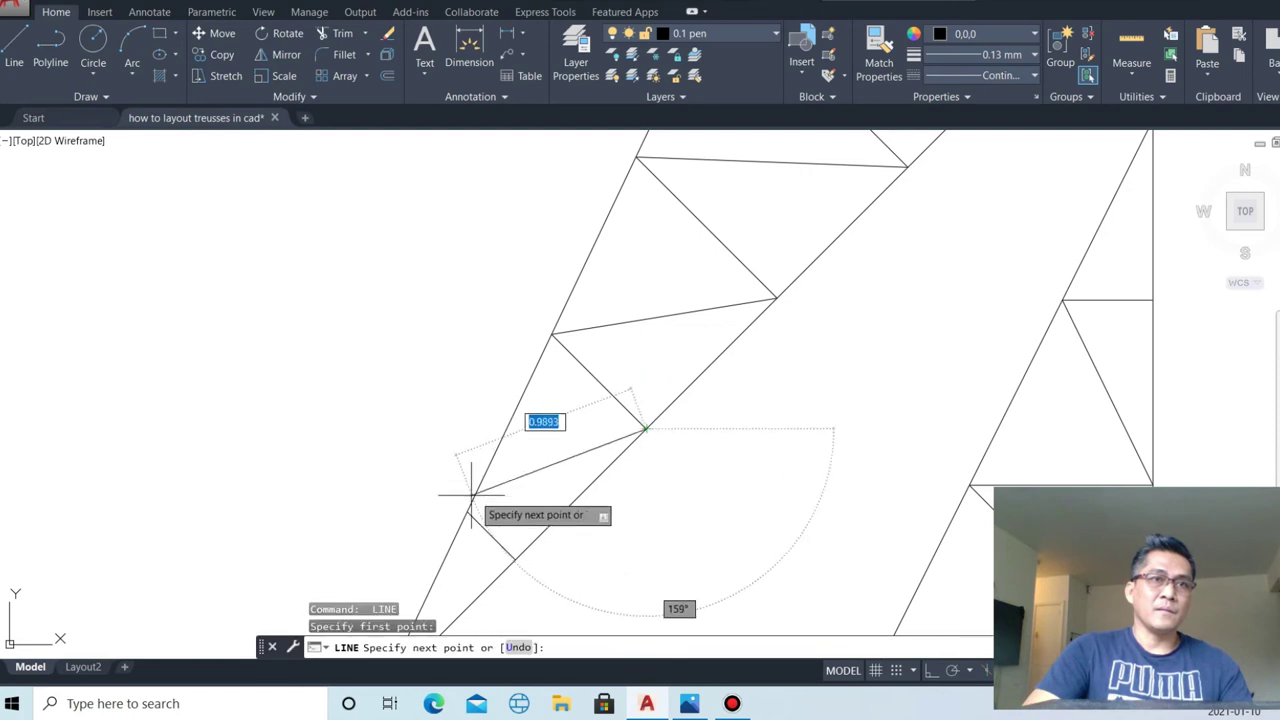
{"action": "left_click", "coordinate": [467, 511]}
{"action": "key", "text": "Escape"}
{"action": "scroll", "coordinate": [415, 500], "scroll_direction": "down", "scroll_amount": 3}
{"action": "scroll", "coordinate": [640, 340], "scroll_direction": "down", "scroll_amount": 2}
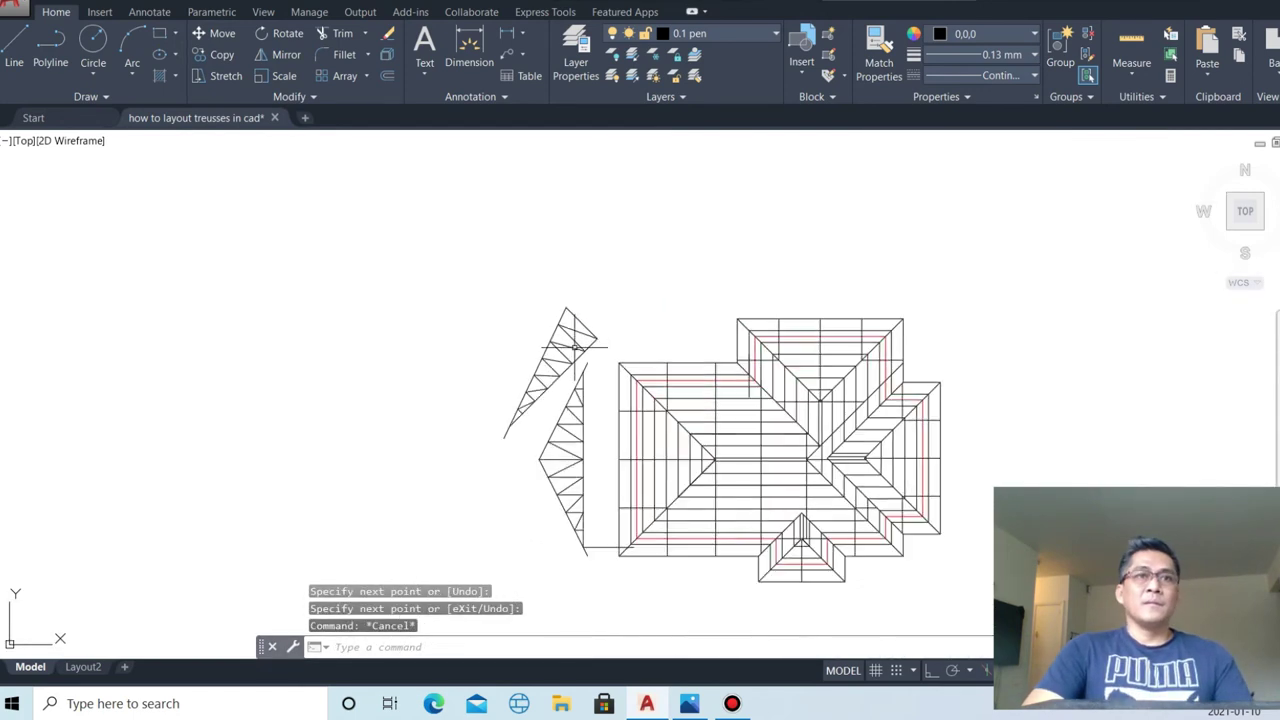
- Start a line at the roof plan intersection, then cancel it
{"action": "scroll", "coordinate": [607, 301], "scroll_direction": "up", "scroll_amount": 2}
{"action": "scroll", "coordinate": [590, 312], "scroll_direction": "down", "scroll_amount": 1}
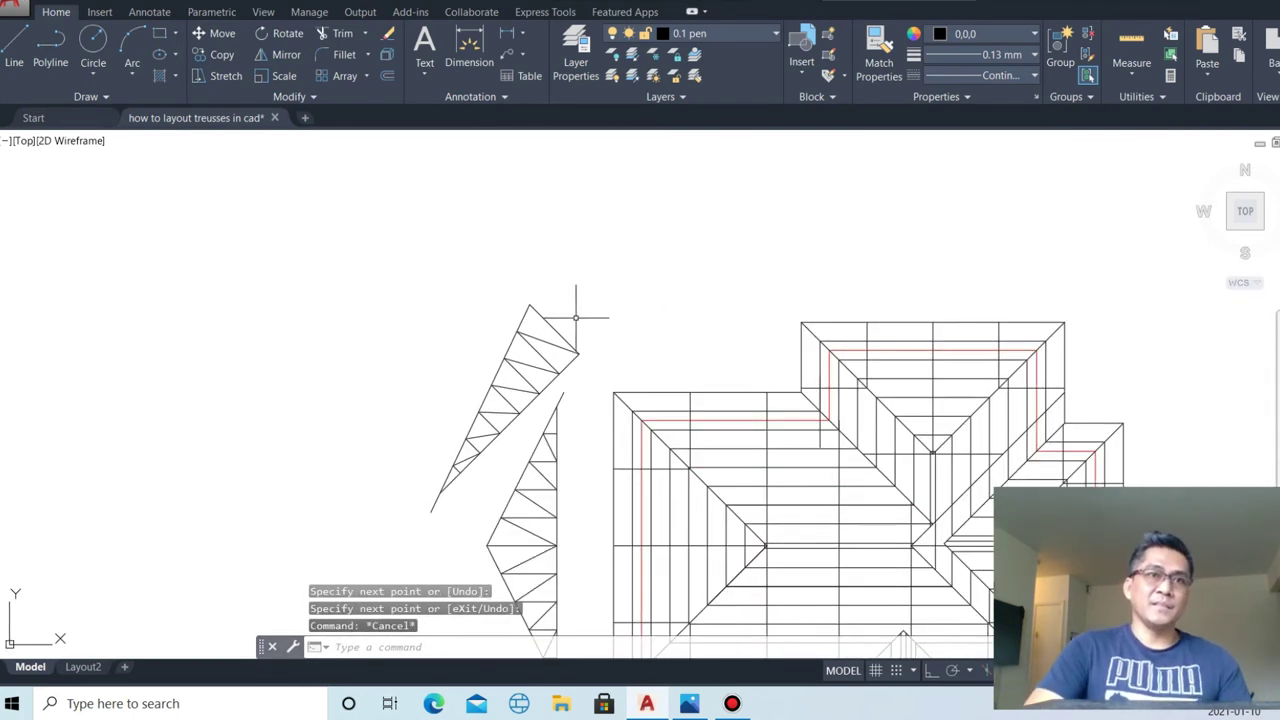
{"action": "scroll", "coordinate": [711, 339], "scroll_direction": "down", "scroll_amount": 2}
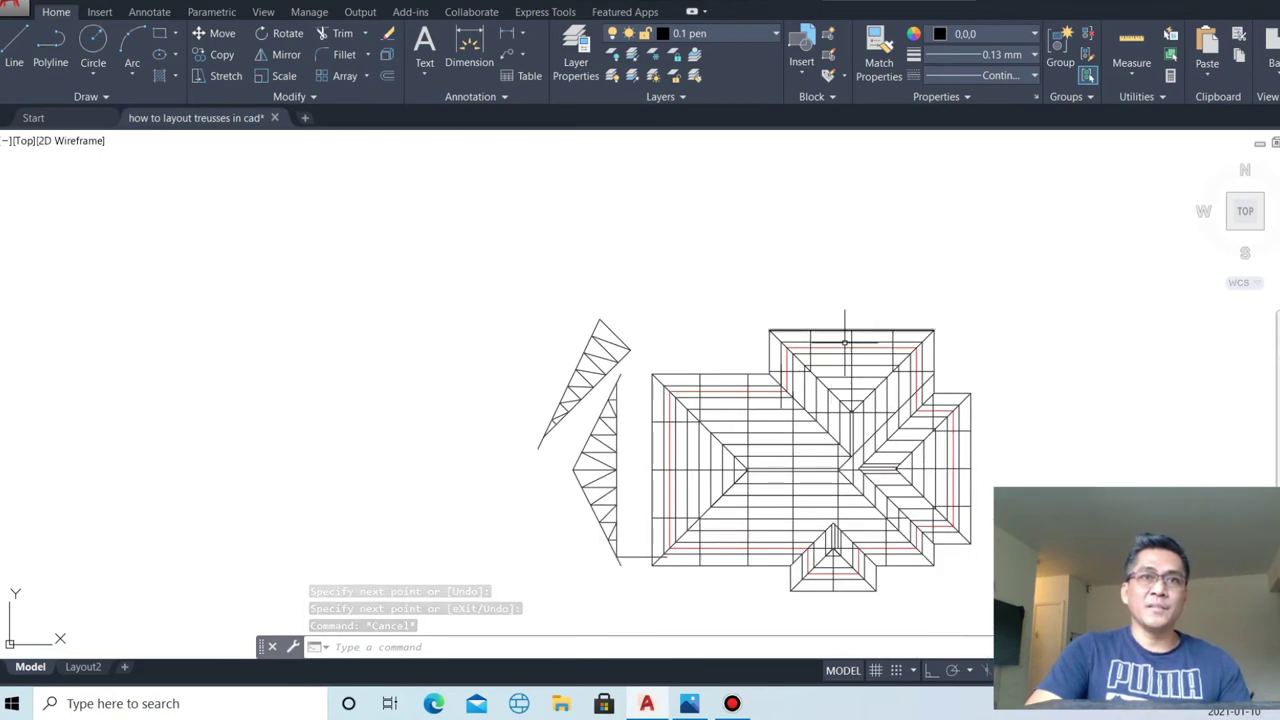
{"action": "scroll", "coordinate": [848, 407], "scroll_direction": "up", "scroll_amount": 3}
{"action": "type", "text": "l"}
{"action": "key", "text": "Return"}
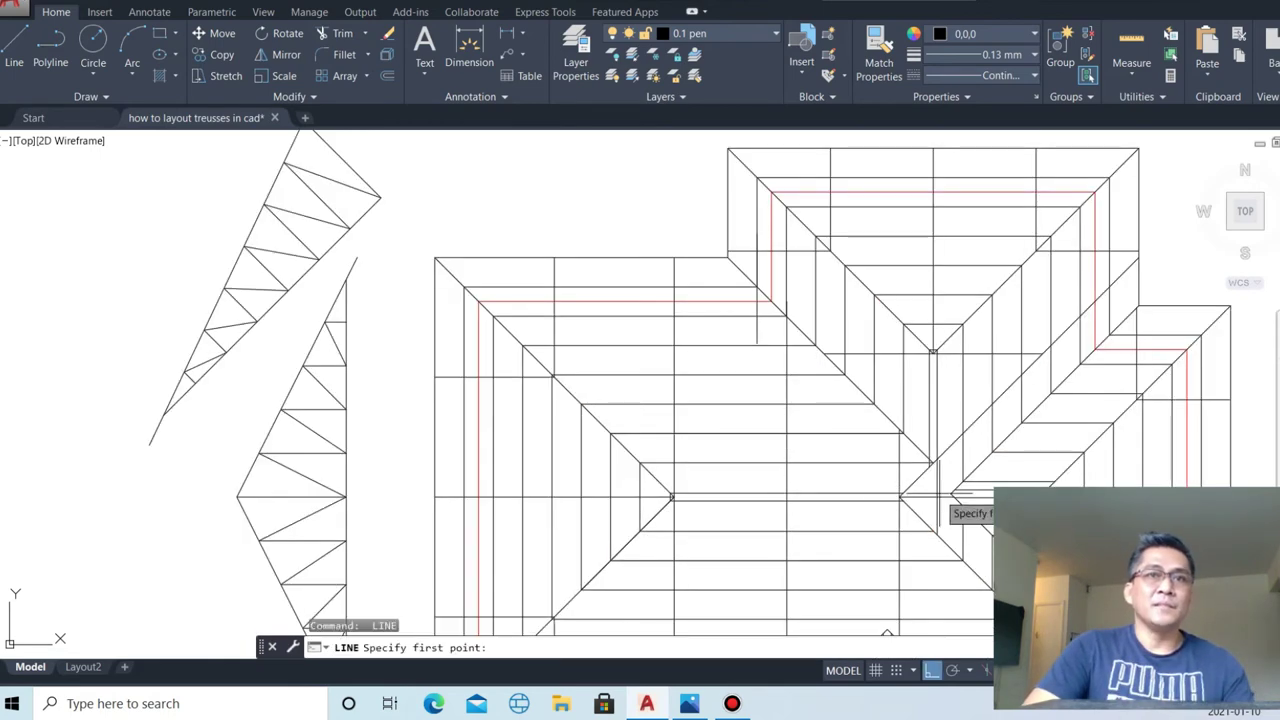
{"action": "scroll", "coordinate": [935, 490], "scroll_direction": "up", "scroll_amount": 3}
{"action": "scroll", "coordinate": [880, 372], "scroll_direction": "up", "scroll_amount": 1}
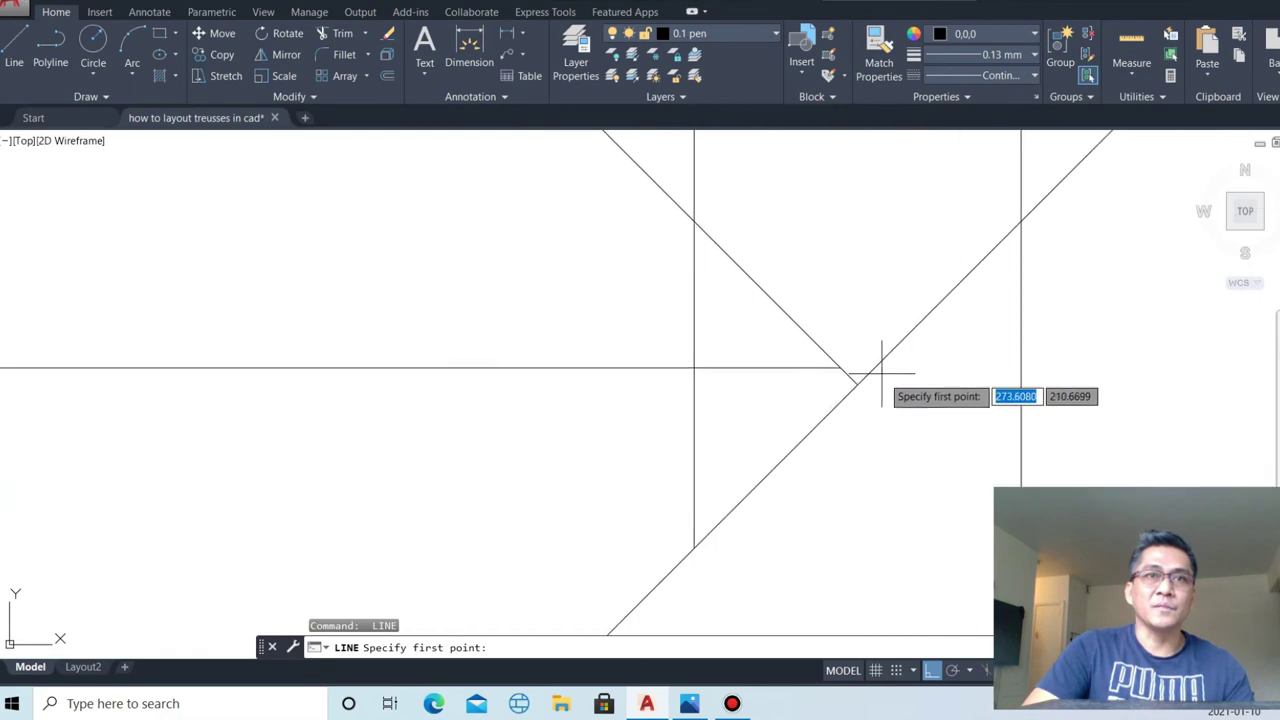
{"action": "left_click", "coordinate": [855, 388]}
{"action": "scroll", "coordinate": [877, 392], "scroll_direction": "down", "scroll_amount": 1}
{"action": "scroll", "coordinate": [895, 388], "scroll_direction": "down", "scroll_amount": 2}
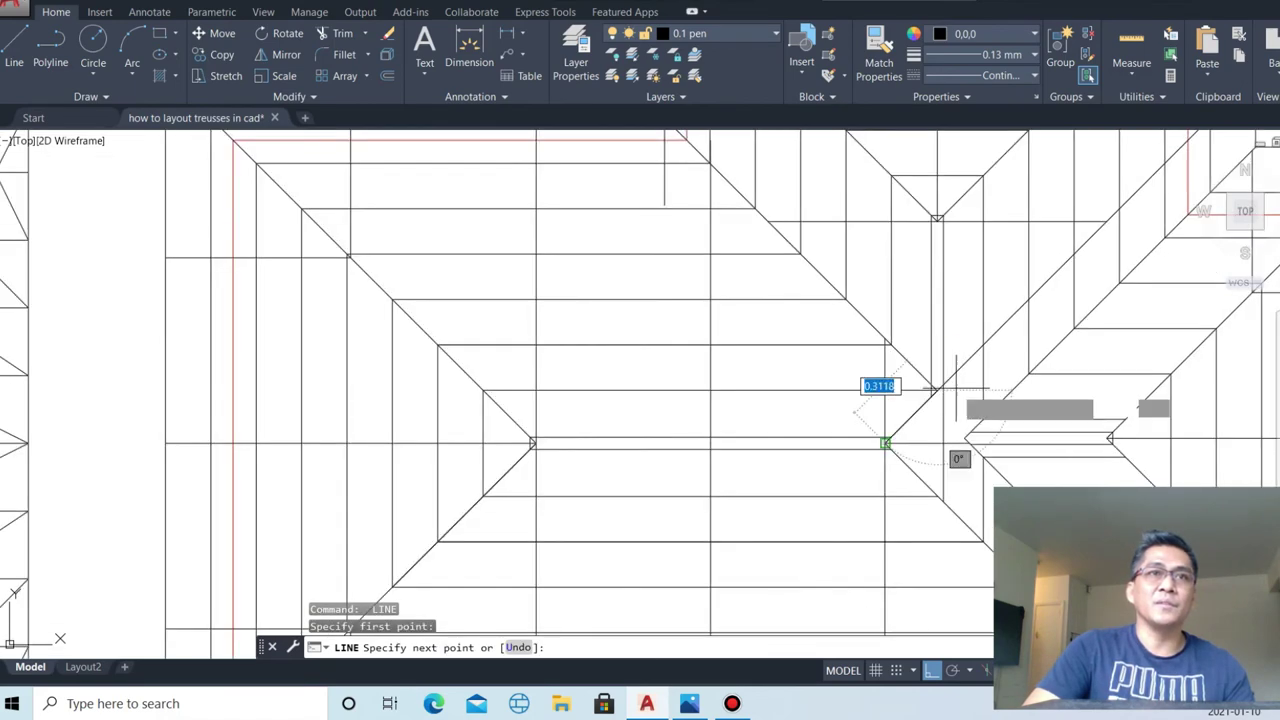
{"action": "scroll", "coordinate": [905, 425], "scroll_direction": "down", "scroll_amount": 3}
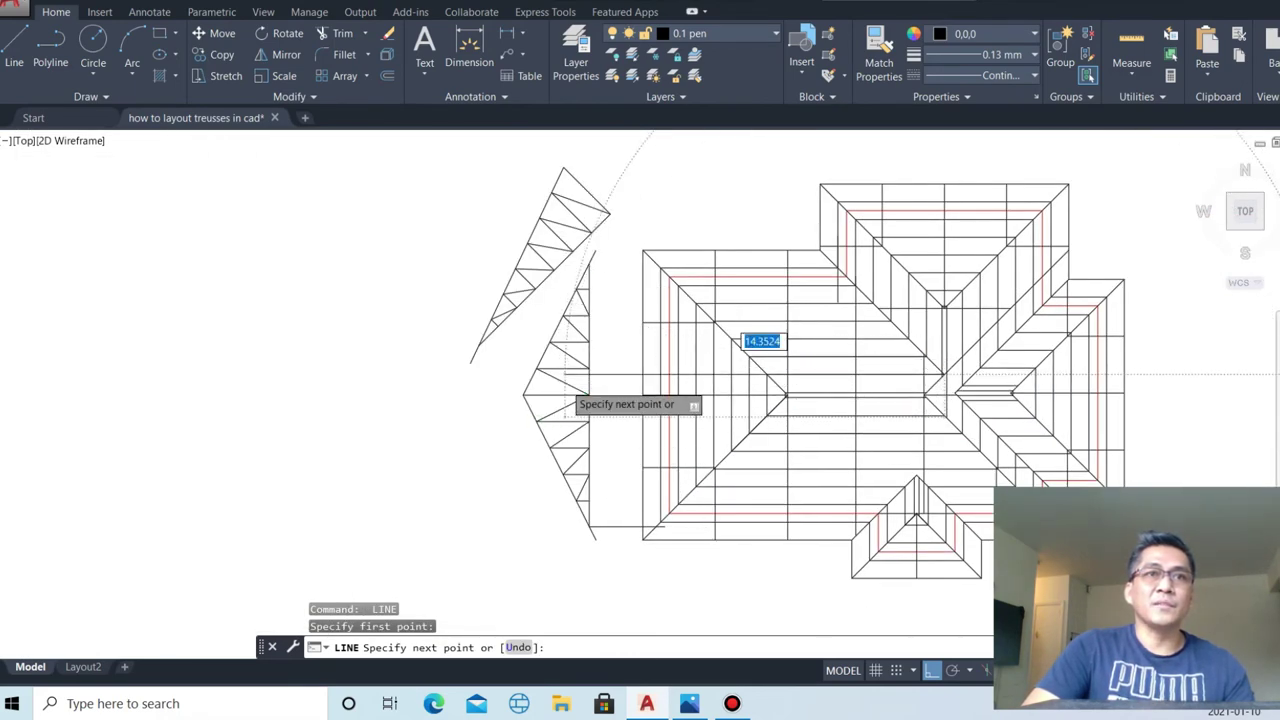
{"action": "scroll", "coordinate": [567, 382], "scroll_direction": "up", "scroll_amount": 2}
{"action": "key", "text": "Escape"}
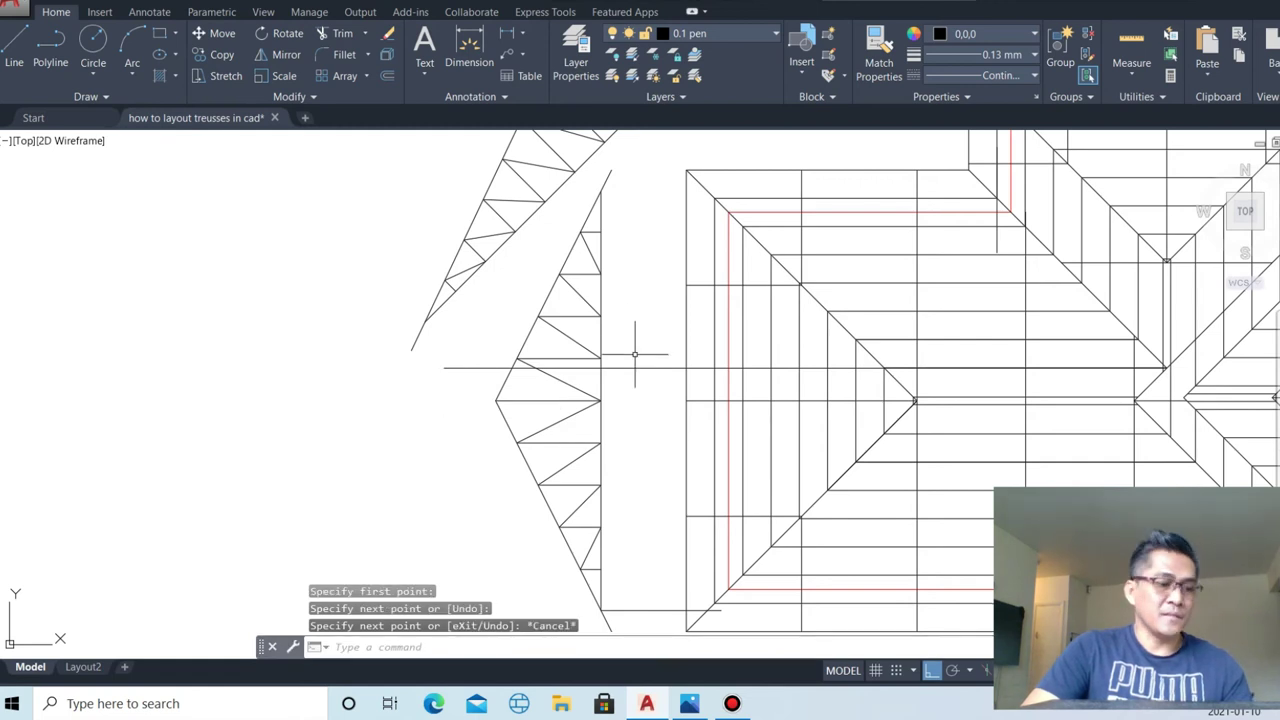
- Add an aligned 2.11 dimension above the end of the lower truss
{"action": "type", "text": "dal"}
{"action": "key", "text": "Return"}
{"action": "scroll", "coordinate": [605, 365], "scroll_direction": "up", "scroll_amount": 2}
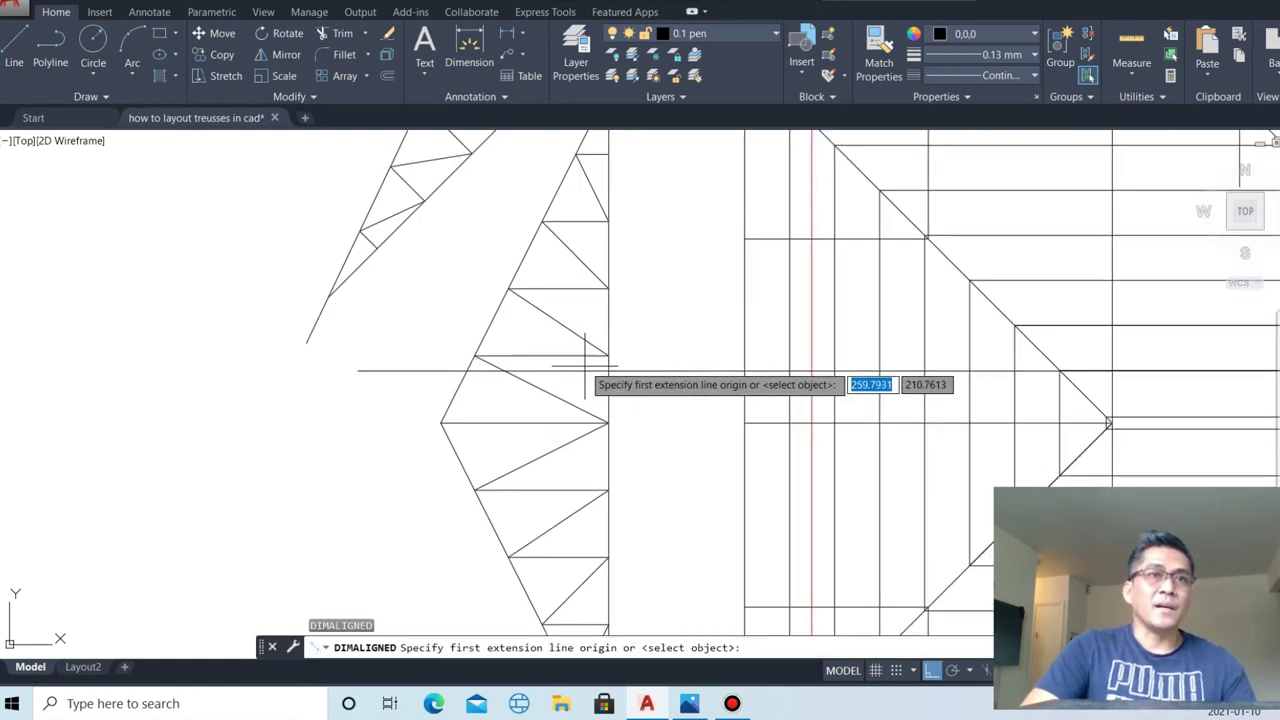
{"action": "left_click", "coordinate": [607, 371]}
{"action": "left_click", "coordinate": [467, 370]}
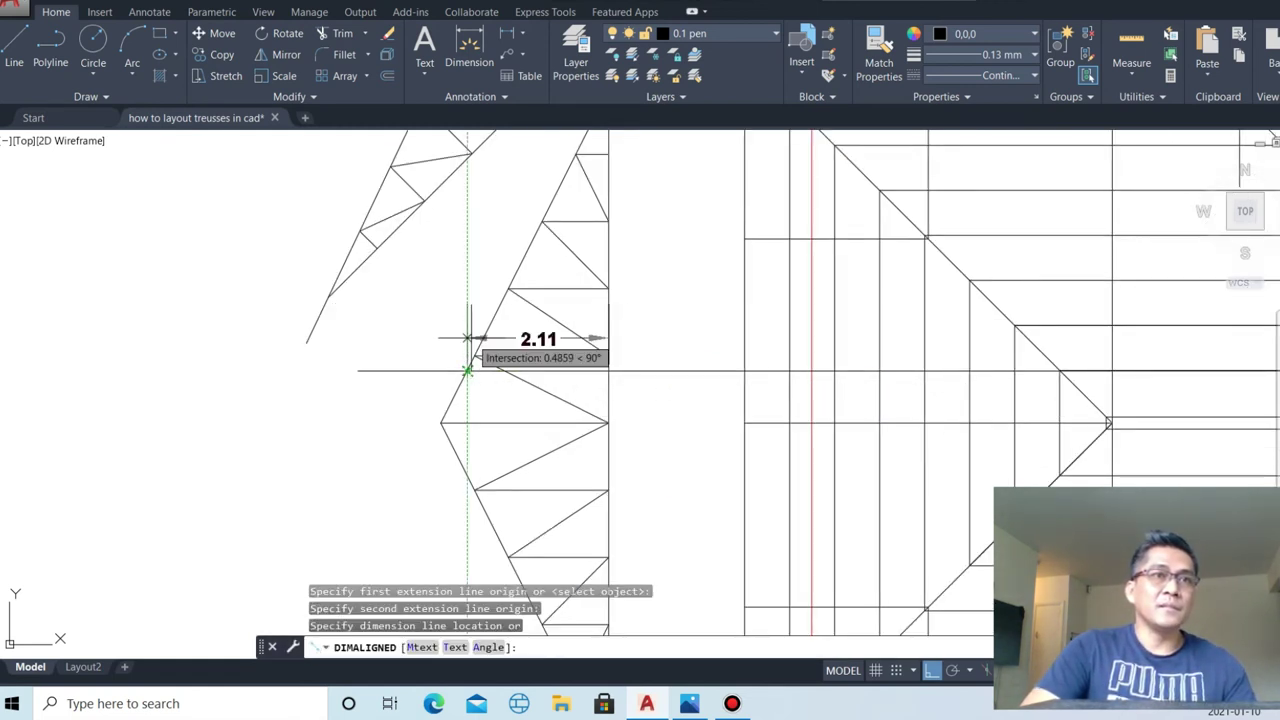
{"action": "left_click", "coordinate": [468, 338]}
{"action": "scroll", "coordinate": [540, 444], "scroll_direction": "down", "scroll_amount": 6}
{"action": "scroll", "coordinate": [790, 368], "scroll_direction": "up", "scroll_amount": 3}
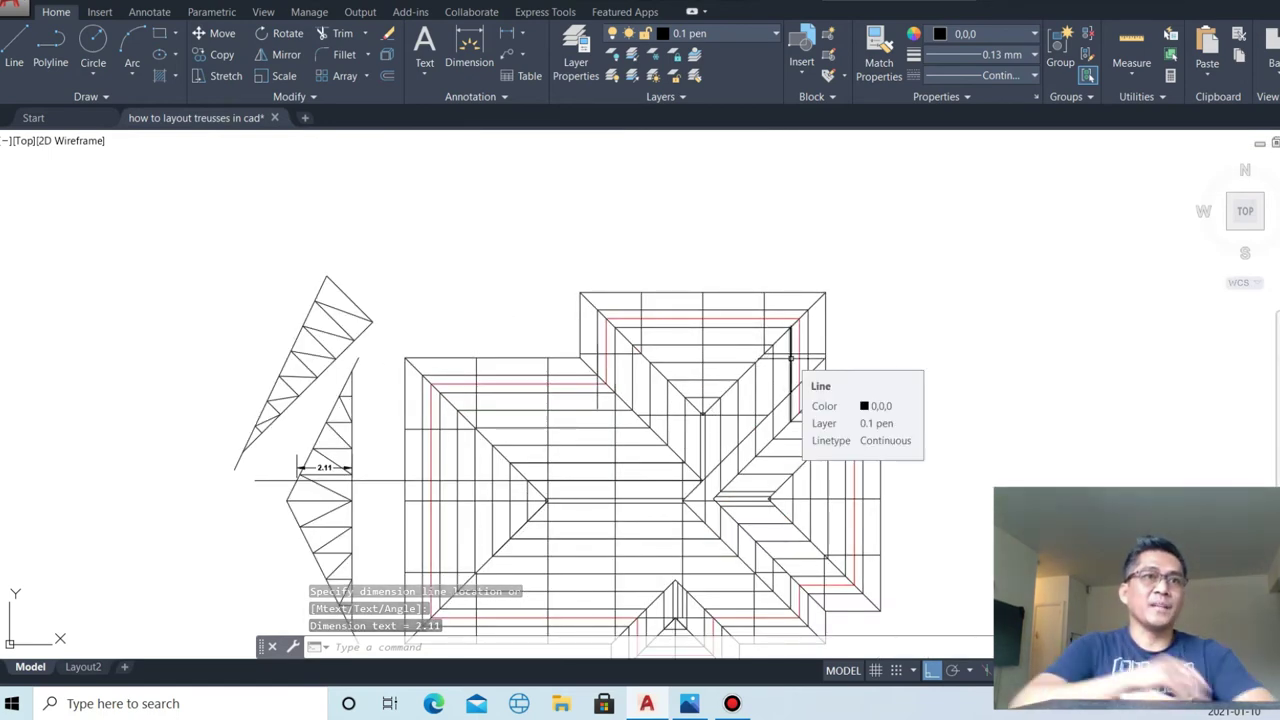
{"action": "scroll", "coordinate": [293, 441], "scroll_direction": "up", "scroll_amount": 4}
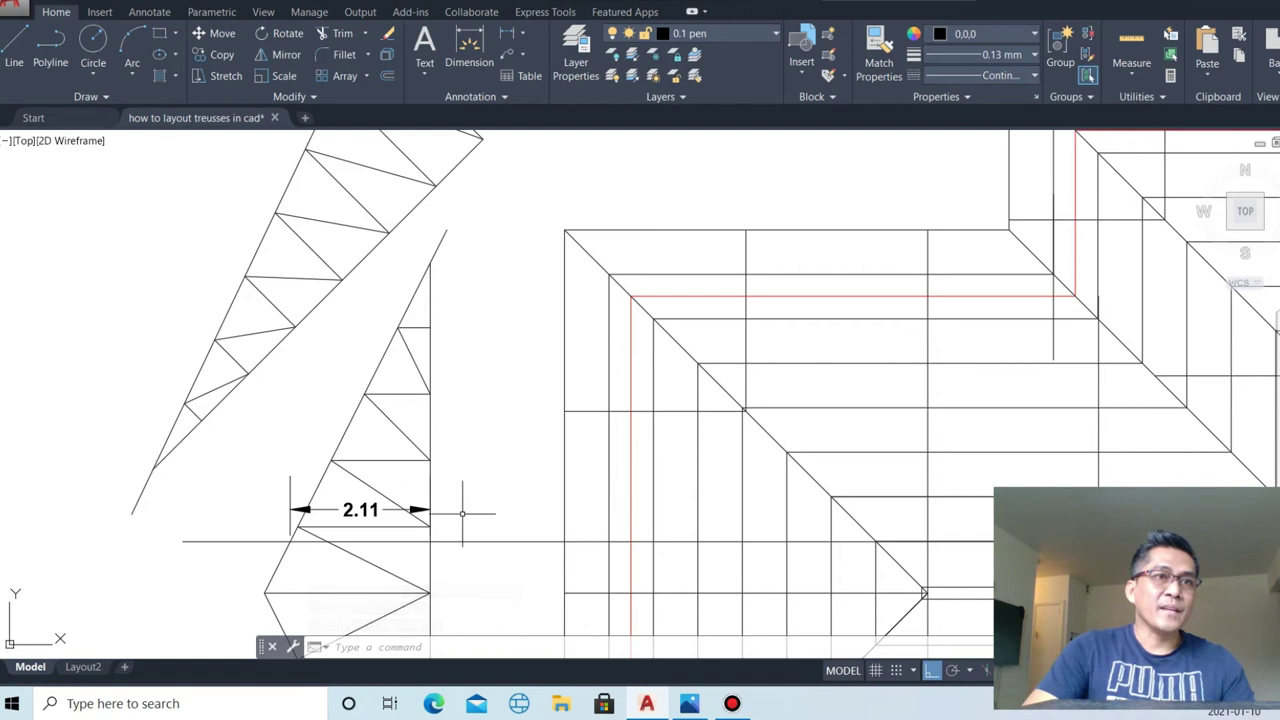
- Copy the truss end's horizontal line, top chord and 2.11 dimension right of the roof plan
{"action": "left_click", "coordinate": [497, 541]}
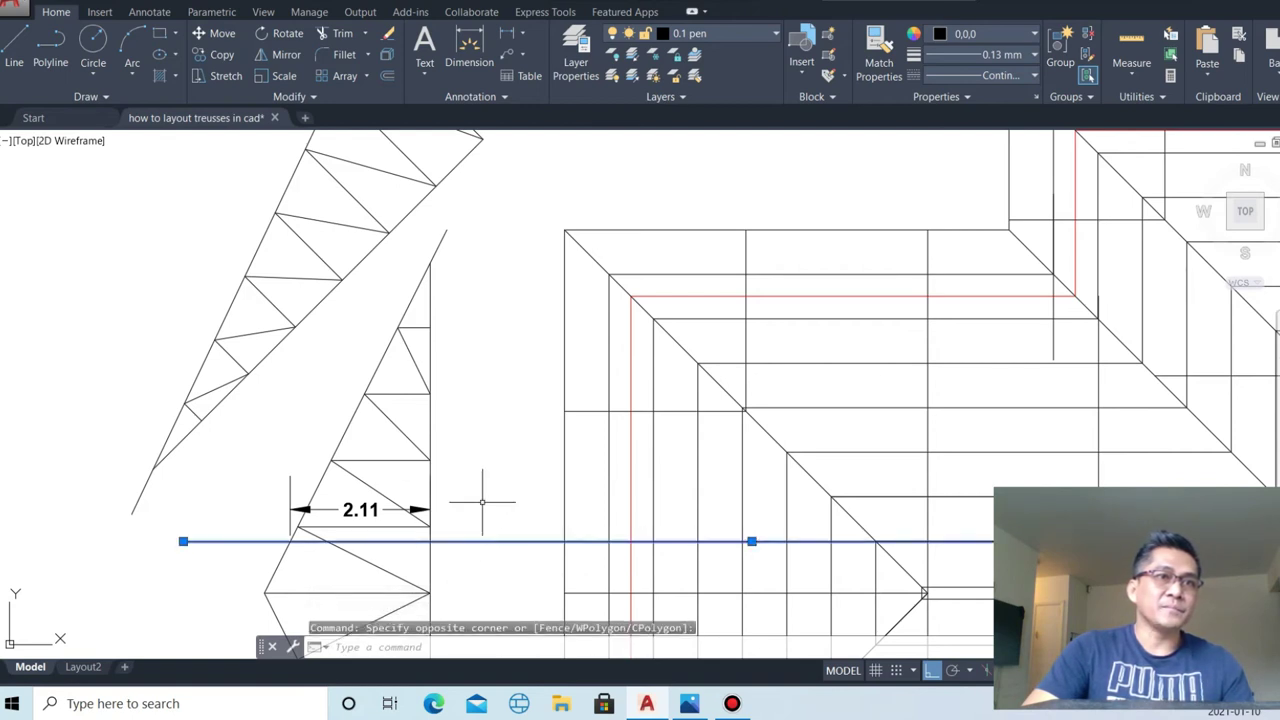
{"action": "left_click", "coordinate": [355, 477]}
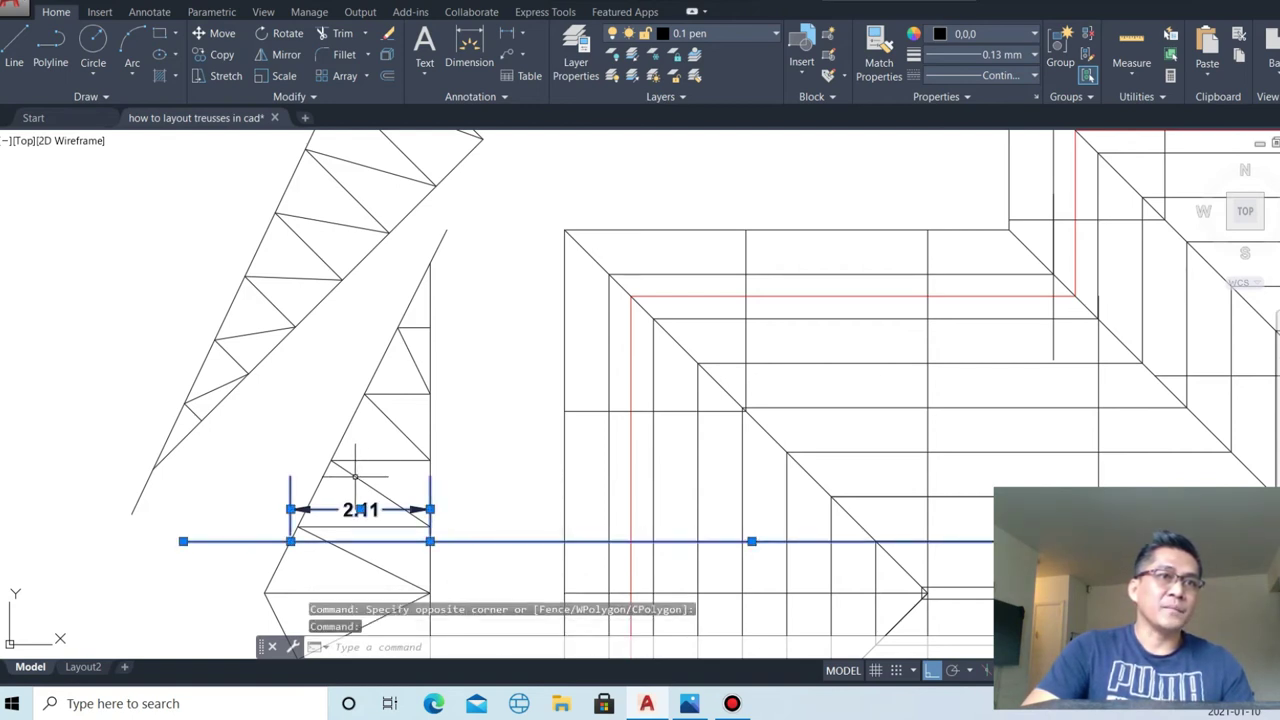
{"action": "left_click", "coordinate": [346, 433]}
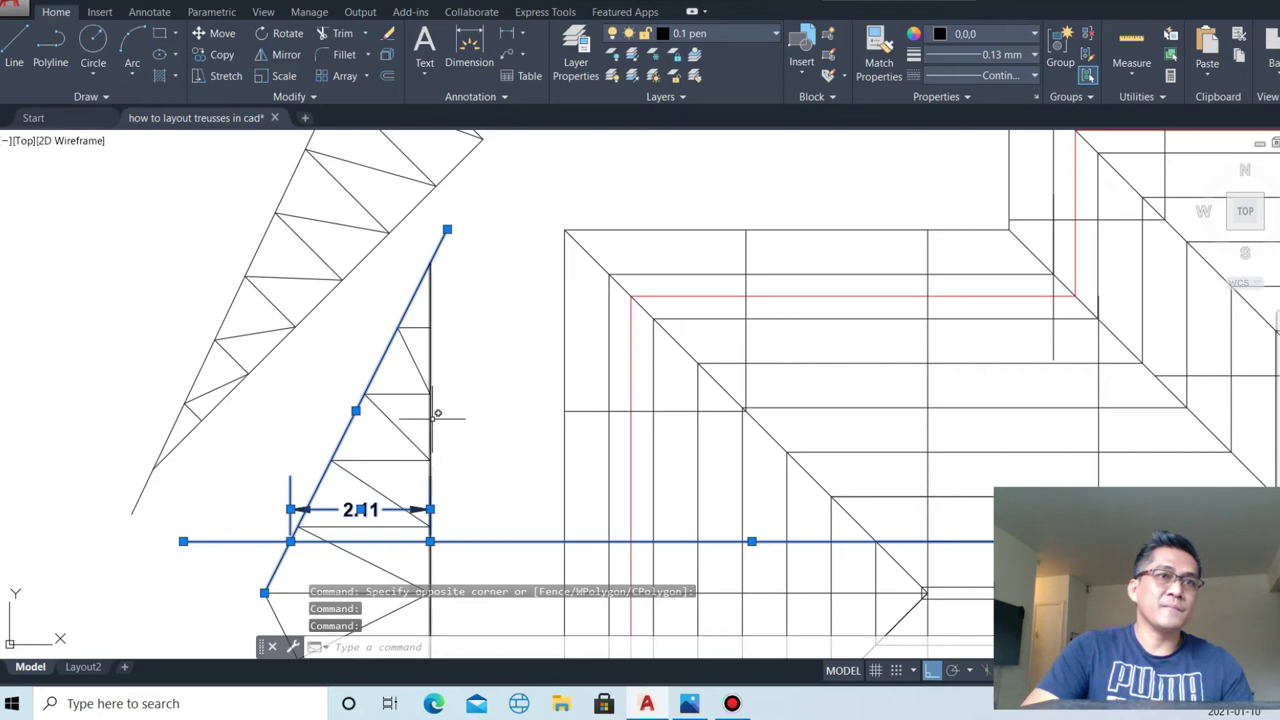
{"action": "type", "text": "c"}
{"action": "key", "text": "Return"}
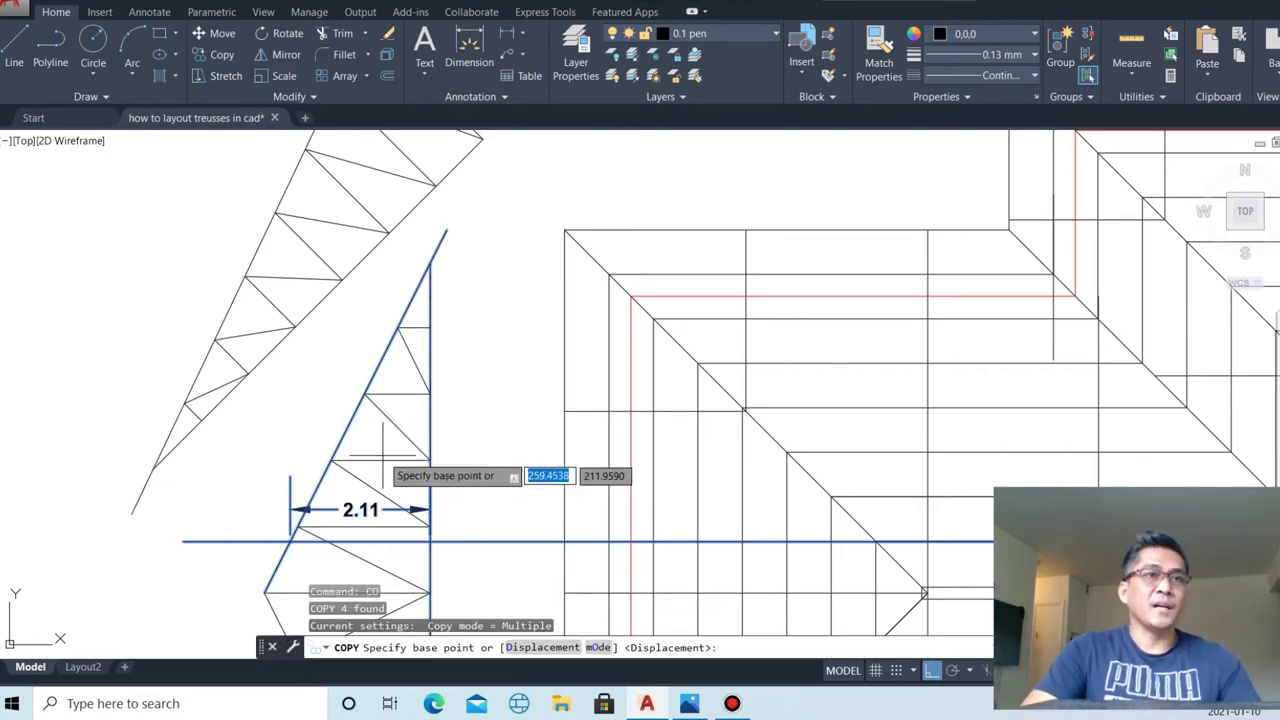
{"action": "left_click", "coordinate": [290, 509]}
{"action": "scroll", "coordinate": [292, 505], "scroll_direction": "down", "scroll_amount": 4}
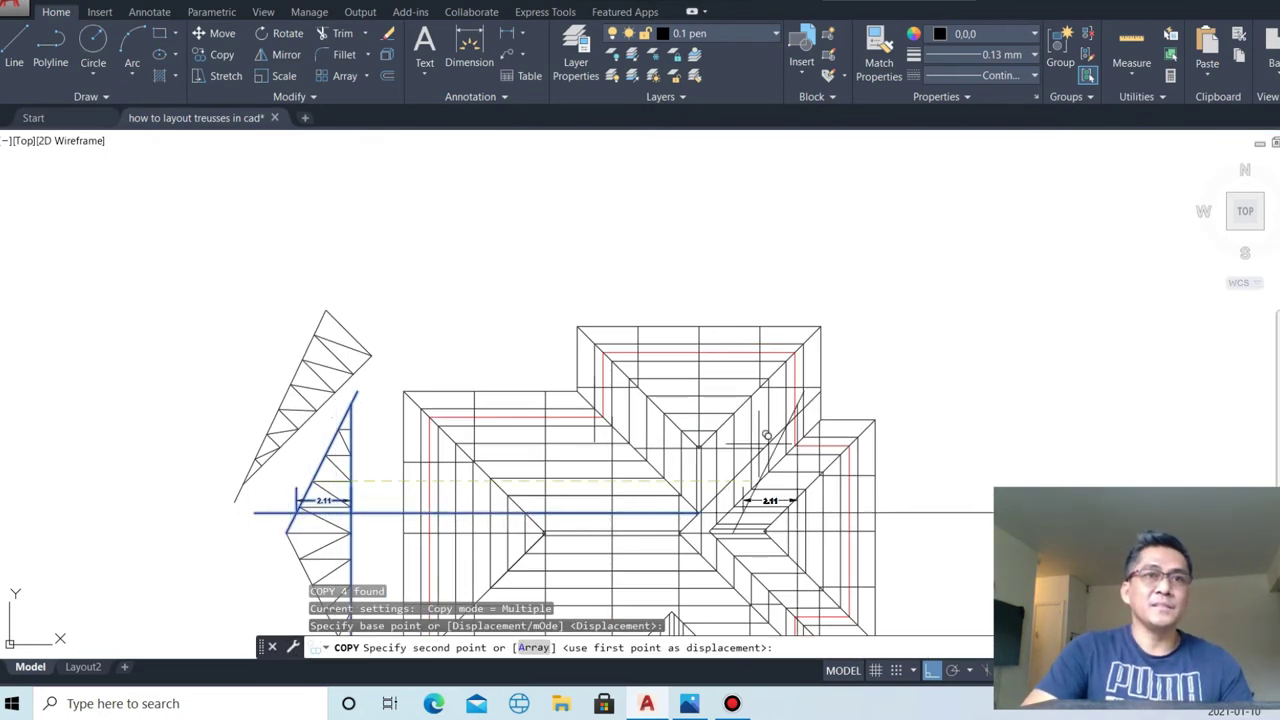
{"action": "left_click", "coordinate": [956, 424]}
{"action": "key", "text": "Escape"}
{"action": "key", "text": "Escape"}
- Erase the copied 2.11 dimension
{"action": "scroll", "coordinate": [960, 500], "scroll_direction": "up", "scroll_amount": 3}
{"action": "left_click", "coordinate": [990, 495]}
{"action": "left_click", "coordinate": [947, 470]}
{"action": "type", "text": "e"}
{"action": "key", "text": "Return"}
{"action": "left_click", "coordinate": [1020, 540]}
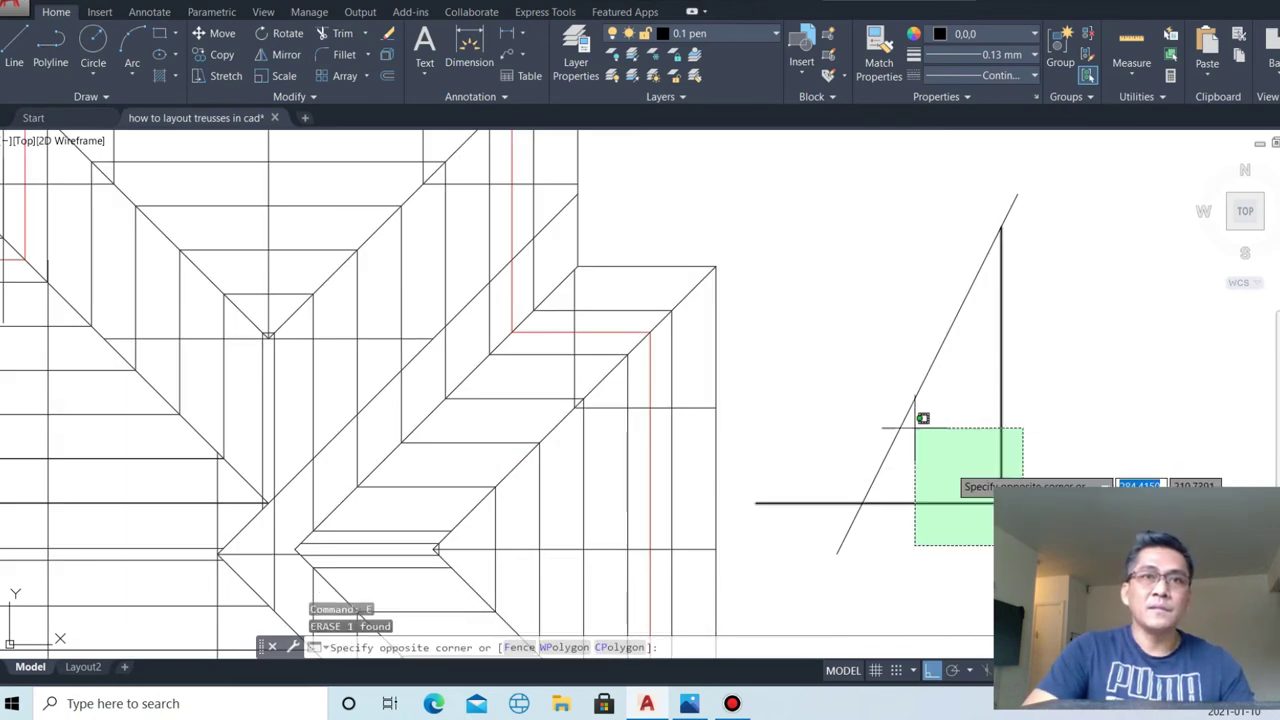
{"action": "key", "text": "Escape"}
- Trim the diagonal's lower tail to close the right triangle
{"action": "key", "text": "Return"}
{"action": "left_click", "coordinate": [1070, 485]}
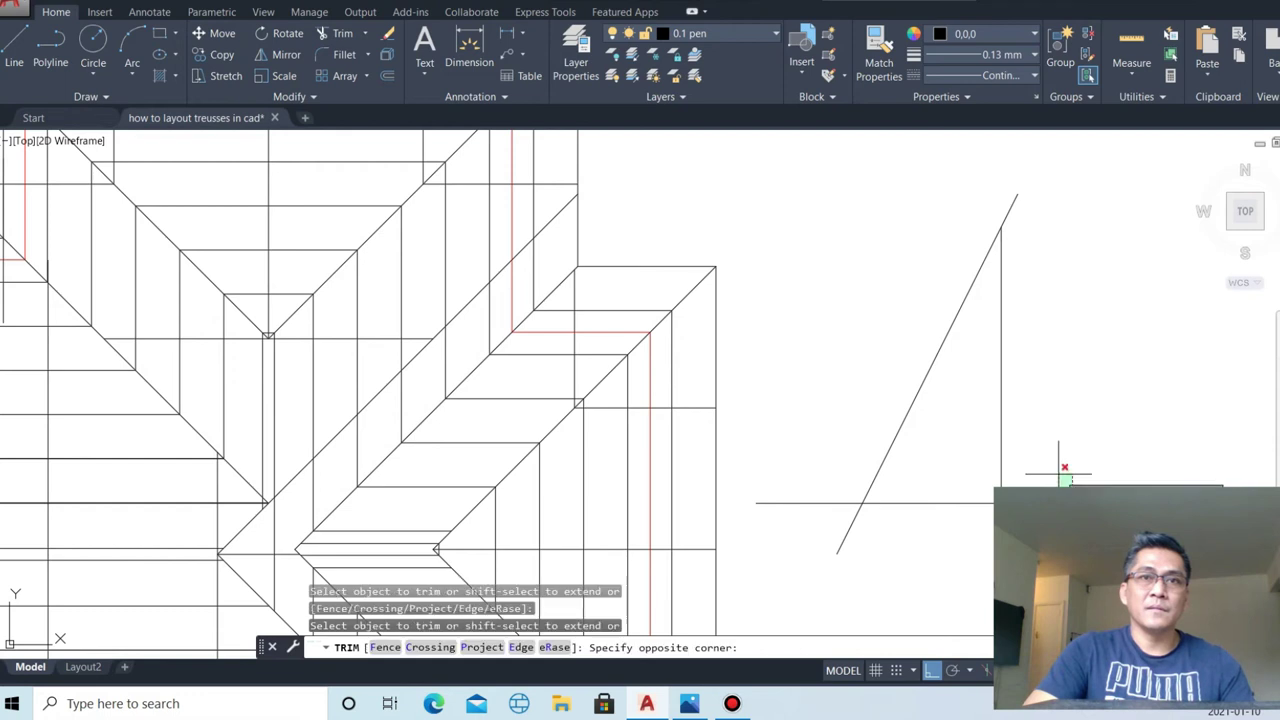
{"action": "left_click", "coordinate": [850, 527]}
{"action": "left_click", "coordinate": [993, 572]}
{"action": "key", "text": "Escape"}
- Select the three triangle lines and begin rotating them about a base point
{"action": "left_click", "coordinate": [1010, 495]}
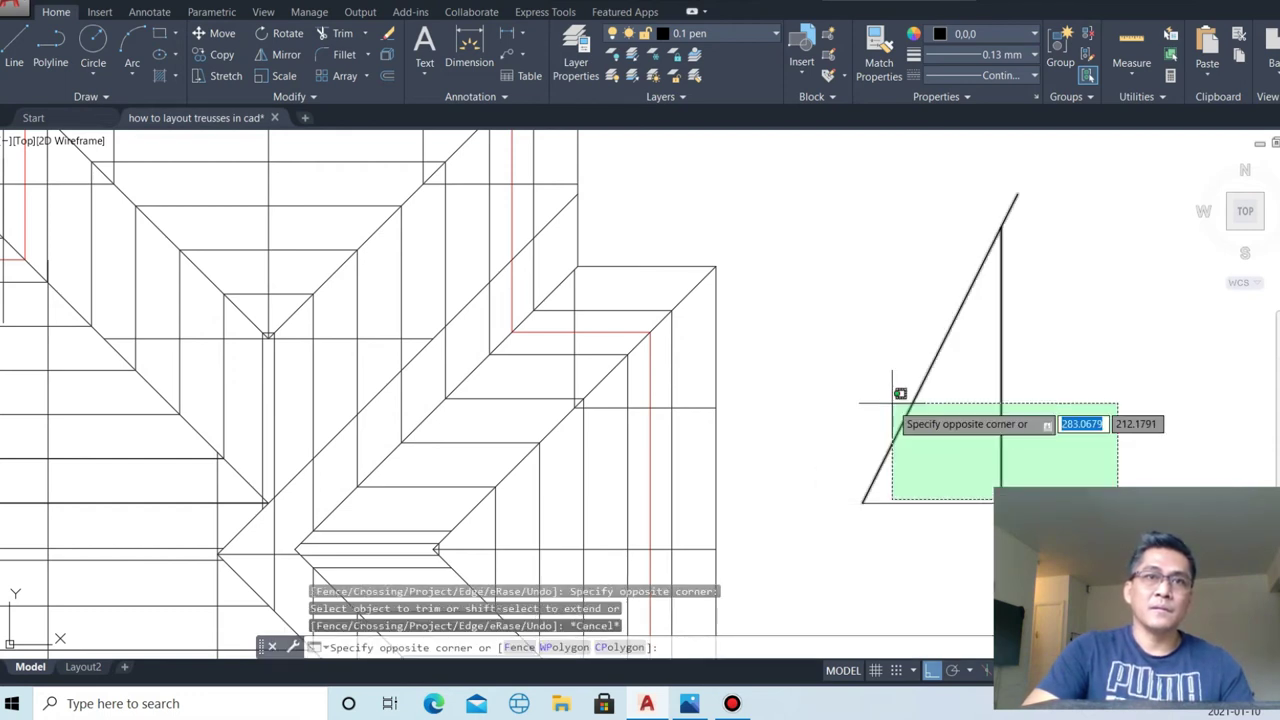
{"action": "left_click", "coordinate": [872, 377]}
{"action": "left_click", "coordinate": [913, 475]}
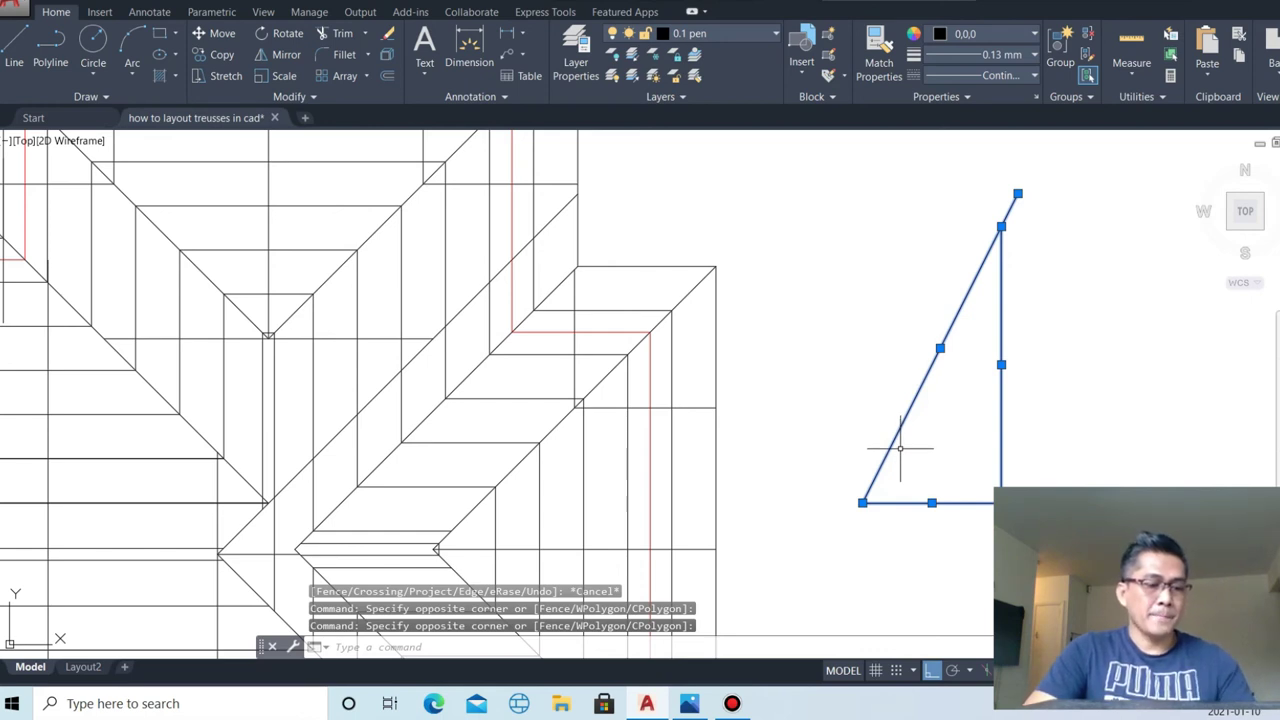
{"action": "type", "text": "ro"}
{"action": "key", "text": "Return"}
{"action": "scroll", "coordinate": [860, 420], "scroll_direction": "down", "scroll_amount": 2}
{"action": "left_click", "coordinate": [980, 388]}
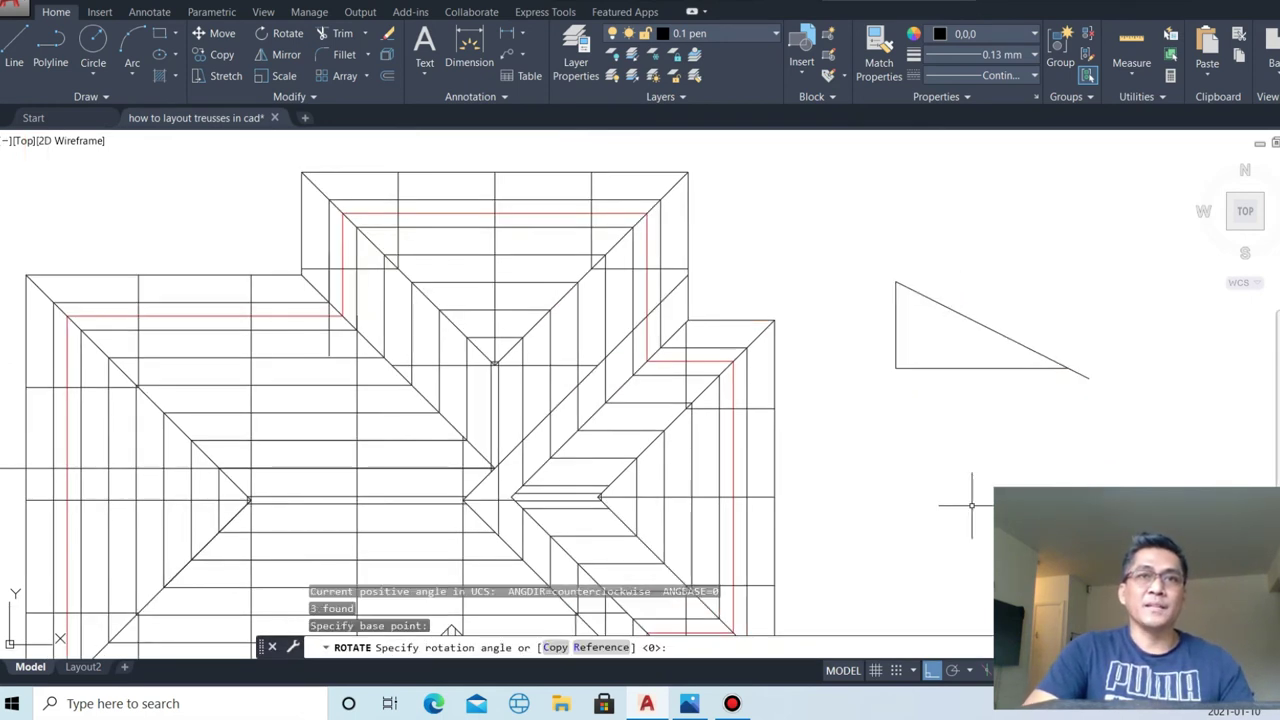
- Finish the triangle's 90° rotation and draw a vertical guide line above the roof
{"action": "left_click", "coordinate": [998, 477]}
{"action": "key", "text": "Escape"}
{"action": "scroll", "coordinate": [998, 477], "scroll_direction": "down", "scroll_amount": 2}
{"action": "type", "text": "l"}
{"action": "key", "text": "Return"}
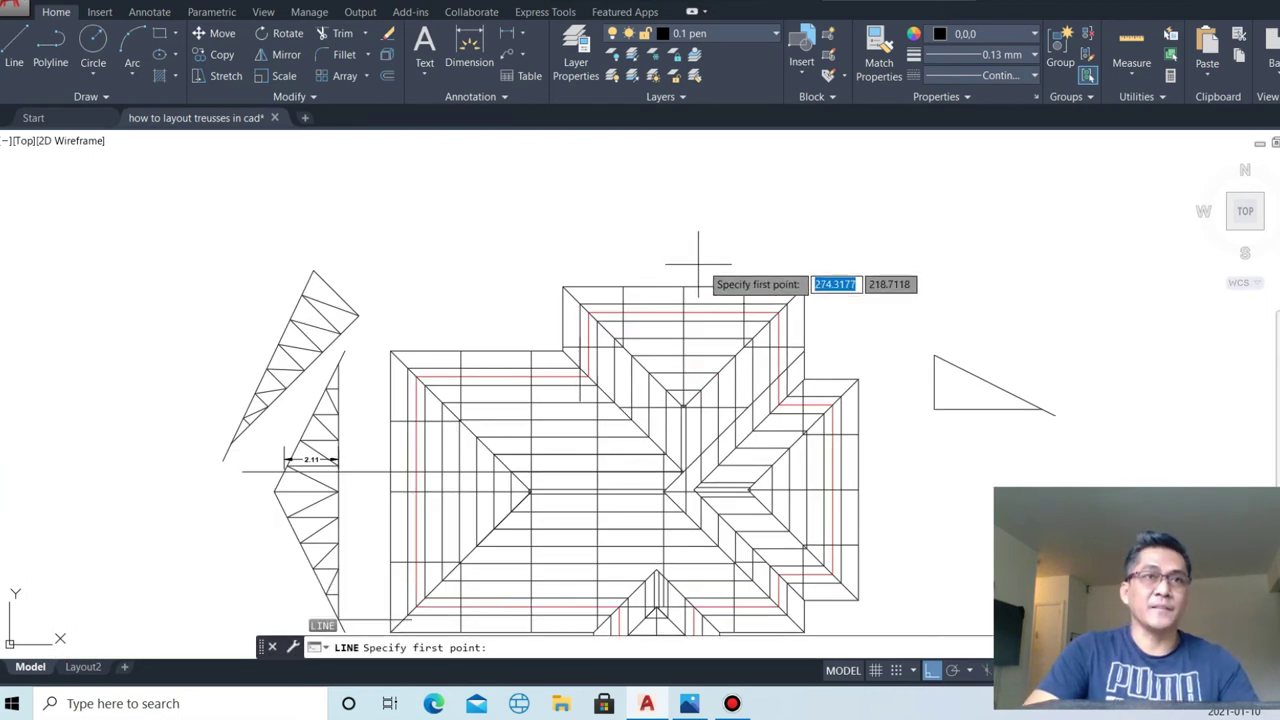
{"action": "left_click", "coordinate": [684, 287]}
{"action": "left_click", "coordinate": [684, 236]}
{"action": "key", "text": "Escape"}
- Move the triangle onto the guide line above the roof, then erase the guide
{"action": "left_click", "coordinate": [1082, 460]}
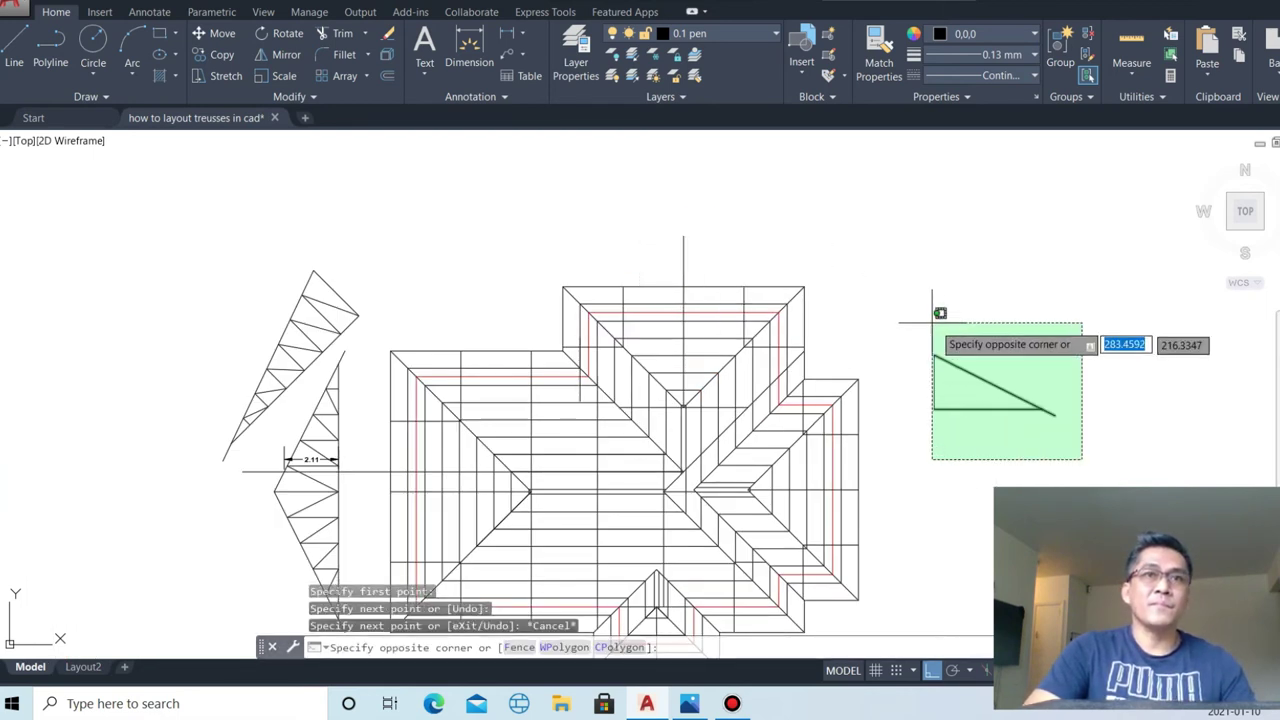
{"action": "left_click", "coordinate": [943, 330]}
{"action": "key", "text": "Return"}
{"action": "left_click", "coordinate": [934, 408]}
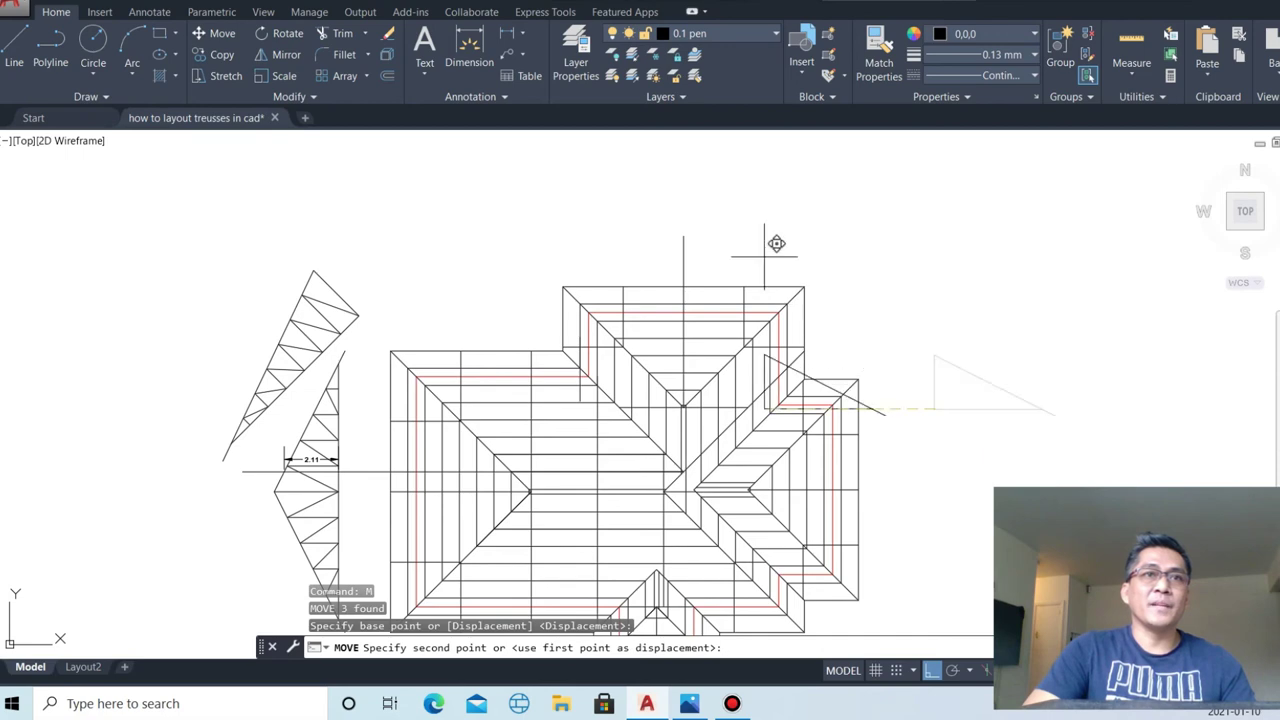
{"action": "left_click", "coordinate": [681, 237]}
{"action": "left_click", "coordinate": [700, 265]}
{"action": "left_click", "coordinate": [645, 245]}
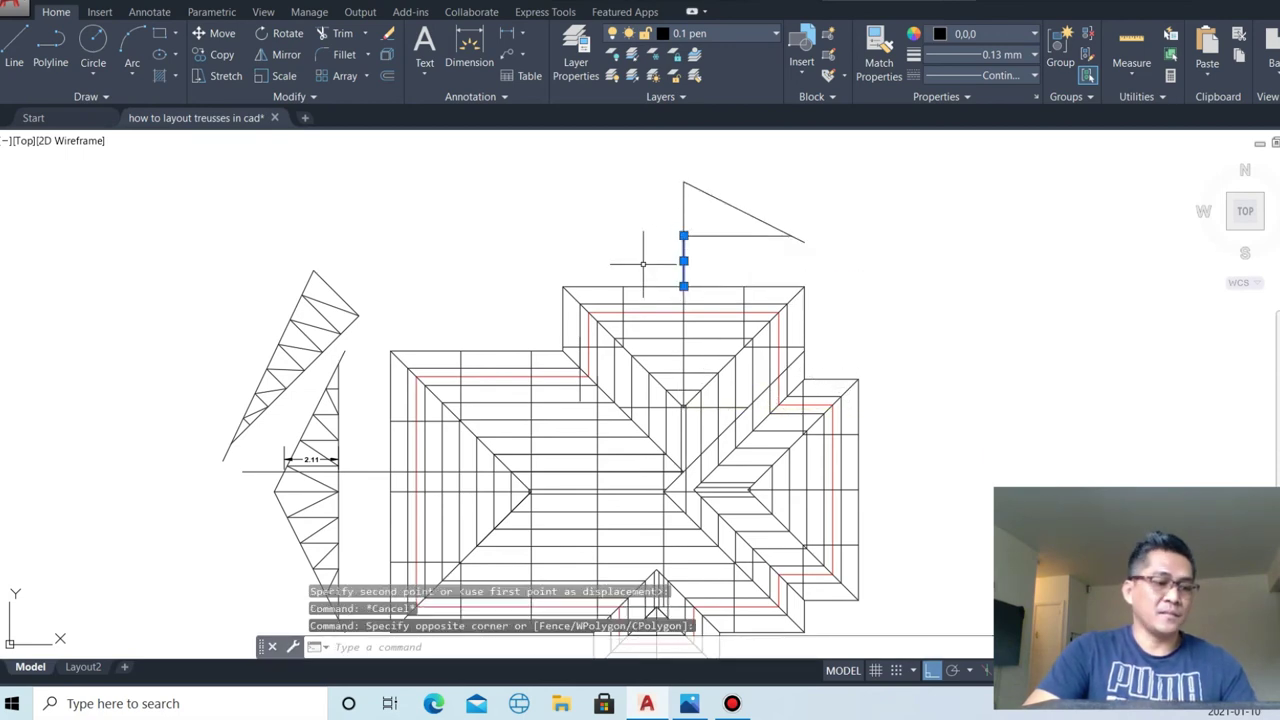
{"action": "type", "text": "e"}
{"action": "key", "text": "Return"}
- Mirror the half truss about a vertical line at the apex, keeping the original
{"action": "scroll", "coordinate": [786, 313], "scroll_direction": "down", "scroll_amount": 3}
{"action": "scroll", "coordinate": [786, 313], "scroll_direction": "up", "scroll_amount": 5}
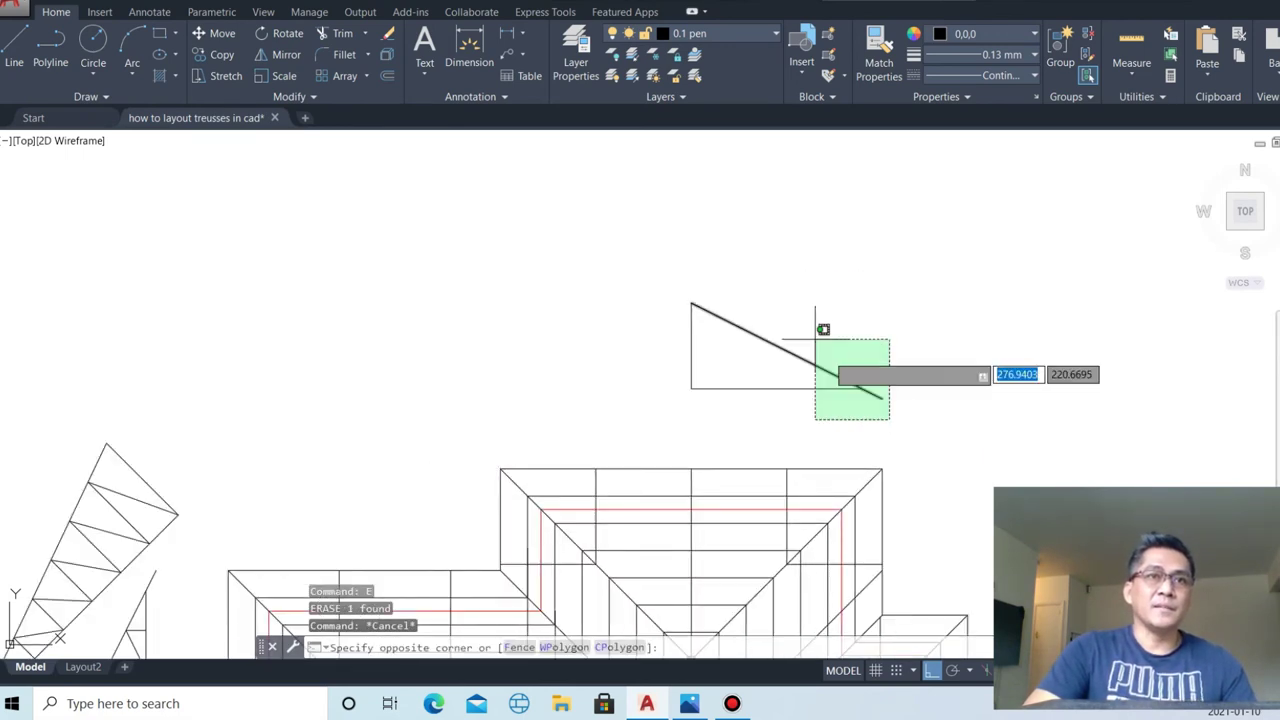
{"action": "left_click", "coordinate": [867, 390]}
{"action": "type", "text": "i"}
{"action": "key", "text": "Return"}
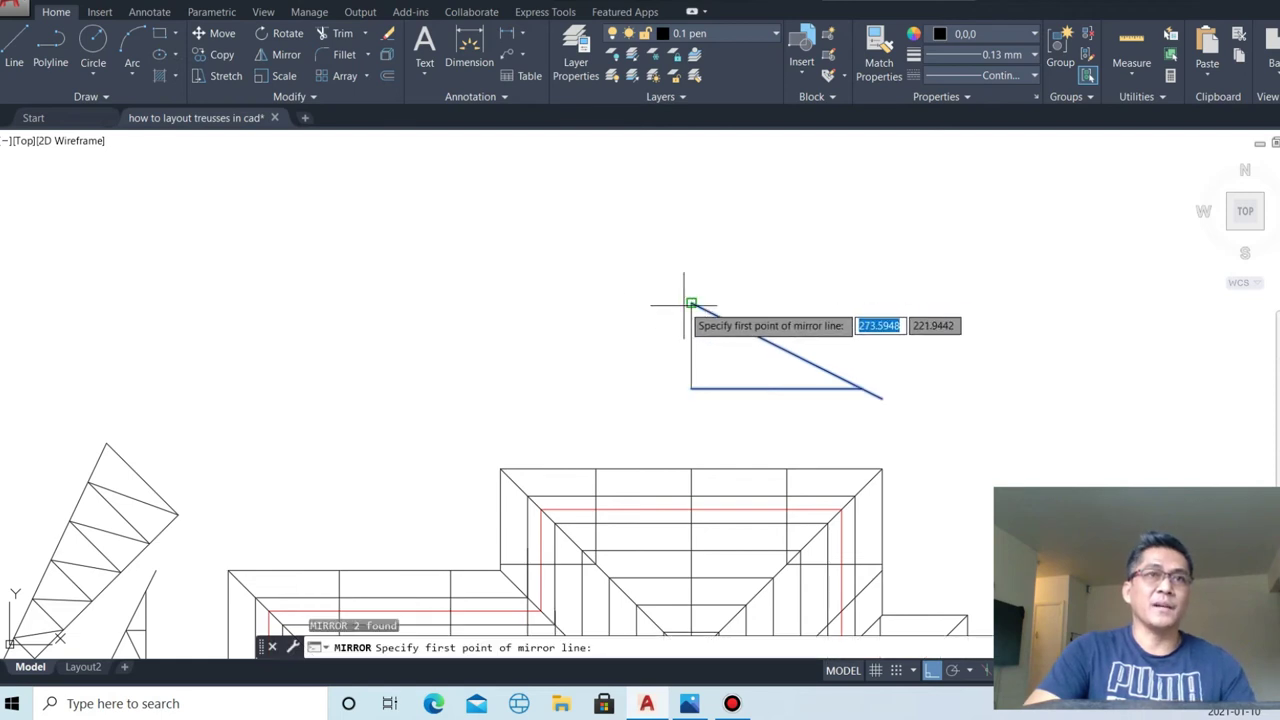
{"action": "left_click", "coordinate": [691, 303]}
{"action": "left_click", "coordinate": [695, 243]}
{"action": "key", "text": "Return"}
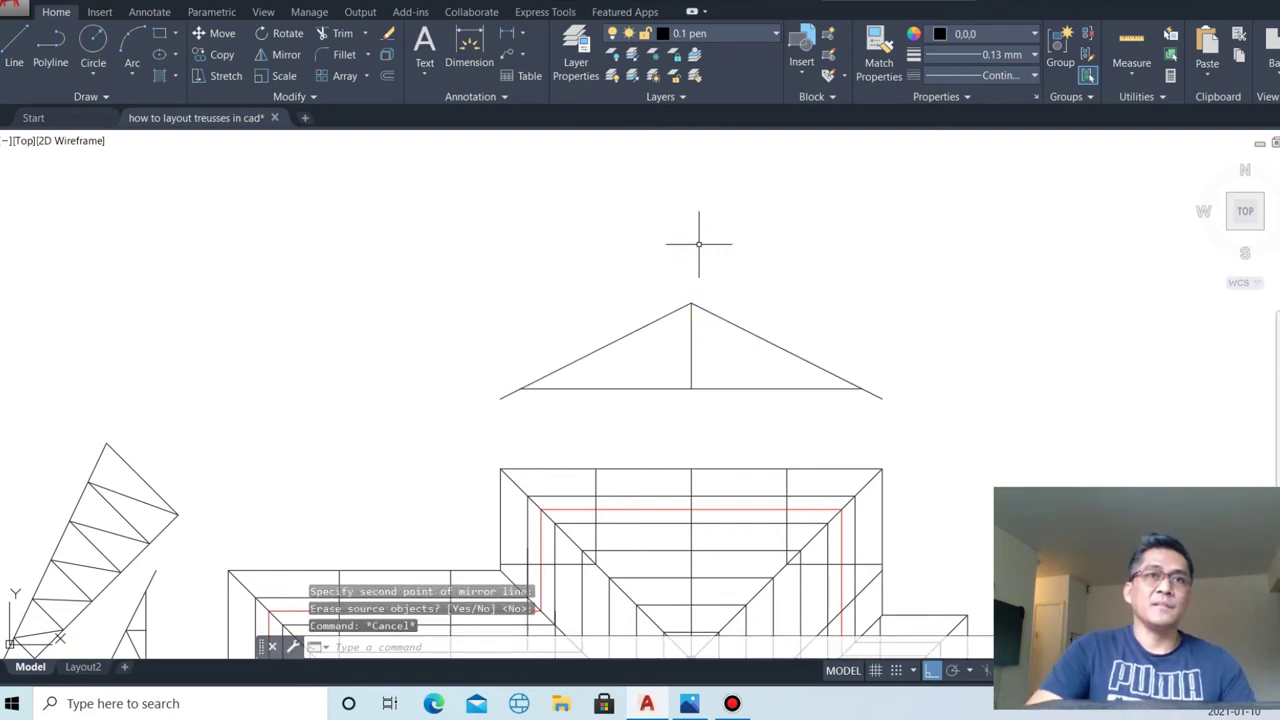
- Select the whole truss and start moving it, then cancel the move
{"action": "left_click", "coordinate": [884, 423]}
{"action": "left_click", "coordinate": [584, 273]}
{"action": "type", "text": "m"}
{"action": "key", "text": "Return"}
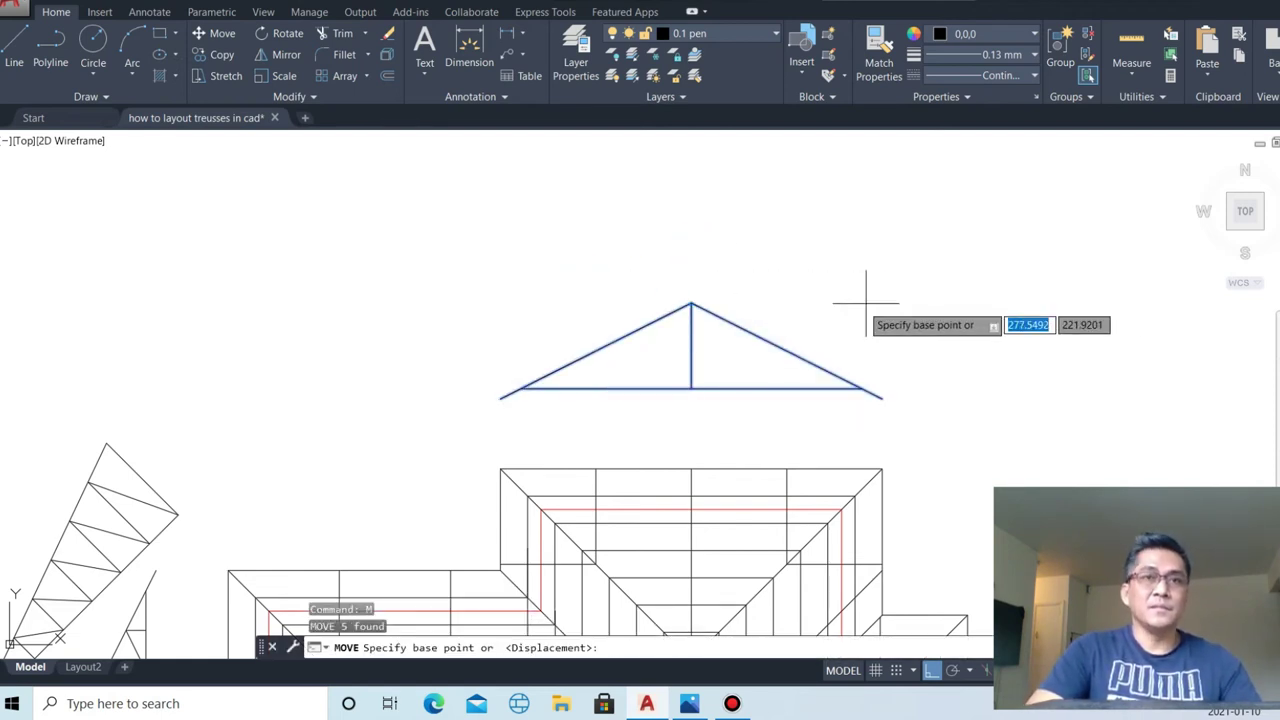
{"action": "left_click", "coordinate": [915, 294]}
{"action": "key", "text": "Escape"}
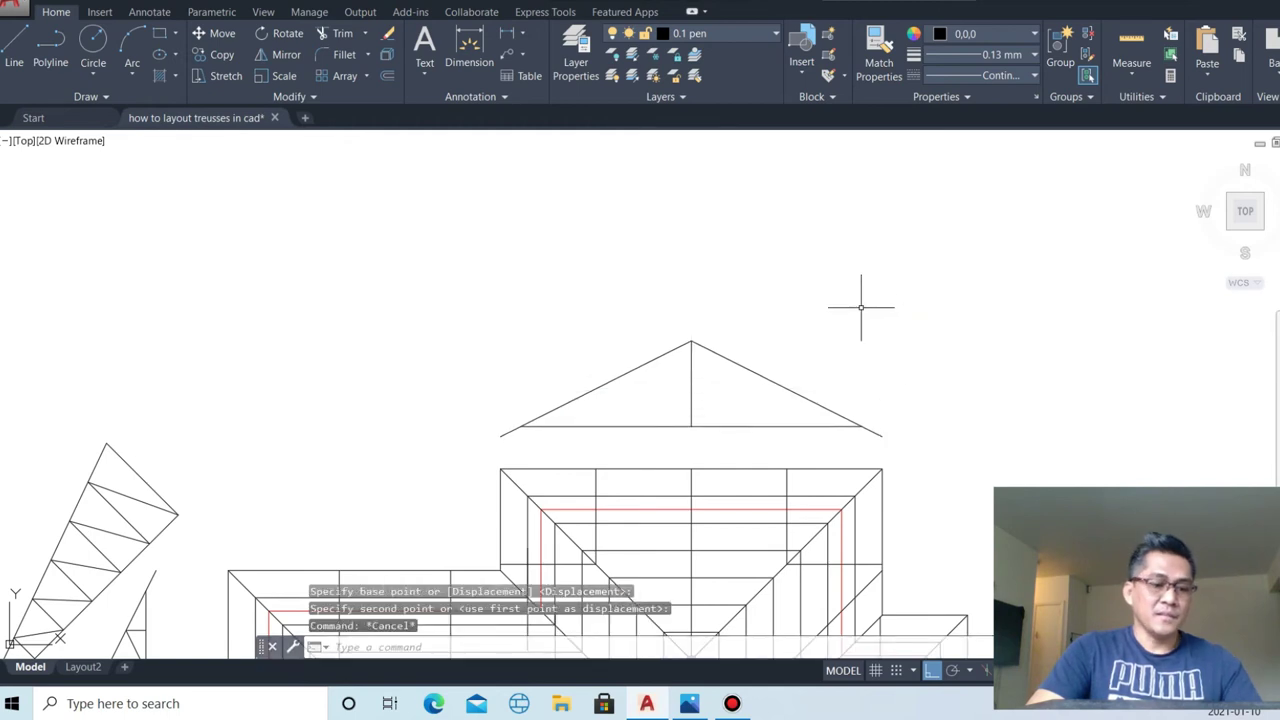
- Offset the king post by 1 in Multiple mode to create three more verticals
{"action": "type", "text": "o"}
{"action": "key", "text": "Return"}
{"action": "type", "text": "1"}
{"action": "key", "text": "Return"}
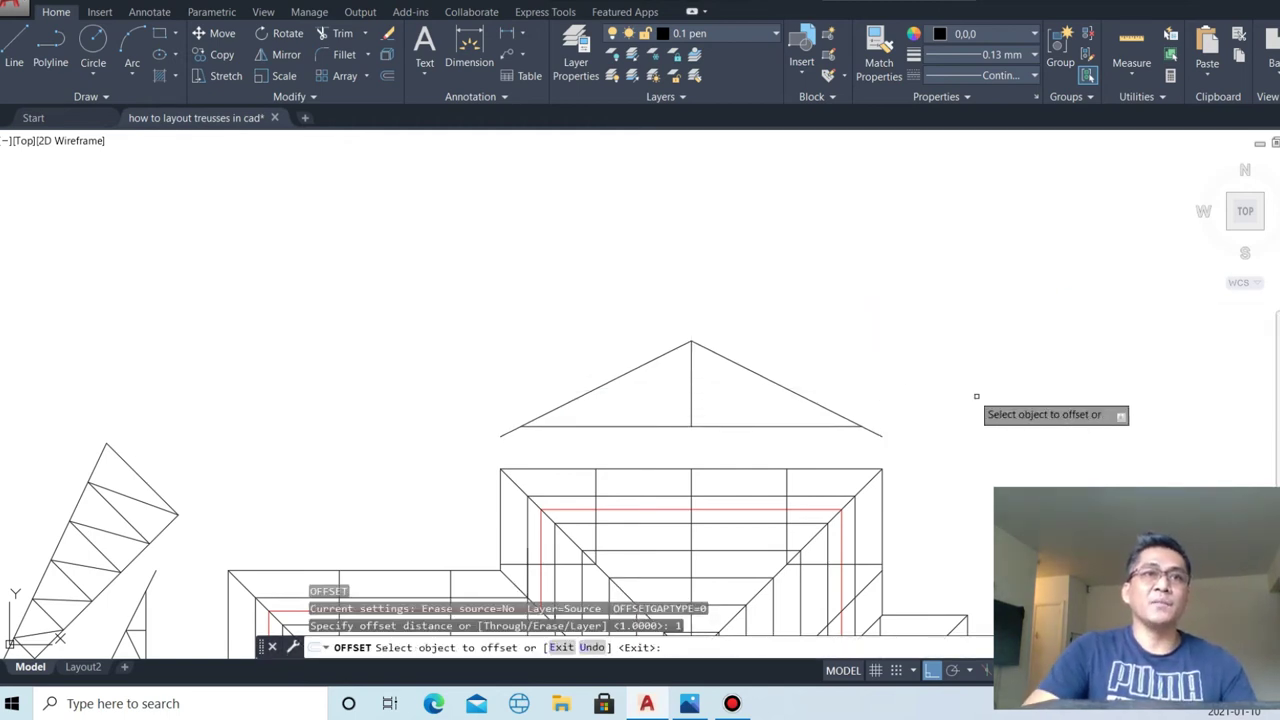
{"action": "left_click", "coordinate": [692, 372]}
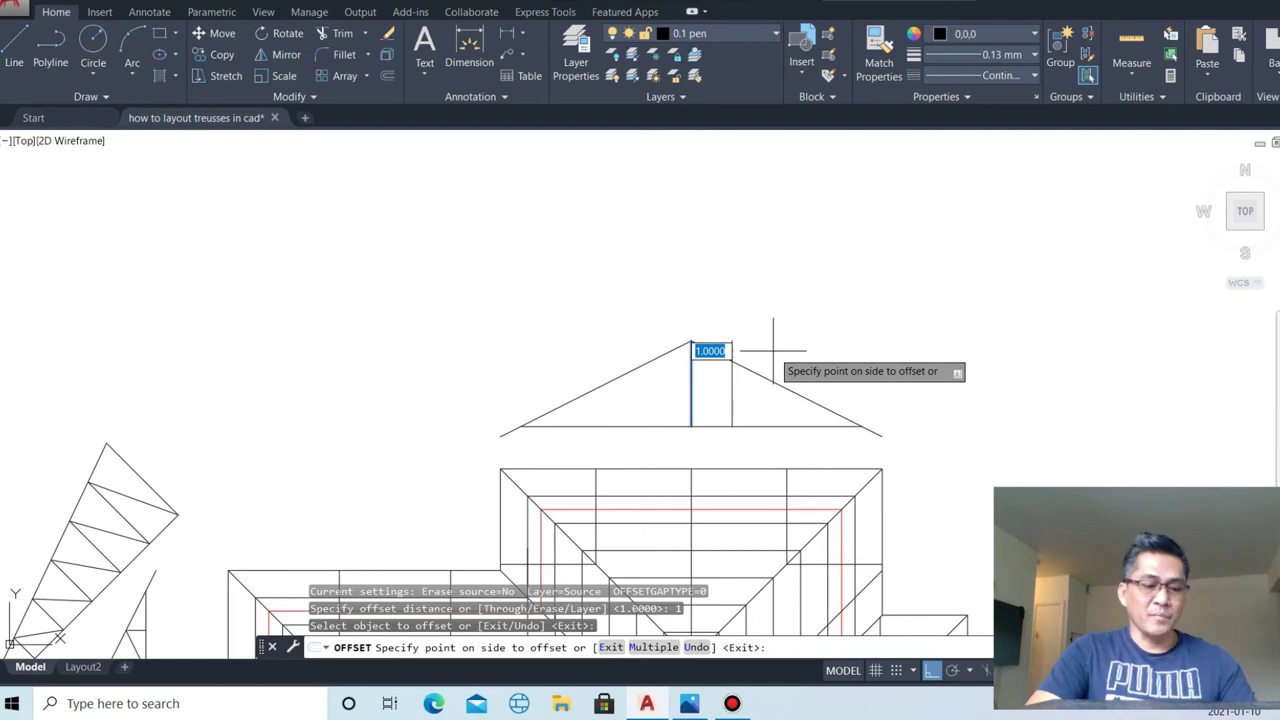
{"action": "type", "text": "m"}
{"action": "key", "text": "Return"}
{"action": "left_click", "coordinate": [851, 354]}
{"action": "left_click", "coordinate": [894, 343]}
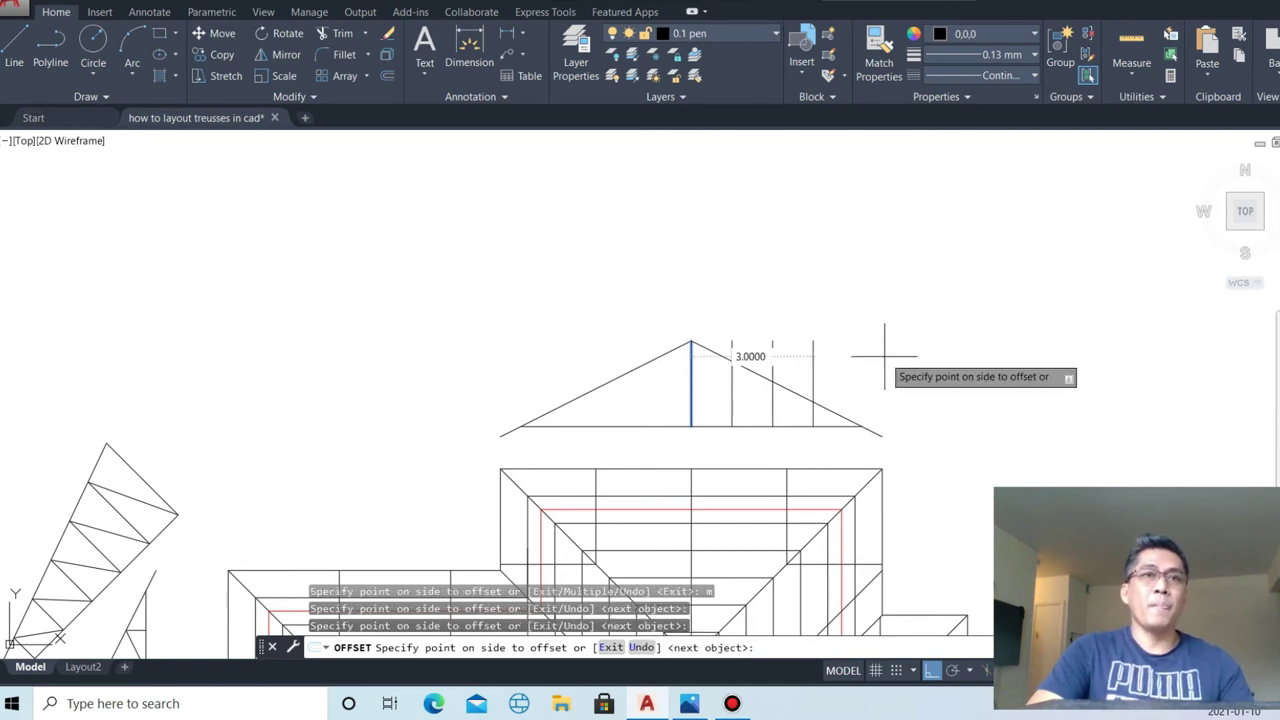
{"action": "left_click", "coordinate": [709, 266]}
{"action": "key", "text": "Escape"}
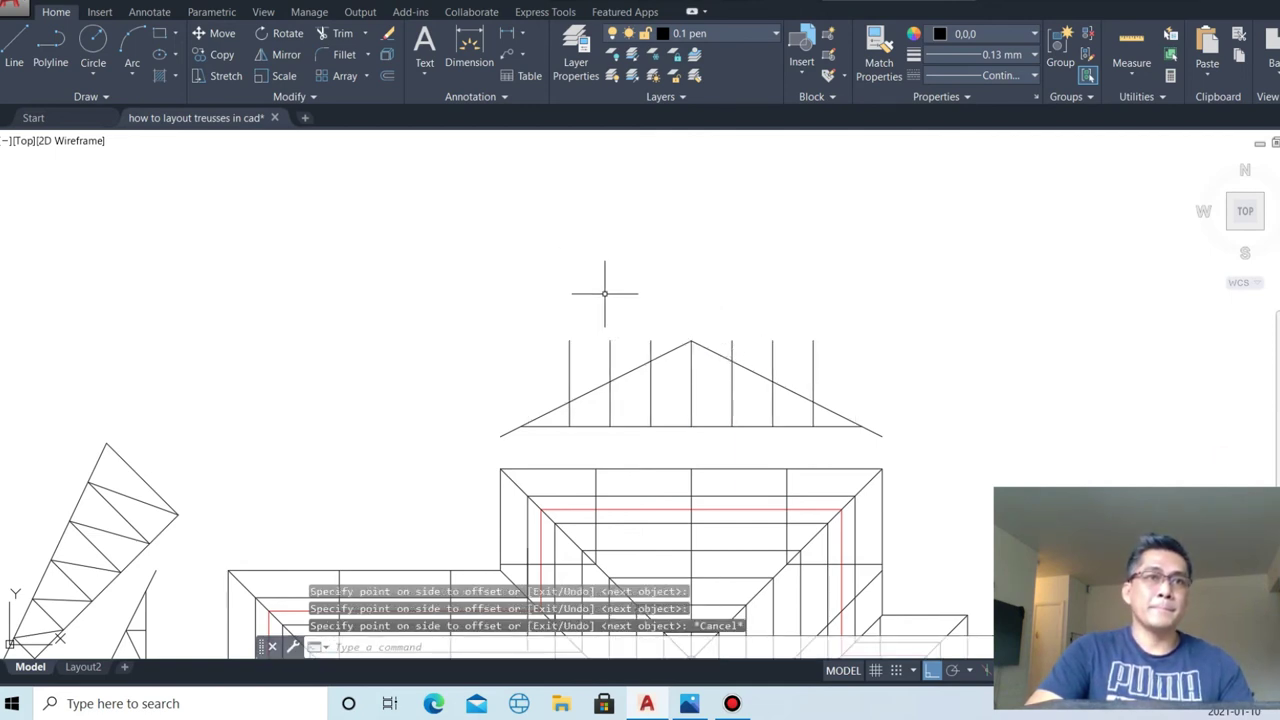
{"action": "type", "text": "tr"}
- Trim the left and right verticals where they extend above the roof
{"action": "key", "text": "Return"}
{"action": "scroll", "coordinate": [617, 330], "scroll_direction": "up", "scroll_amount": 4}
{"action": "left_click", "coordinate": [691, 294]}
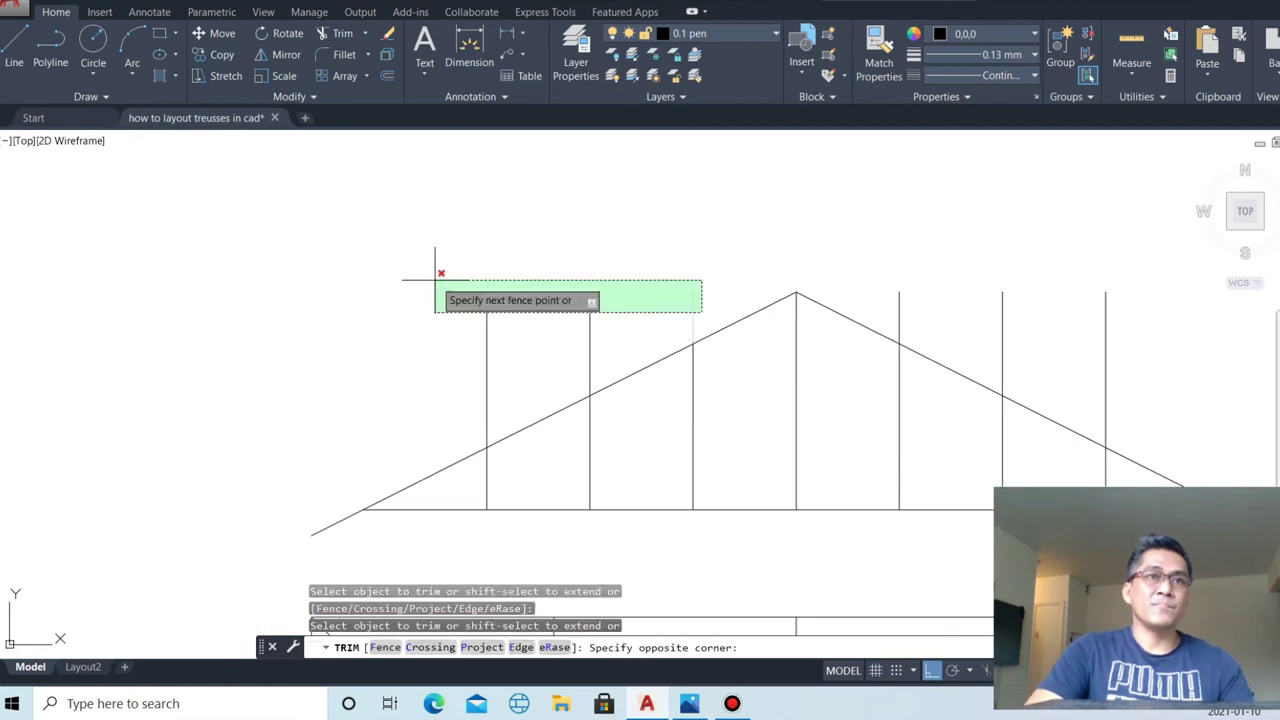
{"action": "left_click", "coordinate": [385, 245]}
{"action": "left_click", "coordinate": [1136, 312]}
{"action": "left_click", "coordinate": [894, 252]}
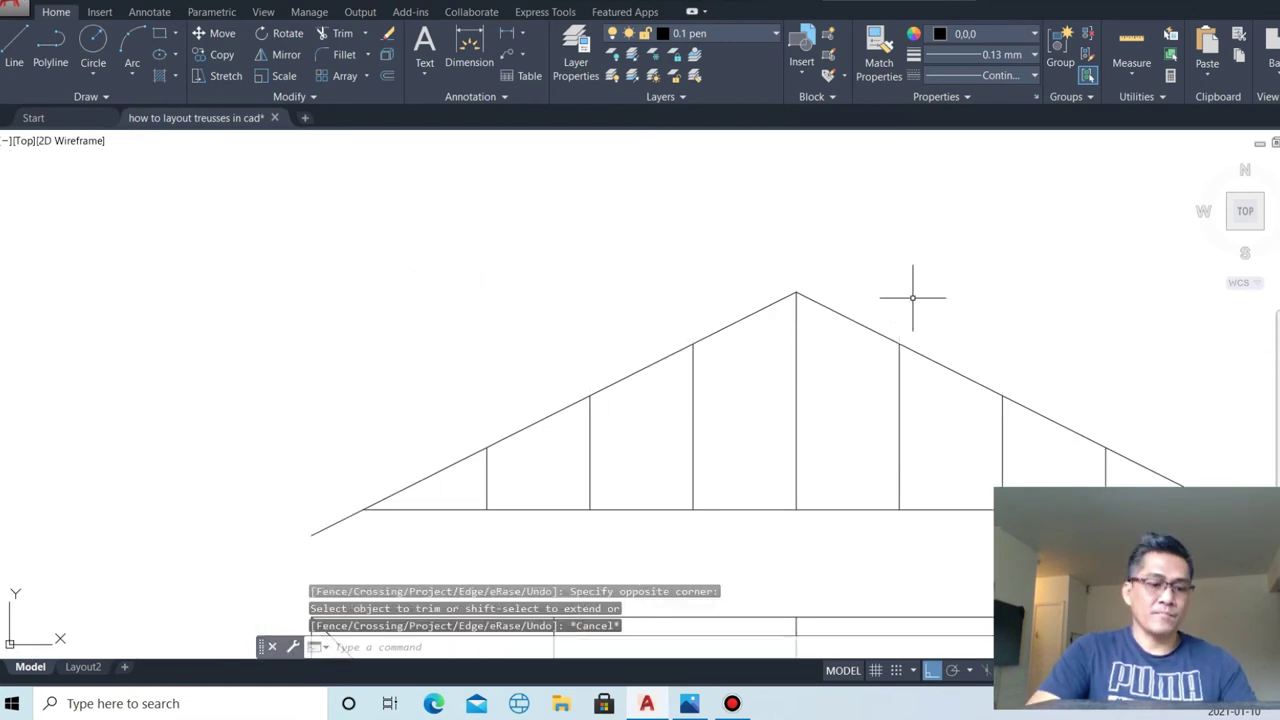
{"action": "key", "text": "Escape"}
{"action": "type", "text": "m"}
{"action": "key", "text": "Return"}
{"action": "key", "text": "Escape"}
{"action": "key", "text": "Escape"}
- Draw three diagonal webs on the left side, from vertical bases up to the roof line
{"action": "key", "text": "Return"}
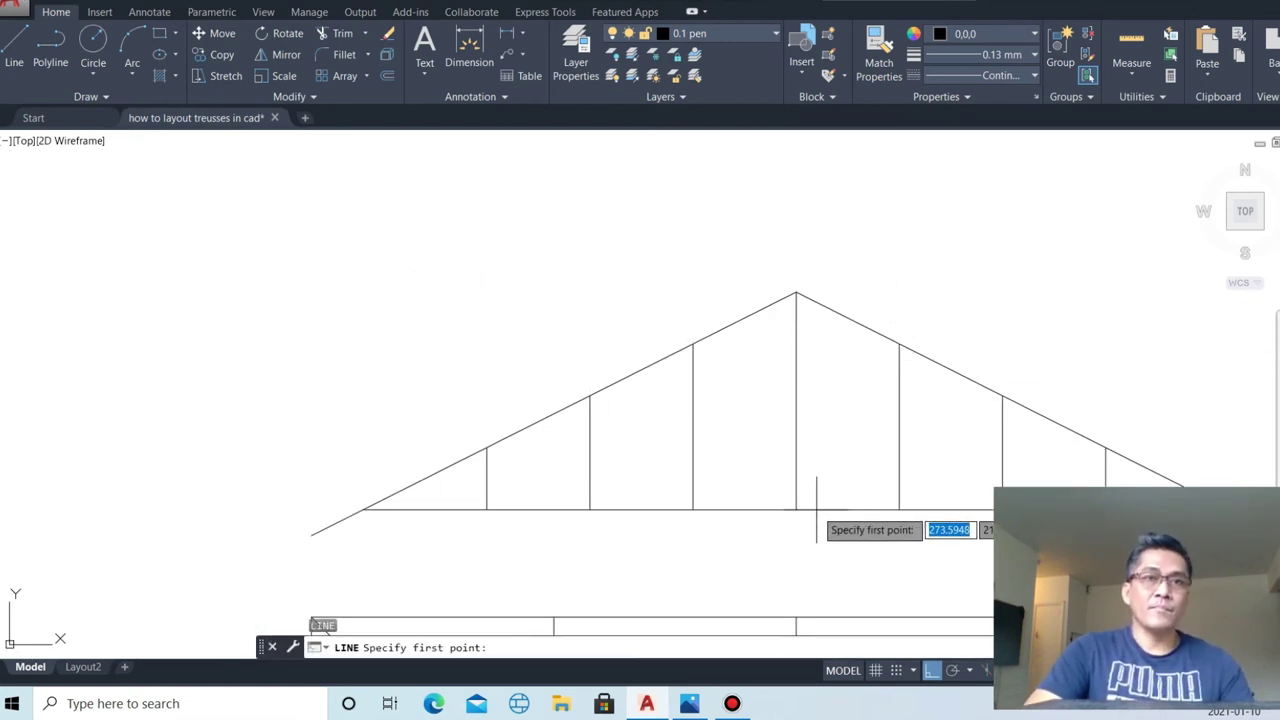
{"action": "left_click", "coordinate": [796, 509]}
{"action": "left_click", "coordinate": [693, 345]}
{"action": "key", "text": "Escape"}
{"action": "key", "text": "Return"}
{"action": "left_click", "coordinate": [693, 509]}
{"action": "left_click", "coordinate": [590, 397]}
{"action": "key", "text": "Escape"}
{"action": "key", "text": "Return"}
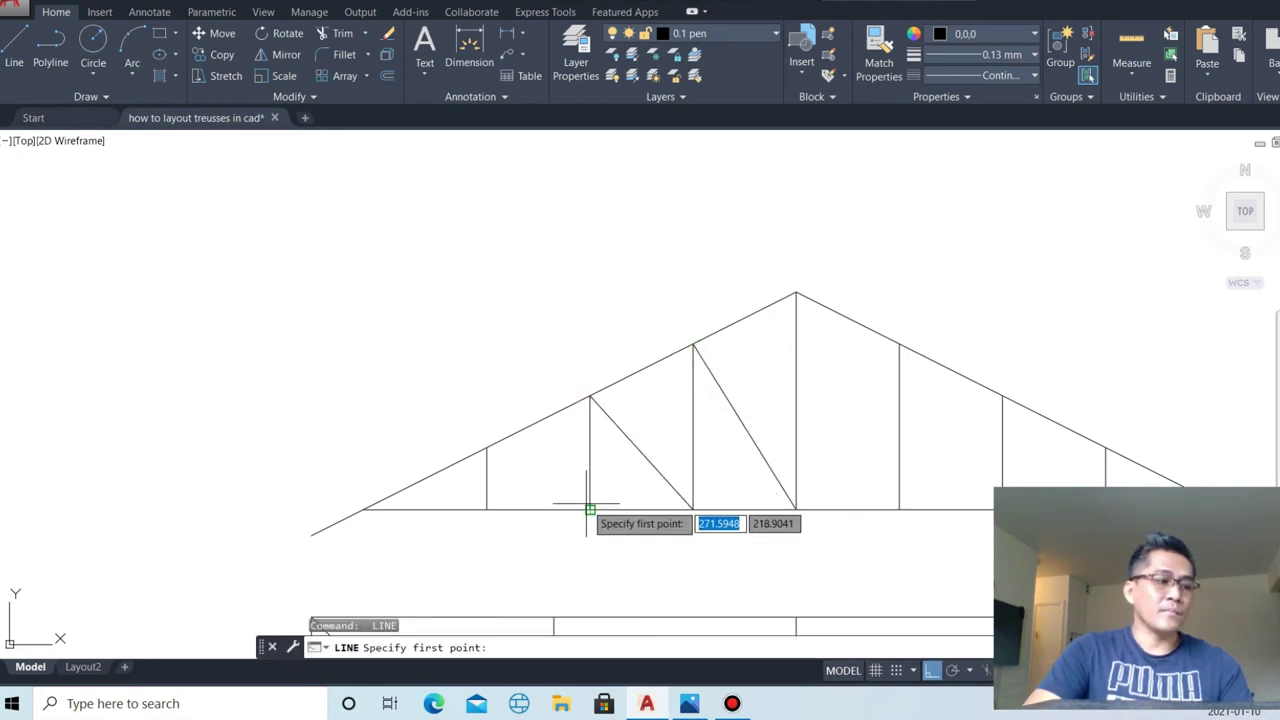
{"action": "left_click", "coordinate": [590, 509]}
{"action": "left_click", "coordinate": [487, 447]}
{"action": "key", "text": "Escape"}
- Draw webs from the king-post base to the top chord and the next vertical
{"action": "scroll", "coordinate": [491, 448], "scroll_direction": "down", "scroll_amount": 3}
{"action": "key", "text": "Return"}
{"action": "left_click", "coordinate": [682, 487]}
{"action": "left_click", "coordinate": [617, 385]}
{"action": "key", "text": "Escape"}
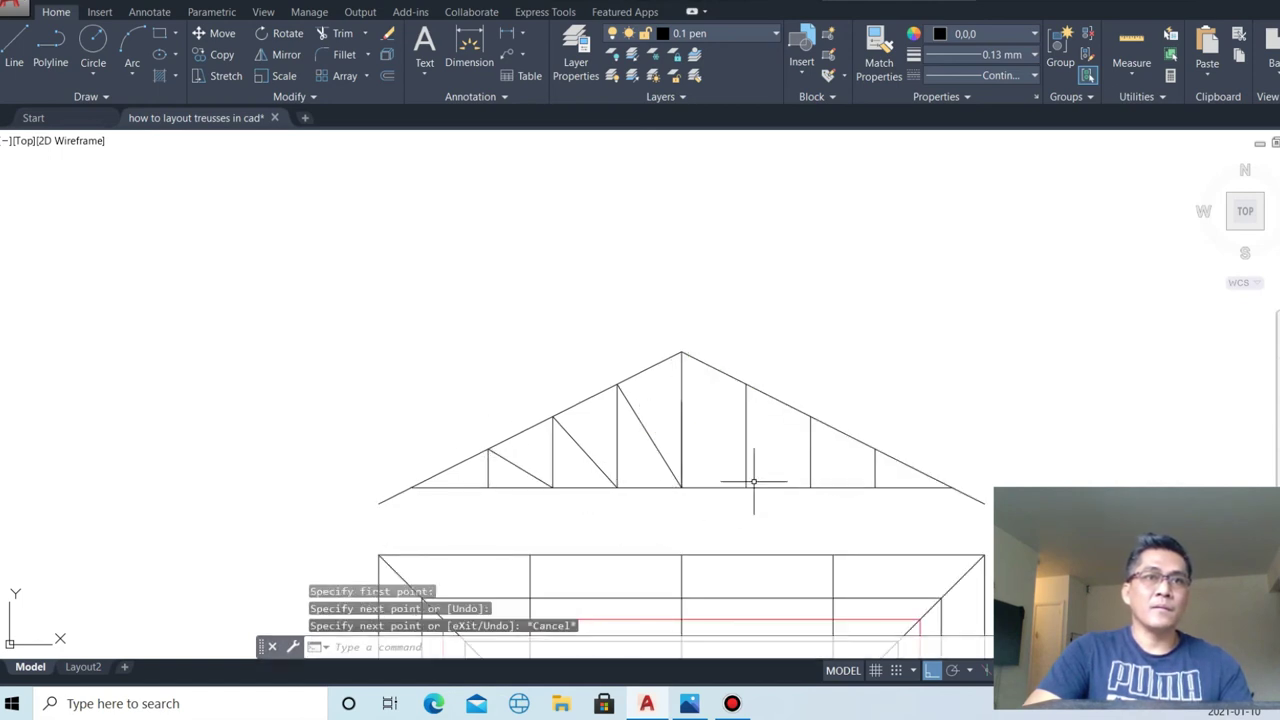
{"action": "key", "text": "Return"}
{"action": "left_click", "coordinate": [682, 487]}
{"action": "left_click", "coordinate": [746, 385]}
{"action": "left_click", "coordinate": [746, 487]}
{"action": "scroll", "coordinate": [760, 520], "scroll_direction": "up", "scroll_amount": 2}
{"action": "scroll", "coordinate": [729, 491], "scroll_direction": "up", "scroll_amount": 1}
{"action": "key", "text": "Escape"}
- Draw the last two diagonal webs on the right, from bottom chord to top chord
{"action": "key", "text": "Return"}
{"action": "left_click", "coordinate": [730, 500]}
{"action": "left_click", "coordinate": [833, 387]}
{"action": "key", "text": "Return"}
{"action": "key", "text": "Return"}
{"action": "left_click", "coordinate": [833, 500]}
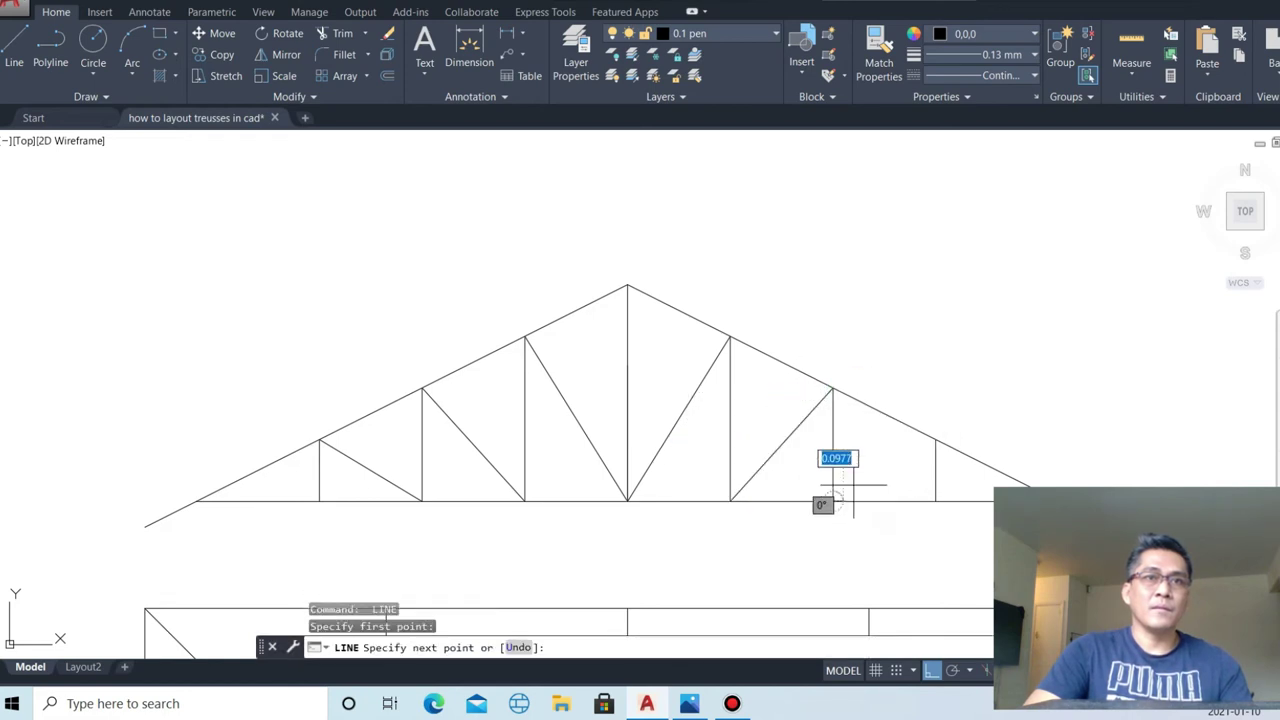
{"action": "left_click", "coordinate": [936, 442]}
{"action": "key", "text": "Escape"}
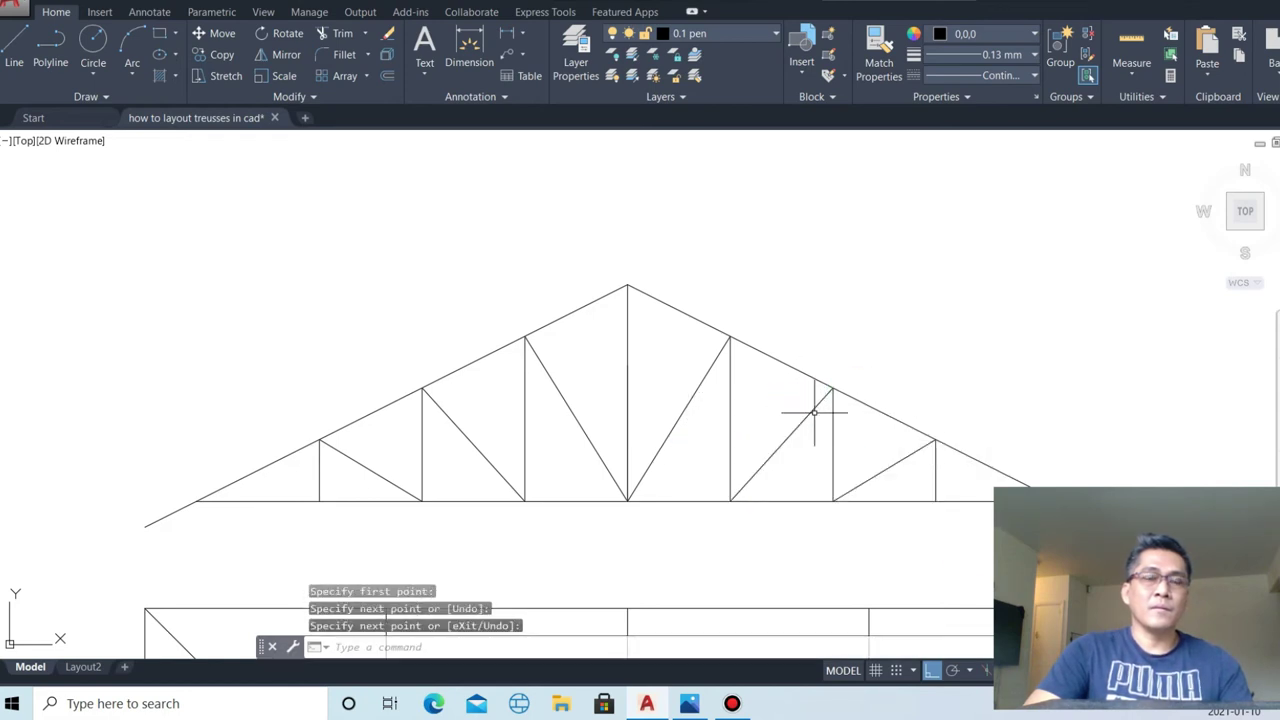
{"action": "scroll", "coordinate": [841, 384], "scroll_direction": "down", "scroll_amount": 3}
{"action": "scroll", "coordinate": [841, 384], "scroll_direction": "down", "scroll_amount": 2}
{"action": "scroll", "coordinate": [856, 436], "scroll_direction": "up", "scroll_amount": 4}
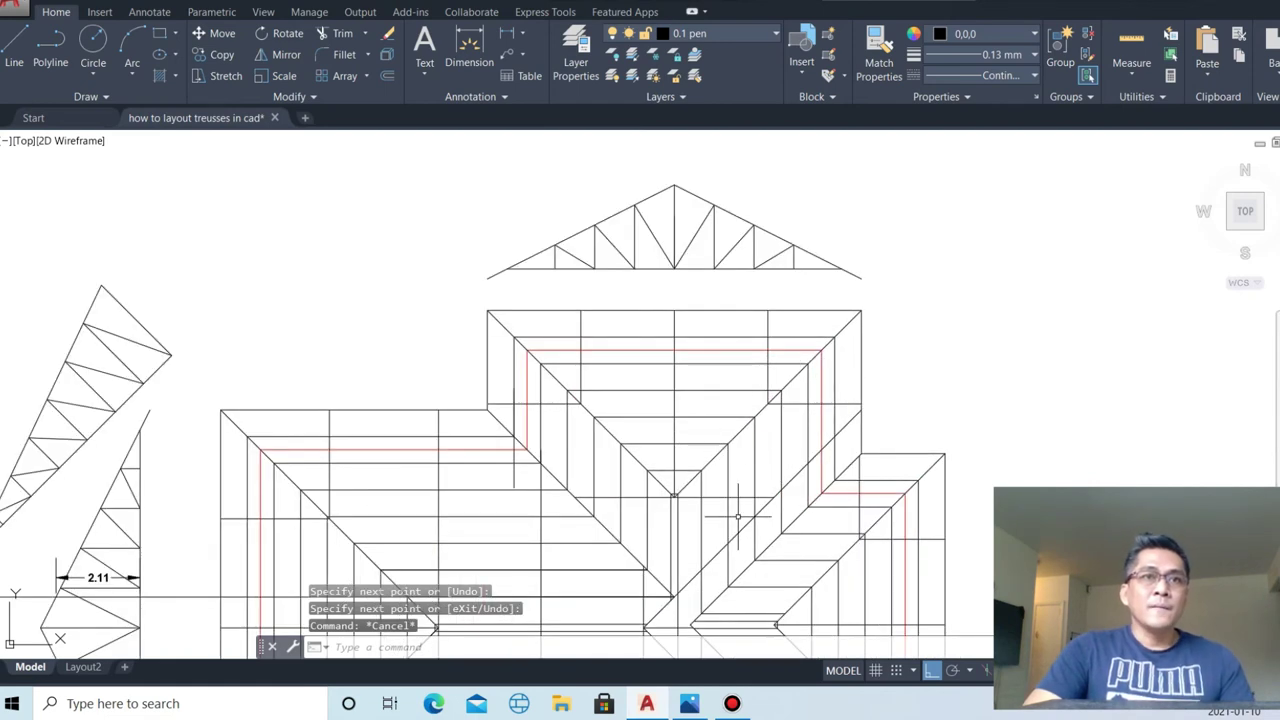
- Draw a vertical projection line from the truss chord end down into the plan
{"action": "scroll", "coordinate": [879, 279], "scroll_direction": "up", "scroll_amount": 3}
{"action": "type", "text": "l"}
{"action": "key", "text": "Return"}
{"action": "left_click", "coordinate": [819, 264]}
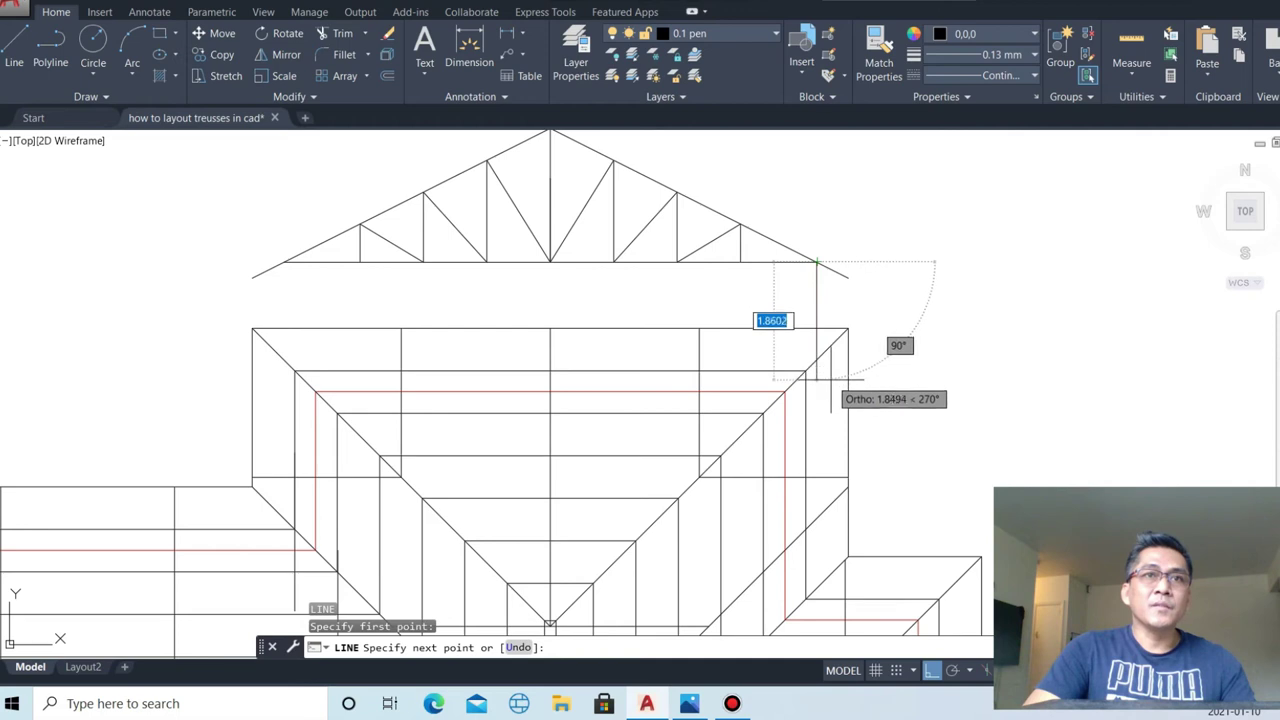
{"action": "left_click", "coordinate": [826, 330]}
{"action": "key", "text": "Escape"}
- Copy the right valley diagonal and the projection line upward at an angle with Ortho off
{"action": "left_click", "coordinate": [828, 349]}
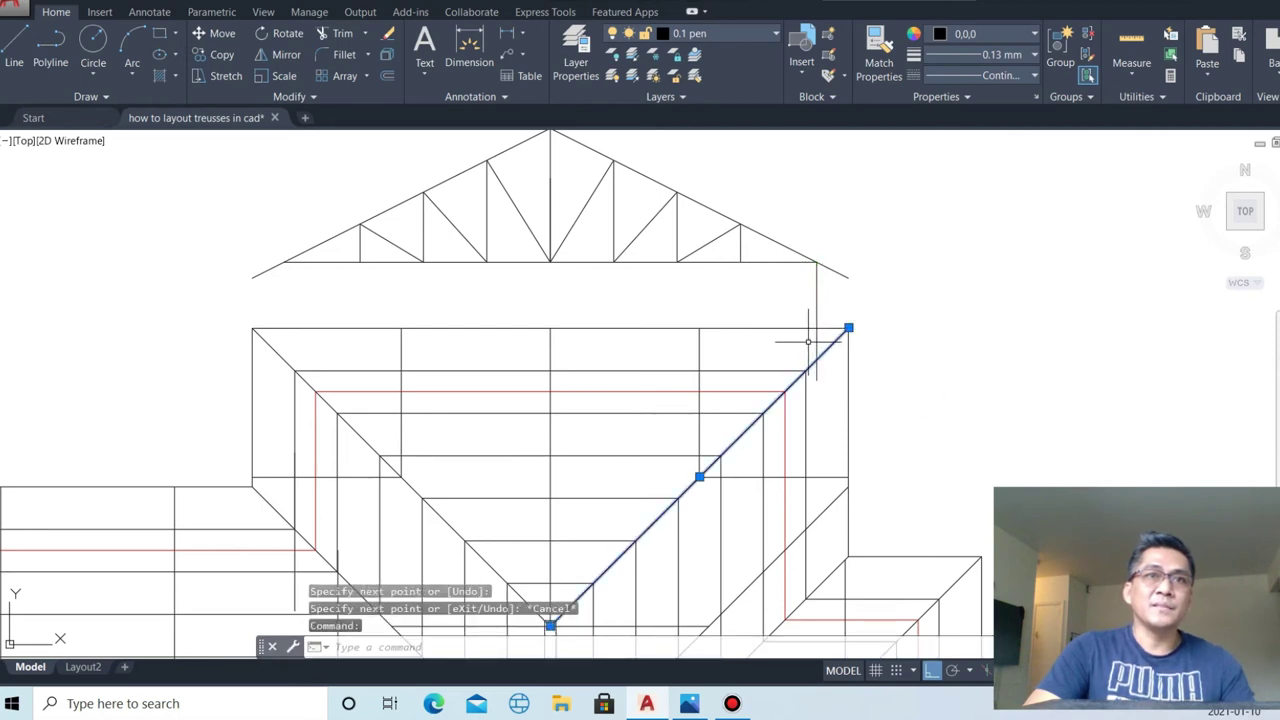
{"action": "left_click", "coordinate": [817, 340]}
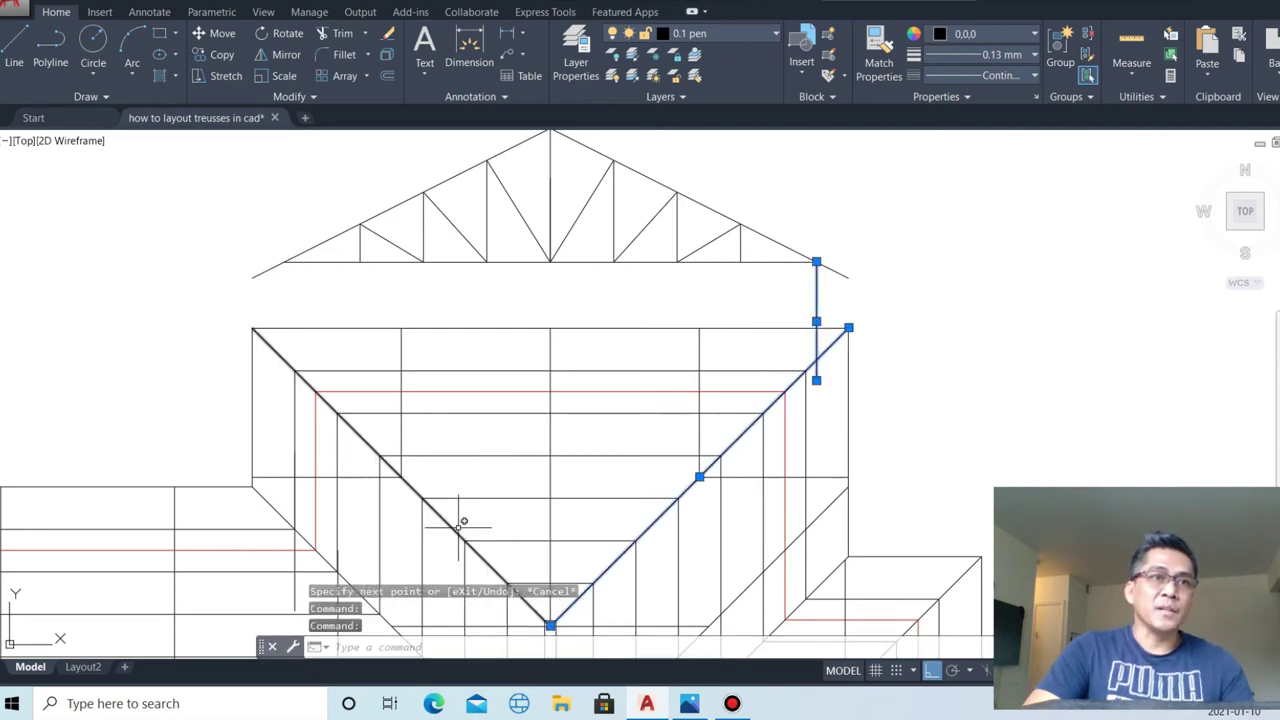
{"action": "scroll", "coordinate": [892, 537], "scroll_direction": "down", "scroll_amount": 2}
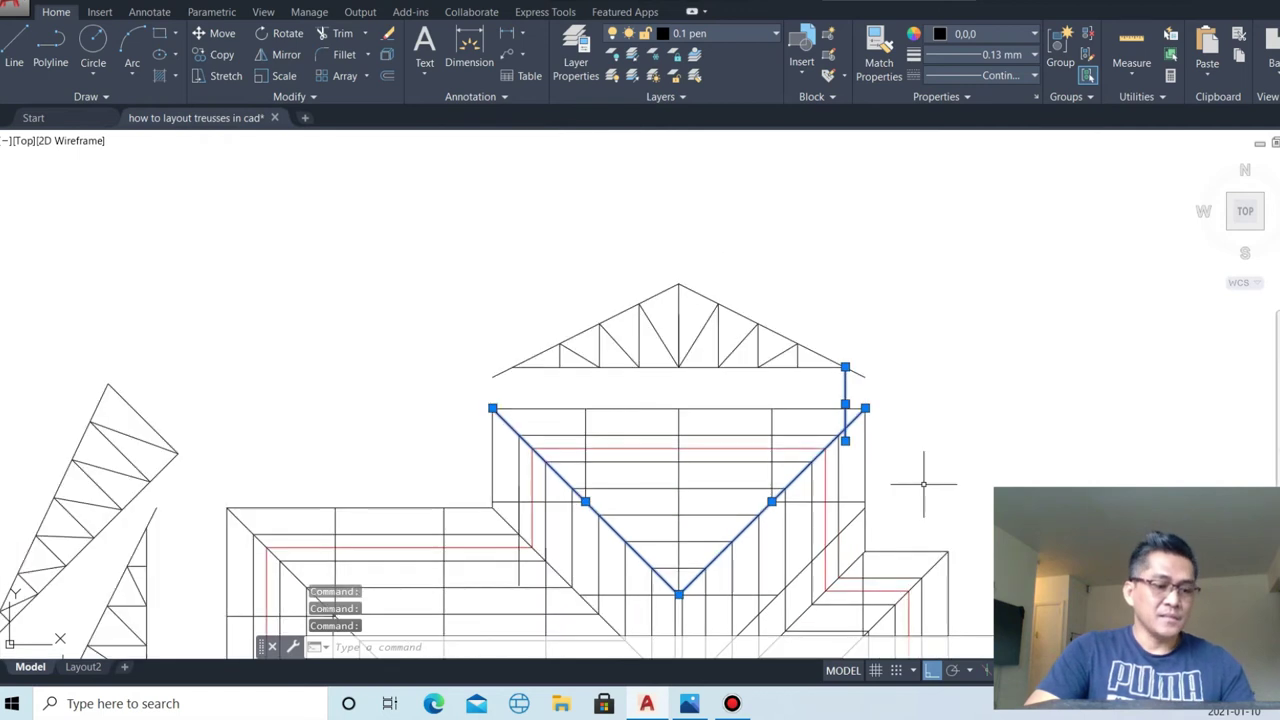
{"action": "type", "text": "Co"}
{"action": "key", "text": "Return"}
{"action": "left_click", "coordinate": [959, 480]}
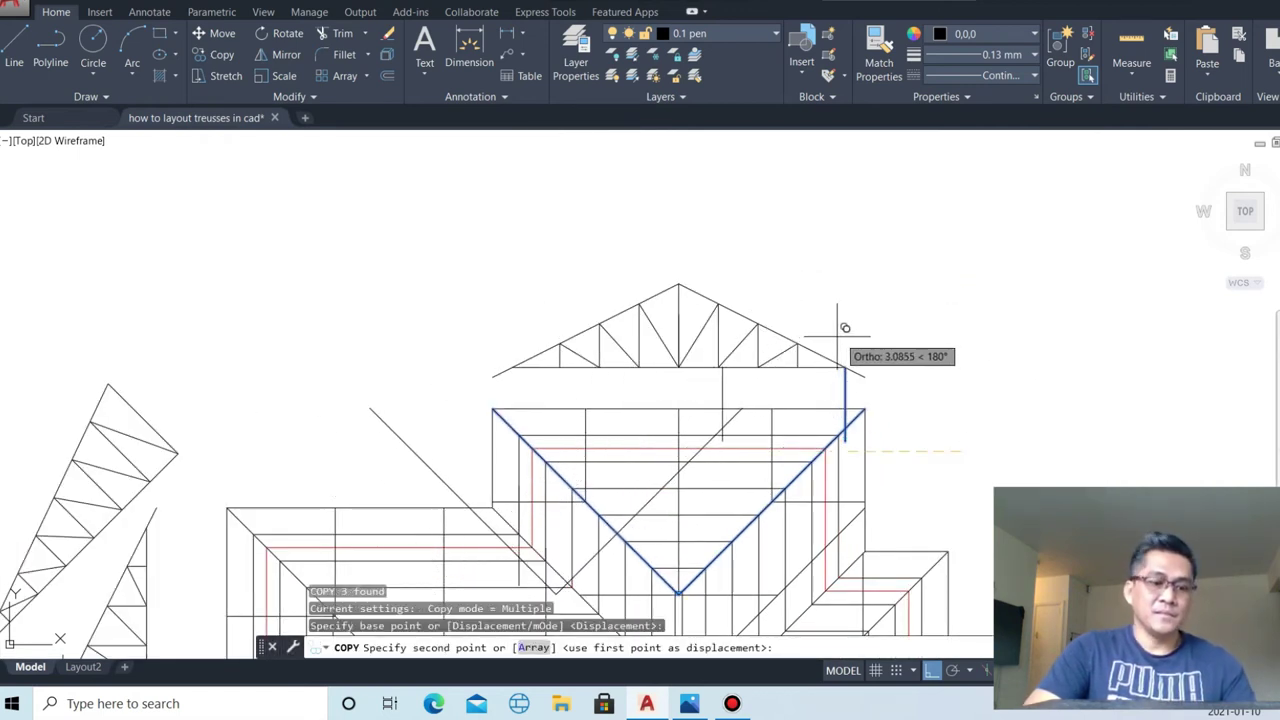
{"action": "key", "text": "F8"}
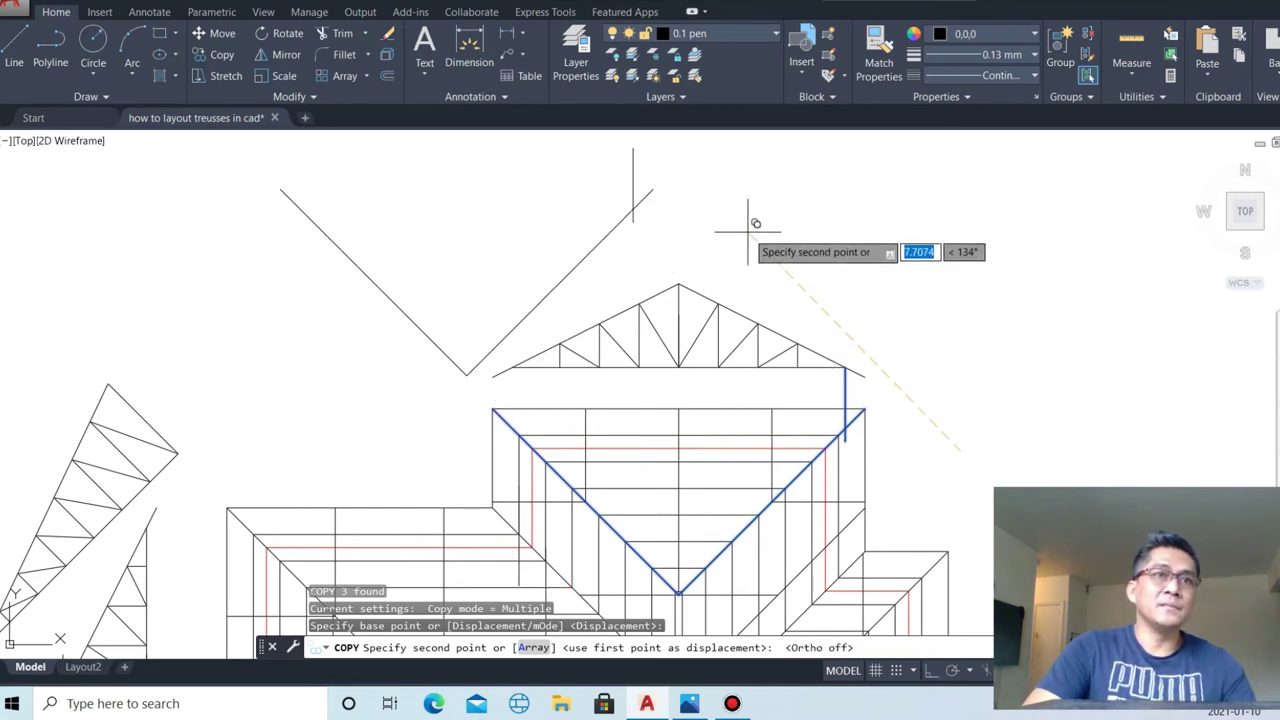
{"action": "key", "text": "Escape"}
{"action": "scroll", "coordinate": [700, 400], "scroll_direction": "down", "scroll_amount": 2}
{"action": "scroll", "coordinate": [539, 443], "scroll_direction": "up", "scroll_amount": 5}
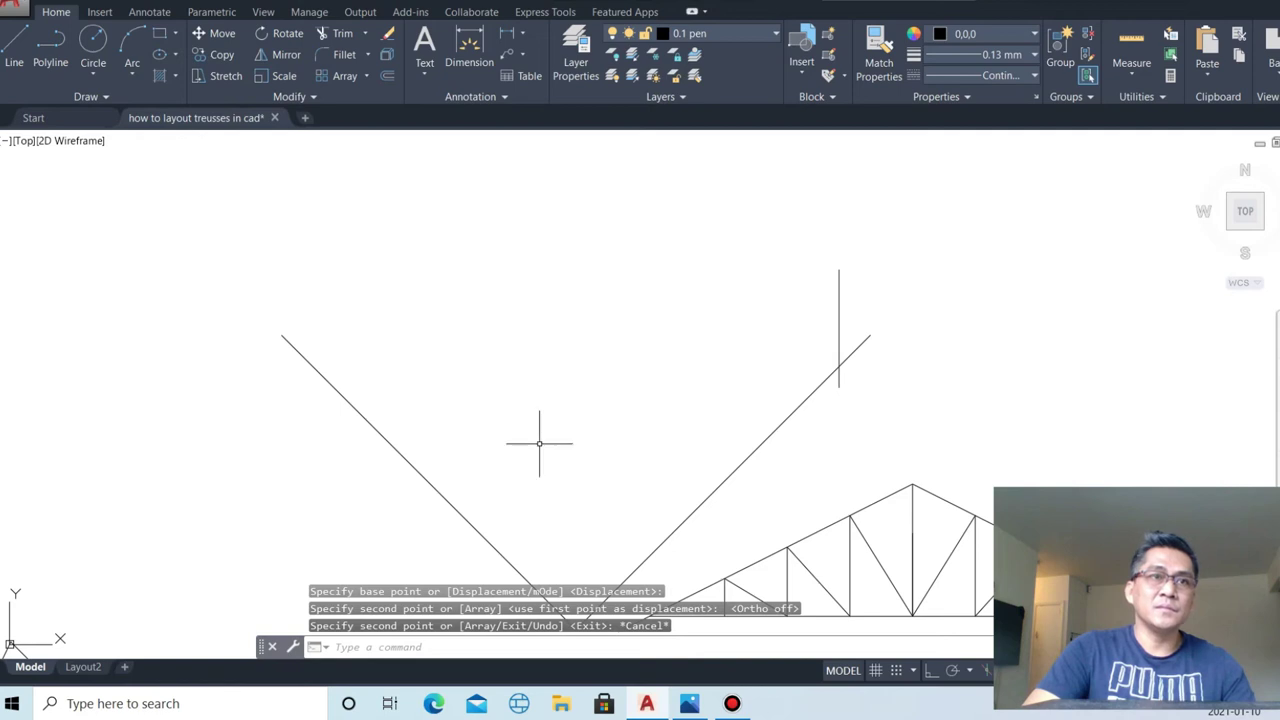
- Copy the left diagonal from its lower end to the other diagonal's end, forming a V
{"action": "left_click", "coordinate": [430, 482]}
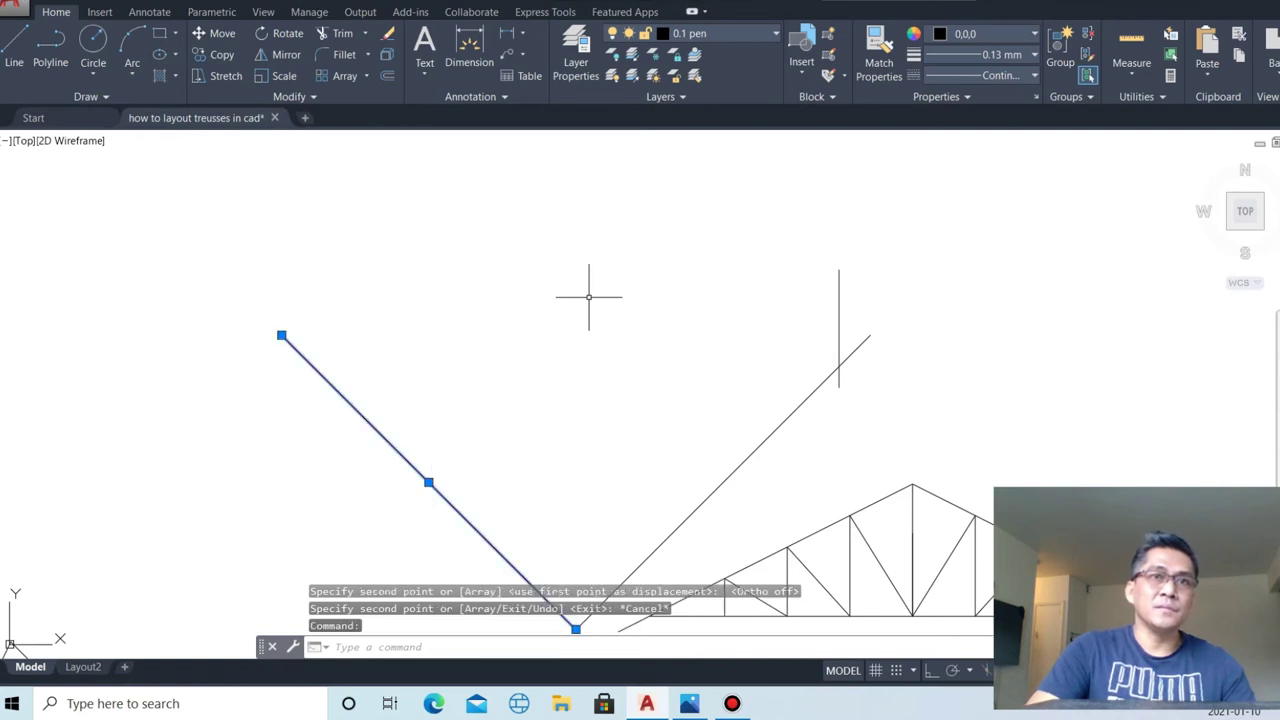
{"action": "type", "text": "co"}
{"action": "key", "text": "Return"}
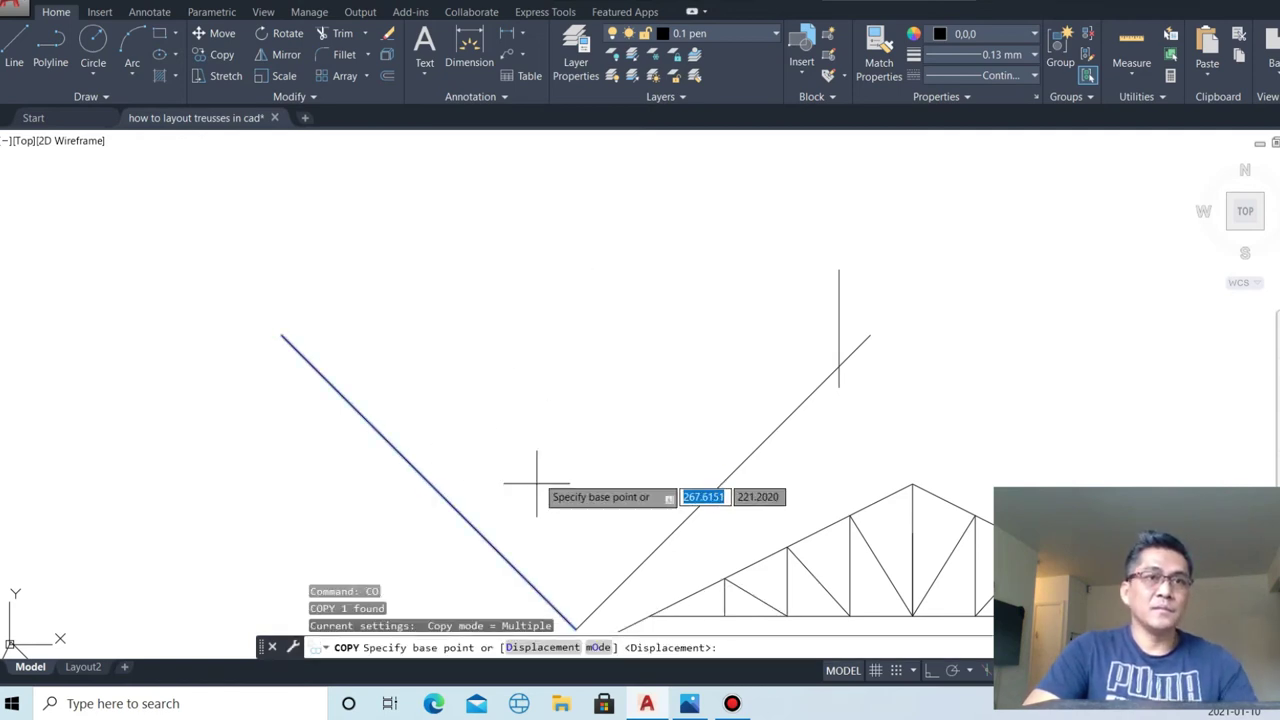
{"action": "scroll", "coordinate": [555, 460], "scroll_direction": "down", "scroll_amount": 2}
{"action": "left_click", "coordinate": [568, 532]}
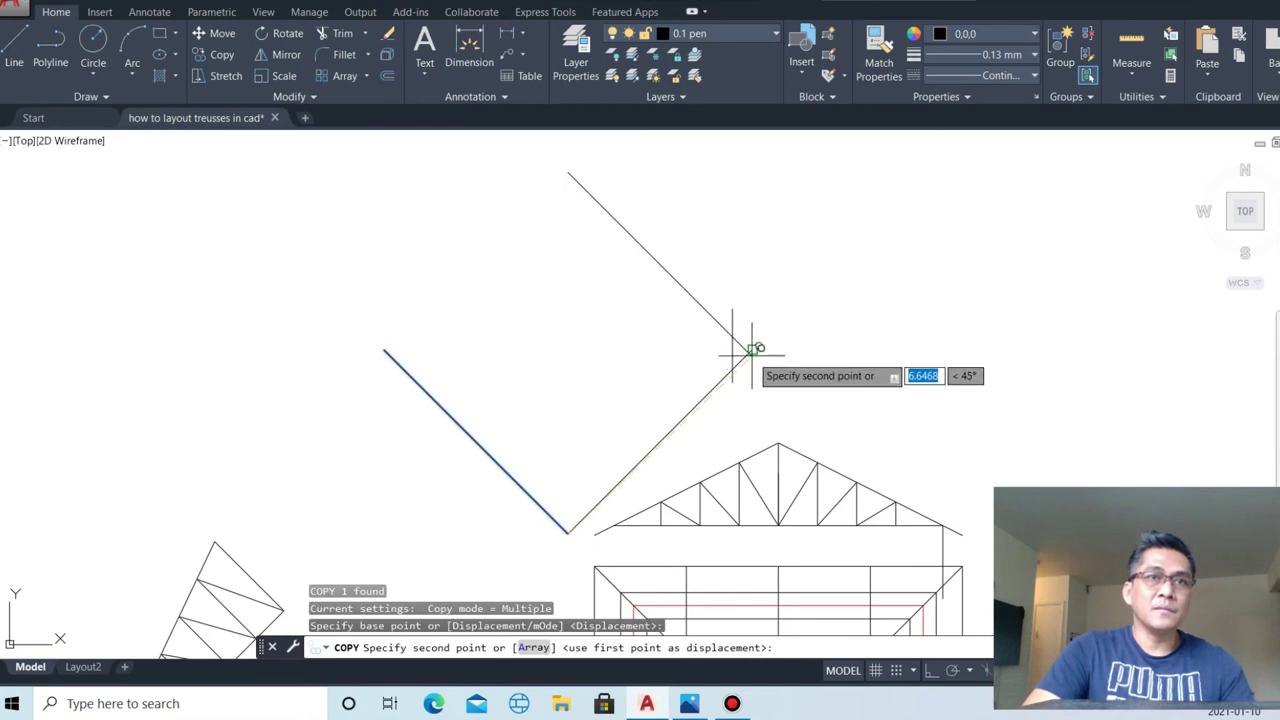
{"action": "left_click", "coordinate": [751, 349]}
{"action": "key", "text": "Escape"}
- Extend the copied diagonal down to the truss chord
{"action": "key", "text": "Return"}
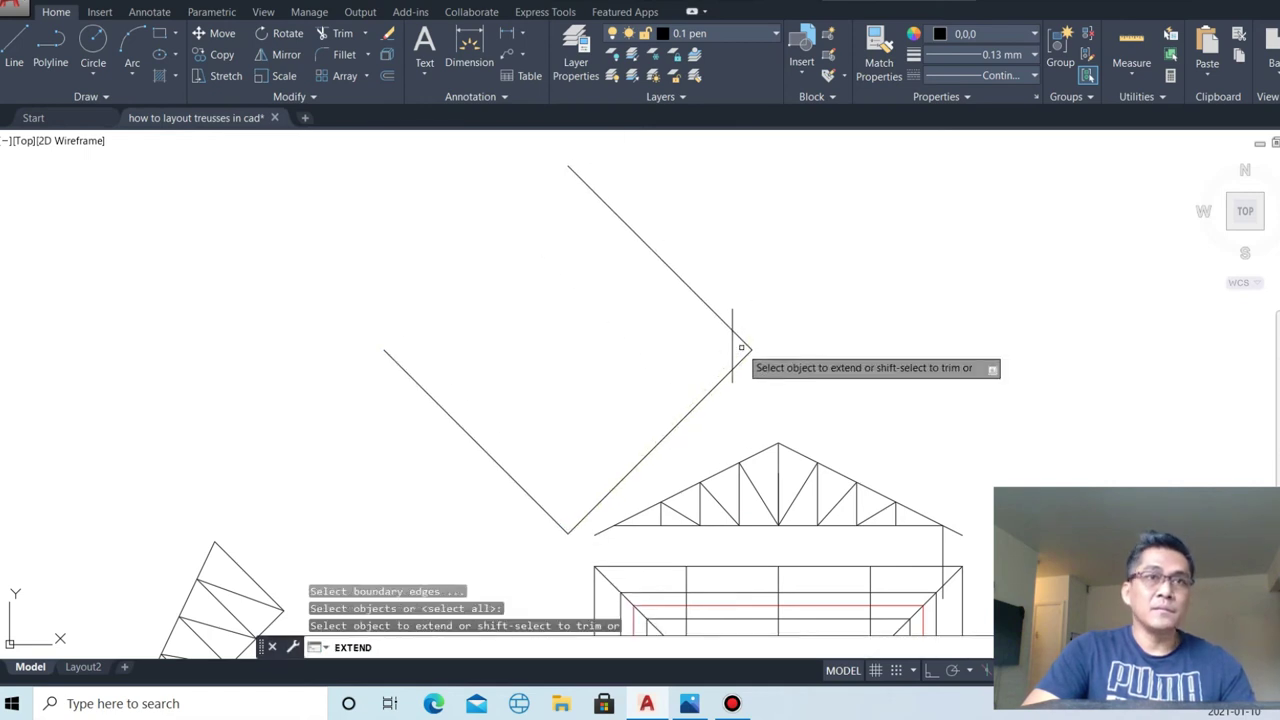
{"action": "left_click", "coordinate": [737, 336]}
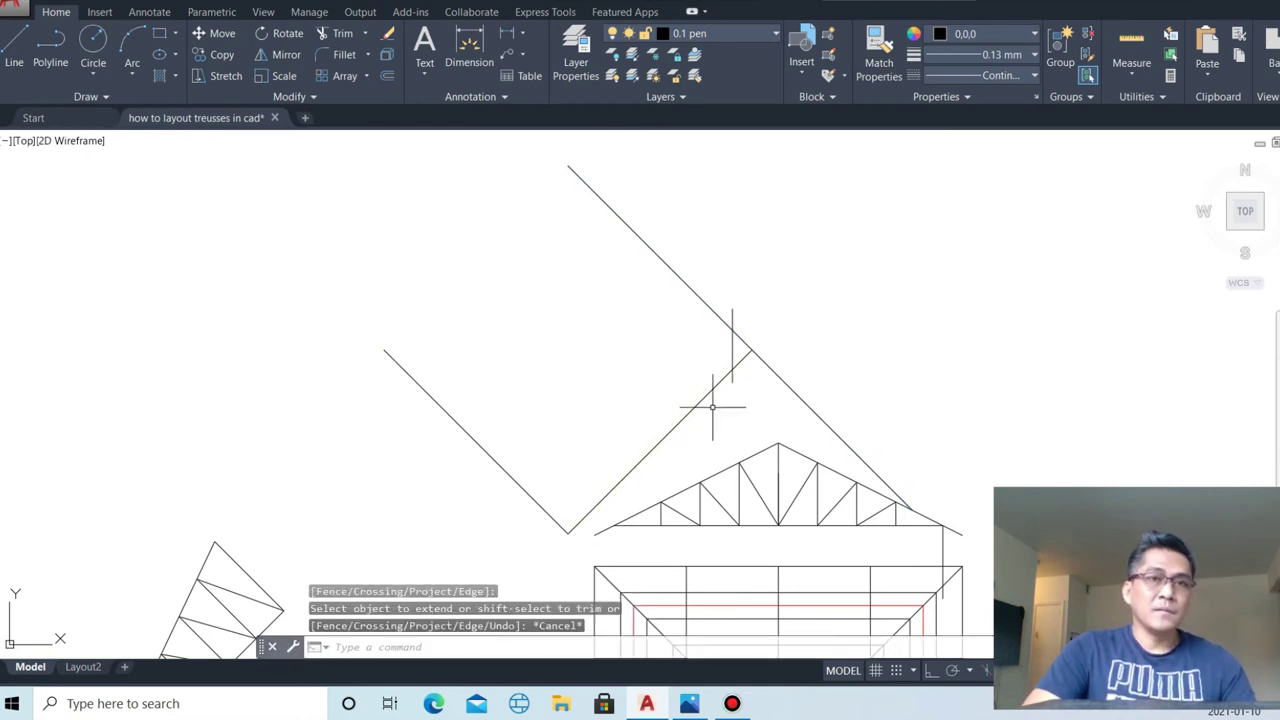
{"action": "type", "text": "o"}
{"action": "key", "text": "Return"}
{"action": "type", "text": "2.11"}
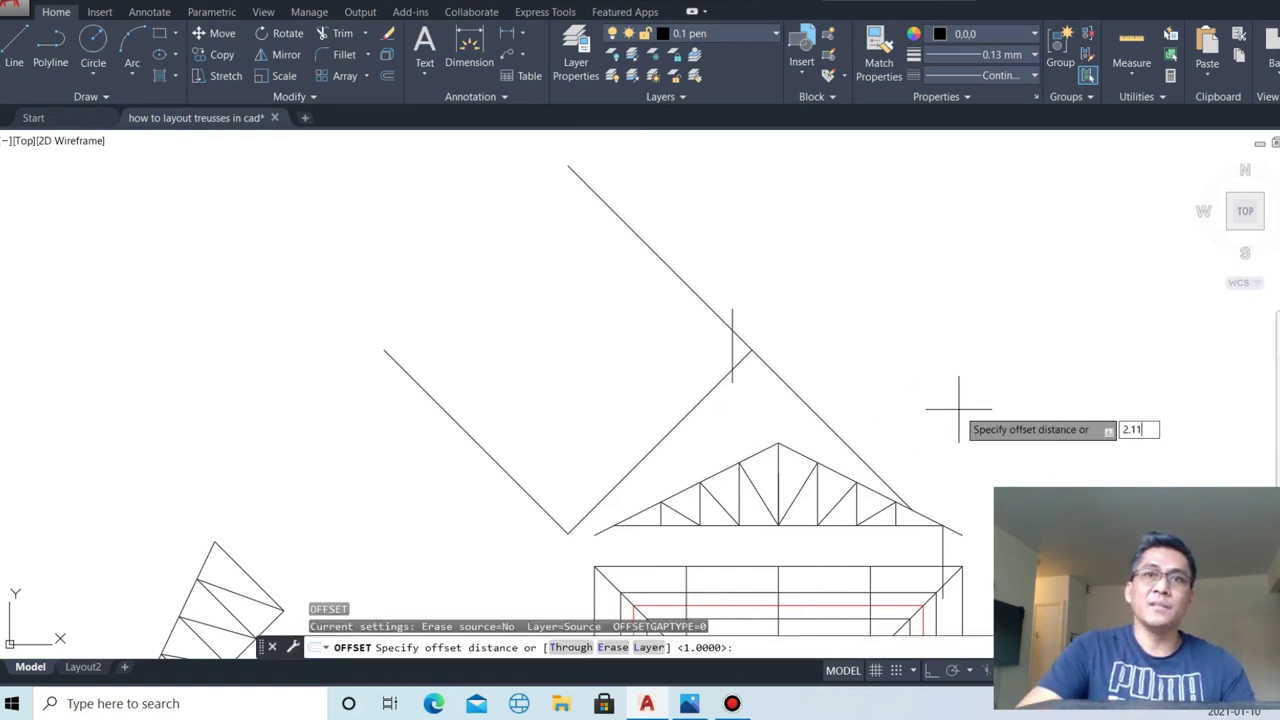
- Offset the diagonal 2.11 units to the upper left
{"action": "key", "text": "Return"}
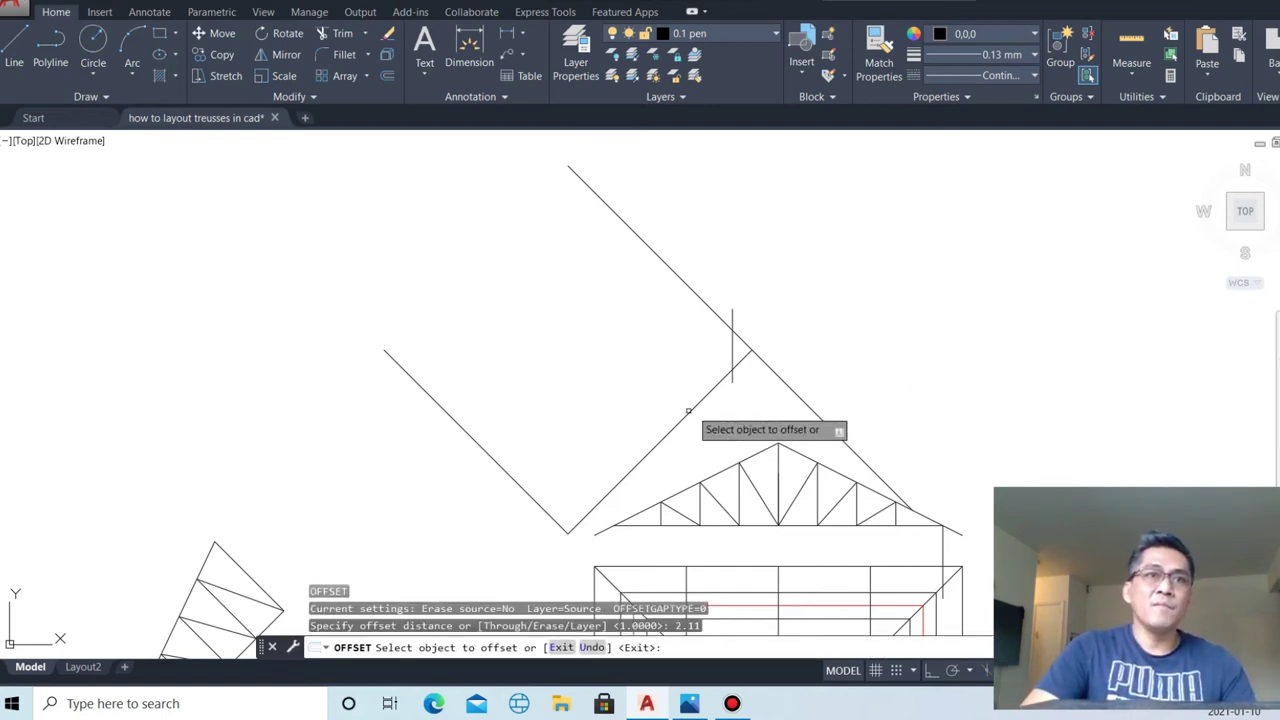
{"action": "left_click", "coordinate": [684, 413]}
{"action": "left_click", "coordinate": [632, 368]}
{"action": "key", "text": "Escape"}
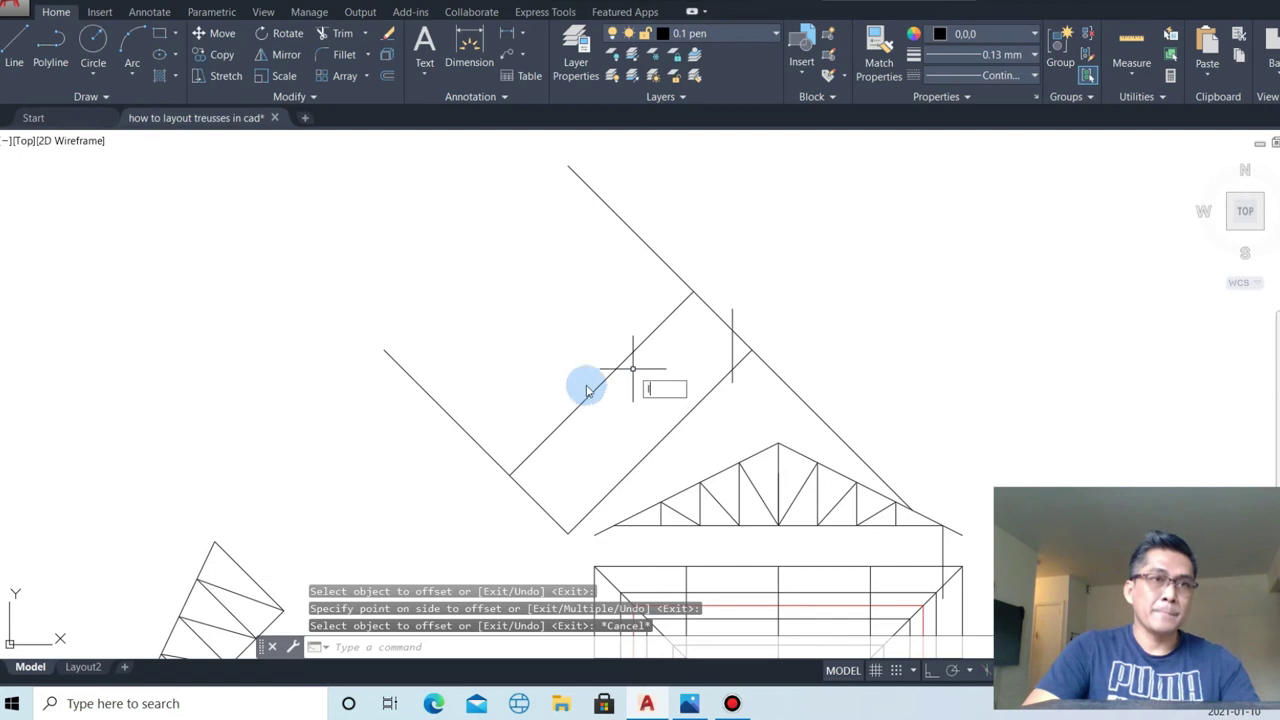
- Draw a new chord line from the offset line's end to the projection, extended to the outer diagonal
{"action": "type", "text": "l"}
{"action": "key", "text": "Return"}
{"action": "left_click", "coordinate": [510, 474]}
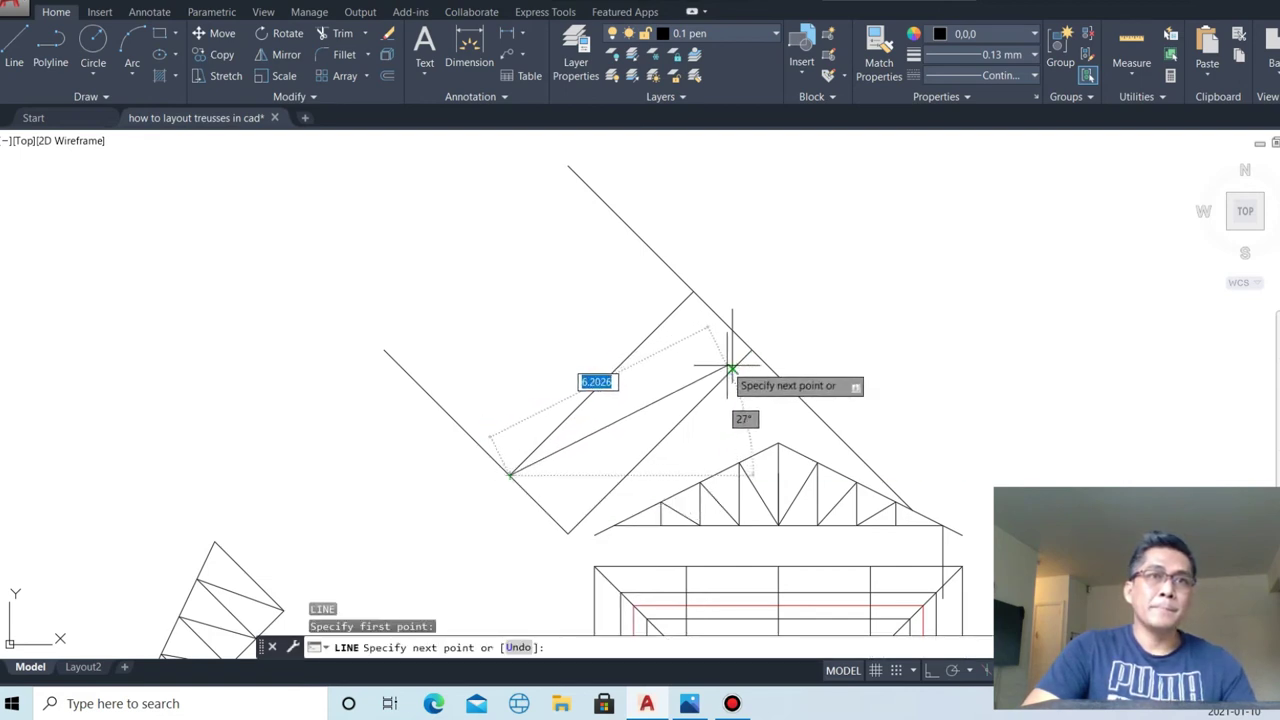
{"action": "left_click", "coordinate": [732, 370]}
{"action": "key", "text": "Escape"}
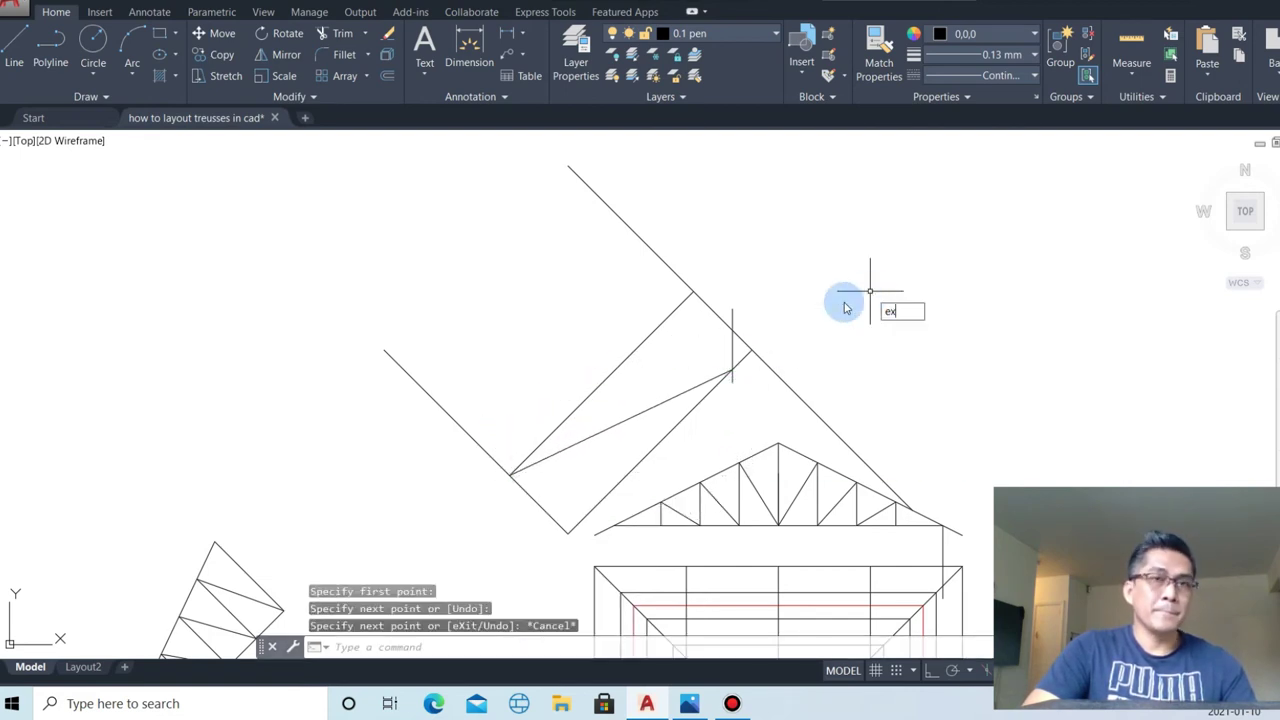
{"action": "key", "text": "Return"}
{"action": "key", "text": "Return"}
{"action": "left_click", "coordinate": [691, 389]}
{"action": "left_click", "coordinate": [686, 377]}
{"action": "key", "text": "Escape"}
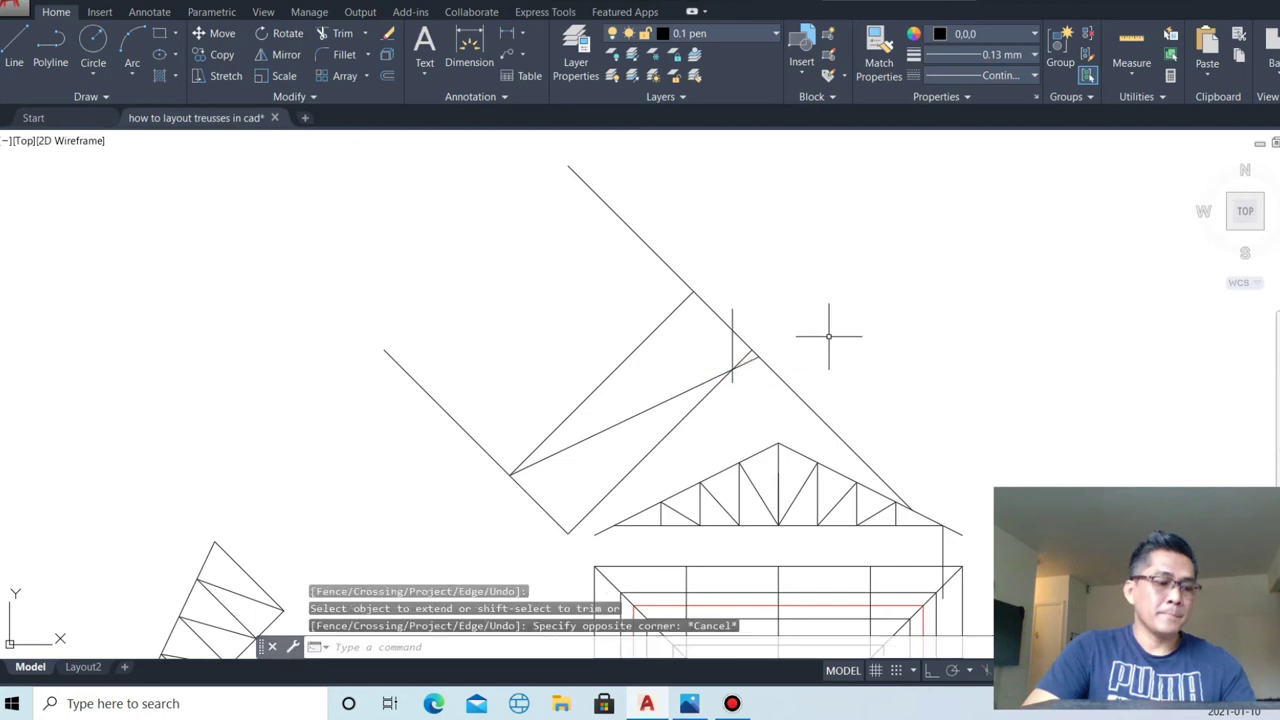
- Erase the long outer diagonal and trim the vertical line above the intersection
{"action": "left_click", "coordinate": [846, 446]}
{"action": "type", "text": "e"}
{"action": "key", "text": "Return"}
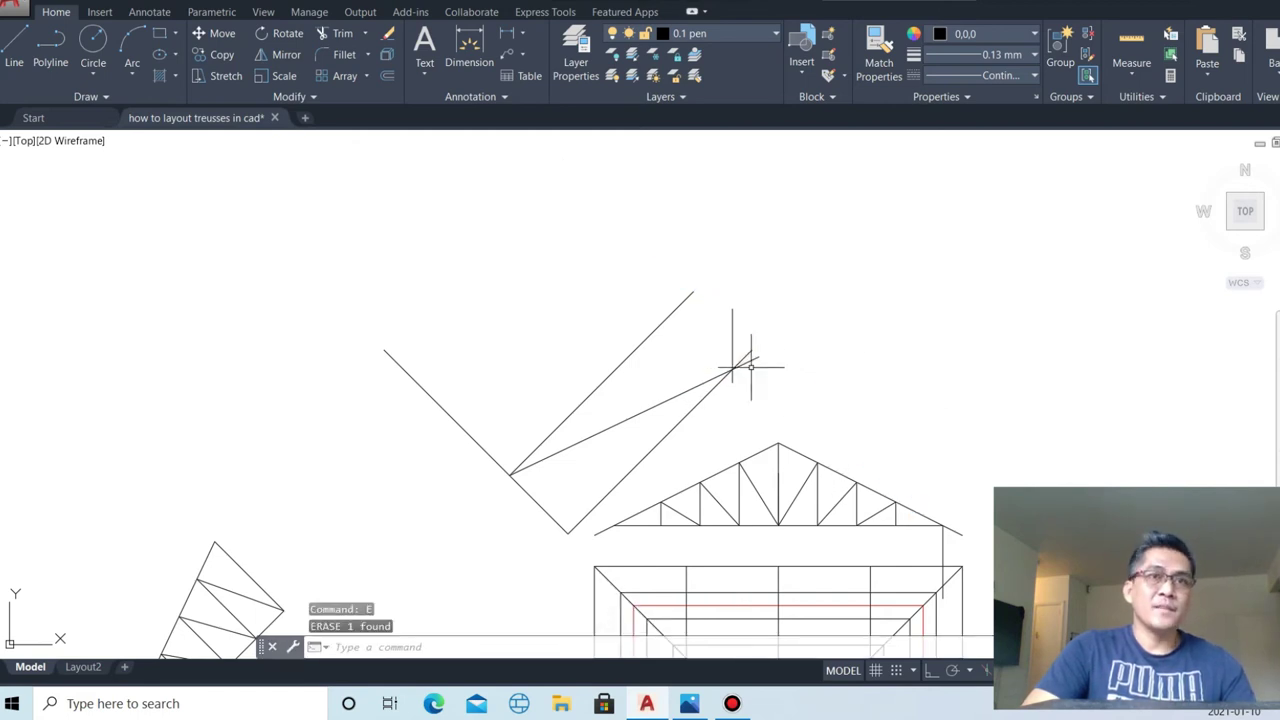
{"action": "scroll", "coordinate": [740, 358], "scroll_direction": "up", "scroll_amount": 2}
{"action": "key", "text": "Return"}
{"action": "scroll", "coordinate": [745, 350], "scroll_direction": "up", "scroll_amount": 2}
{"action": "left_click", "coordinate": [763, 331]}
{"action": "left_click", "coordinate": [655, 320]}
{"action": "key", "text": "Escape"}
- Erase the short vertical stub and the long upper diagonal line
{"action": "left_click", "coordinate": [689, 461]}
{"action": "left_click", "coordinate": [671, 434]}
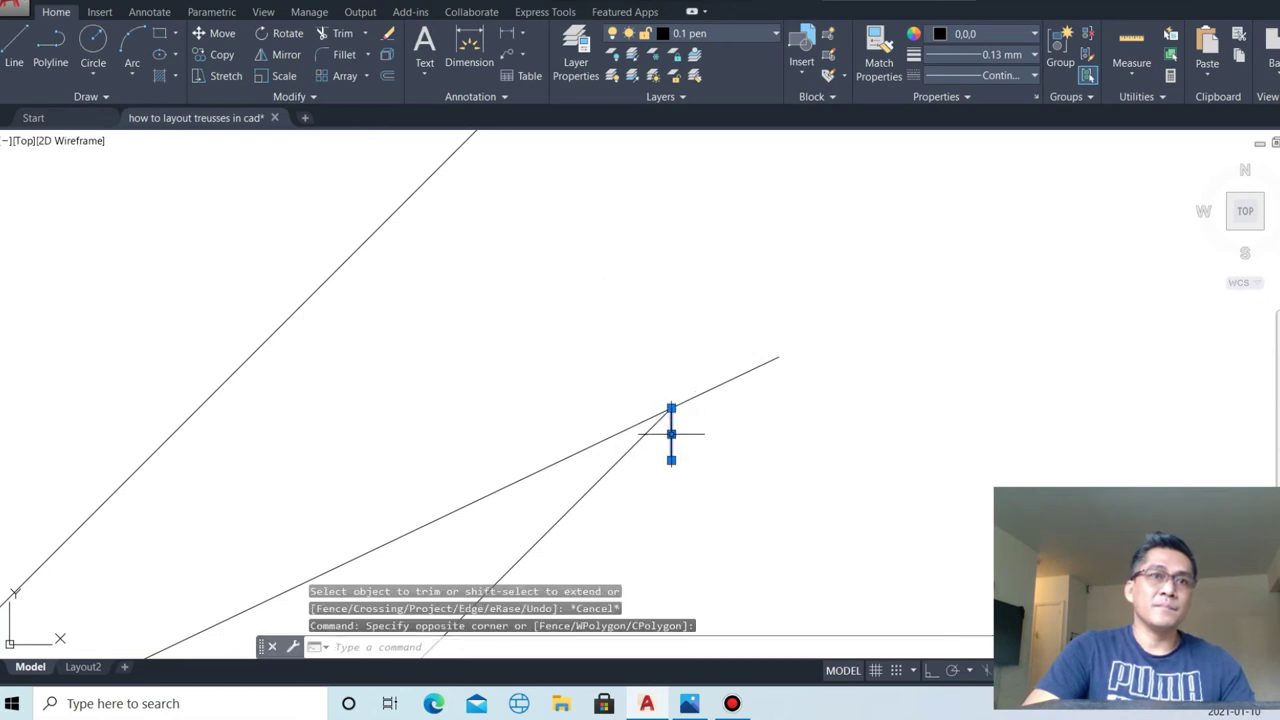
{"action": "type", "text": "e"}
{"action": "key", "text": "Return"}
{"action": "scroll", "coordinate": [540, 333], "scroll_direction": "down", "scroll_amount": 1}
{"action": "left_click", "coordinate": [412, 287]}
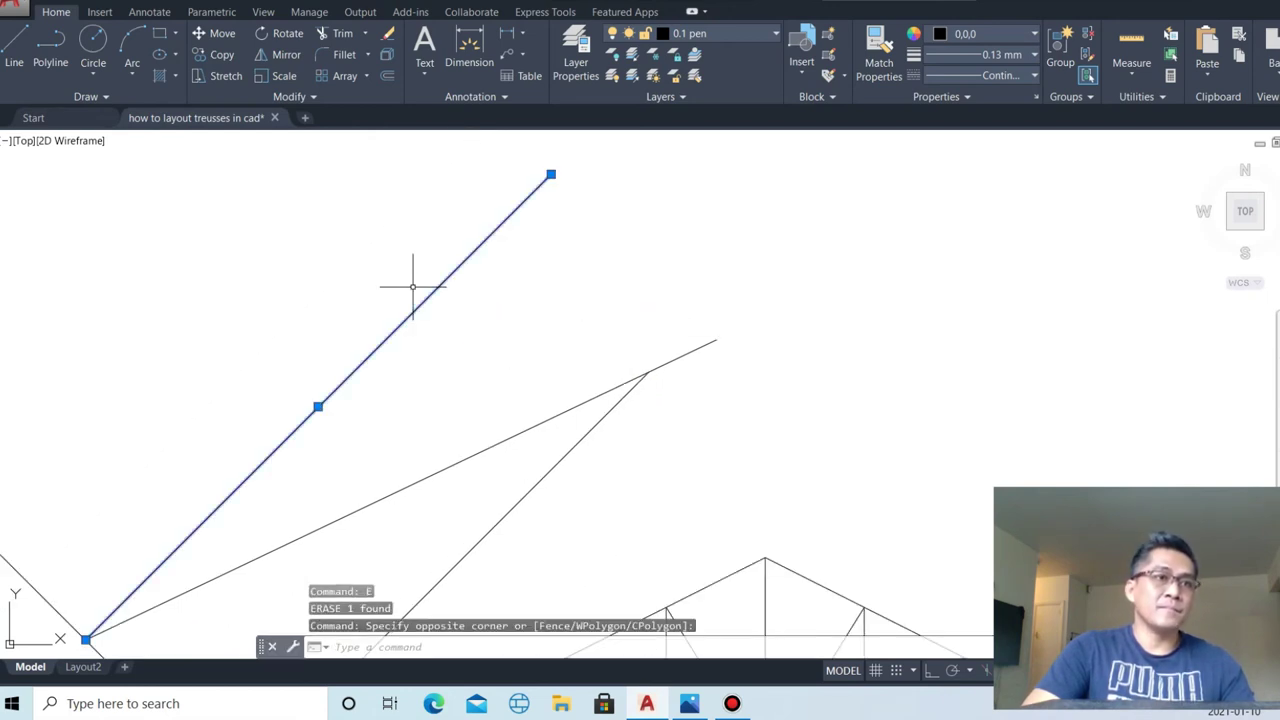
{"action": "key", "text": "Return"}
- Trim the overshooting line end at the upper left to close the triangle
{"action": "type", "text": "tr"}
{"action": "key", "text": "Return"}
{"action": "scroll", "coordinate": [414, 288], "scroll_direction": "down", "scroll_amount": 2}
{"action": "left_click_drag", "start_coordinate": [423, 337], "coordinate": [234, 366]}
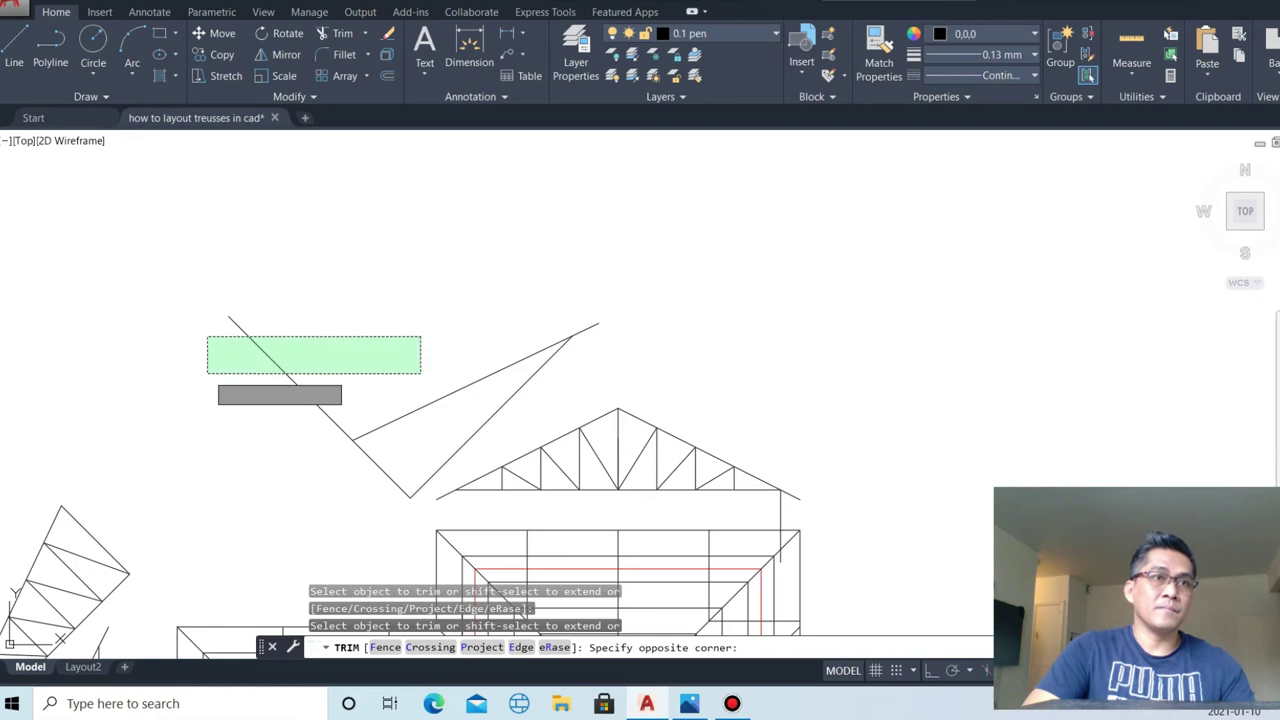
{"action": "key", "text": "Escape"}
{"action": "type", "text": "o"}
{"action": "key", "text": "Return"}
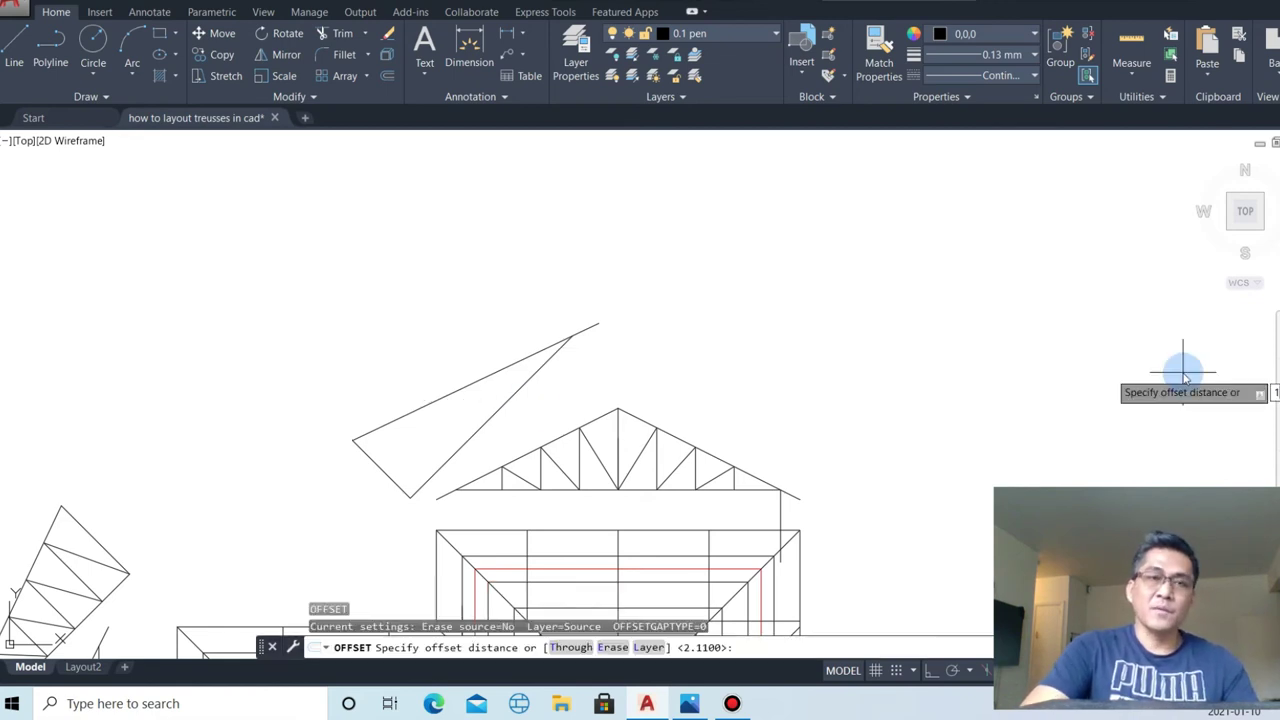
- Offset the short end member repeatedly at 1-unit spacing along the rafter
{"action": "type", "text": "1"}
{"action": "key", "text": "Return"}
{"action": "left_click", "coordinate": [381, 469]}
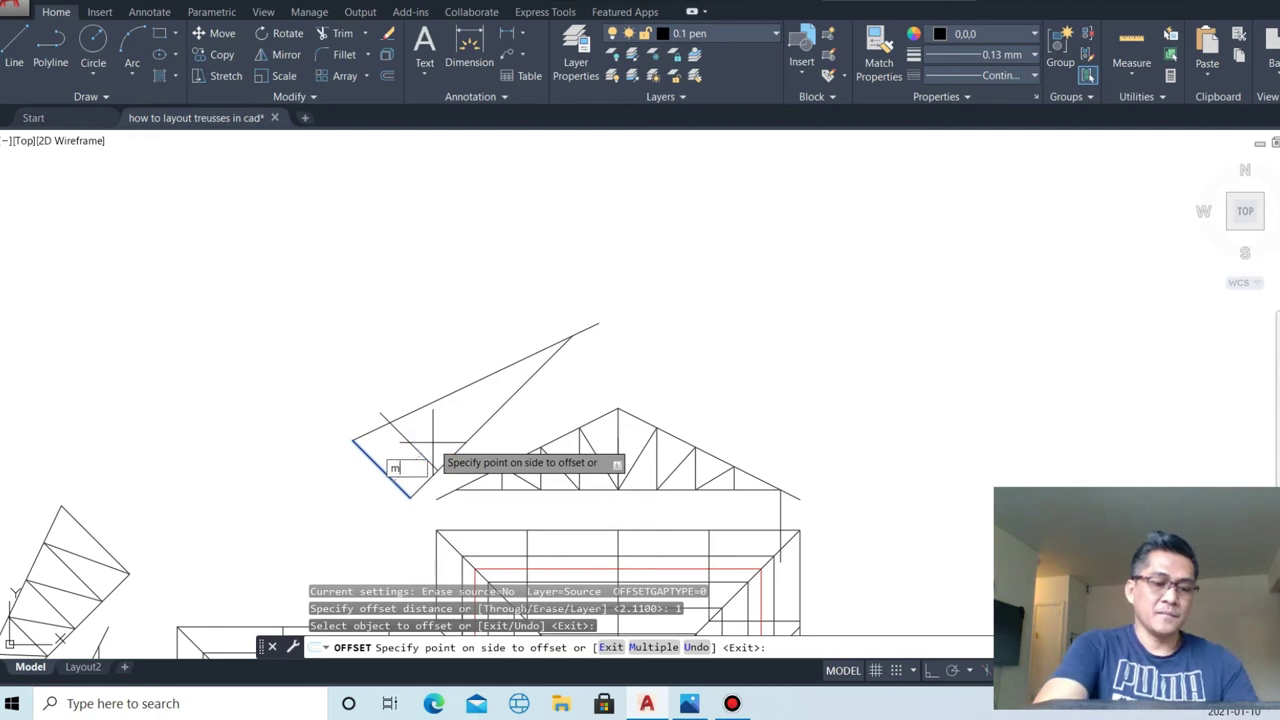
{"action": "type", "text": "m"}
{"action": "key", "text": "Return"}
{"action": "left_click", "coordinate": [560, 390]}
{"action": "left_click", "coordinate": [591, 371]}
{"action": "left_click", "coordinate": [623, 337]}
{"action": "left_click", "coordinate": [626, 335]}
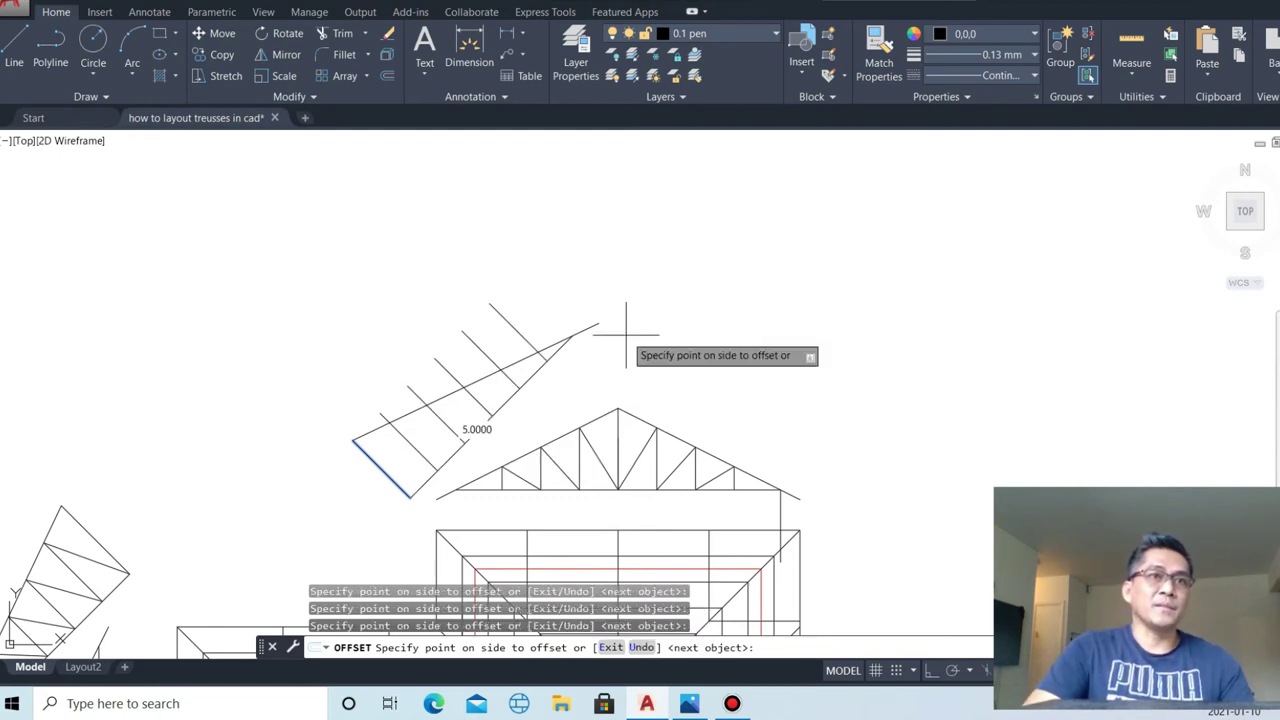
{"action": "key", "text": "Escape"}
- Trim the member stubs sticking out above the top chord
{"action": "type", "text": "r"}
{"action": "key", "text": "Return"}
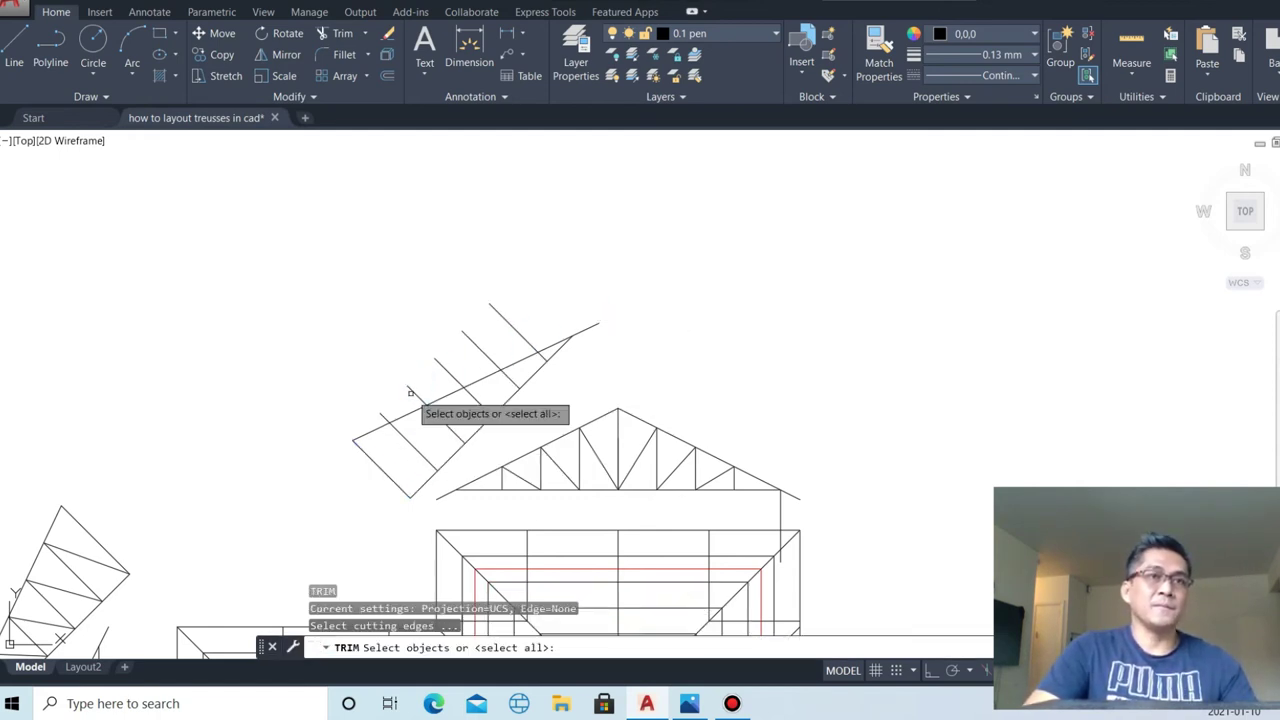
{"action": "key", "text": "Return"}
{"action": "scroll", "coordinate": [571, 286], "scroll_direction": "up", "scroll_amount": 2}
{"action": "left_click", "coordinate": [471, 297]}
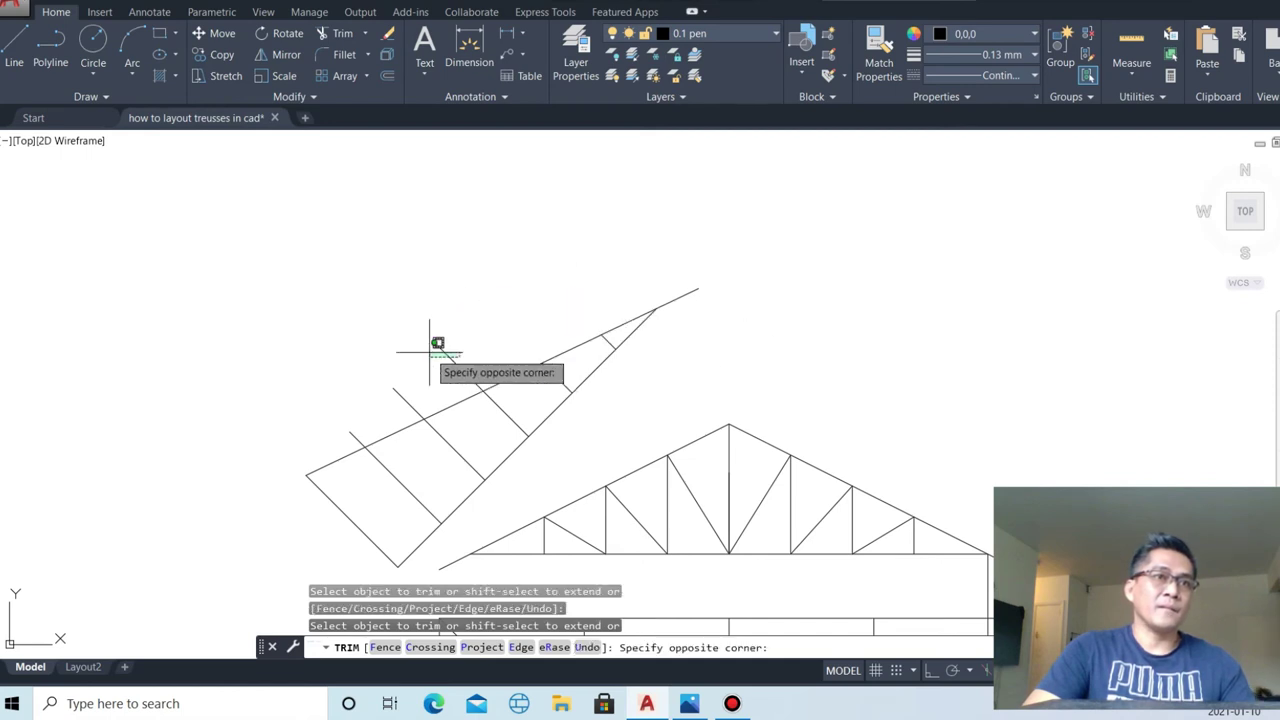
{"action": "left_click", "coordinate": [425, 390]}
{"action": "left_click", "coordinate": [365, 427]}
{"action": "left_click", "coordinate": [319, 418]}
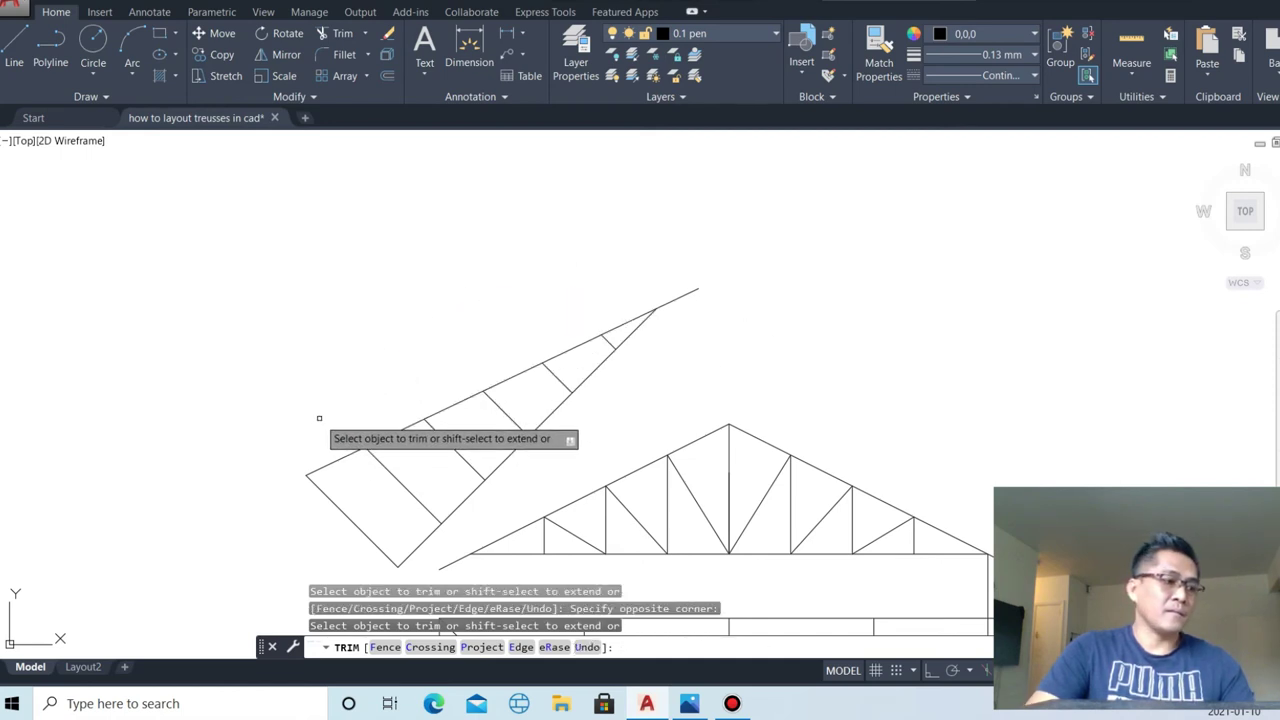
{"action": "key", "text": "Escape"}
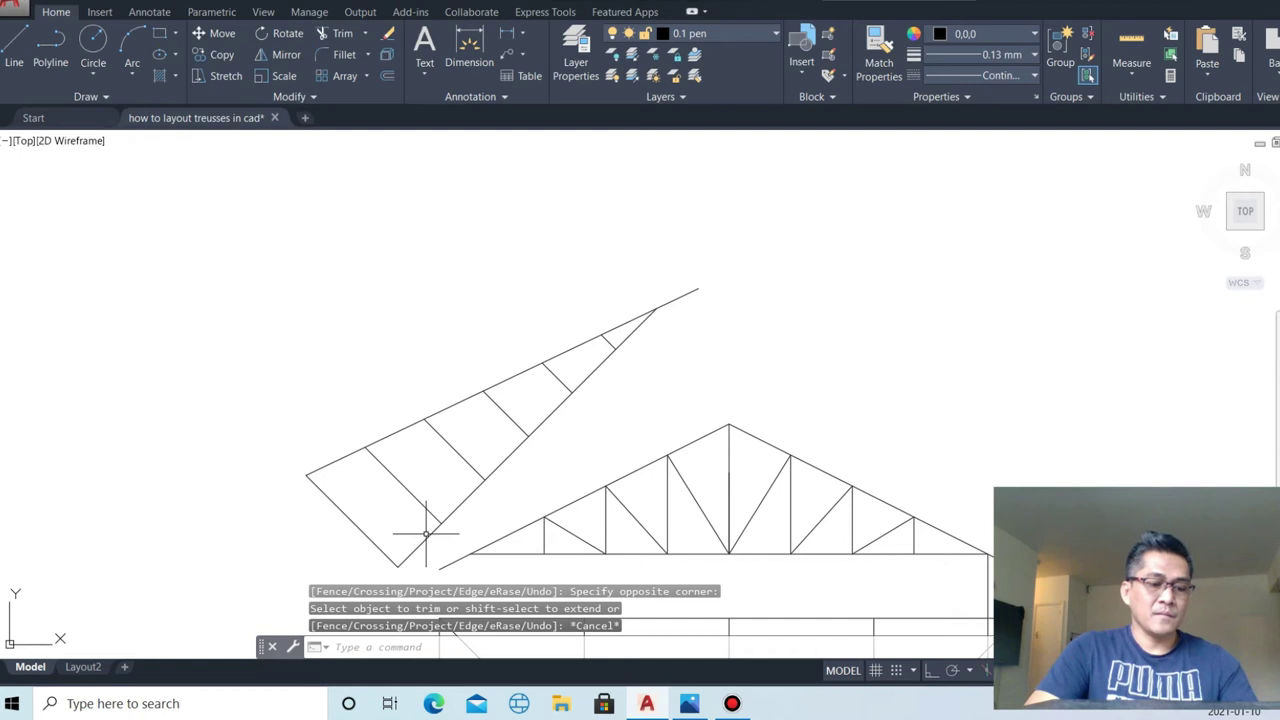
{"action": "scroll", "coordinate": [425, 535], "scroll_direction": "up", "scroll_amount": 2}
{"action": "type", "text": "l"}
{"action": "key", "text": "Return"}
- Draw the first diagonal webs and a vertical web between the bottom and top chords
{"action": "left_click", "coordinate": [370, 572]}
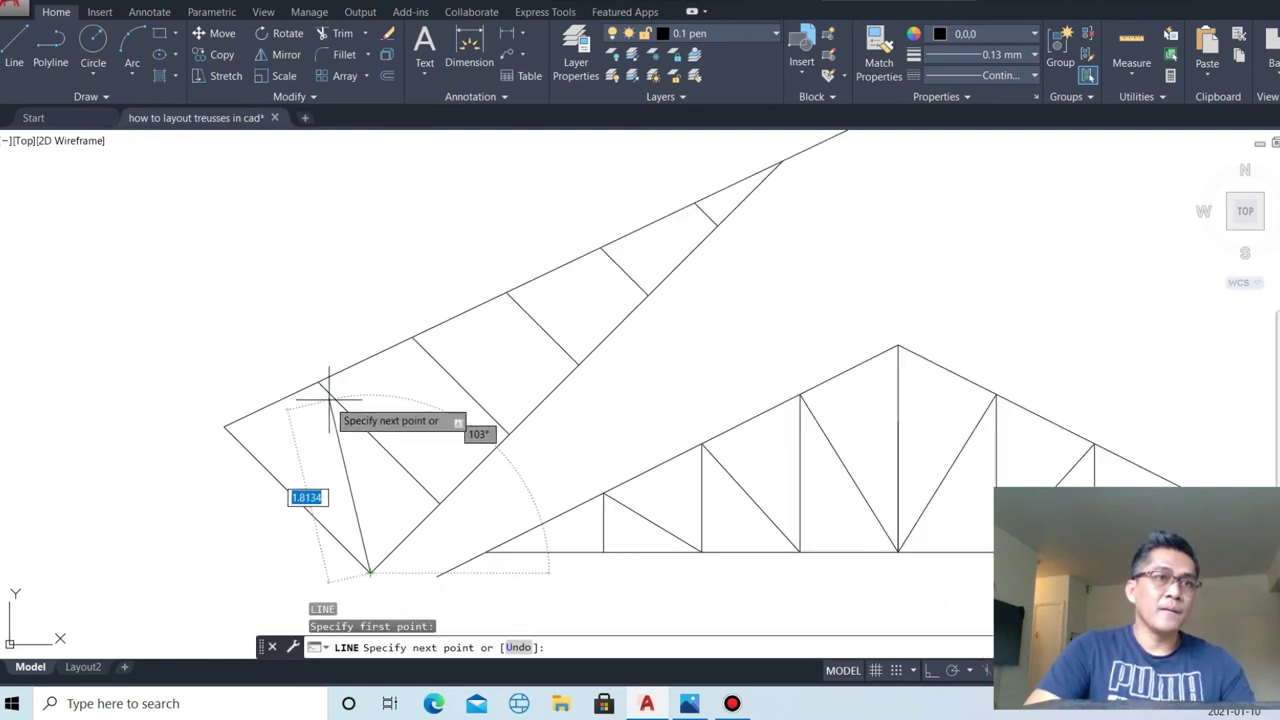
{"action": "left_click", "coordinate": [318, 383]}
{"action": "key", "text": "Return"}
{"action": "key", "text": "Return"}
{"action": "left_click", "coordinate": [438, 500]}
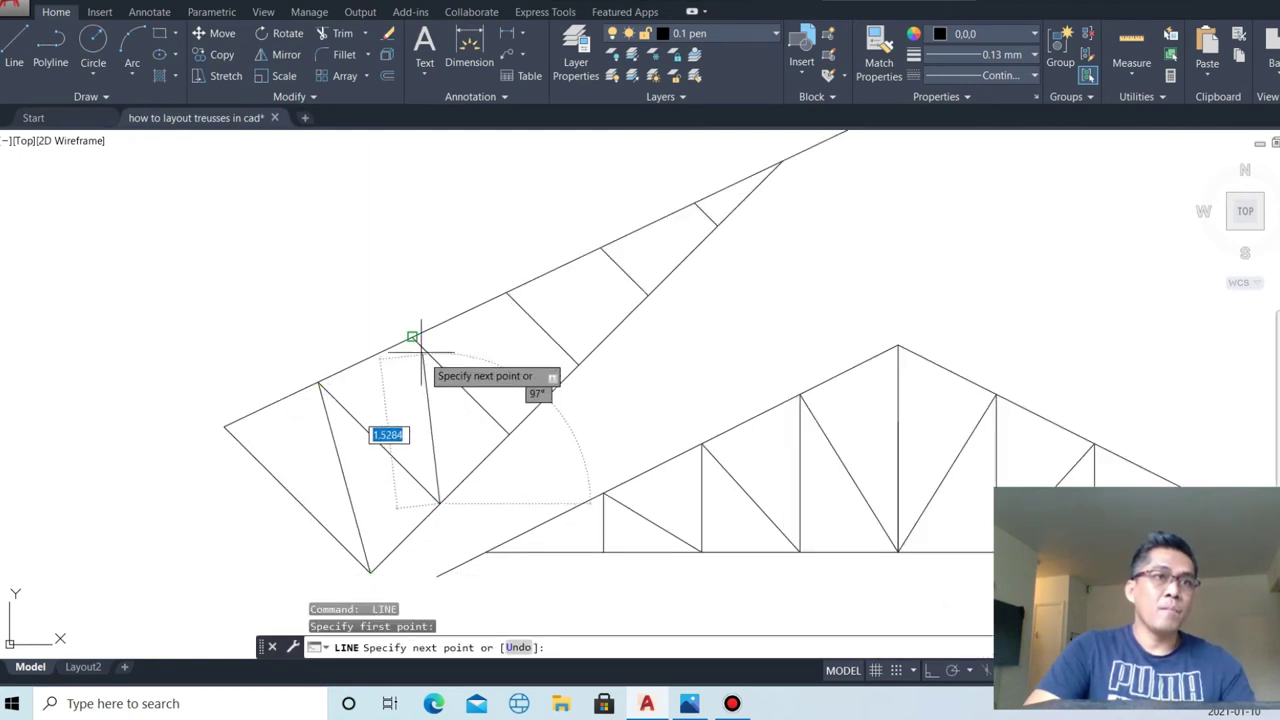
{"action": "left_click", "coordinate": [413, 338]}
{"action": "key", "text": "Return"}
{"action": "key", "text": "Return"}
{"action": "left_click", "coordinate": [508, 433]}
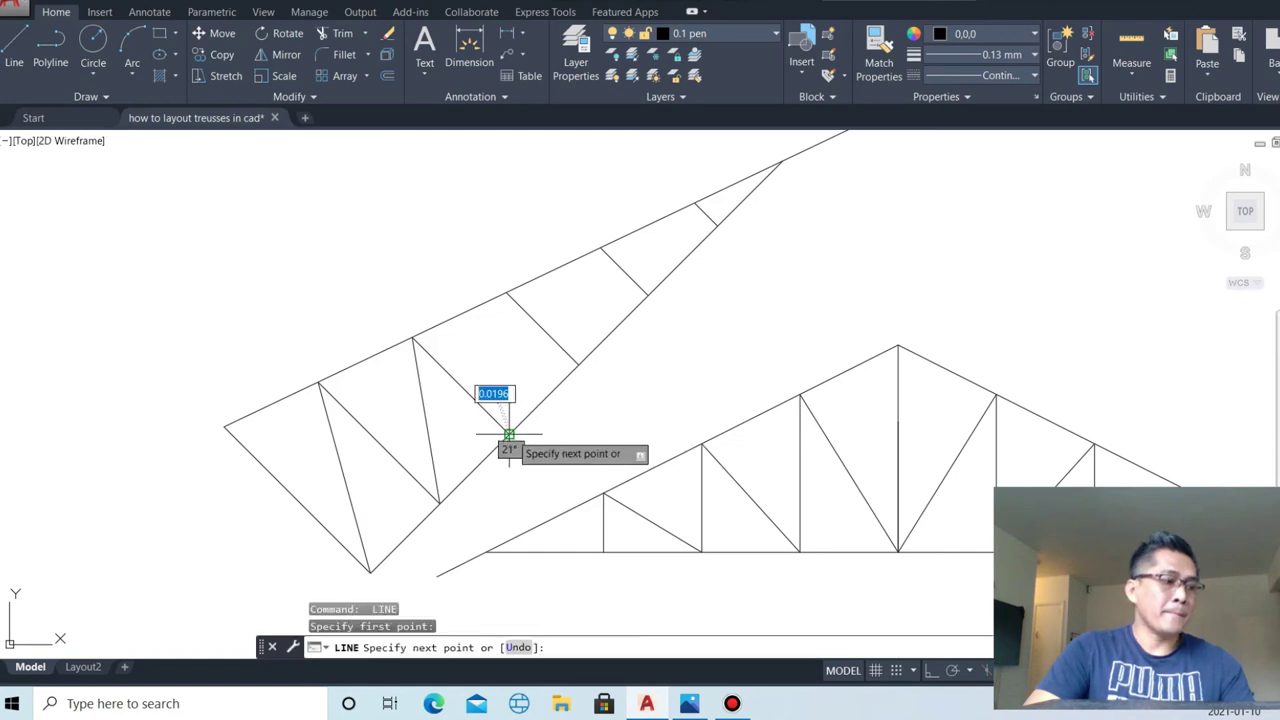
{"action": "left_click", "coordinate": [508, 295]}
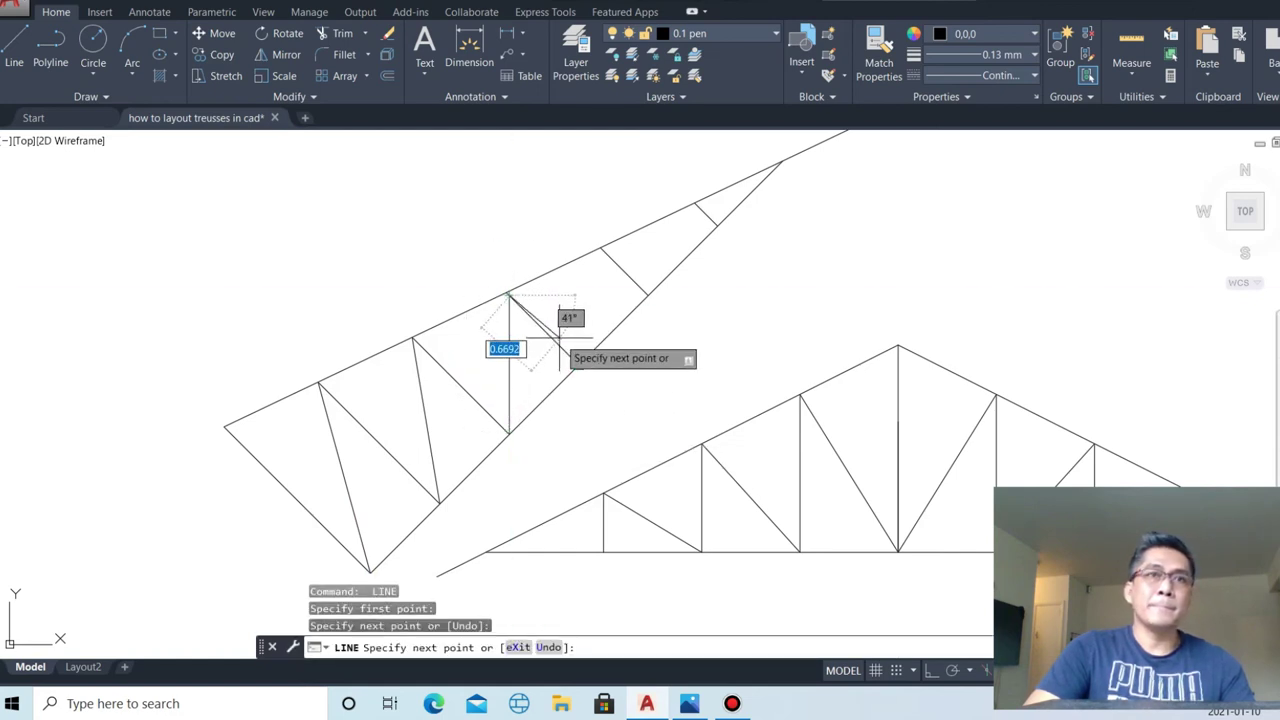
{"action": "left_click", "coordinate": [578, 362]}
{"action": "key", "text": "Return"}
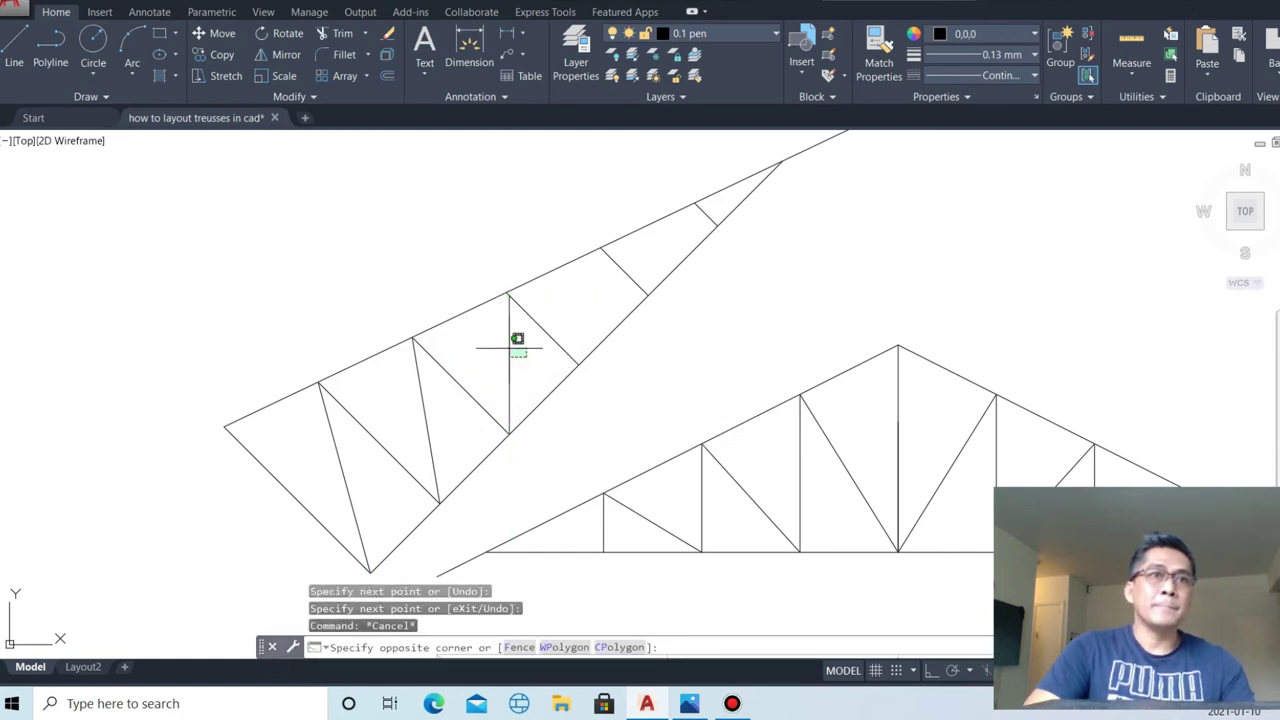
- Delete and redraw the vertical web from the bottom chord to the top chord
{"action": "left_click", "coordinate": [510, 350]}
{"action": "key", "text": "Delete"}
{"action": "key", "text": "Return"}
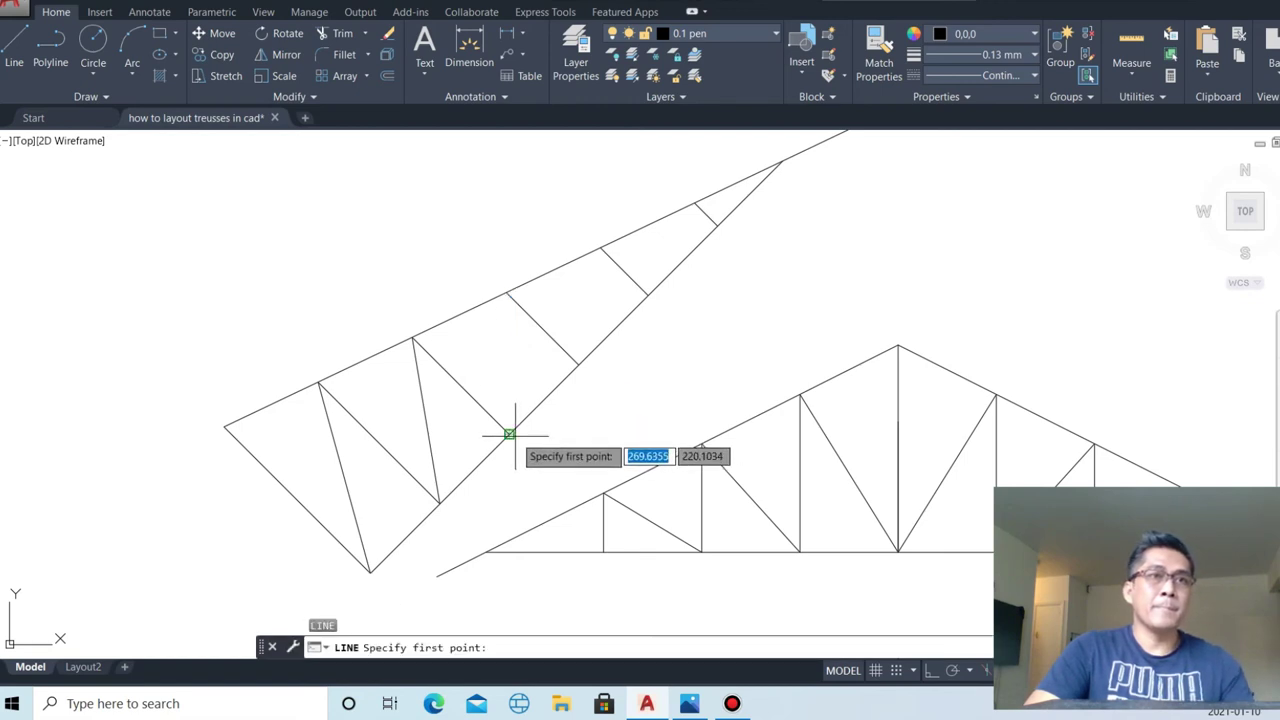
{"action": "left_click", "coordinate": [508, 433]}
{"action": "left_click", "coordinate": [508, 295]}
{"action": "key", "text": "Escape"}
- Add the remaining two diagonal webs to complete the zigzag pattern
{"action": "key", "text": "Return"}
{"action": "left_click", "coordinate": [578, 362]}
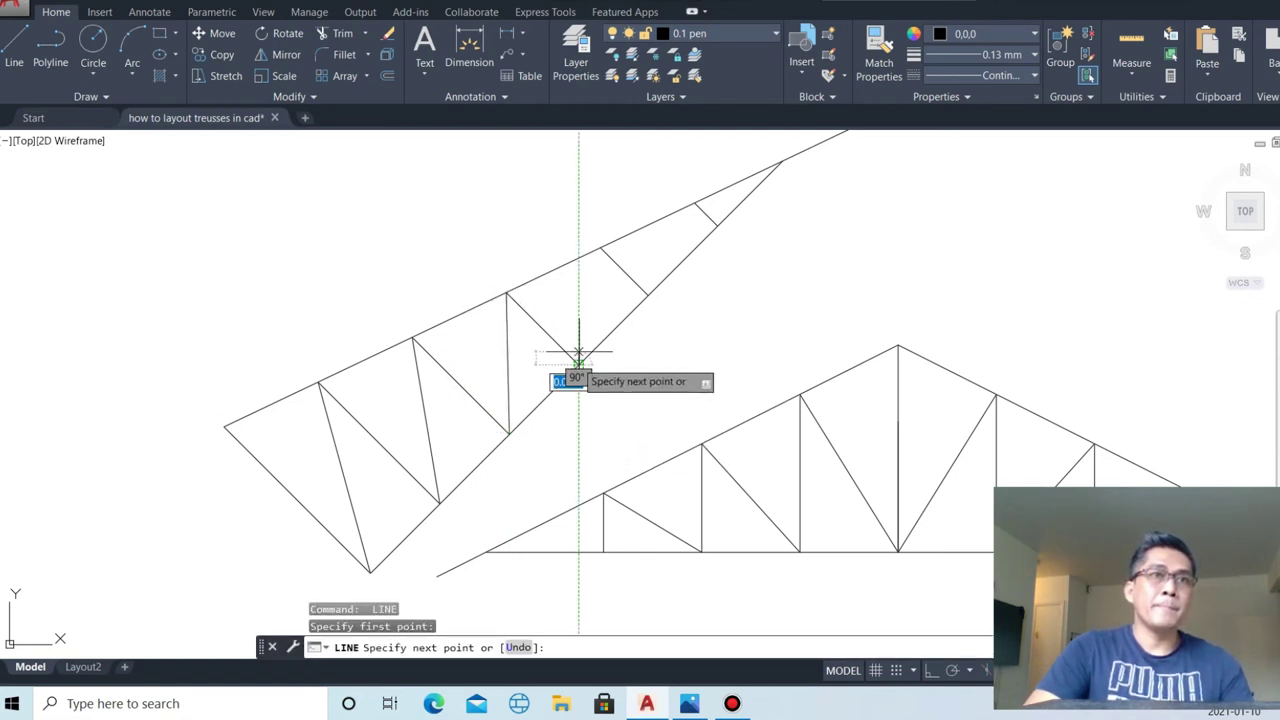
{"action": "left_click", "coordinate": [599, 247]}
{"action": "key", "text": "Escape"}
{"action": "key", "text": "Return"}
{"action": "left_click", "coordinate": [648, 294]}
{"action": "left_click", "coordinate": [688, 204]}
{"action": "key", "text": "Escape"}
{"action": "scroll", "coordinate": [614, 271], "scroll_direction": "down", "scroll_amount": 3}
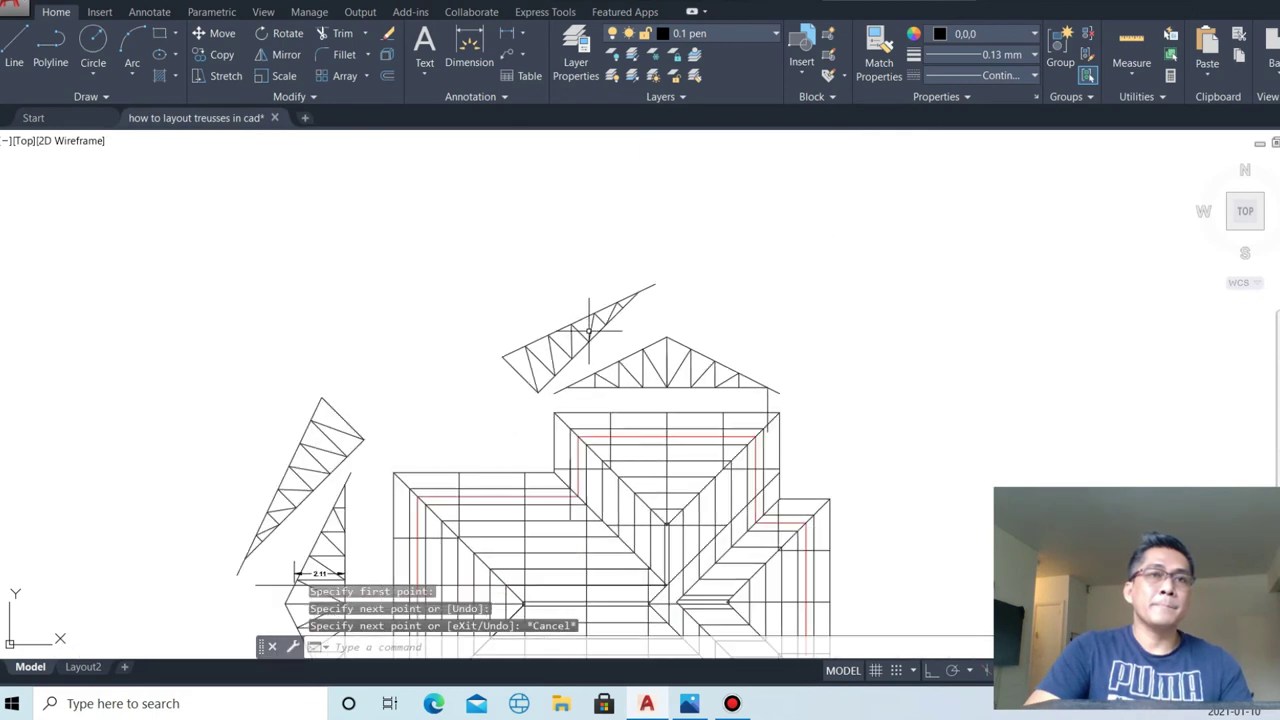
- Erase the stray horizontal line beside the left truss profiles
{"action": "scroll", "coordinate": [743, 271], "scroll_direction": "down", "scroll_amount": 2}
{"action": "scroll", "coordinate": [600, 380], "scroll_direction": "down", "scroll_amount": 2}
{"action": "scroll", "coordinate": [760, 490], "scroll_direction": "up", "scroll_amount": 2}
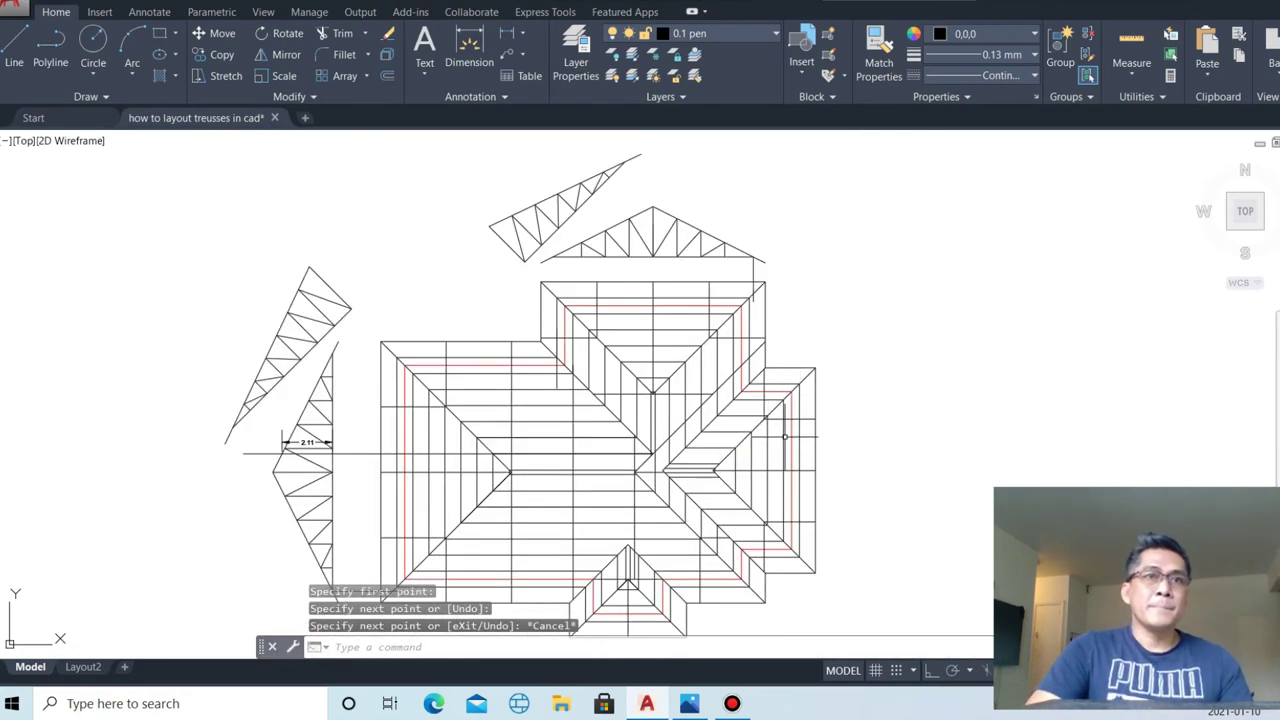
{"action": "mouse_move", "coordinate": [763, 442]}
{"action": "middle_mouse_down"}
{"action": "mouse_move", "coordinate": [786, 399]}
{"action": "mouse_move", "coordinate": [993, 457]}
{"action": "middle_mouse_up"}
{"action": "scroll", "coordinate": [993, 457], "scroll_direction": "up", "scroll_amount": 1}
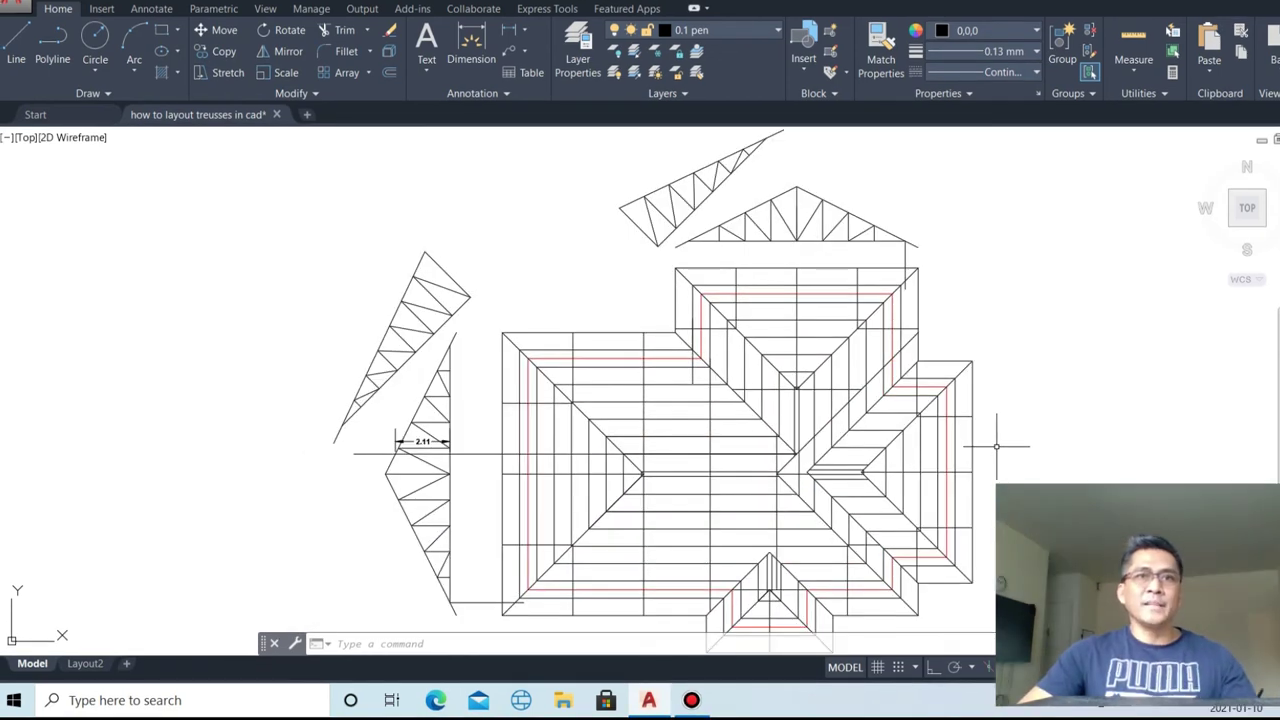
{"action": "scroll", "coordinate": [452, 457], "scroll_direction": "up", "scroll_amount": 3}
{"action": "left_click", "coordinate": [610, 512]}
{"action": "left_click", "coordinate": [591, 429]}
{"action": "key", "text": "Delete"}
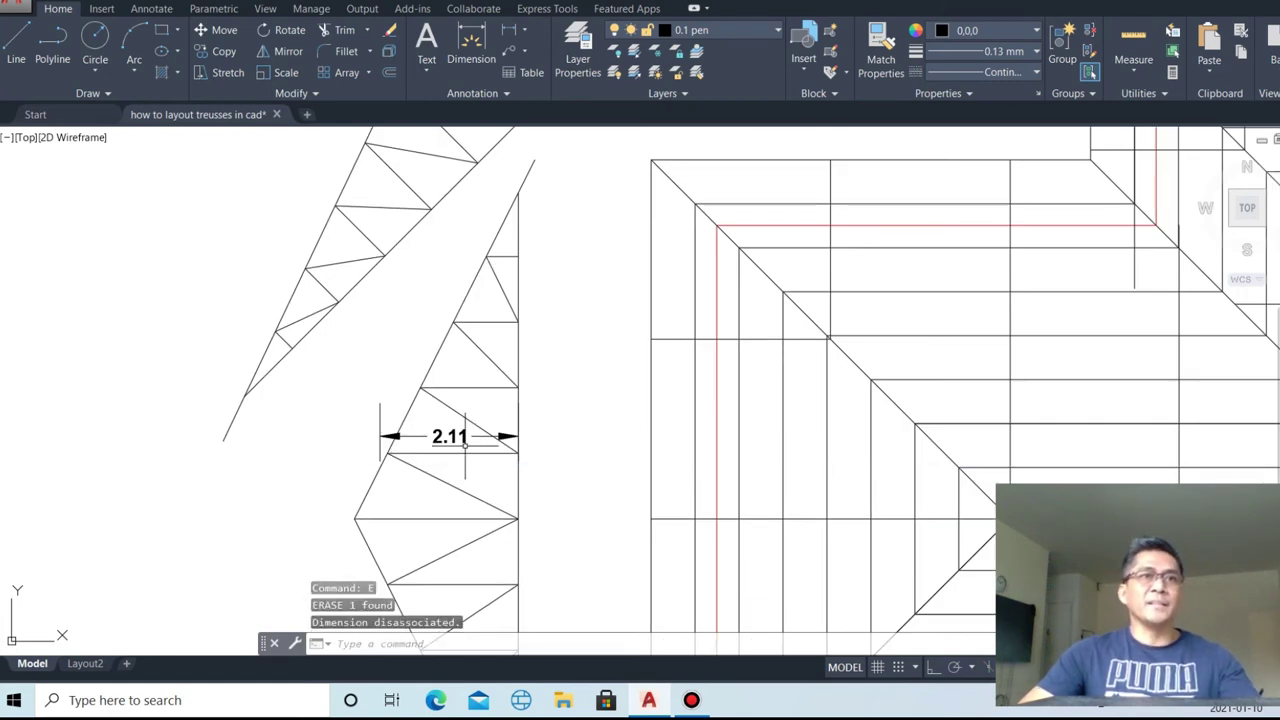
- Delete the 2.11 dimension next to the lower truss
{"action": "scroll", "coordinate": [450, 437], "scroll_direction": "up", "scroll_amount": 2}
{"action": "left_click", "coordinate": [456, 440]}
{"action": "left_click", "coordinate": [436, 437]}
{"action": "key", "text": "Delete"}
{"action": "scroll", "coordinate": [337, 420], "scroll_direction": "down", "scroll_amount": 8}
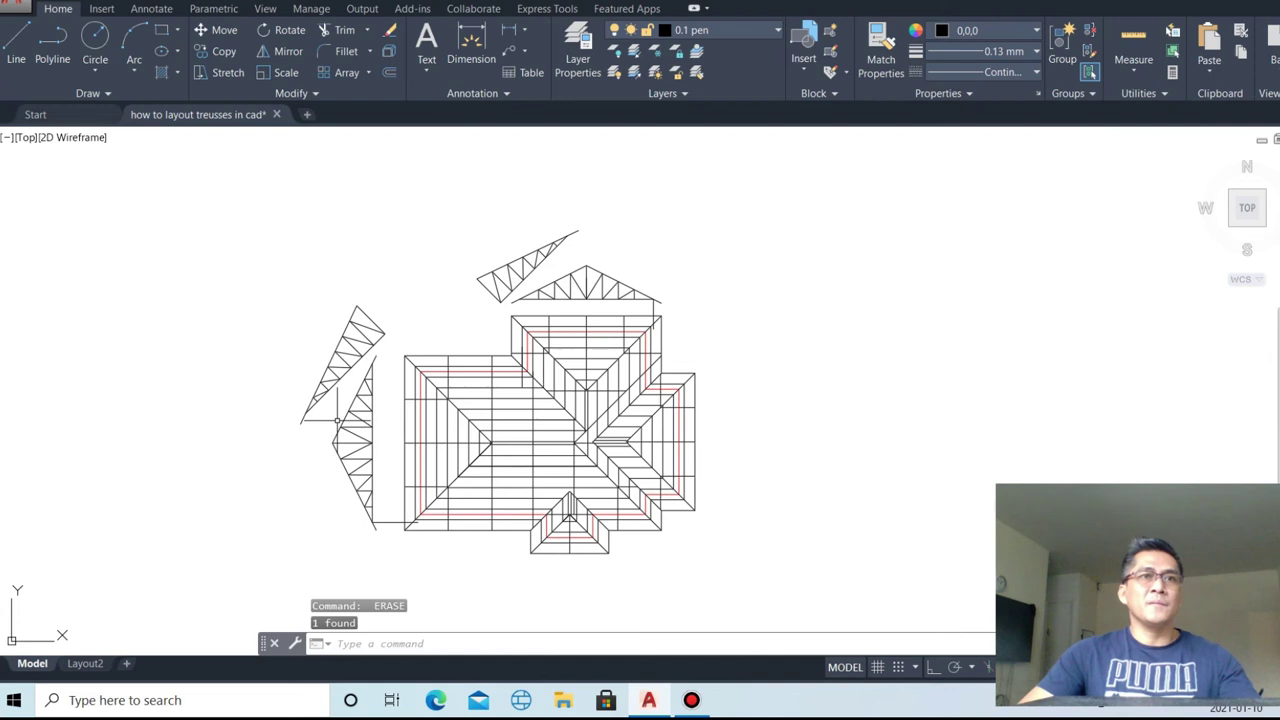
{"action": "scroll", "coordinate": [588, 418], "scroll_direction": "up", "scroll_amount": 4}
{"action": "scroll", "coordinate": [684, 488], "scroll_direction": "down", "scroll_amount": 2}
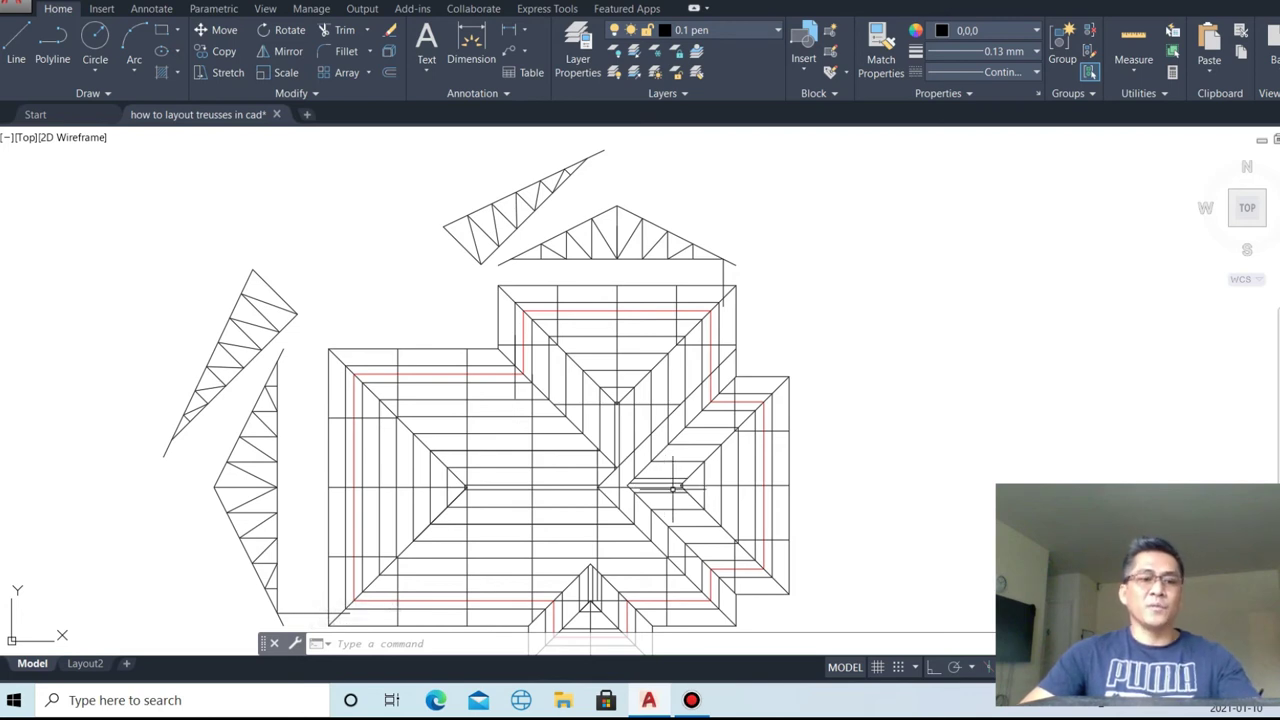
{"action": "key", "text": "l"}
{"action": "key", "text": "Return"}
{"action": "scroll", "coordinate": [659, 479], "scroll_direction": "up", "scroll_amount": 4}
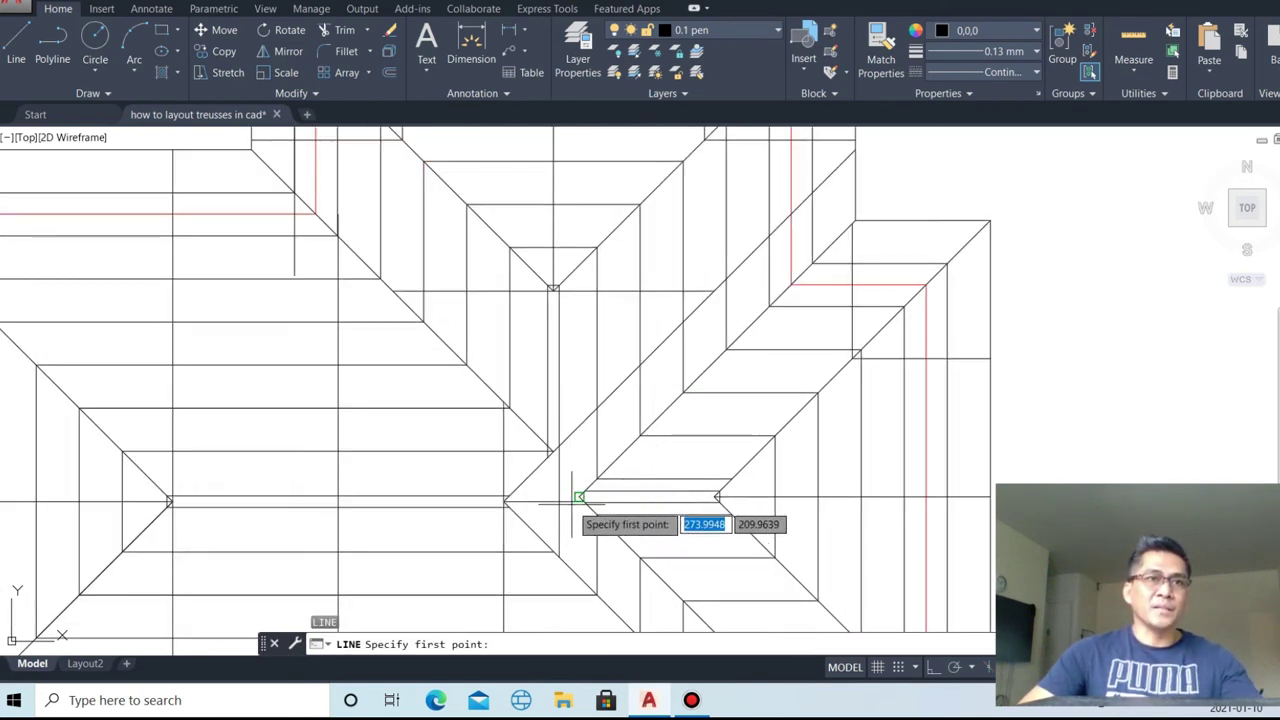
- Draw a vertical line with Ortho (F8) from the right hip junction up past the hip truss
{"action": "left_click", "coordinate": [579, 497]}
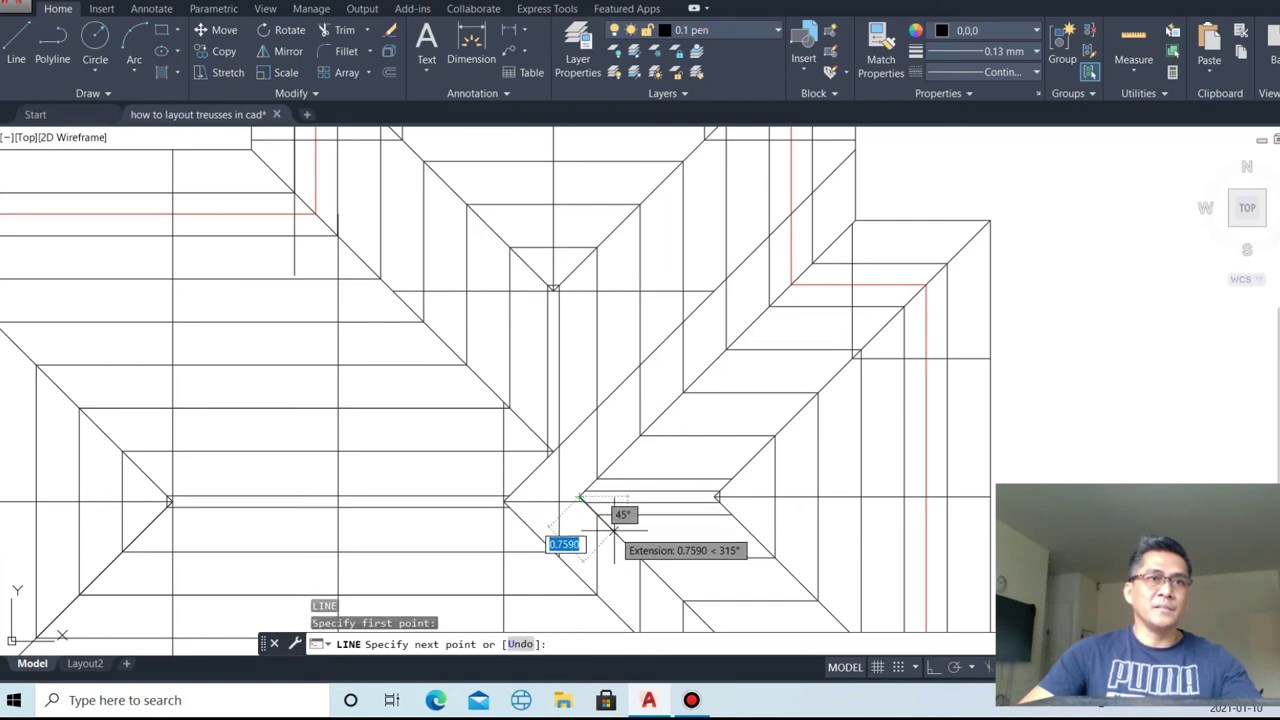
{"action": "scroll", "coordinate": [600, 500], "scroll_direction": "down", "scroll_amount": 5}
{"action": "scroll", "coordinate": [605, 400], "scroll_direction": "up", "scroll_amount": 4}
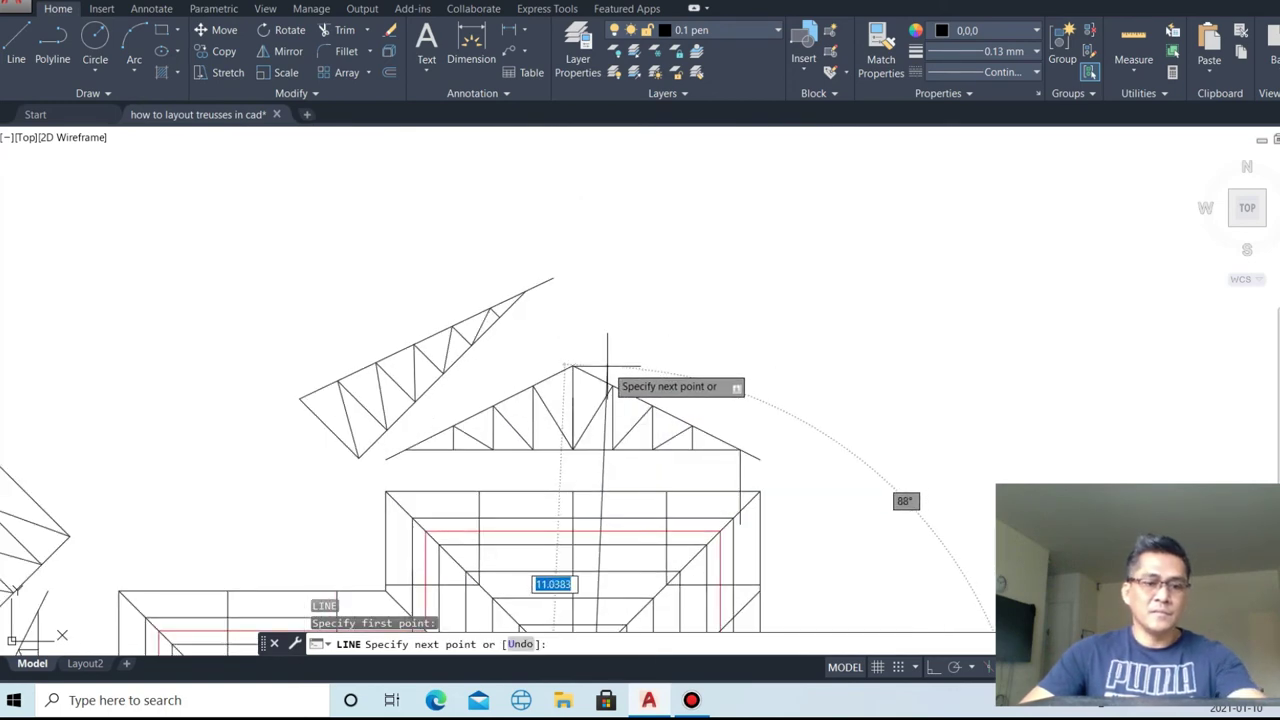
{"action": "key", "text": "F8"}
{"action": "left_click", "coordinate": [588, 300]}
{"action": "key", "text": "Escape"}
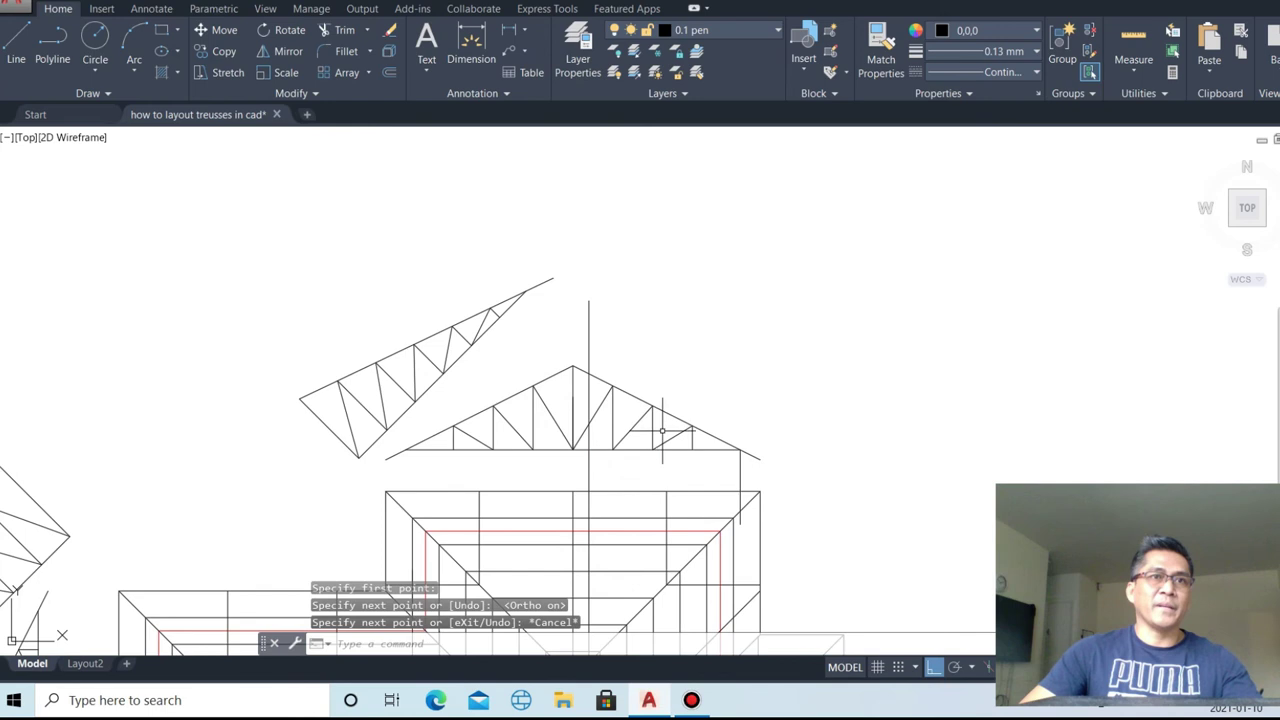
- Copy the hip truss's right half and the vertical centre line to the right of the roof plan
{"action": "scroll", "coordinate": [662, 431], "scroll_direction": "up", "scroll_amount": 2}
{"action": "left_click", "coordinate": [763, 474]}
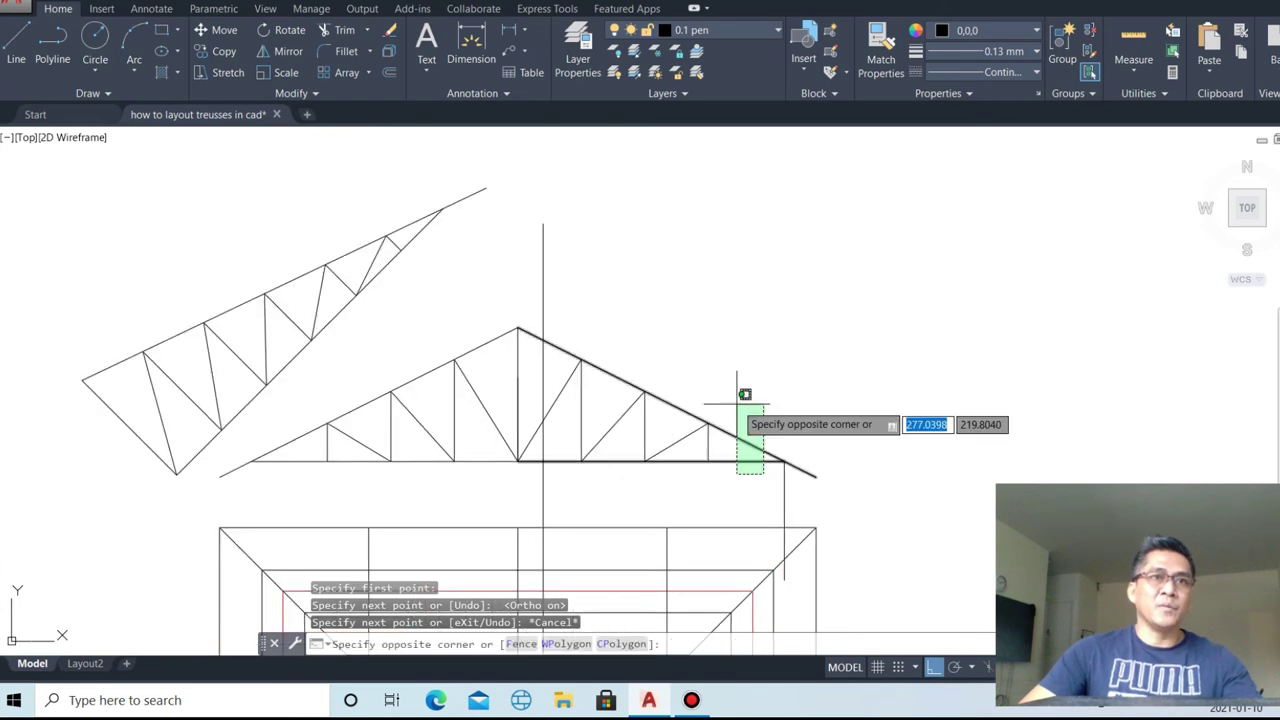
{"action": "left_click", "coordinate": [679, 323]}
{"action": "left_click", "coordinate": [523, 253]}
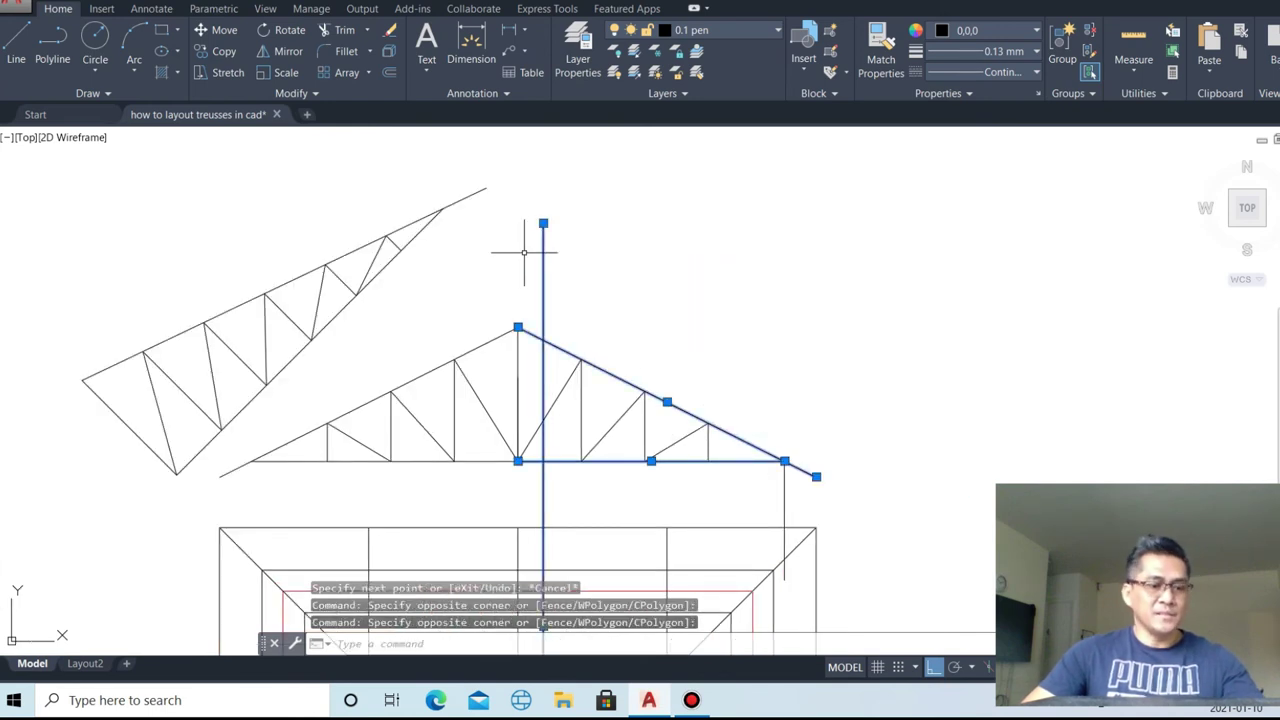
{"action": "type", "text": "co"}
{"action": "key", "text": "Return"}
{"action": "left_click", "coordinate": [543, 340]}
{"action": "scroll", "coordinate": [600, 337], "scroll_direction": "down", "scroll_amount": 4}
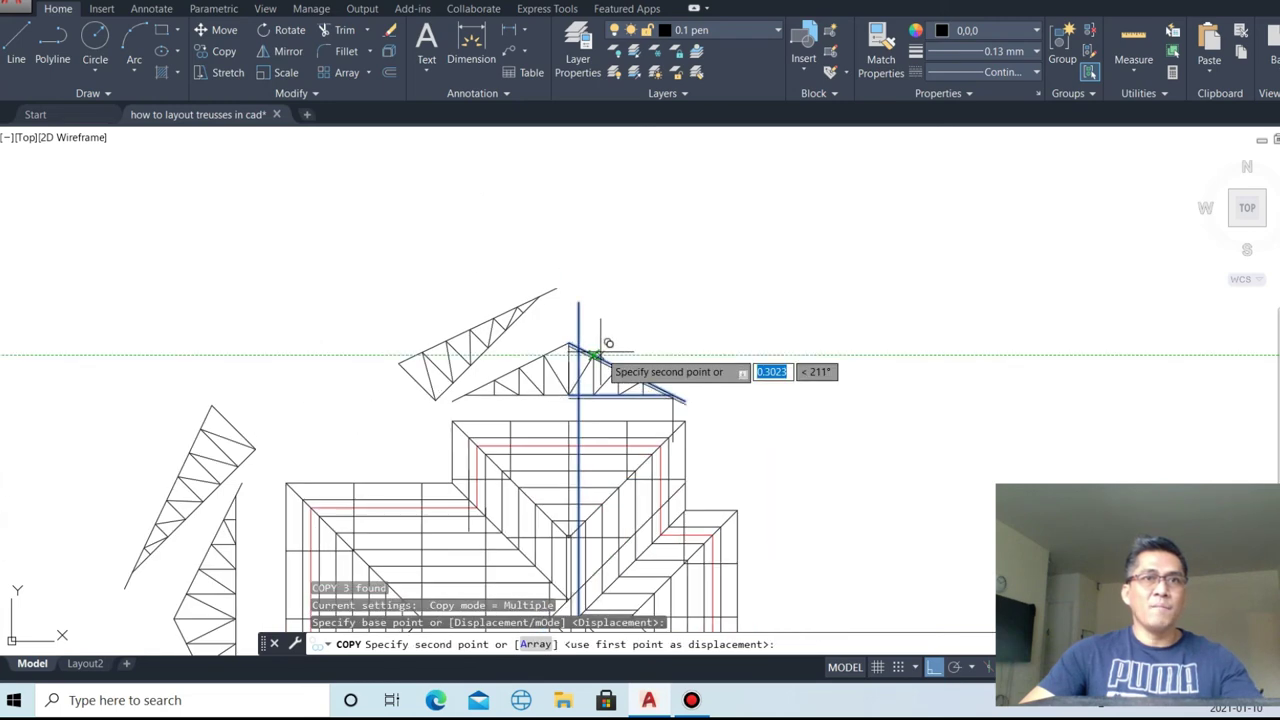
{"action": "scroll", "coordinate": [718, 392], "scroll_direction": "down", "scroll_amount": 2}
{"action": "left_click", "coordinate": [815, 418]}
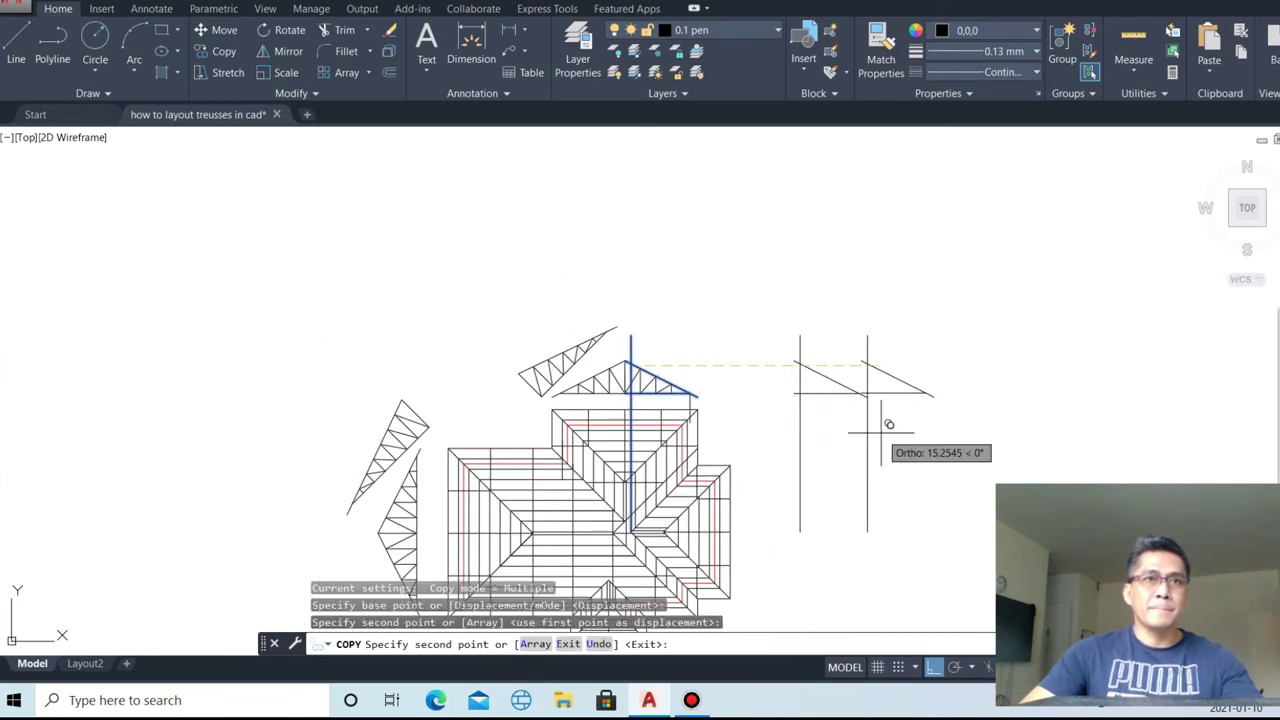
- Trim the extended line ends off the copied truss triangle
{"action": "key", "text": "Escape"}
{"action": "type", "text": "r"}
{"action": "key", "text": "Return"}
{"action": "key", "text": "Return"}
{"action": "scroll", "coordinate": [800, 357], "scroll_direction": "up", "scroll_amount": 3}
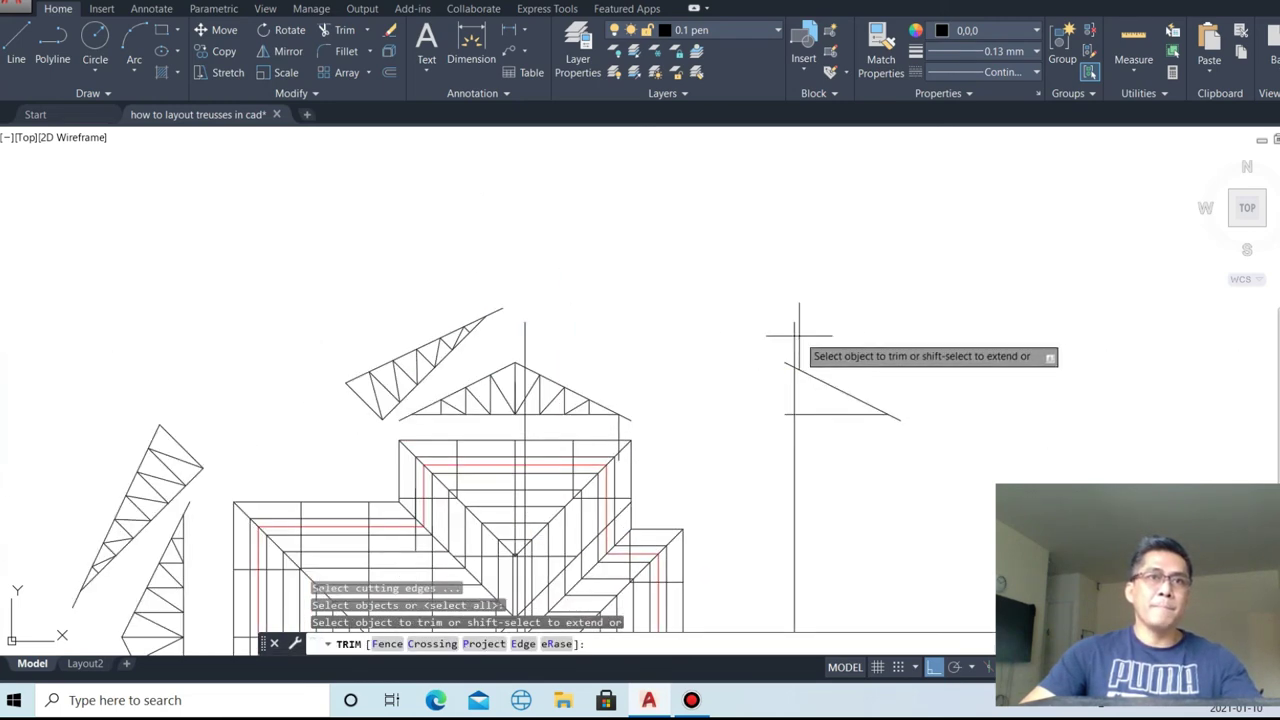
{"action": "scroll", "coordinate": [797, 464], "scroll_direction": "up", "scroll_amount": 3}
{"action": "left_click", "coordinate": [797, 464]}
{"action": "left_click", "coordinate": [771, 298]}
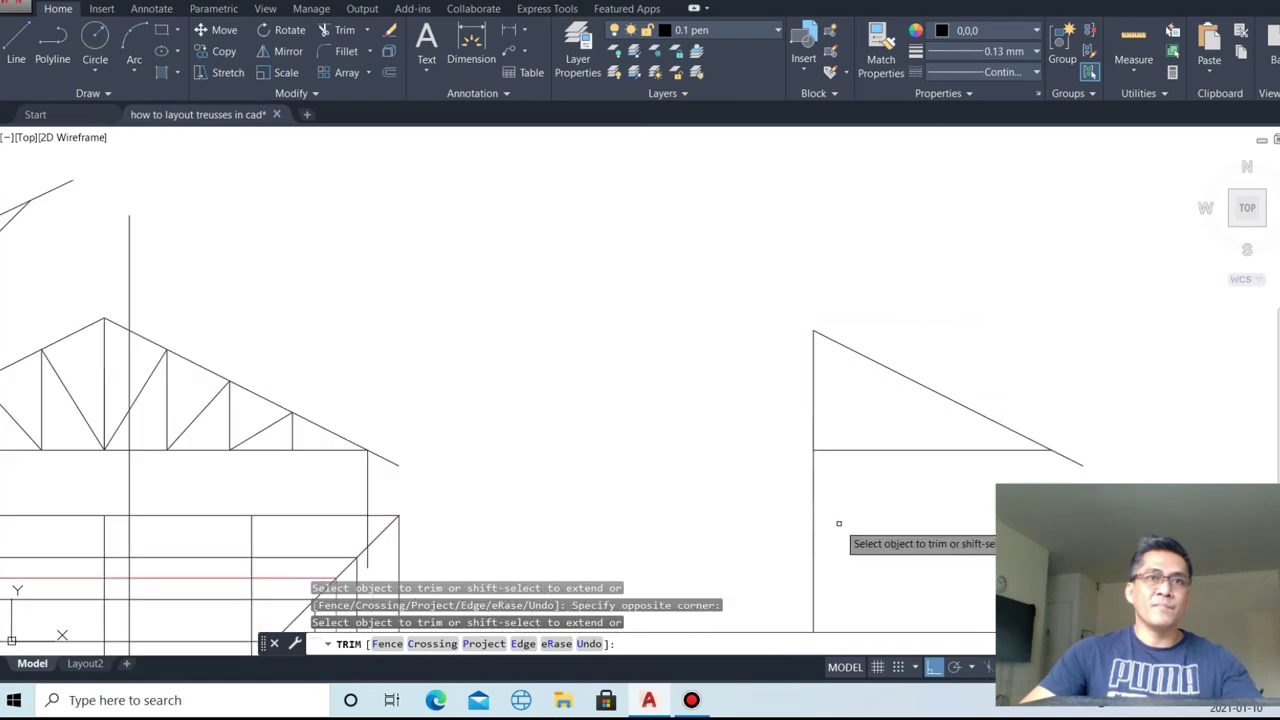
{"action": "left_click", "coordinate": [857, 537]}
{"action": "left_click", "coordinate": [765, 455]}
{"action": "key", "text": "Escape"}
- Move the copied triangle lower down the drawing
{"action": "left_click", "coordinate": [1060, 536]}
{"action": "left_click", "coordinate": [618, 250]}
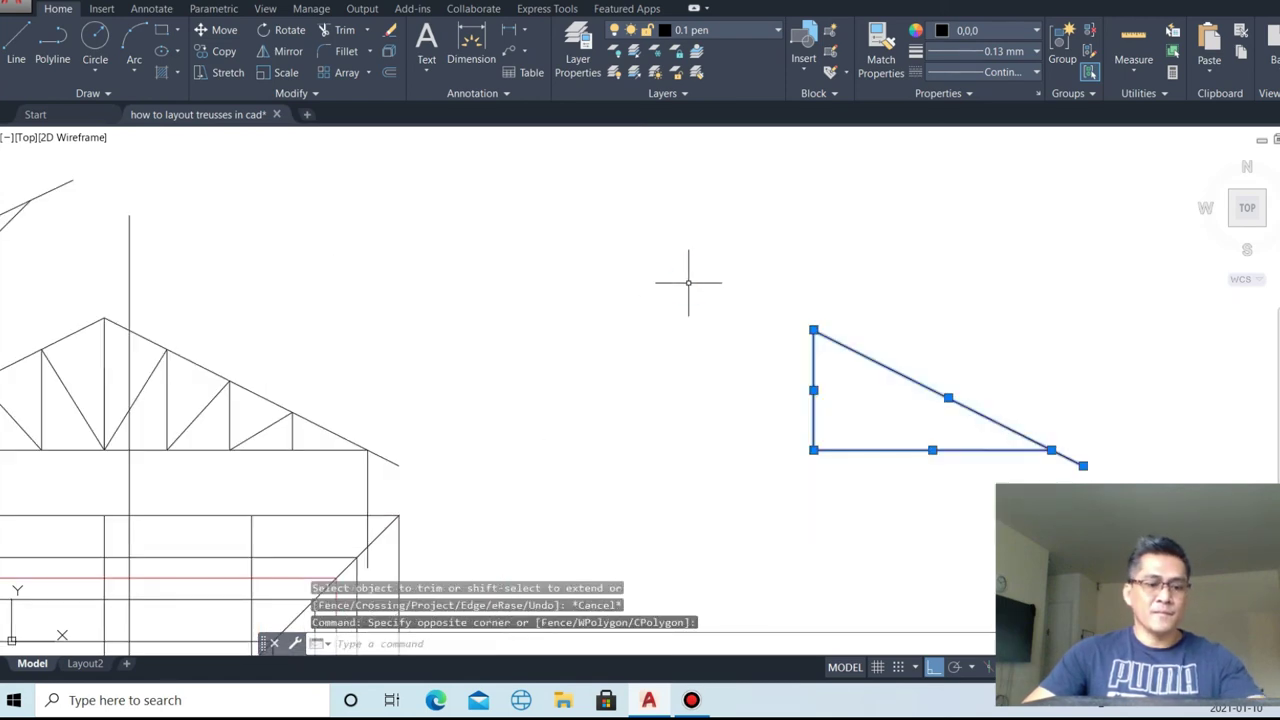
{"action": "scroll", "coordinate": [688, 282], "scroll_direction": "down", "scroll_amount": 5}
{"action": "type", "text": "m"}
{"action": "key", "text": "Return"}
{"action": "left_click", "coordinate": [766, 300]}
{"action": "left_click", "coordinate": [739, 553]}
{"action": "key", "text": "Escape"}
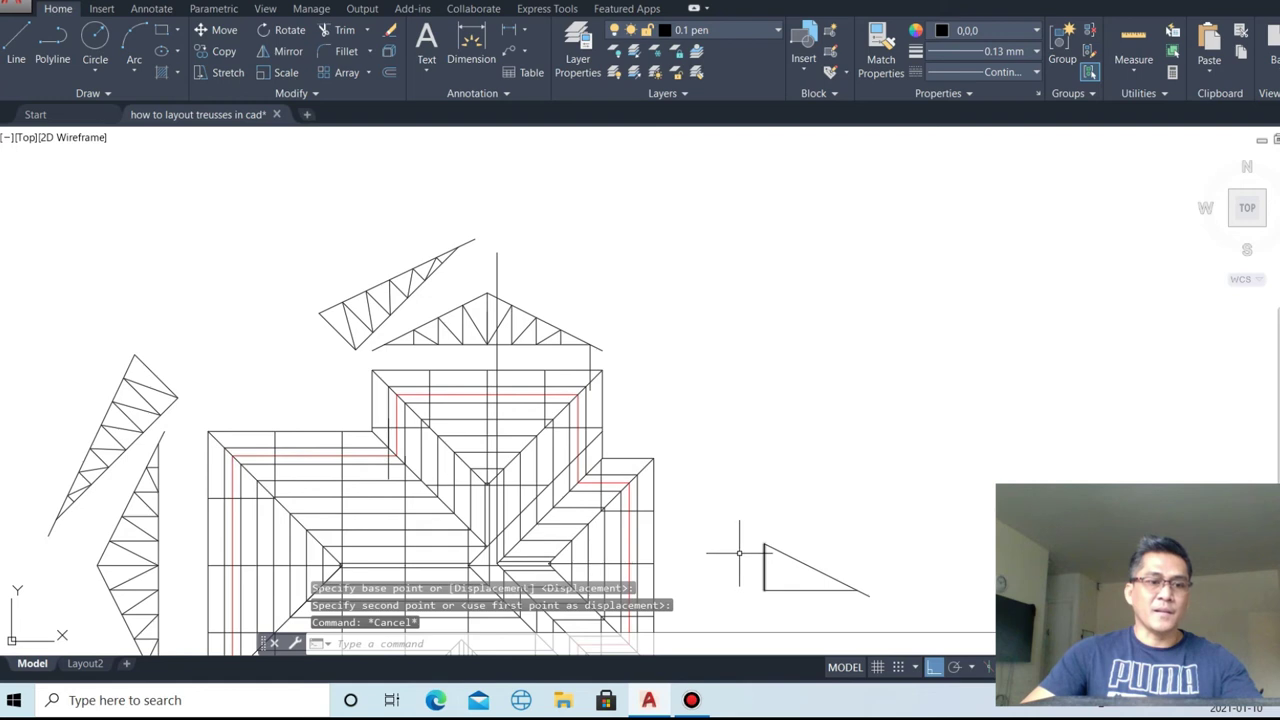
{"action": "key", "text": "Return"}
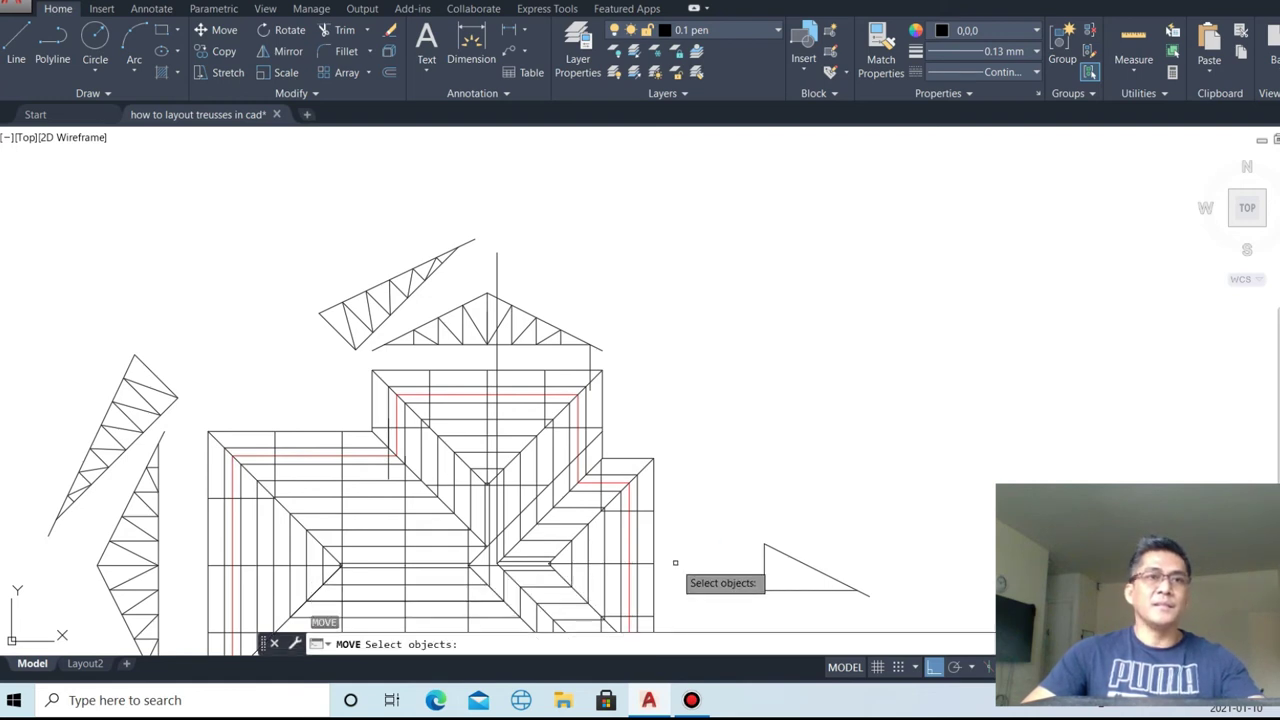
{"action": "key", "text": "Escape"}
- Draw a short horizontal line beneath the triangle
{"action": "key", "text": "Return"}
{"action": "left_click", "coordinate": [655, 563]}
{"action": "left_click", "coordinate": [713, 565]}
{"action": "key", "text": "Escape"}
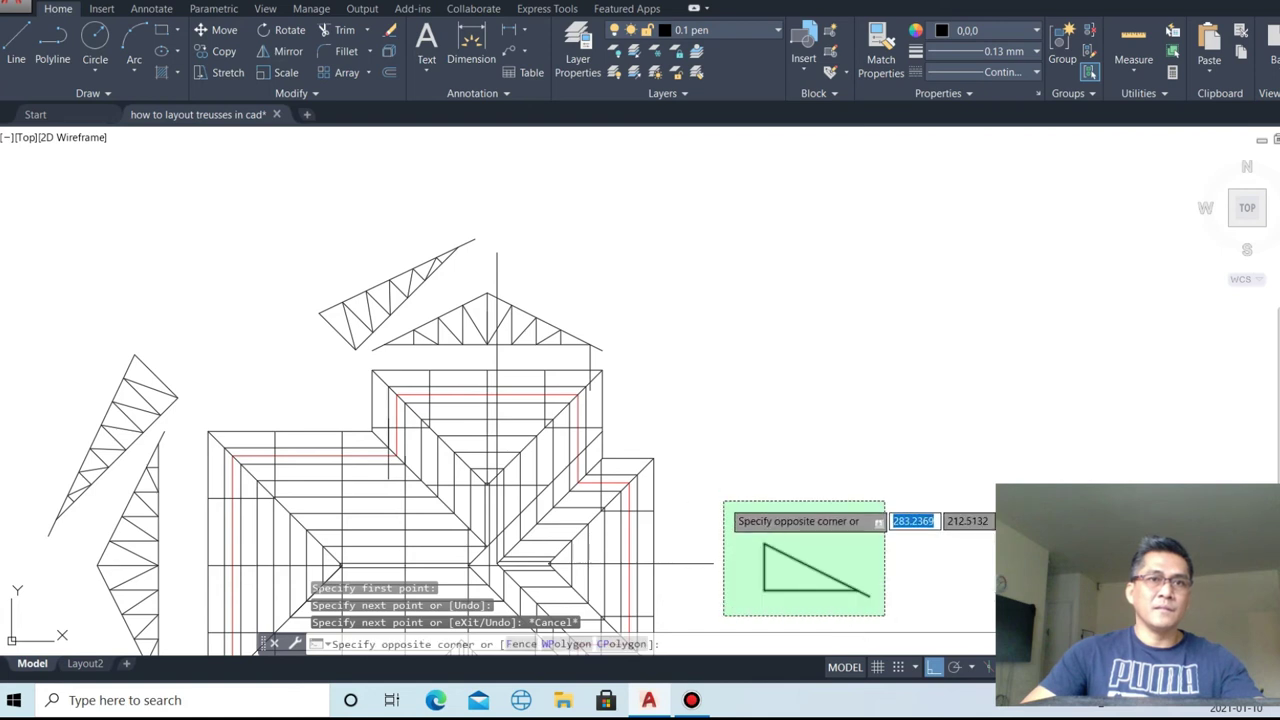
- Rotate the triangle 90° so it stands upright
{"action": "left_click", "coordinate": [723, 500]}
{"action": "key", "text": "Return"}
{"action": "left_click", "coordinate": [796, 535]}
{"action": "left_click", "coordinate": [794, 445]}
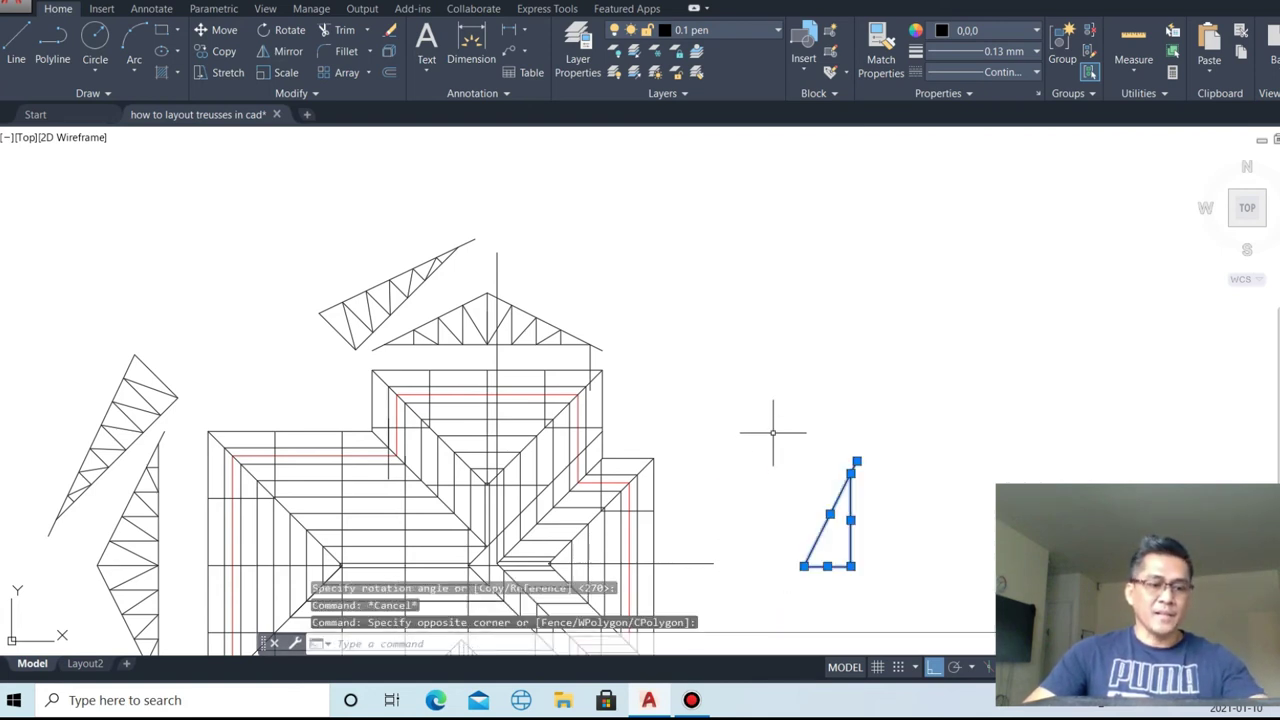
- Move the upright triangle so its bottom corner sits on the horizontal line
{"action": "type", "text": "m"}
{"action": "key", "text": "Return"}
{"action": "left_click", "coordinate": [804, 566]}
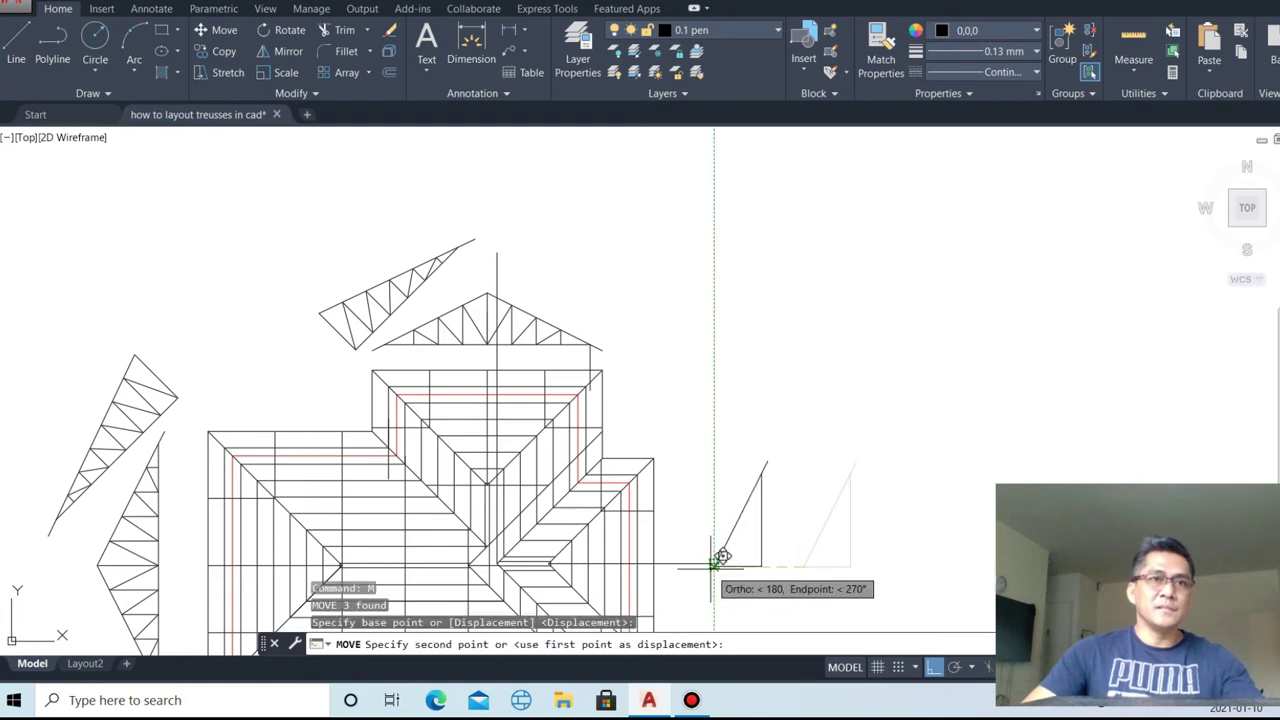
{"action": "left_click", "coordinate": [712, 566]}
{"action": "key", "text": "Escape"}
{"action": "scroll", "coordinate": [707, 572], "scroll_direction": "up", "scroll_amount": 5}
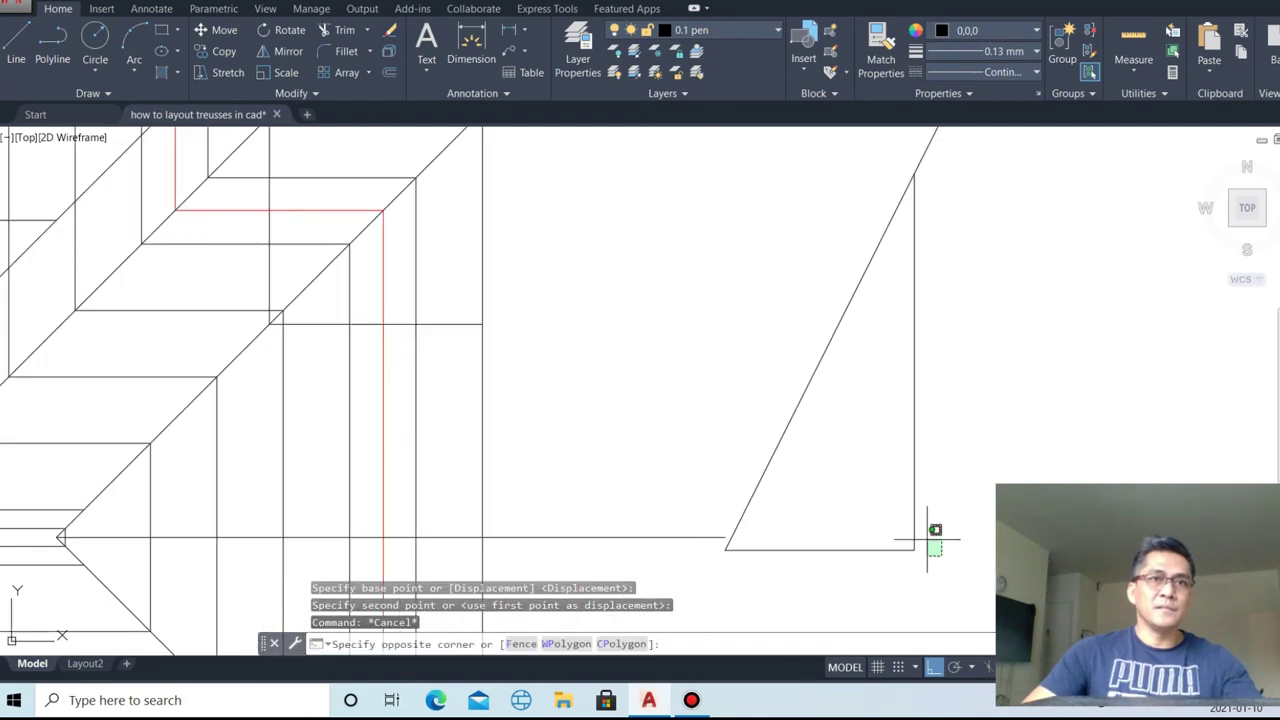
{"action": "left_click", "coordinate": [790, 342]}
{"action": "type", "text": "m"}
{"action": "key", "text": "Return"}
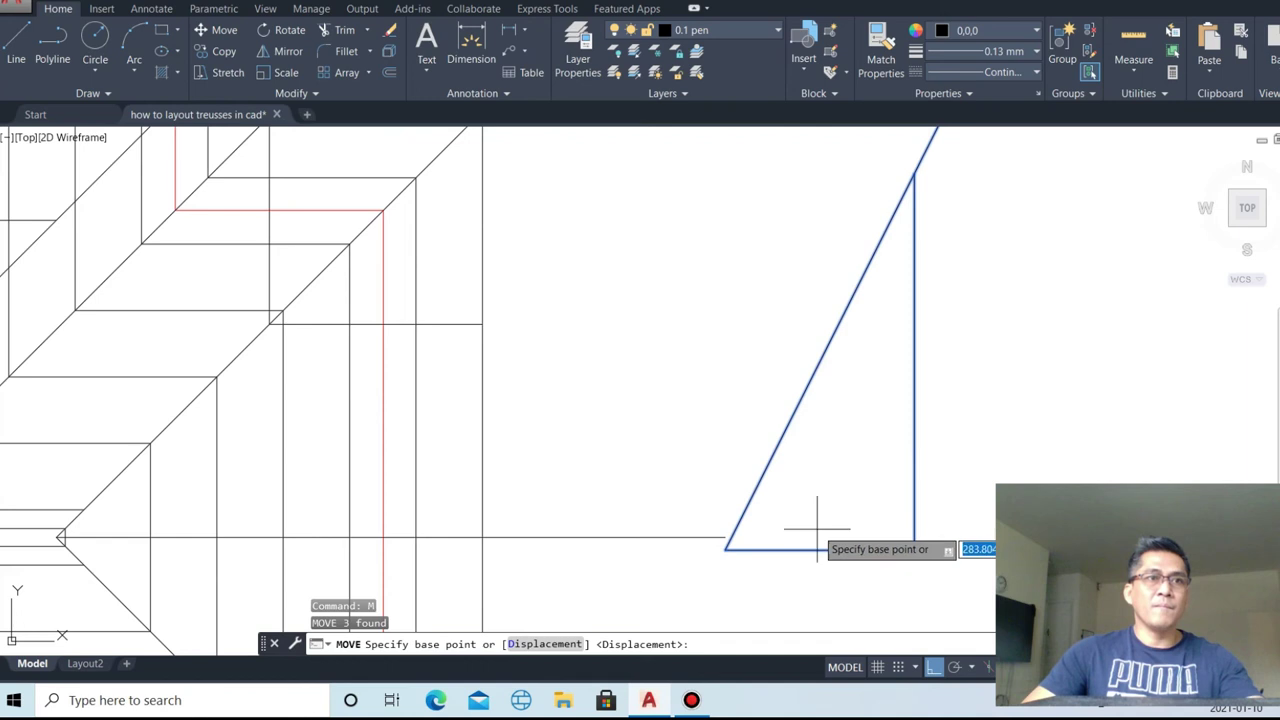
{"action": "left_click", "coordinate": [725, 549]}
{"action": "left_click", "coordinate": [726, 536]}
{"action": "key", "text": "Escape"}
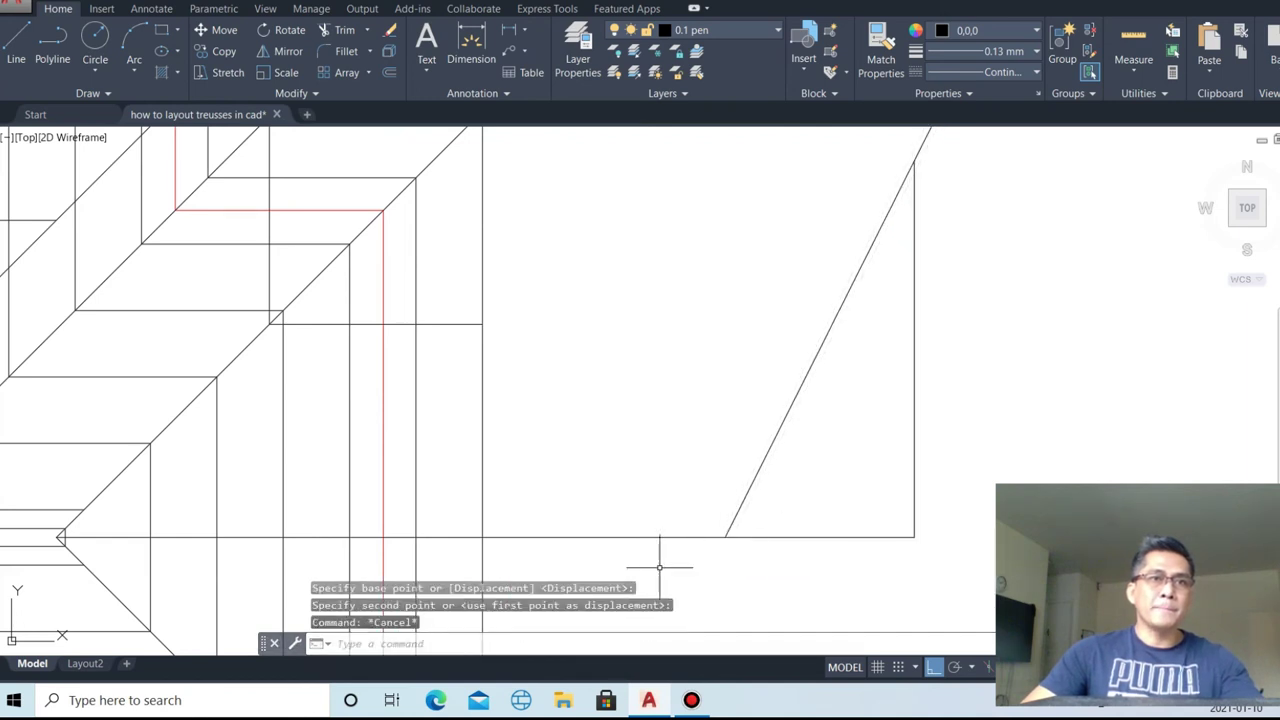
- Erase the leftover bottom line and select the triangle
{"action": "left_click", "coordinate": [694, 543]}
{"action": "left_click", "coordinate": [616, 463]}
{"action": "scroll", "coordinate": [666, 434], "scroll_direction": "down", "scroll_amount": 3}
{"action": "type", "text": "e"}
{"action": "key", "text": "Return"}
{"action": "left_click", "coordinate": [857, 391]}
{"action": "left_click", "coordinate": [694, 293]}
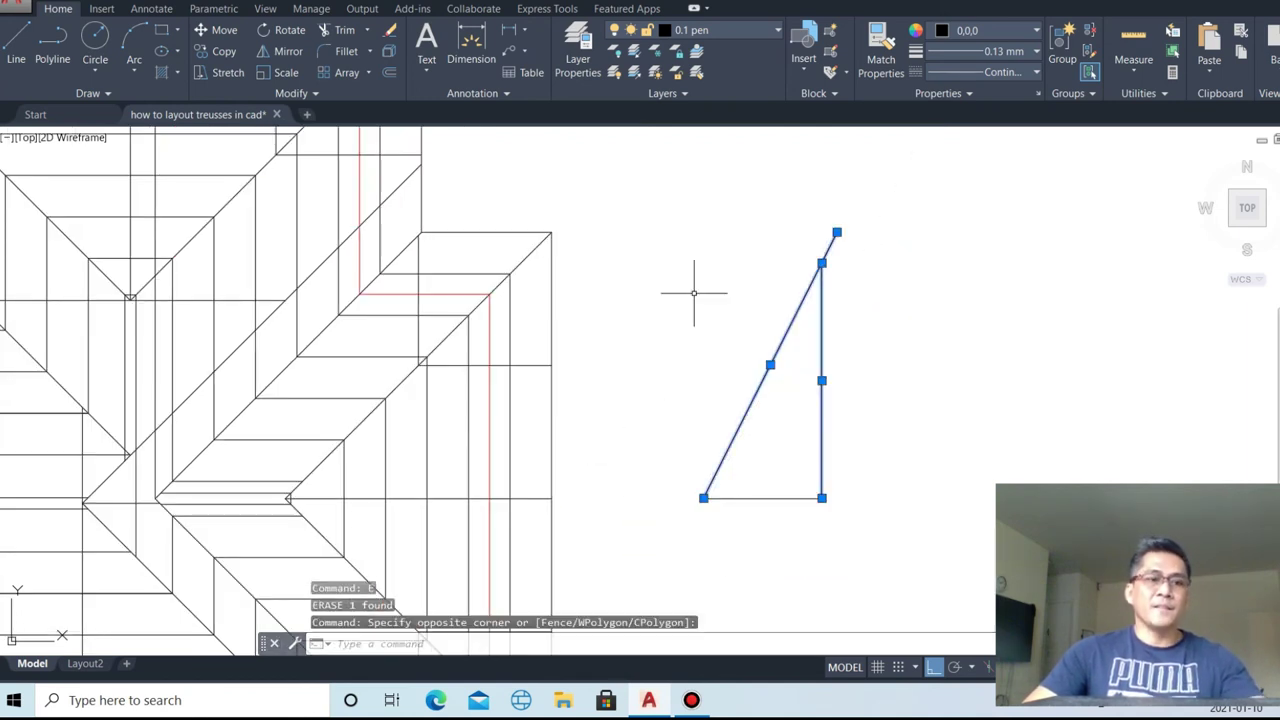
{"action": "type", "text": "mi"}
- Mirror the triangle about its base line, keeping the original
{"action": "key", "text": "Return"}
{"action": "scroll", "coordinate": [739, 327], "scroll_direction": "down", "scroll_amount": 3}
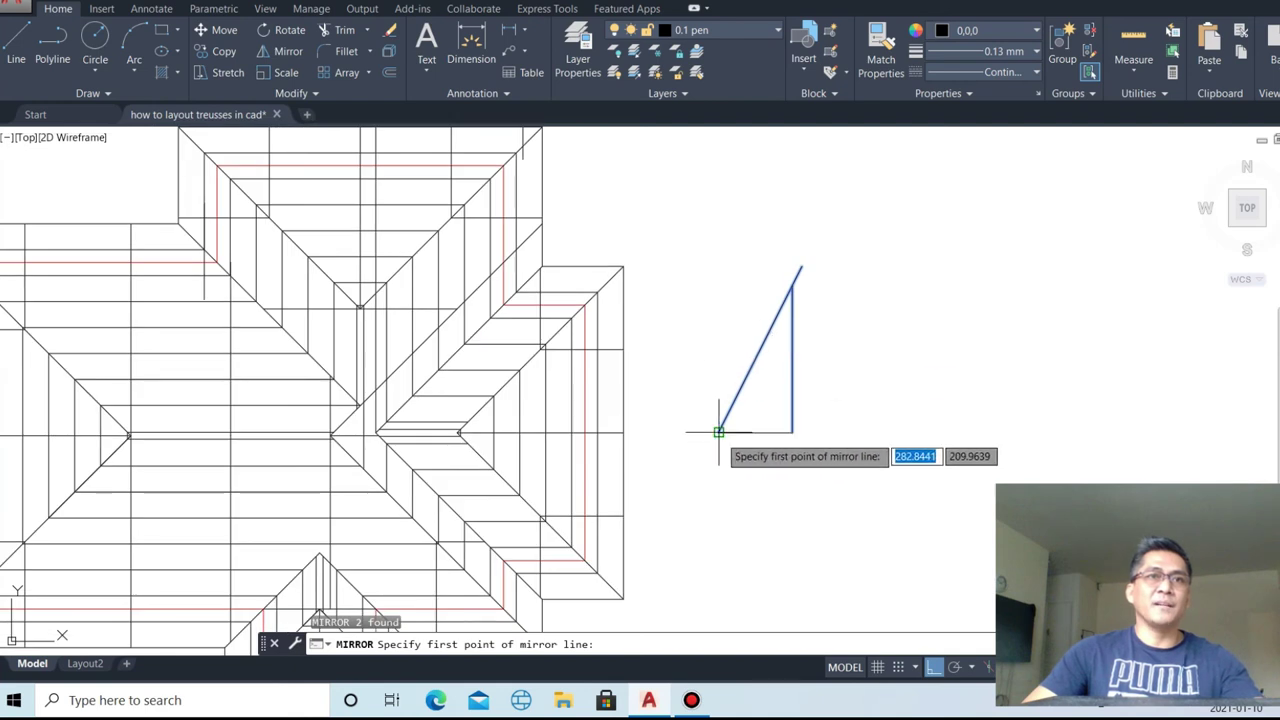
{"action": "left_click", "coordinate": [720, 430]}
{"action": "left_click", "coordinate": [651, 430]}
{"action": "key", "text": "Return"}
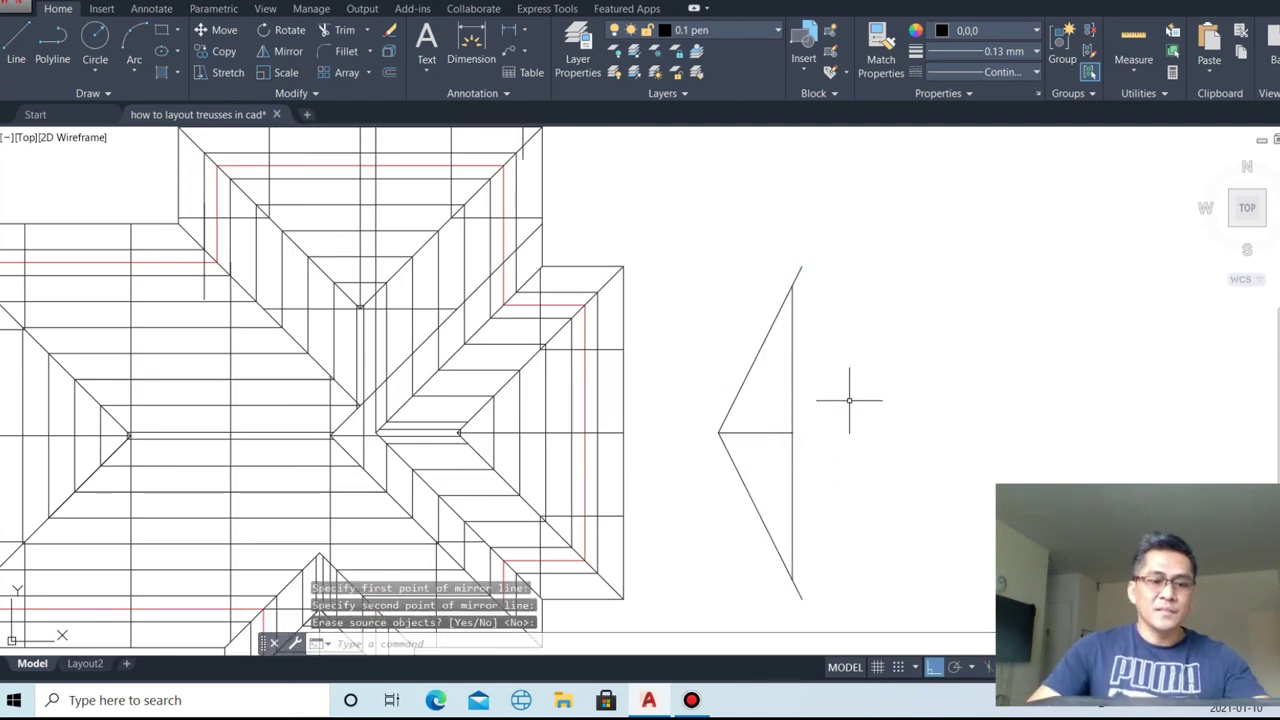
- Offset the base line repeatedly at 1-unit spacing above and below it
{"action": "type", "text": "o"}
{"action": "key", "text": "Return"}
{"action": "type", "text": "1"}
{"action": "key", "text": "Return"}
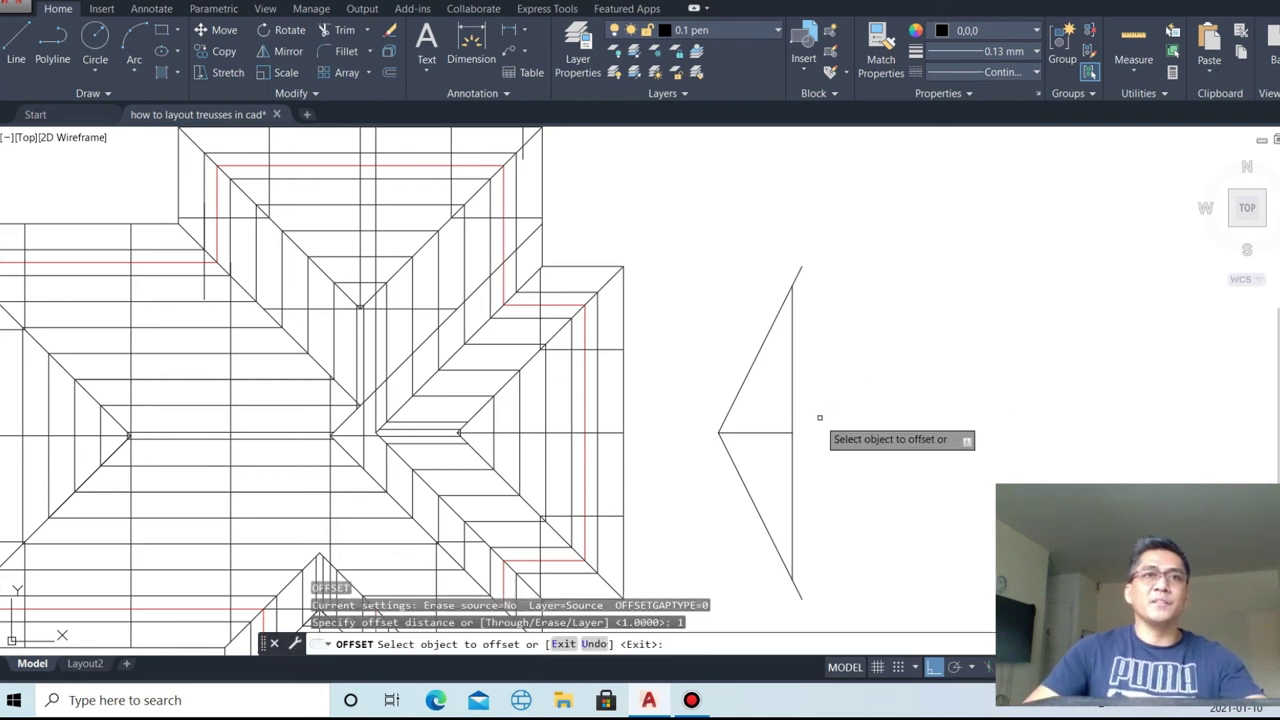
{"action": "left_click", "coordinate": [770, 431]}
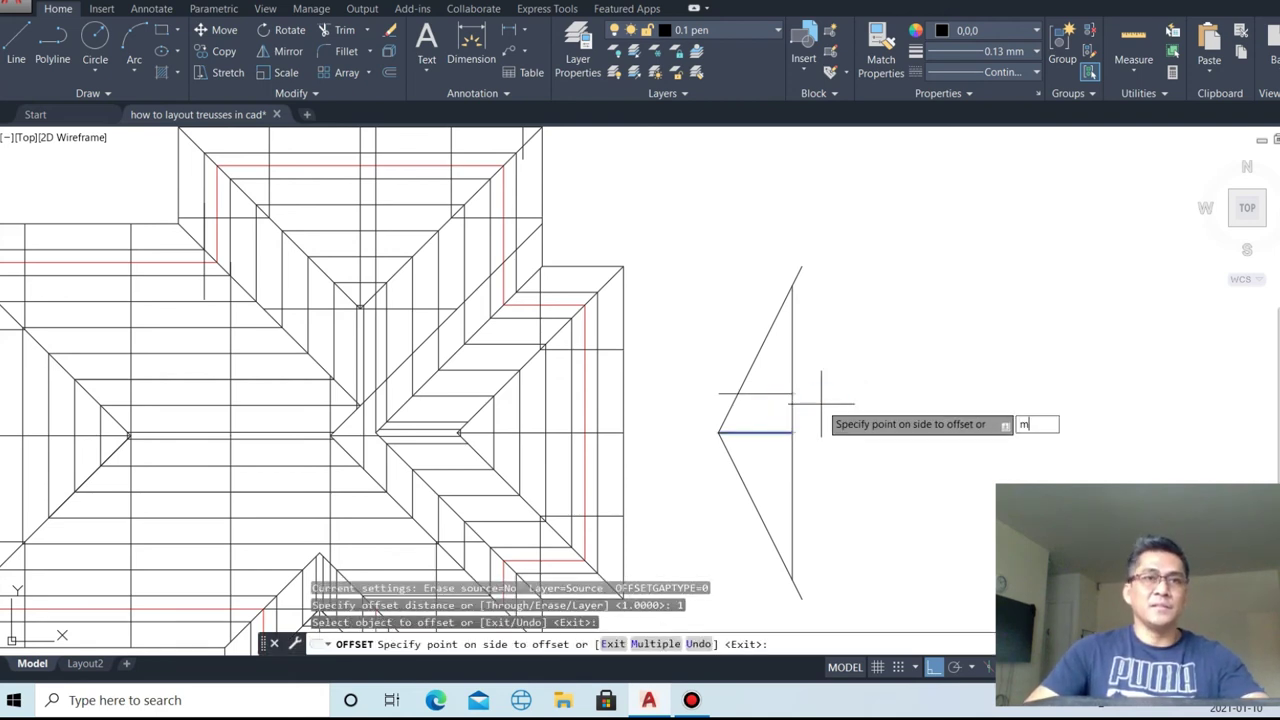
{"action": "key", "text": "Return"}
{"action": "left_click", "coordinate": [846, 271]}
{"action": "left_click", "coordinate": [846, 320]}
{"action": "left_click", "coordinate": [854, 520]}
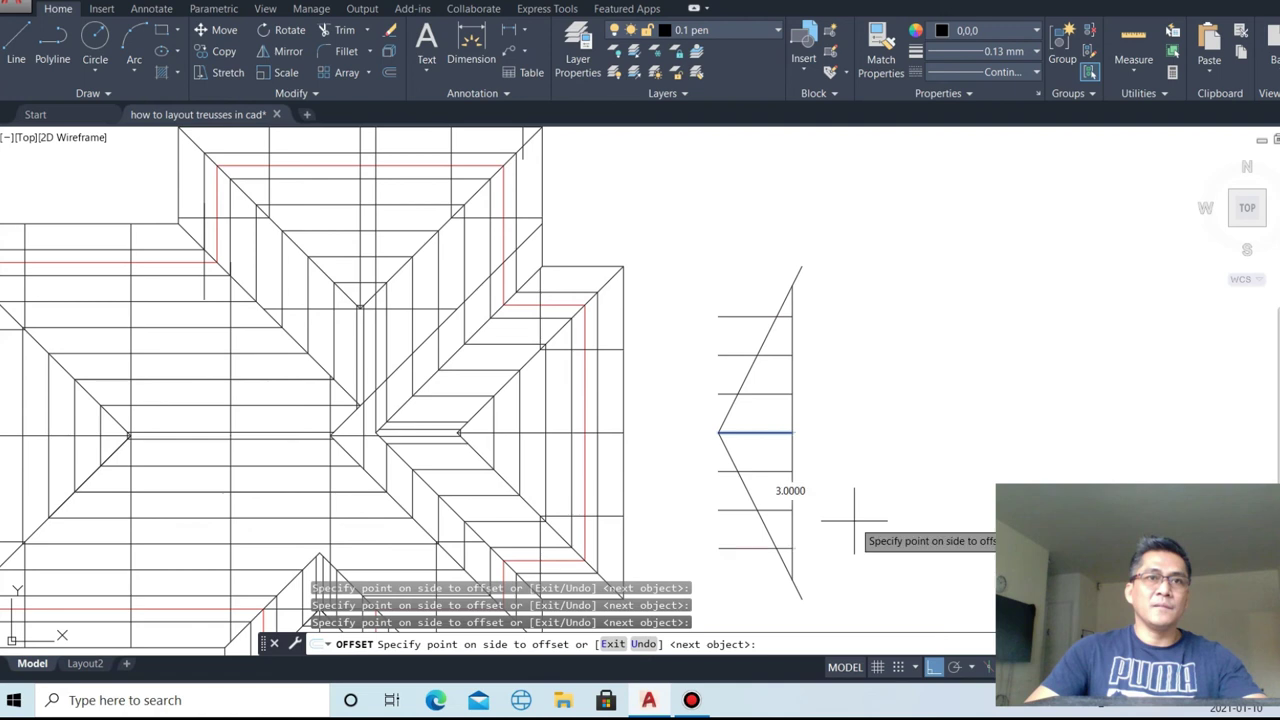
{"action": "key", "text": "Escape"}
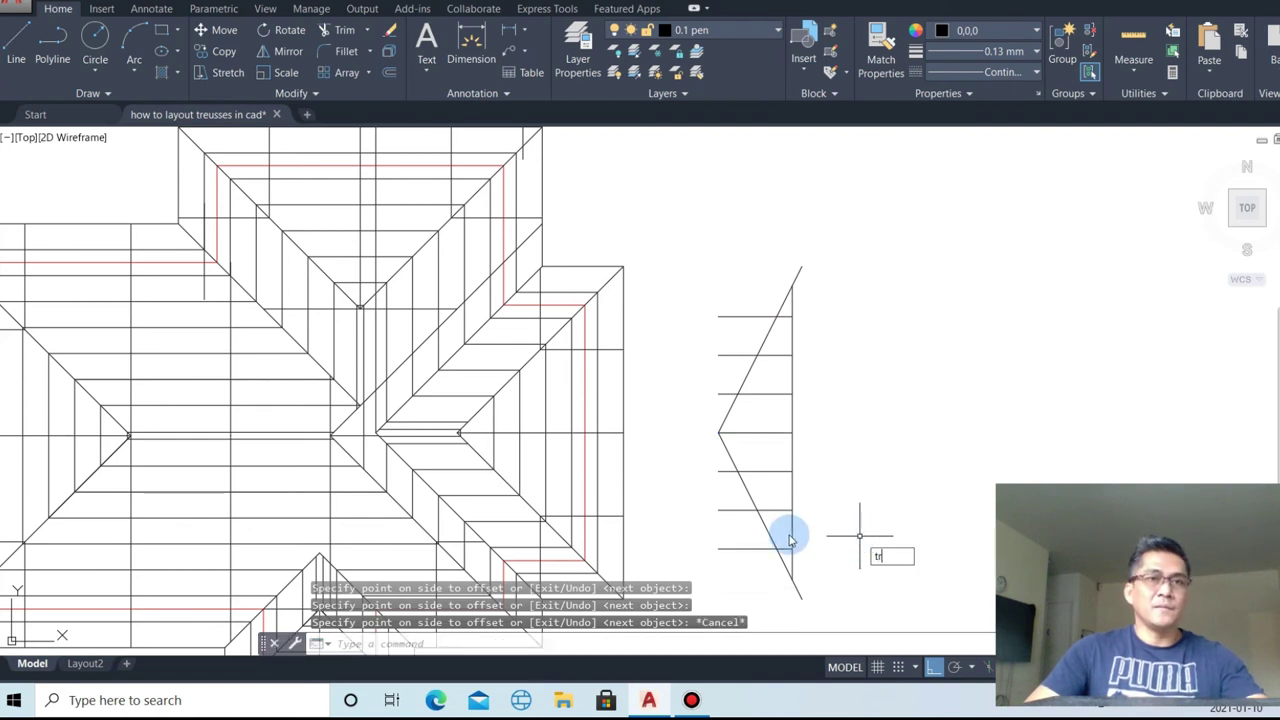
- Trim the horizontal members' ends sticking out past the sloping chord
{"action": "key", "text": "Return"}
{"action": "left_click", "coordinate": [724, 490]}
{"action": "left_click", "coordinate": [726, 464]}
{"action": "scroll", "coordinate": [726, 403], "scroll_direction": "up", "scroll_amount": 2}
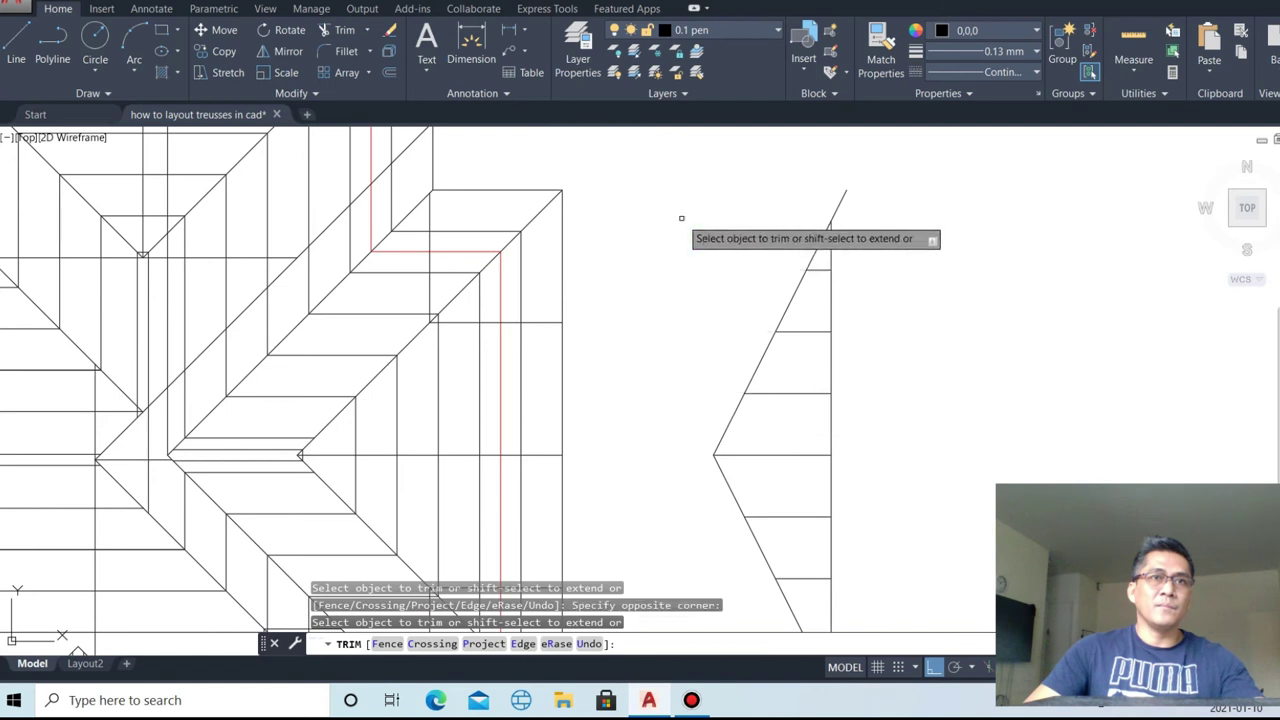
{"action": "key", "text": "Escape"}
- Draw the first diagonal webs from the vertical chord to the sloping chord
{"action": "type", "text": "l"}
{"action": "key", "text": "Return"}
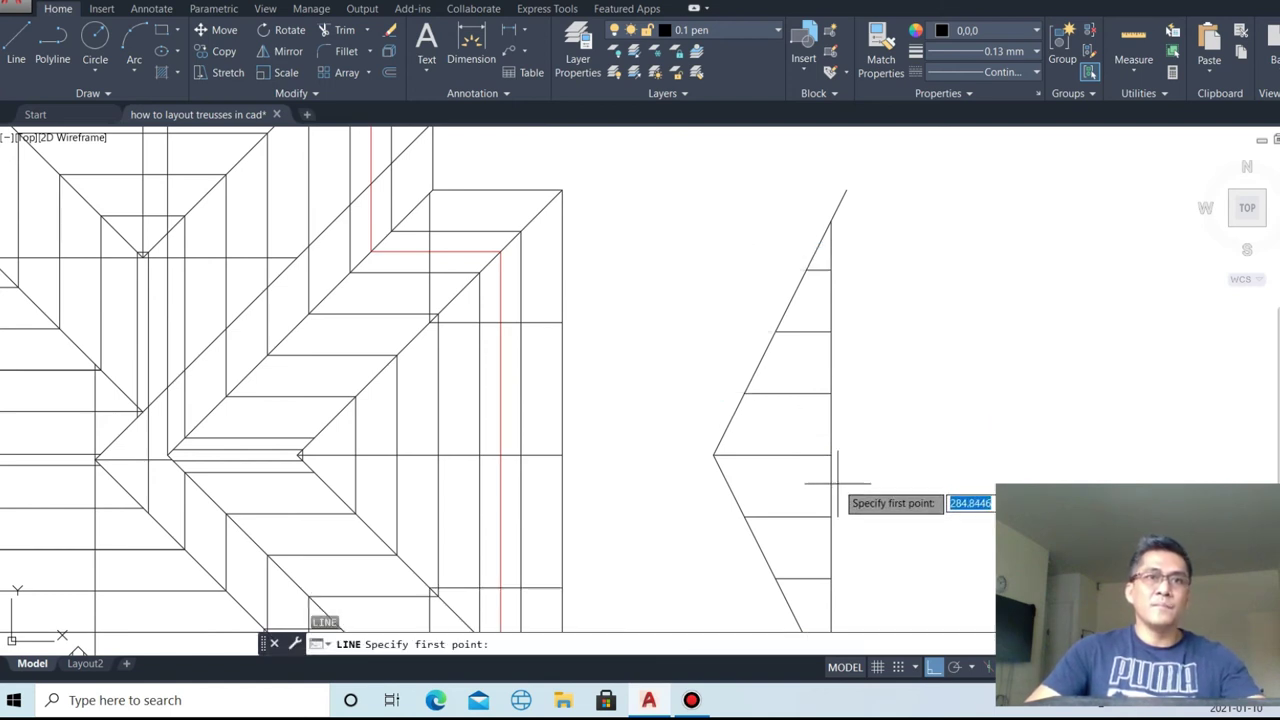
{"action": "left_click", "coordinate": [830, 455]}
{"action": "left_click", "coordinate": [749, 390]}
{"action": "key", "text": "Escape"}
{"action": "key", "text": "Return"}
{"action": "left_click", "coordinate": [830, 392]}
{"action": "key", "text": "Return"}
{"action": "left_click", "coordinate": [830, 331]}
{"action": "left_click", "coordinate": [807, 270]}
{"action": "key", "text": "Escape"}
{"action": "scroll", "coordinate": [890, 300], "scroll_direction": "up", "scroll_amount": 2}
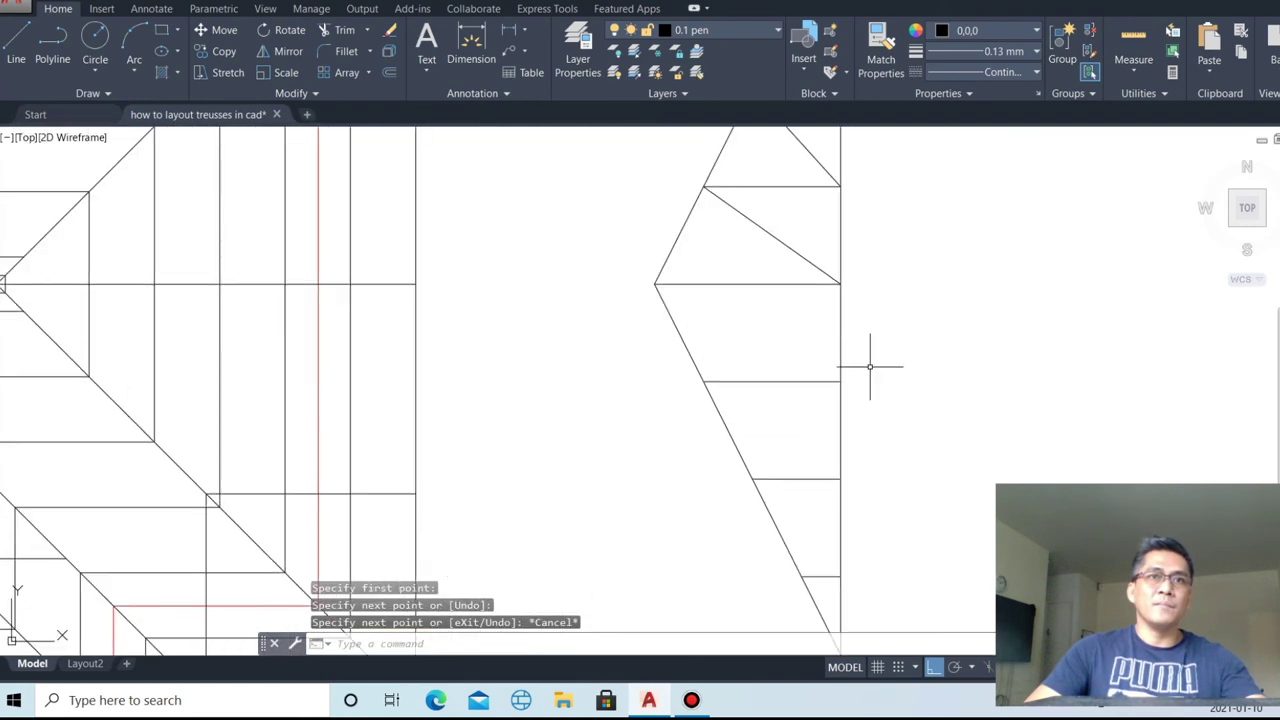
- Draw webs from the upper, middle and lower corners, then select the whole truss
{"action": "key", "text": "Return"}
{"action": "left_click", "coordinate": [840, 283]}
{"action": "left_click", "coordinate": [704, 380]}
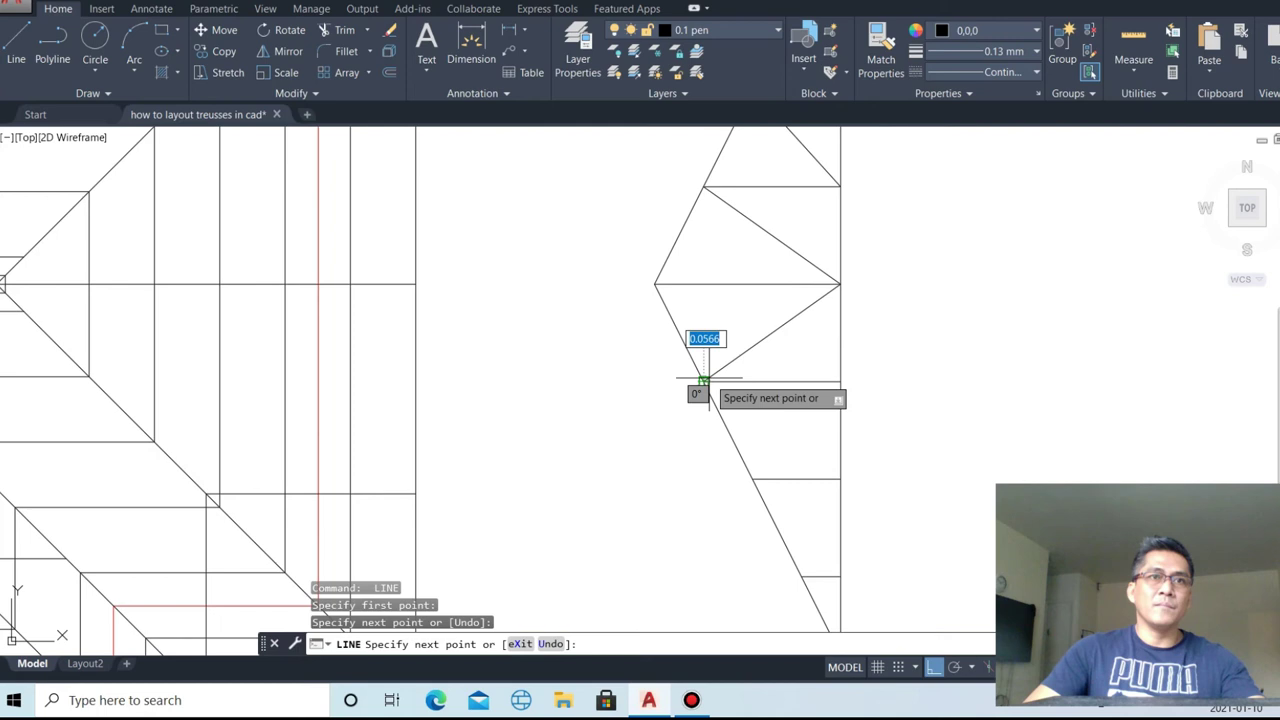
{"action": "key", "text": "Return"}
{"action": "key", "text": "Return"}
{"action": "left_click", "coordinate": [840, 381]}
{"action": "left_click", "coordinate": [754, 480]}
{"action": "key", "text": "Return"}
{"action": "key", "text": "Return"}
{"action": "left_click", "coordinate": [840, 480]}
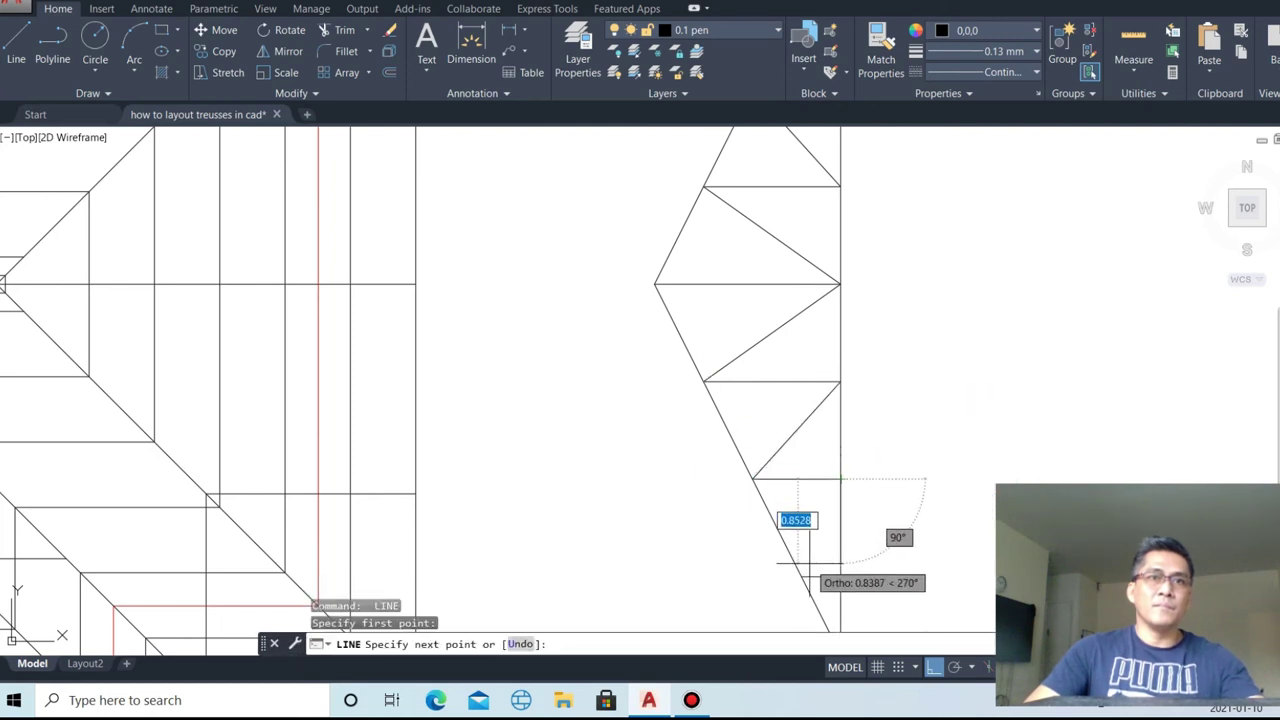
{"action": "left_click", "coordinate": [803, 576]}
{"action": "key", "text": "Escape"}
{"action": "scroll", "coordinate": [920, 480], "scroll_direction": "down", "scroll_amount": 2}
{"action": "scroll", "coordinate": [930, 562], "scroll_direction": "down", "scroll_amount": 2}
{"action": "left_click", "coordinate": [995, 603]}
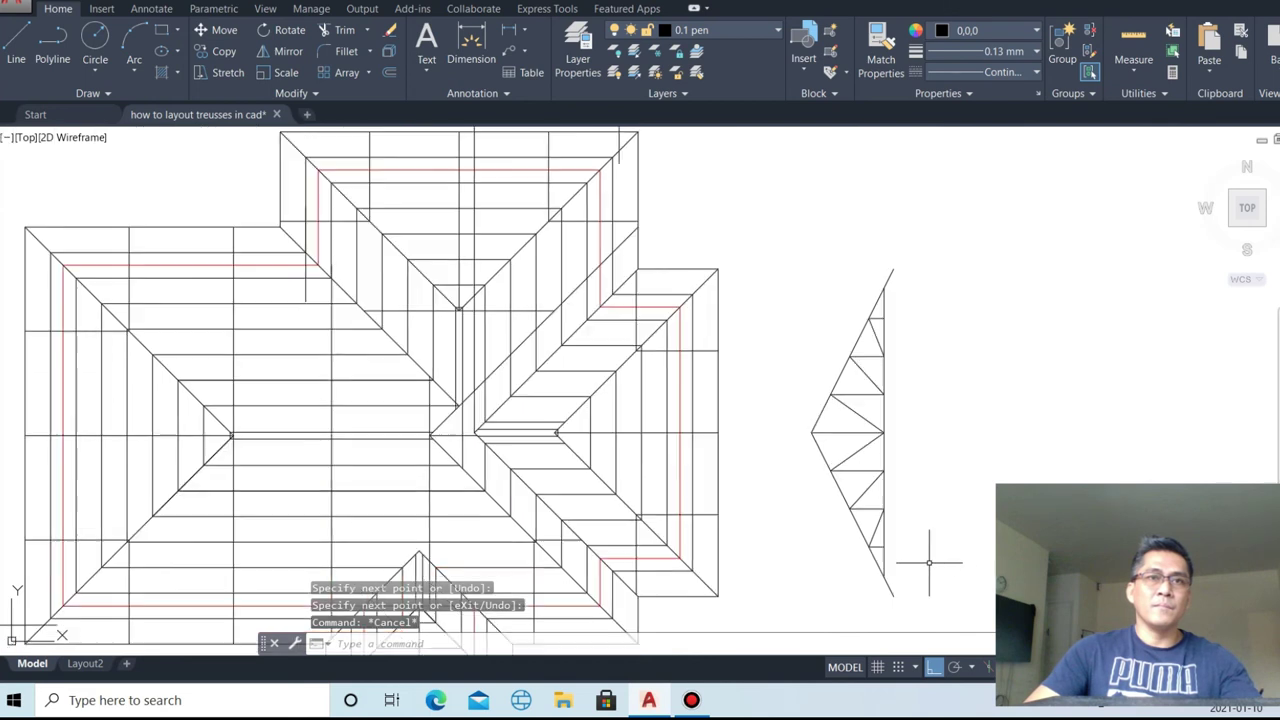
{"action": "left_click", "coordinate": [834, 308]}
- Draw a new top line from the truss's top endpoint leftward toward the roof plan
{"action": "type", "text": "L"}
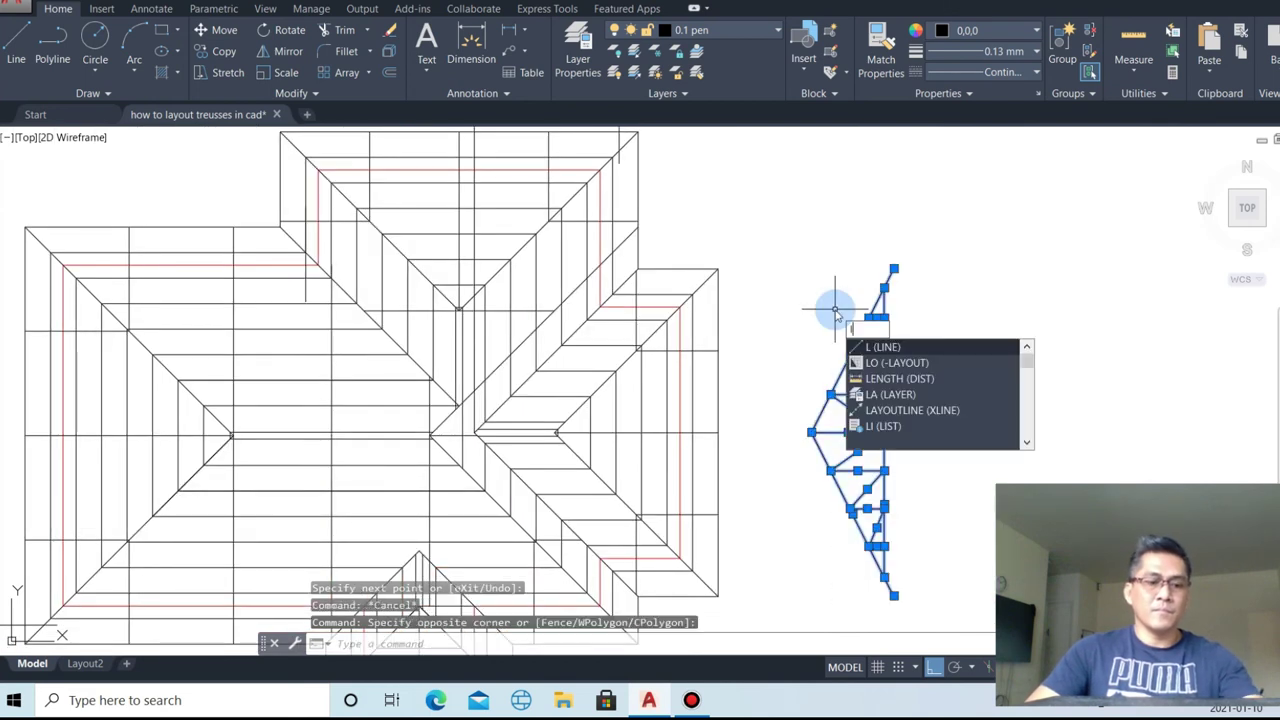
{"action": "key", "text": "BackSpace"}
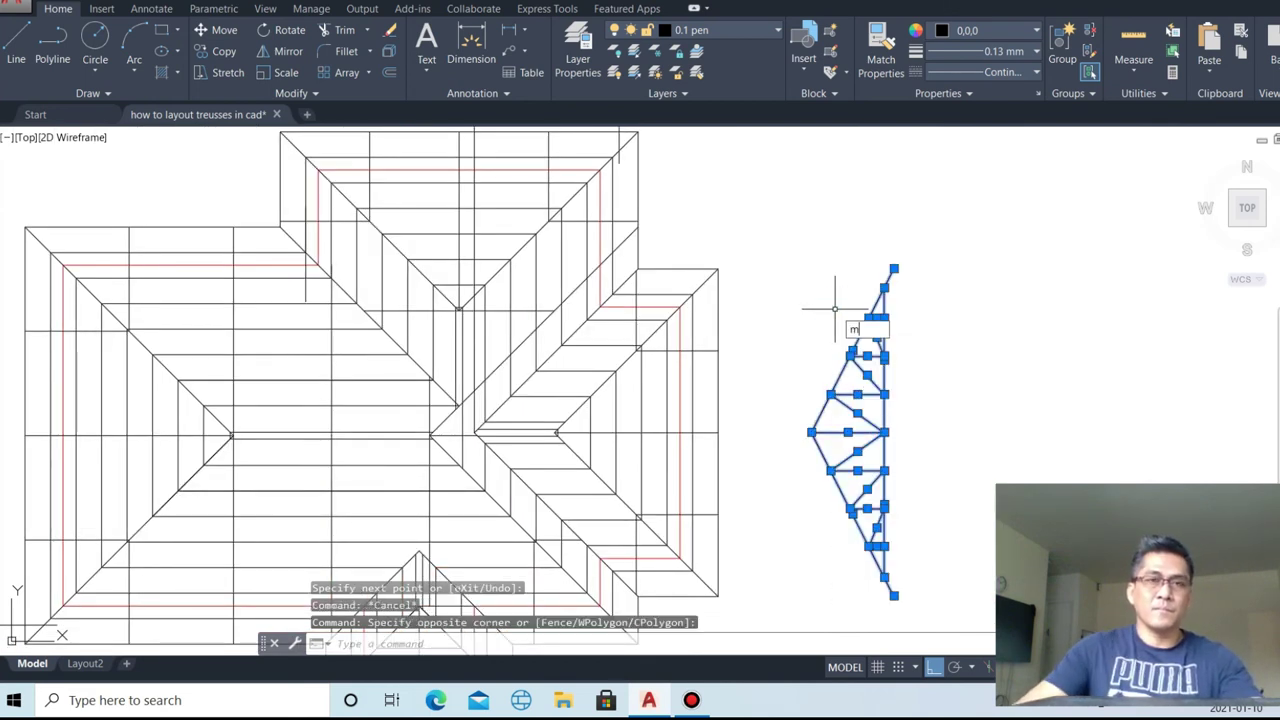
{"action": "key", "text": "Return"}
{"action": "left_click", "coordinate": [991, 417]}
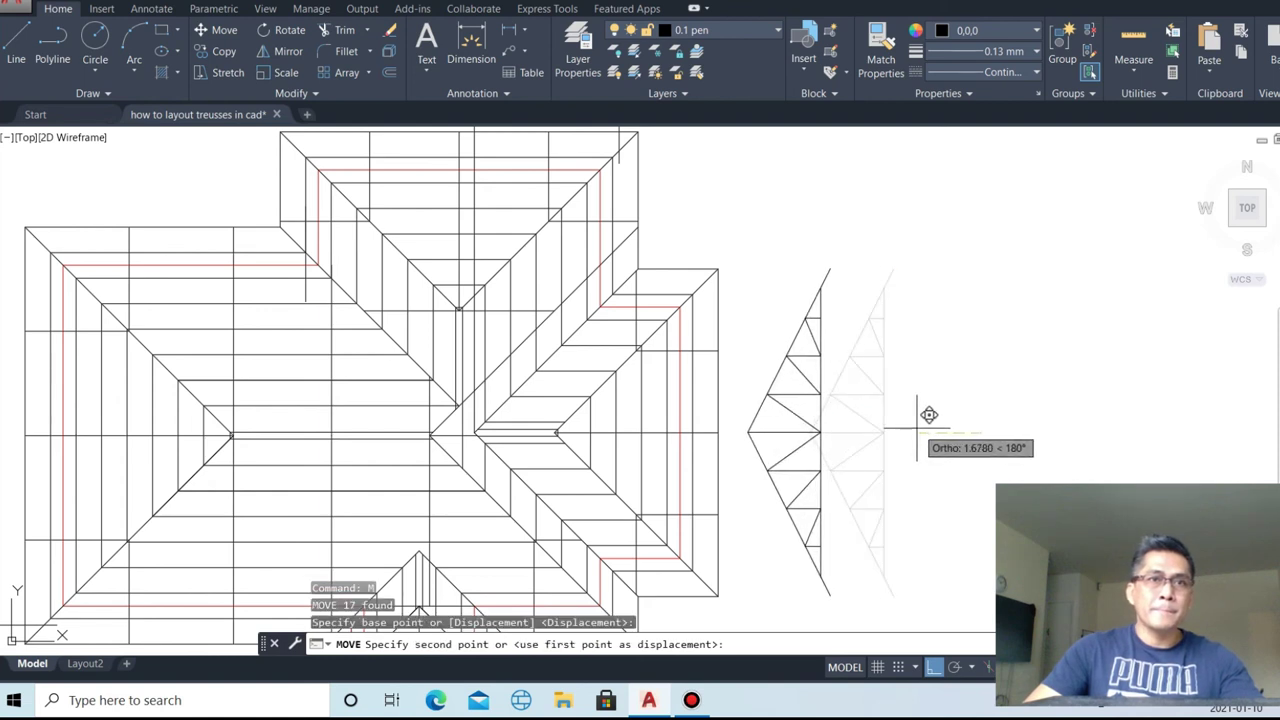
{"action": "key", "text": "Escape"}
{"action": "scroll", "coordinate": [667, 320], "scroll_direction": "up", "scroll_amount": 1}
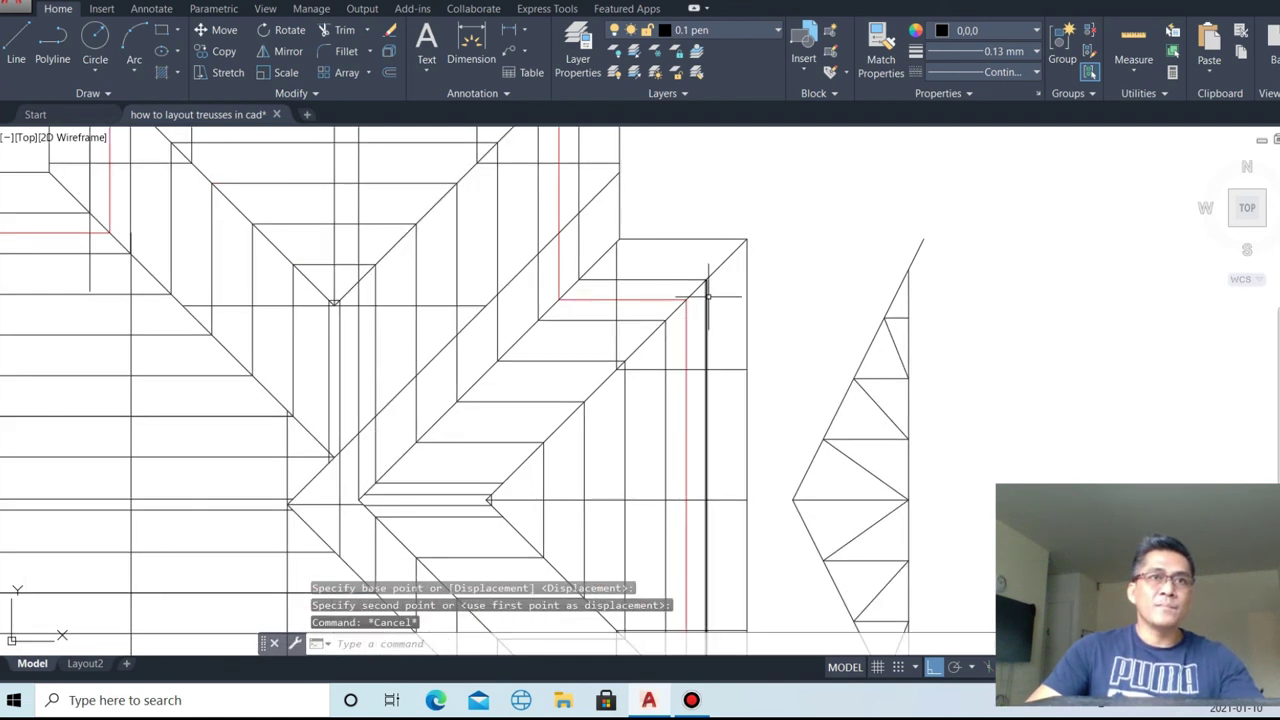
{"action": "type", "text": "l"}
{"action": "key", "text": "Return"}
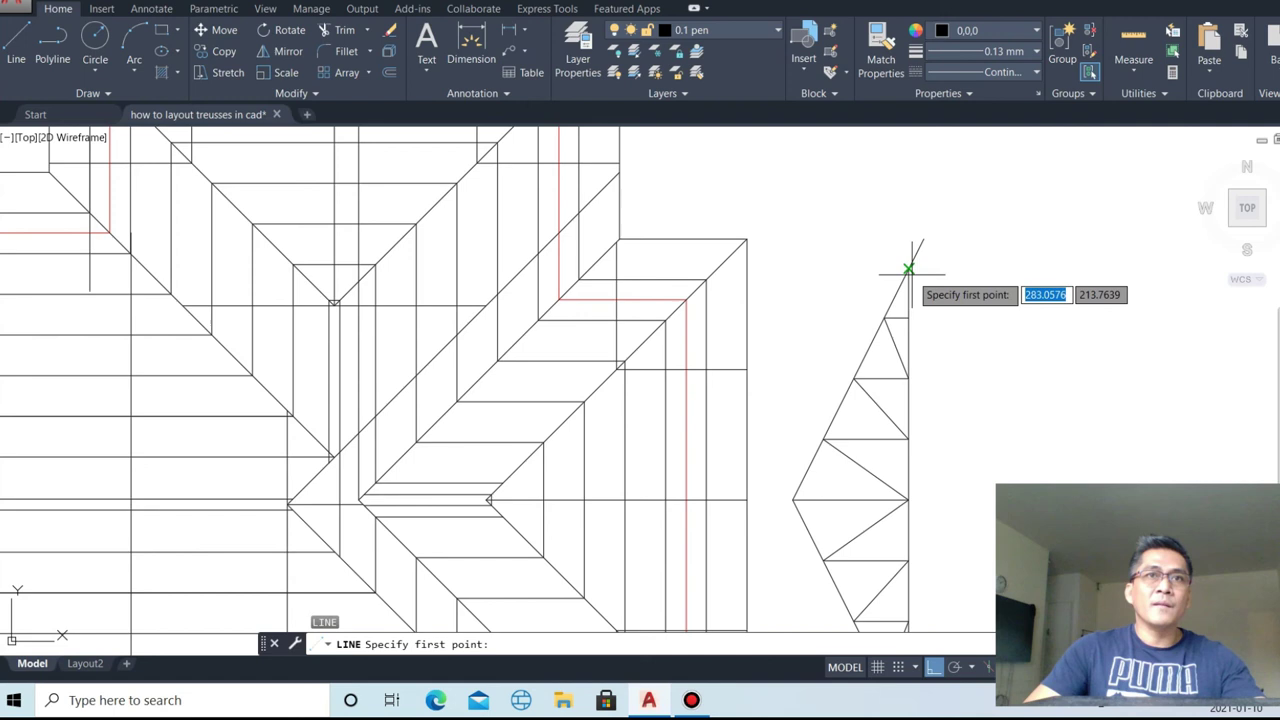
{"action": "left_click", "coordinate": [908, 266]}
{"action": "scroll", "coordinate": [855, 270], "scroll_direction": "up", "scroll_amount": 1}
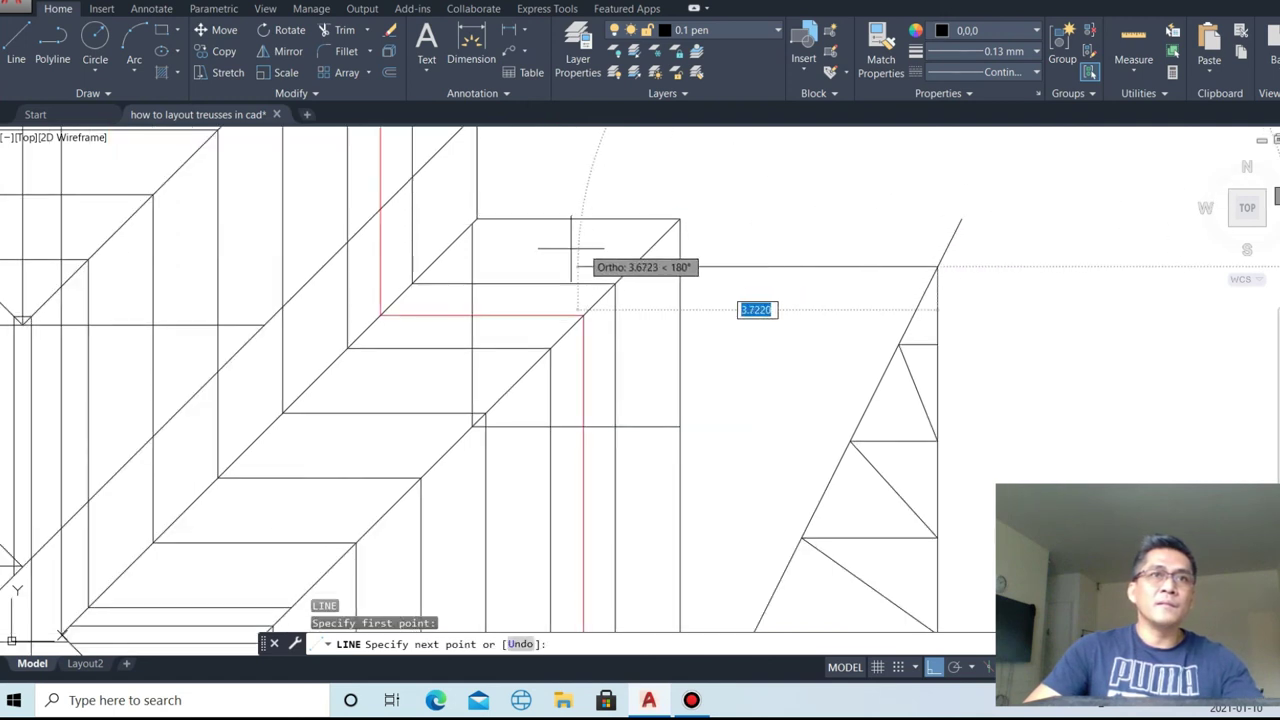
{"action": "left_click", "coordinate": [571, 248]}
{"action": "key", "text": "Escape"}
{"action": "left_click", "coordinate": [650, 240]}
- Copy the top line and lower diagonal V to the right of the truss elevation
{"action": "left_click", "coordinate": [630, 275]}
{"action": "scroll", "coordinate": [660, 235], "scroll_direction": "down", "scroll_amount": 1}
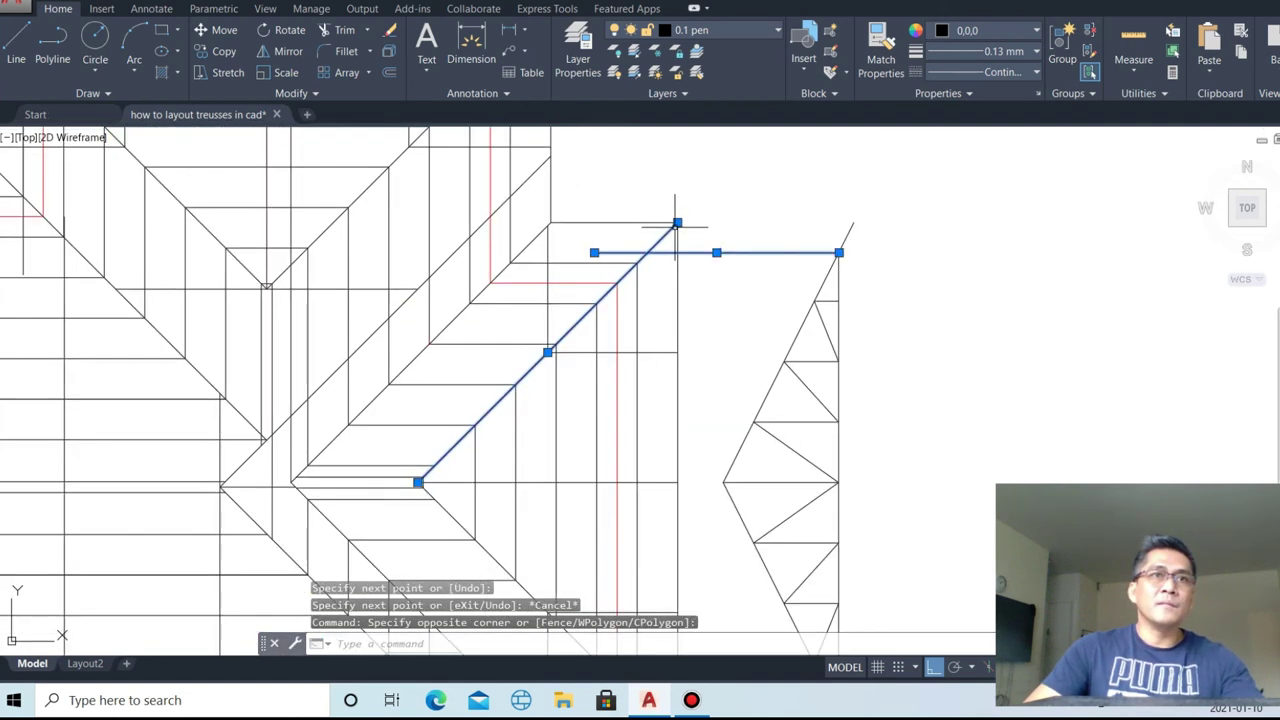
{"action": "left_click", "coordinate": [453, 512]}
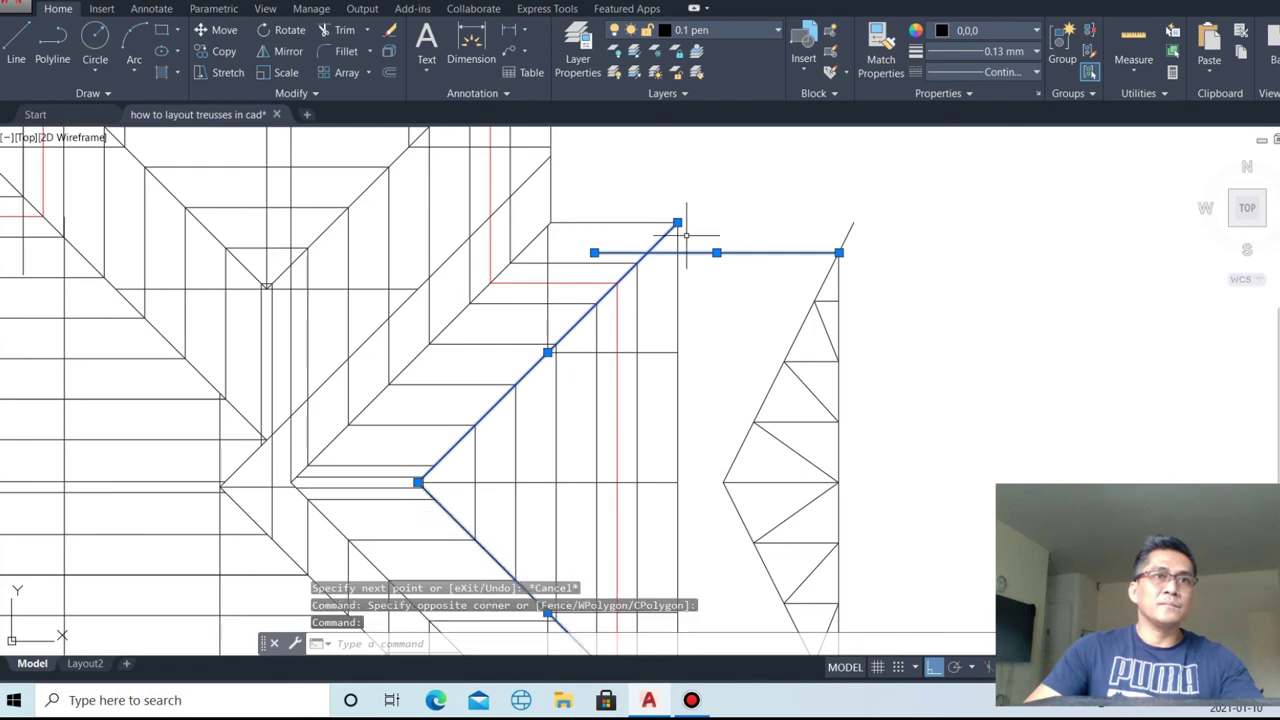
{"action": "scroll", "coordinate": [727, 233], "scroll_direction": "down", "scroll_amount": 3}
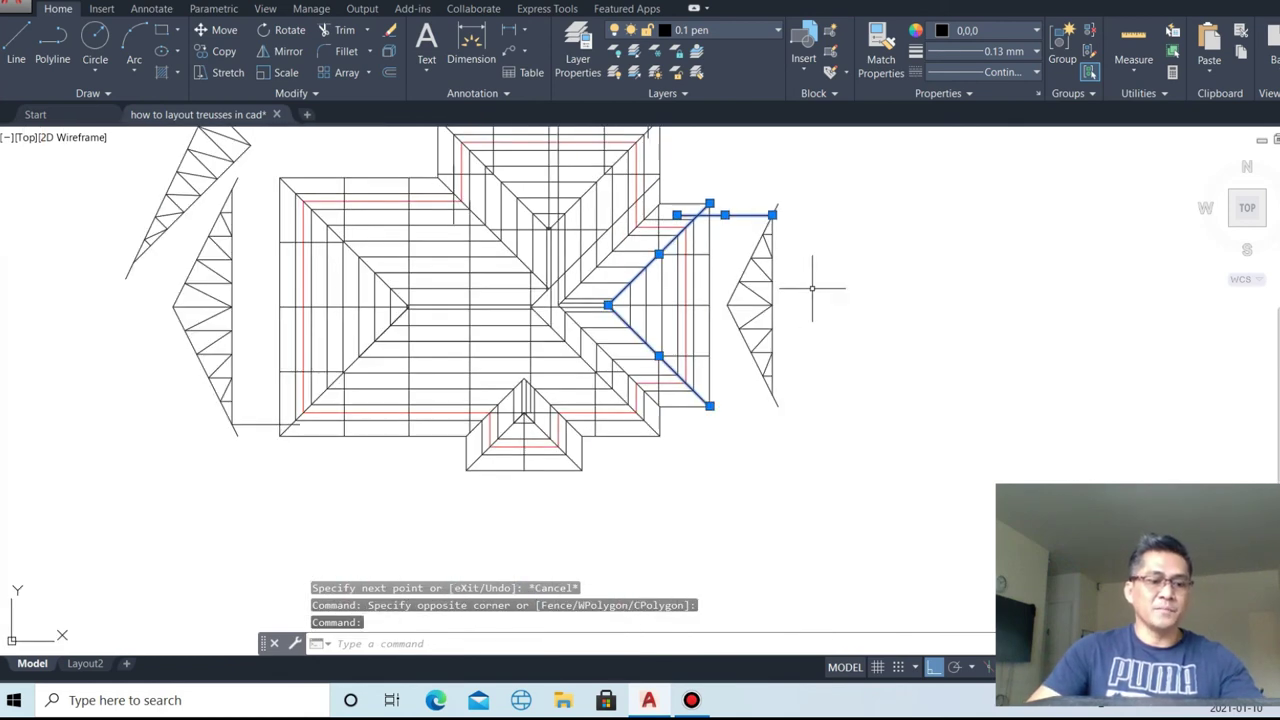
{"action": "type", "text": "co"}
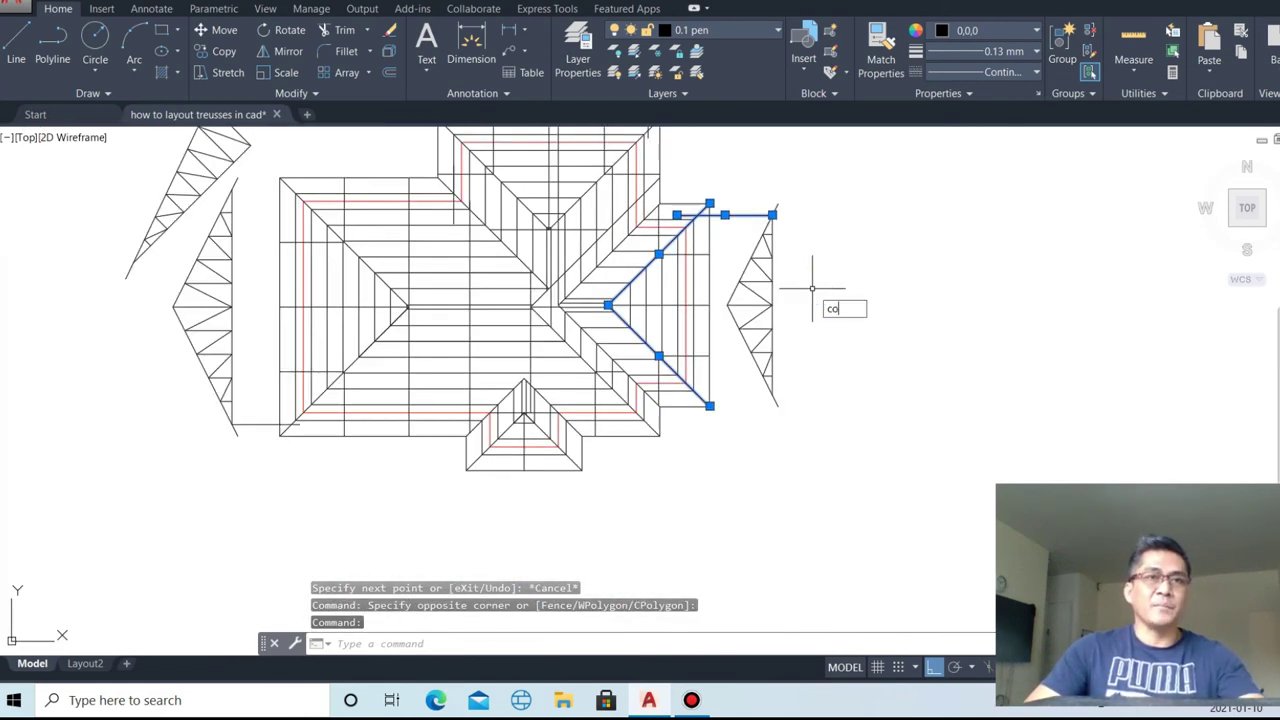
{"action": "key", "text": "Return"}
{"action": "left_click", "coordinate": [693, 305]}
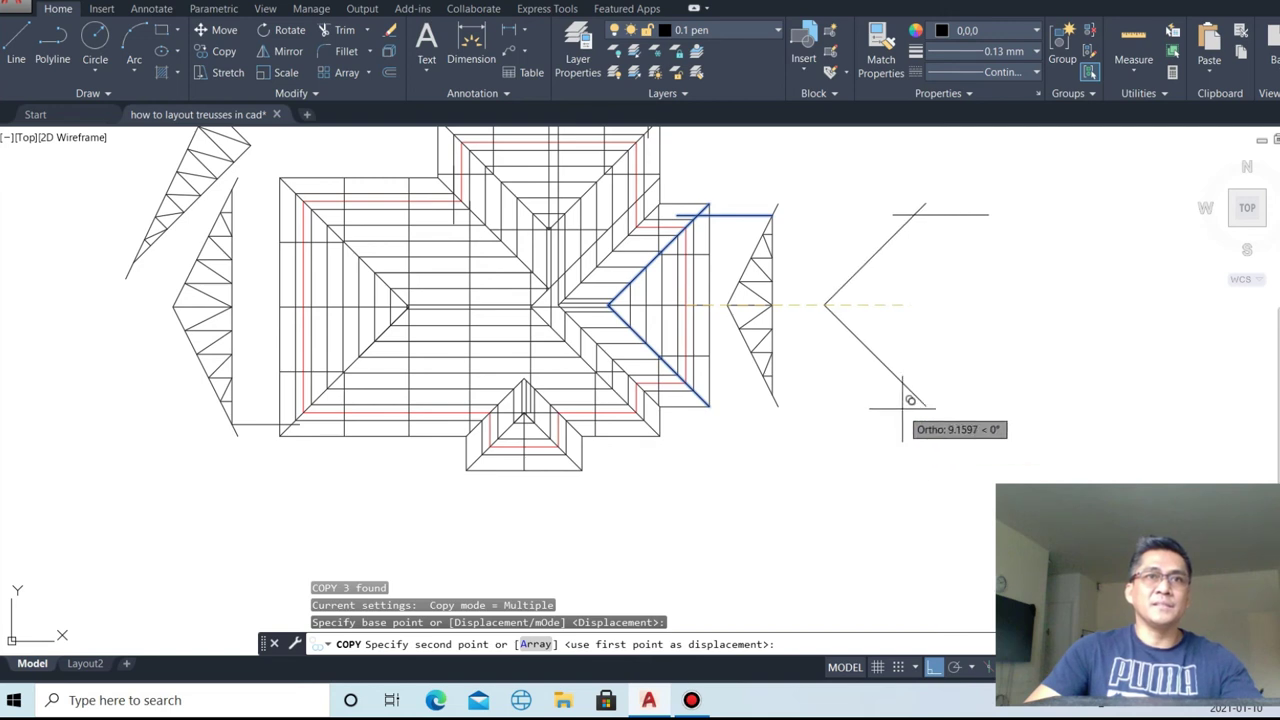
{"action": "left_click", "coordinate": [908, 395]}
{"action": "key", "text": "Escape"}
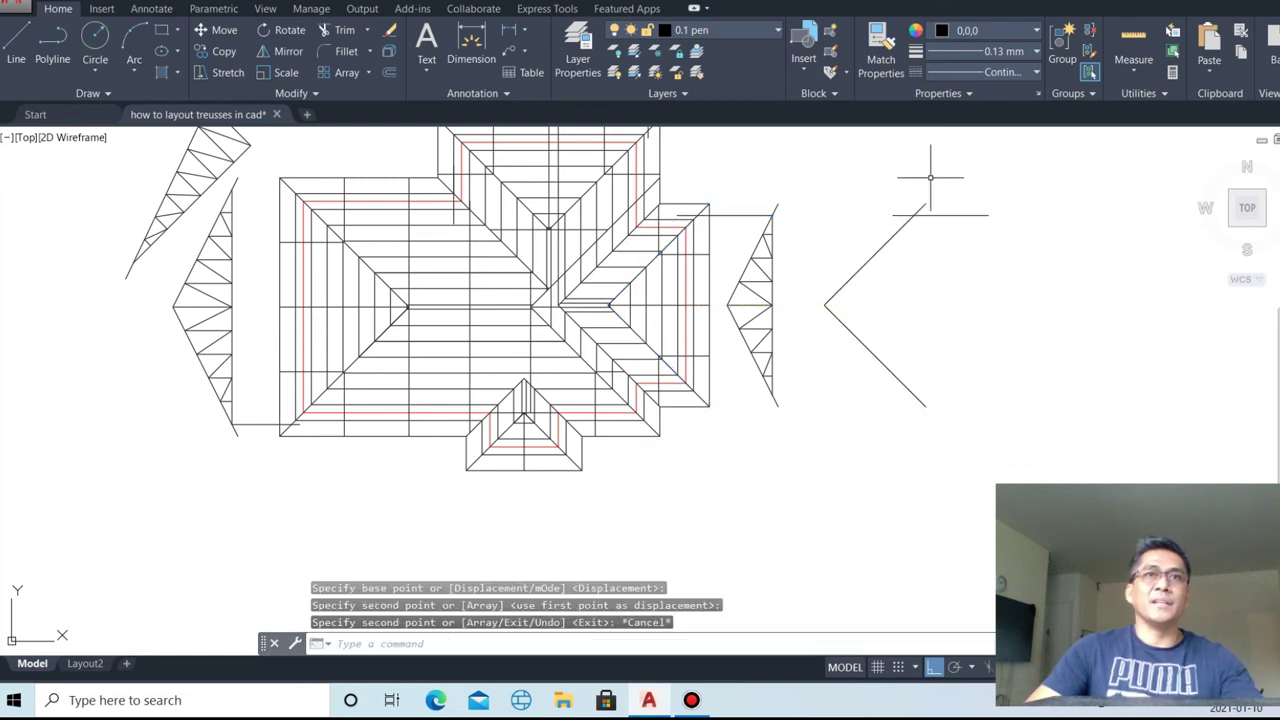
- Copy the copied lower diagonal straight up above the V
{"action": "scroll", "coordinate": [930, 178], "scroll_direction": "up", "scroll_amount": 2}
{"action": "left_click", "coordinate": [923, 434]}
{"action": "left_click", "coordinate": [812, 465]}
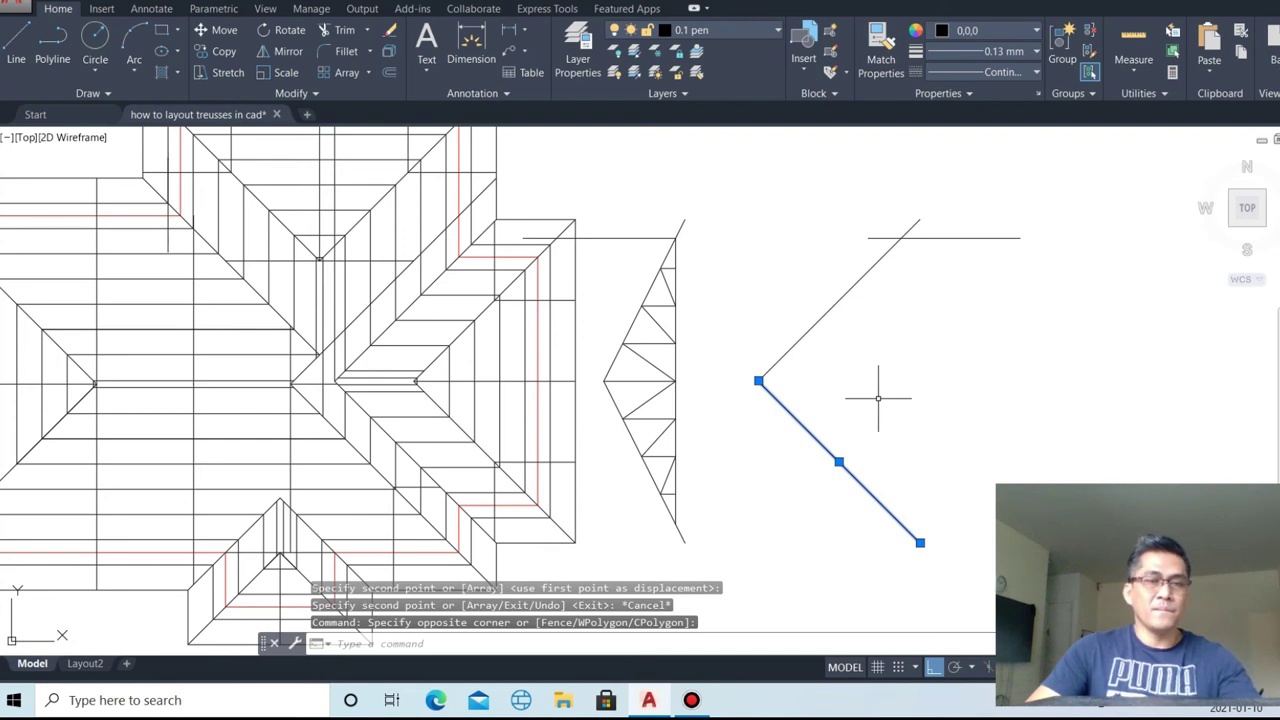
{"action": "type", "text": "co"}
{"action": "key", "text": "Return"}
{"action": "left_click", "coordinate": [920, 542]}
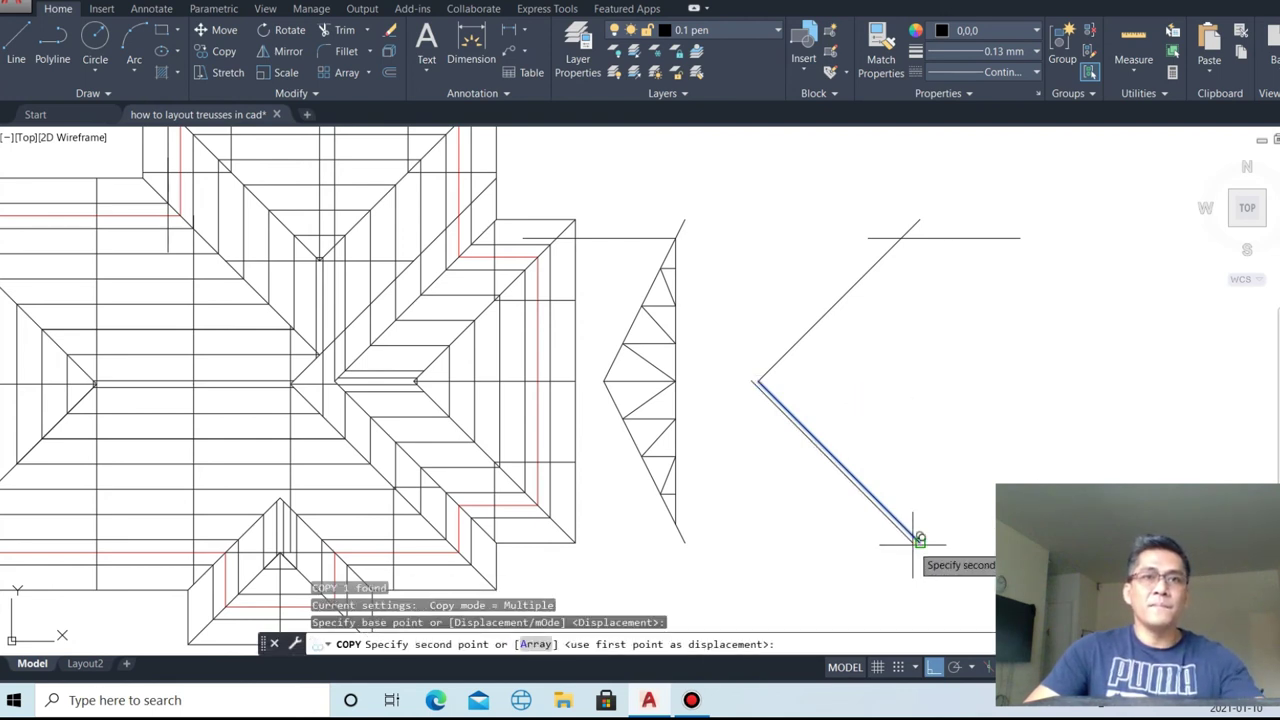
{"action": "left_click", "coordinate": [920, 218]}
{"action": "key", "text": "Escape"}
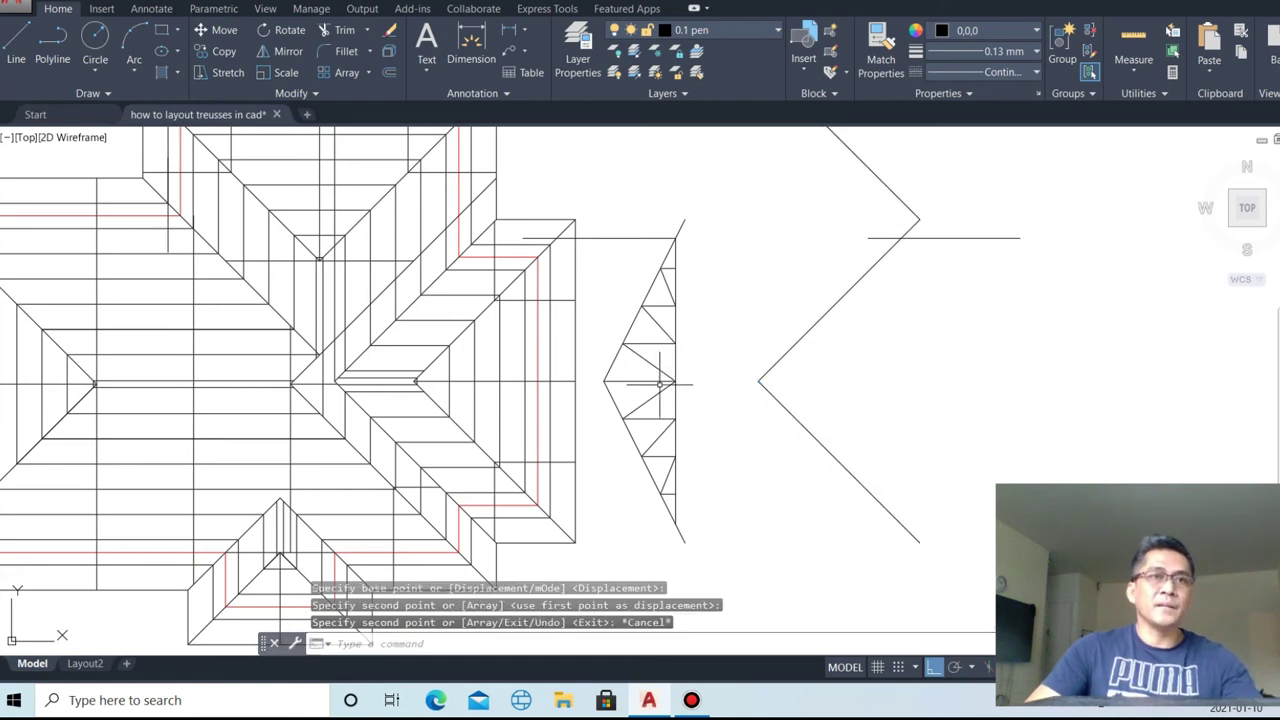
- Measure the truss depth (1.91) with an aligned dimension and set offset distance 1.91
{"action": "scroll", "coordinate": [659, 383], "scroll_direction": "up", "scroll_amount": 2}
{"action": "key", "text": "Return"}
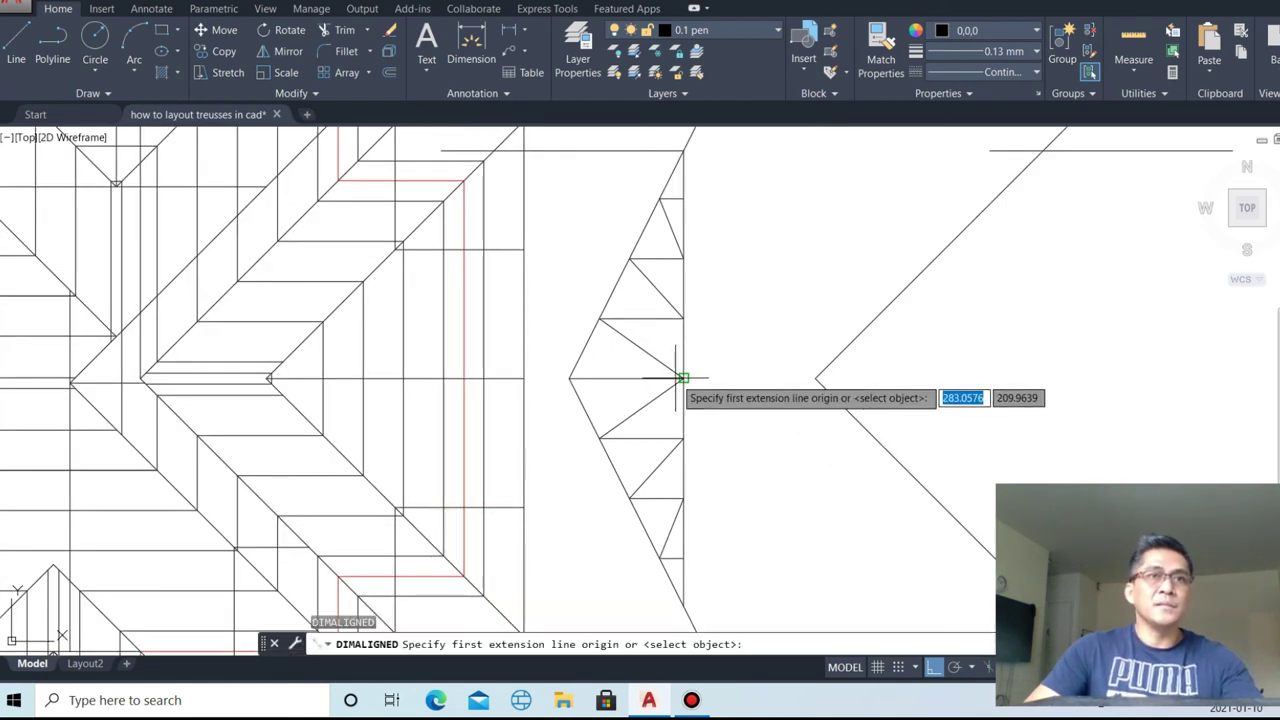
{"action": "left_click", "coordinate": [683, 379]}
{"action": "left_click", "coordinate": [569, 378]}
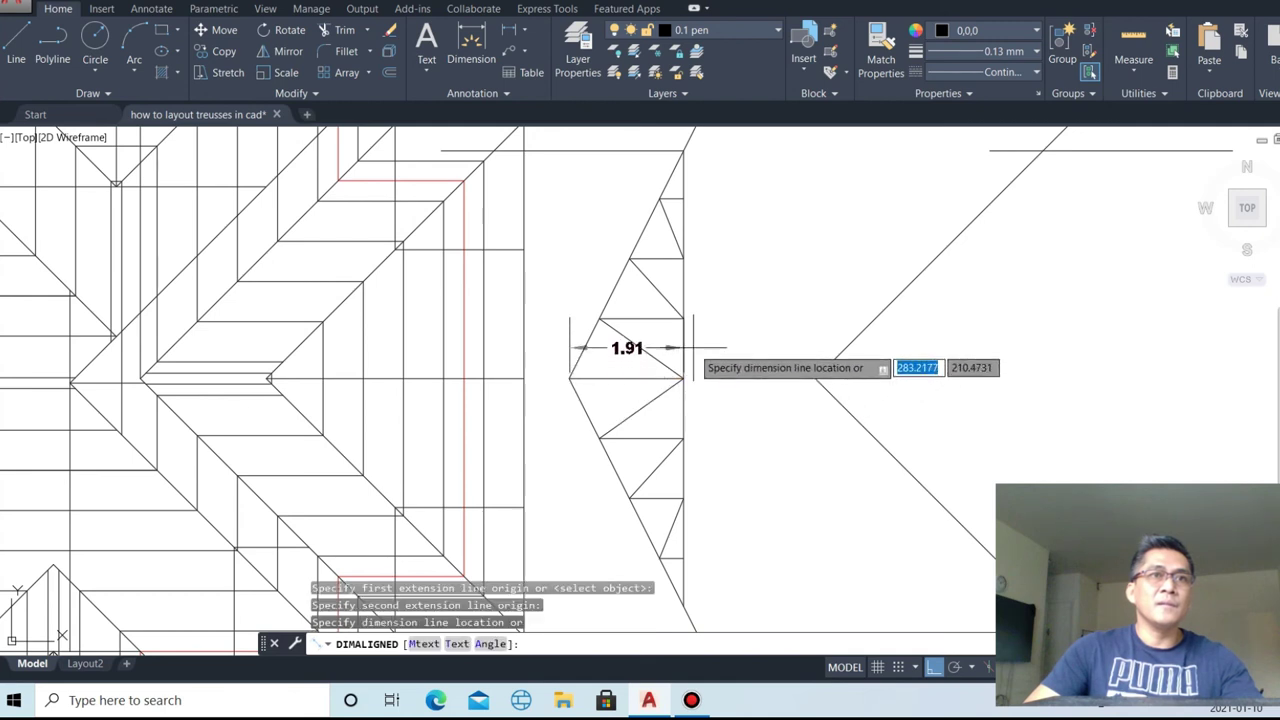
{"action": "key", "text": "Escape"}
{"action": "type", "text": "o"}
{"action": "key", "text": "Return"}
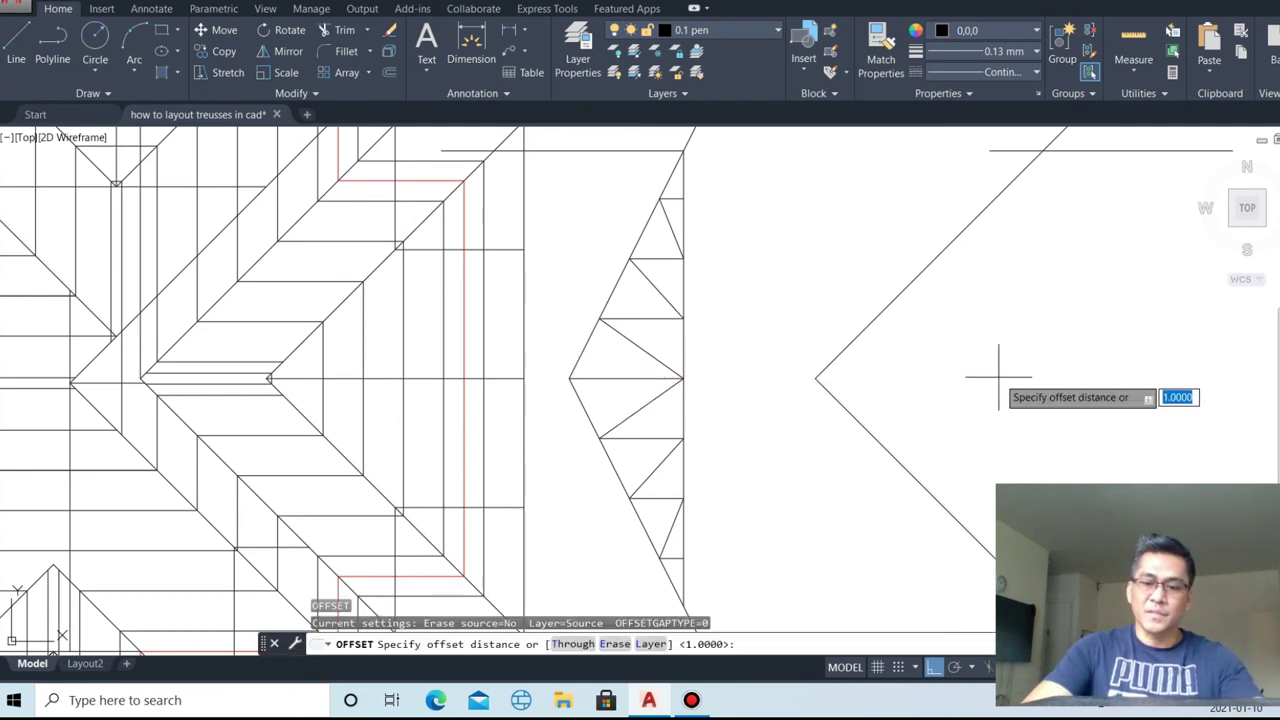
{"action": "type", "text": "1.91"}
{"action": "key", "text": "Return"}
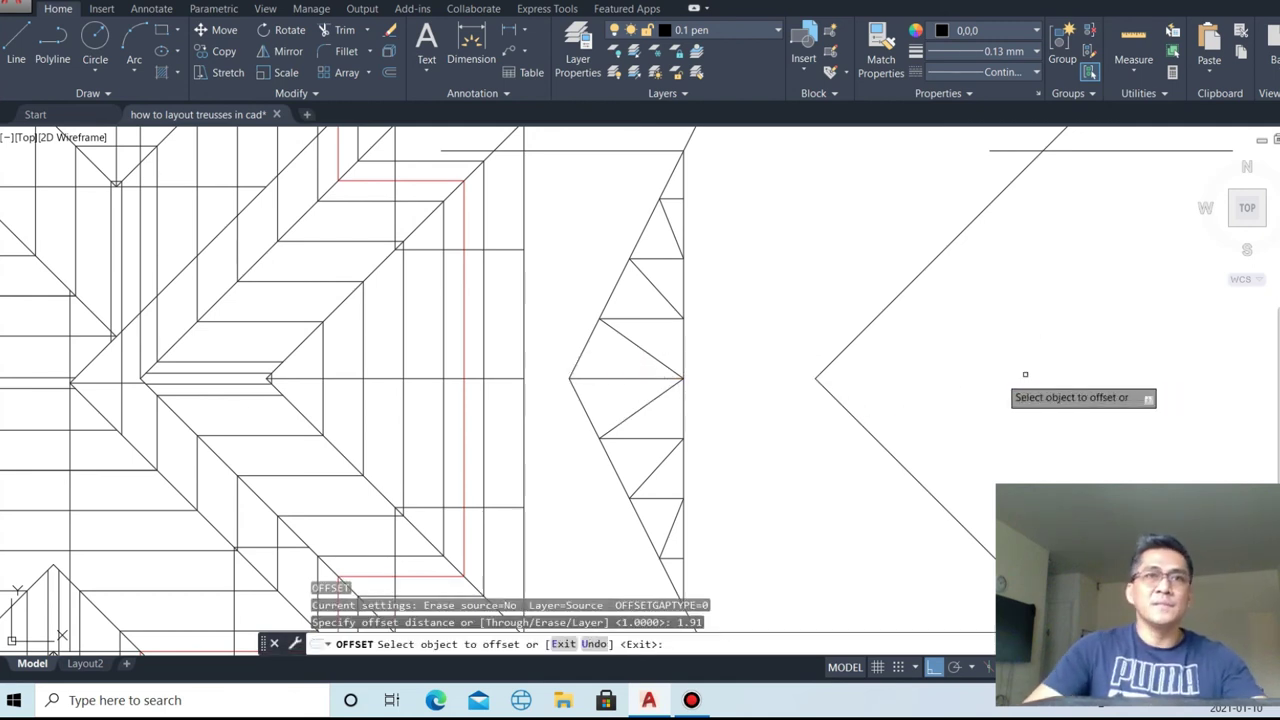
- Offset the upper diagonal 1.91 to the lower right and trim the lower diagonal segment
{"action": "left_click", "coordinate": [908, 280]}
{"action": "left_click", "coordinate": [959, 344]}
{"action": "key", "text": "Escape"}
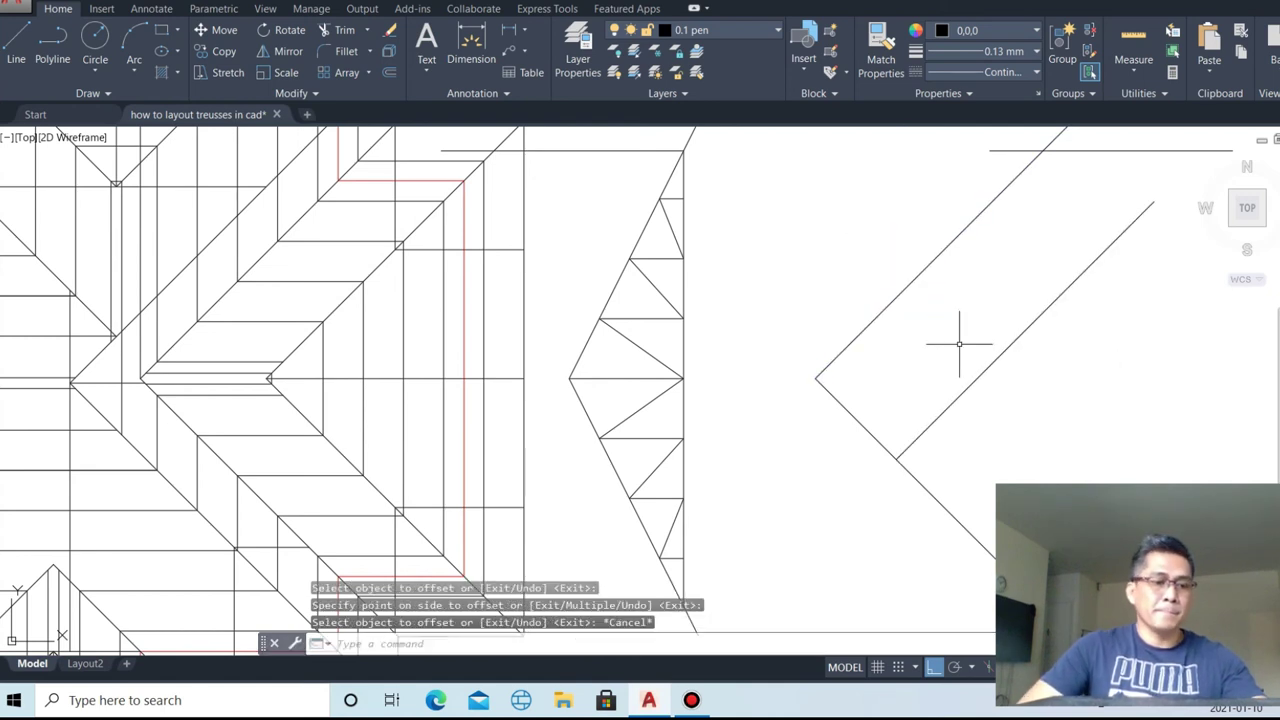
{"action": "type", "text": "tr"}
{"action": "key", "text": "Return"}
{"action": "left_click", "coordinate": [980, 490]}
{"action": "left_click", "coordinate": [954, 538]}
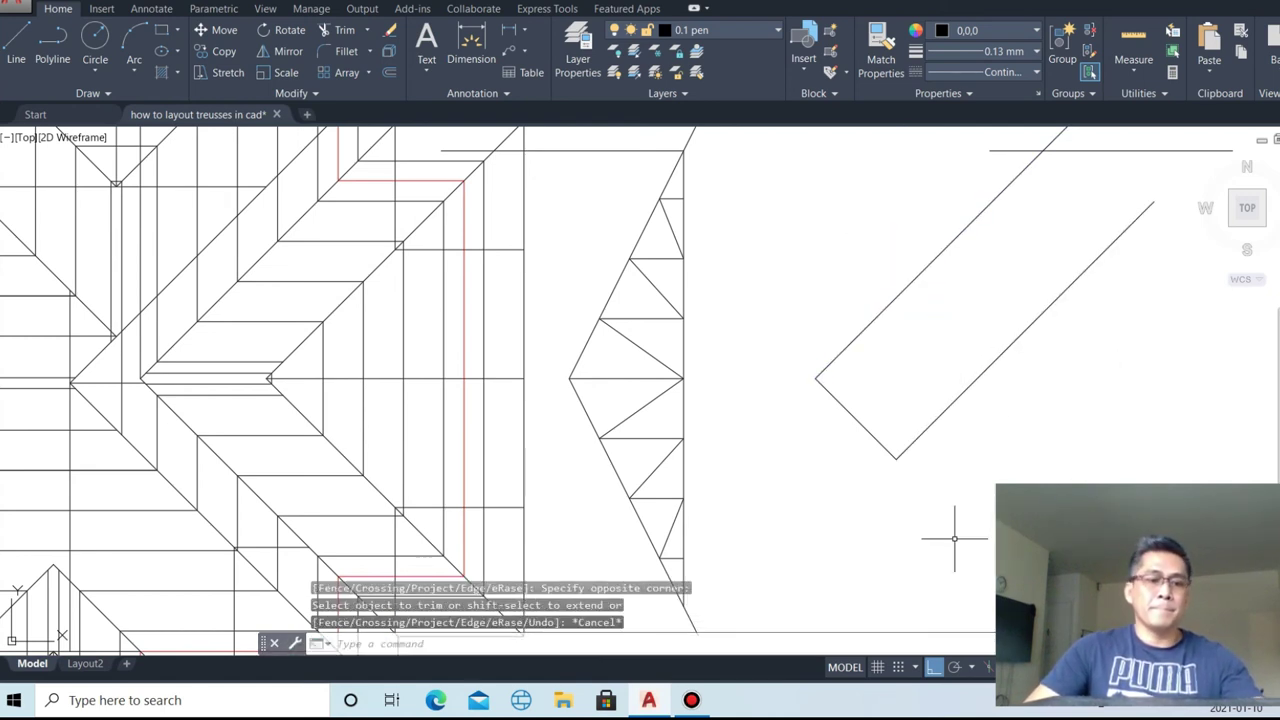
- Draw a steep line from the trimmed corner up to the upper diagonal and extend it
{"action": "type", "text": "l"}
{"action": "key", "text": "Return"}
{"action": "left_click", "coordinate": [897, 459]}
{"action": "scroll", "coordinate": [1000, 270], "scroll_direction": "down", "scroll_amount": 3}
{"action": "scroll", "coordinate": [987, 290], "scroll_direction": "up", "scroll_amount": 4}
{"action": "left_click", "coordinate": [946, 310]}
{"action": "key", "text": "Escape"}
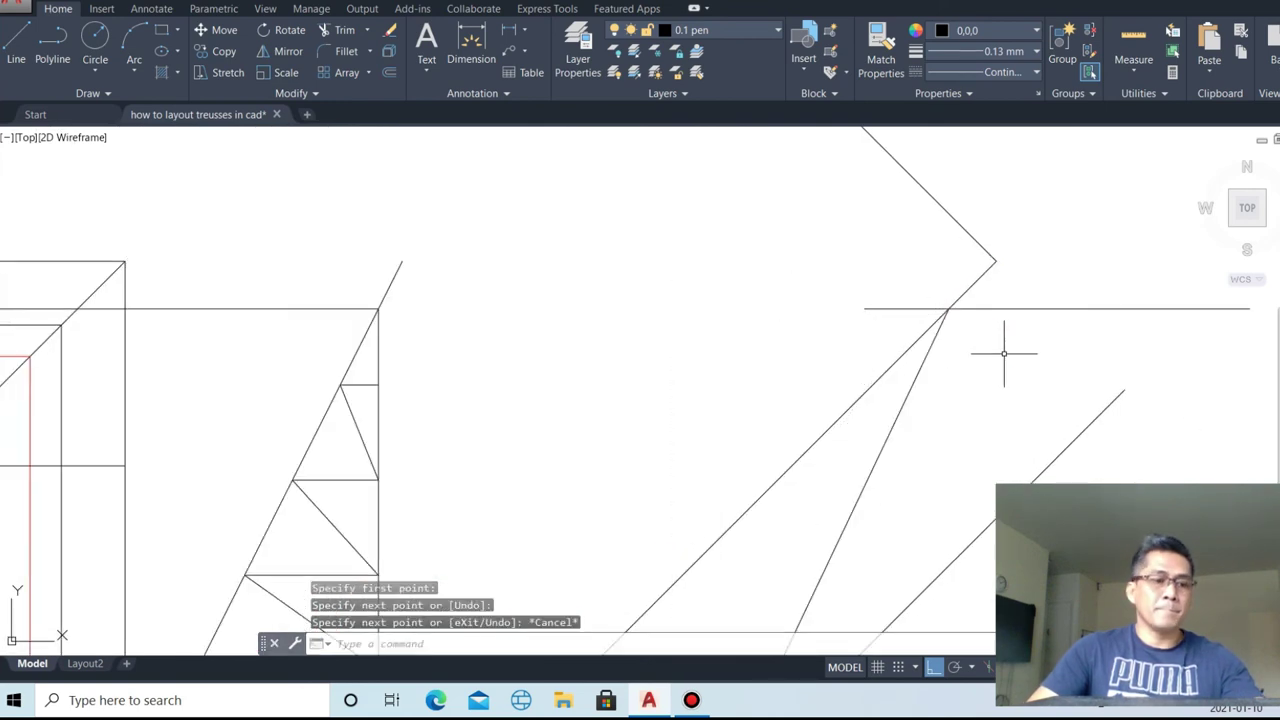
{"action": "key", "text": "Return"}
{"action": "key", "text": "Return"}
{"action": "left_click", "coordinate": [885, 440]}
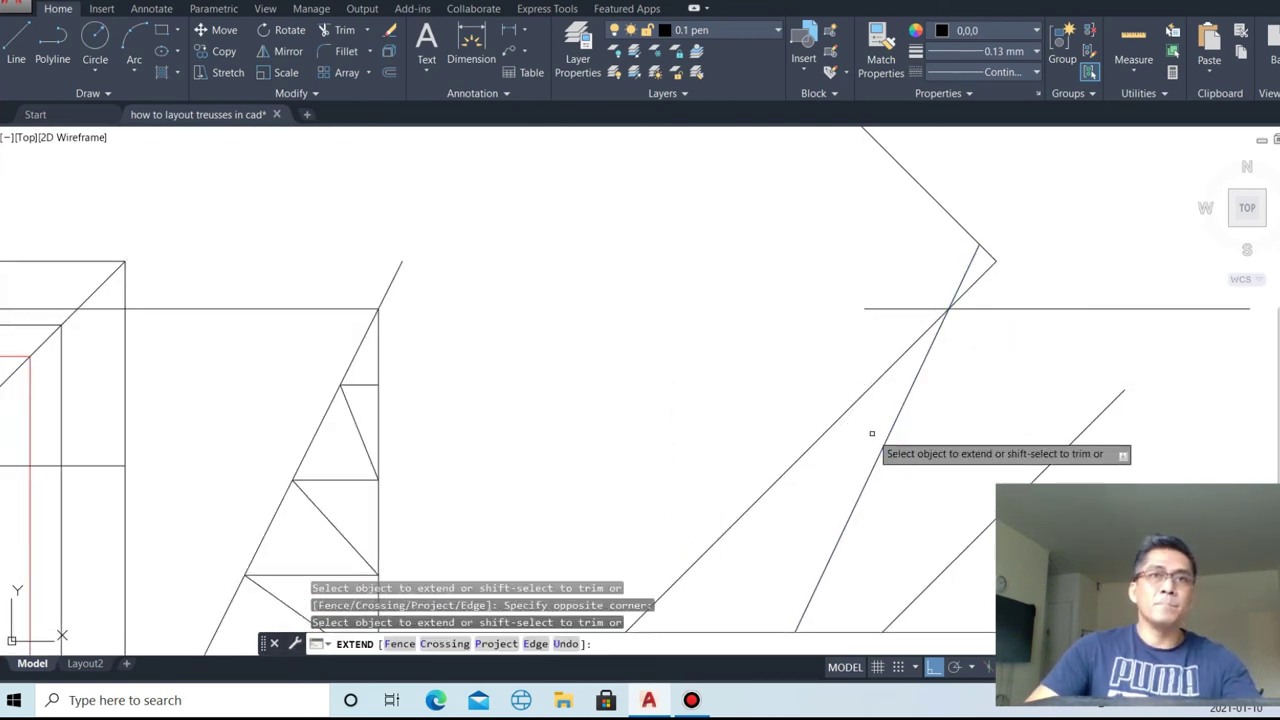
{"action": "key", "text": "Escape"}
- Erase the upper diagonal piece and the leftover horizontal line
{"action": "left_click", "coordinate": [900, 240]}
{"action": "left_click", "coordinate": [880, 148]}
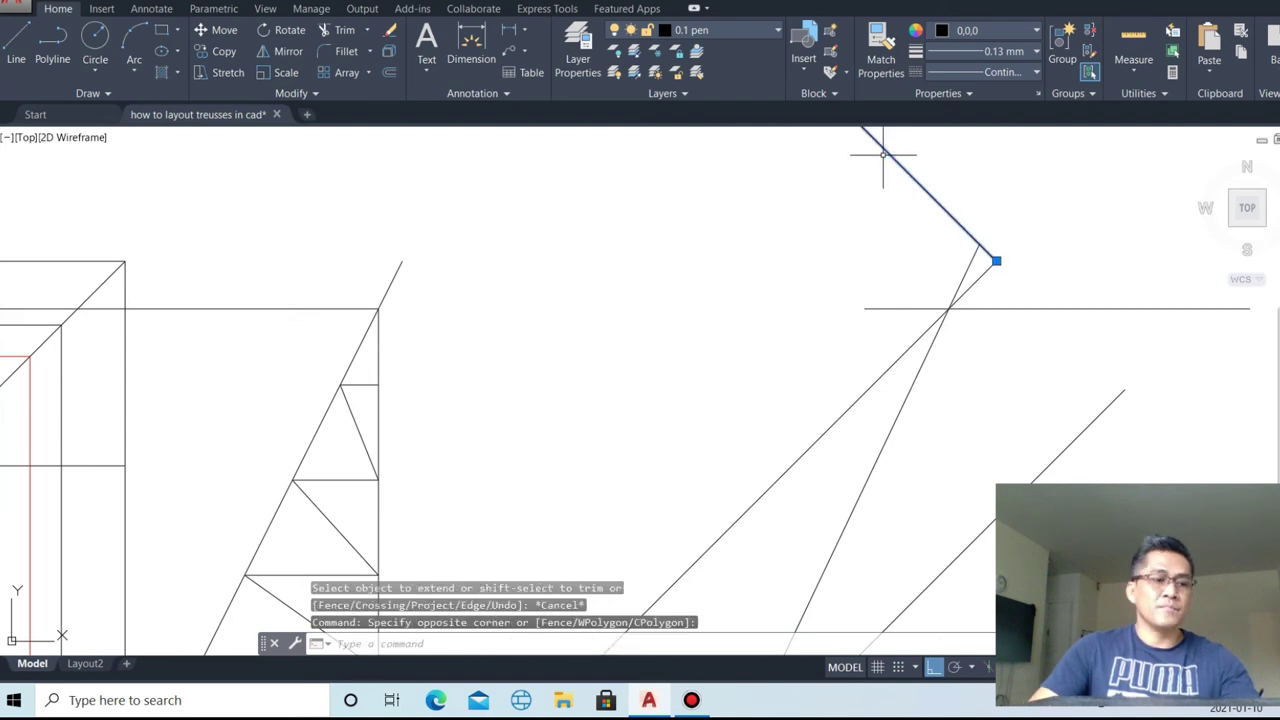
{"action": "type", "text": "e"}
{"action": "key", "text": "Return"}
{"action": "left_click", "coordinate": [1079, 266]}
{"action": "key", "text": "Delete"}
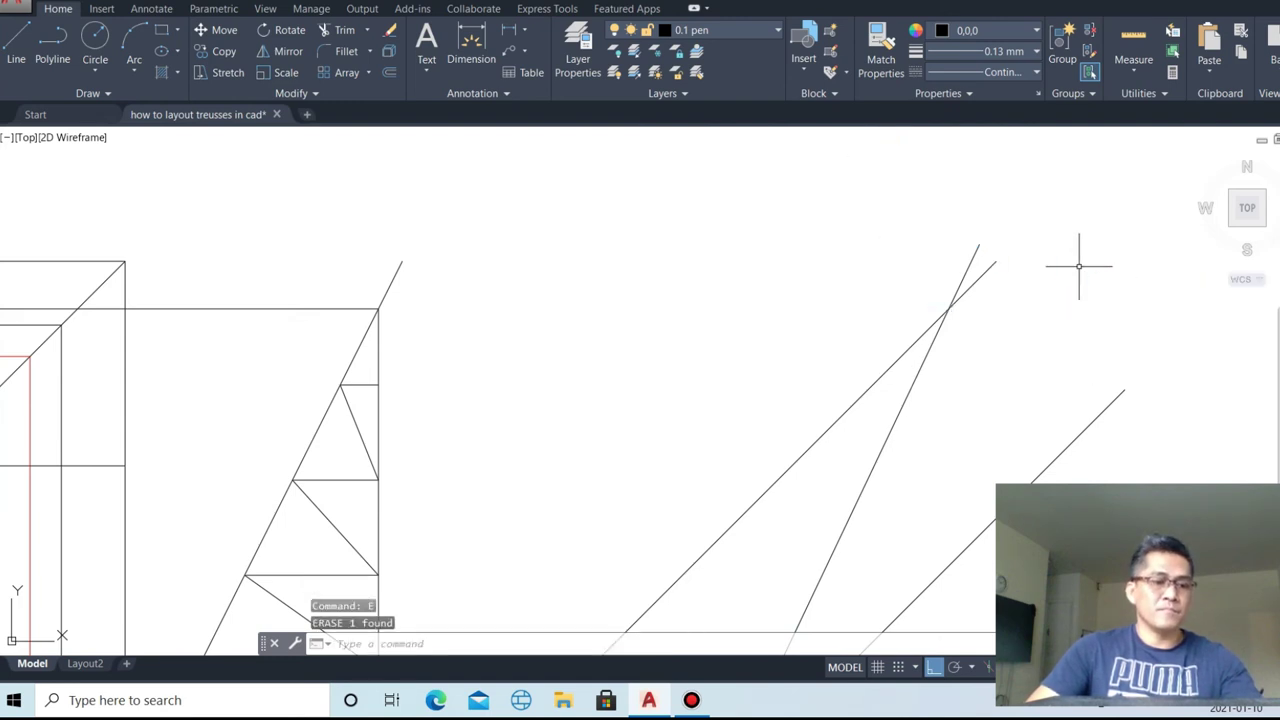
- Trim the overhanging line ends and erase the leftover lower diagonal, leaving the triangle
{"action": "key", "text": "Return"}
{"action": "left_click", "coordinate": [1040, 255]}
{"action": "left_click", "coordinate": [995, 243]}
{"action": "scroll", "coordinate": [1040, 320], "scroll_direction": "down", "scroll_amount": 5}
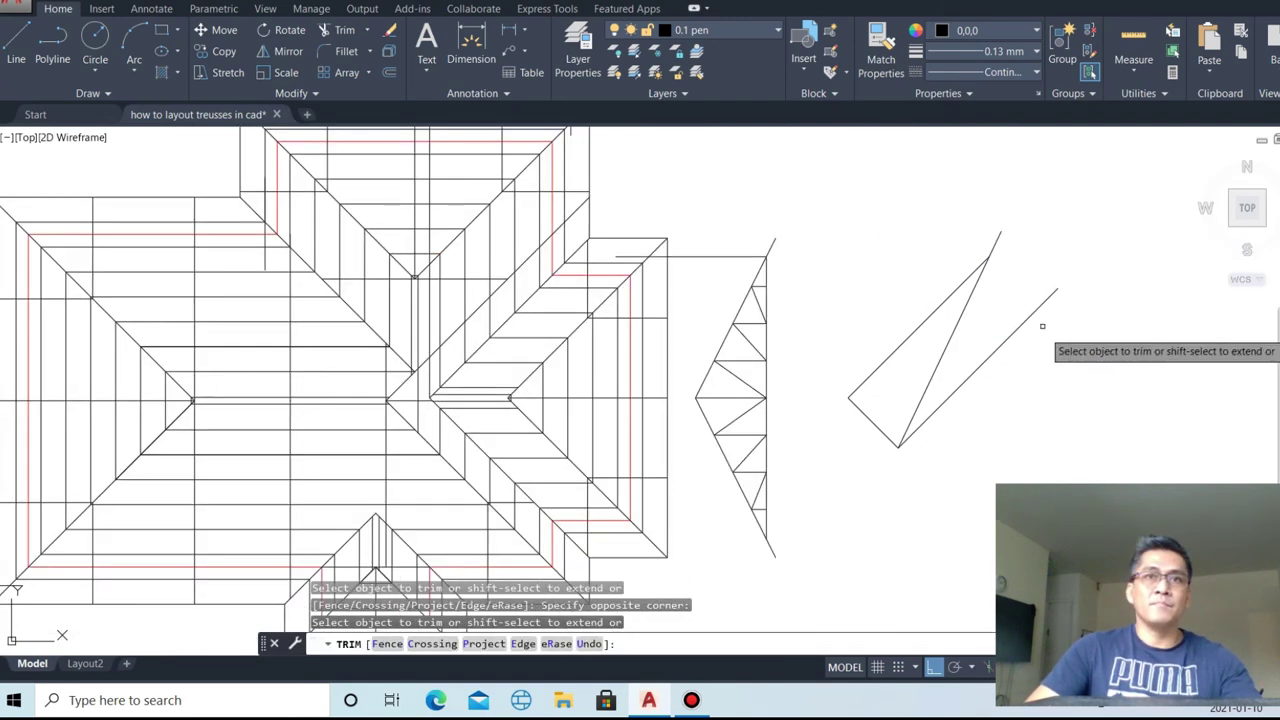
{"action": "key", "text": "Escape"}
{"action": "left_click", "coordinate": [1041, 346]}
{"action": "left_click", "coordinate": [1005, 290]}
{"action": "type", "text": "e"}
{"action": "key", "text": "Return"}
{"action": "key", "text": "Escape"}
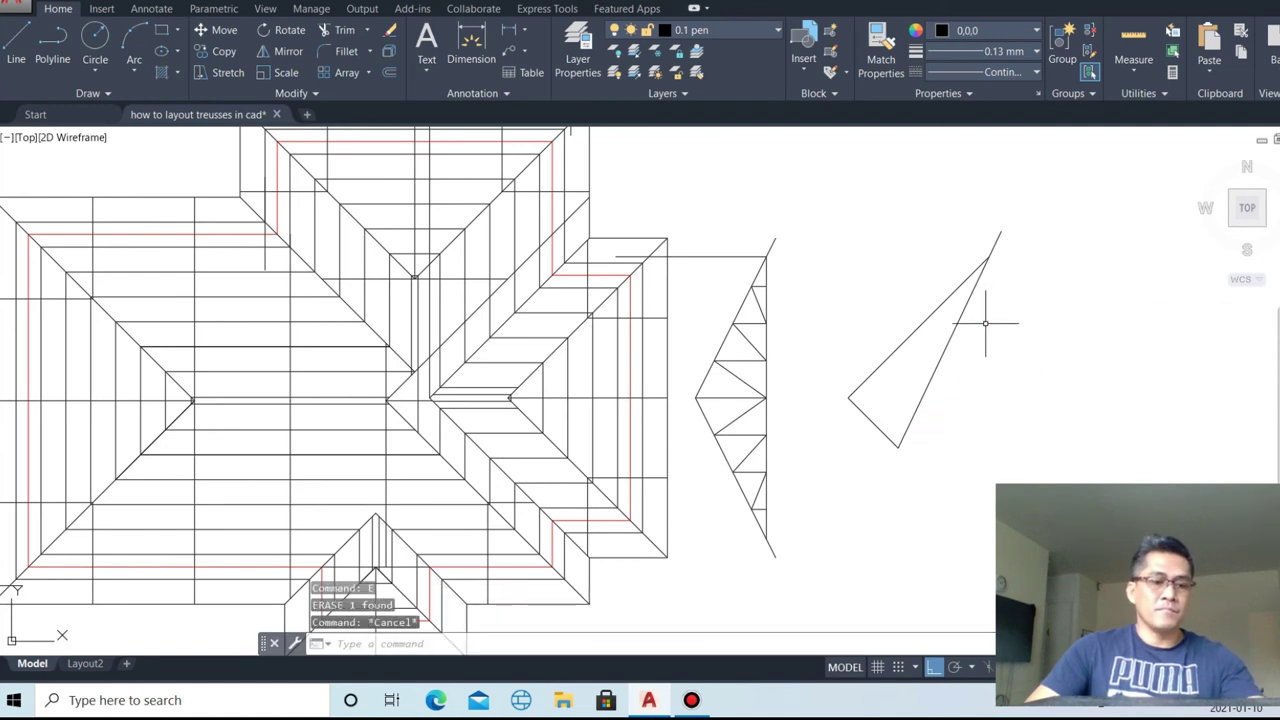
{"action": "type", "text": "o"}
{"action": "key", "text": "Return"}
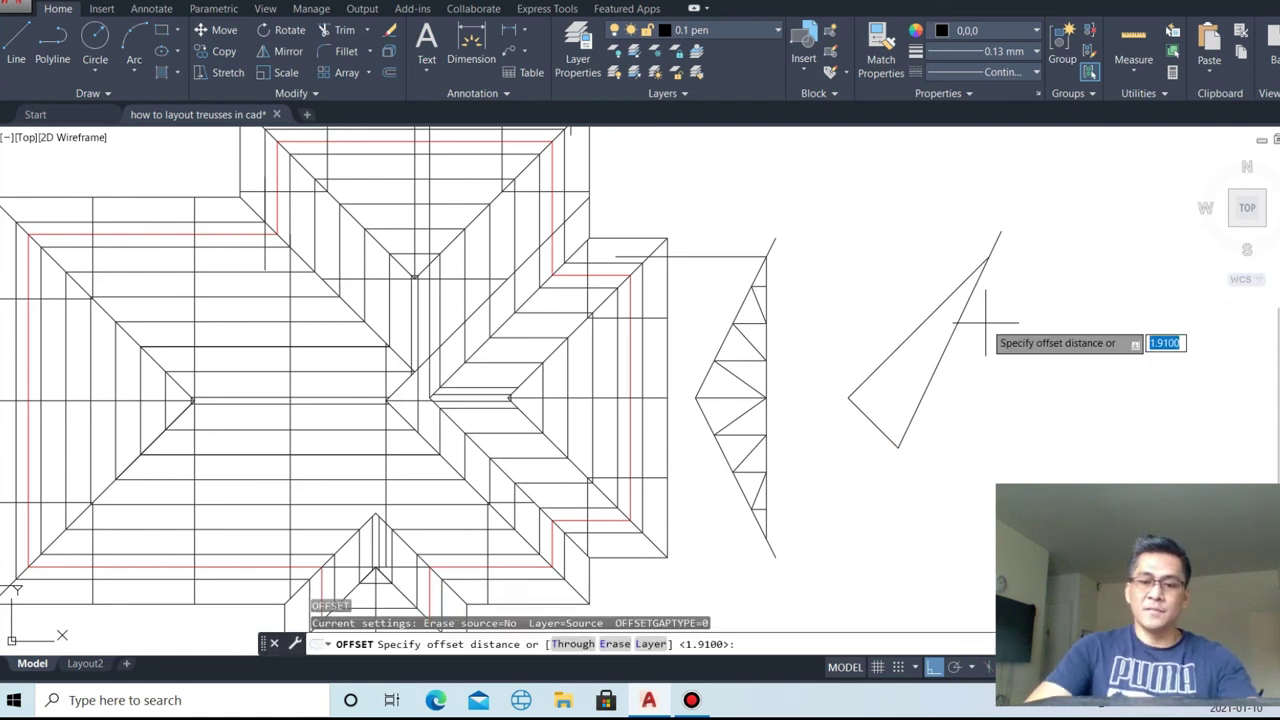
{"action": "type", "text": "1"}
- Offset the triangle's short bottom edge by 1 repeatedly to create four cross members
{"action": "key", "text": "Return"}
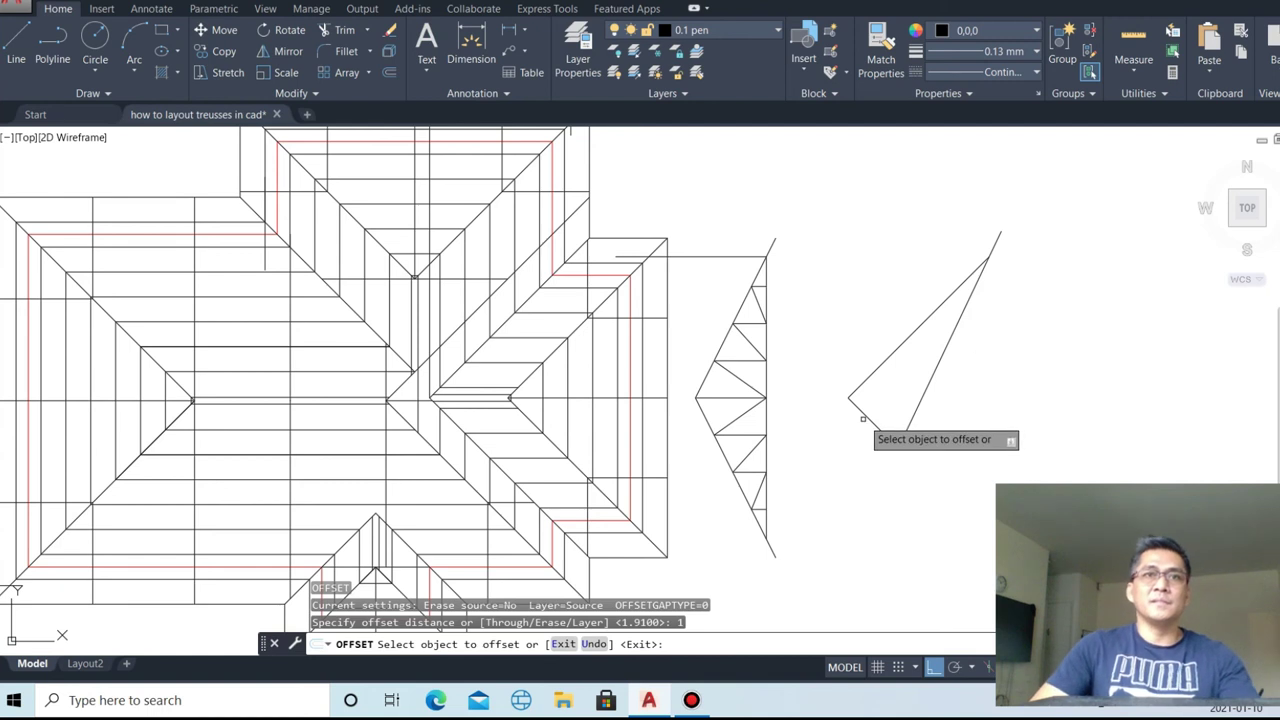
{"action": "left_click", "coordinate": [869, 419]}
{"action": "key", "text": "m"}
{"action": "key", "text": "Return"}
{"action": "left_click", "coordinate": [1005, 350]}
{"action": "left_click", "coordinate": [1020, 334]}
{"action": "left_click", "coordinate": [1017, 340]}
{"action": "left_click", "coordinate": [1030, 330]}
{"action": "key", "text": "Escape"}
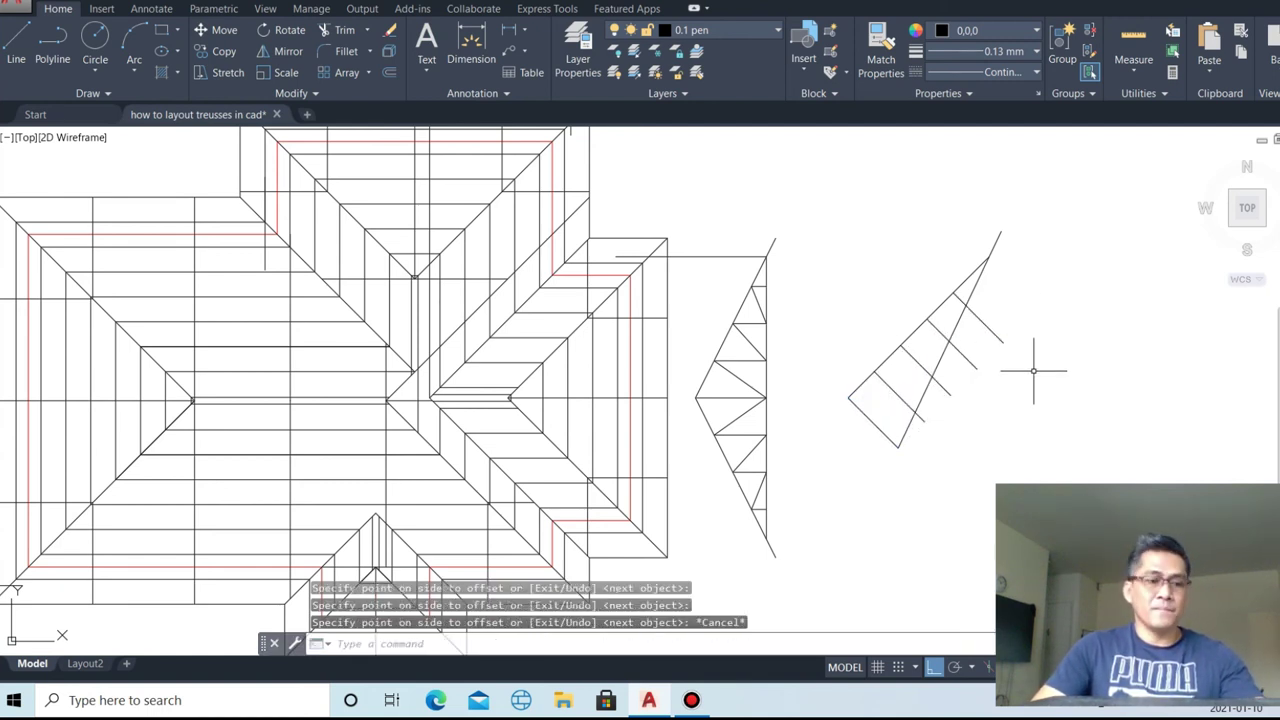
- Trim the cross member ends sticking past the triangle's edge
{"action": "type", "text": "tr"}
{"action": "key", "text": "Return"}
{"action": "scroll", "coordinate": [1035, 373], "scroll_direction": "up", "scroll_amount": 2}
{"action": "left_click", "coordinate": [985, 395]}
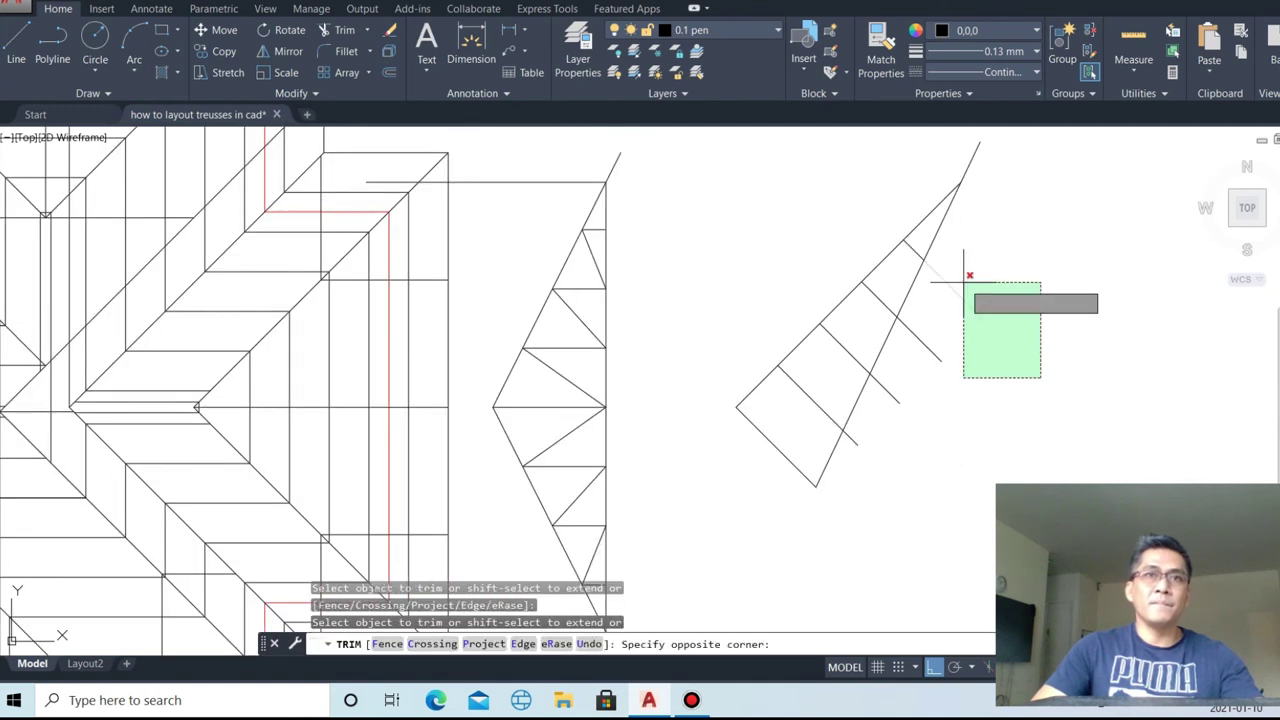
{"action": "left_click", "coordinate": [930, 440]}
{"action": "left_click", "coordinate": [857, 434]}
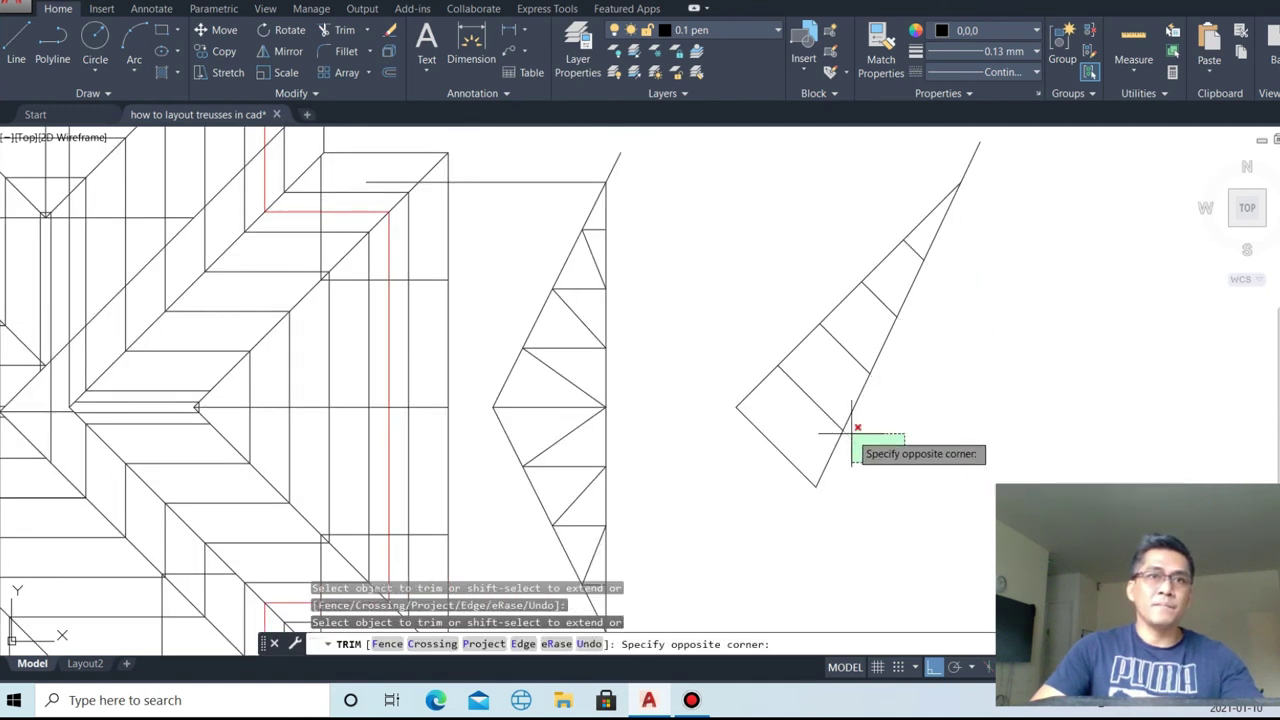
{"action": "key", "text": "Escape"}
- Move the tapered truss closer to the neighbouring truss elevation
{"action": "left_click", "coordinate": [746, 233]}
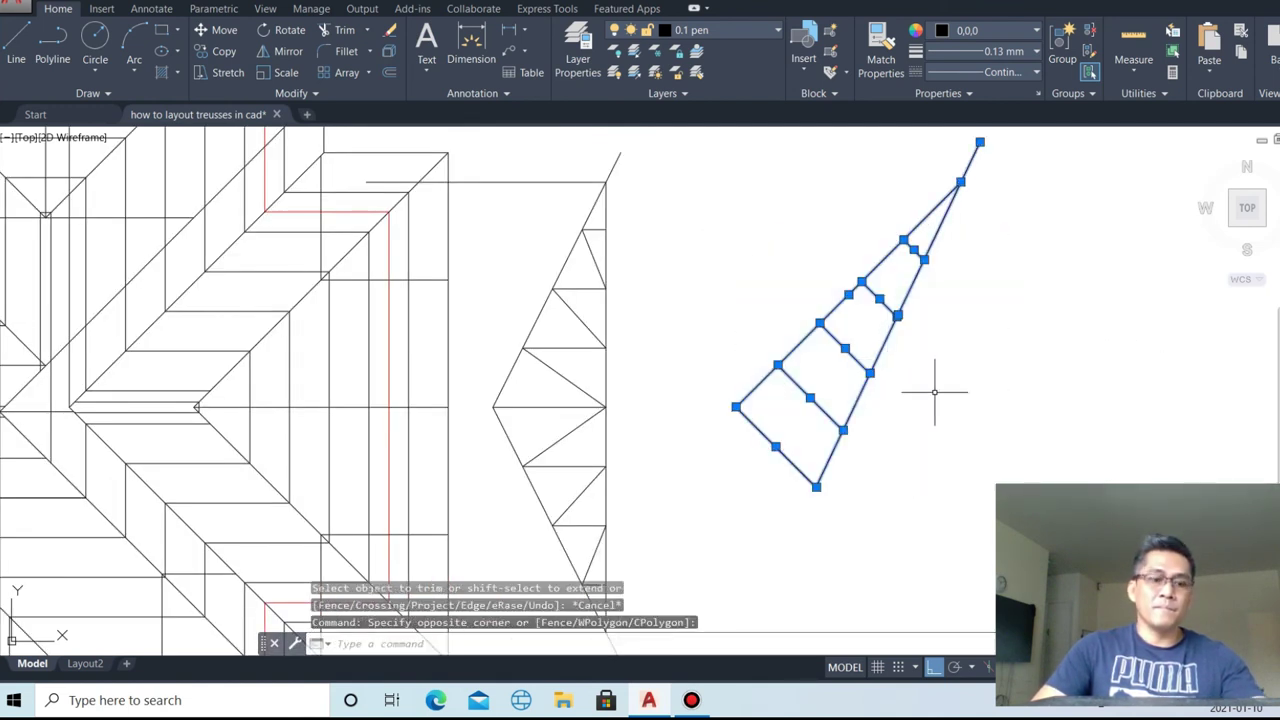
{"action": "type", "text": "m"}
{"action": "key", "text": "Return"}
{"action": "left_click", "coordinate": [935, 392]}
{"action": "left_click", "coordinate": [914, 423]}
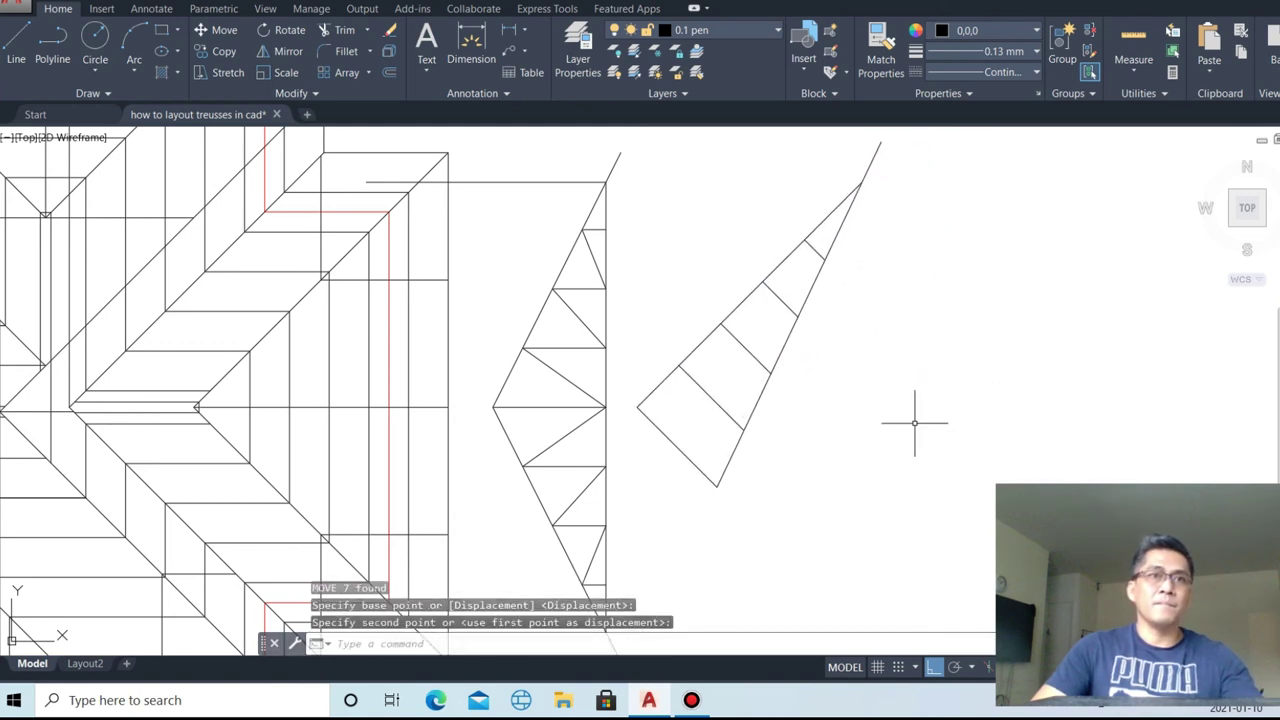
{"action": "key", "text": "Escape"}
- Draw the first diagonal webs between the chords and erase a stray short line
{"action": "type", "text": "l"}
{"action": "key", "text": "Return"}
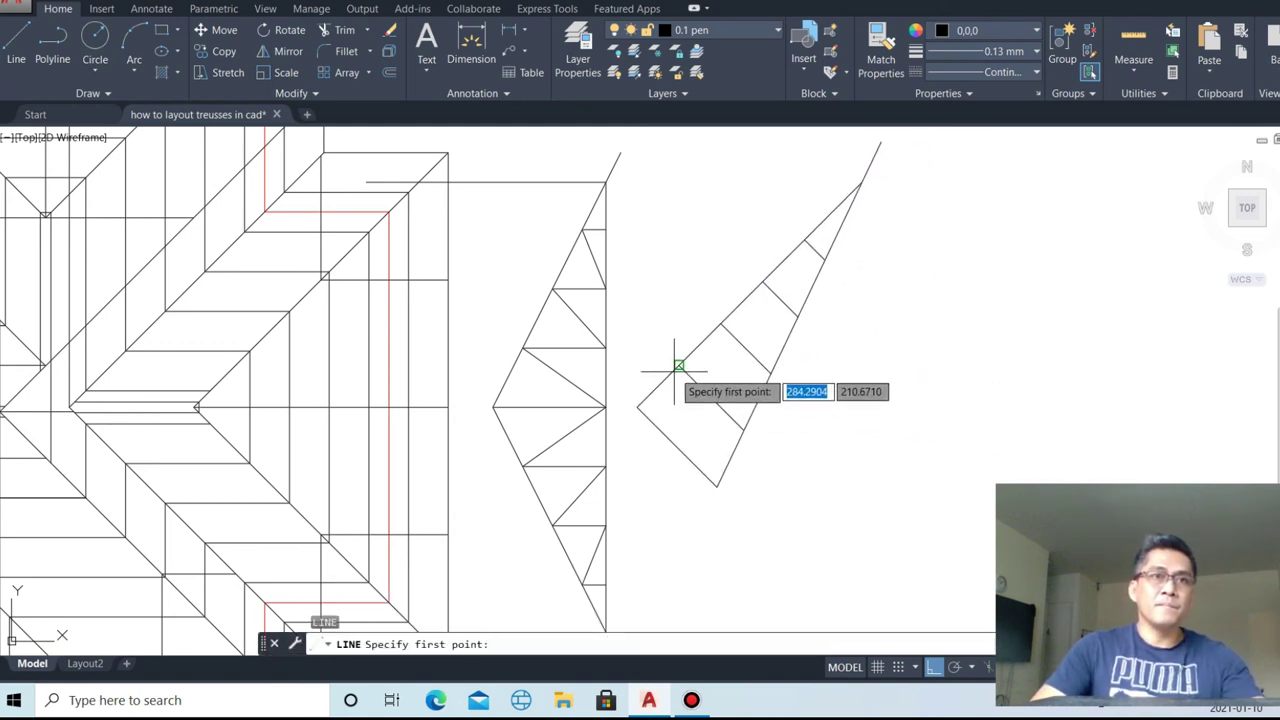
{"action": "left_click", "coordinate": [638, 407]}
{"action": "left_click", "coordinate": [743, 429]}
{"action": "key", "text": "Return"}
{"action": "key", "text": "Return"}
{"action": "left_click", "coordinate": [680, 366]}
{"action": "left_click", "coordinate": [770, 373]}
{"action": "key", "text": "Return"}
{"action": "key", "text": "Return"}
{"action": "left_click", "coordinate": [722, 323]}
{"action": "left_click", "coordinate": [795, 323]}
{"action": "key", "text": "Escape"}
{"action": "left_click", "coordinate": [757, 323]}
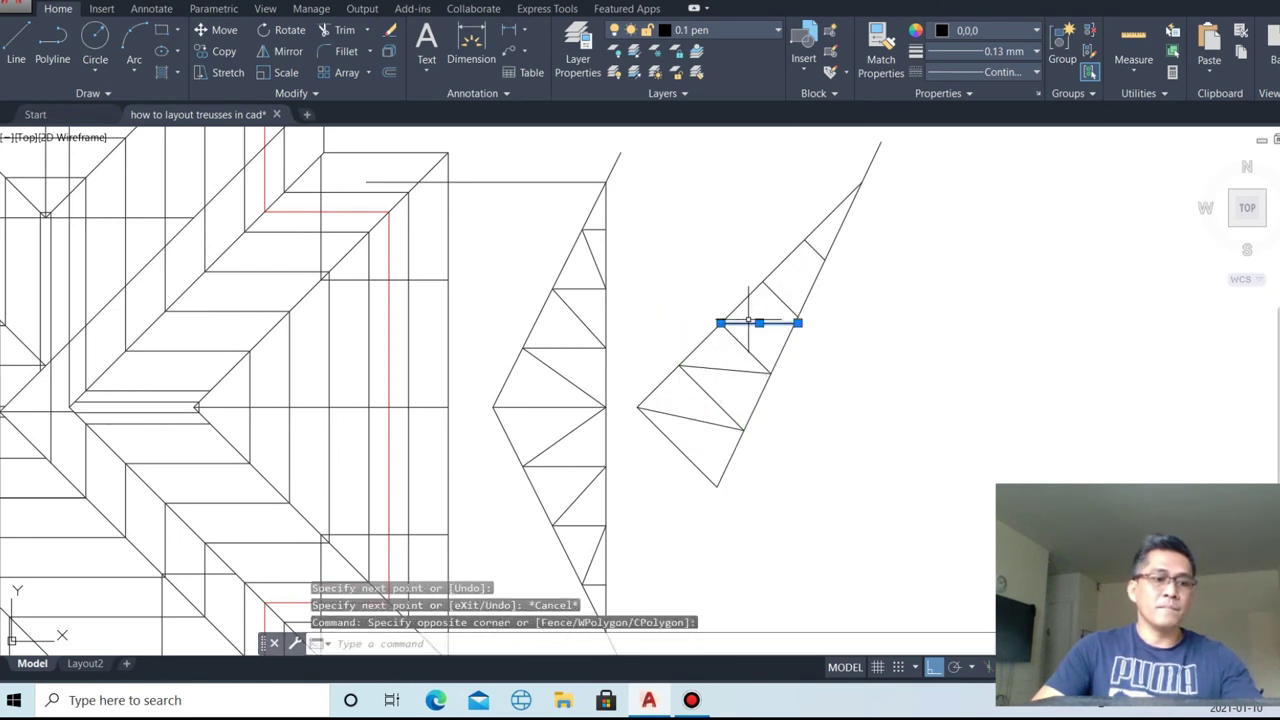
{"action": "type", "text": "e"}
{"action": "key", "text": "Return"}
- Draw two more diagonal webs to complete the zigzag across the truss
{"action": "scroll", "coordinate": [789, 289], "scroll_direction": "up", "scroll_amount": 3}
{"action": "key", "text": "l"}
{"action": "key", "text": "Return"}
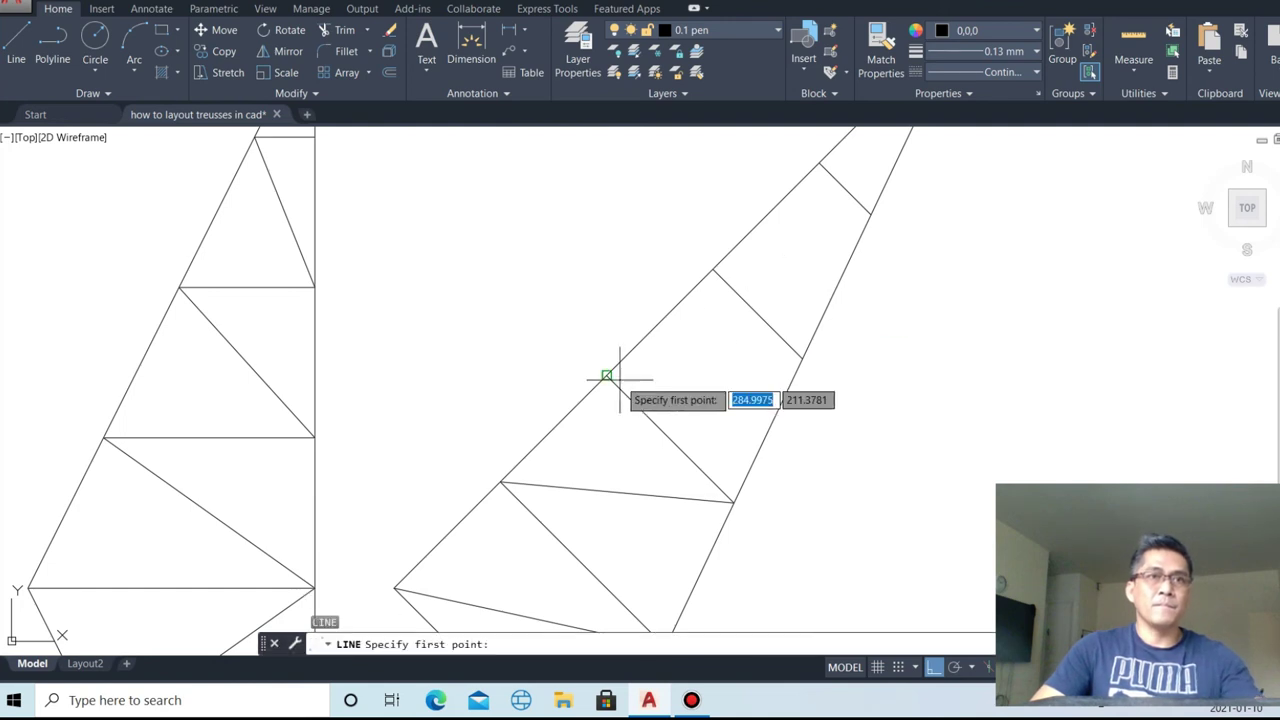
{"action": "left_click", "coordinate": [607, 376]}
{"action": "left_click", "coordinate": [801, 358]}
{"action": "key", "text": "Return"}
{"action": "key", "text": "Return"}
{"action": "left_click", "coordinate": [713, 270]}
{"action": "left_click", "coordinate": [870, 213]}
{"action": "key", "text": "Return"}
{"action": "key", "text": "Escape"}
- Zoom to extents to show the whole roof plan and trusses
{"action": "scroll", "coordinate": [771, 306], "scroll_direction": "down", "scroll_amount": 2}
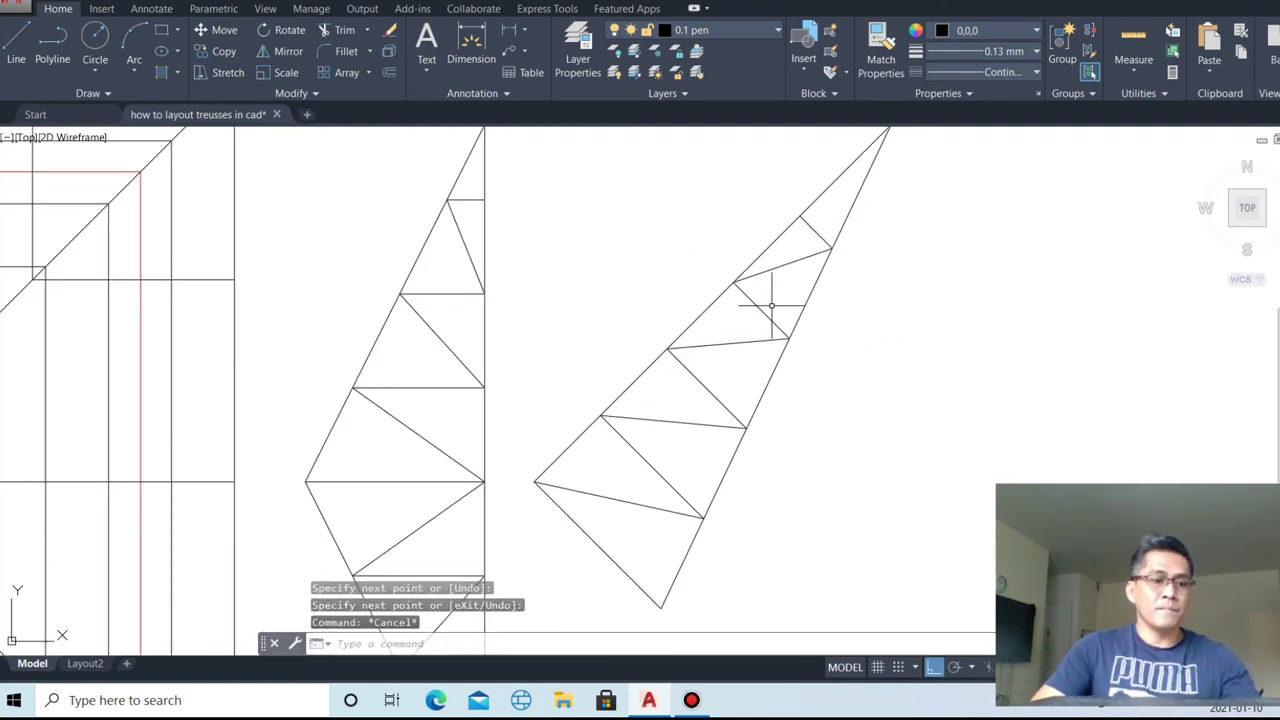
{"action": "key", "text": "Return"}
{"action": "type", "text": "e"}
{"action": "key", "text": "Return"}
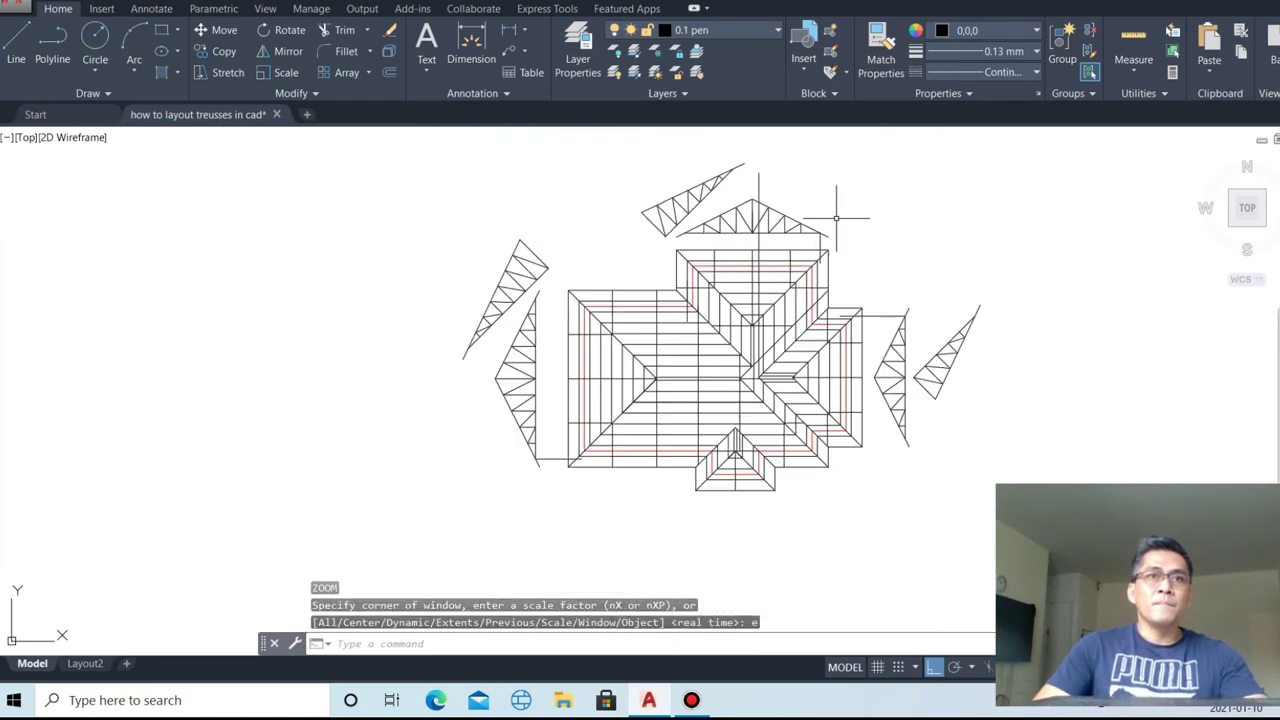
- Draw a guide line from the roof plan across to the left truss
{"action": "scroll", "coordinate": [778, 358], "scroll_direction": "up", "scroll_amount": 2}
{"action": "scroll", "coordinate": [778, 358], "scroll_direction": "down", "scroll_amount": 2}
{"action": "scroll", "coordinate": [800, 380], "scroll_direction": "up", "scroll_amount": 2}
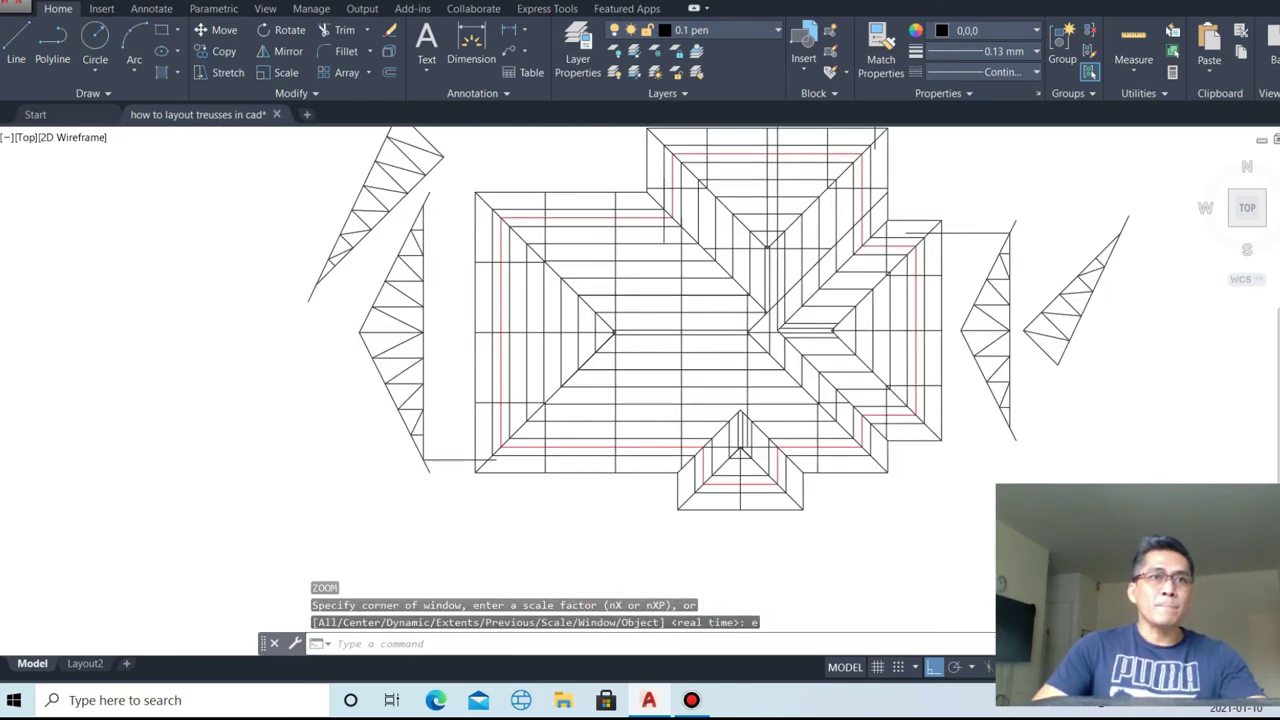
{"action": "scroll", "coordinate": [847, 413], "scroll_direction": "up", "scroll_amount": 2}
{"action": "type", "text": "l"}
{"action": "key", "text": "Return"}
{"action": "scroll", "coordinate": [817, 366], "scroll_direction": "up", "scroll_amount": 2}
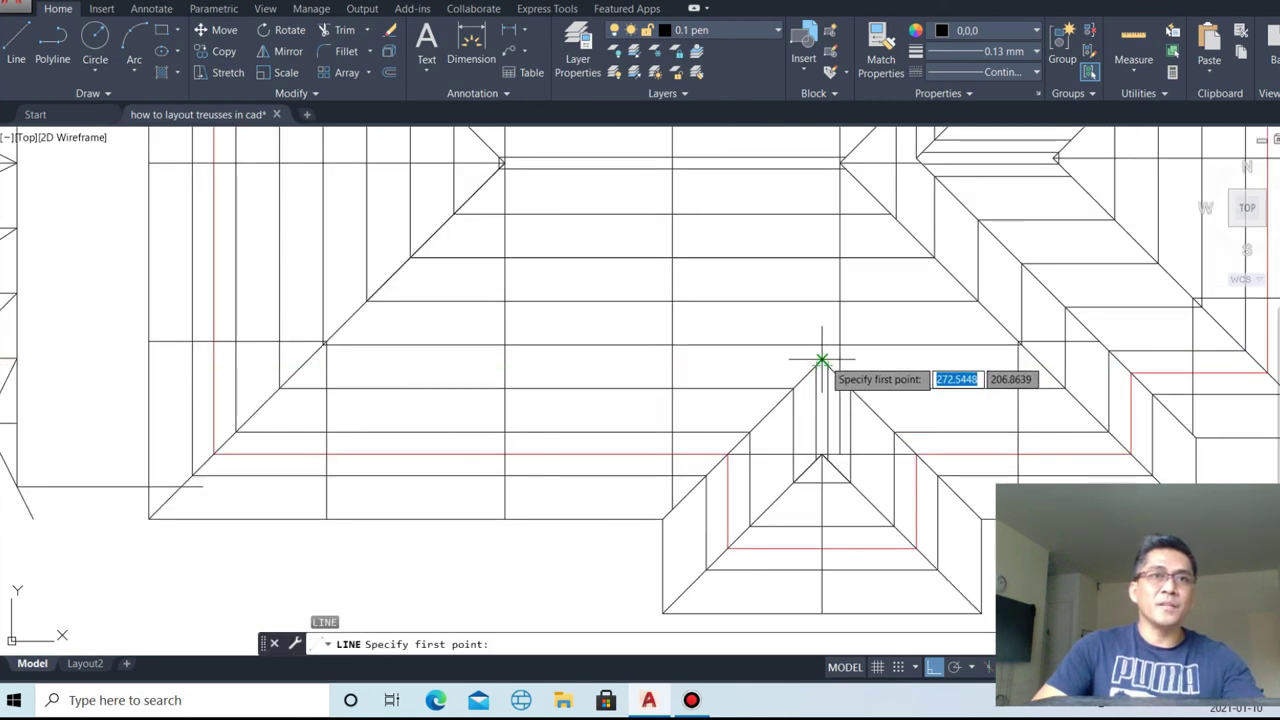
{"action": "left_click", "coordinate": [821, 362]}
{"action": "scroll", "coordinate": [822, 360], "scroll_direction": "down", "scroll_amount": 2}
{"action": "left_click", "coordinate": [143, 365]}
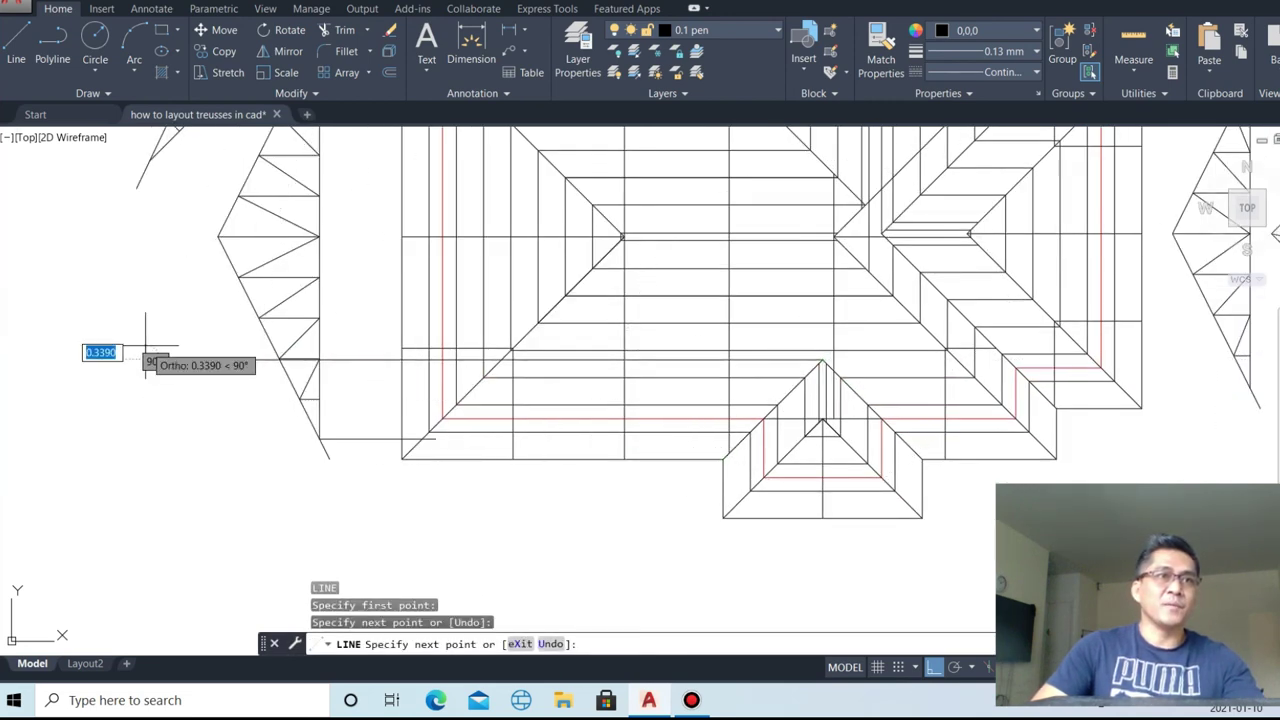
{"action": "scroll", "coordinate": [145, 365], "scroll_direction": "up", "scroll_amount": 3}
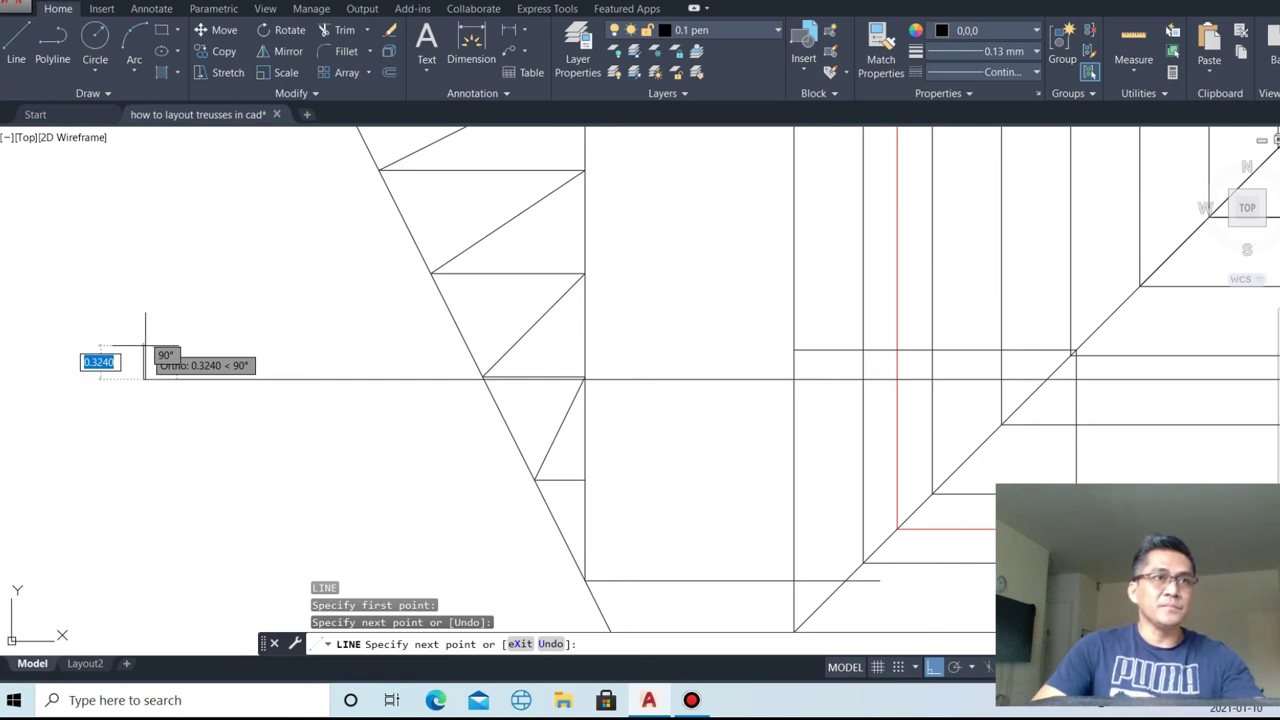
{"action": "key", "text": "Escape"}
- Select the left truss's lower section plus the short and long horizontal lines
{"action": "scroll", "coordinate": [600, 293], "scroll_direction": "up", "scroll_amount": 1}
{"action": "scroll", "coordinate": [600, 420], "scroll_direction": "up", "scroll_amount": 1}
{"action": "left_click", "coordinate": [600, 423]}
{"action": "left_click", "coordinate": [343, 414]}
{"action": "scroll", "coordinate": [540, 454], "scroll_direction": "down", "scroll_amount": 2}
{"action": "left_click", "coordinate": [540, 454]}
{"action": "left_click", "coordinate": [467, 416]}
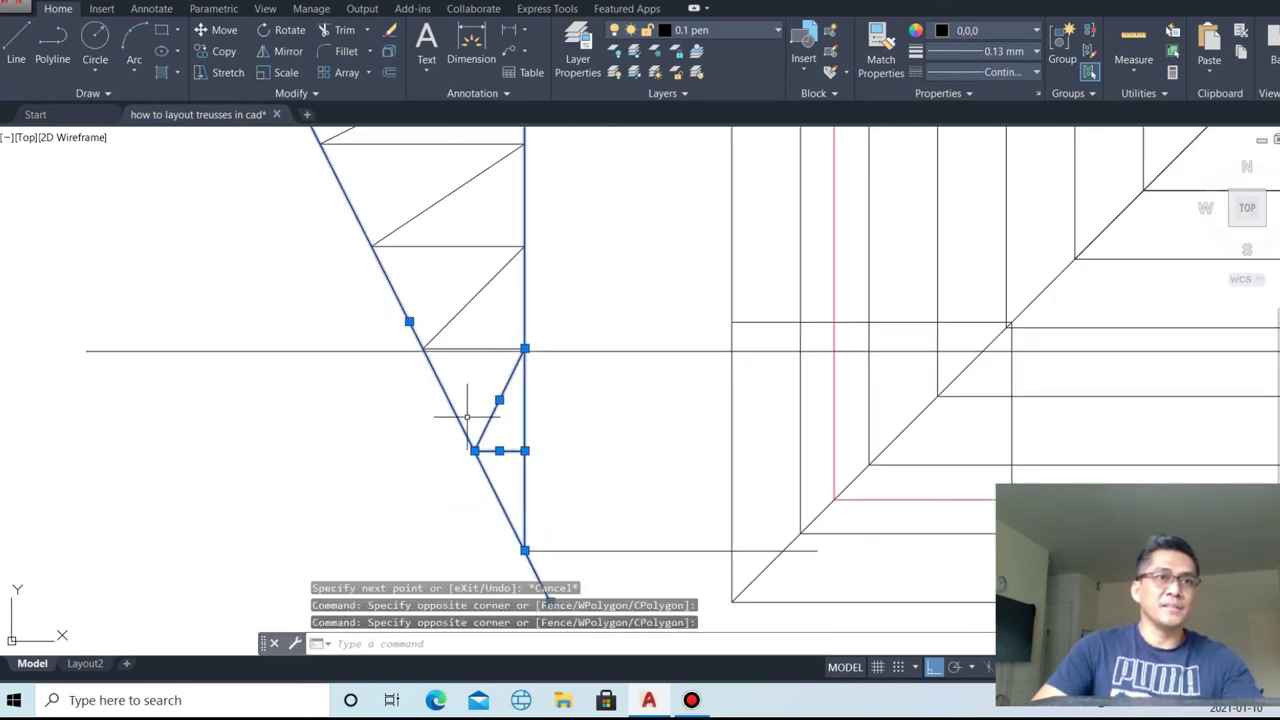
{"action": "scroll", "coordinate": [474, 343], "scroll_direction": "up", "scroll_amount": 1}
{"action": "scroll", "coordinate": [457, 357], "scroll_direction": "up", "scroll_amount": 1}
{"action": "left_click", "coordinate": [457, 351]}
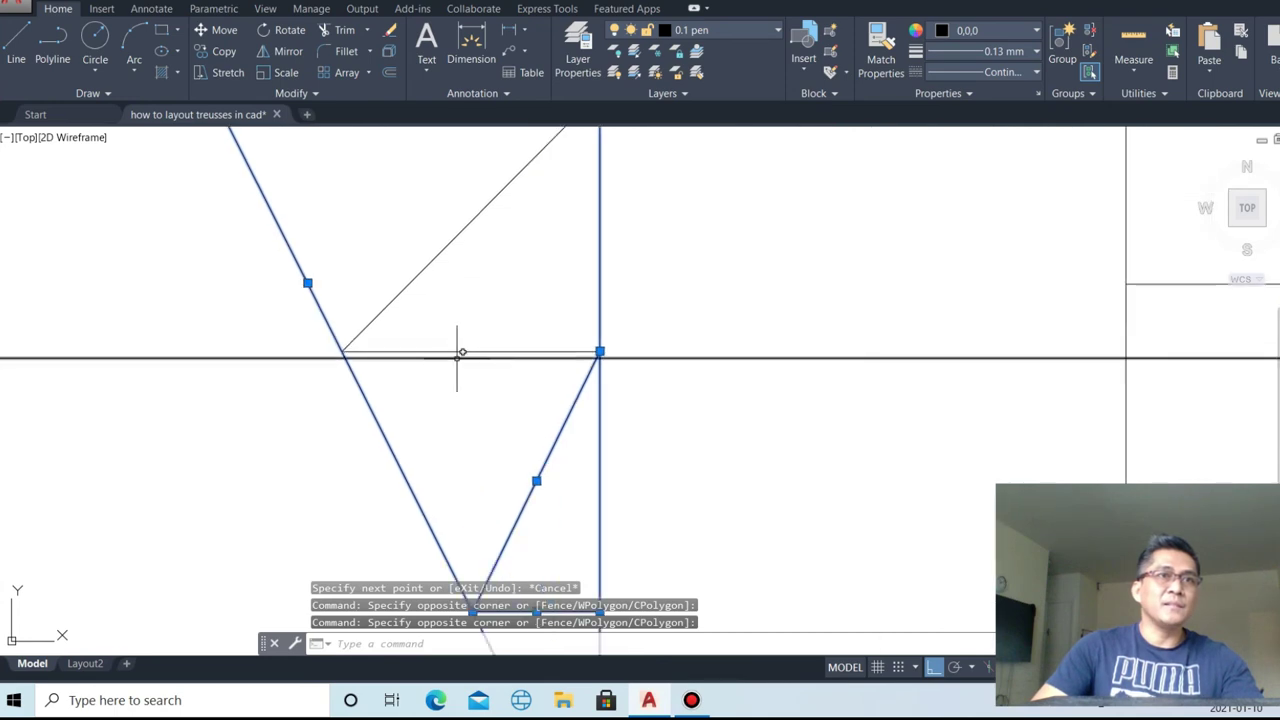
{"action": "scroll", "coordinate": [341, 368], "scroll_direction": "down", "scroll_amount": 1}
{"action": "scroll", "coordinate": [341, 368], "scroll_direction": "down", "scroll_amount": 2}
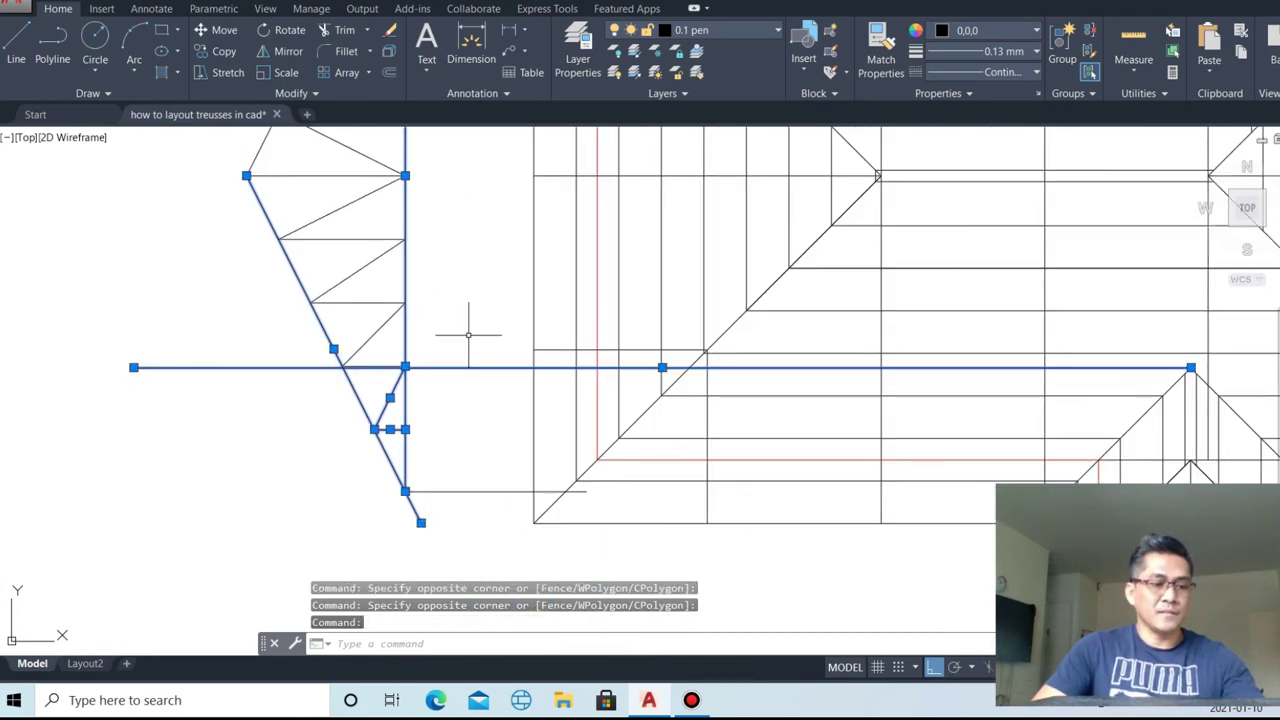
- Copy the selected truss lines diagonally to the lower right of the roof plan
{"action": "type", "text": "o"}
{"action": "key", "text": "Return"}
{"action": "scroll", "coordinate": [418, 300], "scroll_direction": "down", "scroll_amount": 2}
{"action": "left_click", "coordinate": [436, 330]}
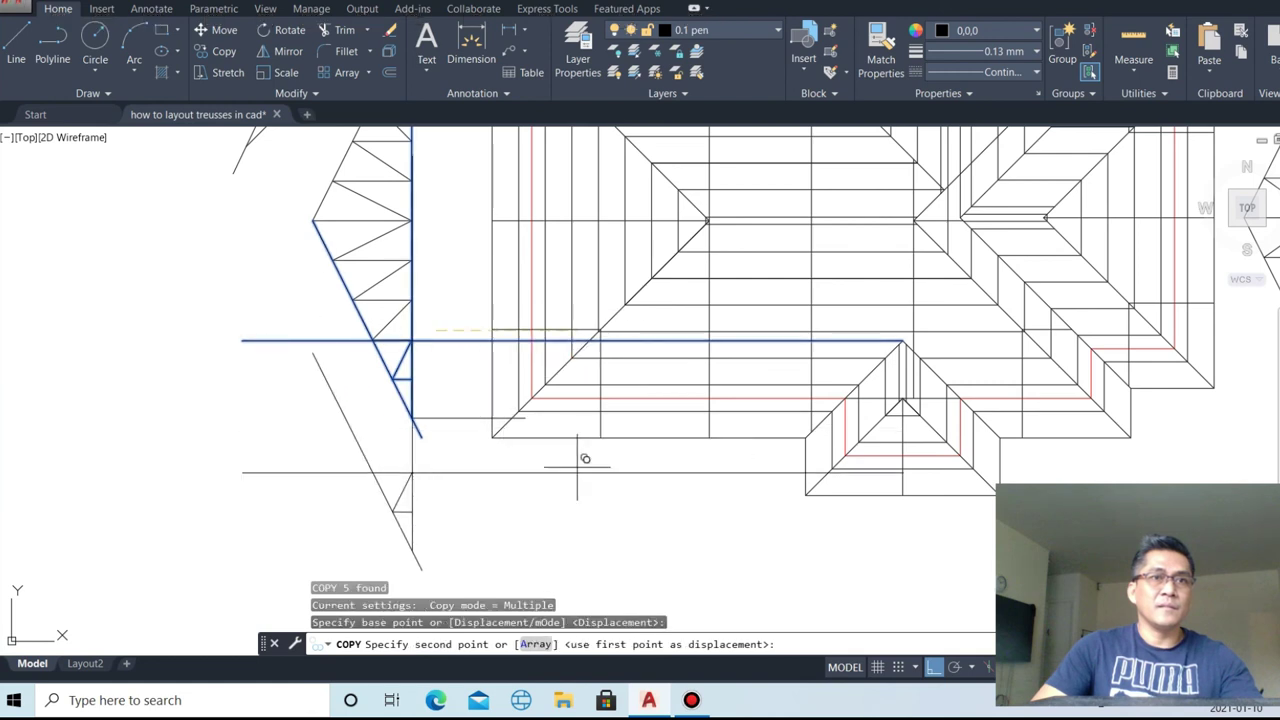
{"action": "scroll", "coordinate": [714, 481], "scroll_direction": "down", "scroll_amount": 2}
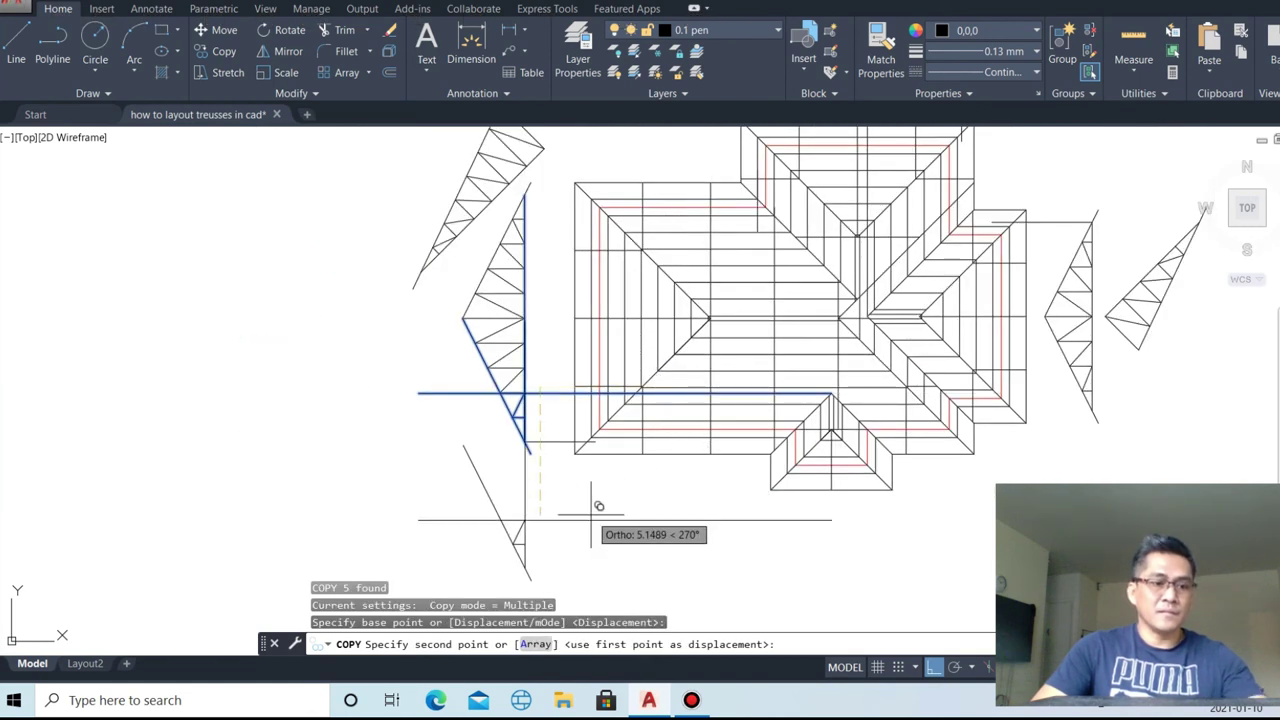
{"action": "key", "text": "F8"}
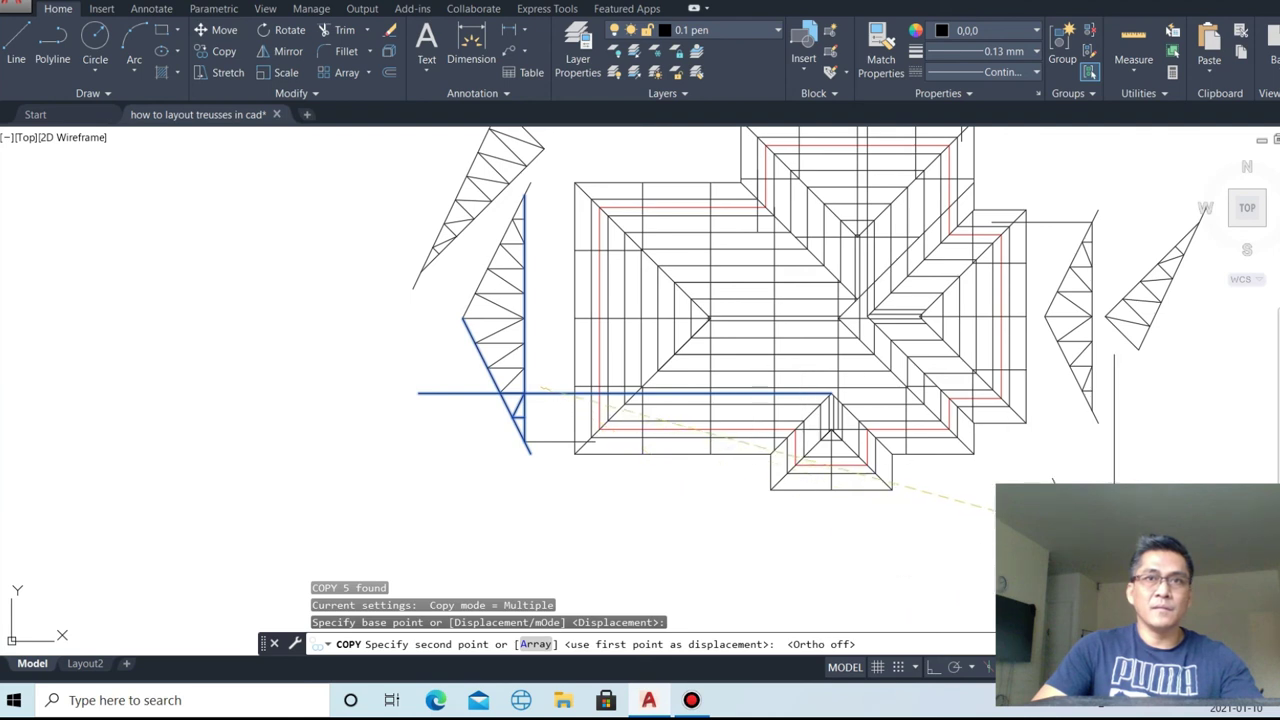
{"action": "left_click", "coordinate": [1129, 544]}
{"action": "key", "text": "Escape"}
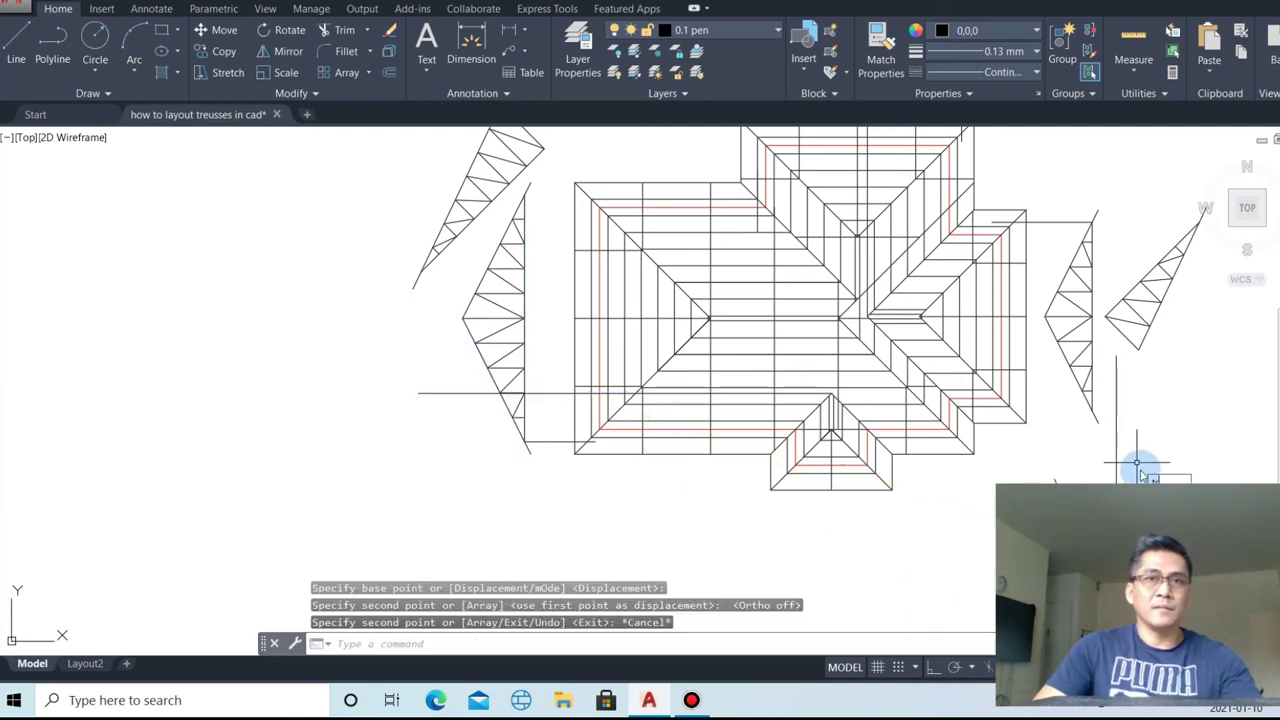
- Trim the excess lines off the copied truss piece at lower right
{"action": "type", "text": "tr"}
{"action": "key", "text": "Return"}
{"action": "left_click", "coordinate": [1143, 470]}
{"action": "left_click", "coordinate": [968, 518]}
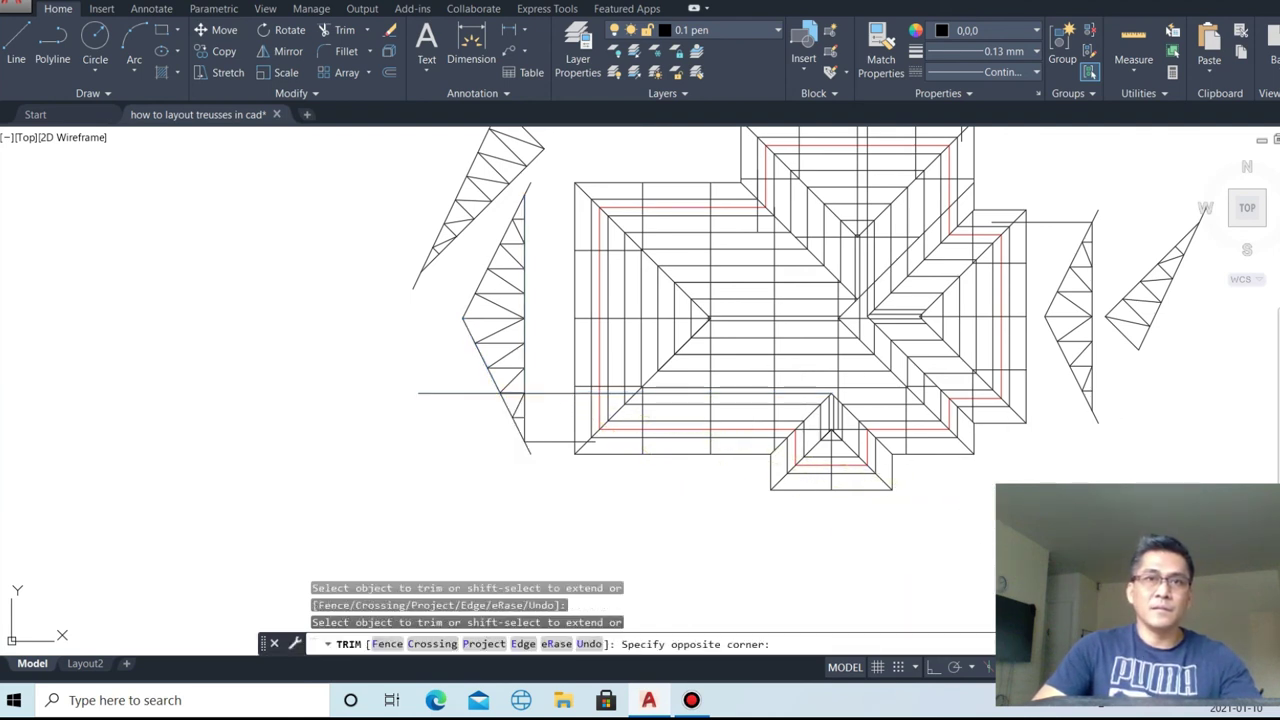
- Erase the leftover horizontal line after trimming
{"action": "key", "text": "Escape"}
{"action": "left_click", "coordinate": [430, 393]}
{"action": "type", "text": "e"}
{"action": "key", "text": "Return"}
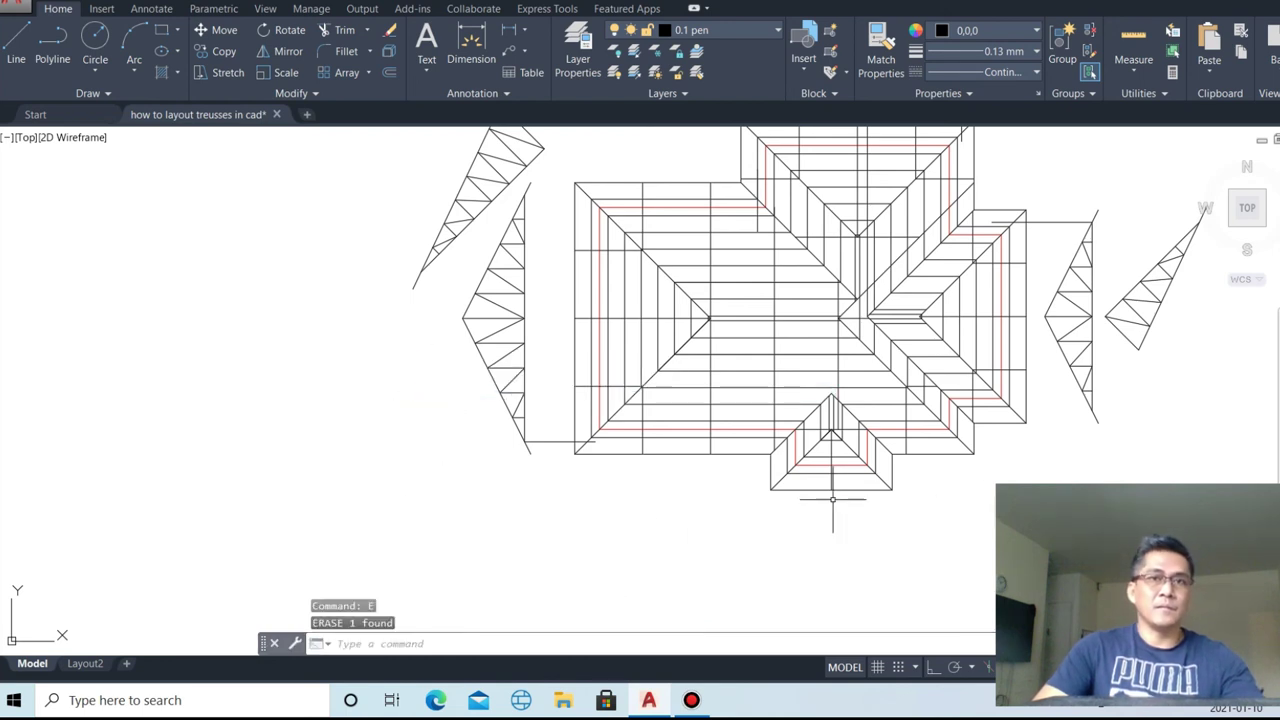
{"action": "key", "text": "Escape"}
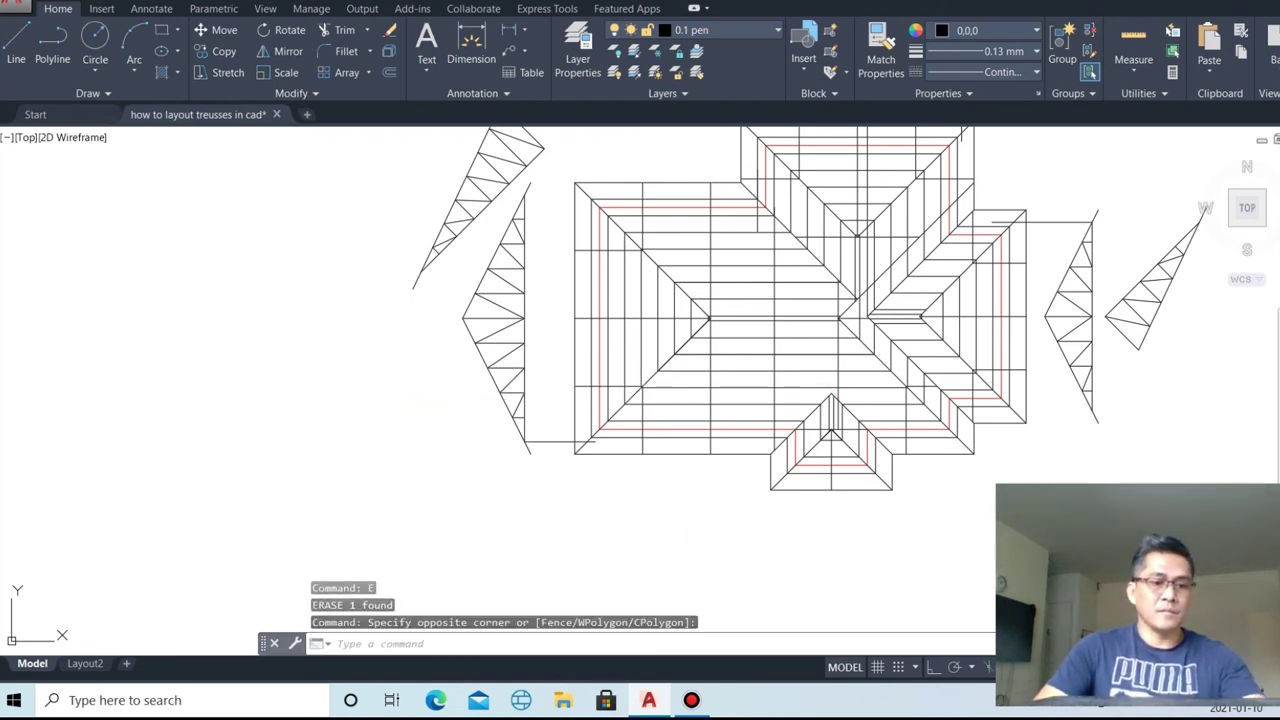
- Rotate the copied truss piece 90°
{"action": "type", "text": "ro"}
{"action": "key", "text": "Return"}
{"action": "left_click", "coordinate": [1115, 483]}
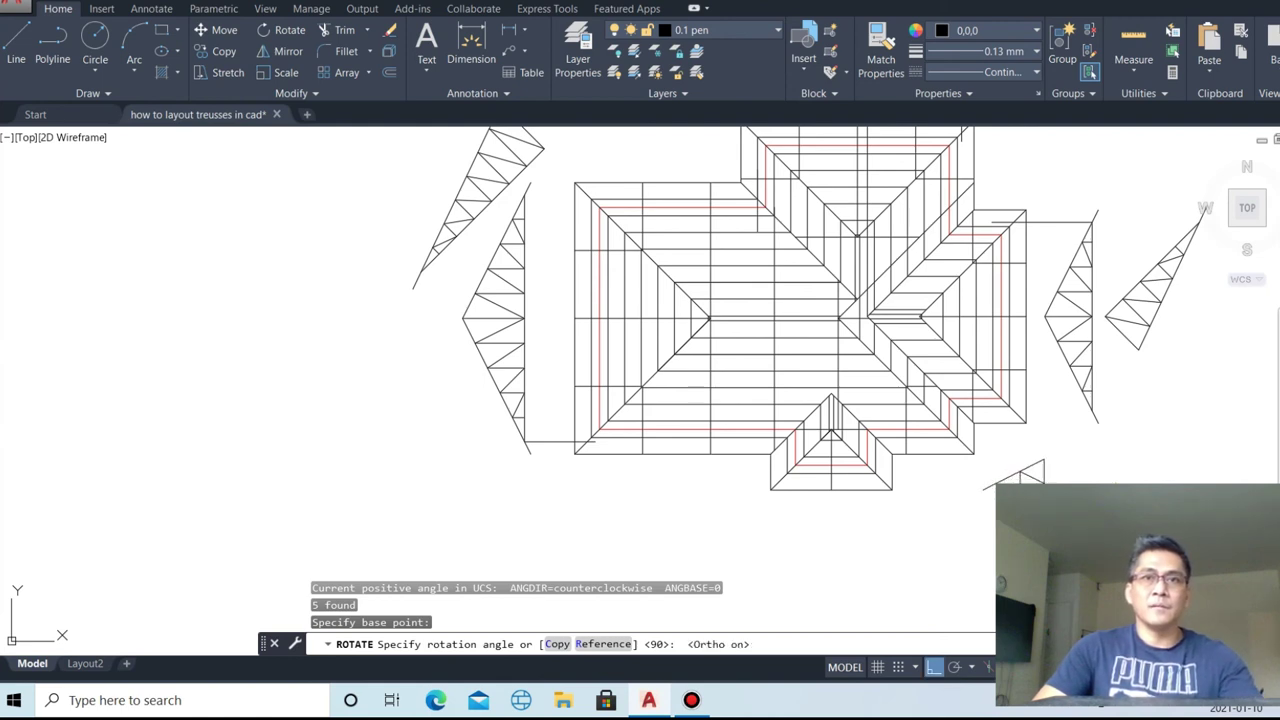
{"action": "key", "text": "Return"}
- Move the rotated truss piece down beneath the front gable
{"action": "left_click", "coordinate": [1045, 457]}
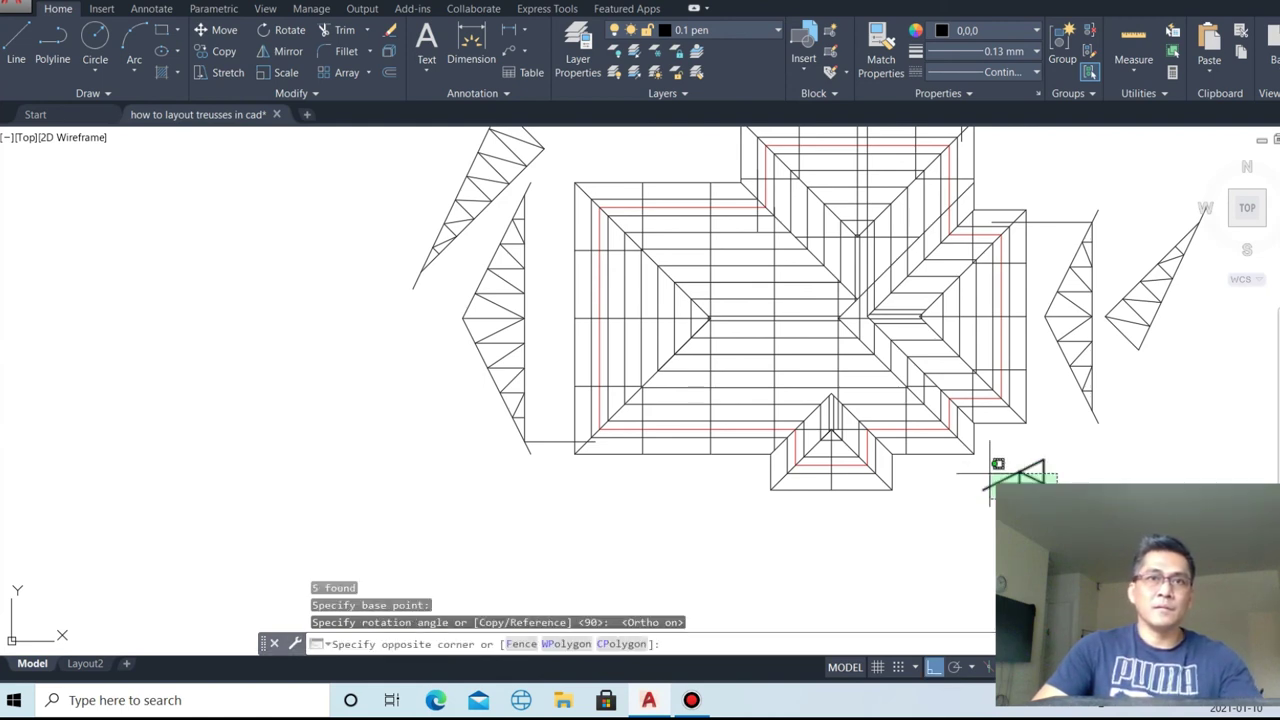
{"action": "left_click", "coordinate": [985, 490]}
{"action": "type", "text": "m"}
{"action": "key", "text": "Return"}
{"action": "left_click", "coordinate": [1046, 459]}
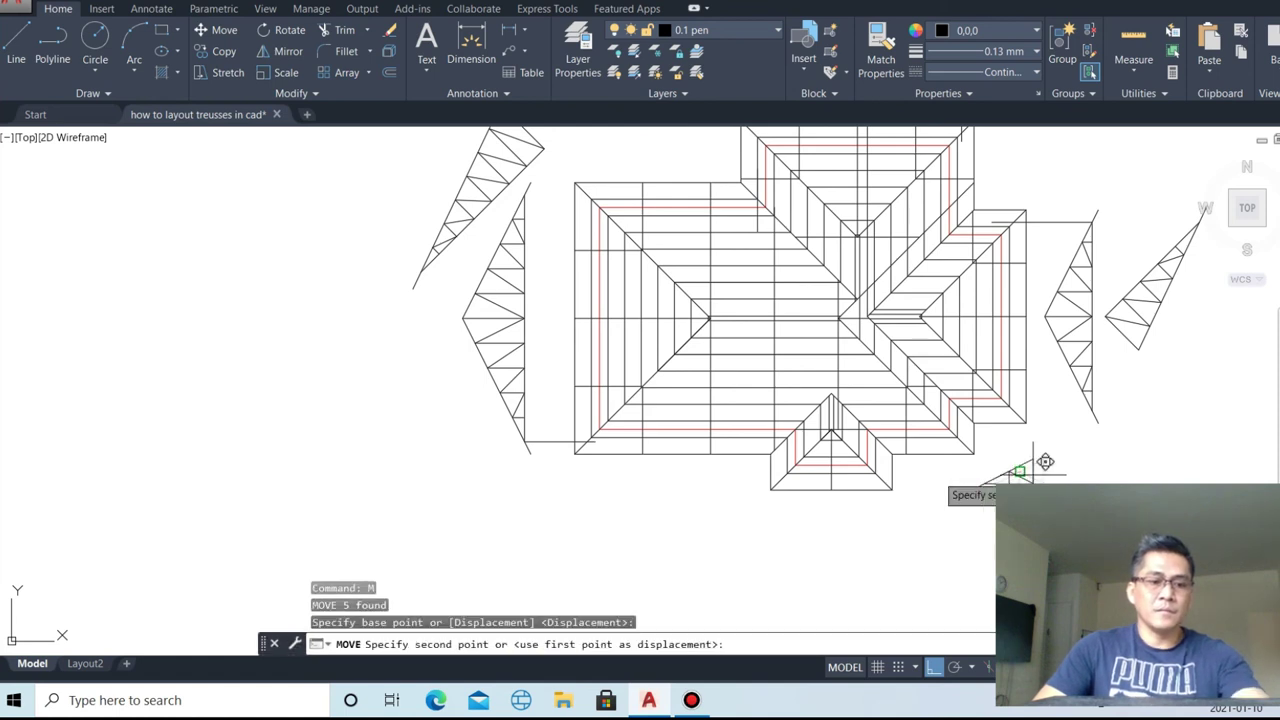
{"action": "scroll", "coordinate": [840, 520], "scroll_direction": "up", "scroll_amount": 4}
{"action": "left_click", "coordinate": [843, 535]}
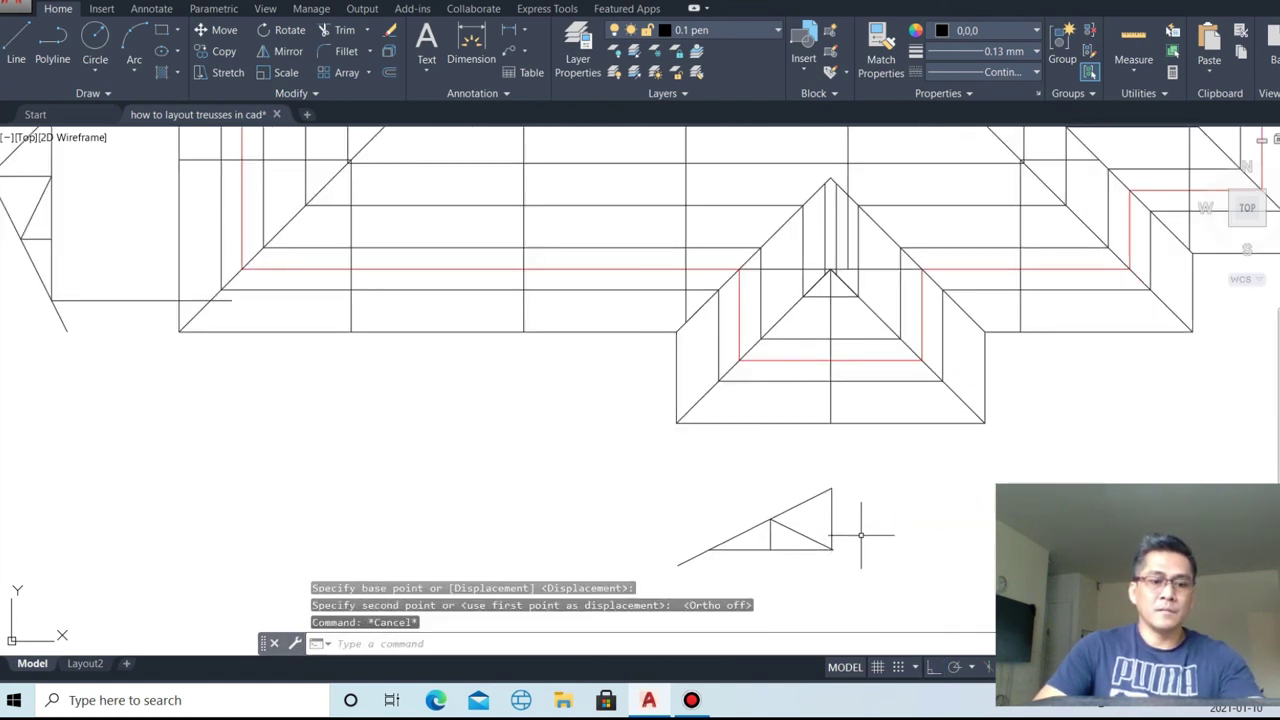
- Draw a vertical centre line down from the front gable's bottom
{"action": "type", "text": "l"}
{"action": "key", "text": "Return"}
{"action": "left_click", "coordinate": [831, 423]}
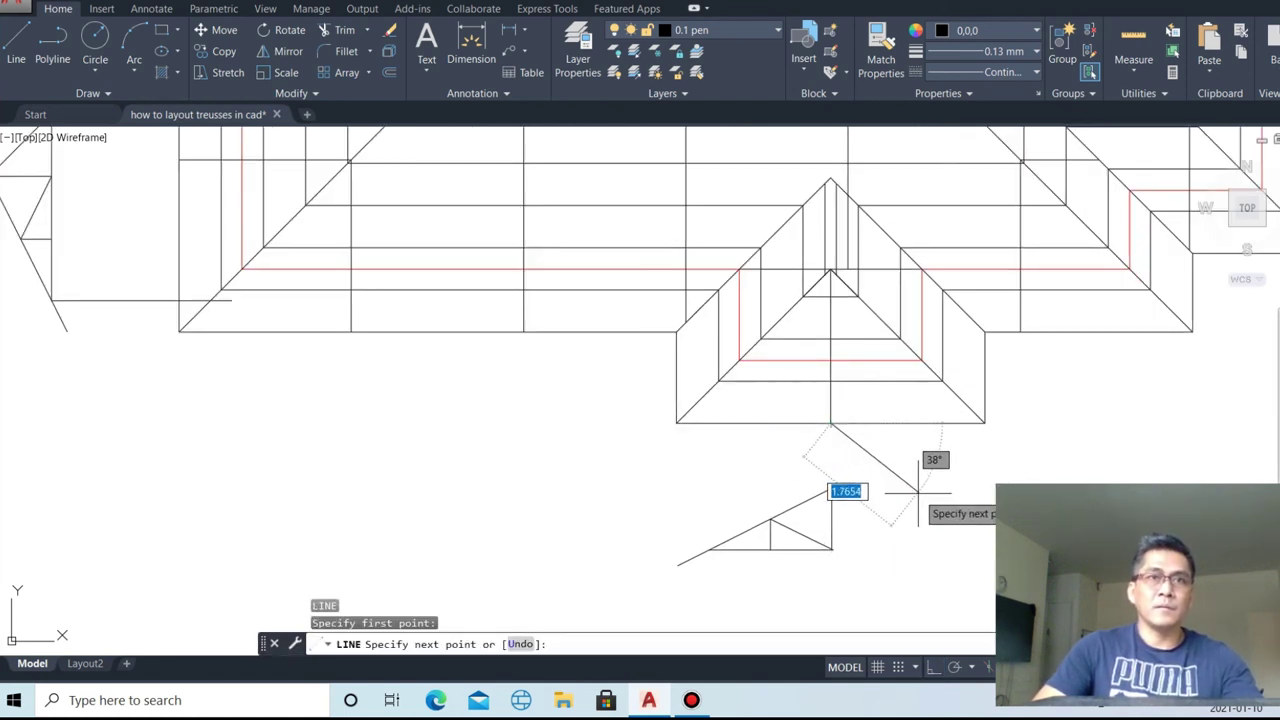
{"action": "key", "text": "F8"}
{"action": "left_click", "coordinate": [814, 470]}
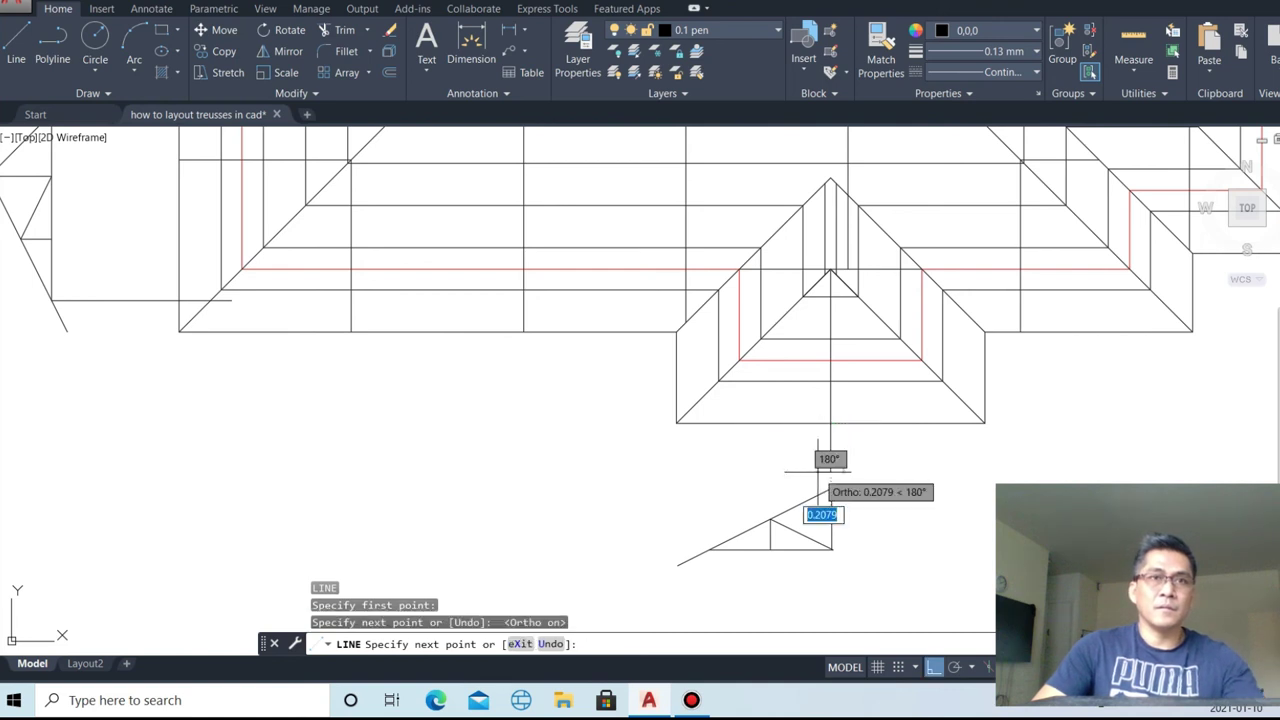
{"action": "key", "text": "Escape"}
- Move the truss so its apex sits on the centre line
{"action": "left_click", "coordinate": [859, 560]}
{"action": "left_click", "coordinate": [653, 500]}
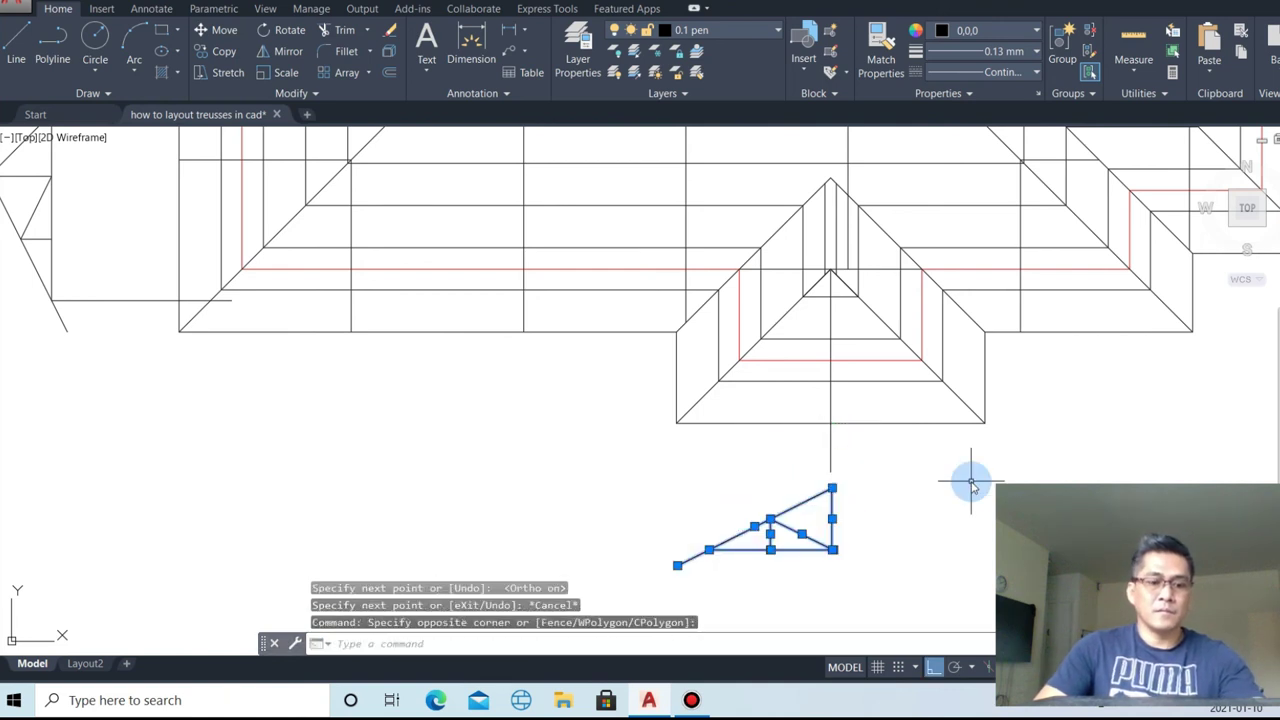
{"action": "type", "text": "m"}
{"action": "key", "text": "Return"}
{"action": "scroll", "coordinate": [908, 470], "scroll_direction": "up", "scroll_amount": 4}
{"action": "left_click", "coordinate": [709, 487]}
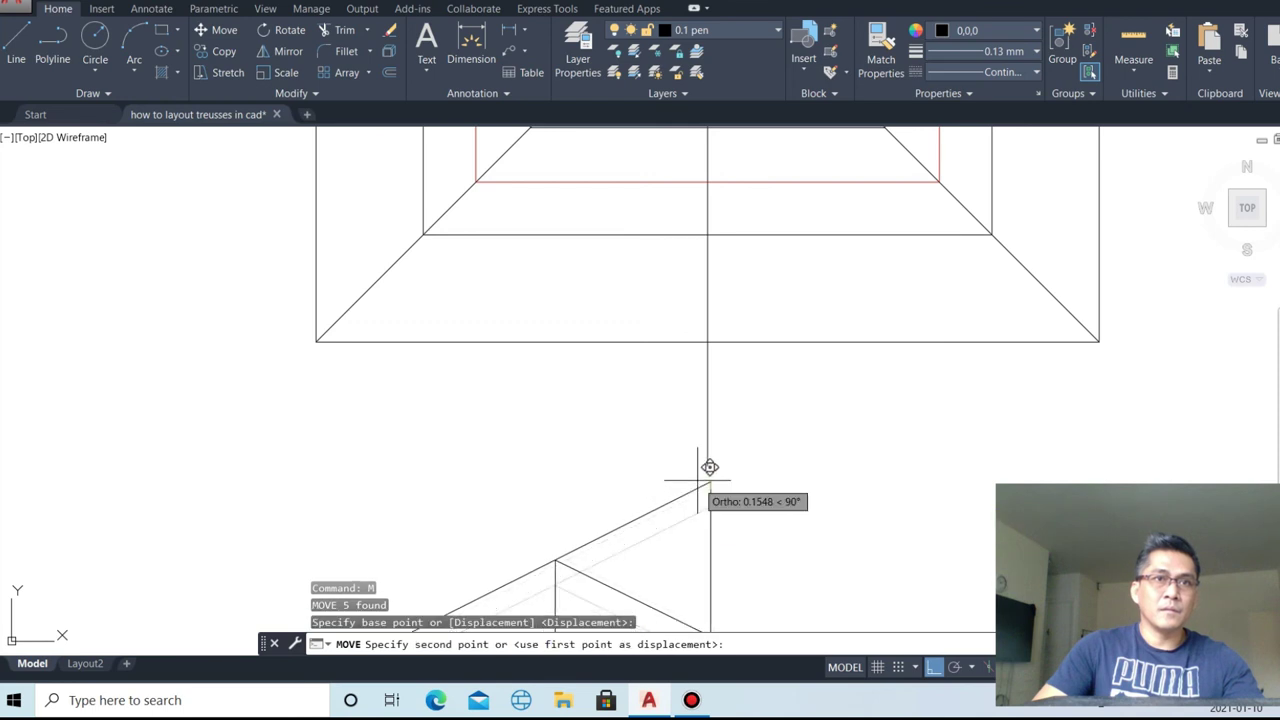
{"action": "left_click", "coordinate": [709, 467]}
{"action": "key", "text": "Escape"}
- Reselect the truss for a further move, then cancel it
{"action": "scroll", "coordinate": [749, 517], "scroll_direction": "down", "scroll_amount": 3}
{"action": "left_click", "coordinate": [843, 570]}
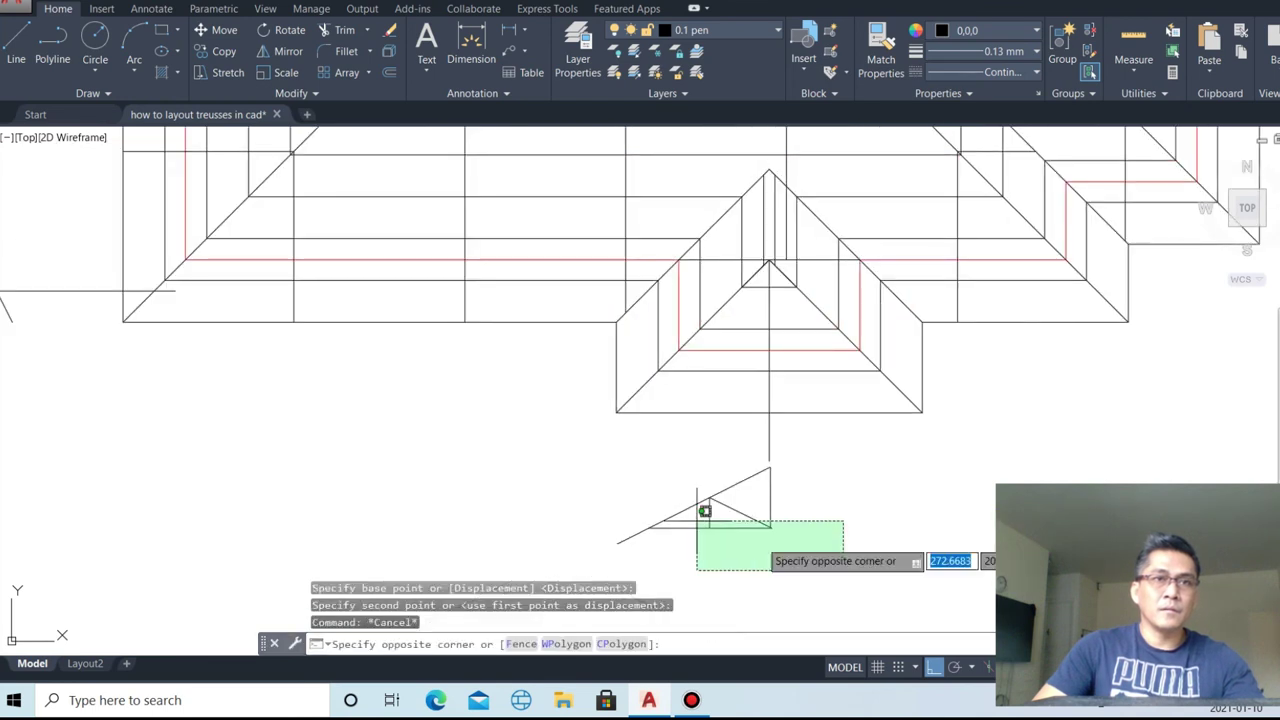
{"action": "left_click", "coordinate": [634, 492]}
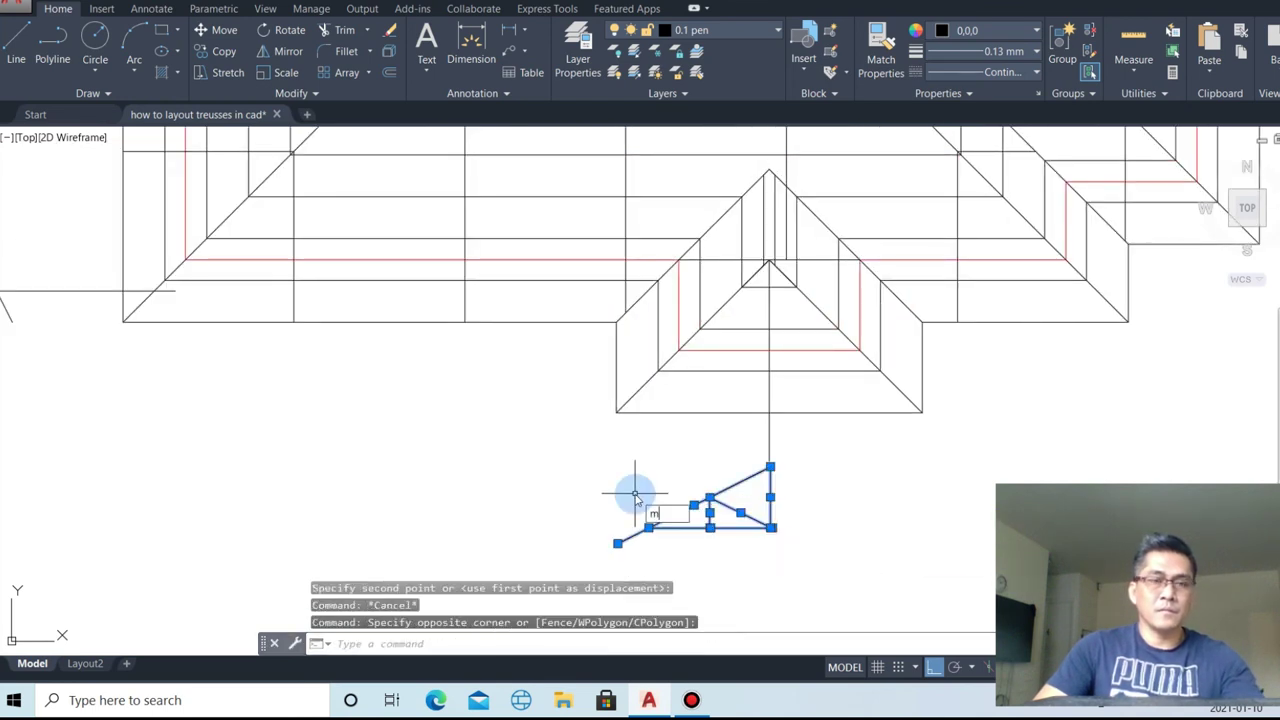
{"action": "key", "text": "Return"}
{"action": "scroll", "coordinate": [634, 492], "scroll_direction": "up", "scroll_amount": 4}
{"action": "left_click", "coordinate": [945, 444]}
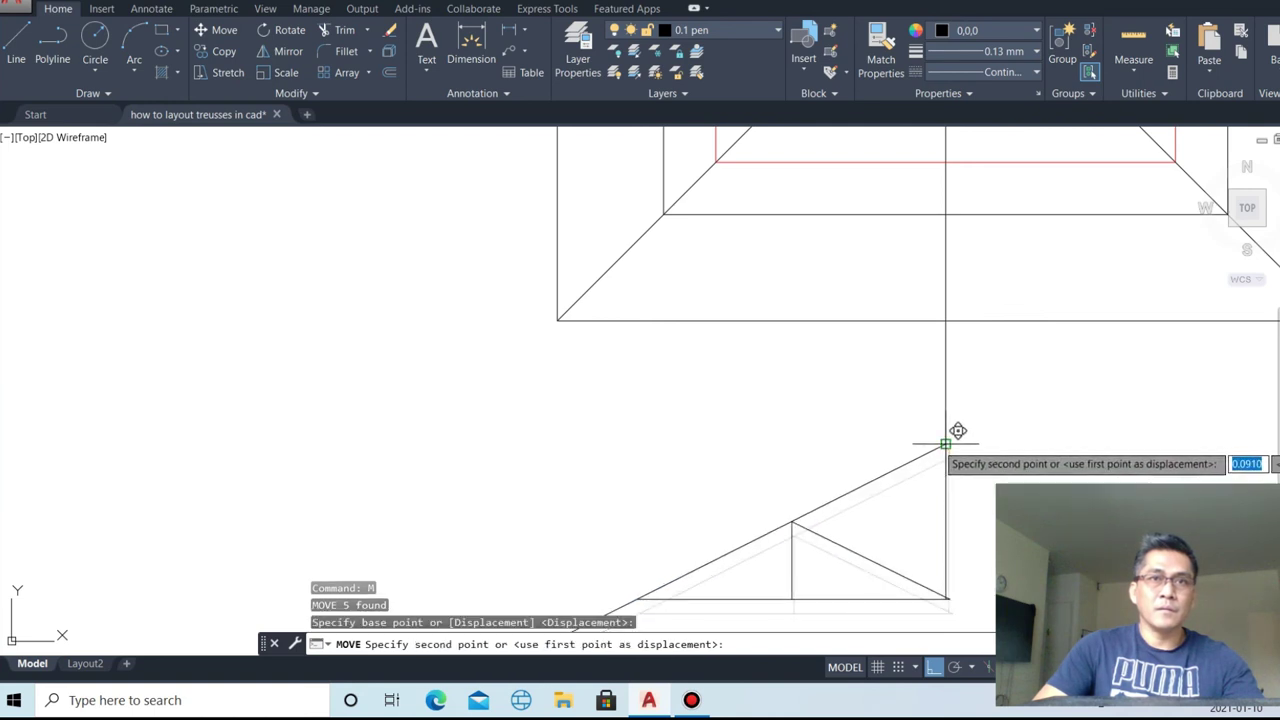
{"action": "key", "text": "Escape"}
{"action": "scroll", "coordinate": [928, 587], "scroll_direction": "up", "scroll_amount": 4}
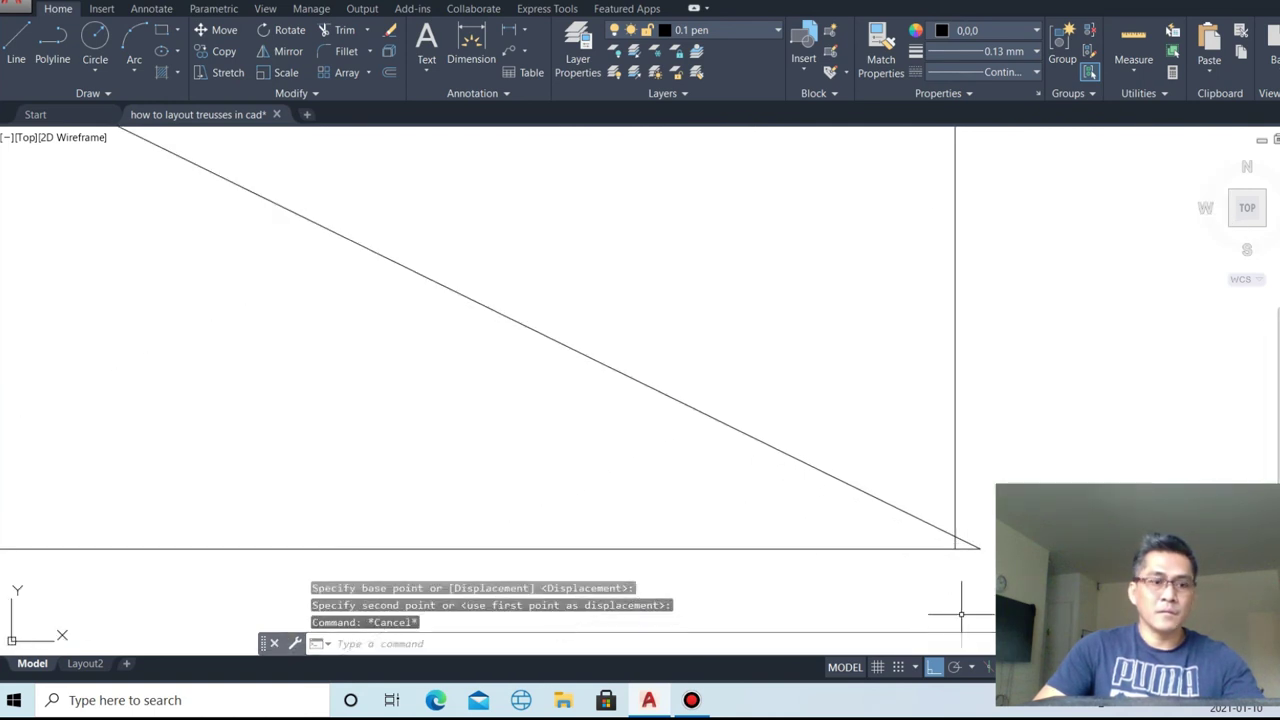
- Remove the stray diagonal and draw a web from bottom chord to top chord
{"action": "type", "text": "tr"}
{"action": "key", "text": "Return"}
{"action": "key", "text": "Return"}
{"action": "key", "text": "Escape"}
{"action": "left_click", "coordinate": [866, 512]}
{"action": "left_click", "coordinate": [810, 432]}
{"action": "key", "text": "Return"}
{"action": "type", "text": "l"}
{"action": "key", "text": "Return"}
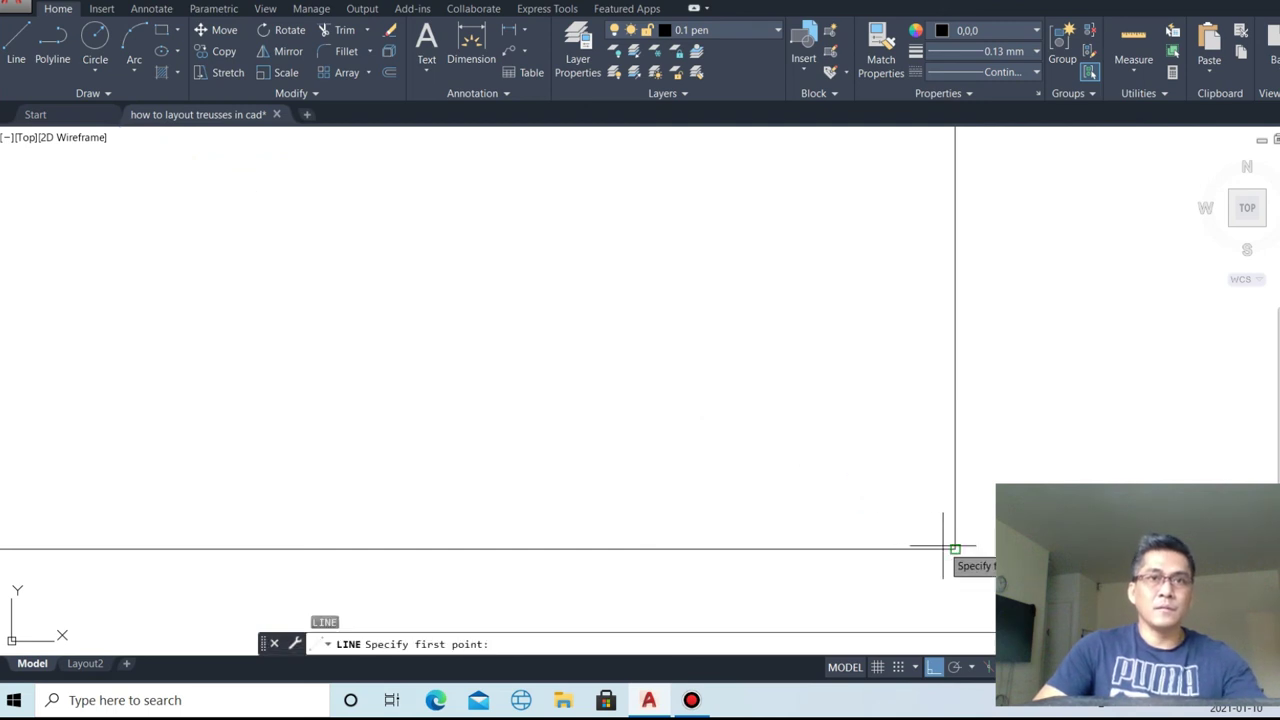
{"action": "left_click", "coordinate": [955, 548]}
{"action": "scroll", "coordinate": [955, 548], "scroll_direction": "down", "scroll_amount": 3}
{"action": "left_click", "coordinate": [328, 240]}
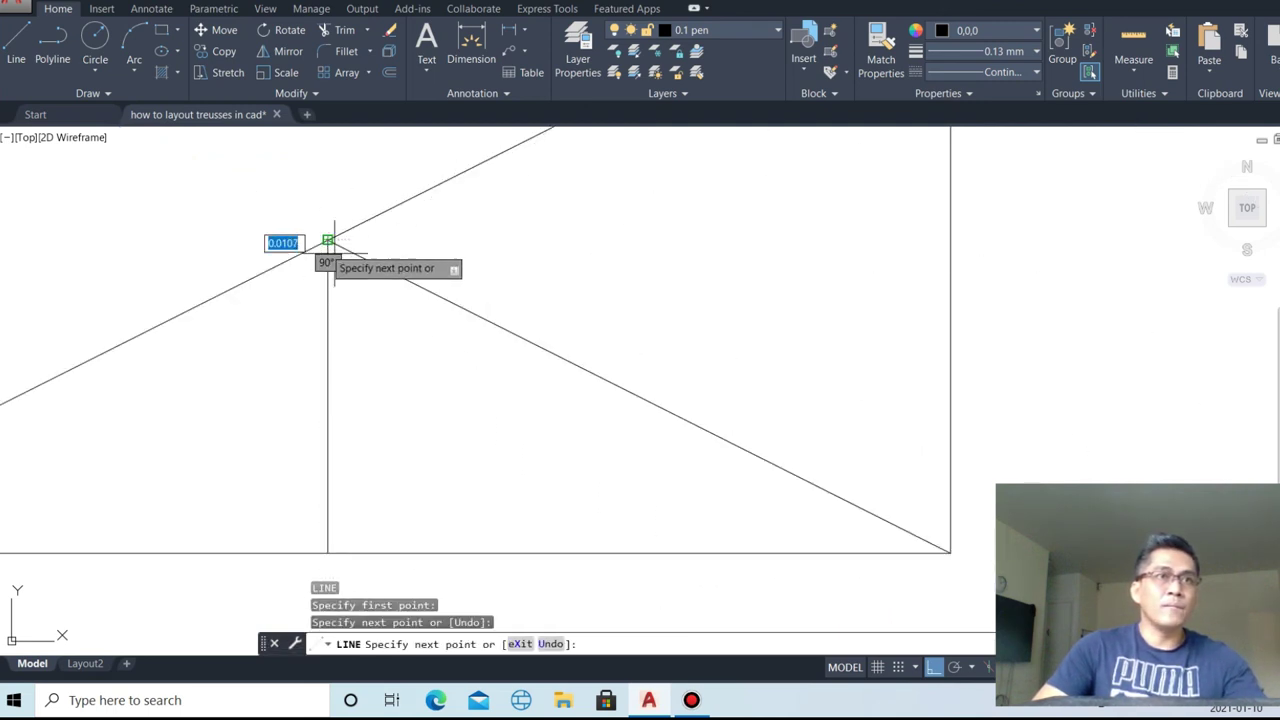
{"action": "key", "text": "Escape"}
- Mirror the half truss about the centre line, keeping the original
{"action": "scroll", "coordinate": [810, 356], "scroll_direction": "down", "scroll_amount": 5}
{"action": "left_click", "coordinate": [763, 450]}
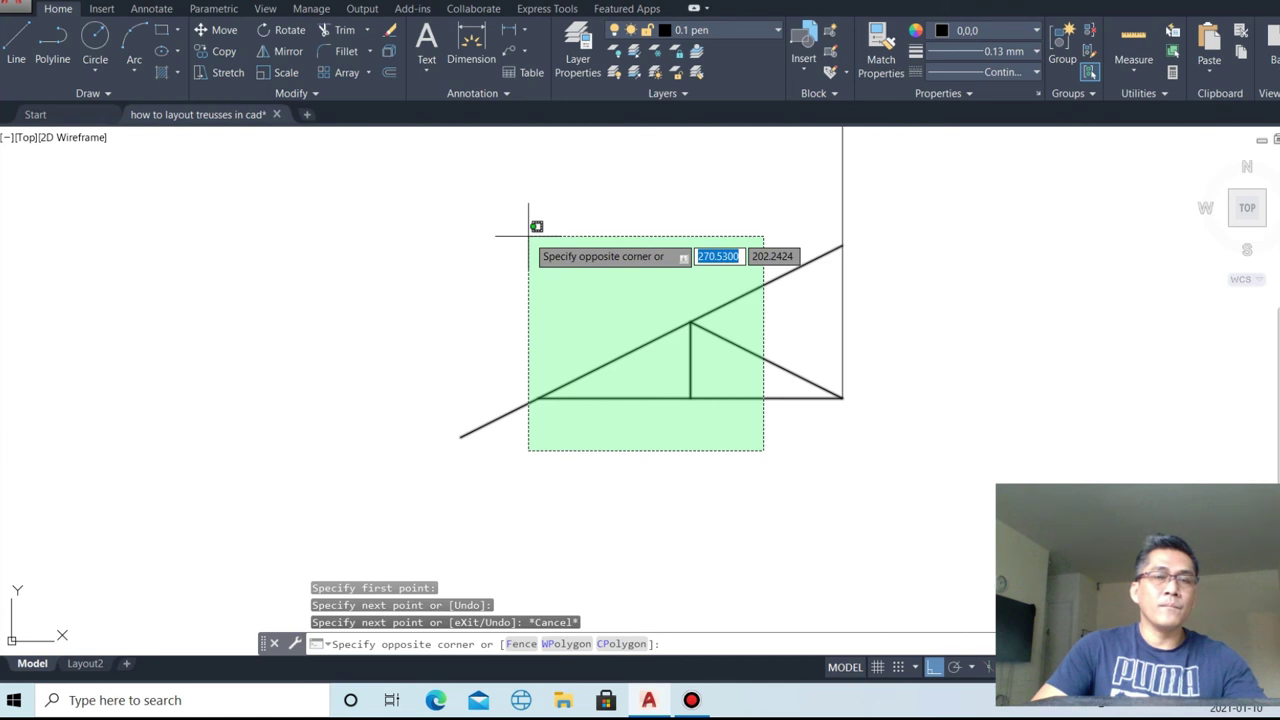
{"action": "left_click", "coordinate": [529, 237]}
{"action": "key", "text": "Return"}
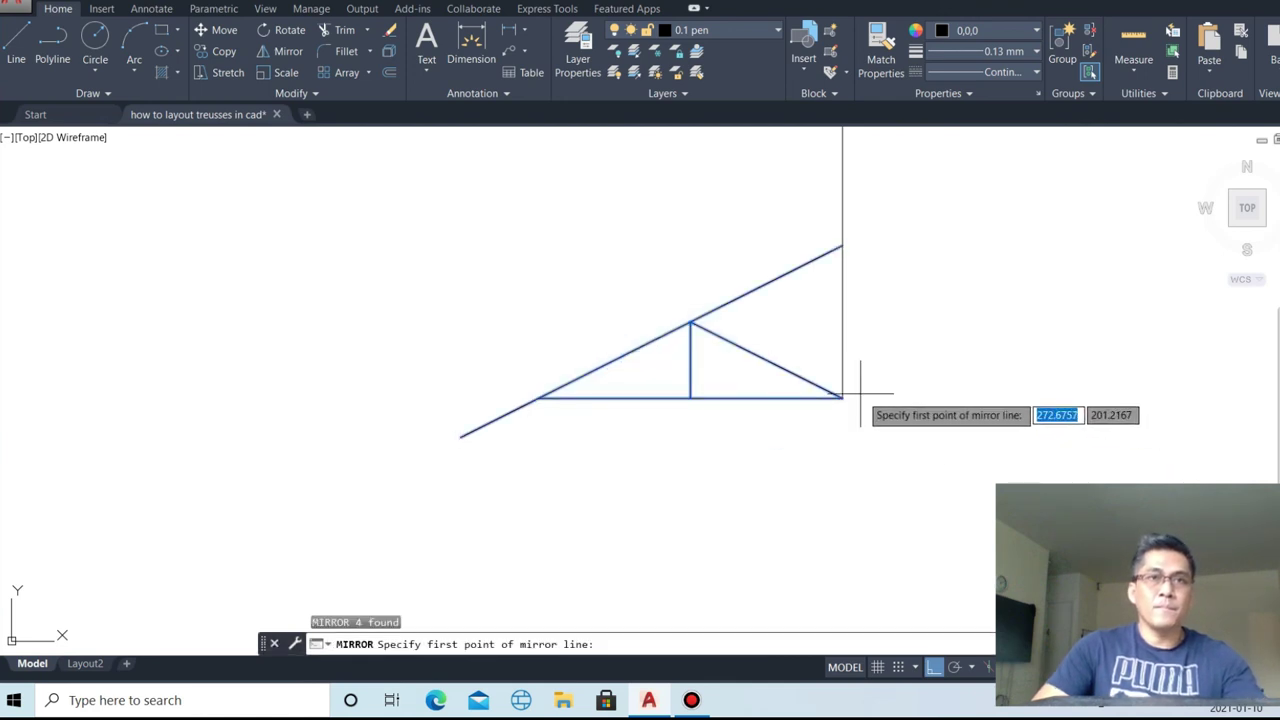
{"action": "left_click", "coordinate": [842, 397]}
{"action": "left_click", "coordinate": [838, 515]}
{"action": "key", "text": "Return"}
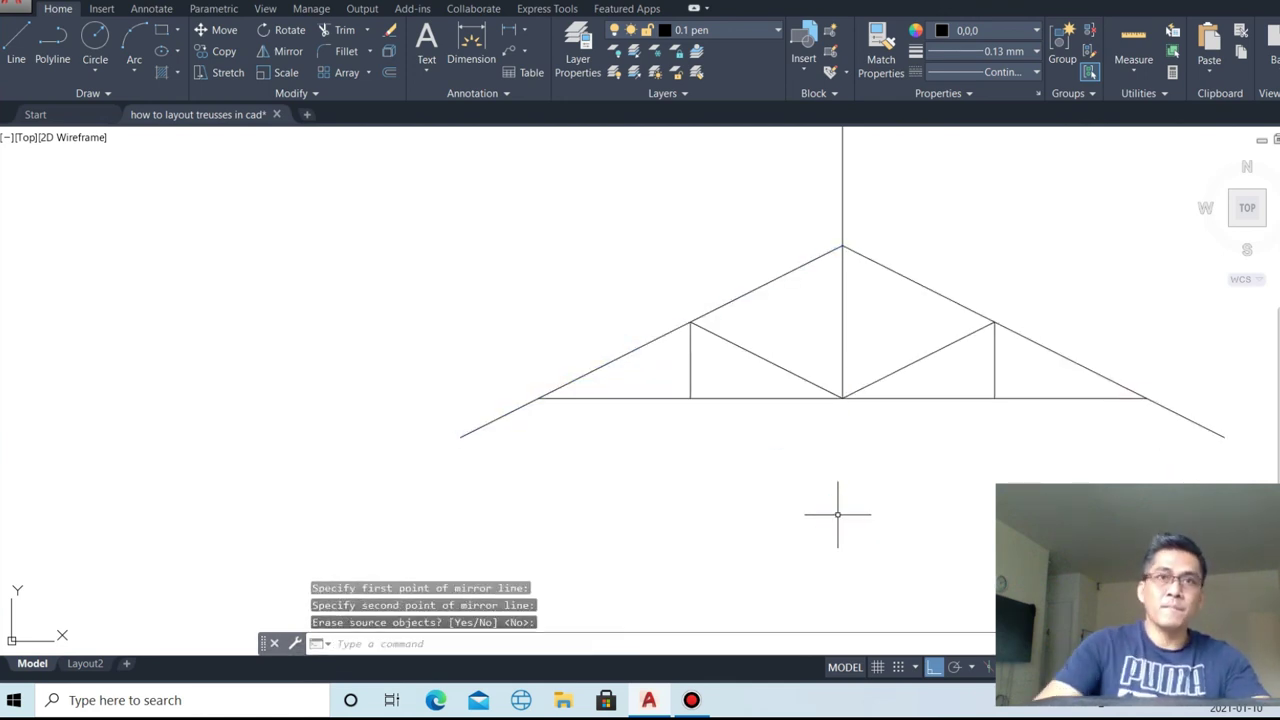
{"action": "scroll", "coordinate": [675, 349], "scroll_direction": "down", "scroll_amount": 4}
{"action": "scroll", "coordinate": [701, 450], "scroll_direction": "up", "scroll_amount": 4}
- Erase the short stray vertical line
{"action": "scroll", "coordinate": [706, 440], "scroll_direction": "up", "scroll_amount": 3}
{"action": "scroll", "coordinate": [720, 430], "scroll_direction": "down", "scroll_amount": 7}
{"action": "scroll", "coordinate": [745, 390], "scroll_direction": "down", "scroll_amount": 4}
{"action": "scroll", "coordinate": [754, 373], "scroll_direction": "up", "scroll_amount": 5}
{"action": "left_click", "coordinate": [737, 434]}
{"action": "left_click", "coordinate": [674, 434]}
{"action": "type", "text": "e"}
{"action": "key", "text": "Return"}
{"action": "scroll", "coordinate": [757, 434], "scroll_direction": "down", "scroll_amount": 4}
{"action": "scroll", "coordinate": [755, 406], "scroll_direction": "up", "scroll_amount": 4}
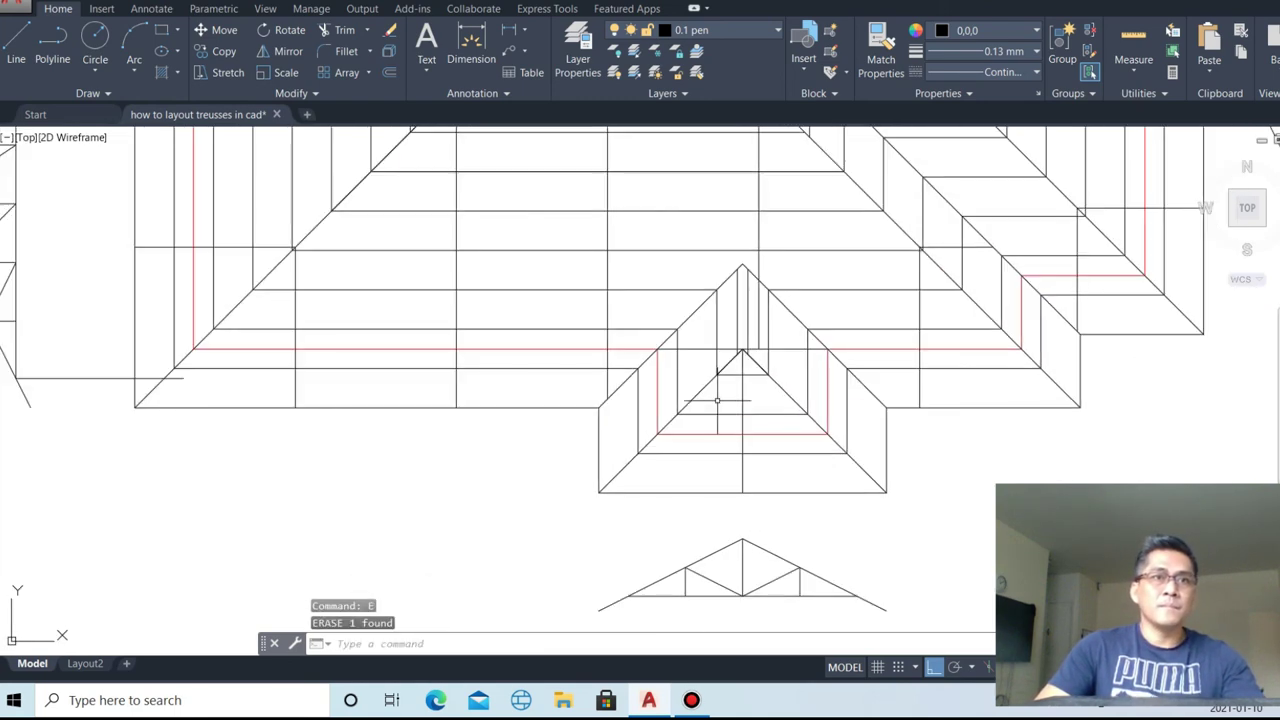
- Draw a vertical line up from the lower-left roof corner
{"action": "type", "text": "l"}
{"action": "key", "text": "Return"}
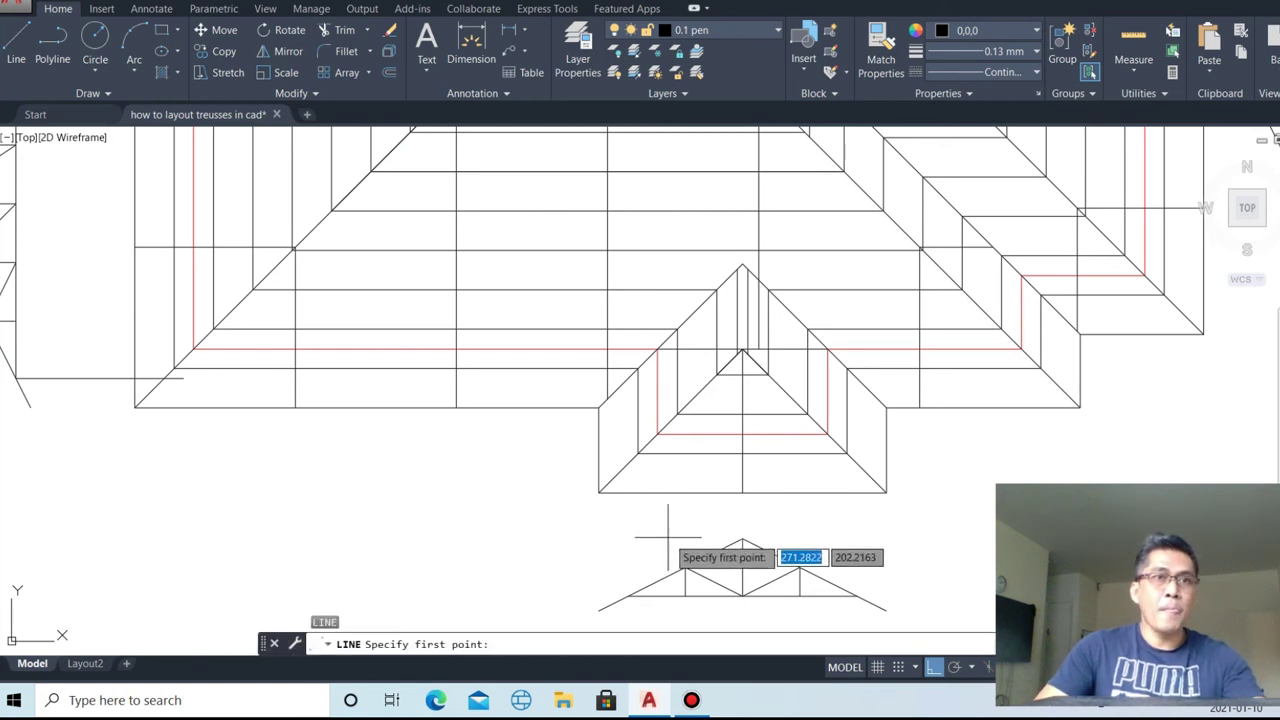
{"action": "scroll", "coordinate": [634, 514], "scroll_direction": "up", "scroll_amount": 2}
{"action": "scroll", "coordinate": [600, 590], "scroll_direction": "down", "scroll_amount": 2}
{"action": "left_click", "coordinate": [587, 482]}
{"action": "scroll", "coordinate": [593, 461], "scroll_direction": "up", "scroll_amount": 2}
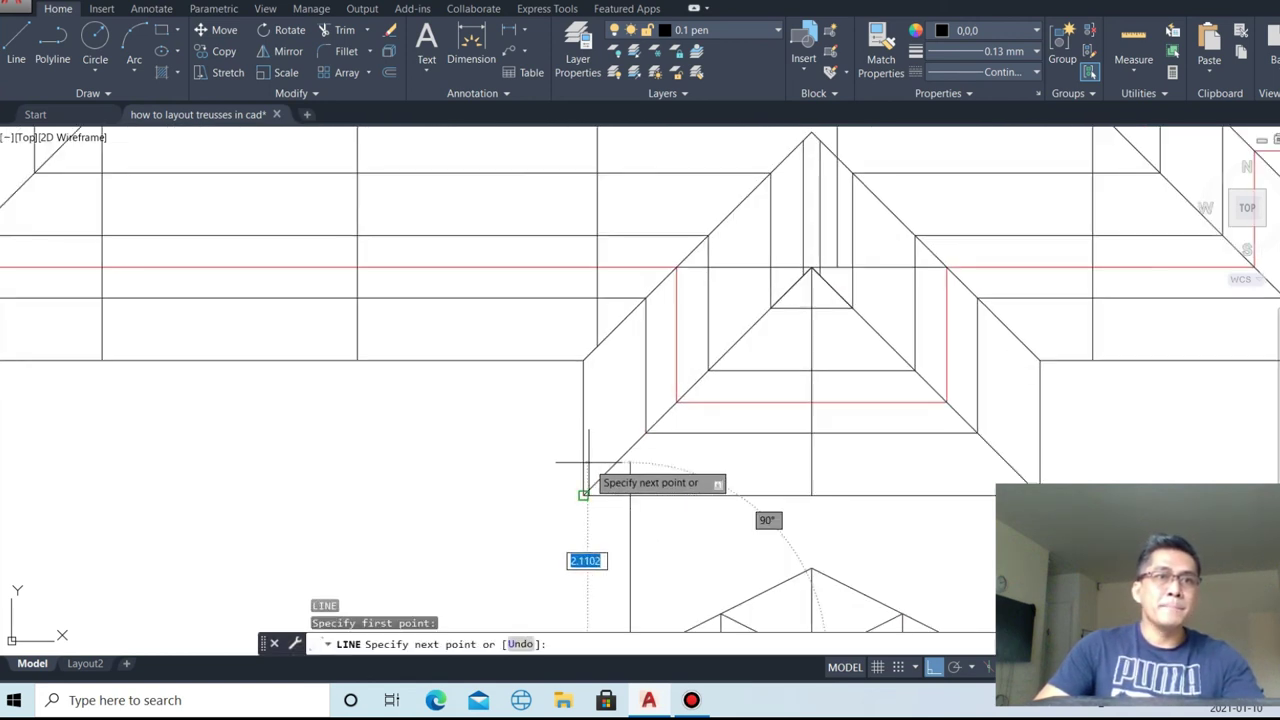
{"action": "key", "text": "F8"}
{"action": "key", "text": "F8"}
{"action": "scroll", "coordinate": [612, 418], "scroll_direction": "up", "scroll_amount": 2}
{"action": "left_click", "coordinate": [612, 418]}
{"action": "key", "text": "Escape"}
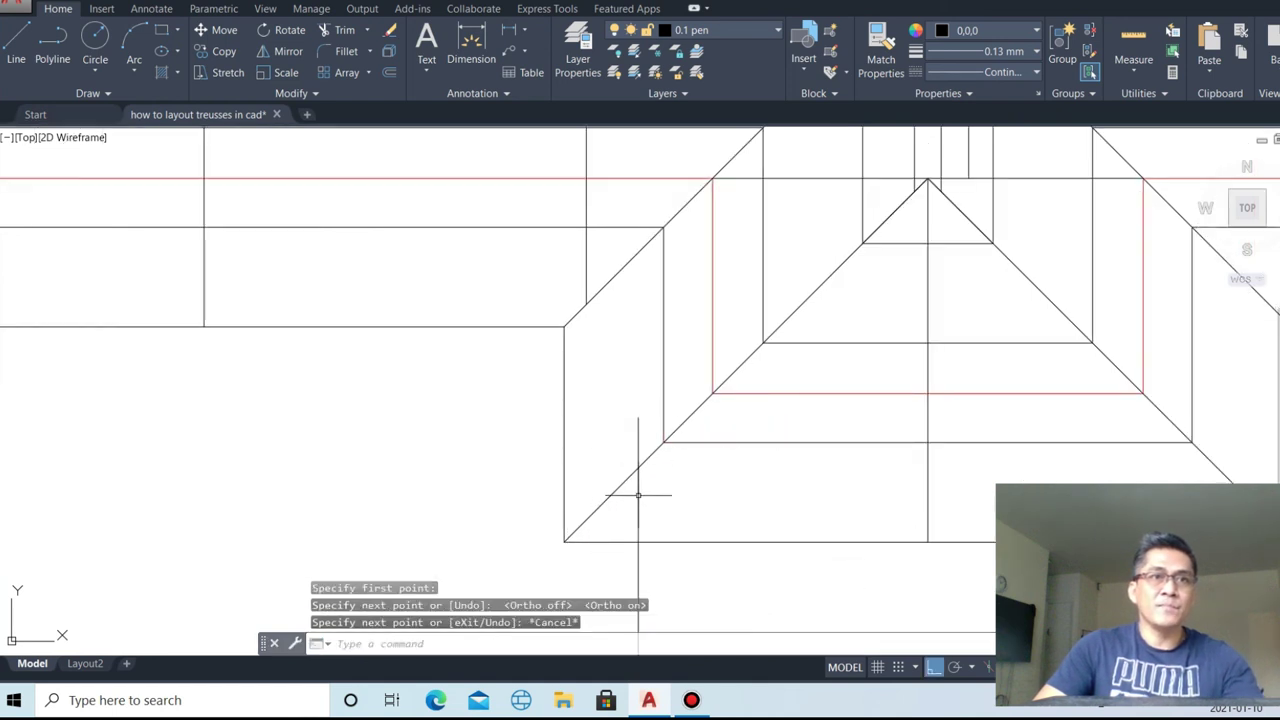
- Copy the diagonal roof line and vertical line down and to the right
{"action": "left_click", "coordinate": [617, 486]}
{"action": "left_click", "coordinate": [639, 492]}
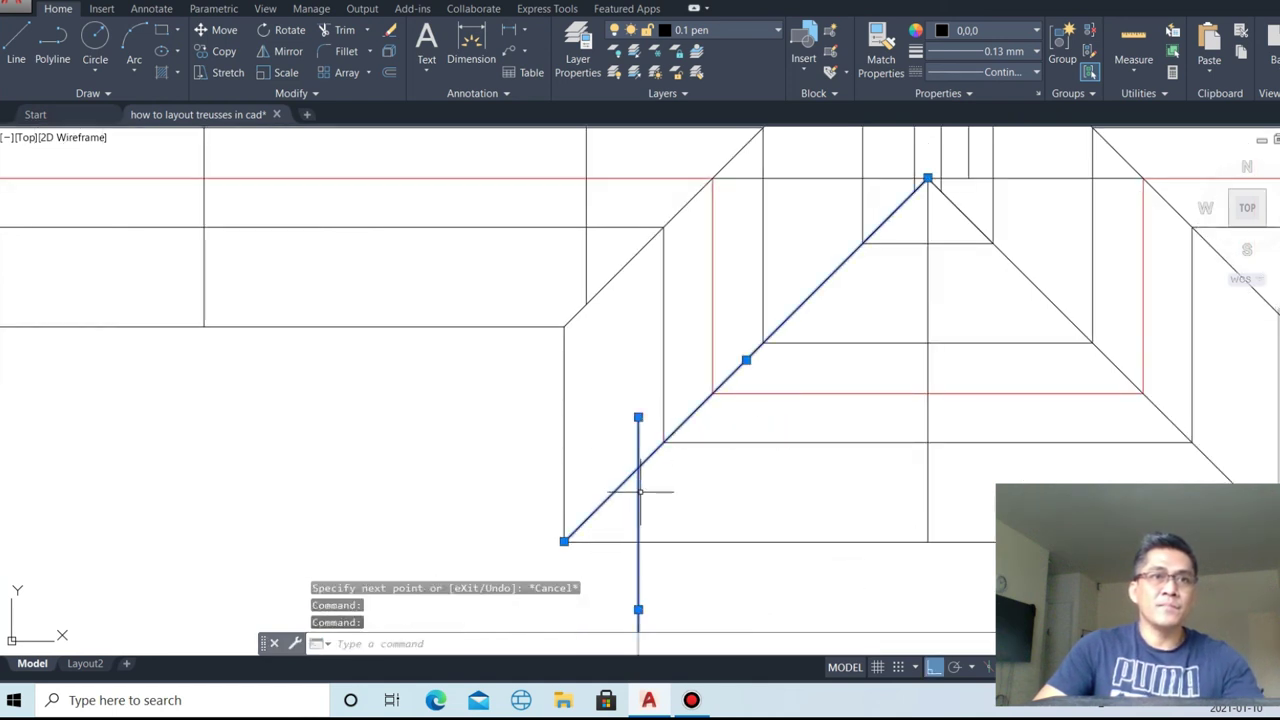
{"action": "scroll", "coordinate": [677, 302], "scroll_direction": "down", "scroll_amount": 5}
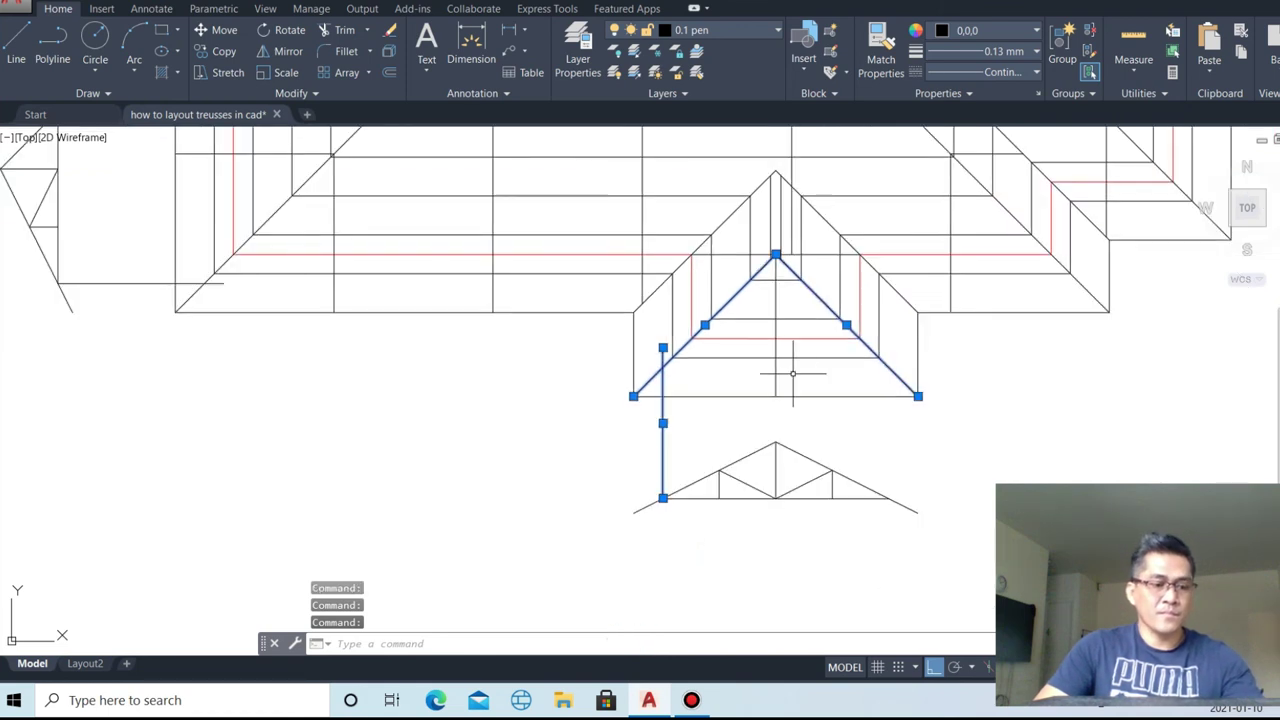
{"action": "type", "text": "co"}
{"action": "key", "text": "Return"}
{"action": "scroll", "coordinate": [738, 355], "scroll_direction": "down", "scroll_amount": 3}
{"action": "left_click", "coordinate": [693, 350]}
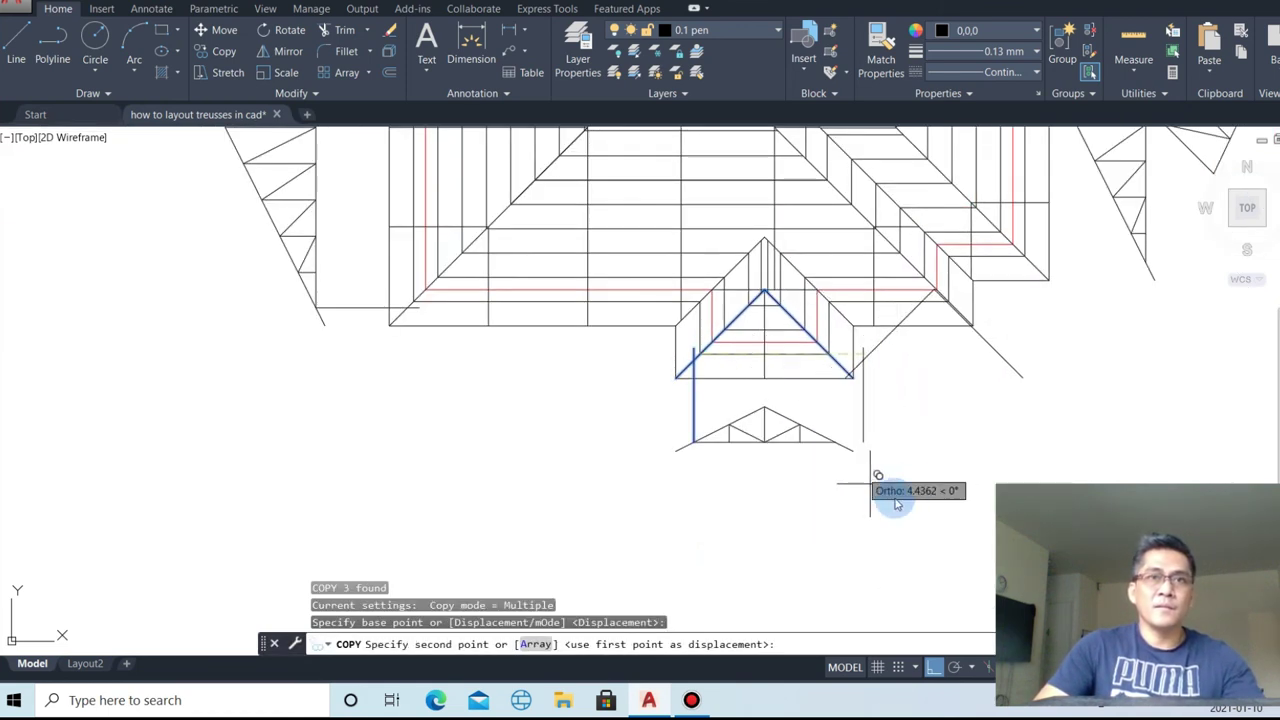
{"action": "key", "text": "F8"}
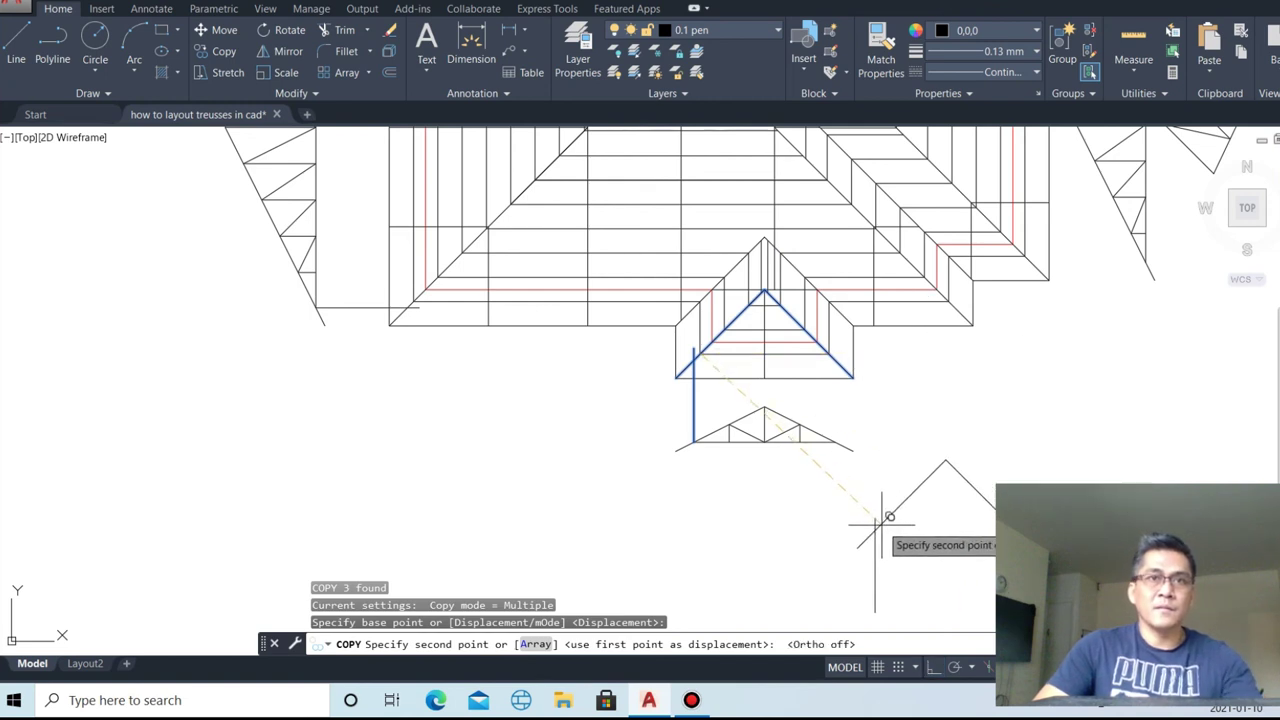
{"action": "key", "text": "Escape"}
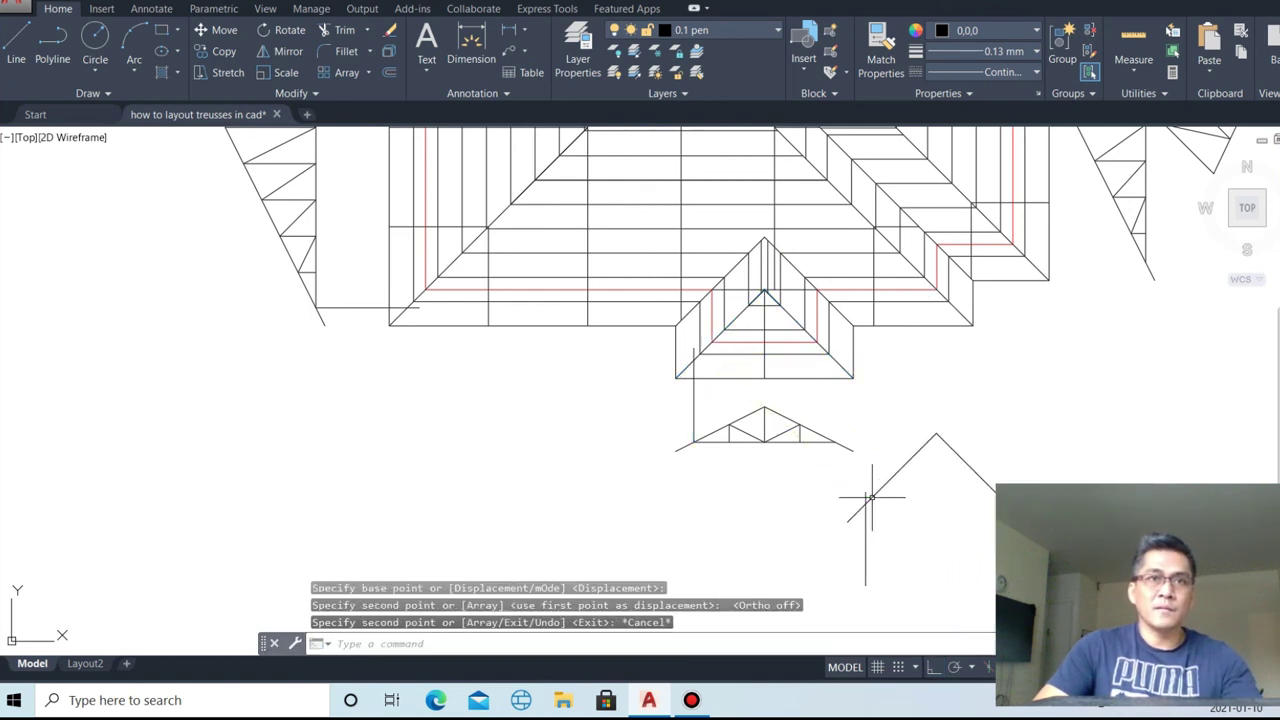
- Copy the new outline's right slope line further left
{"action": "scroll", "coordinate": [875, 510], "scroll_direction": "up", "scroll_amount": 2}
{"action": "left_click", "coordinate": [1032, 448]}
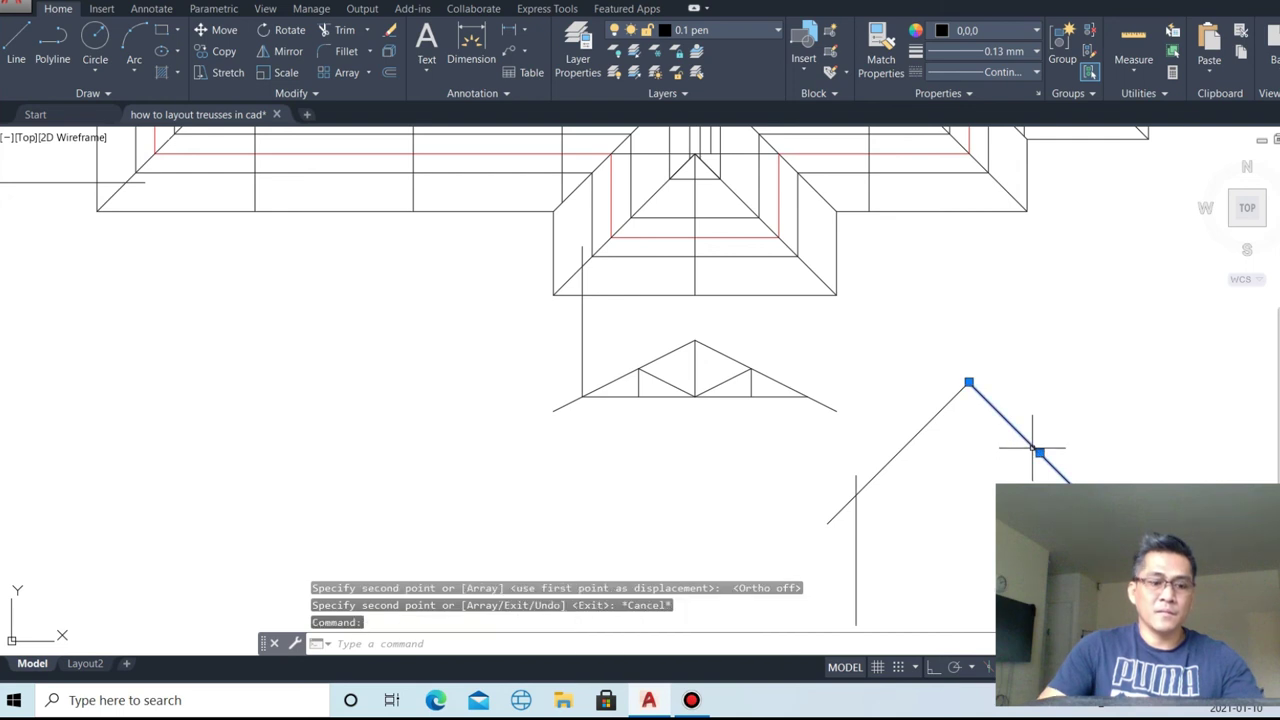
{"action": "type", "text": "CO"}
{"action": "key", "text": "Return"}
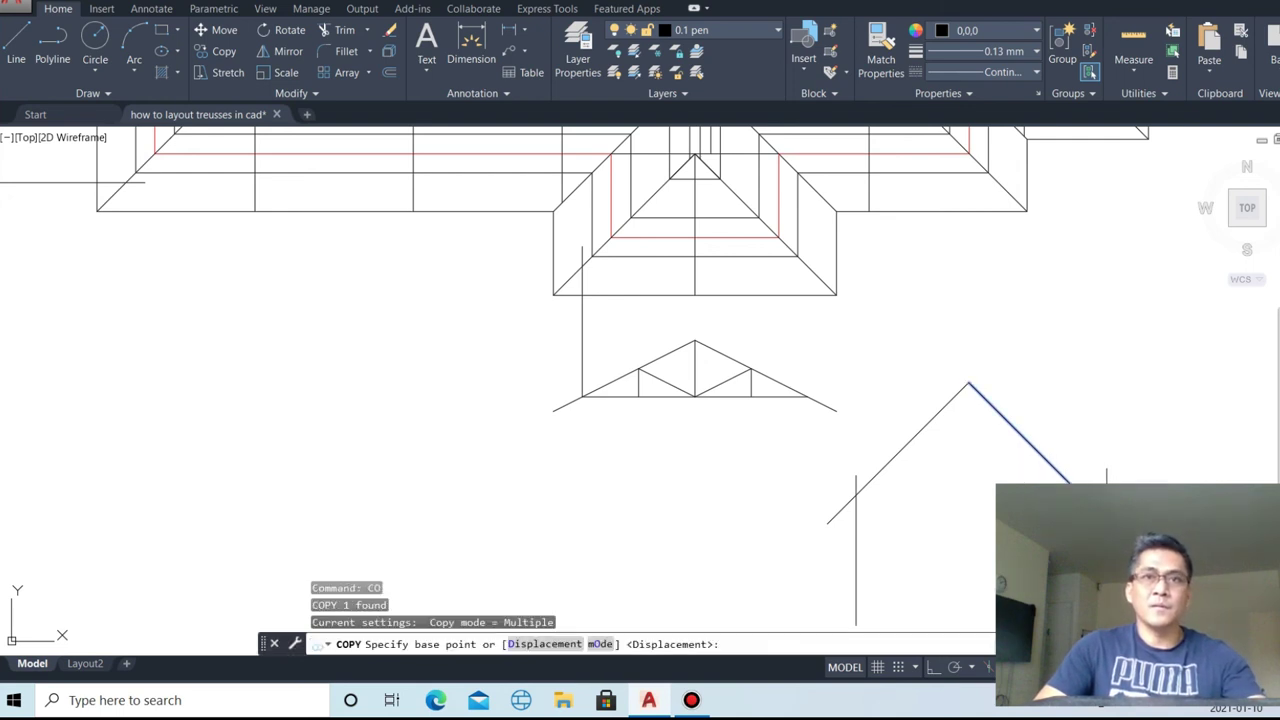
{"action": "left_click", "coordinate": [1107, 521]}
{"action": "left_click", "coordinate": [827, 522]}
{"action": "key", "text": "Escape"}
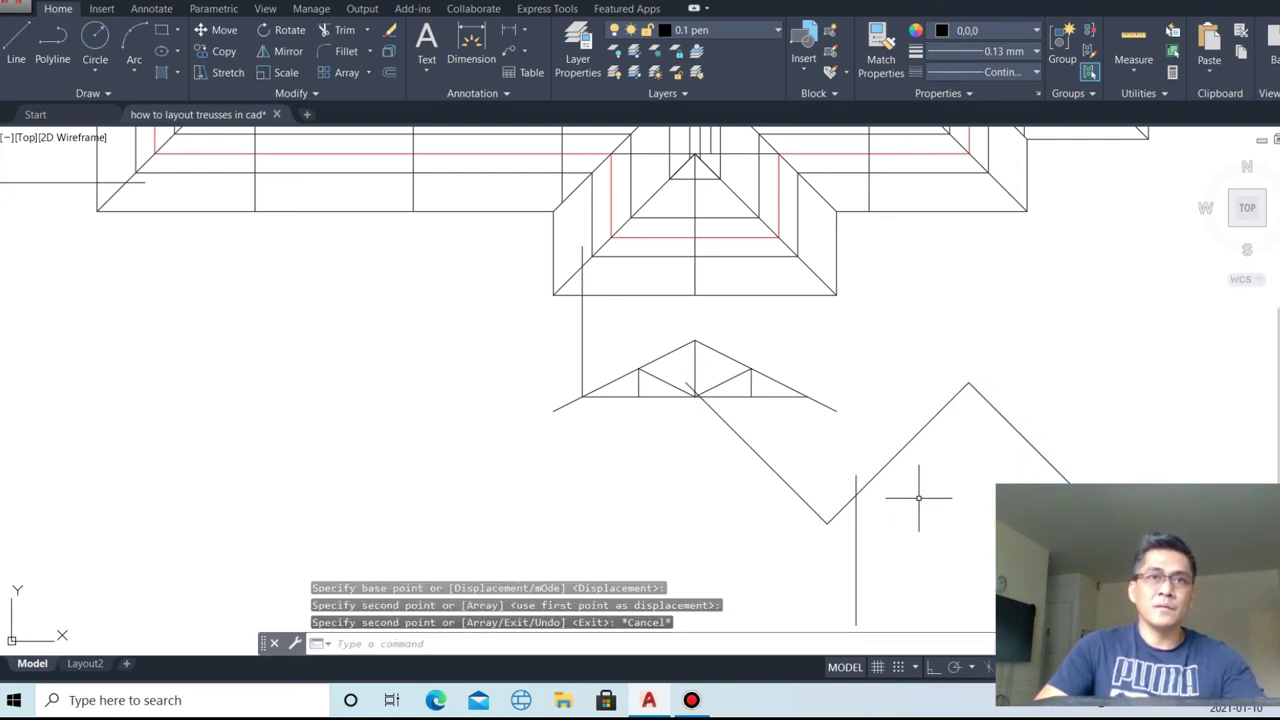
{"action": "scroll", "coordinate": [697, 365], "scroll_direction": "up", "scroll_amount": 2}
- Start an aligned dimension from the truss apex downward, then abandon it
{"action": "type", "text": "da"}
{"action": "key", "text": "Return"}
{"action": "scroll", "coordinate": [695, 330], "scroll_direction": "up", "scroll_amount": 1}
{"action": "scroll", "coordinate": [689, 300], "scroll_direction": "up", "scroll_amount": 1}
{"action": "left_click", "coordinate": [689, 300]}
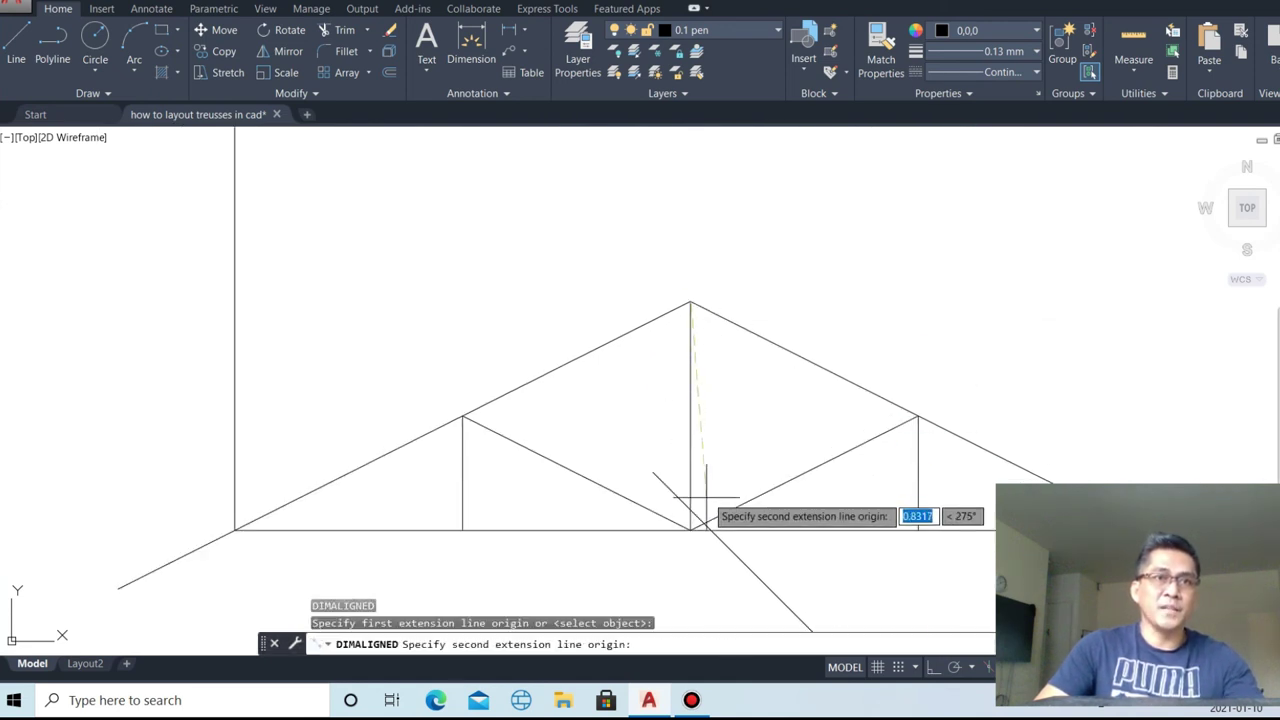
{"action": "left_click", "coordinate": [690, 530]}
{"action": "key", "text": "Escape"}
{"action": "scroll", "coordinate": [640, 410], "scroll_direction": "down", "scroll_amount": 2}
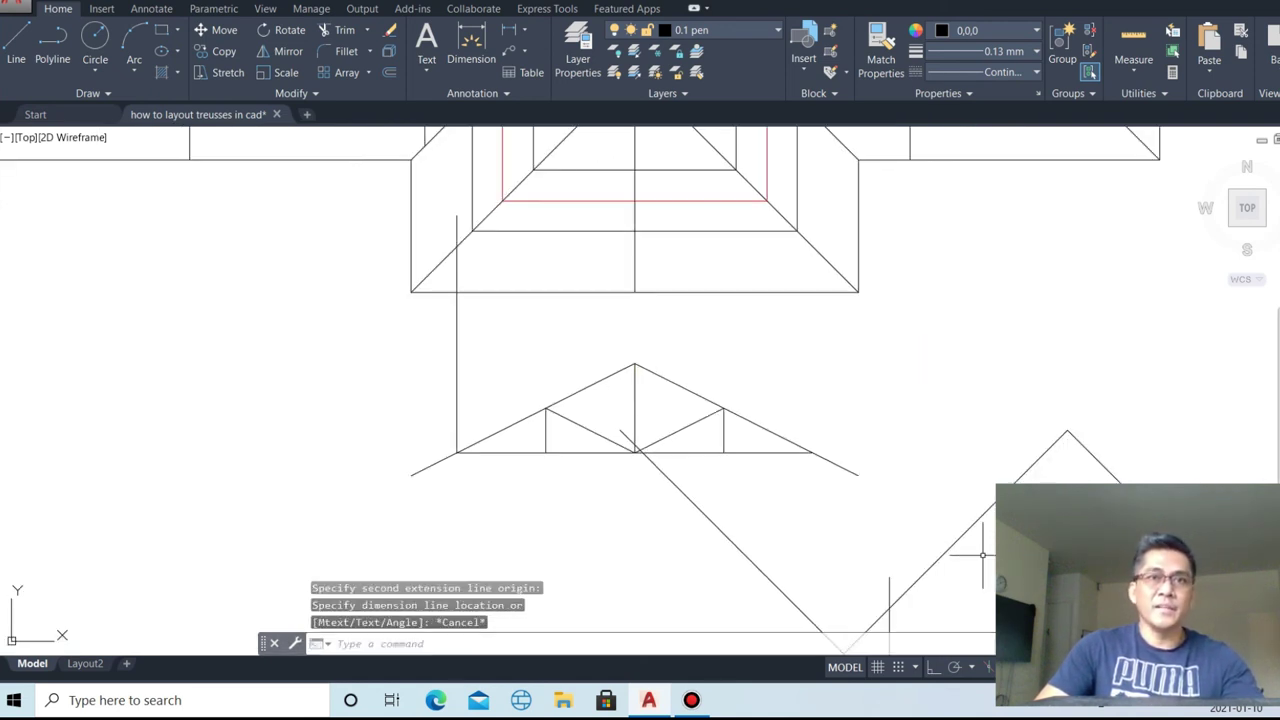
{"action": "scroll", "coordinate": [762, 423], "scroll_direction": "down", "scroll_amount": 1}
- Offset the lower-left slope line 0.98 to the inner side
{"action": "type", "text": "o"}
{"action": "key", "text": "Return"}
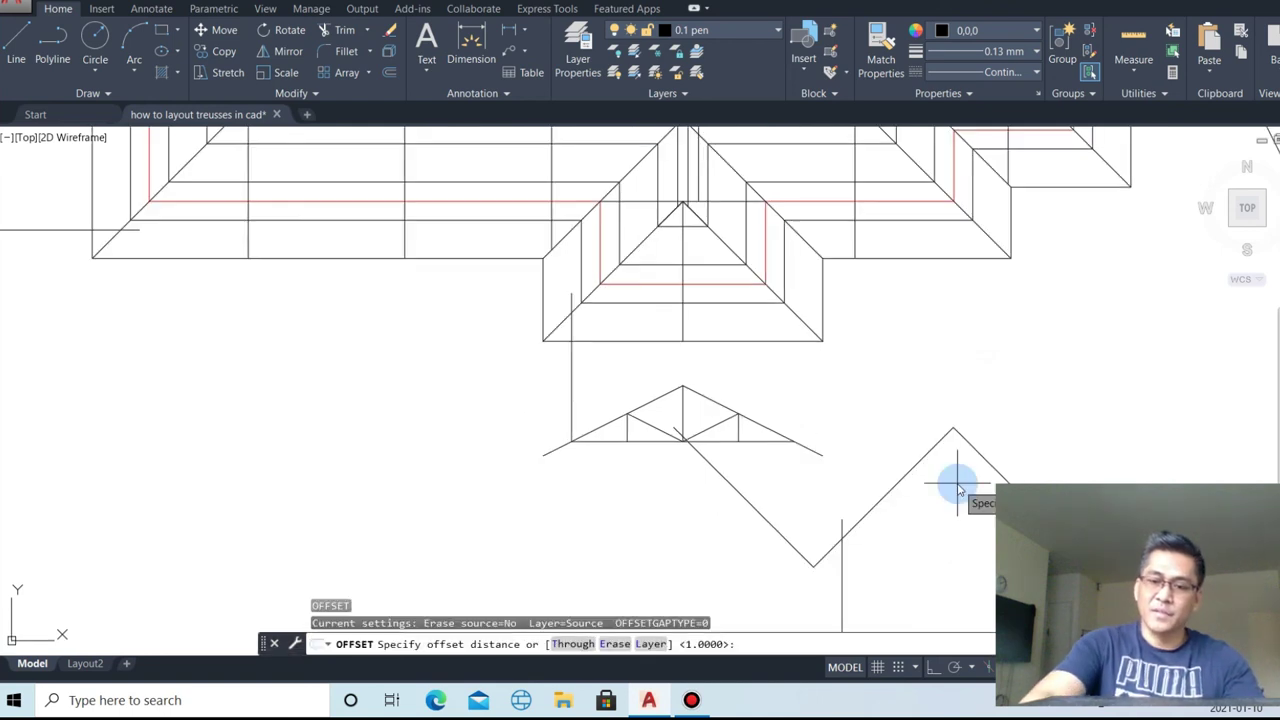
{"action": "type", "text": ".98"}
{"action": "key", "text": "Return"}
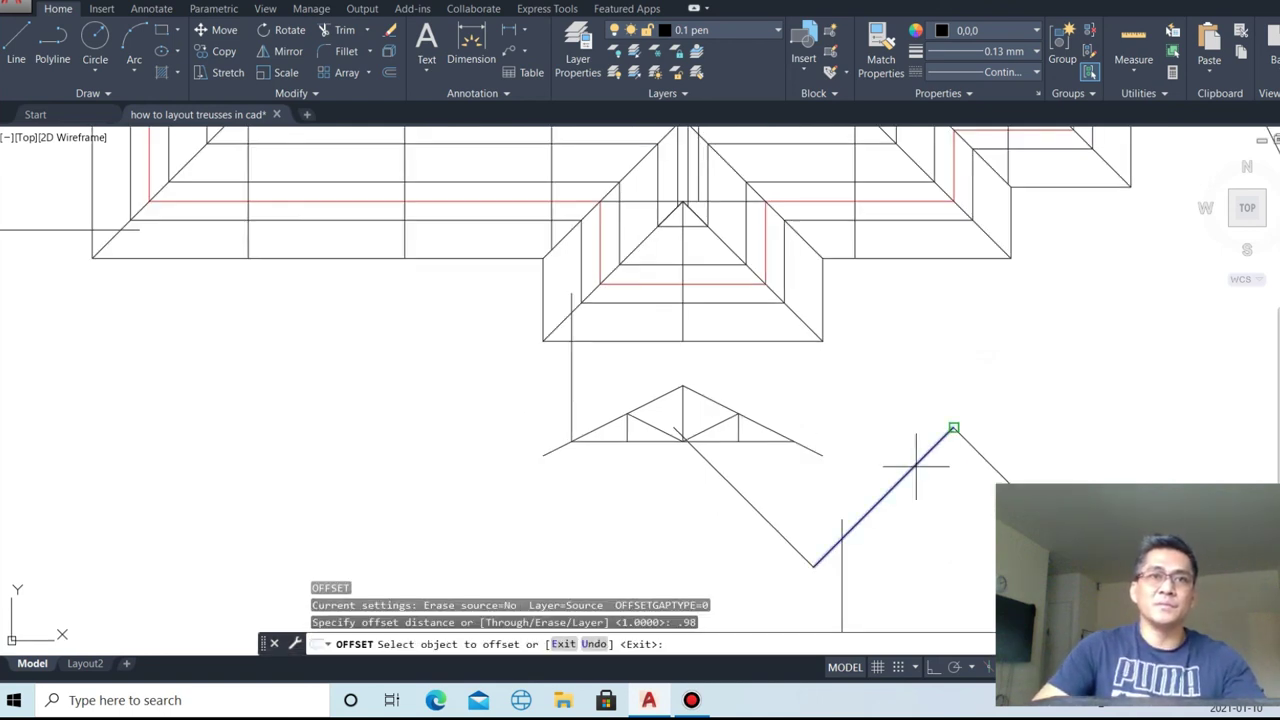
{"action": "left_click", "coordinate": [930, 451]}
{"action": "left_click", "coordinate": [957, 511]}
{"action": "key", "text": "Return"}
- Draw a line from the roof peak down to the vertical post
{"action": "type", "text": "l"}
{"action": "key", "text": "Return"}
{"action": "left_click", "coordinate": [987, 470]}
{"action": "left_click", "coordinate": [843, 539]}
{"action": "key", "text": "Escape"}
- Erase the unwanted diagonal line using a crossing window
{"action": "type", "text": "ex"}
{"action": "key", "text": "Return"}
{"action": "scroll", "coordinate": [838, 558], "scroll_direction": "up", "scroll_amount": 4}
{"action": "left_click", "coordinate": [903, 477]}
{"action": "key", "text": "Escape"}
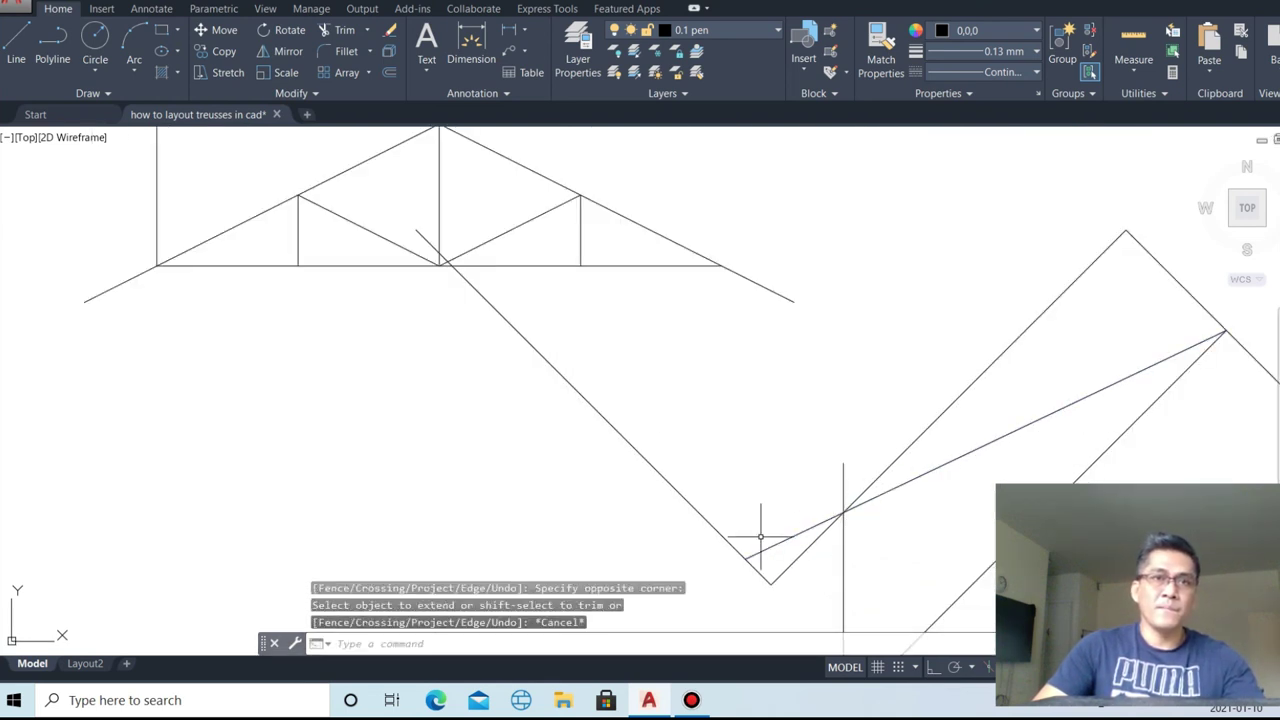
{"action": "left_click", "coordinate": [760, 537]}
{"action": "left_click", "coordinate": [662, 457]}
{"action": "type", "text": "e"}
{"action": "key", "text": "Return"}
{"action": "scroll", "coordinate": [662, 457], "scroll_direction": "down", "scroll_amount": 4}
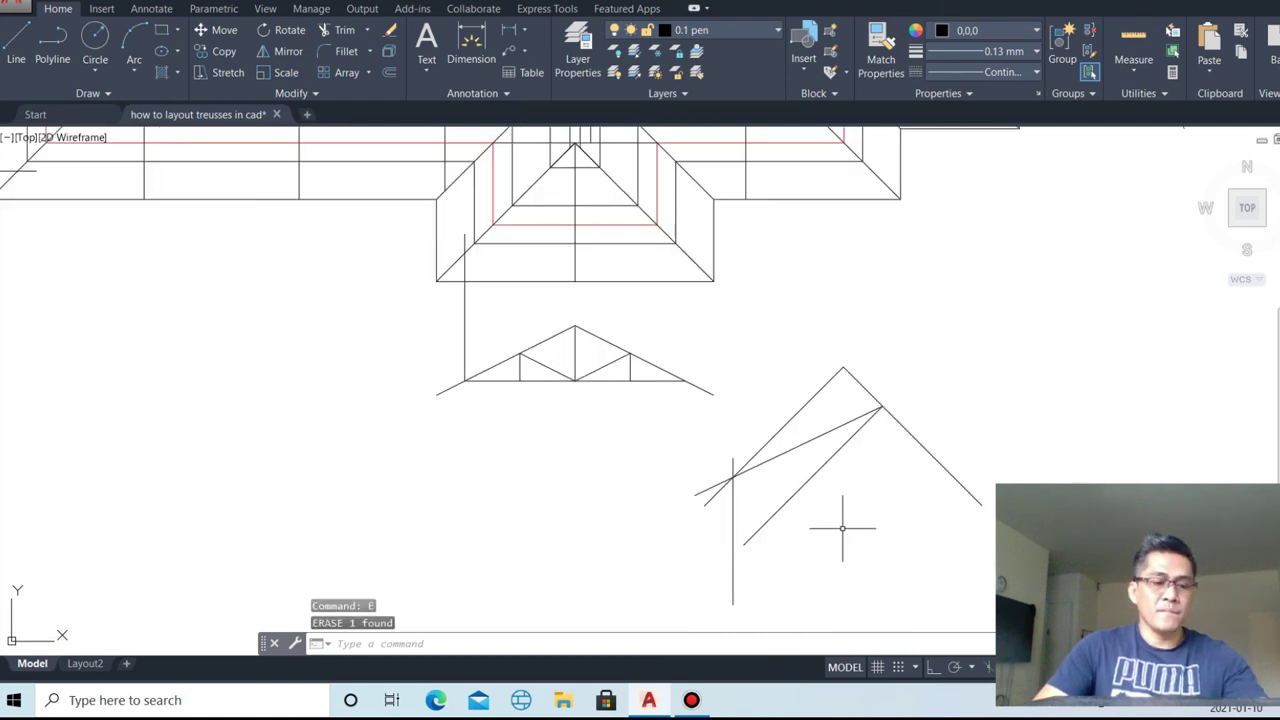
- Erase the lower diagonal line
{"action": "type", "text": "tr"}
{"action": "key", "text": "Return"}
{"action": "left_click", "coordinate": [935, 448]}
{"action": "key", "text": "Escape"}
{"action": "left_click", "coordinate": [935, 450]}
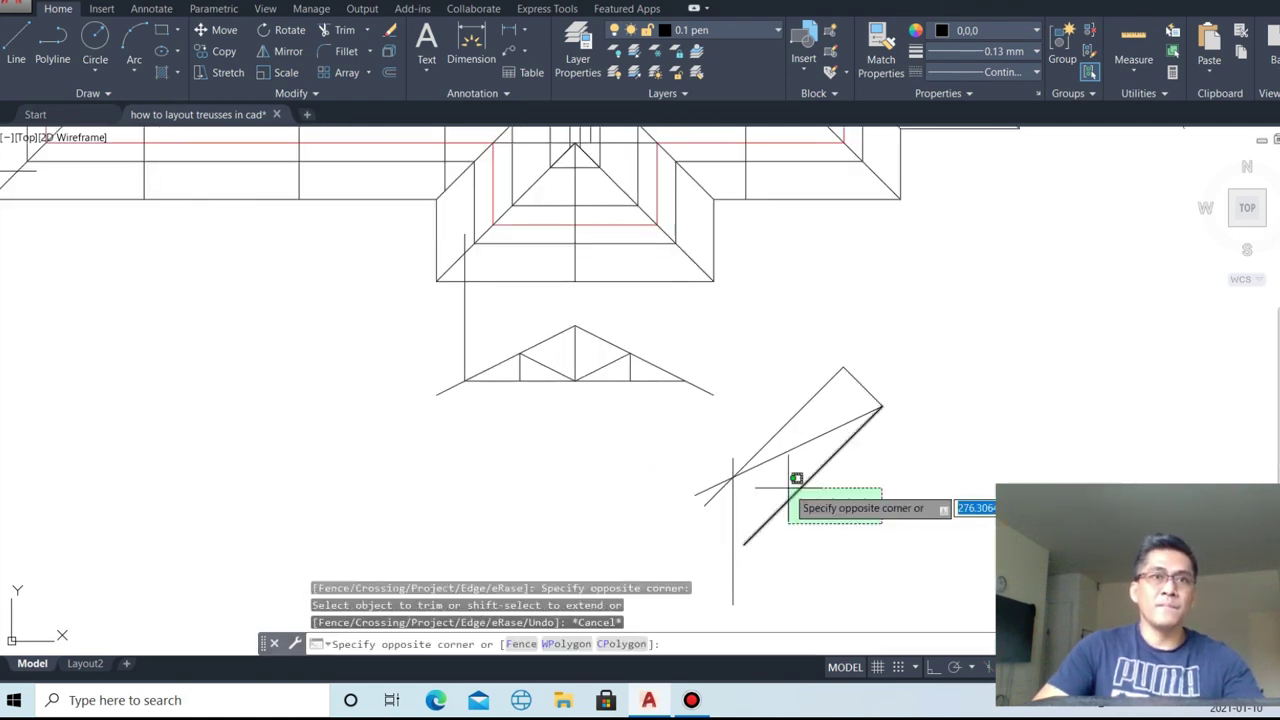
{"action": "left_click", "coordinate": [788, 488]}
{"action": "type", "text": "e"}
{"action": "key", "text": "Return"}
{"action": "key", "text": "Escape"}
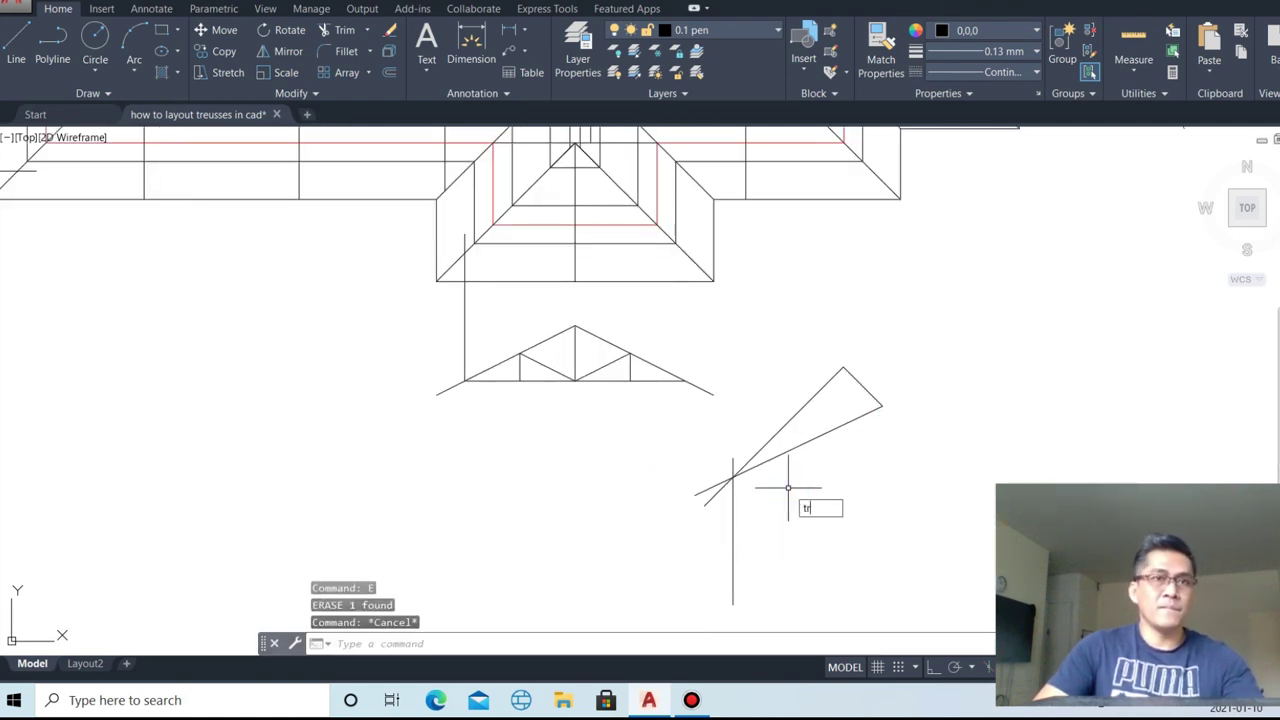
- Trim the chord segments below the intersection and erase the leftover short vertical segment
{"action": "key", "text": "Return"}
{"action": "scroll", "coordinate": [788, 488], "scroll_direction": "up", "scroll_amount": 3}
{"action": "scroll", "coordinate": [757, 486], "scroll_direction": "up", "scroll_amount": 2}
{"action": "left_click", "coordinate": [749, 509]}
{"action": "left_click", "coordinate": [565, 518]}
{"action": "key", "text": "Escape"}
{"action": "left_click", "coordinate": [656, 387]}
{"action": "left_click", "coordinate": [614, 371]}
{"action": "type", "text": "e"}
{"action": "key", "text": "Return"}
{"action": "key", "text": "Escape"}
{"action": "scroll", "coordinate": [720, 472], "scroll_direction": "down", "scroll_amount": 3}
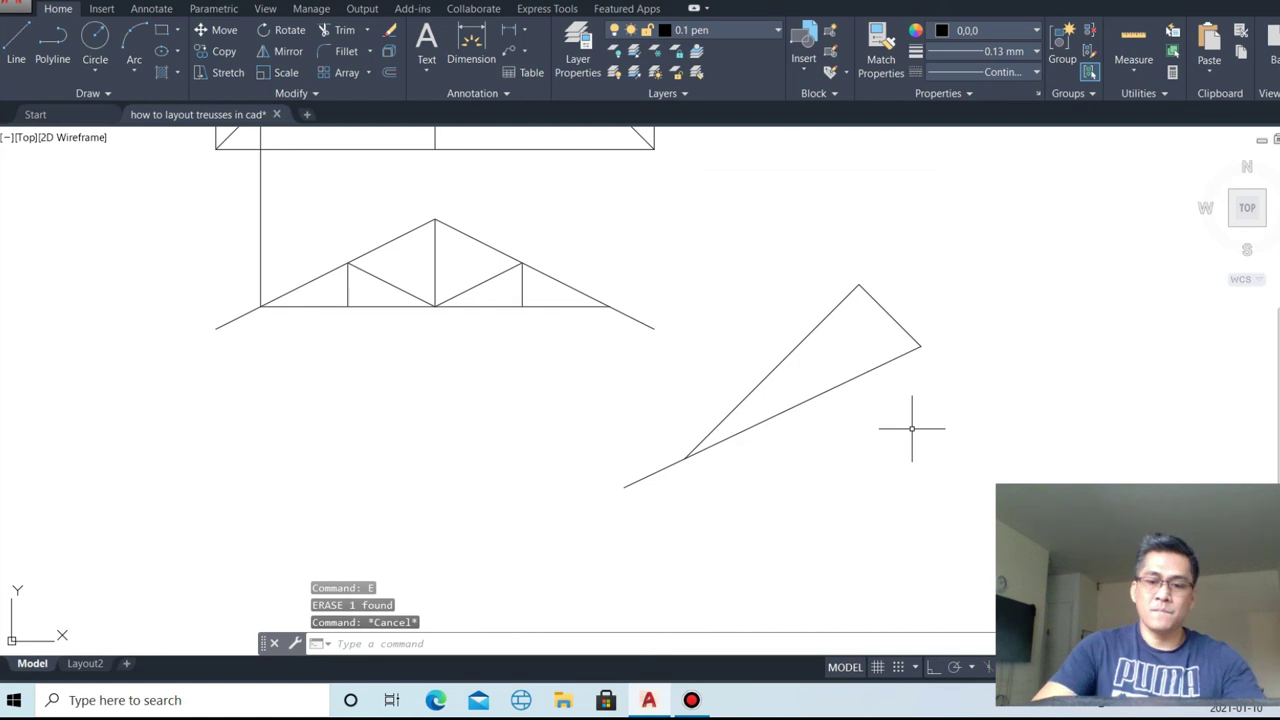
- Offset the triangle's upper-right edge by 1 multiple times to create parallel web lines
{"action": "type", "text": "o"}
{"action": "key", "text": "Return"}
{"action": "type", "text": "1"}
{"action": "key", "text": "Return"}
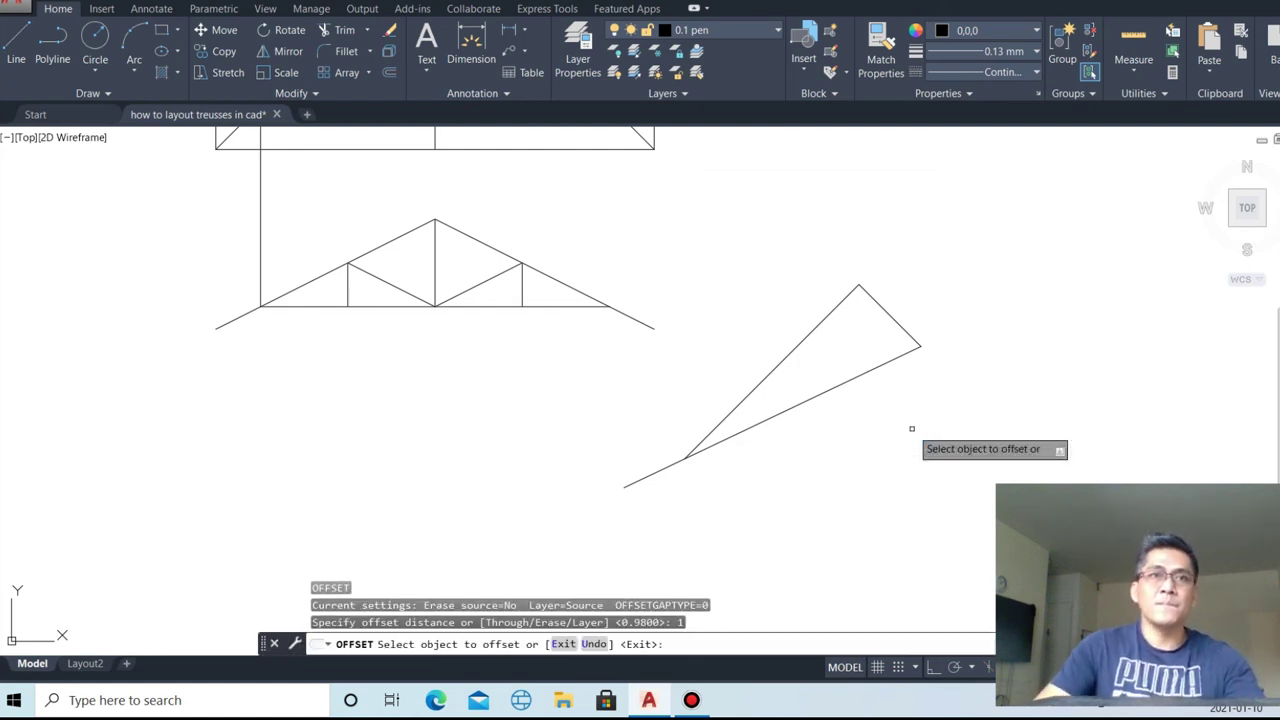
{"action": "left_click", "coordinate": [893, 320]}
{"action": "type", "text": "m"}
{"action": "key", "text": "Return"}
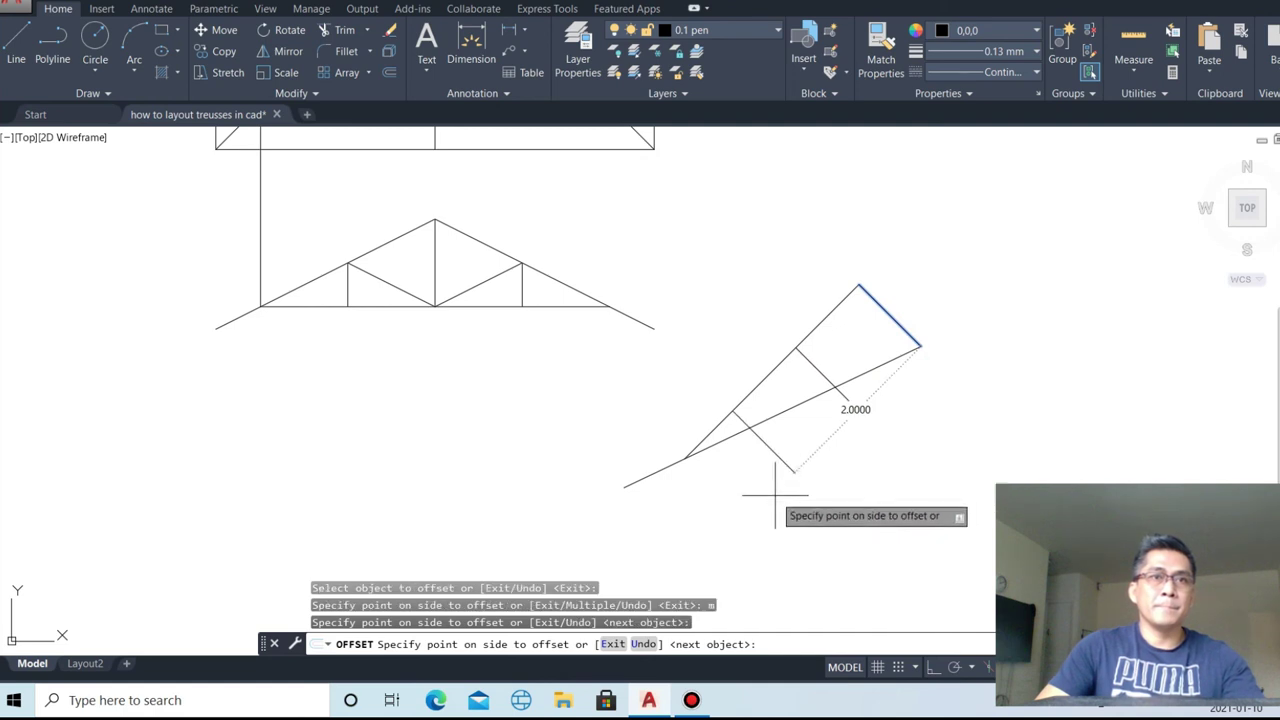
{"action": "left_click", "coordinate": [775, 494]}
{"action": "key", "text": "Escape"}
- Trim the web line ends sticking out below the triangle
{"action": "type", "text": "tr"}
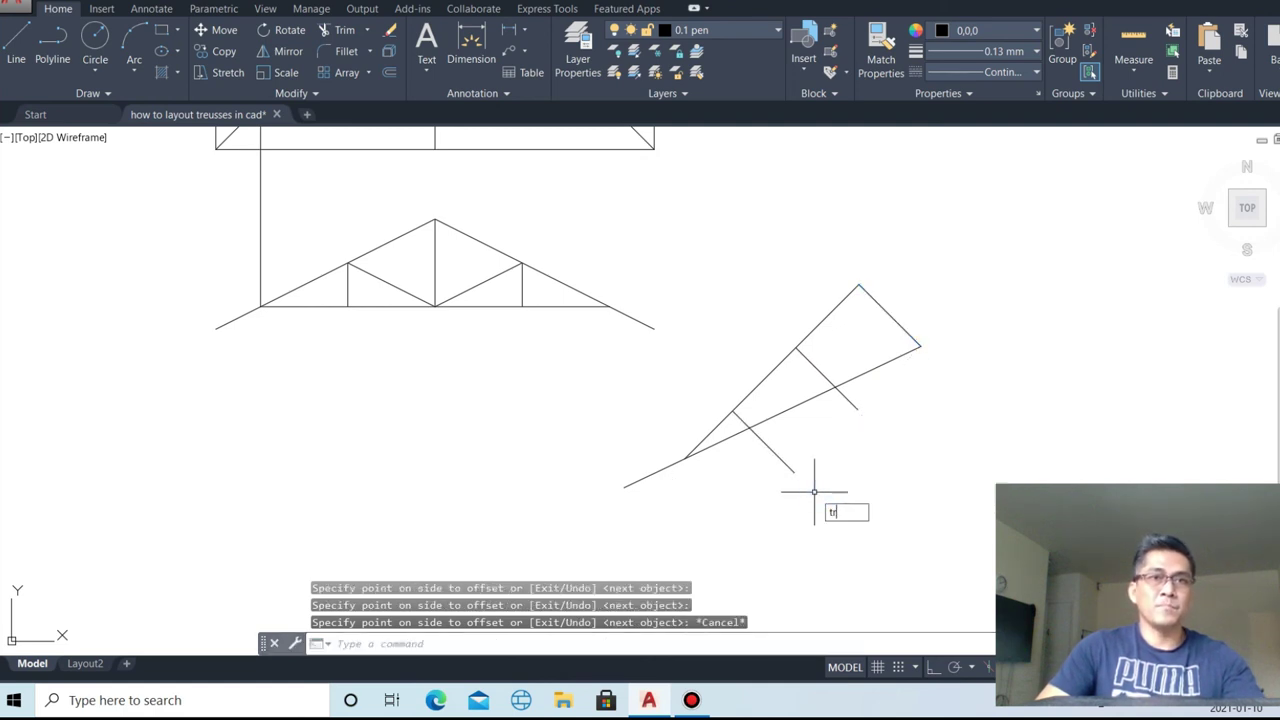
{"action": "key", "text": "Return"}
{"action": "left_click_drag", "start_coordinate": [823, 500], "coordinate": [775, 455]}
{"action": "key", "text": "Escape"}
{"action": "type", "text": "tr"}
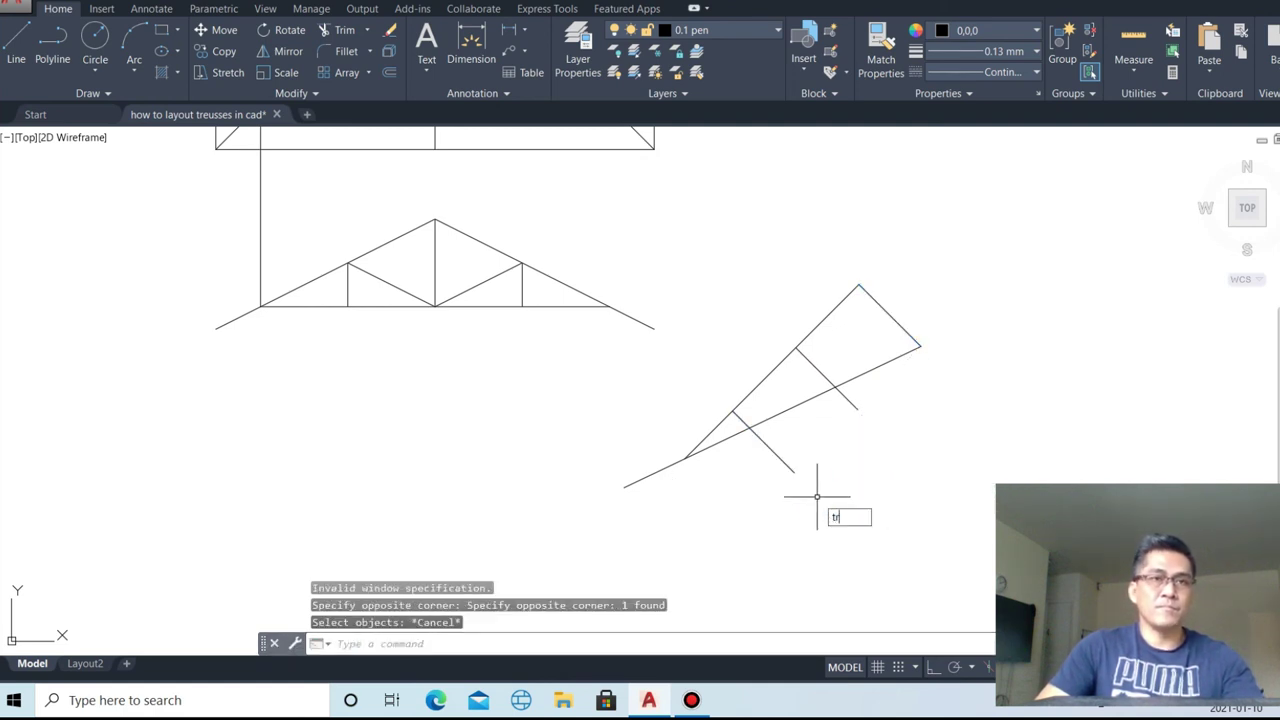
{"action": "key", "text": "Return"}
{"action": "left_click", "coordinate": [880, 440]}
{"action": "left_click", "coordinate": [857, 410]}
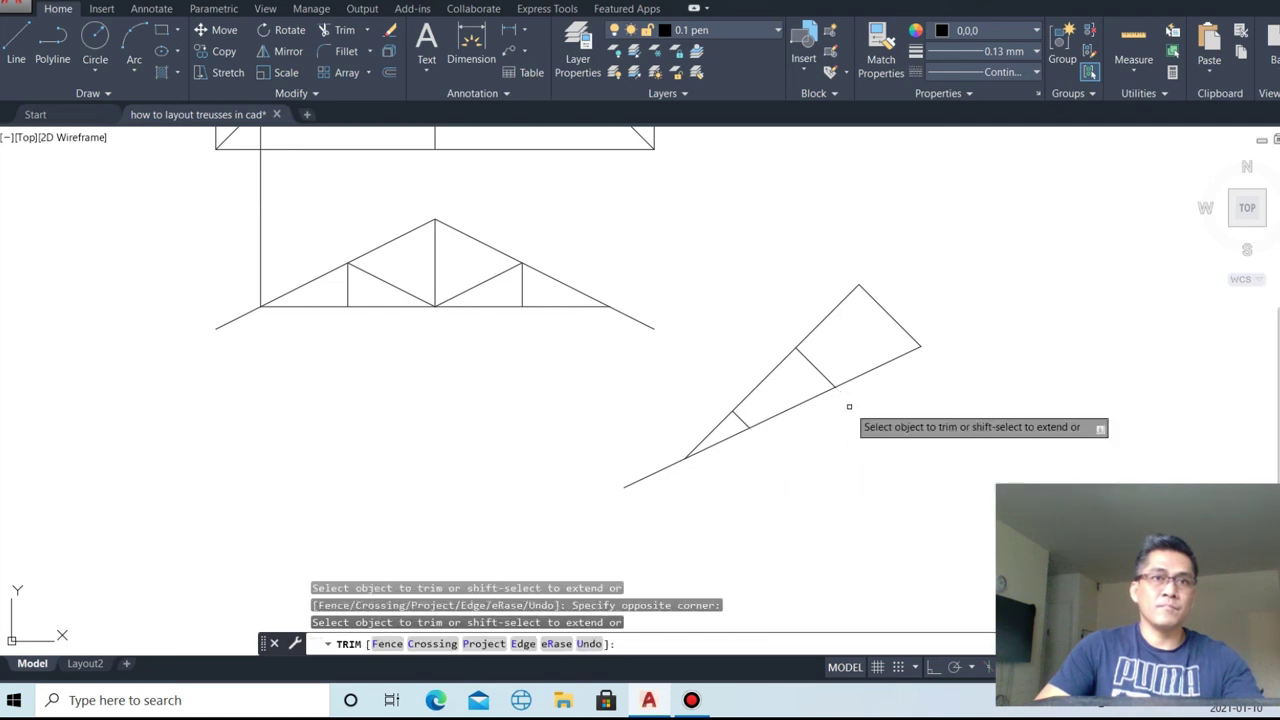
{"action": "key", "text": "Escape"}
- Draw zigzag web lines between the top and bottom chords
{"action": "type", "text": "m"}
{"action": "key", "text": "Return"}
{"action": "scroll", "coordinate": [853, 288], "scroll_direction": "up", "scroll_amount": 2}
{"action": "key", "text": "Escape"}
{"action": "type", "text": "l"}
{"action": "key", "text": "Return"}
{"action": "left_click", "coordinate": [851, 285]}
{"action": "left_click", "coordinate": [814, 443]}
{"action": "key", "text": "Return"}
{"action": "key", "text": "Return"}
{"action": "left_click", "coordinate": [768, 468]}
{"action": "left_click", "coordinate": [754, 387]}
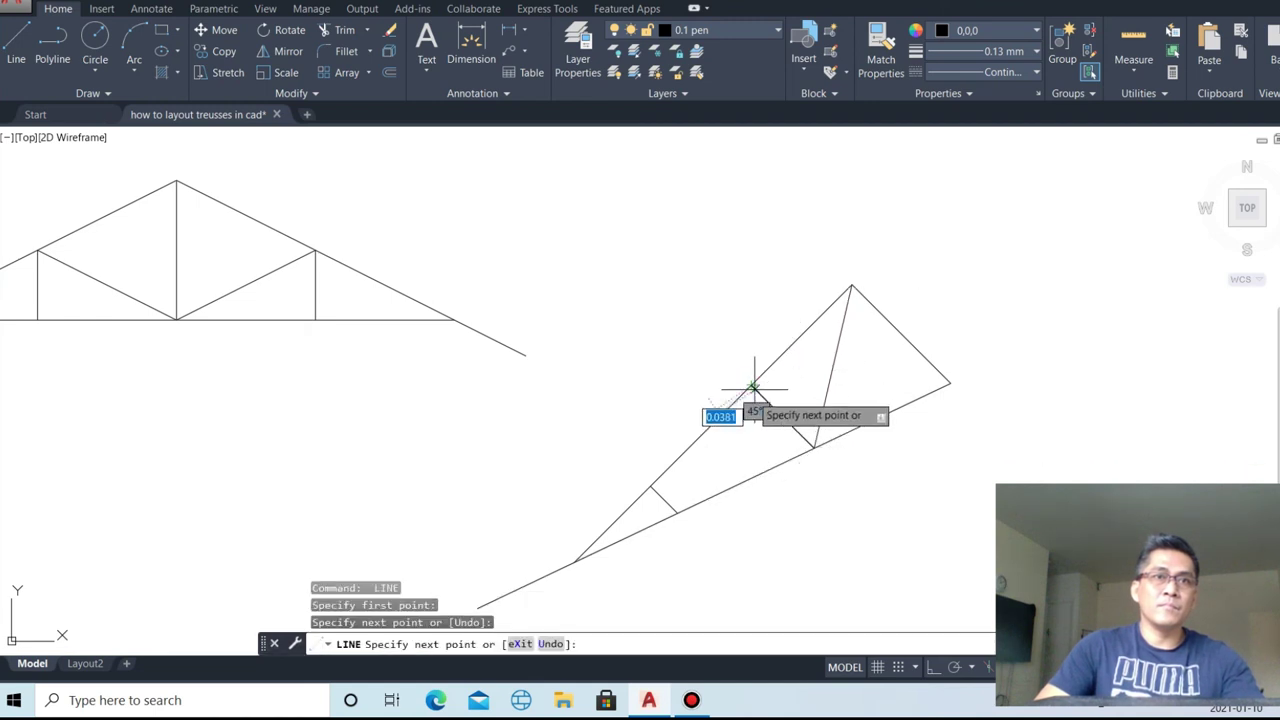
{"action": "left_click", "coordinate": [679, 508]}
{"action": "key", "text": "Escape"}
- Erase the stray vertical line and zoom to the drawing extents
{"action": "scroll", "coordinate": [760, 460], "scroll_direction": "down", "scroll_amount": 5}
{"action": "scroll", "coordinate": [728, 418], "scroll_direction": "up", "scroll_amount": 5}
{"action": "left_click", "coordinate": [671, 420]}
{"action": "type", "text": "e"}
{"action": "key", "text": "Return"}
{"action": "key", "text": "Return"}
{"action": "type", "text": "e"}
{"action": "key", "text": "Return"}
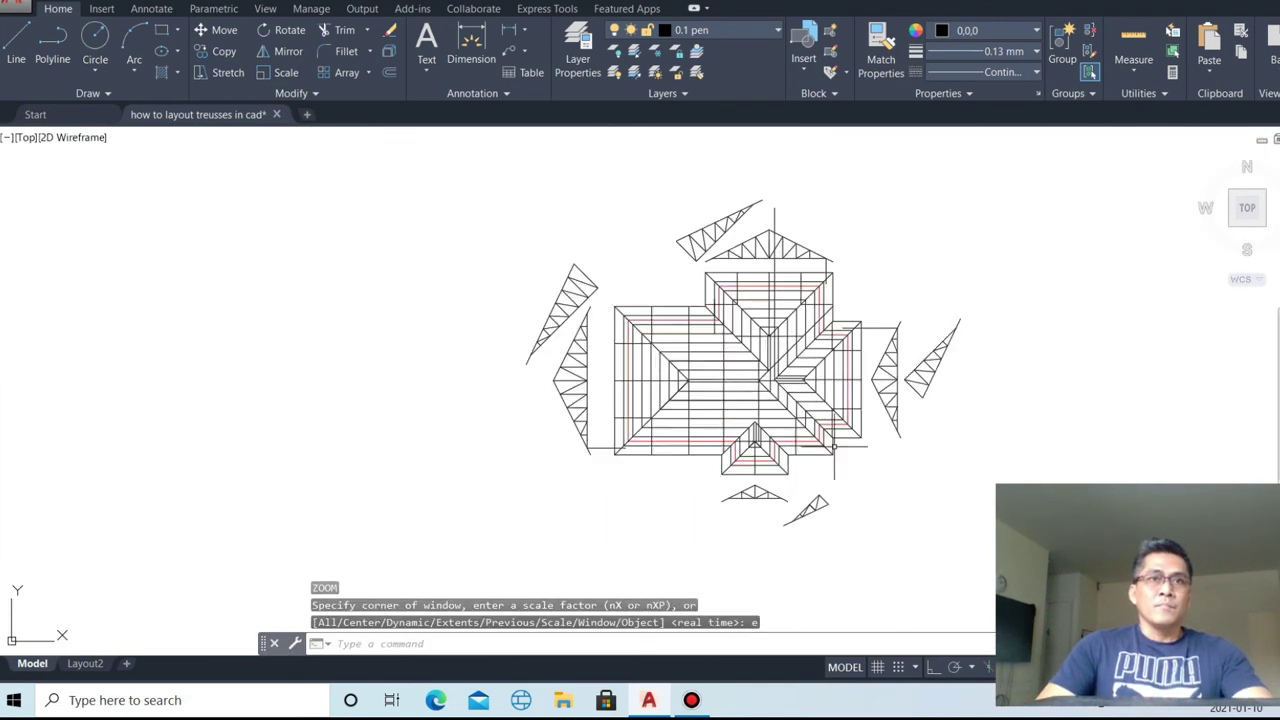
- Erase the long vertical construction line, the lower-left horizontal stub, and the short line right of the roof
{"action": "scroll", "coordinate": [812, 330], "scroll_direction": "up", "scroll_amount": 3}
{"action": "left_click", "coordinate": [756, 150]}
{"action": "left_click", "coordinate": [742, 160]}
{"action": "type", "text": "e"}
{"action": "key", "text": "Return"}
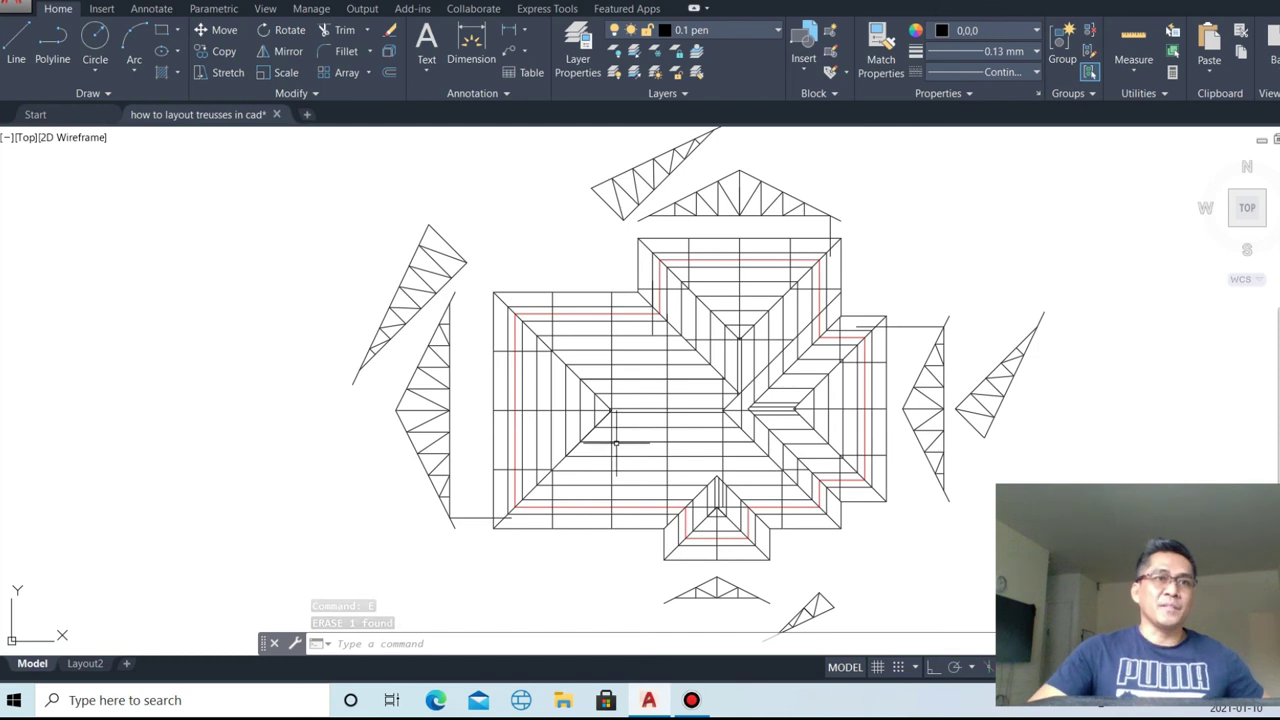
{"action": "left_click", "coordinate": [462, 517]}
{"action": "type", "text": "e"}
{"action": "key", "text": "Return"}
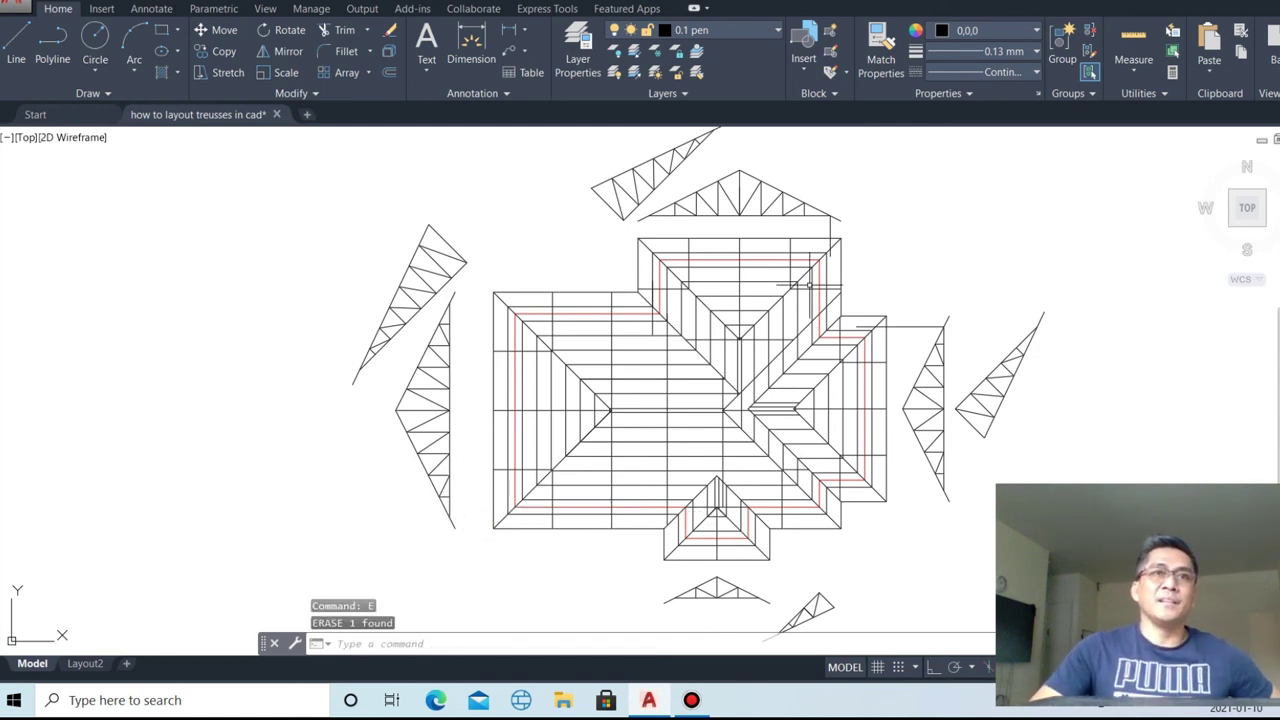
{"action": "left_click", "coordinate": [922, 326]}
{"action": "left_click", "coordinate": [905, 294]}
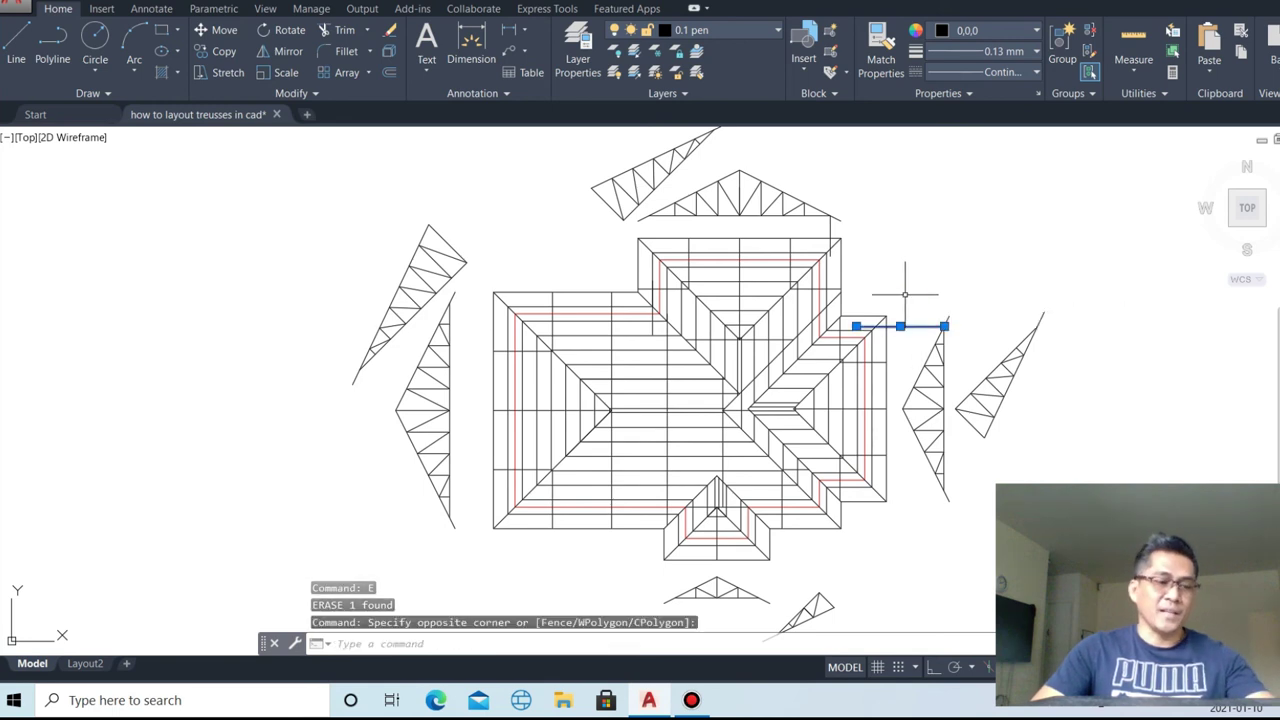
{"action": "key", "text": "Delete"}
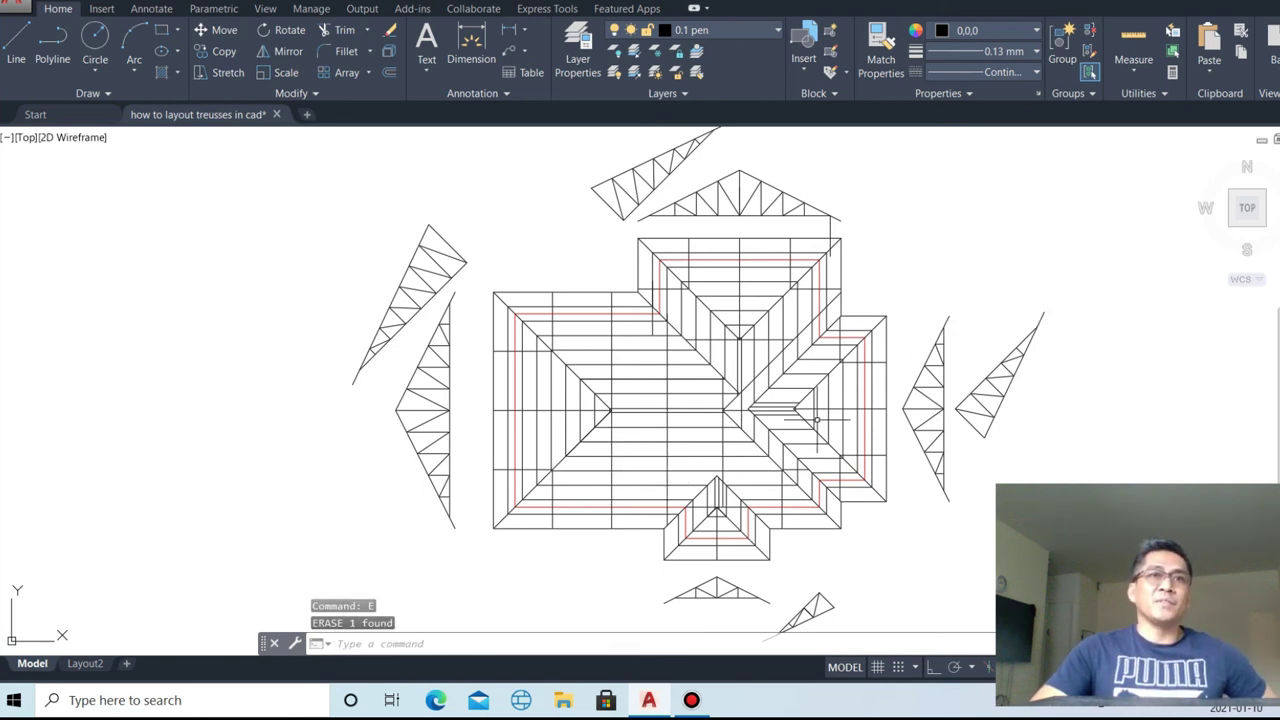